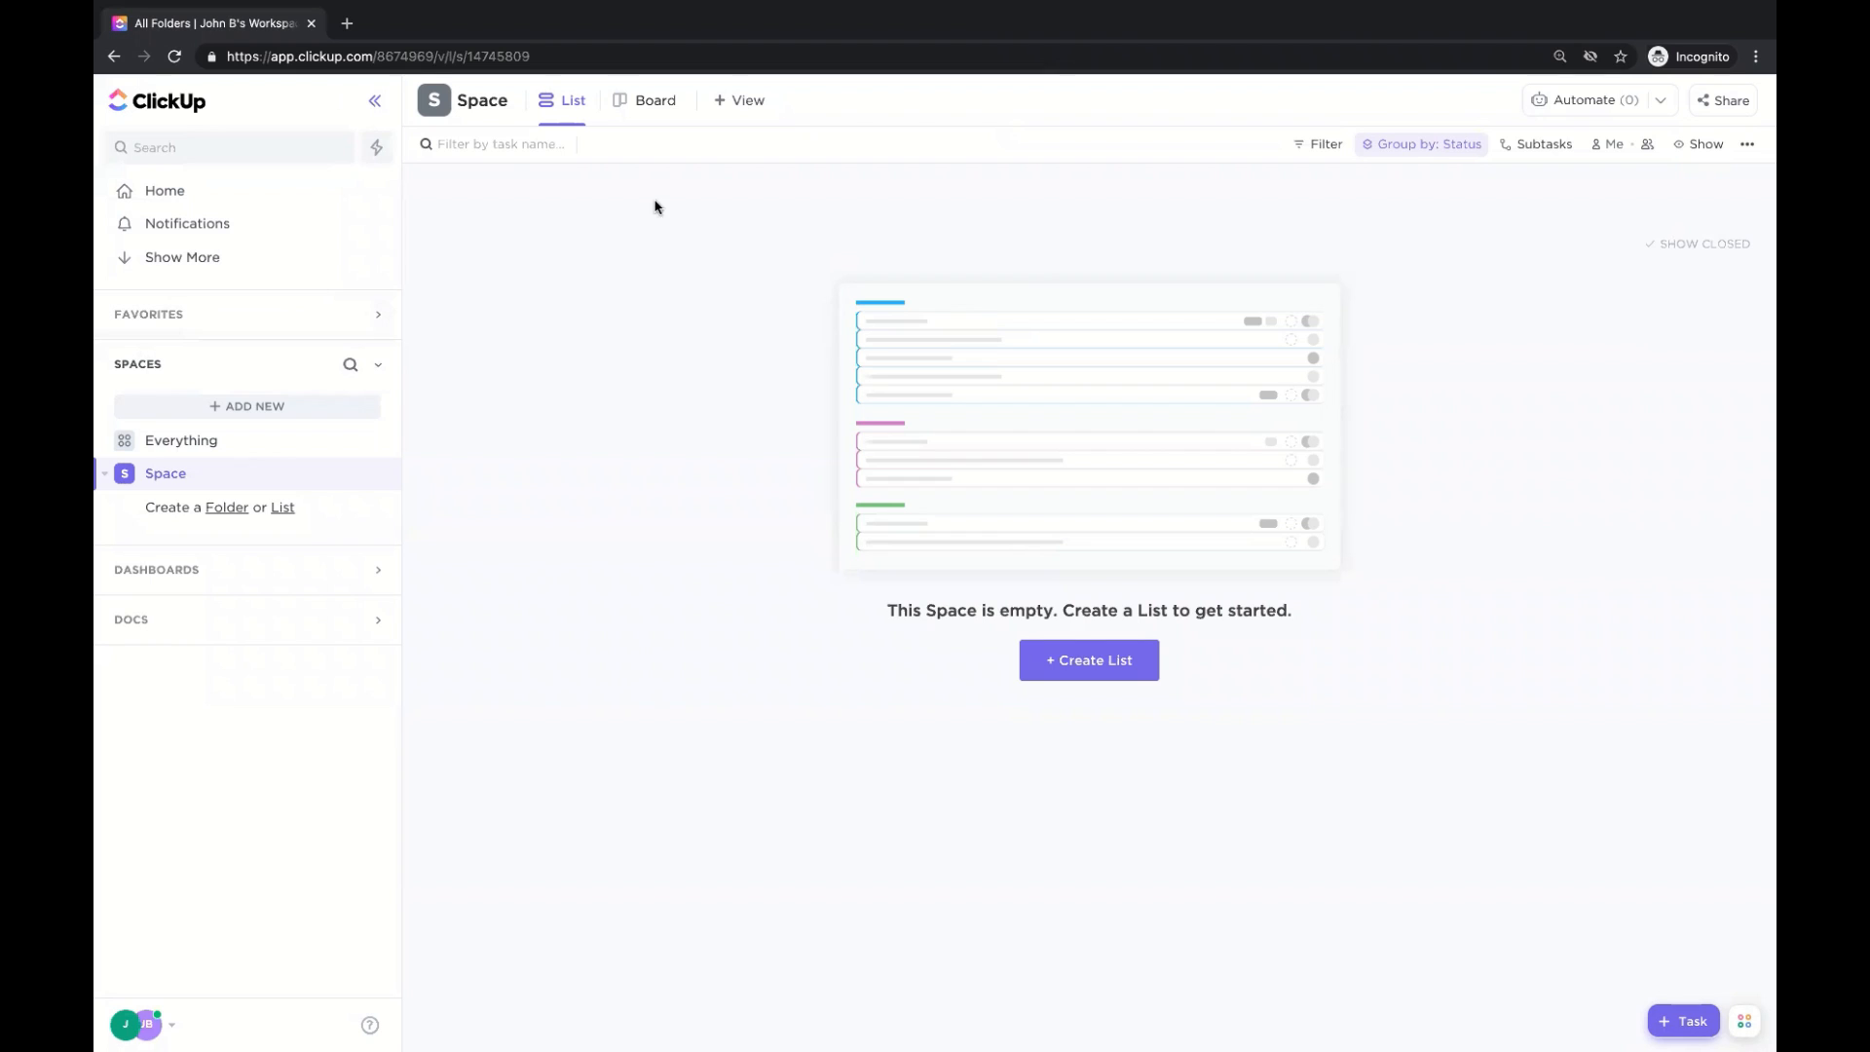
Add a Mind Map view to the Space, using the blank structure for free-form nodes.
left_click(740, 101)
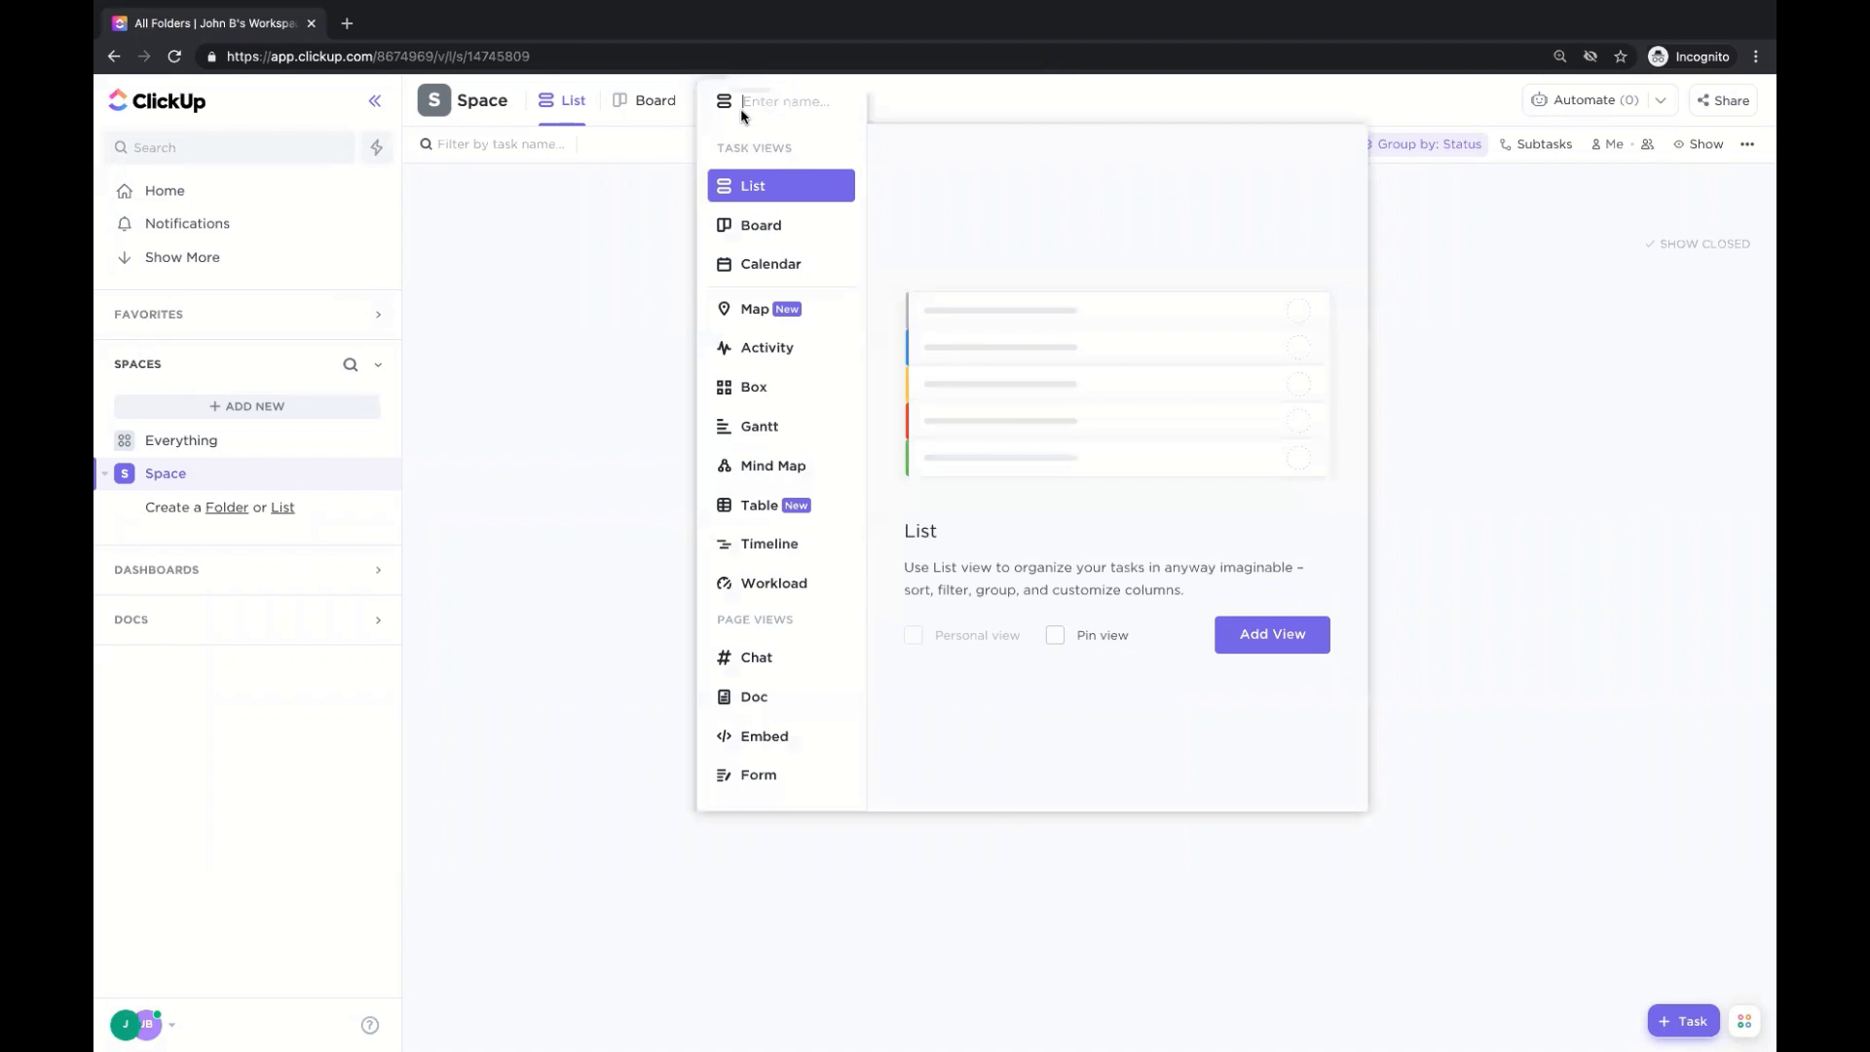
left_click(769, 477)
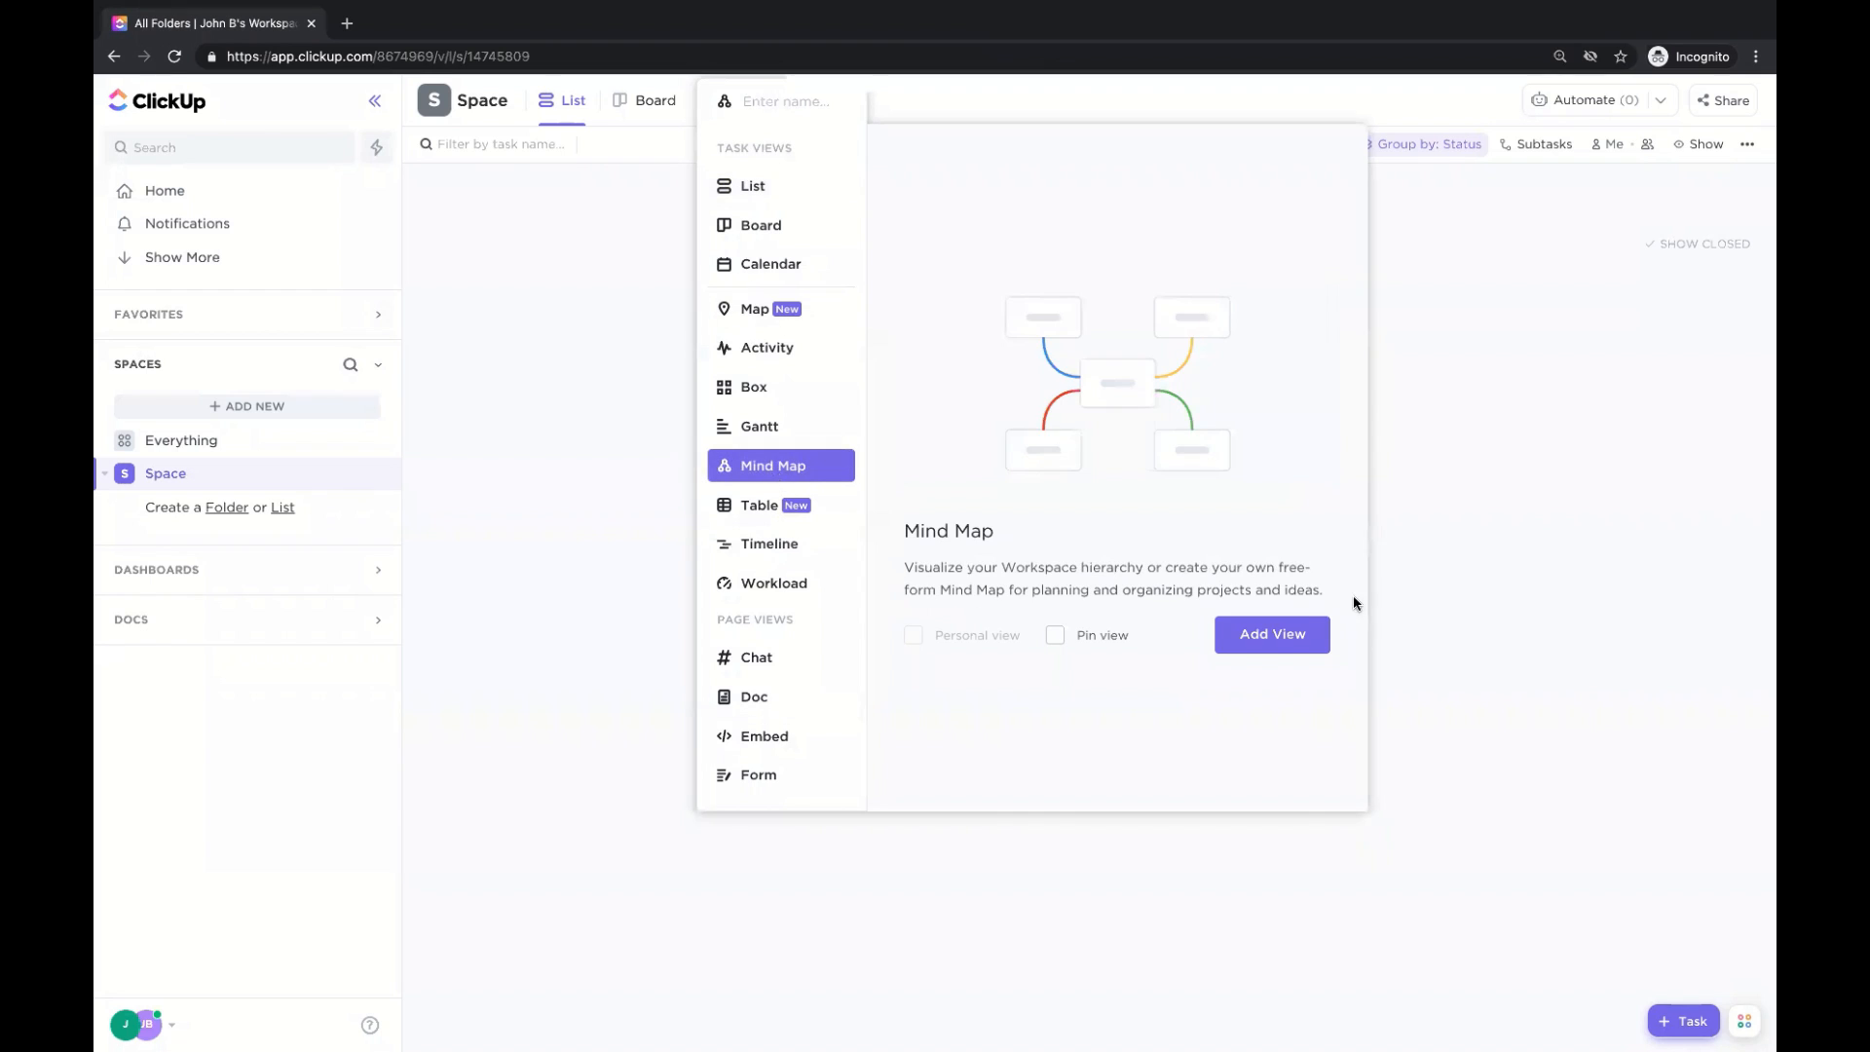
left_click(1279, 636)
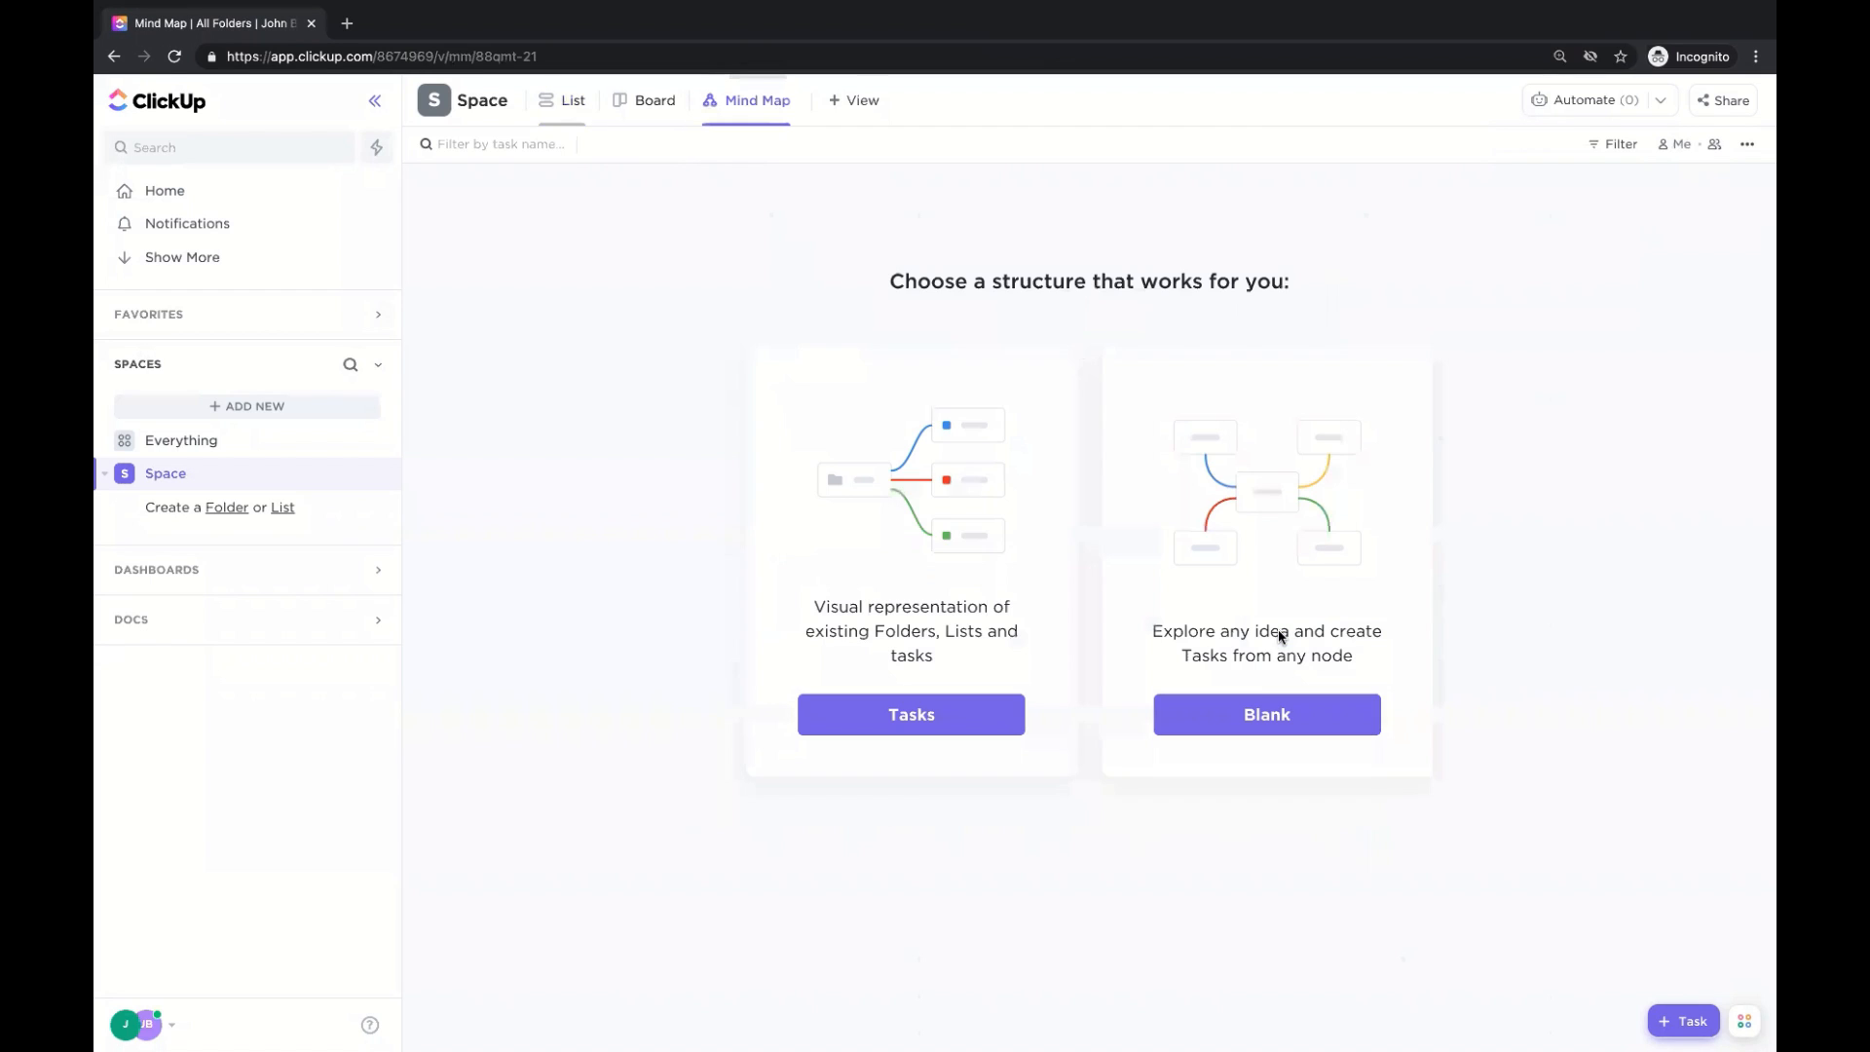
left_click(1276, 716)
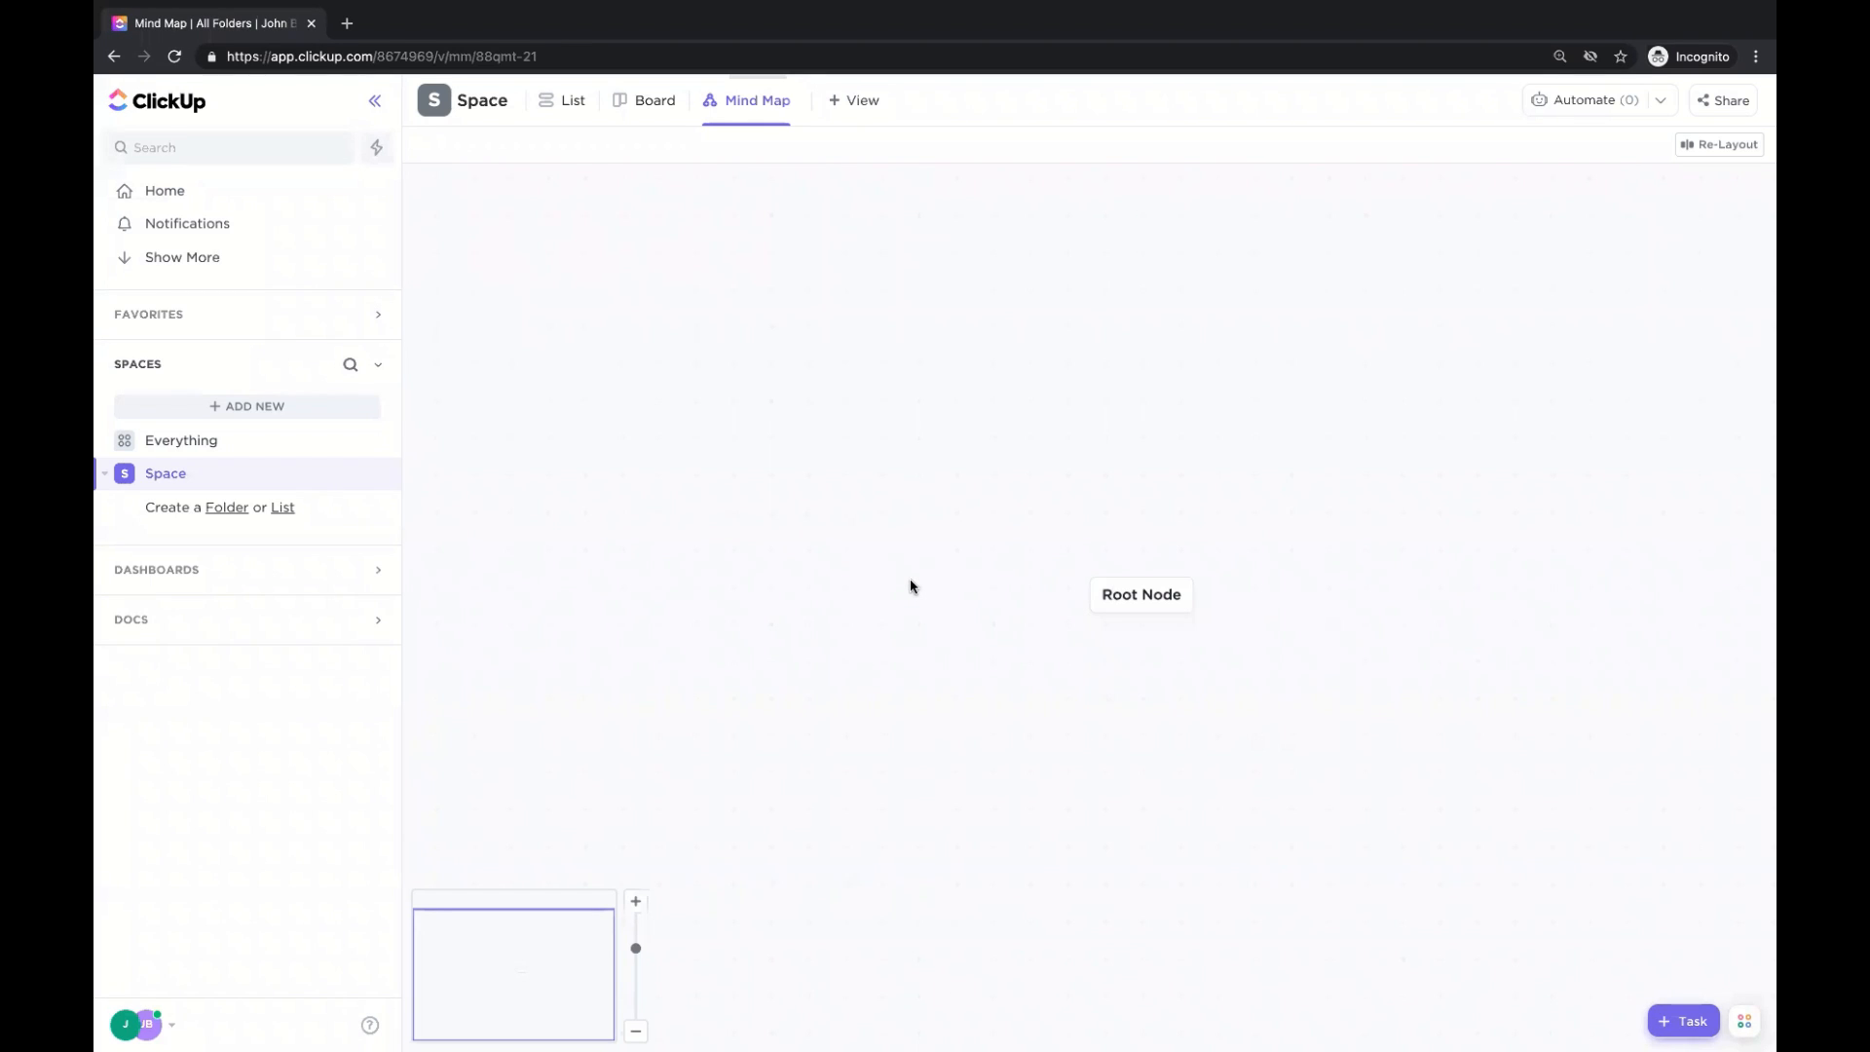
Rename the mind map's root node as Workspace.
double_click(1132, 596)
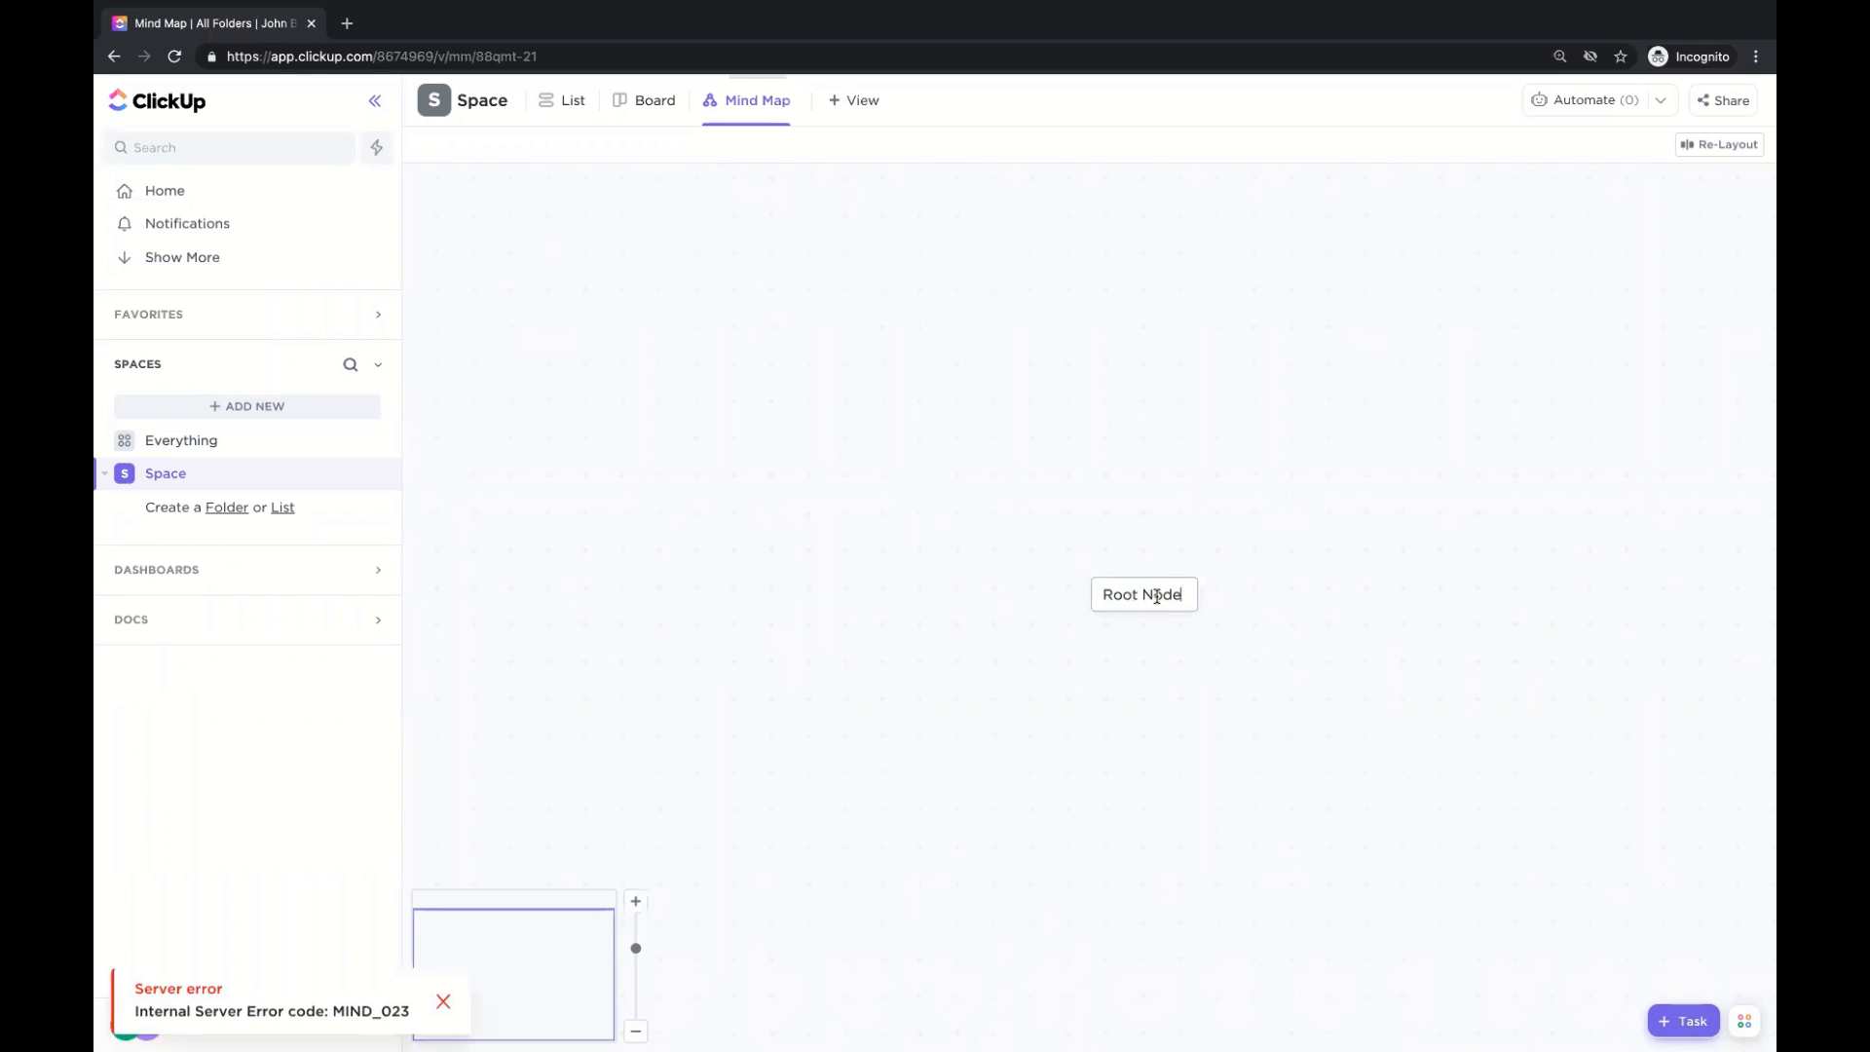
key("ctrl+a")
key("BackSpace")
type("Workspace")
key("Return")
Add three child nodes to the Workspace node, named Space 1, Space 2 and Space 3.
left_click(1208, 598)
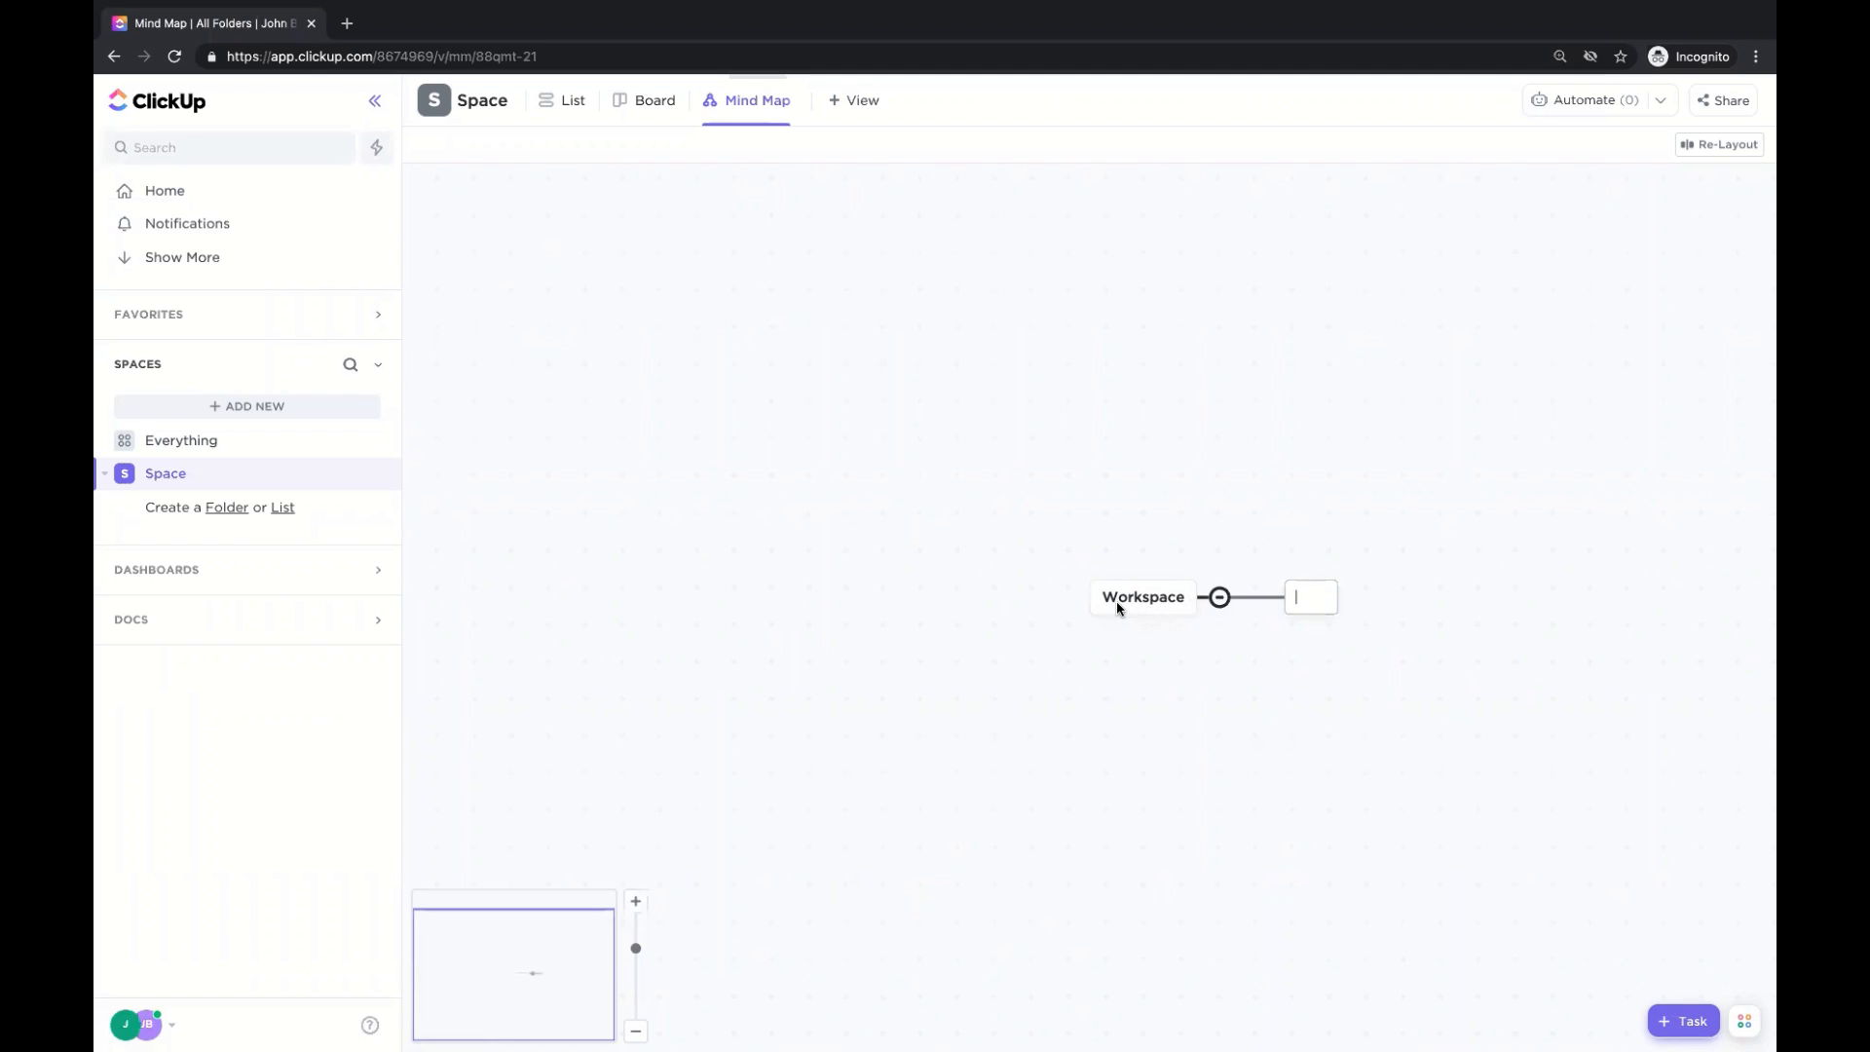
type("Space 1")
key("Return")
key("Return")
type("Space 2")
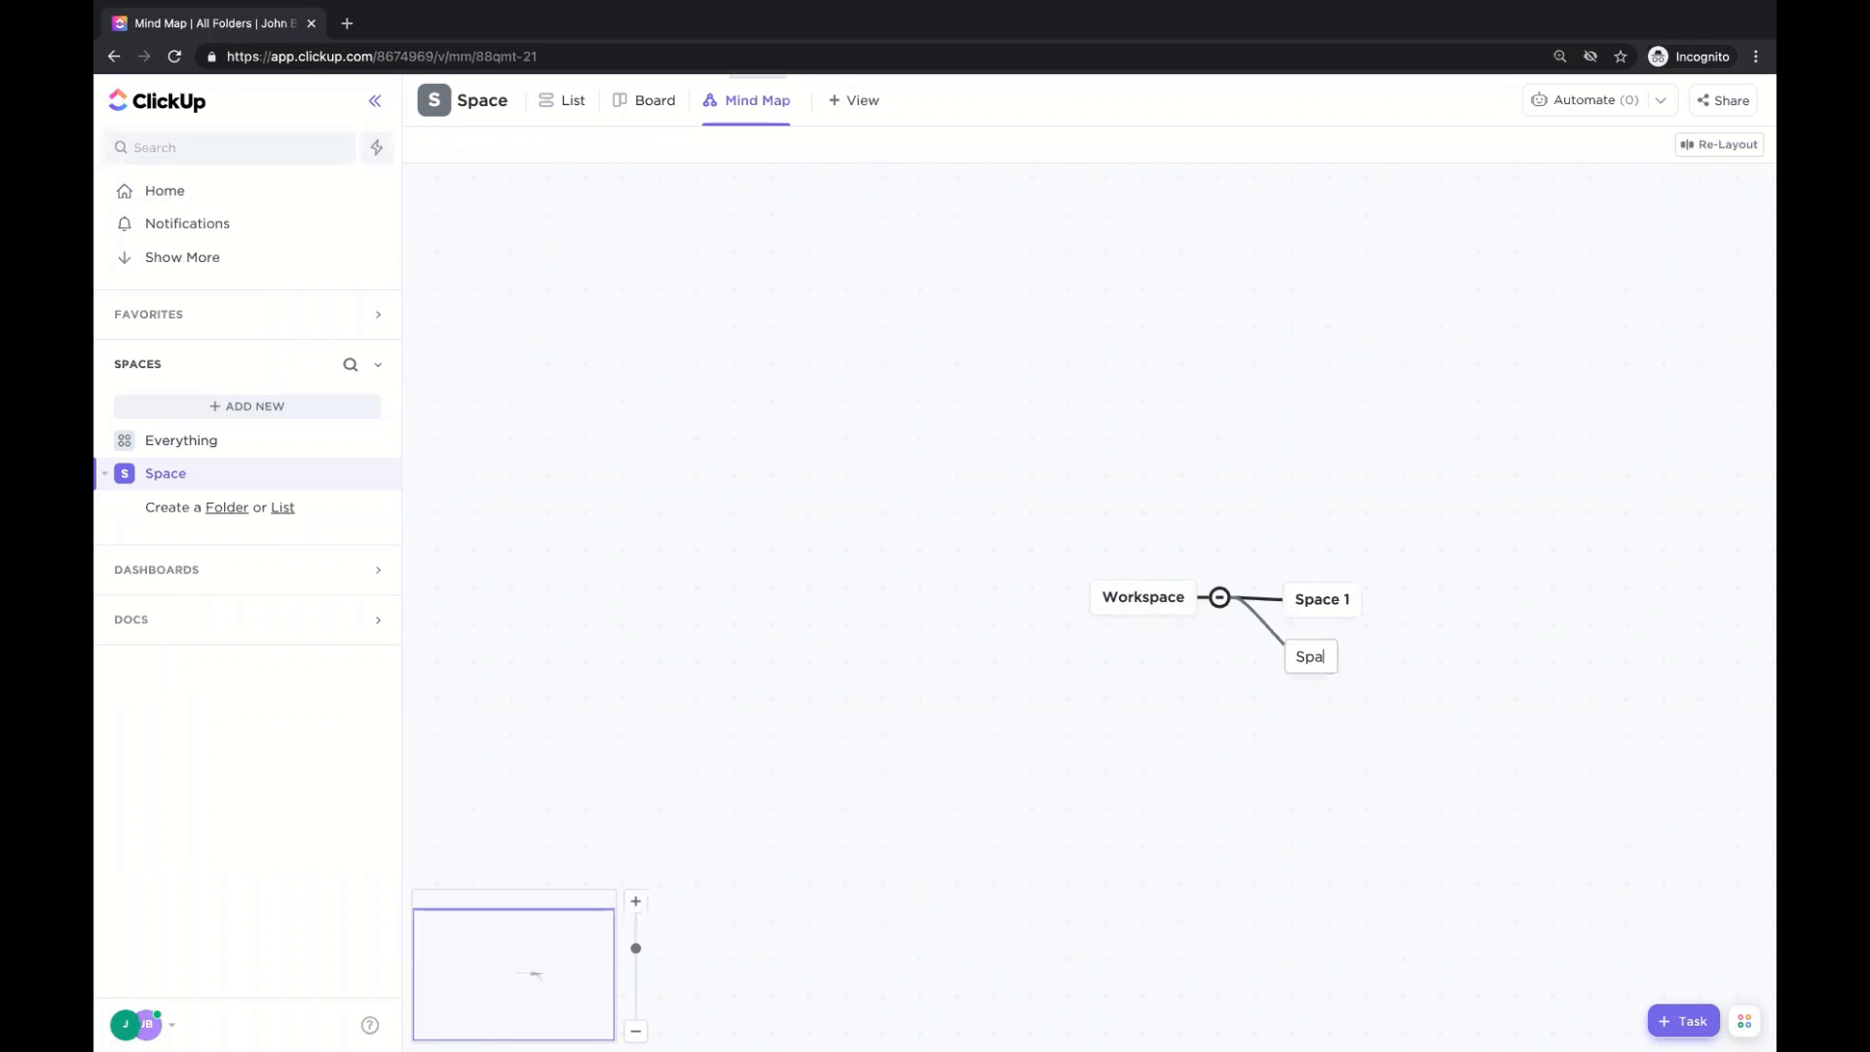
key("Return")
key("Return")
type("Space 3")
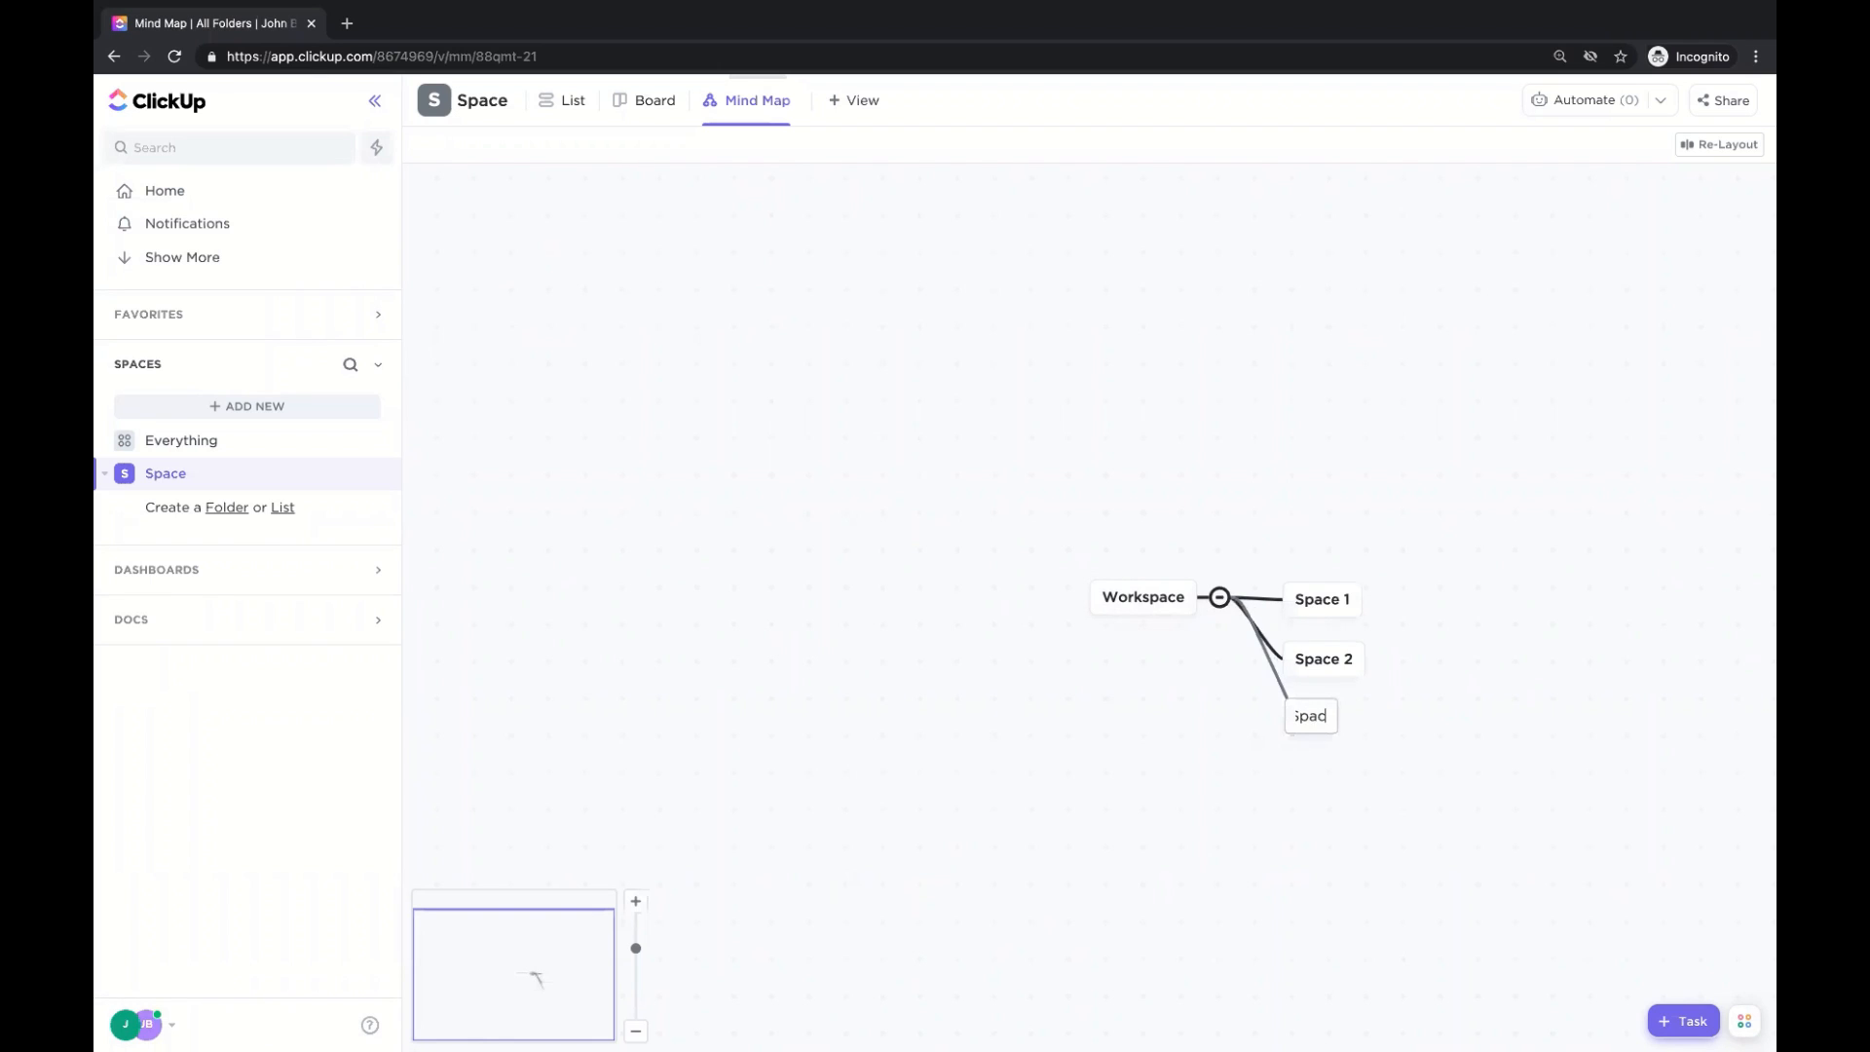
key("BackSpace")
key("BackSpace")
key("BackSpace")
key("BackSpace")
key("BackSpace")
key("BackSpace")
key("BackSpace")
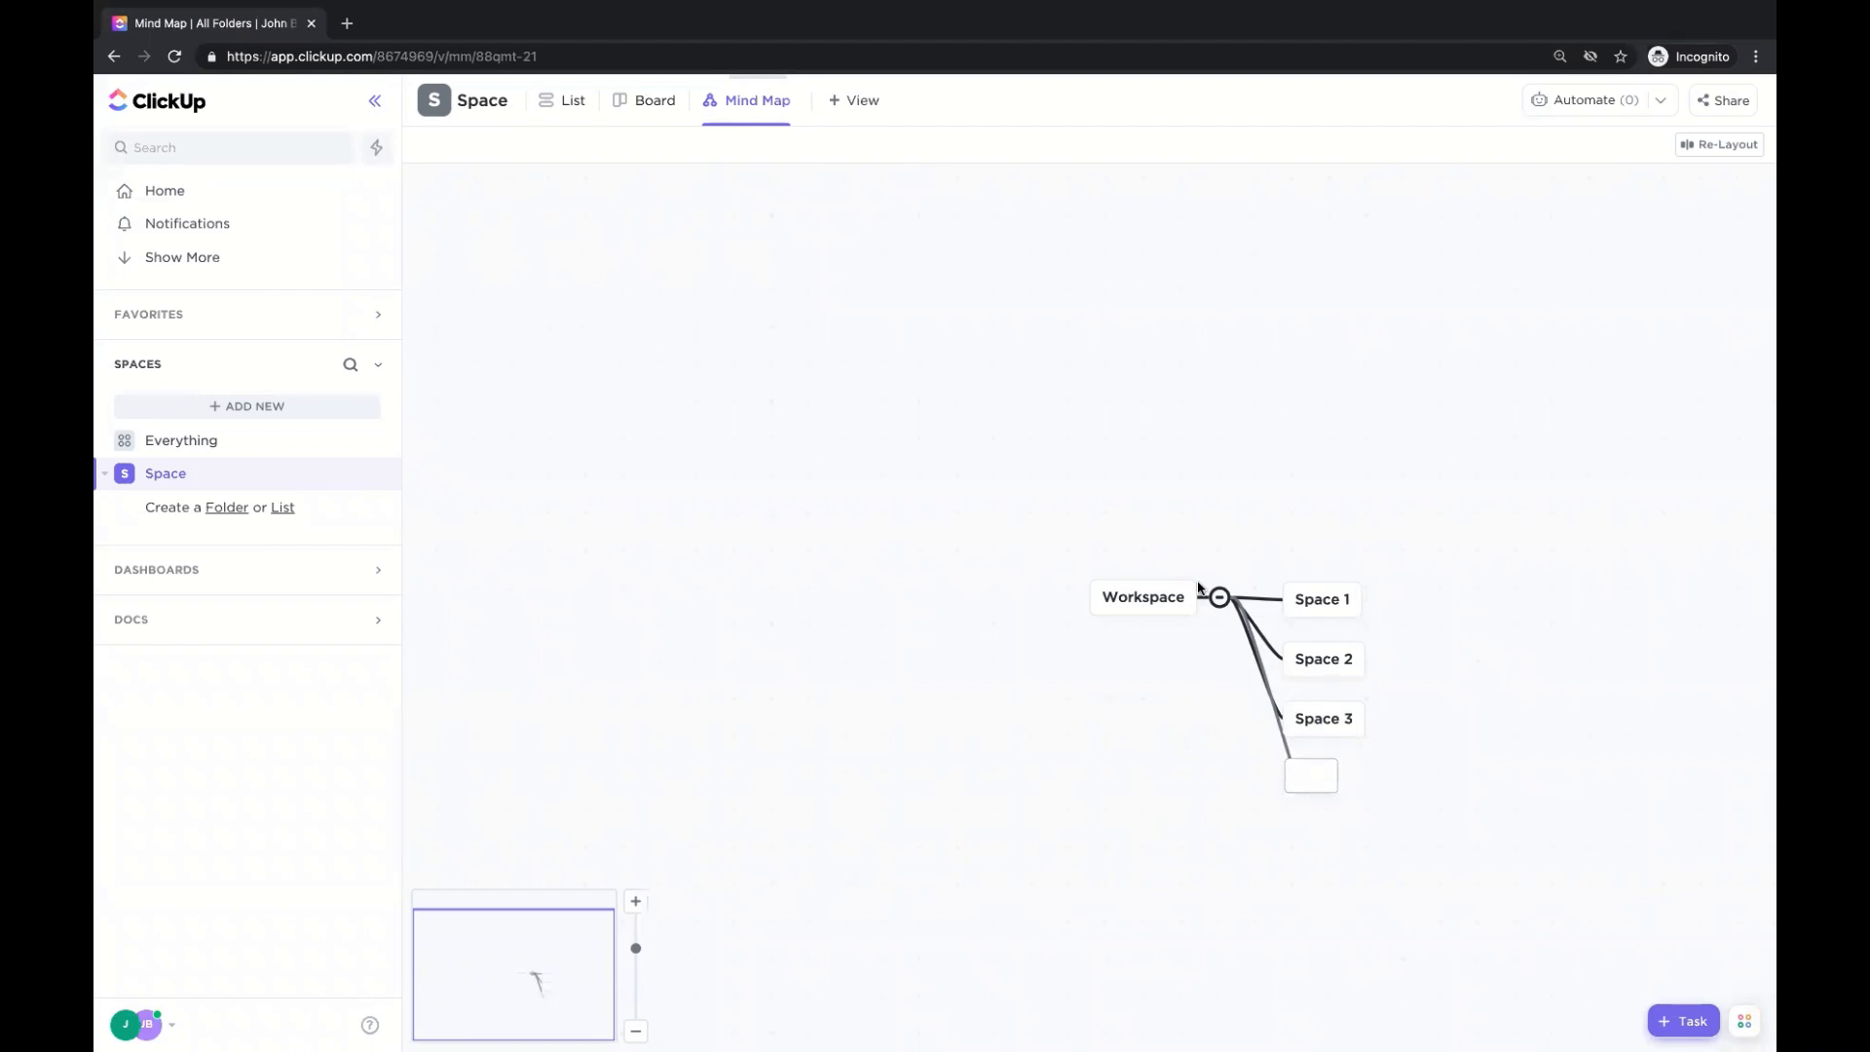
left_click(1254, 788)
Add three child nodes to the Space 1 node, named Folder 1, Folder 2 and Folder 3.
left_click(1319, 604)
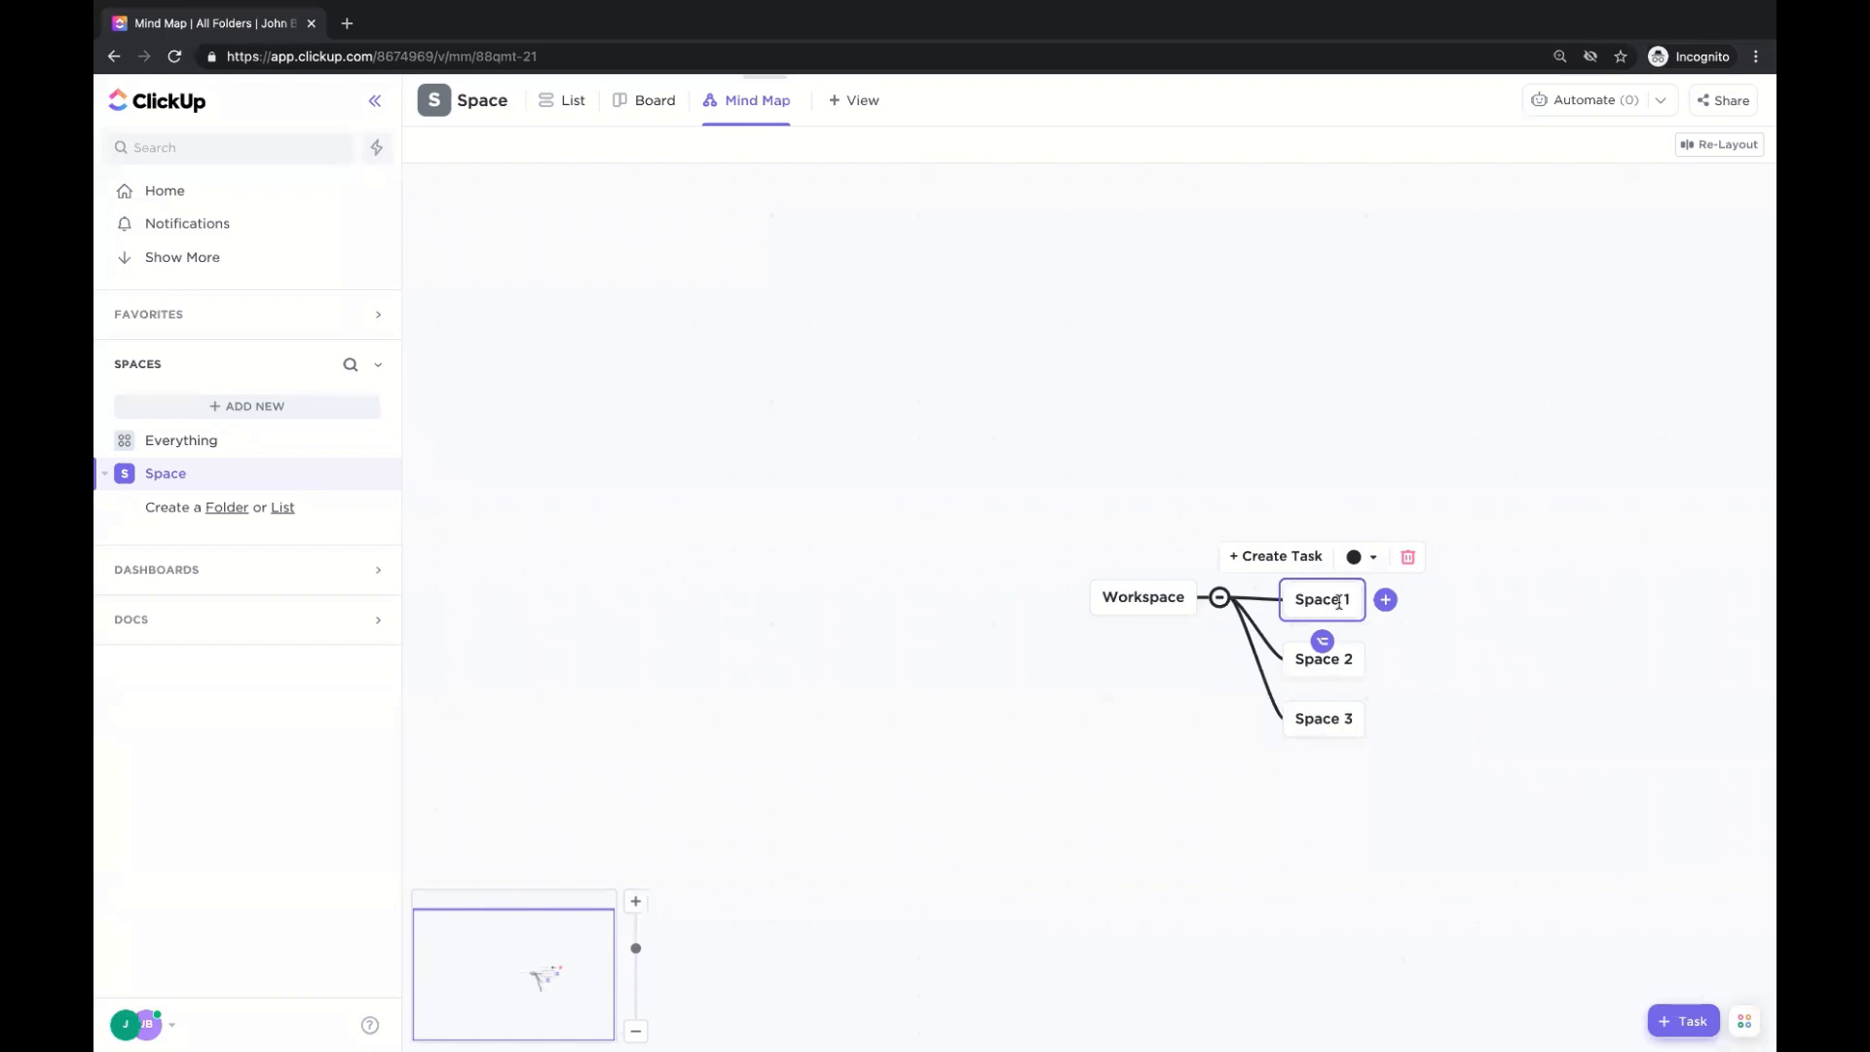
left_click(1386, 601)
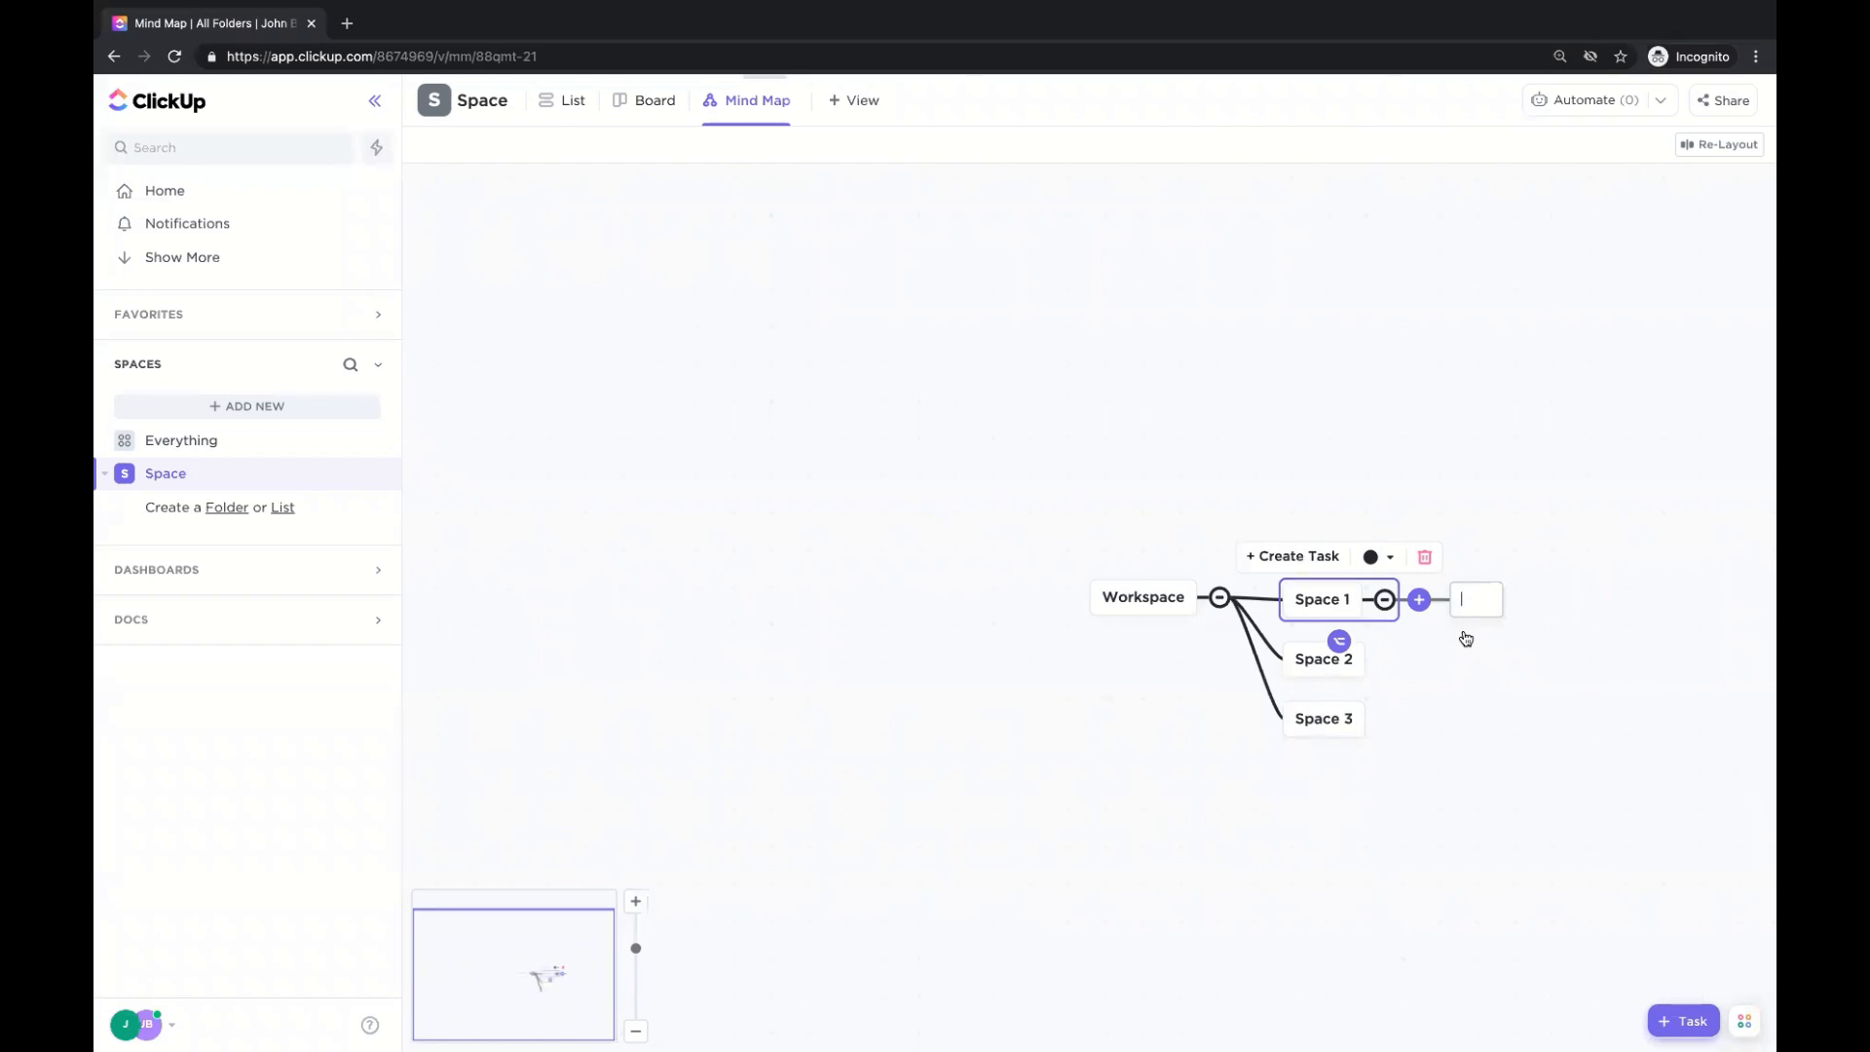
type("Folder 1")
key("Return")
type("Folder 2")
key("Return")
type("Fo")
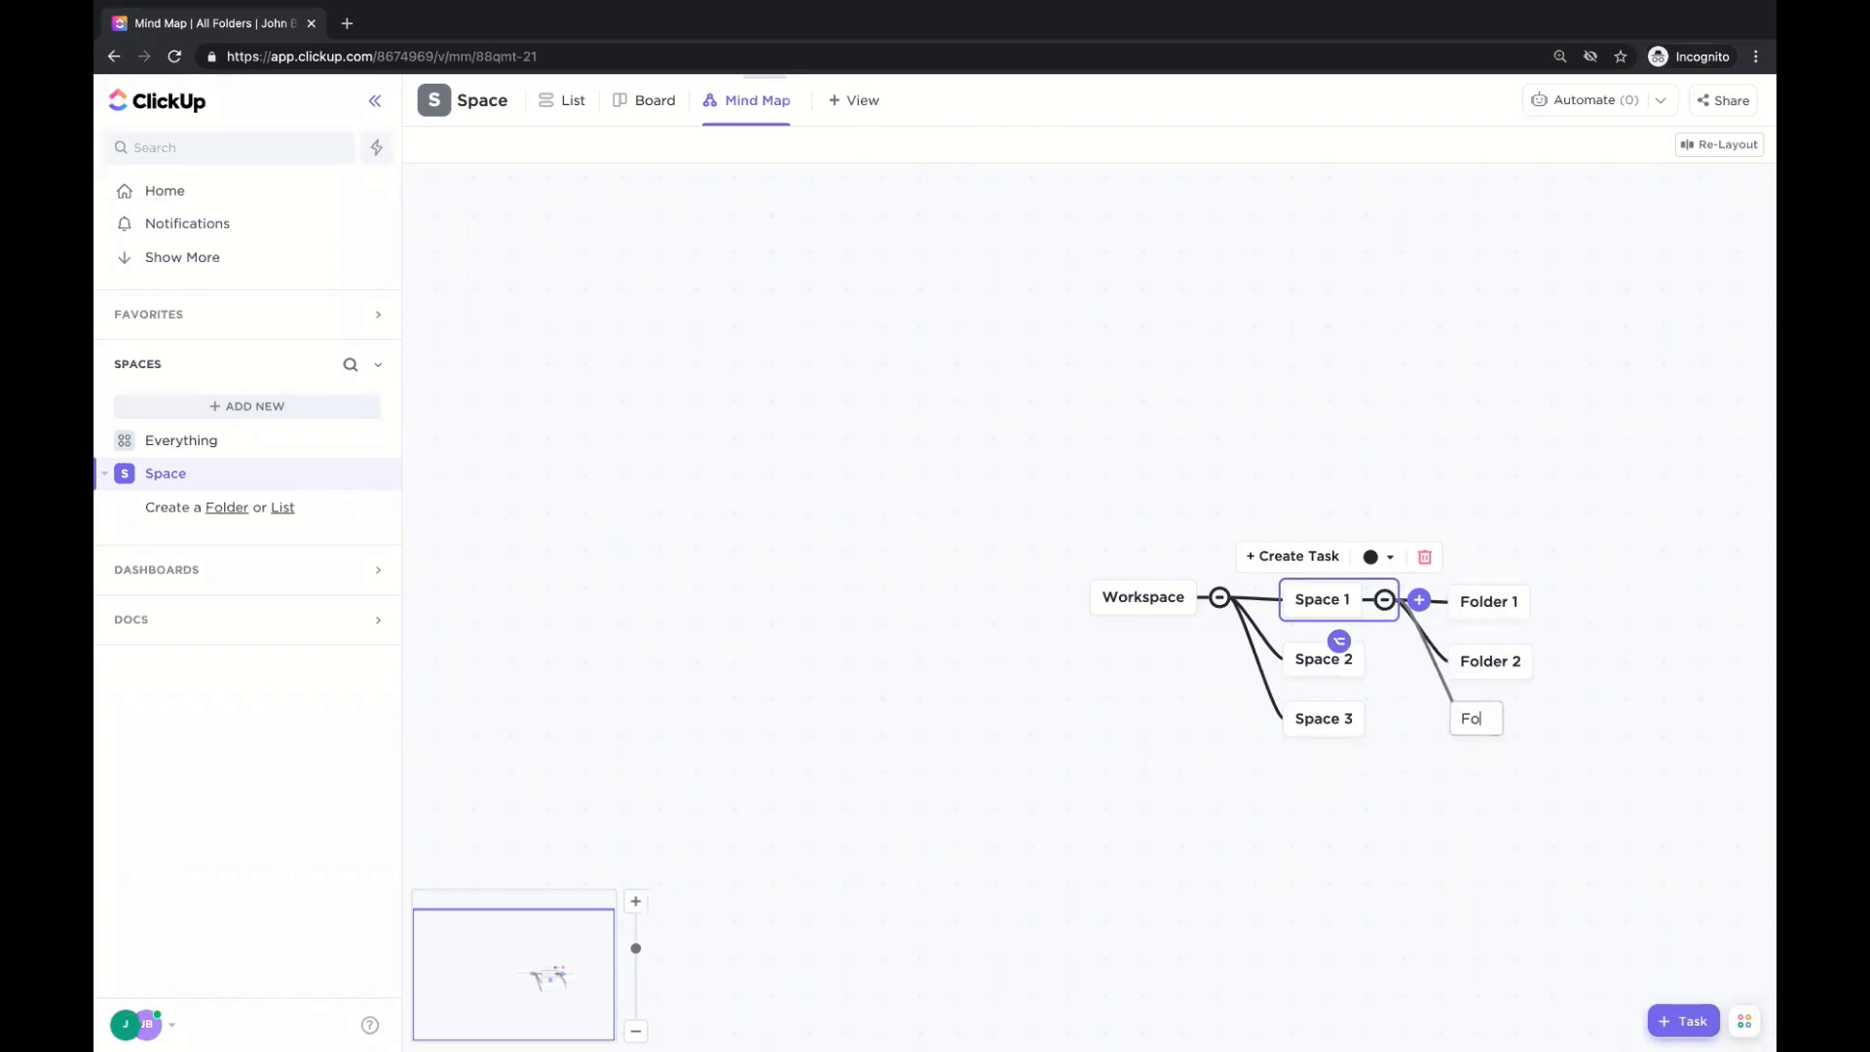
type("lder 3")
key("Return")
key("Escape")
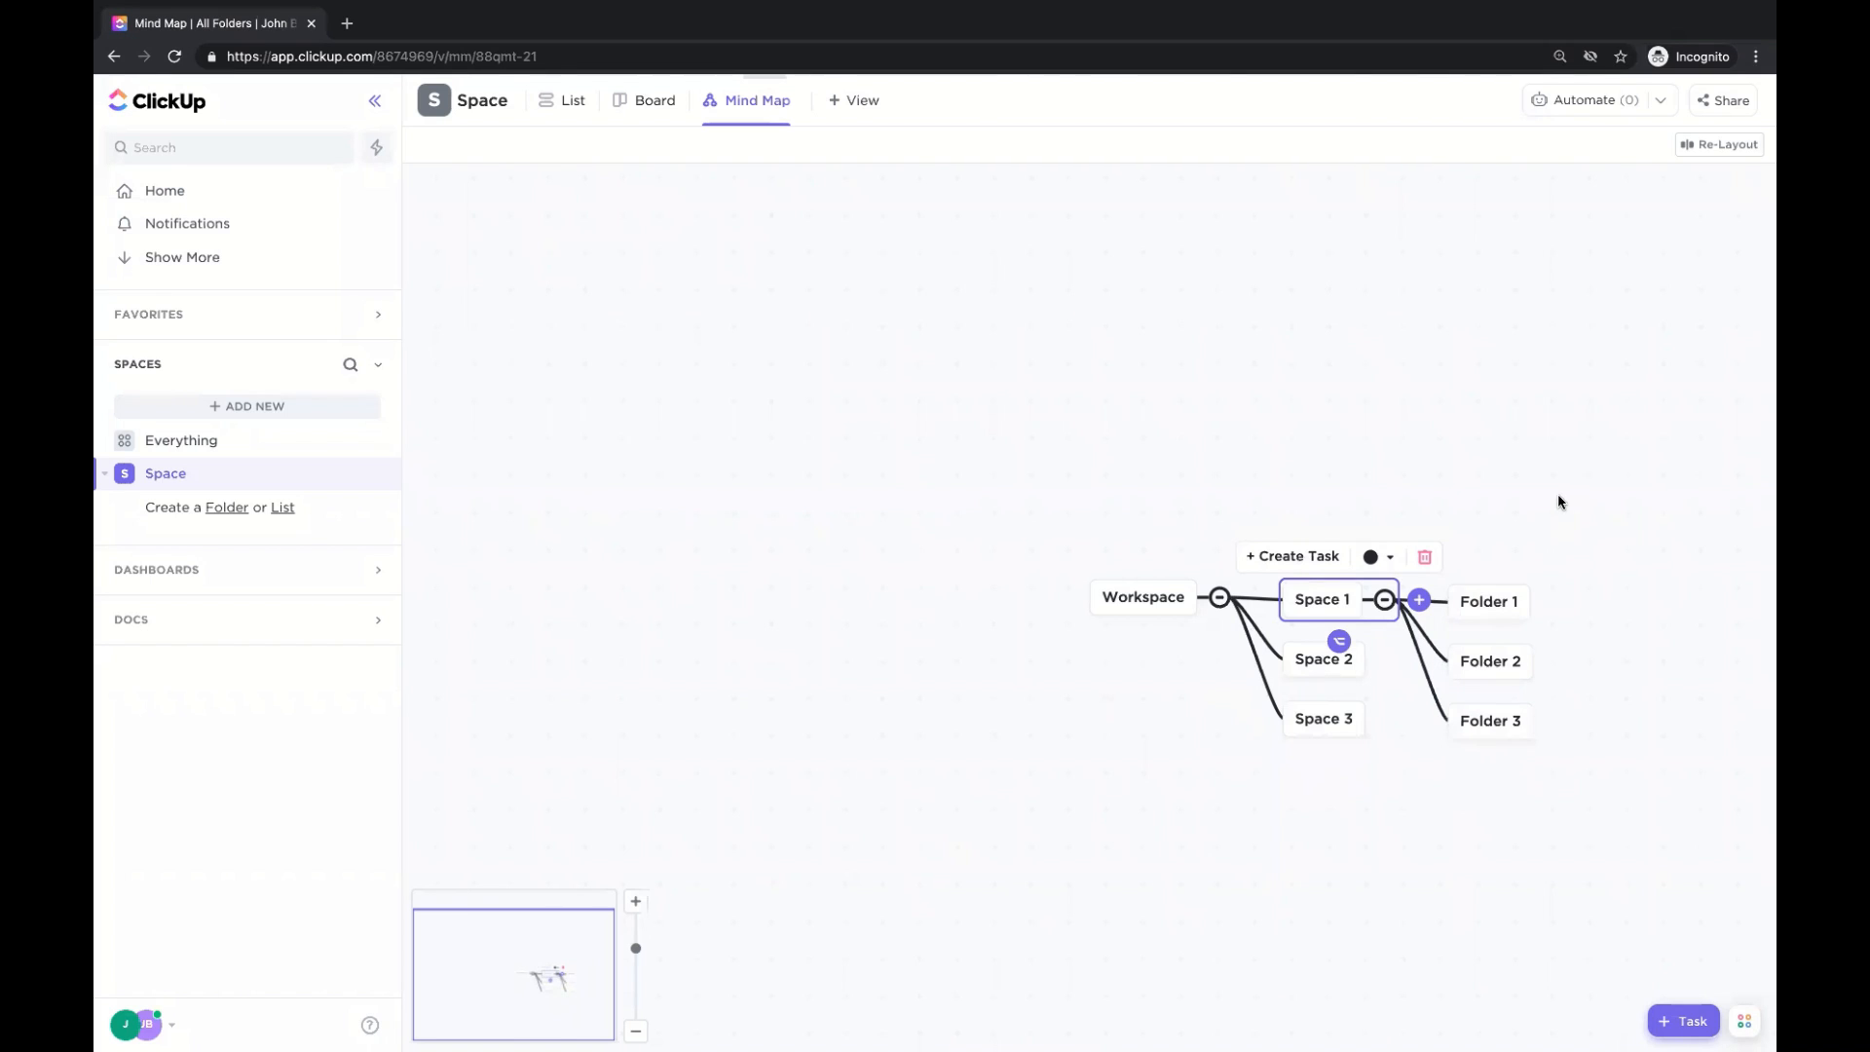
left_click(1465, 551)
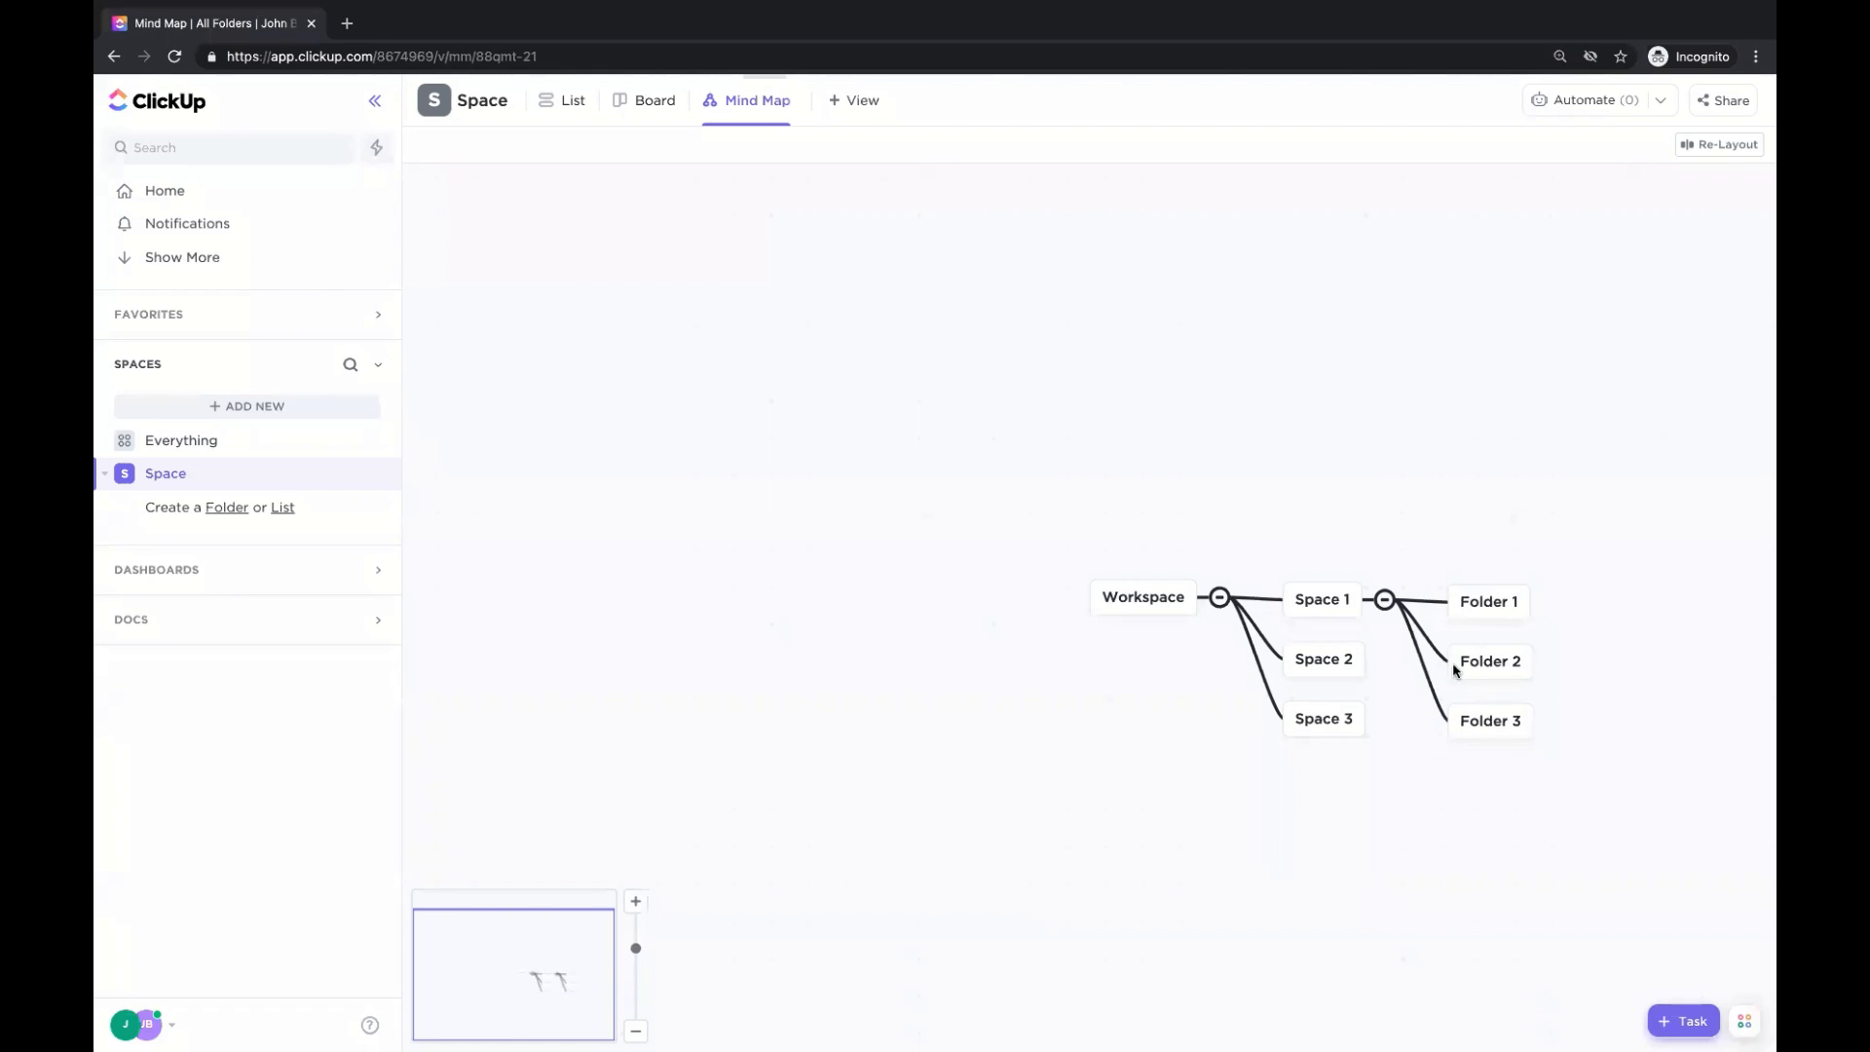
Collapse and re-expand the Space 1 branch, and add child nodes List 1 and List 2 directly to Space 1.
left_click(1384, 600)
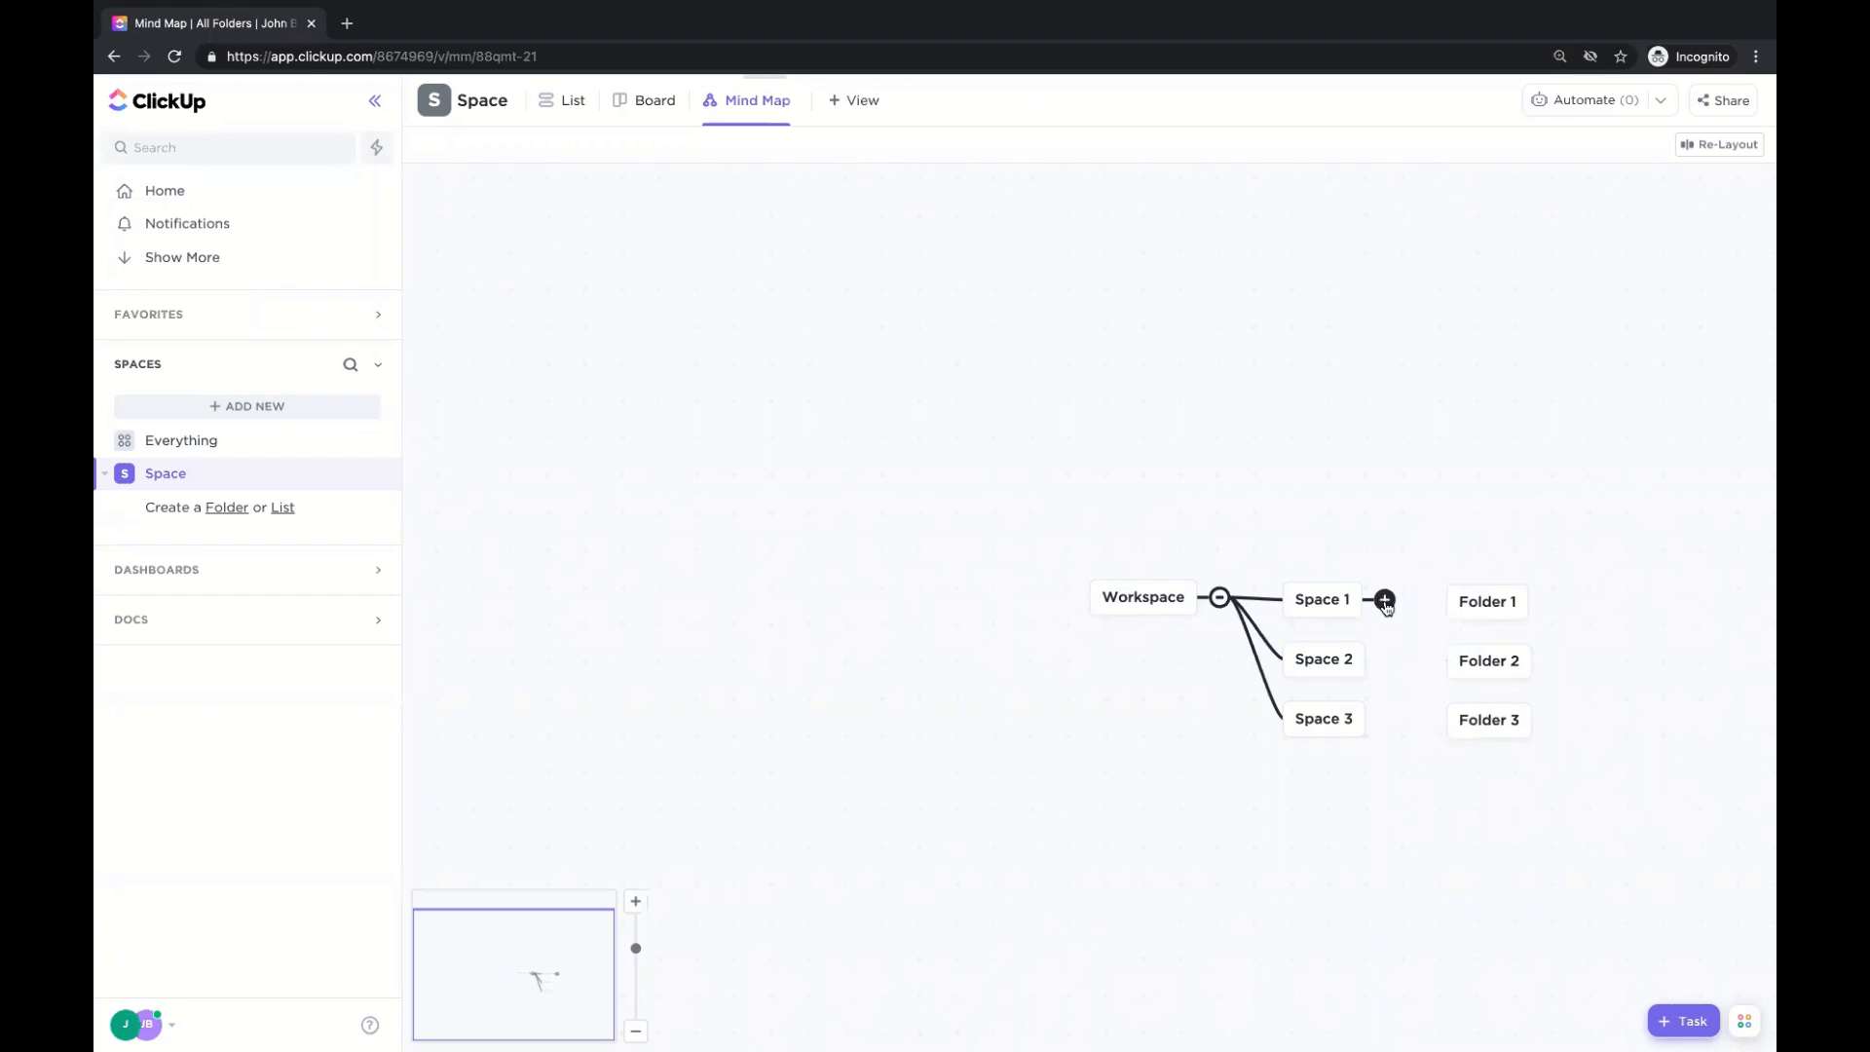
left_click(1384, 600)
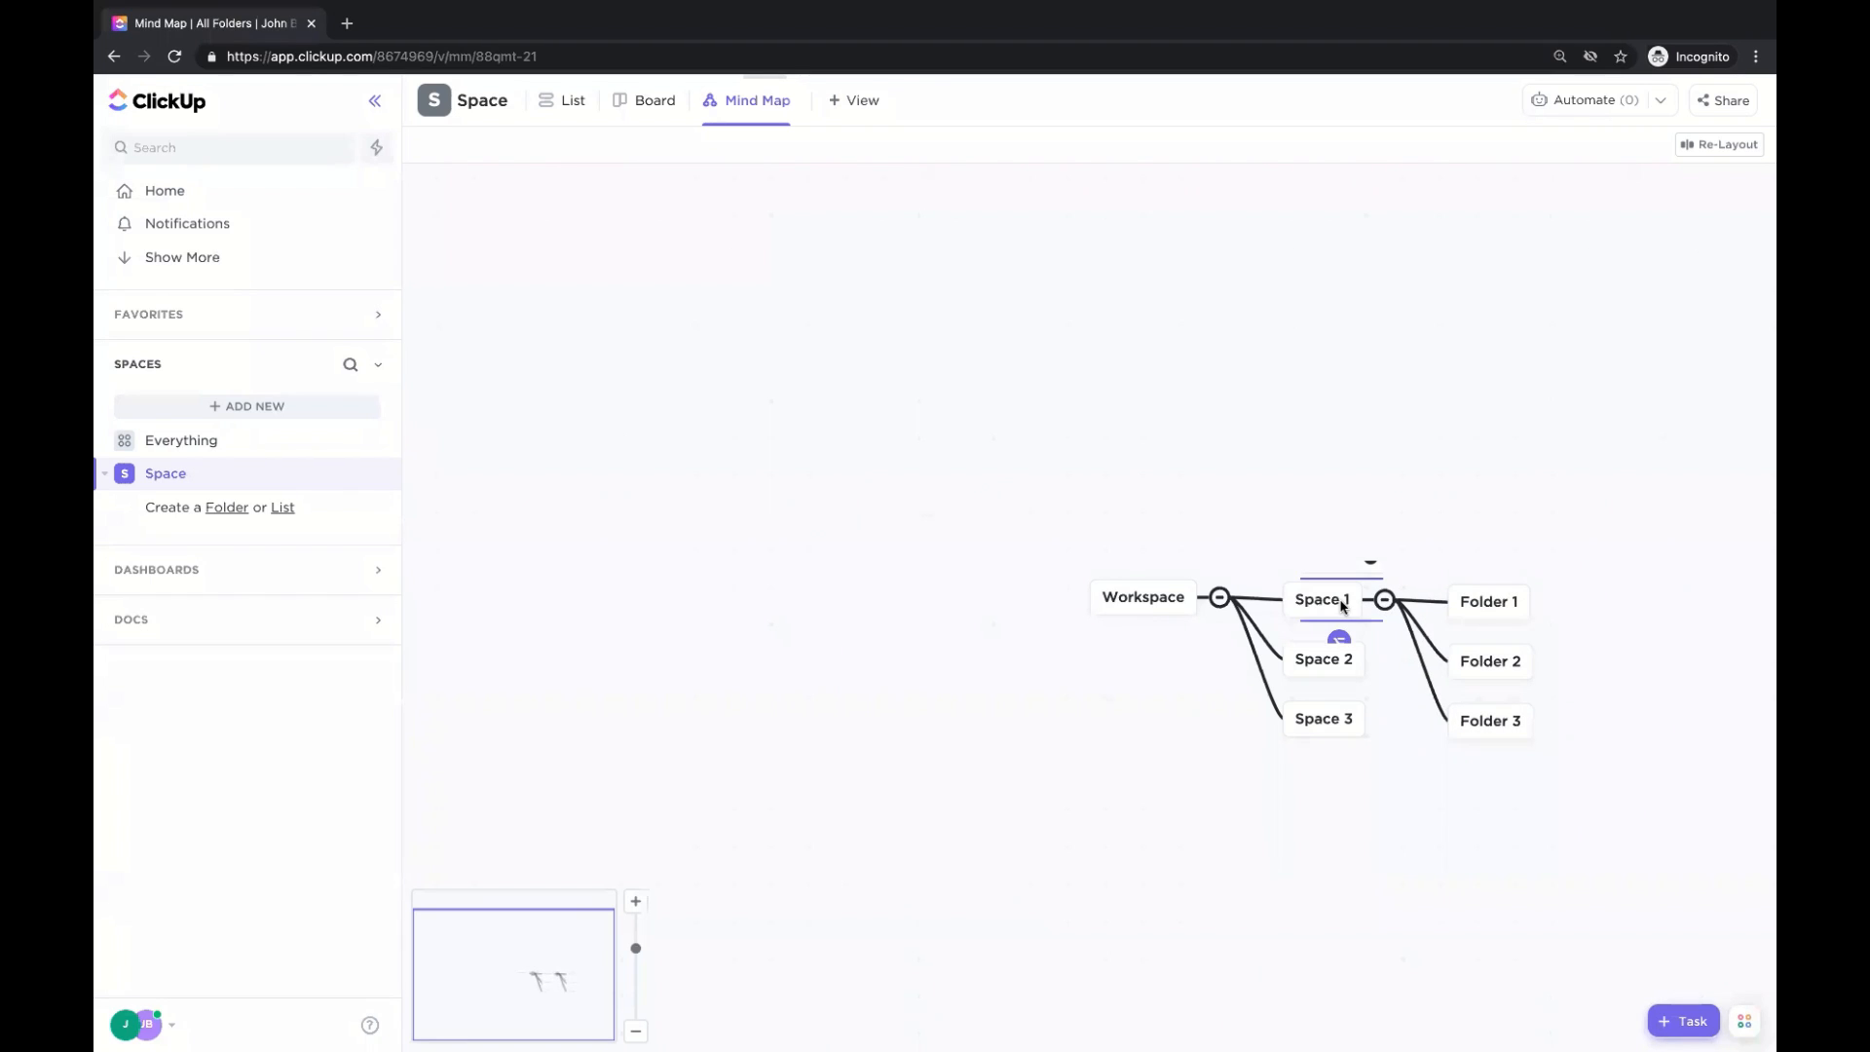
left_click(1342, 604)
left_click(1418, 600)
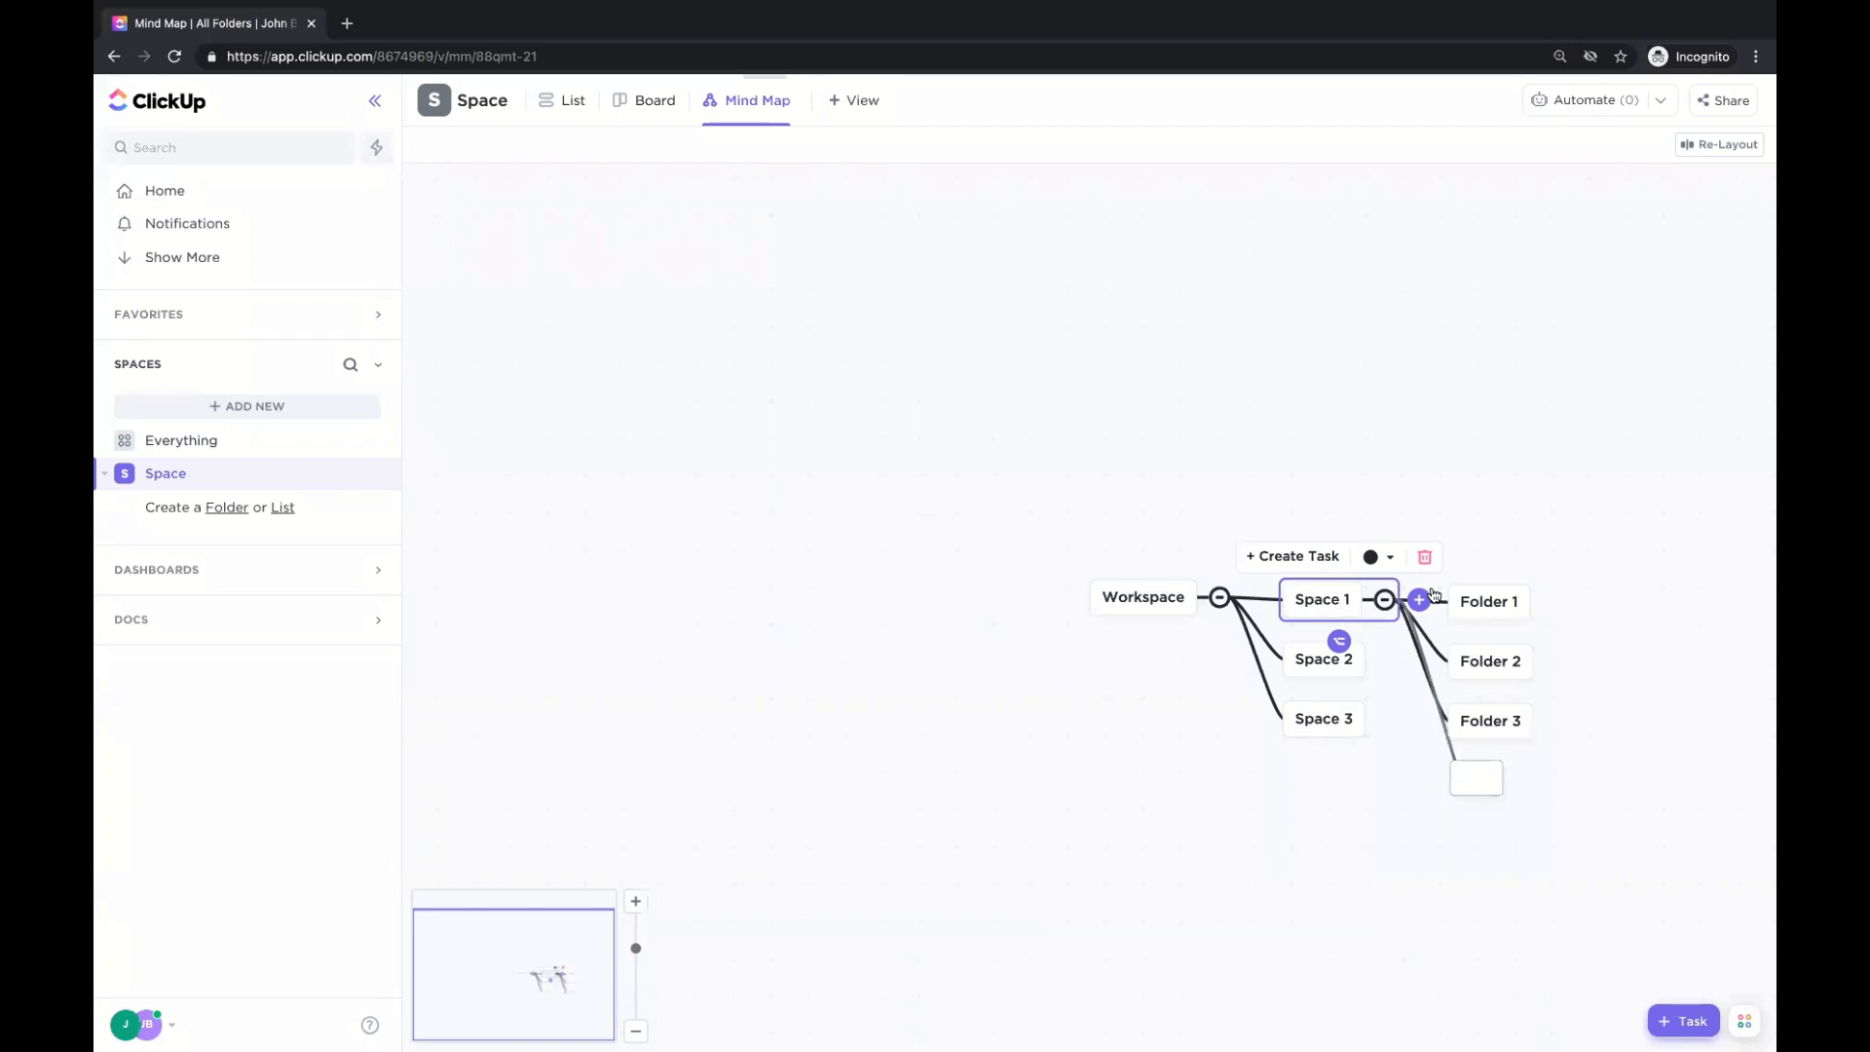
type("List 1")
key("Return")
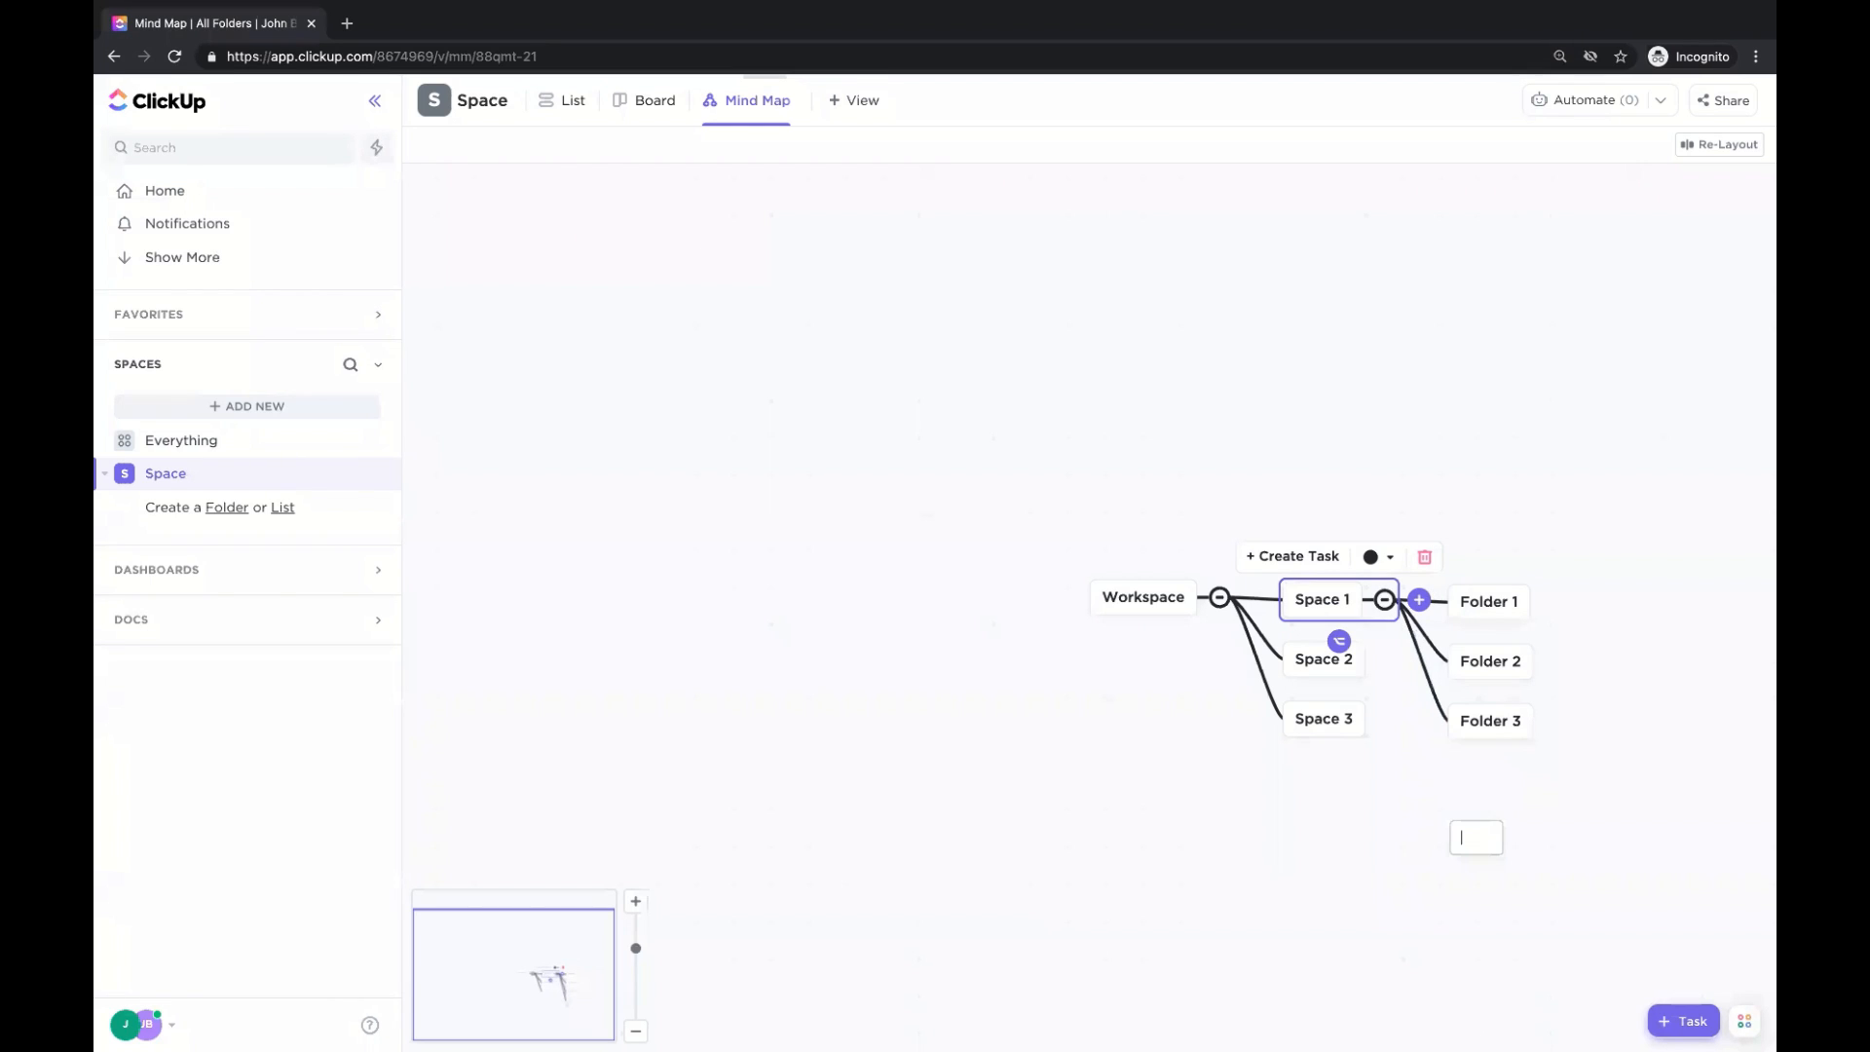
type("List 2")
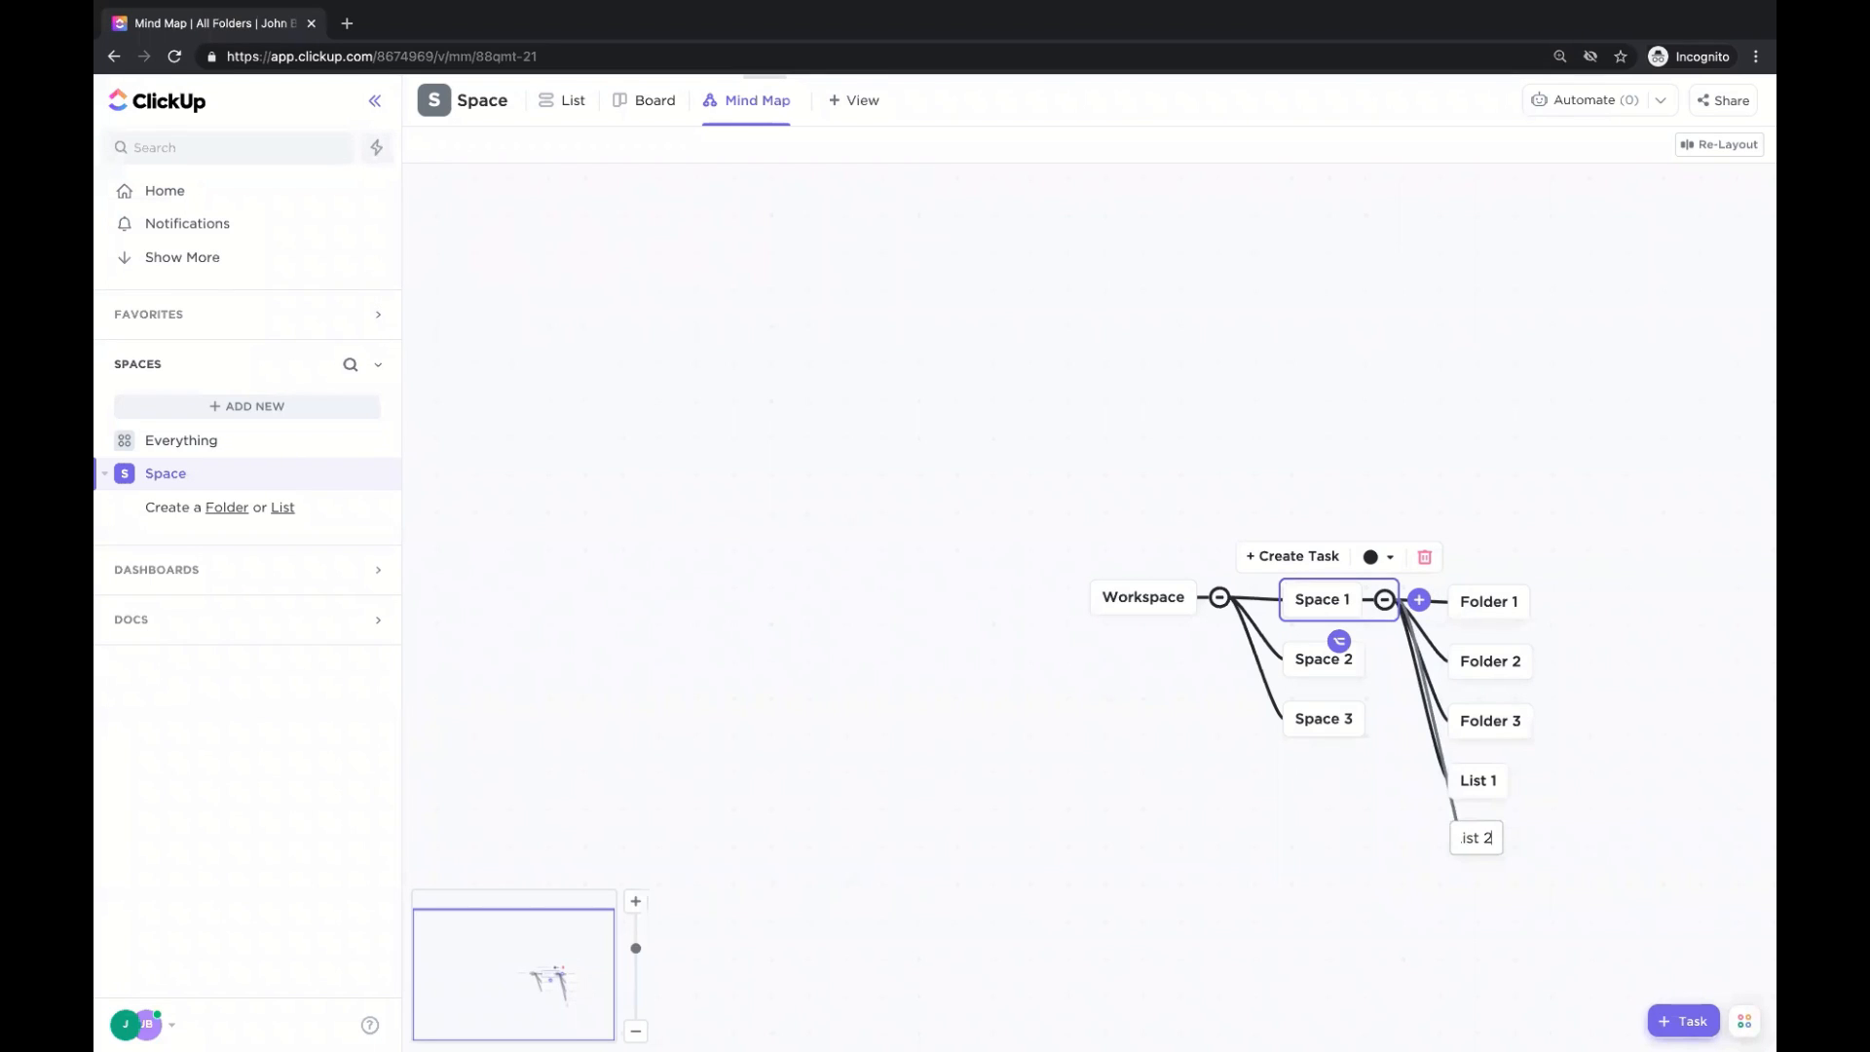
key("Return")
key("Escape")
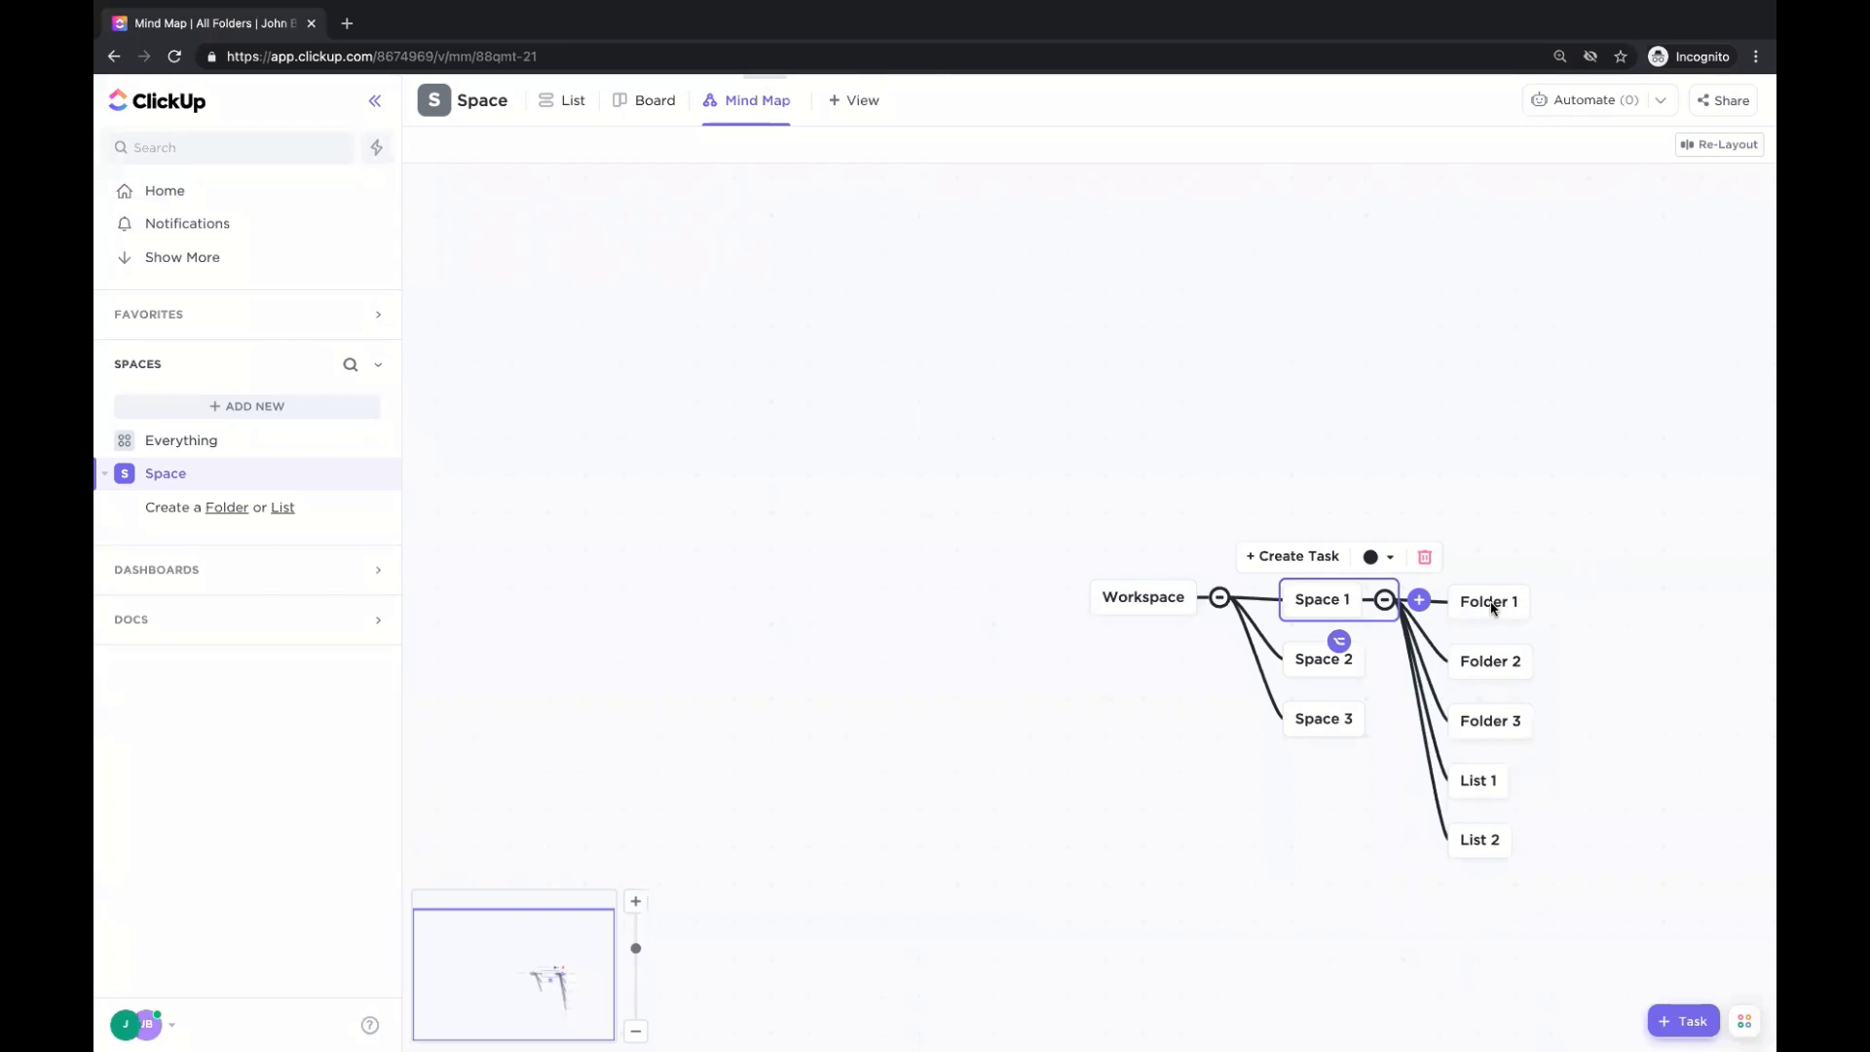
Add two child nodes to the Folder 1 node, named List 1 and List 2.
left_click(1495, 606)
left_click(1554, 603)
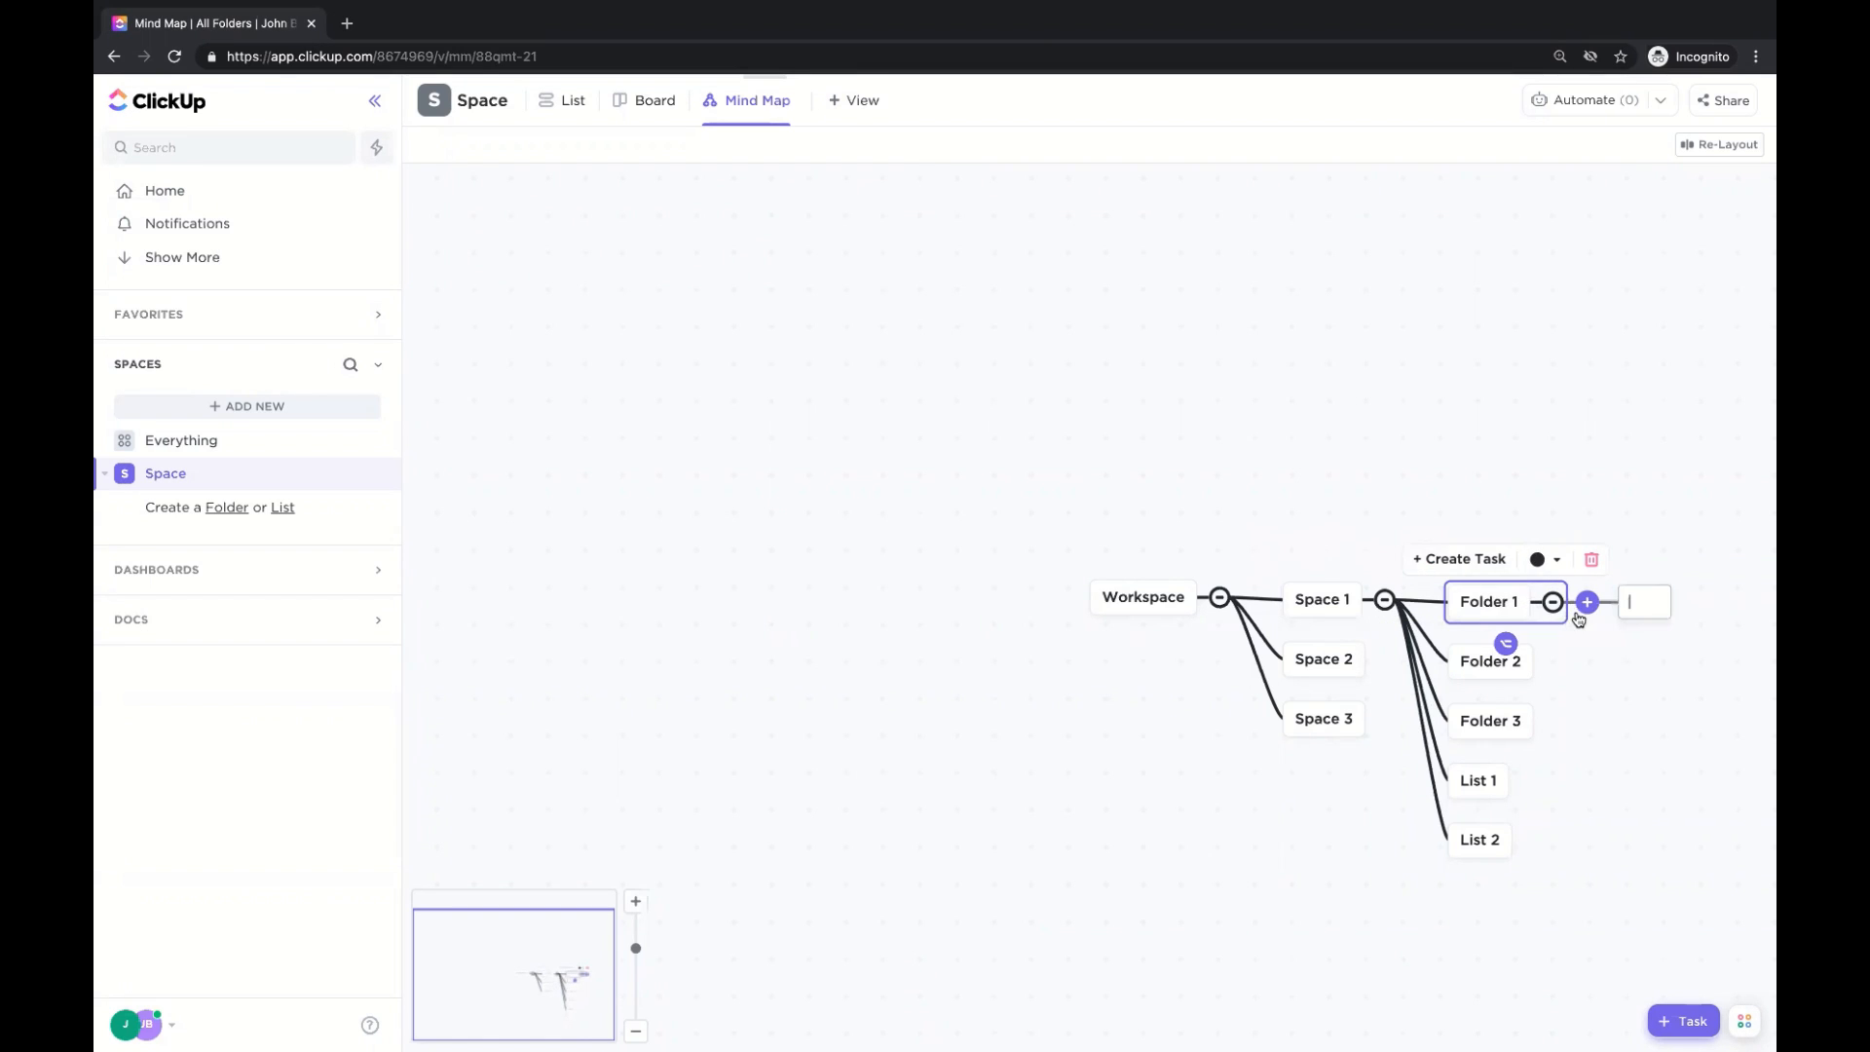
type("List 1")
key("Return")
type("List 2")
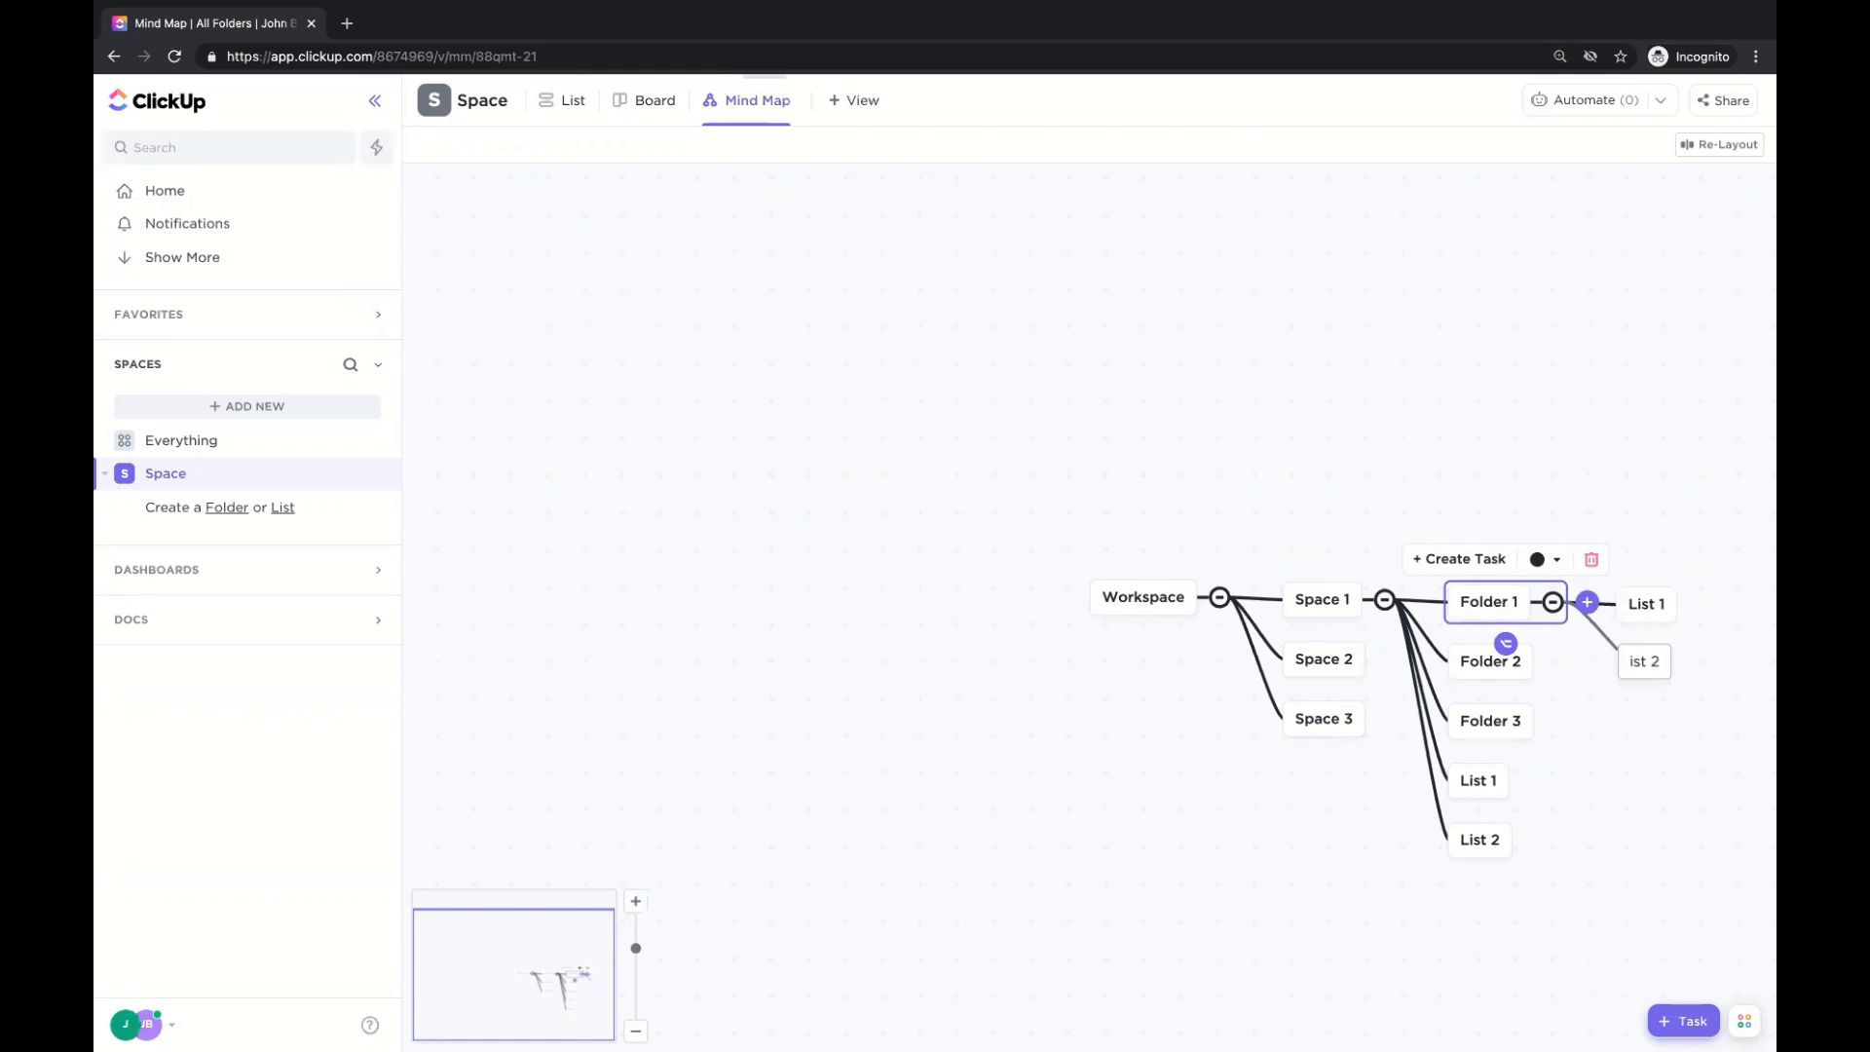
key("Return")
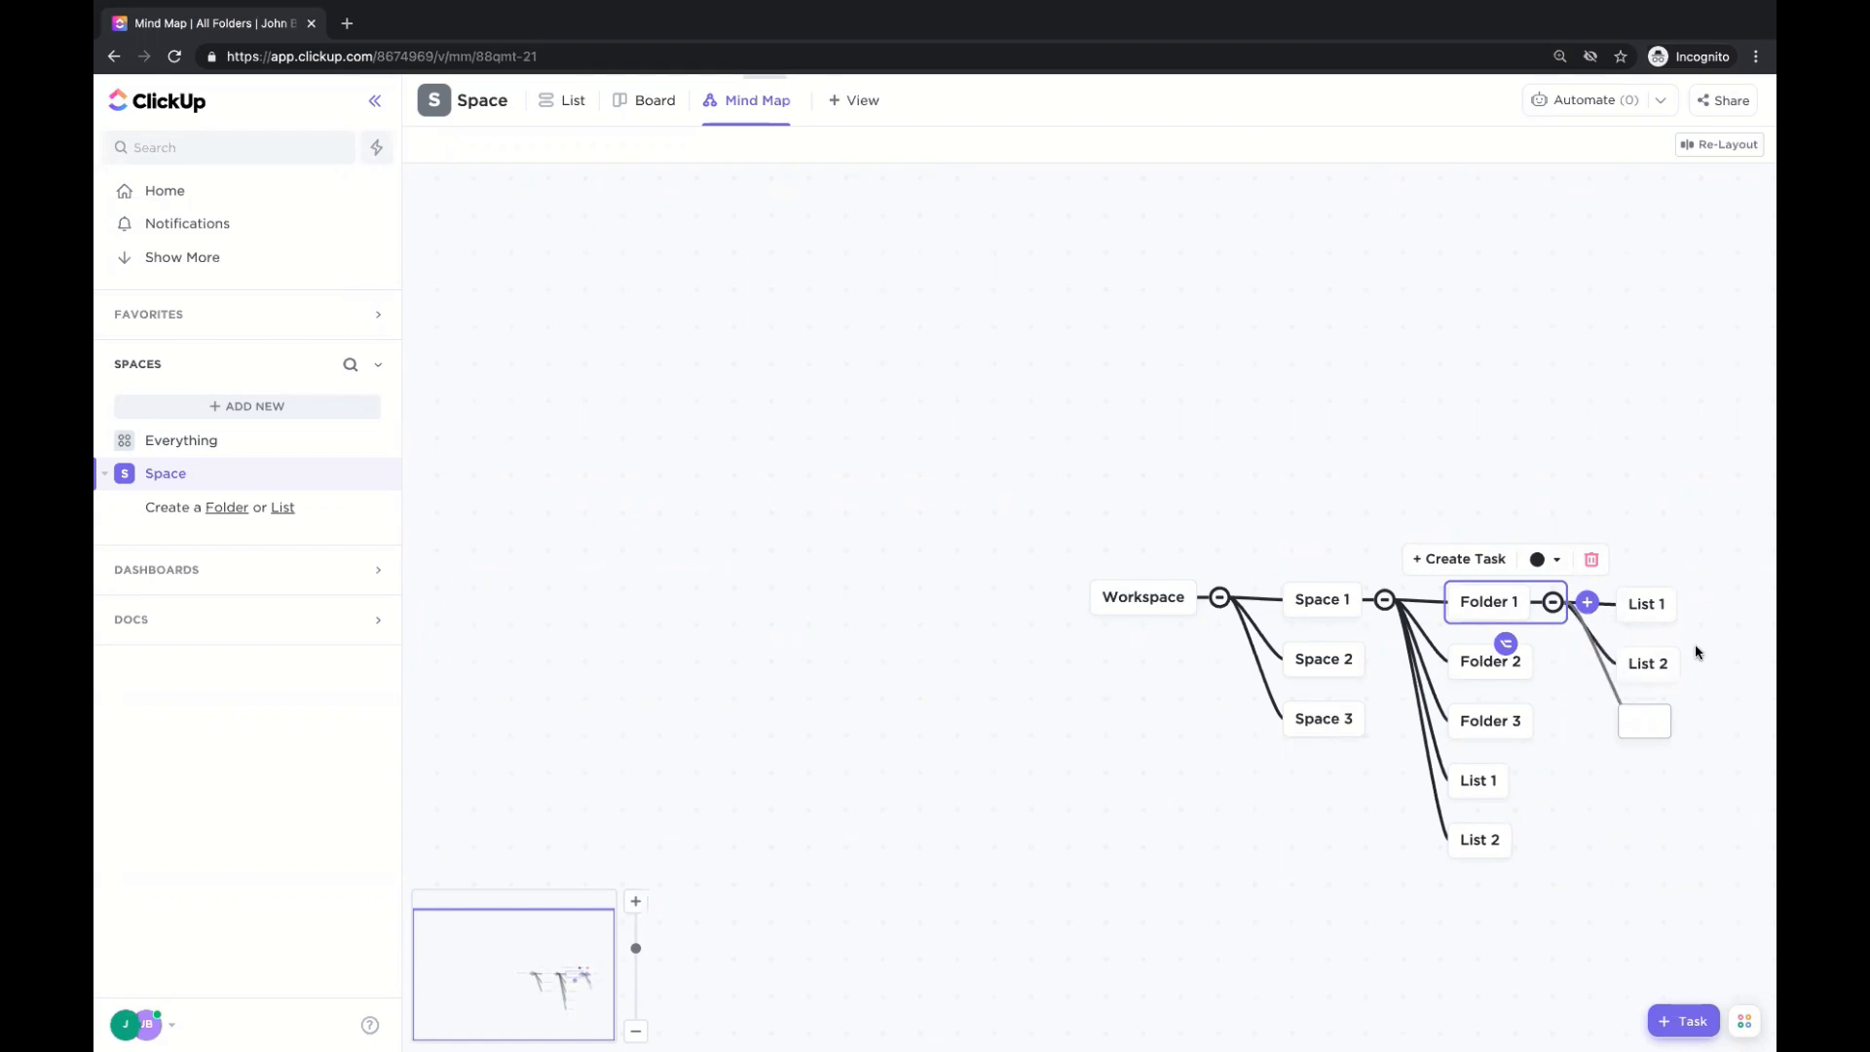
Add child nodes Task 1, Task 2 and Task 3 to List 1 under Folder 1, and re-layout the mind map.
left_click(1660, 611)
left_click(1696, 605)
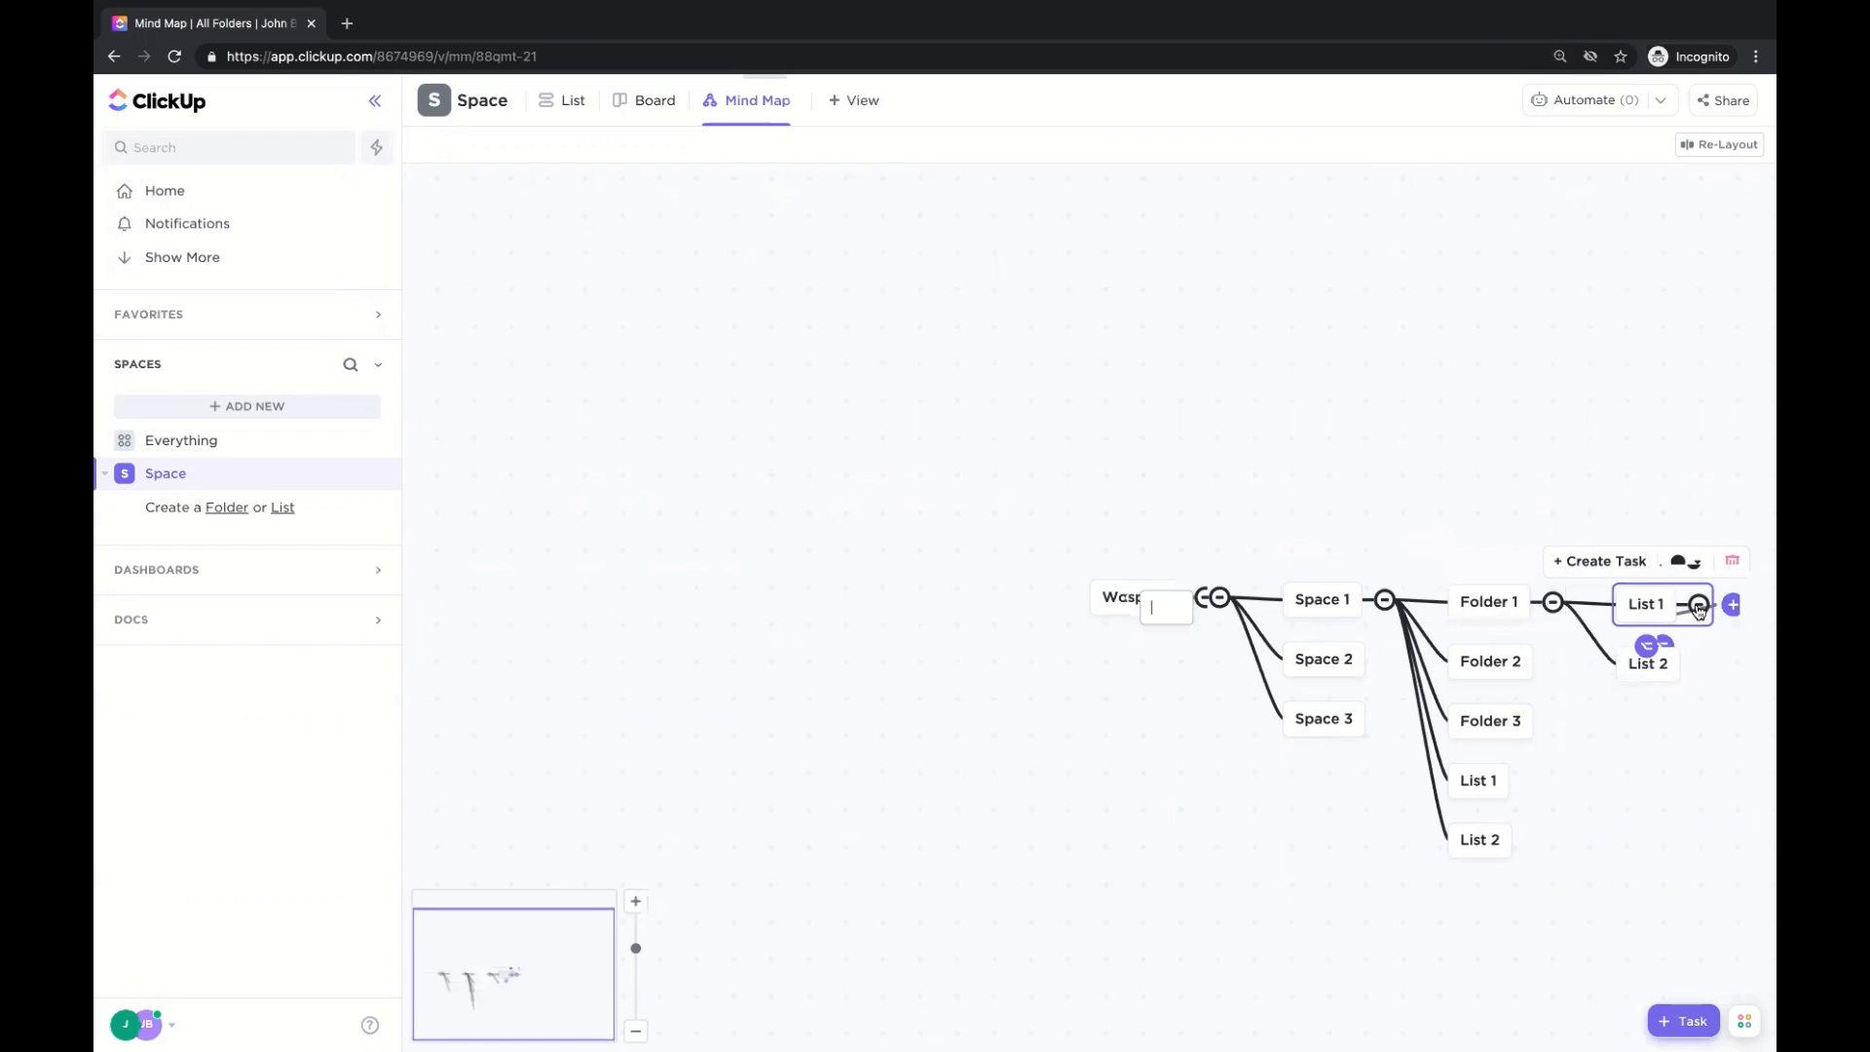
type("Task 1")
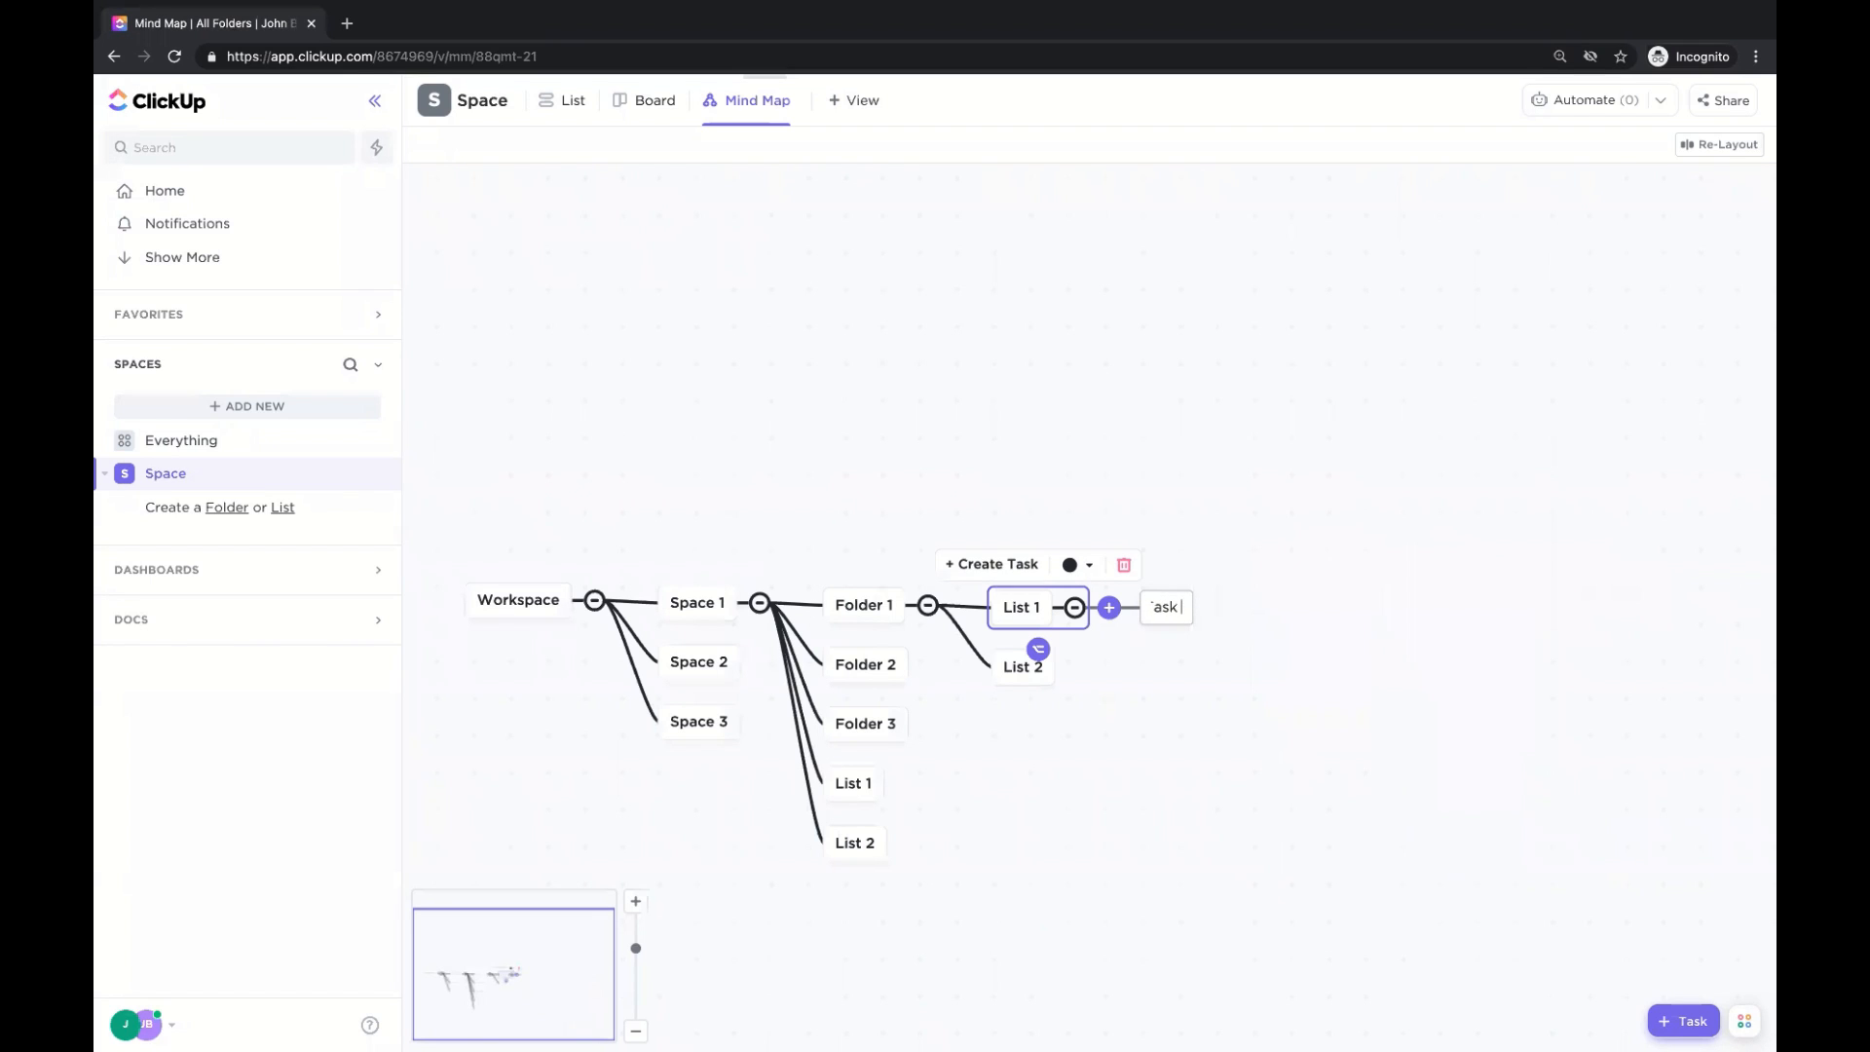
key("Return")
type("Task 2")
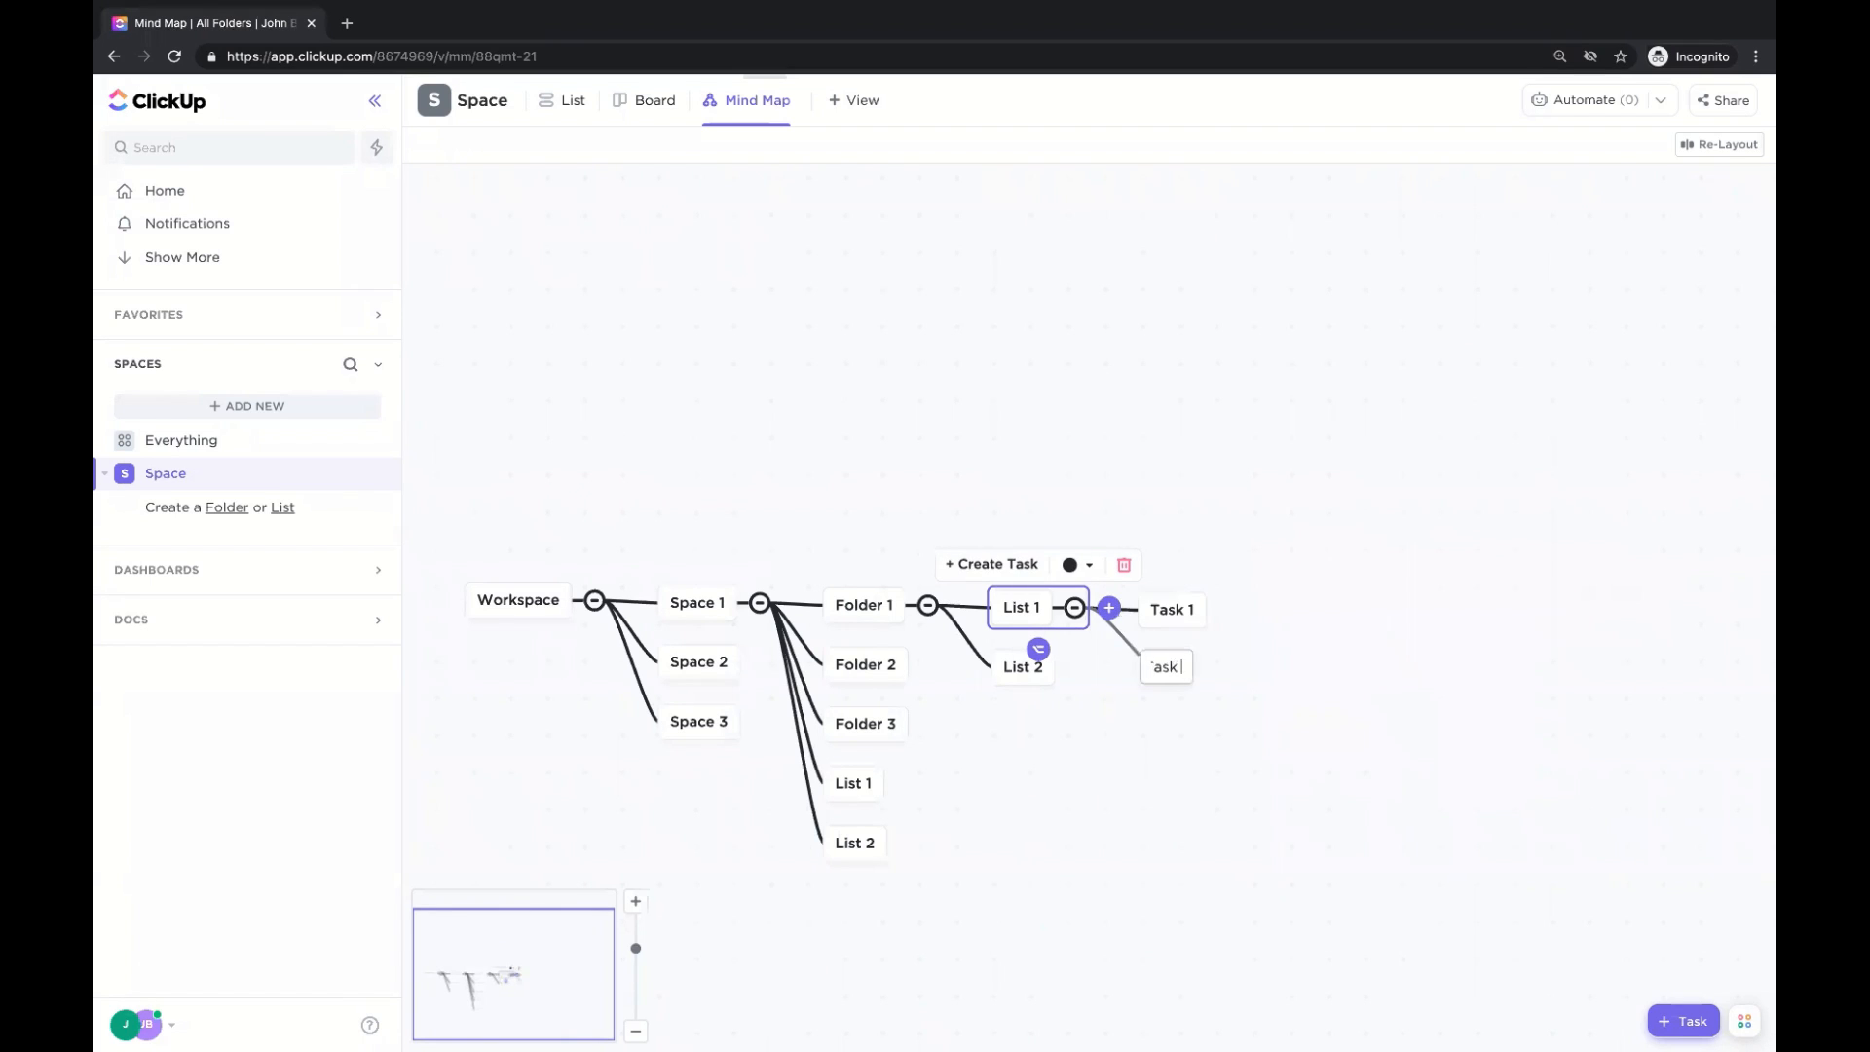
key("Return")
type("Task 3")
key("Return")
left_click(1526, 508)
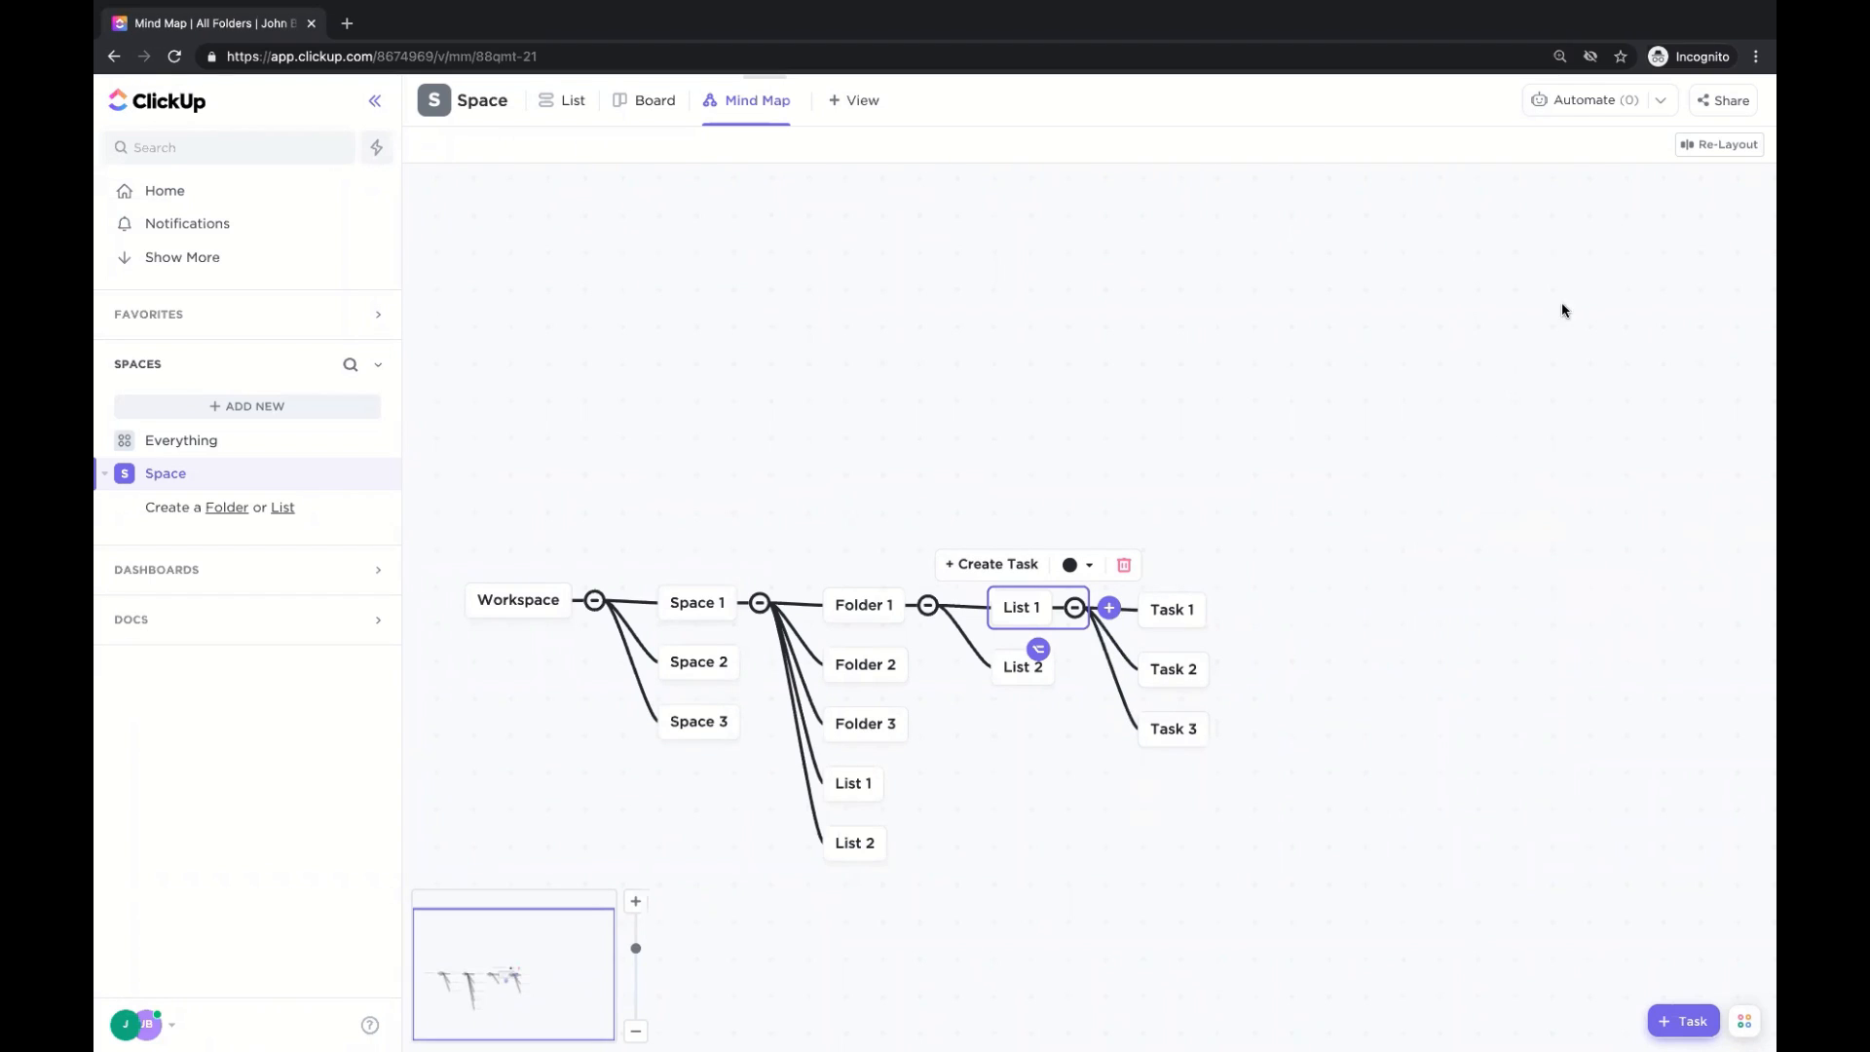
left_click(1715, 146)
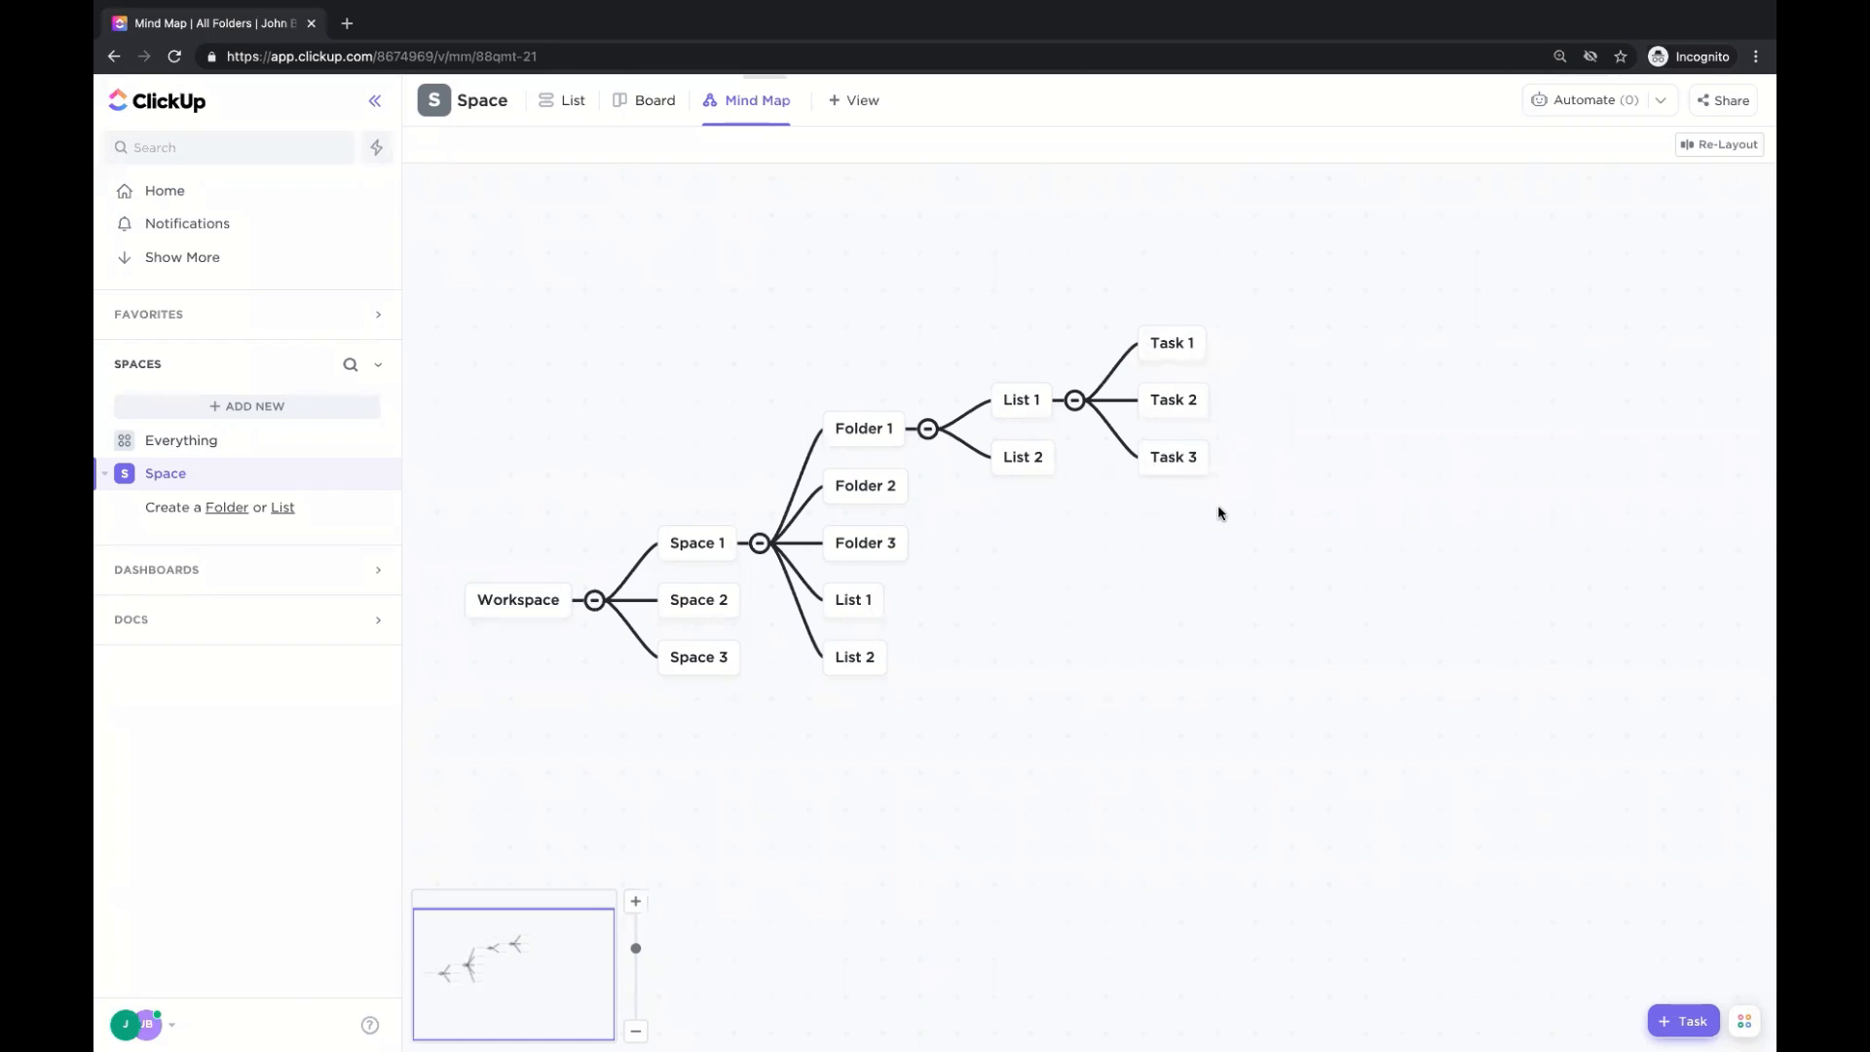
Add three child nodes to the Task 1 node, named Subtask 1, Subtask 2 and Subtask 3.
left_click(1192, 353)
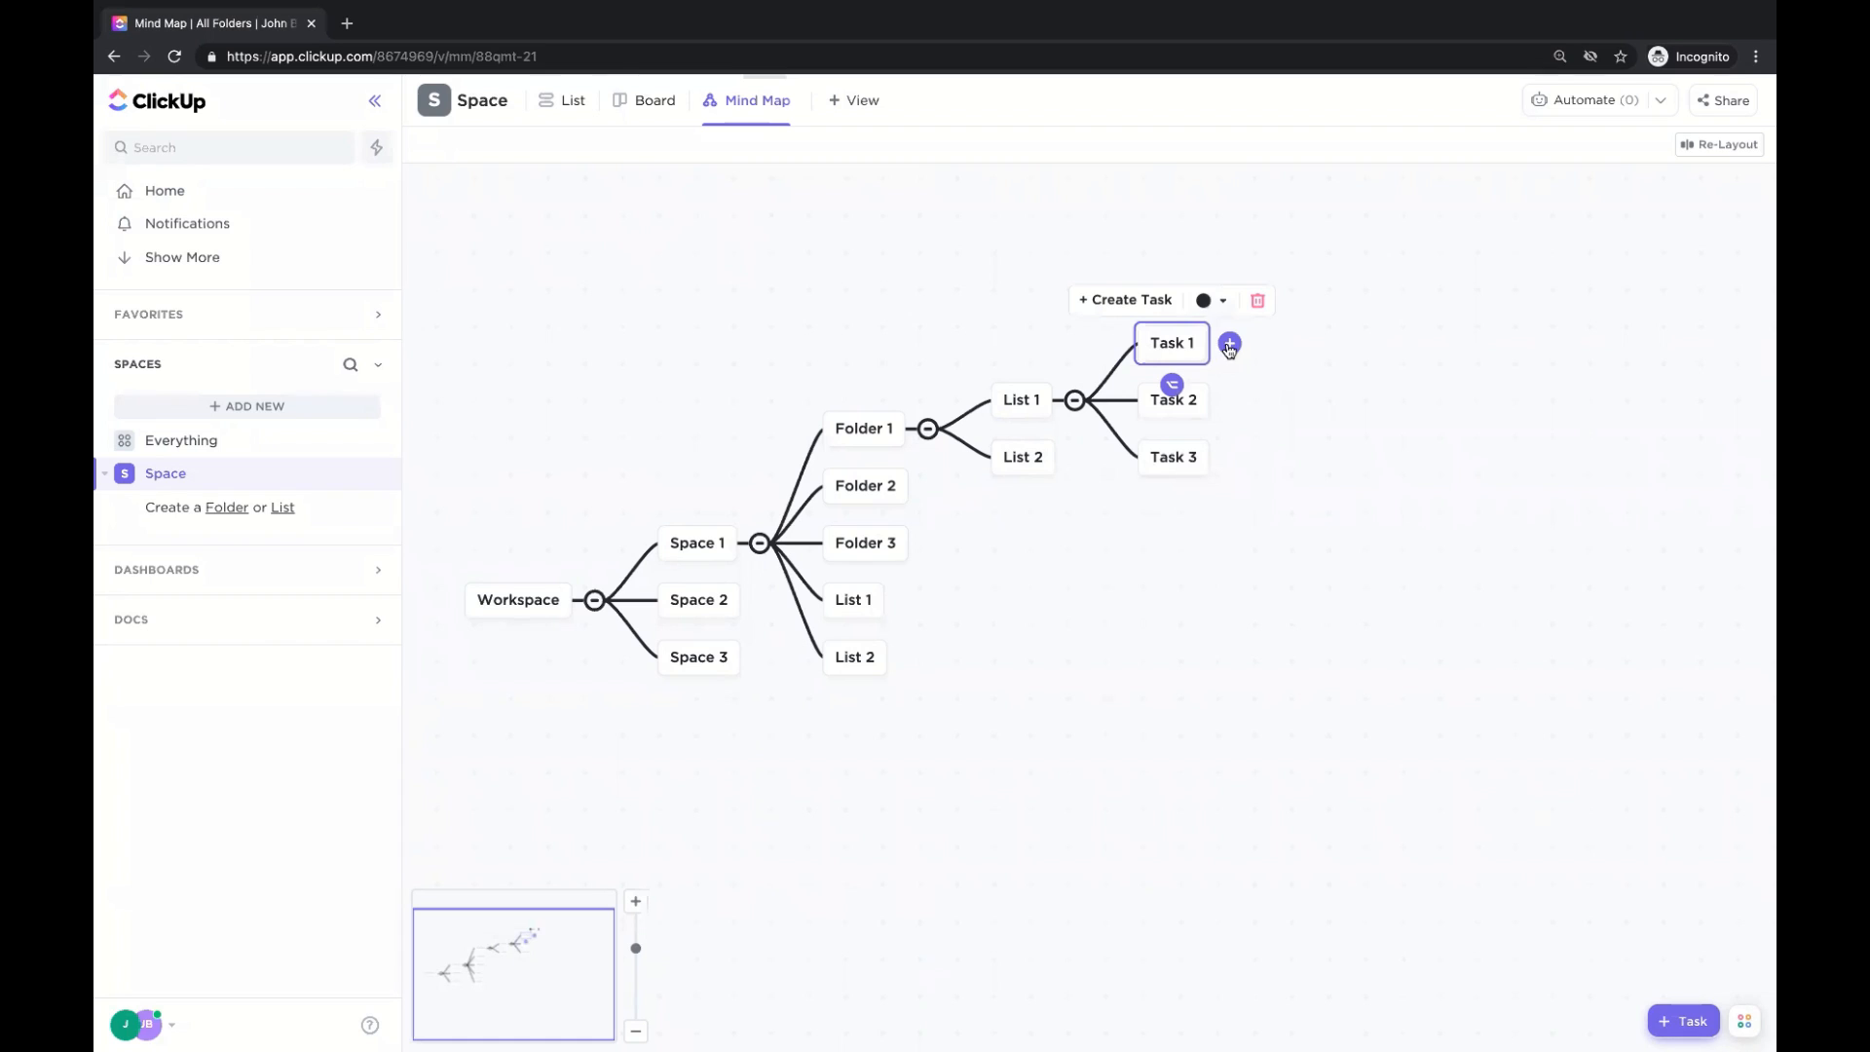
left_click(1229, 345)
type("Su")
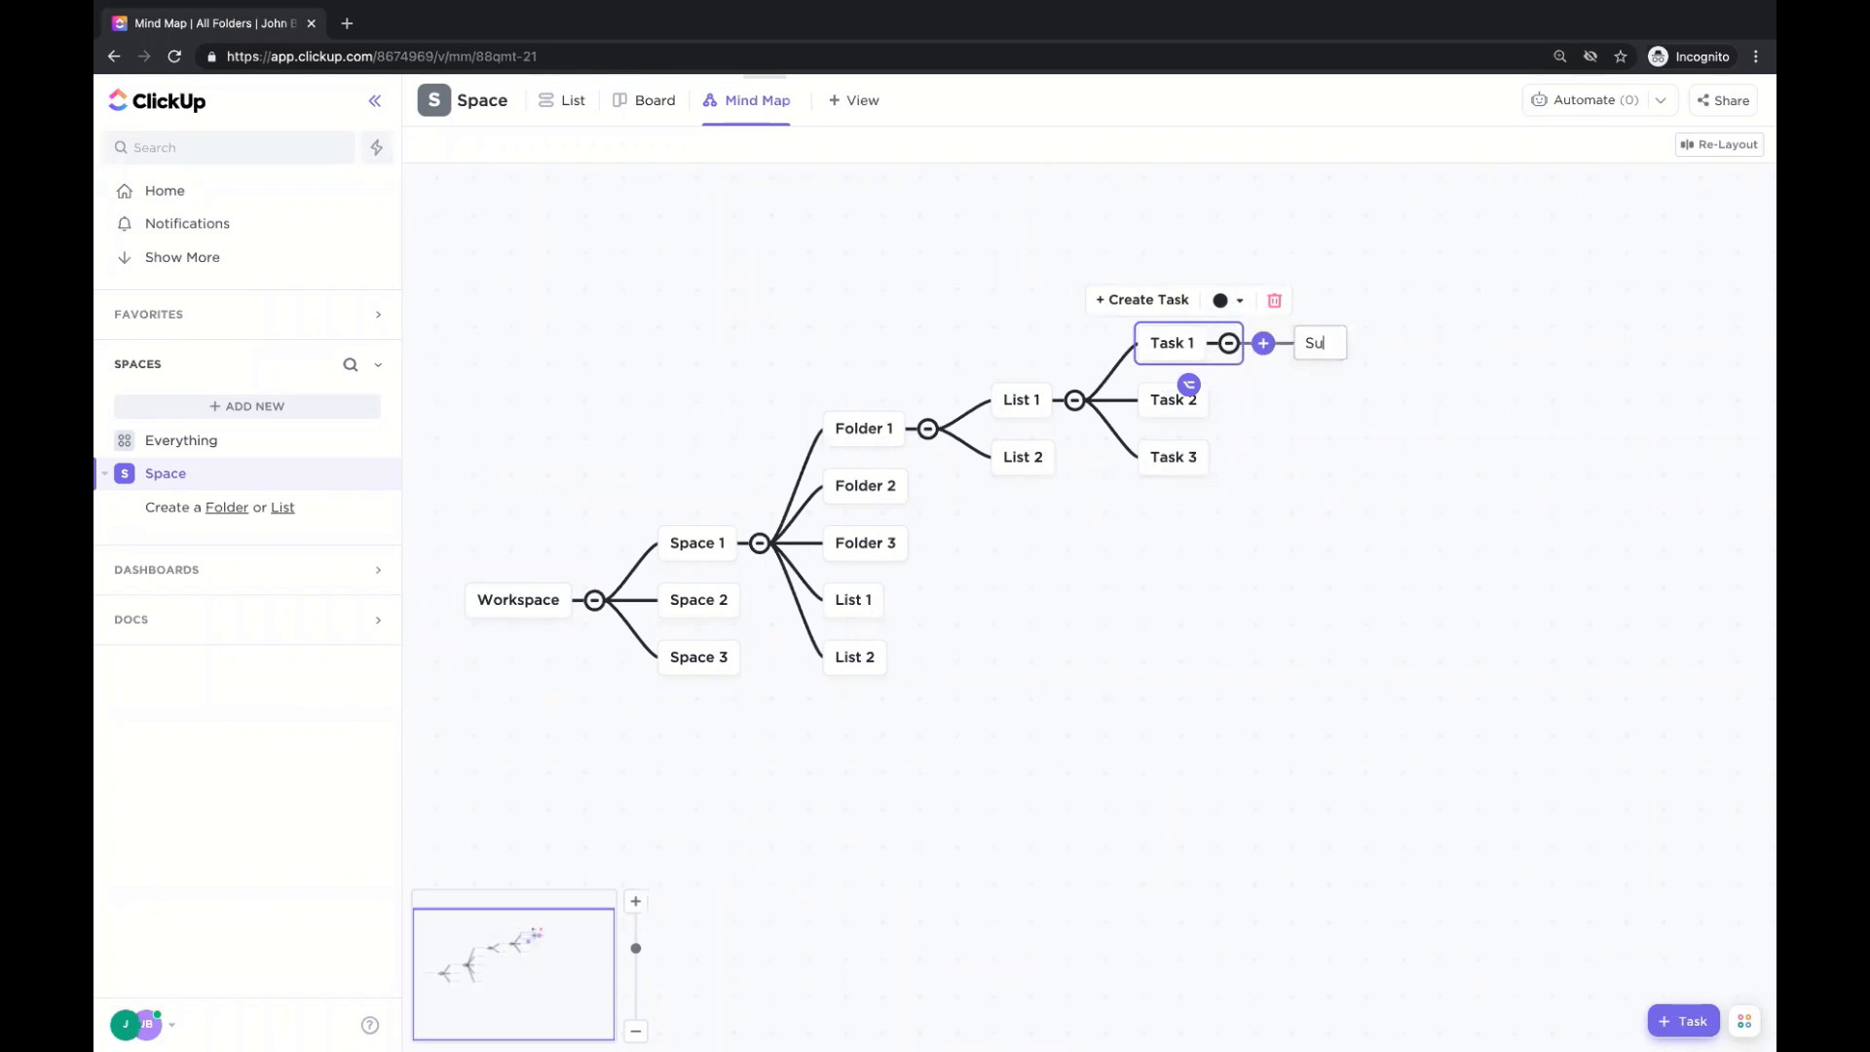
type("btask 1")
key("Return")
type("Subtask 2")
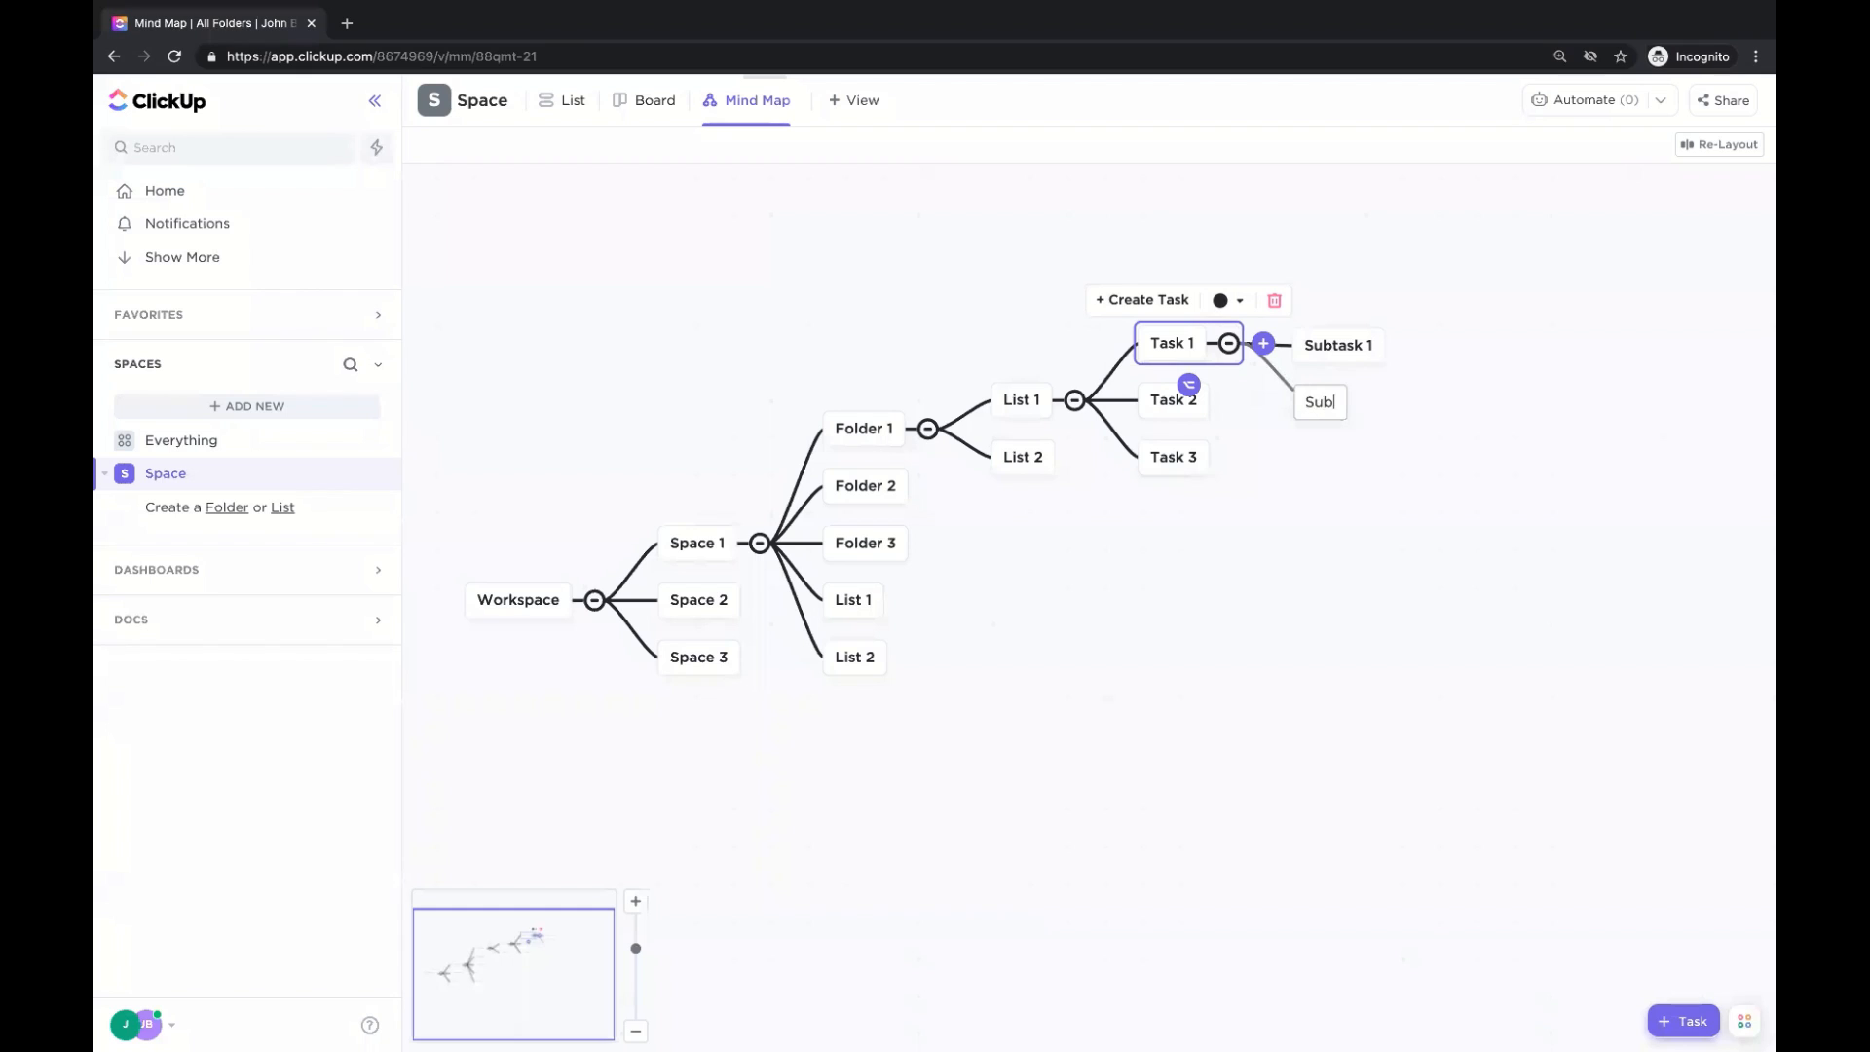
key("Return")
type("Su")
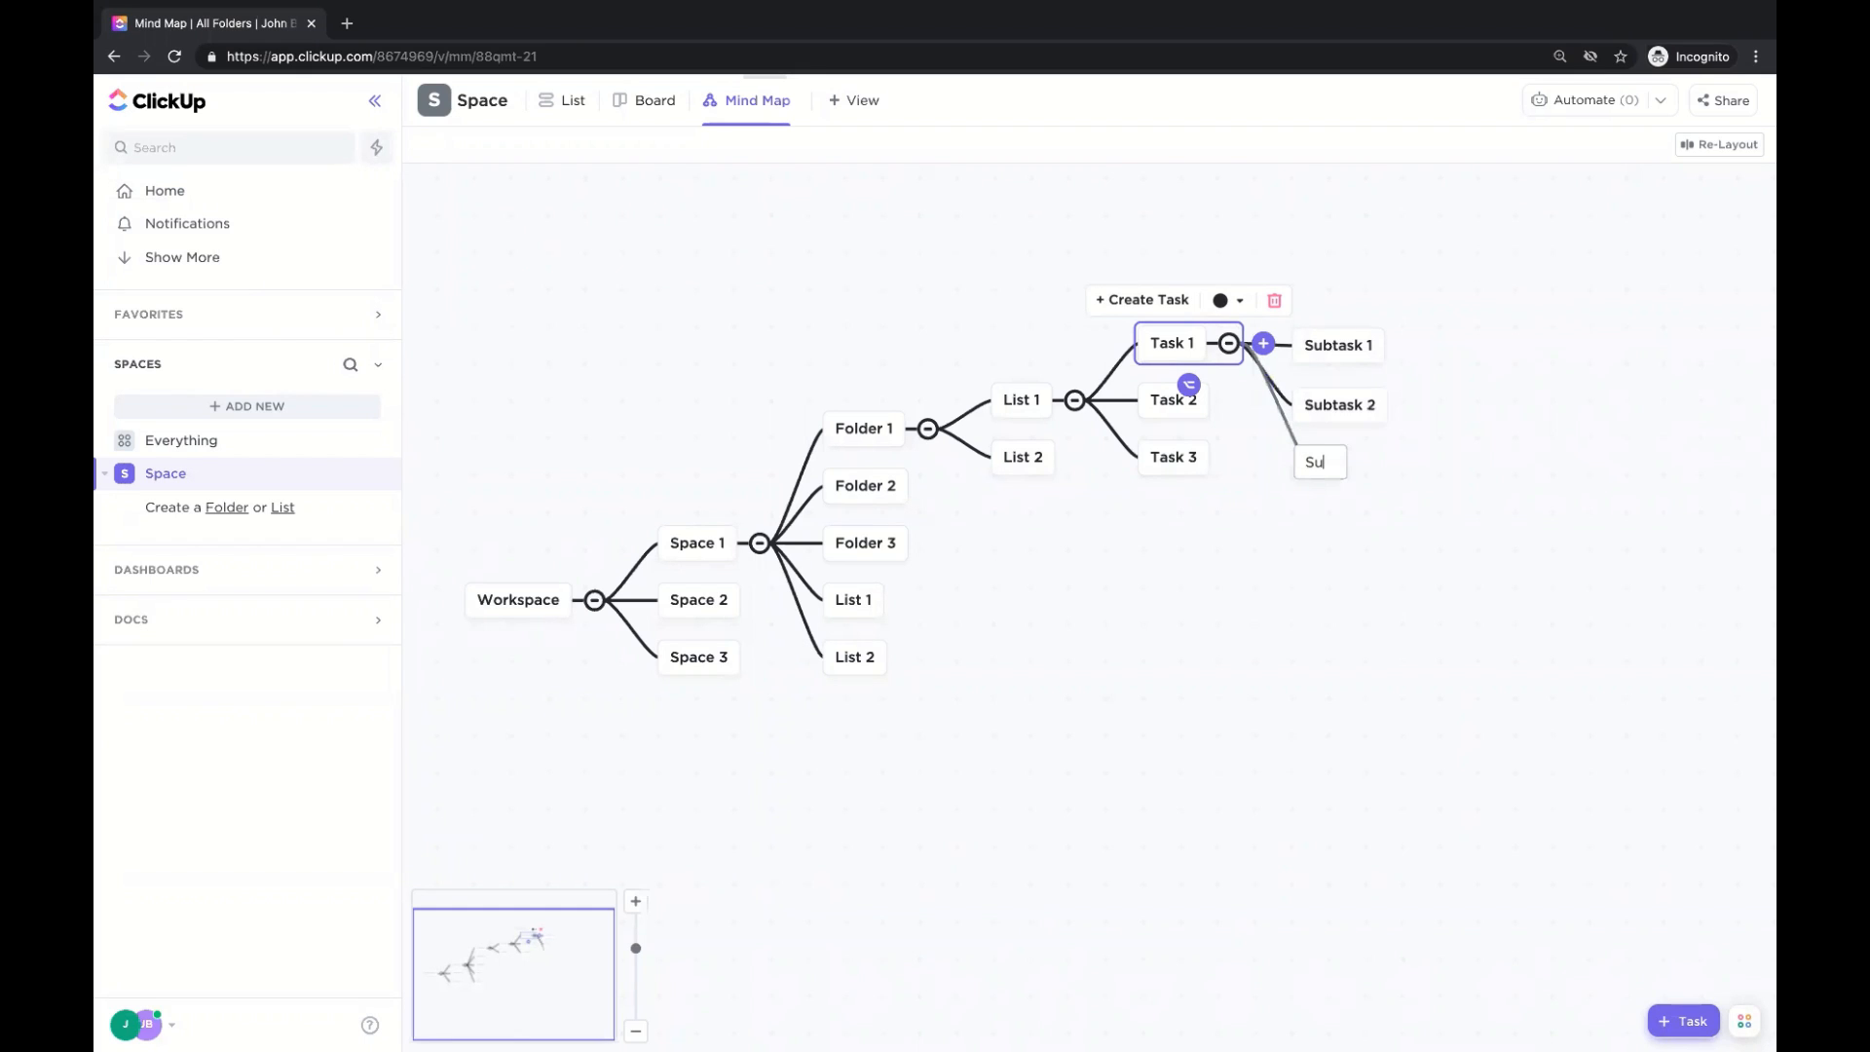
type("btask 3")
key("Return")
key("Escape")
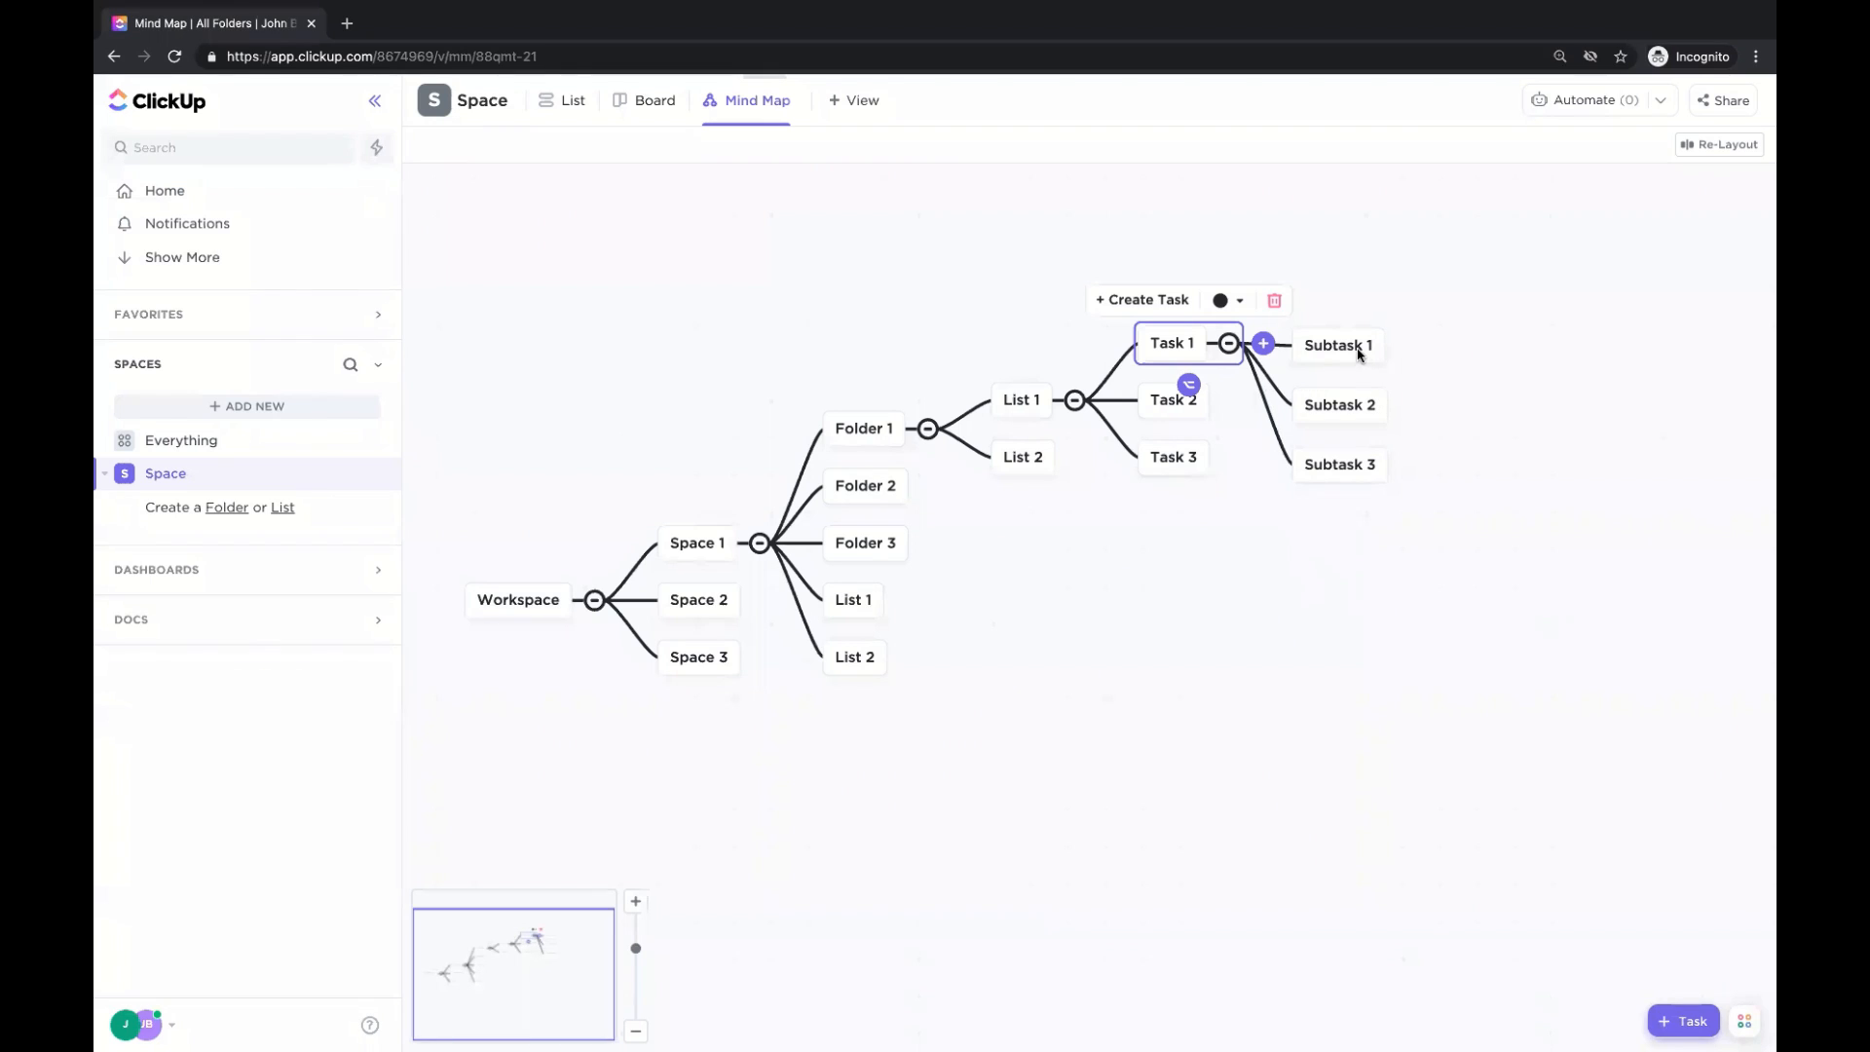
left_click(1439, 384)
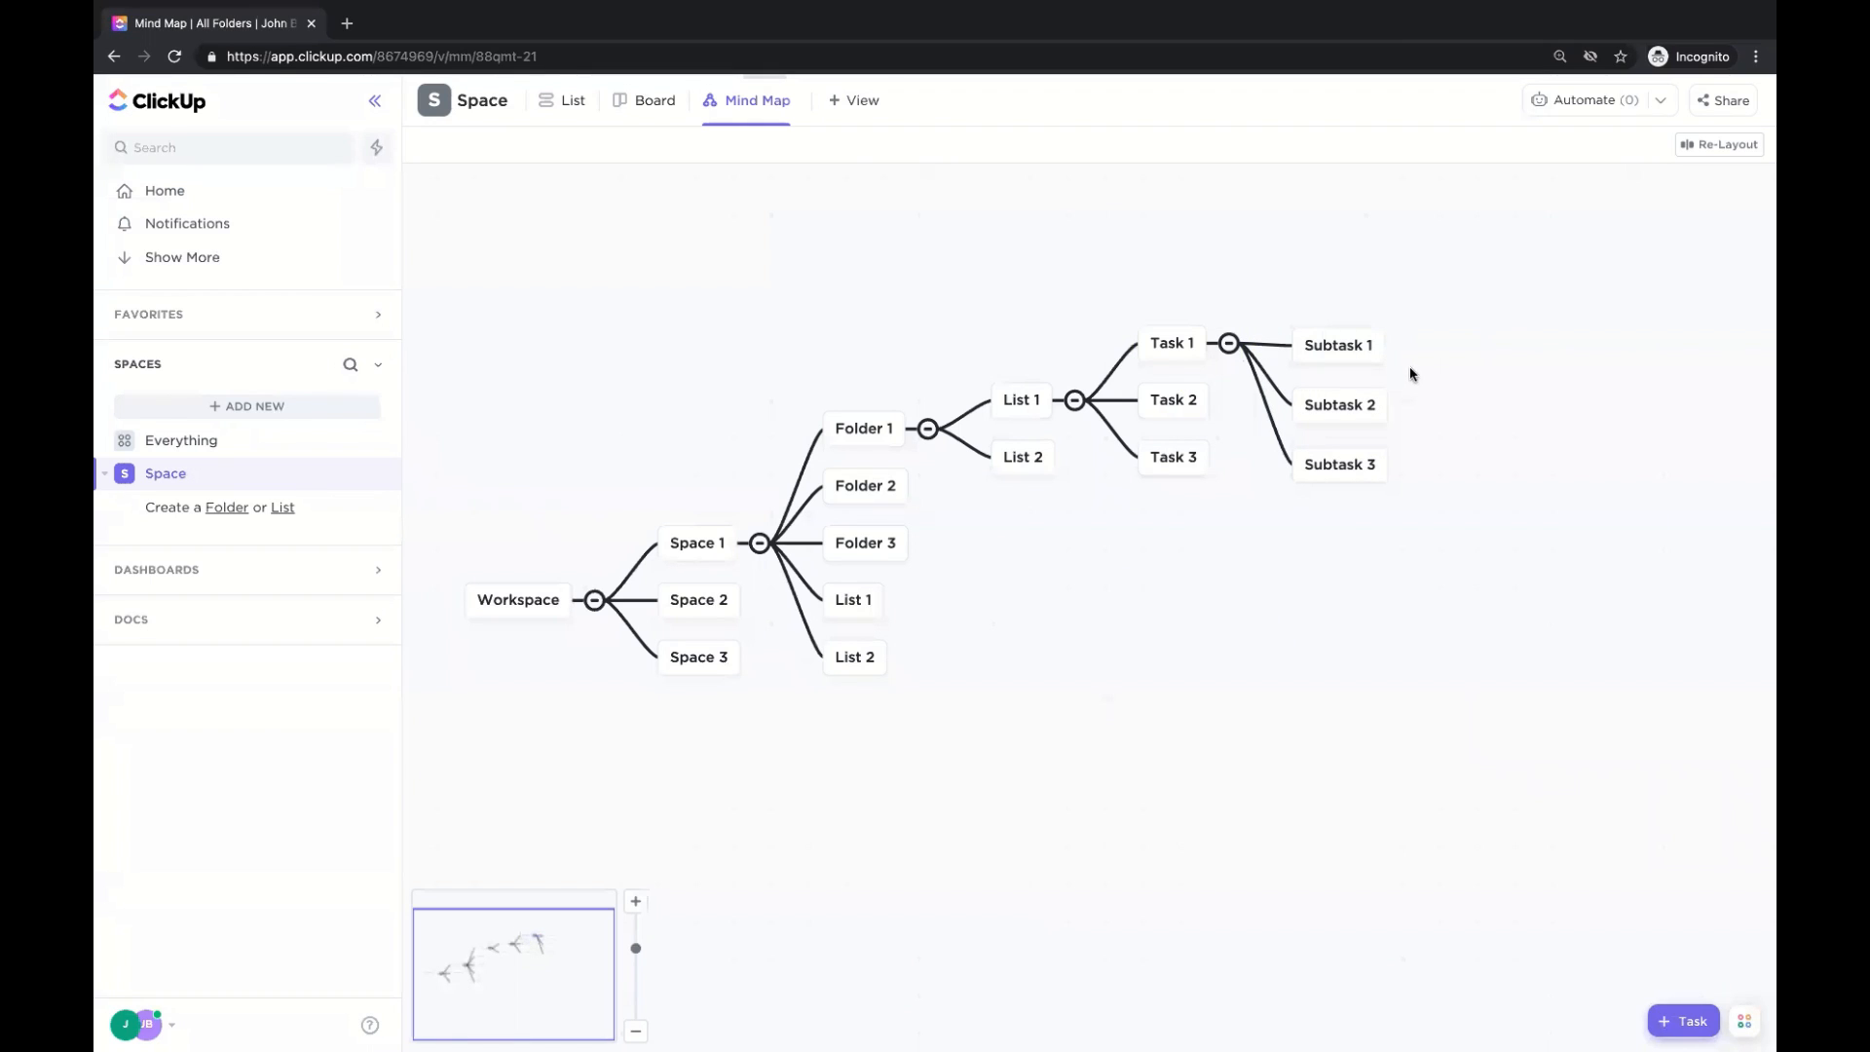
Add a child node named Nested Subtask layer 1 to the Subtask 1 node.
left_click(1348, 350)
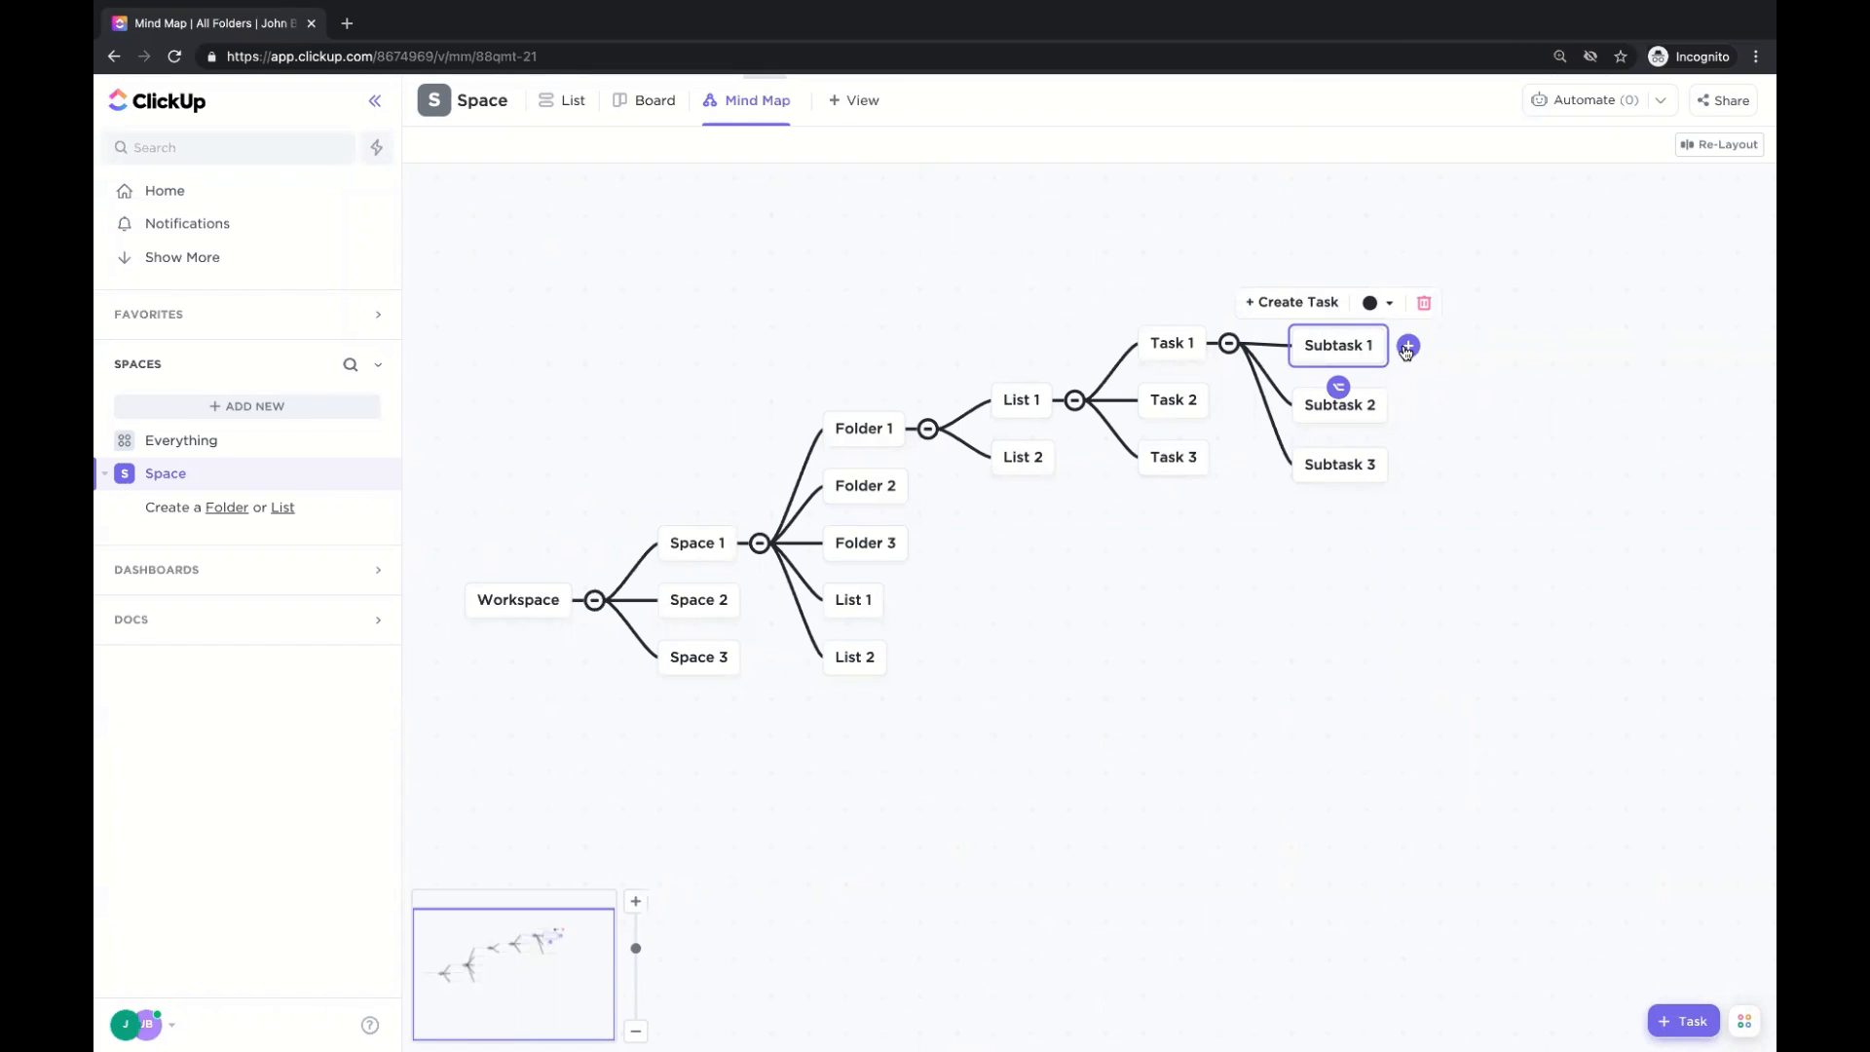
left_click(1407, 346)
type("Nest")
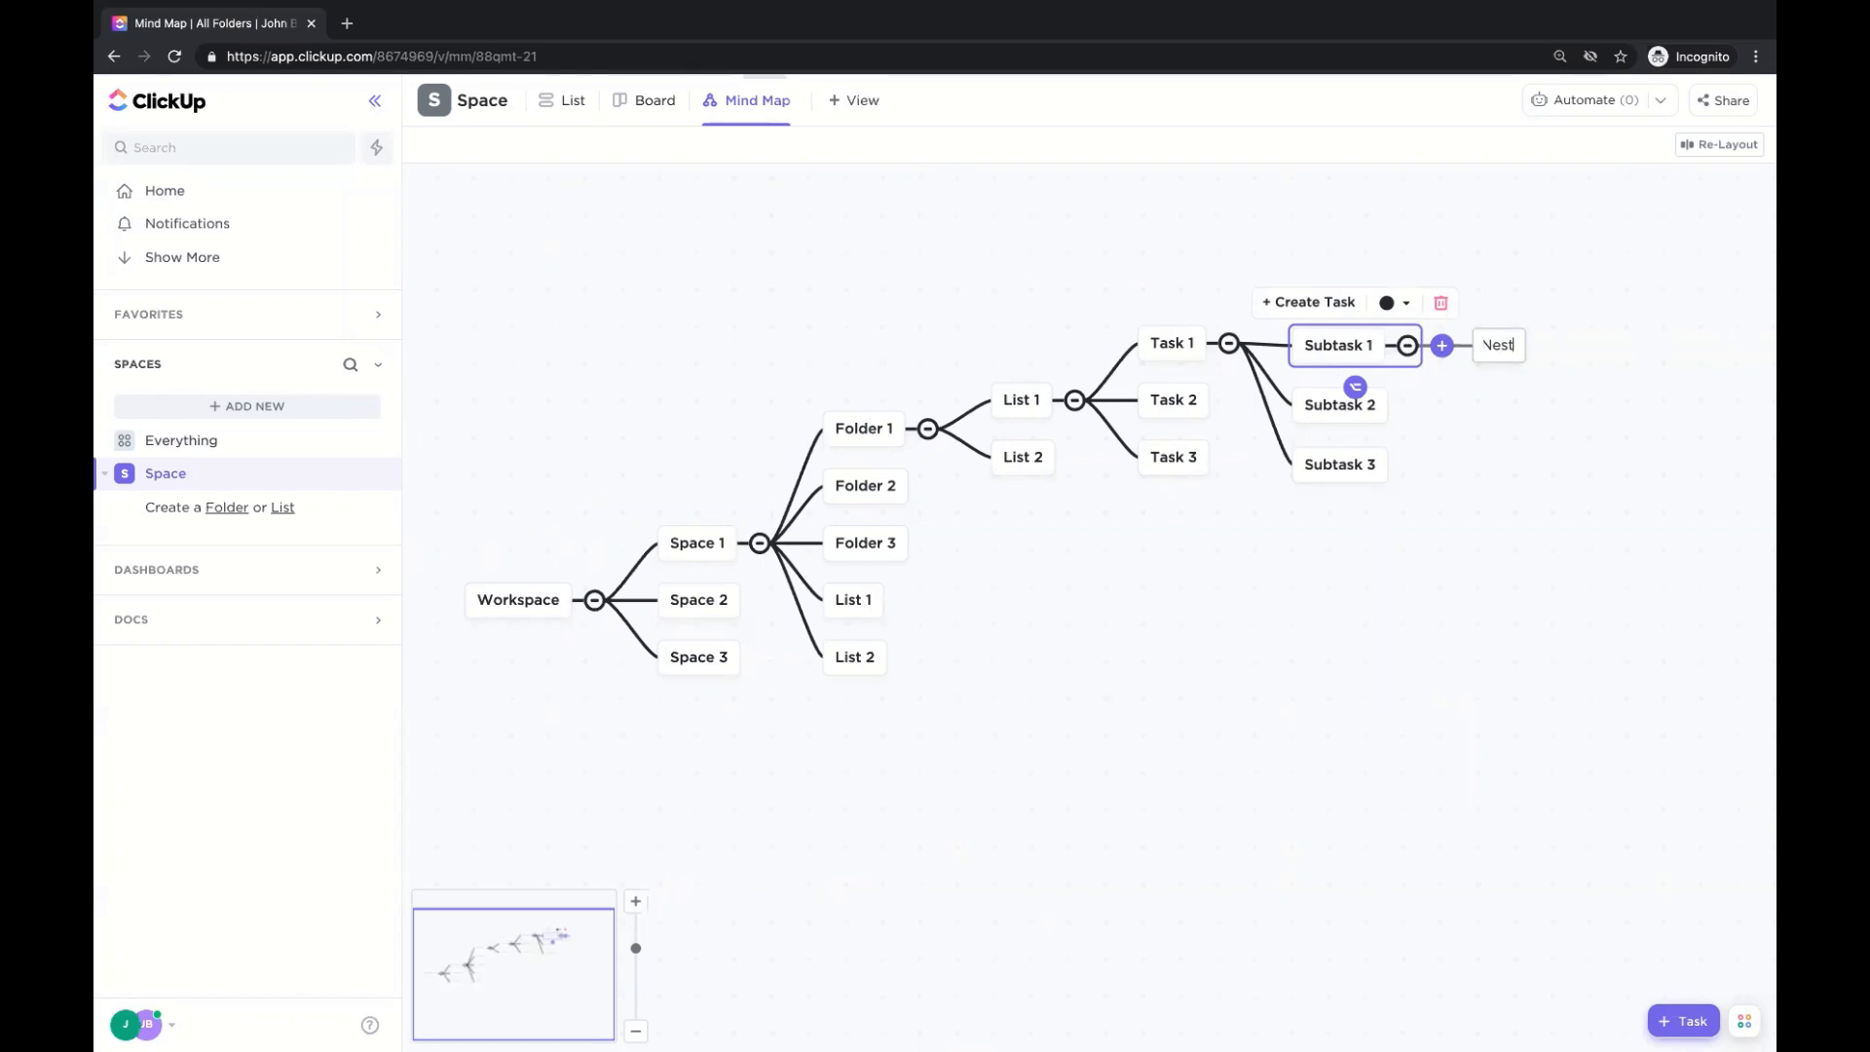
type("ed Subta")
type("sk Layer")
type(" 1")
key("Return")
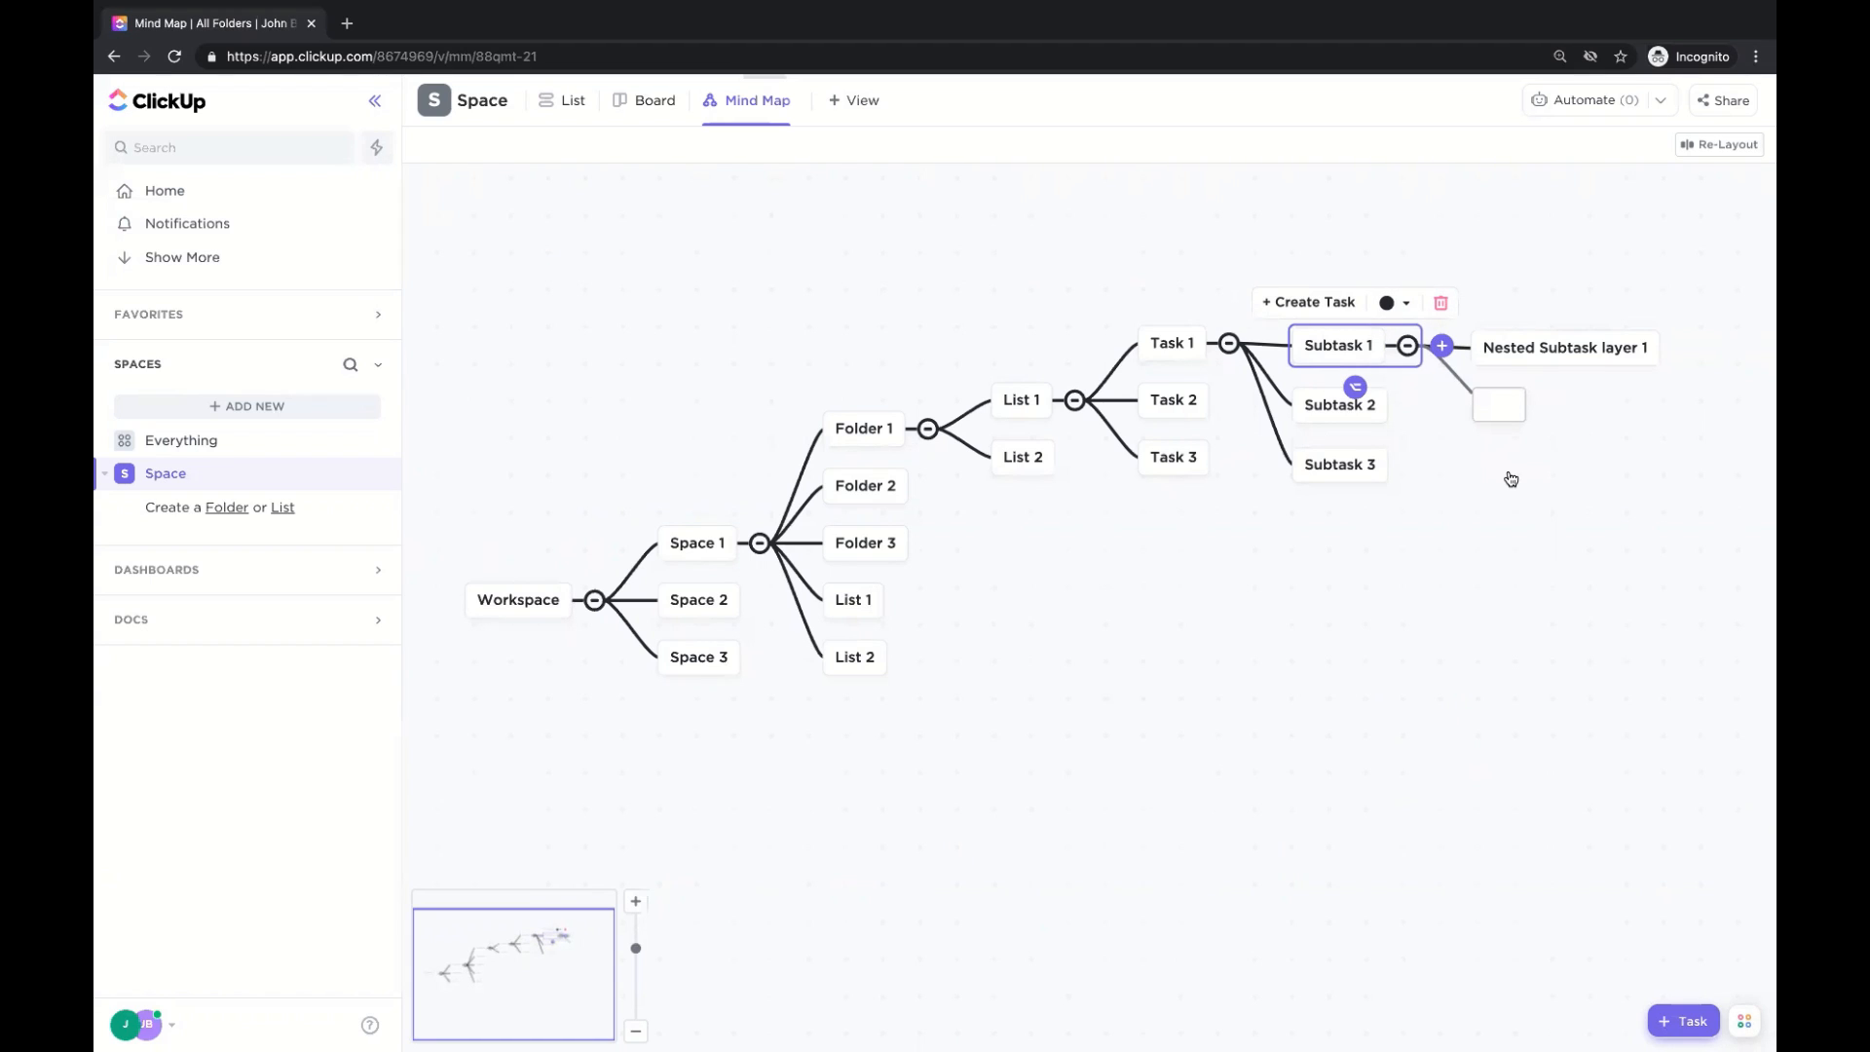
type("Task")
key("BackSpace")
key("BackSpace")
key("BackSpace")
key("BackSpace")
left_click(1594, 518)
Add a child node named Nested Subtask layer 2 to Nested Subtask layer 1, and re-layout the mind map.
scroll(1197, 396, "up", 3)
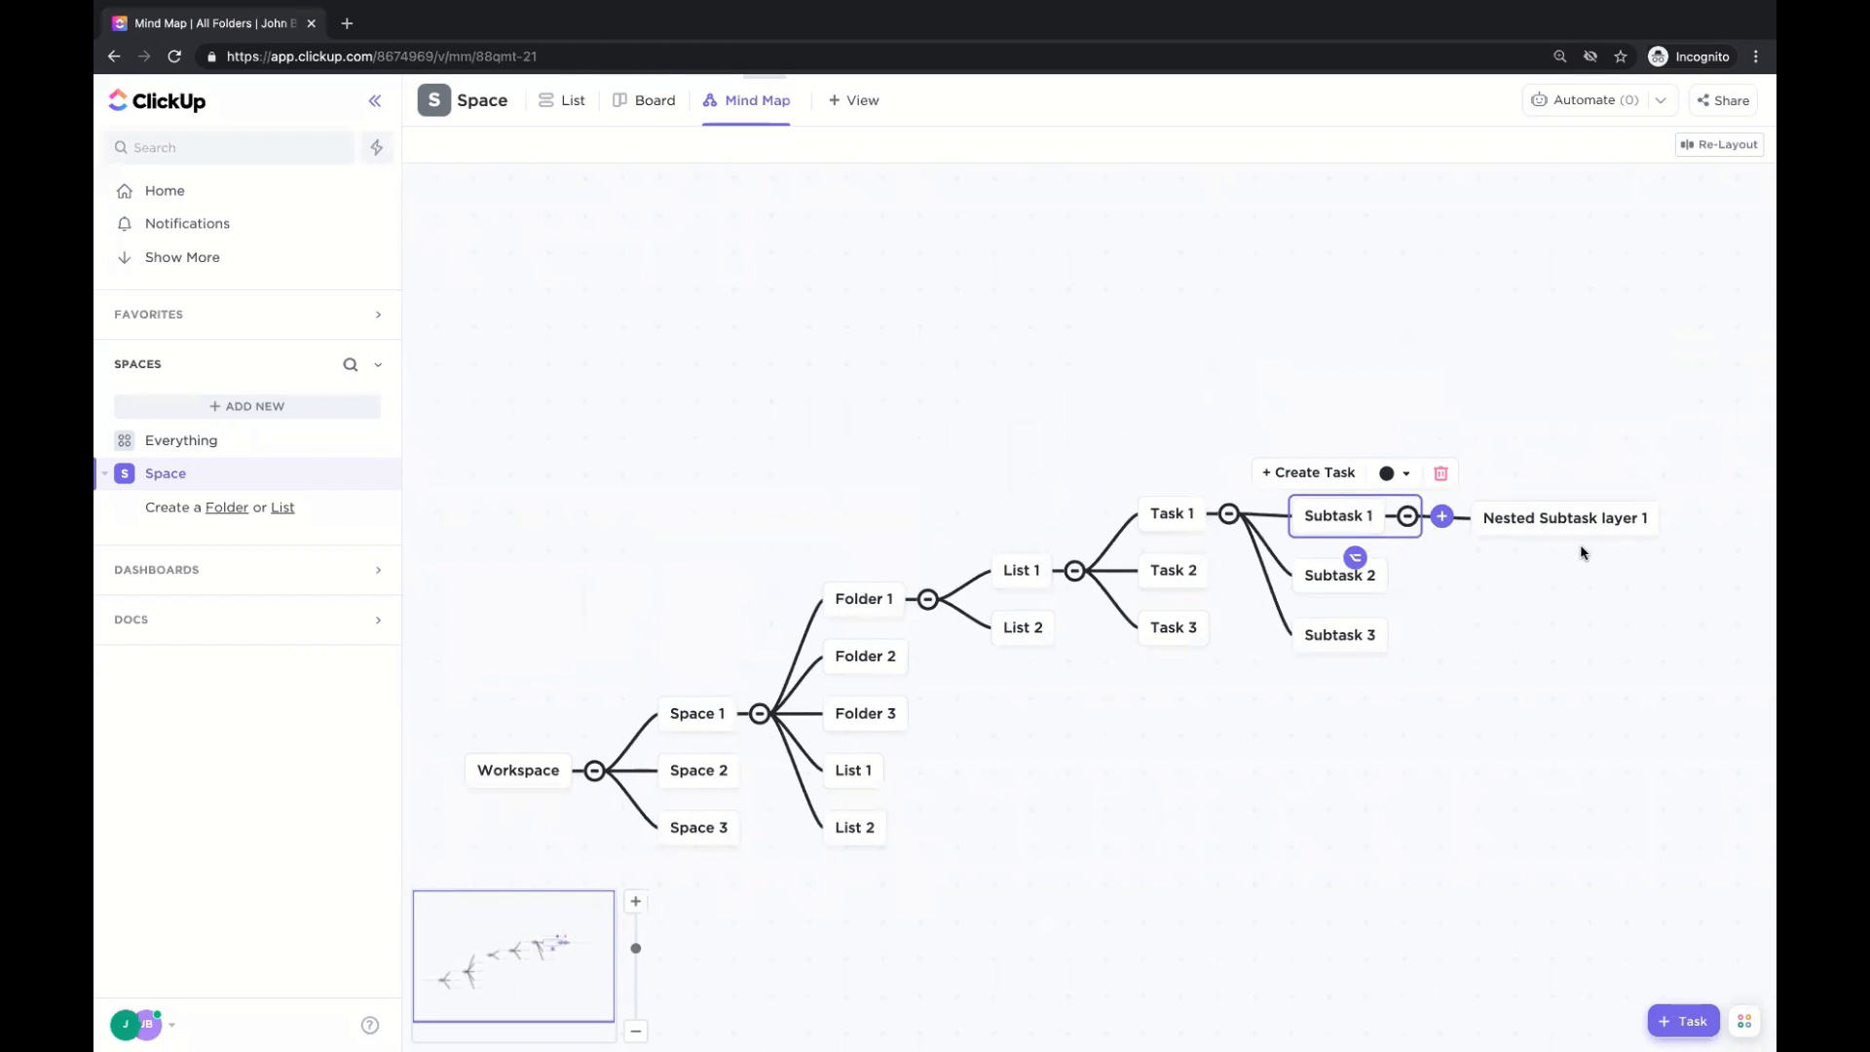
left_click(1533, 527)
left_click(1684, 522)
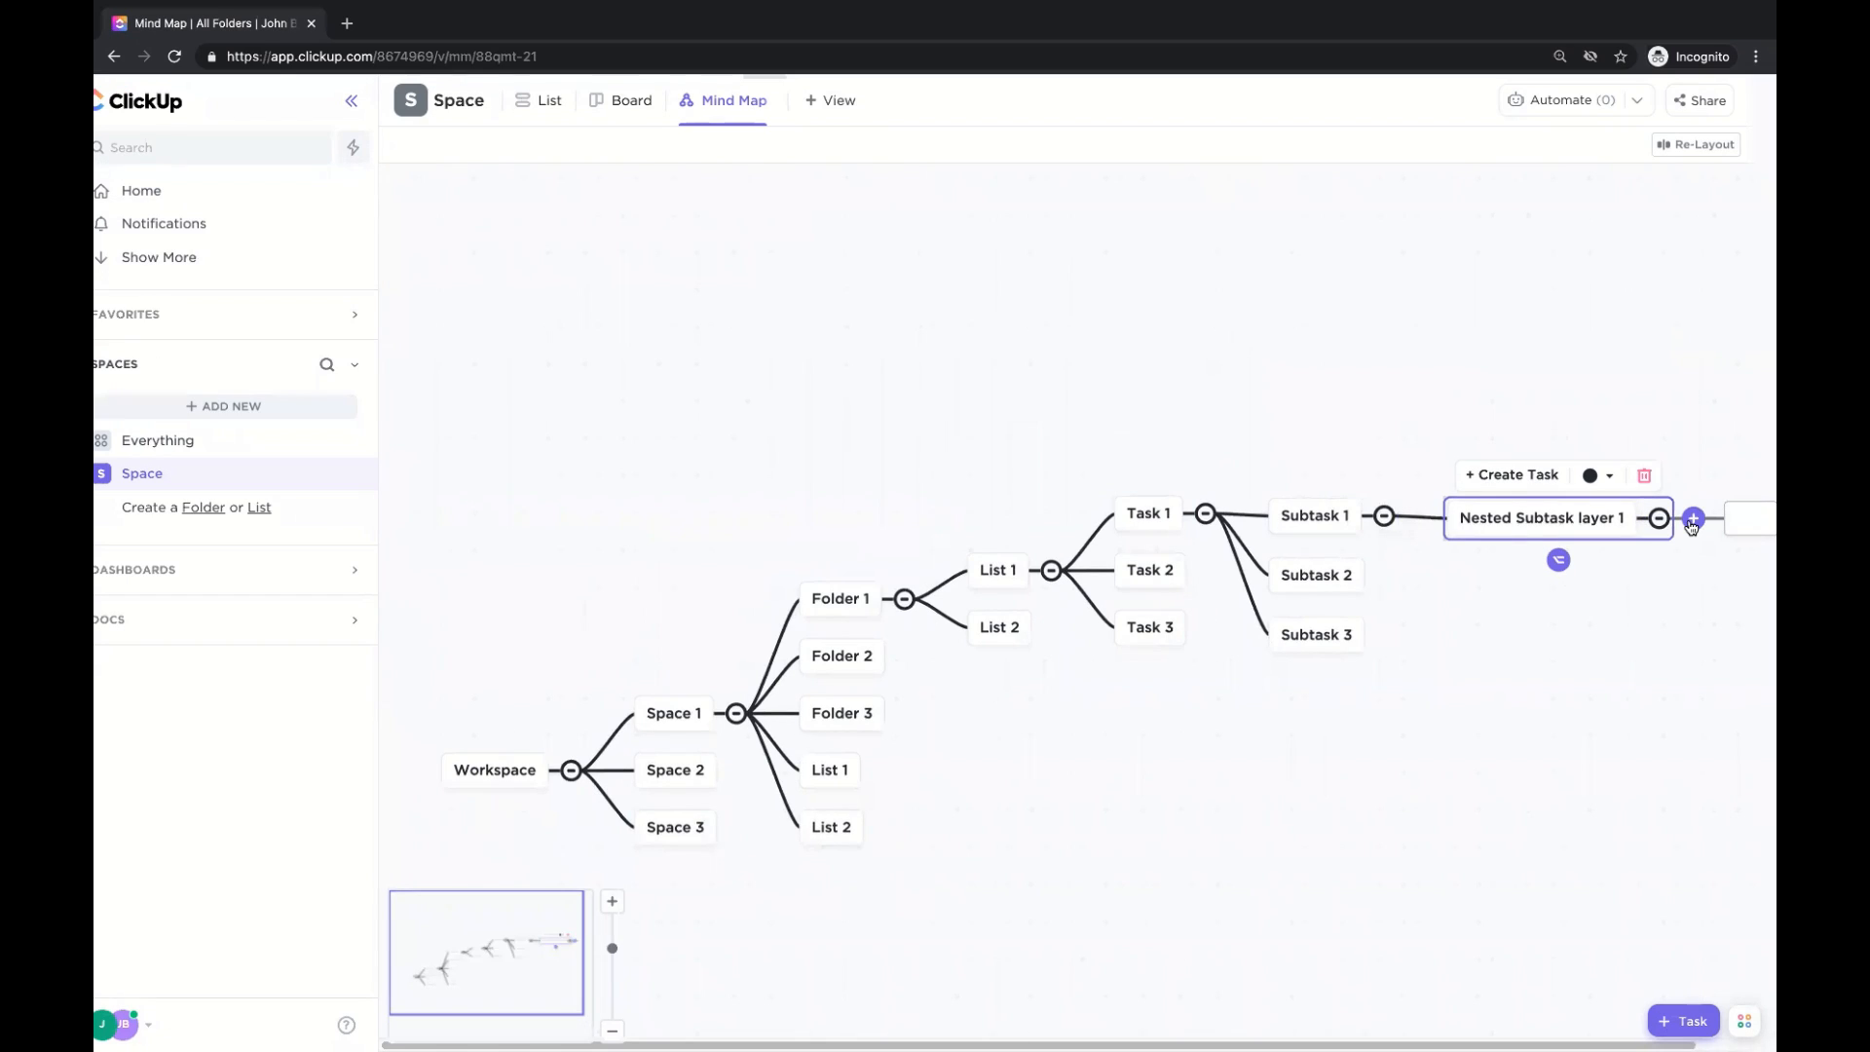
type("Nested Subtask layer 2")
key("Return")
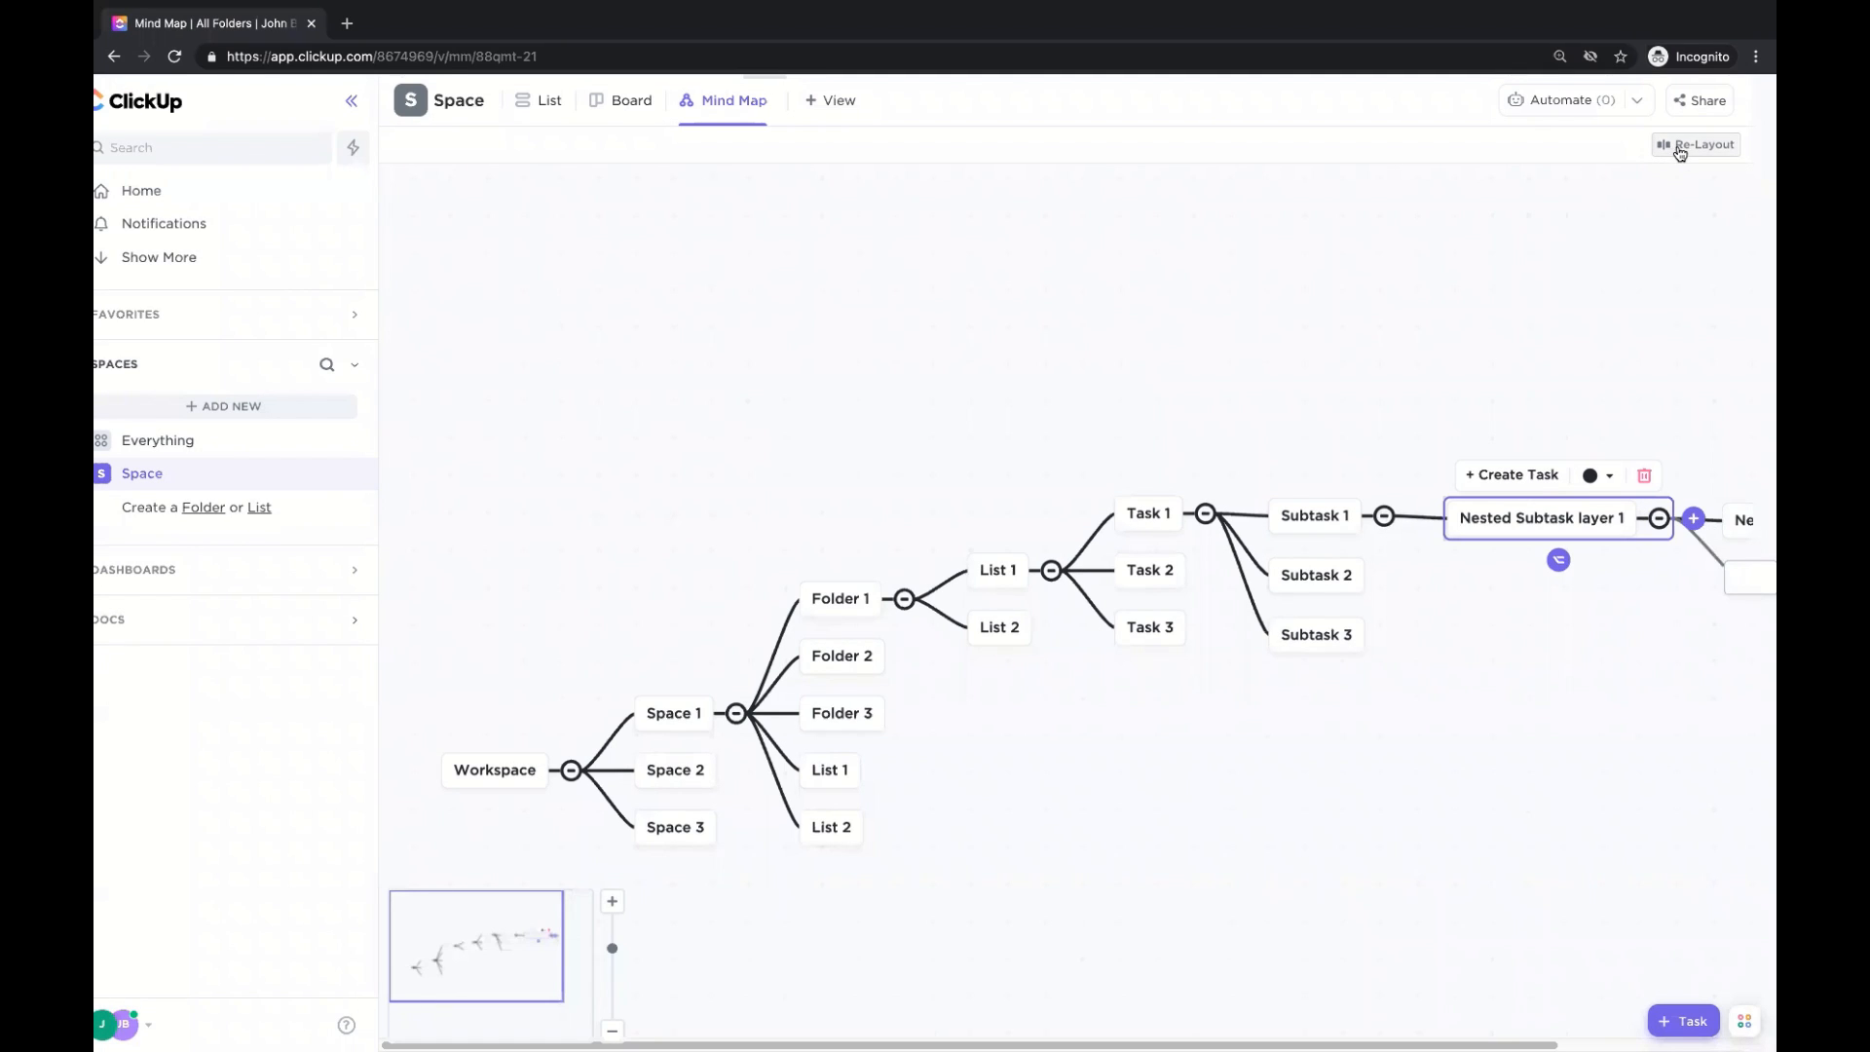
left_click(1674, 146)
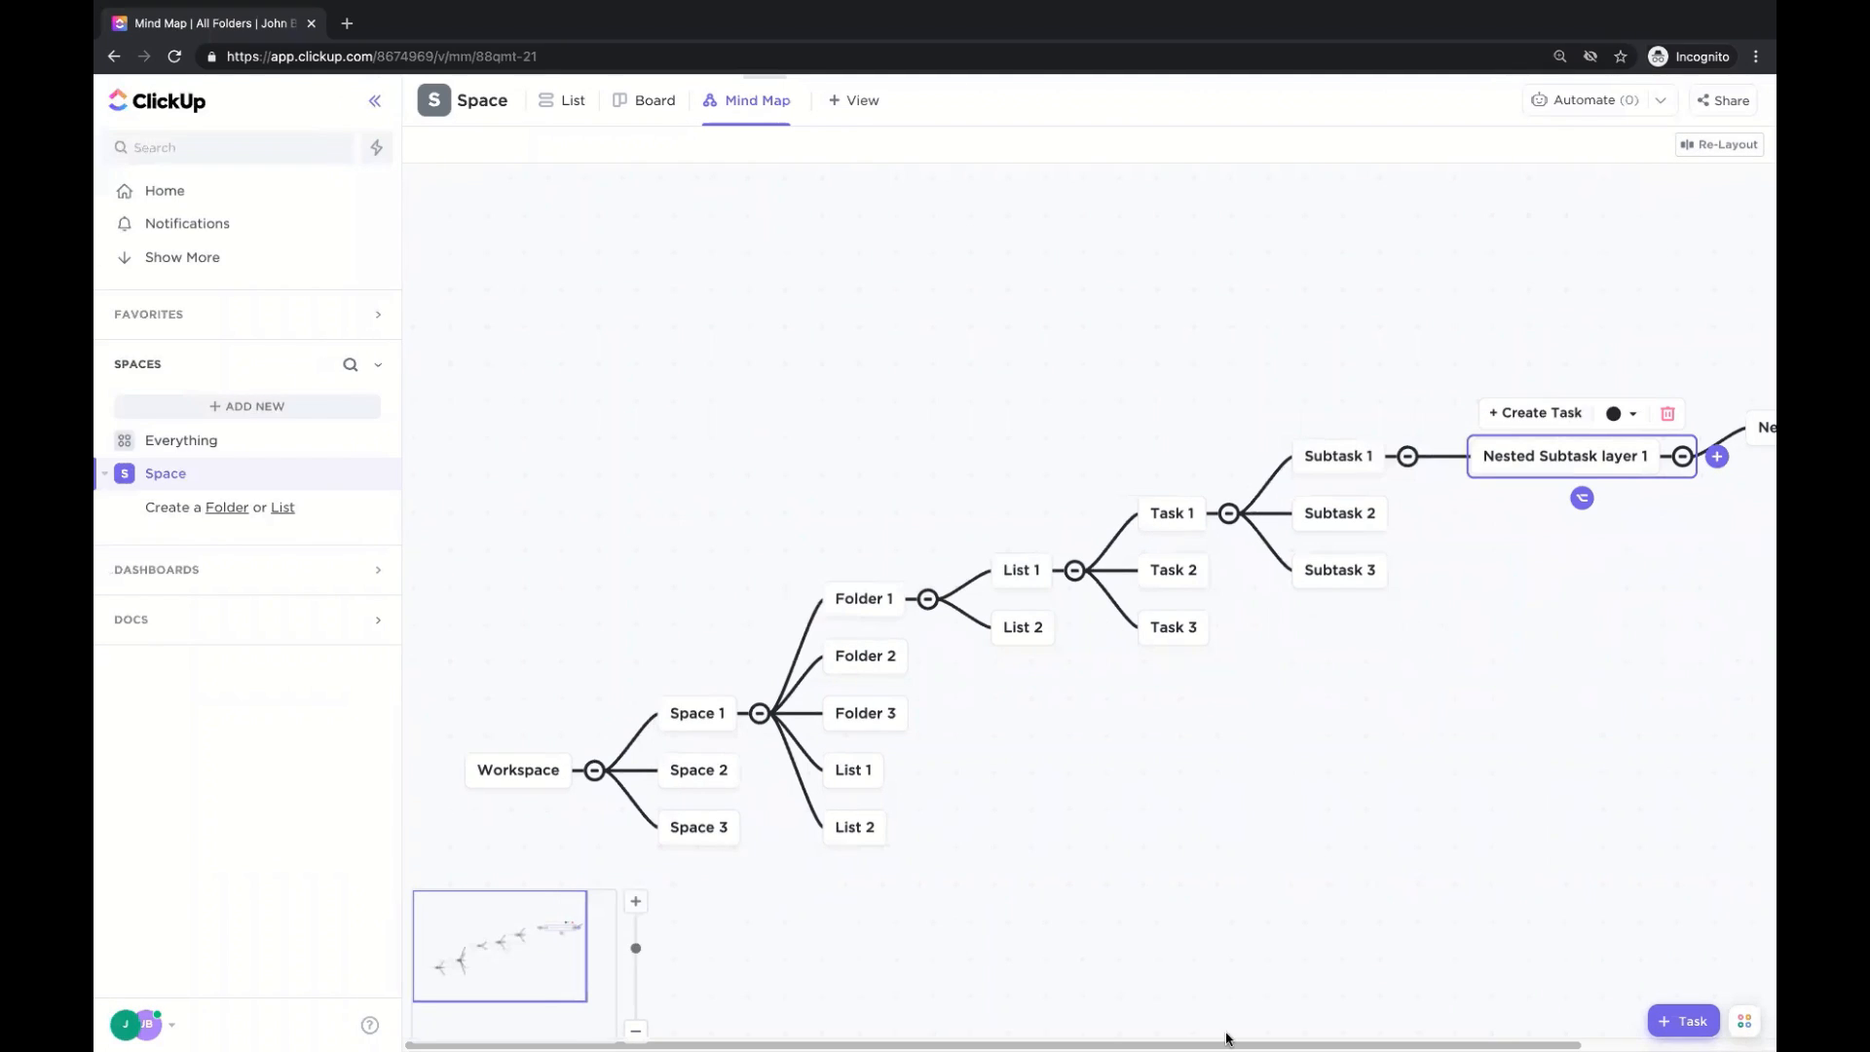
Add a second child node named Nest subtask layer 2 to Nested Subtask layer 1, discarding the empty node after it.
left_click_drag(1244, 1042, 1474, 1024)
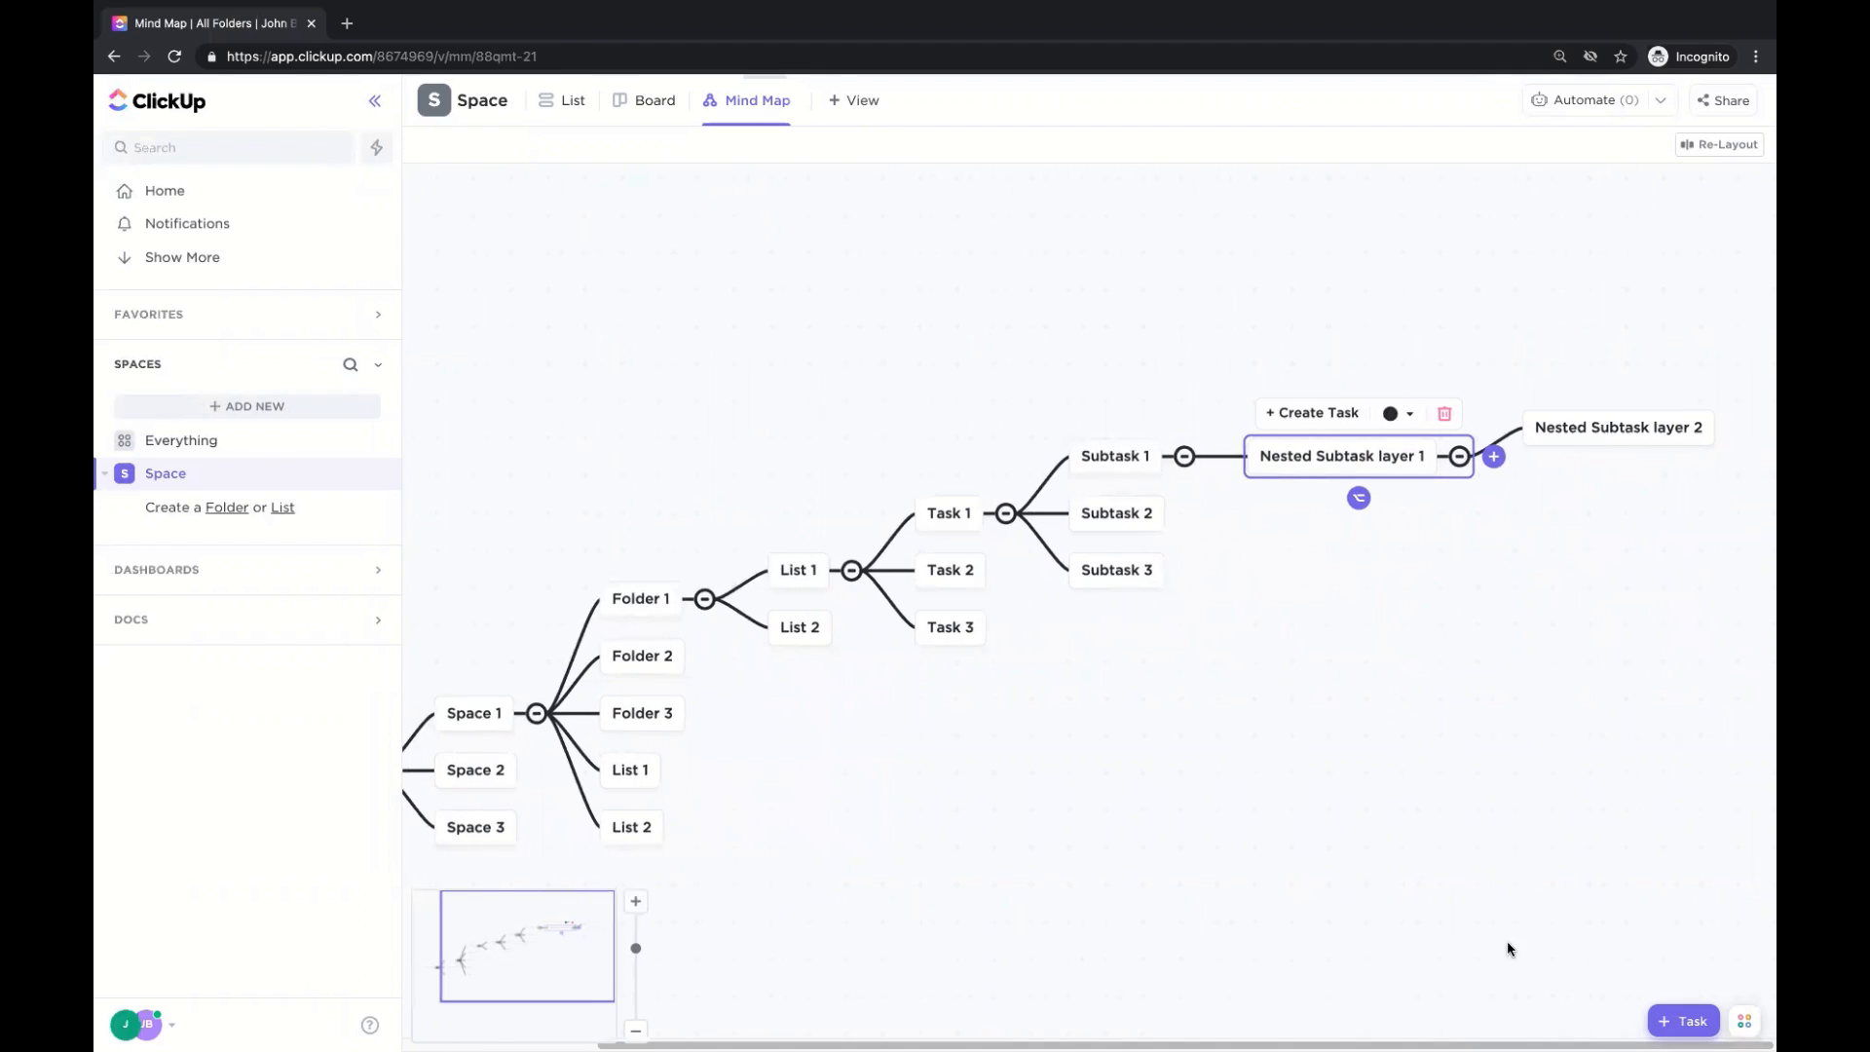
left_click(1495, 458)
type("Nested Subtask layer 2")
key("Return")
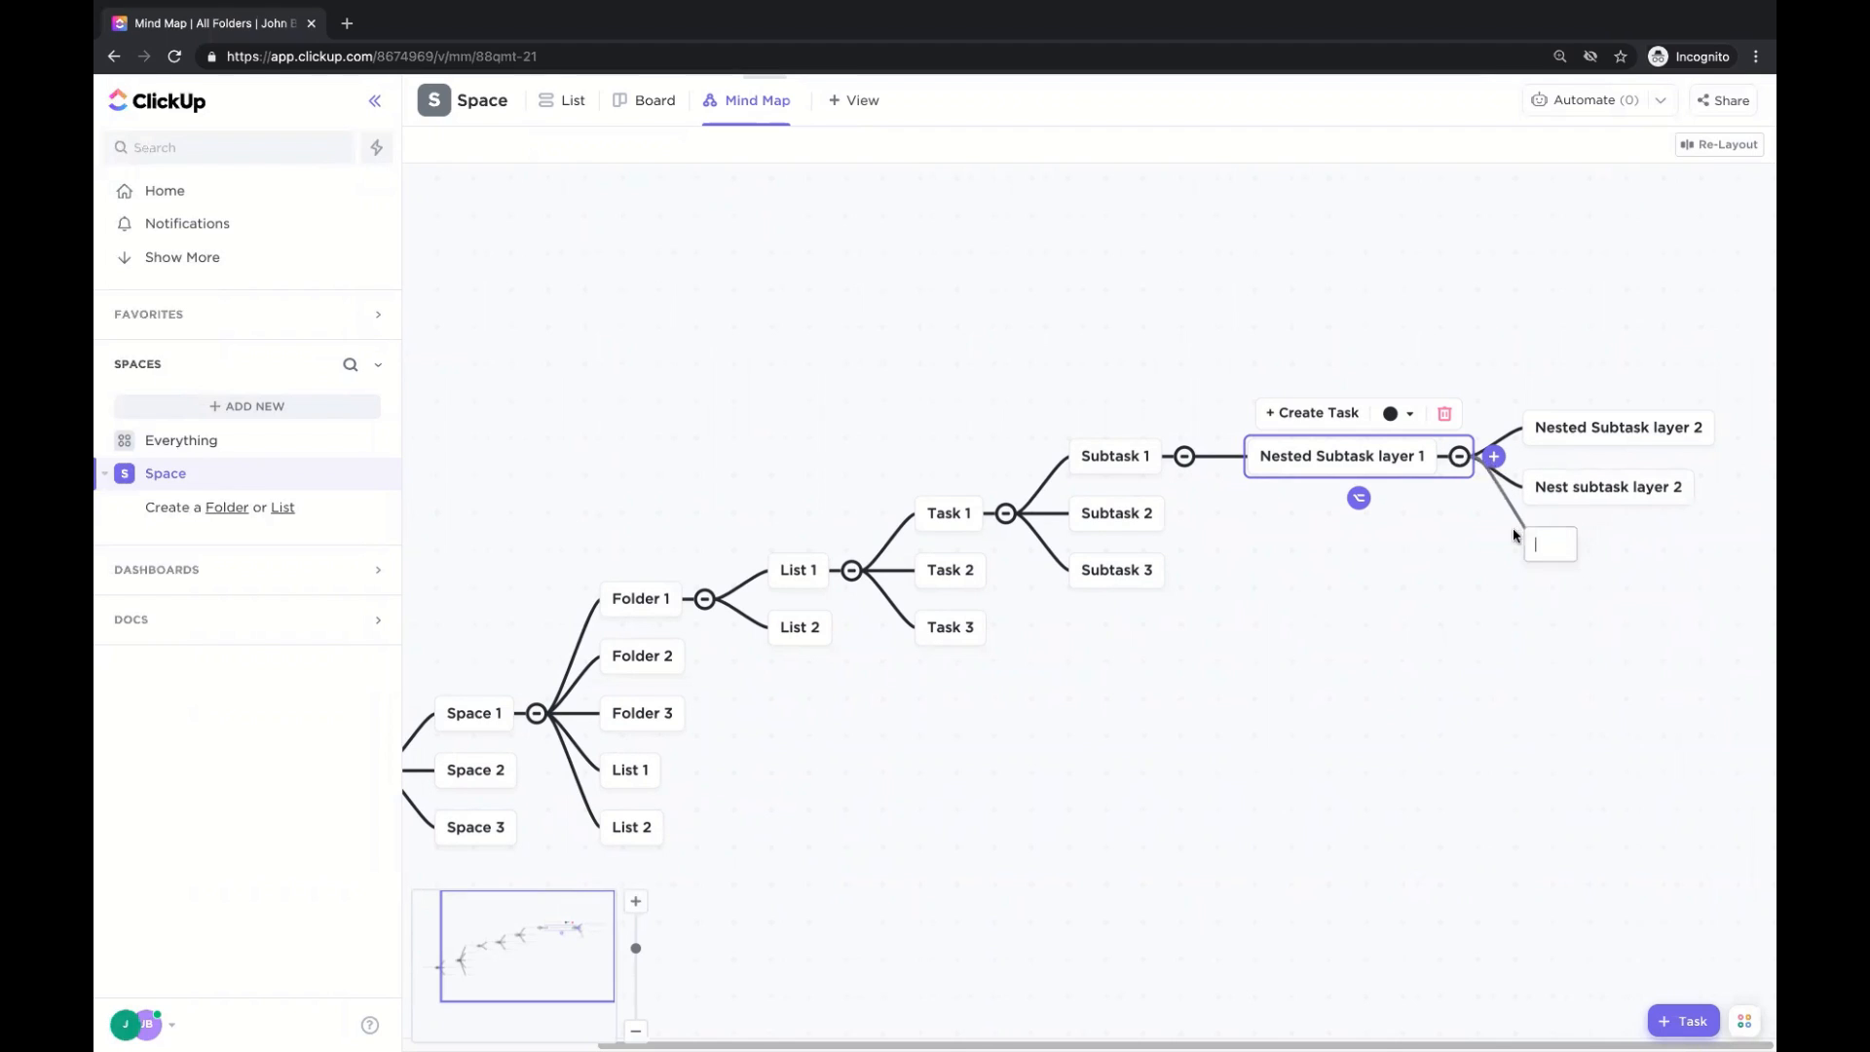
left_click_drag(1200, 1041, 1073, 1031)
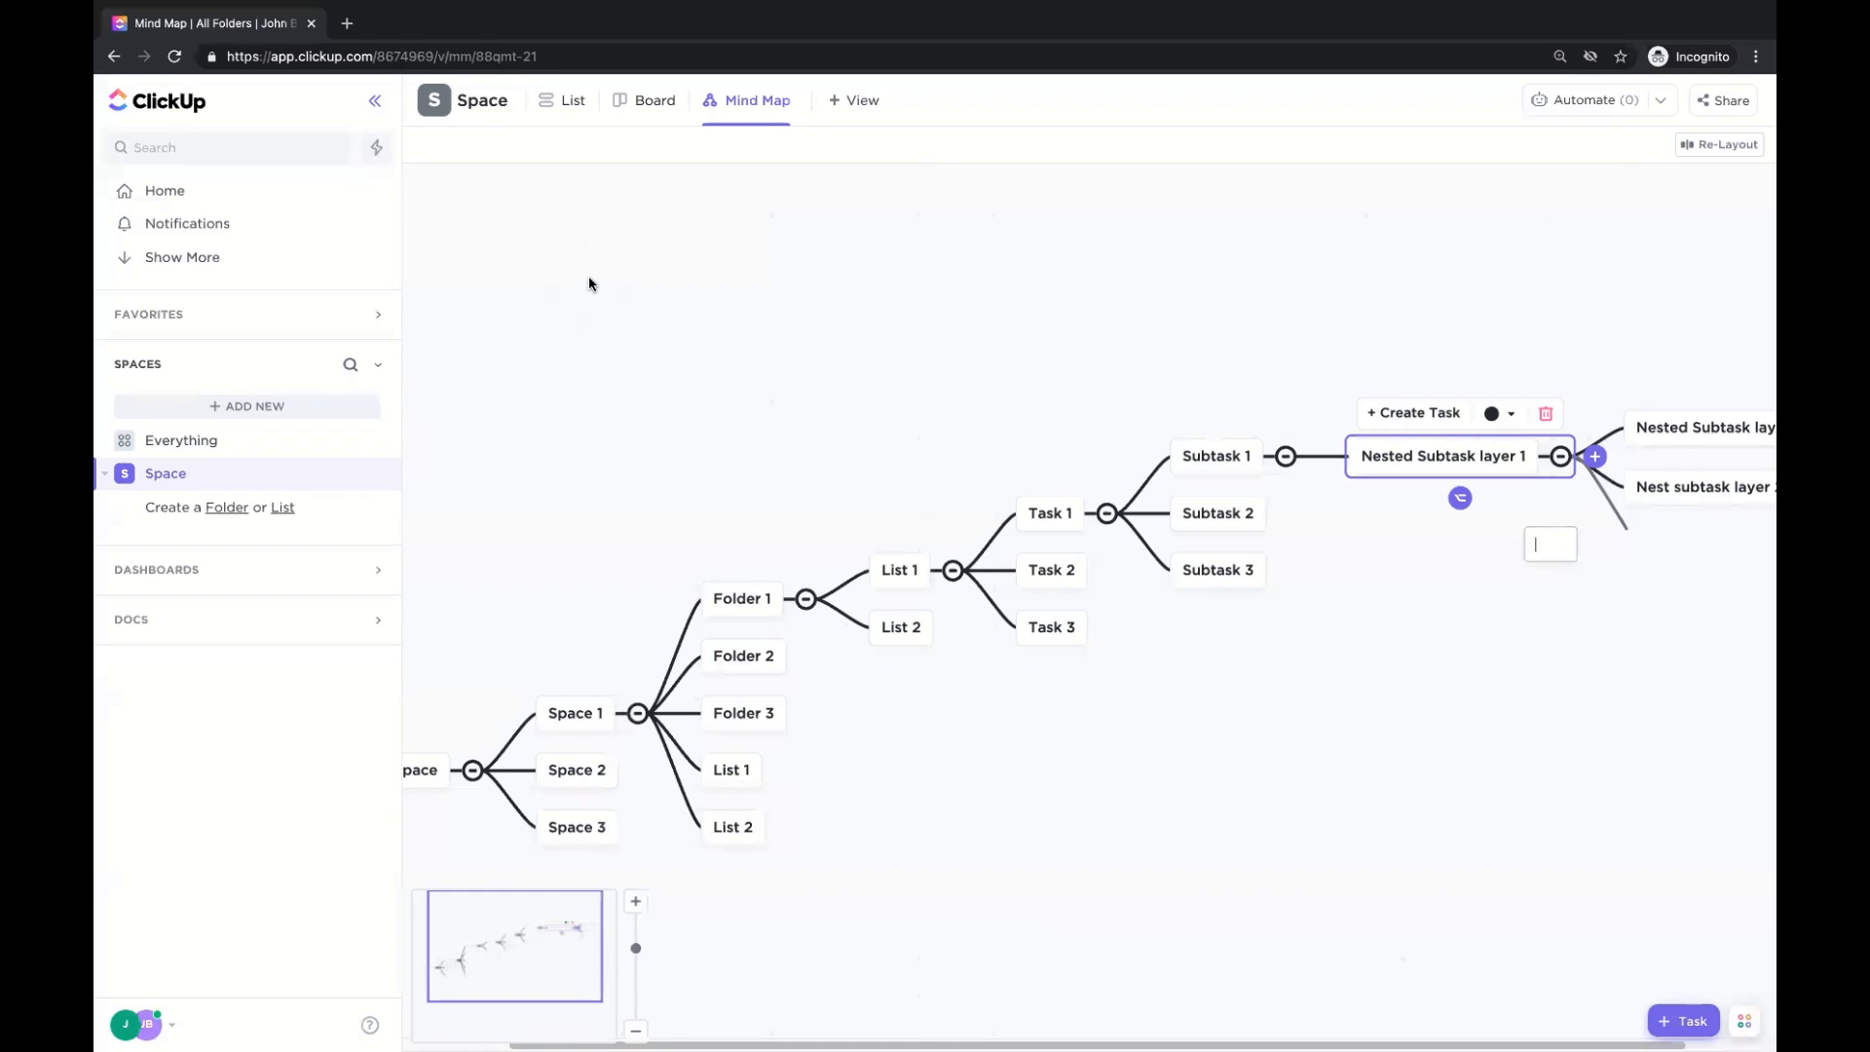
left_click(590, 317)
Browse templates for the Space in the Template Center, searching for product among the Community templates.
left_click(220, 484)
left_click(221, 484)
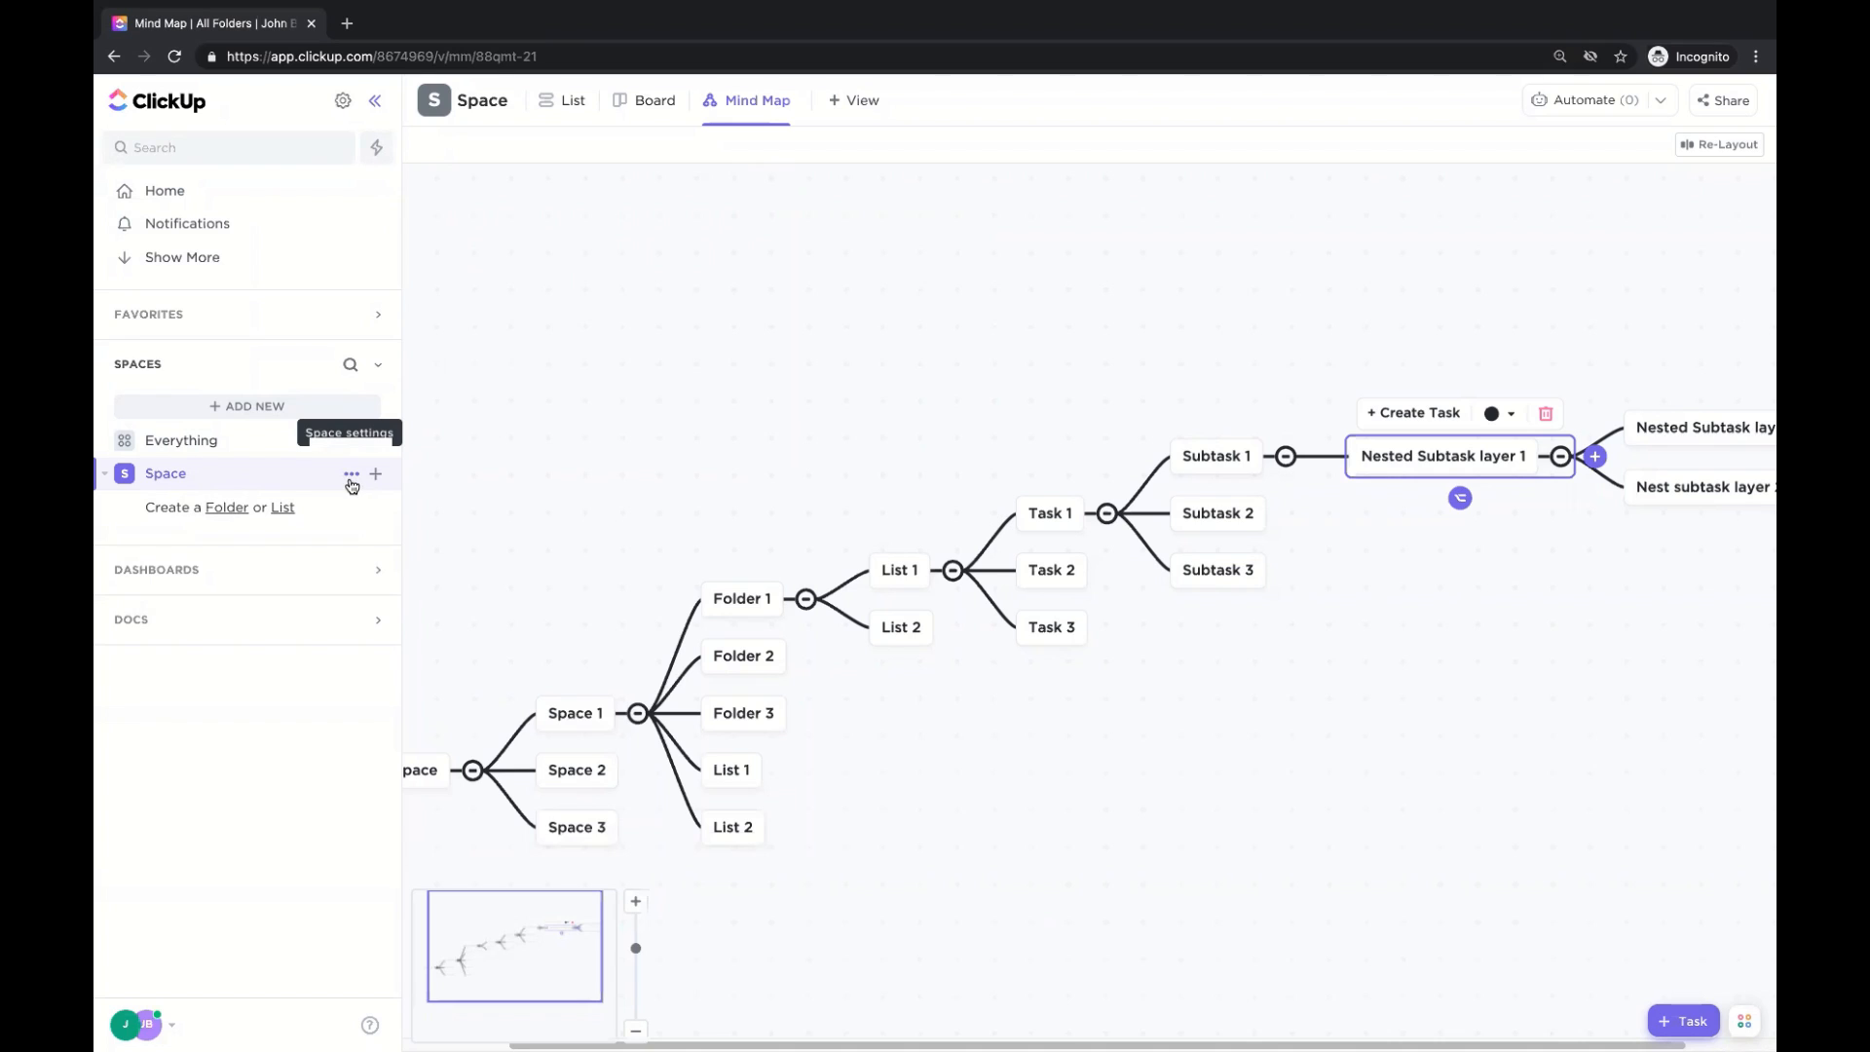
left_click(352, 475)
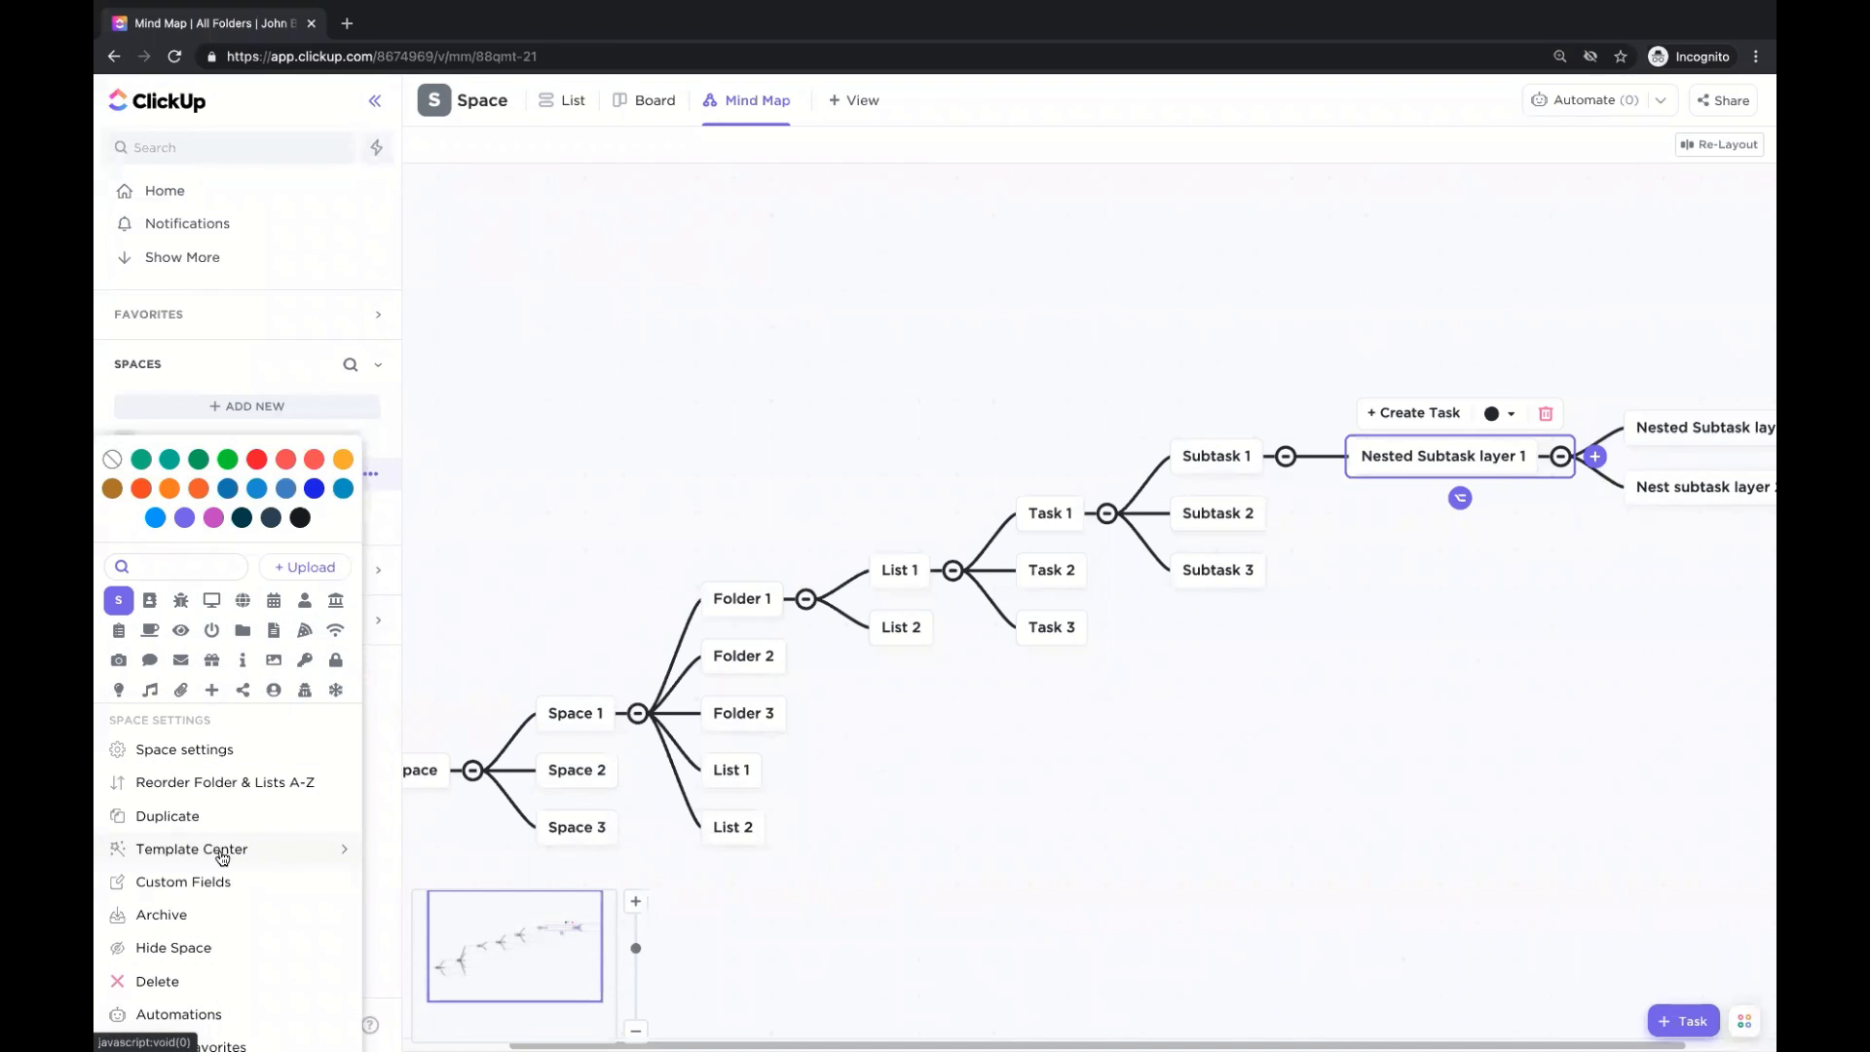
scroll(222, 857, "down", 1)
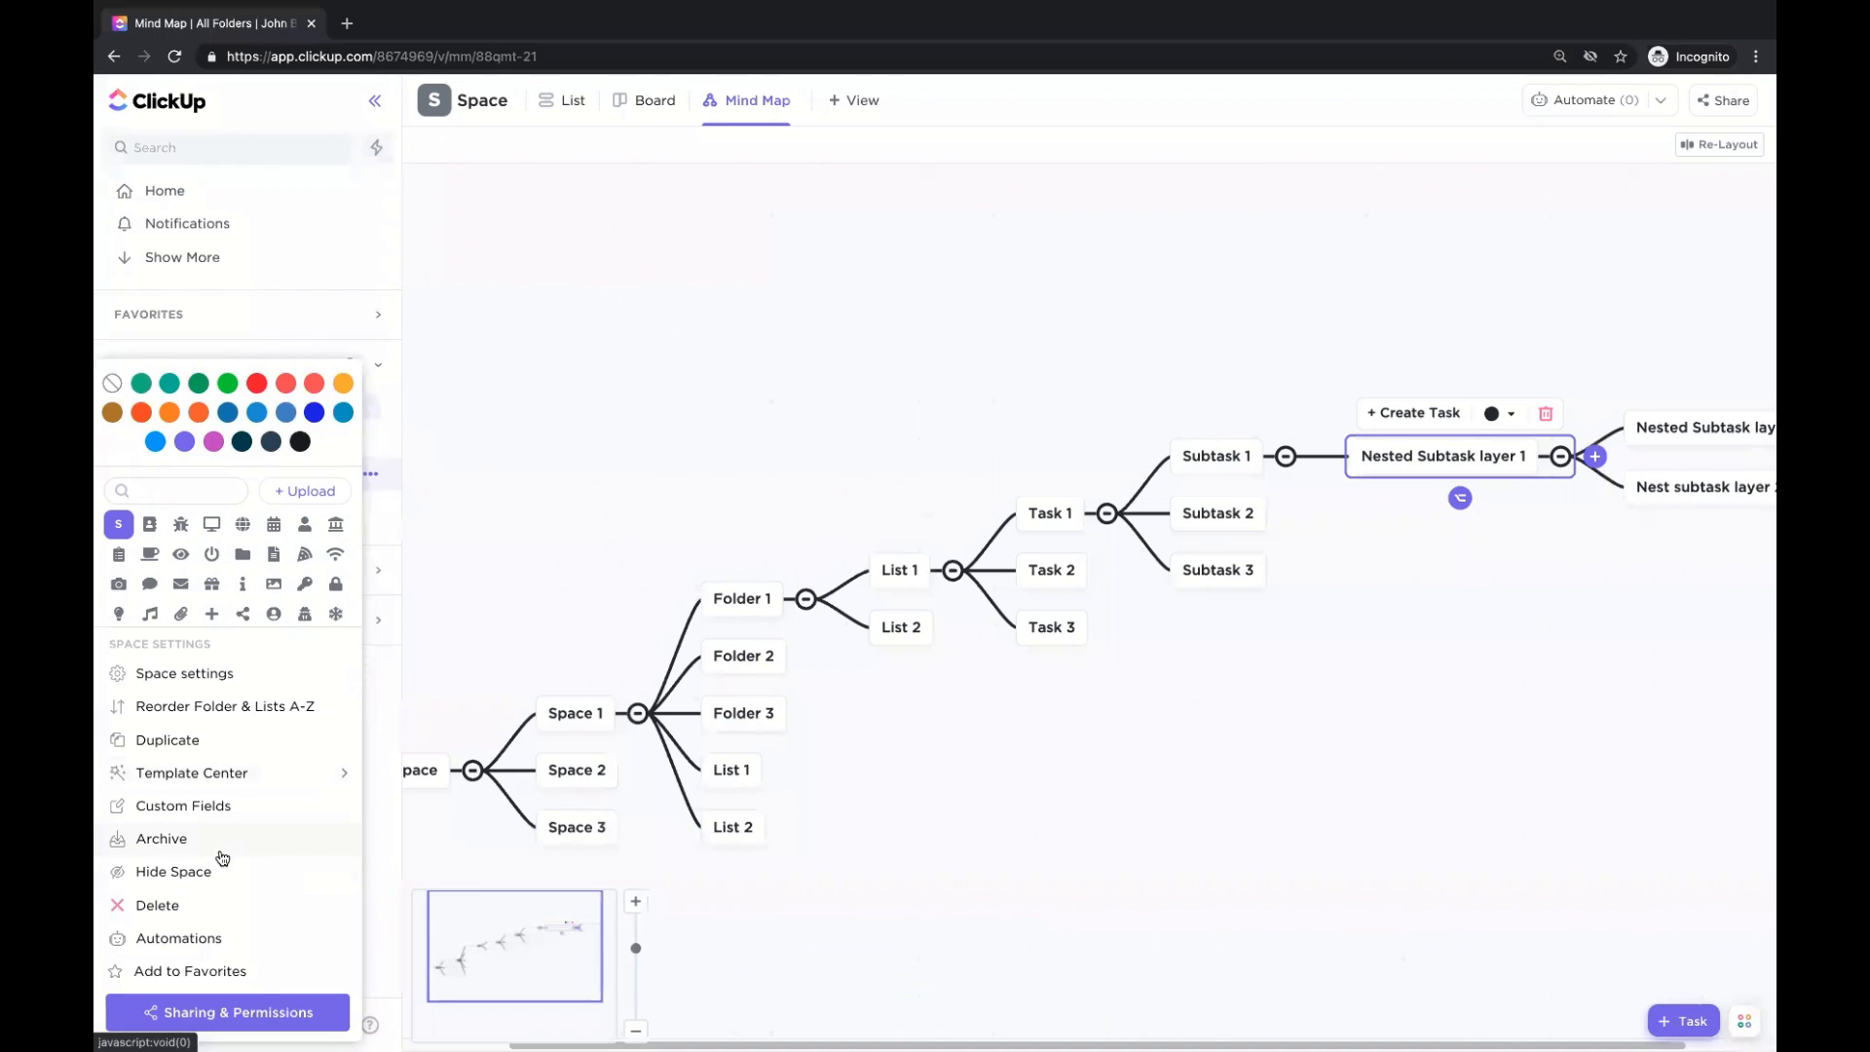
left_click(239, 774)
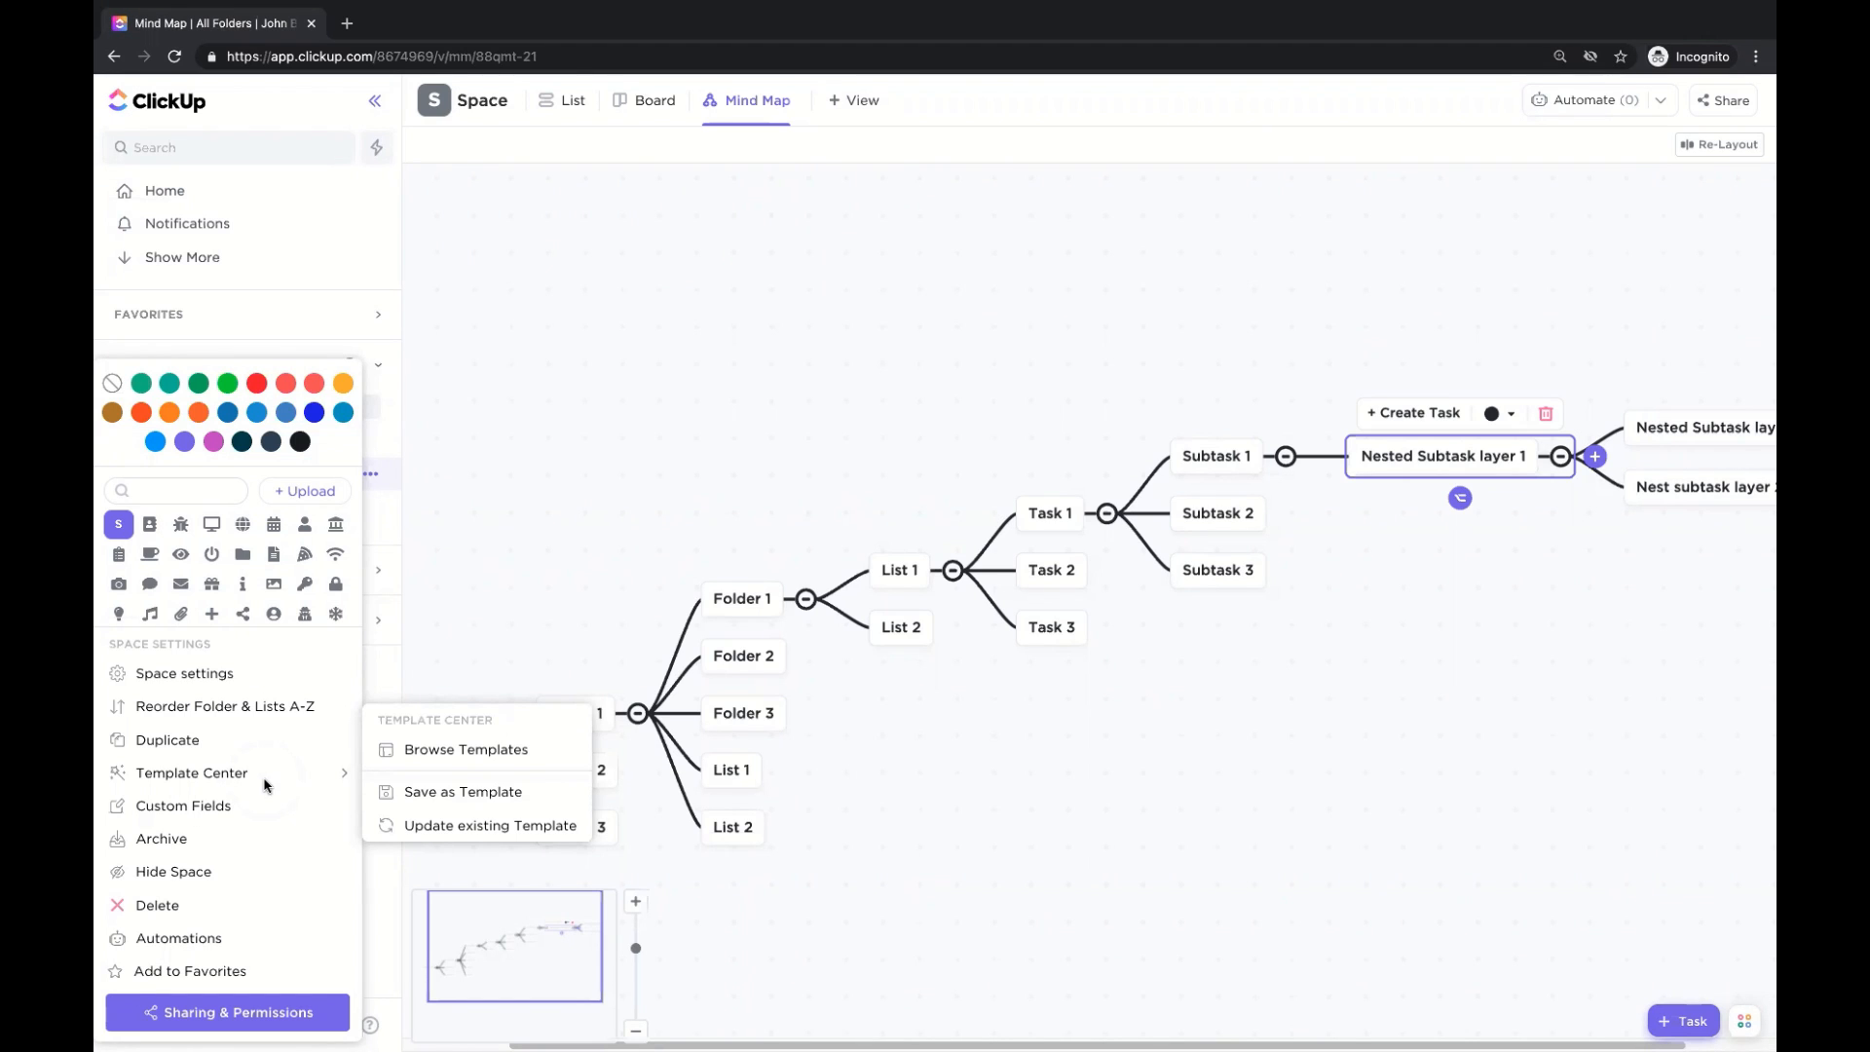
left_click(466, 751)
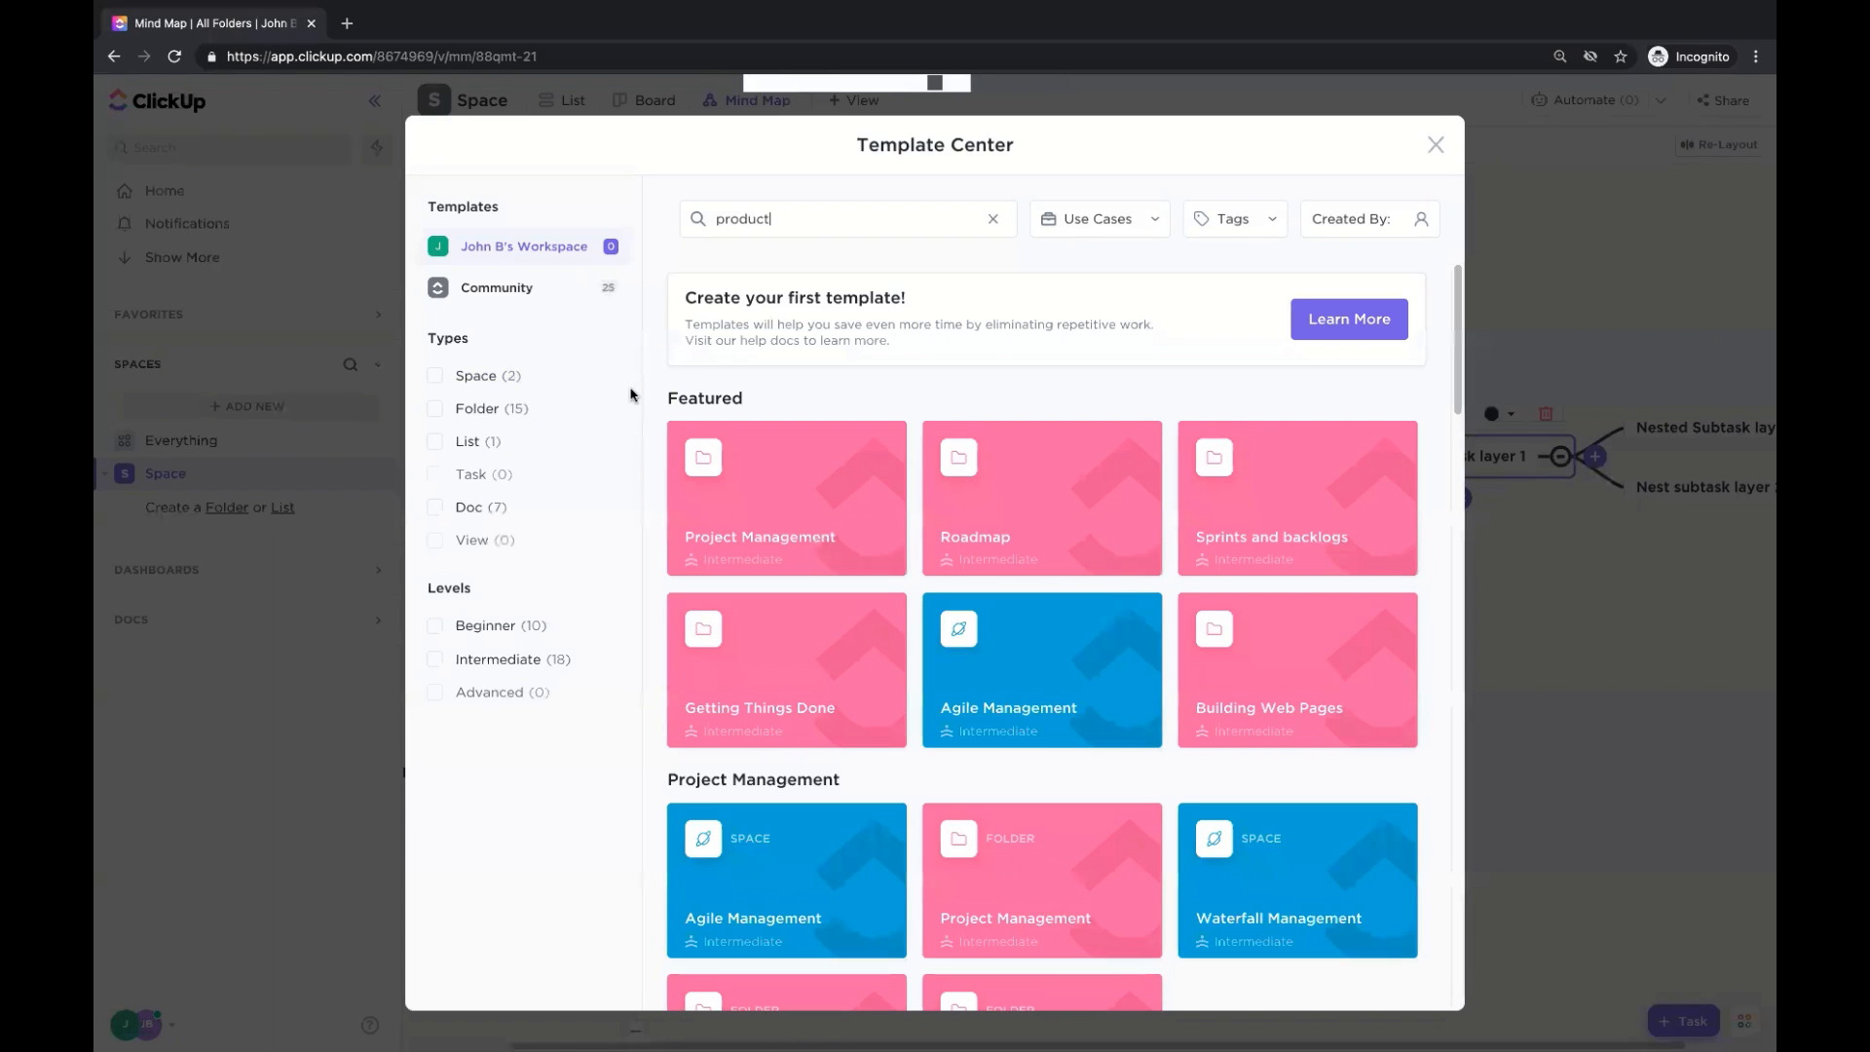
left_click(543, 292)
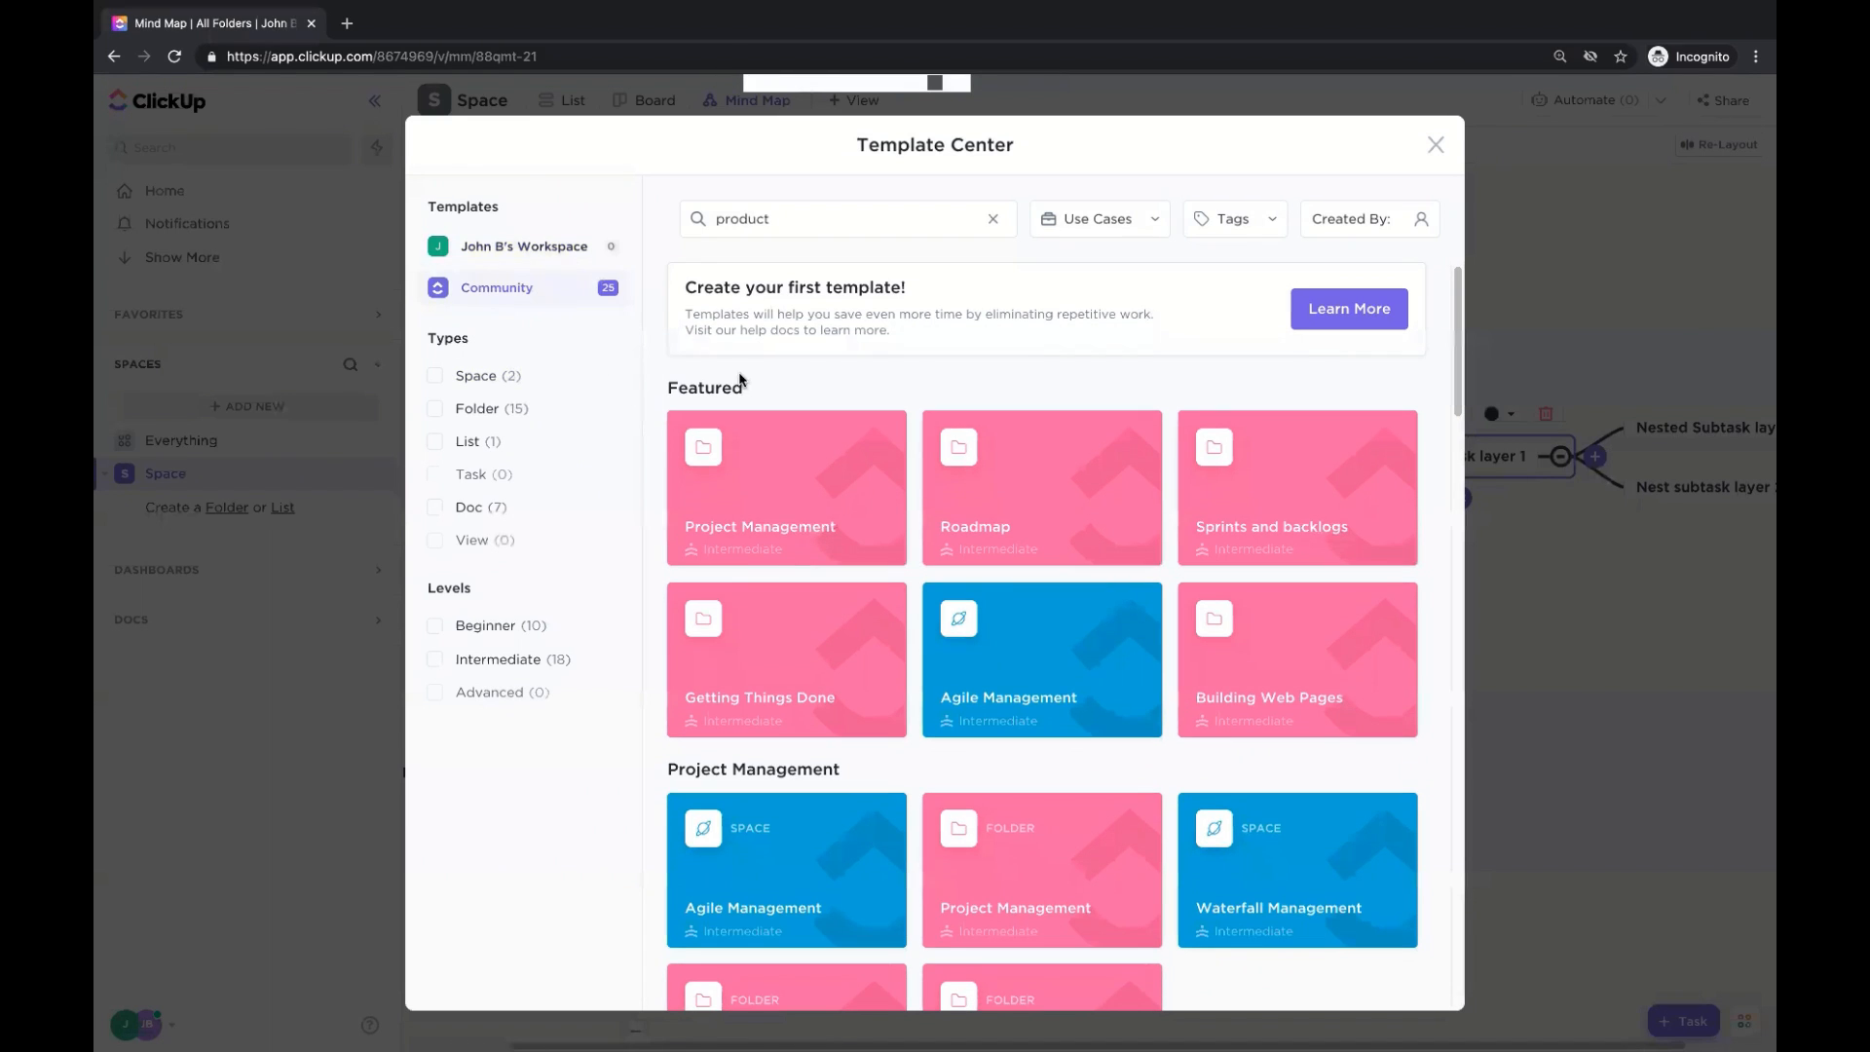
Filter the product templates to the Space, Folder and List types, and look through the matching templates.
left_click(435, 376)
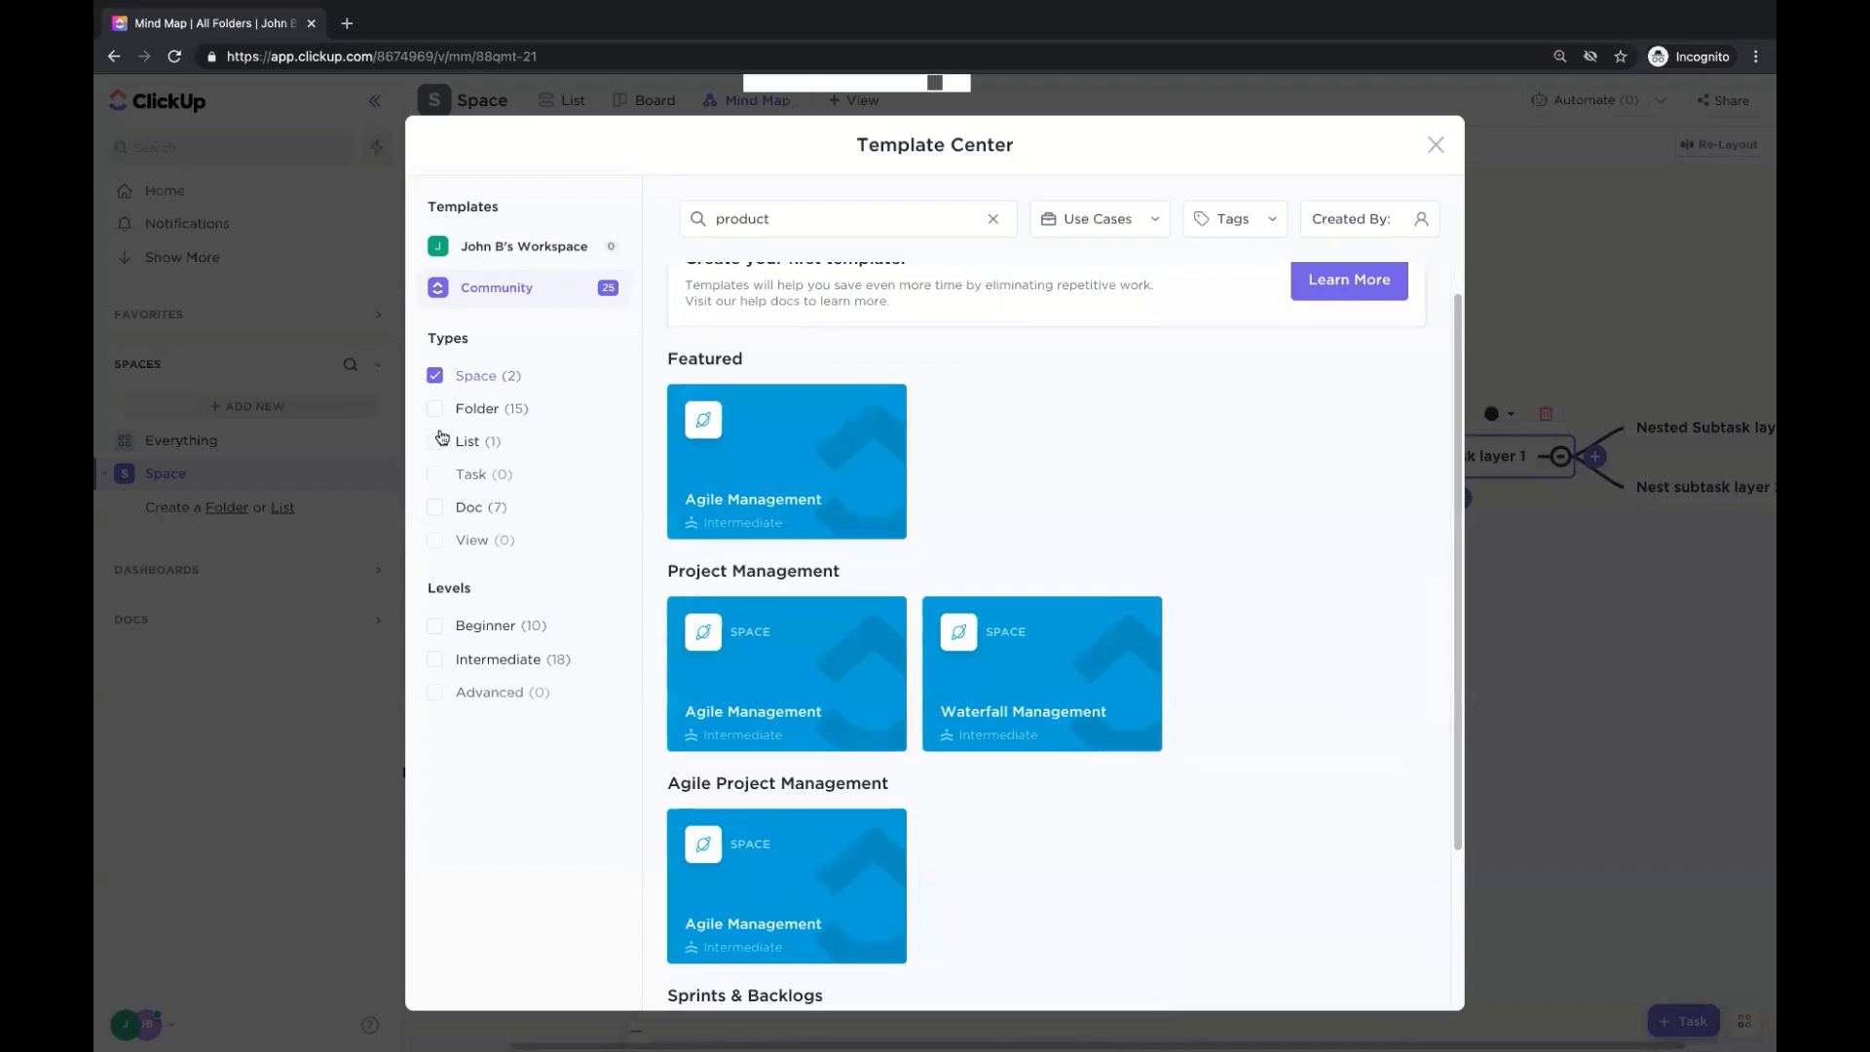
left_click(437, 413)
left_click(435, 442)
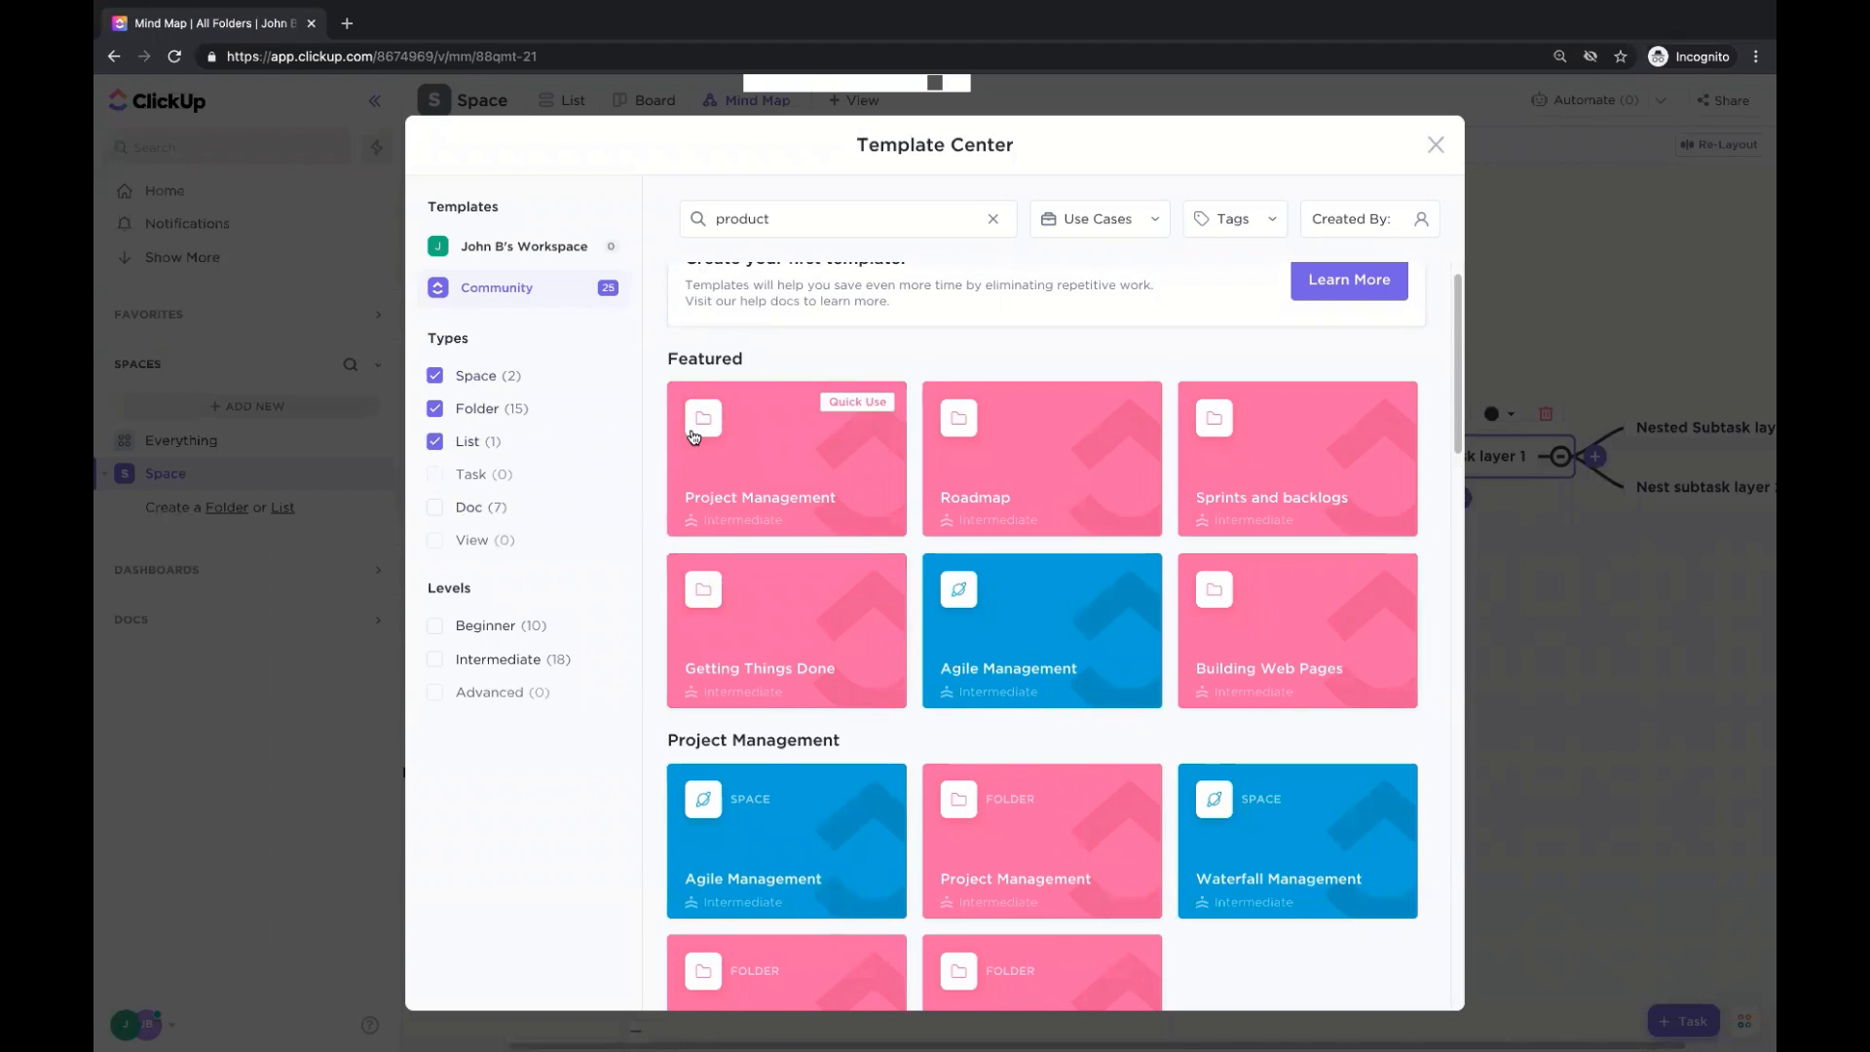
scroll(764, 481, "down", 1)
scroll(763, 481, "down", 5)
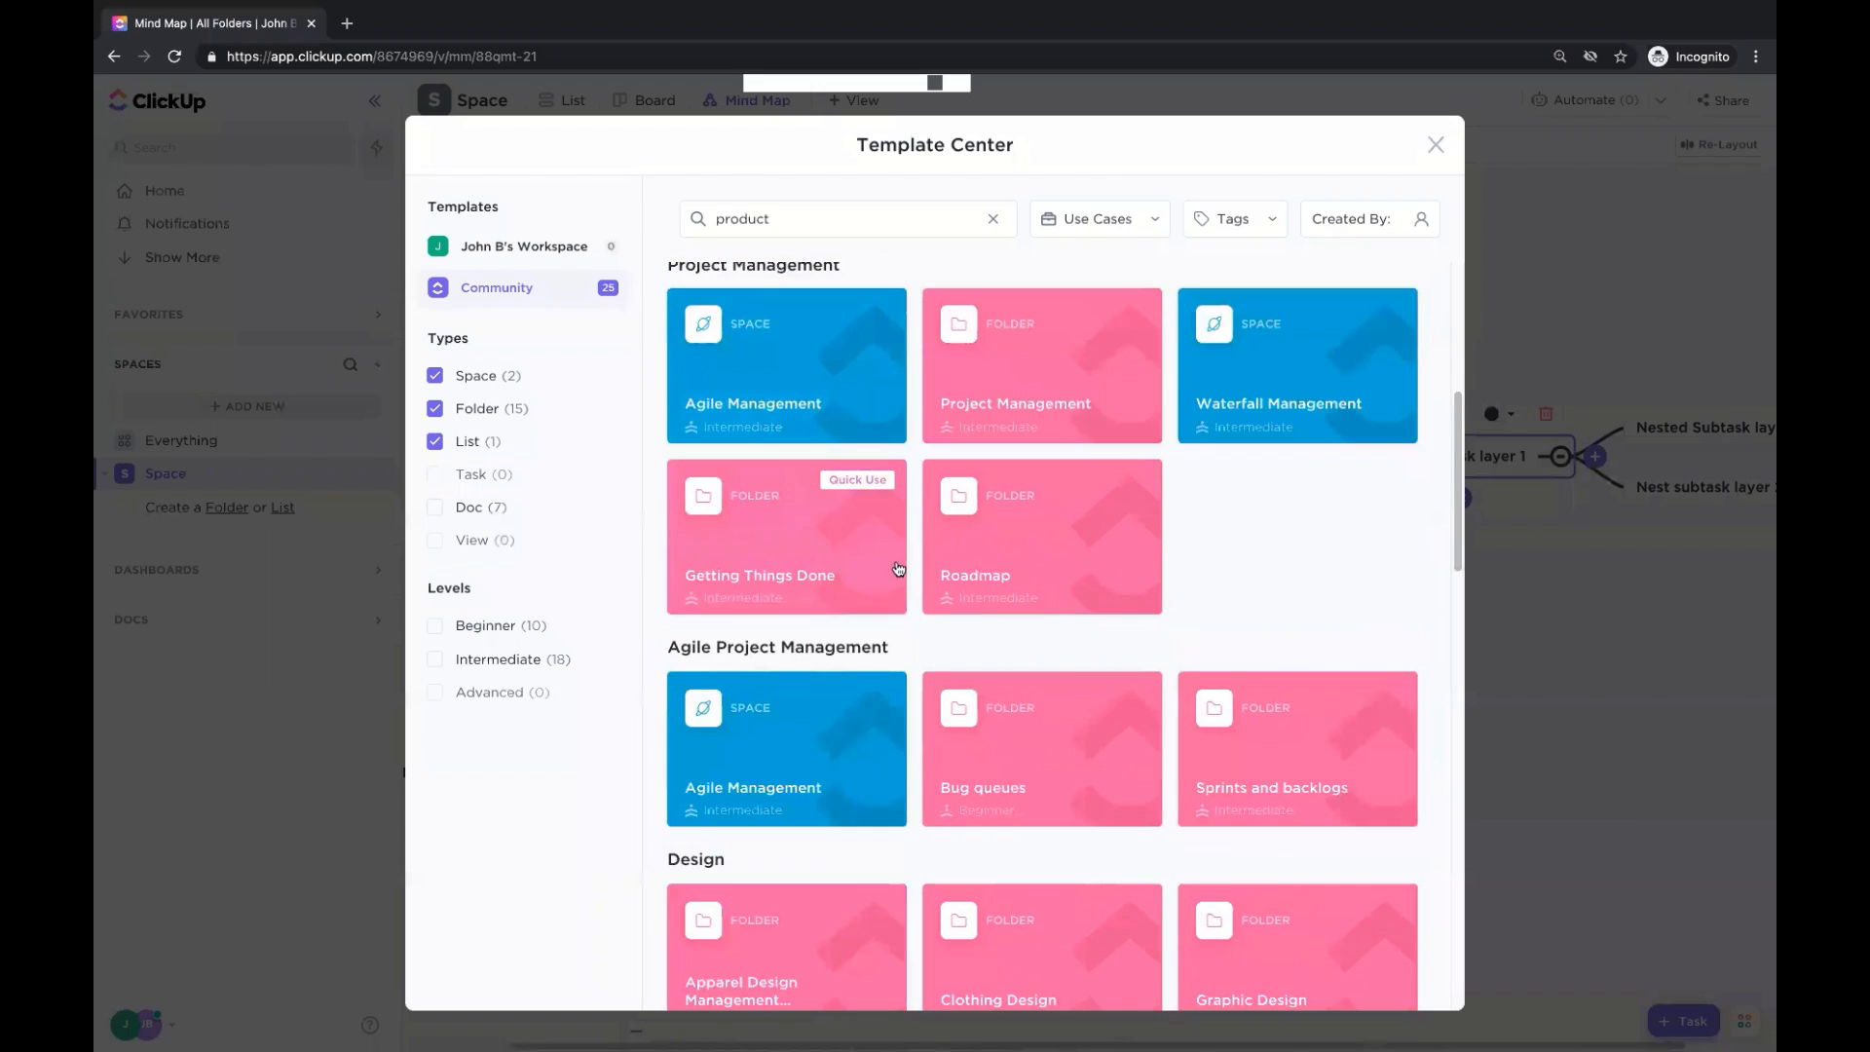
scroll(967, 549, "down", 5)
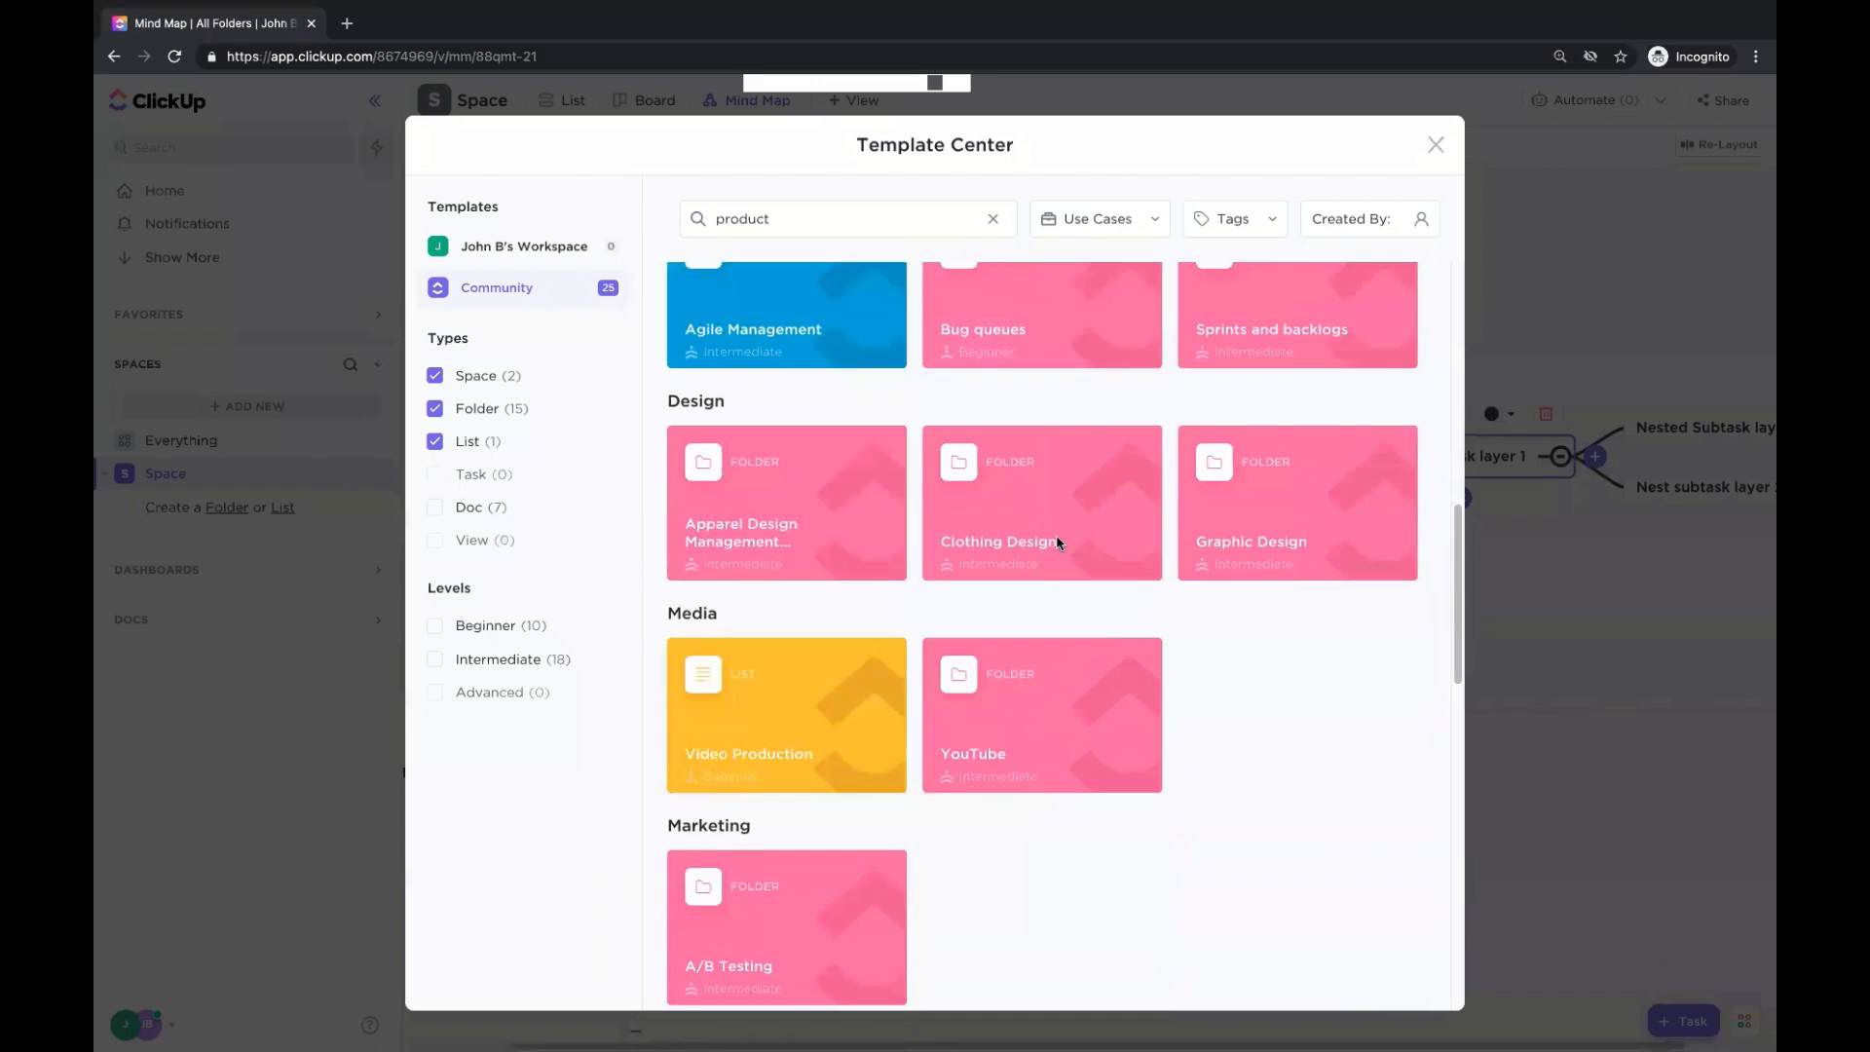
scroll(1056, 544, "down", 3)
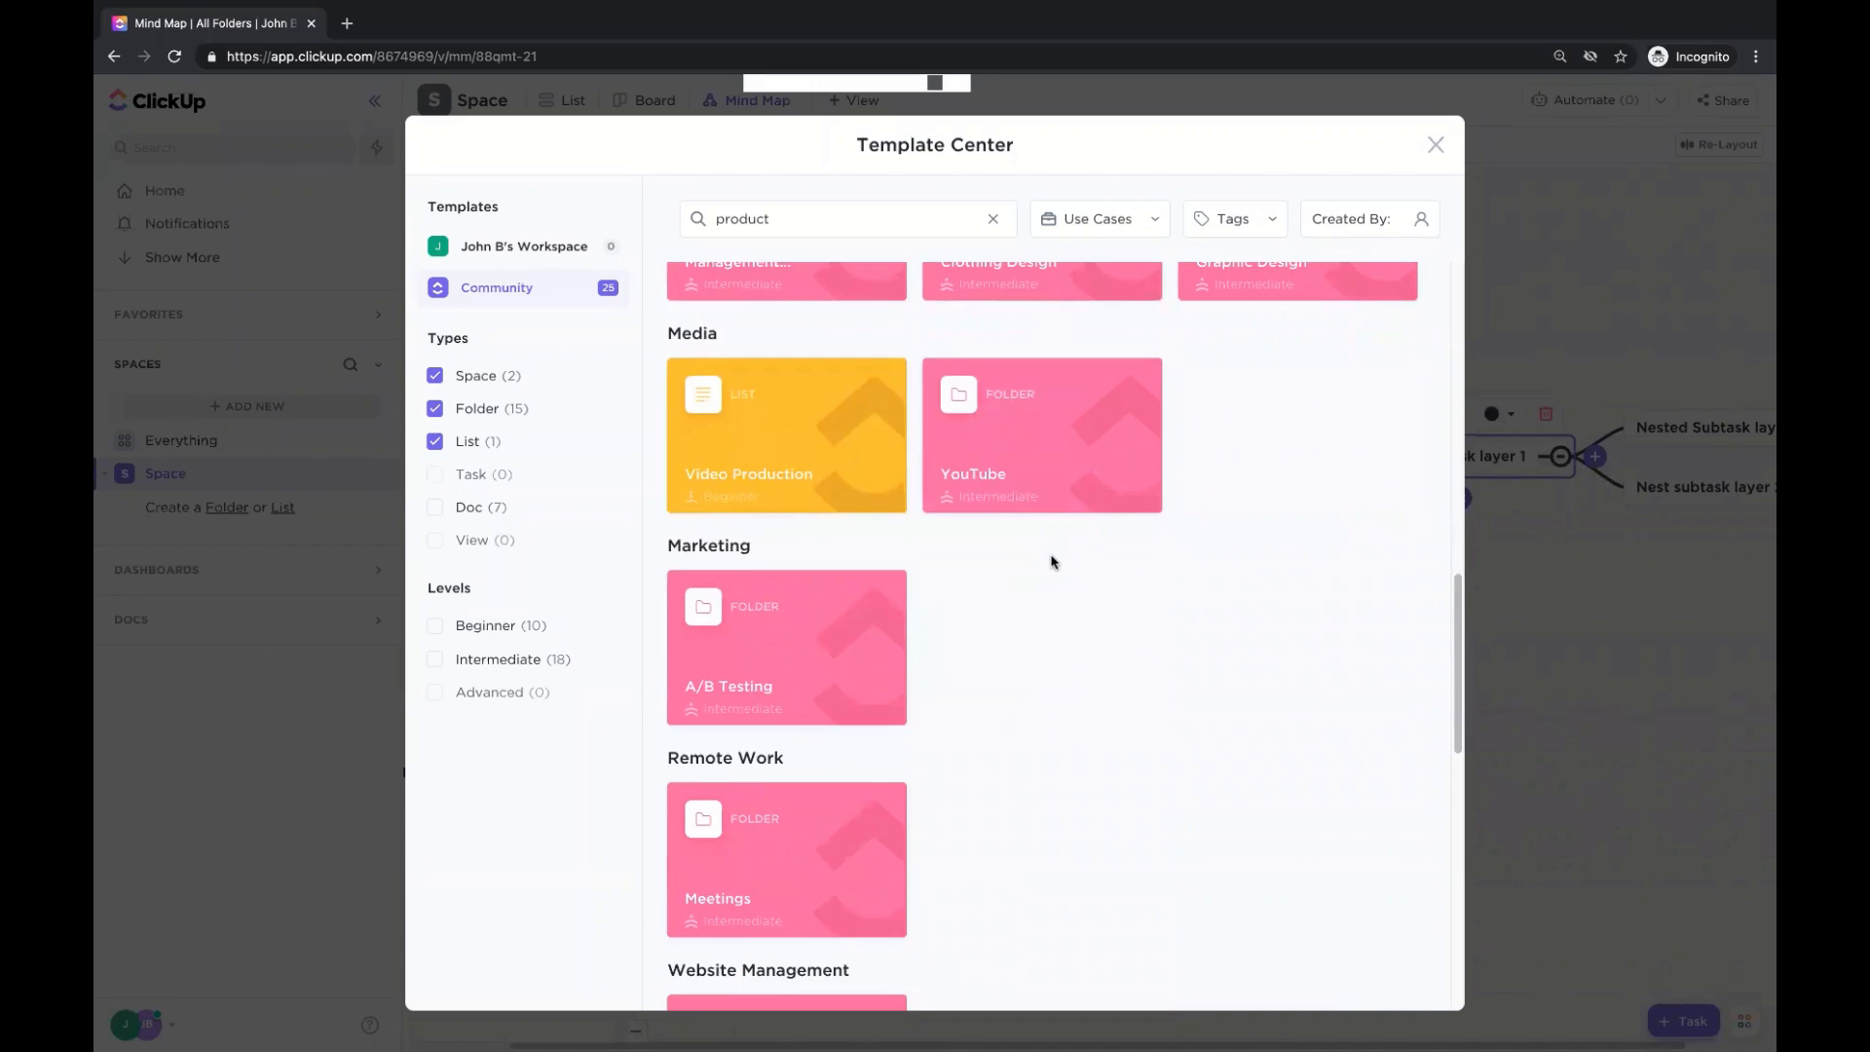
scroll(867, 536, "down", 1)
scroll(877, 521, "up", 7)
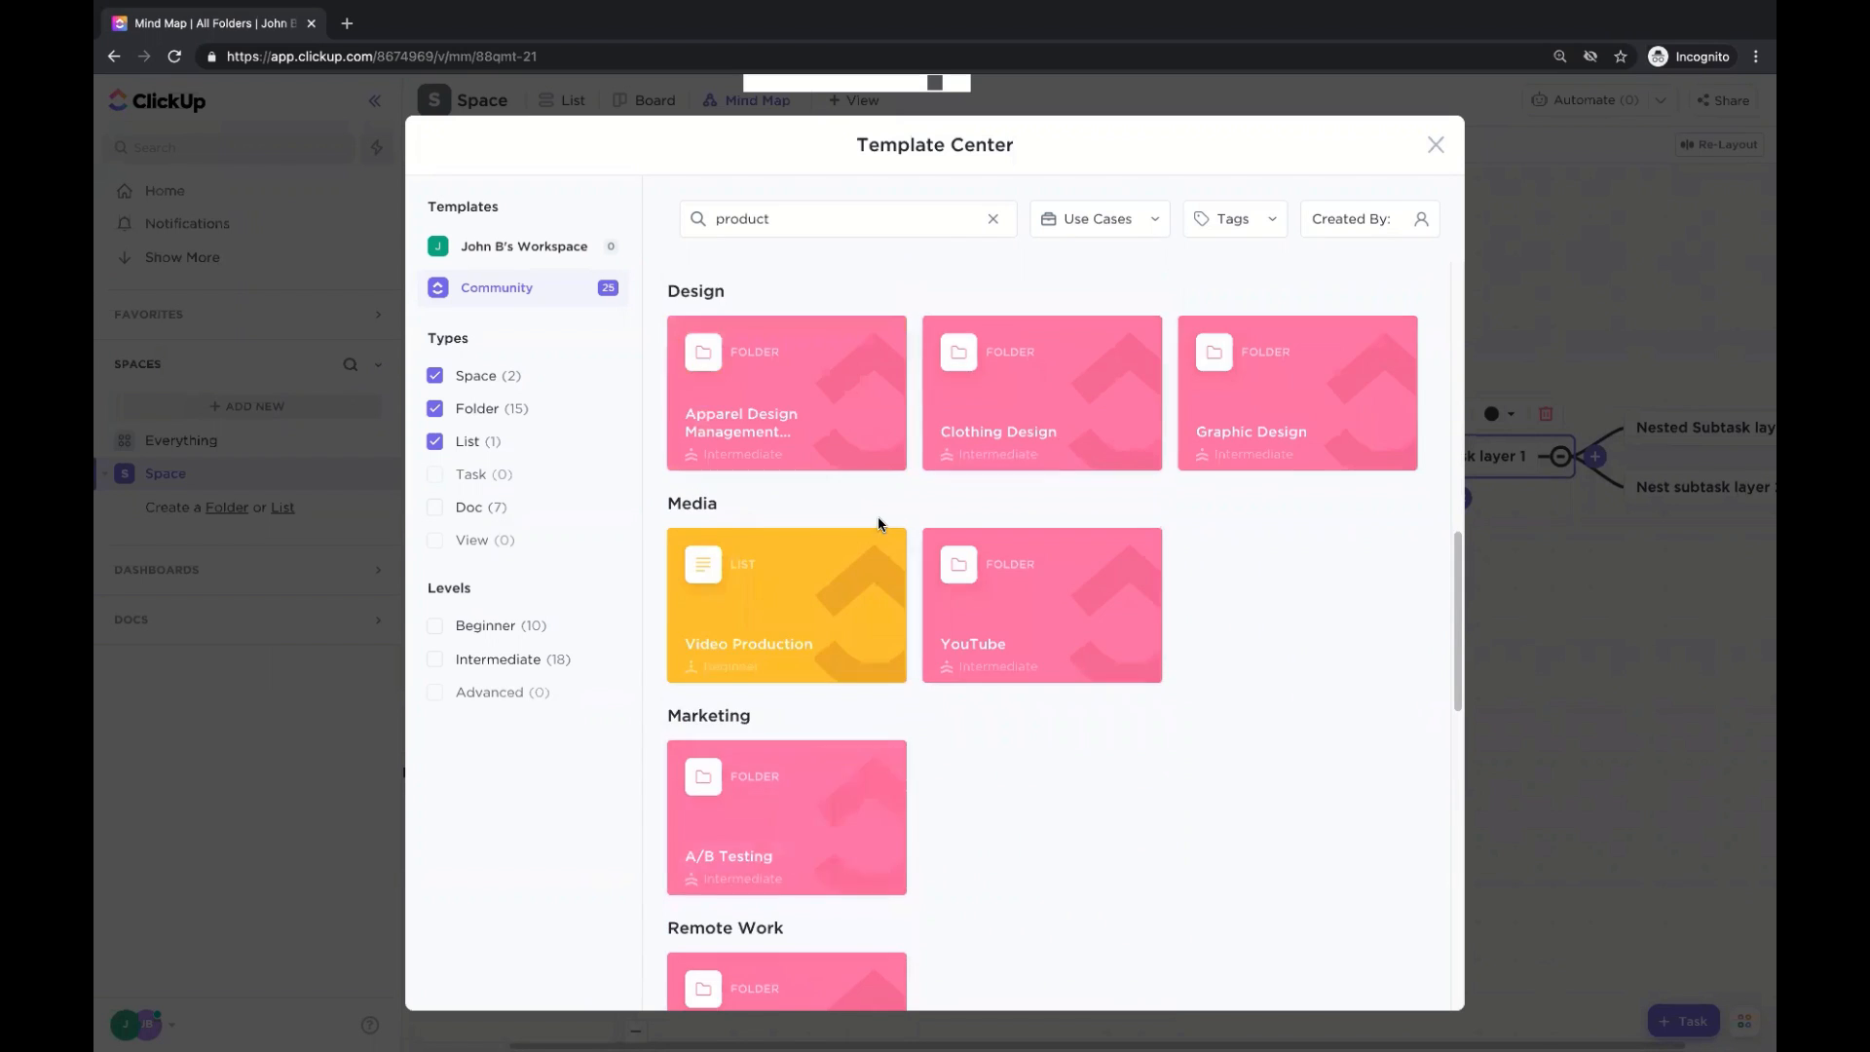
scroll(875, 524, "up", 8)
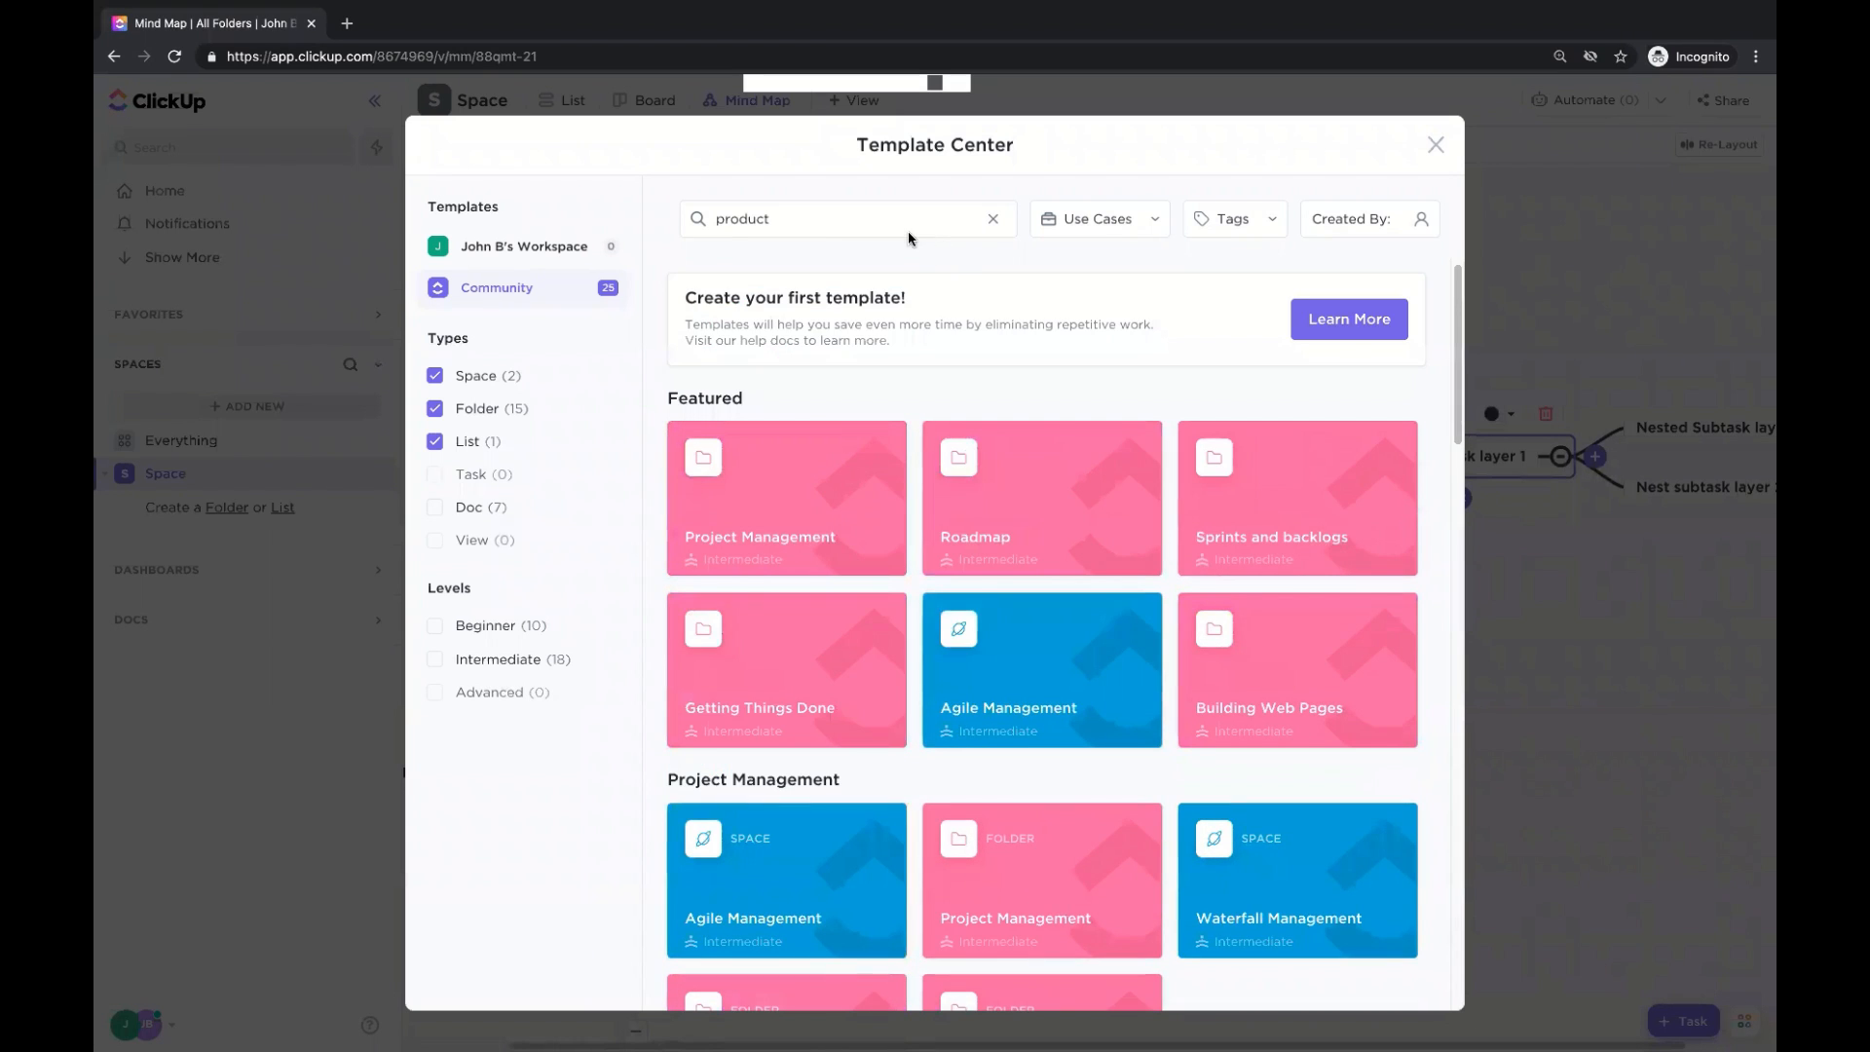
Clear the template search, include Doc templates in the type filter, and close the Template Center.
left_click(997, 219)
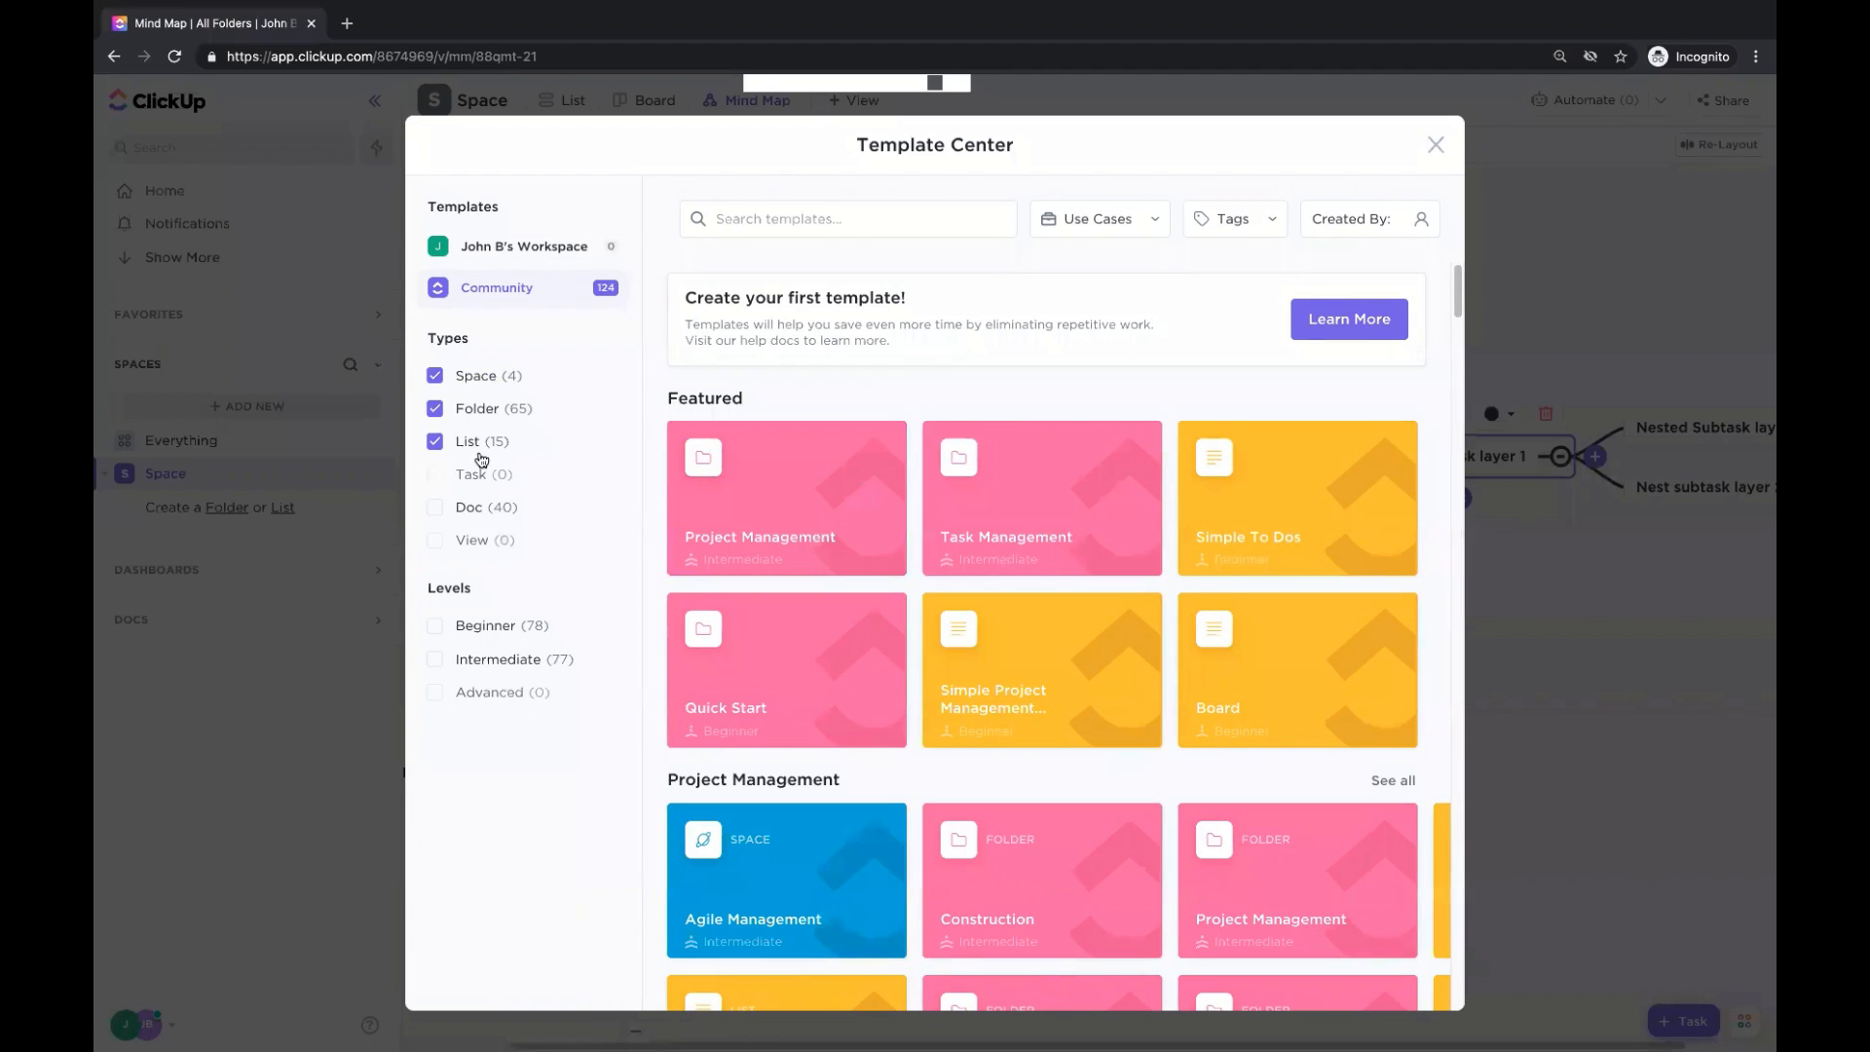
left_click(434, 506)
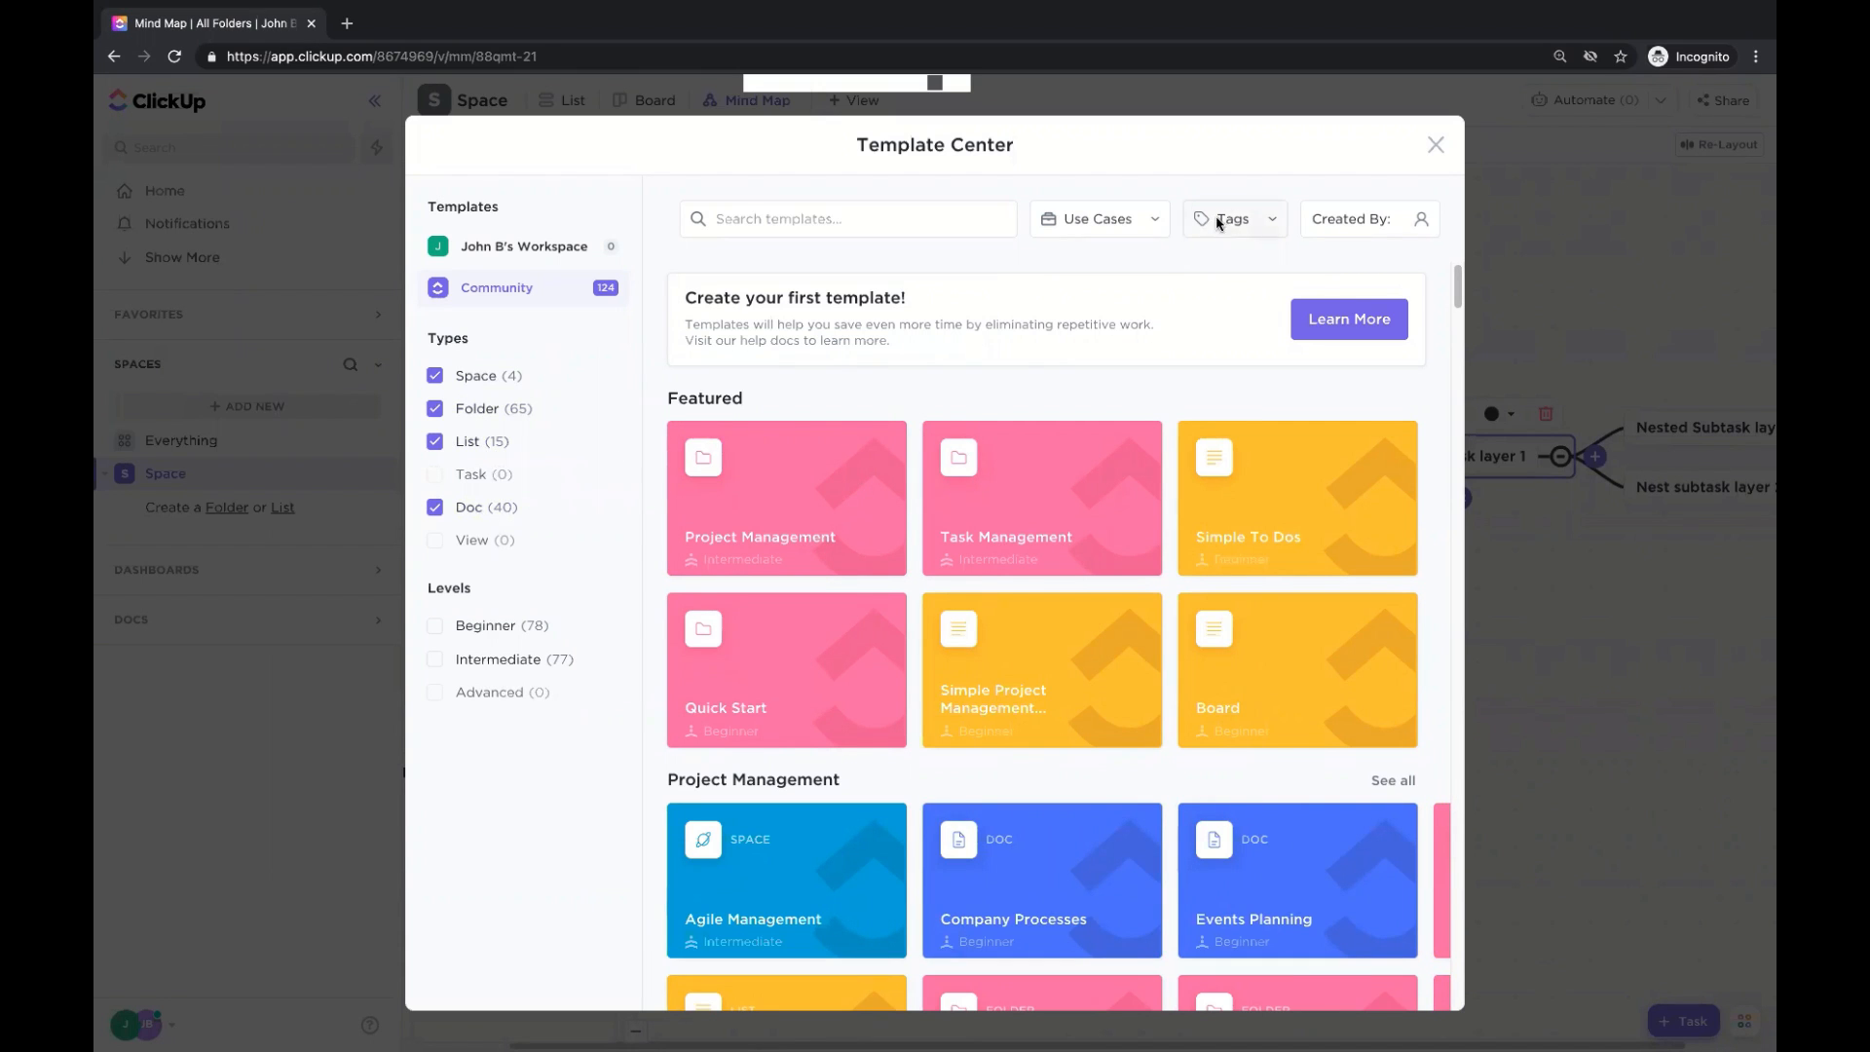
left_click(1436, 146)
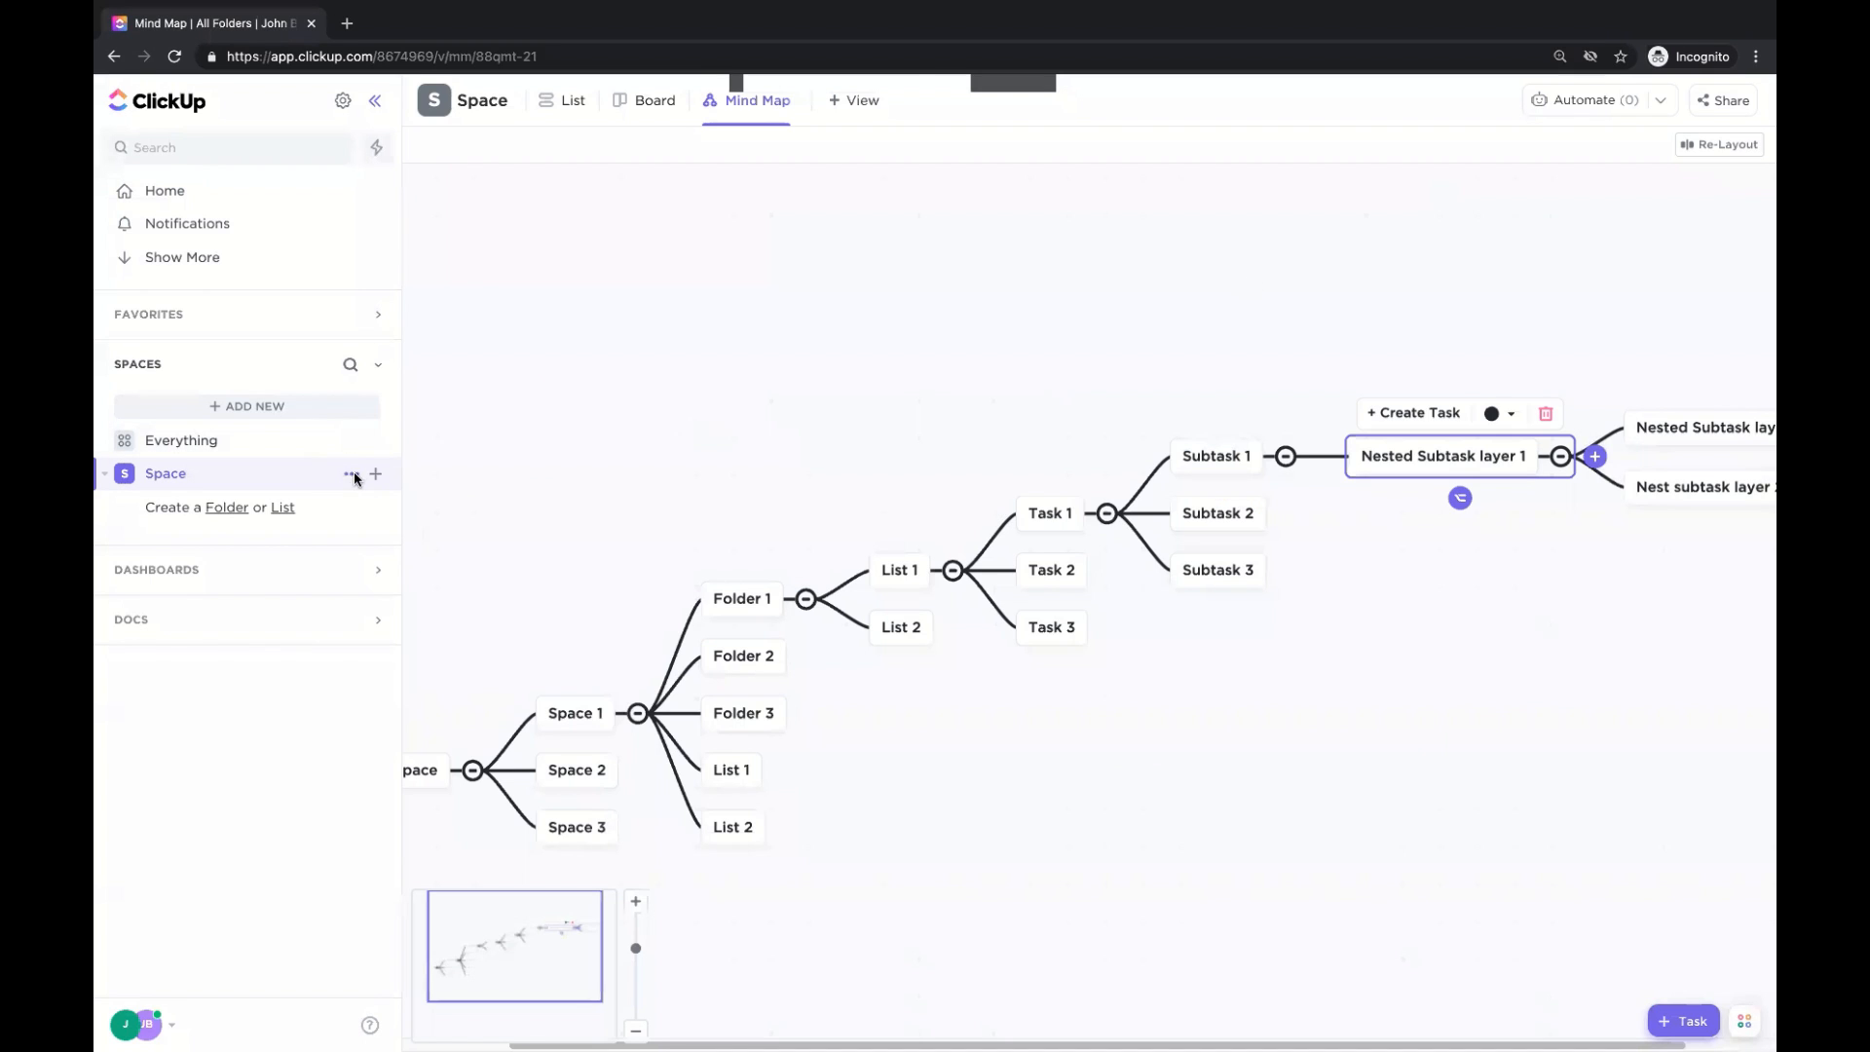
Rename the Space to Marketing / Website in its settings and save the changes.
left_click(357, 473)
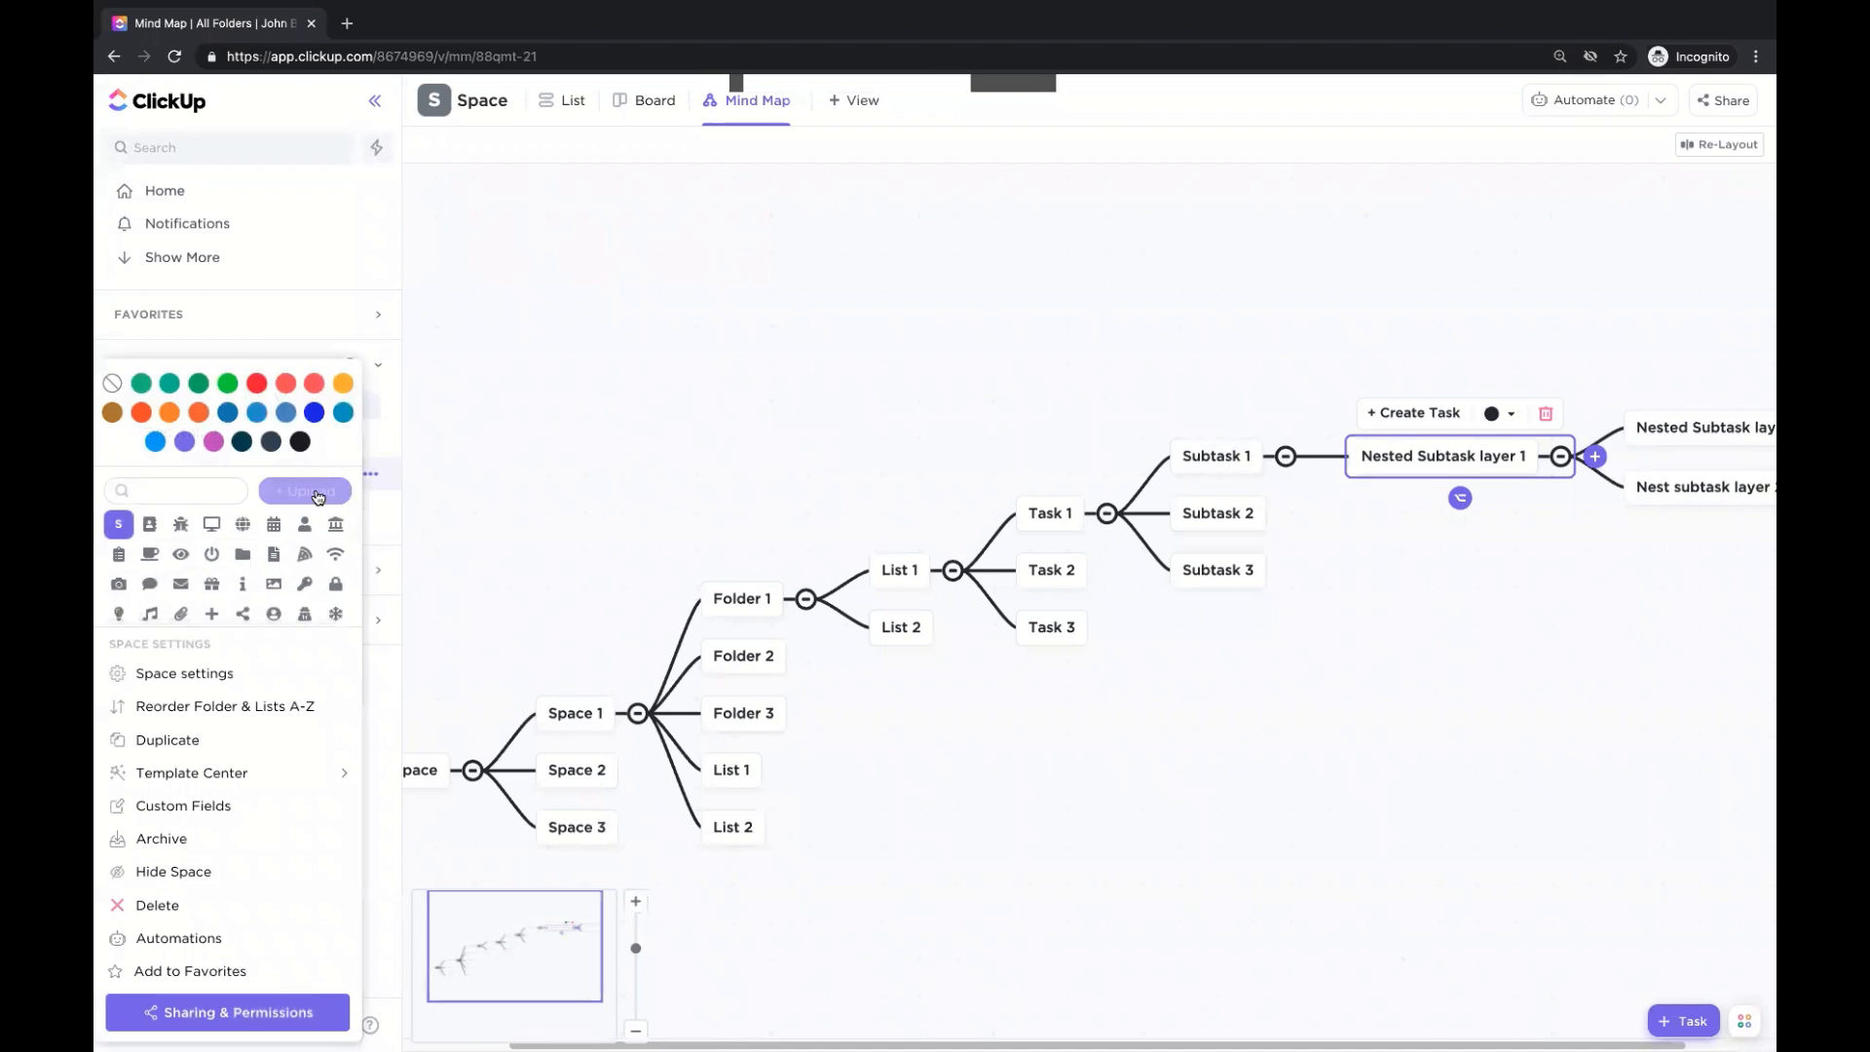
left_click(231, 673)
left_click(772, 292)
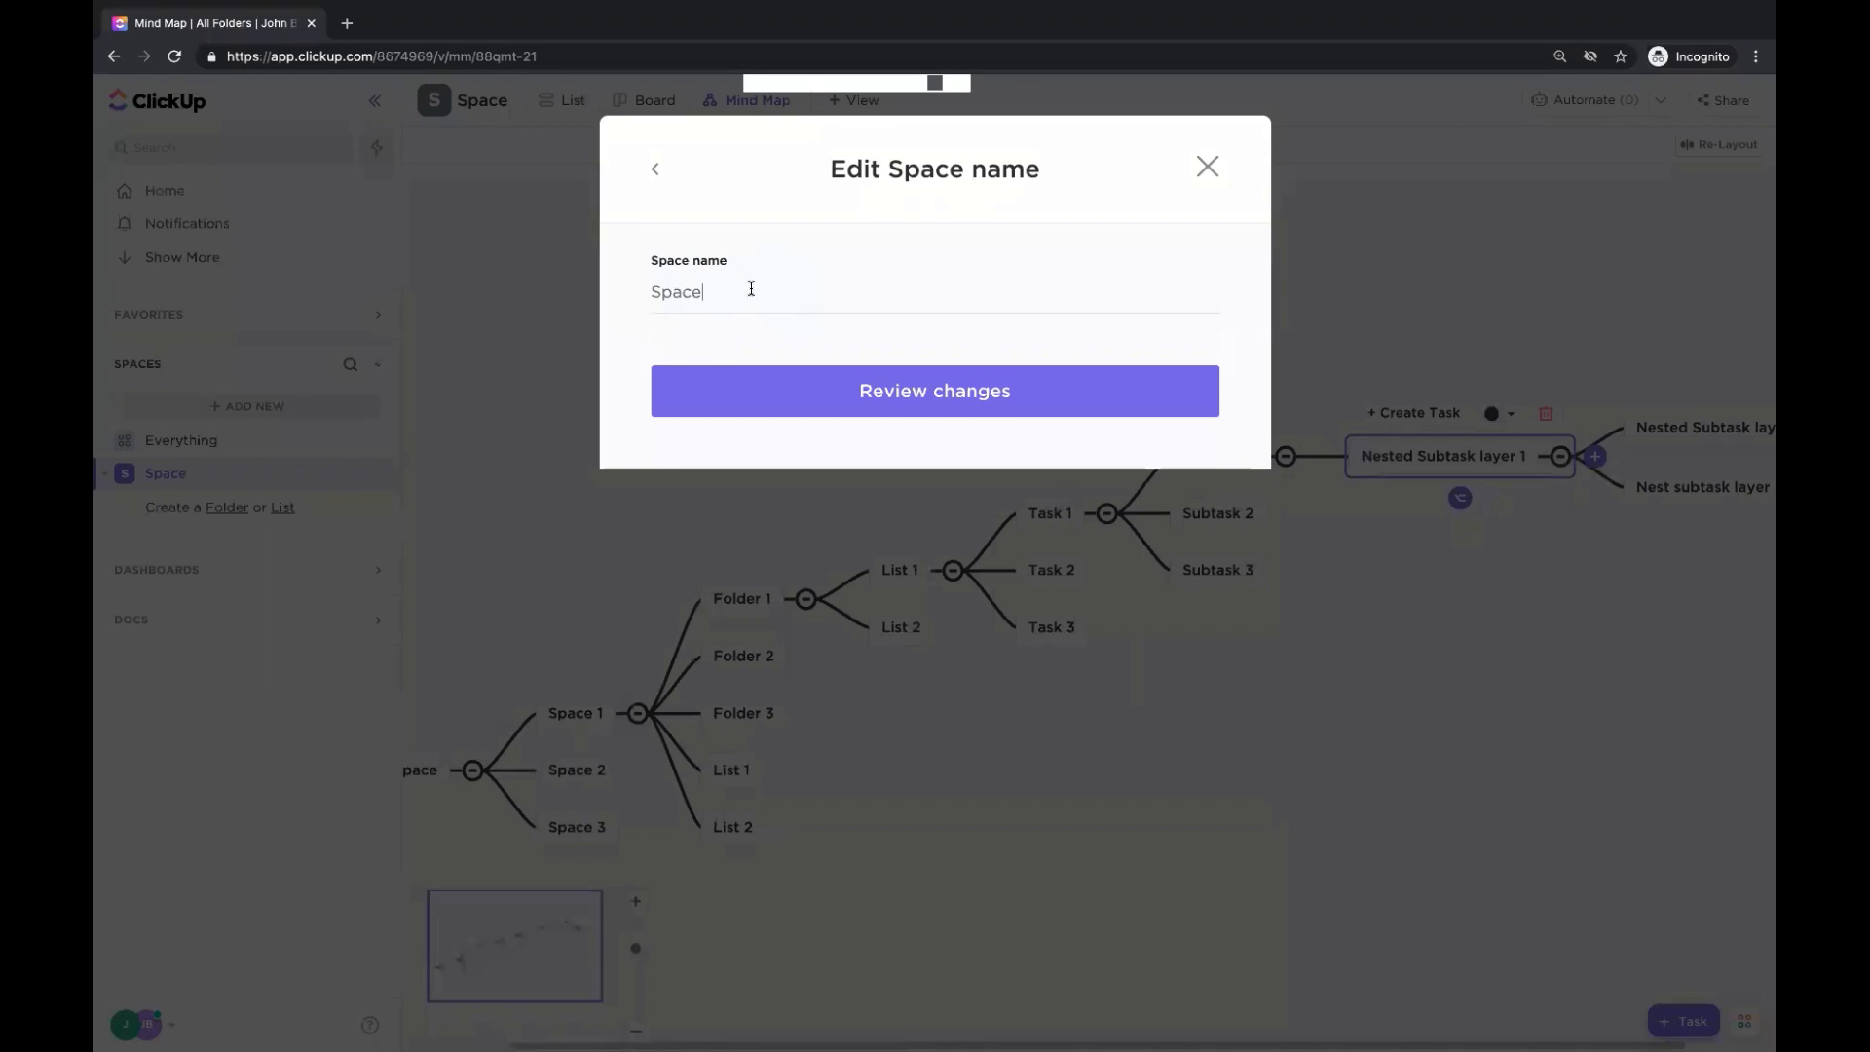
double_click(634, 292)
type("Makr")
key("BackSpace")
key("BackSpace")
type("rke")
left_click(855, 392)
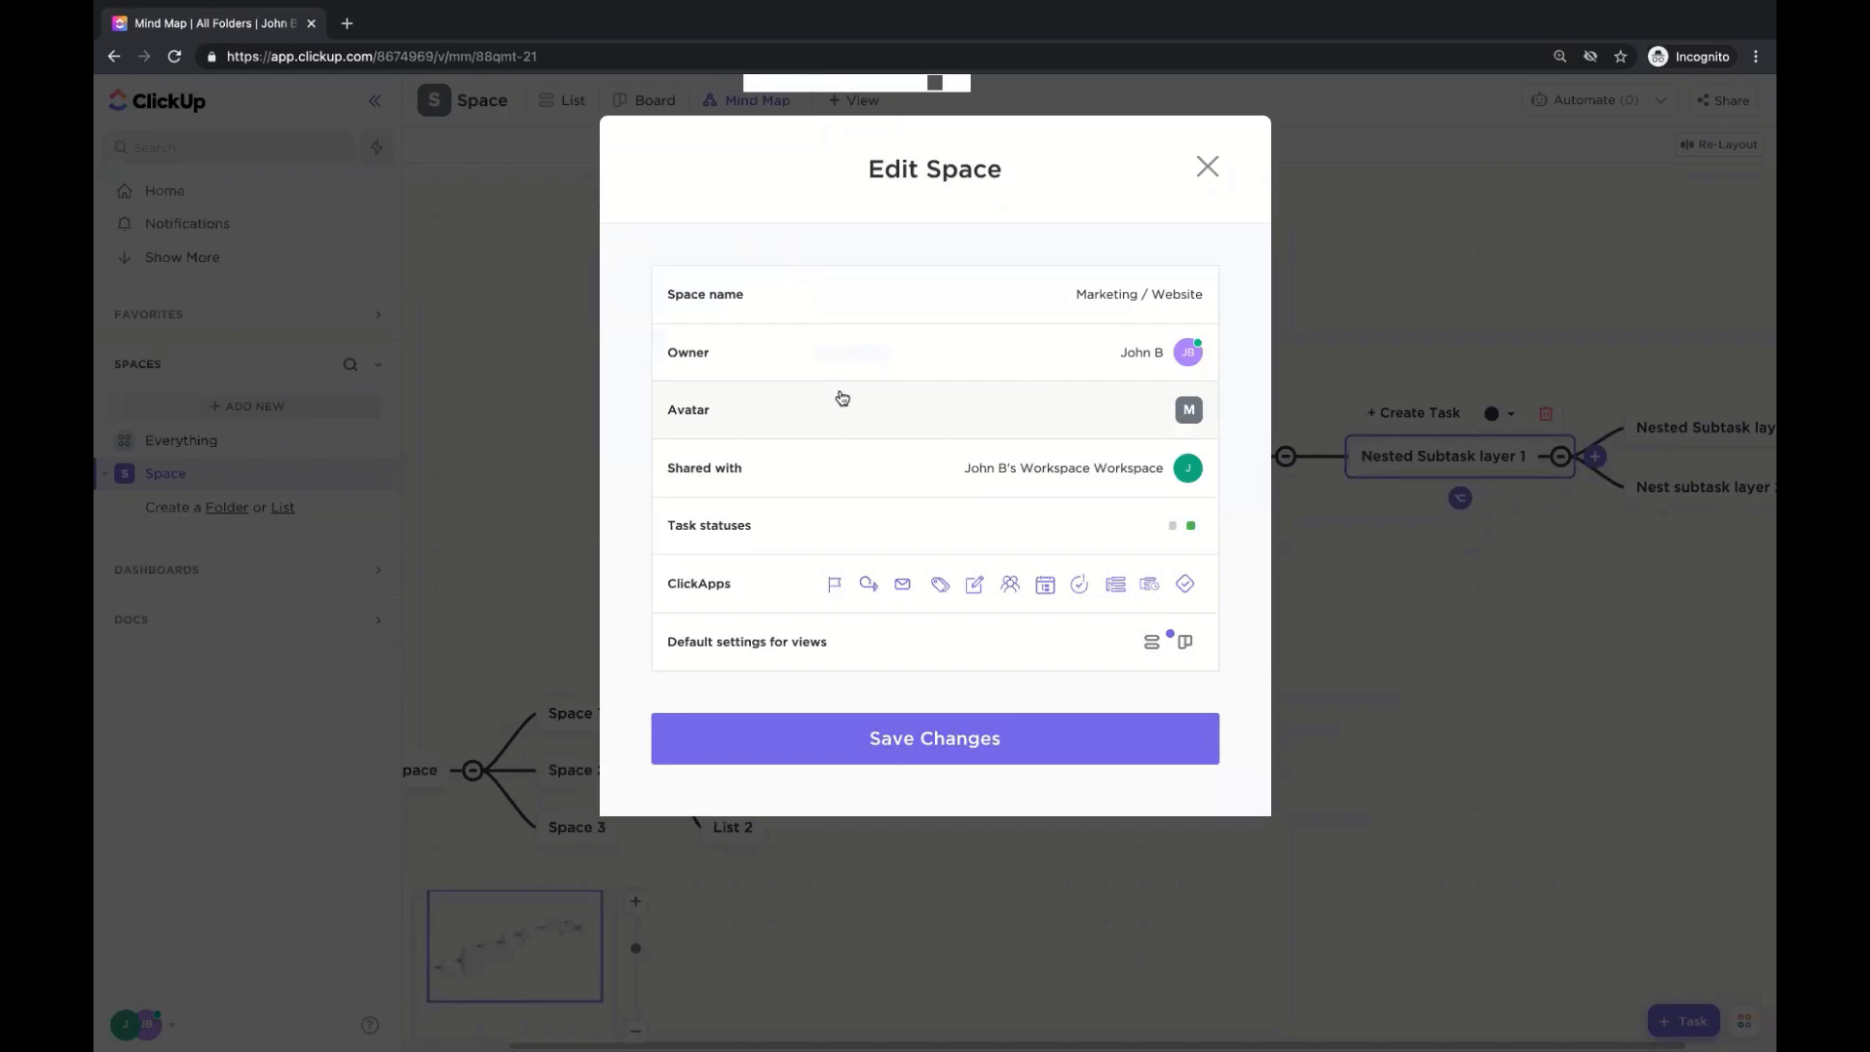
left_click(943, 736)
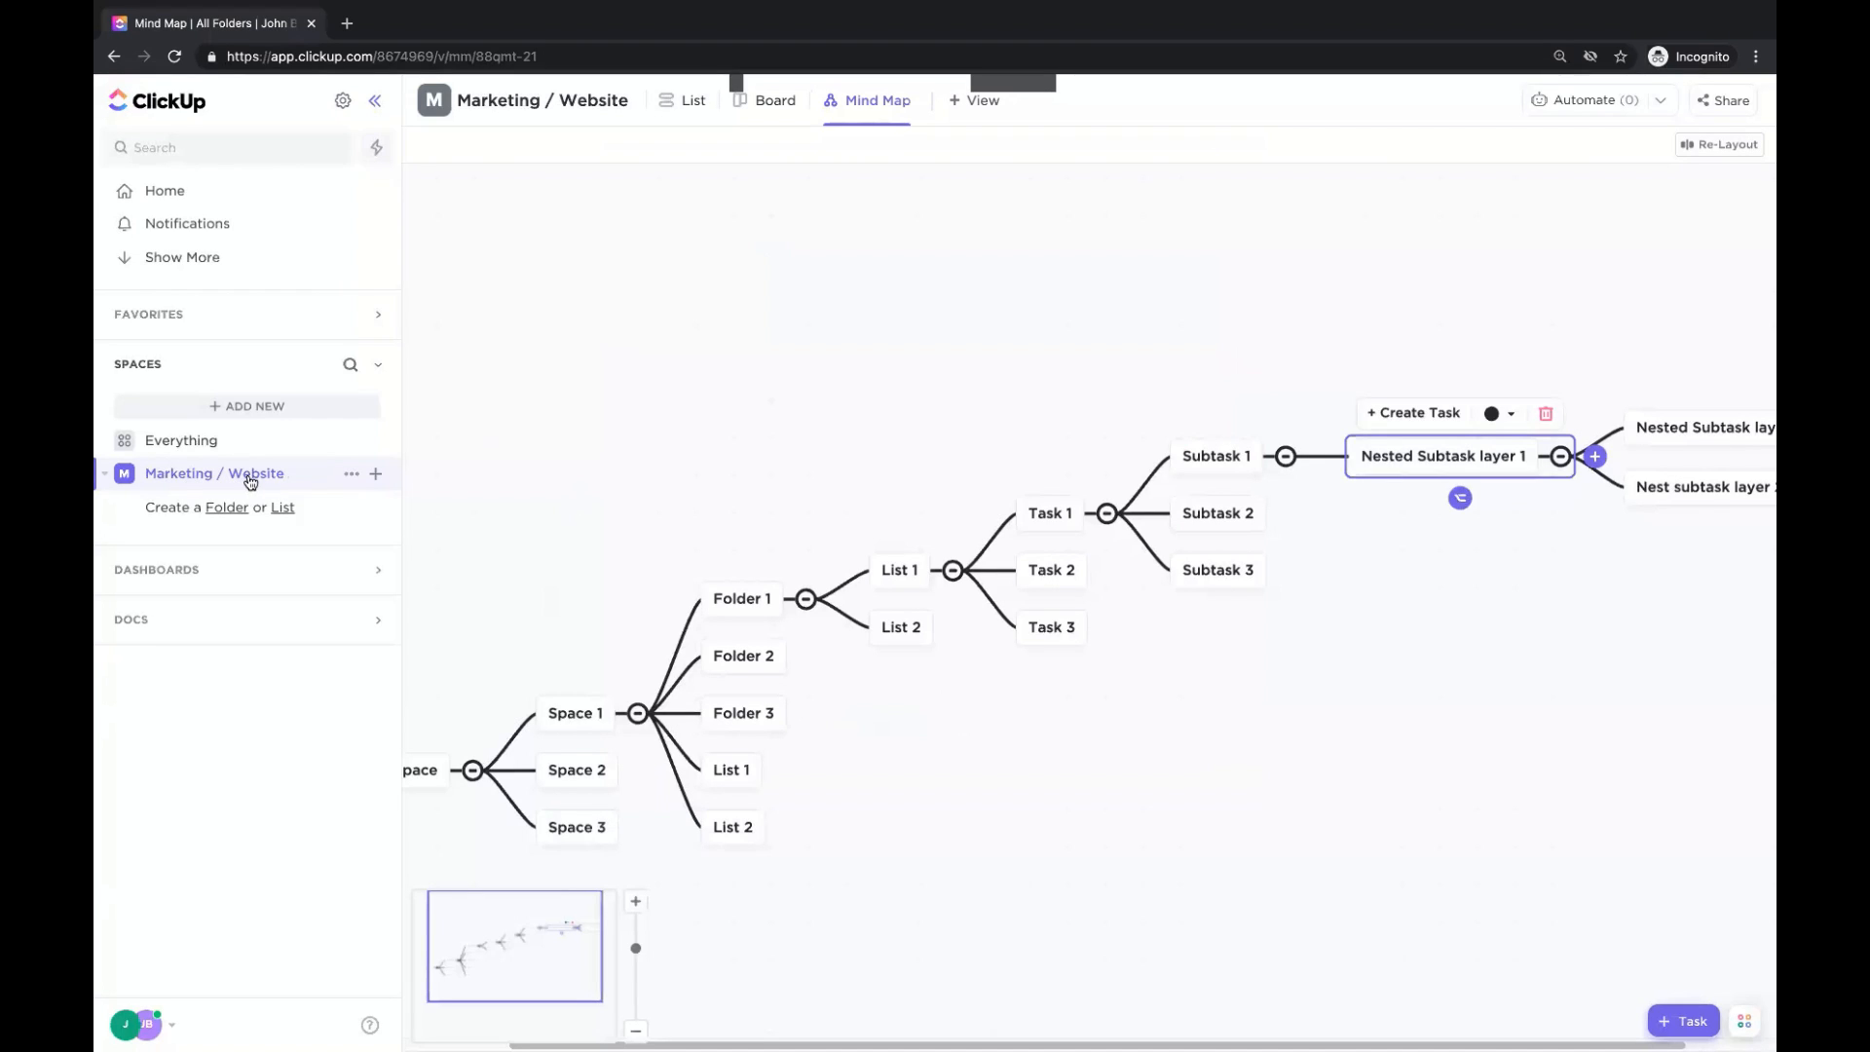
Open the Template Center for the Marketing / Website Space, search for marketing, and look through the folder templates.
left_click(351, 474)
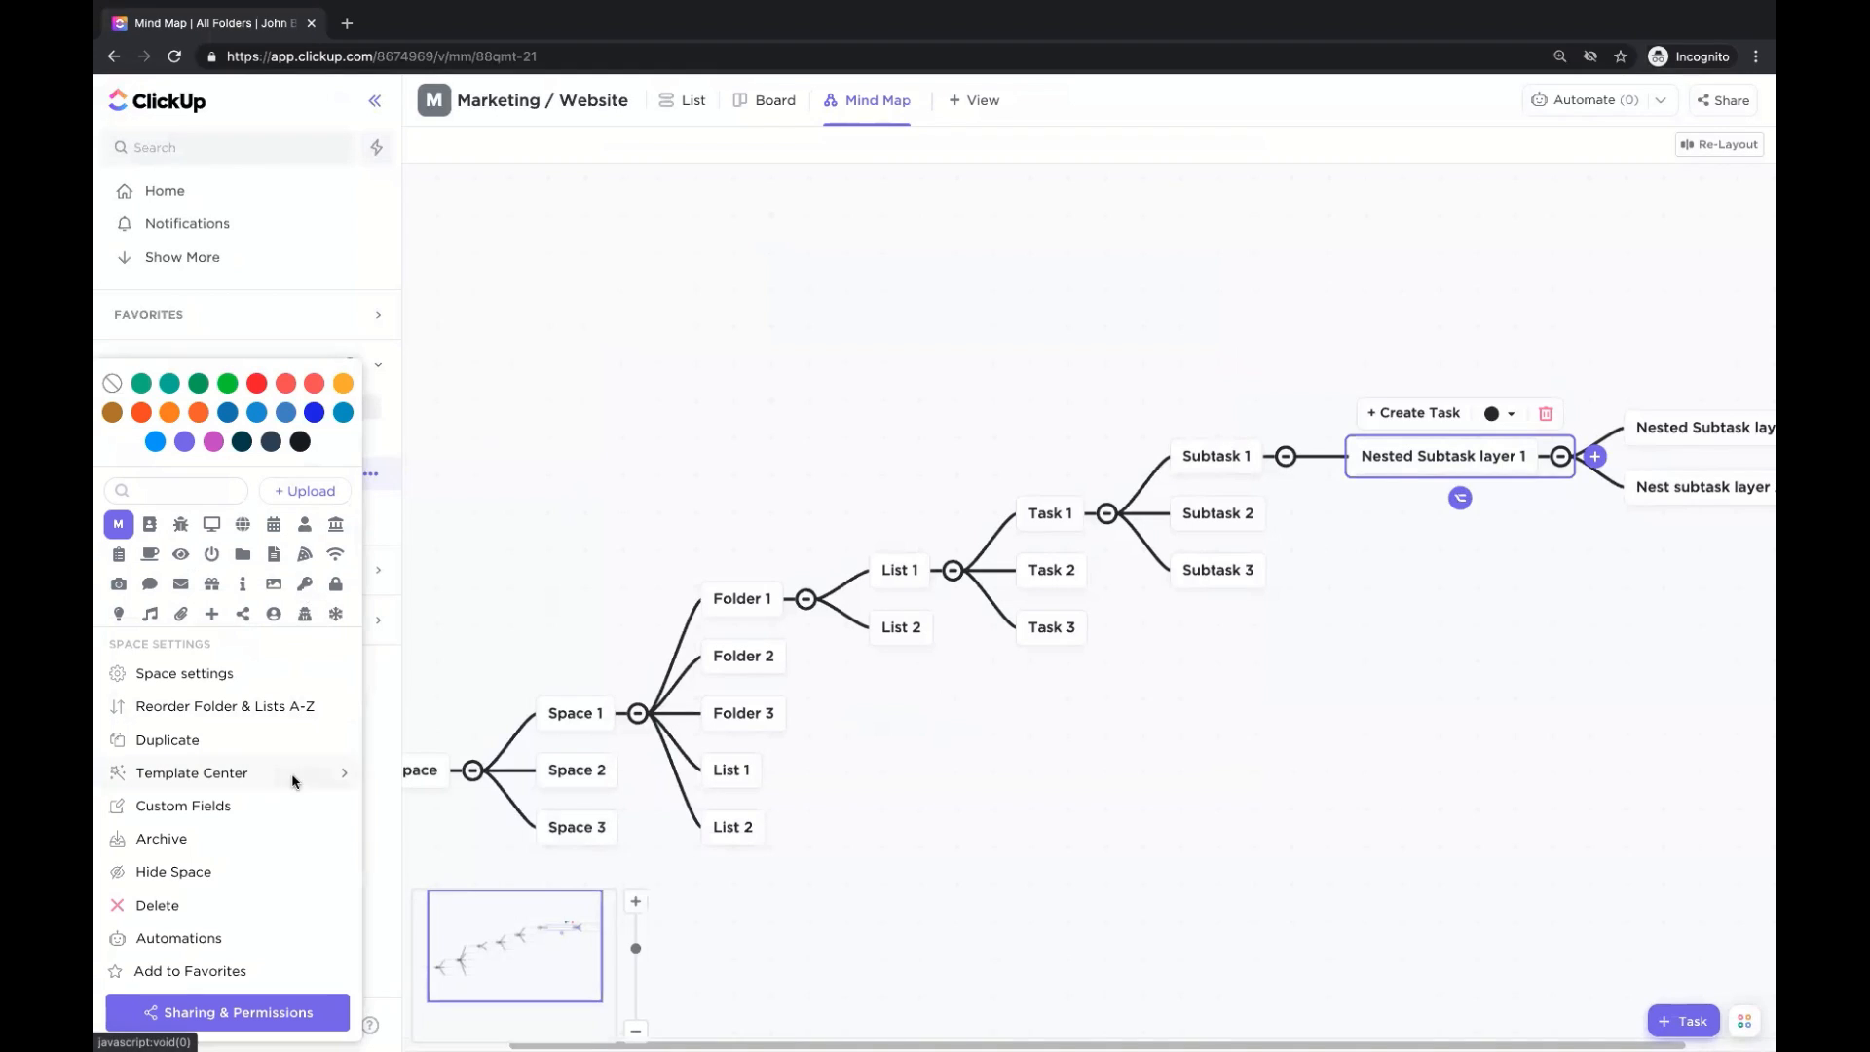
mouse_move(295, 780)
left_click(441, 749)
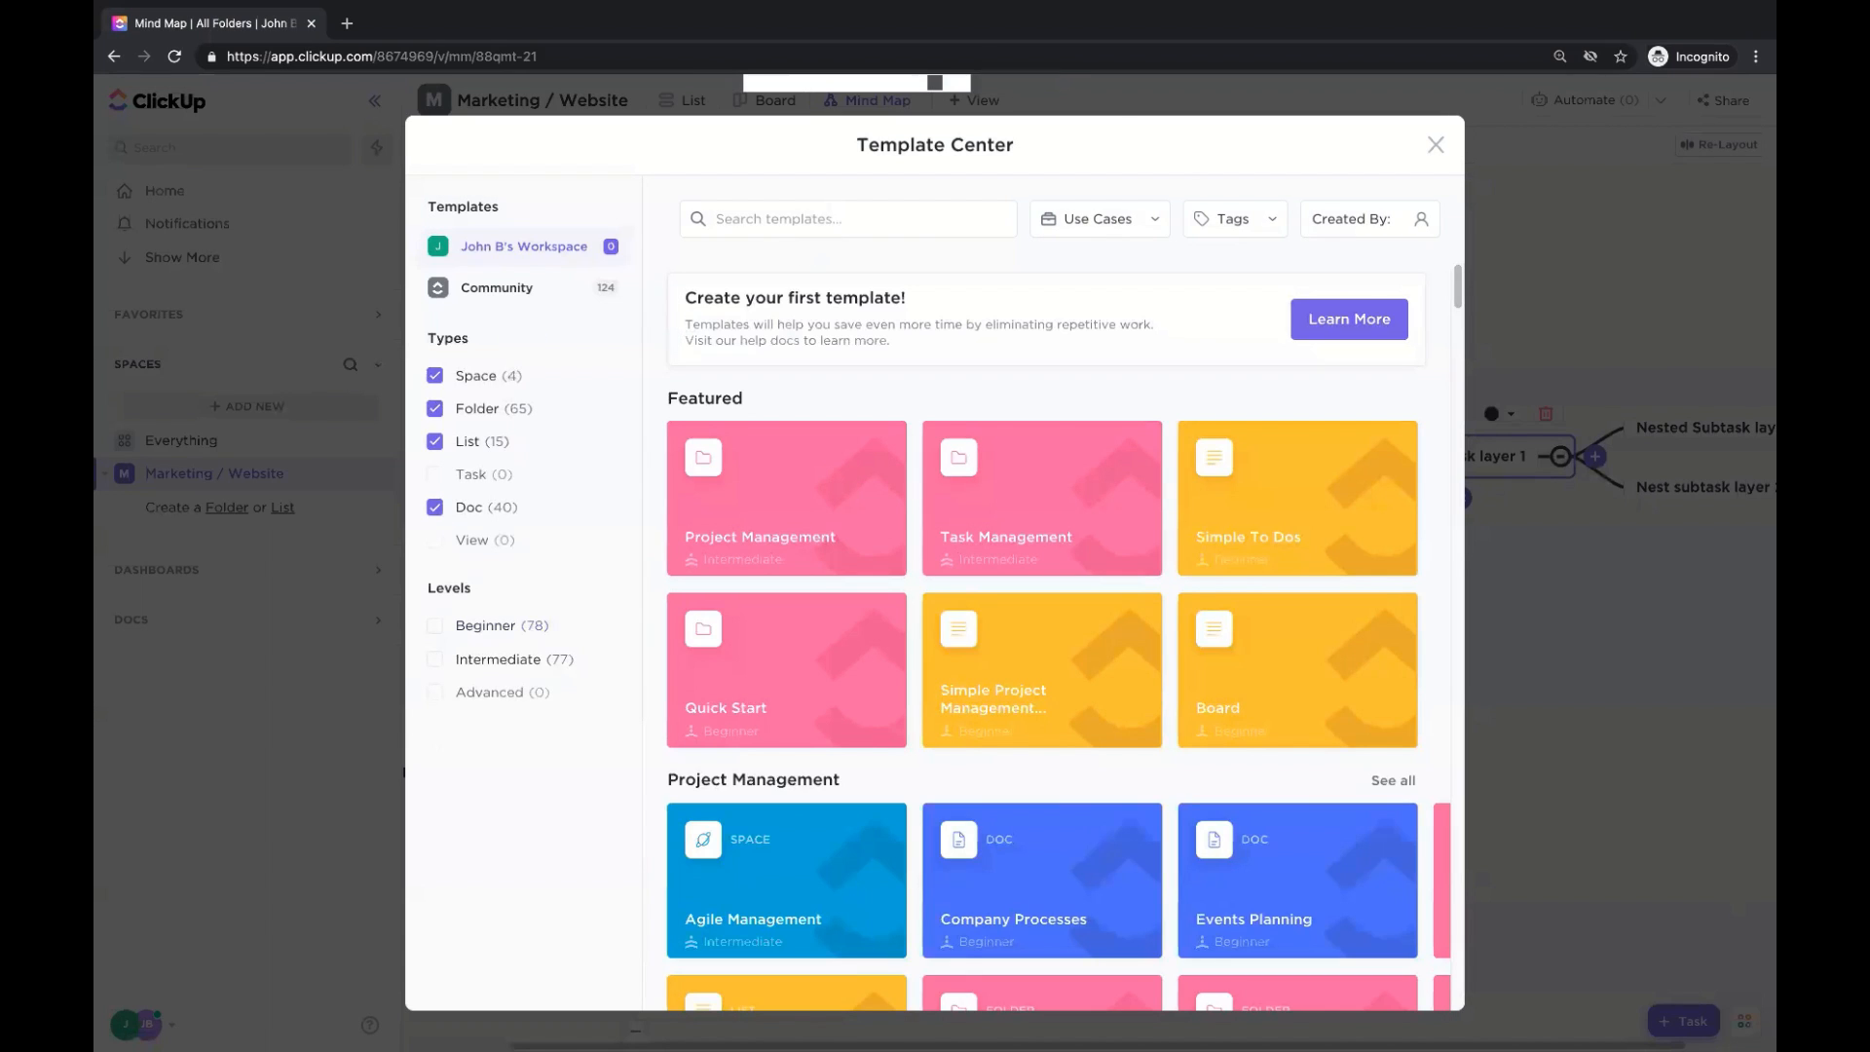
type("marketing")
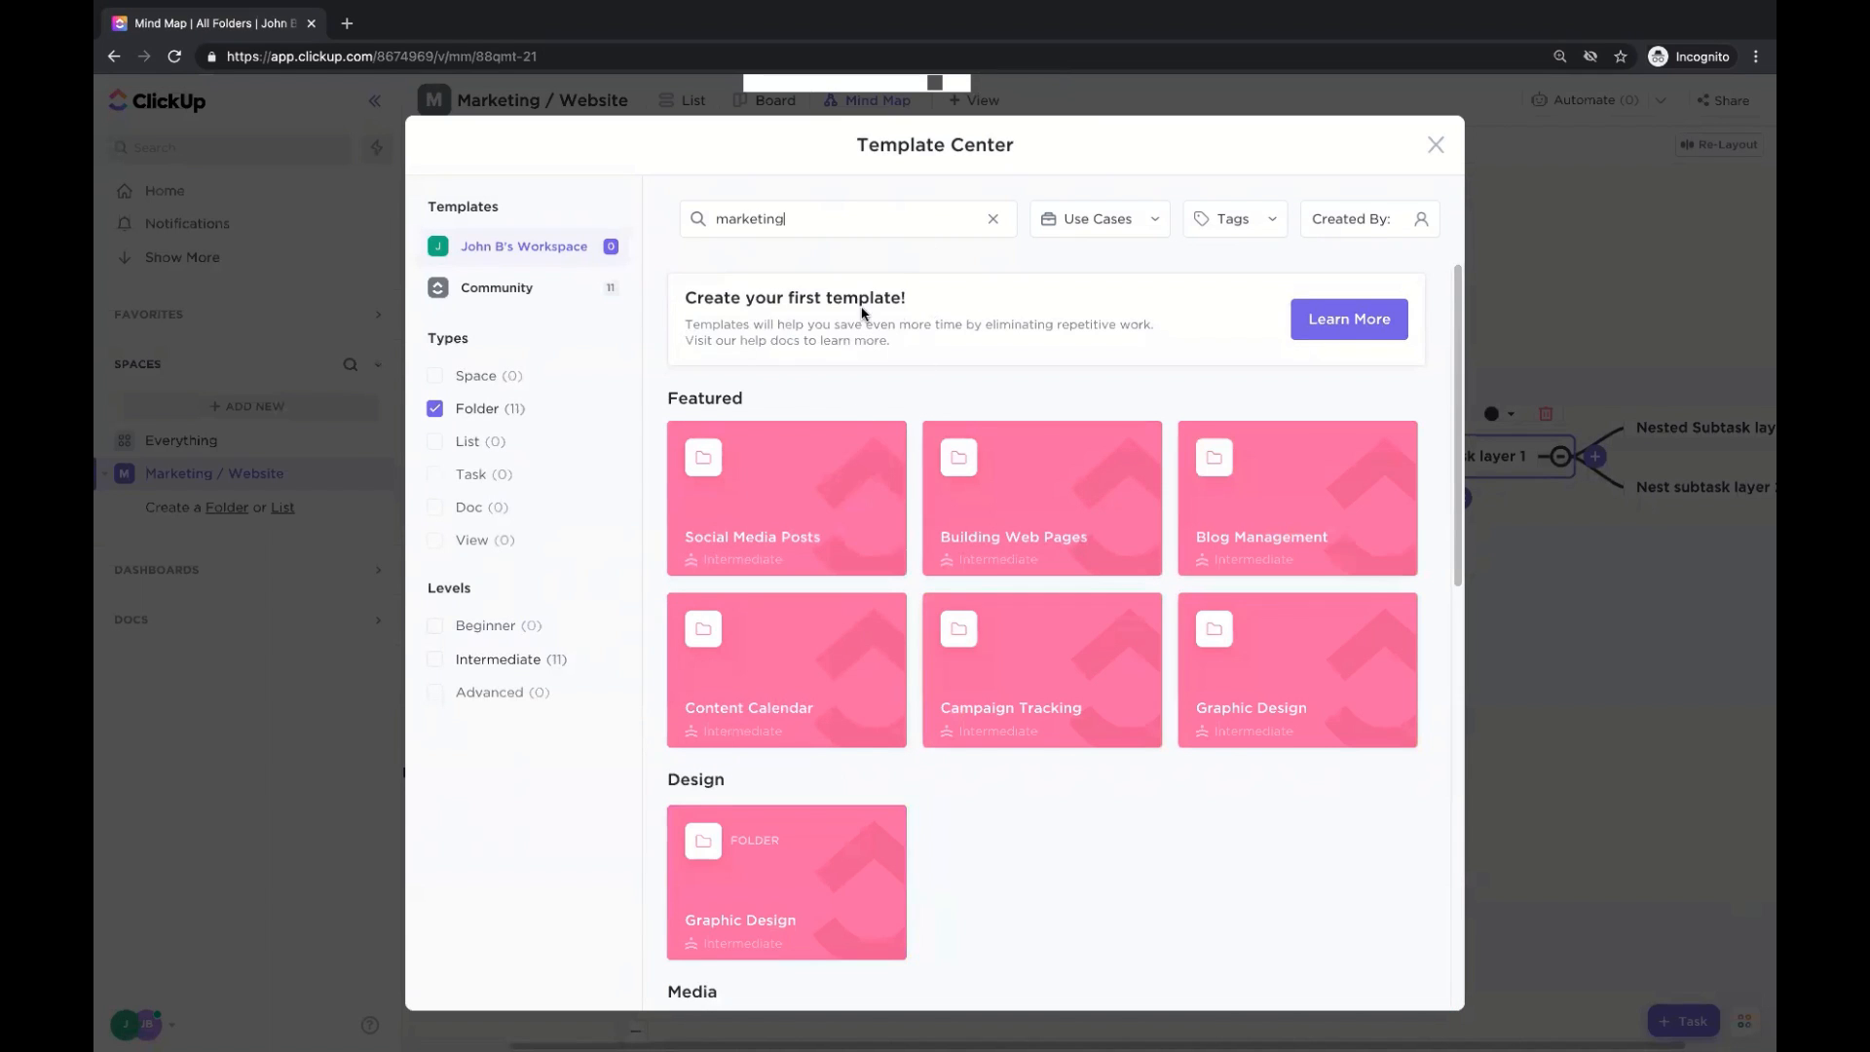
scroll(857, 421, "down", 4)
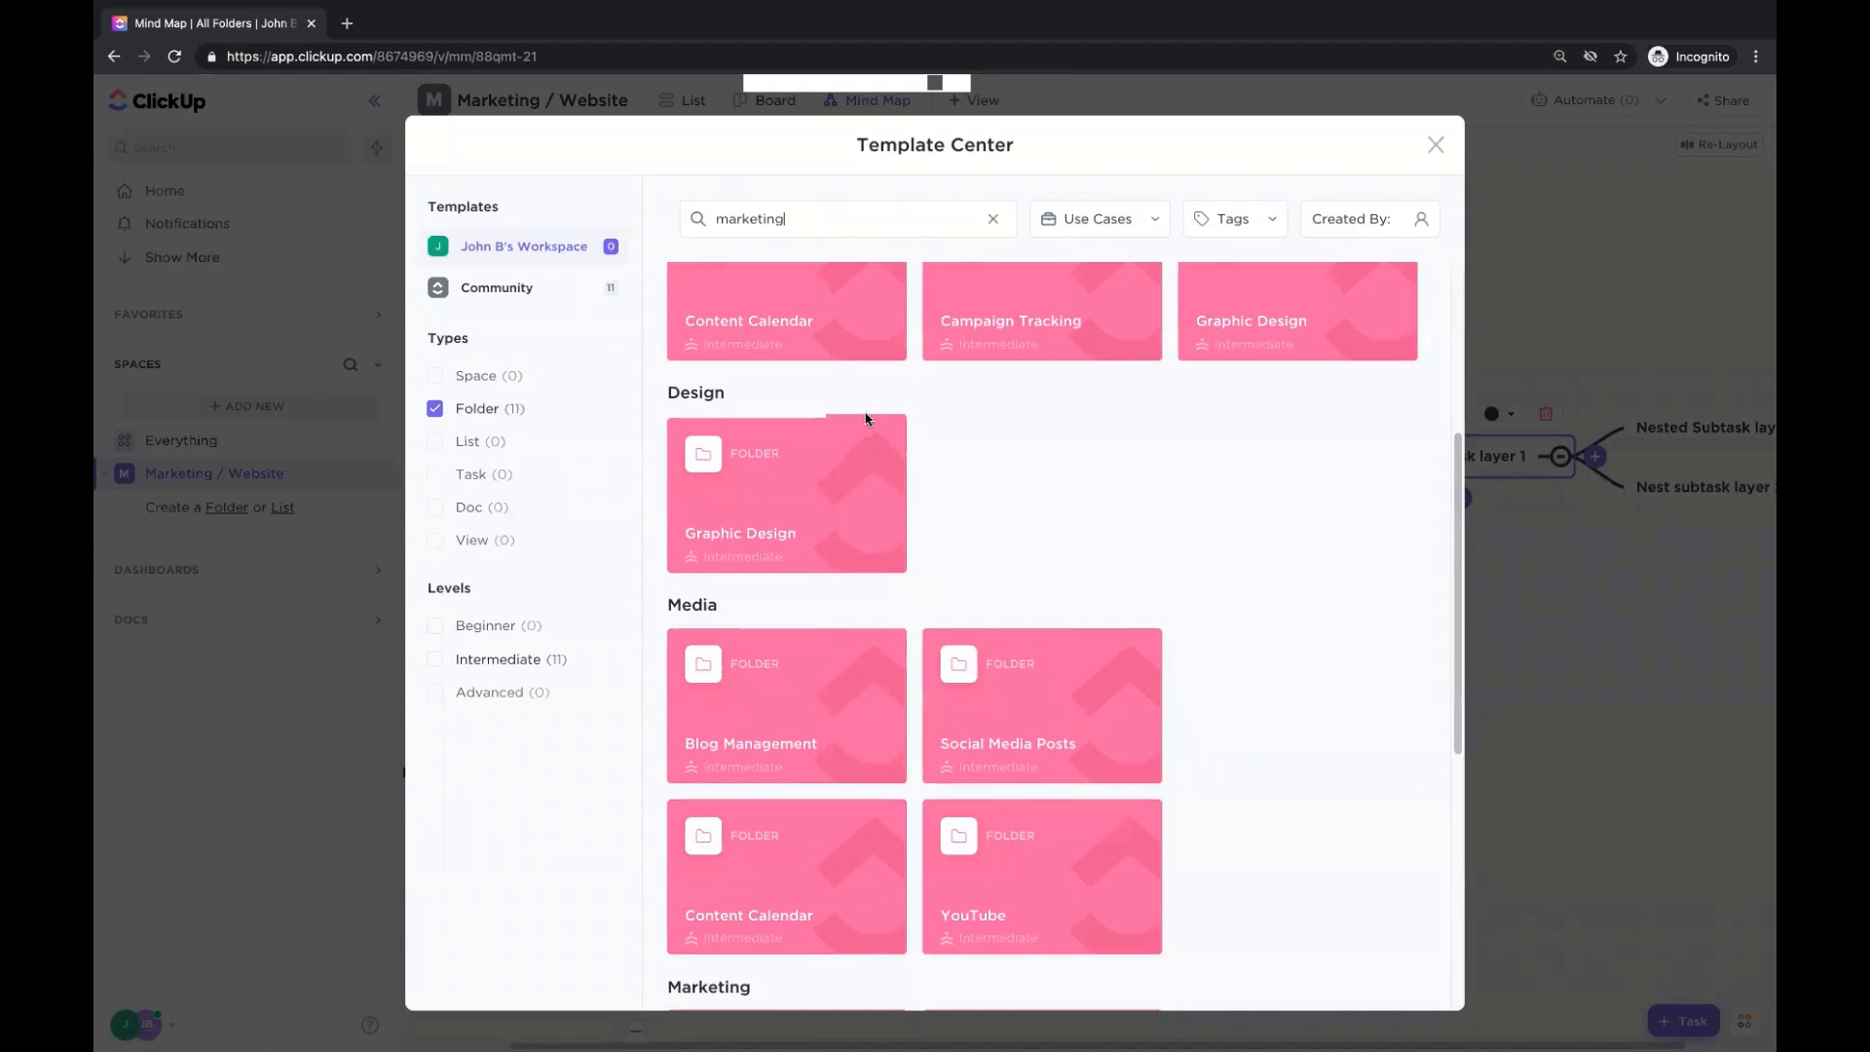
scroll(862, 417, "down", 4)
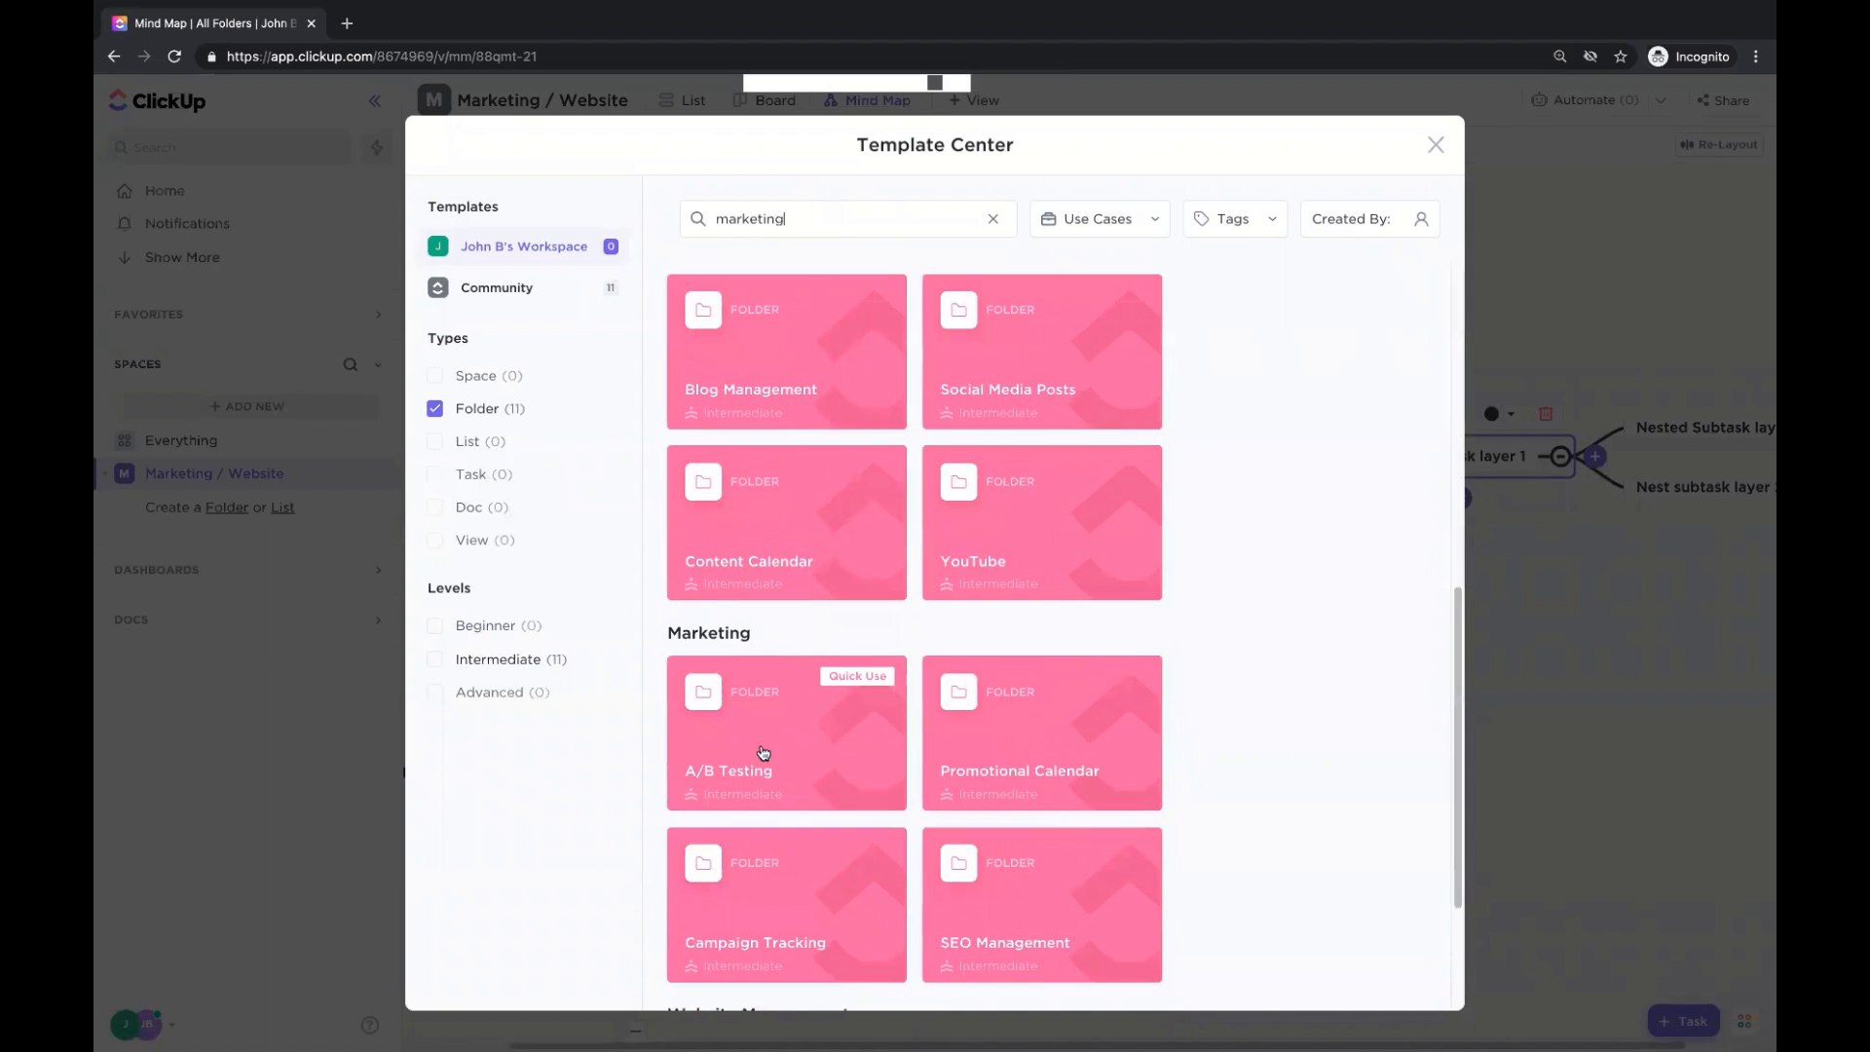
Choose the Building Web Pages folder template for use and name the new folder Building Websites.
scroll(801, 696, "up", 8)
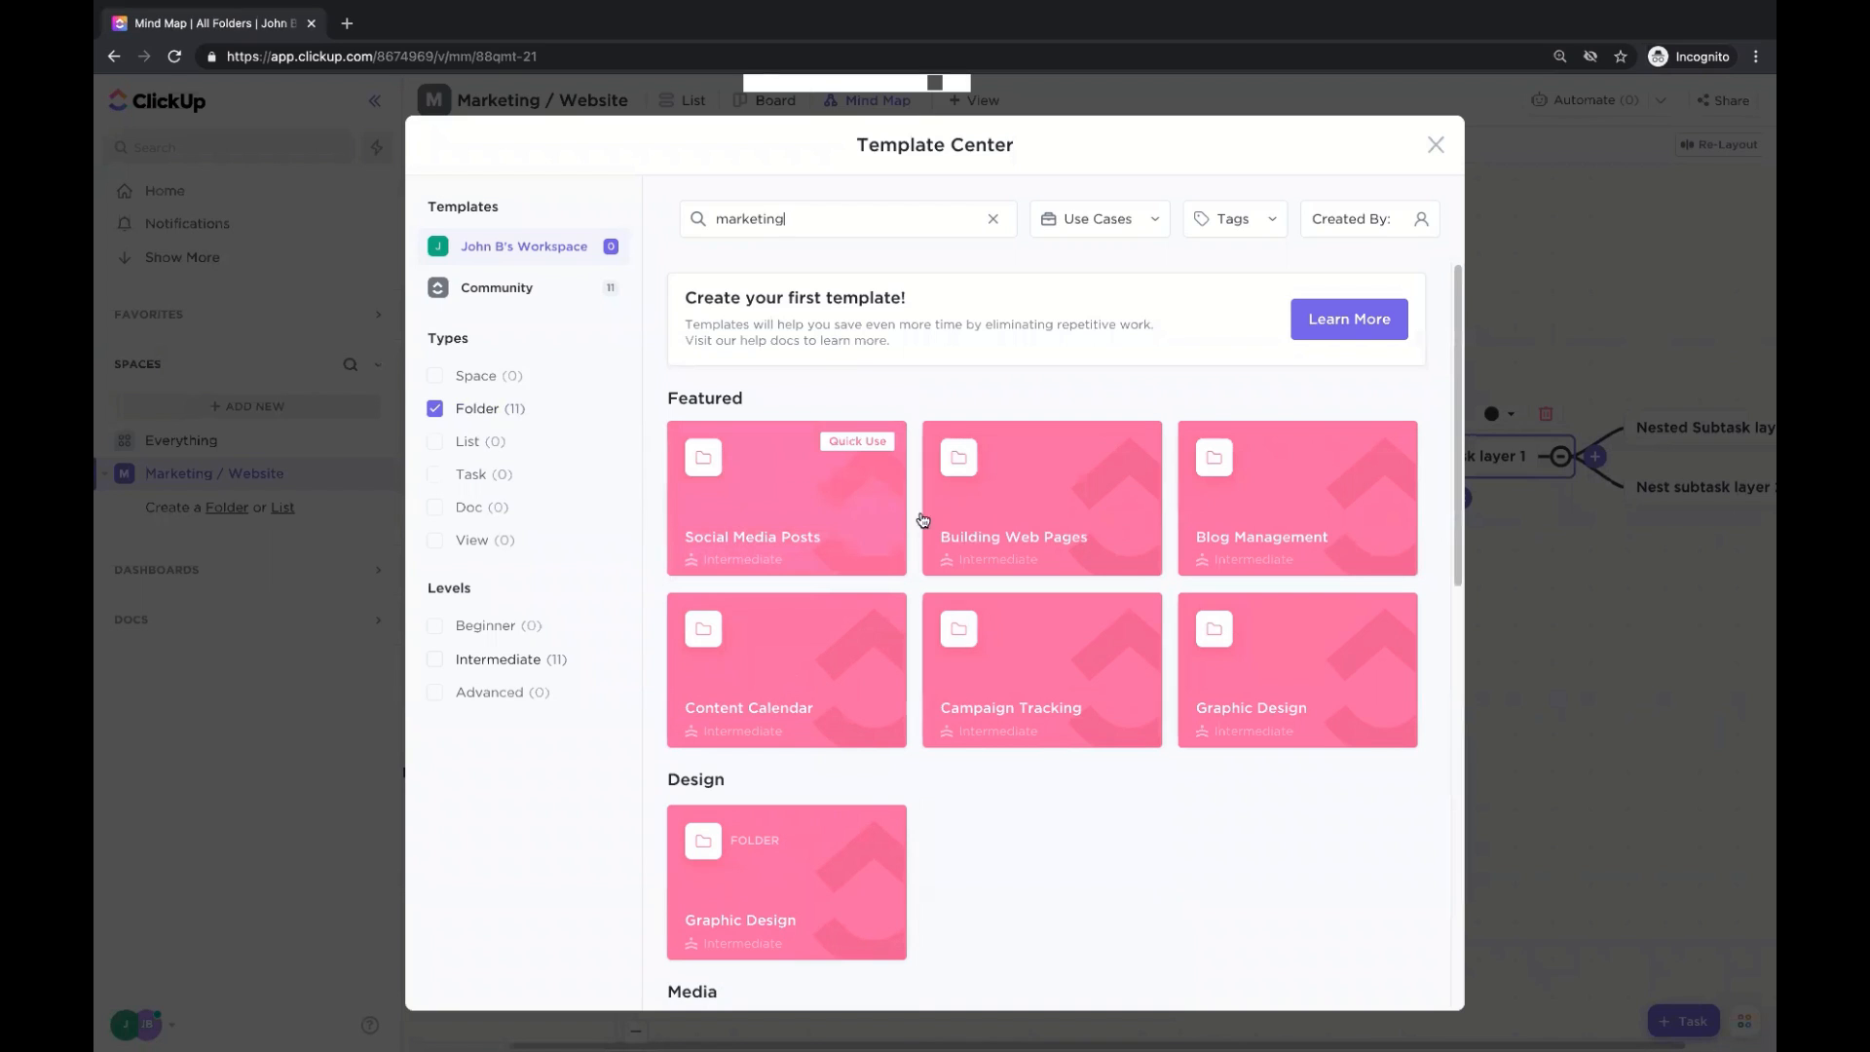
left_click(1053, 504)
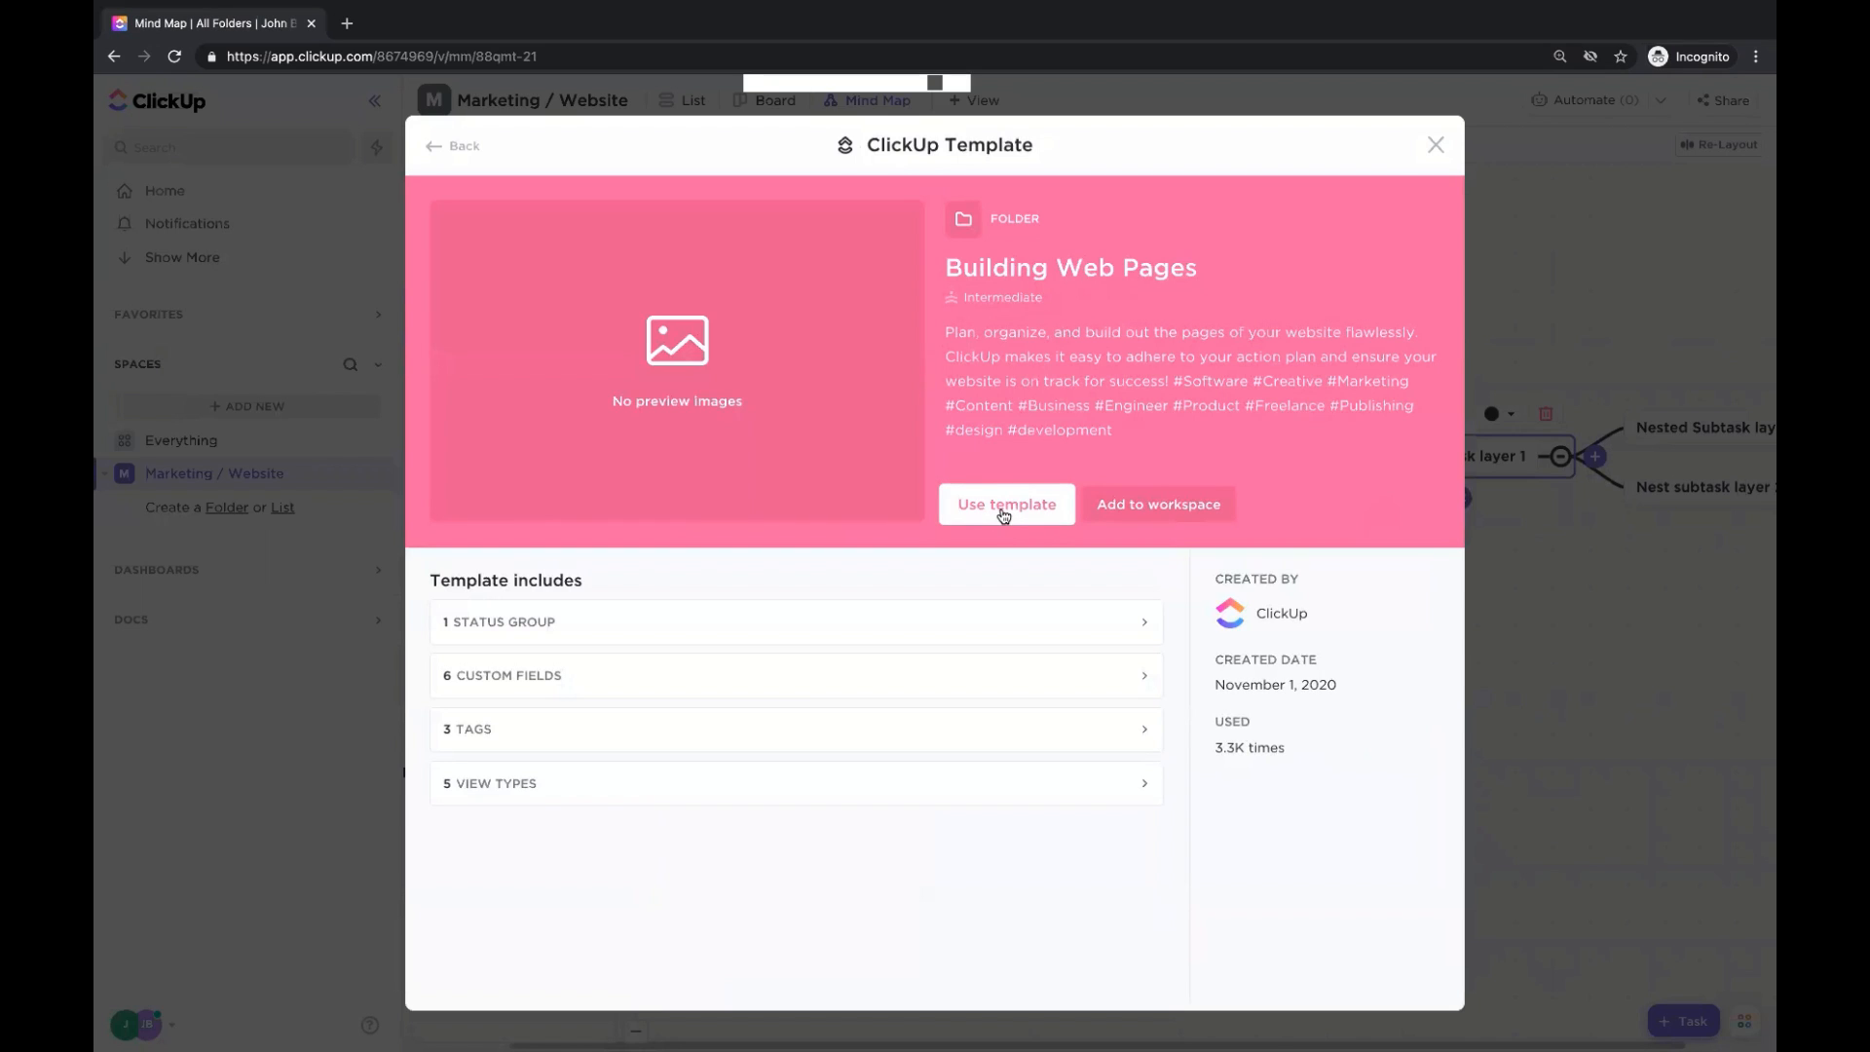
left_click(1005, 514)
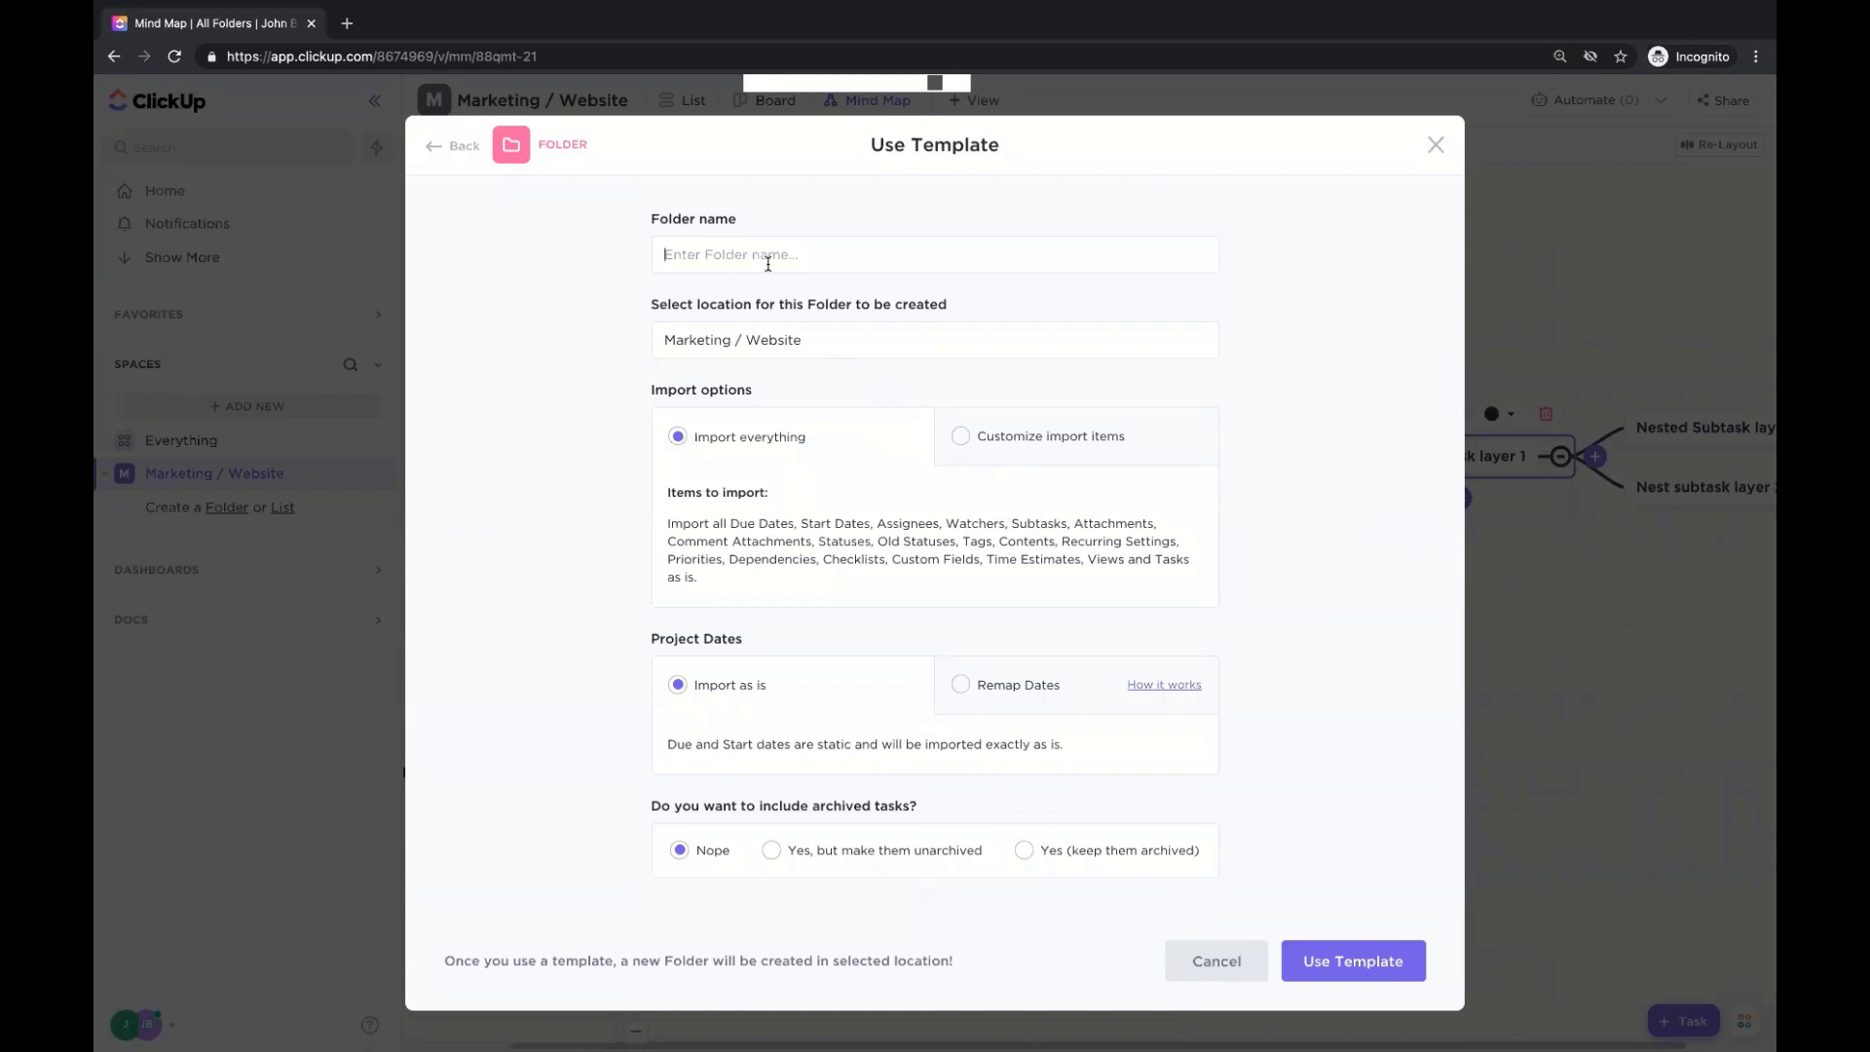
type("Building Websites")
Review the customizable import items, keep Import everything with dates imported as is, and create the folder from the template.
left_click(1038, 449)
left_click(871, 440)
left_click(1090, 446)
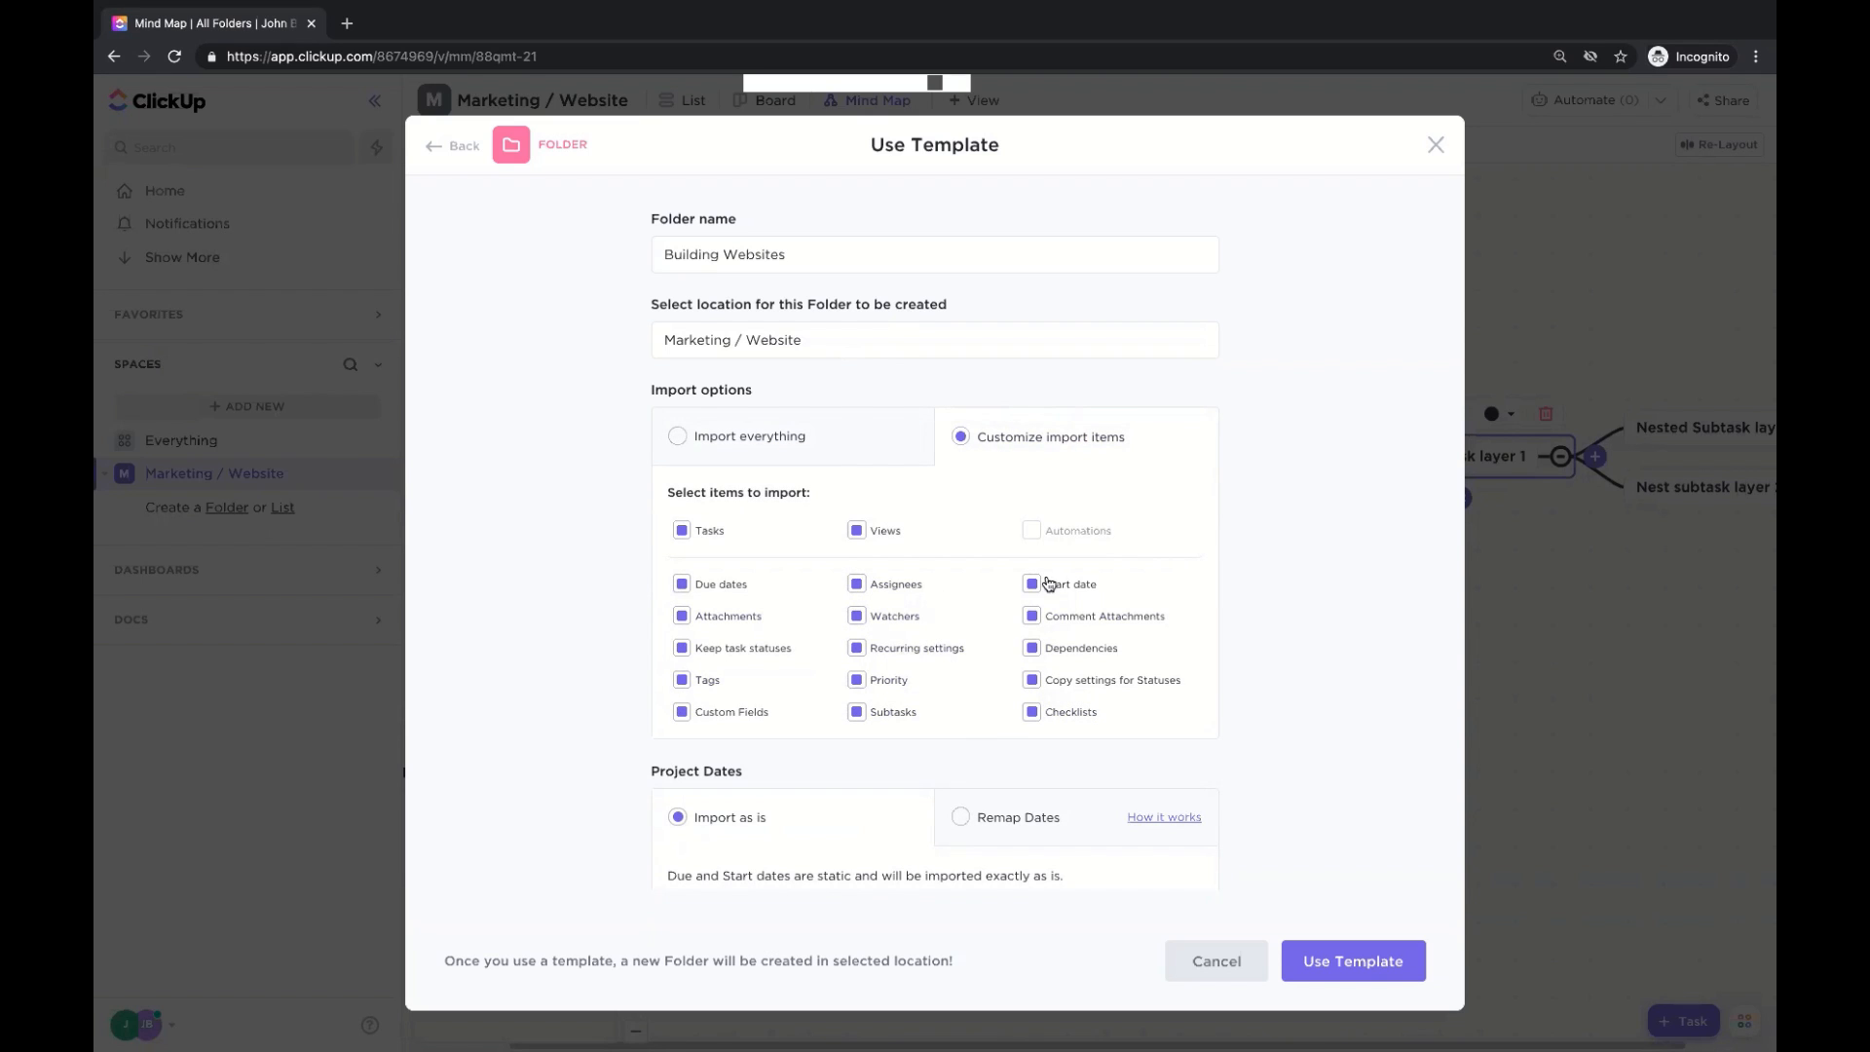
left_click(830, 436)
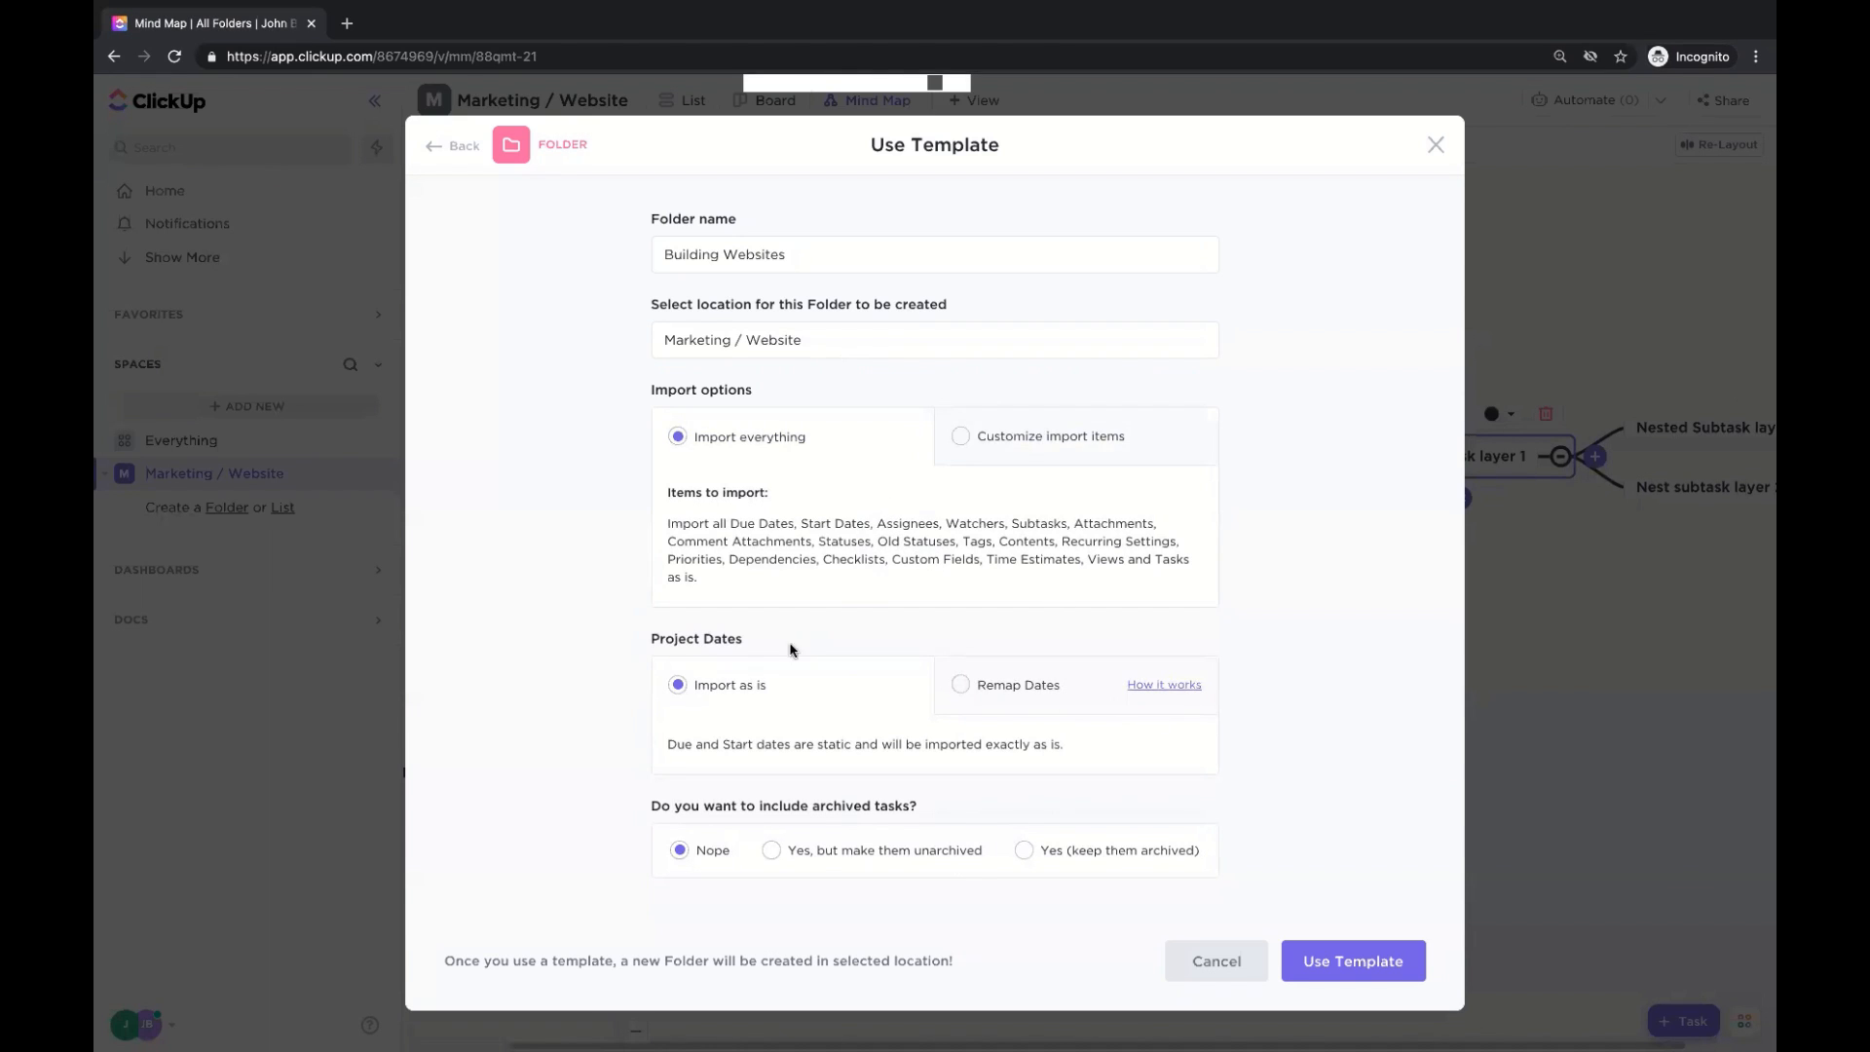
left_click_drag(727, 640, 781, 650)
left_click(994, 834)
left_click(1373, 969)
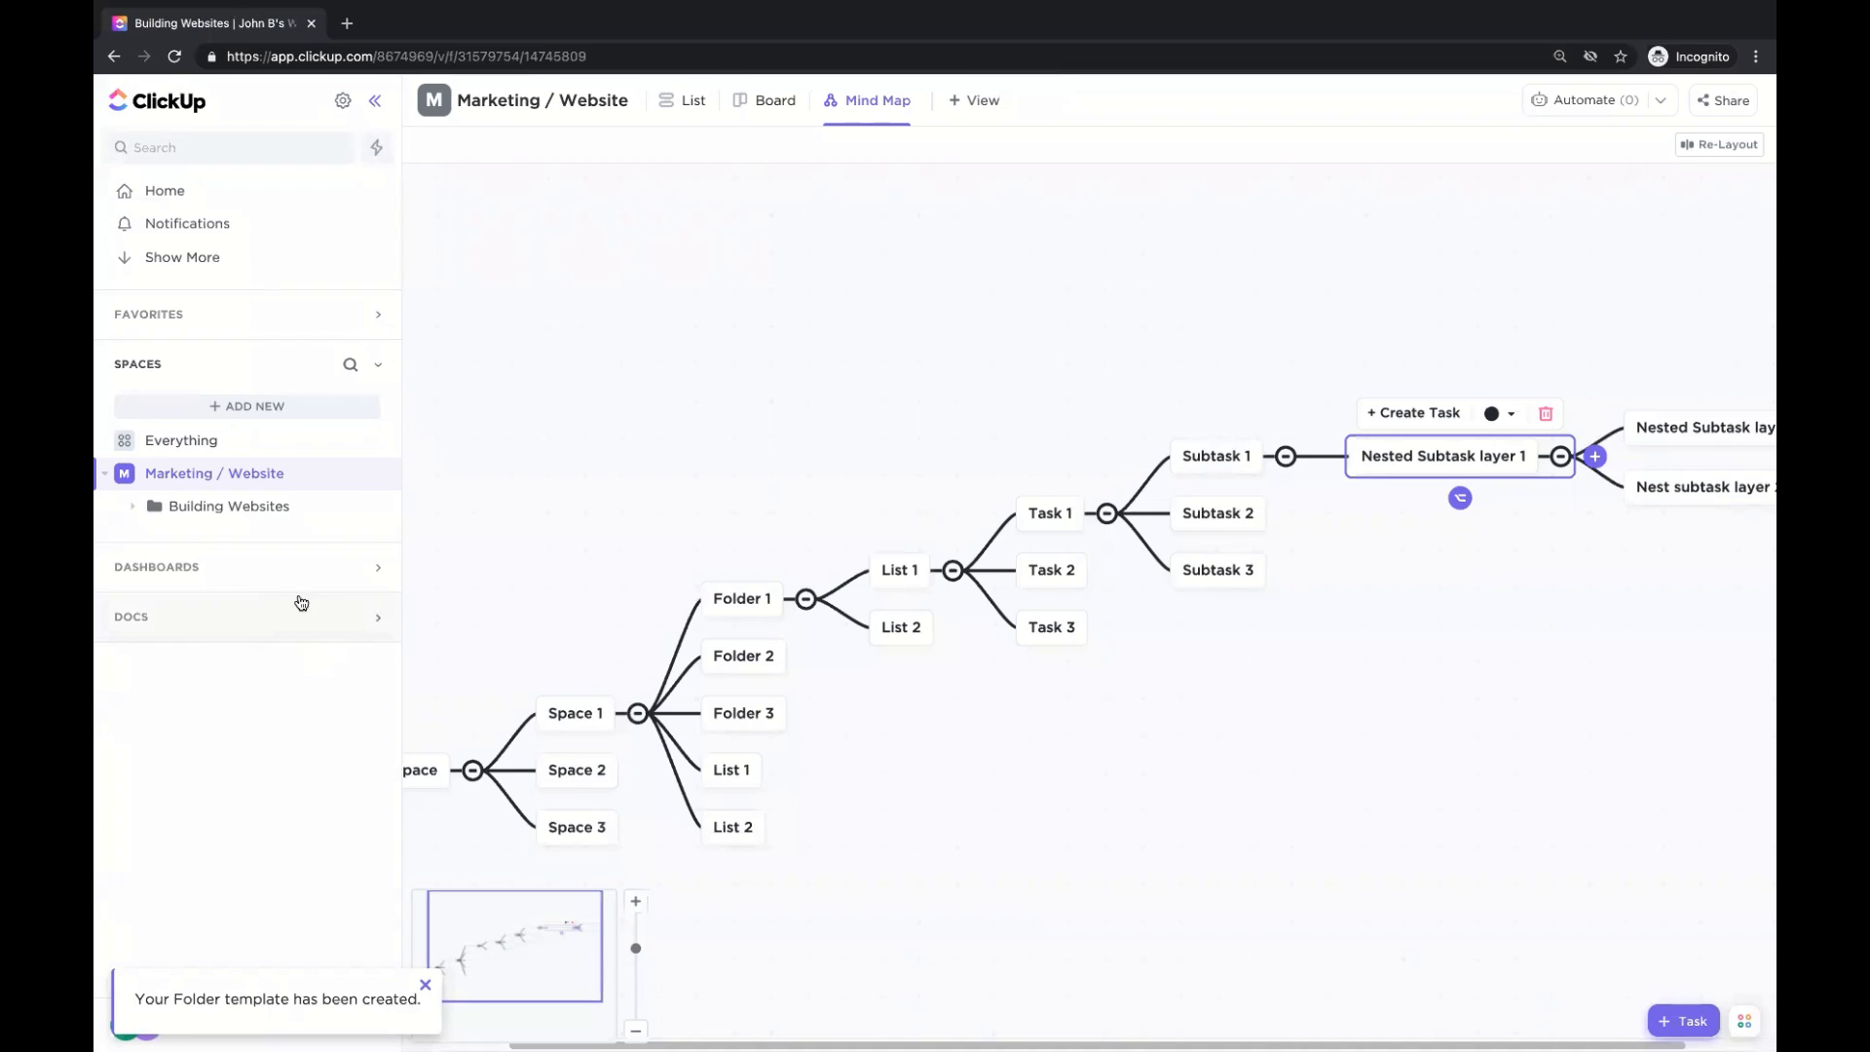
Look through the Building Websites folder and its Product Pages, Supporting Pages and Other Pages lists.
left_click(229, 505)
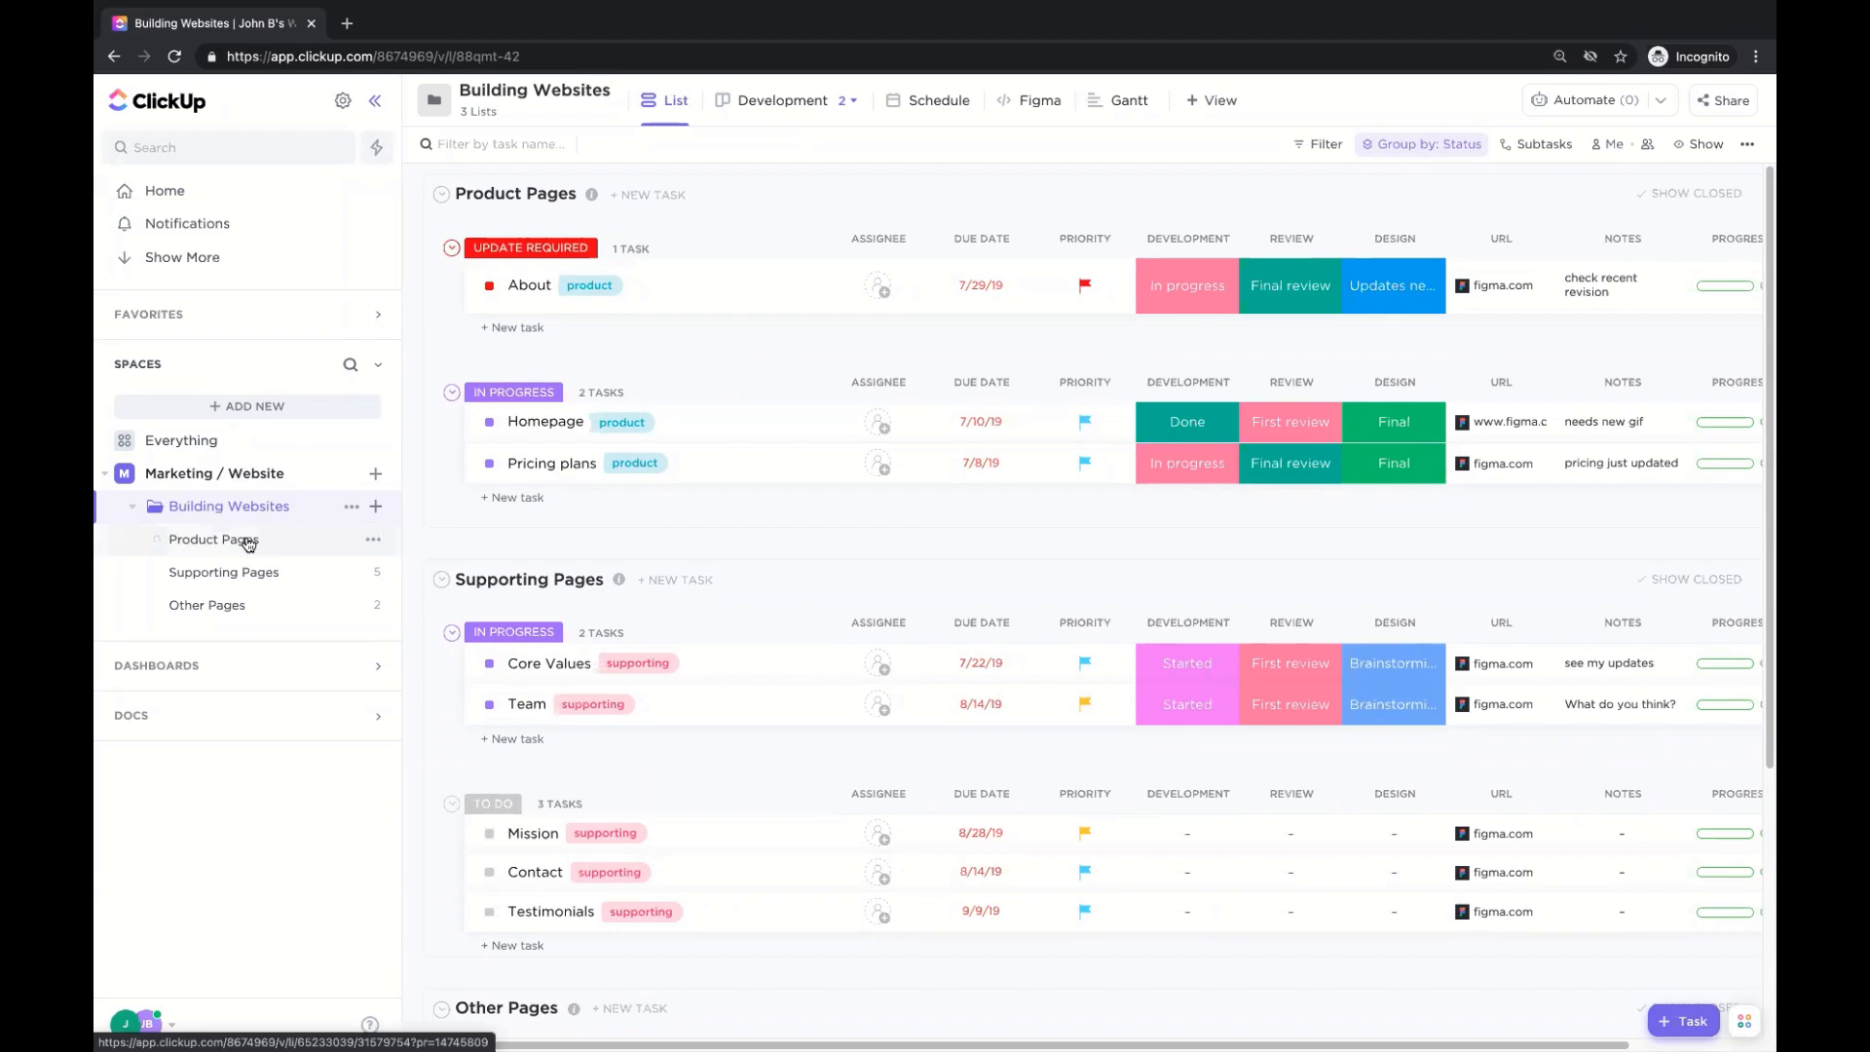
left_click(249, 541)
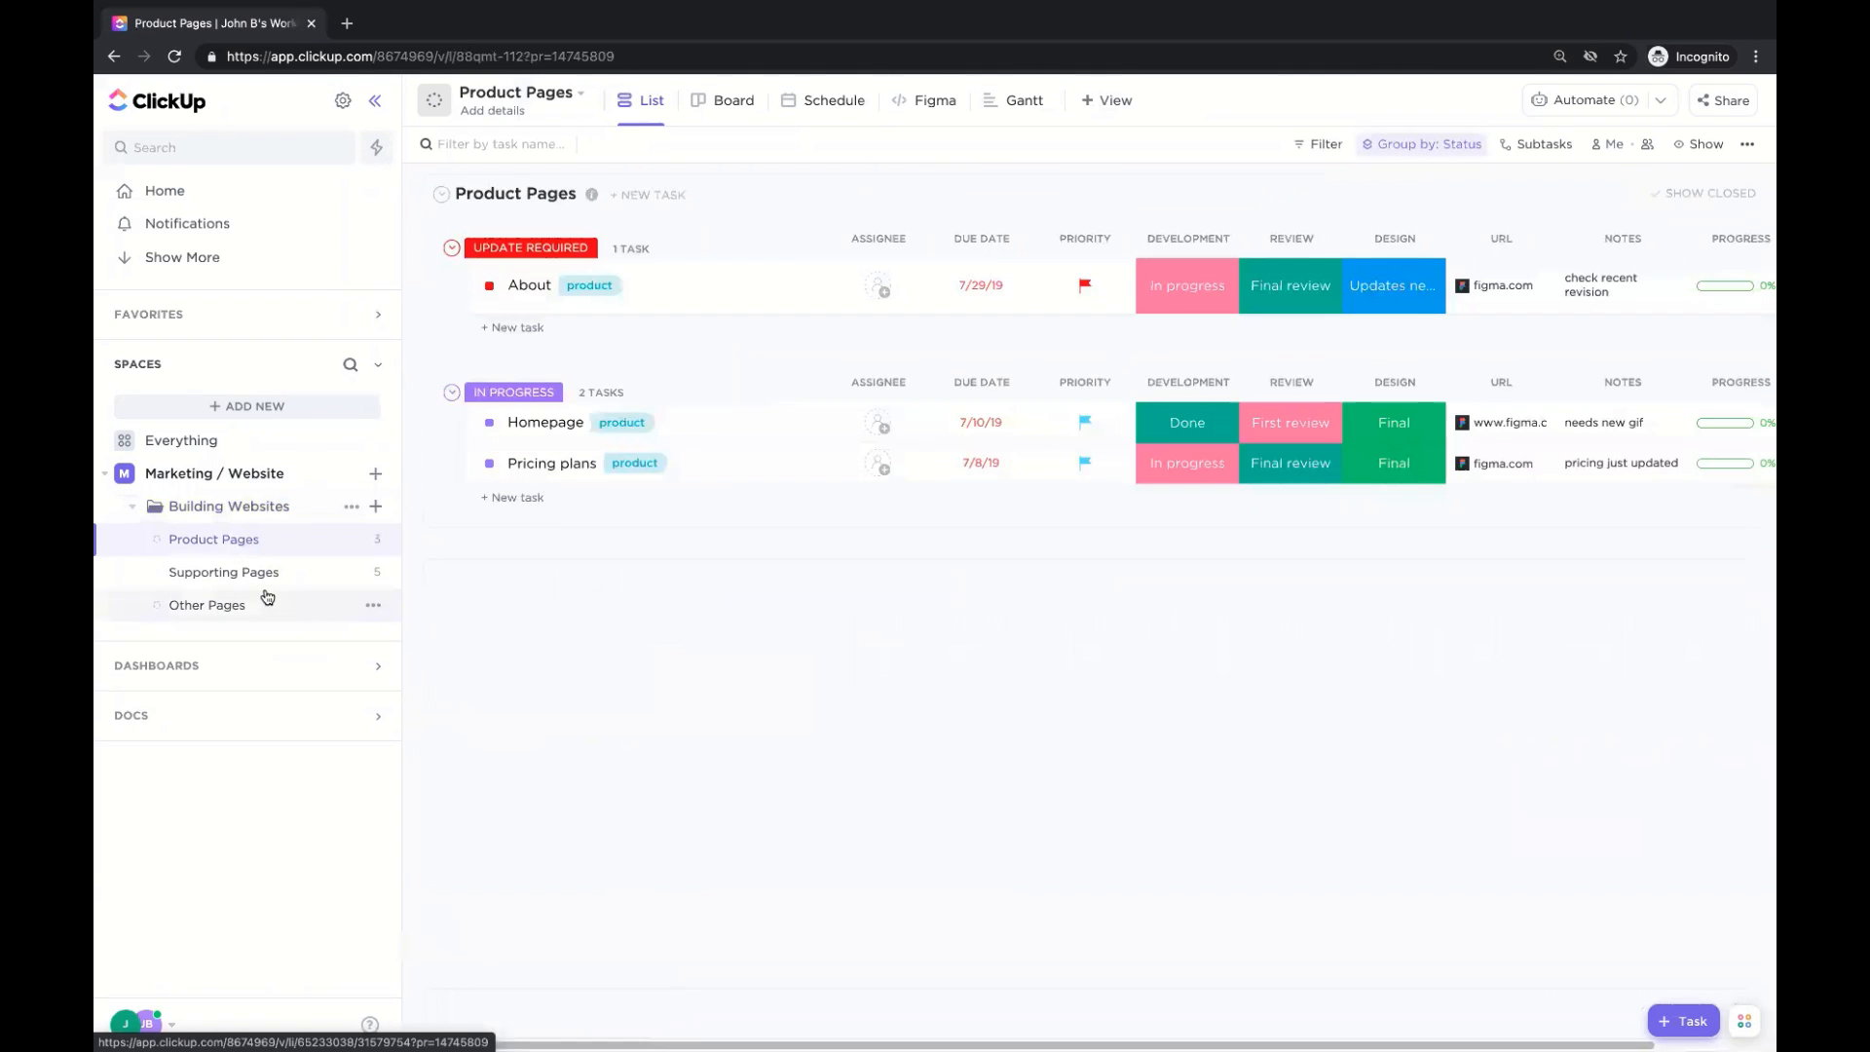
left_click(263, 578)
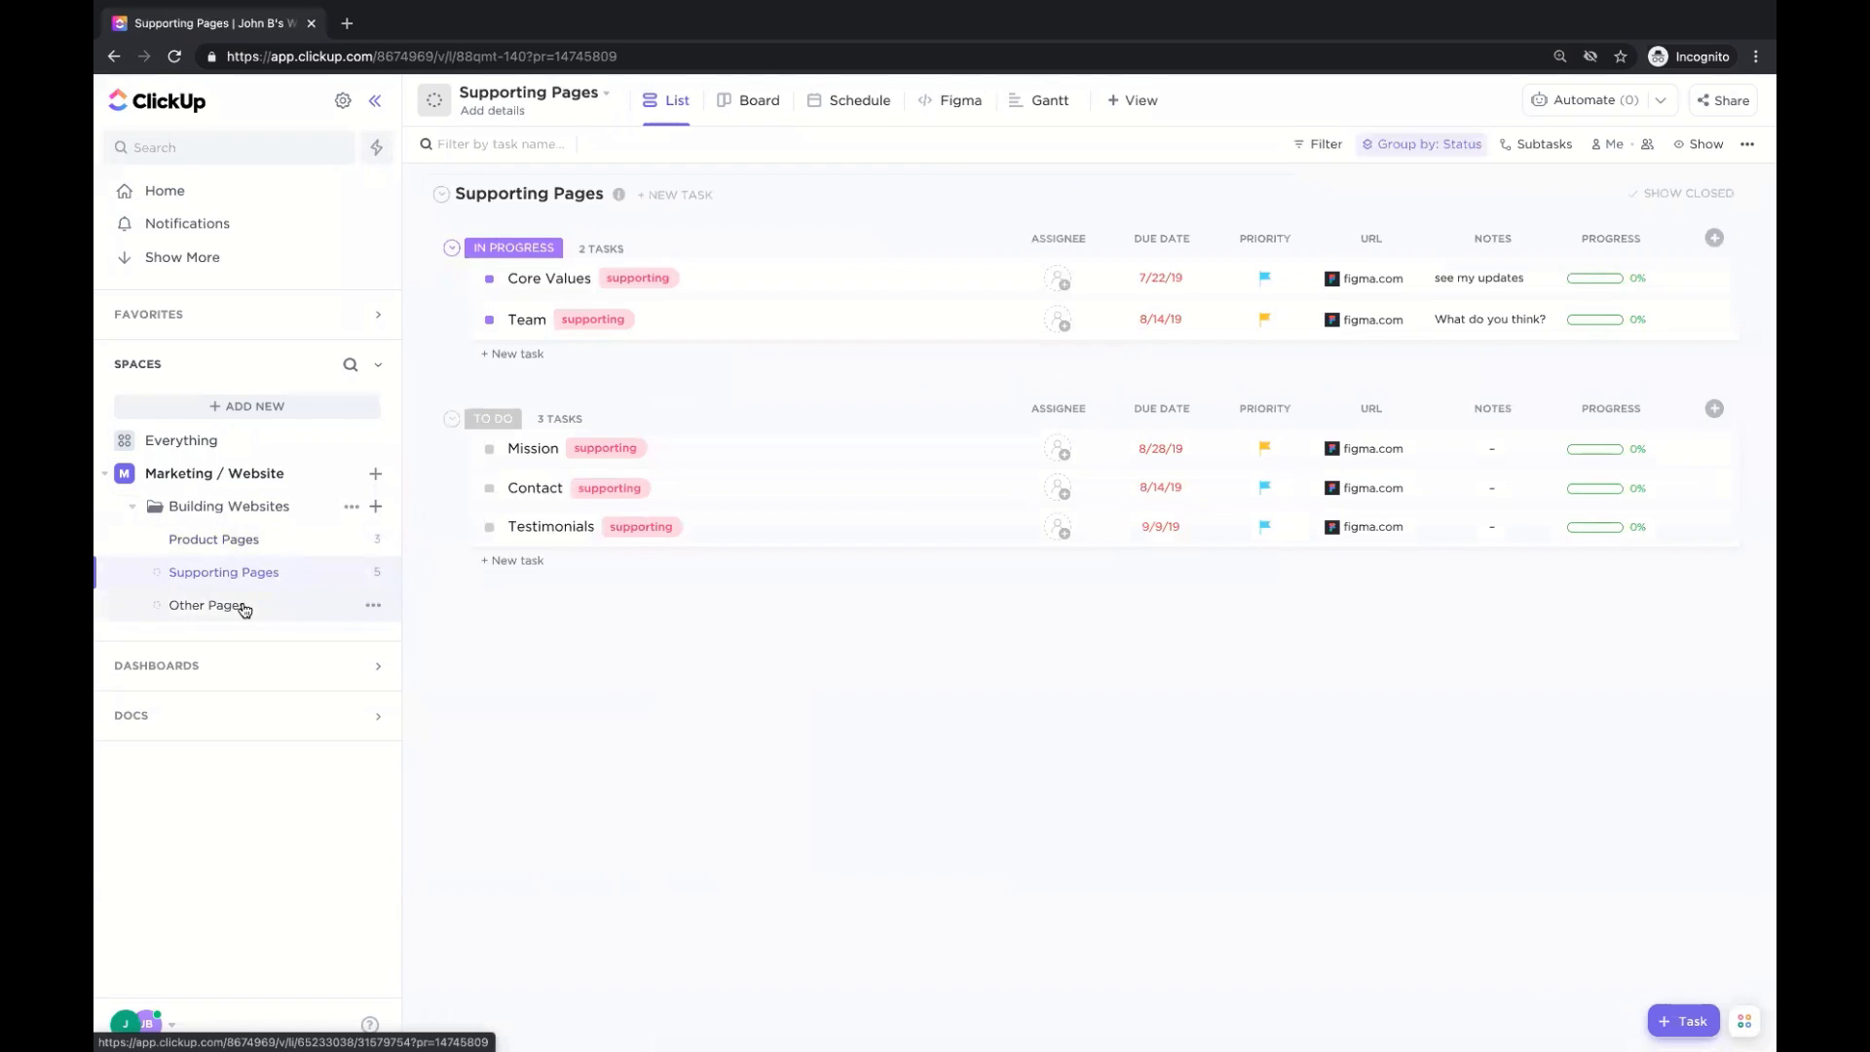
left_click(244, 608)
left_click(246, 573)
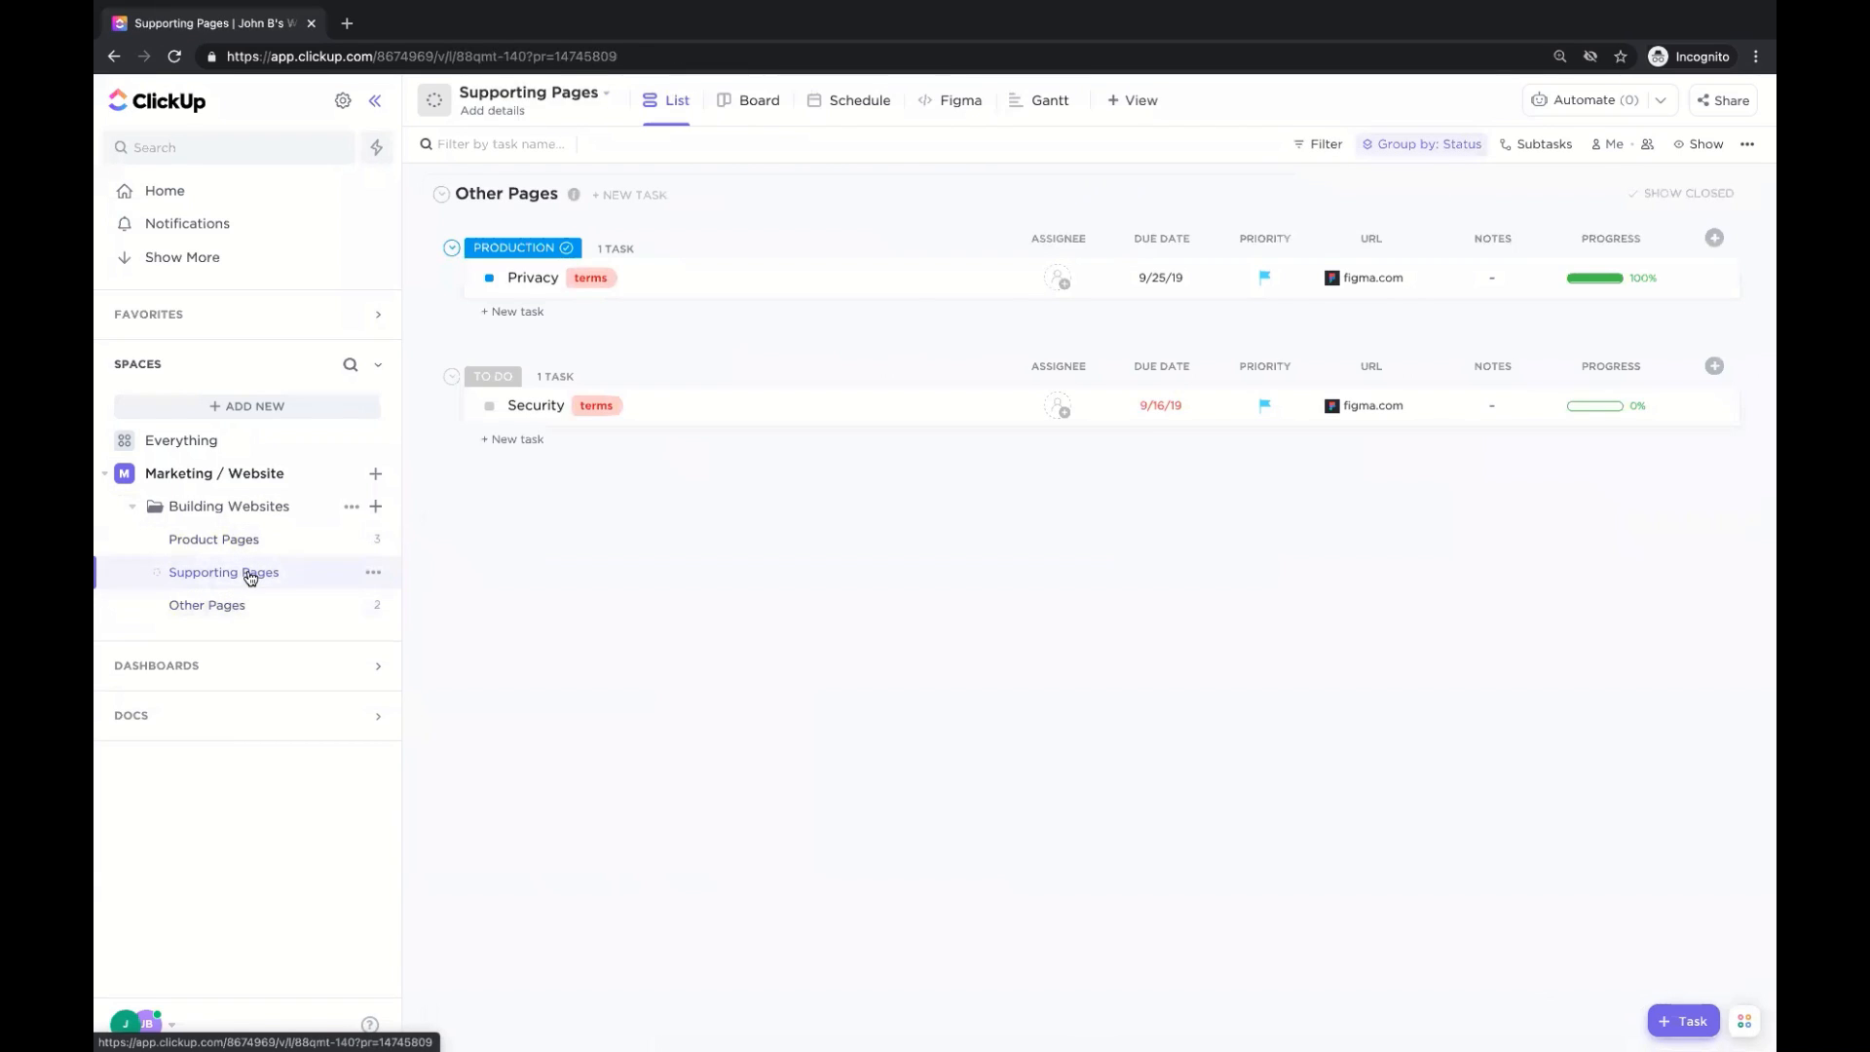
left_click(228, 552)
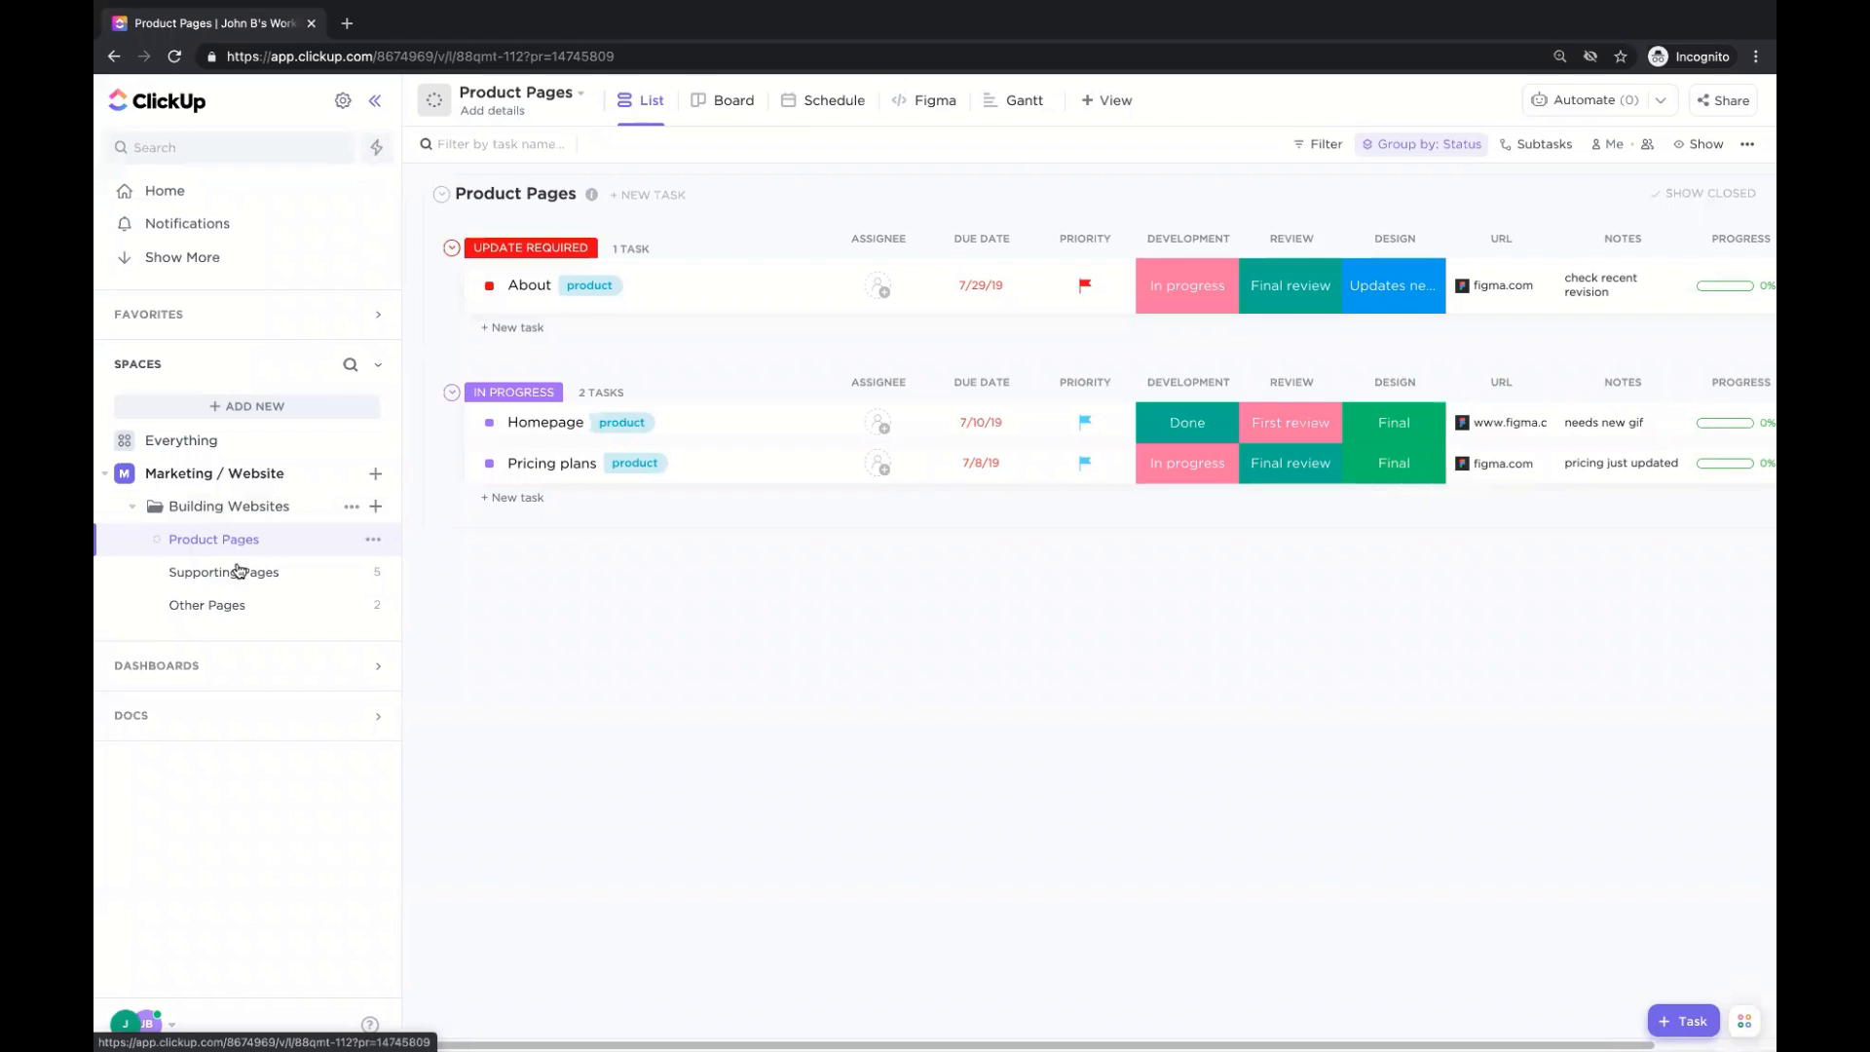
left_click(242, 581)
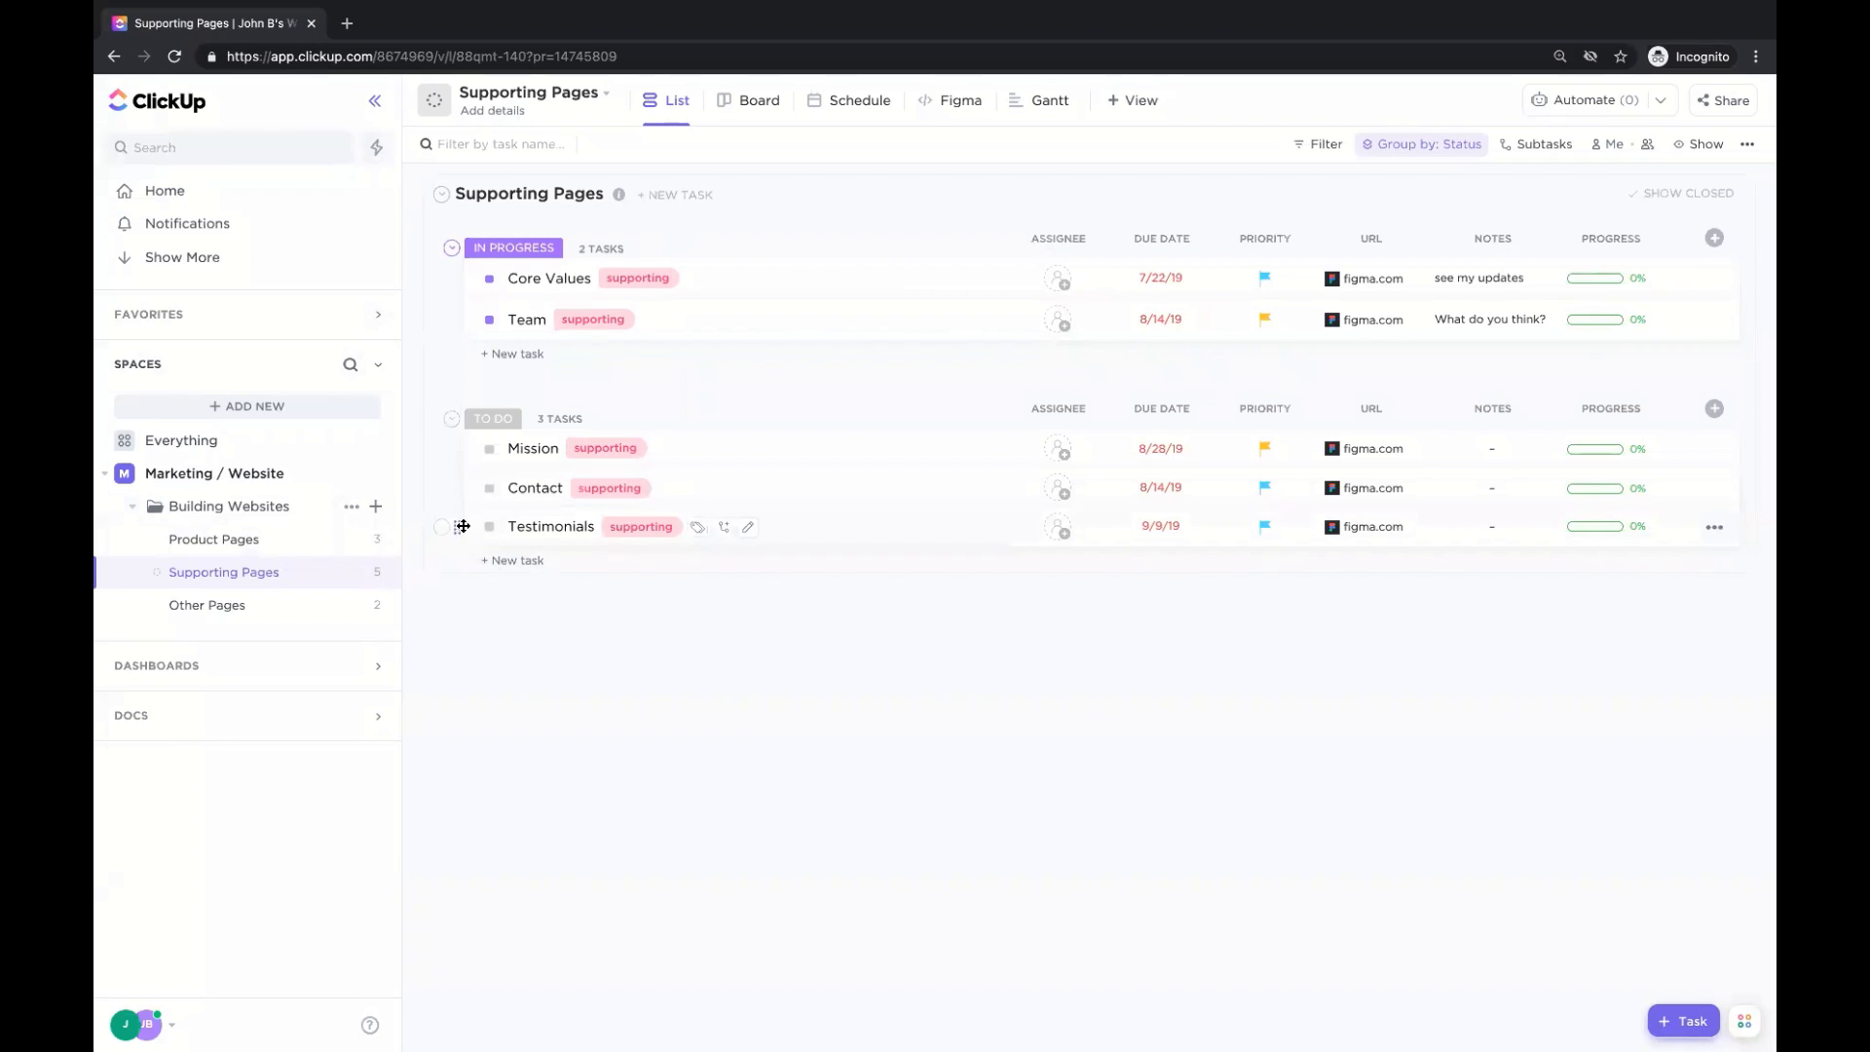
Open the Testimonials task in the Supporting Pages list and change its status to In Progress, ending on Update Required.
left_click(547, 531)
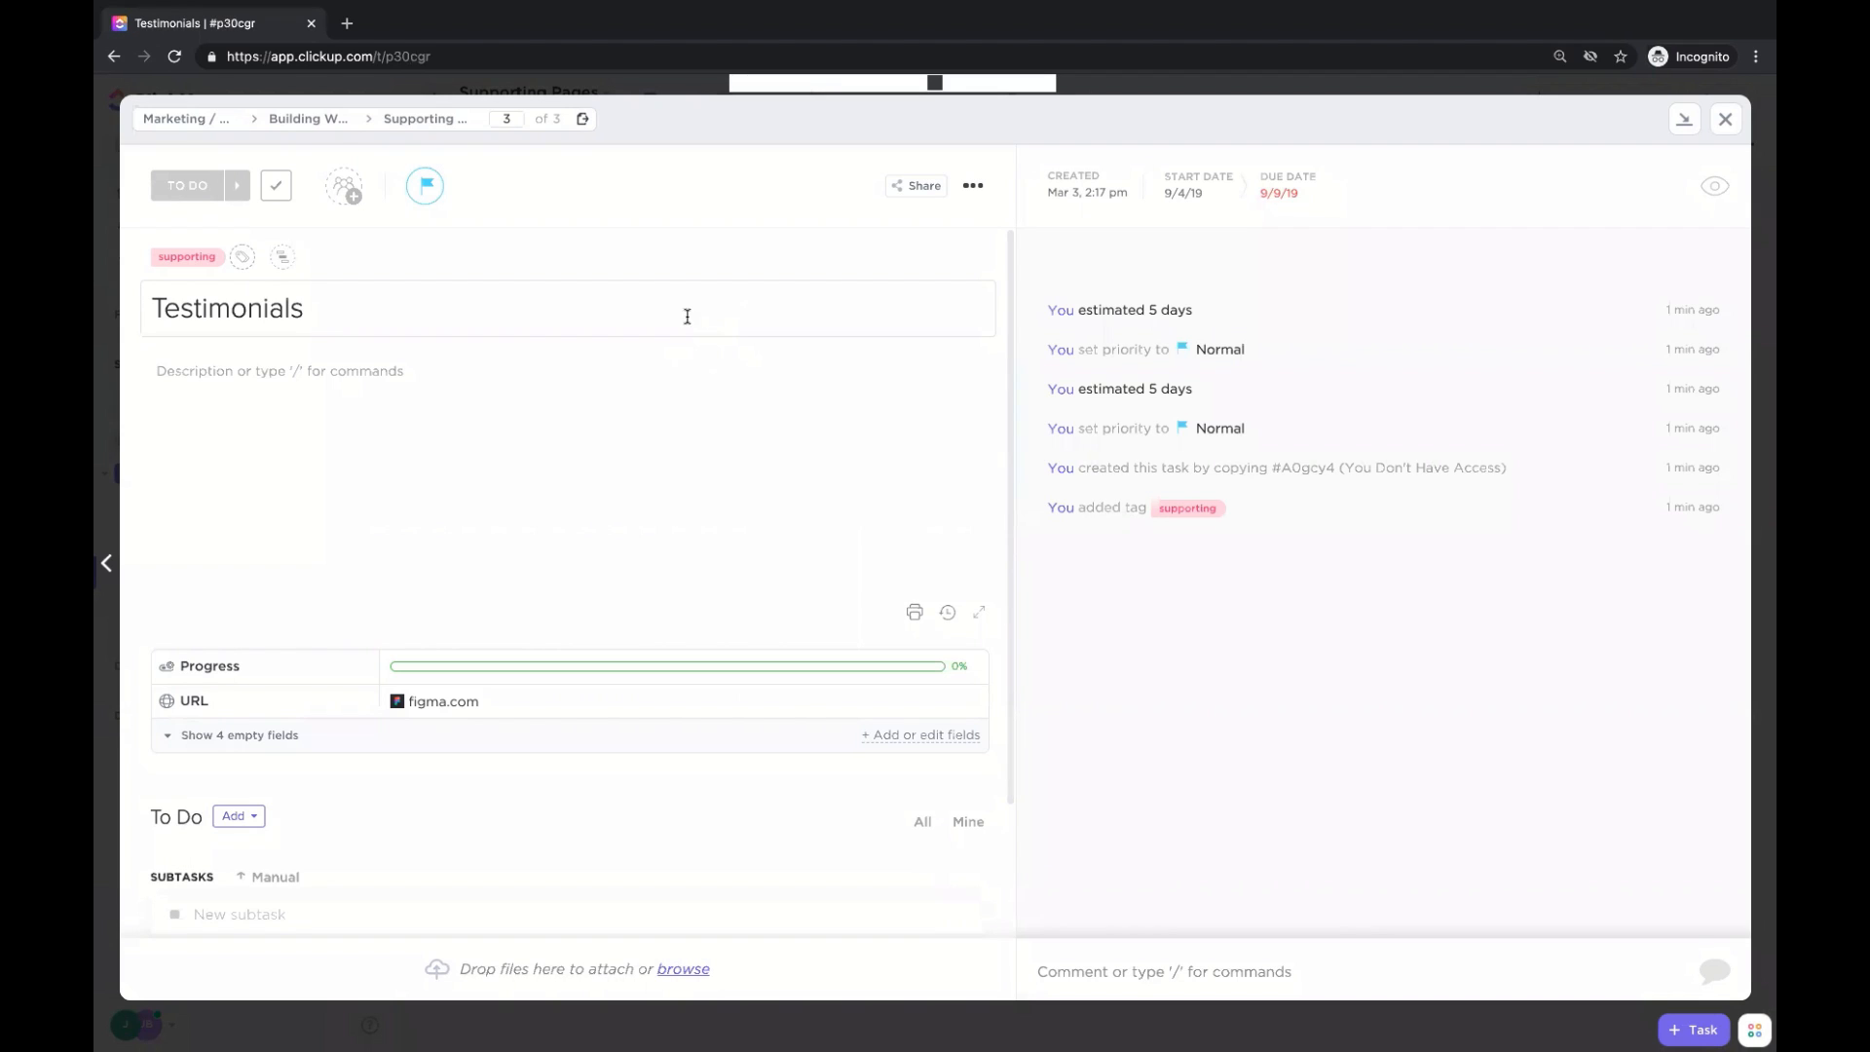
left_click(195, 191)
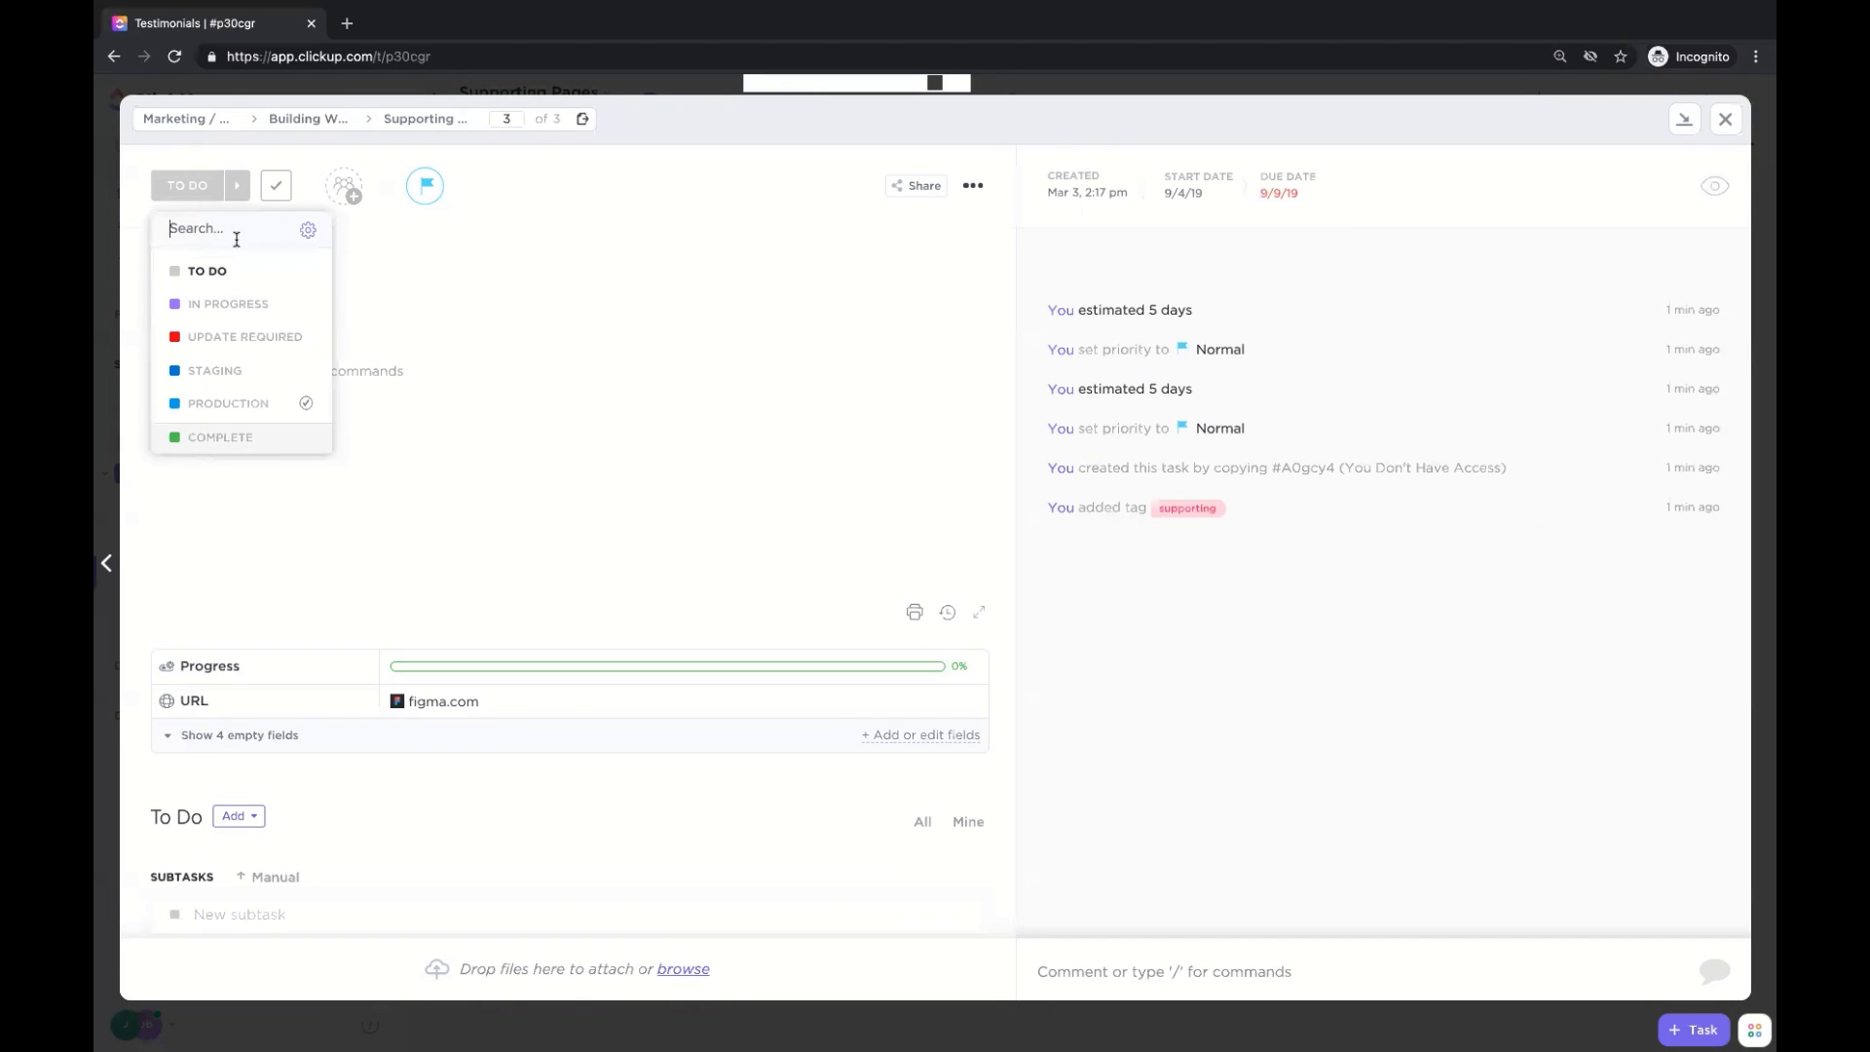
left_click(256, 306)
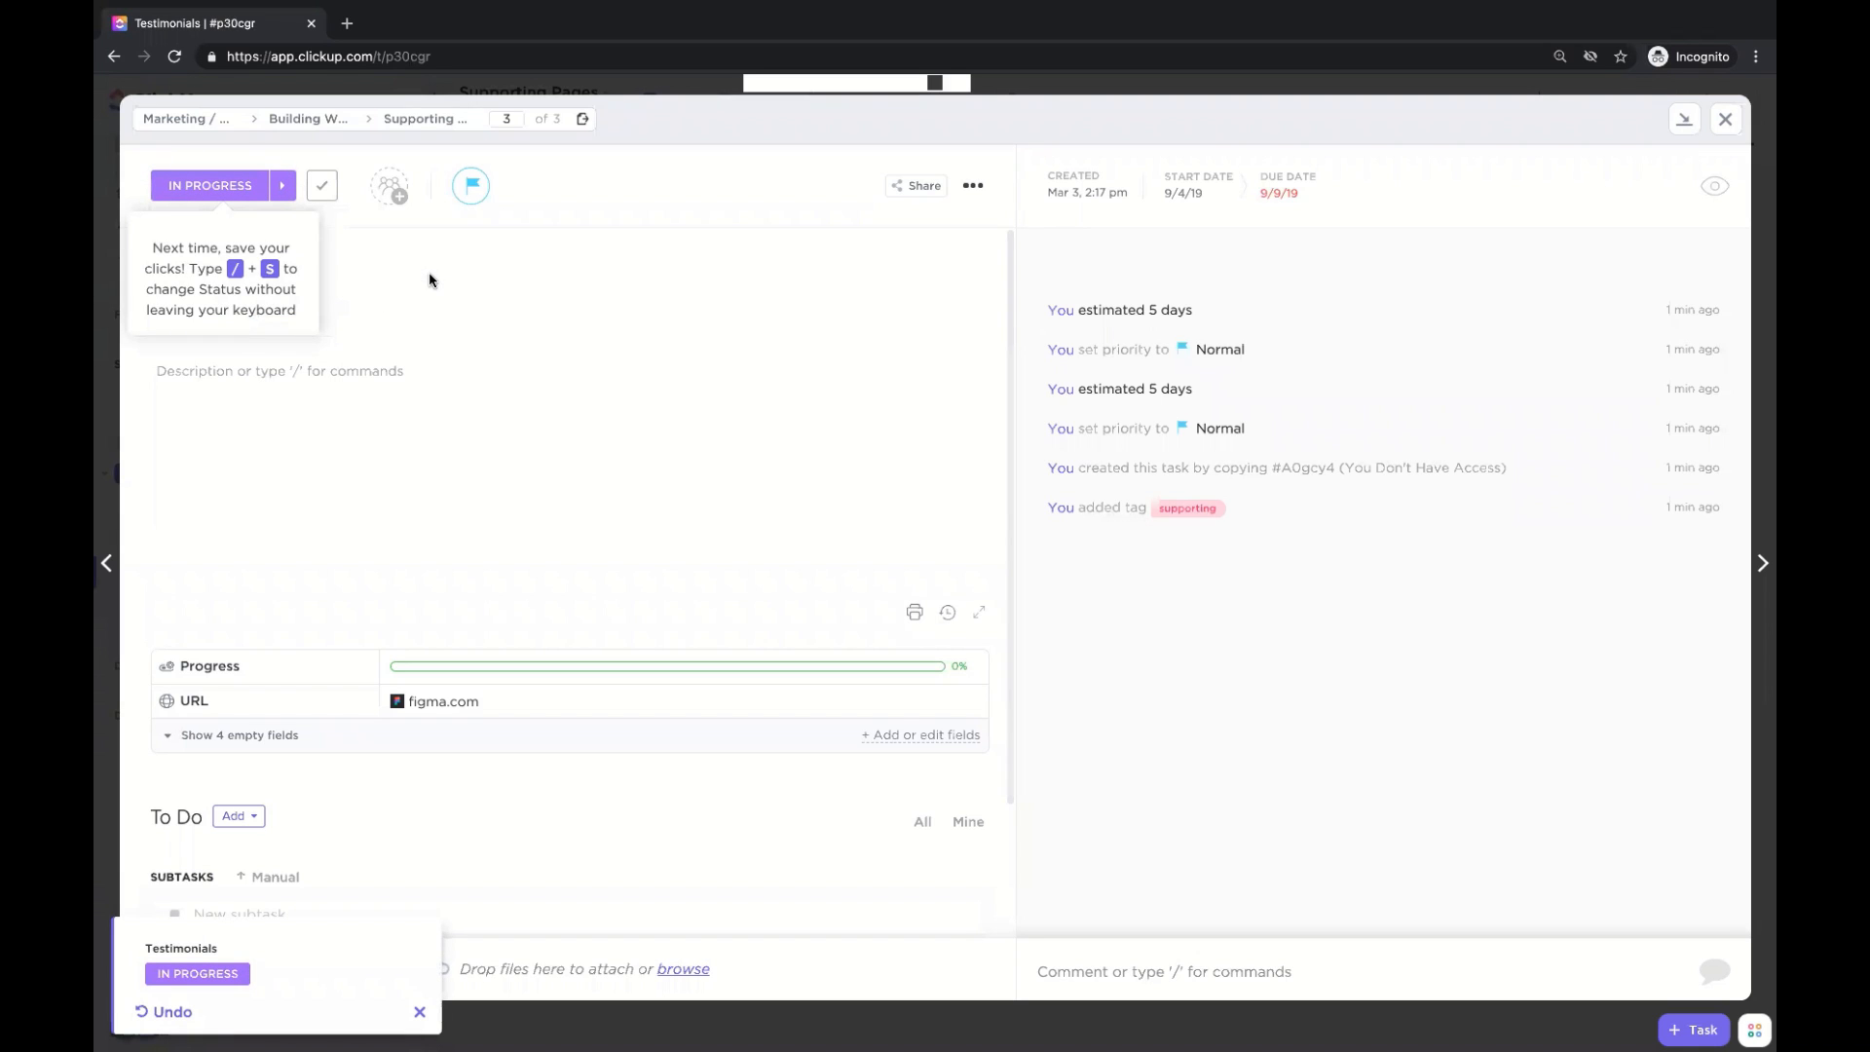
left_click(211, 185)
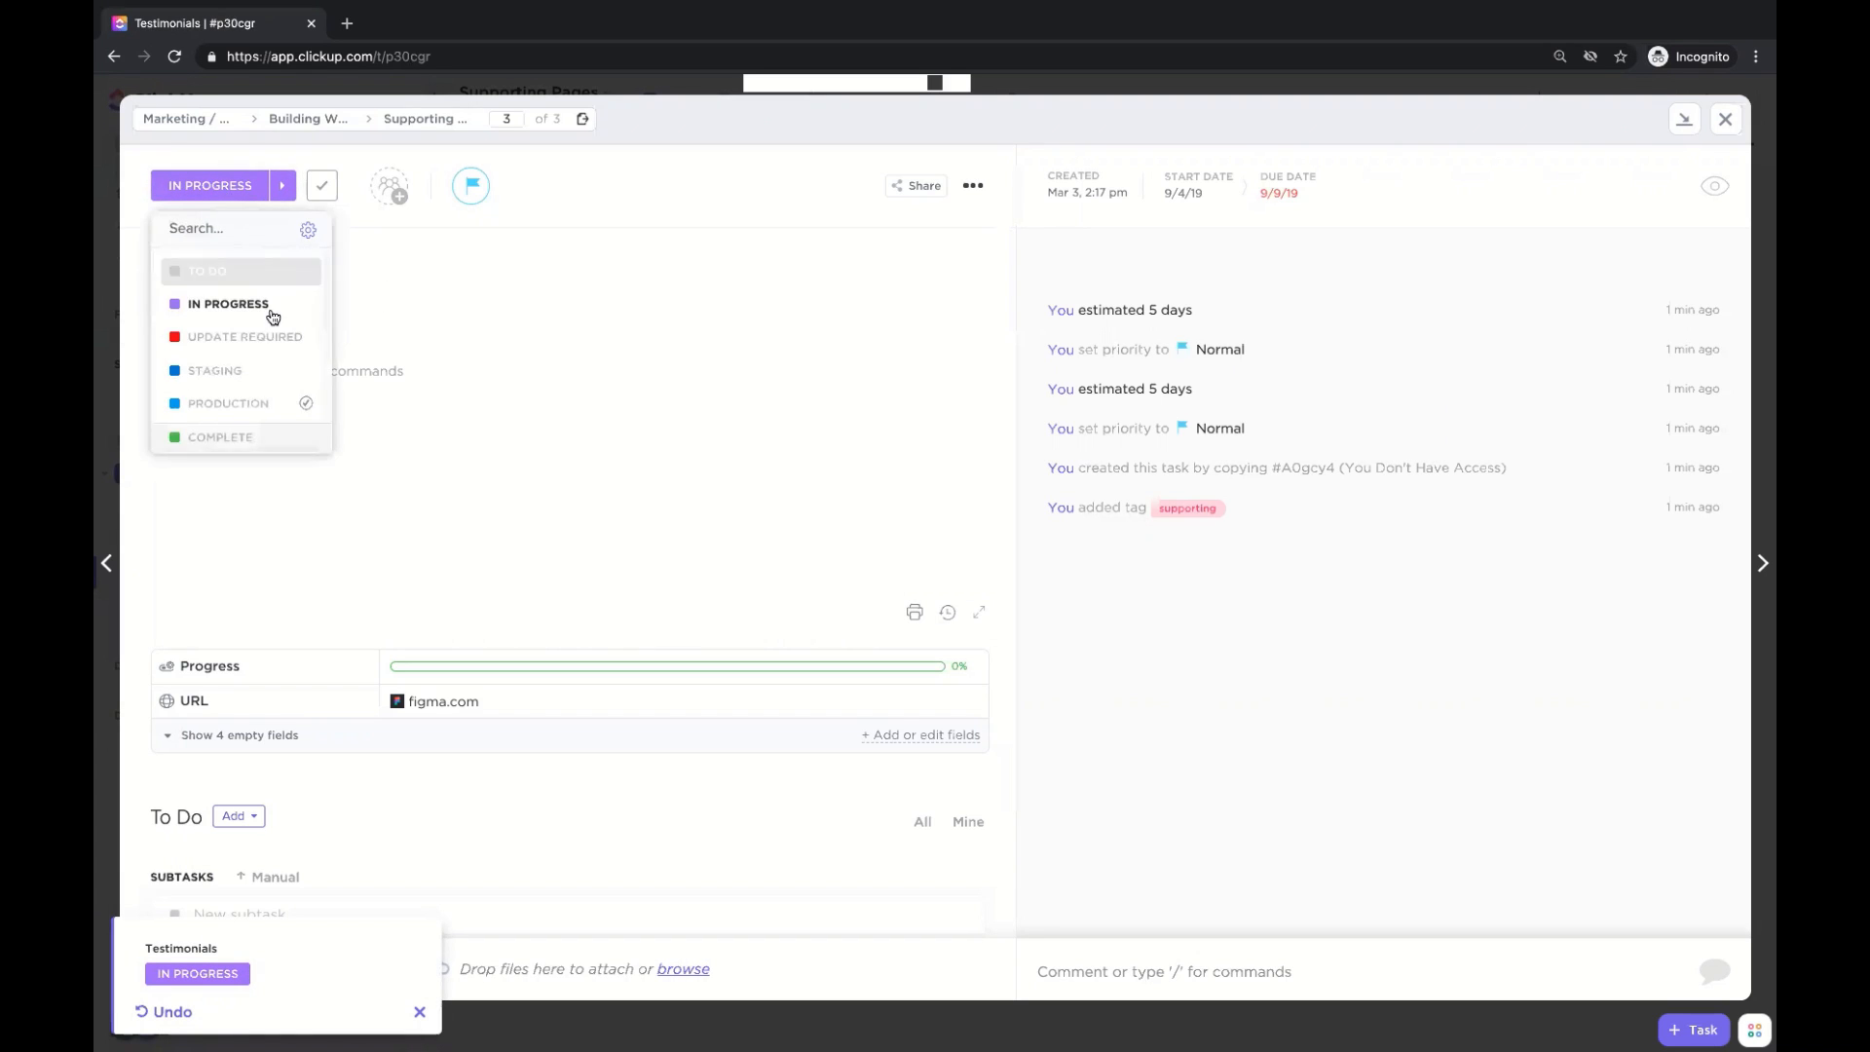
left_click(273, 338)
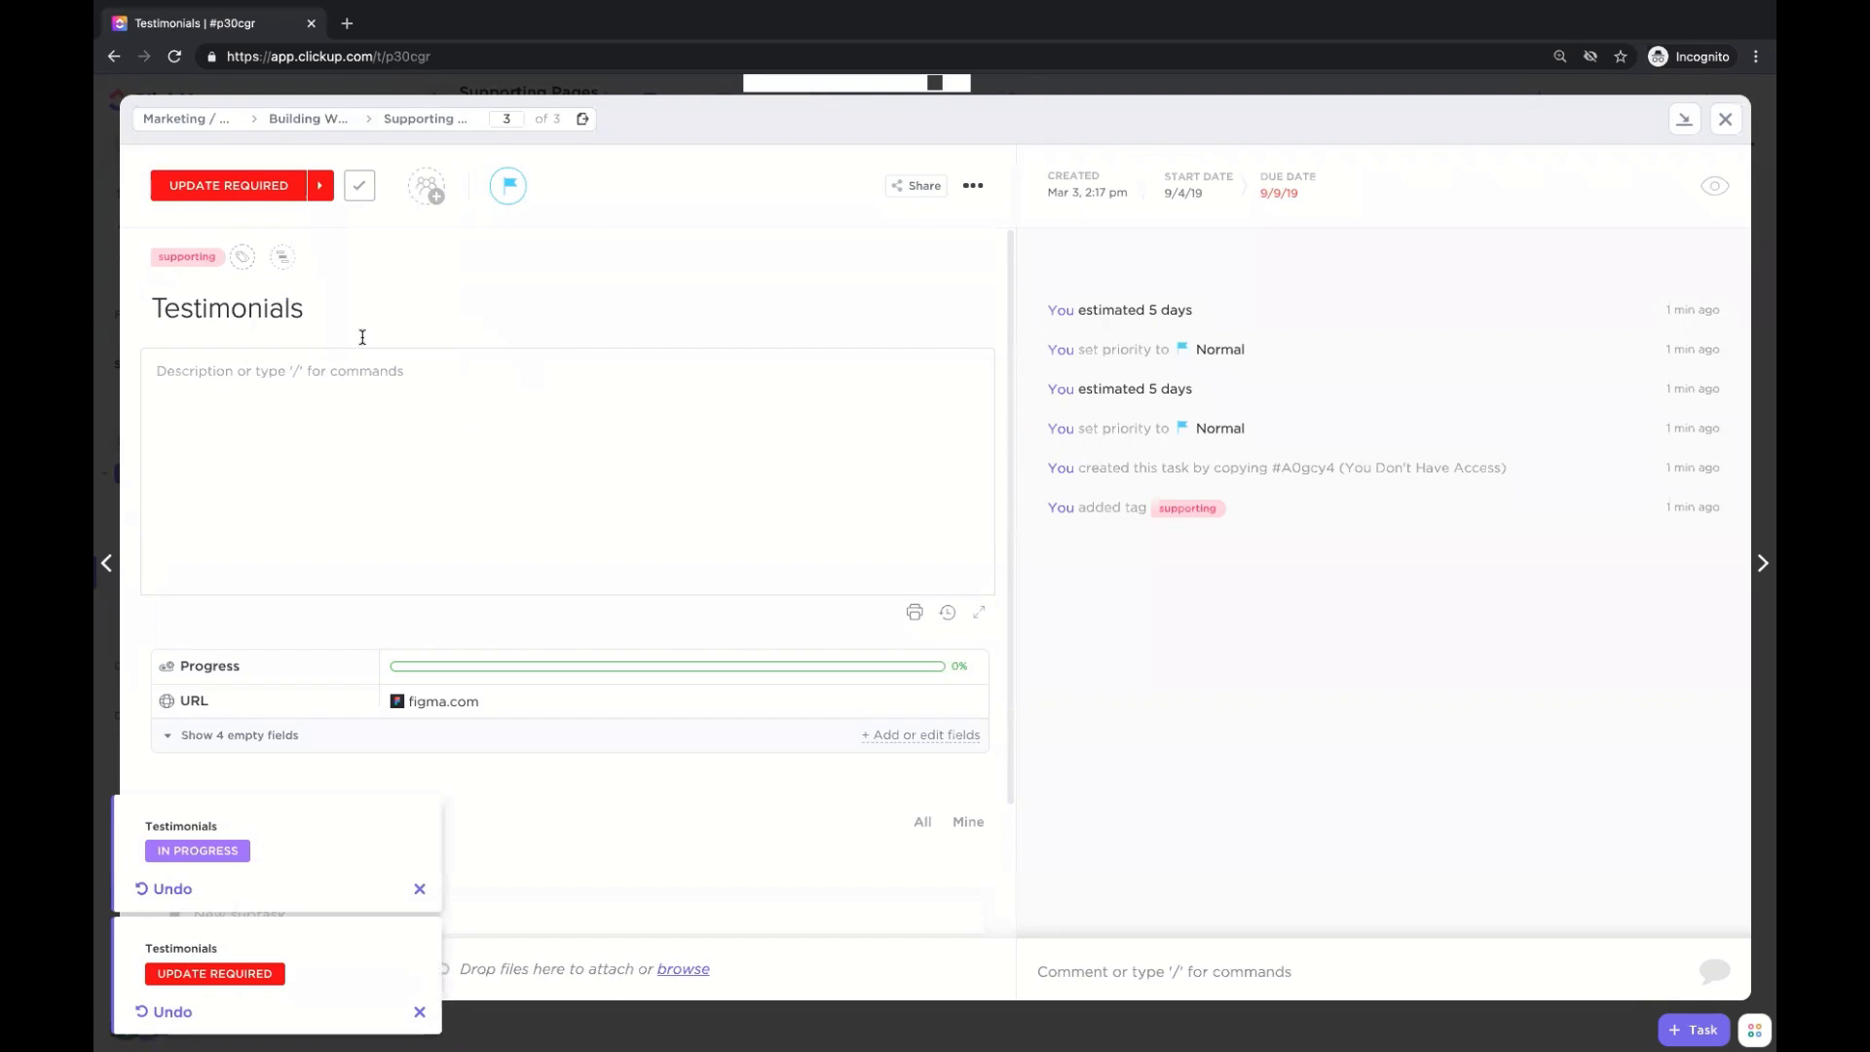
left_click(249, 191)
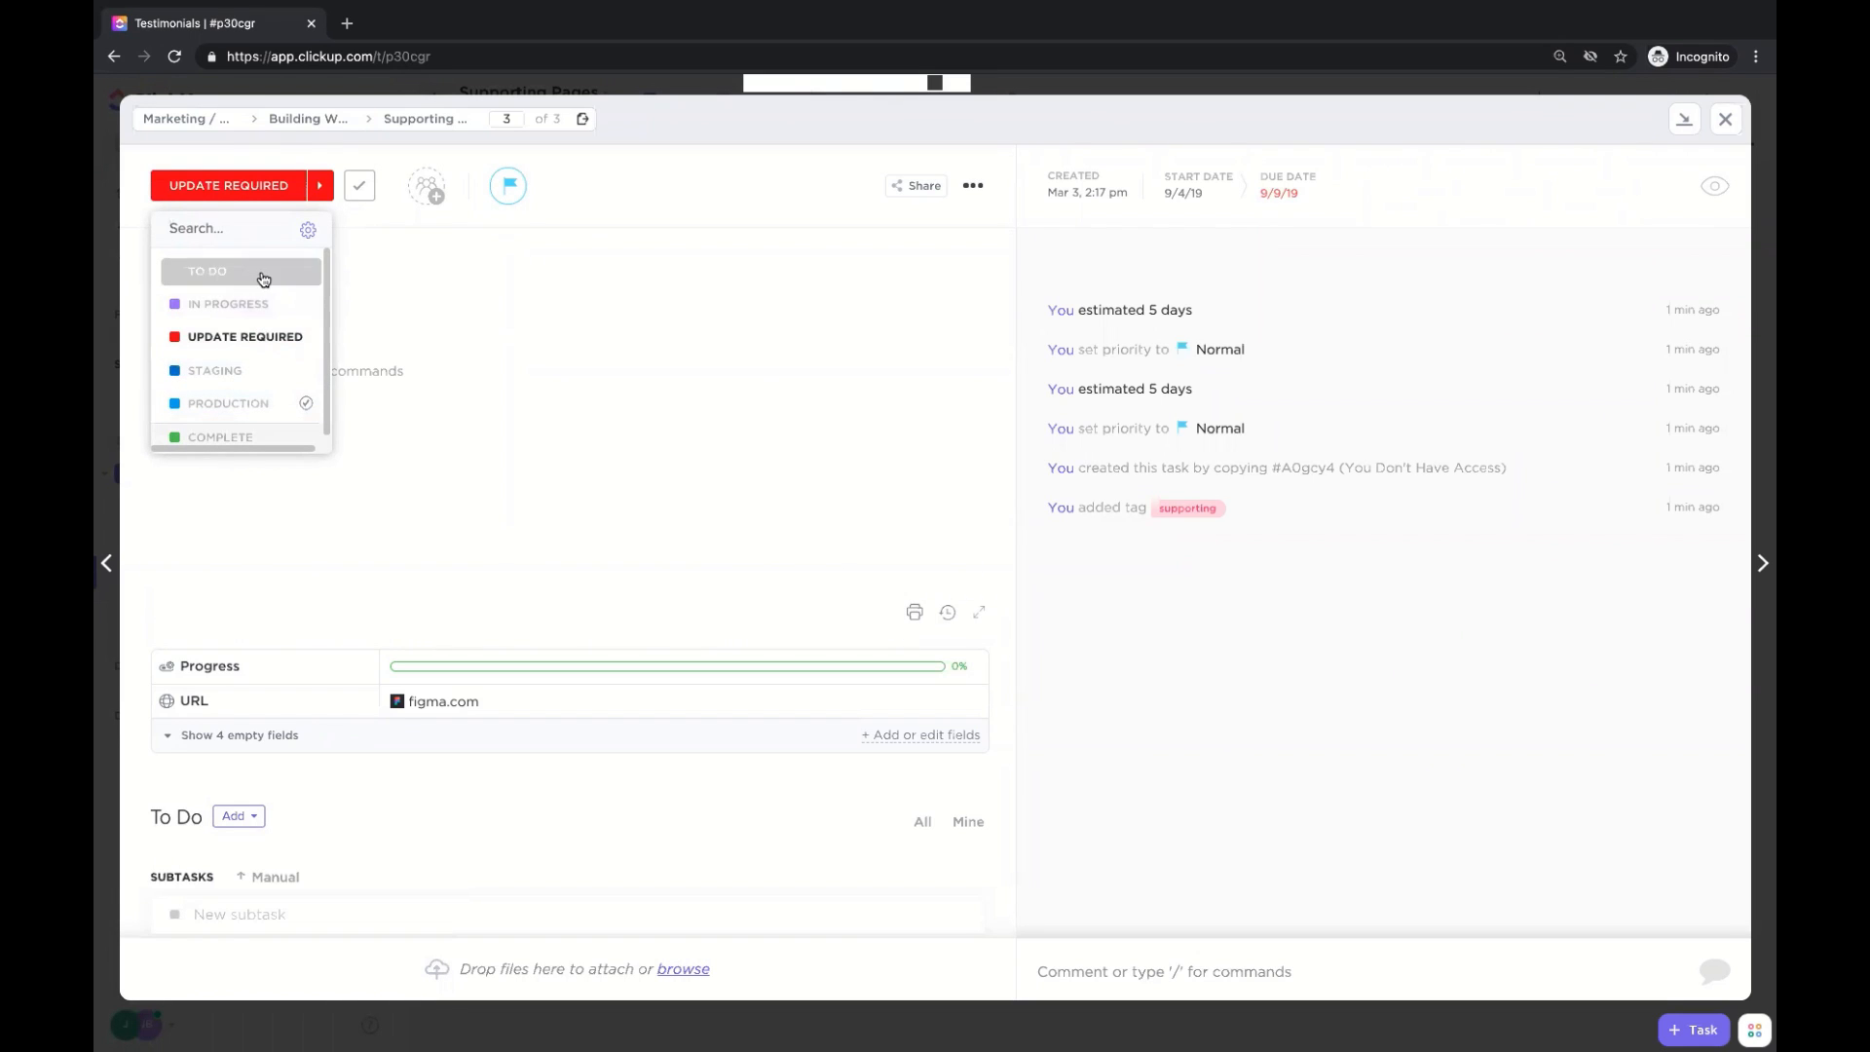
left_click(437, 335)
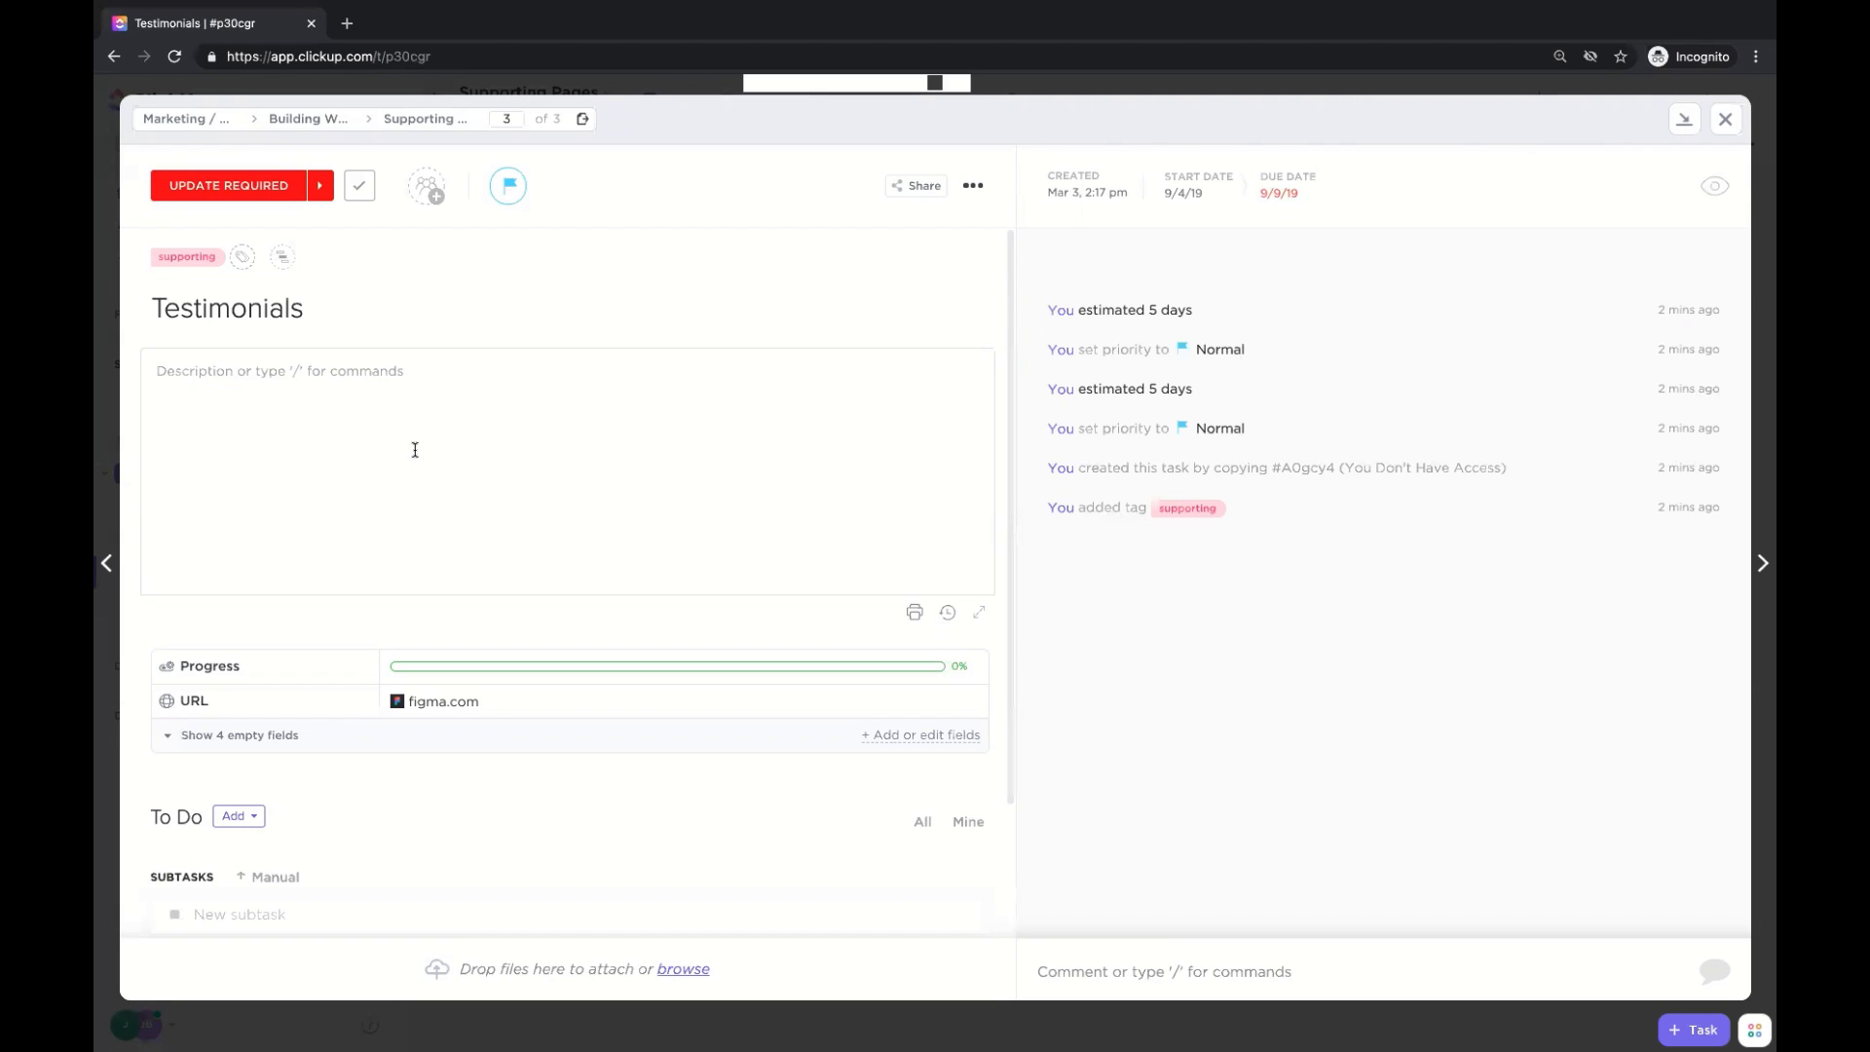
Assign the Testimonials task to yourself and close the assignee picker.
left_click(419, 202)
left_click(421, 190)
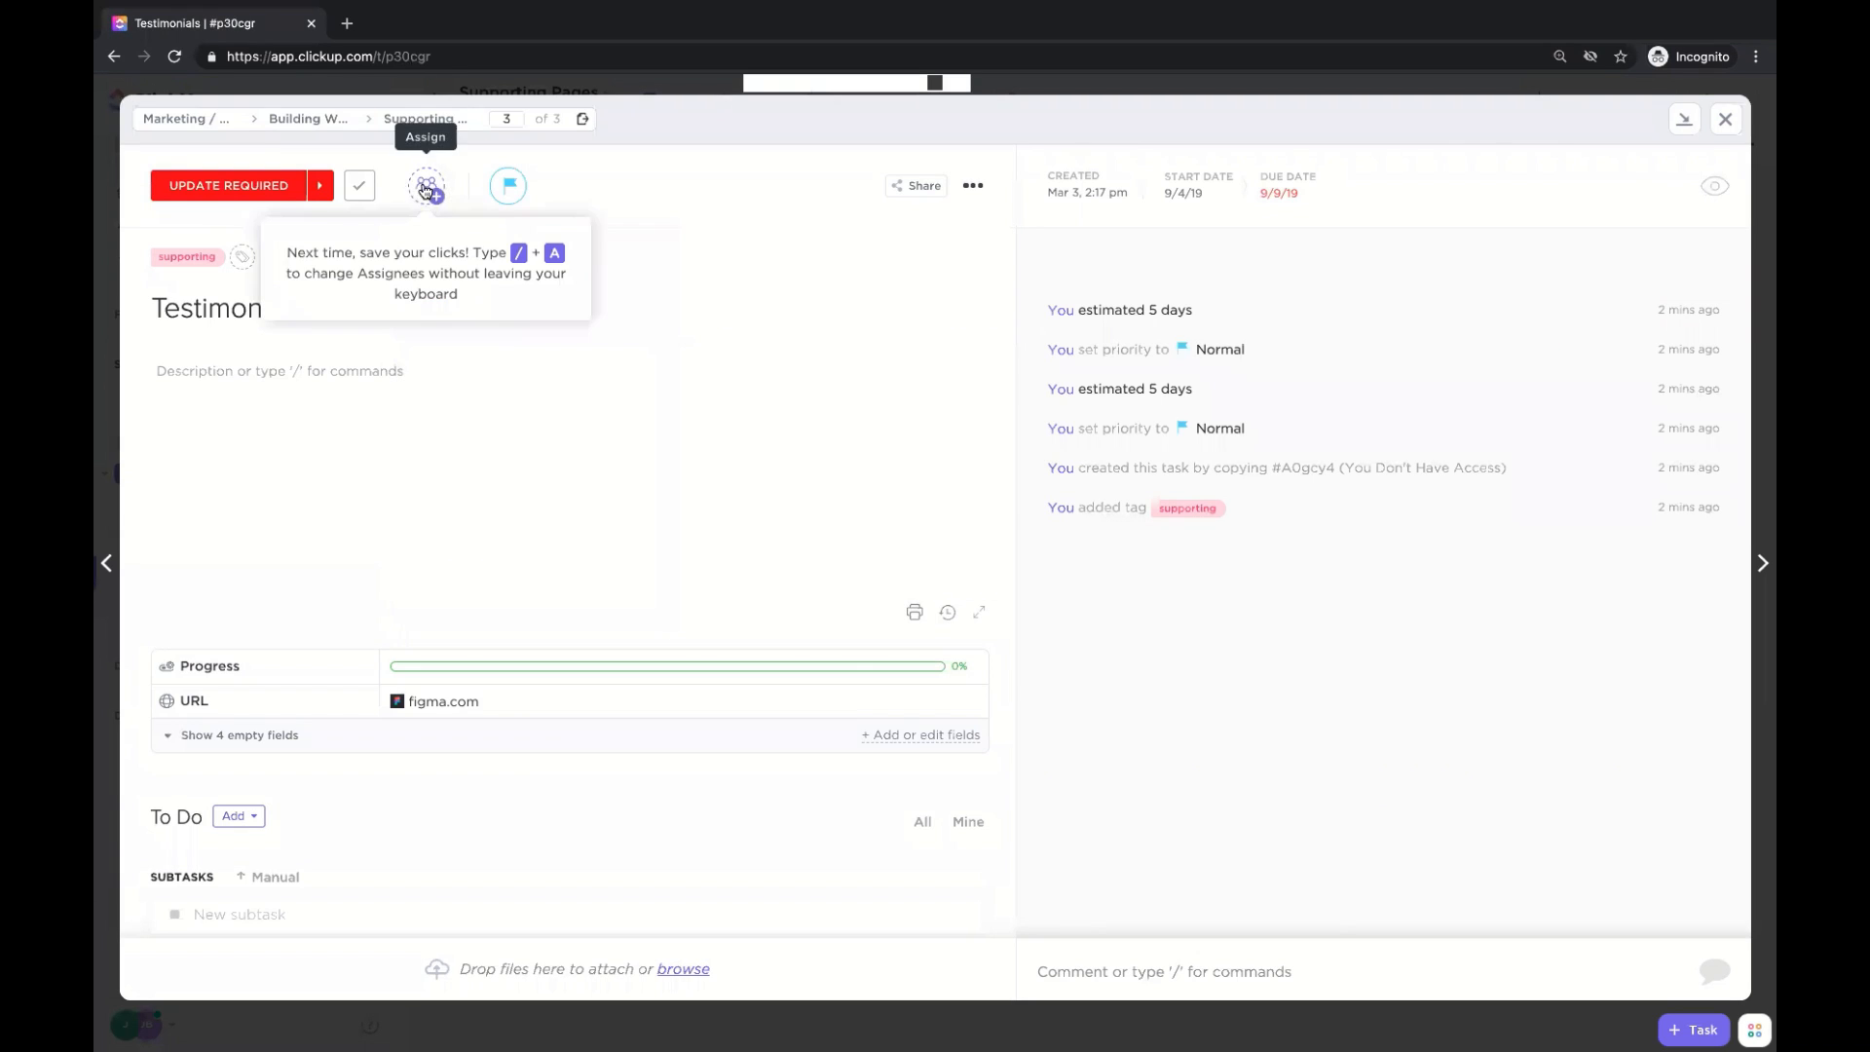
left_click(429, 197)
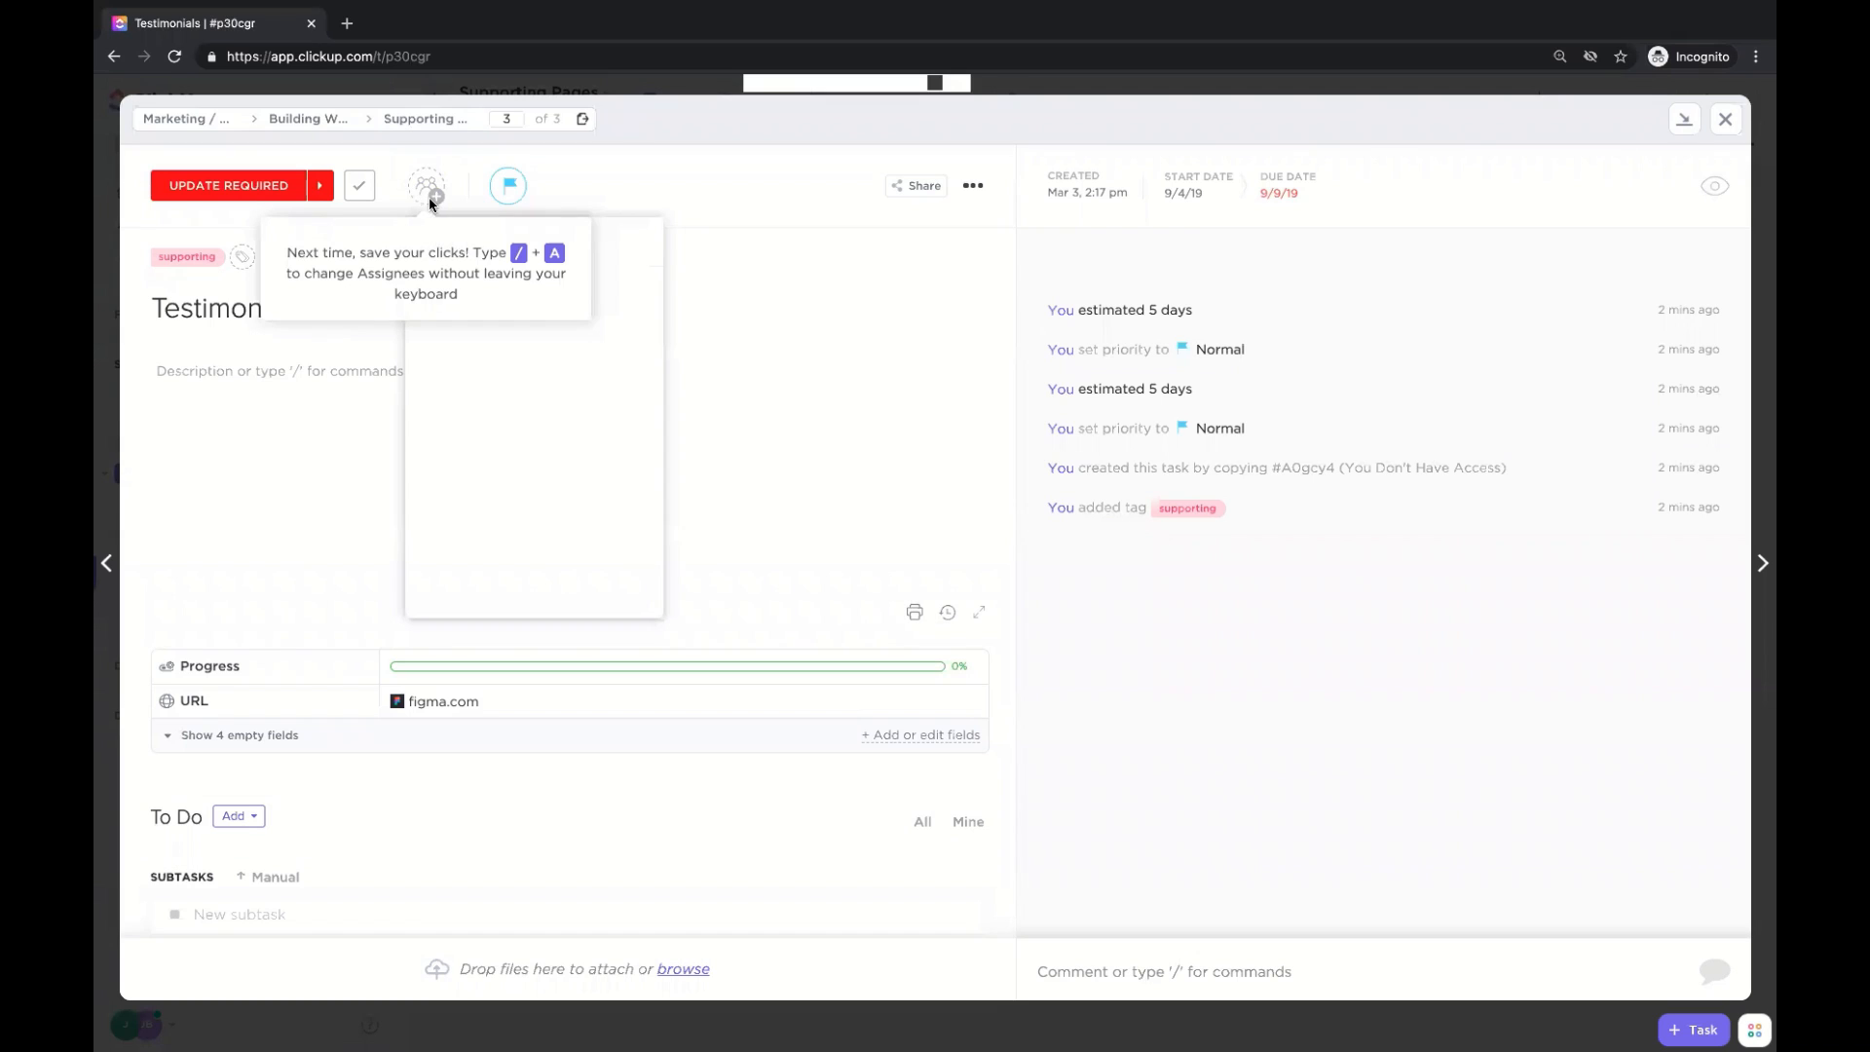
left_click(717, 224)
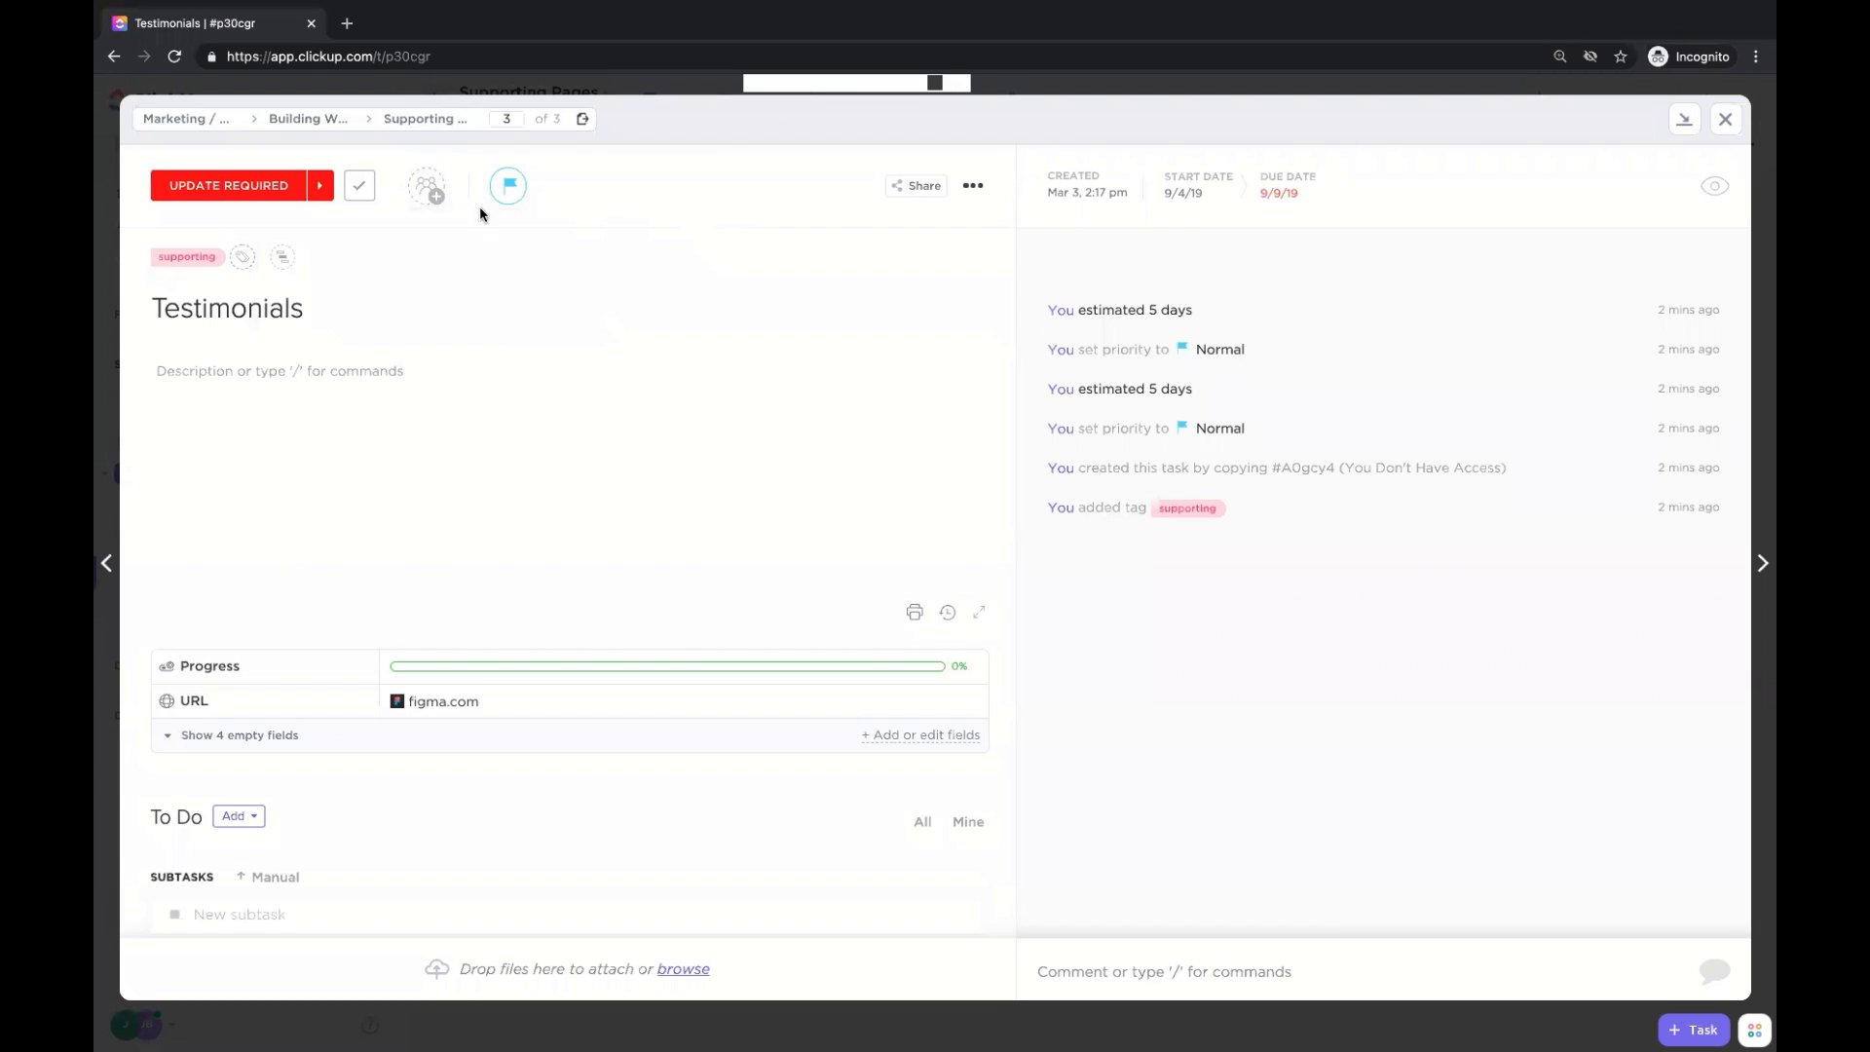
left_click(428, 191)
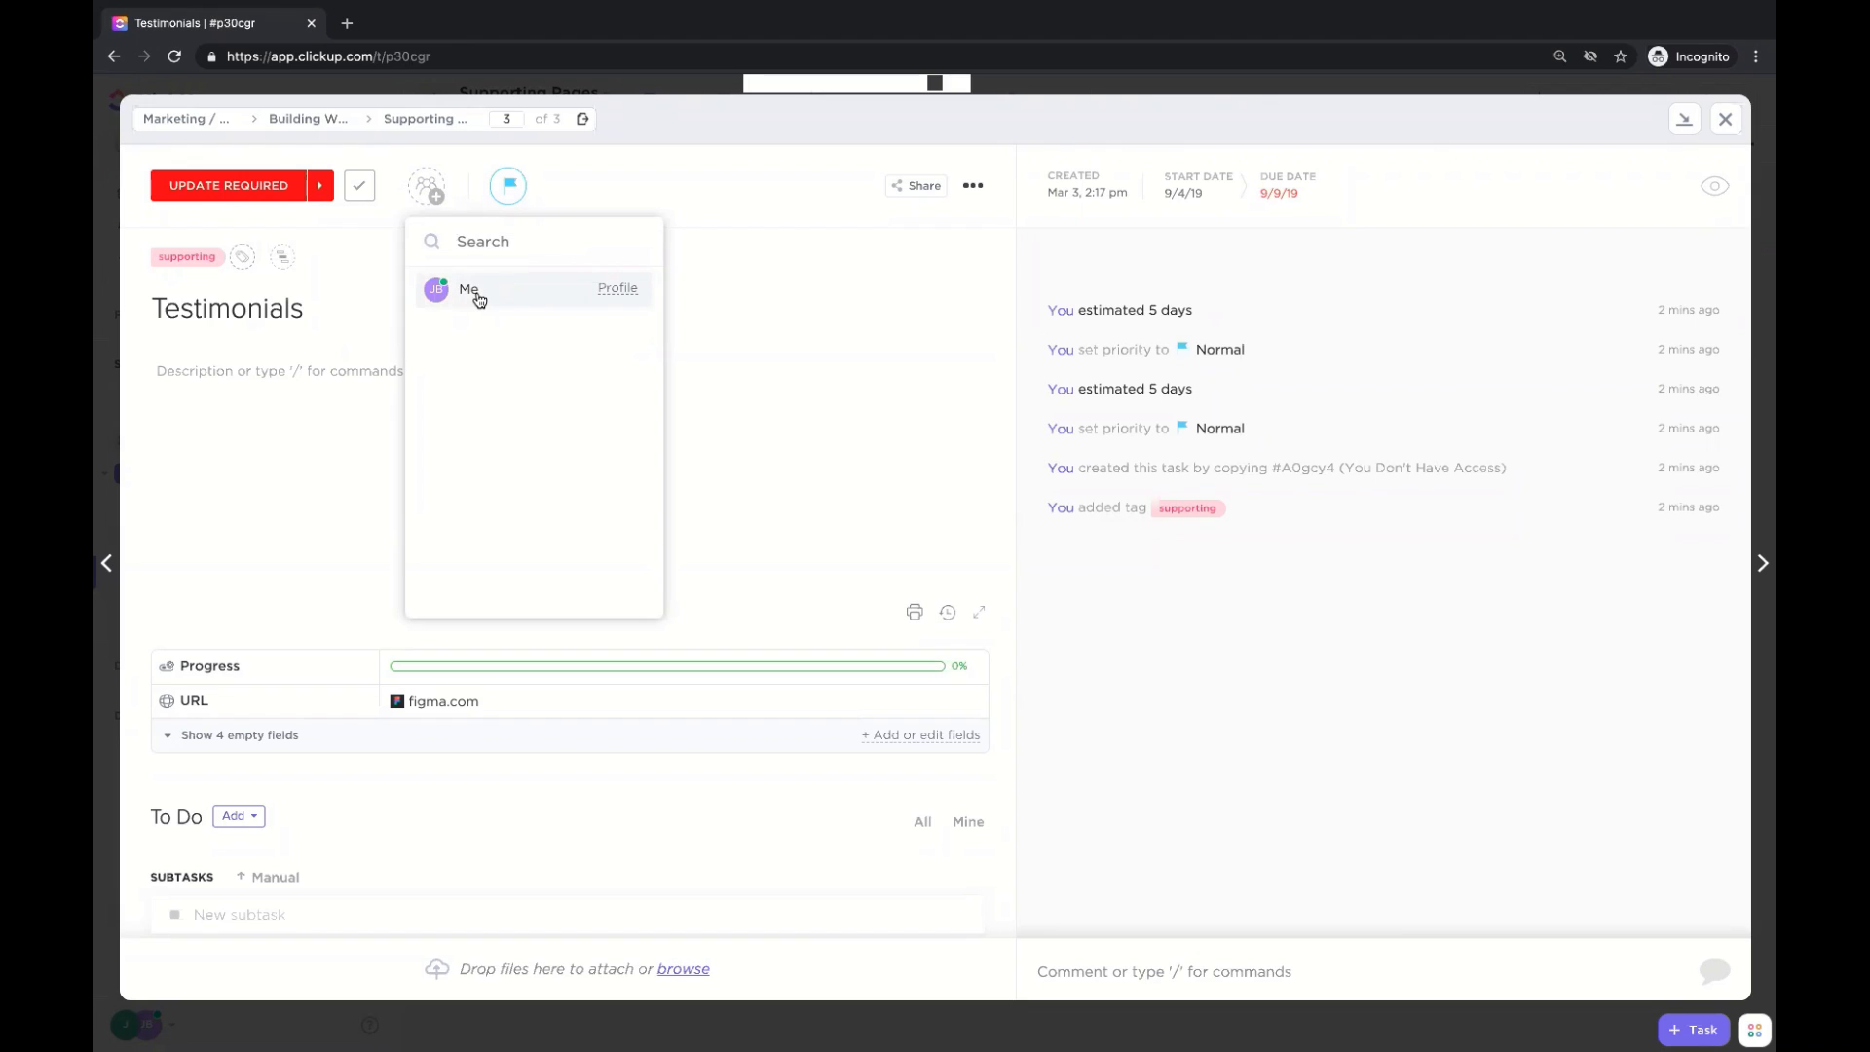
left_click(466, 292)
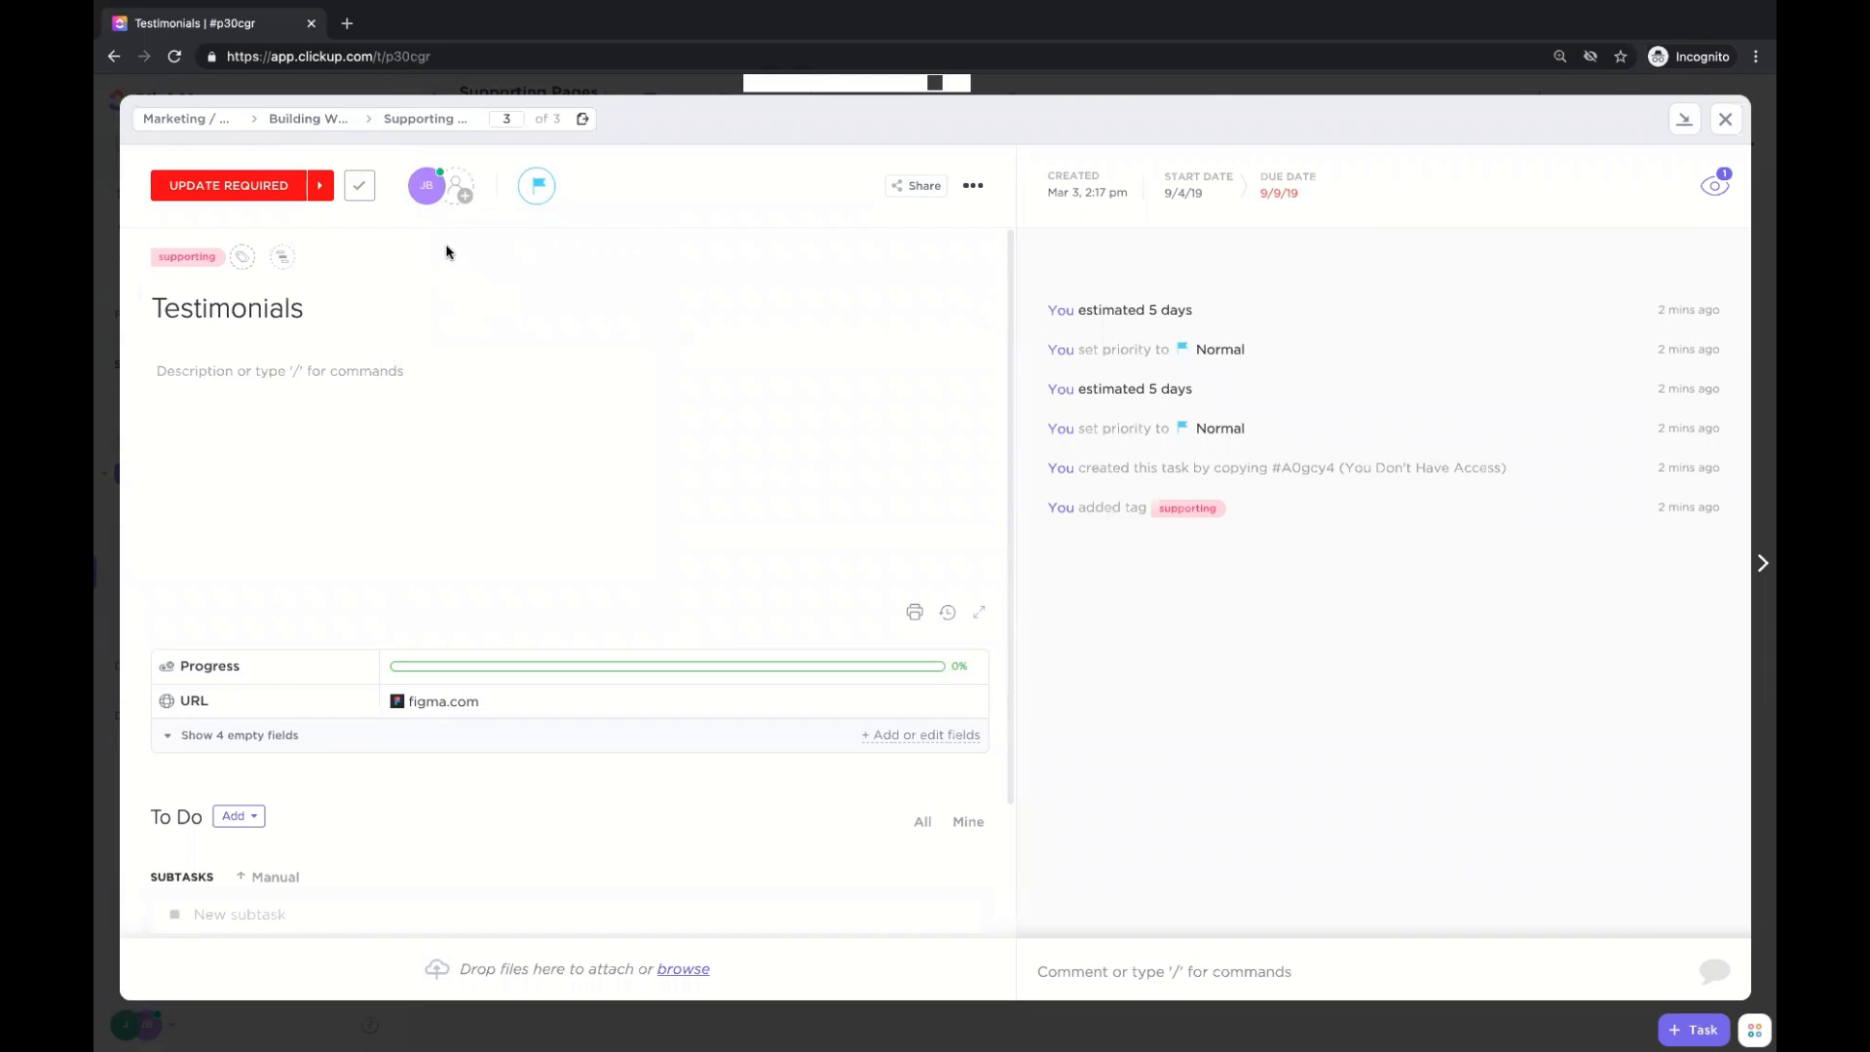
left_click(457, 195)
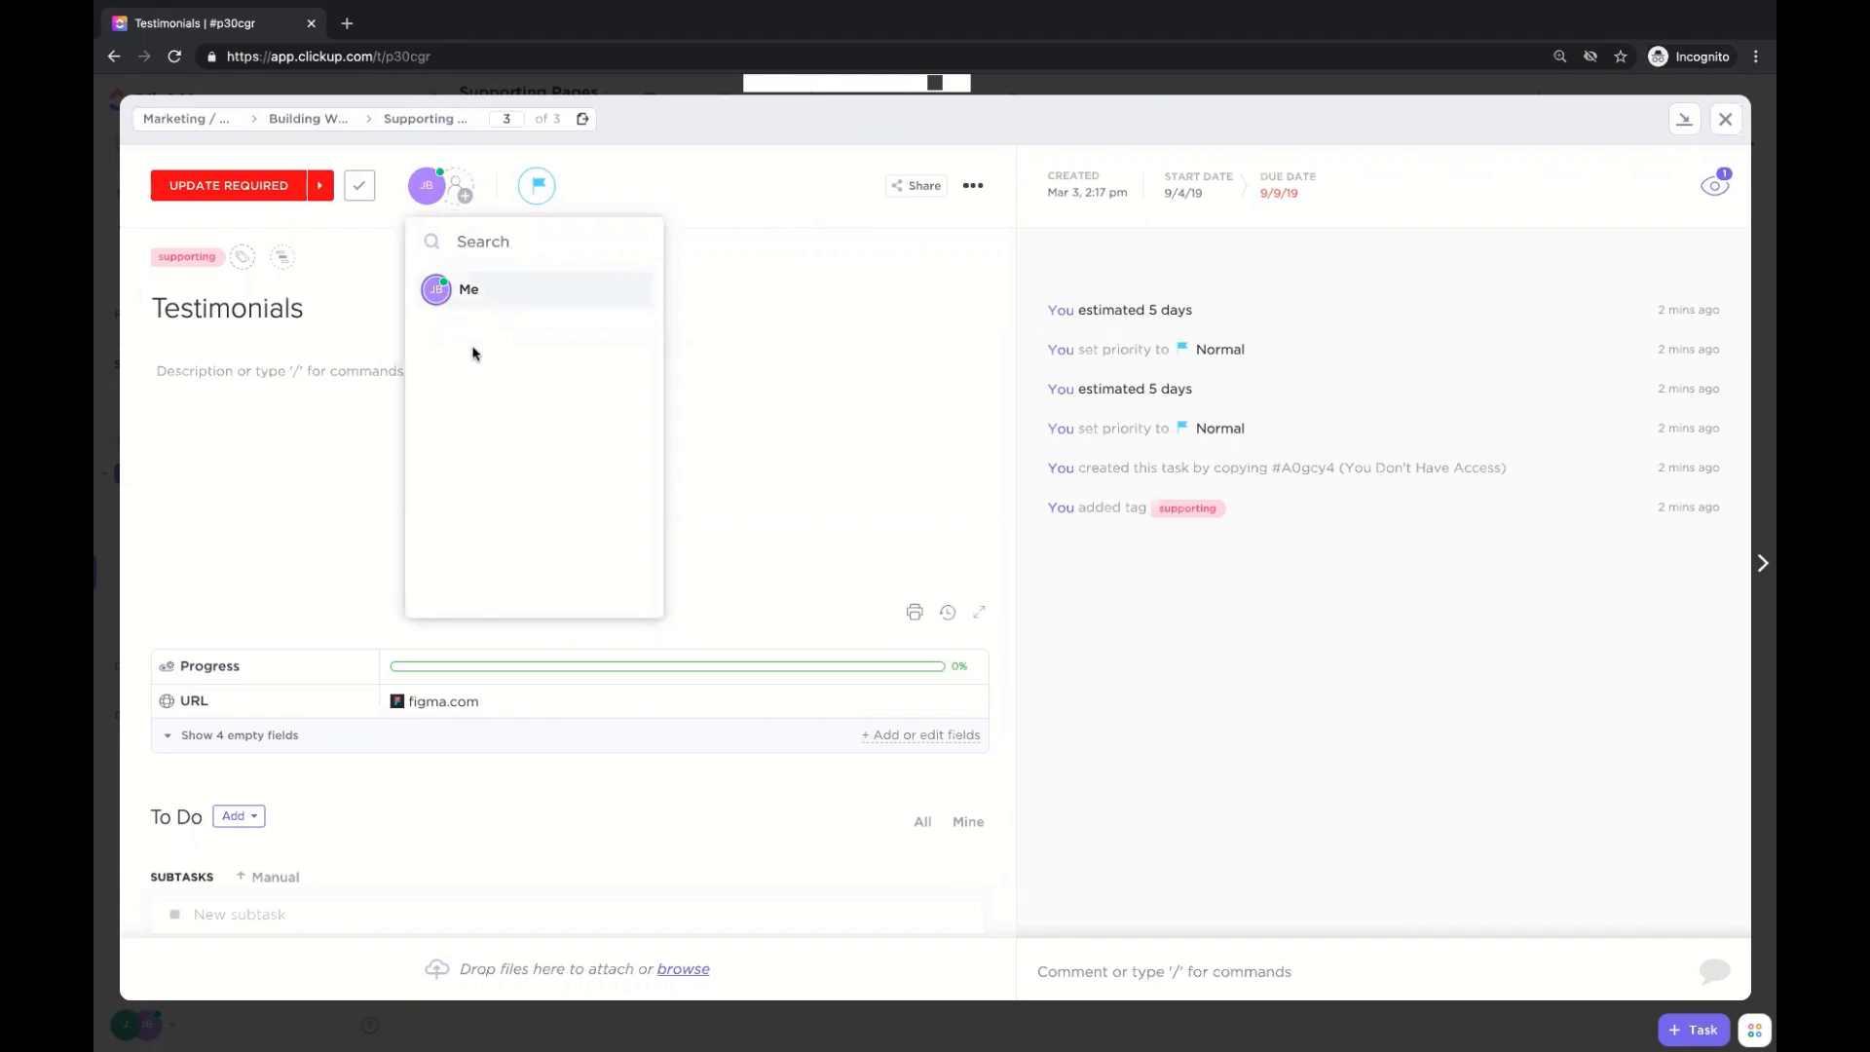
left_click(376, 239)
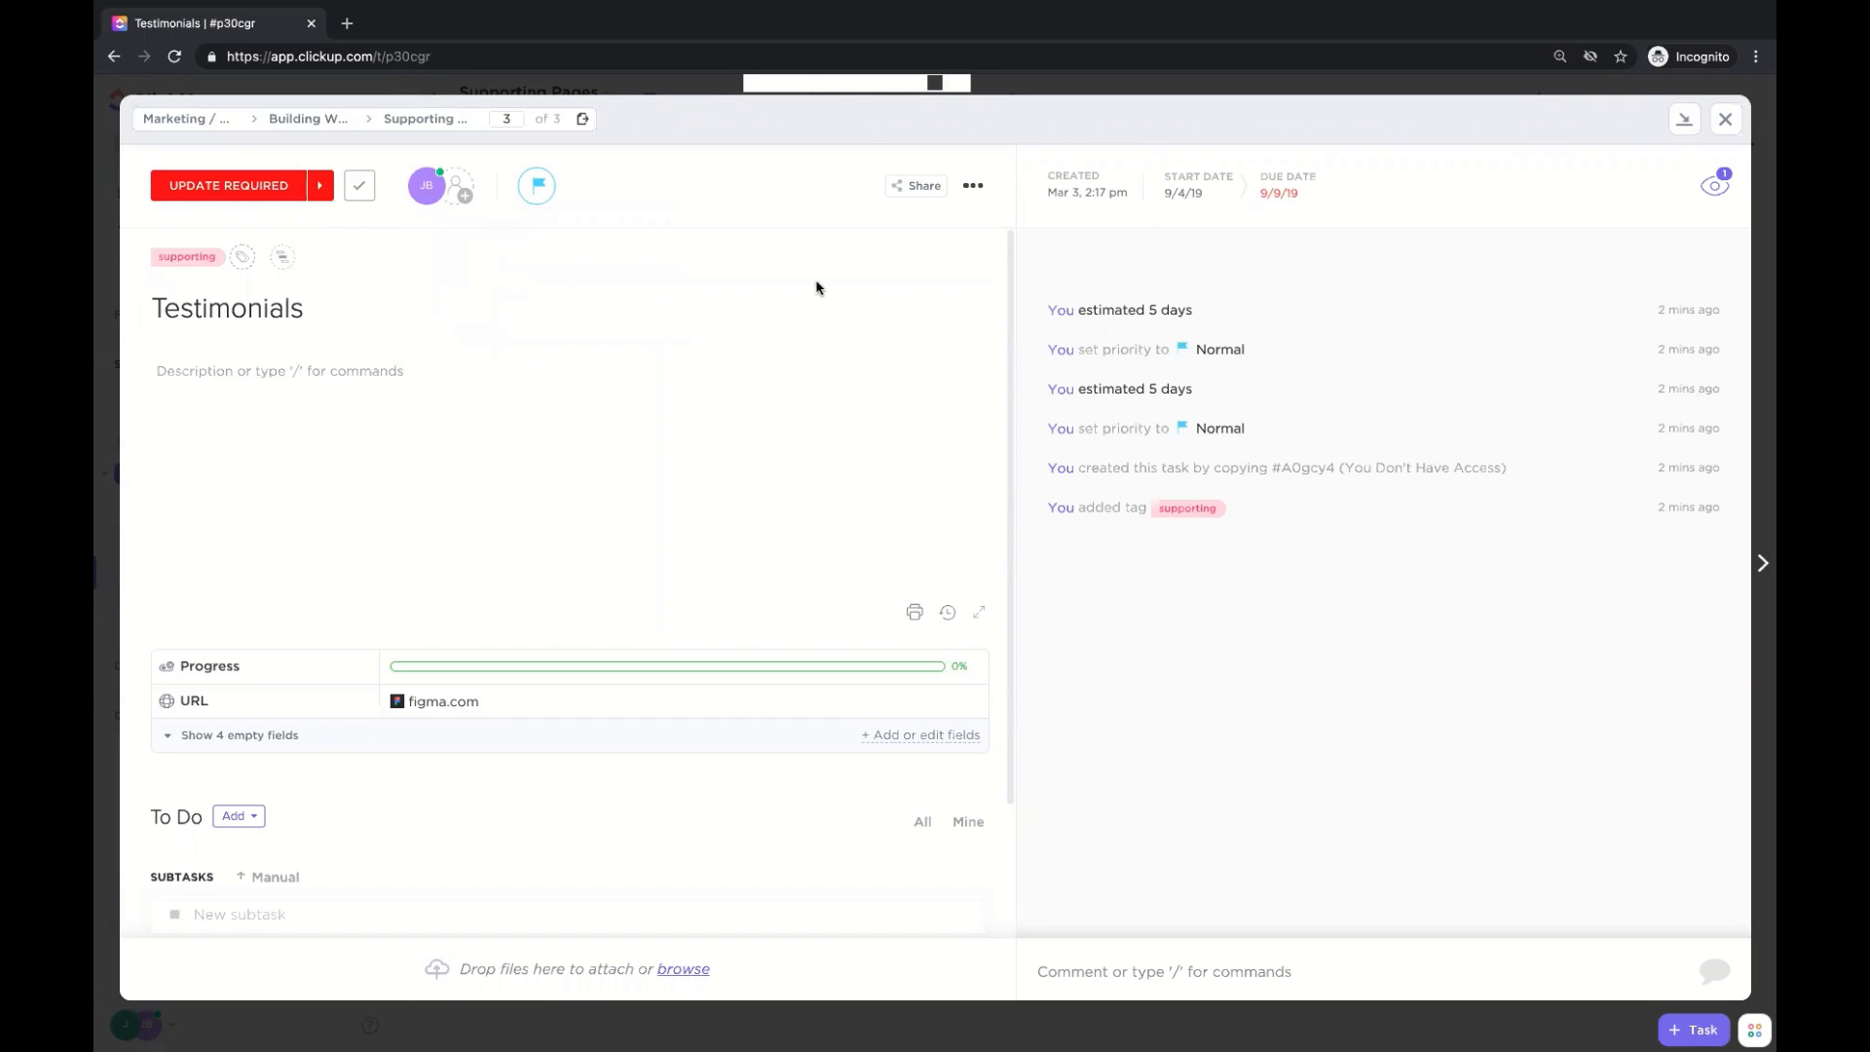
Set the Testimonials task's due date to March 5, 2021 and its start date to March 1, 2021.
left_click(1276, 193)
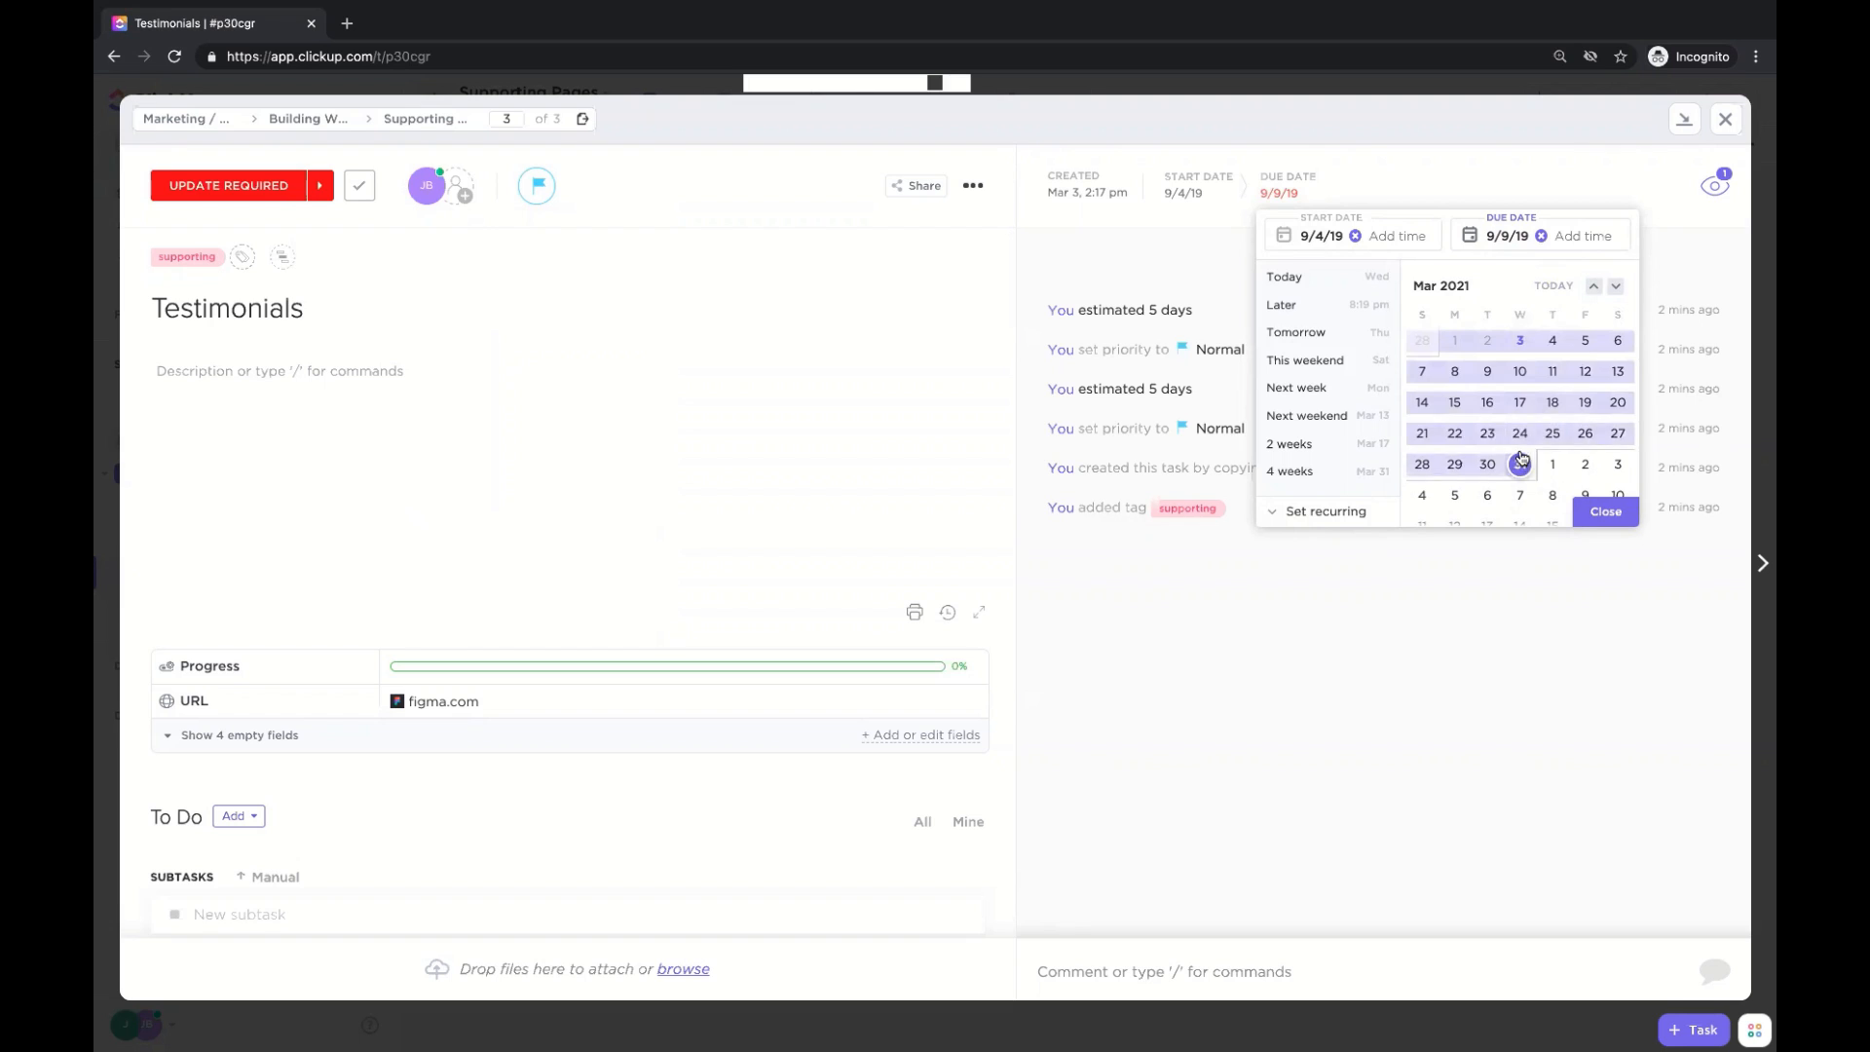
left_click(1584, 340)
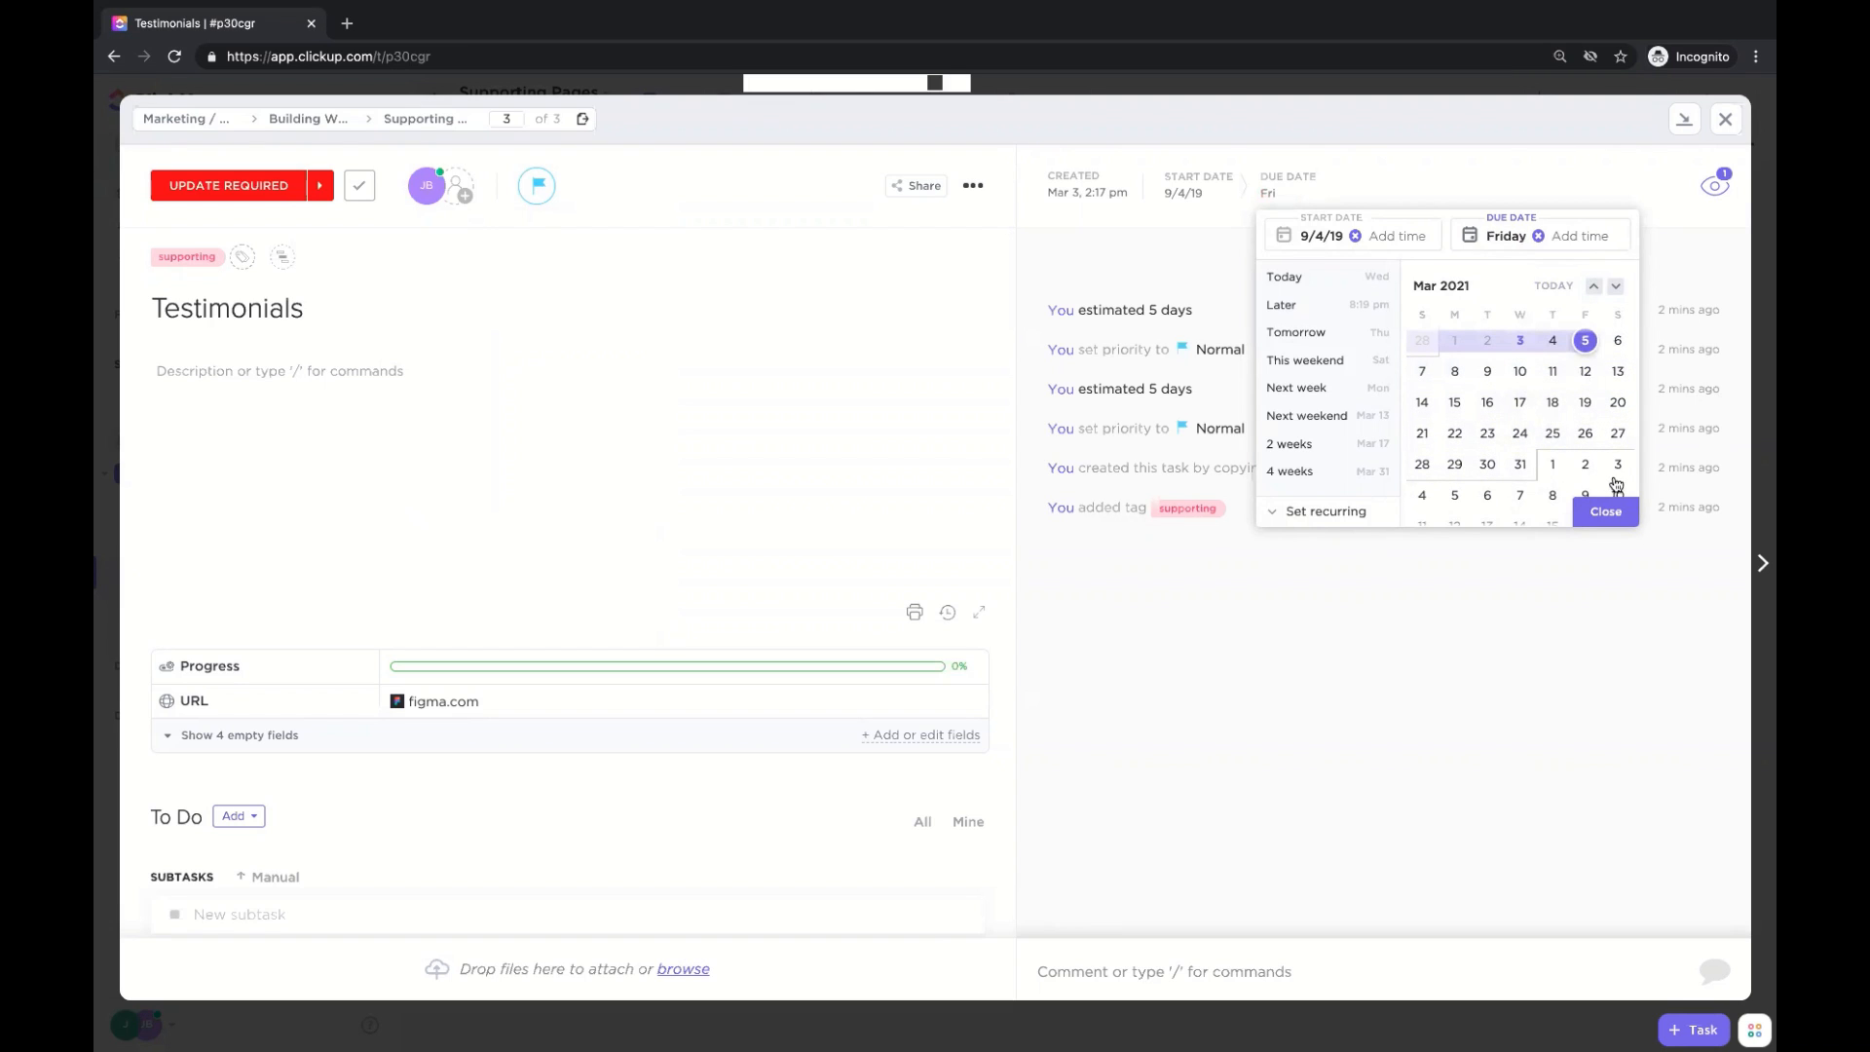
left_click(1355, 236)
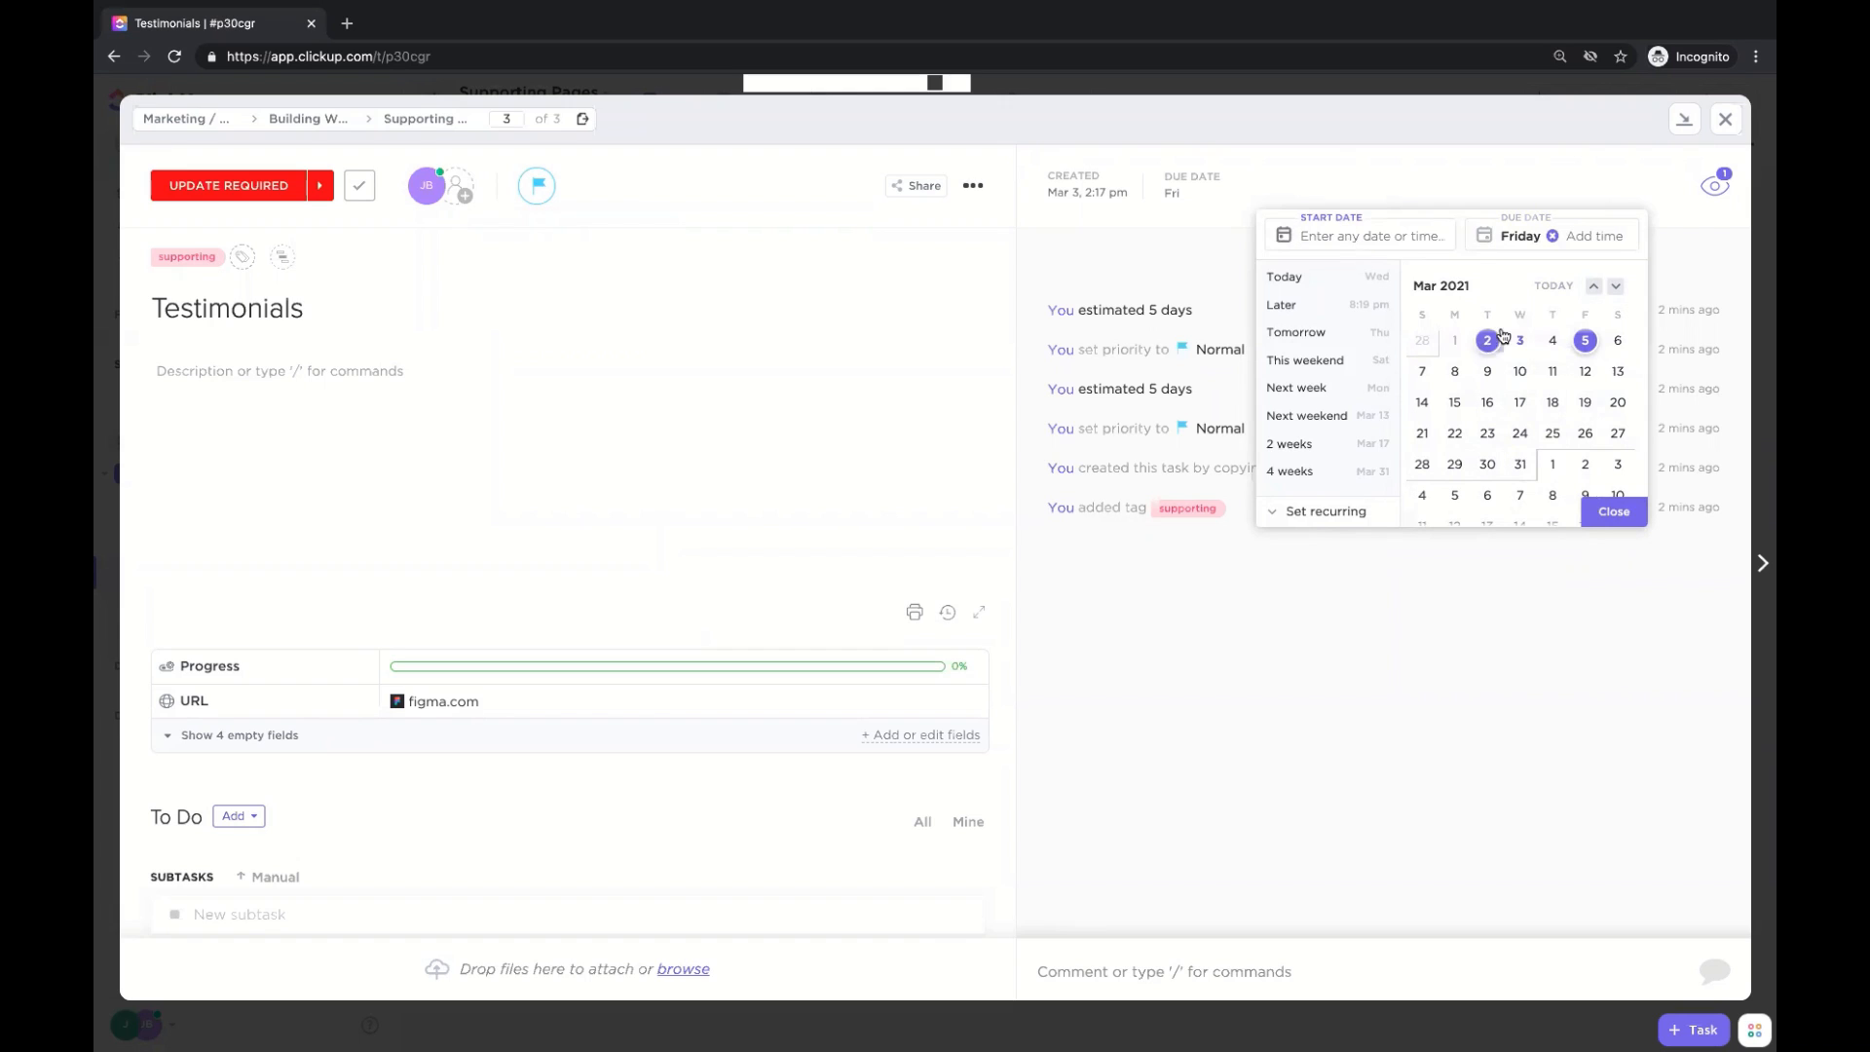
left_click(1453, 340)
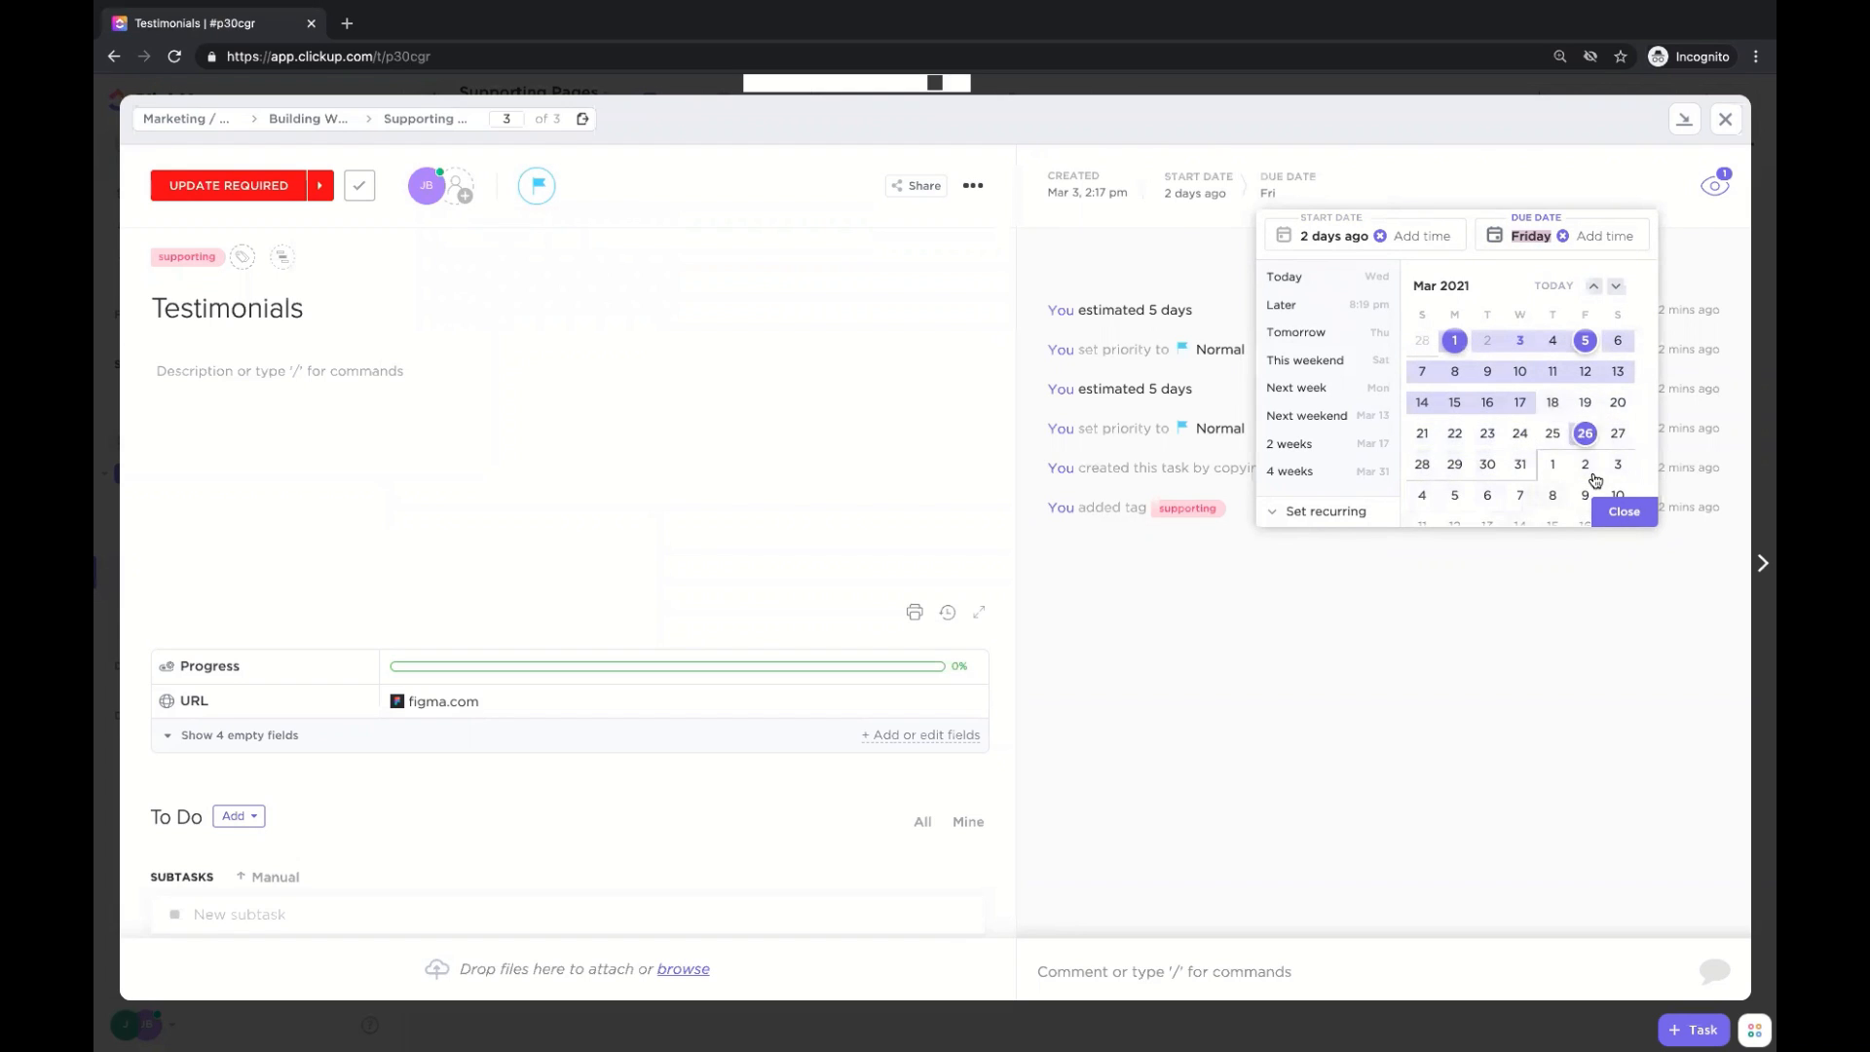
left_click(1624, 512)
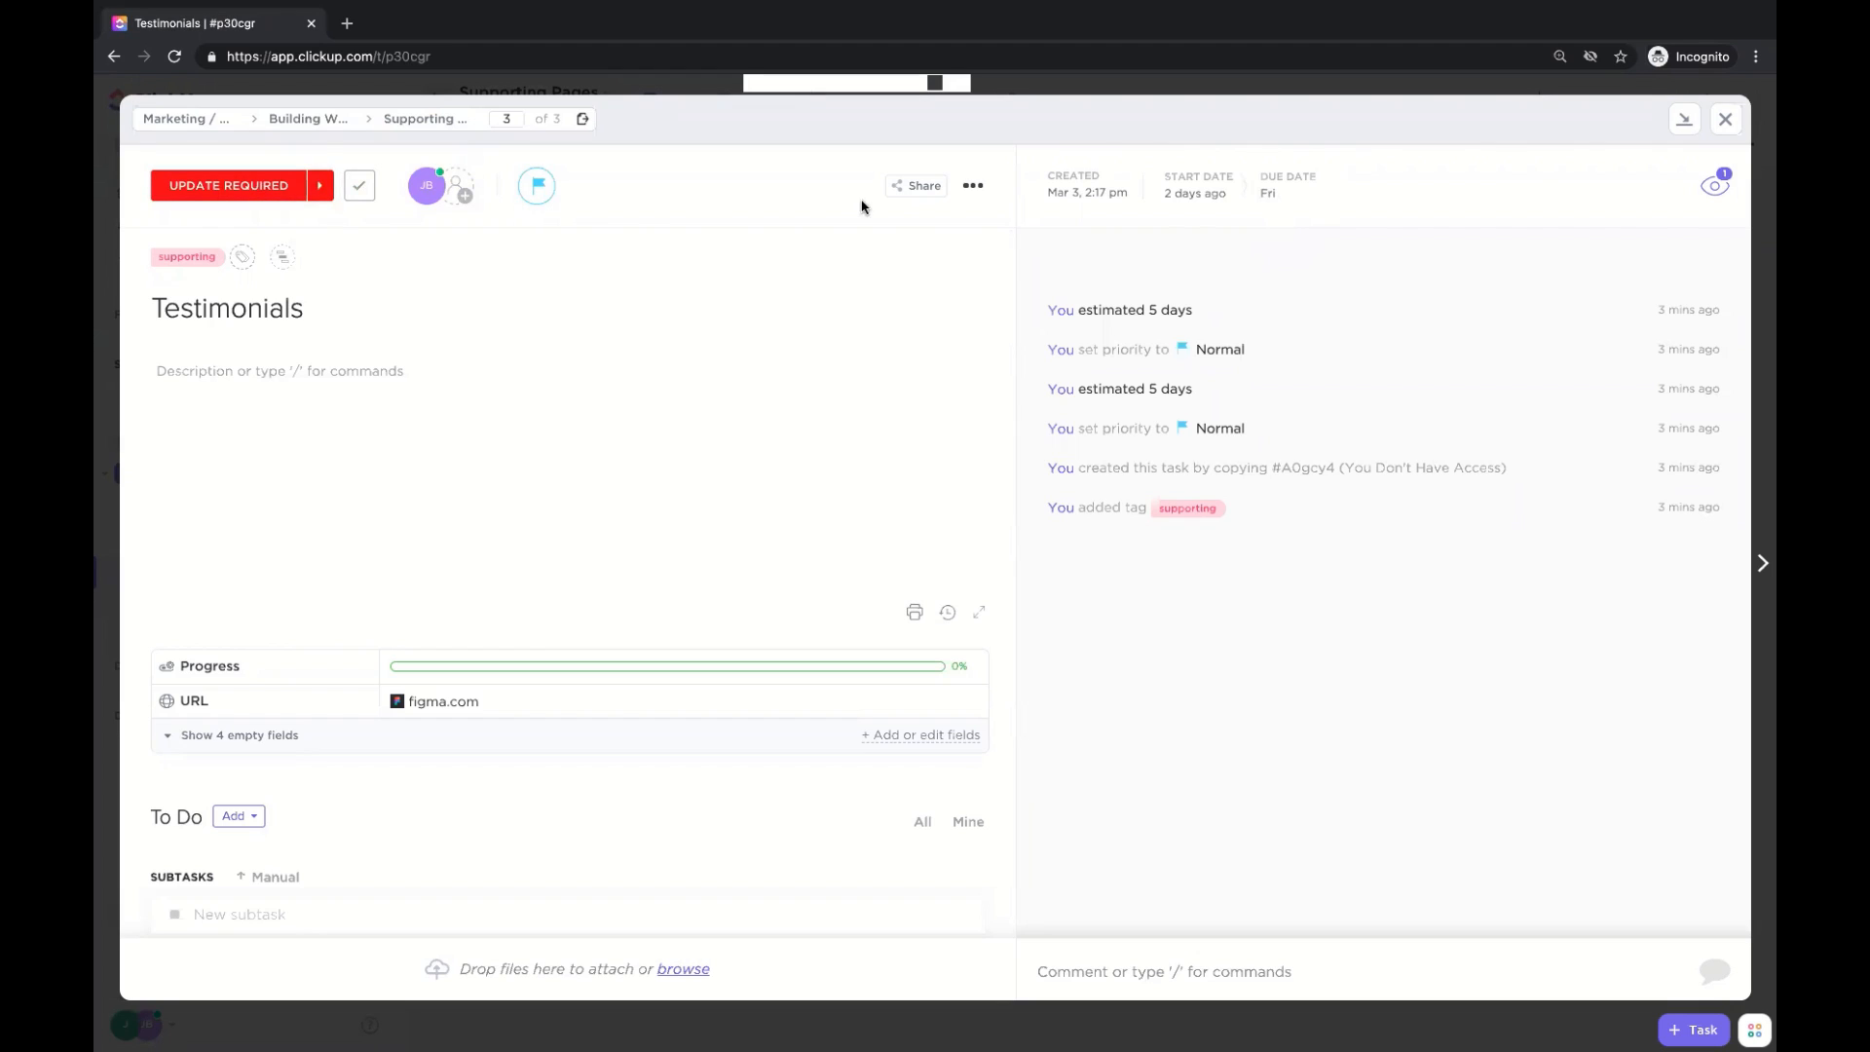
Post the comment "Post updates" on the Testimonials task.
left_click(1245, 969)
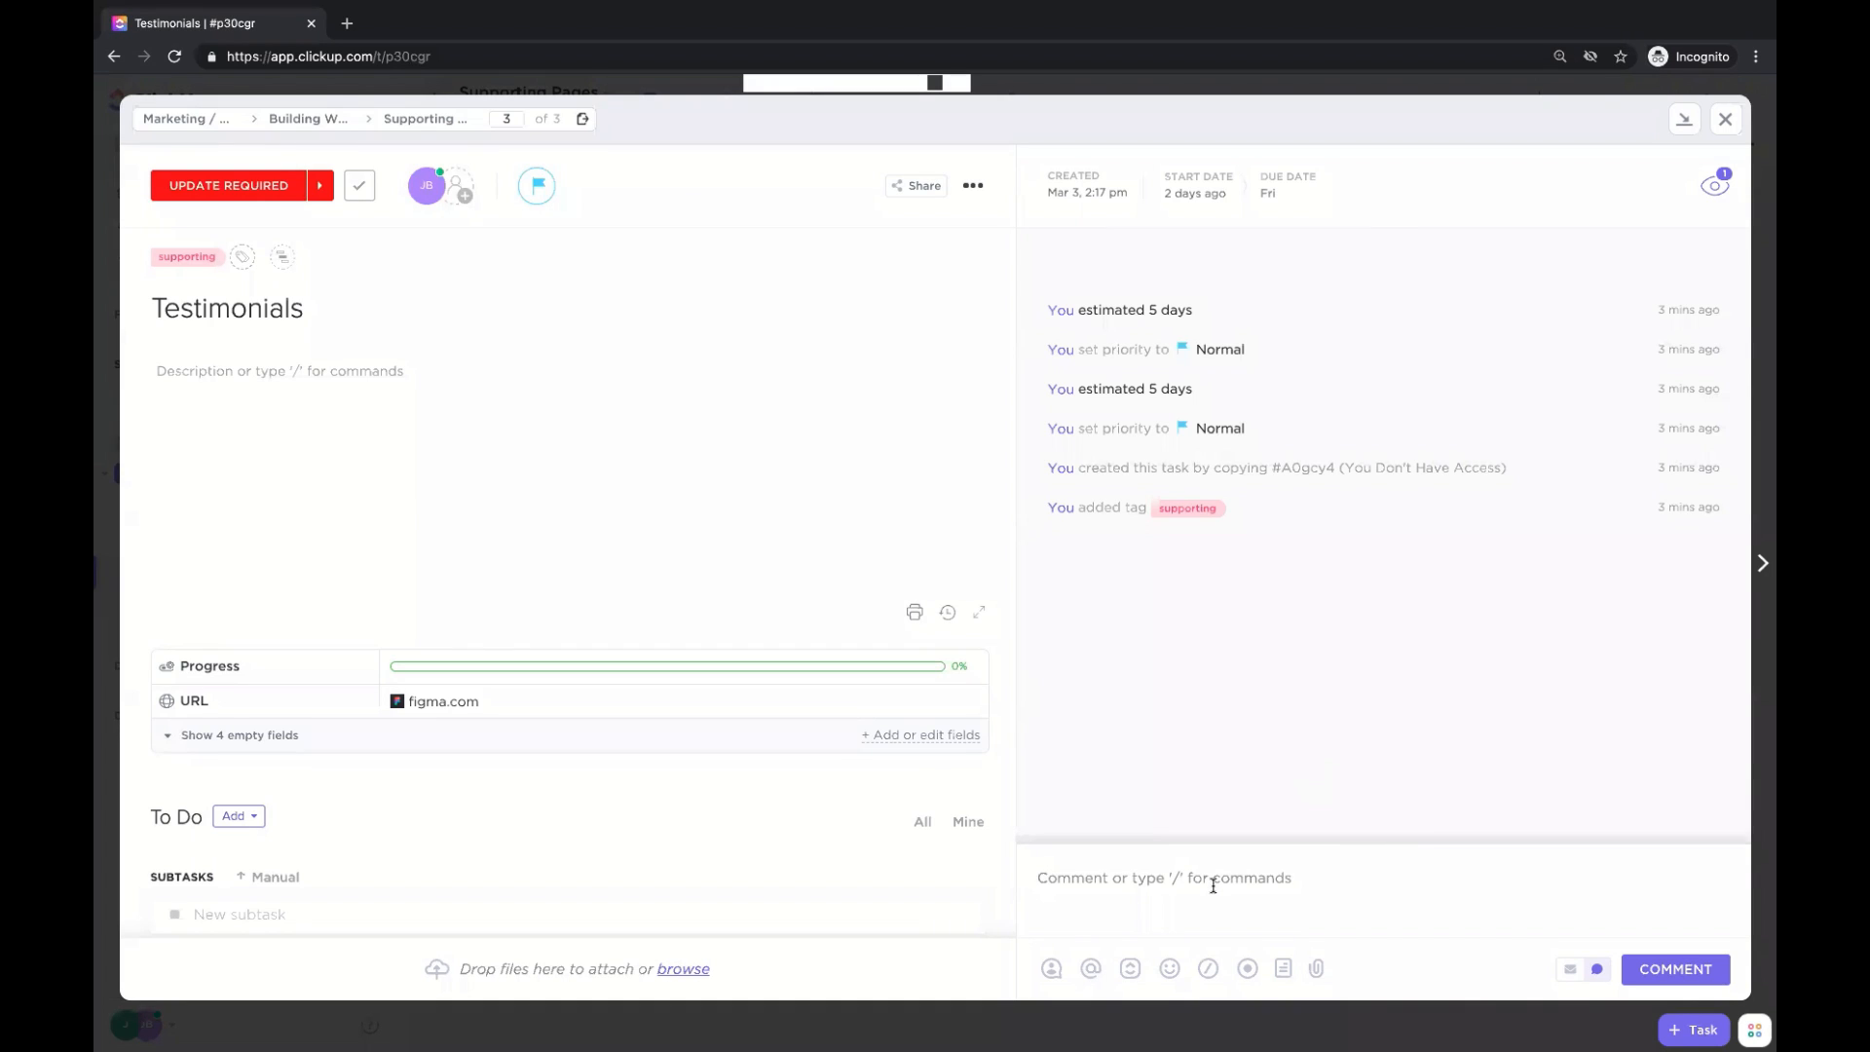
type("P")
type("ost tasks")
key("BackSpace")
key("BackSpace")
type("updat")
type("ed")
key("BackSpace")
type("s")
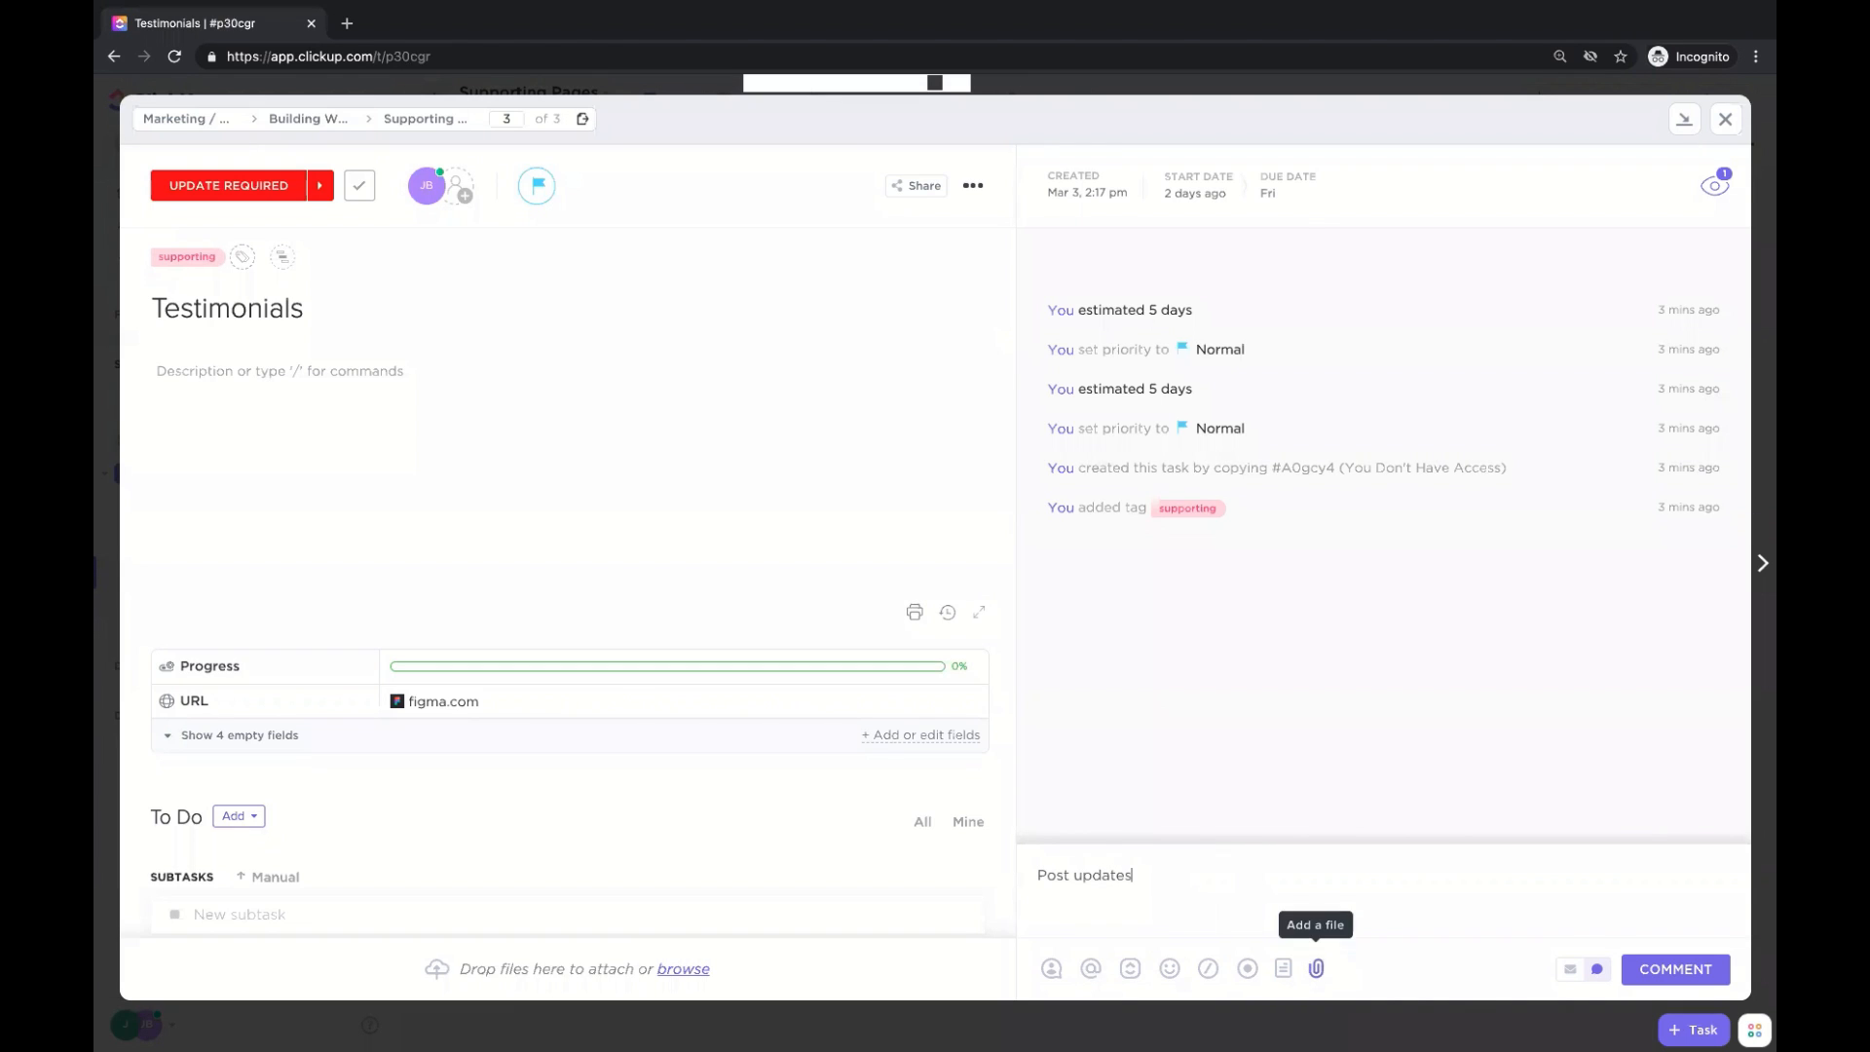
left_click(1671, 974)
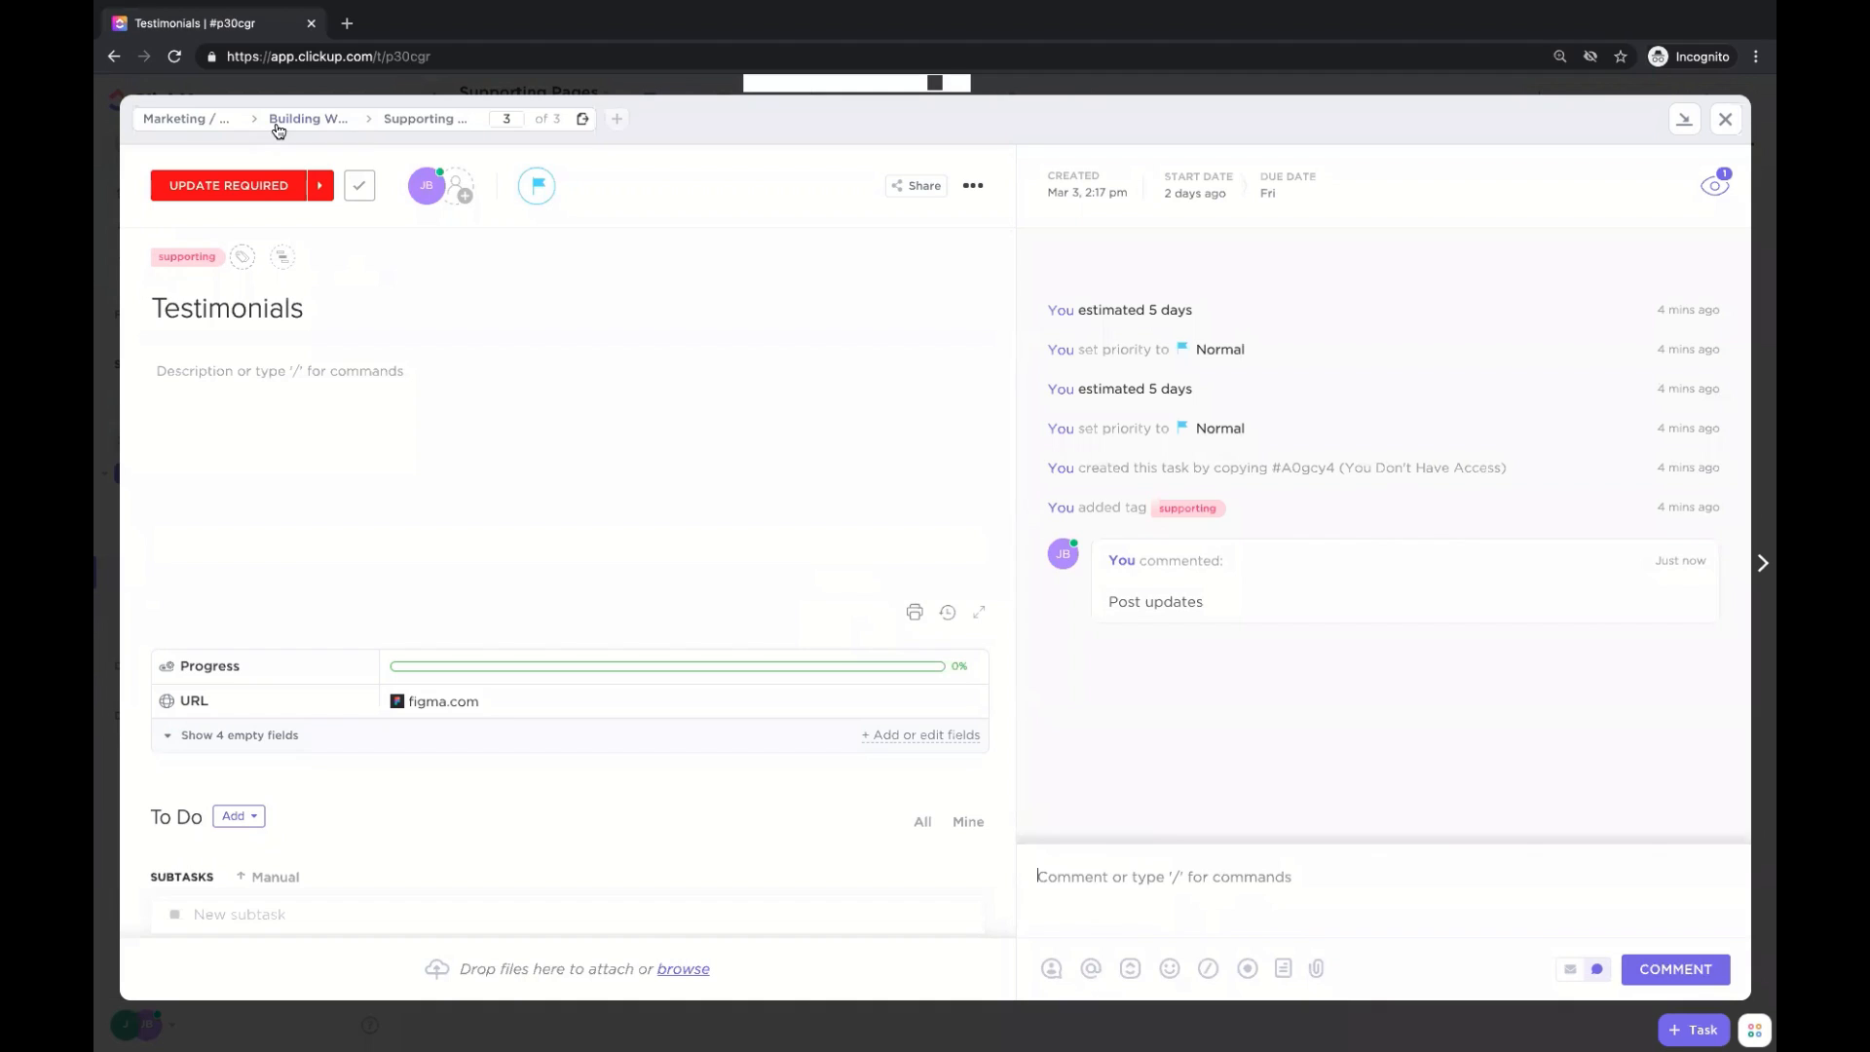
mouse_move(1183, 604)
type("@")
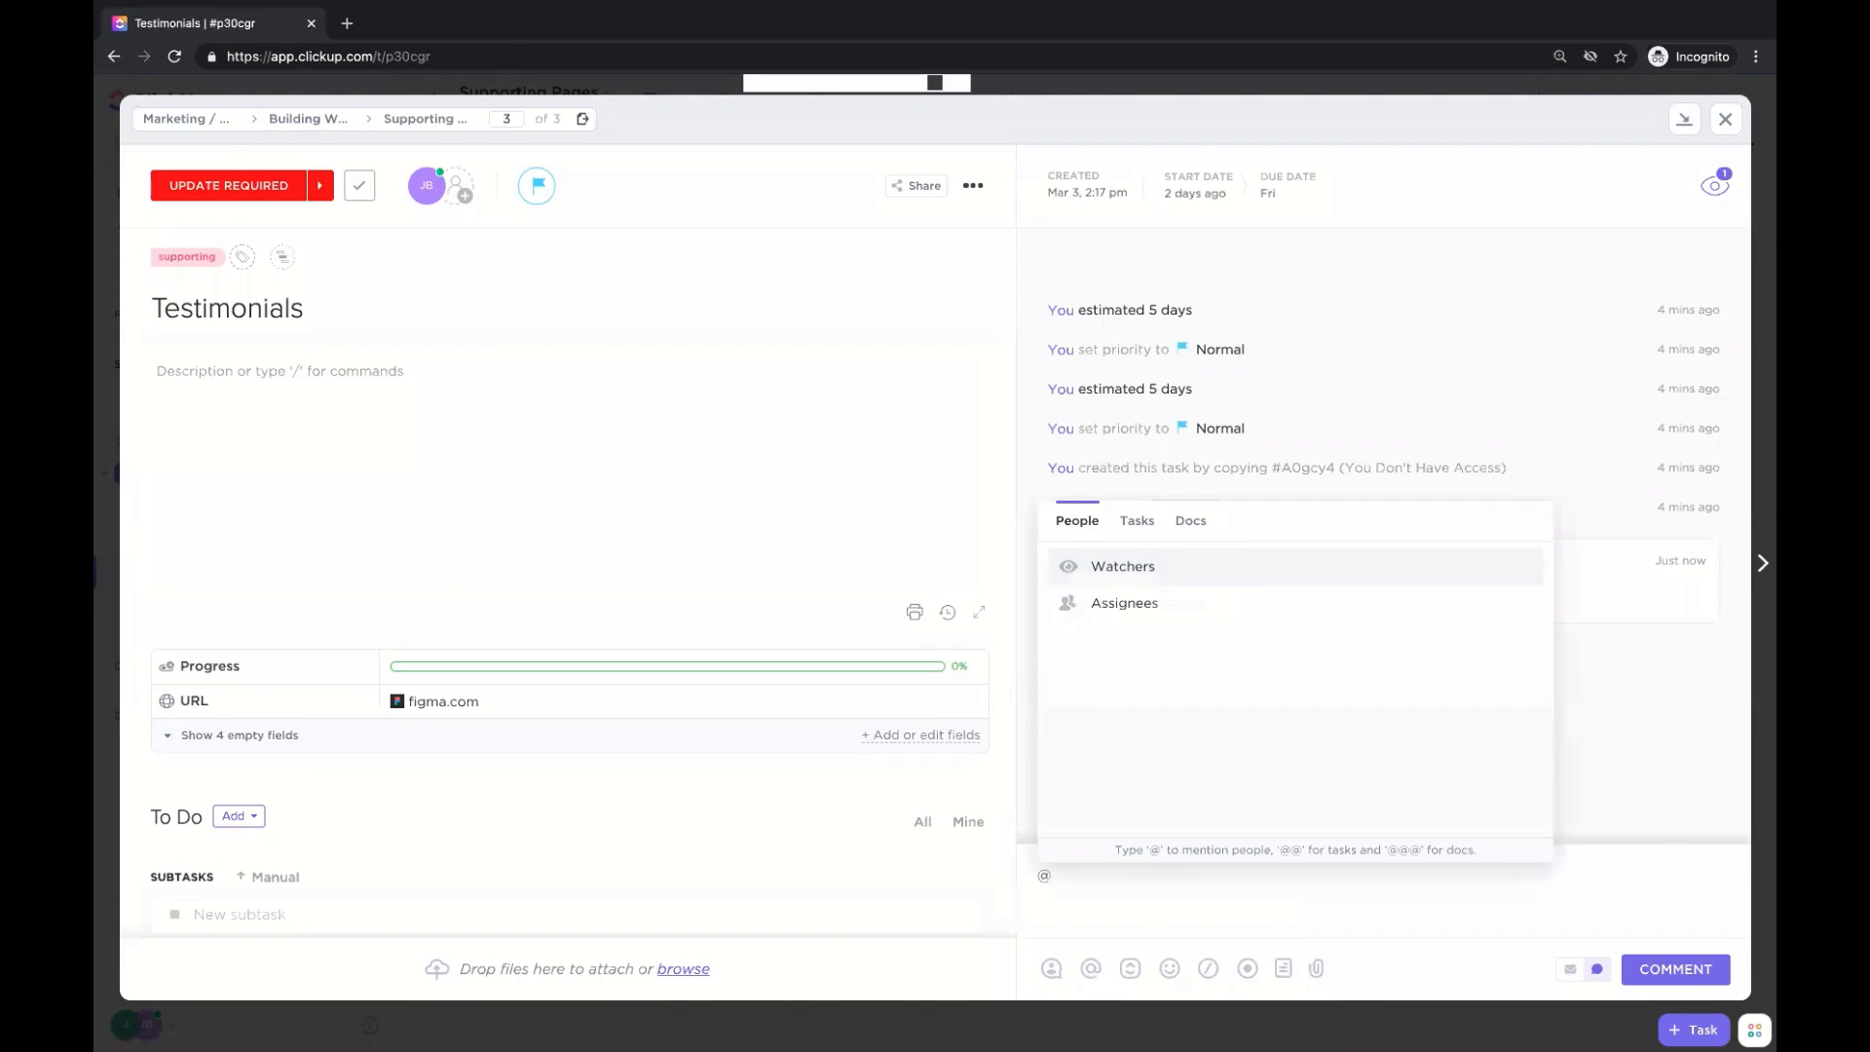
key("BackSpace")
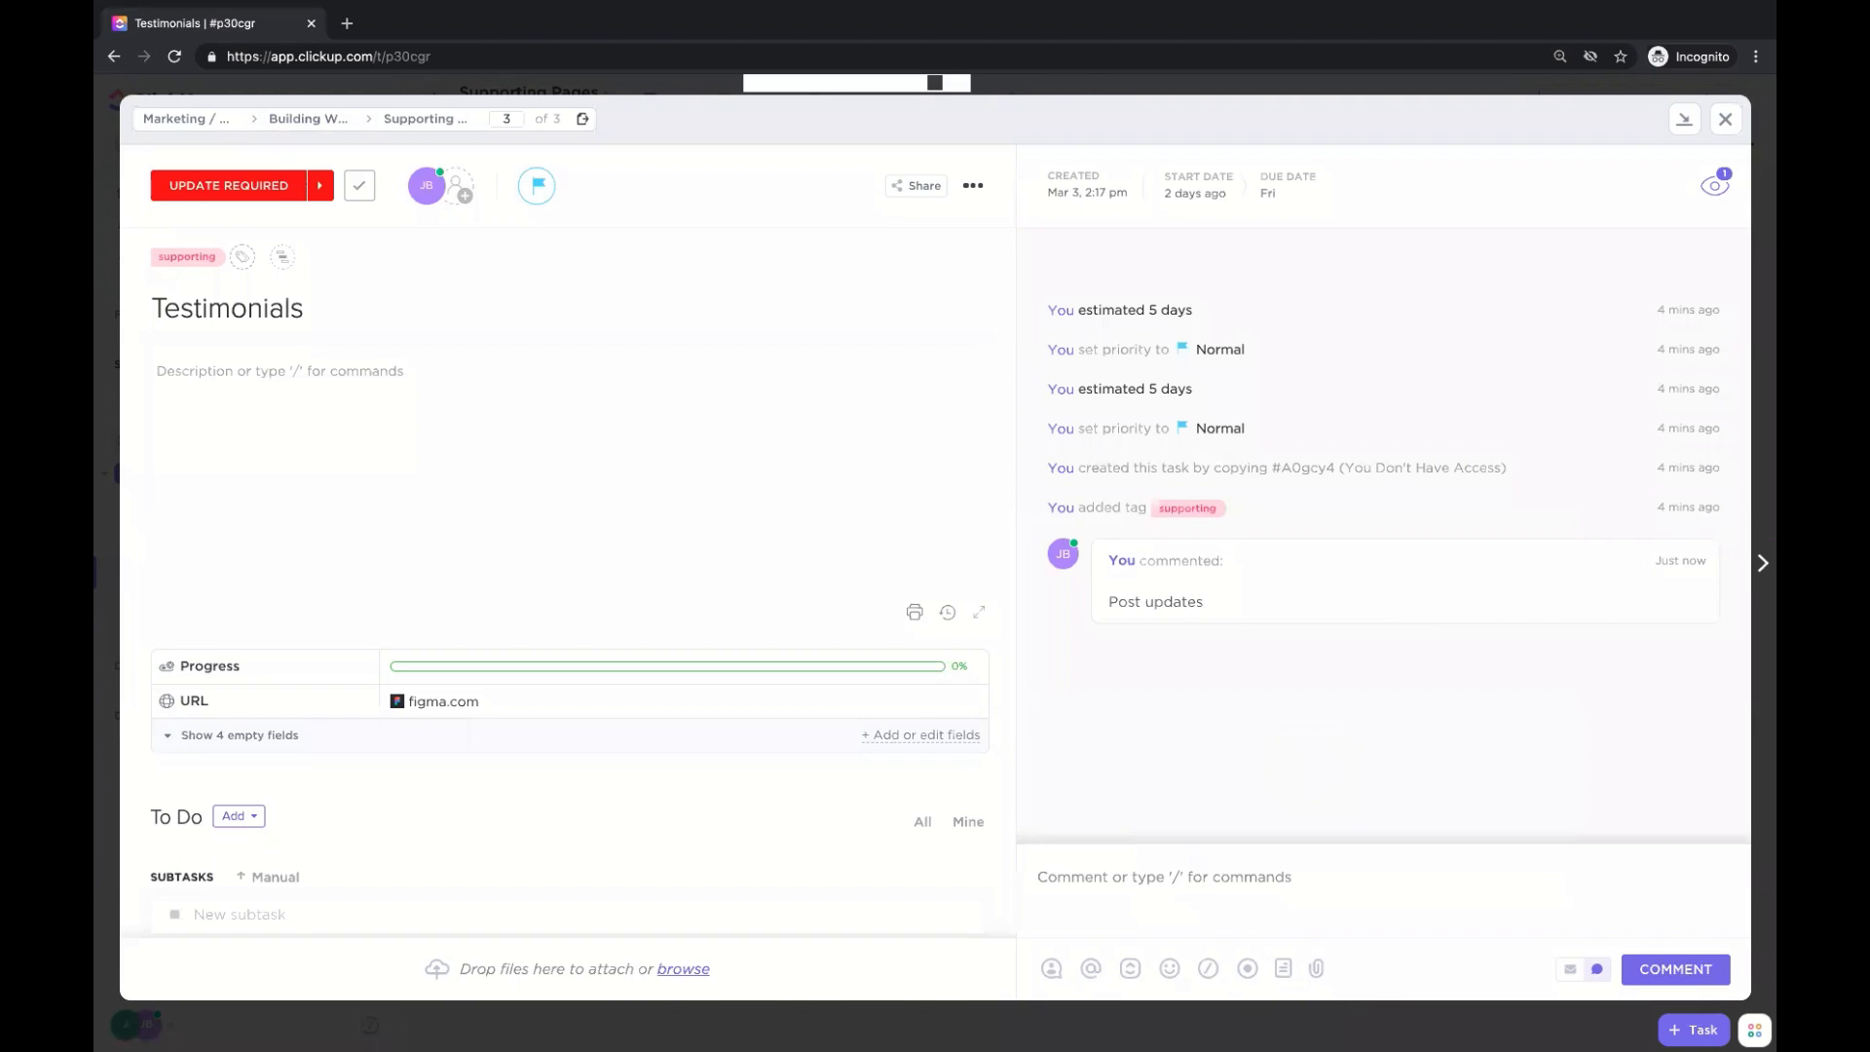
type("@")
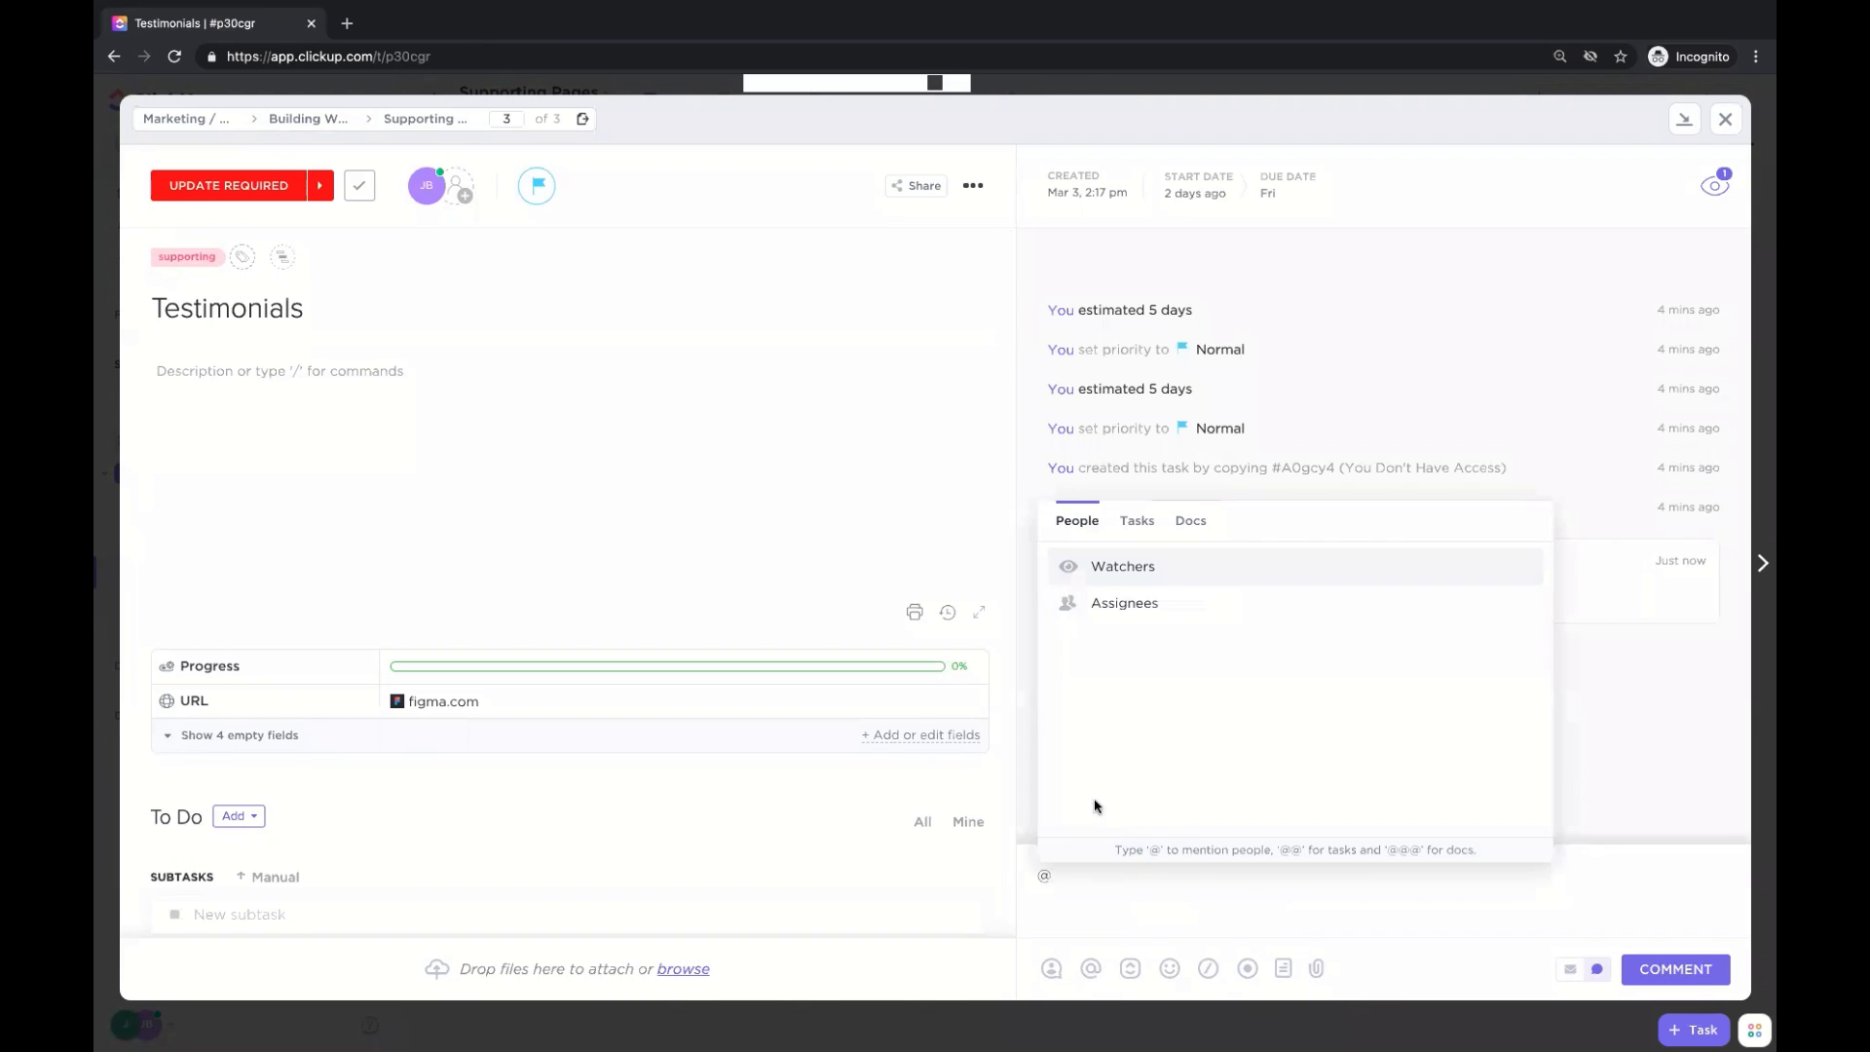
left_click(1131, 576)
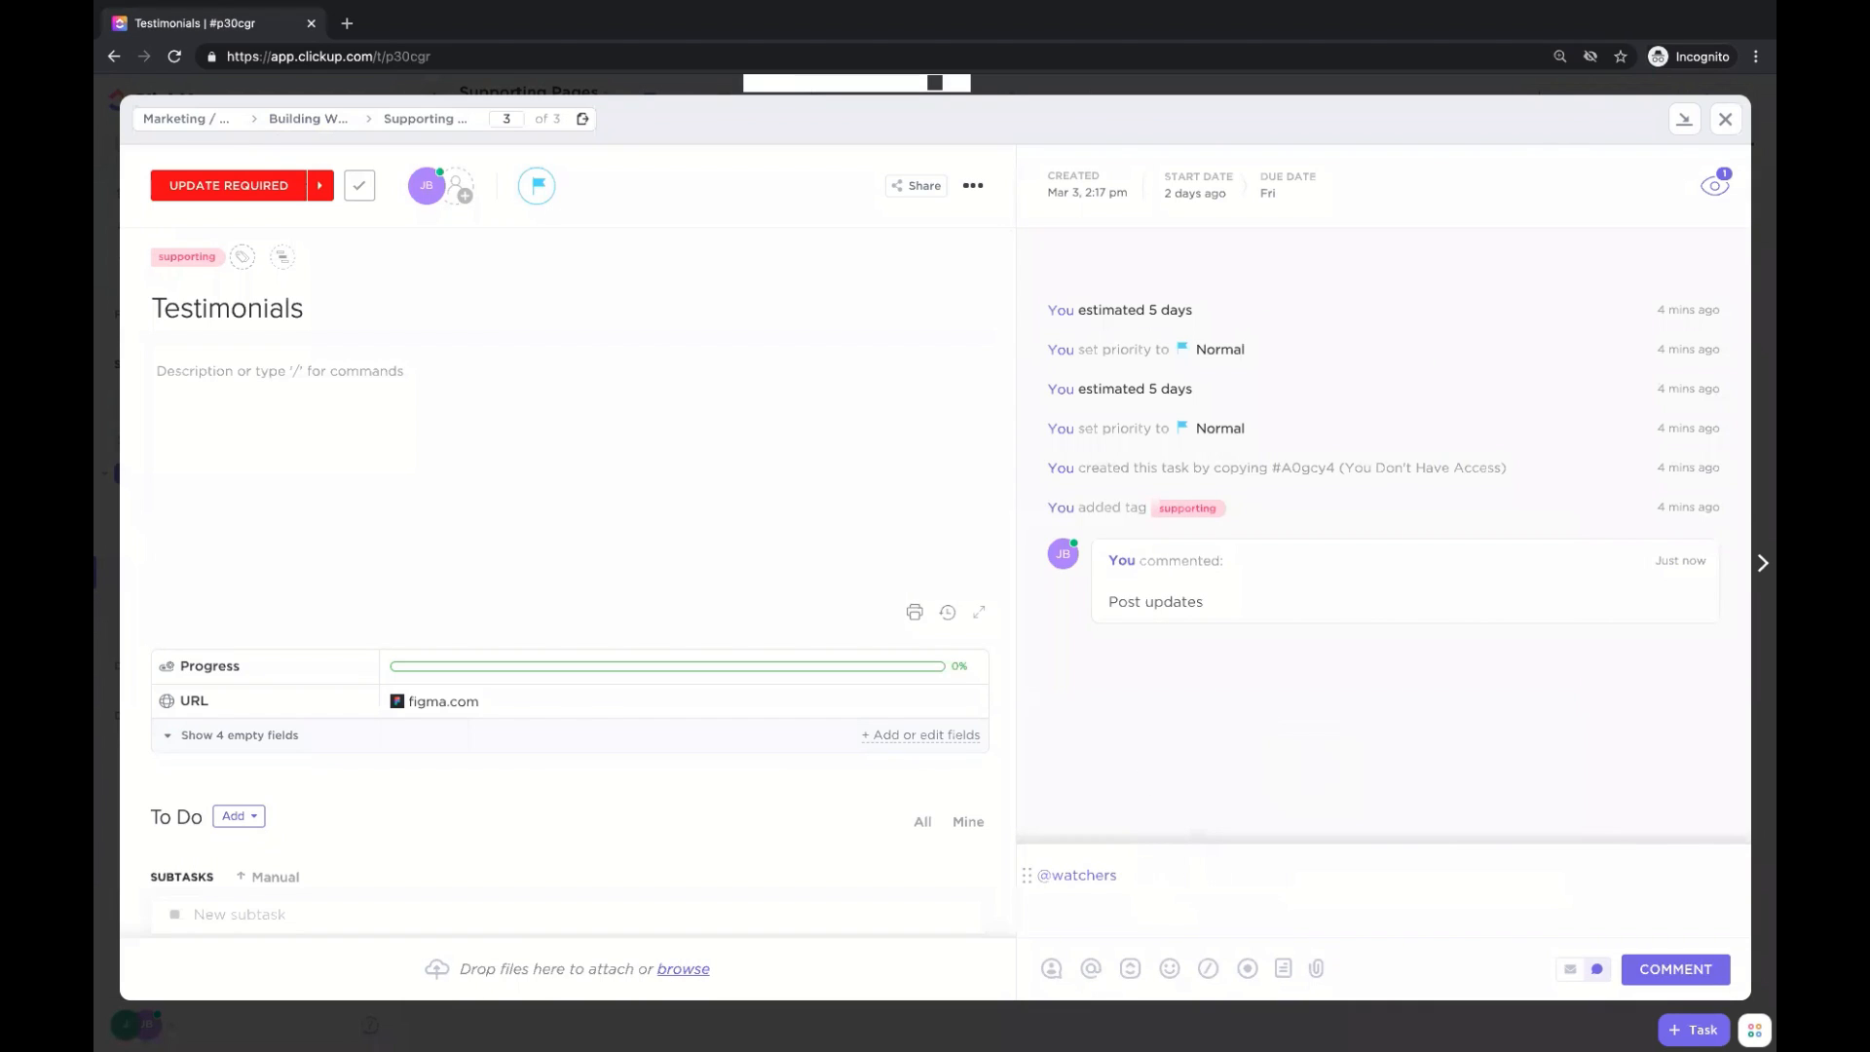
type("Hey! Can yo help me with this?")
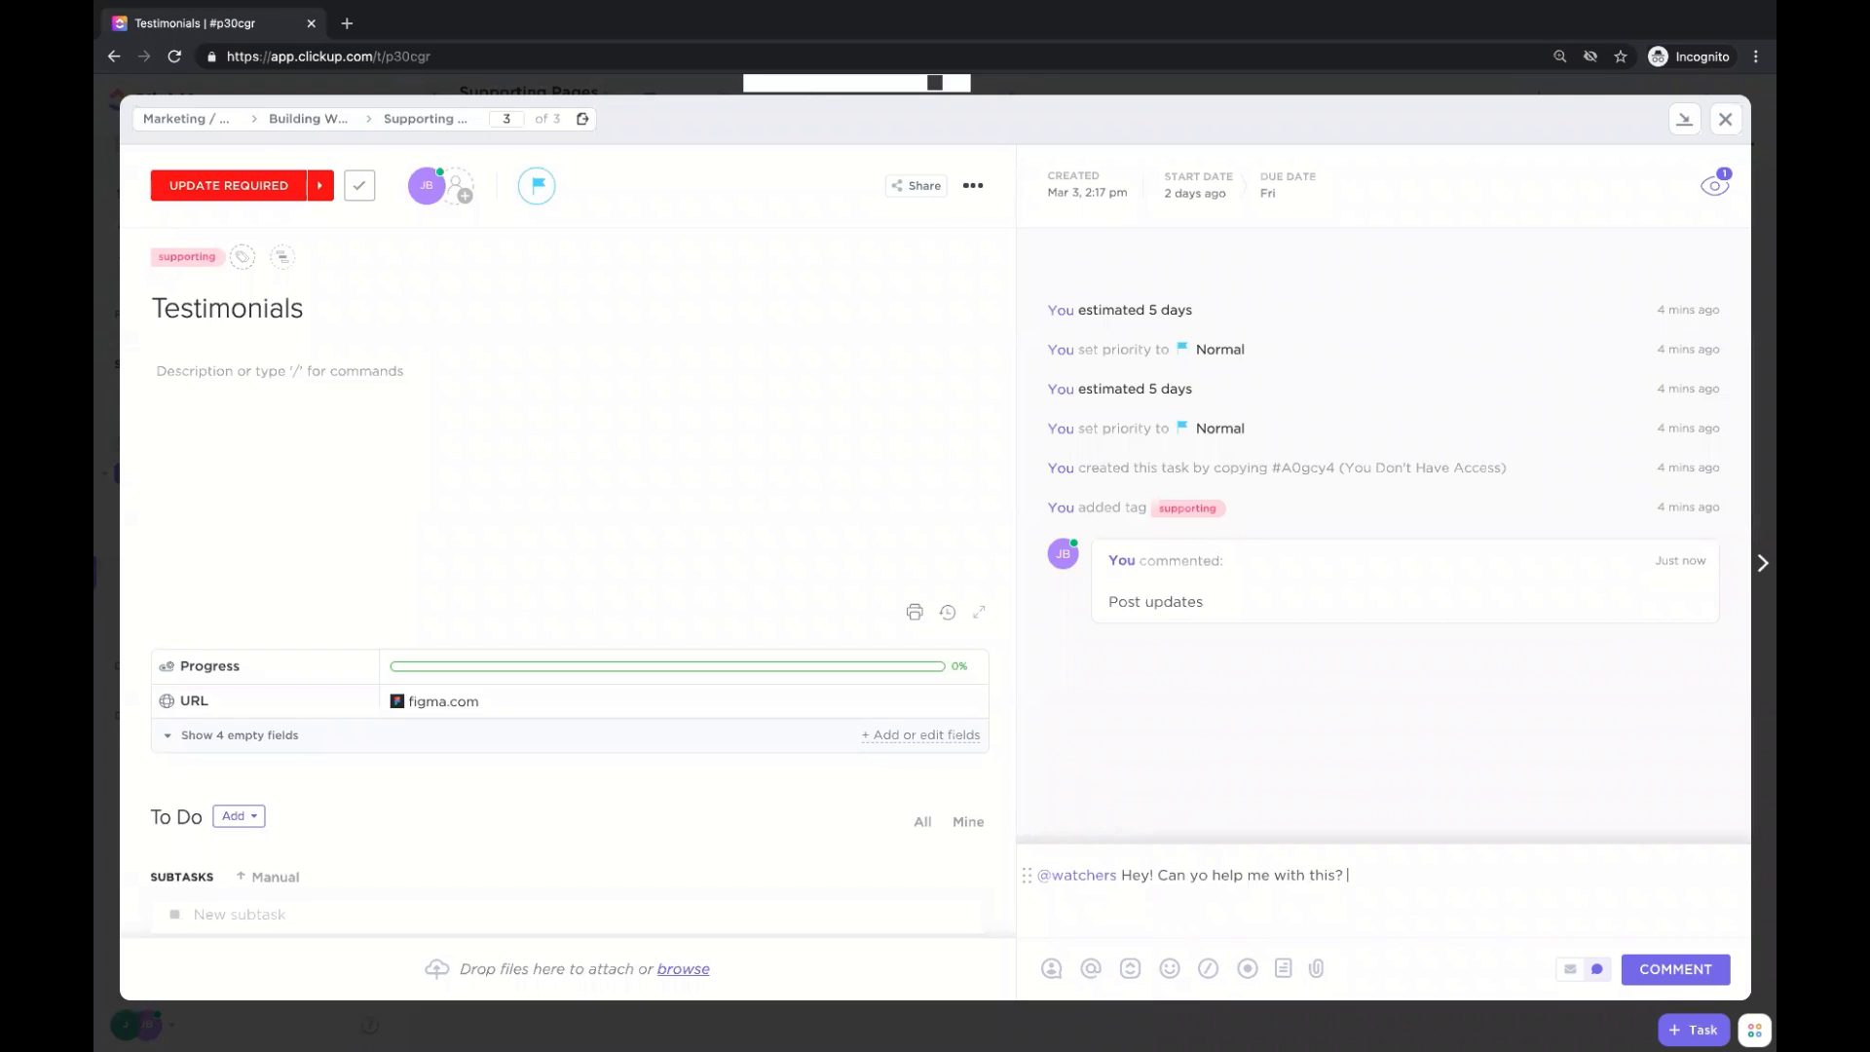
left_click(1656, 967)
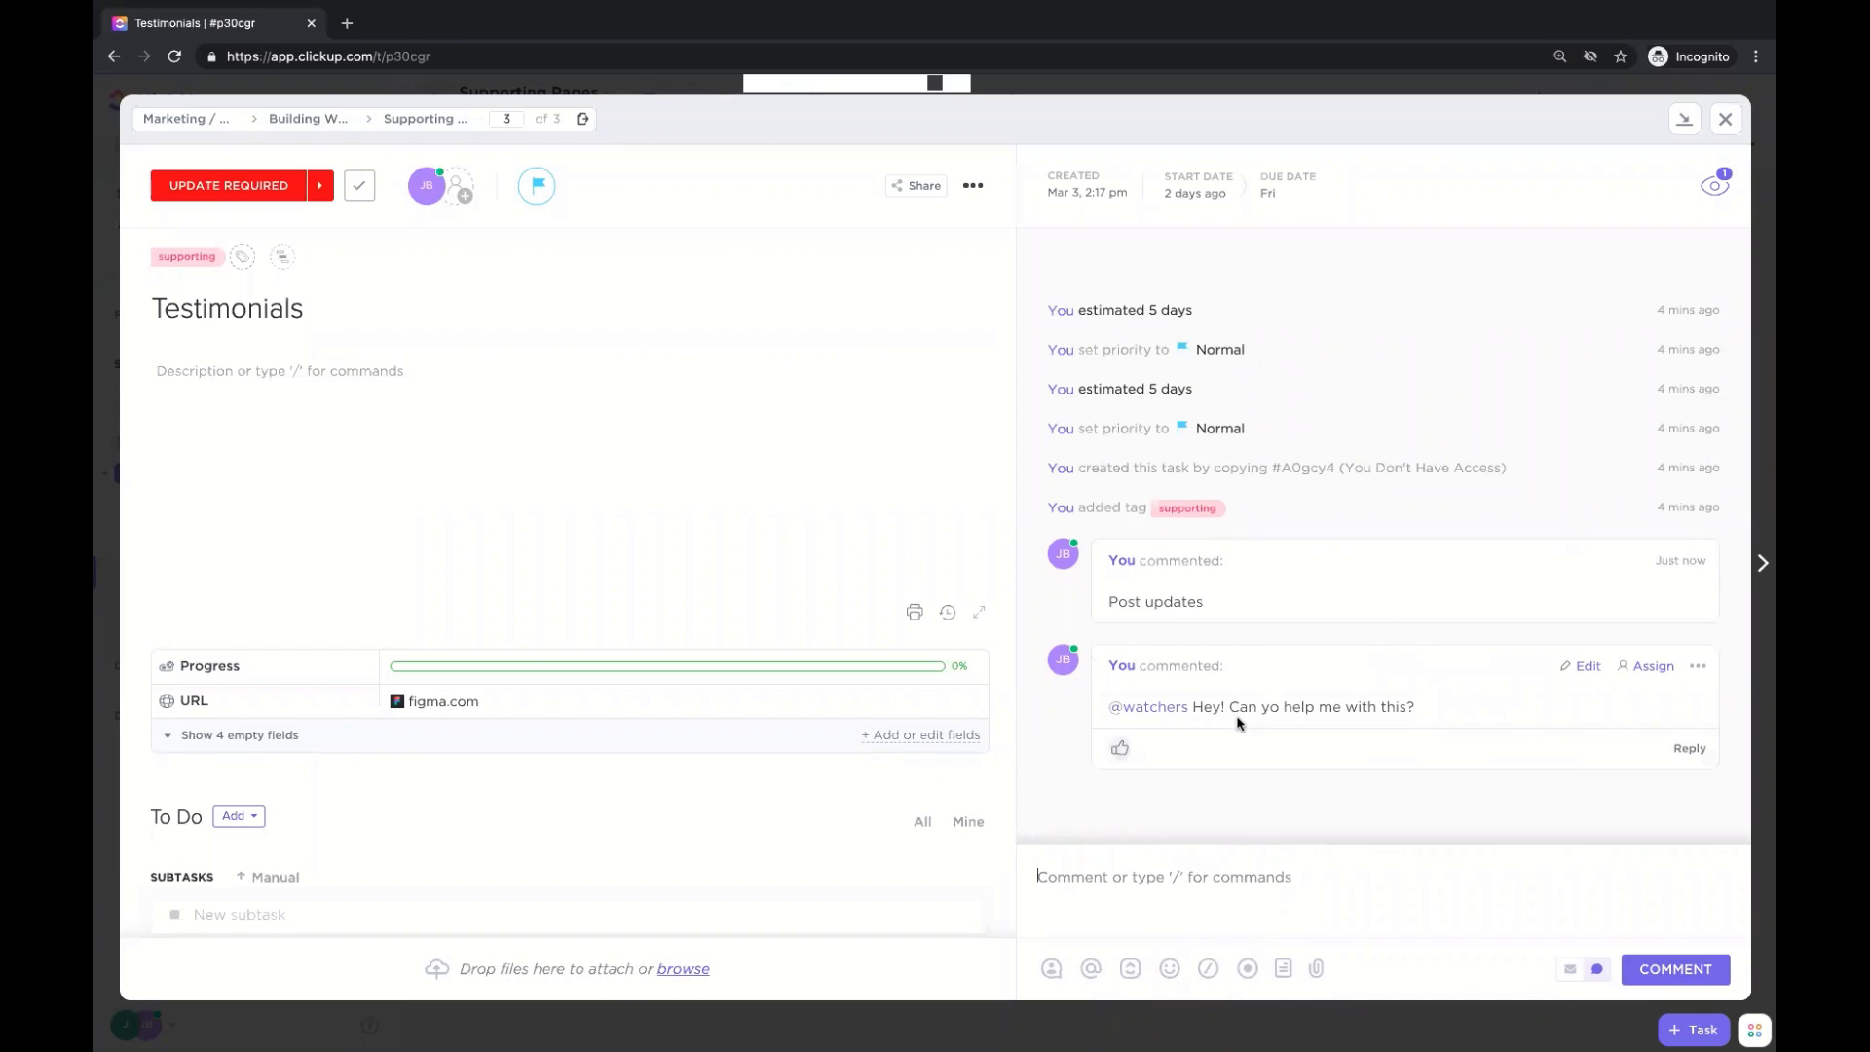
left_click(1687, 748)
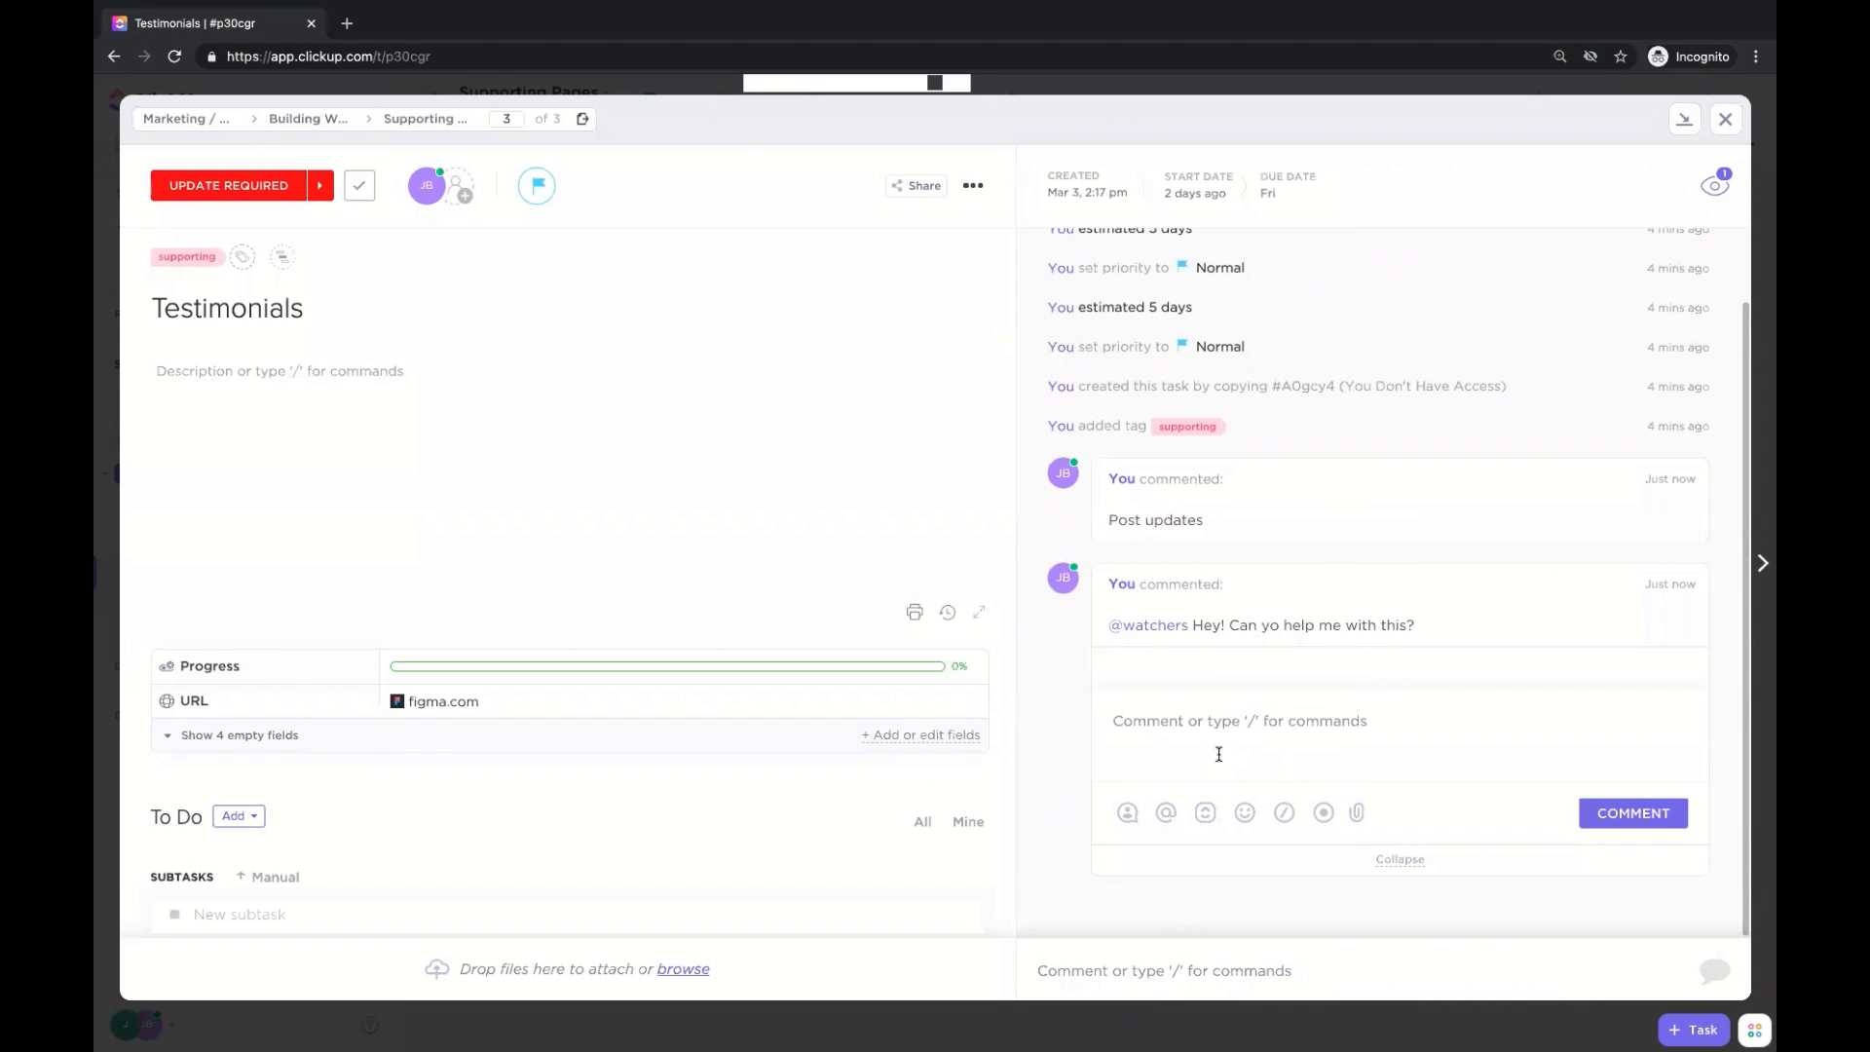
type("I nee")
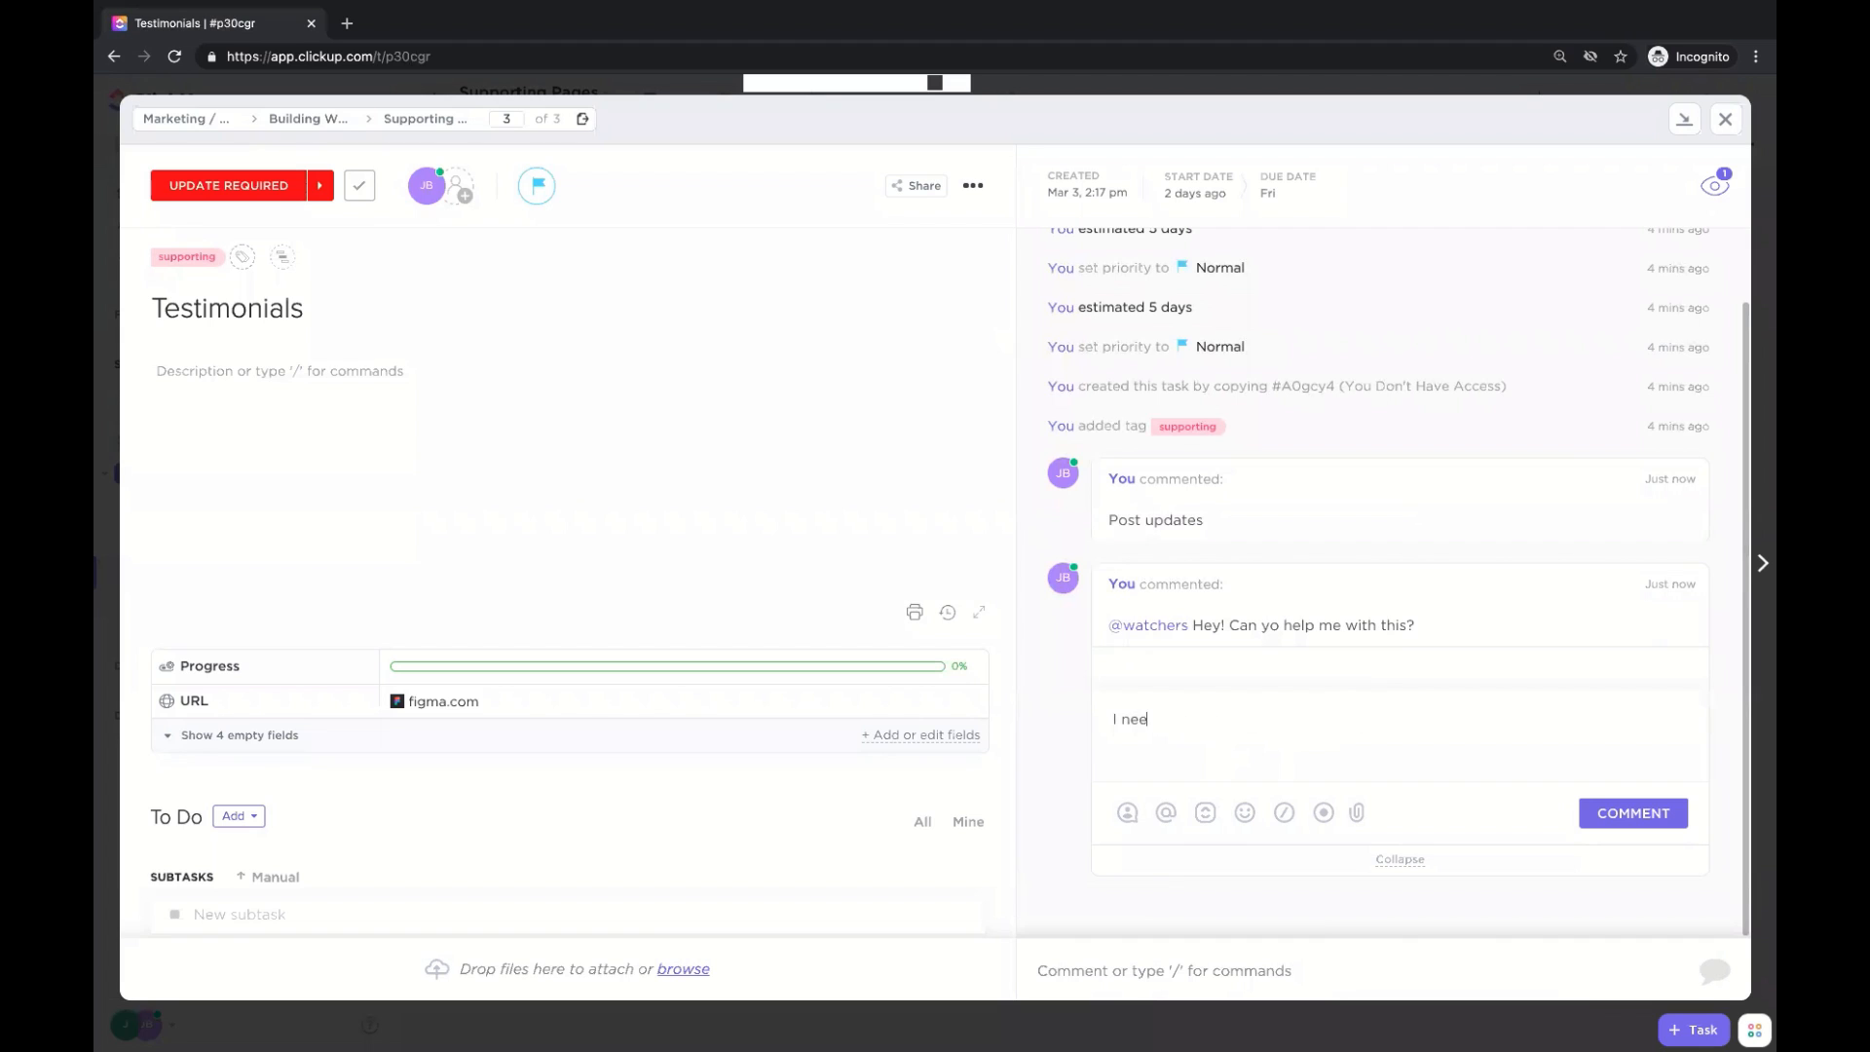
type("d help!")
left_click(1607, 815)
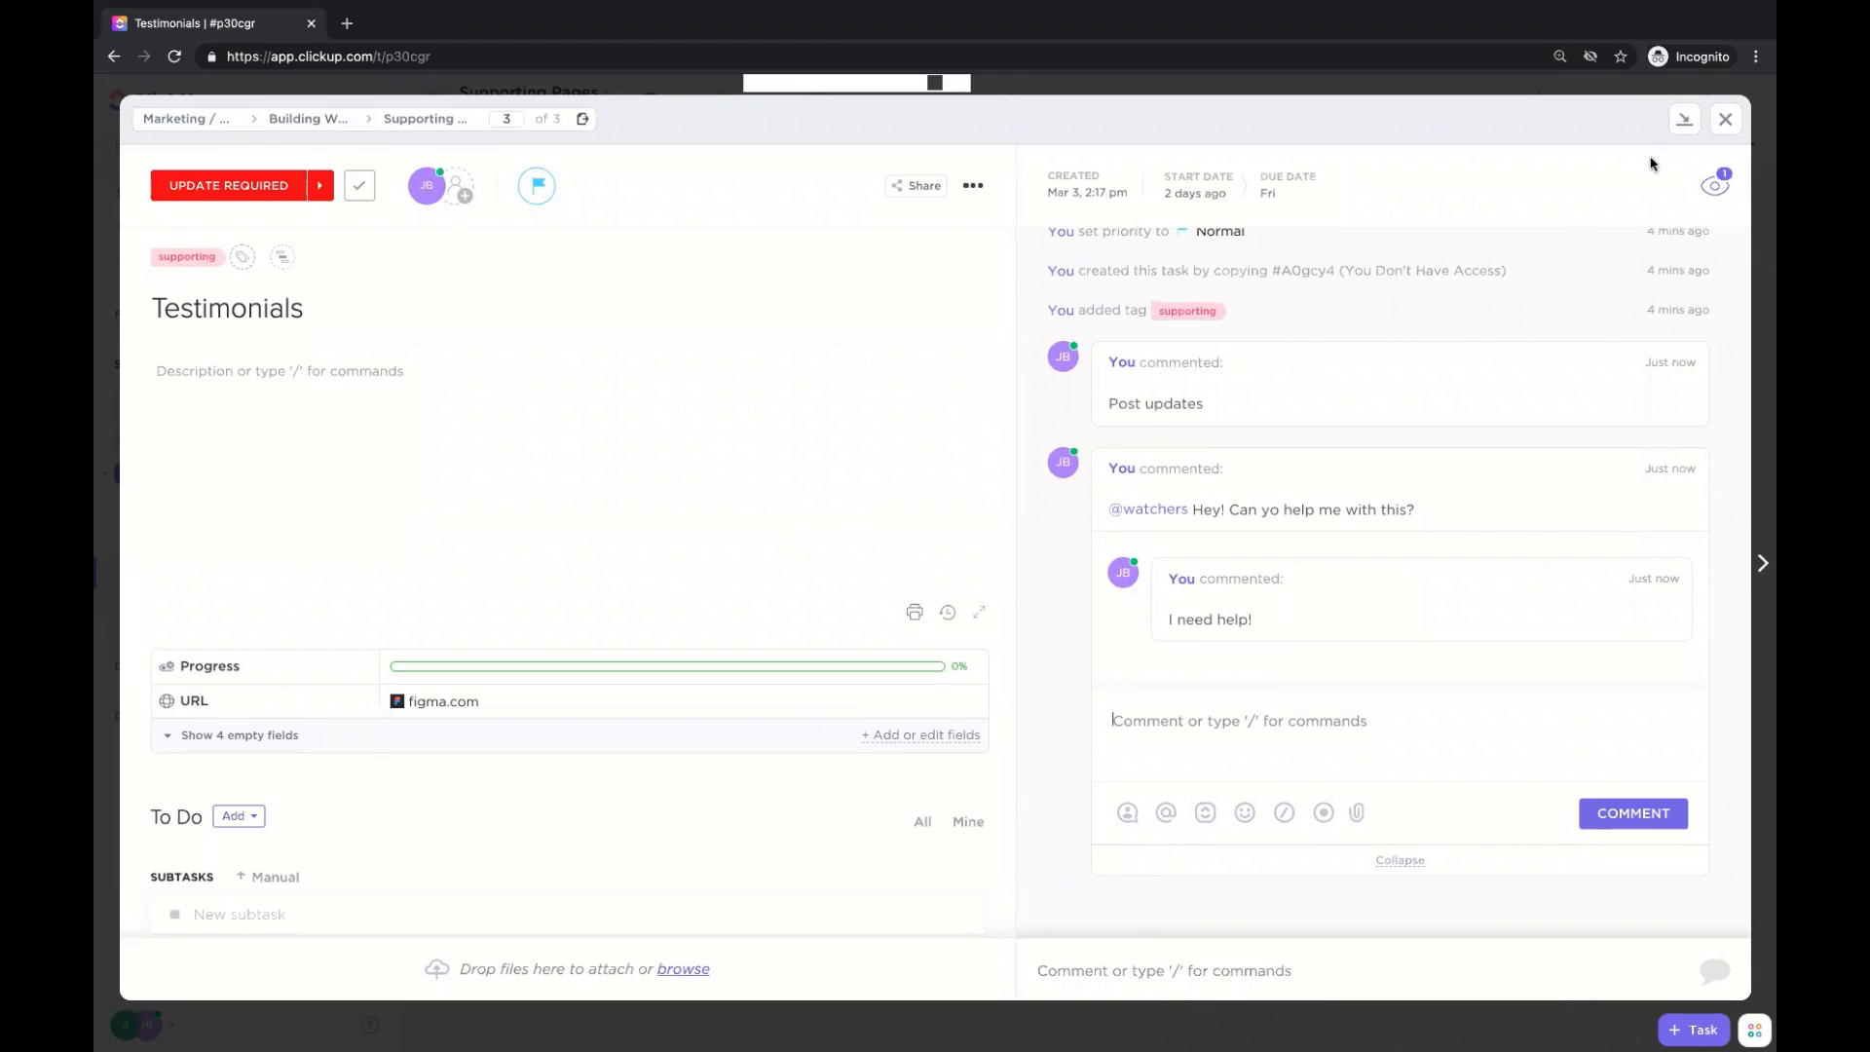
left_click(1725, 124)
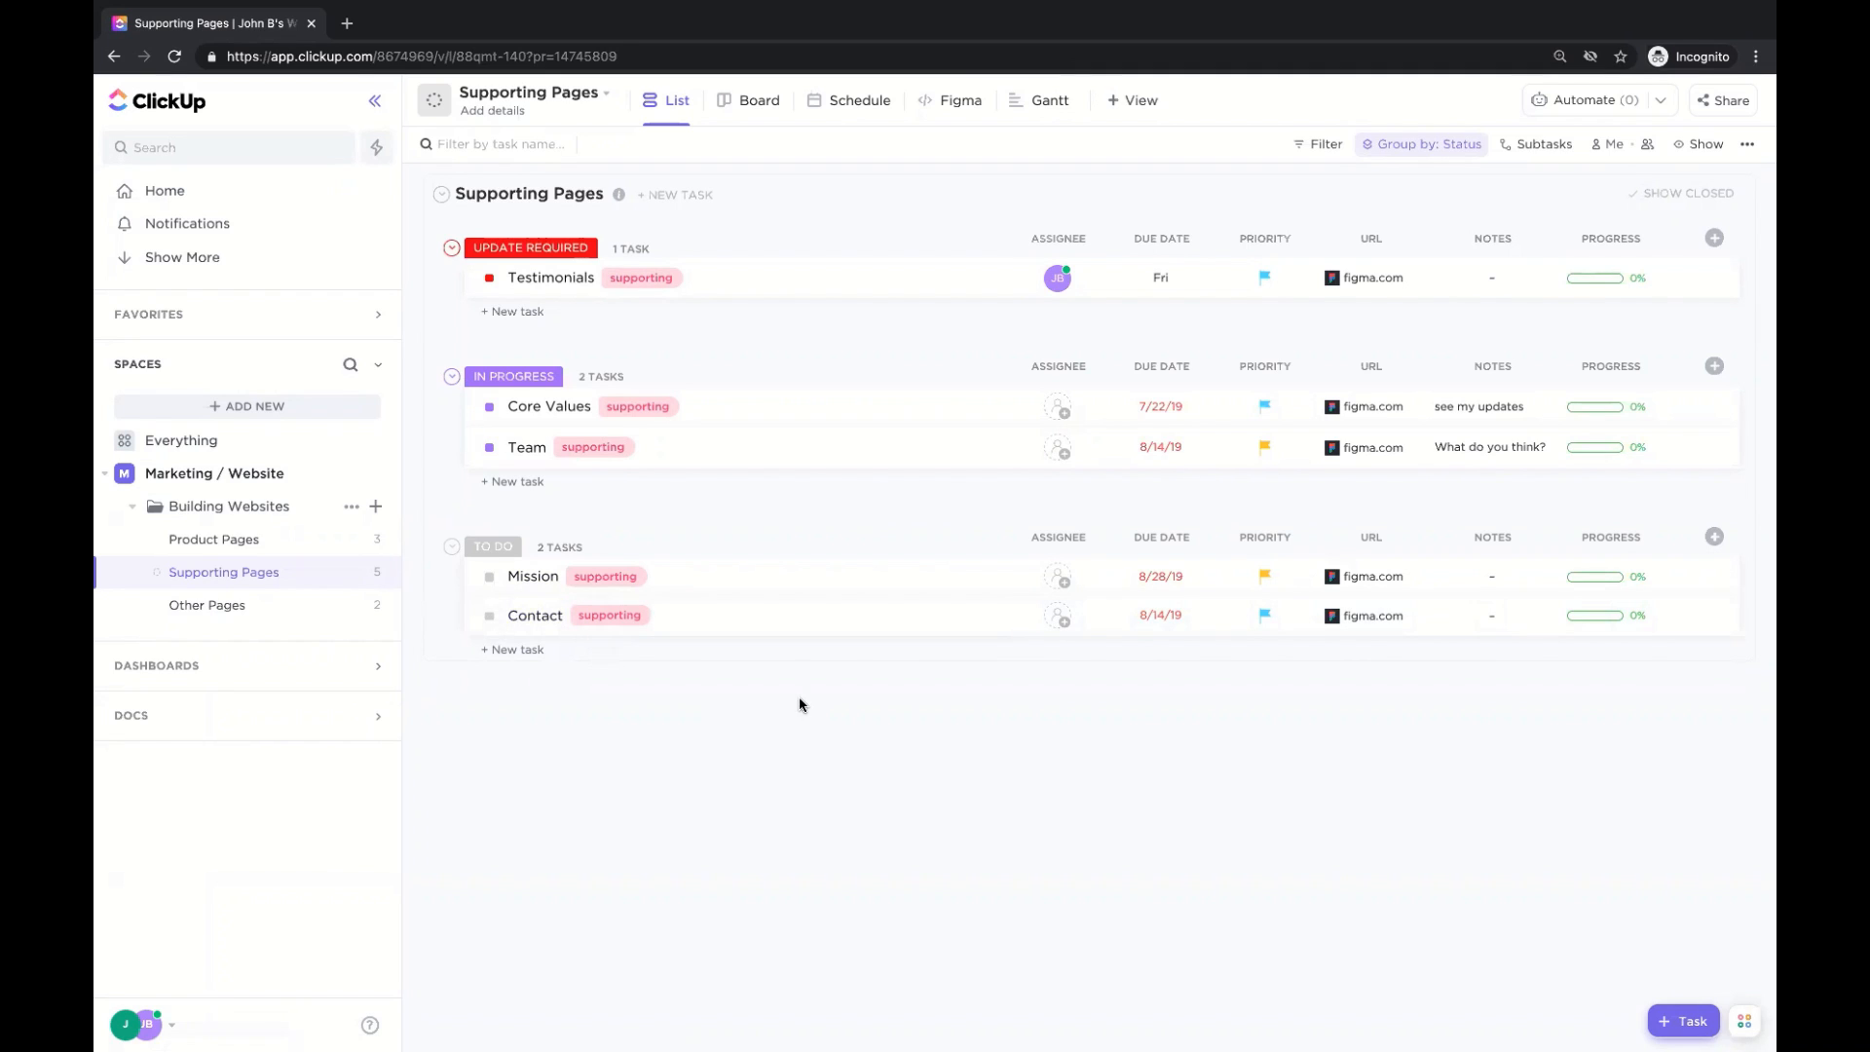
Look at the new task form for the Supporting Pages list and close it without creating a task.
left_click(1675, 1024)
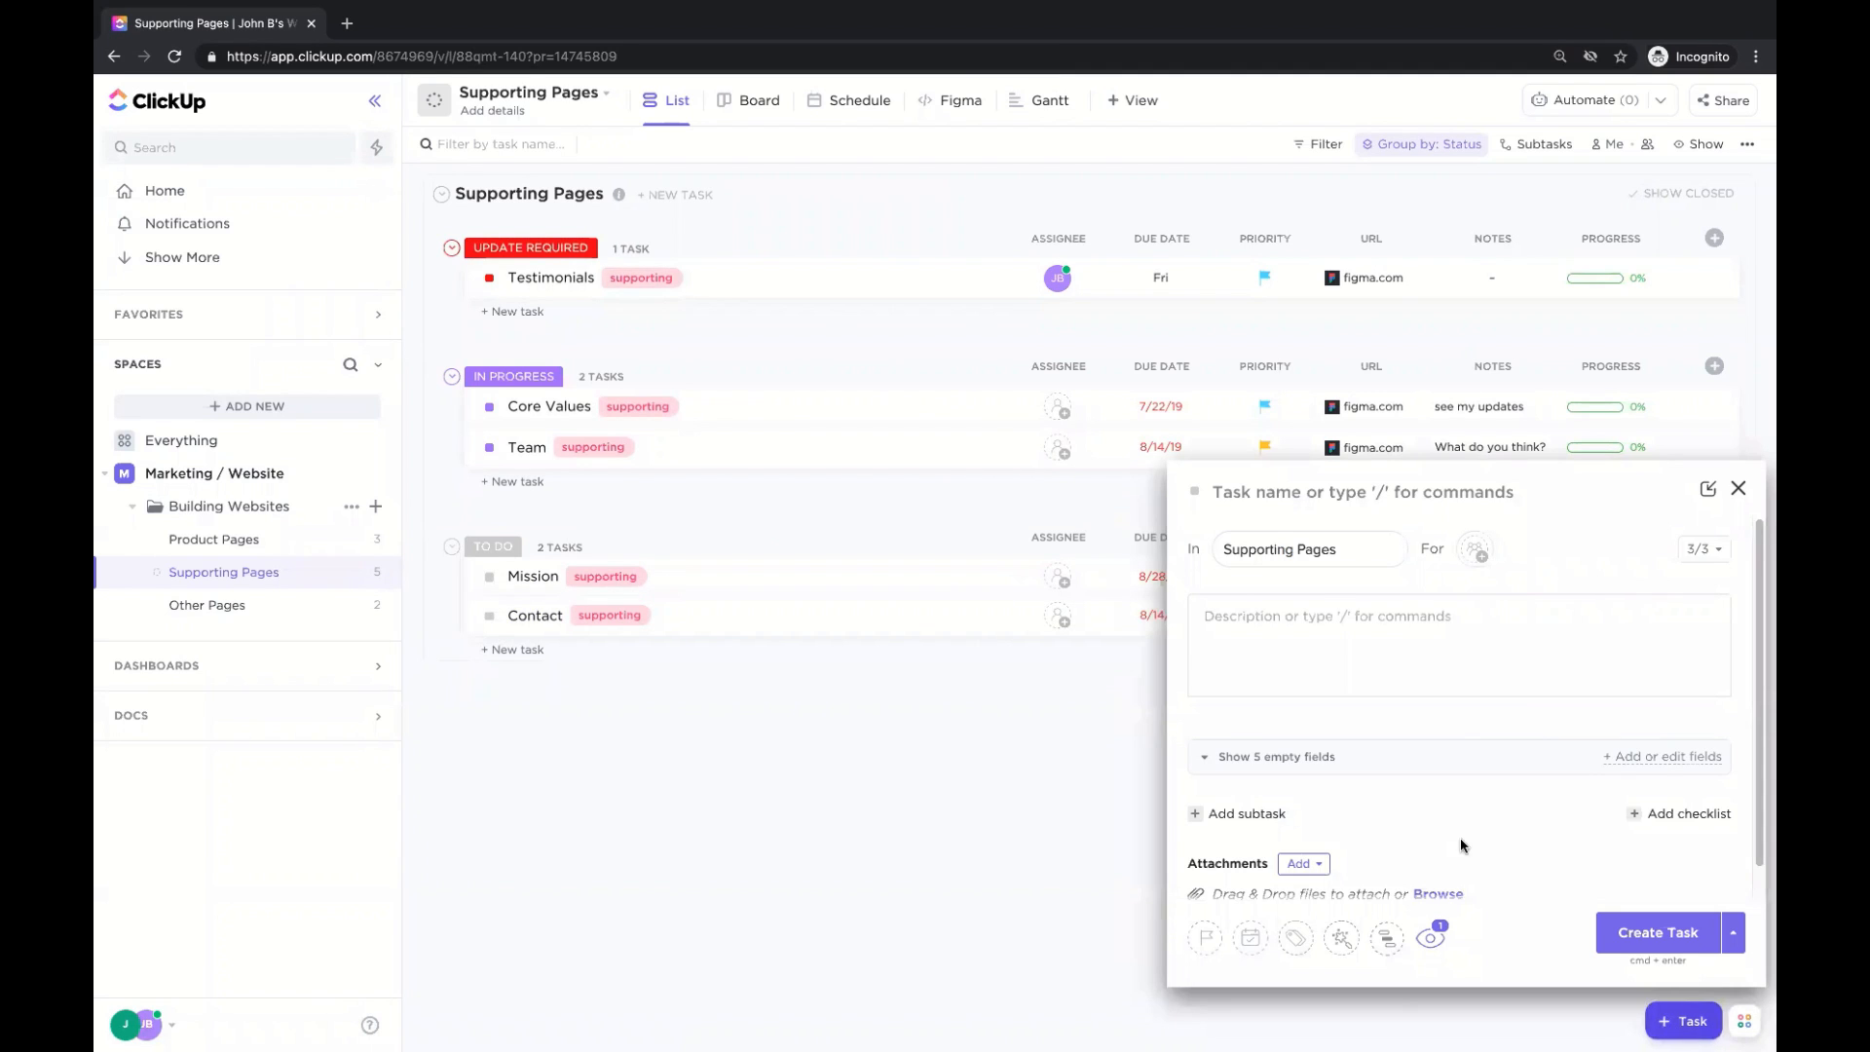
left_click(1738, 488)
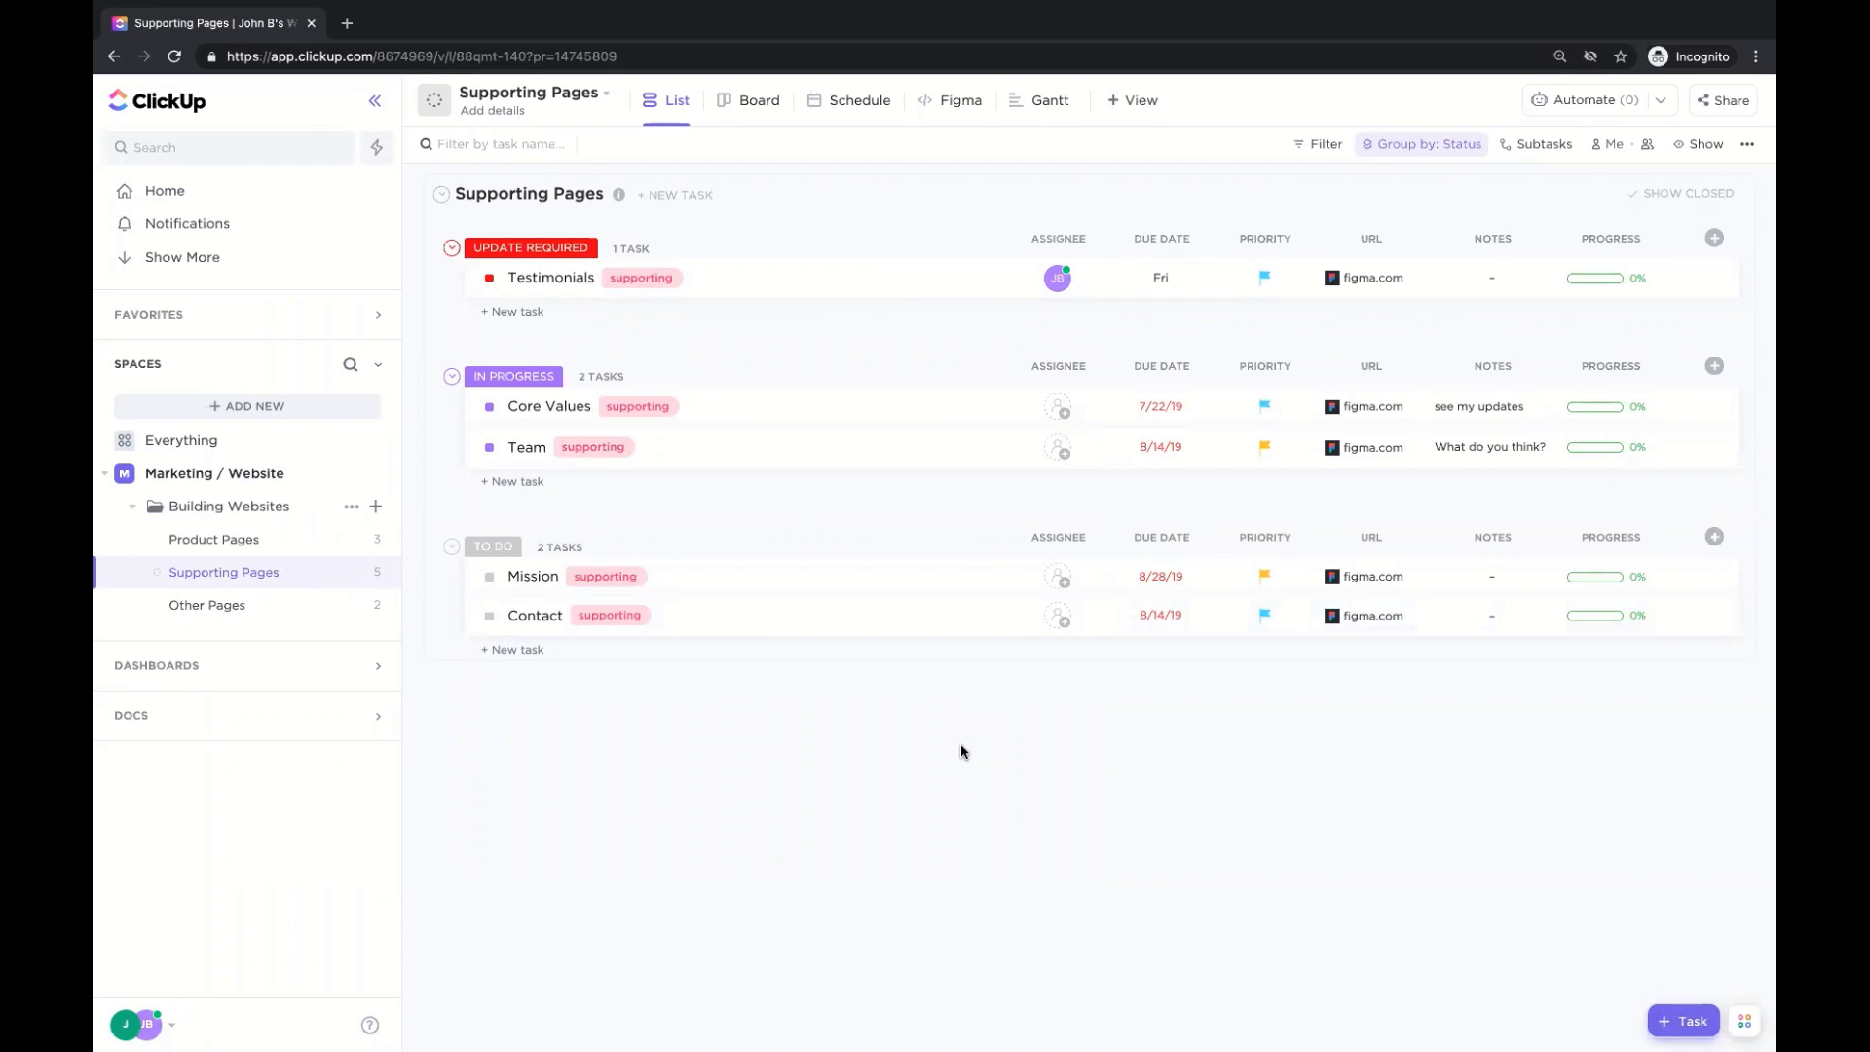
key("t")
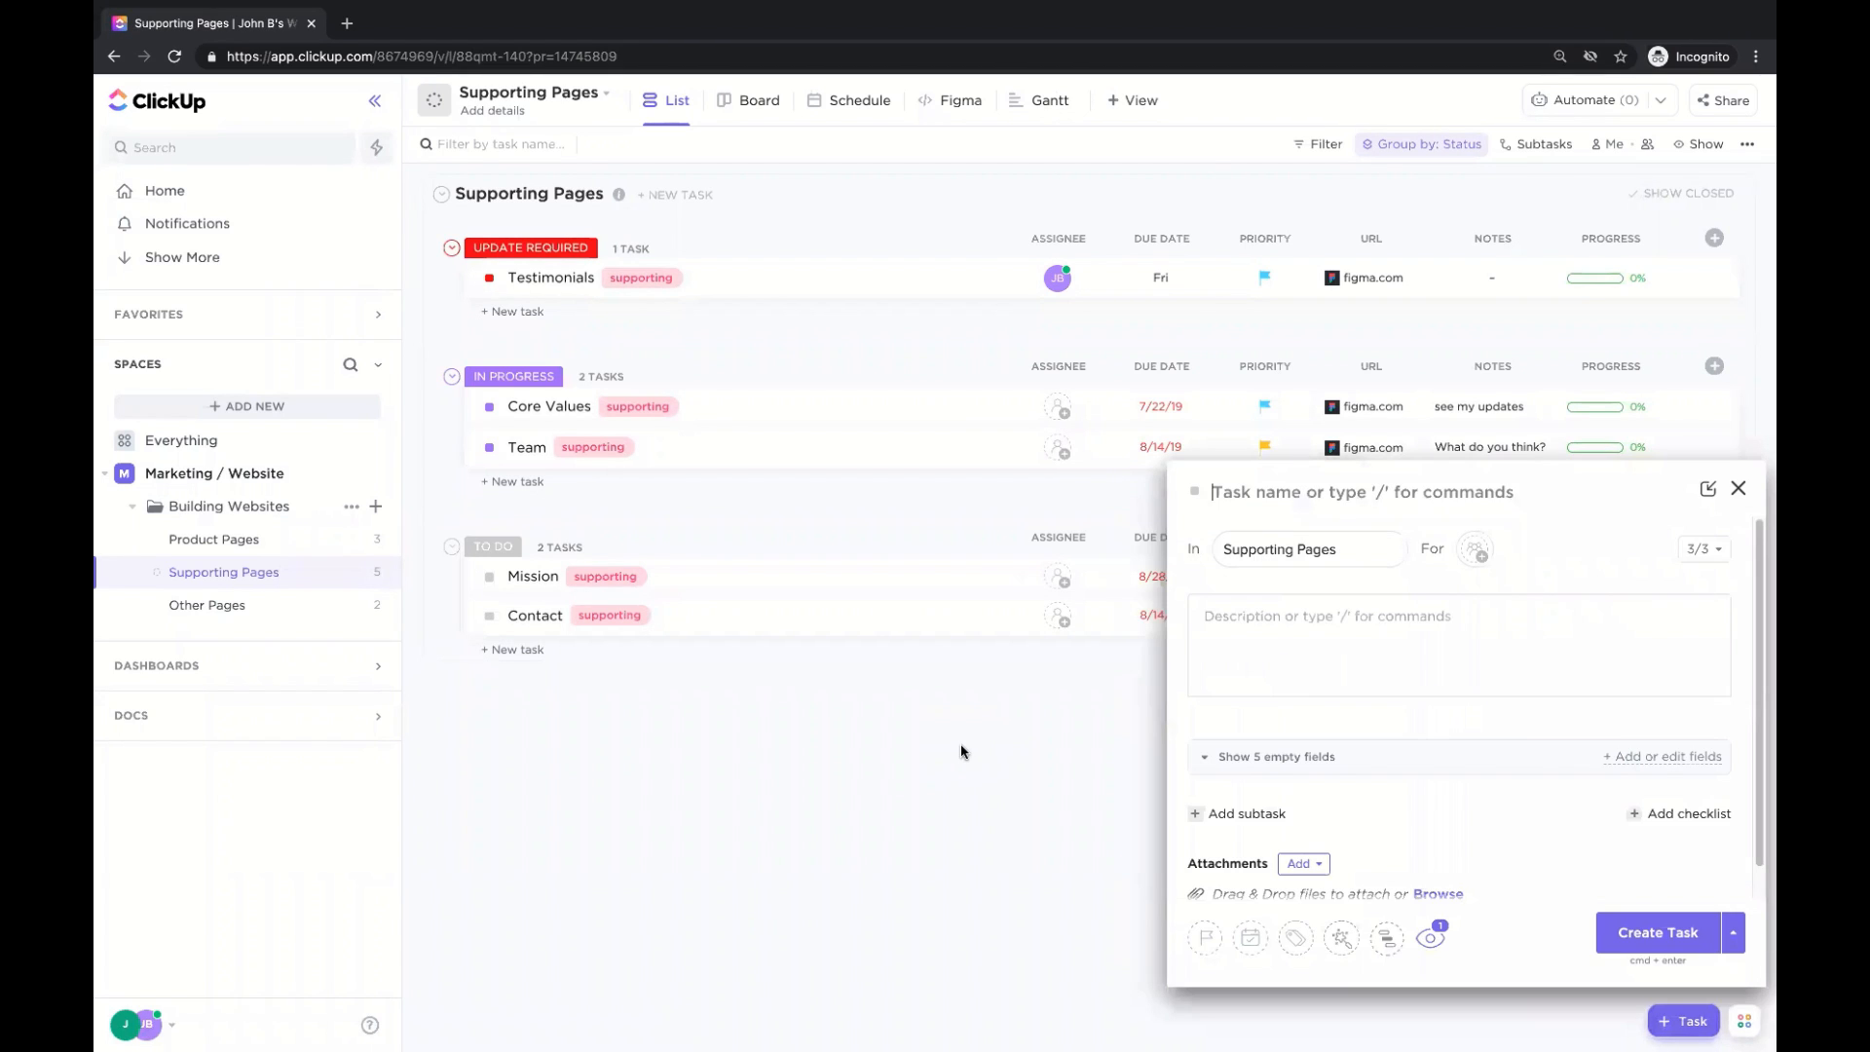
key("Escape")
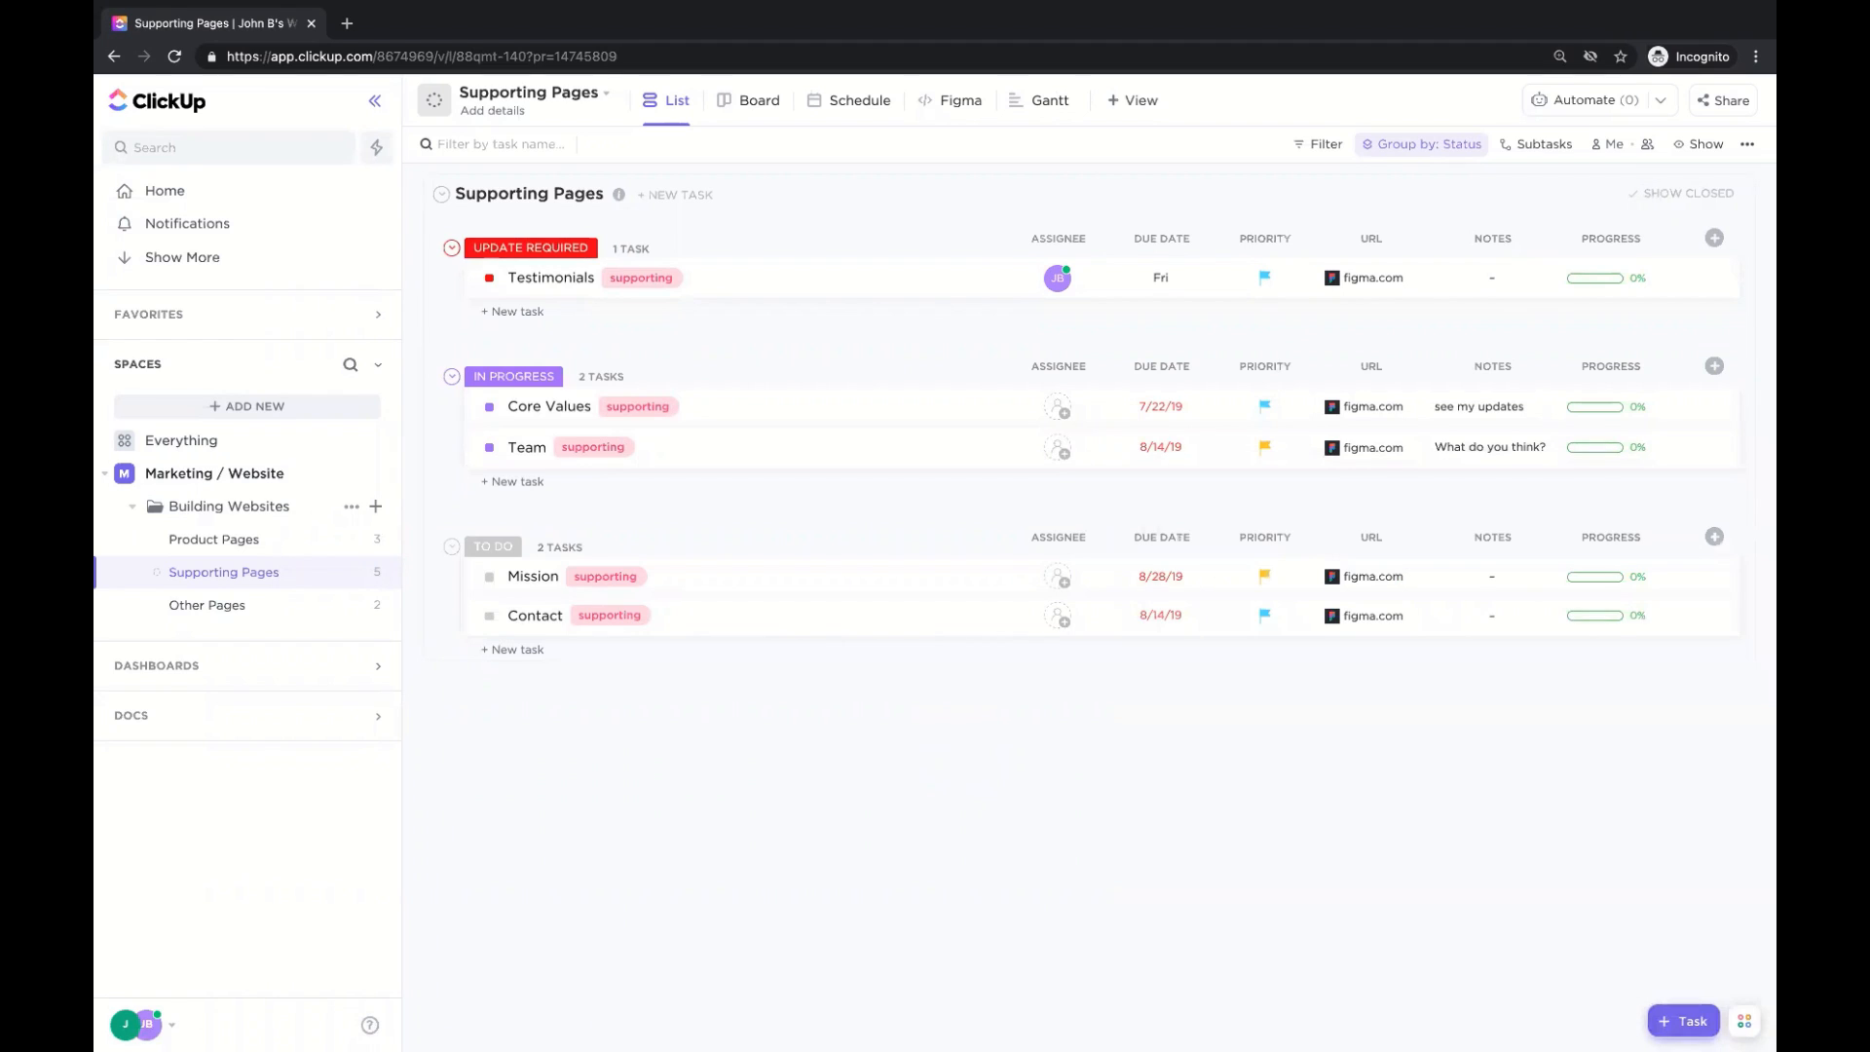
key("t")
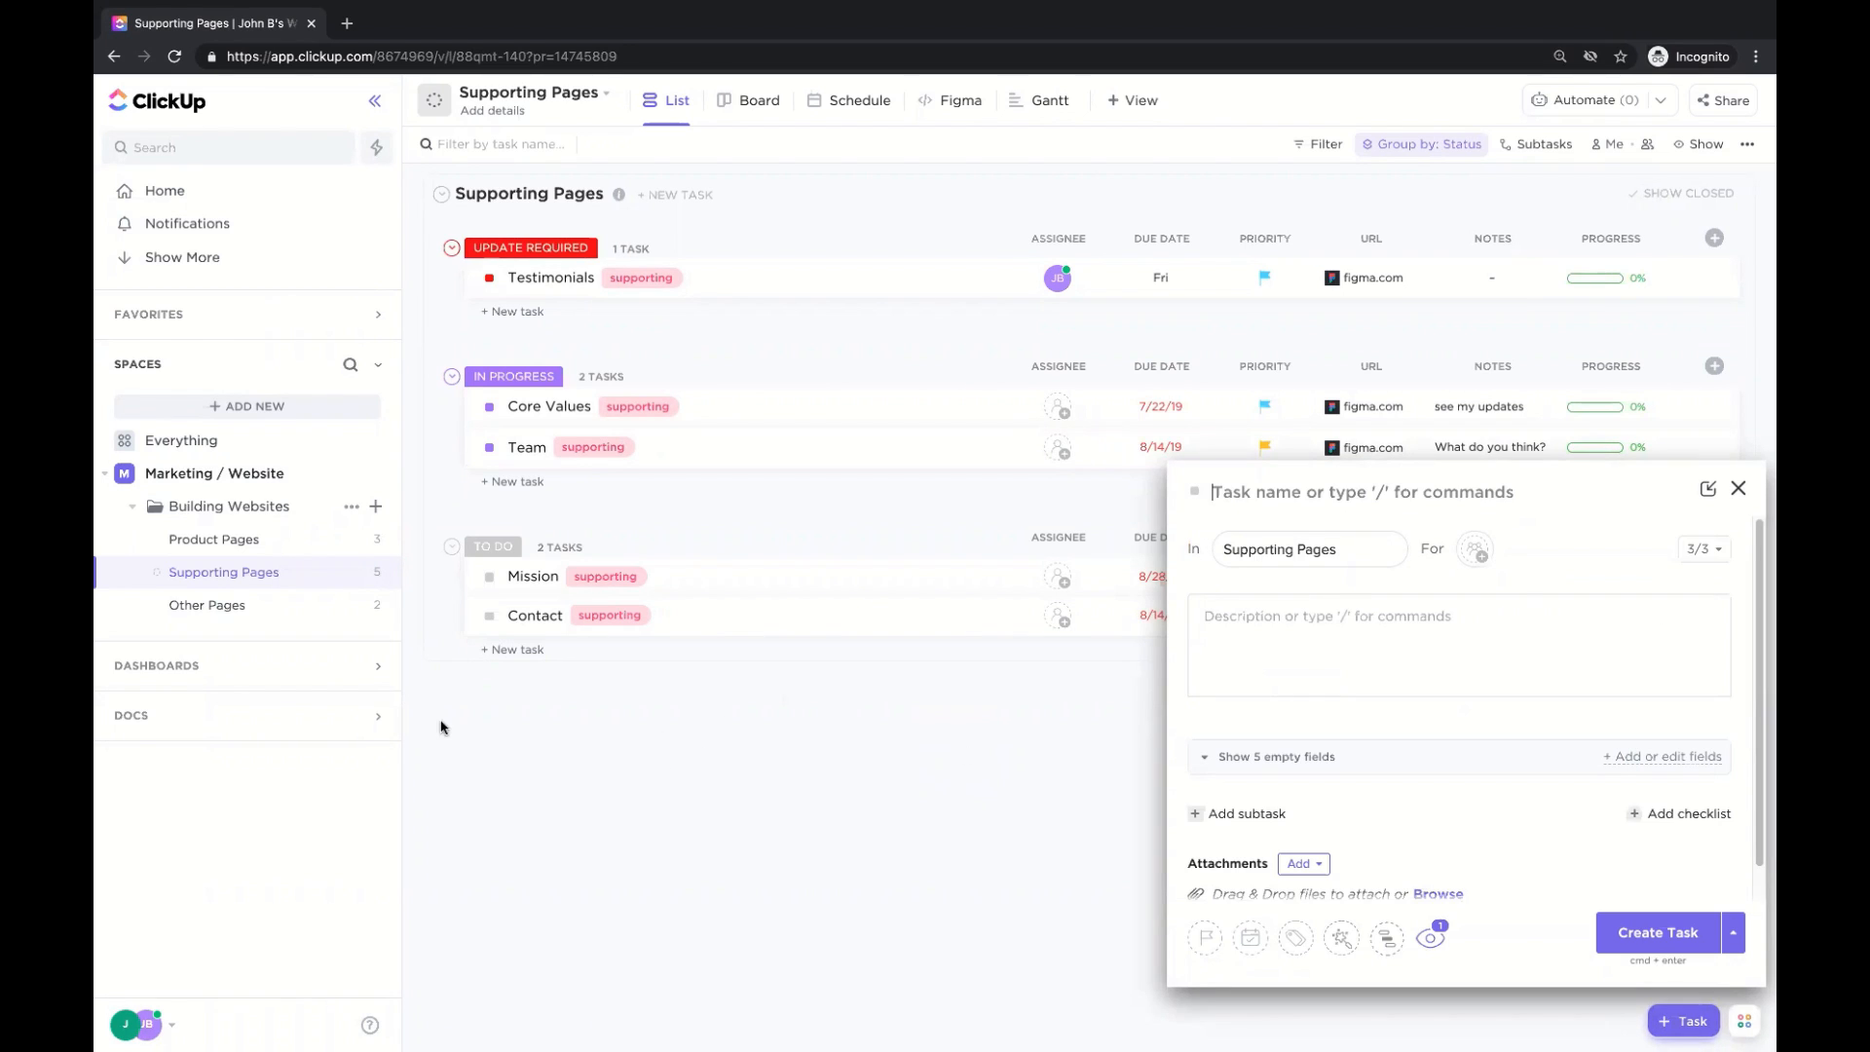
key("Escape")
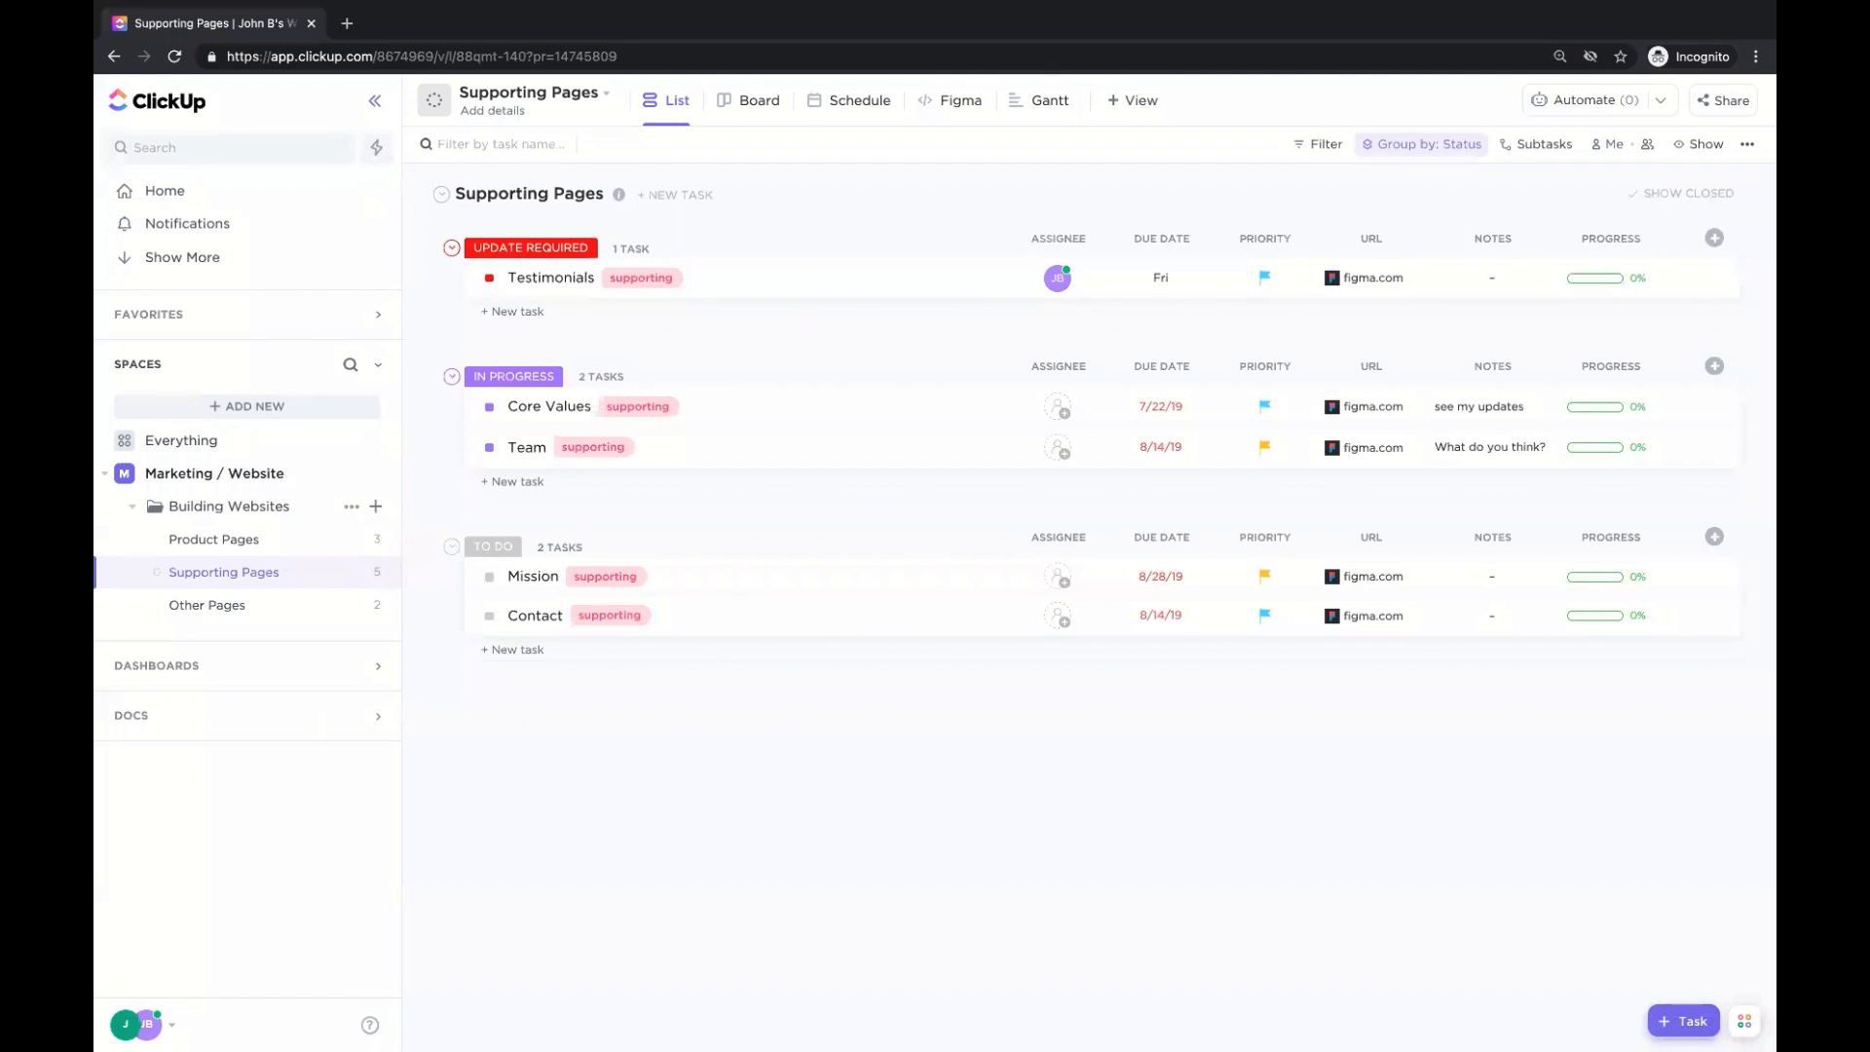
left_click(230, 521)
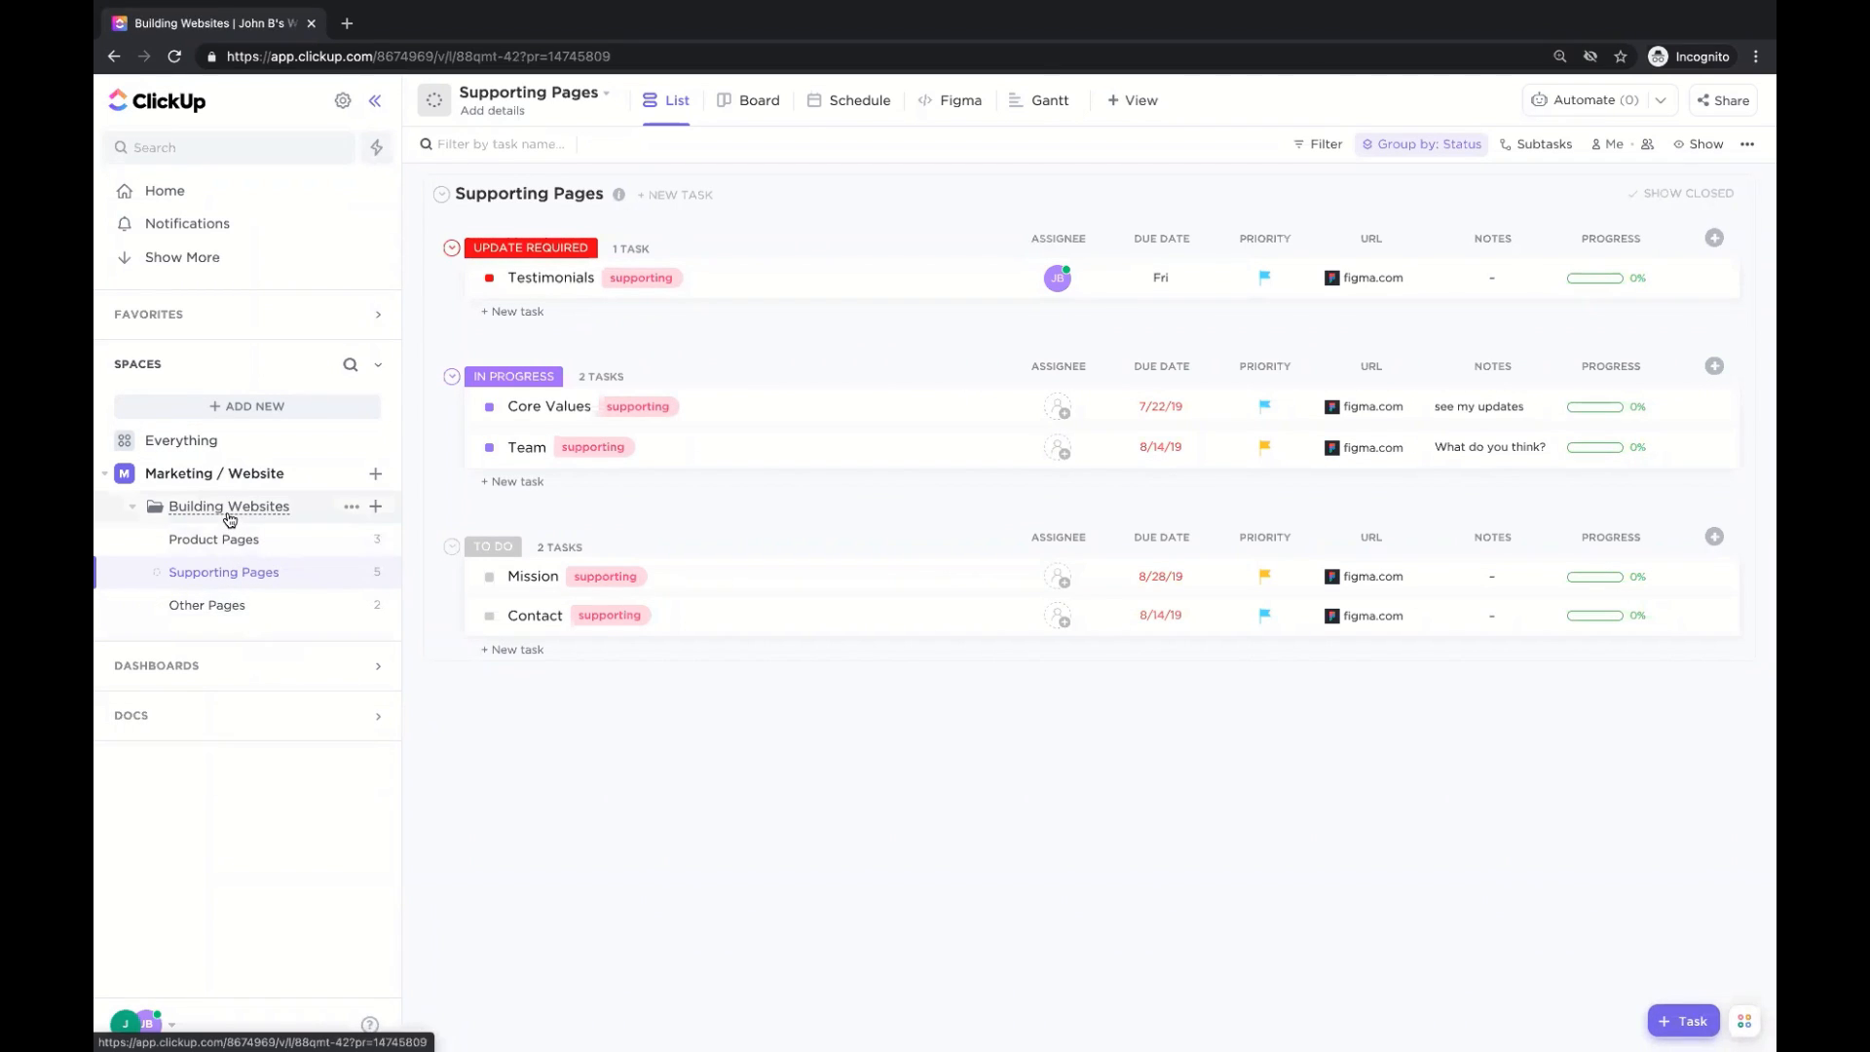
left_click(229, 514)
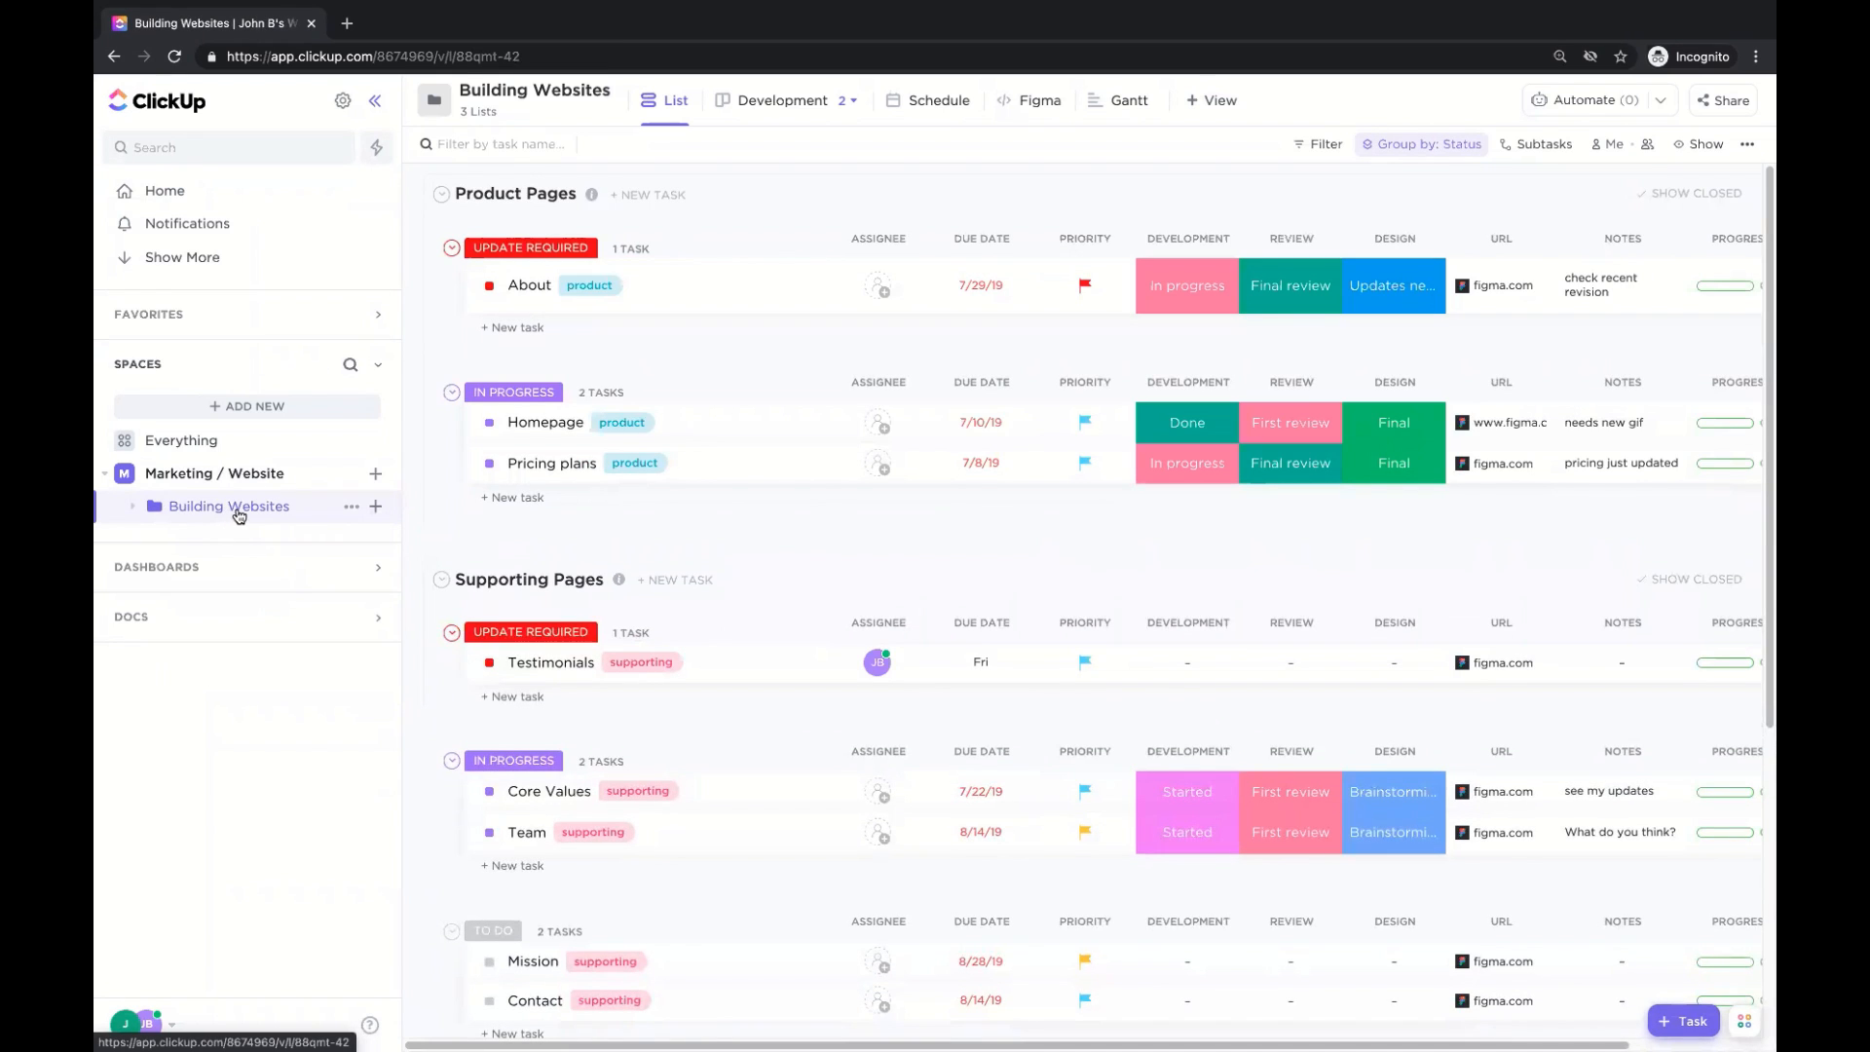
left_click(351, 507)
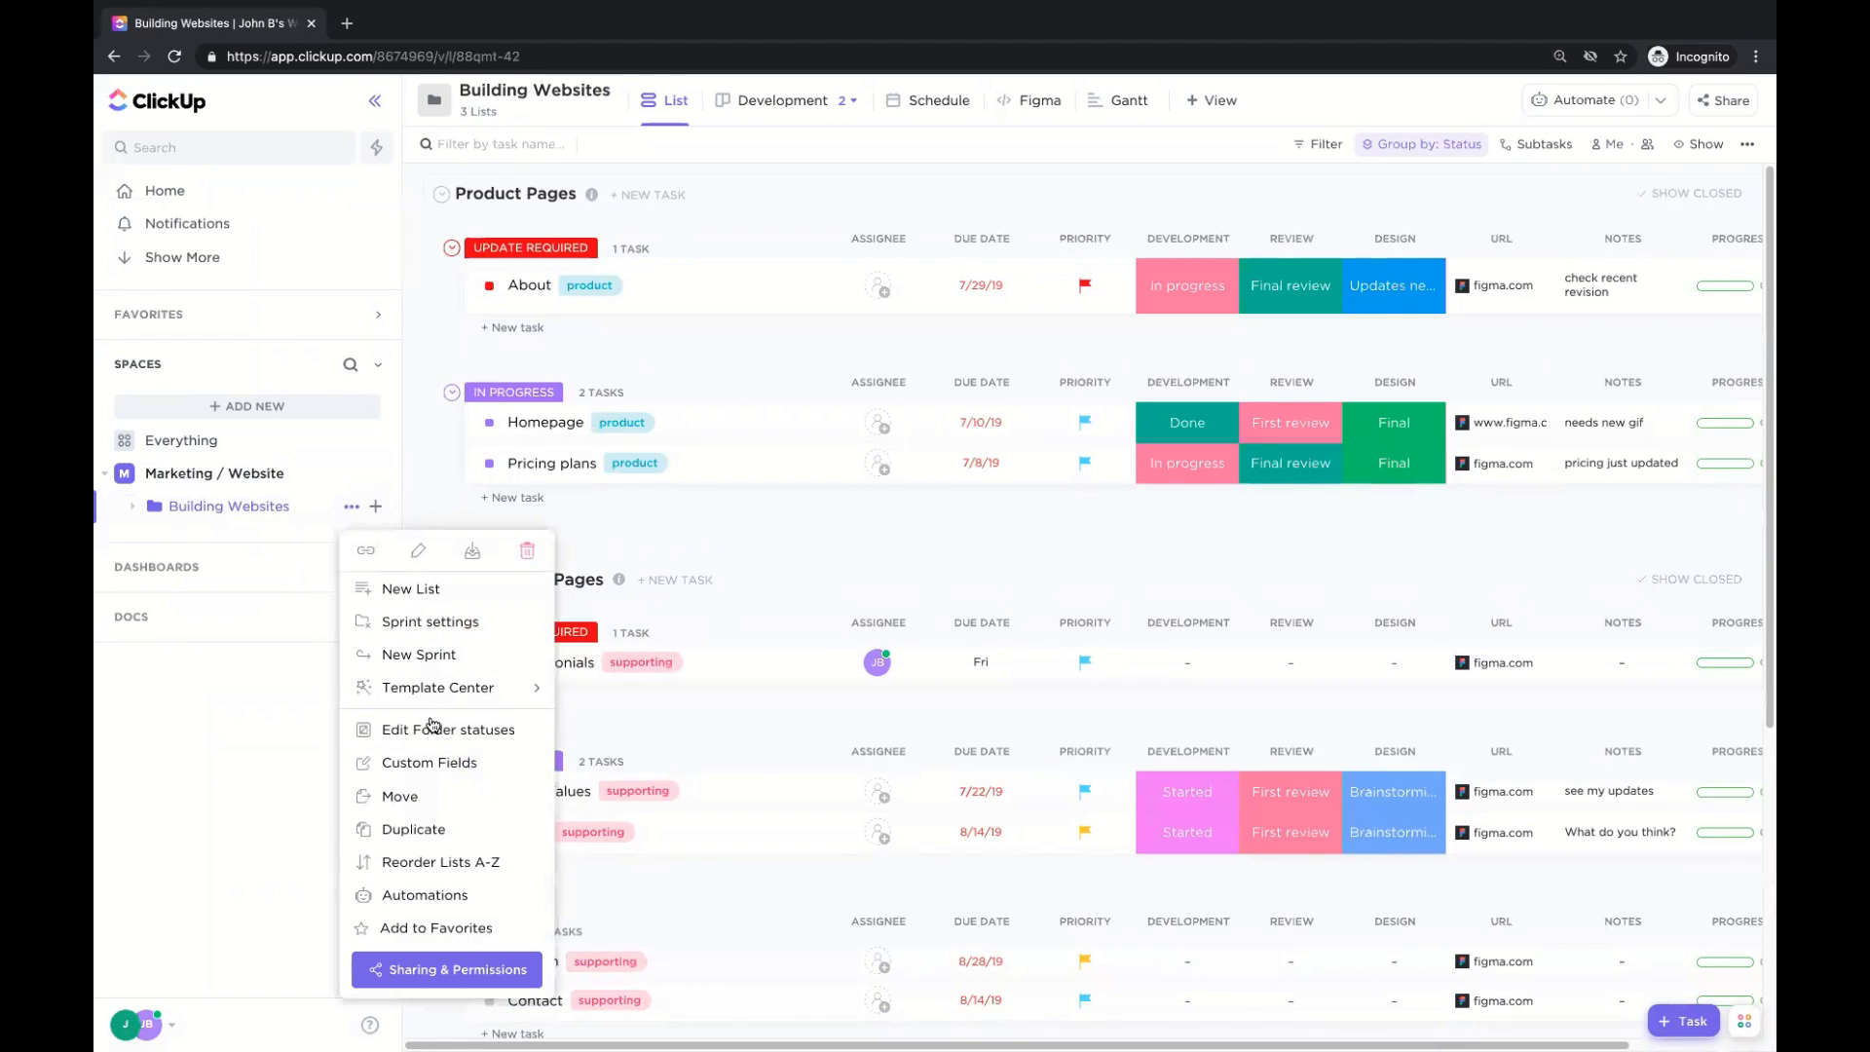
mouse_move(472, 686)
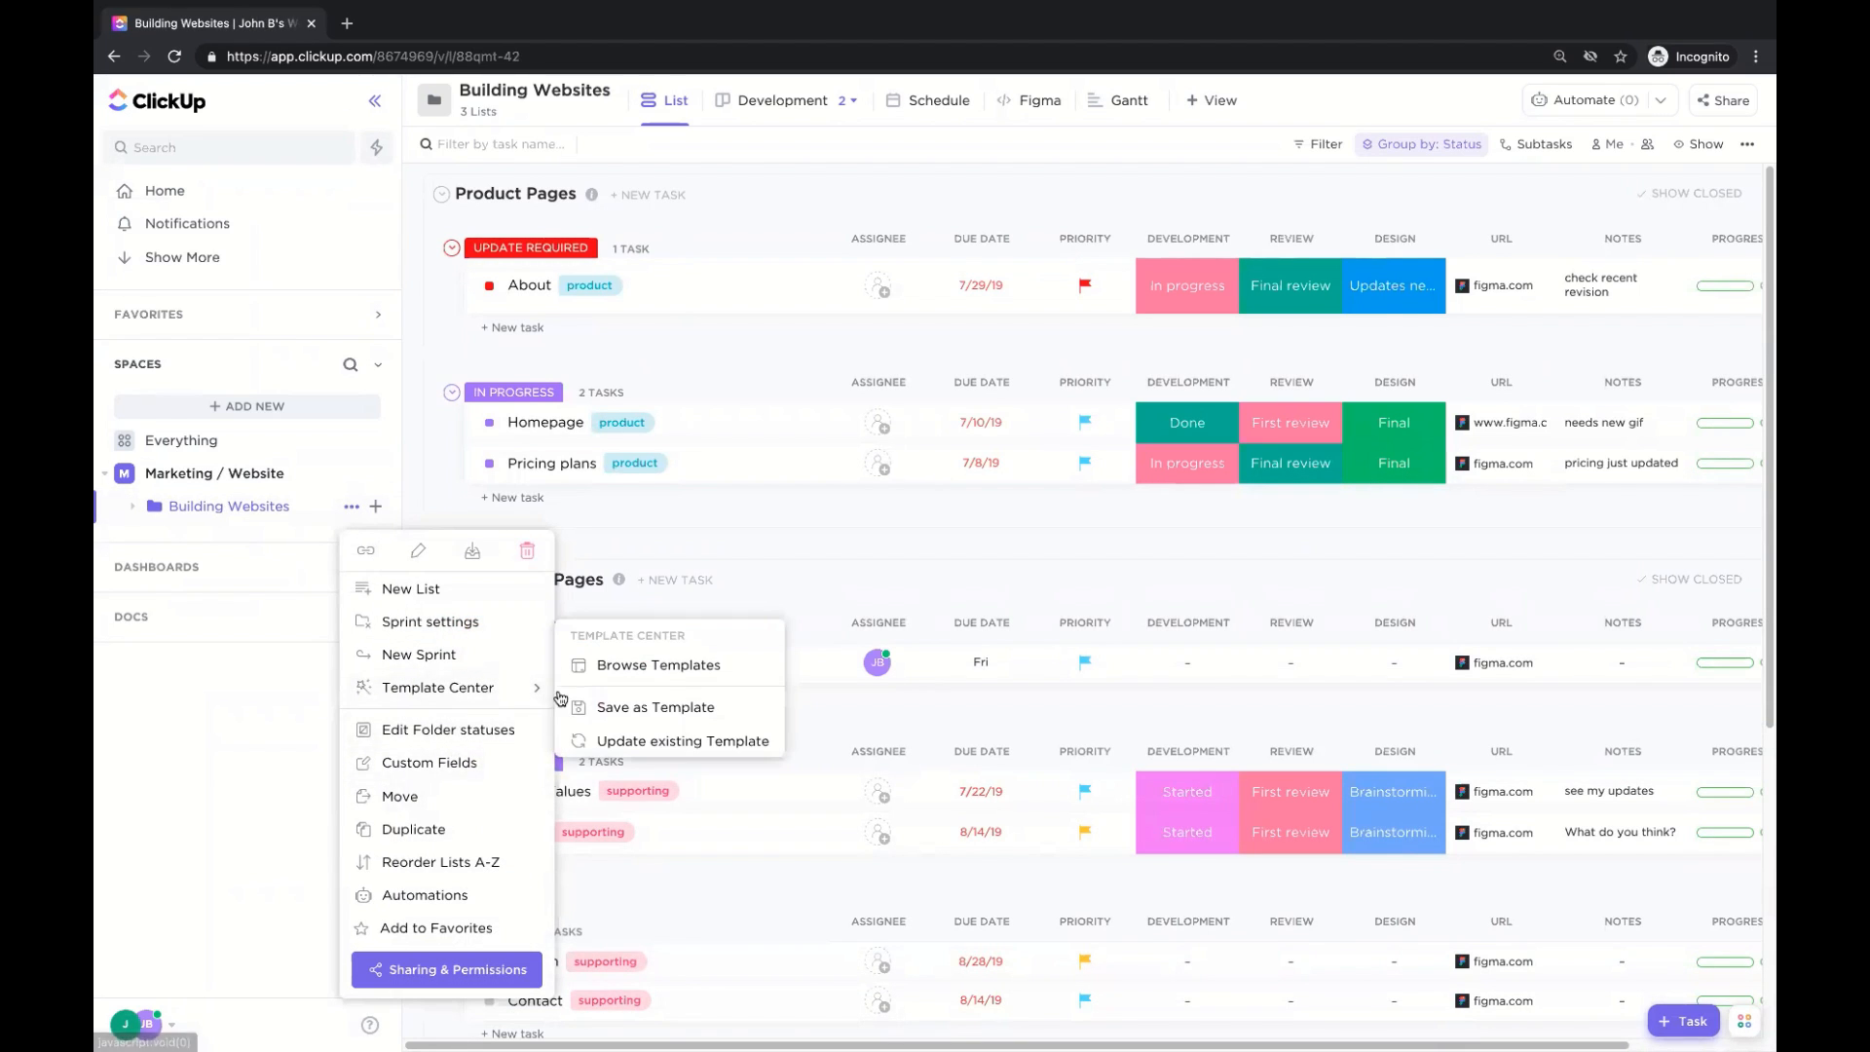
left_click(626, 682)
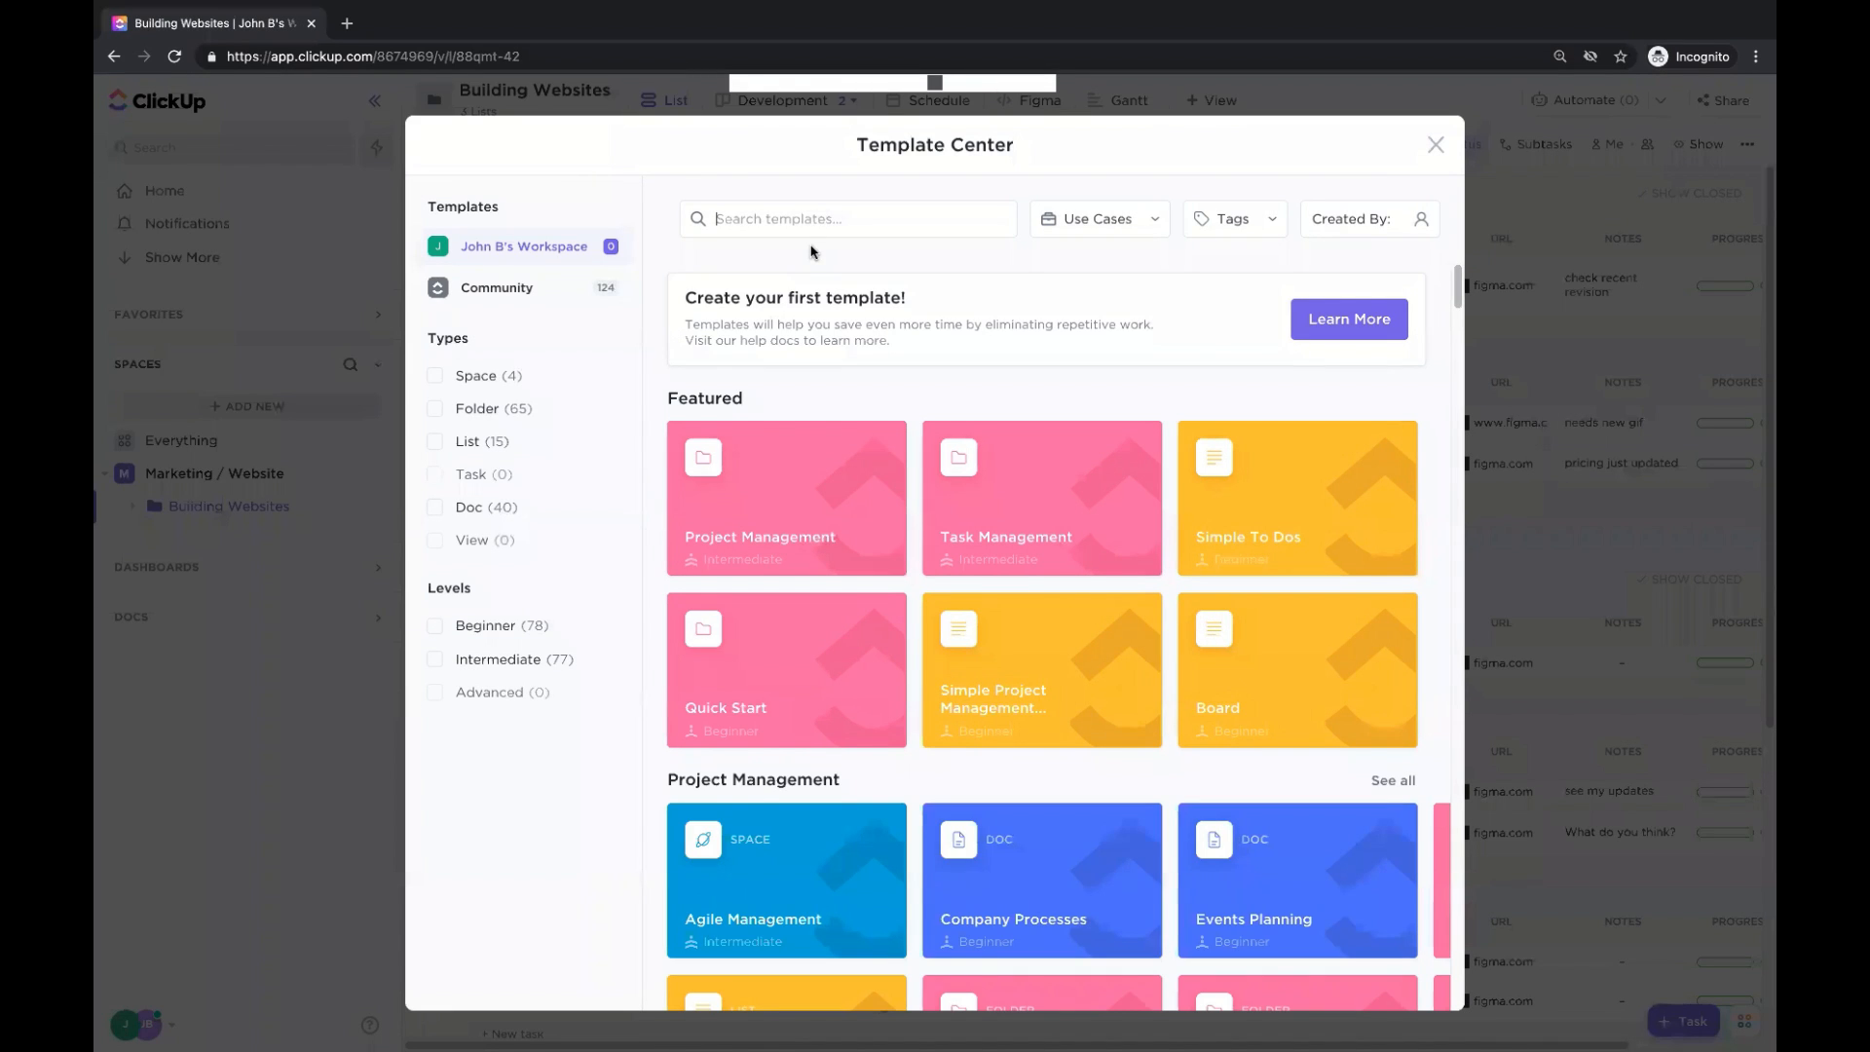
type("marketing")
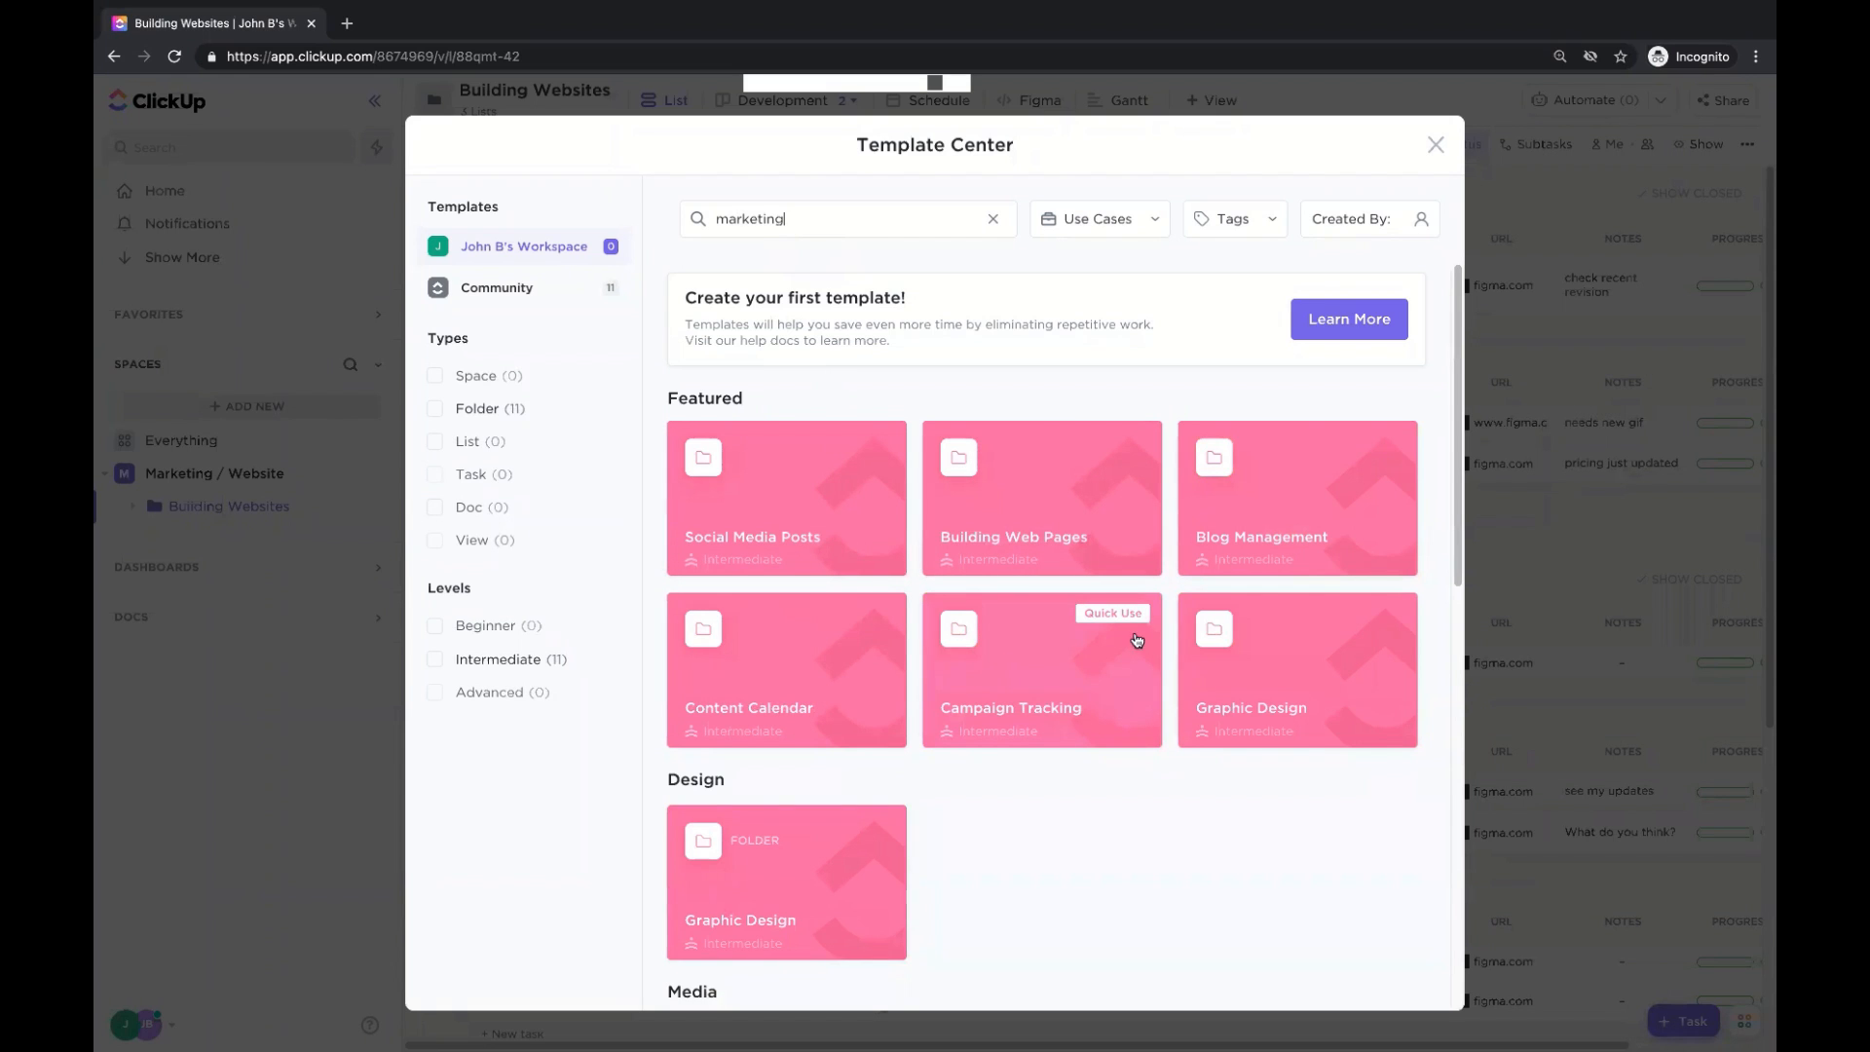
left_click(1103, 658)
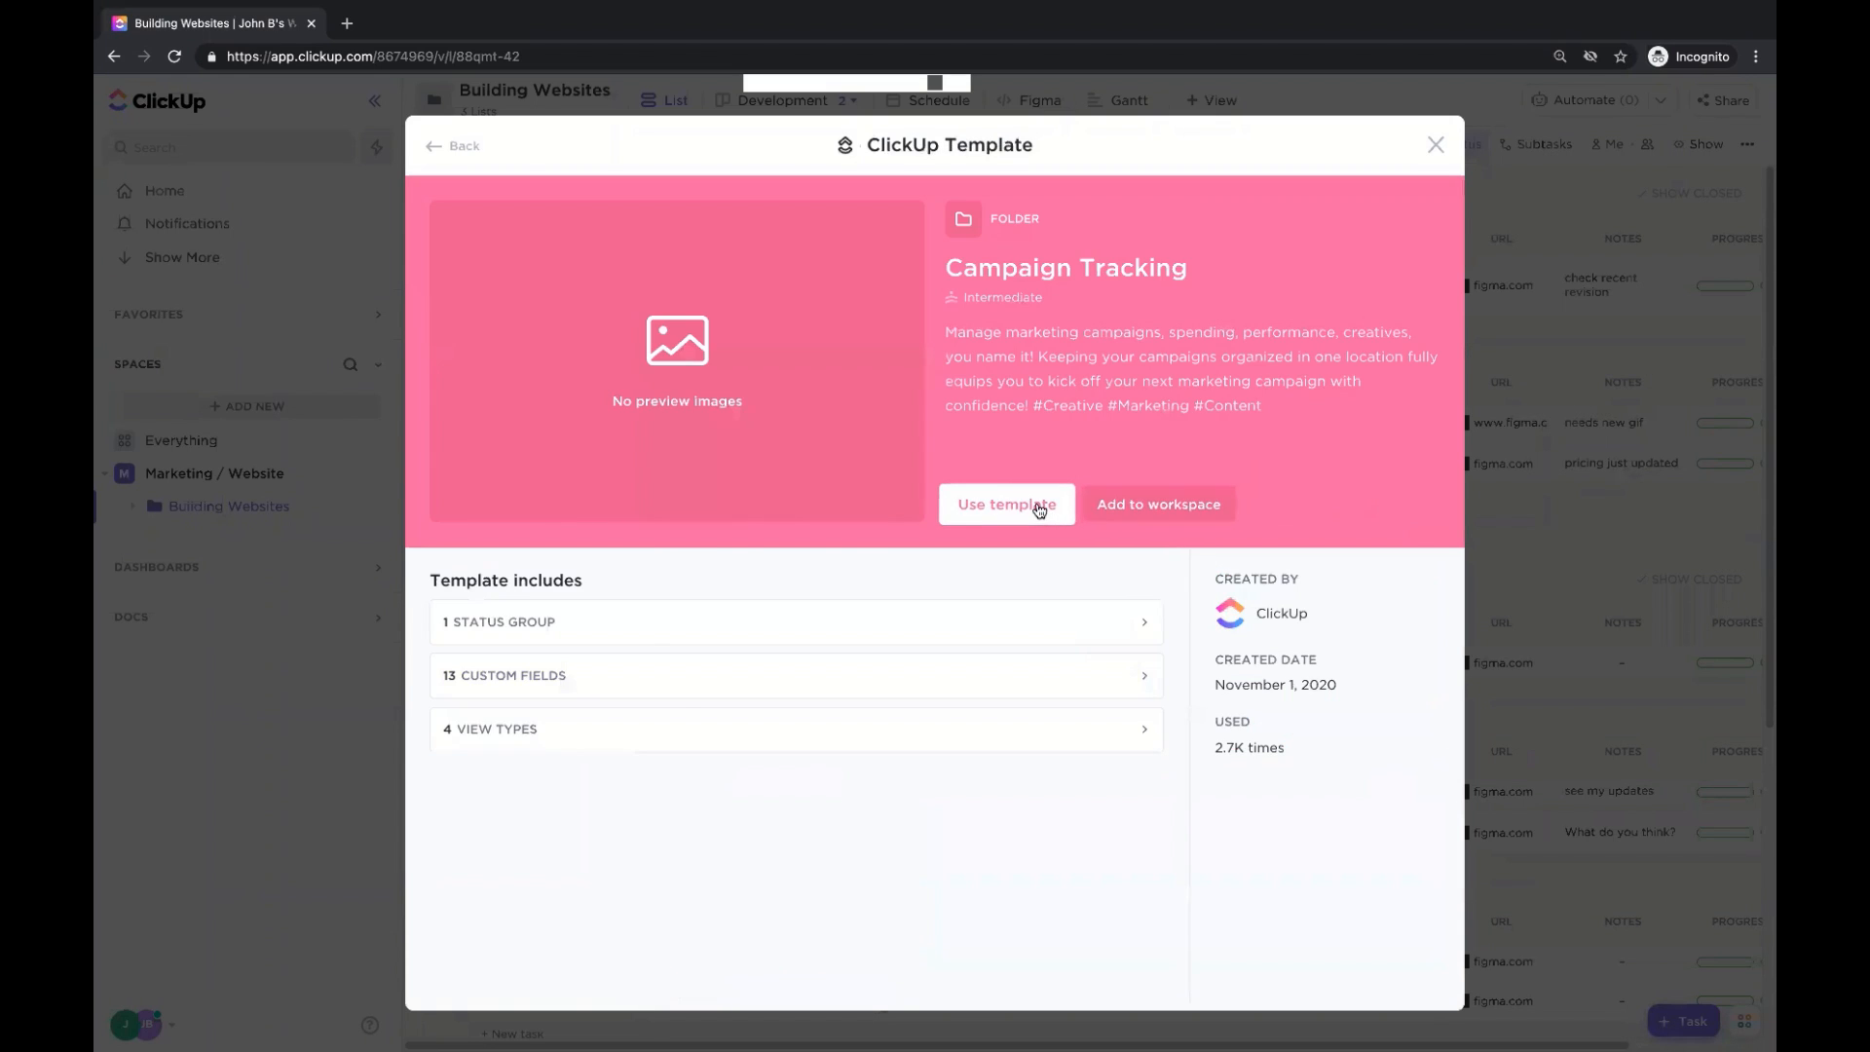
left_click(1036, 509)
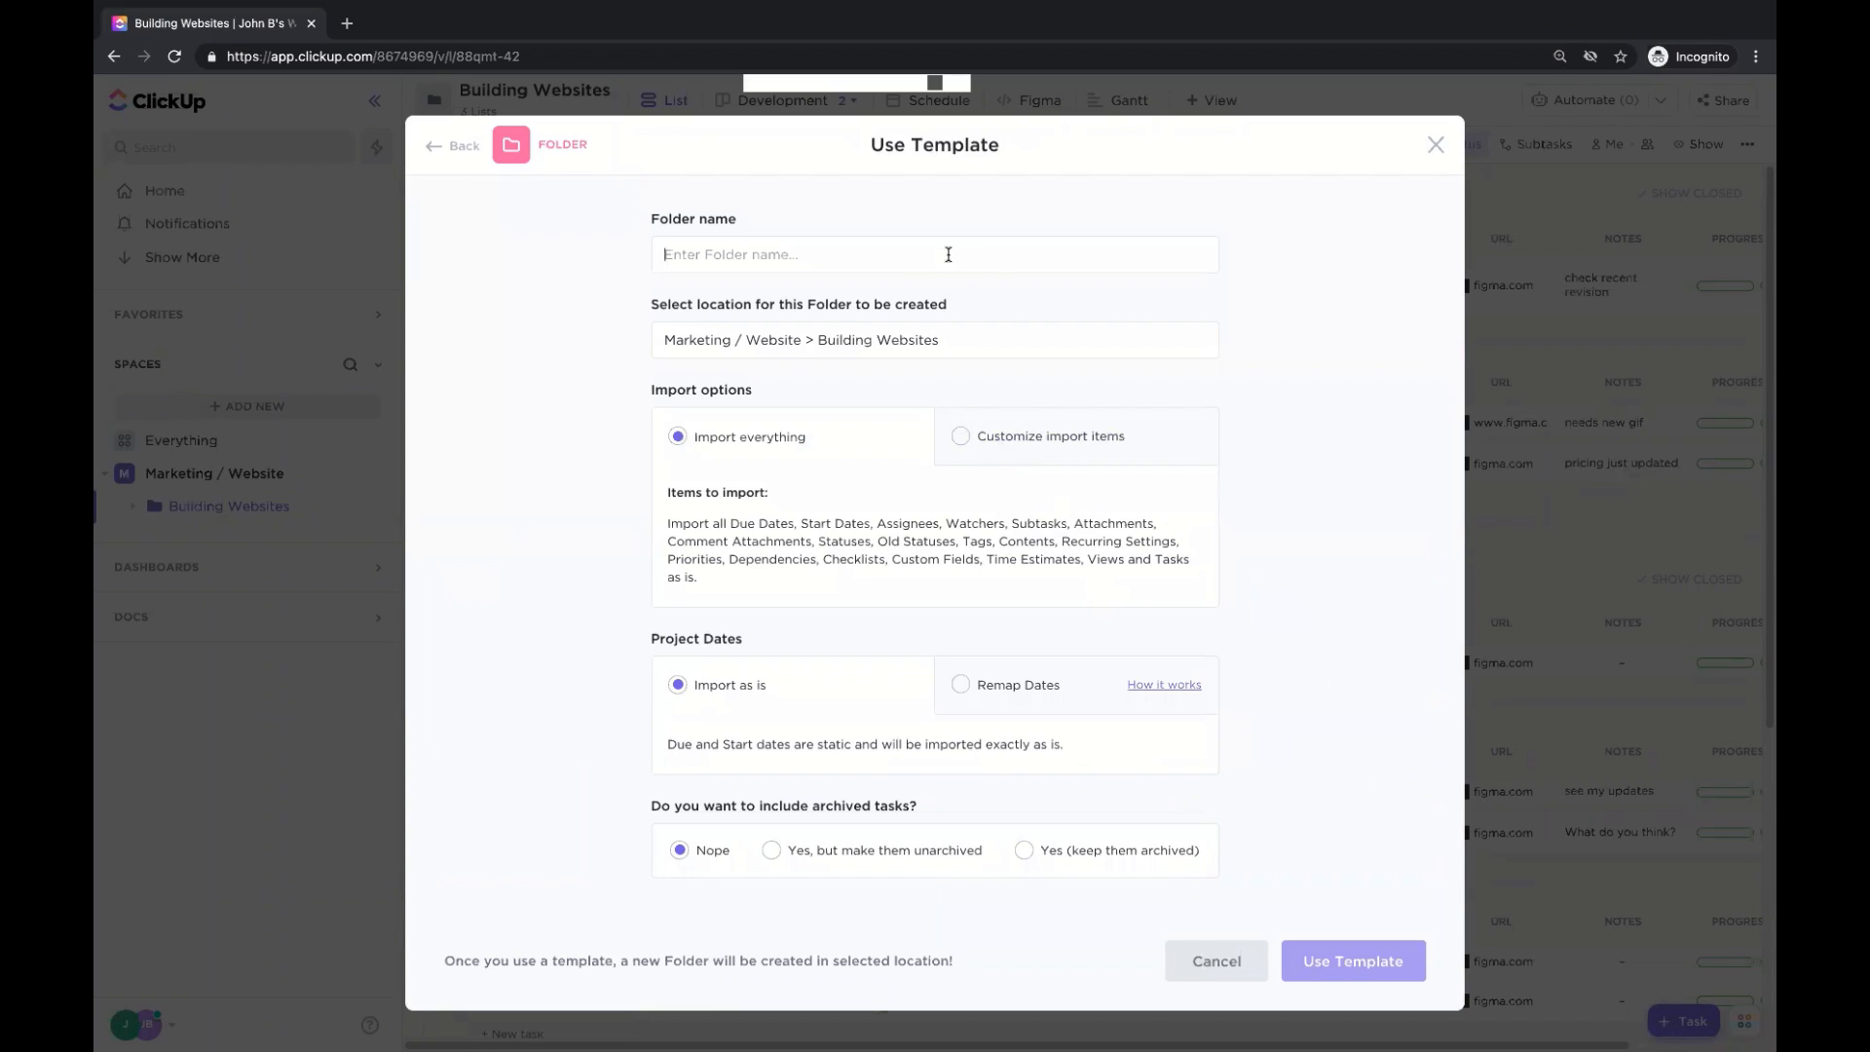
type("Tracking")
left_click(1381, 404)
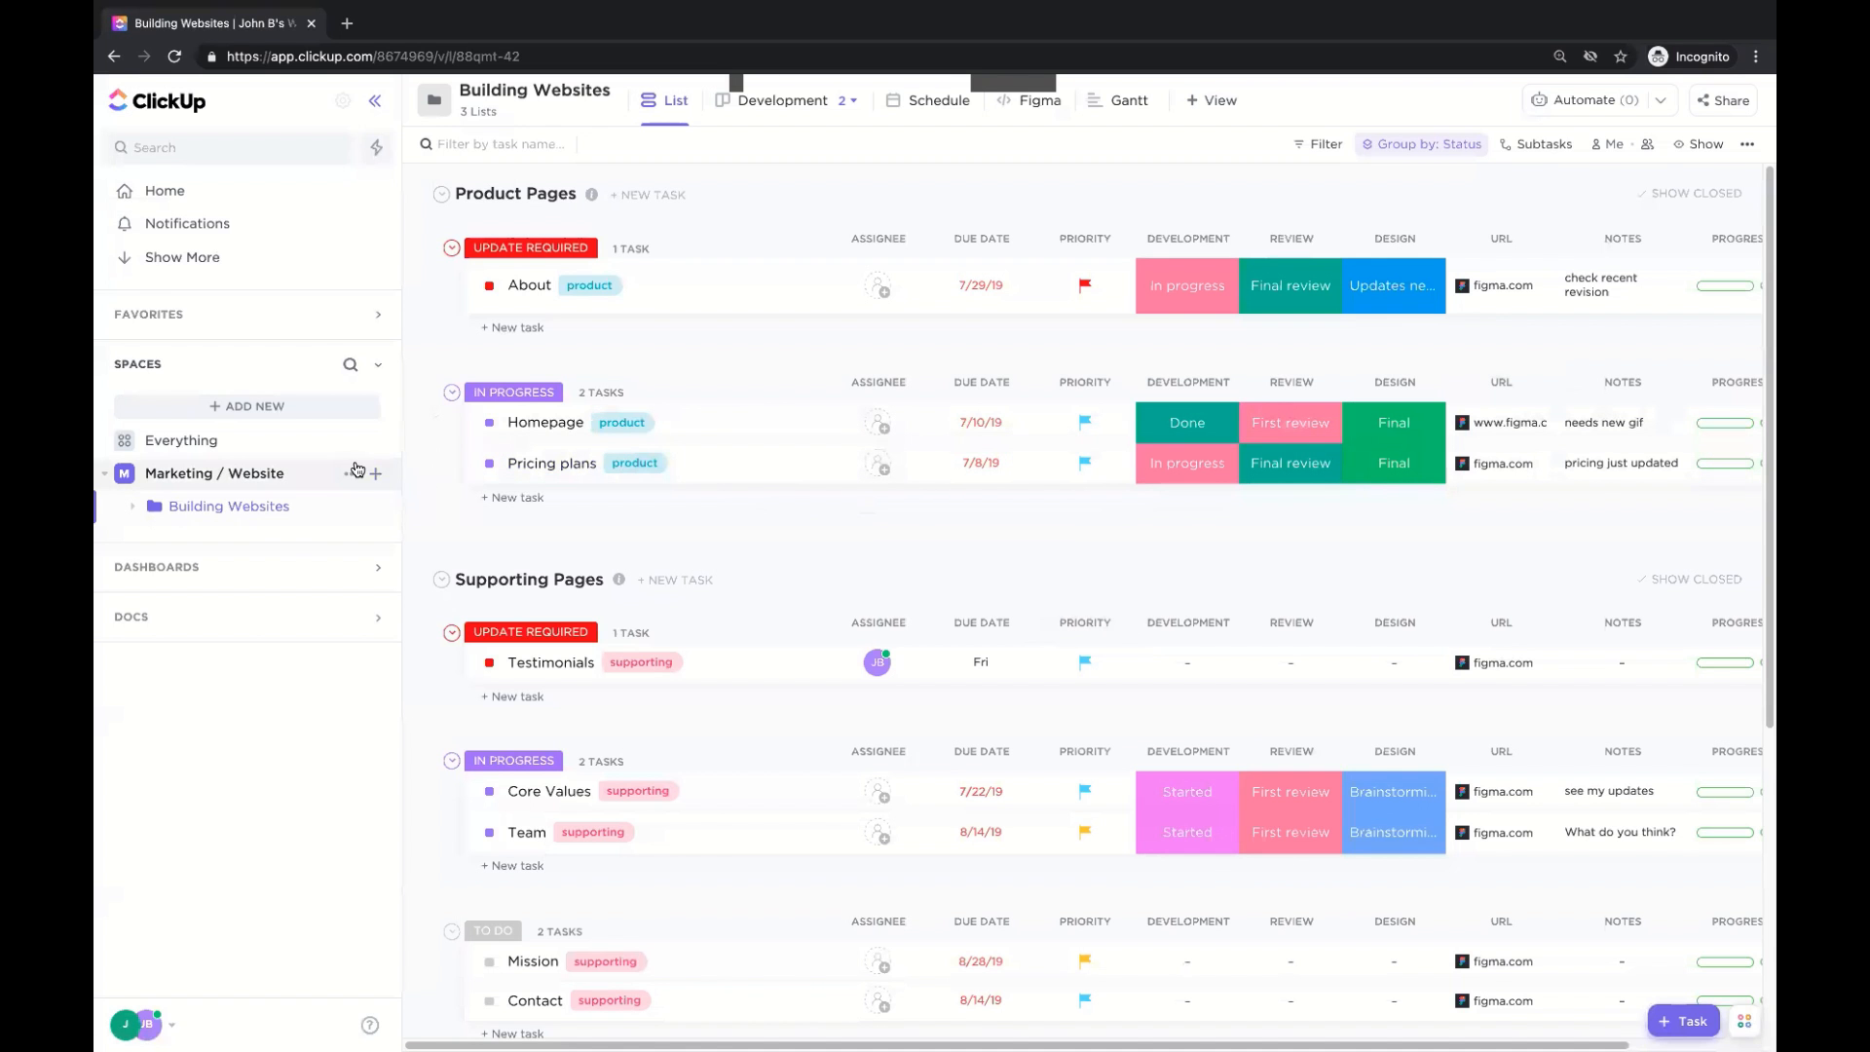
Add a folder named Campaign Tracking to the Marketing / Website Space from the Campaign Tracking template, importing everything.
left_click(357, 472)
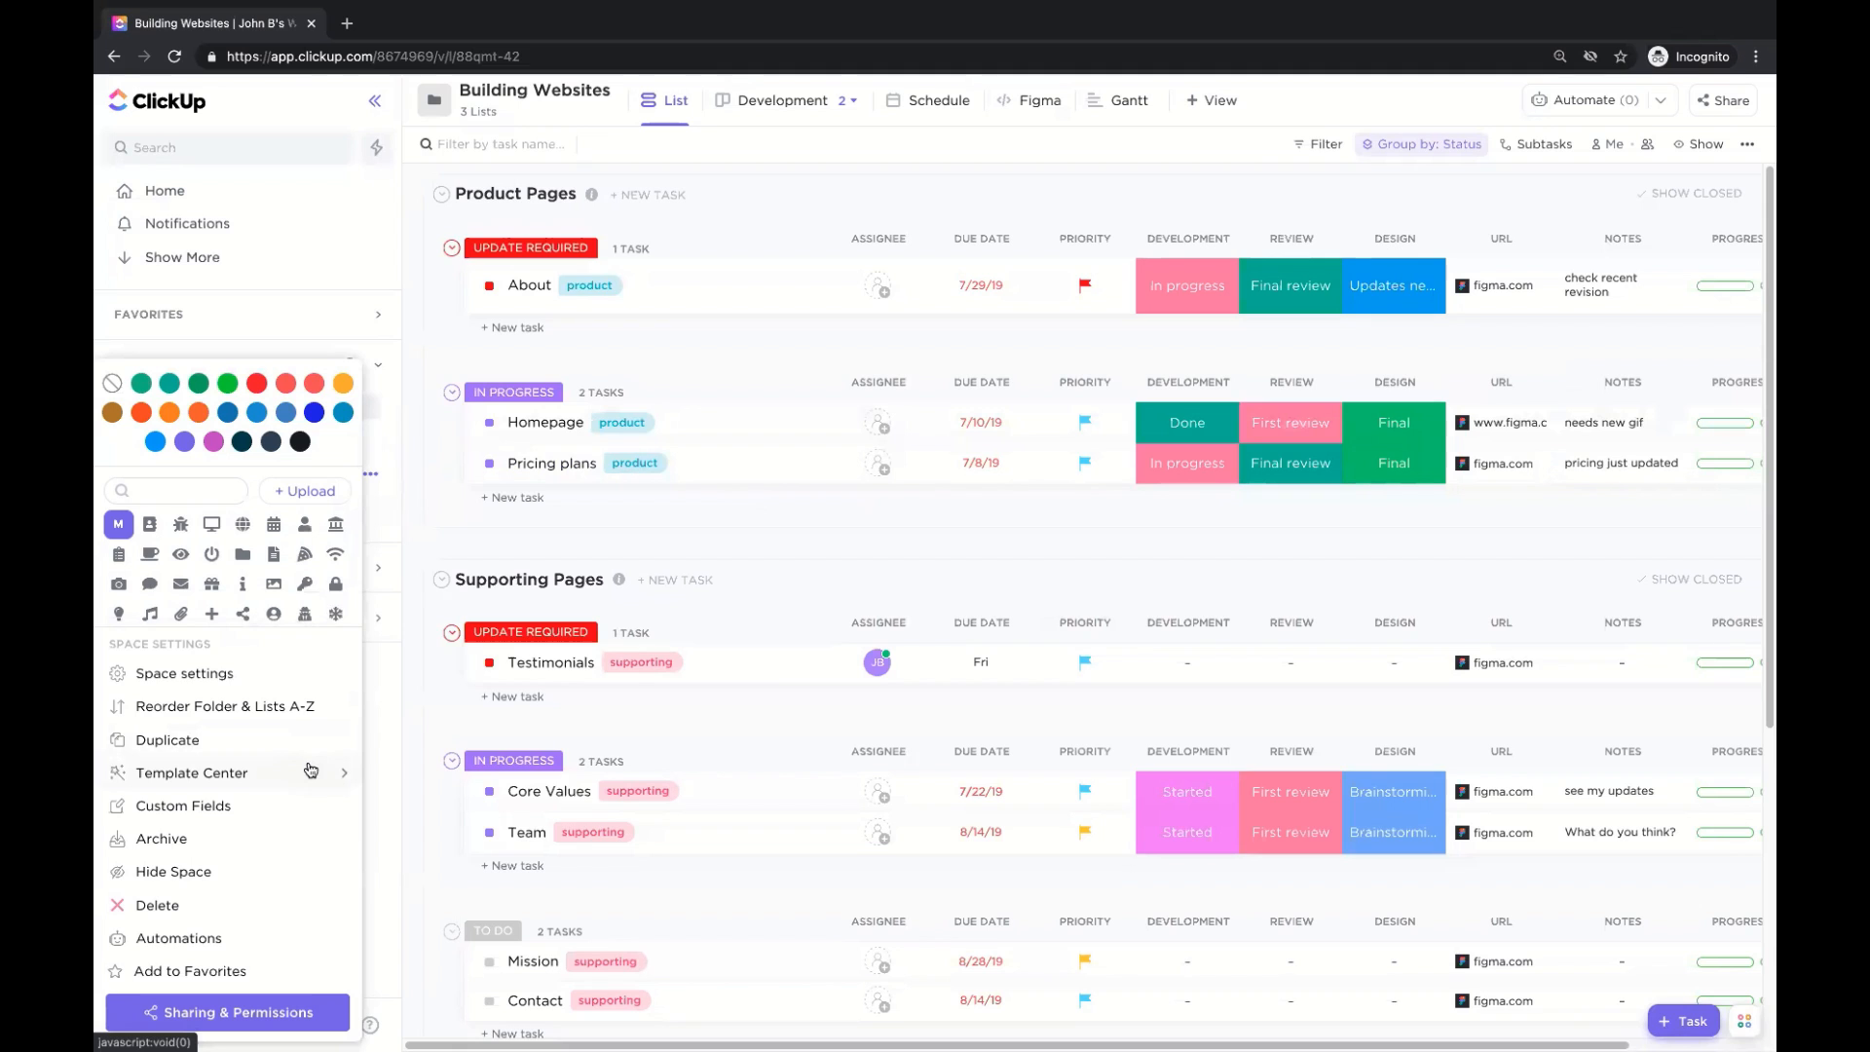
mouse_move(310, 770)
left_click(473, 752)
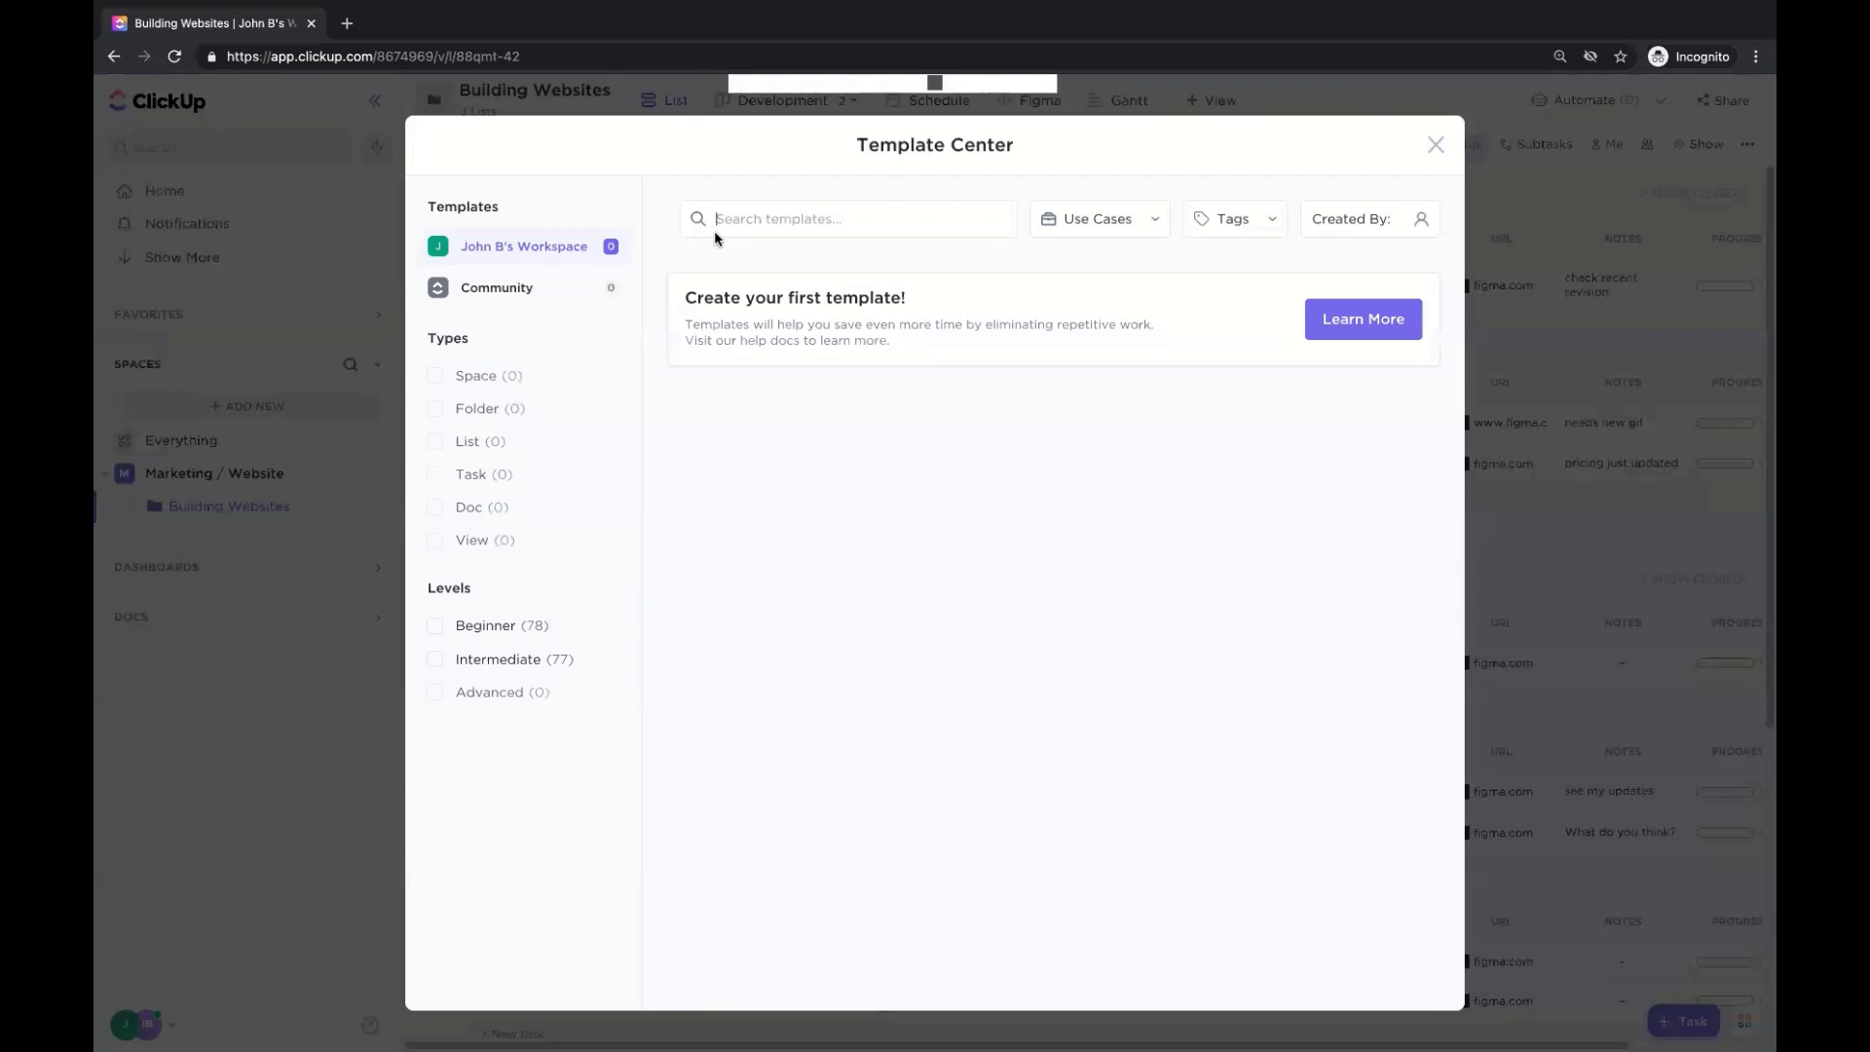
type("MArketing")
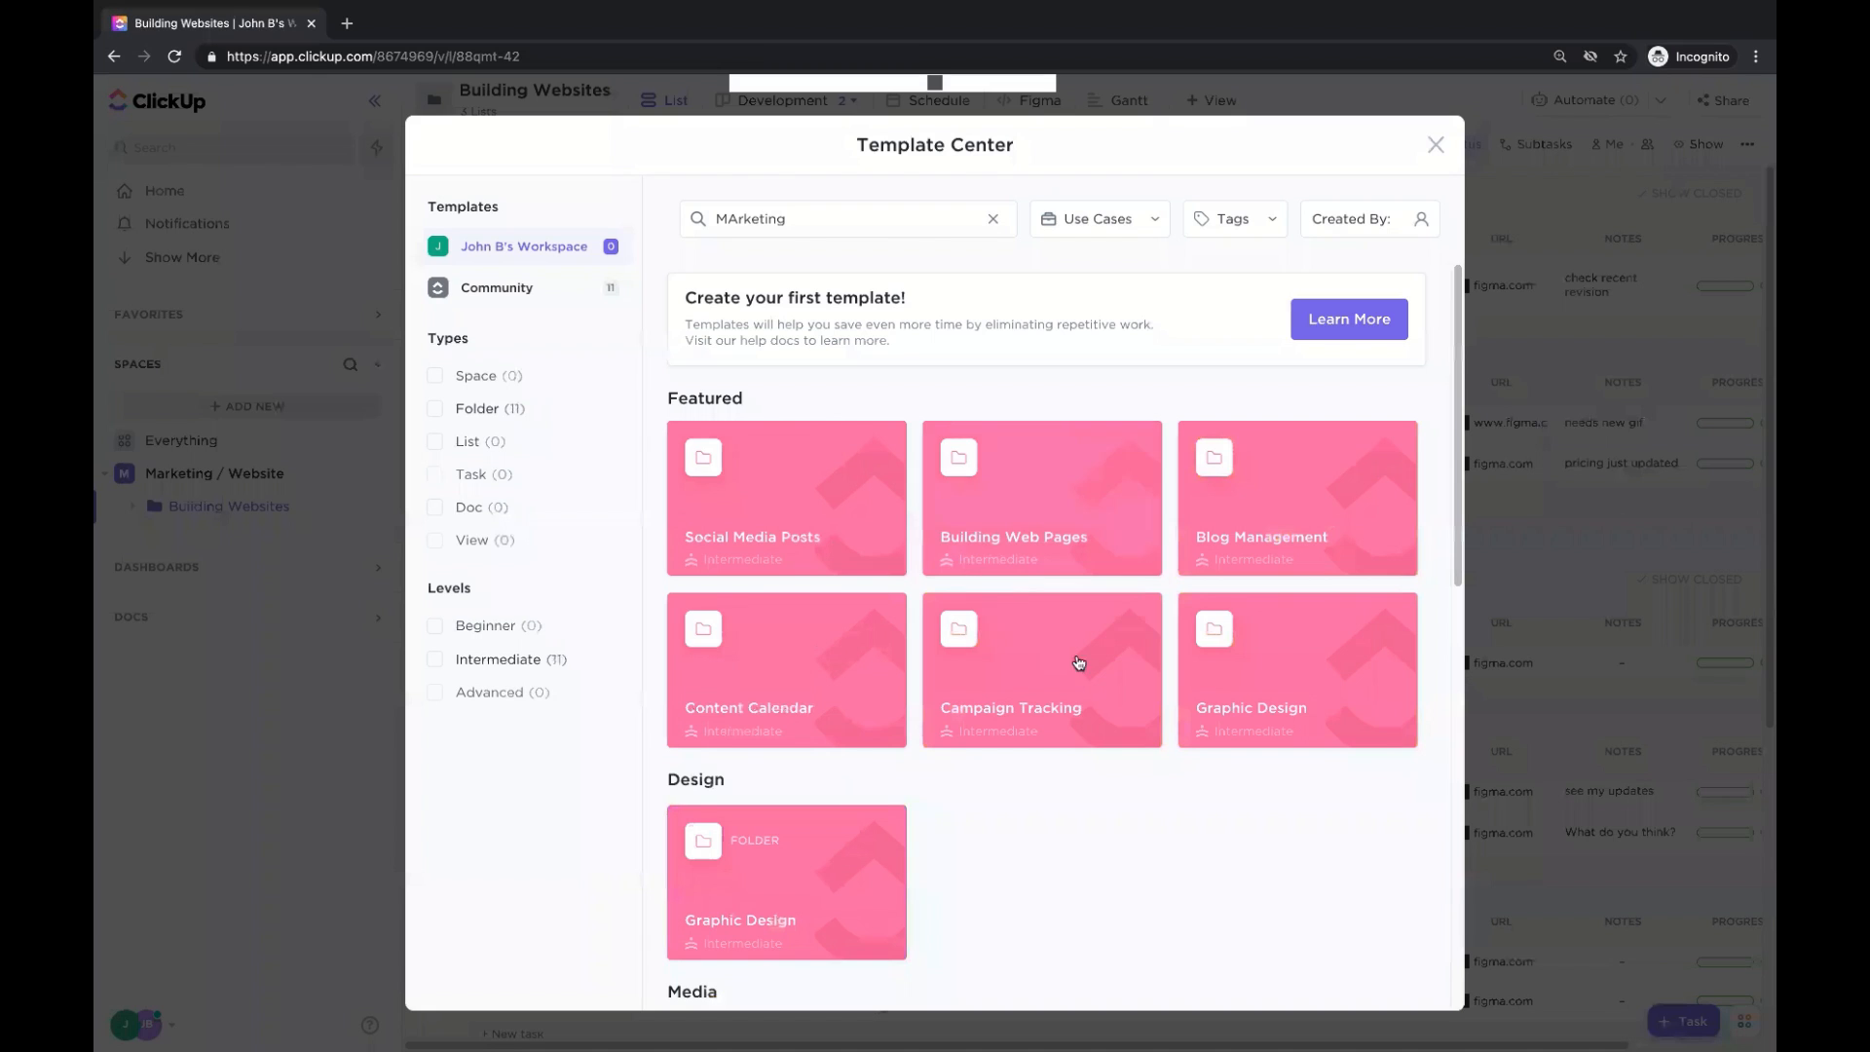
left_click(1059, 666)
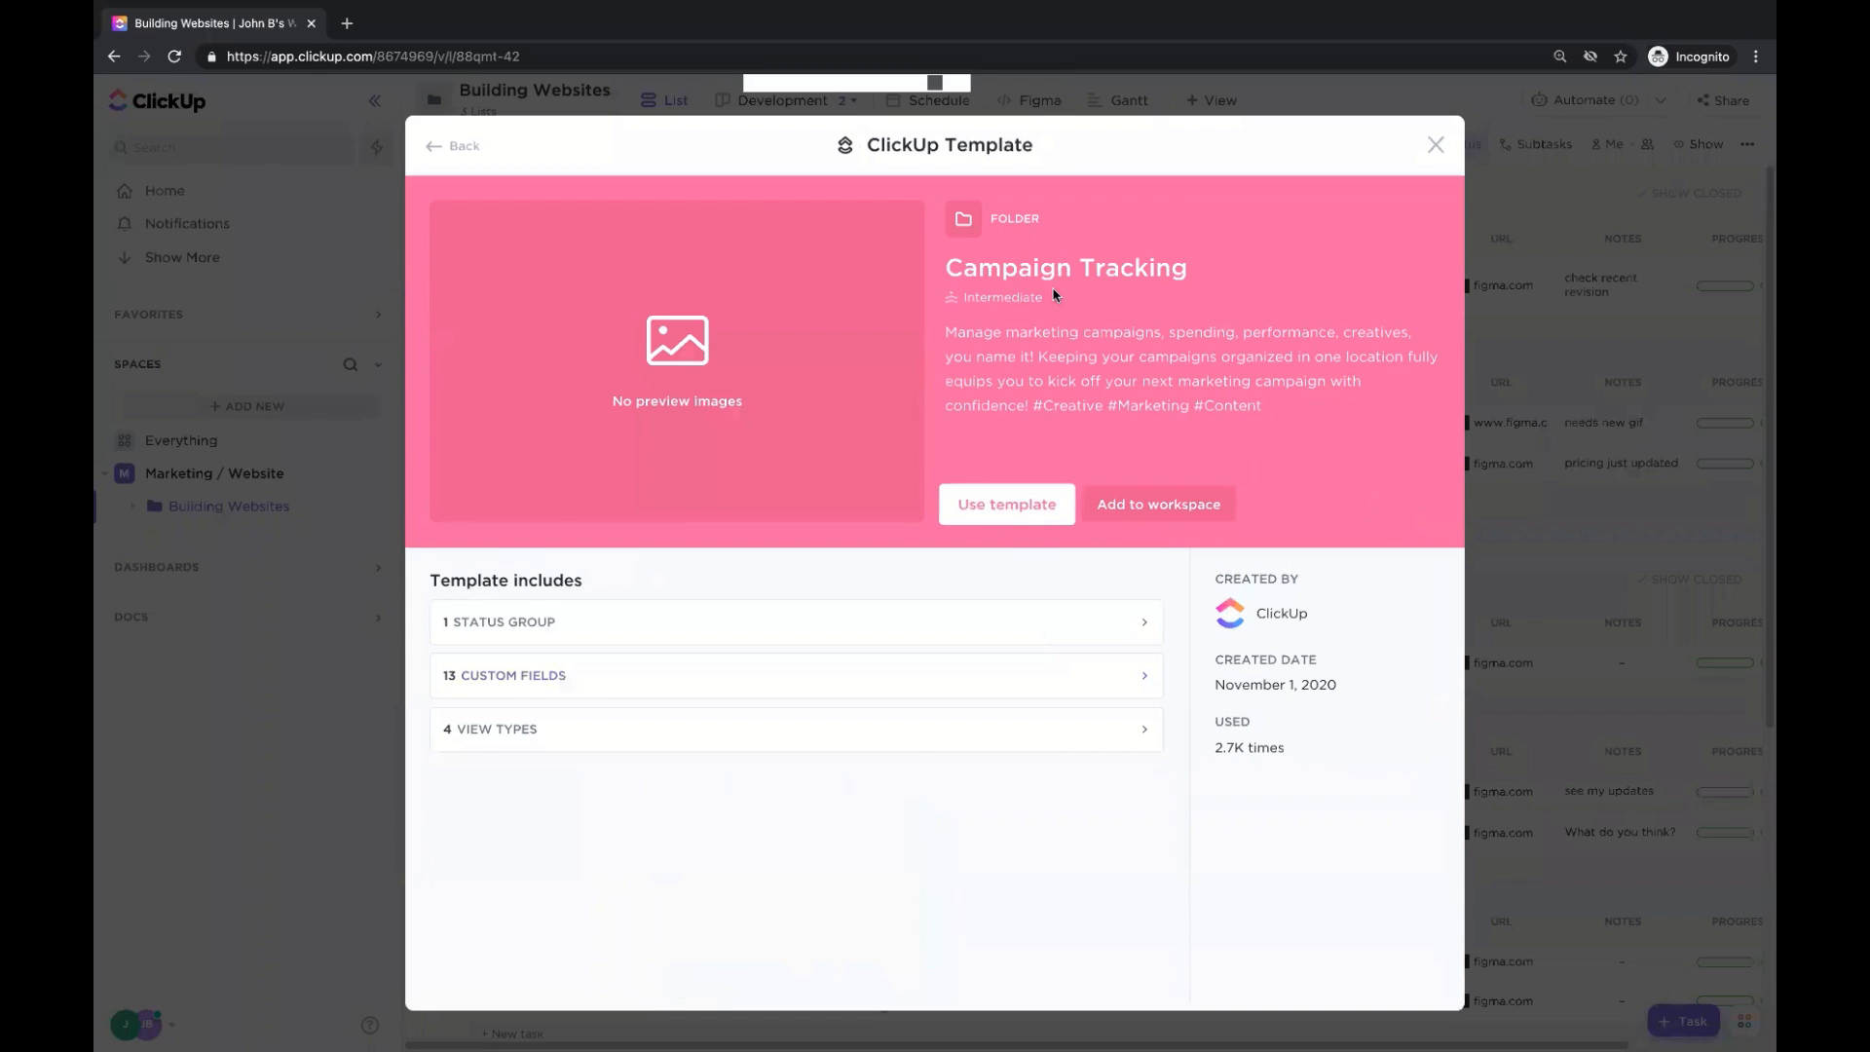
left_click(1023, 498)
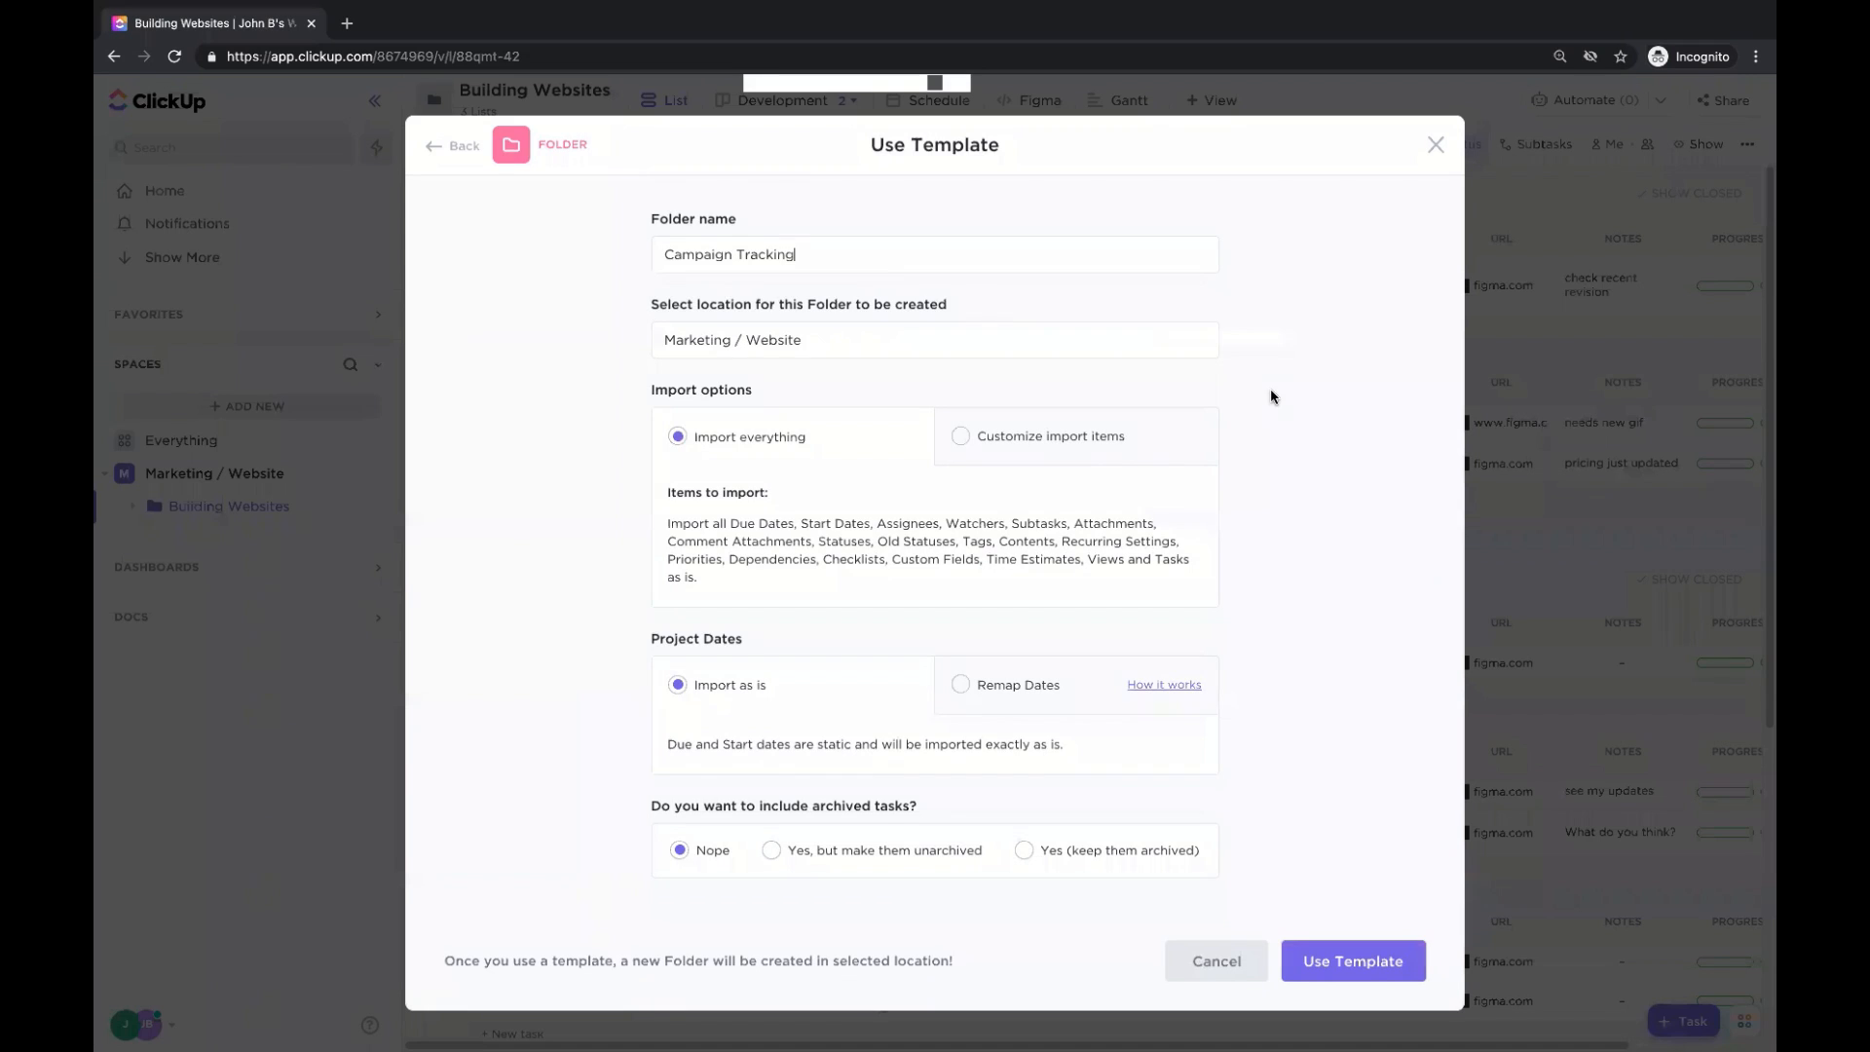
left_click(1368, 962)
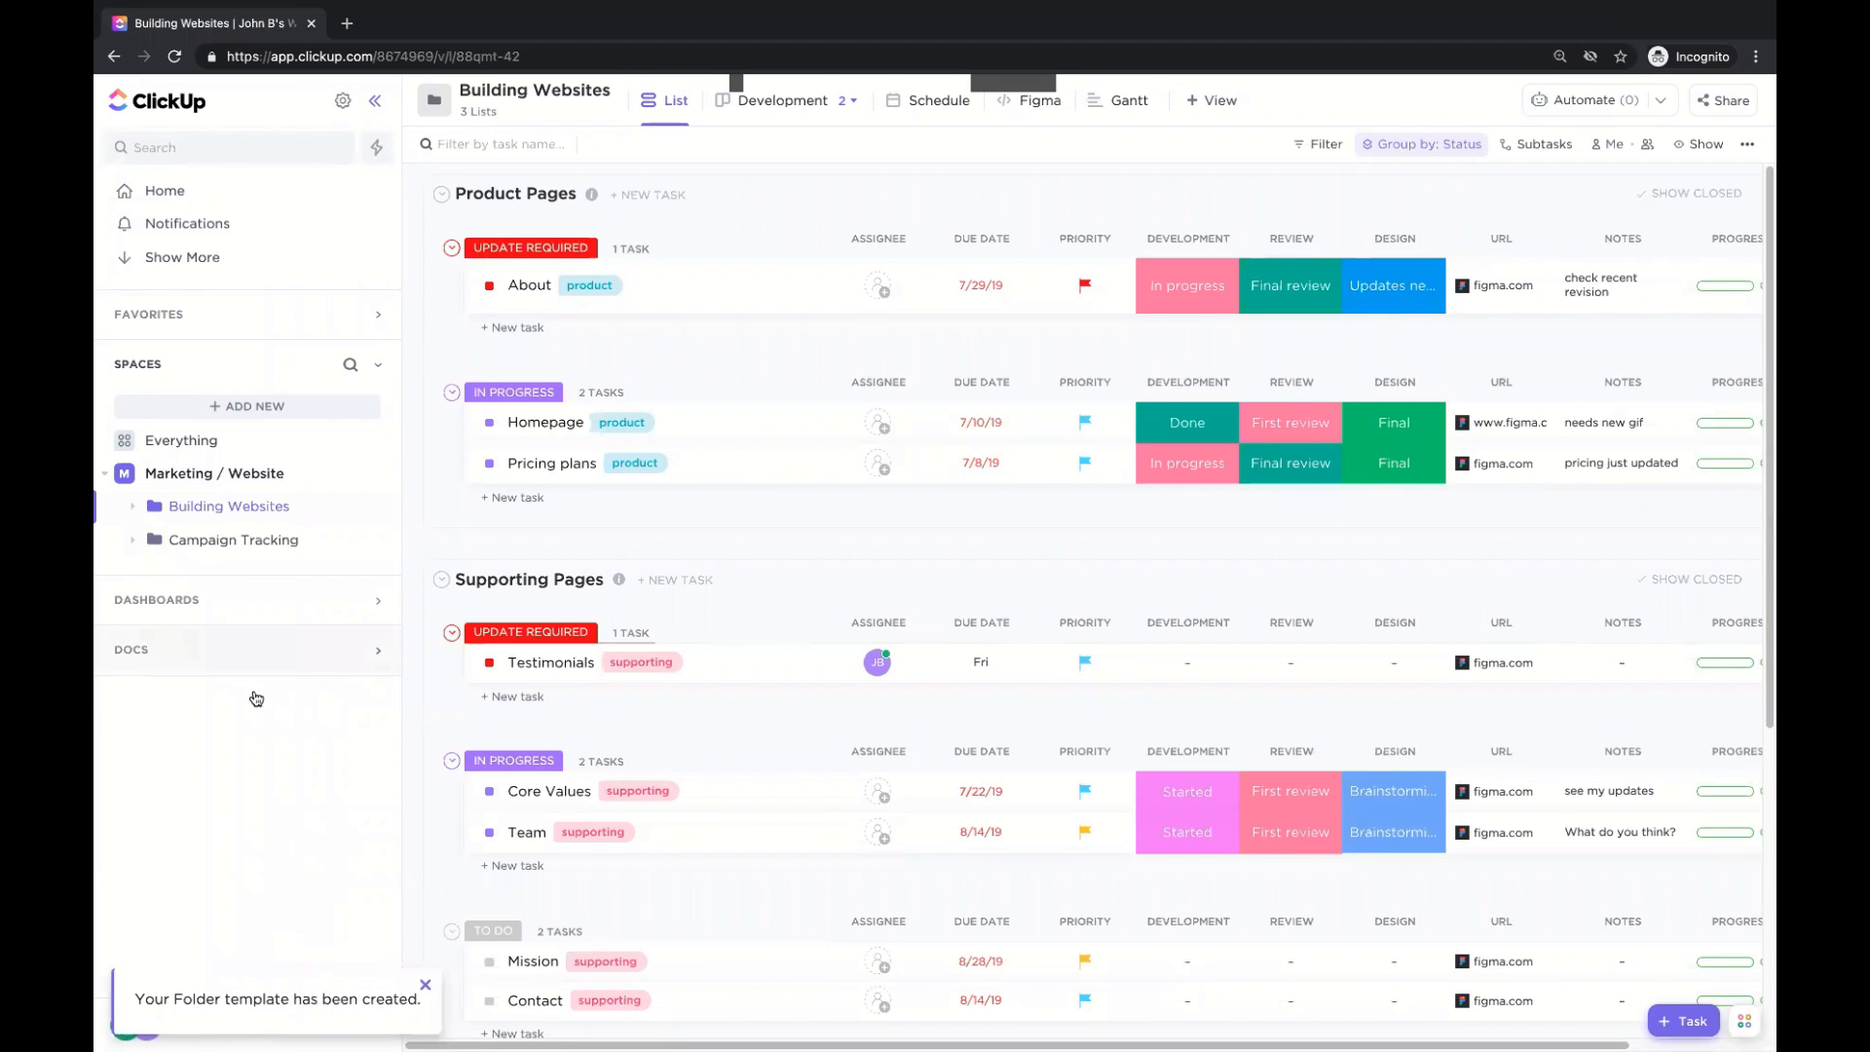
View the Campaign Tracking folder and its list, then return to the Building Websites folder.
left_click(202, 543)
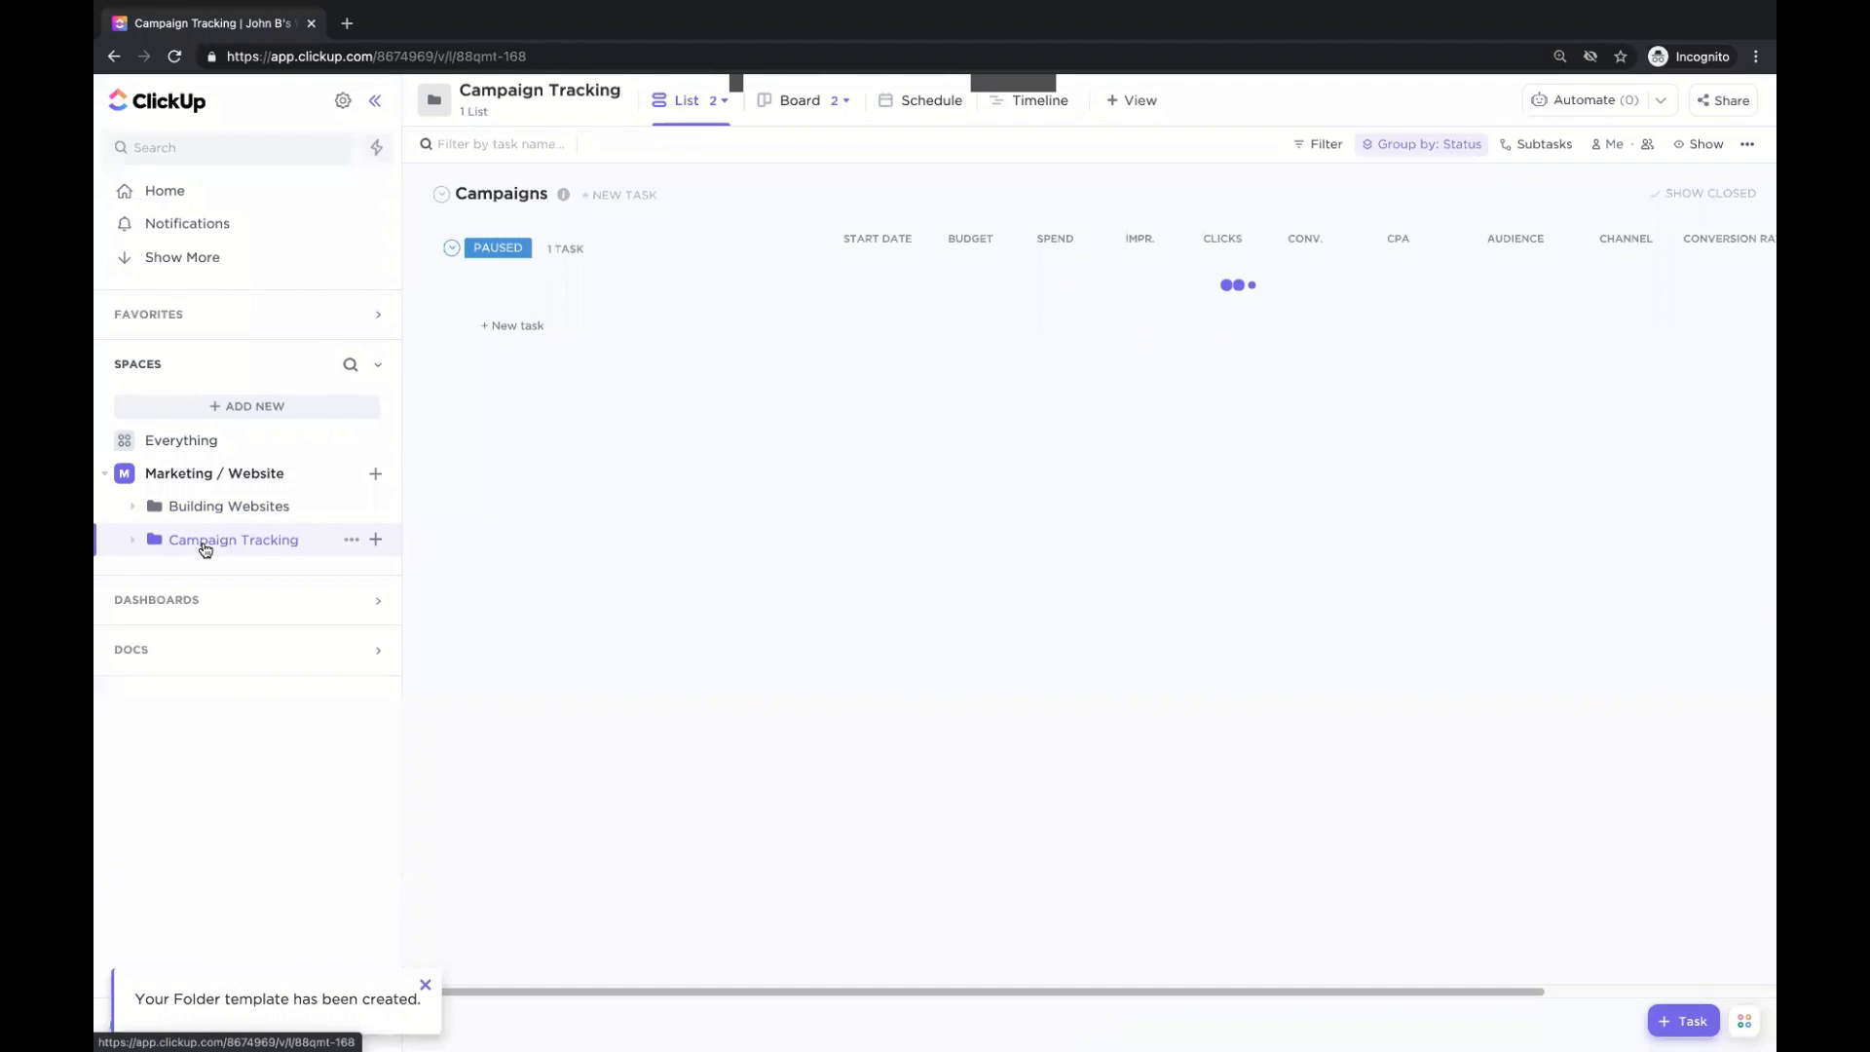
left_click(136, 541)
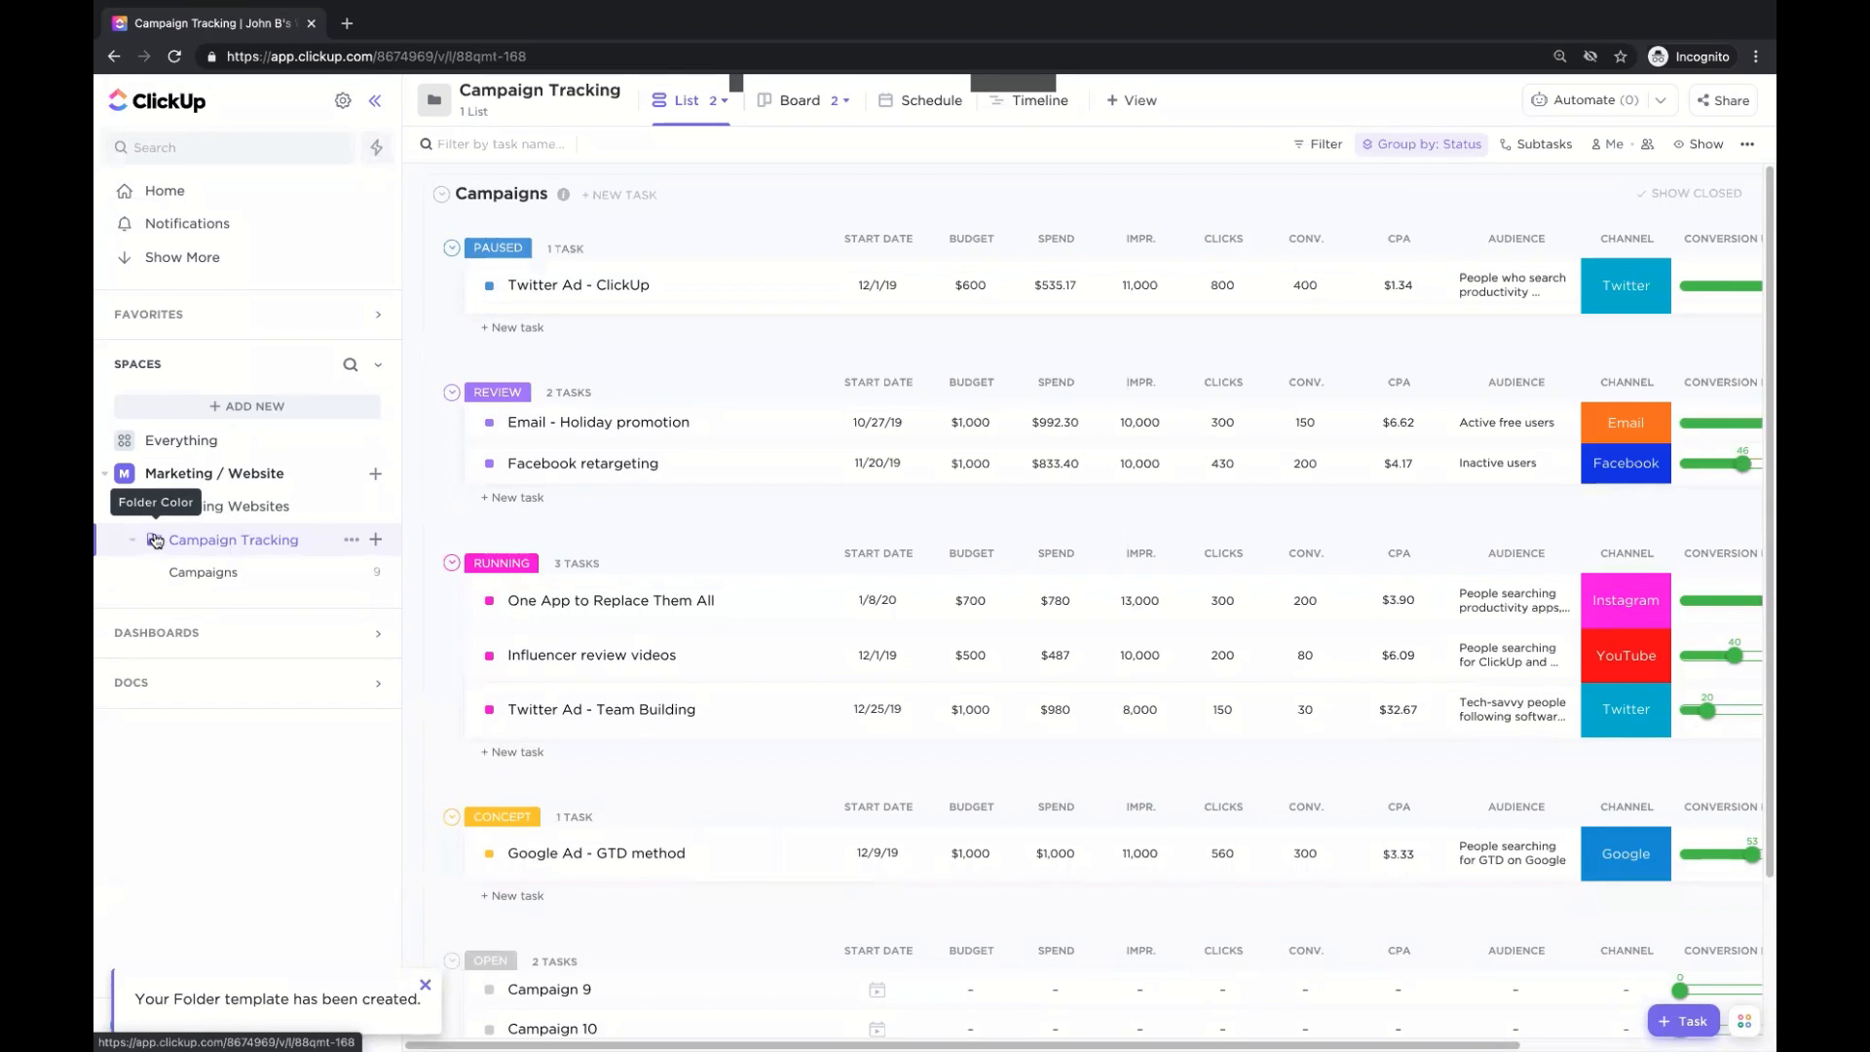
left_click(134, 540)
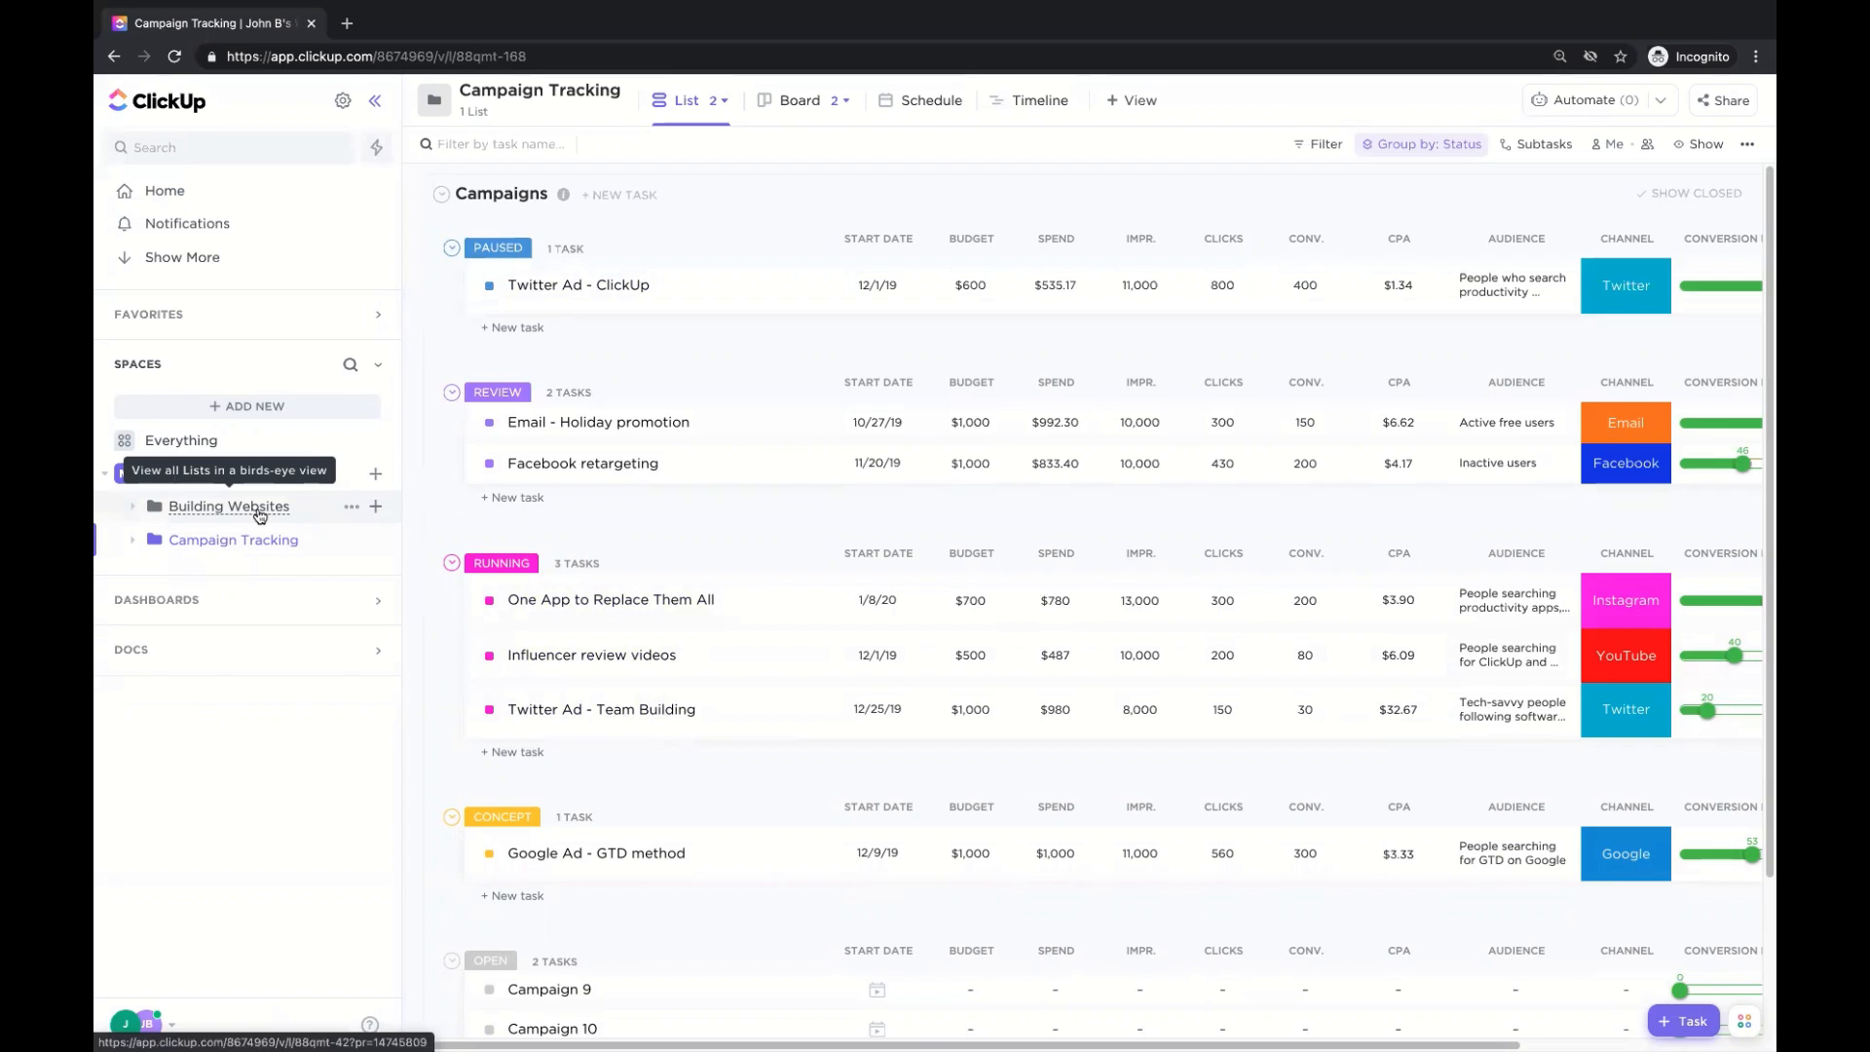
left_click(228, 507)
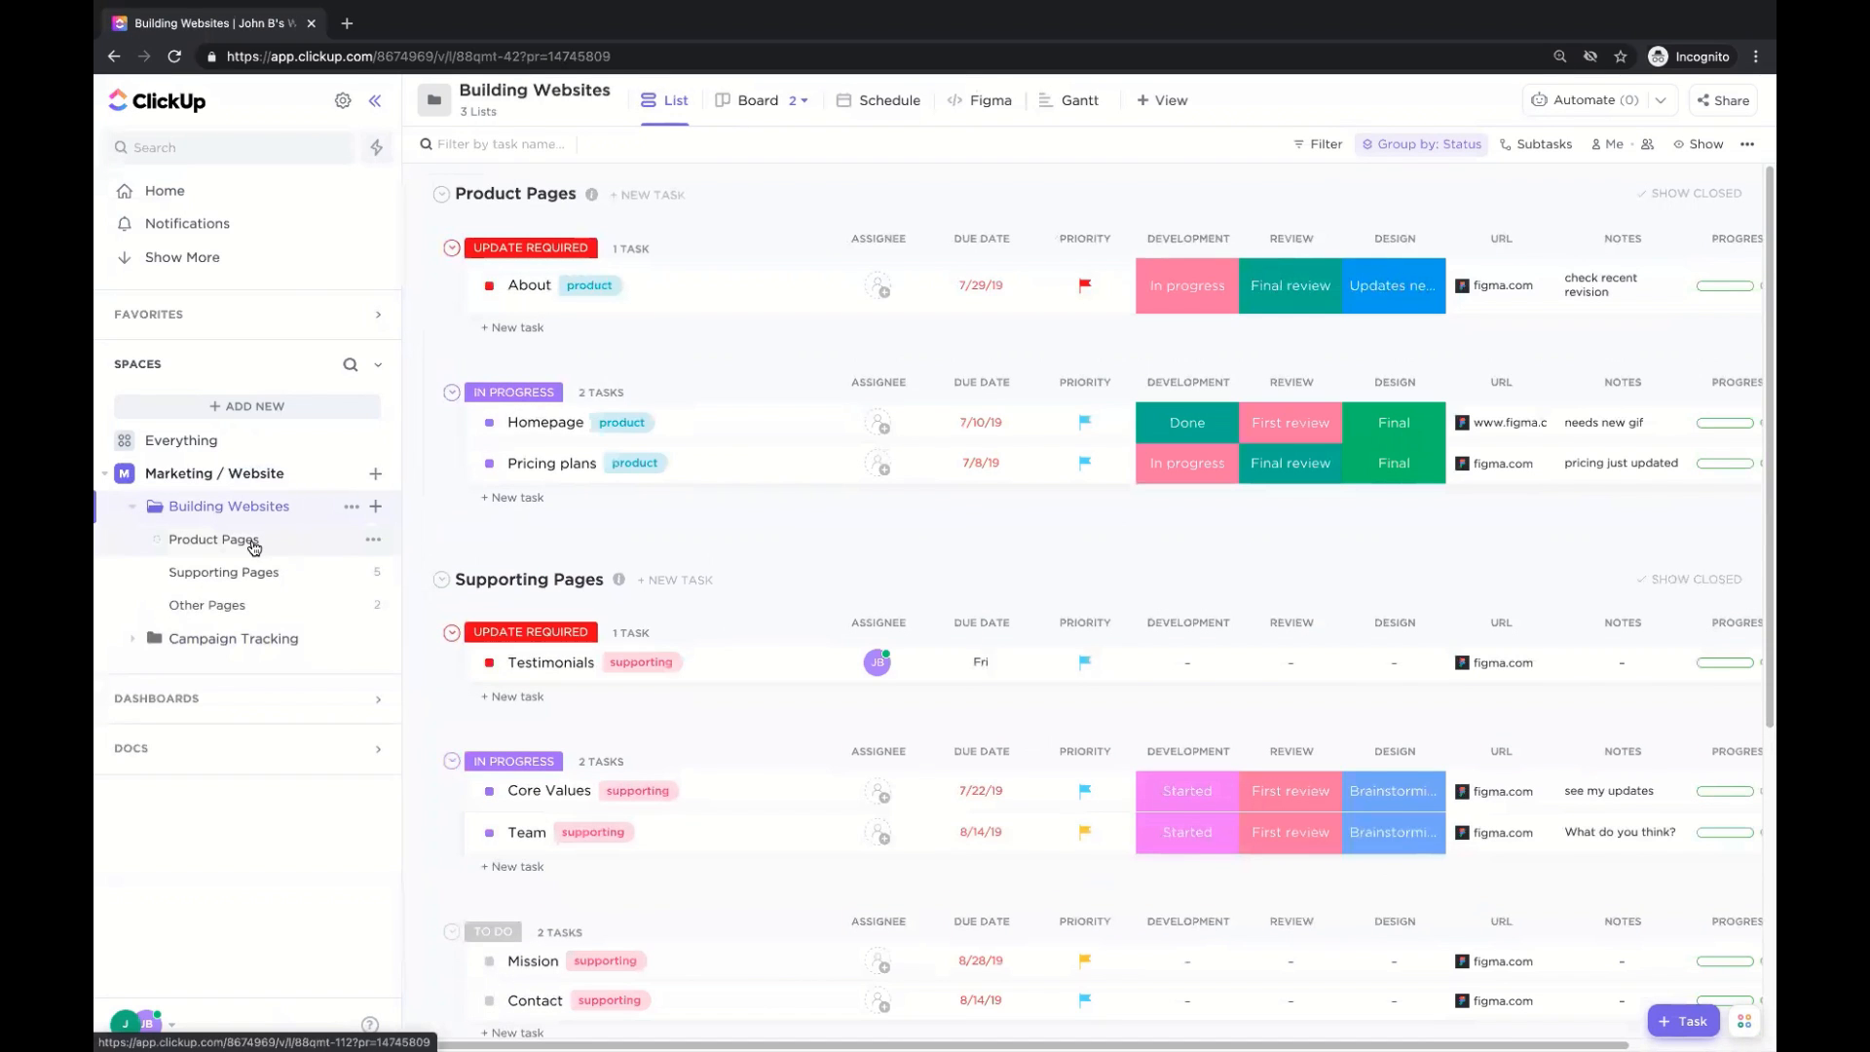
Open the Product Pages list and show the Start date column in its list view.
left_click(251, 540)
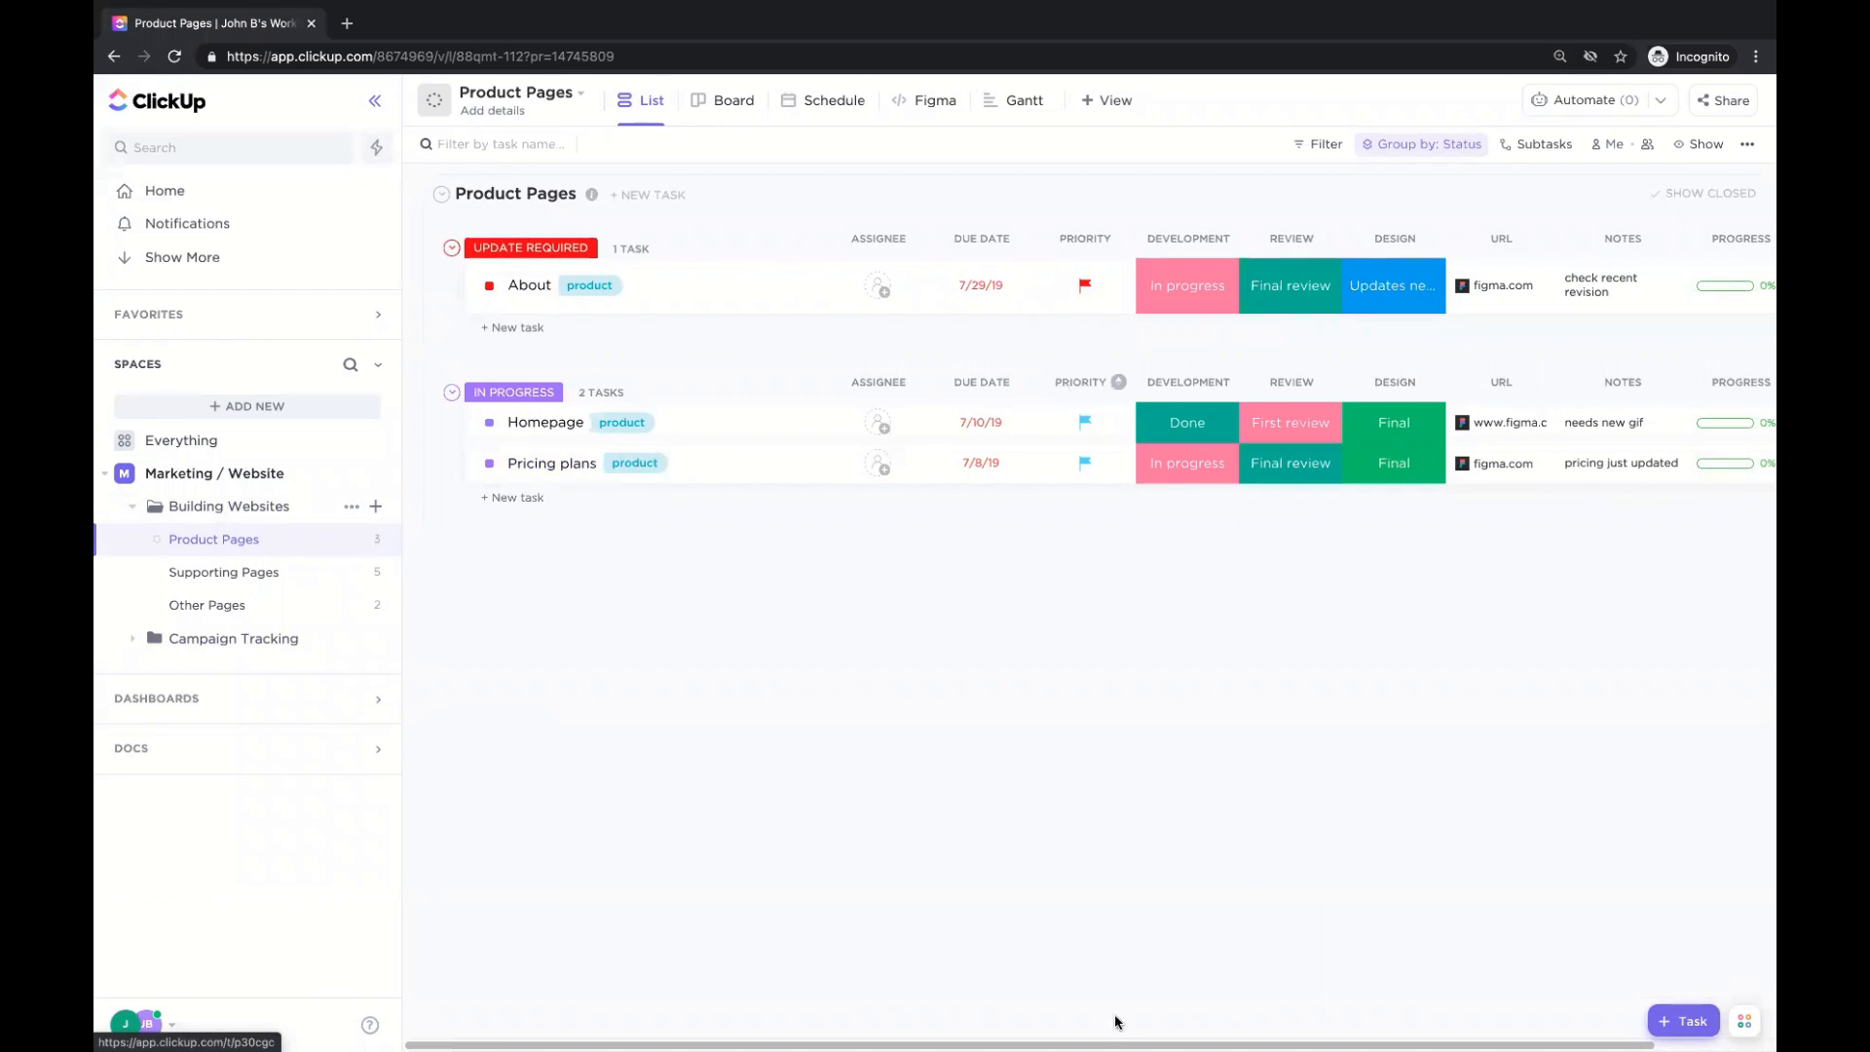
left_click_drag(1156, 1038, 1364, 1013)
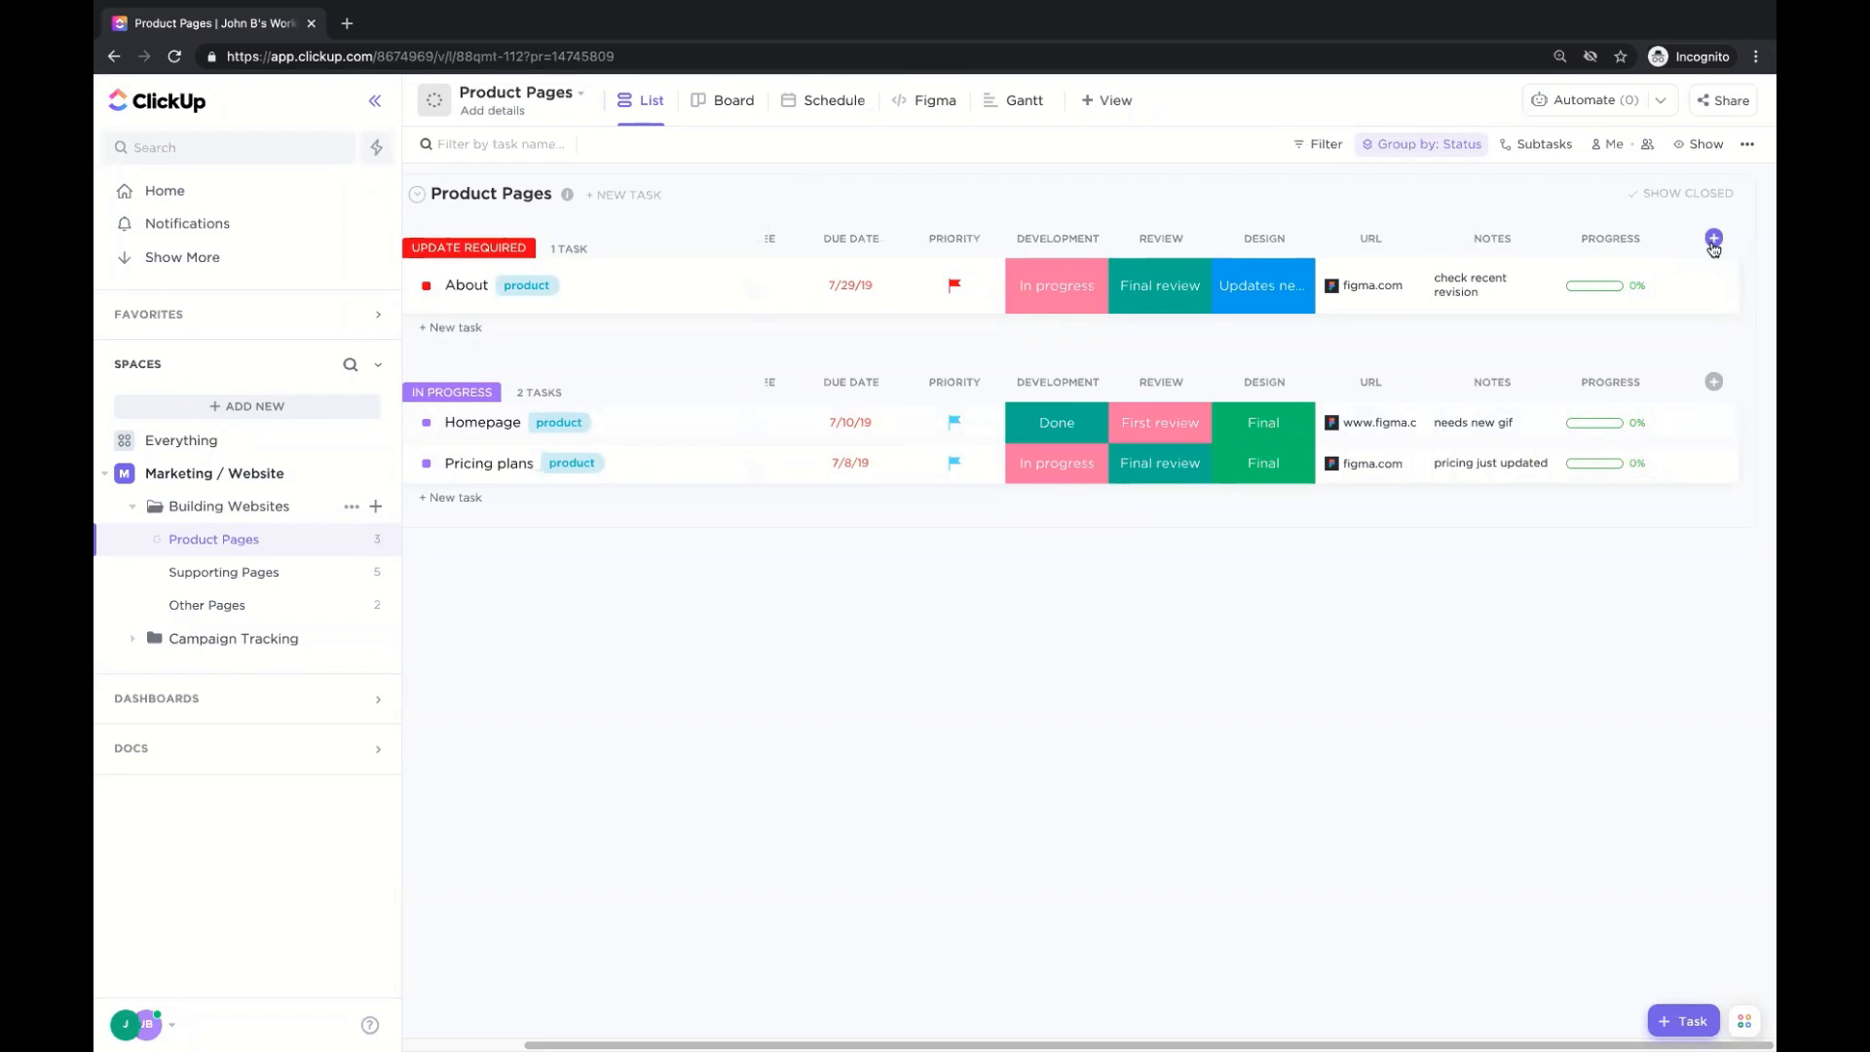
left_click(1713, 239)
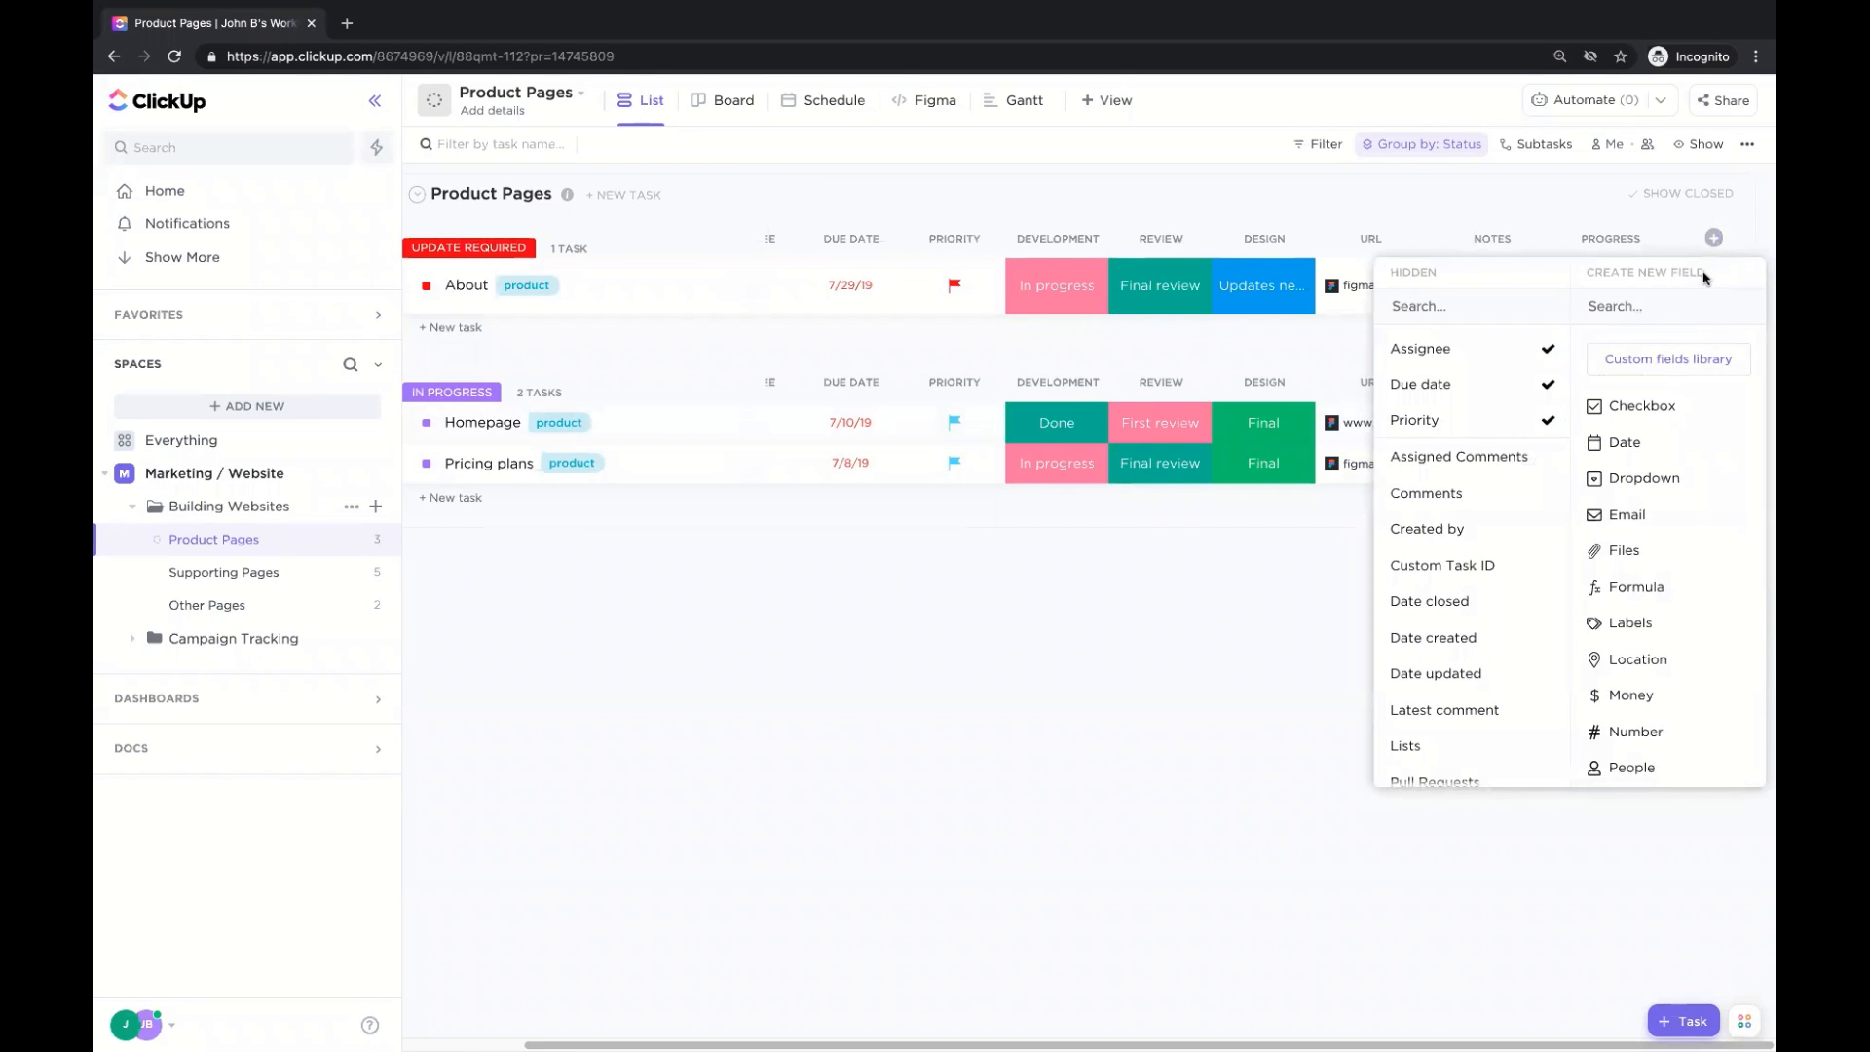
scroll(1511, 394, "down", 2)
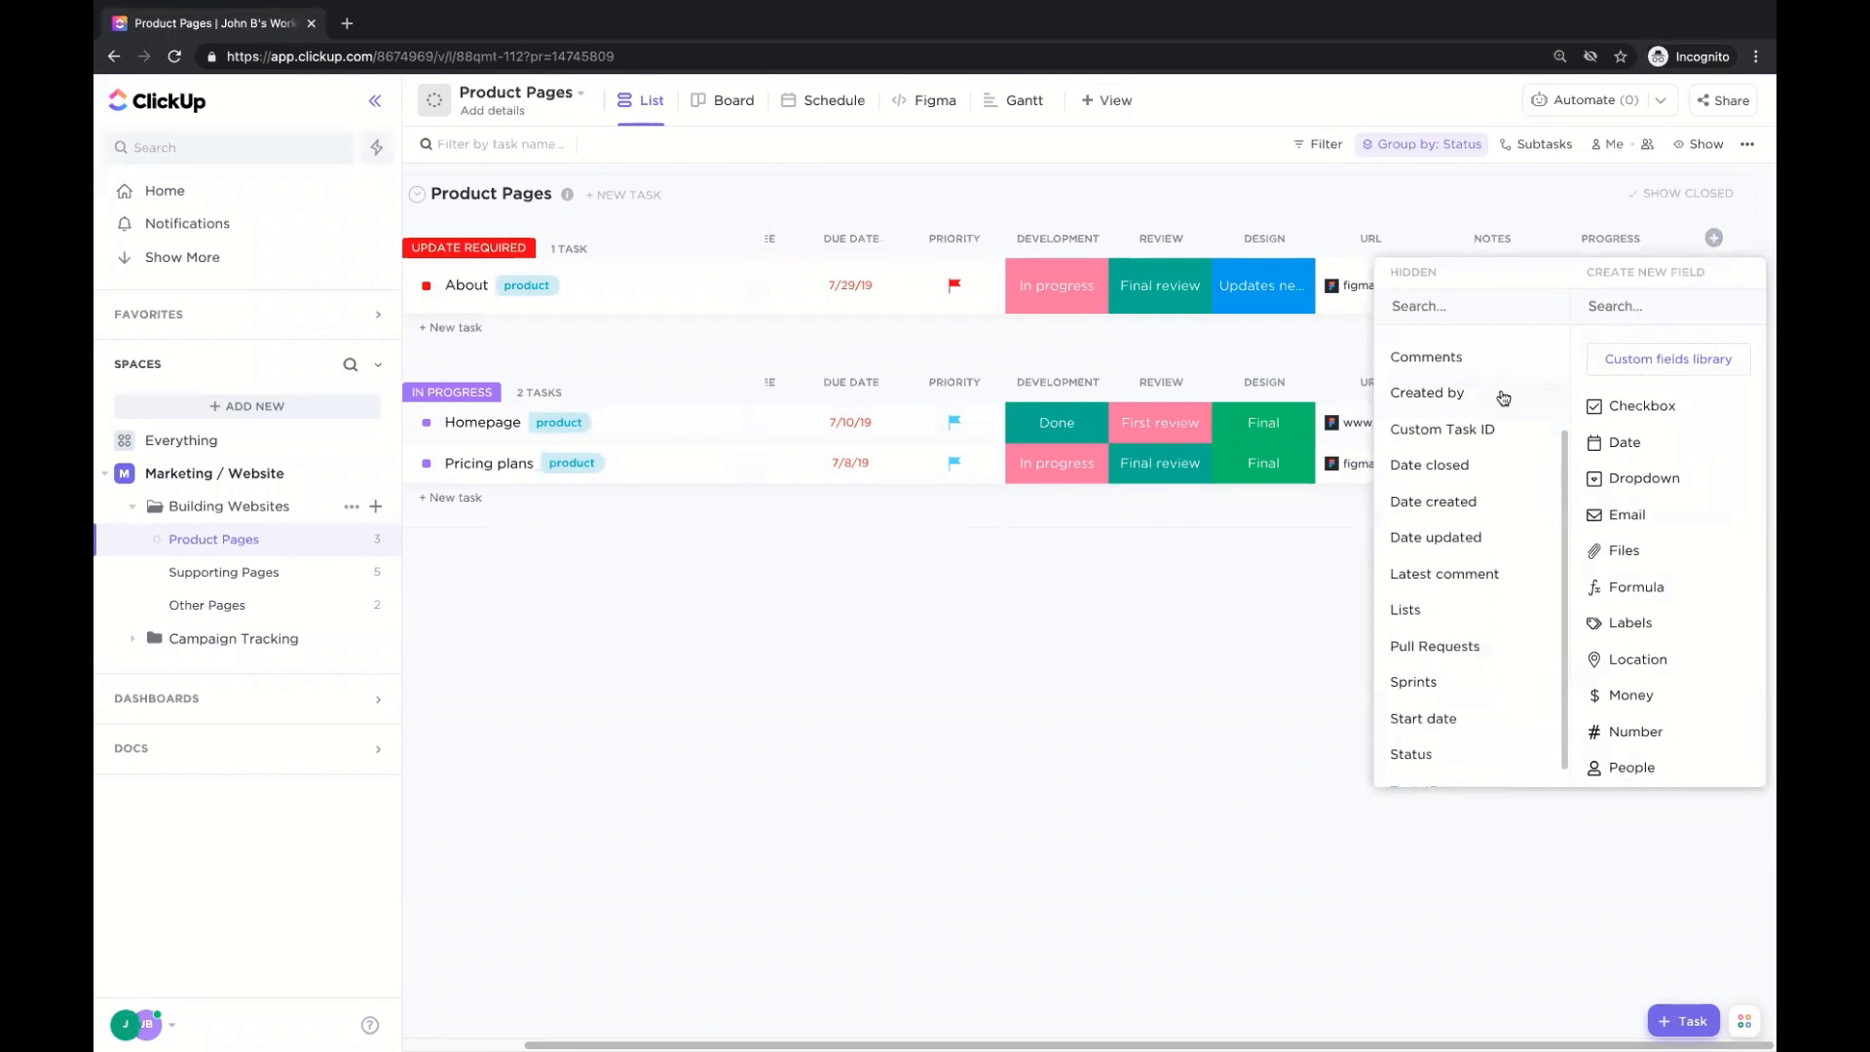
scroll(1461, 550, "down", 1)
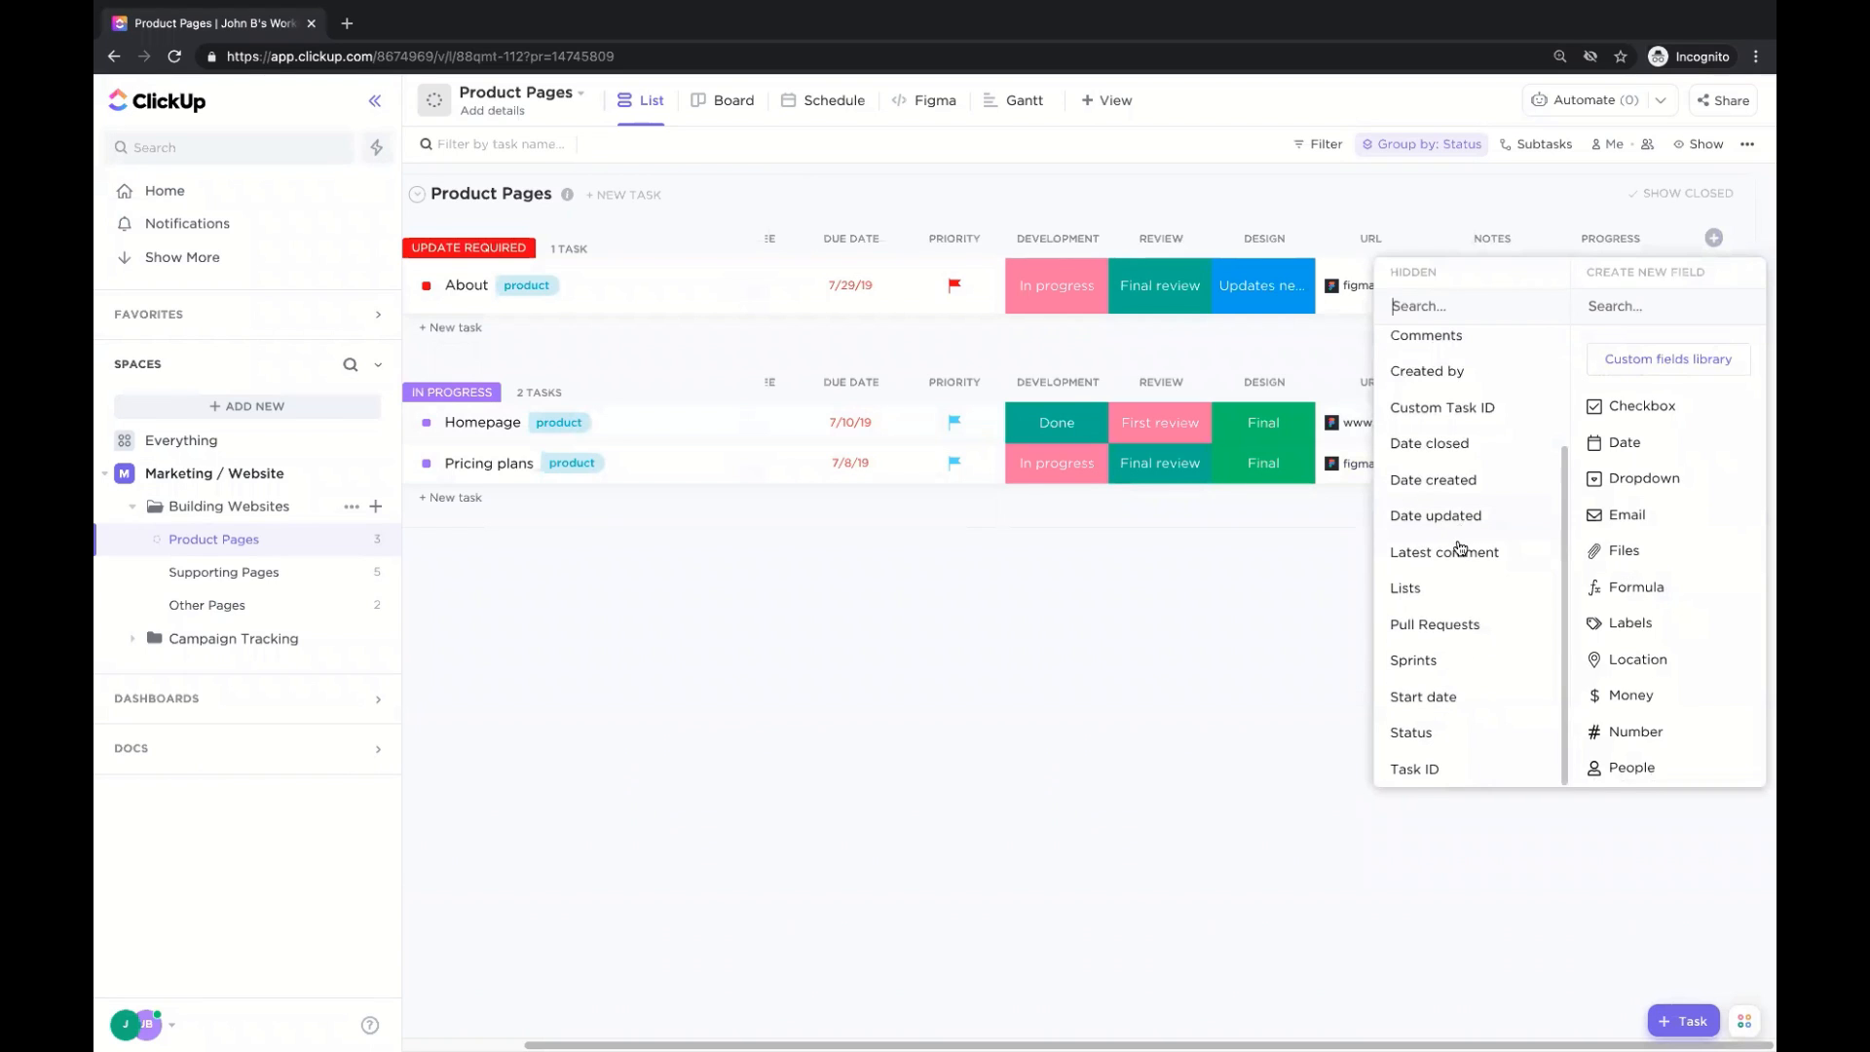
left_click(1451, 697)
left_click(1299, 646)
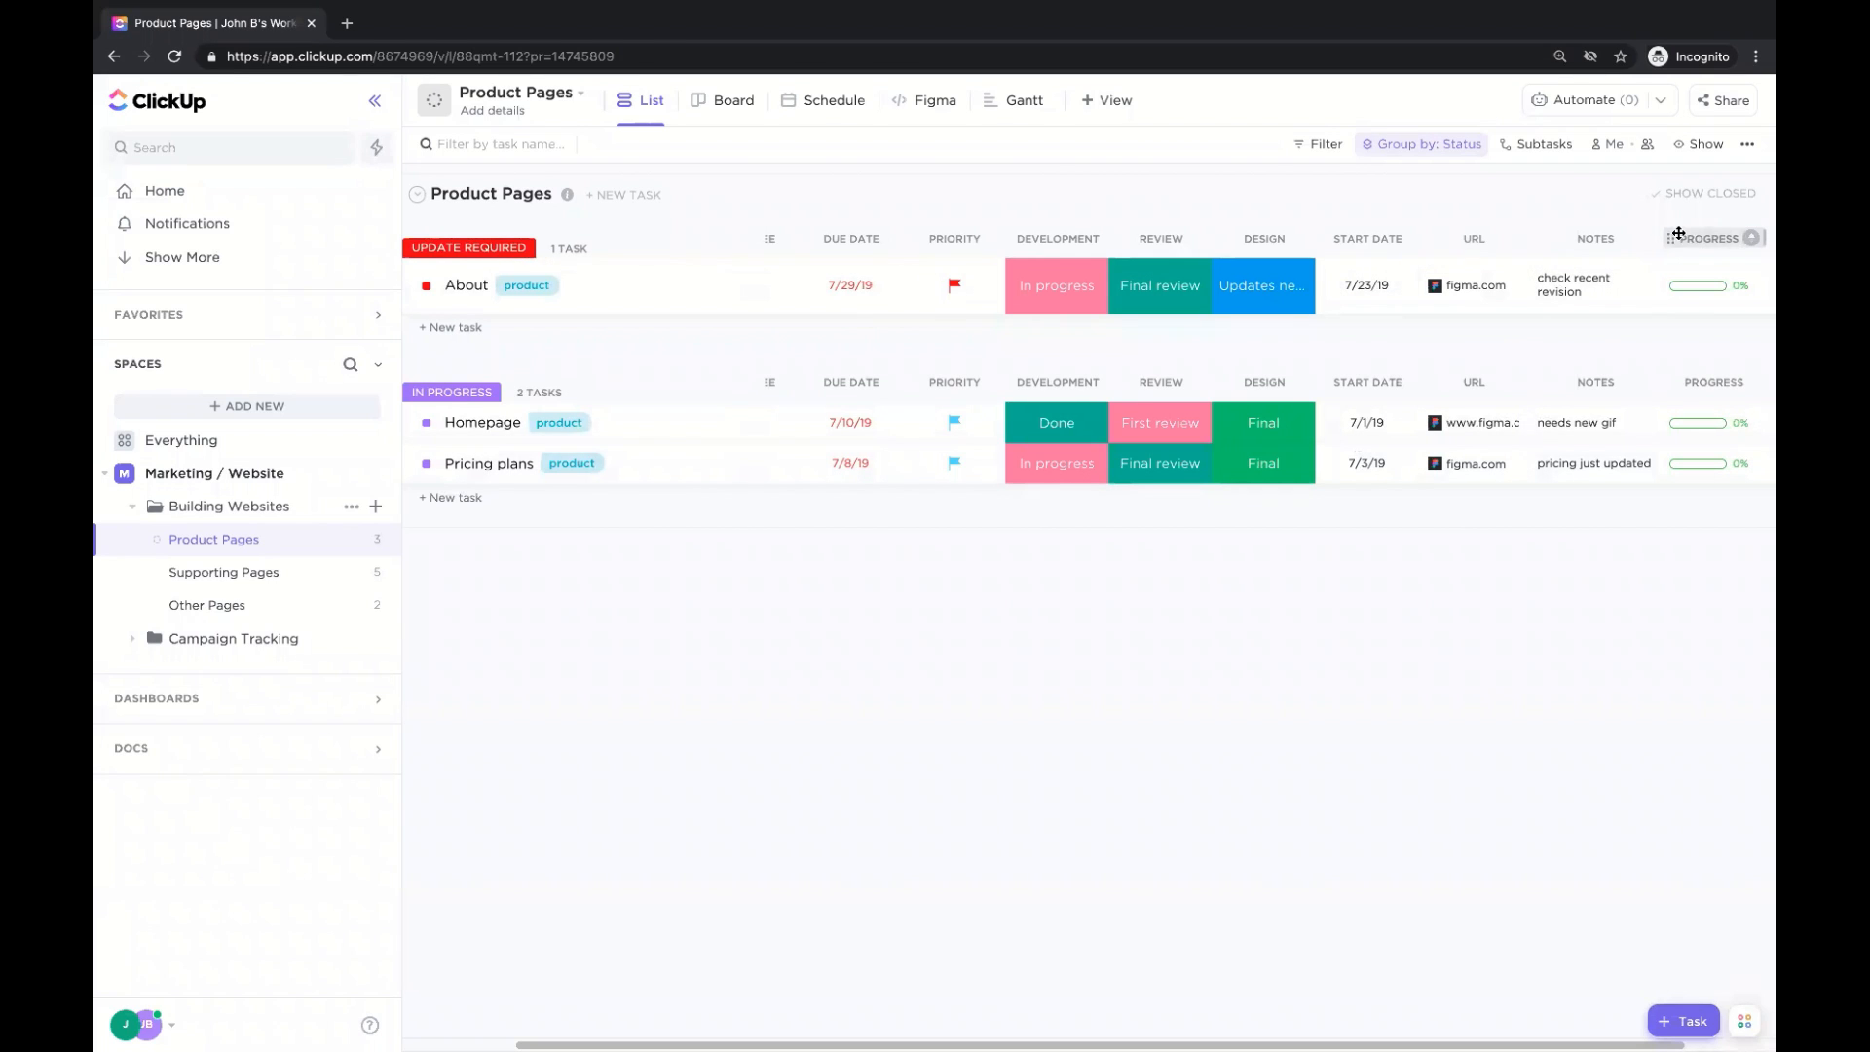
Show the Sprints column in the Product Pages list.
left_click_drag(1470, 1040, 1518, 1038)
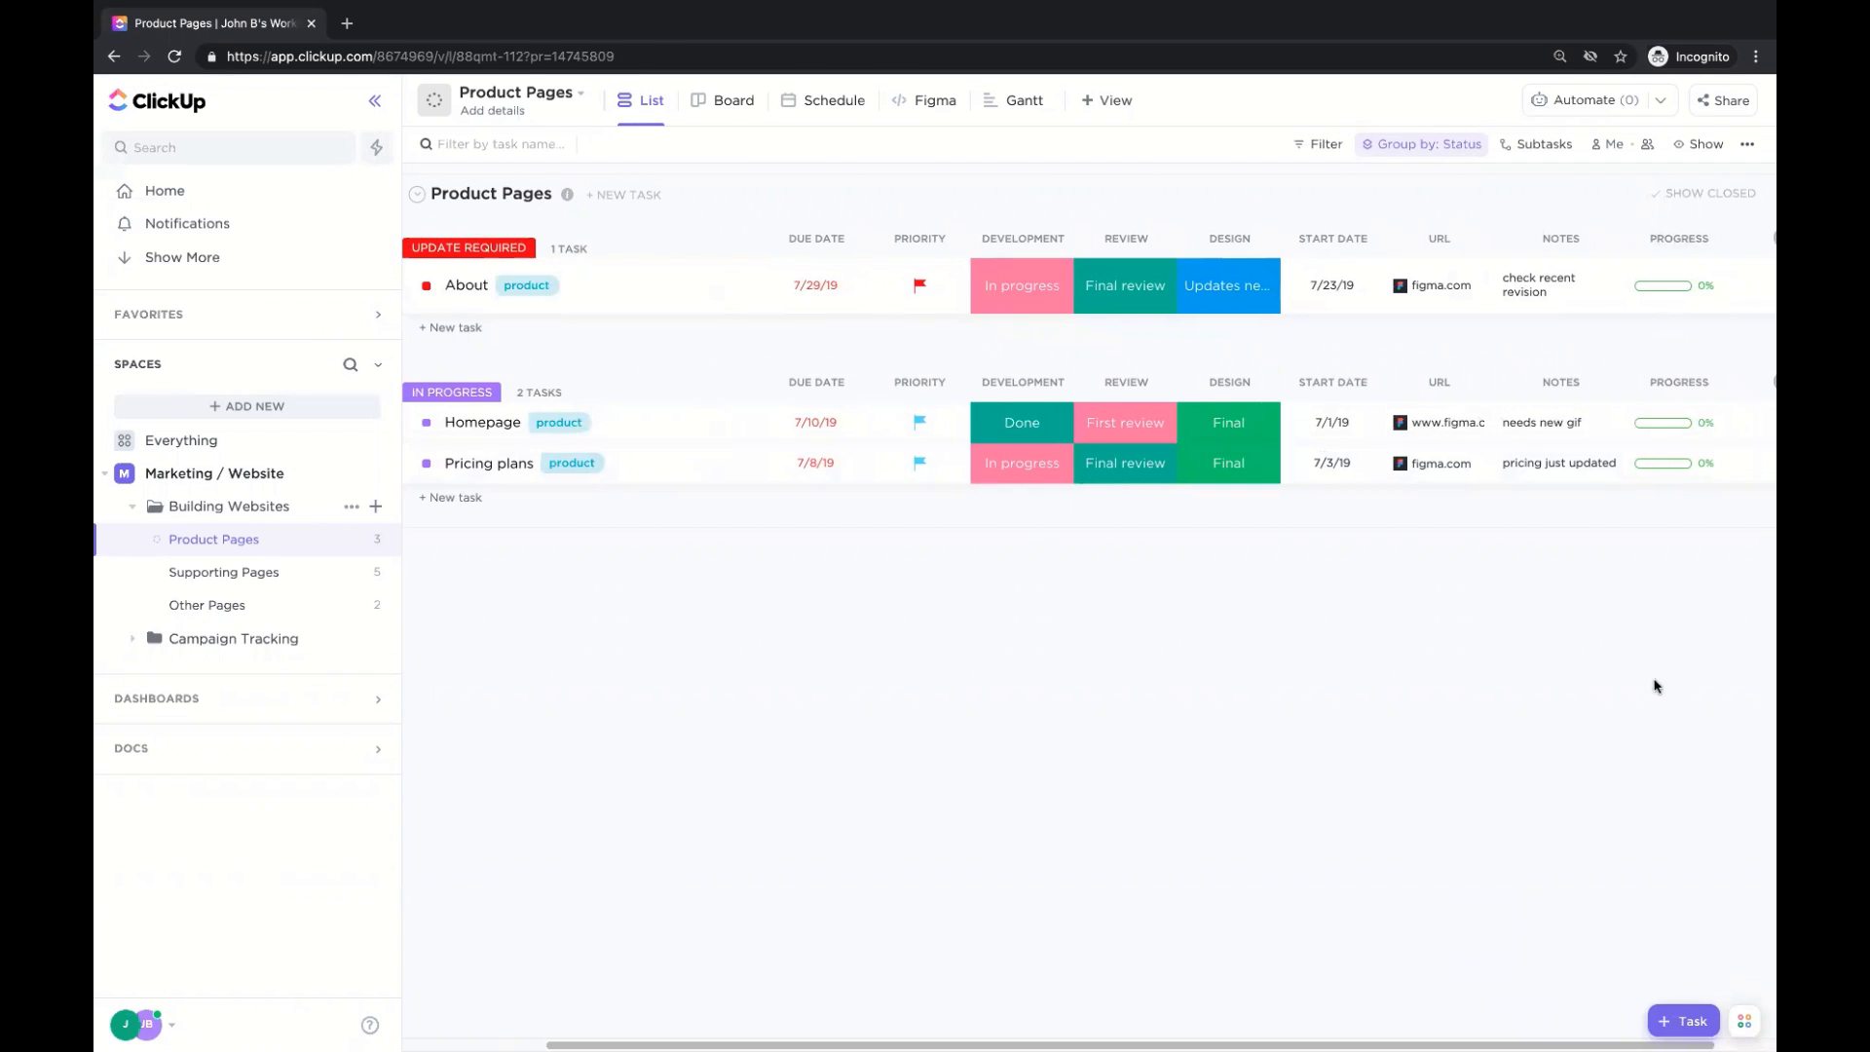
left_click(1765, 246)
scroll(1473, 619, "down", 1)
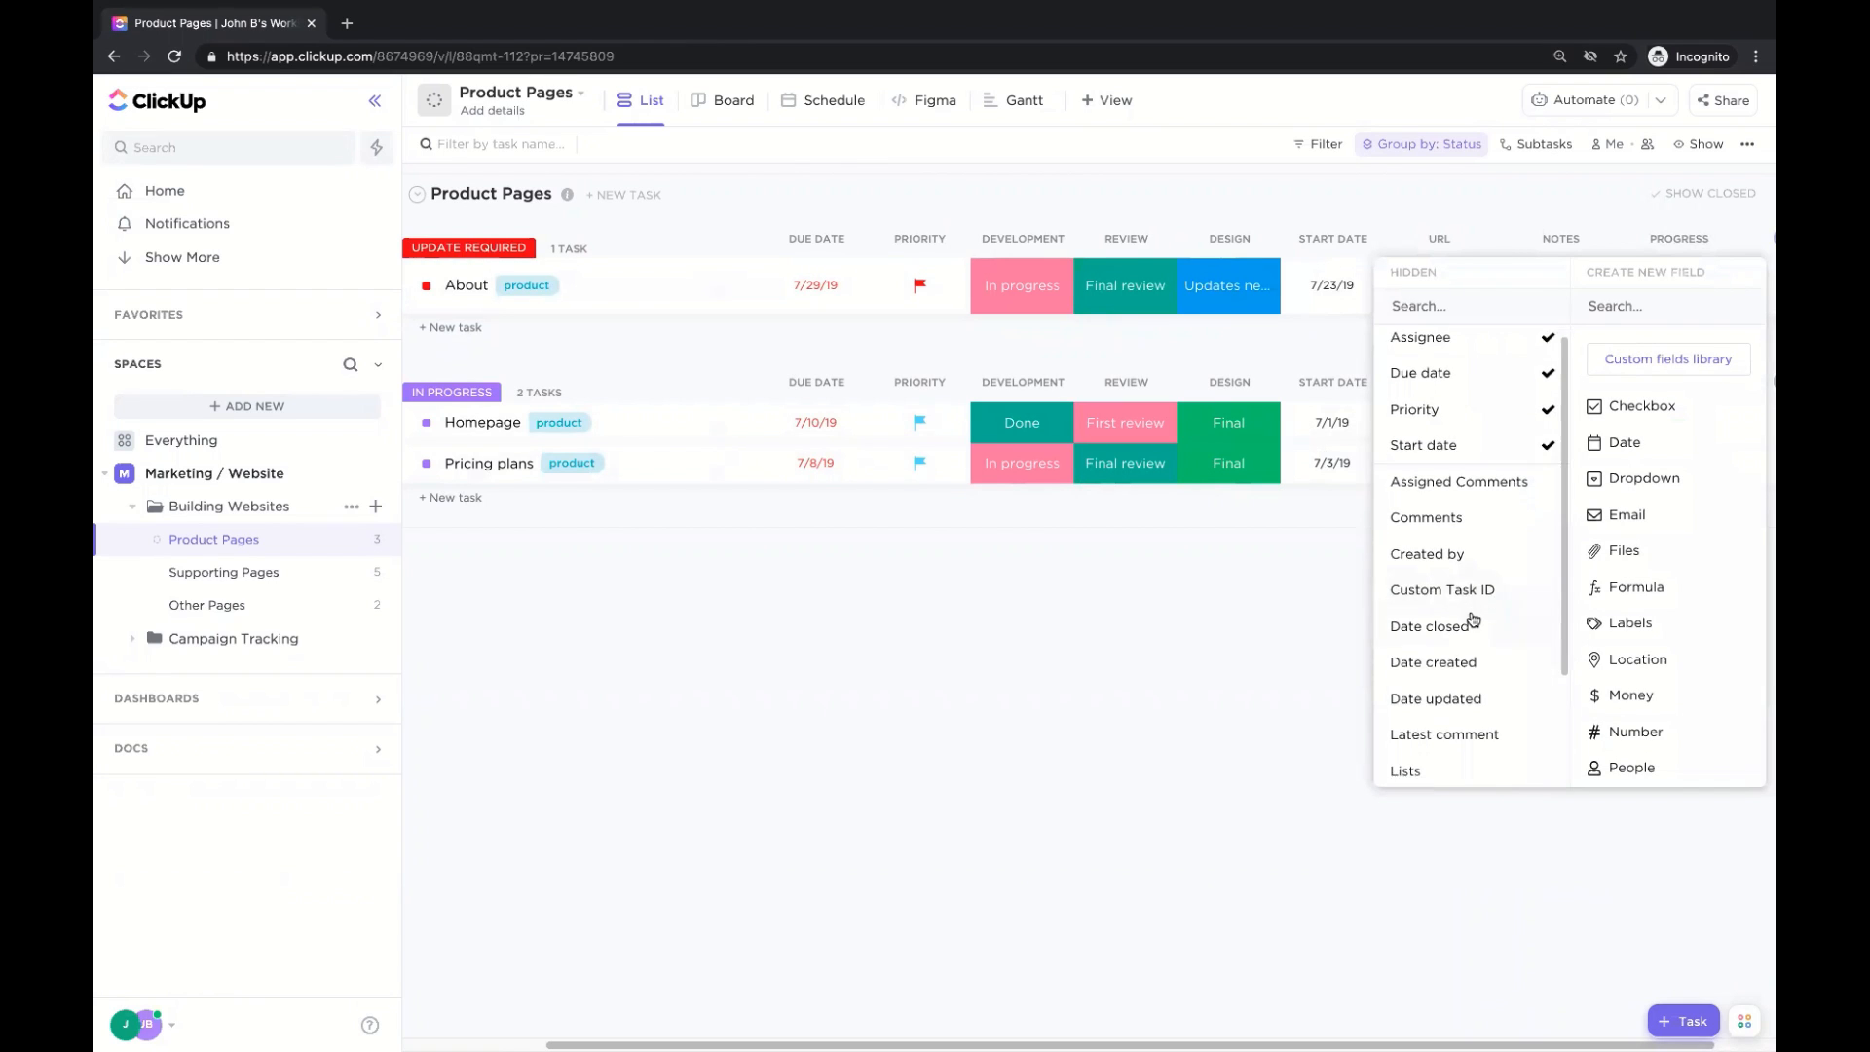
scroll(1474, 620, "down", 3)
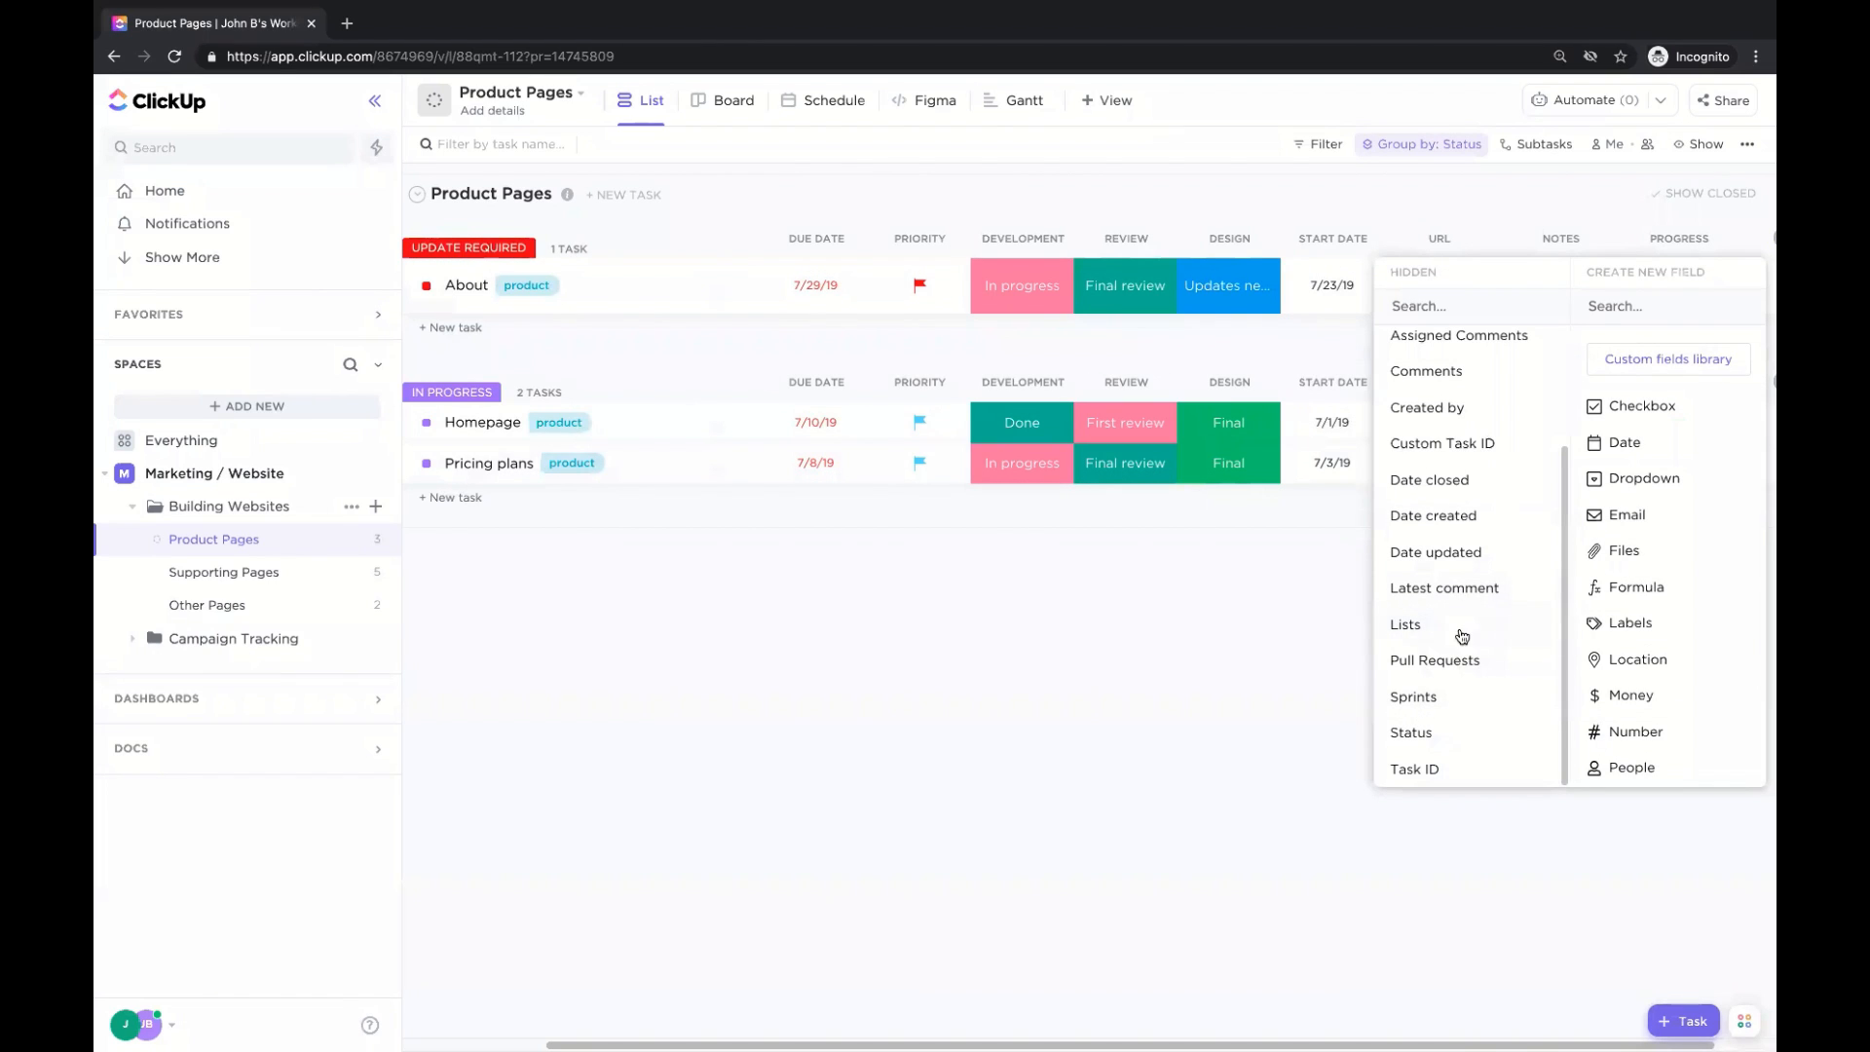
left_click(1459, 709)
Add a Rating custom field named "Overal Design" to the Product Pages list, using five stars.
left_click_drag(1264, 1040, 1496, 1038)
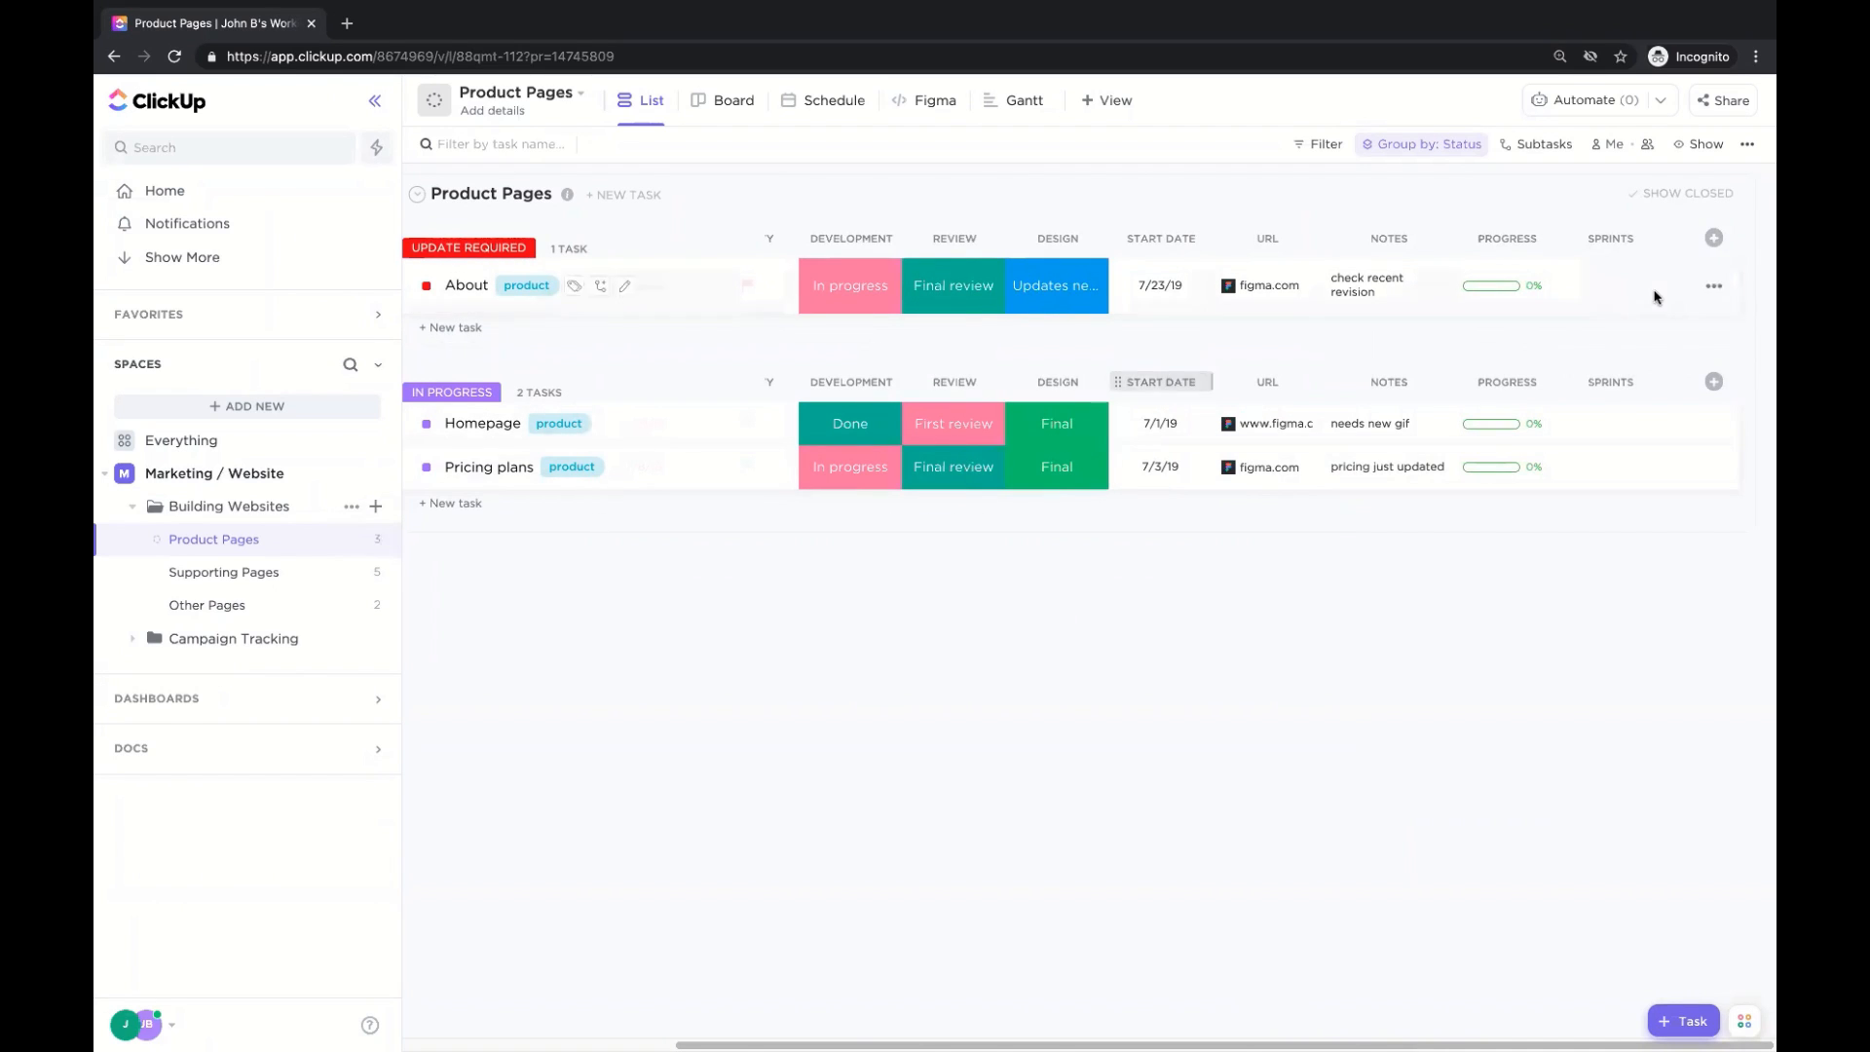
left_click(1716, 240)
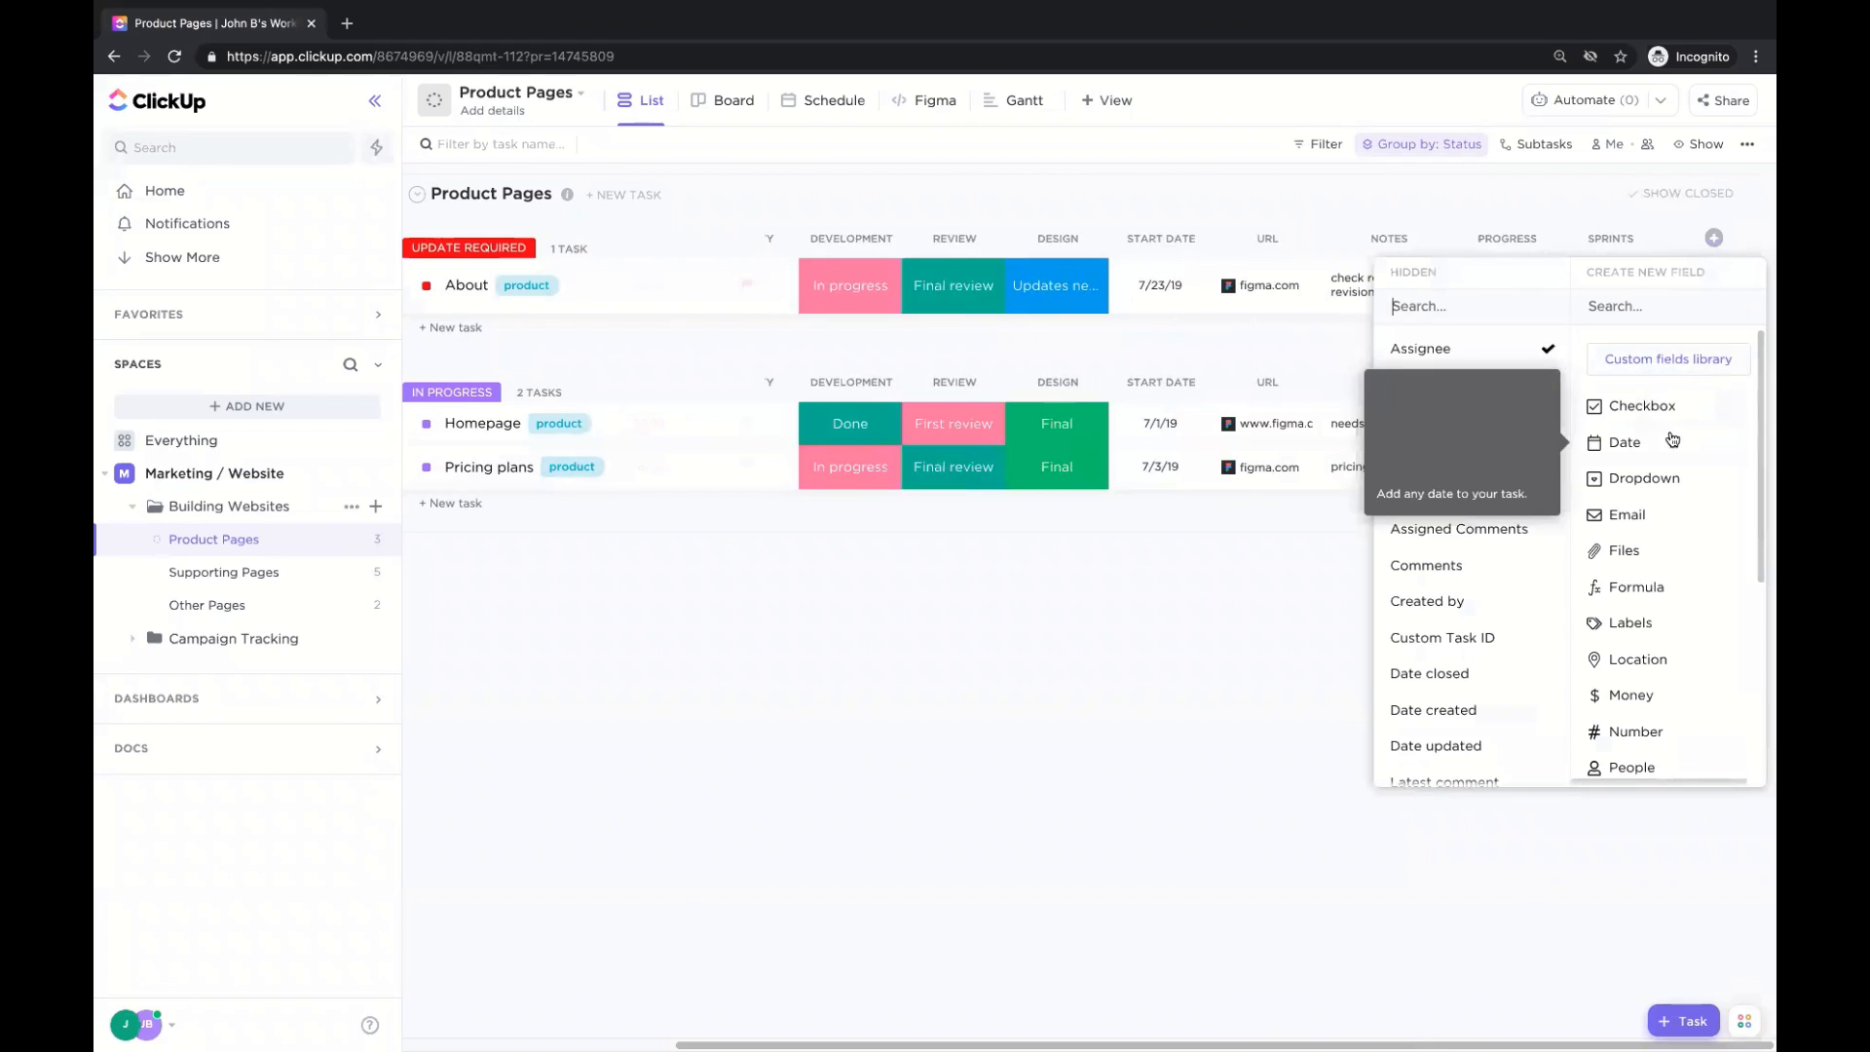
scroll(1655, 584, "down", 1)
scroll(1655, 586, "down", 3)
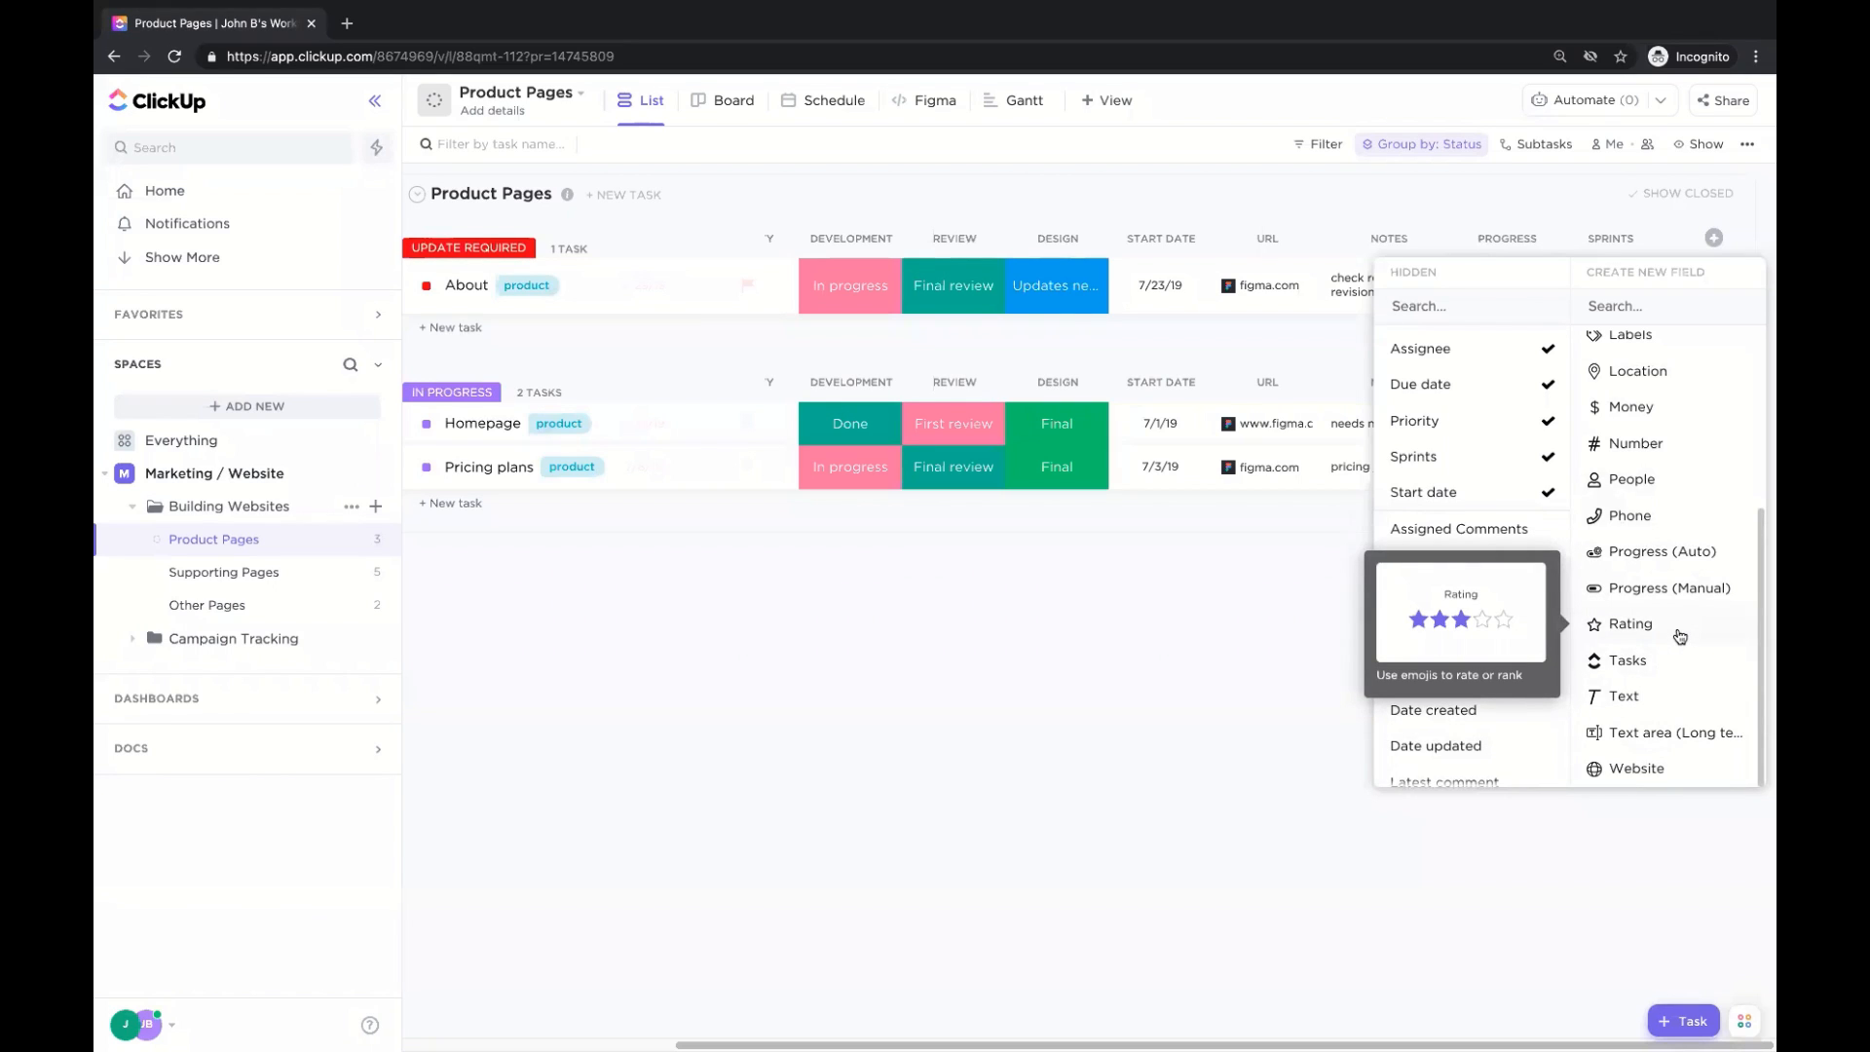
left_click(1630, 624)
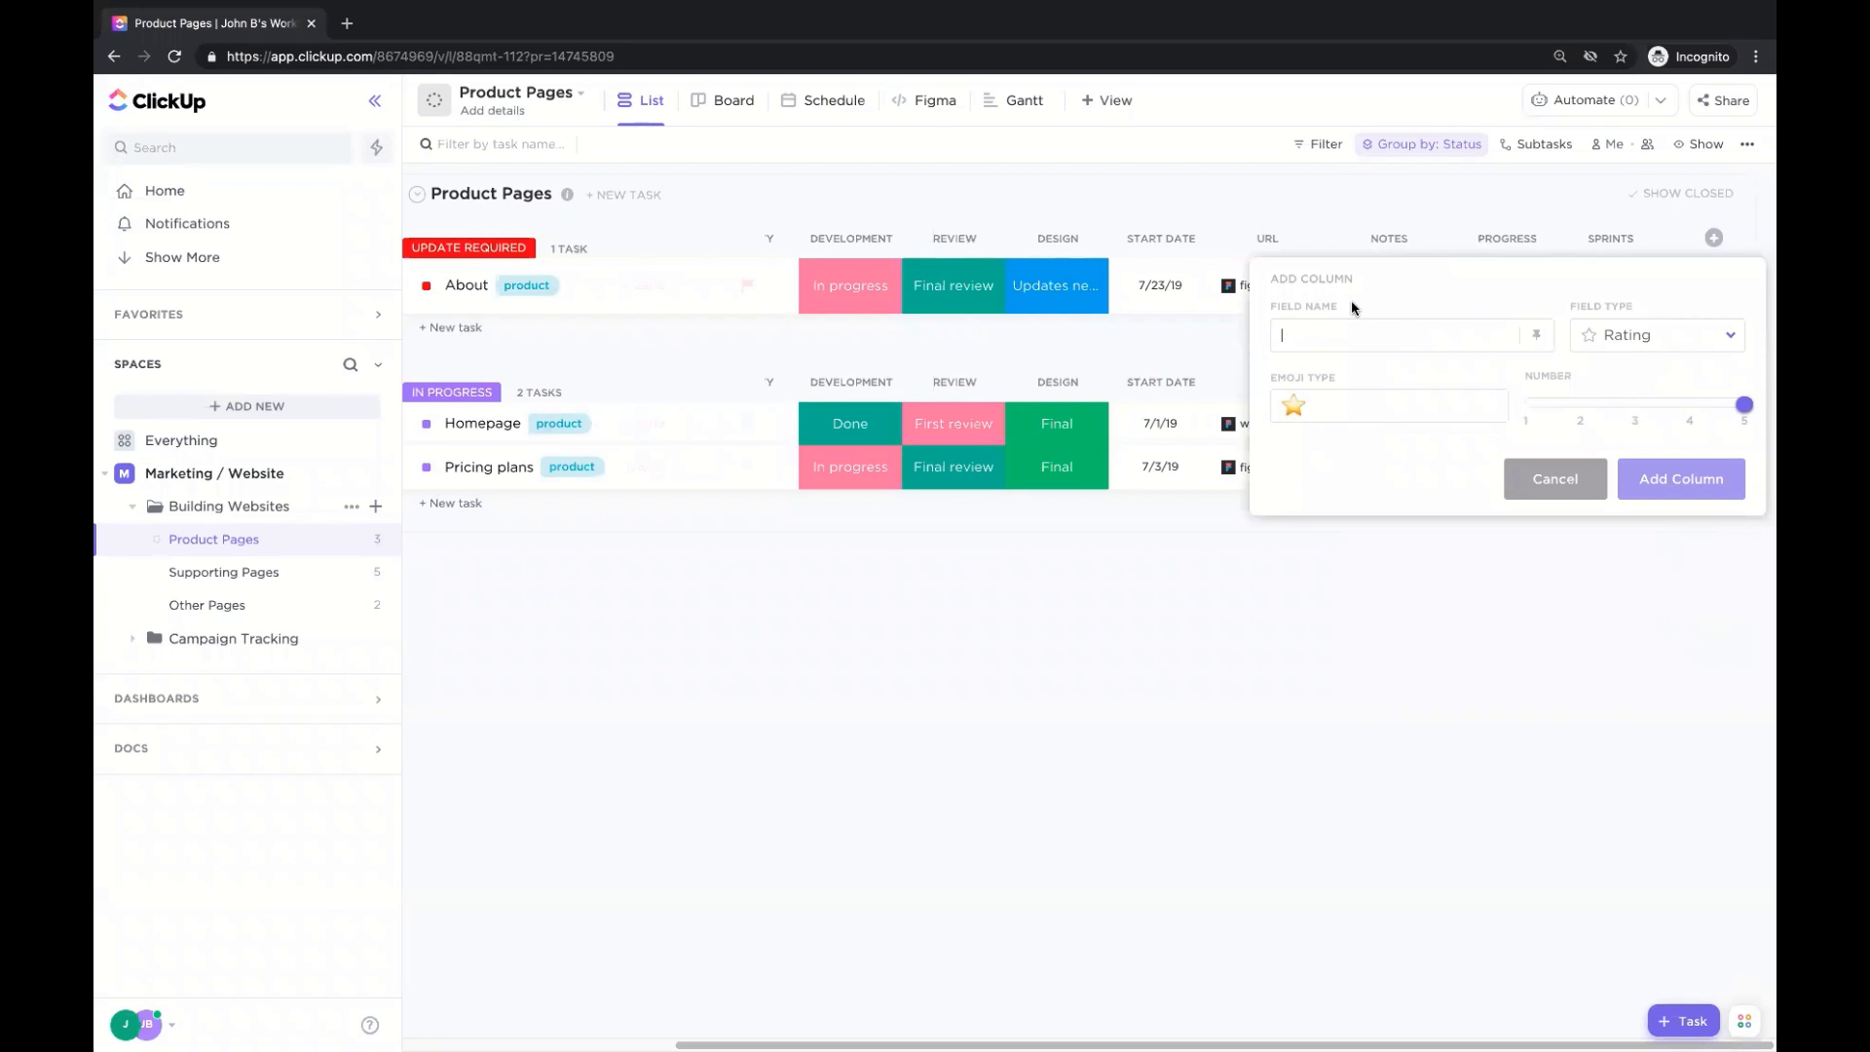
type("Overal Design")
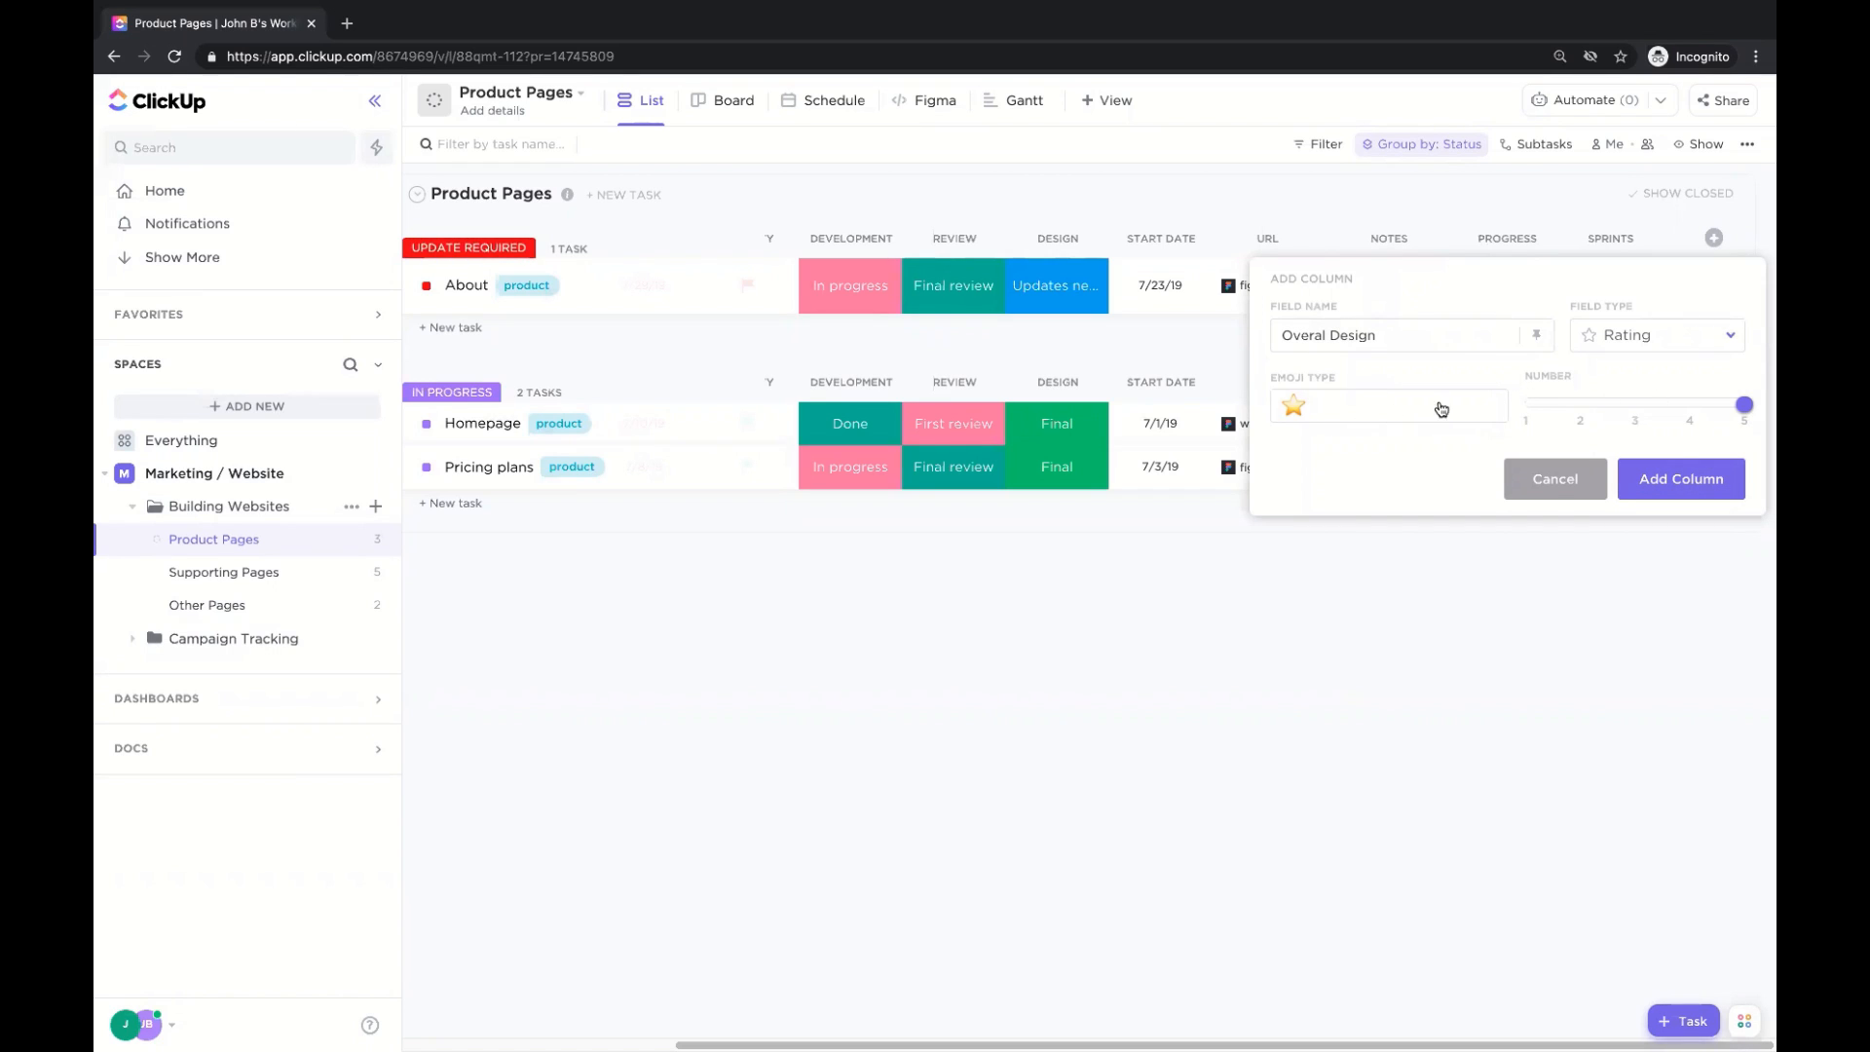
left_click(1681, 479)
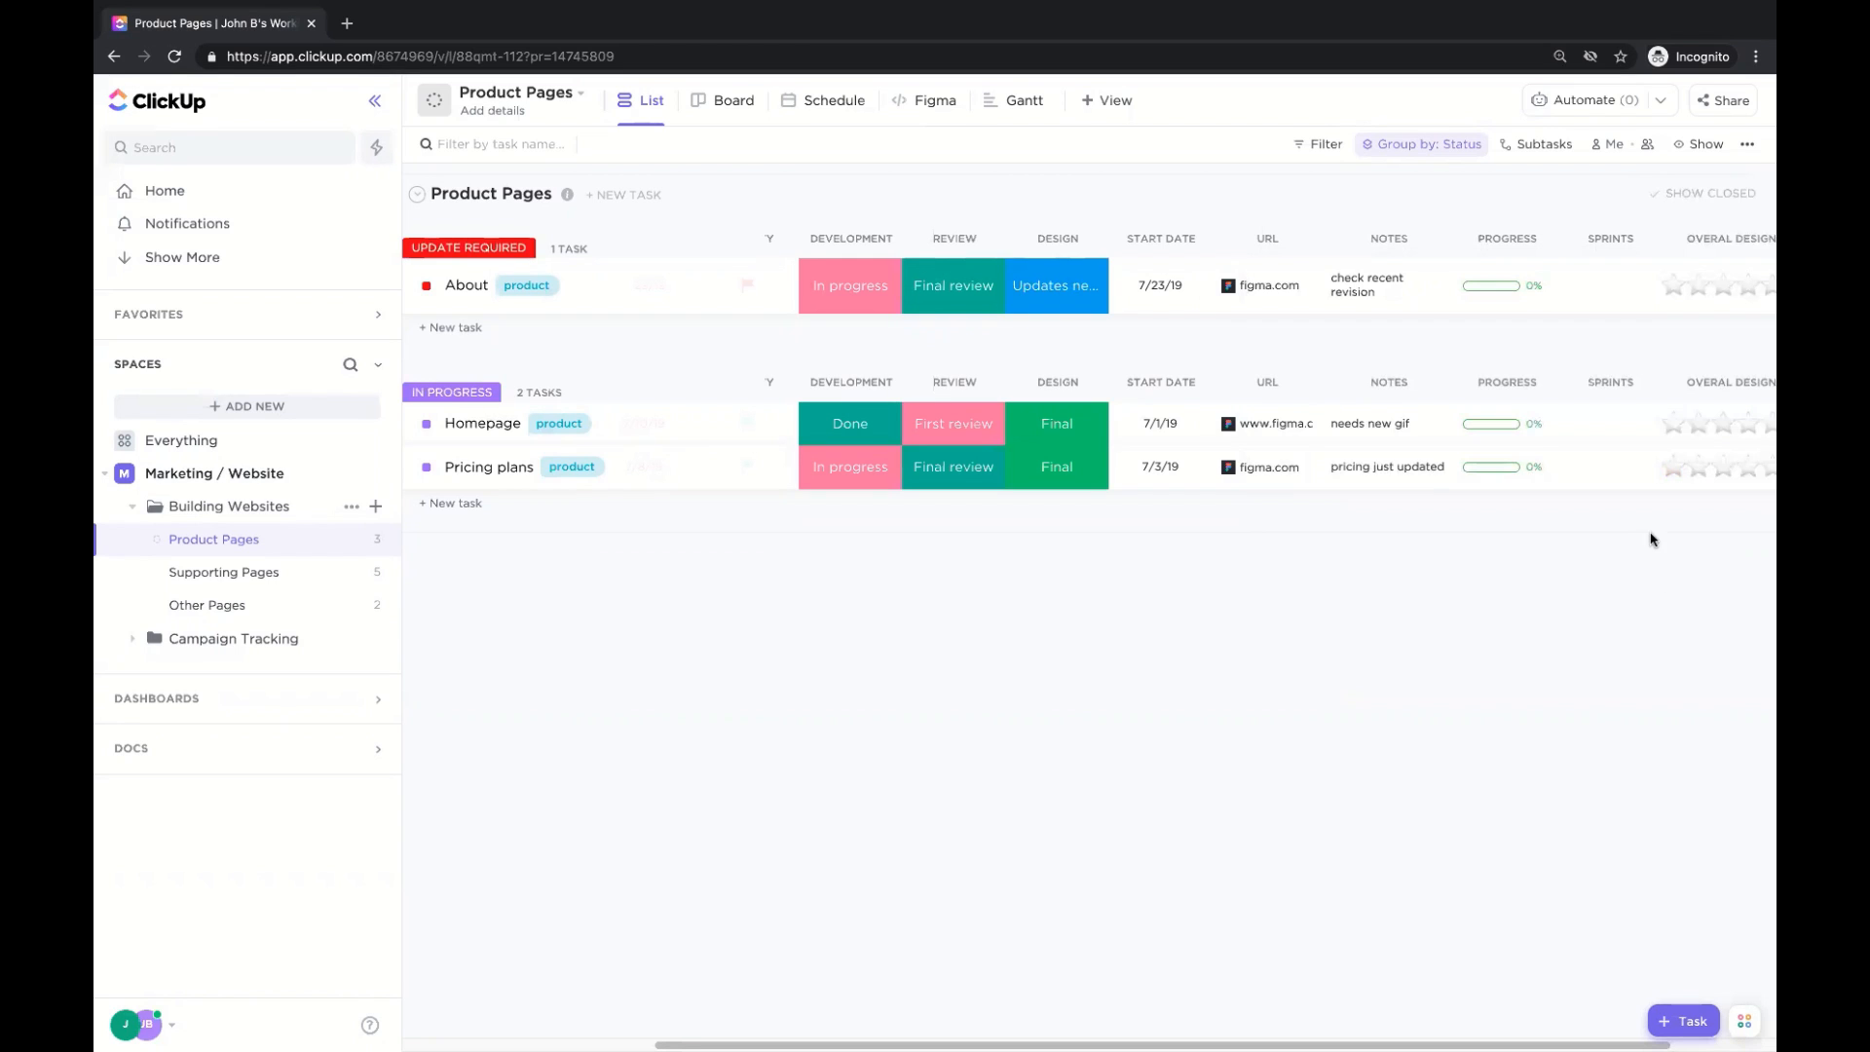
Rate the About task three stars in the Overal Design column.
left_click(1673, 287)
left_click(1725, 288)
left_click_drag(1515, 1040, 1576, 1038)
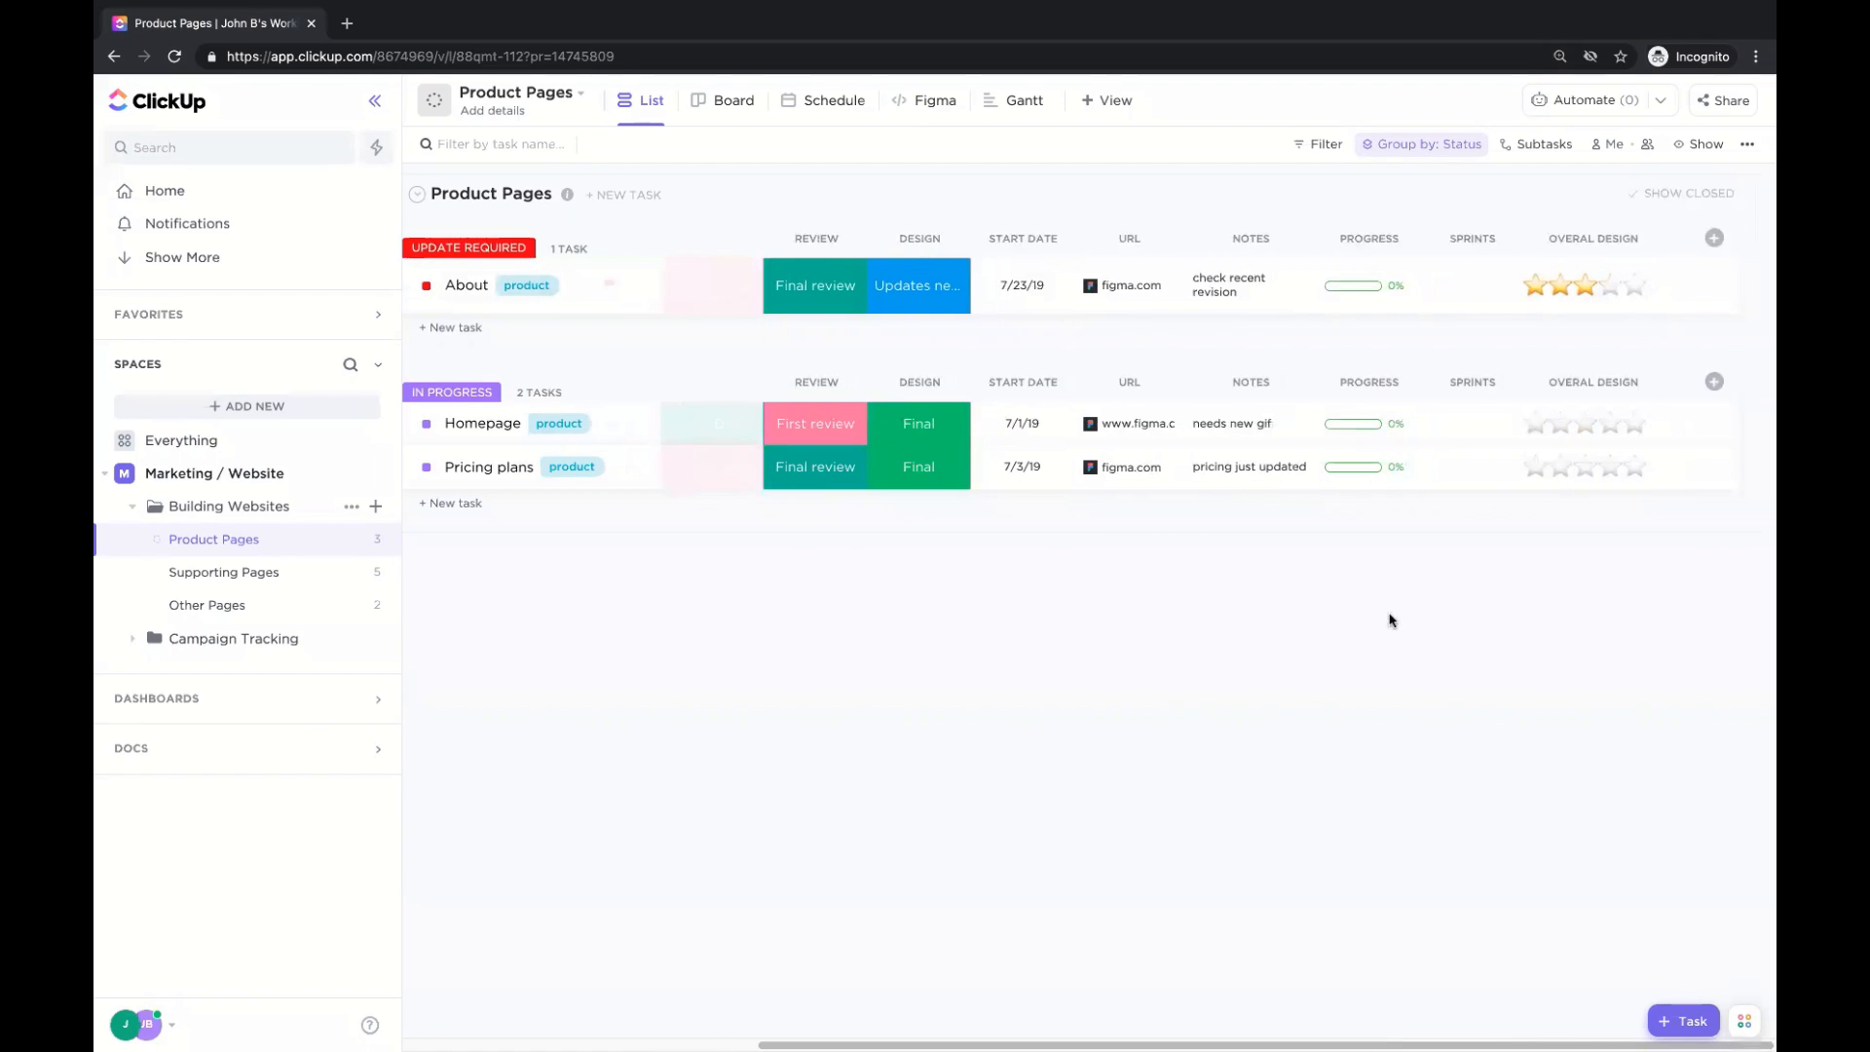
Look through the custom field types available for new columns and close the list without adding one.
left_click(1714, 237)
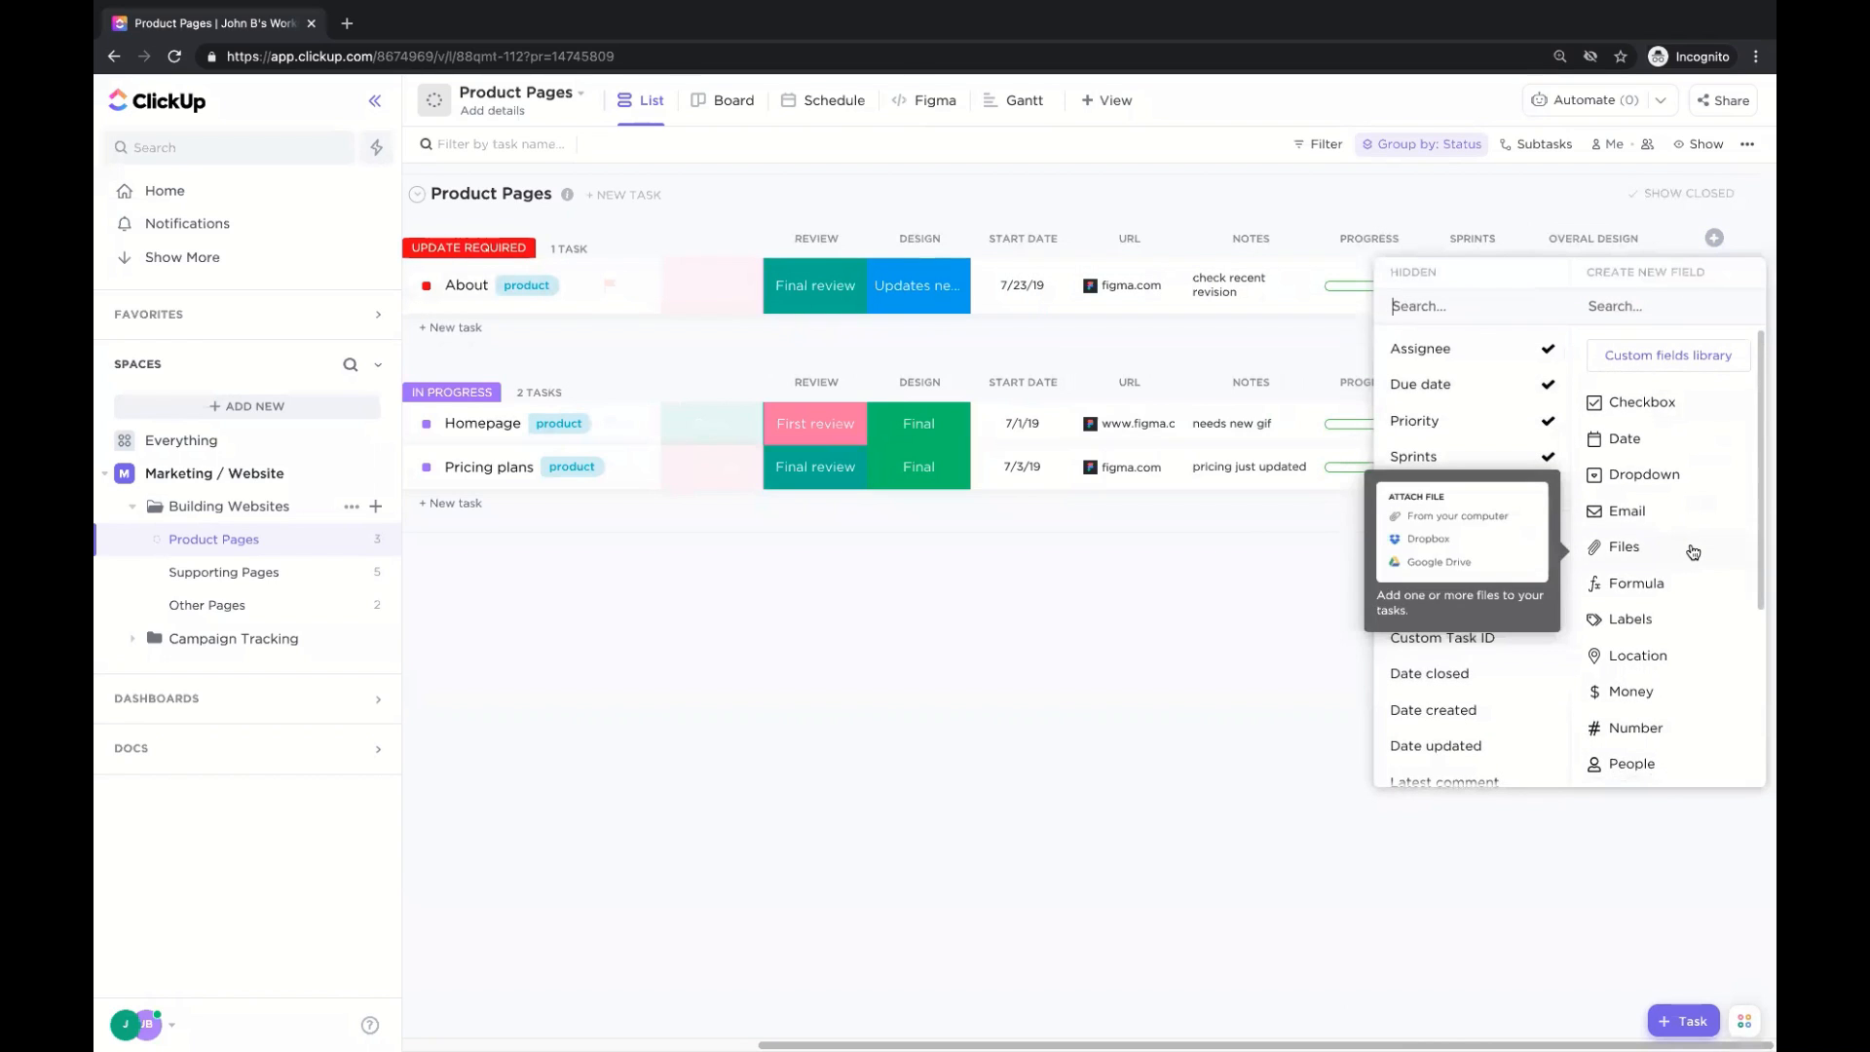
scroll(1692, 551, "down", 2)
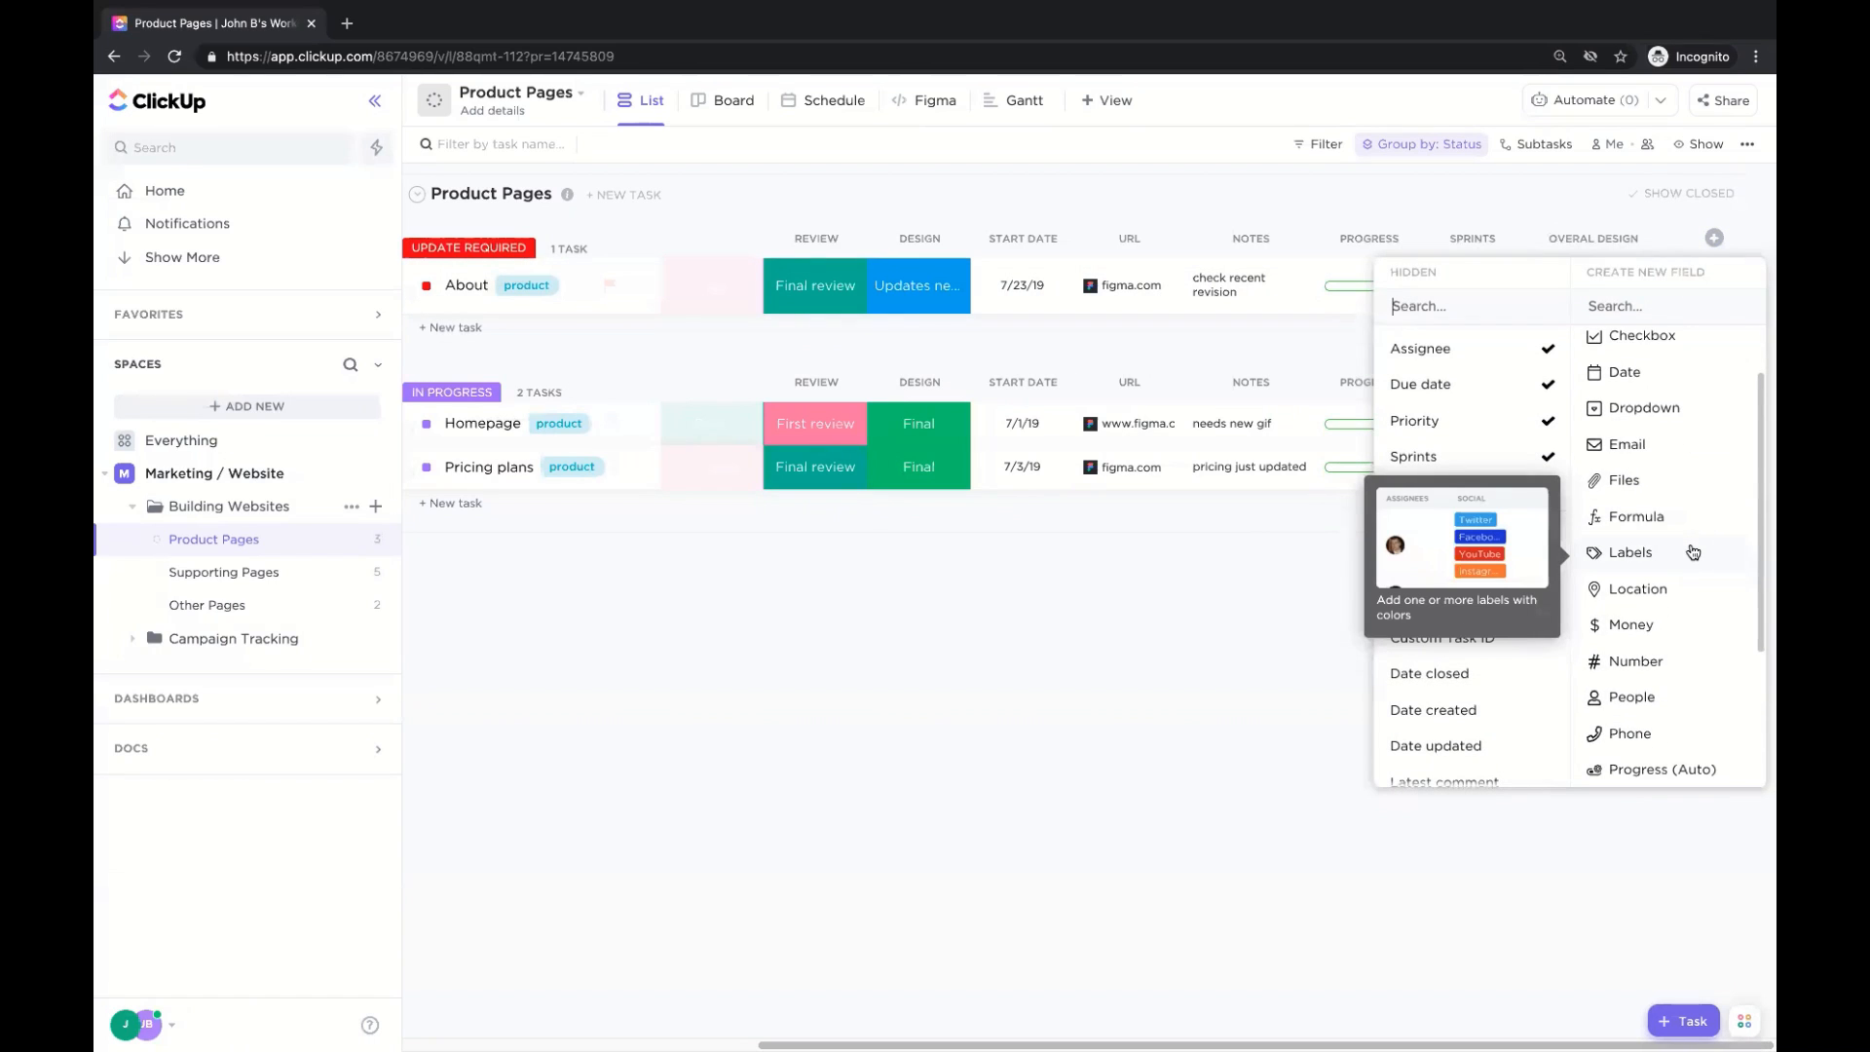
scroll(1690, 535, "down", 1)
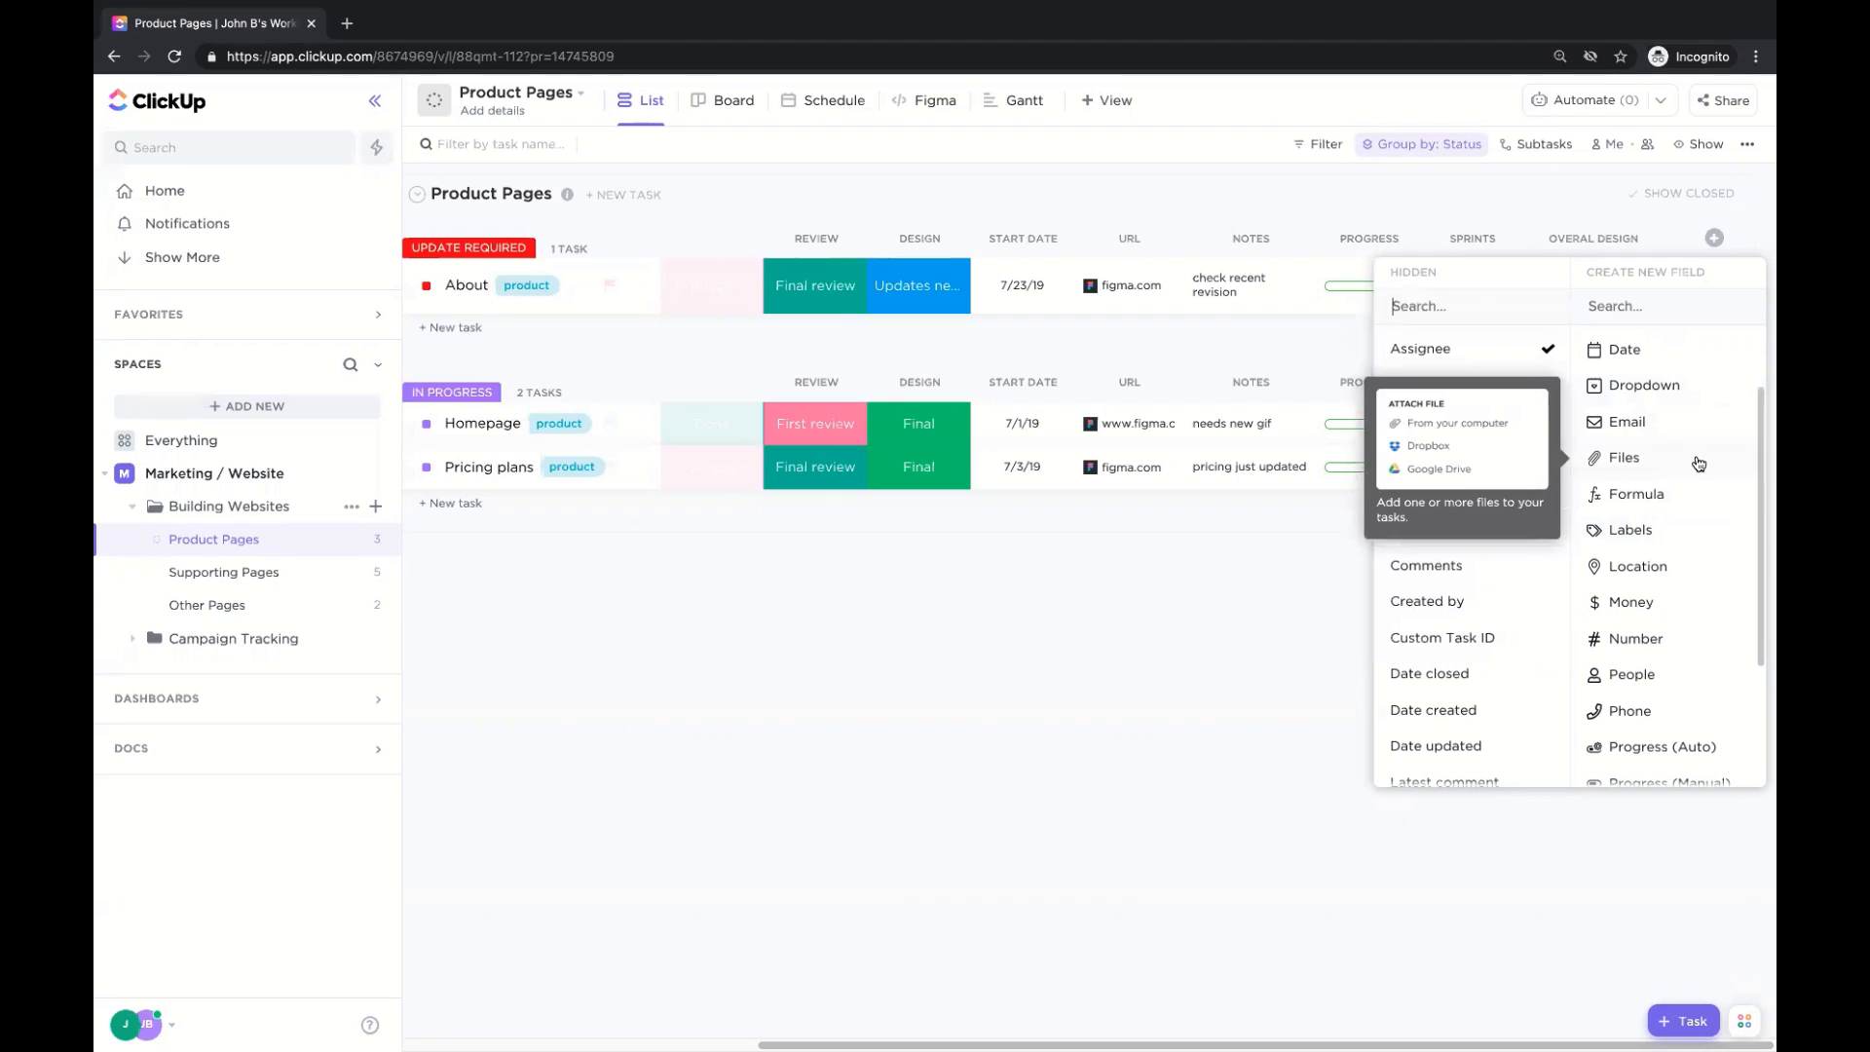
scroll(1698, 477, "down", 5)
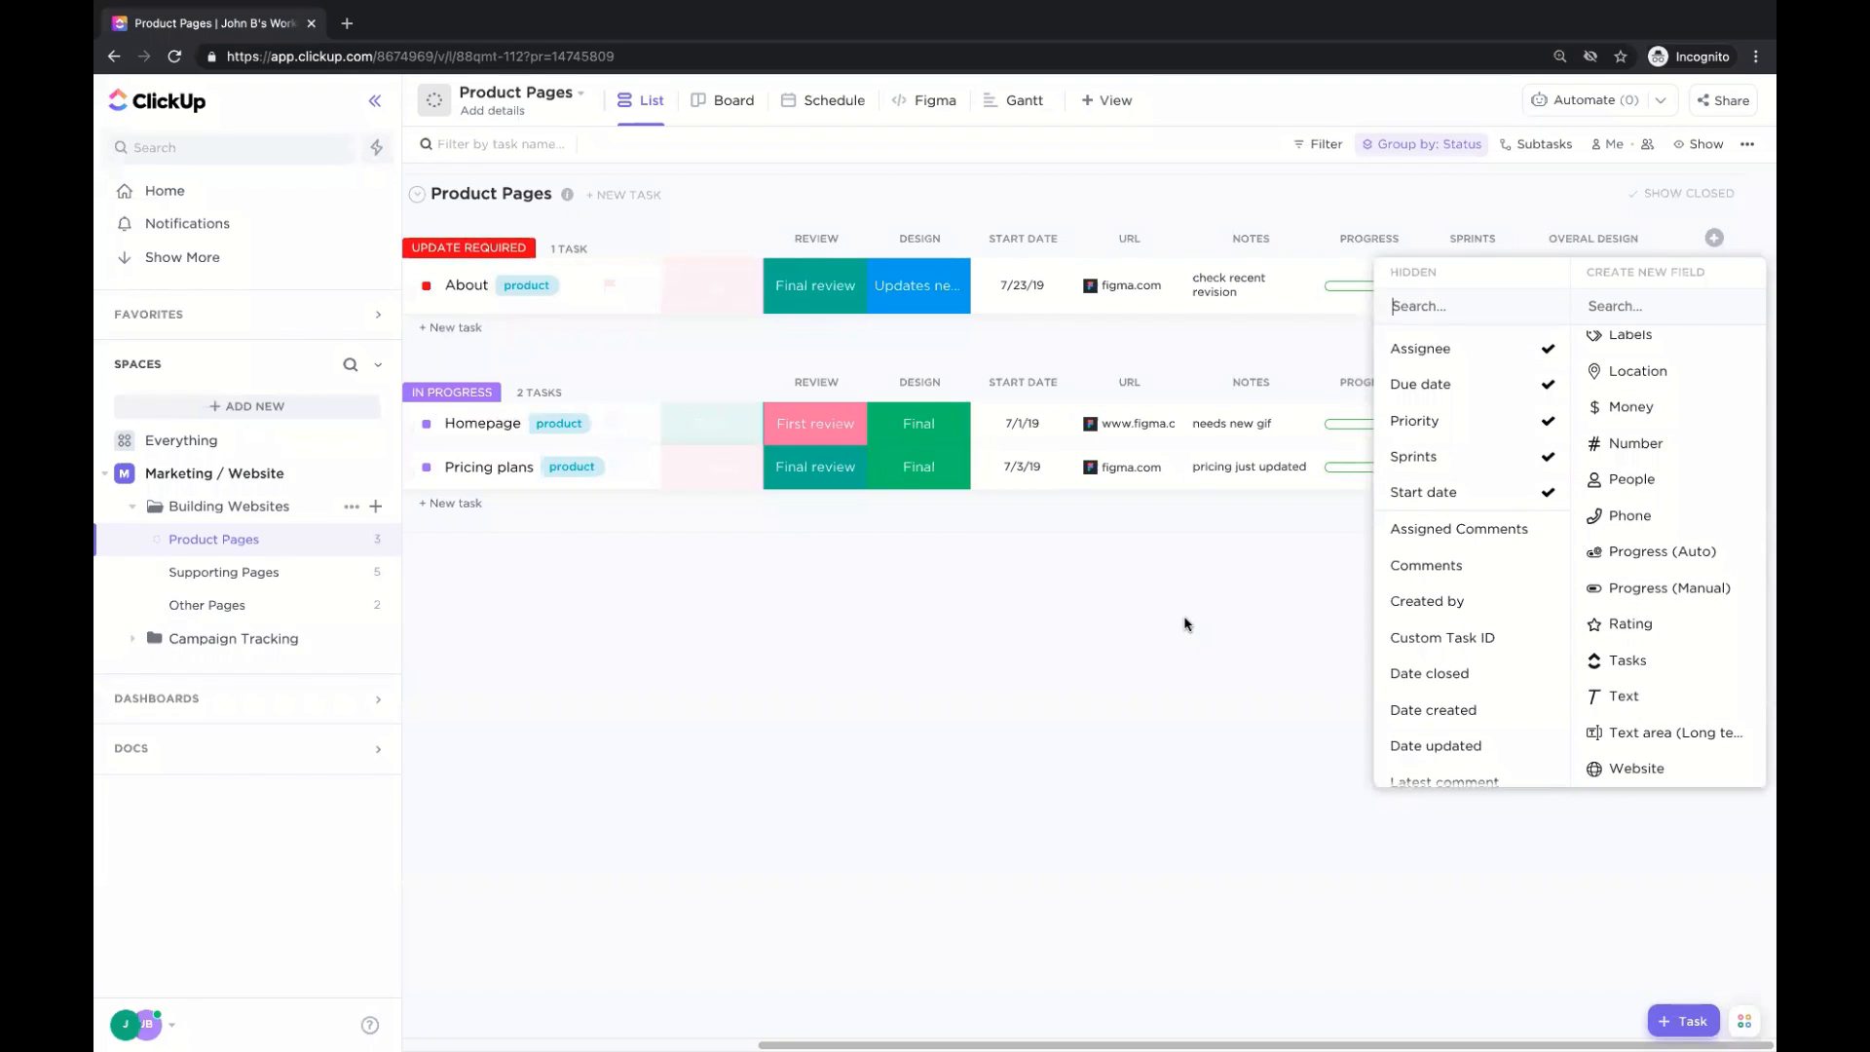
left_click(1258, 594)
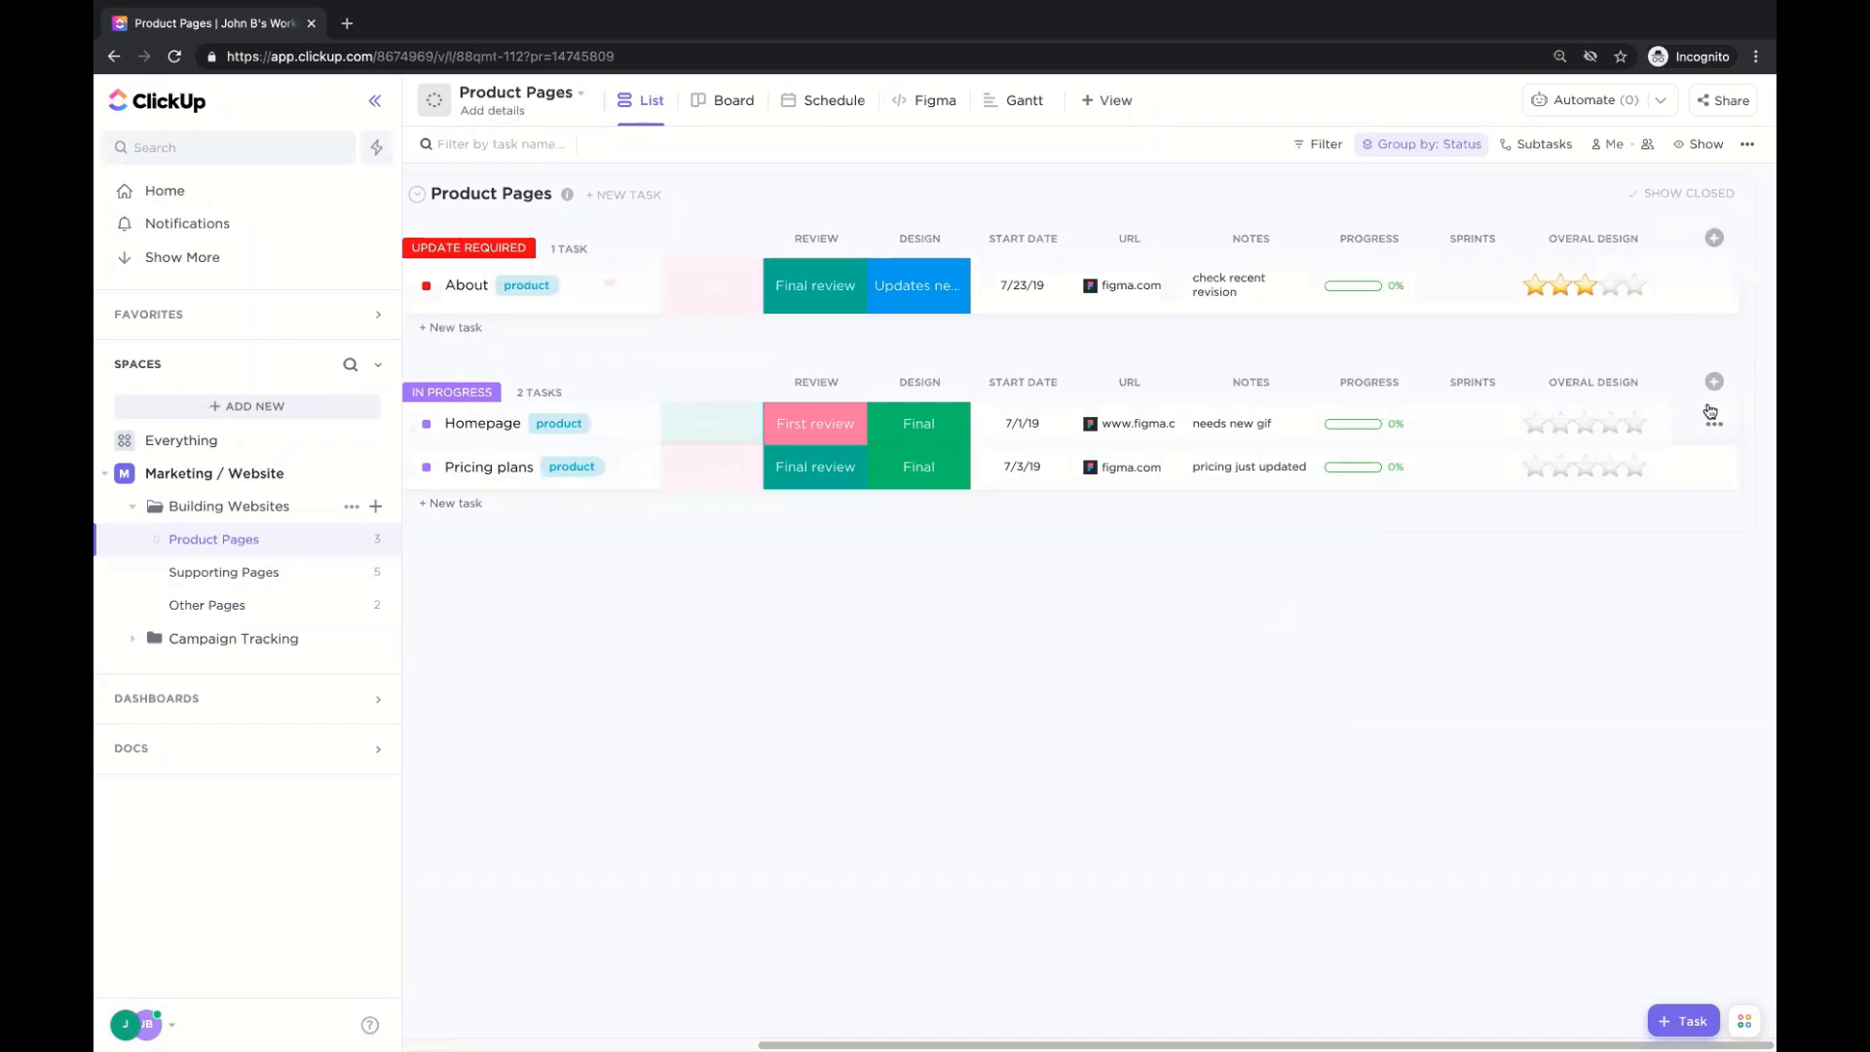
Open the Homepage task and reveal its empty custom fields.
left_click(494, 426)
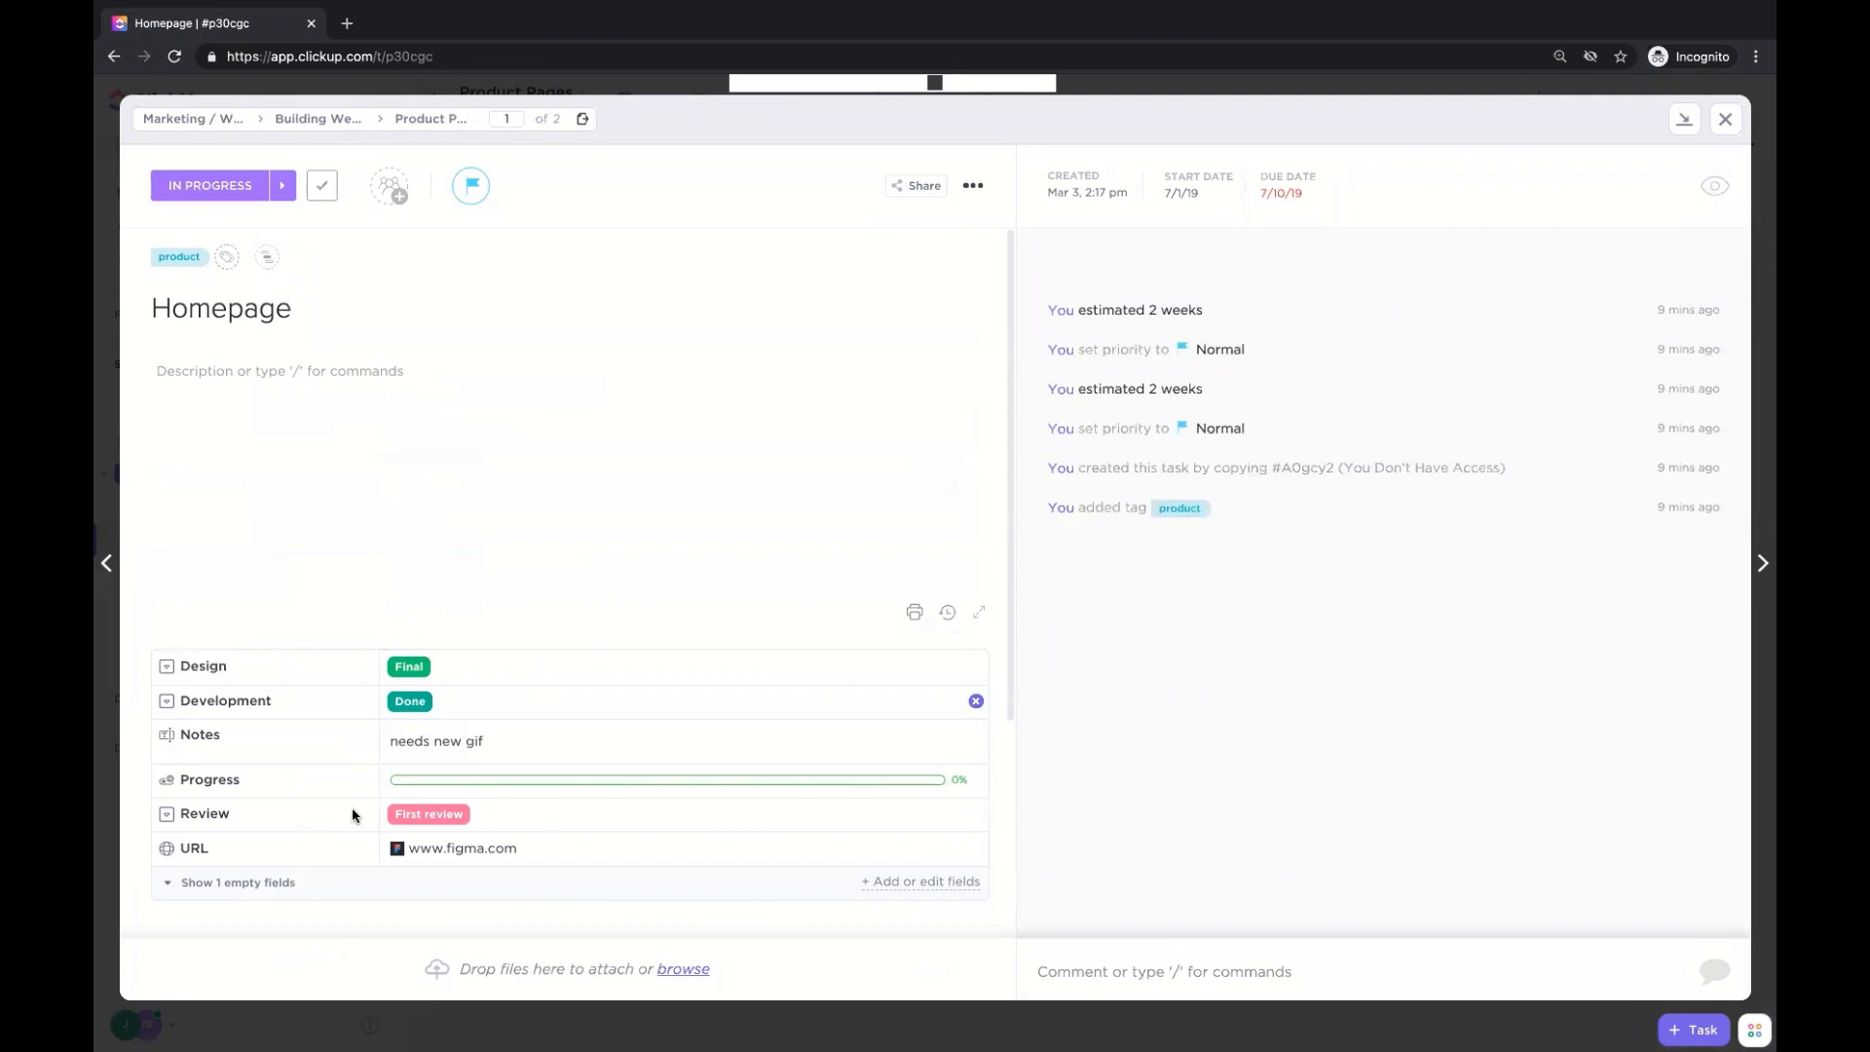
scroll(487, 735, "down", 1)
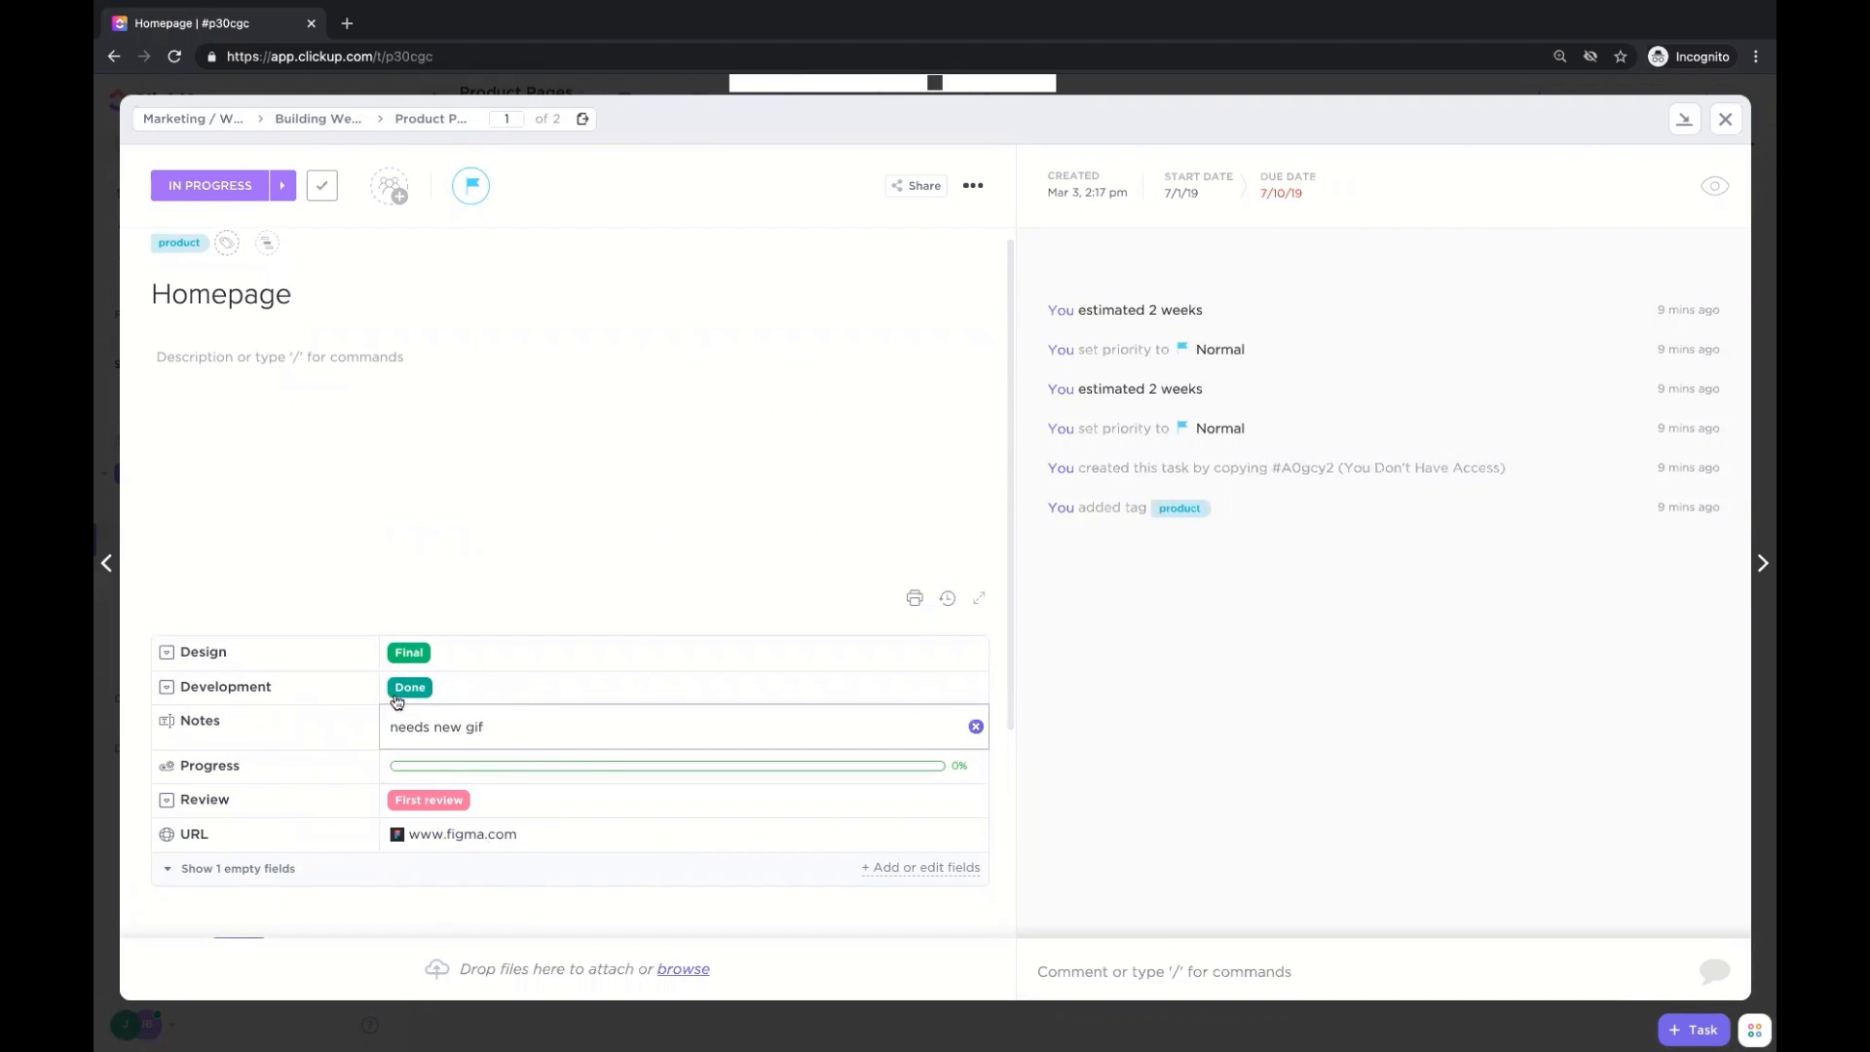
left_click(239, 868)
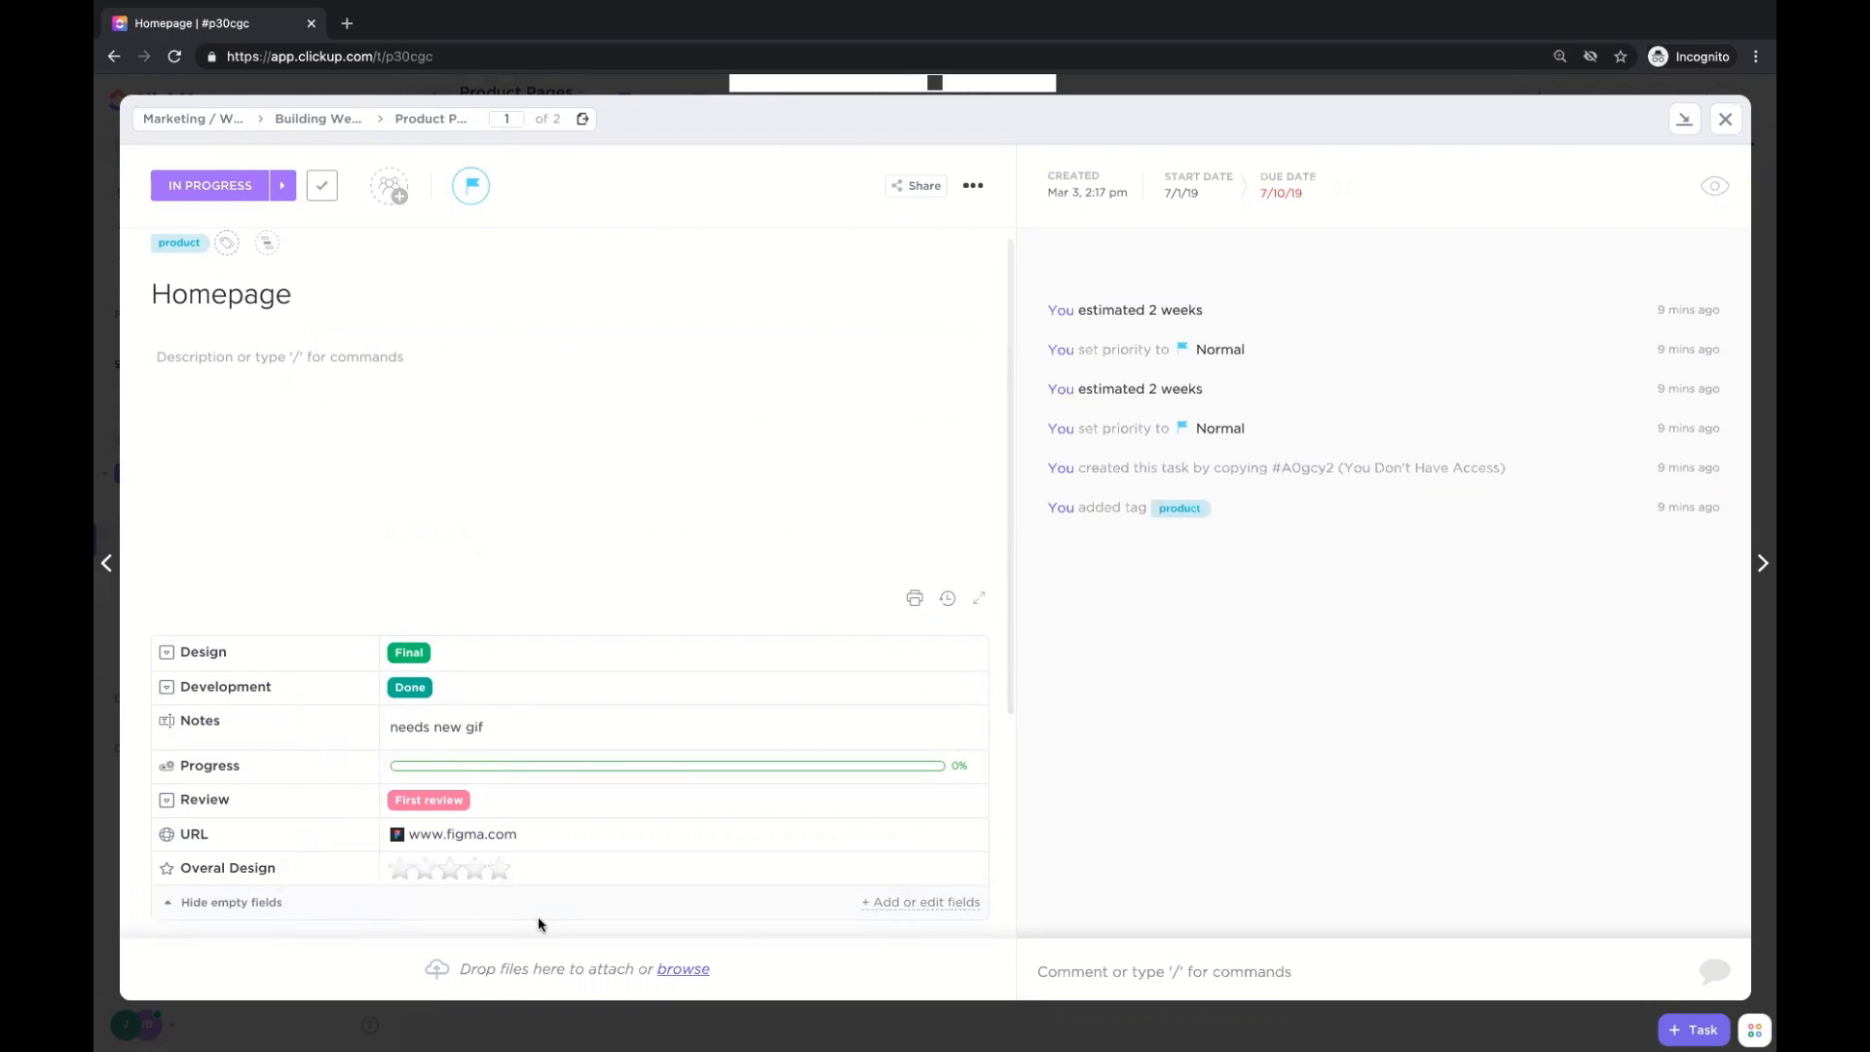
Examine the folder-level and list-level custom fields for Product Pages, then close the field manager and the Homepage task.
left_click(922, 904)
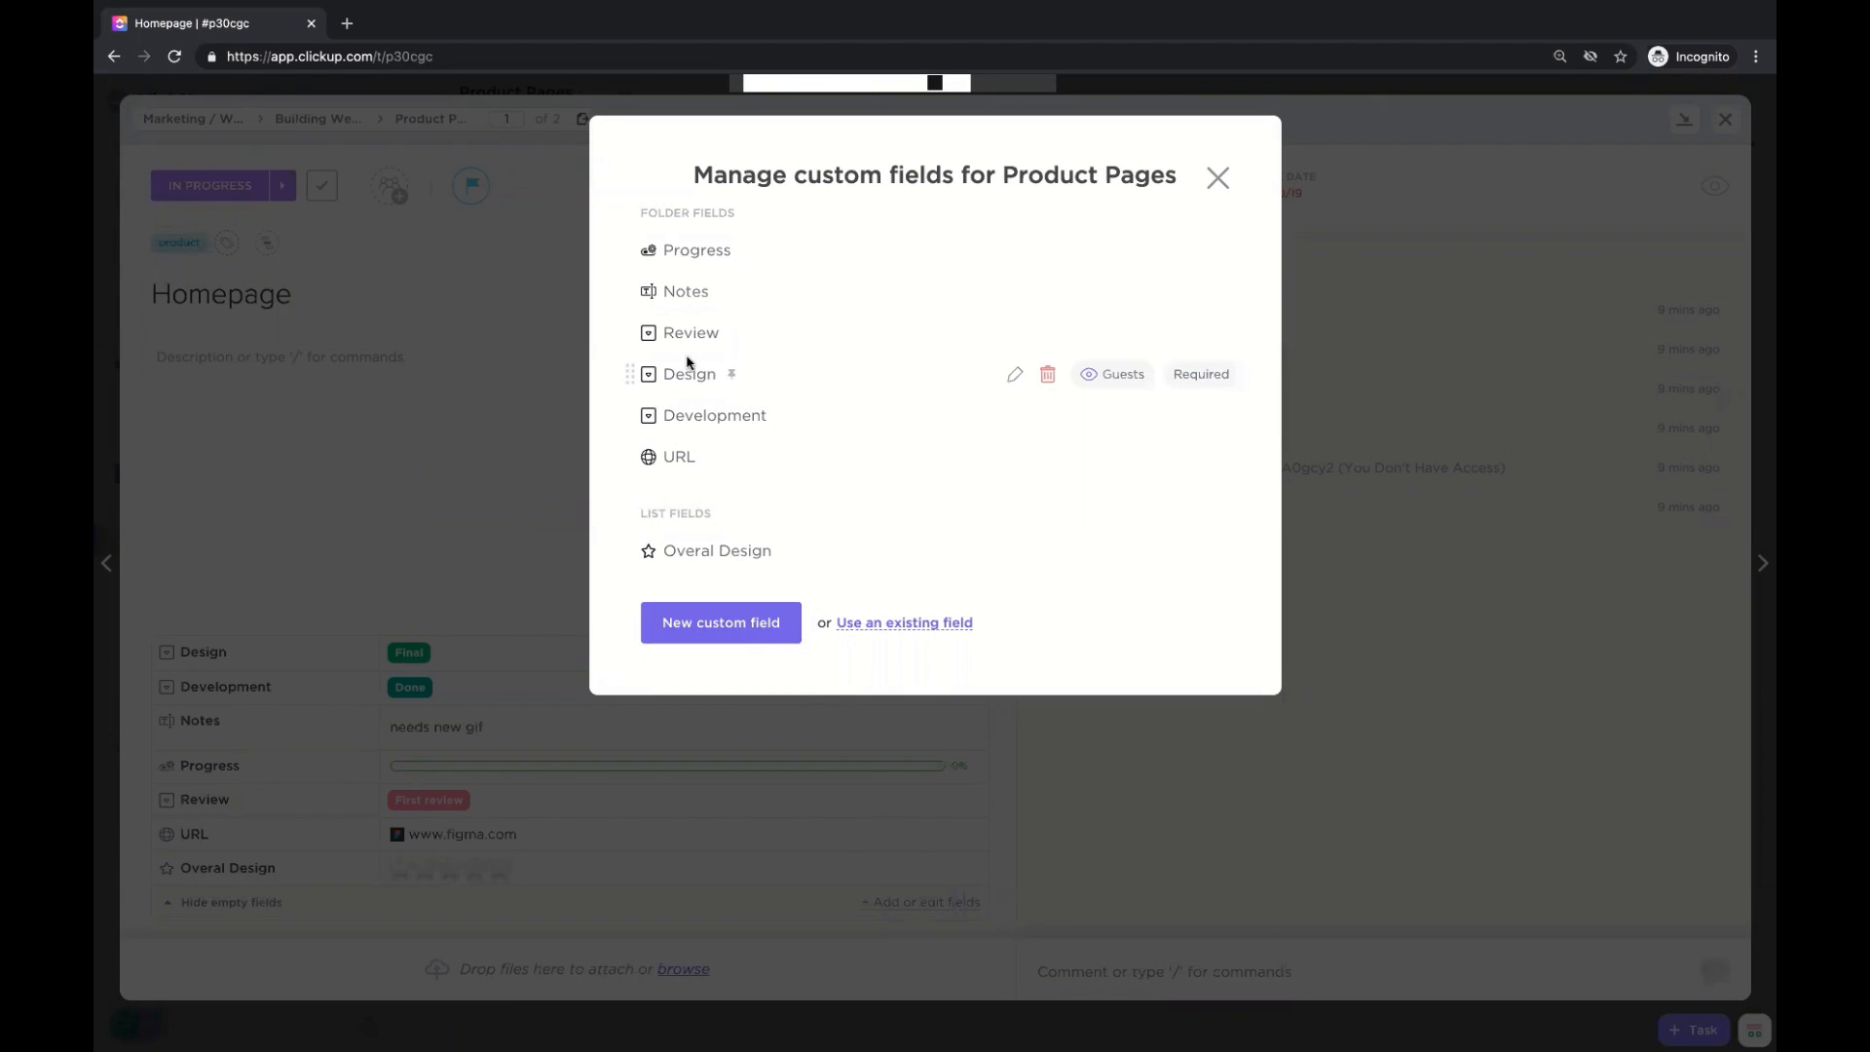
left_click_drag(640, 521, 707, 521)
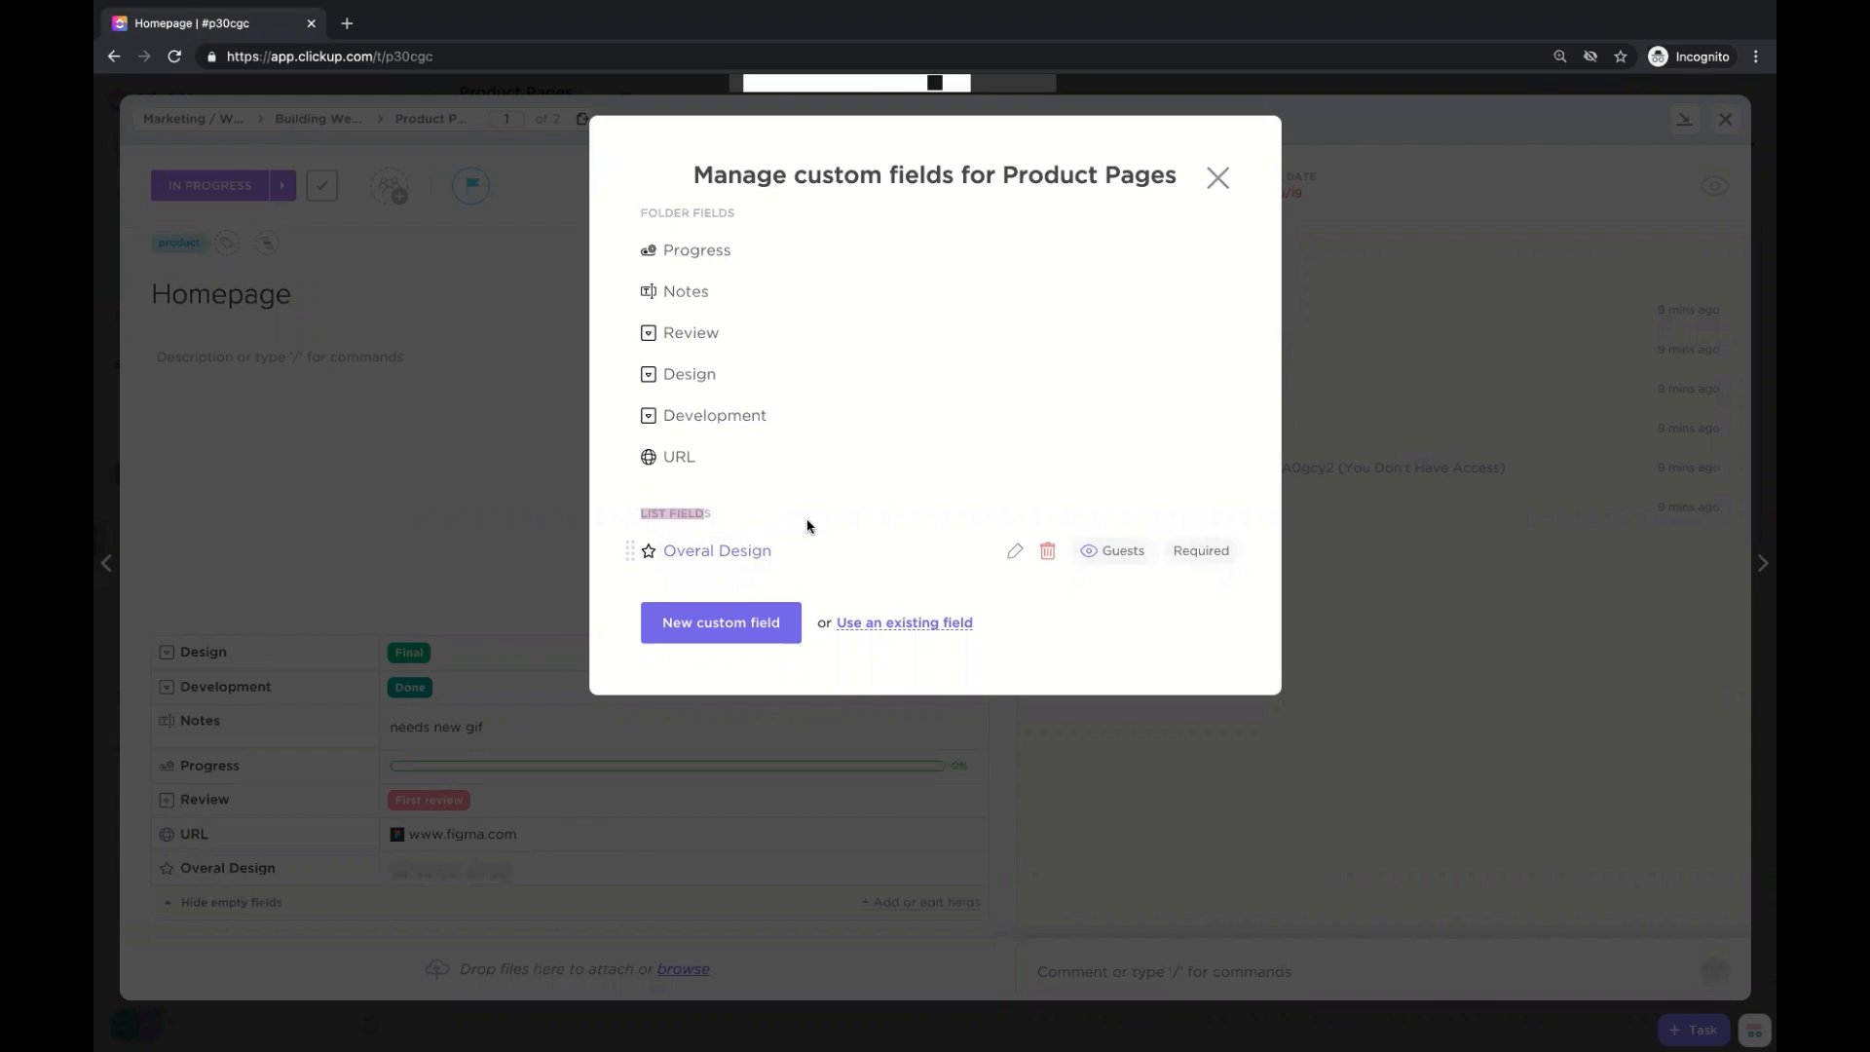
left_click_drag(639, 213, 772, 217)
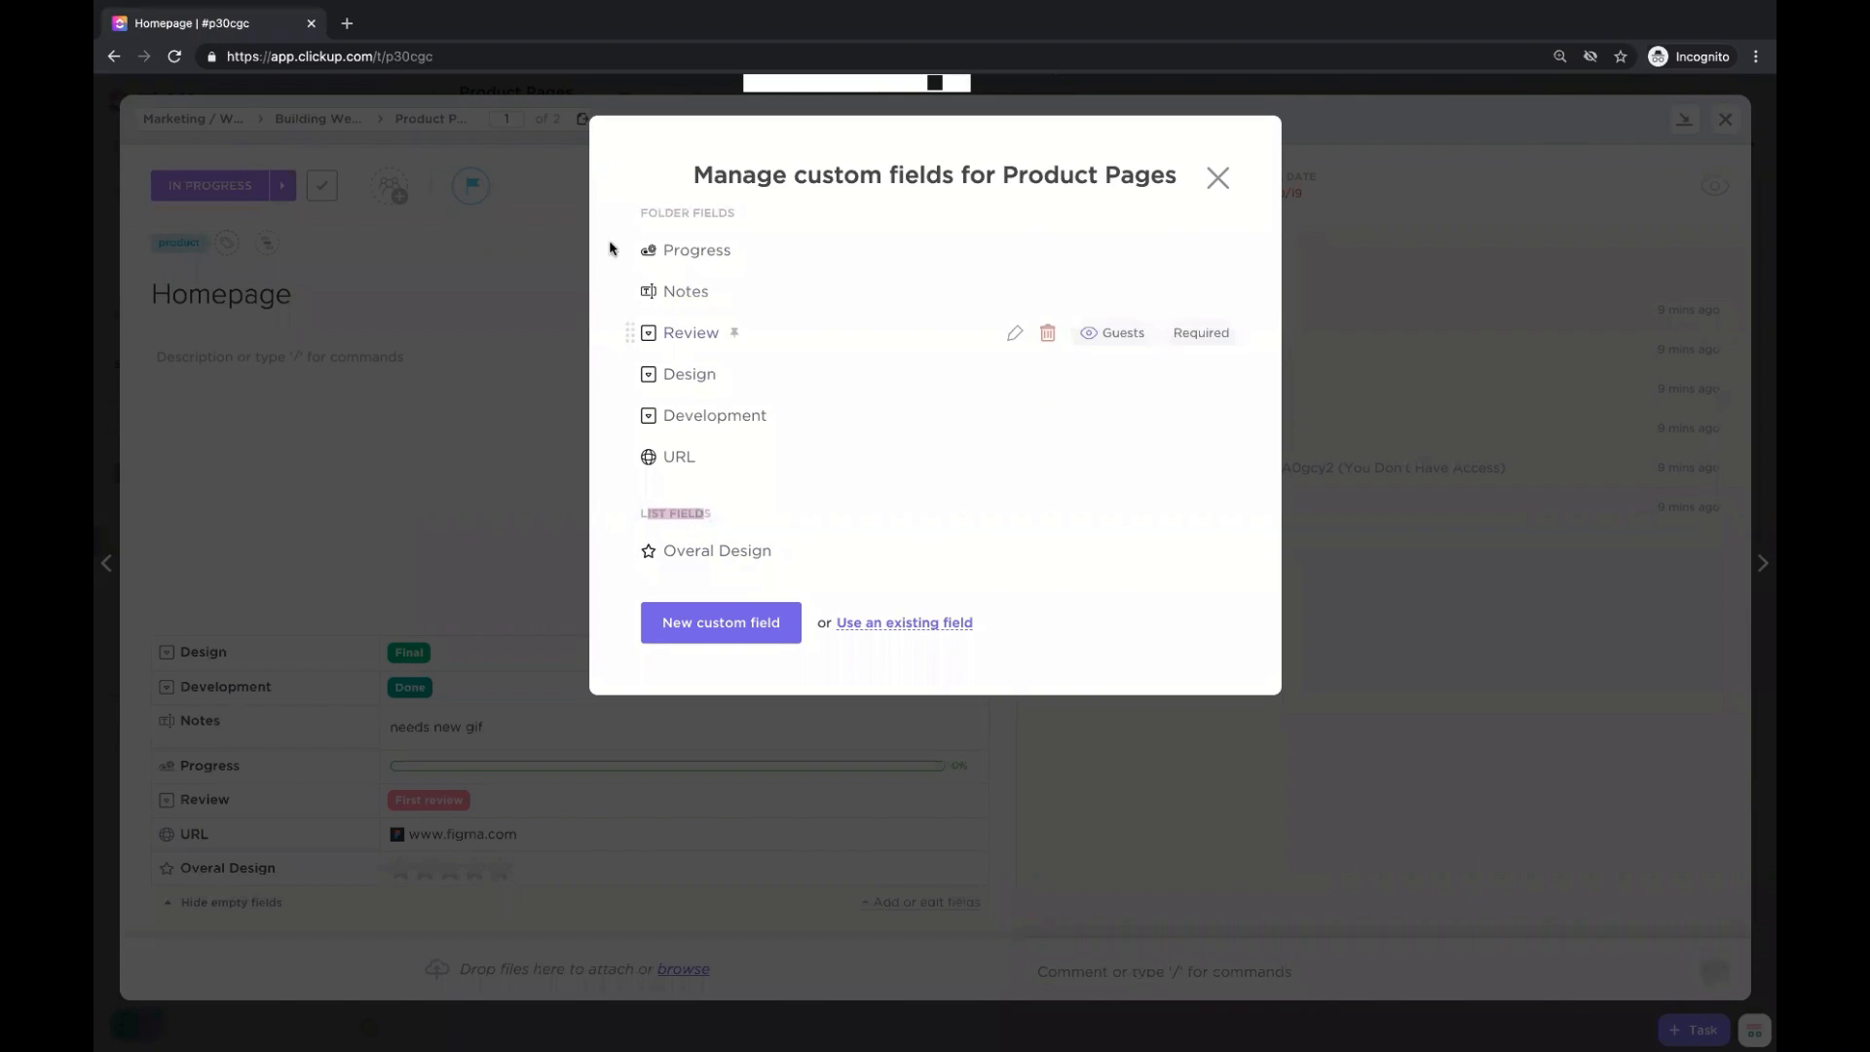
left_click_drag(705, 215, 720, 215)
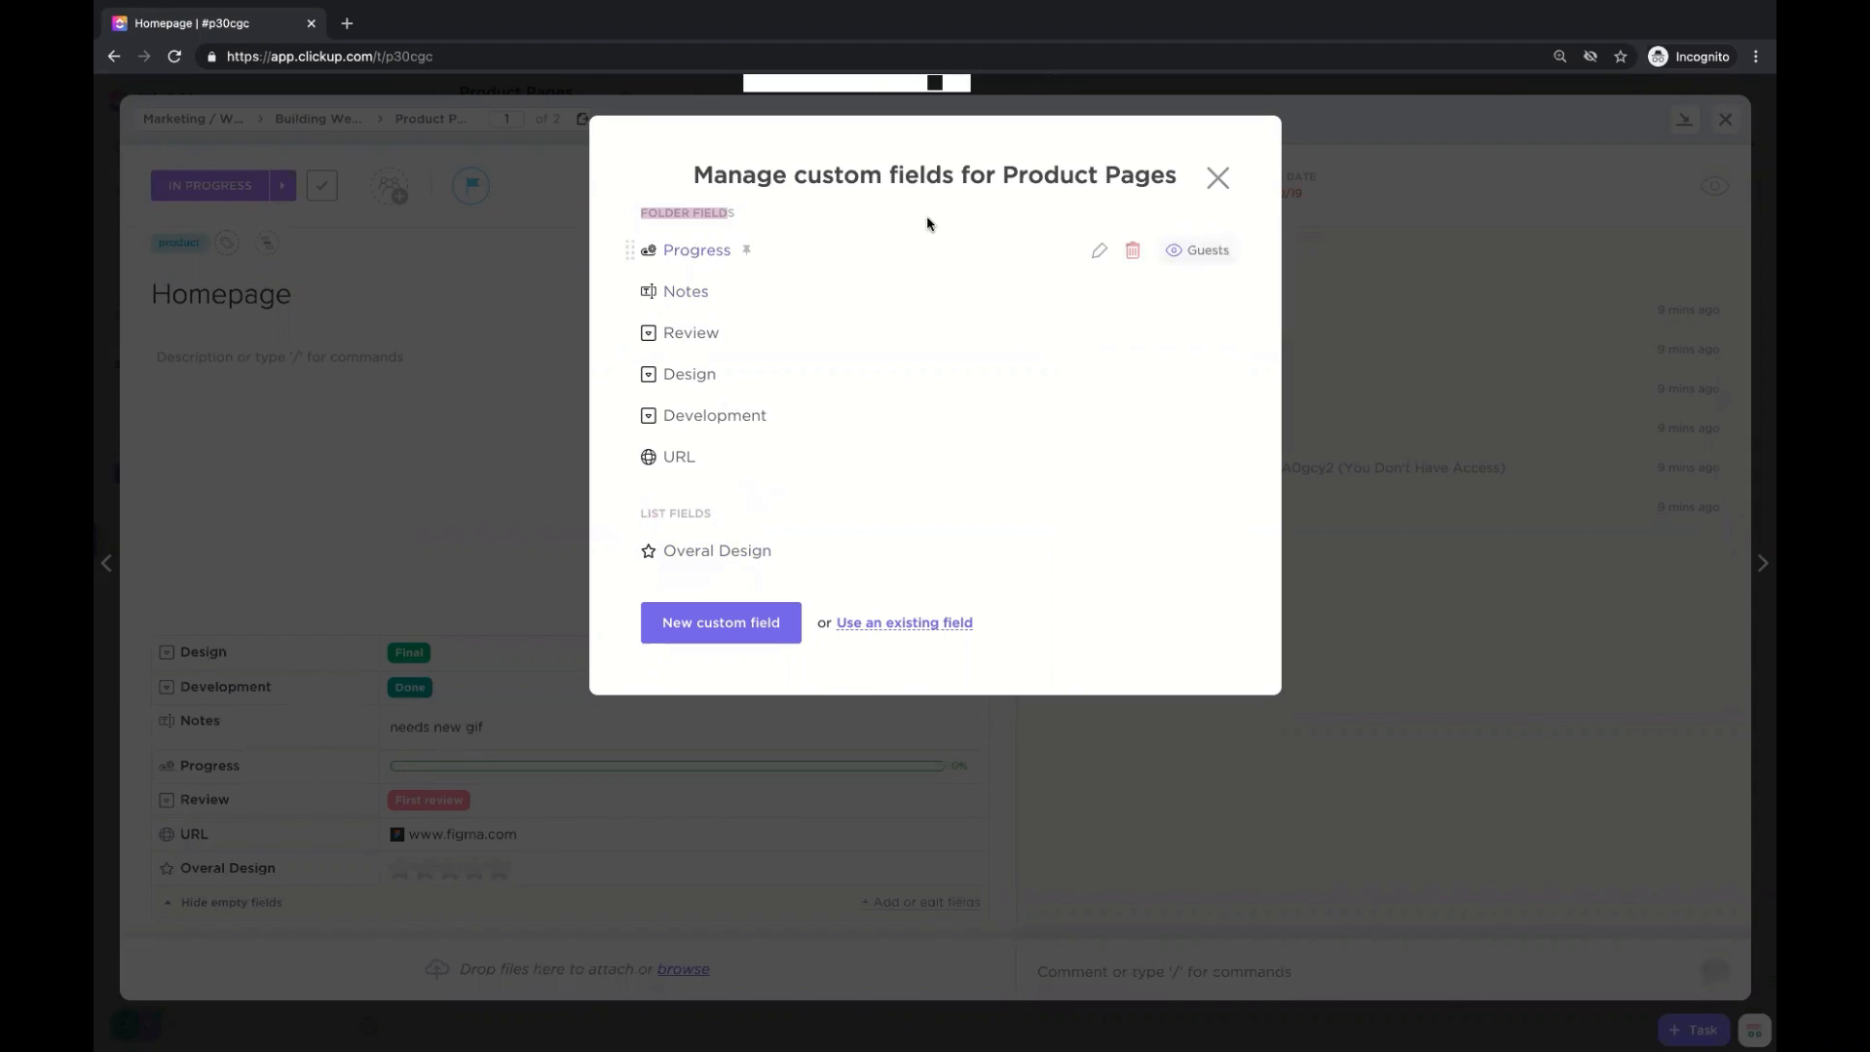
left_click(1218, 178)
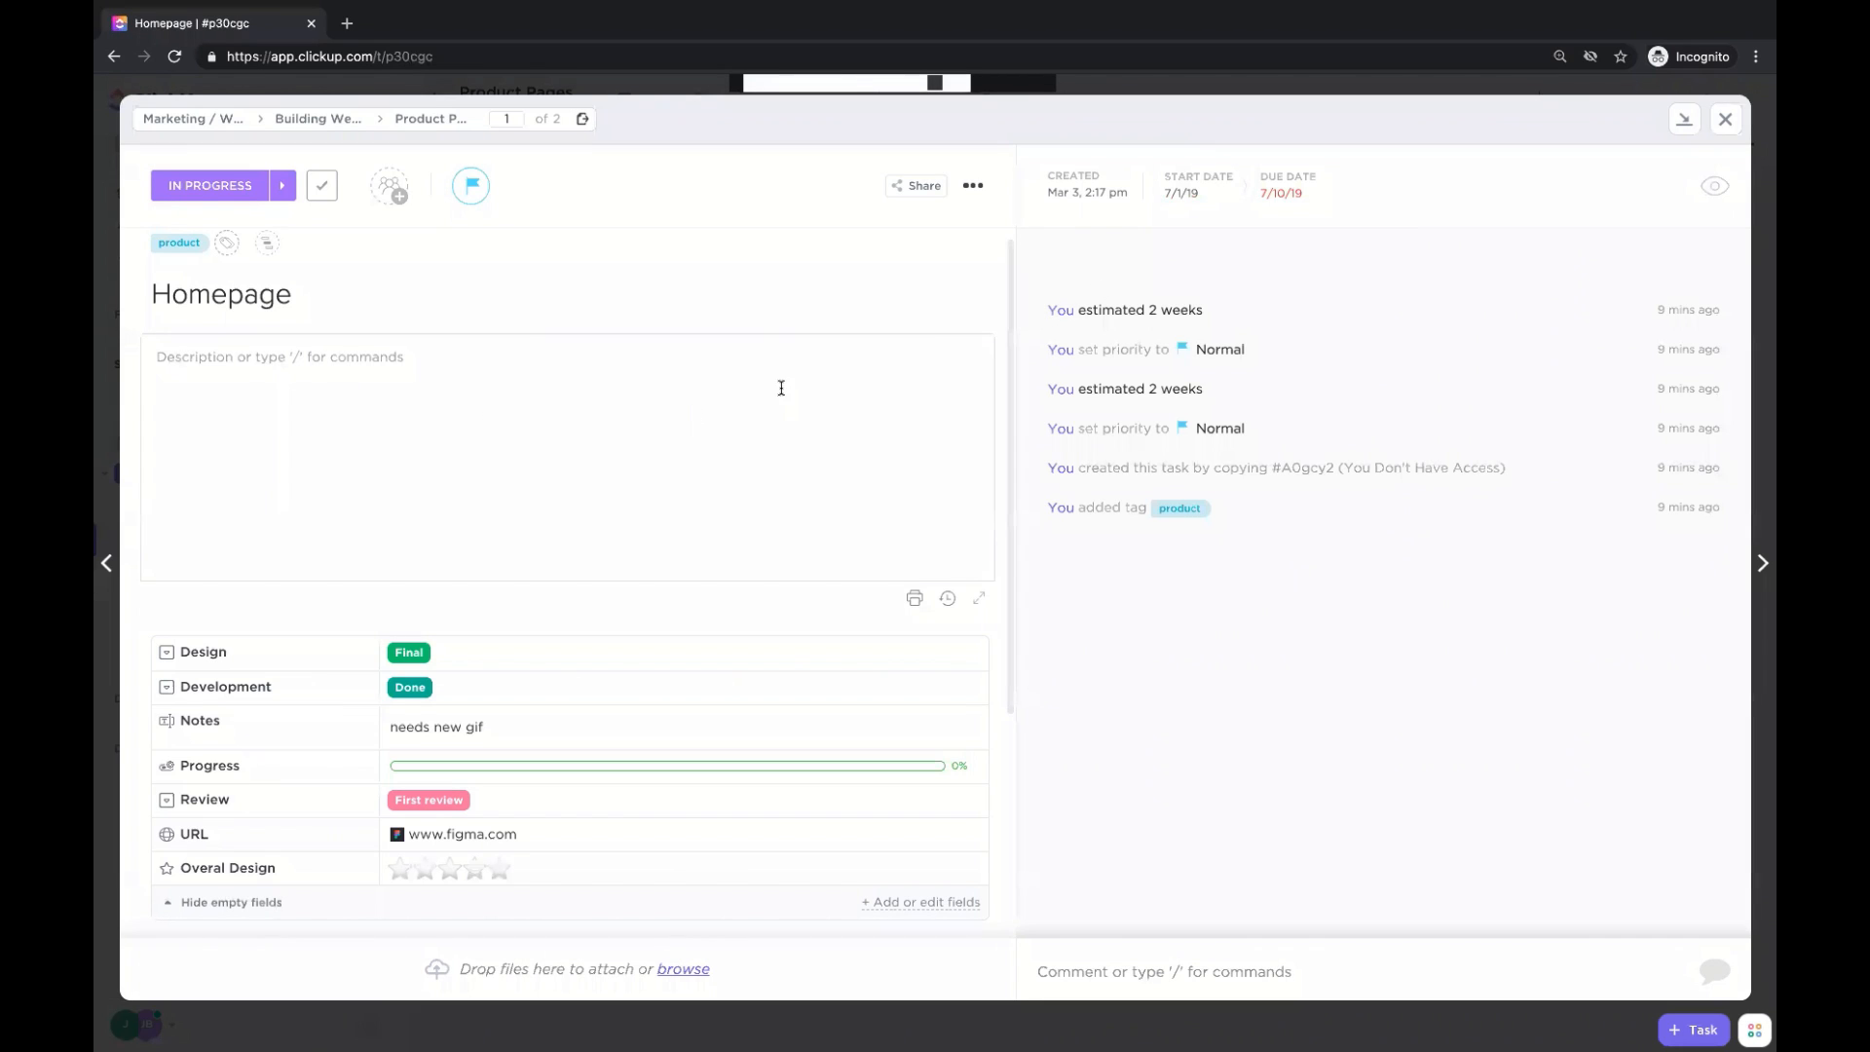
left_click(1725, 118)
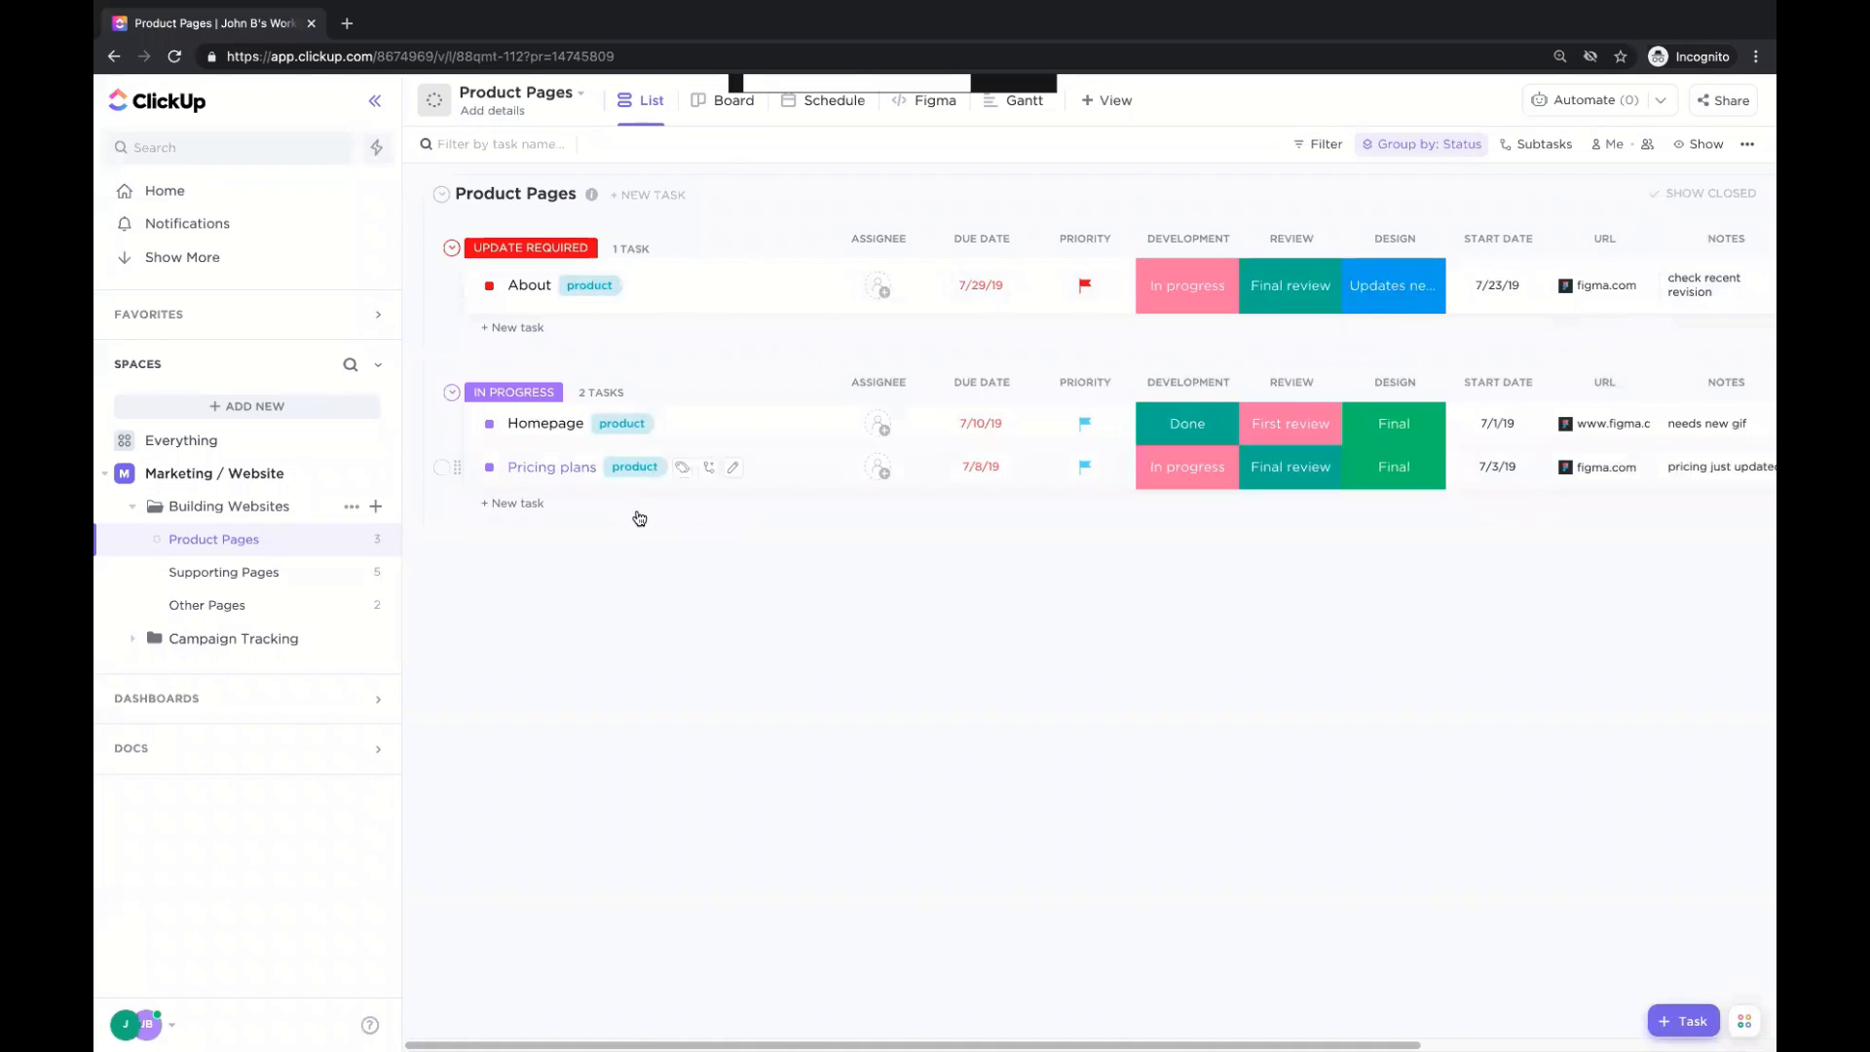
Open the Campaigns list in the Campaign Tracking folder and look over its status groups and columns.
left_click(231, 640)
left_click(203, 573)
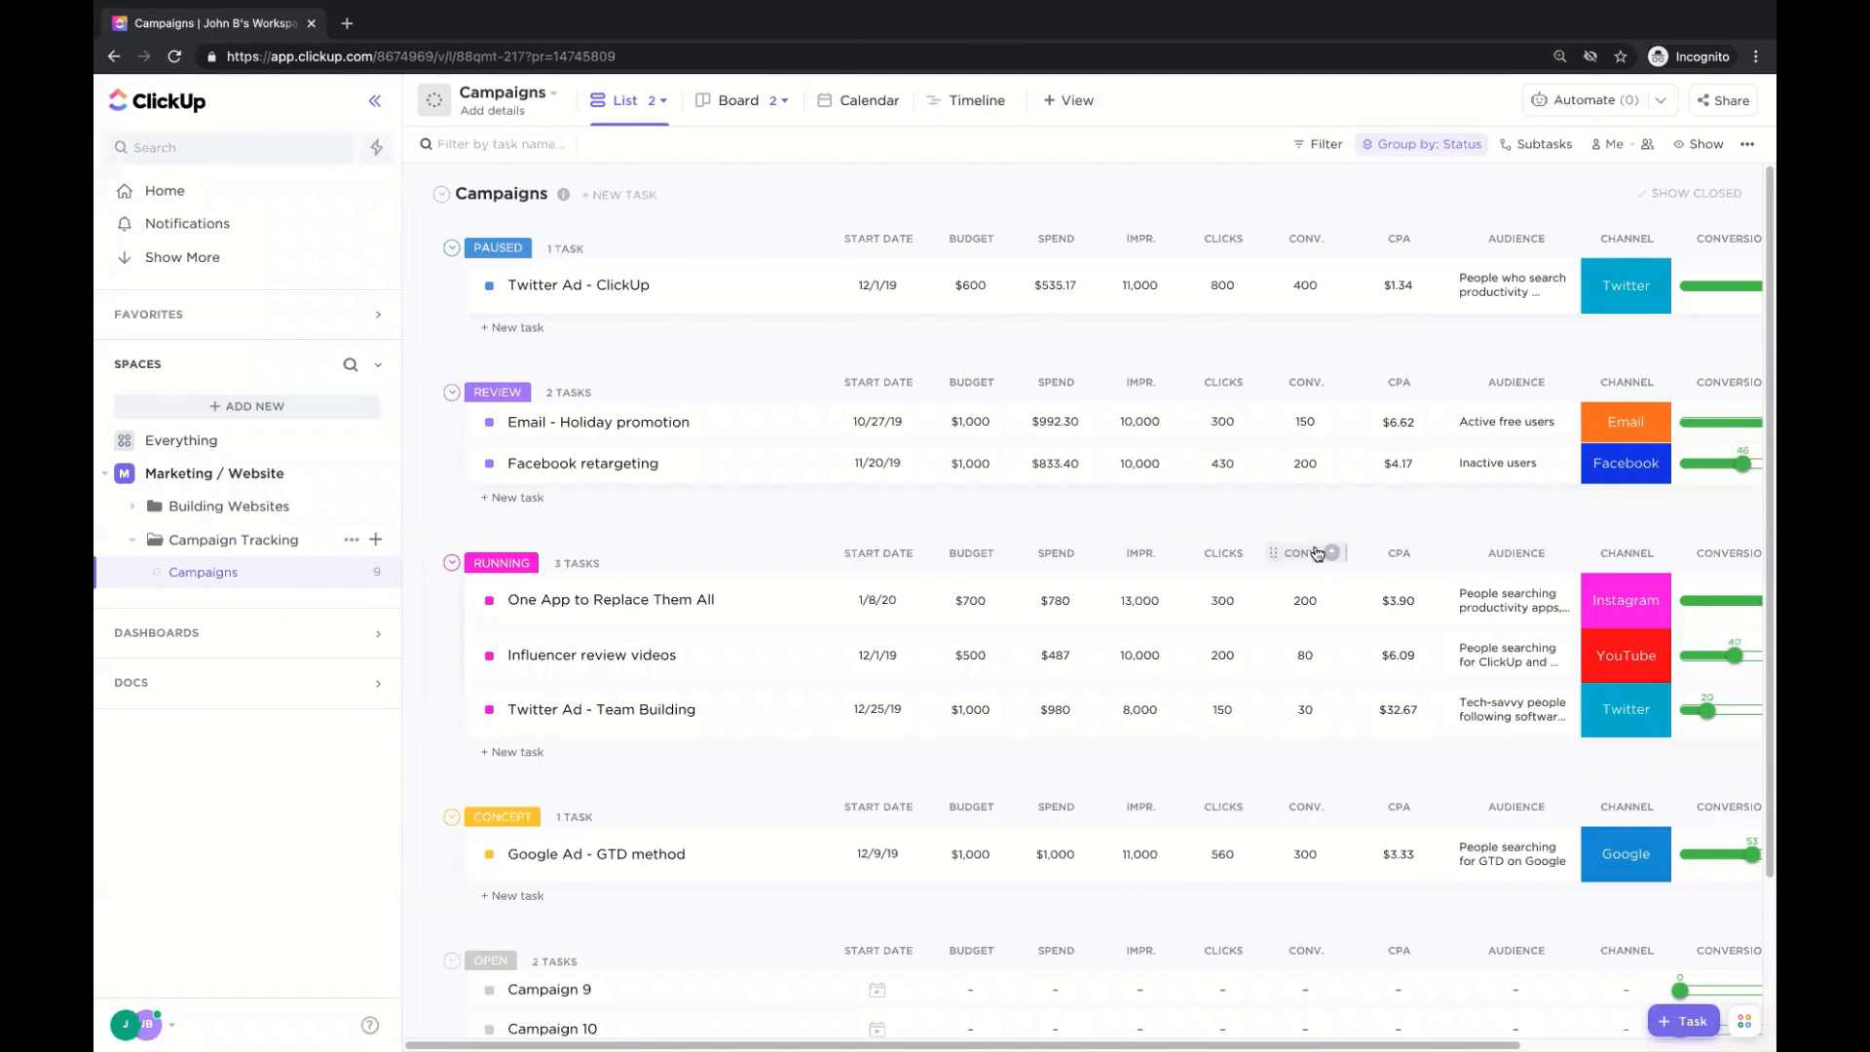
mouse_move(1283, 516)
scroll(500, 555, "down", 2)
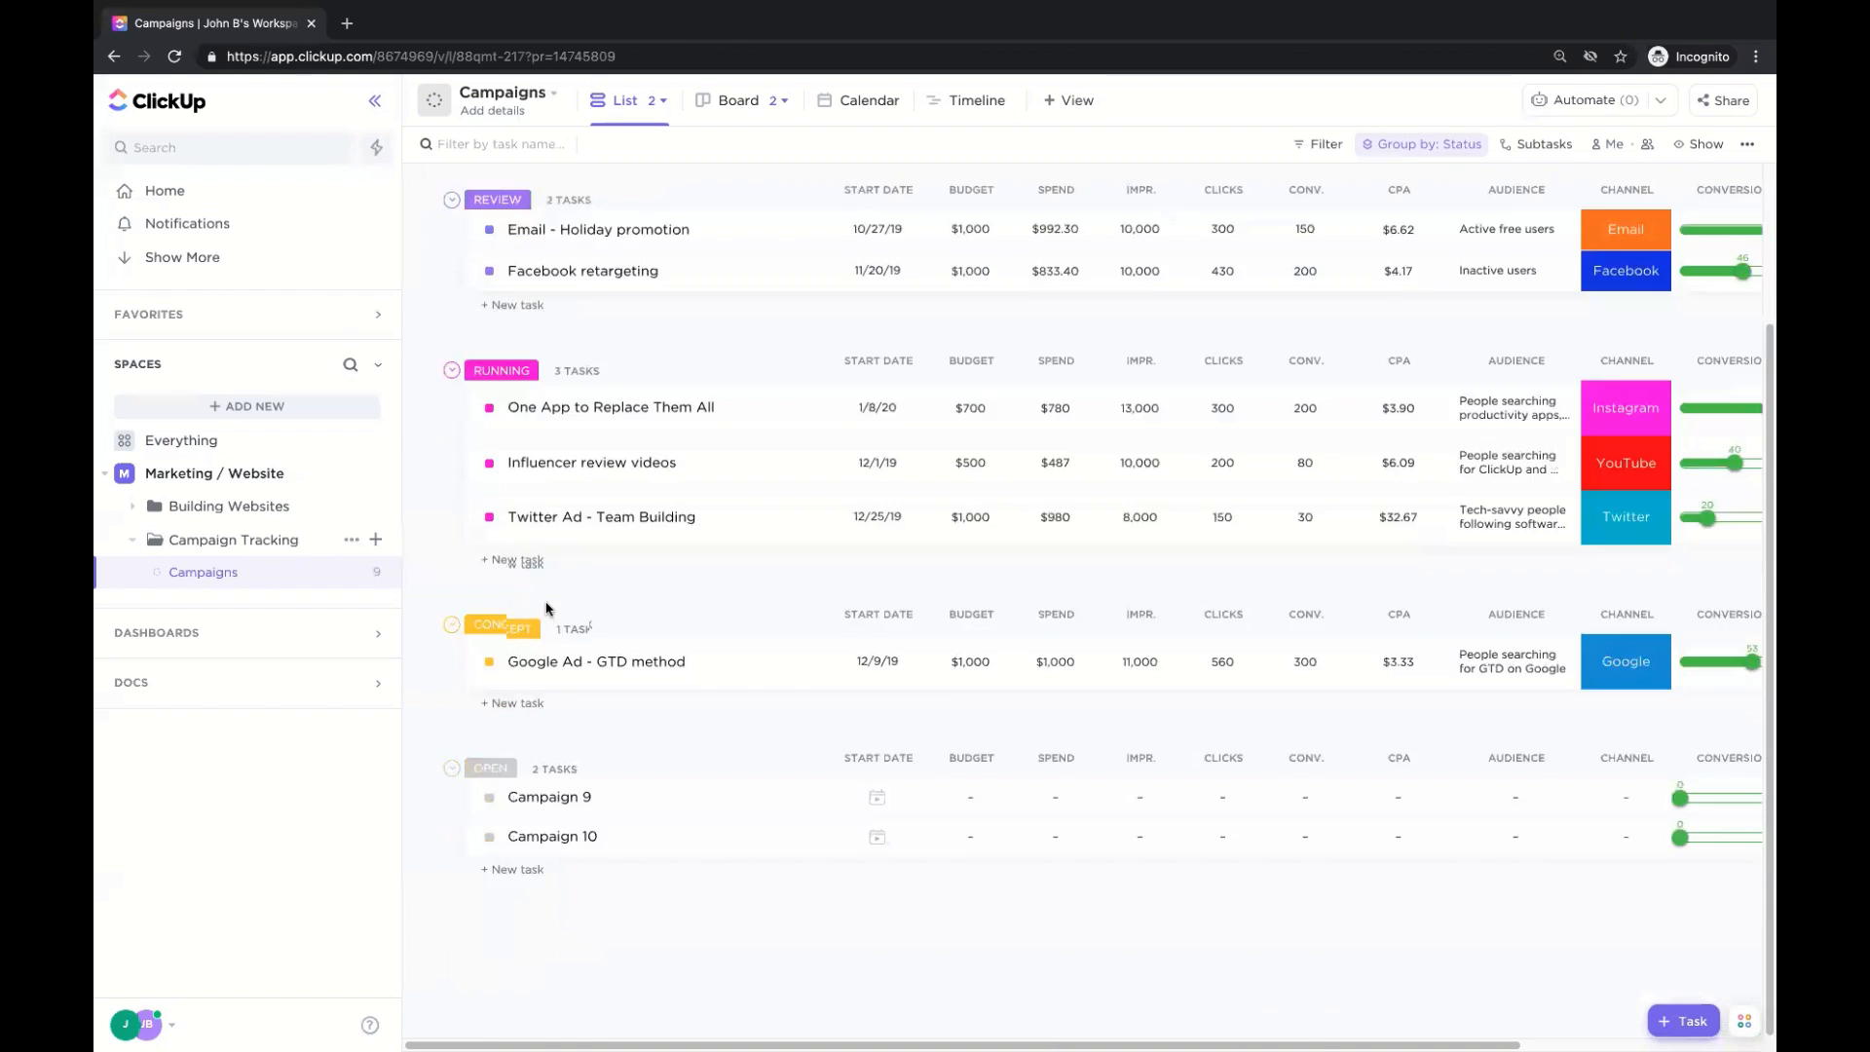
scroll(897, 365, "up", 2)
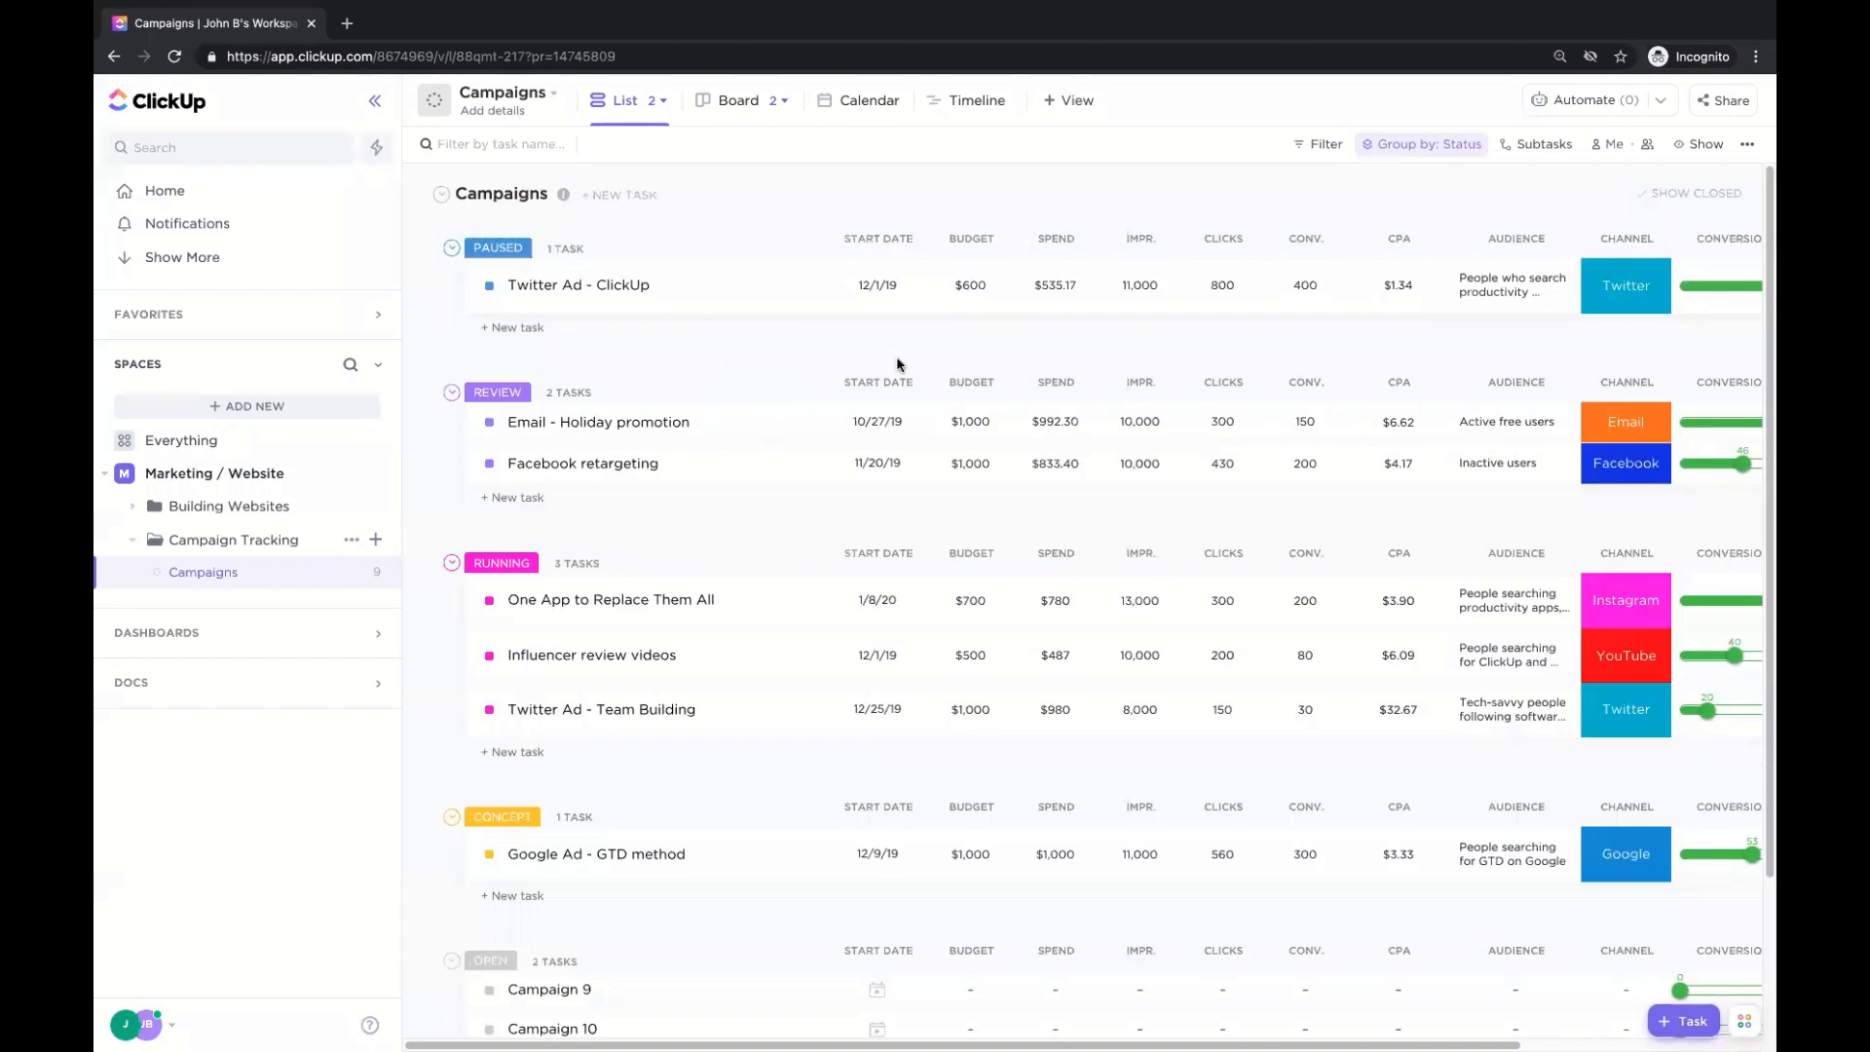
Group the tasks in the Campaigns list by due date.
left_click(1440, 147)
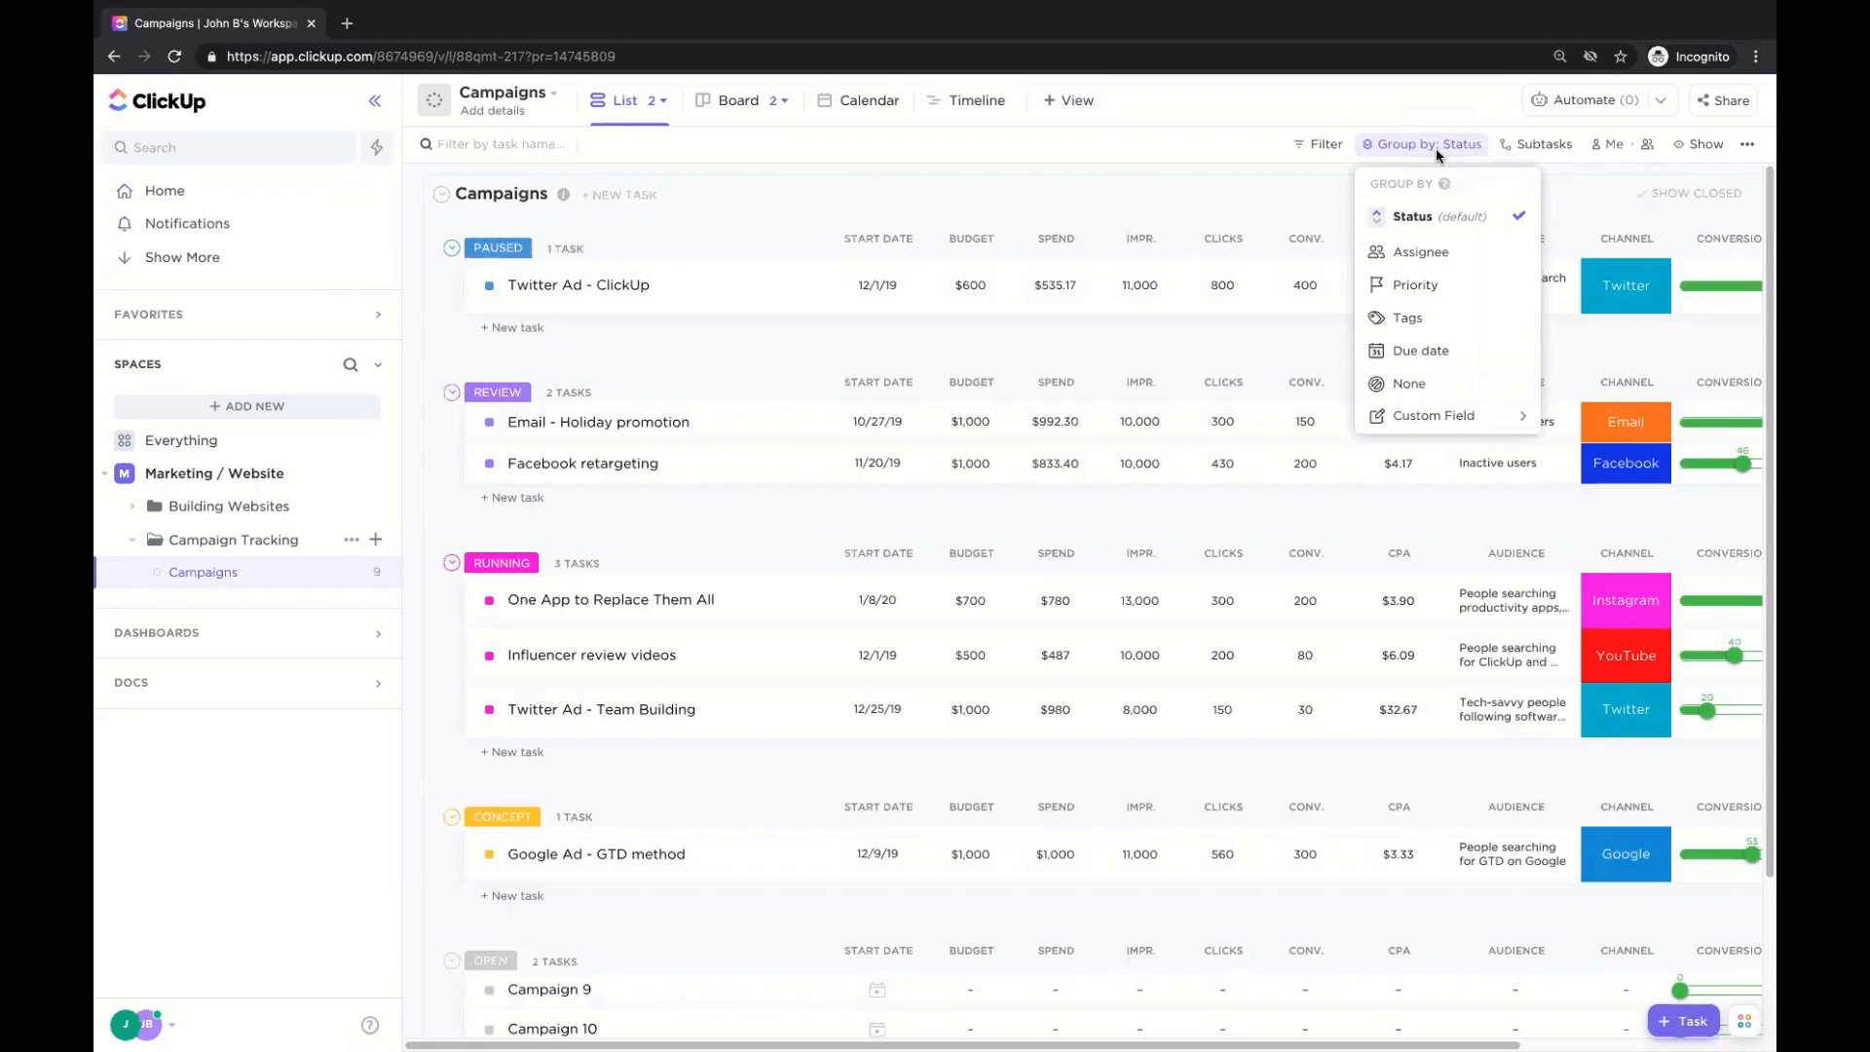
left_click(1426, 362)
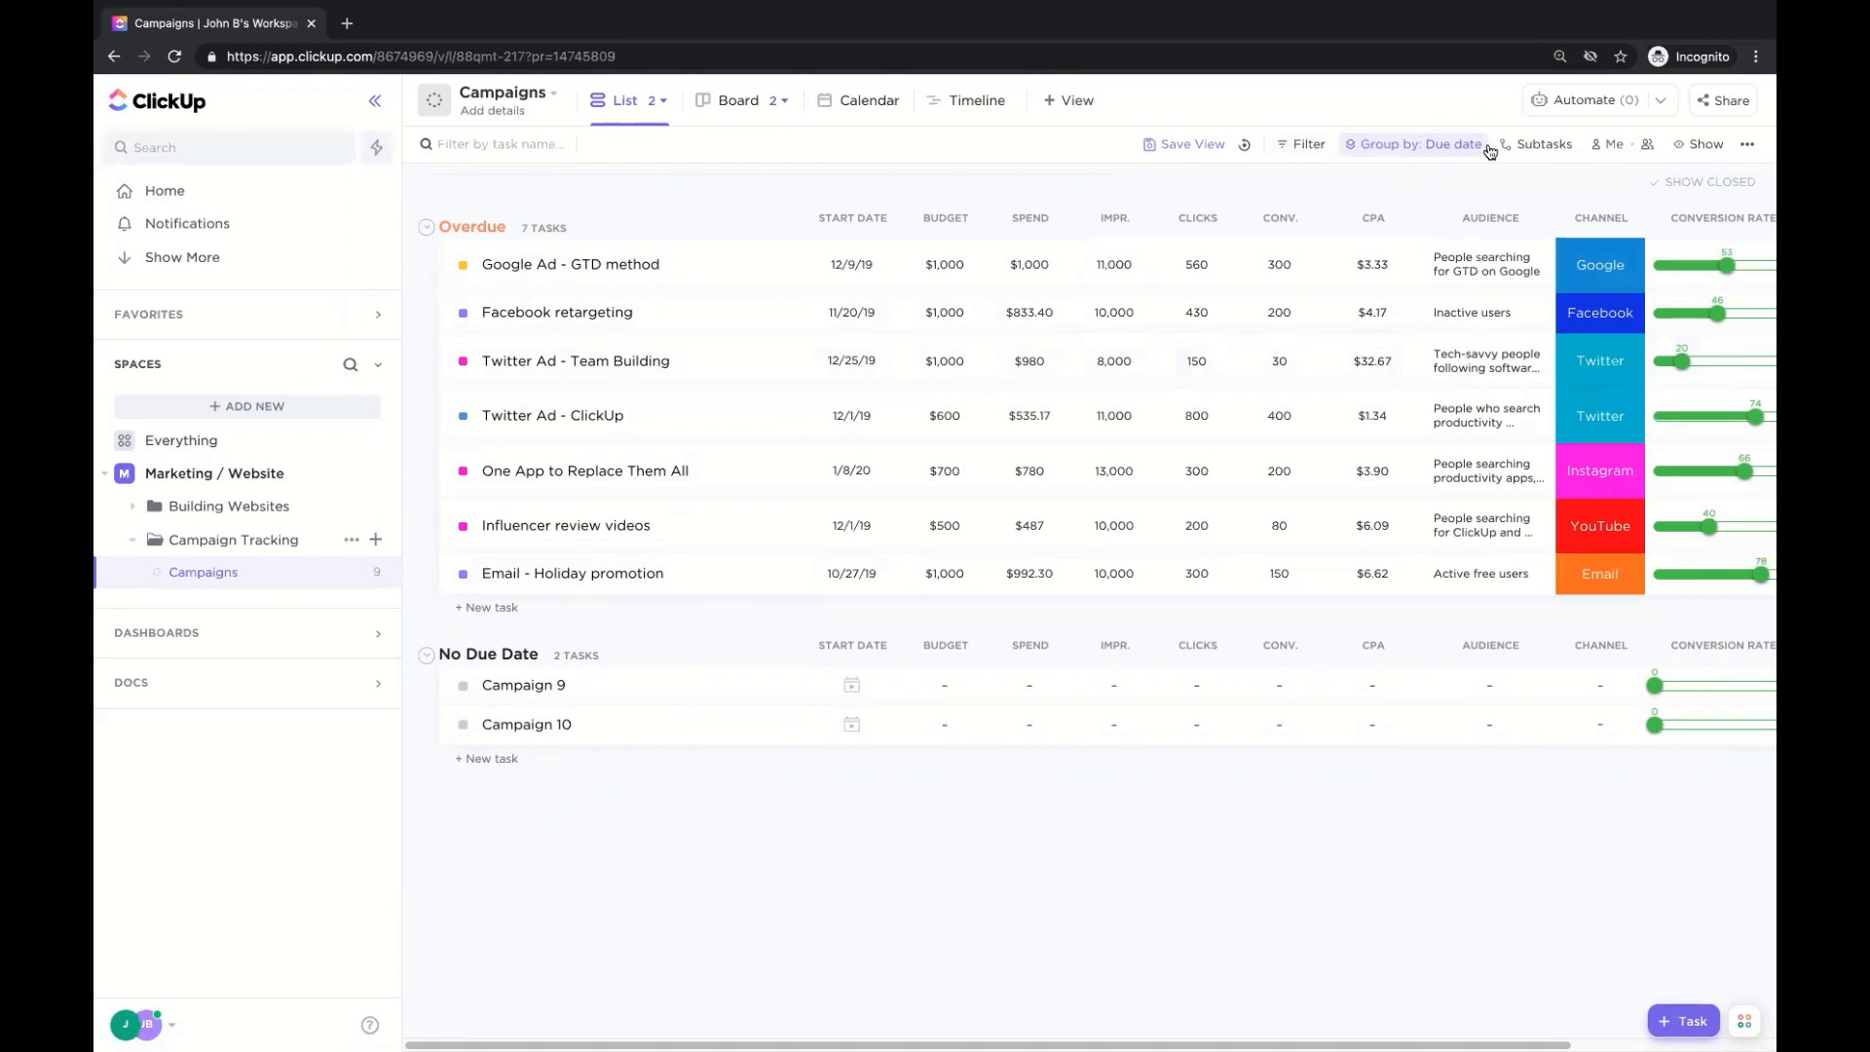
Filter the Campaigns list to show only tasks with the status Paused.
left_click(1296, 148)
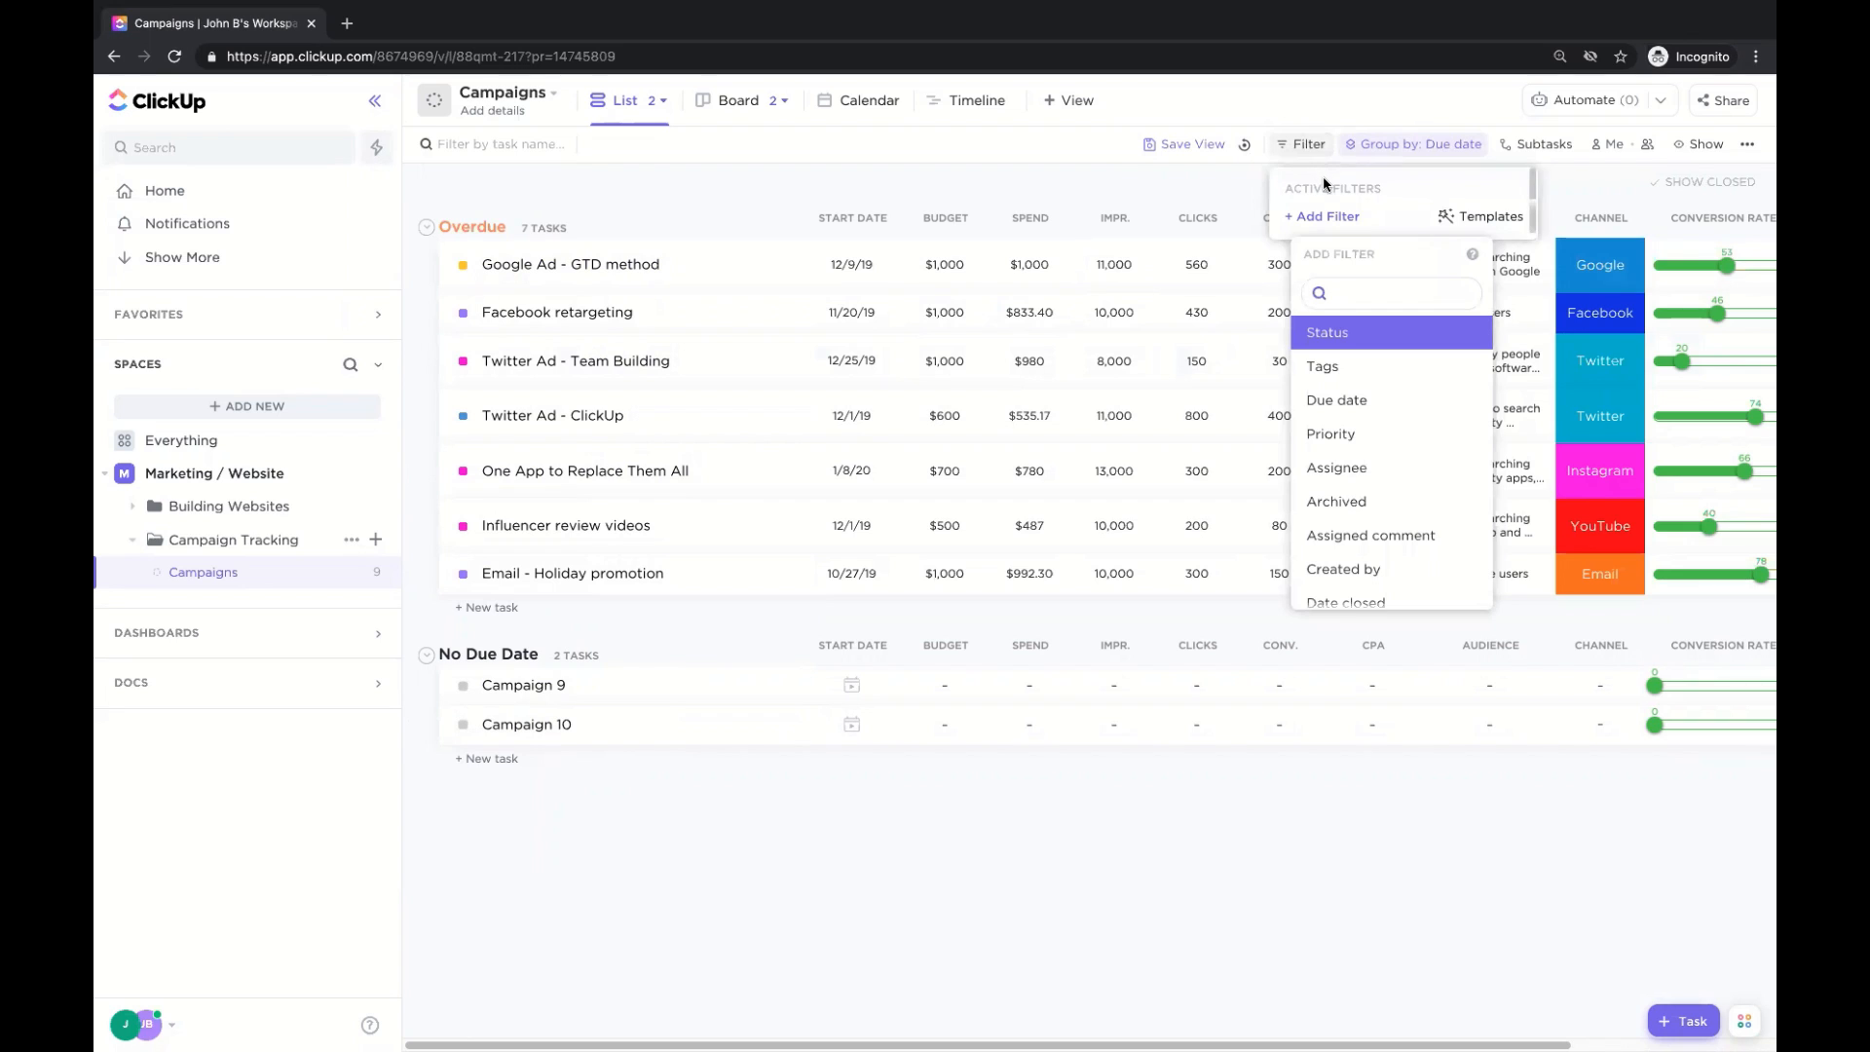
left_click(1351, 336)
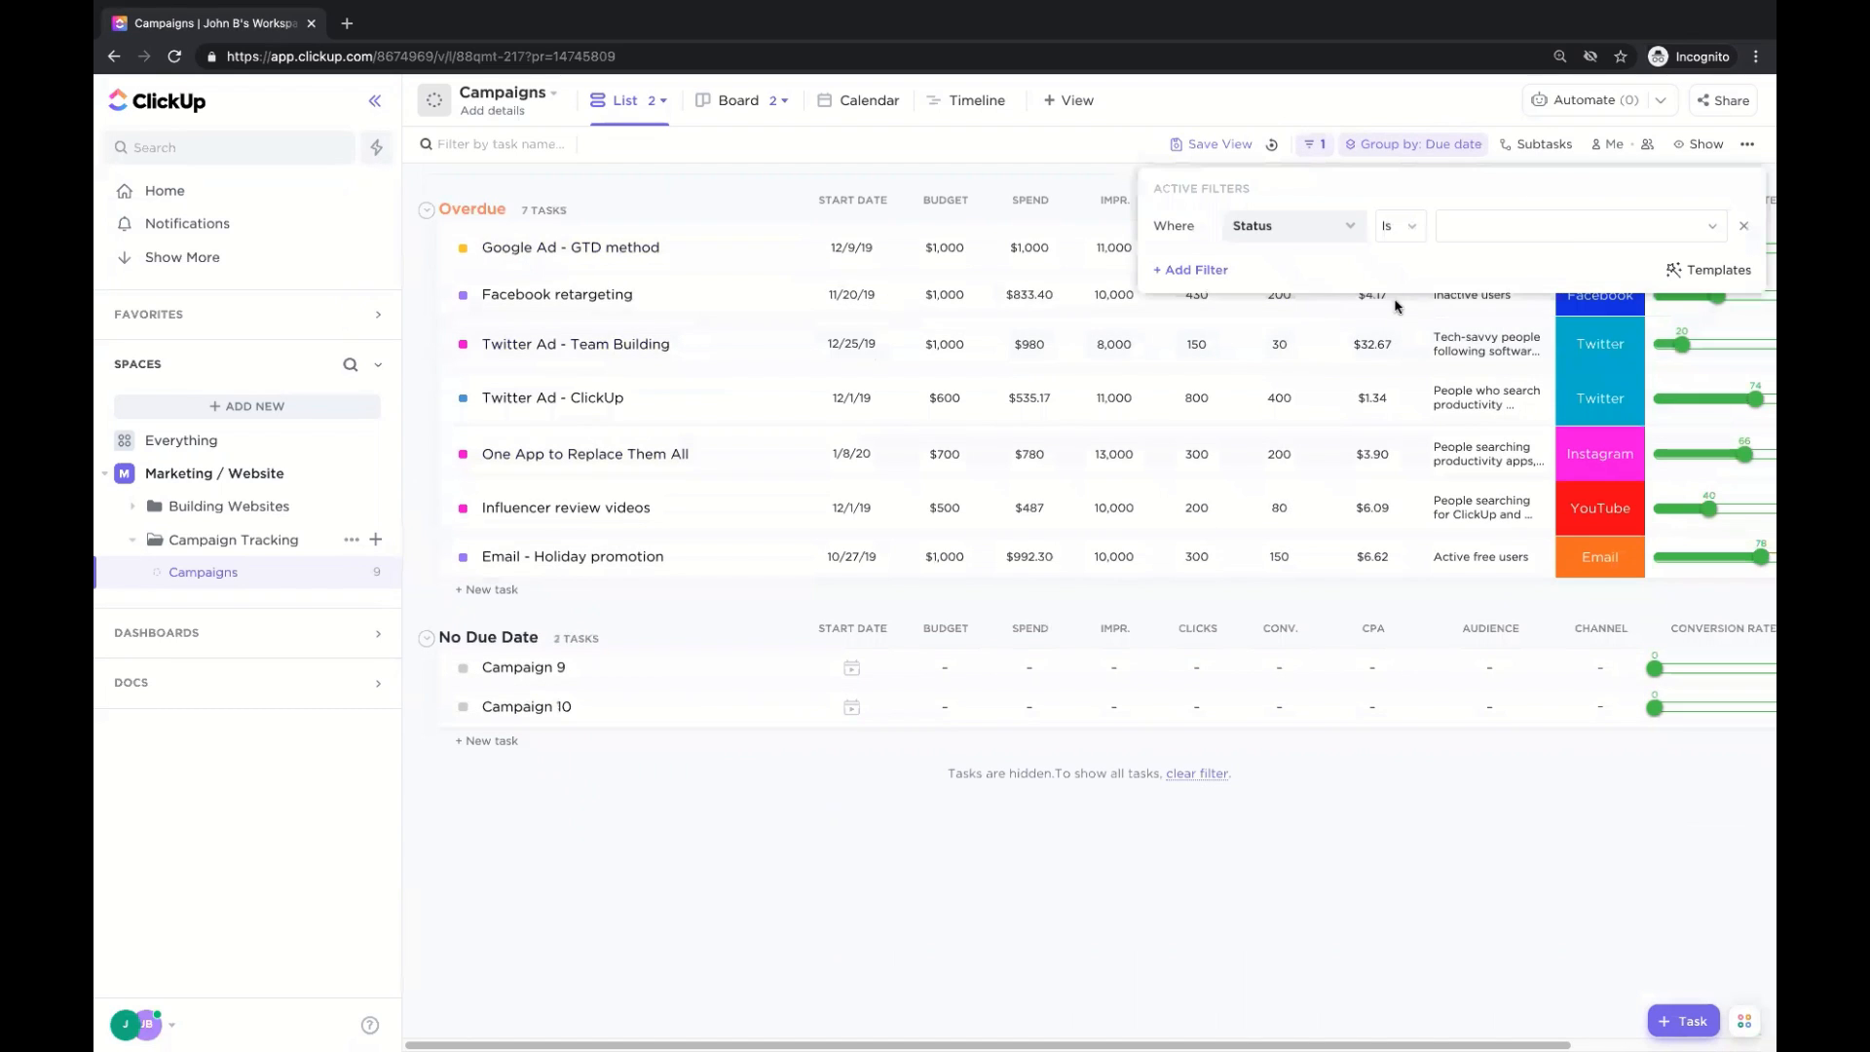
left_click(1495, 234)
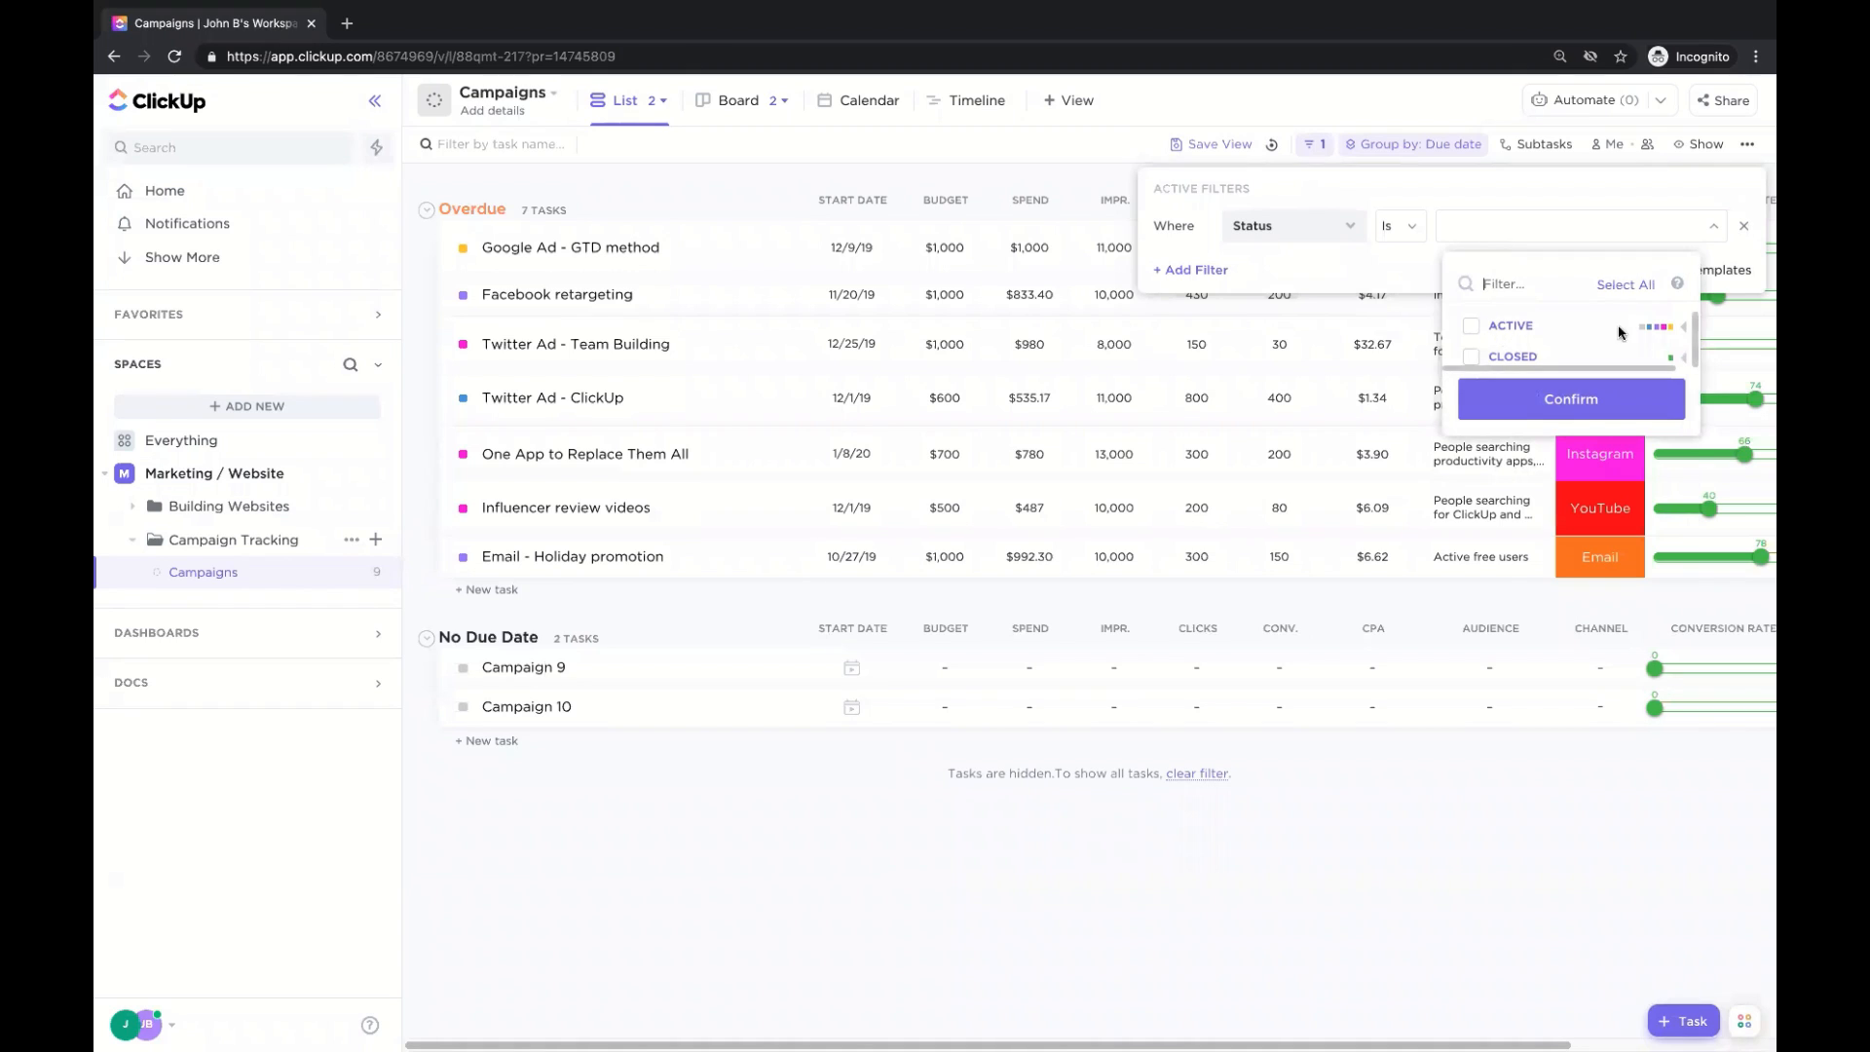
left_click(1680, 331)
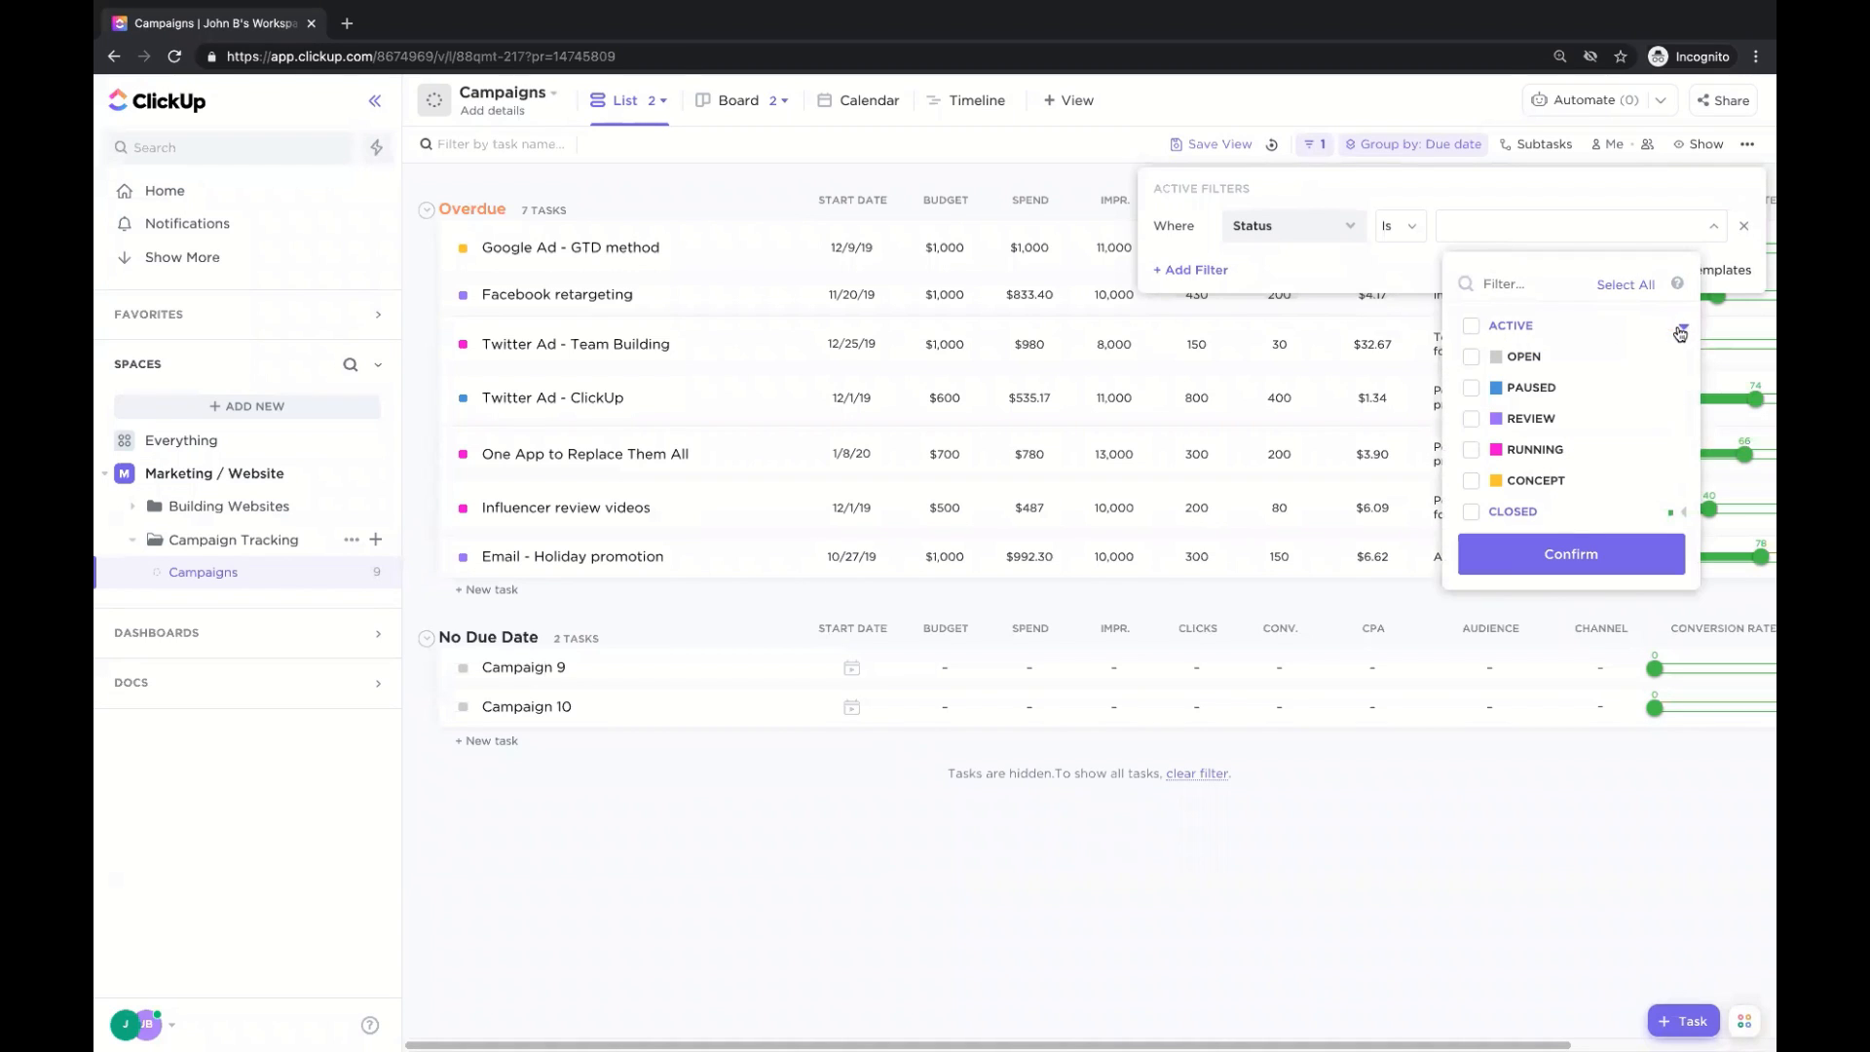
left_click(1471, 389)
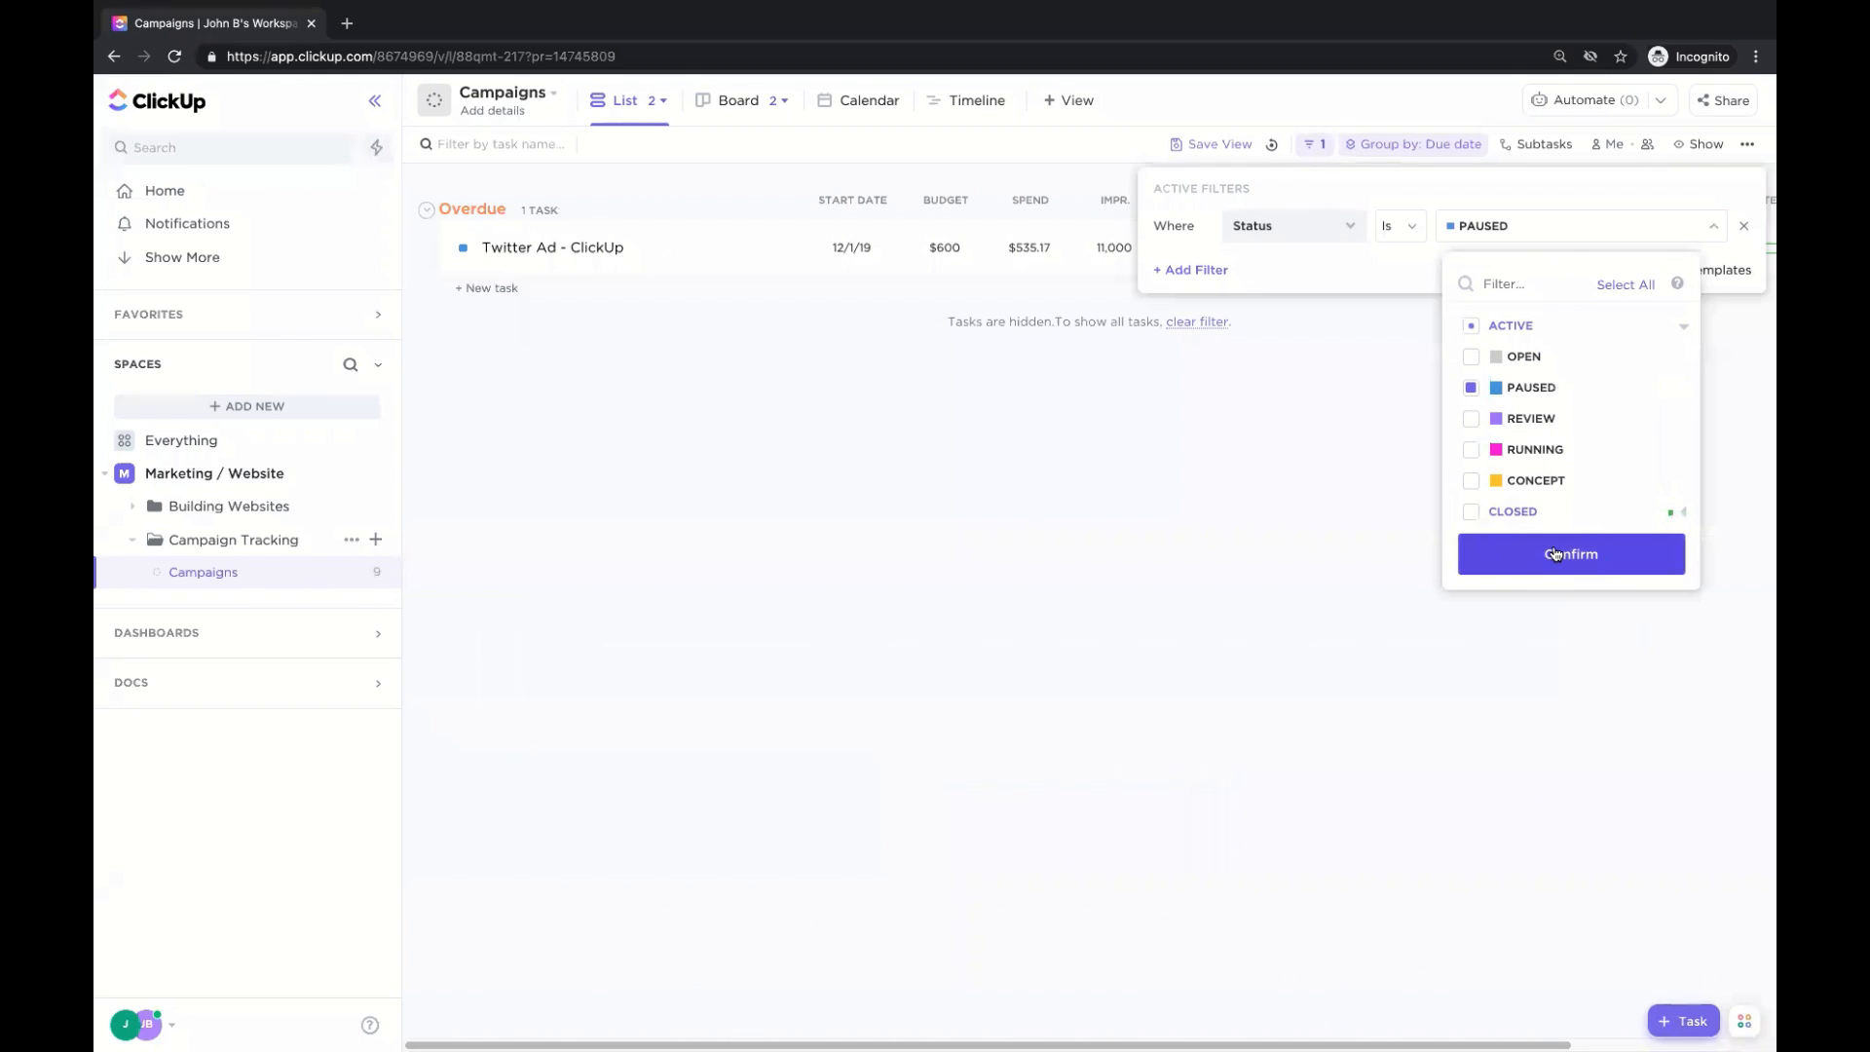
left_click(1555, 554)
left_click(1357, 498)
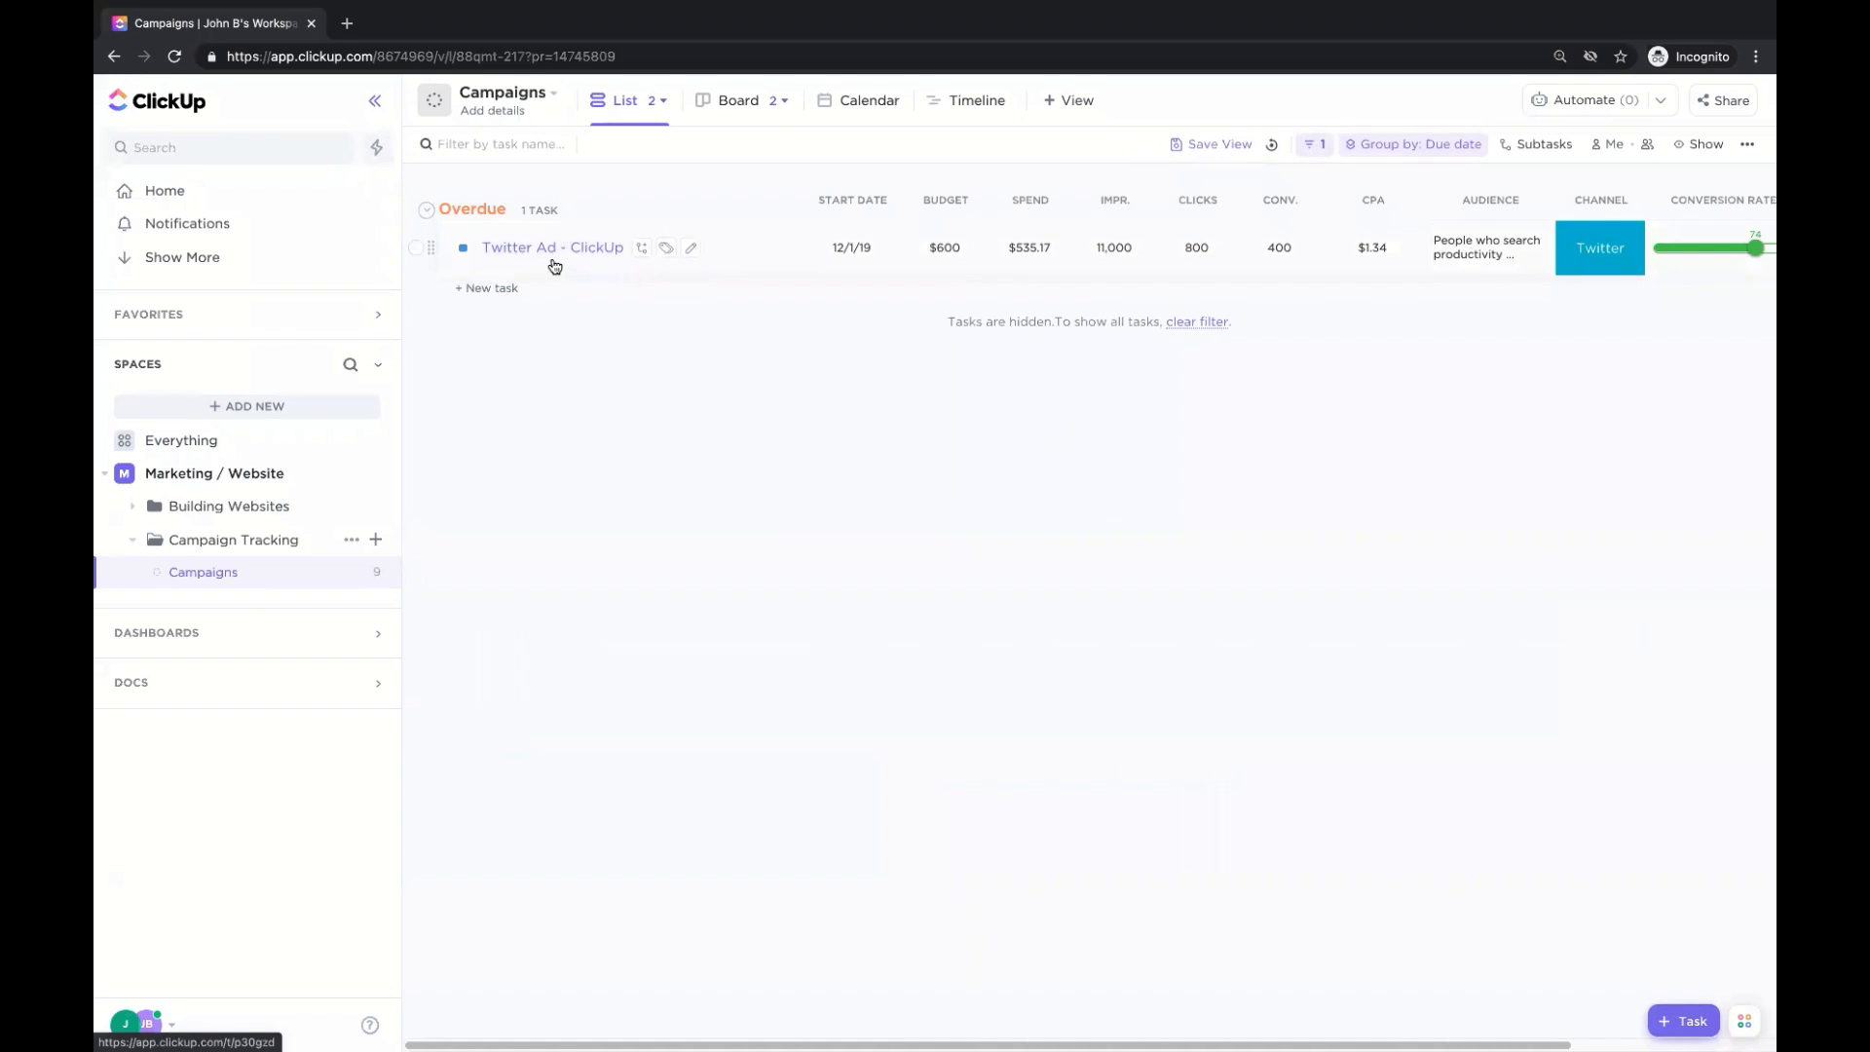
Remove the Paused status filter from the Campaigns list.
left_click(1313, 146)
left_click(1743, 230)
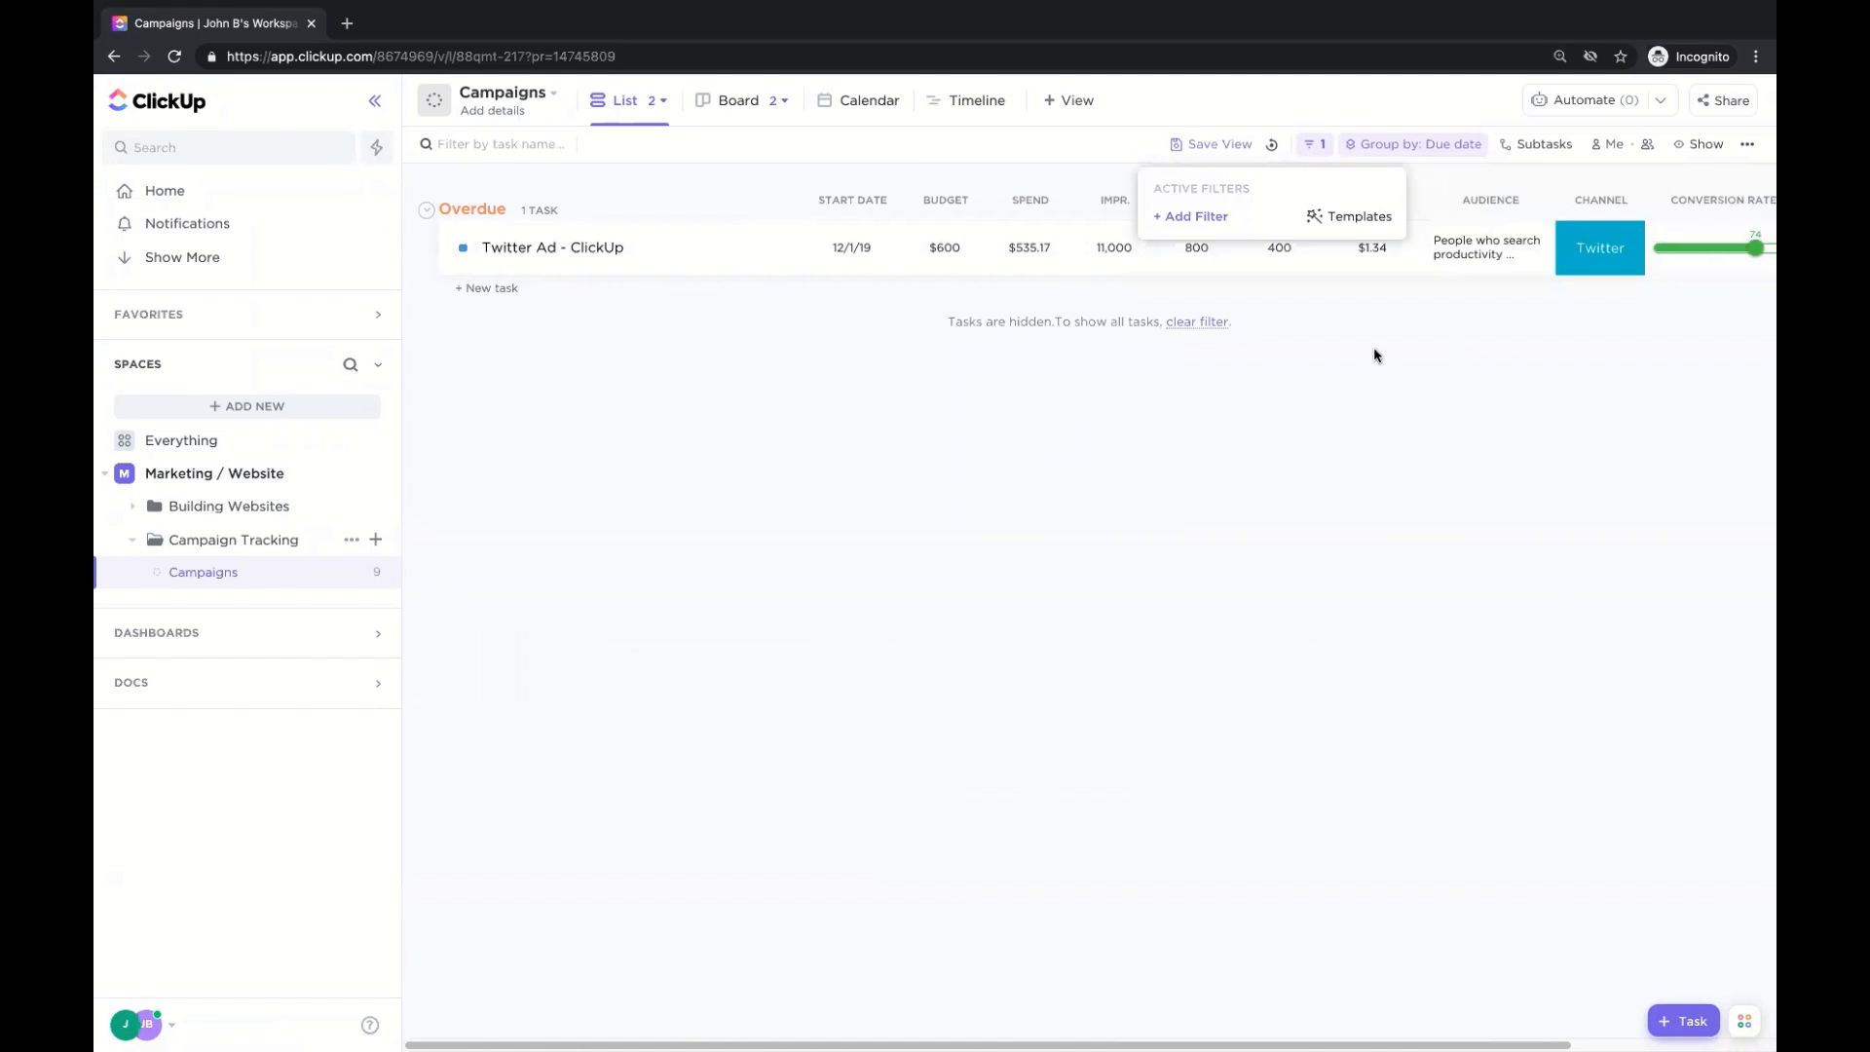
left_click(1120, 516)
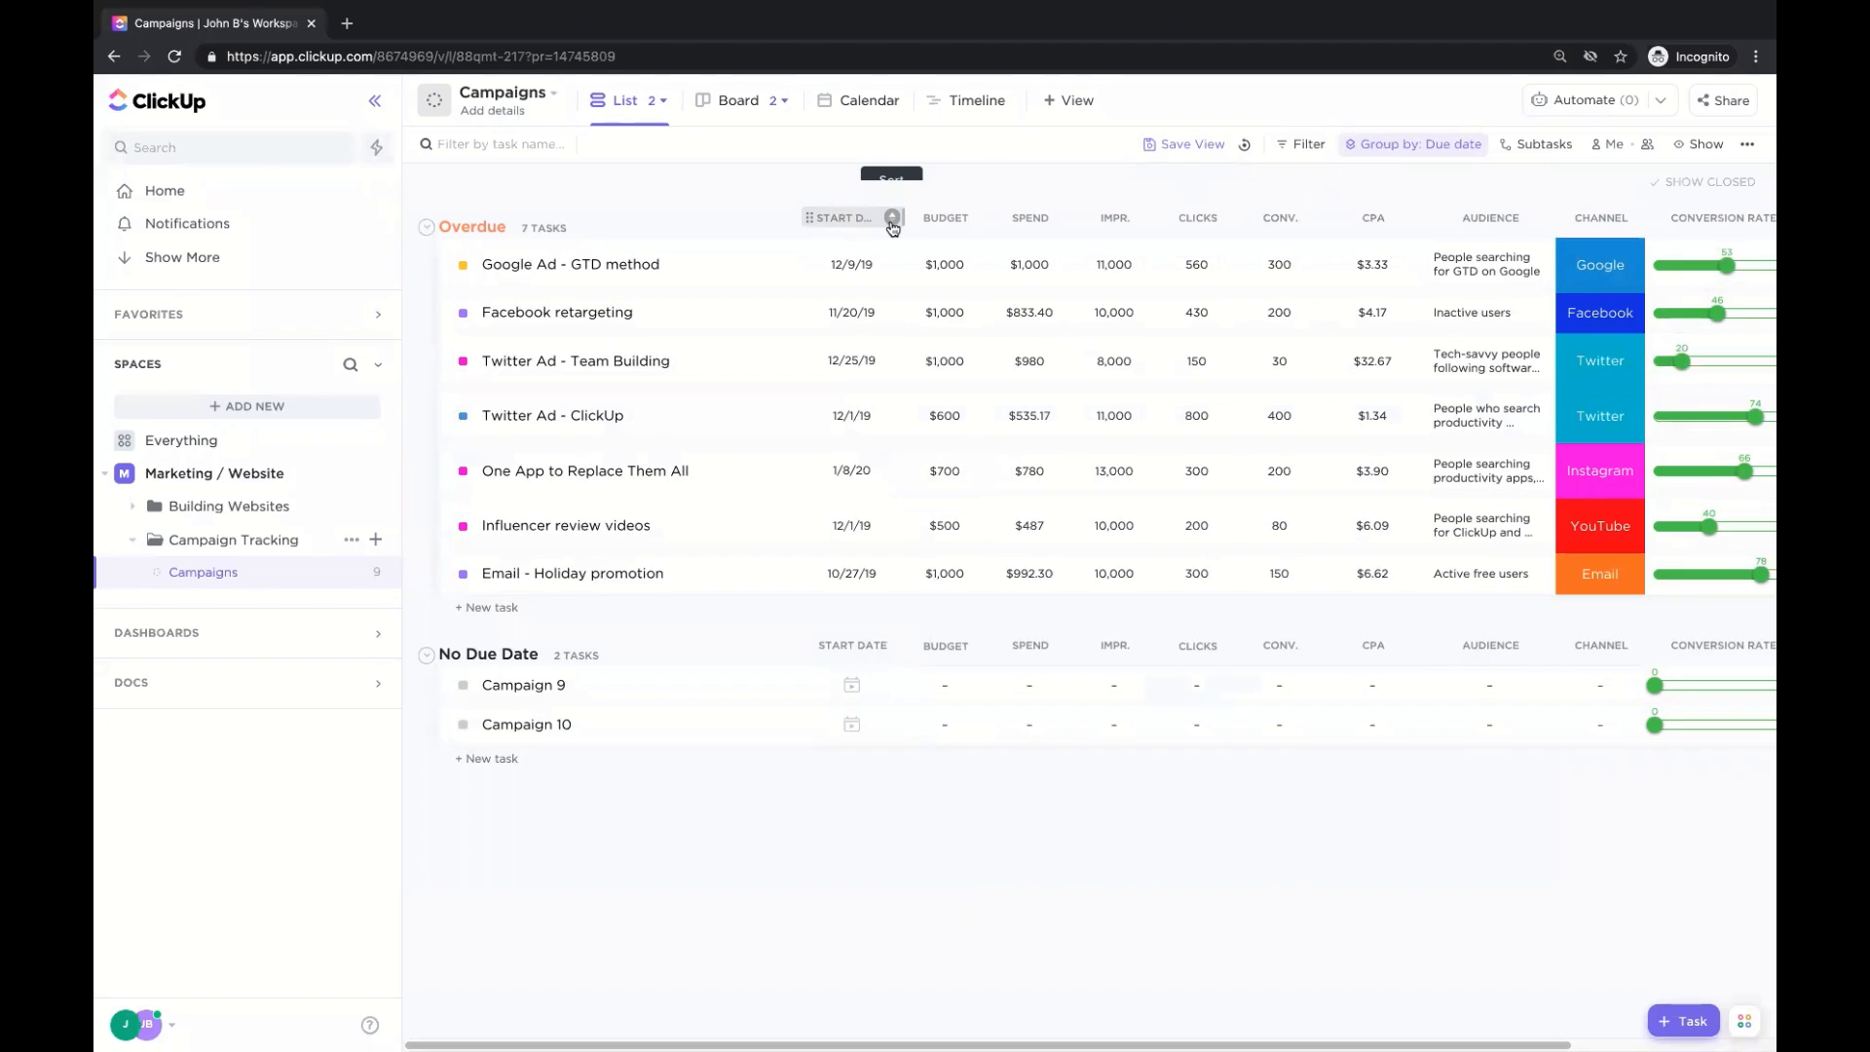
Sort the Campaigns tasks by start date, earliest first, and save the list view for everyone.
left_click(892, 219)
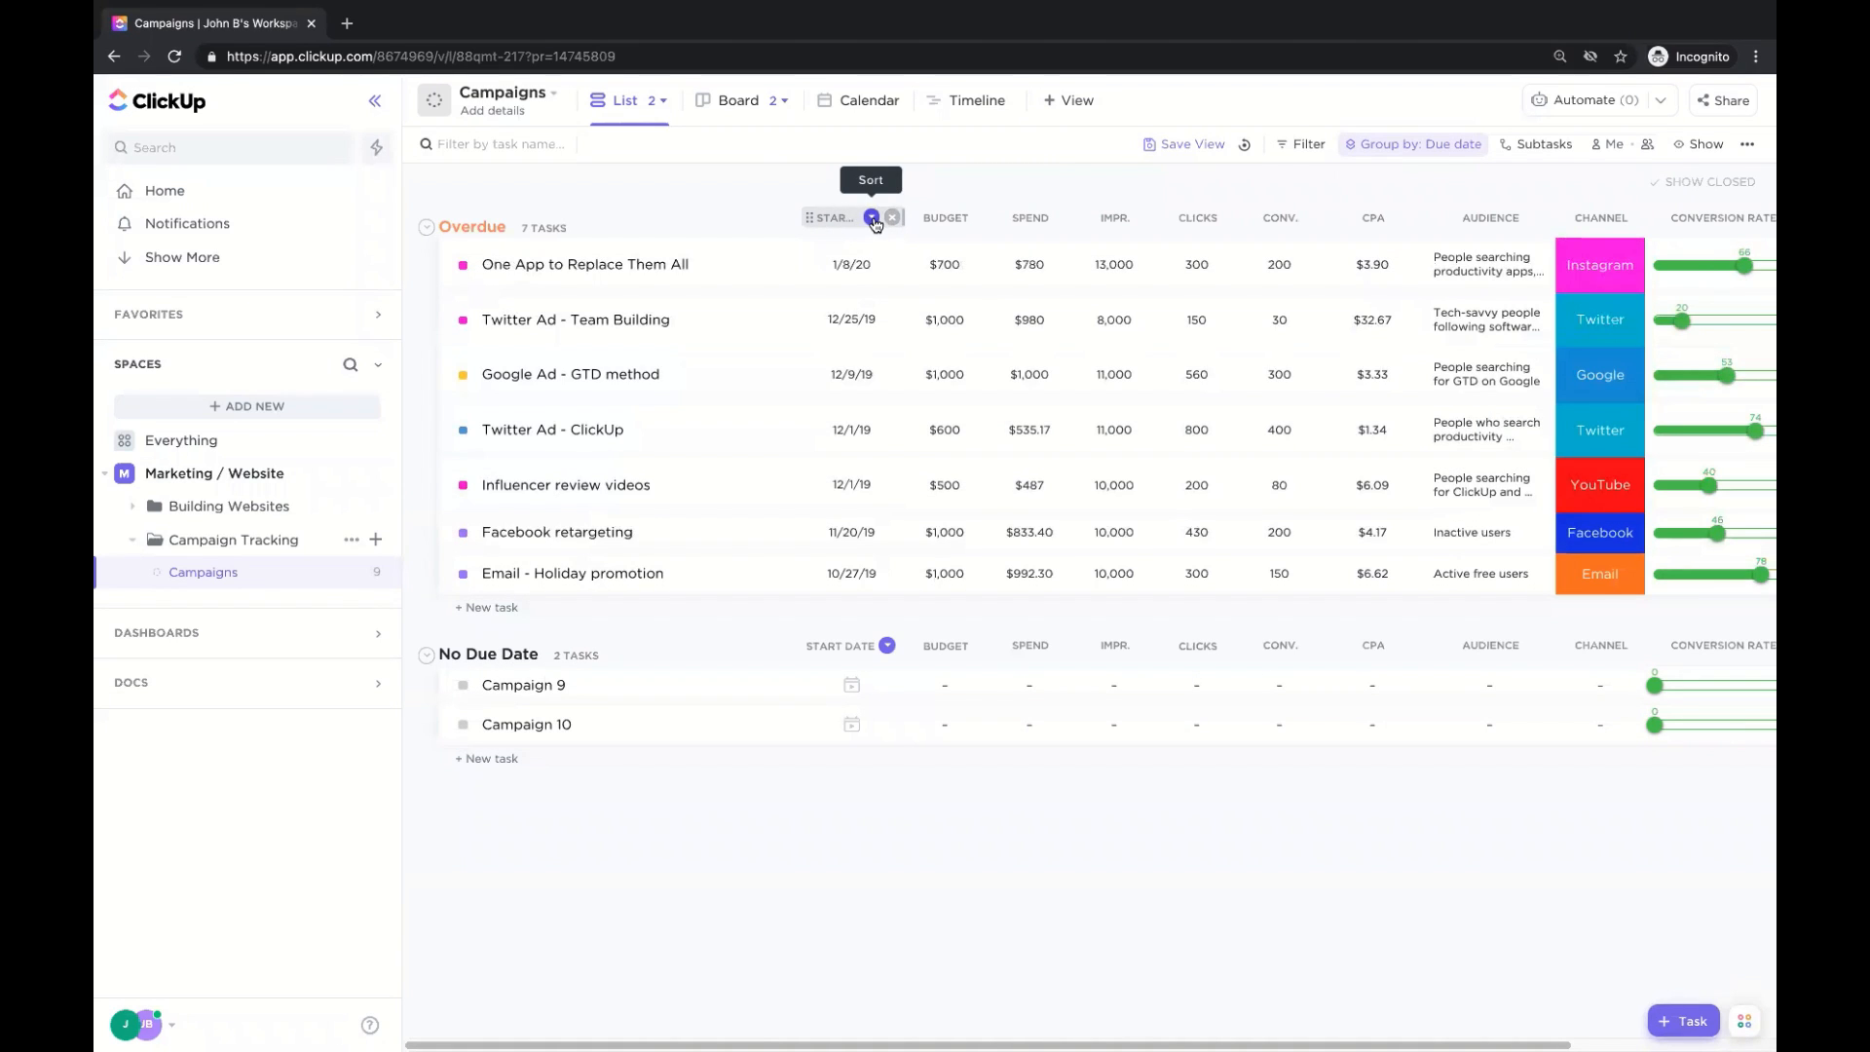
left_click(873, 218)
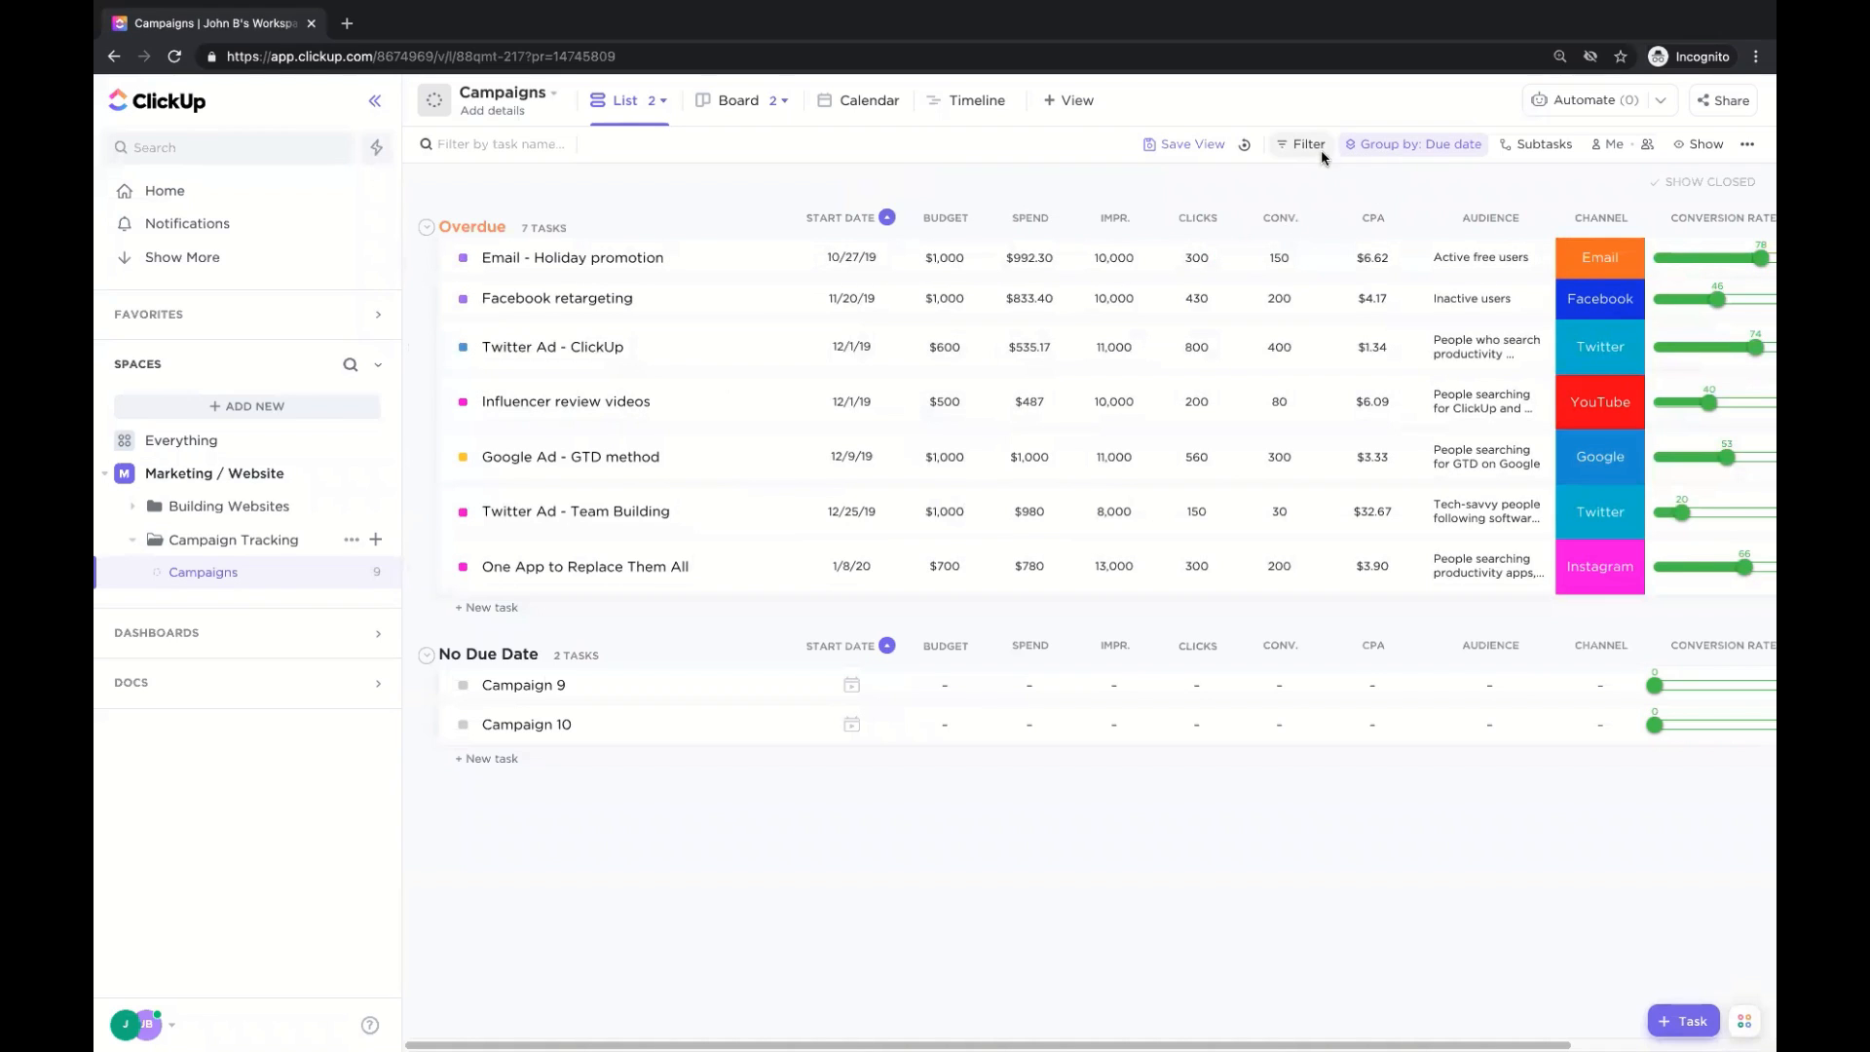
left_click(1172, 147)
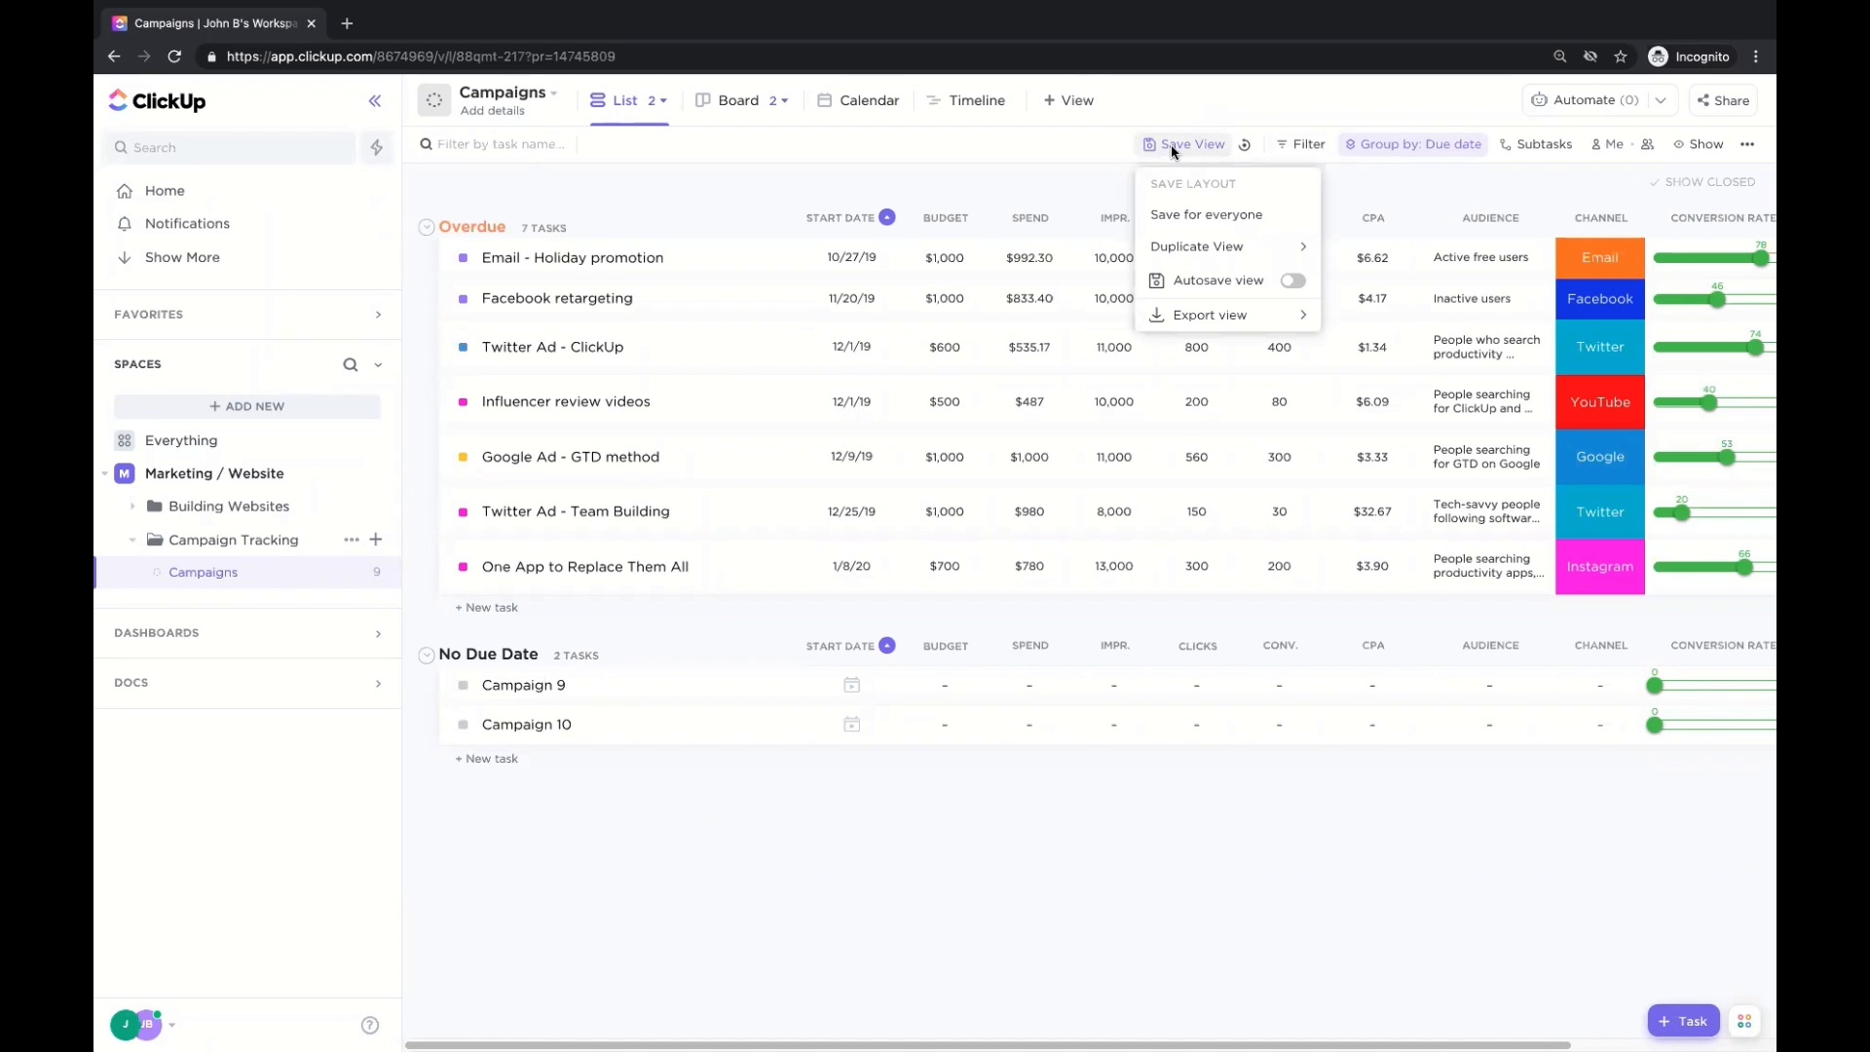
left_click(1218, 222)
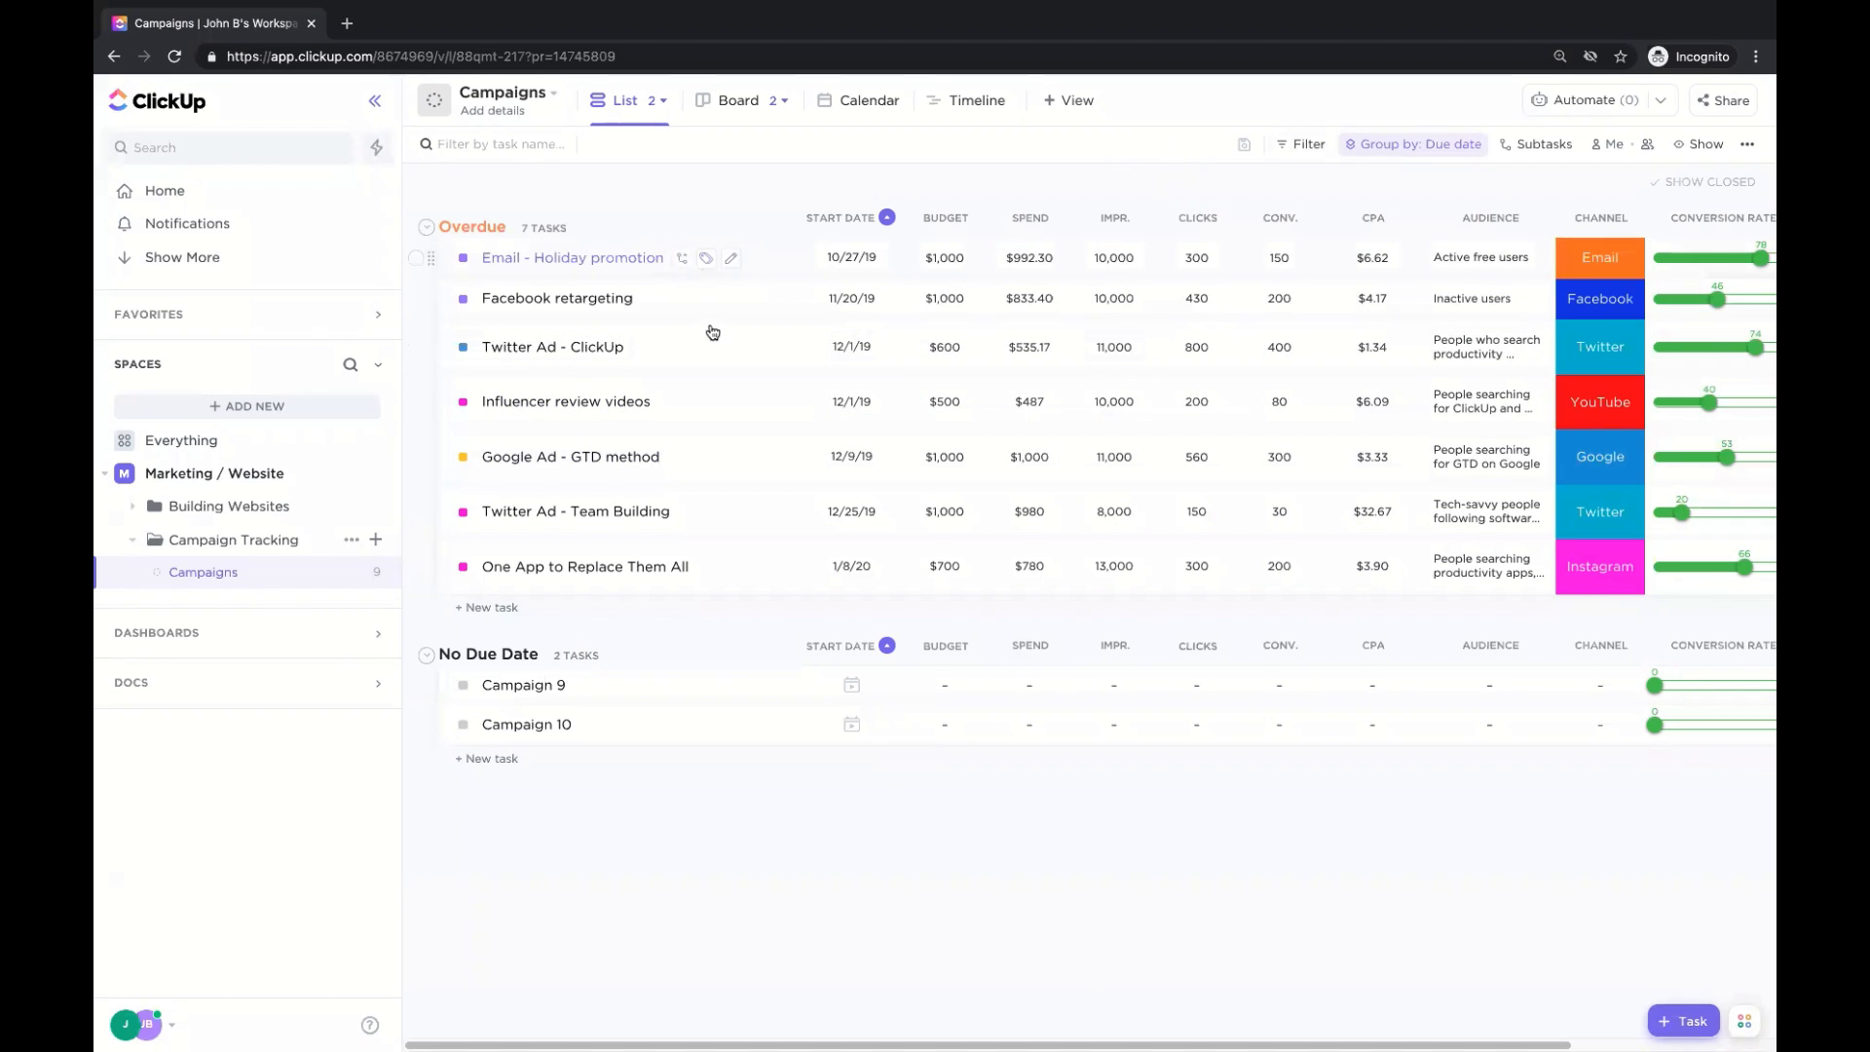
View the saved Running Campaigns list view and return to the default List view.
left_click(658, 102)
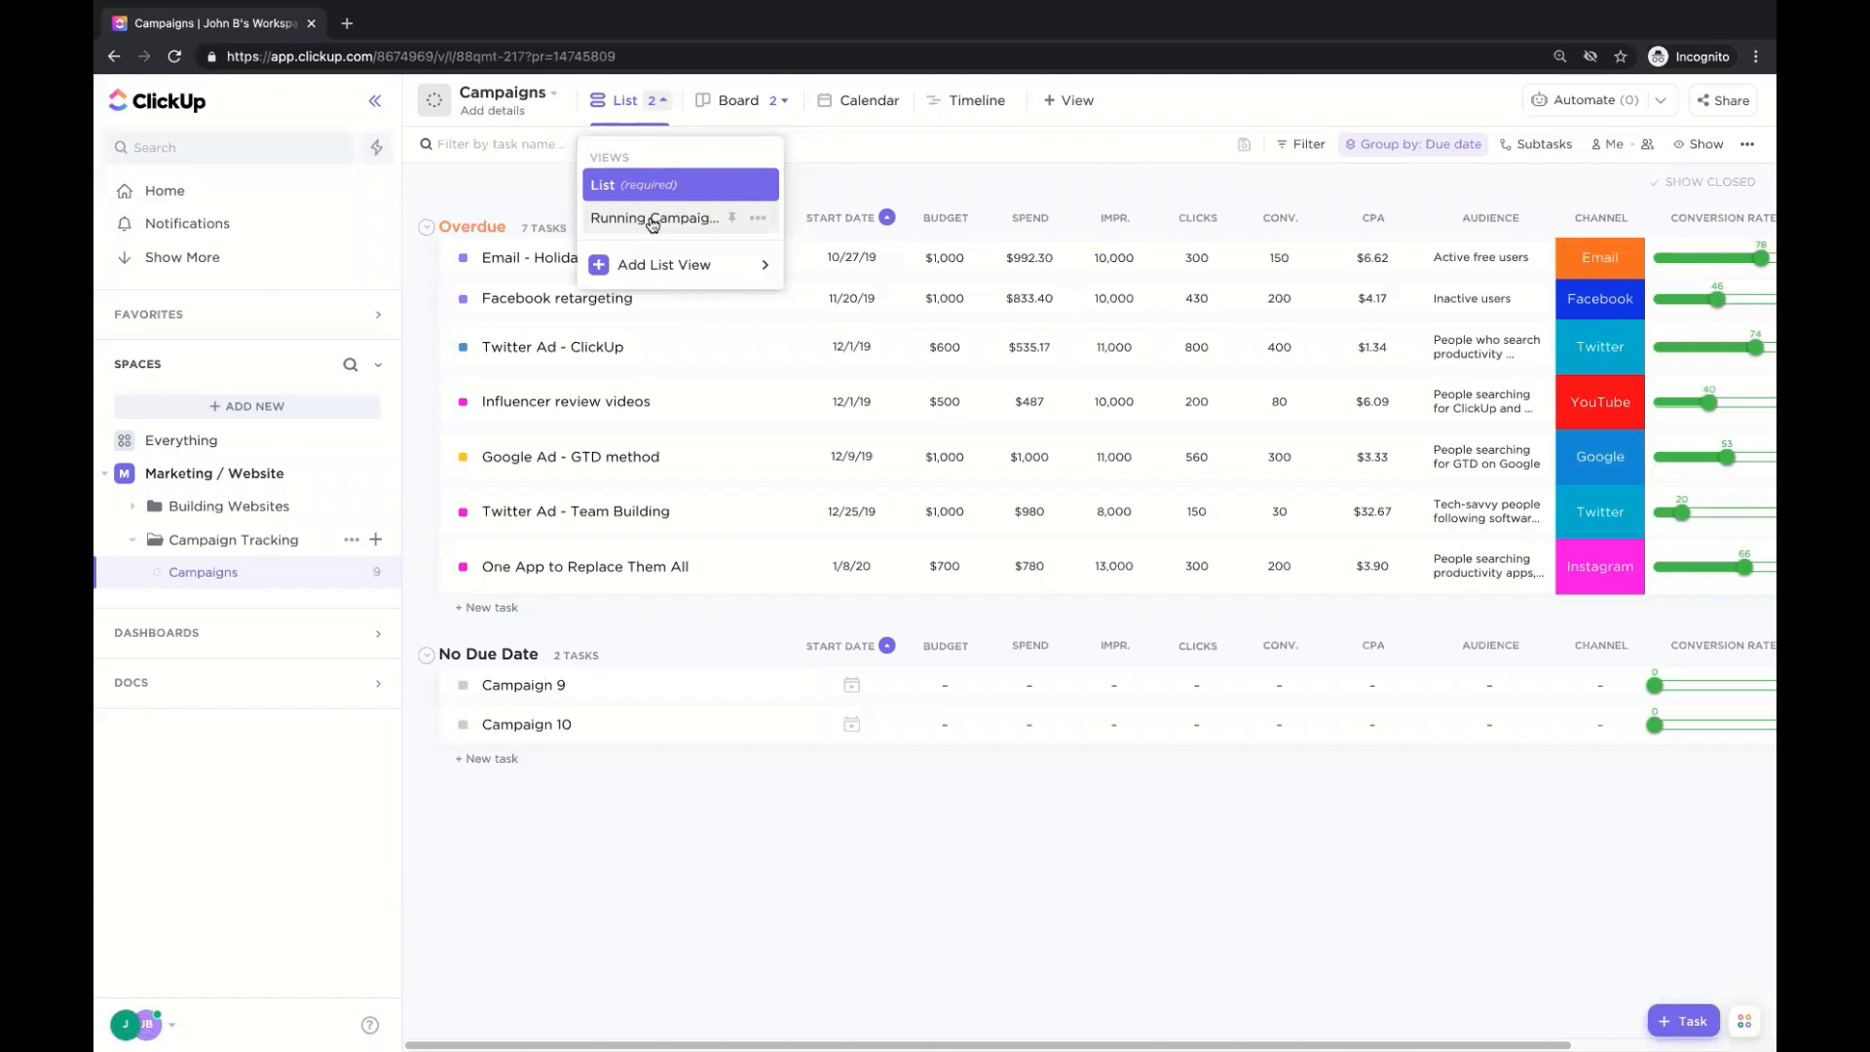
left_click(652, 220)
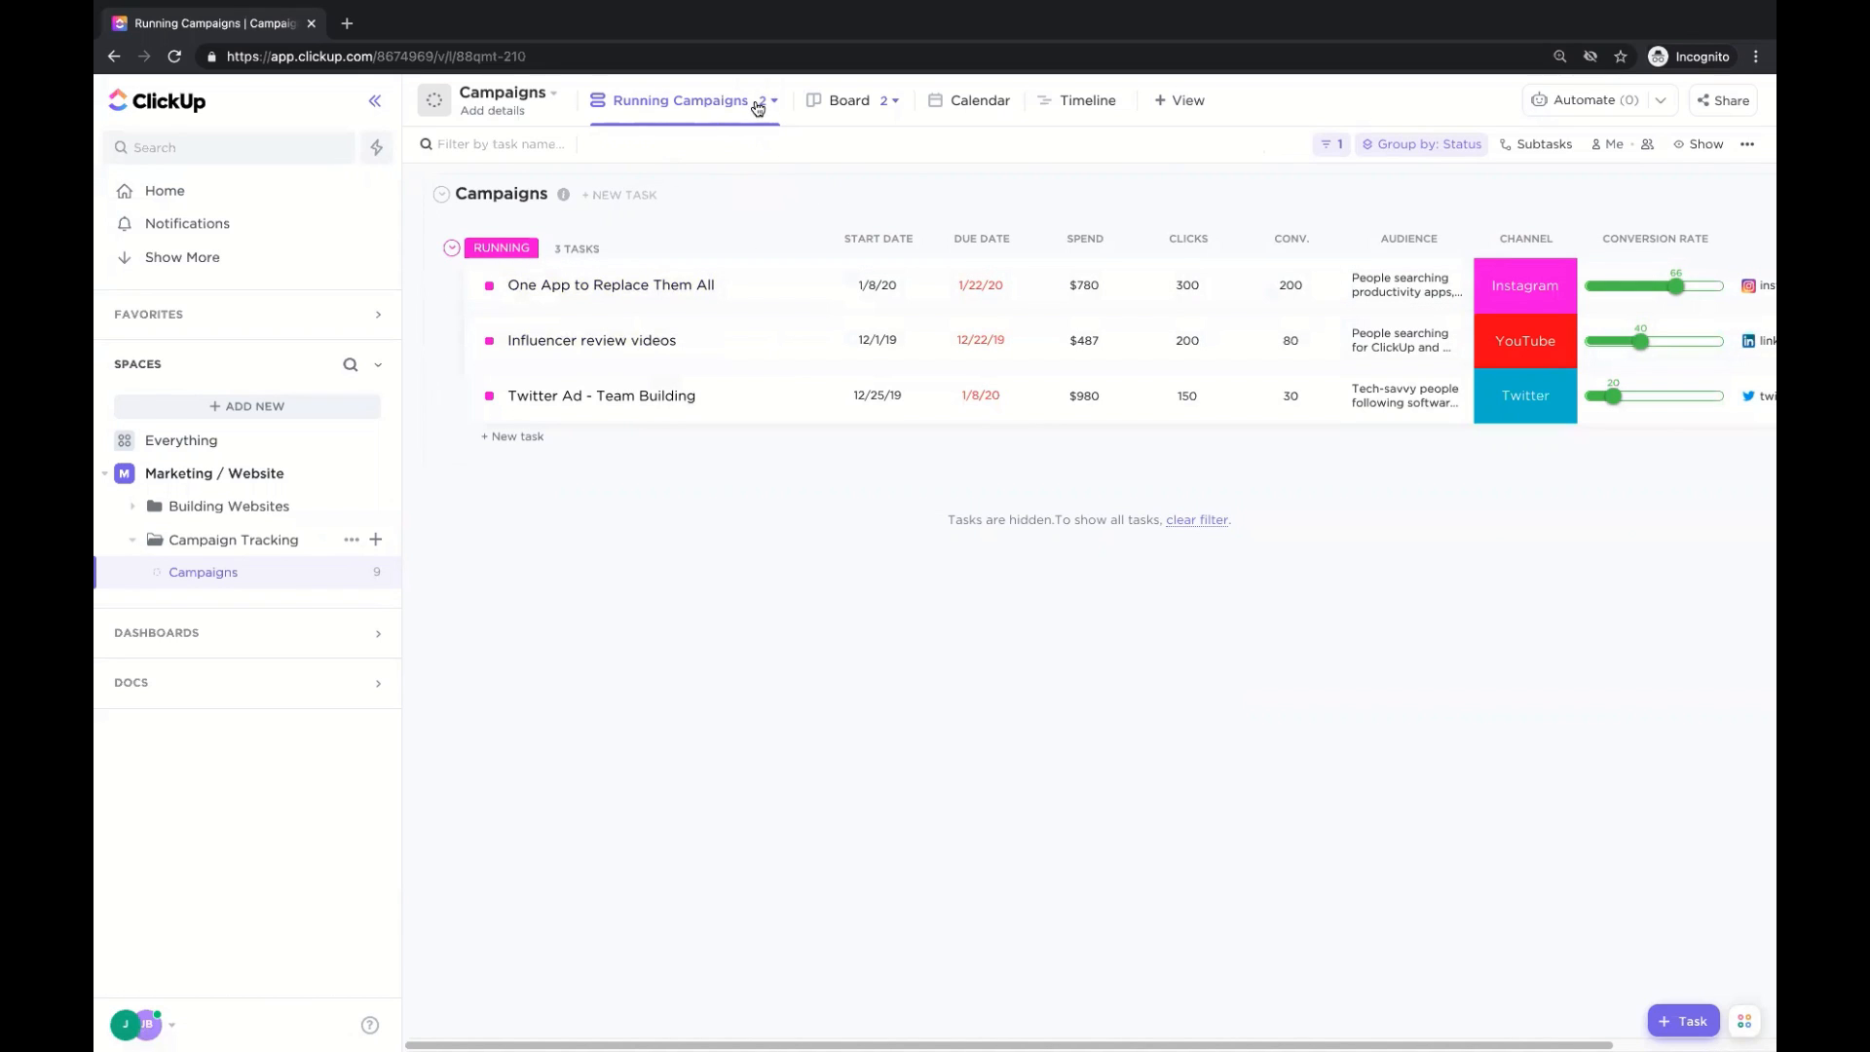
left_click(682, 181)
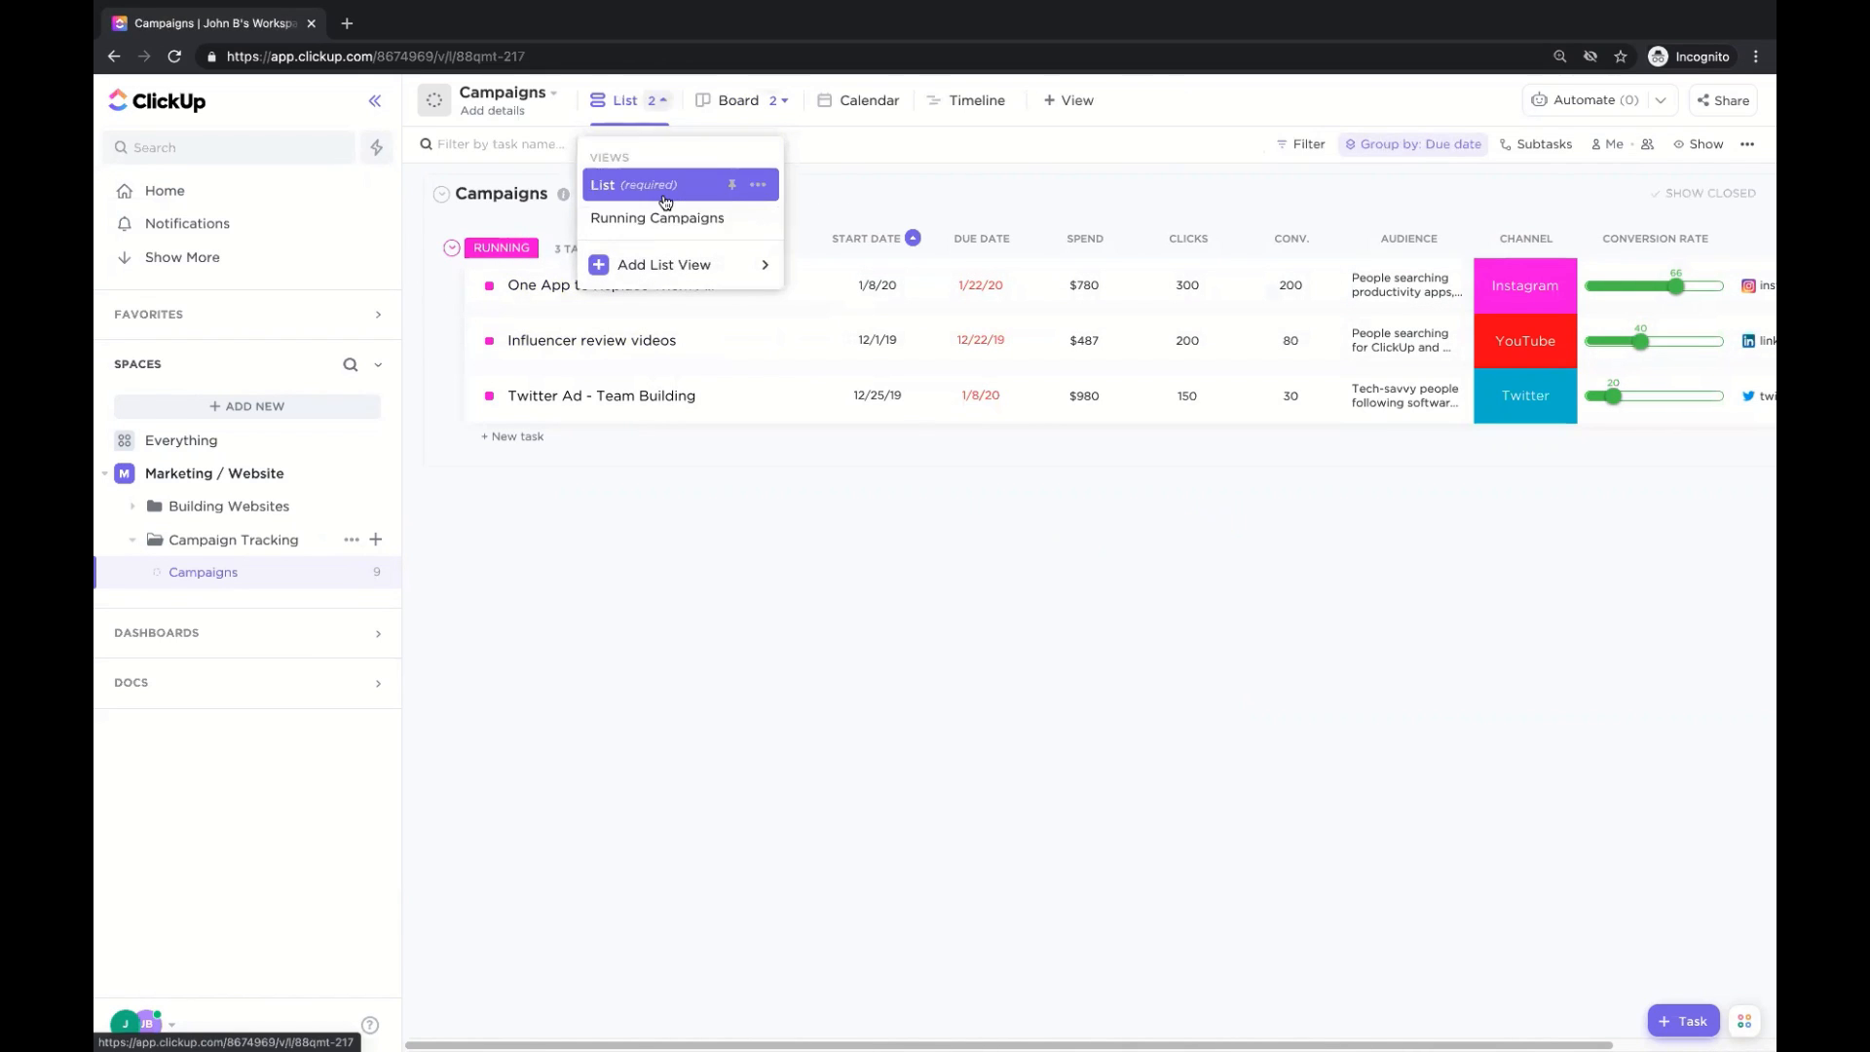
In the board view, move Campaign 10 to Concept, Google Ad - GTD method to Open, and Influencer review videos to the end of Running.
left_click(723, 109)
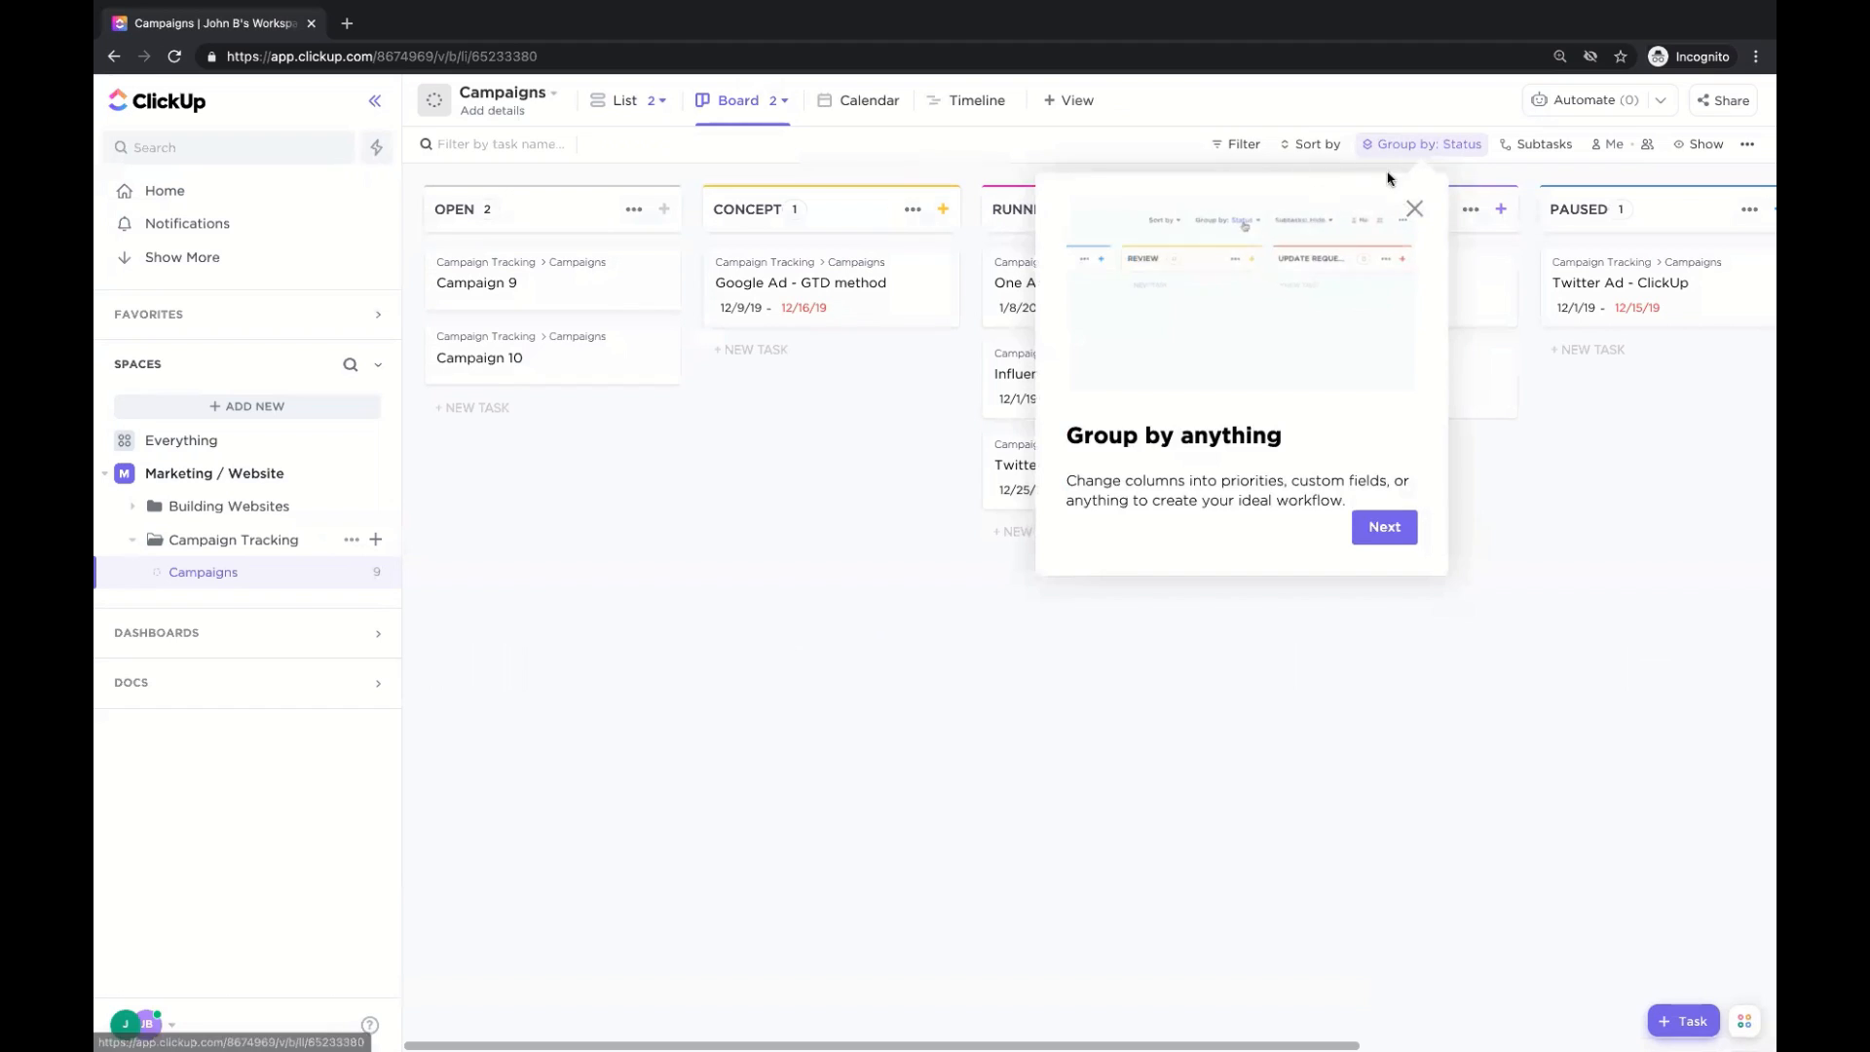
left_click(1412, 209)
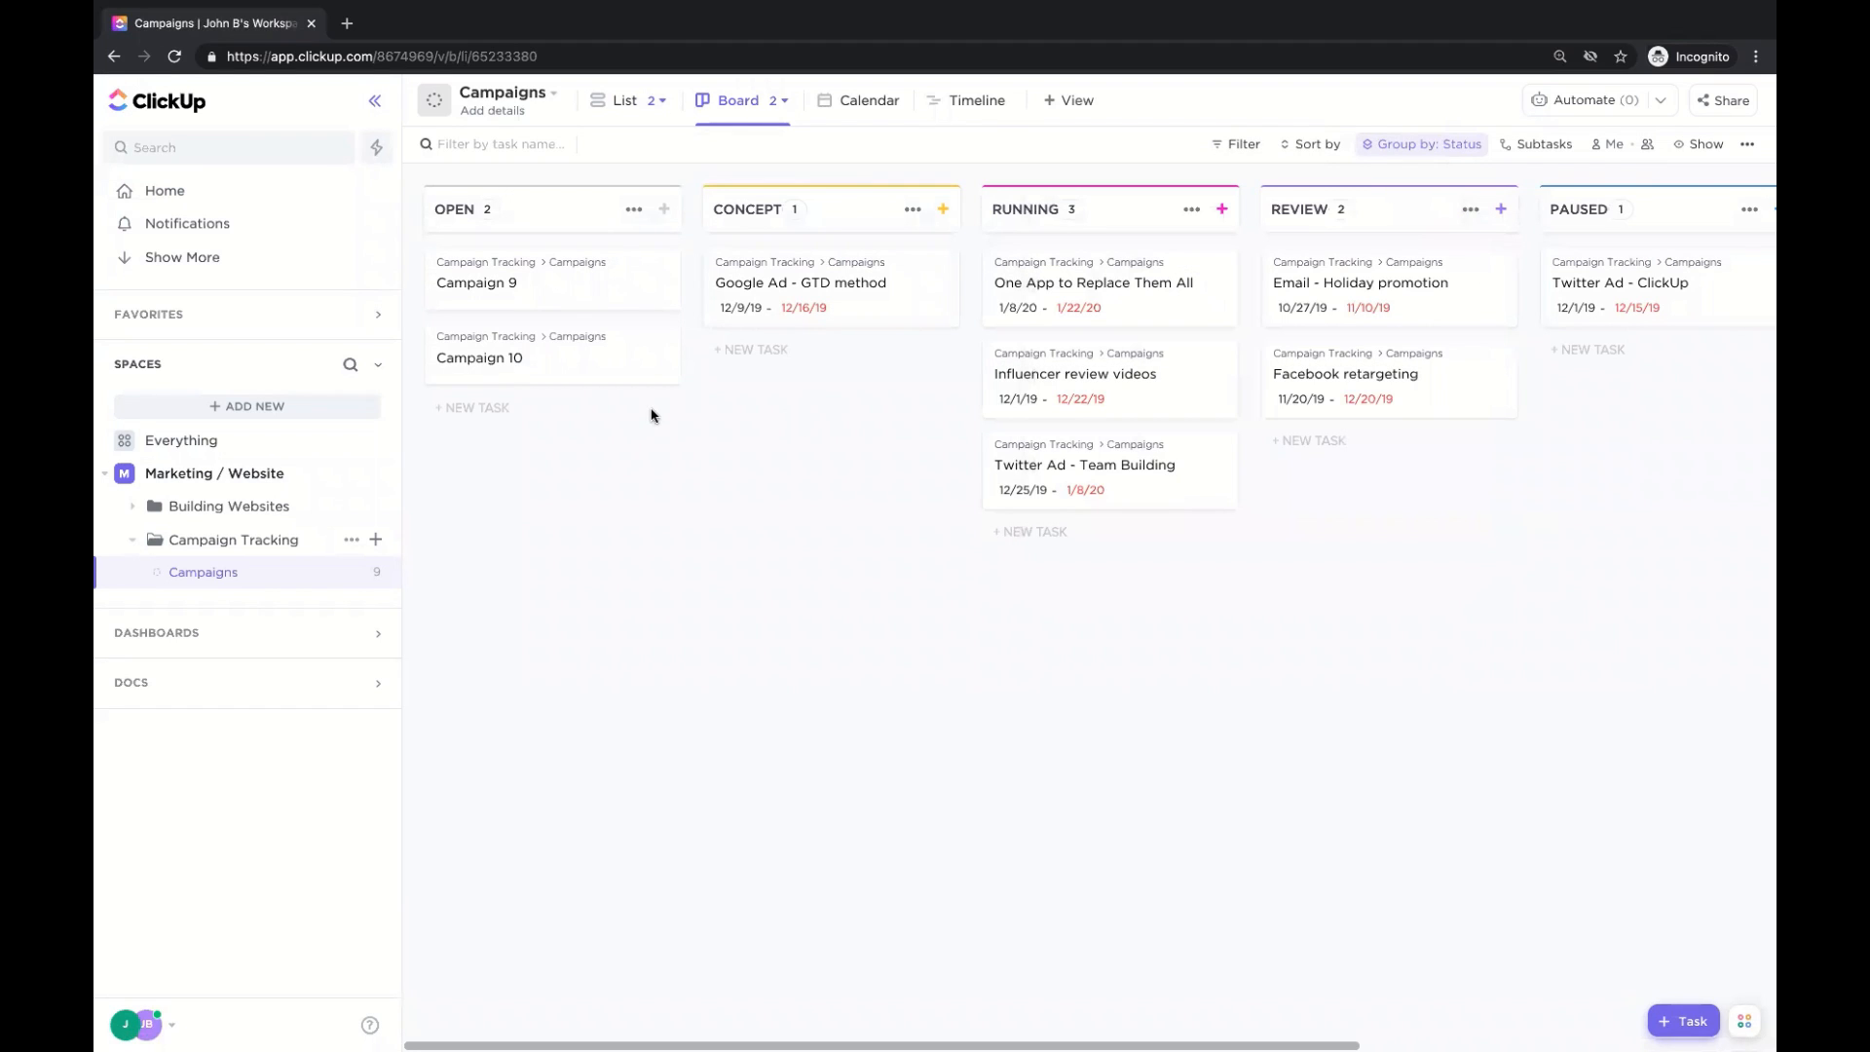
left_click_drag(567, 384, 799, 403)
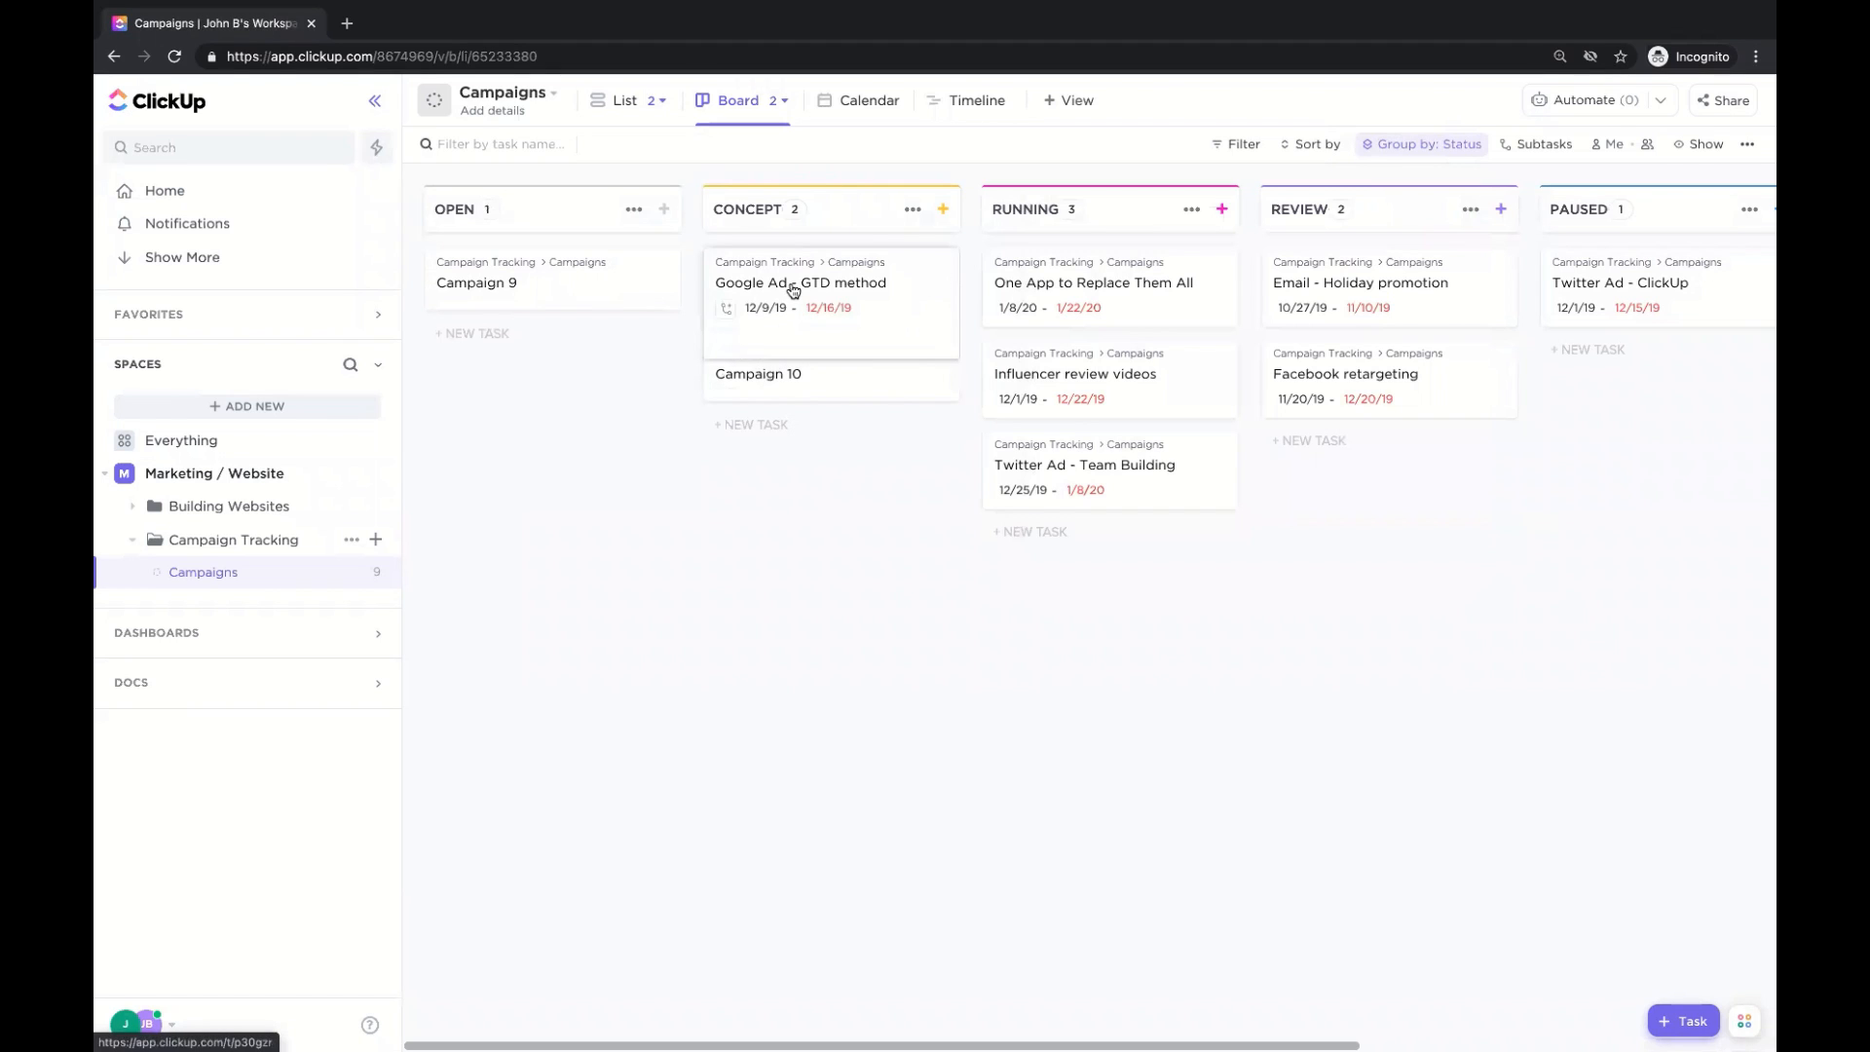
left_click_drag(795, 292, 550, 368)
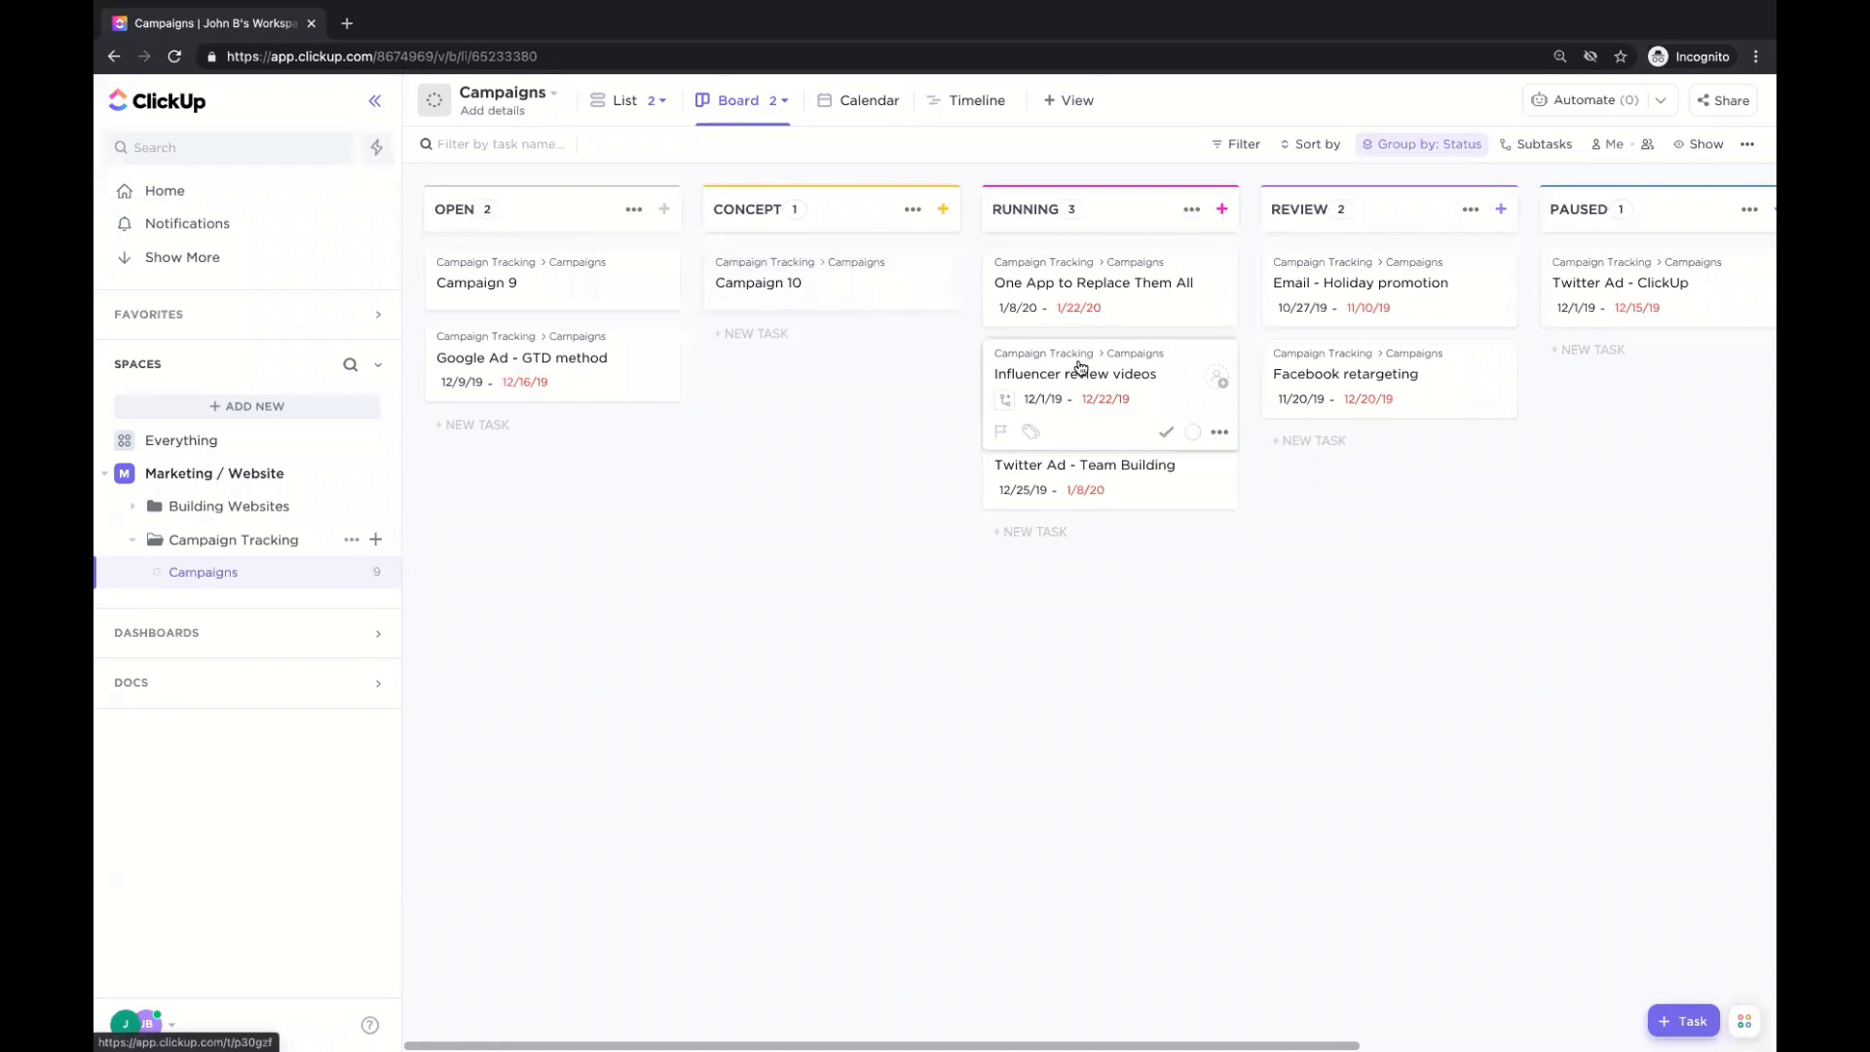
left_click_drag(1079, 370, 1127, 467)
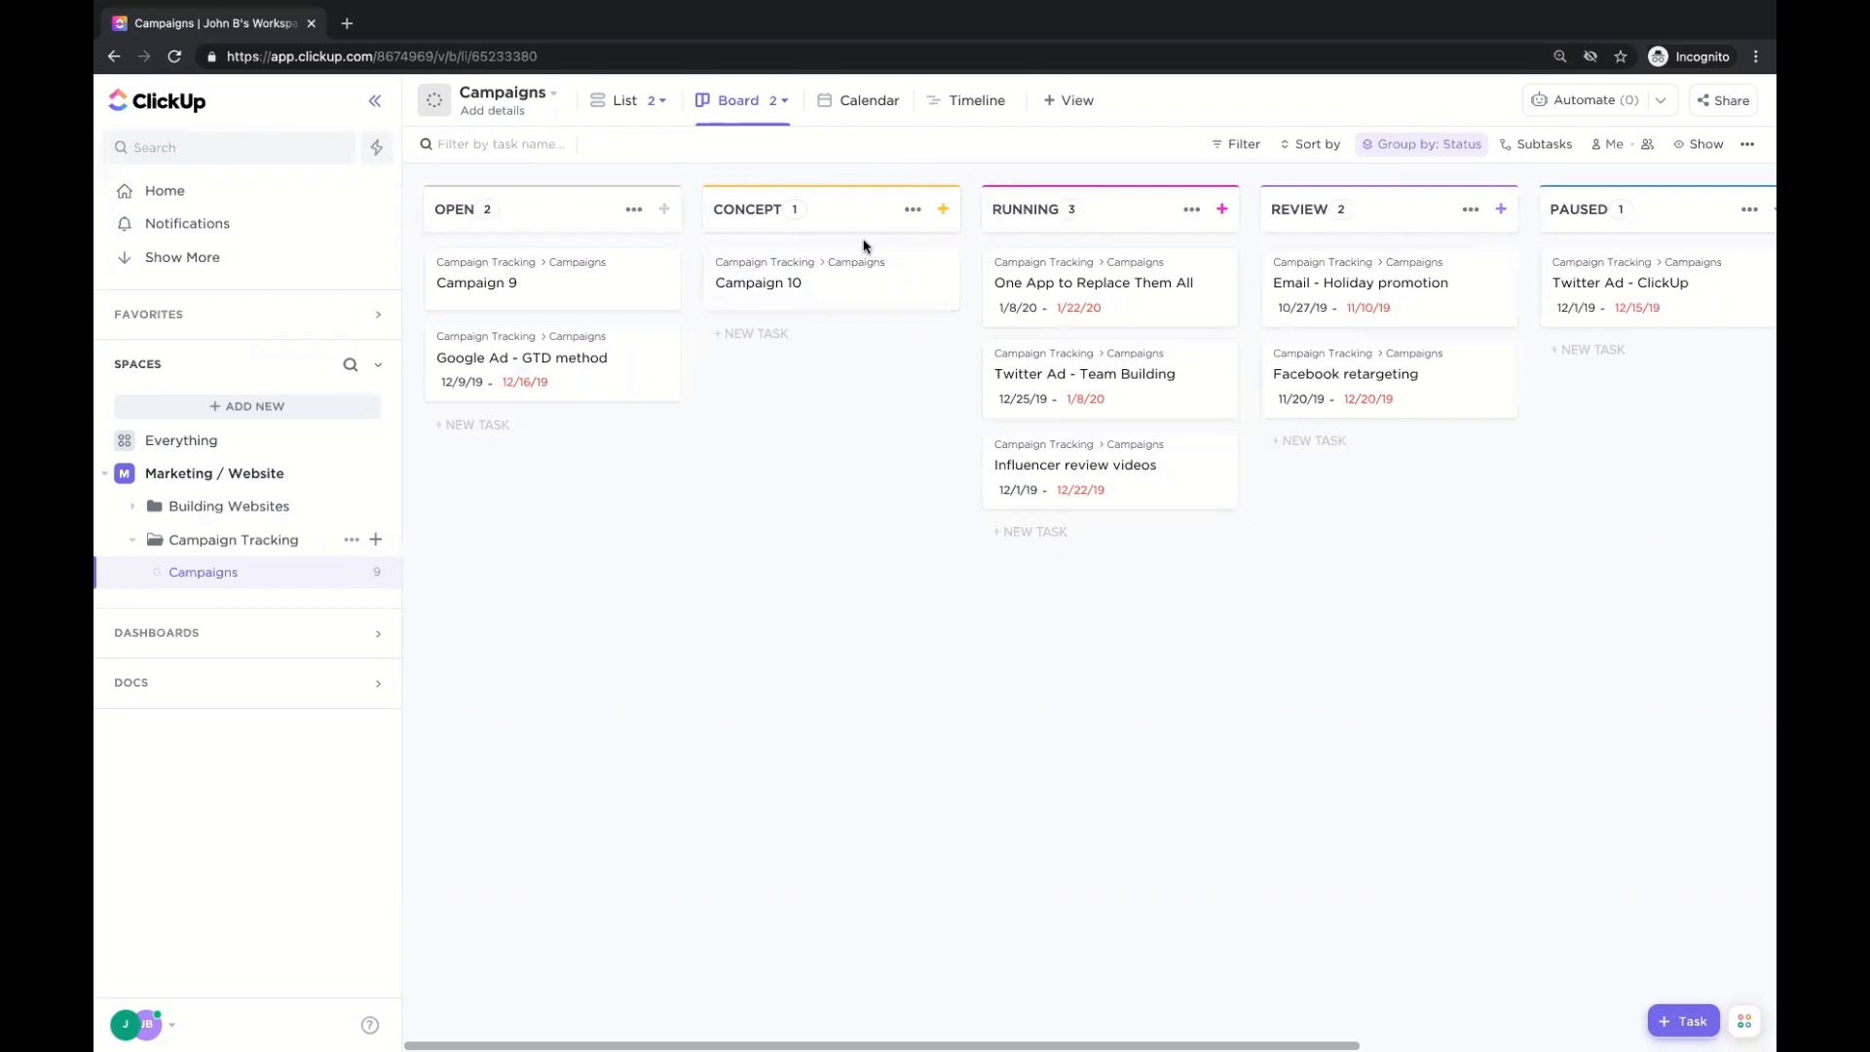
Set the due date of the Google Ad - GTD method task to today, March 3, 2021.
left_click(546, 384)
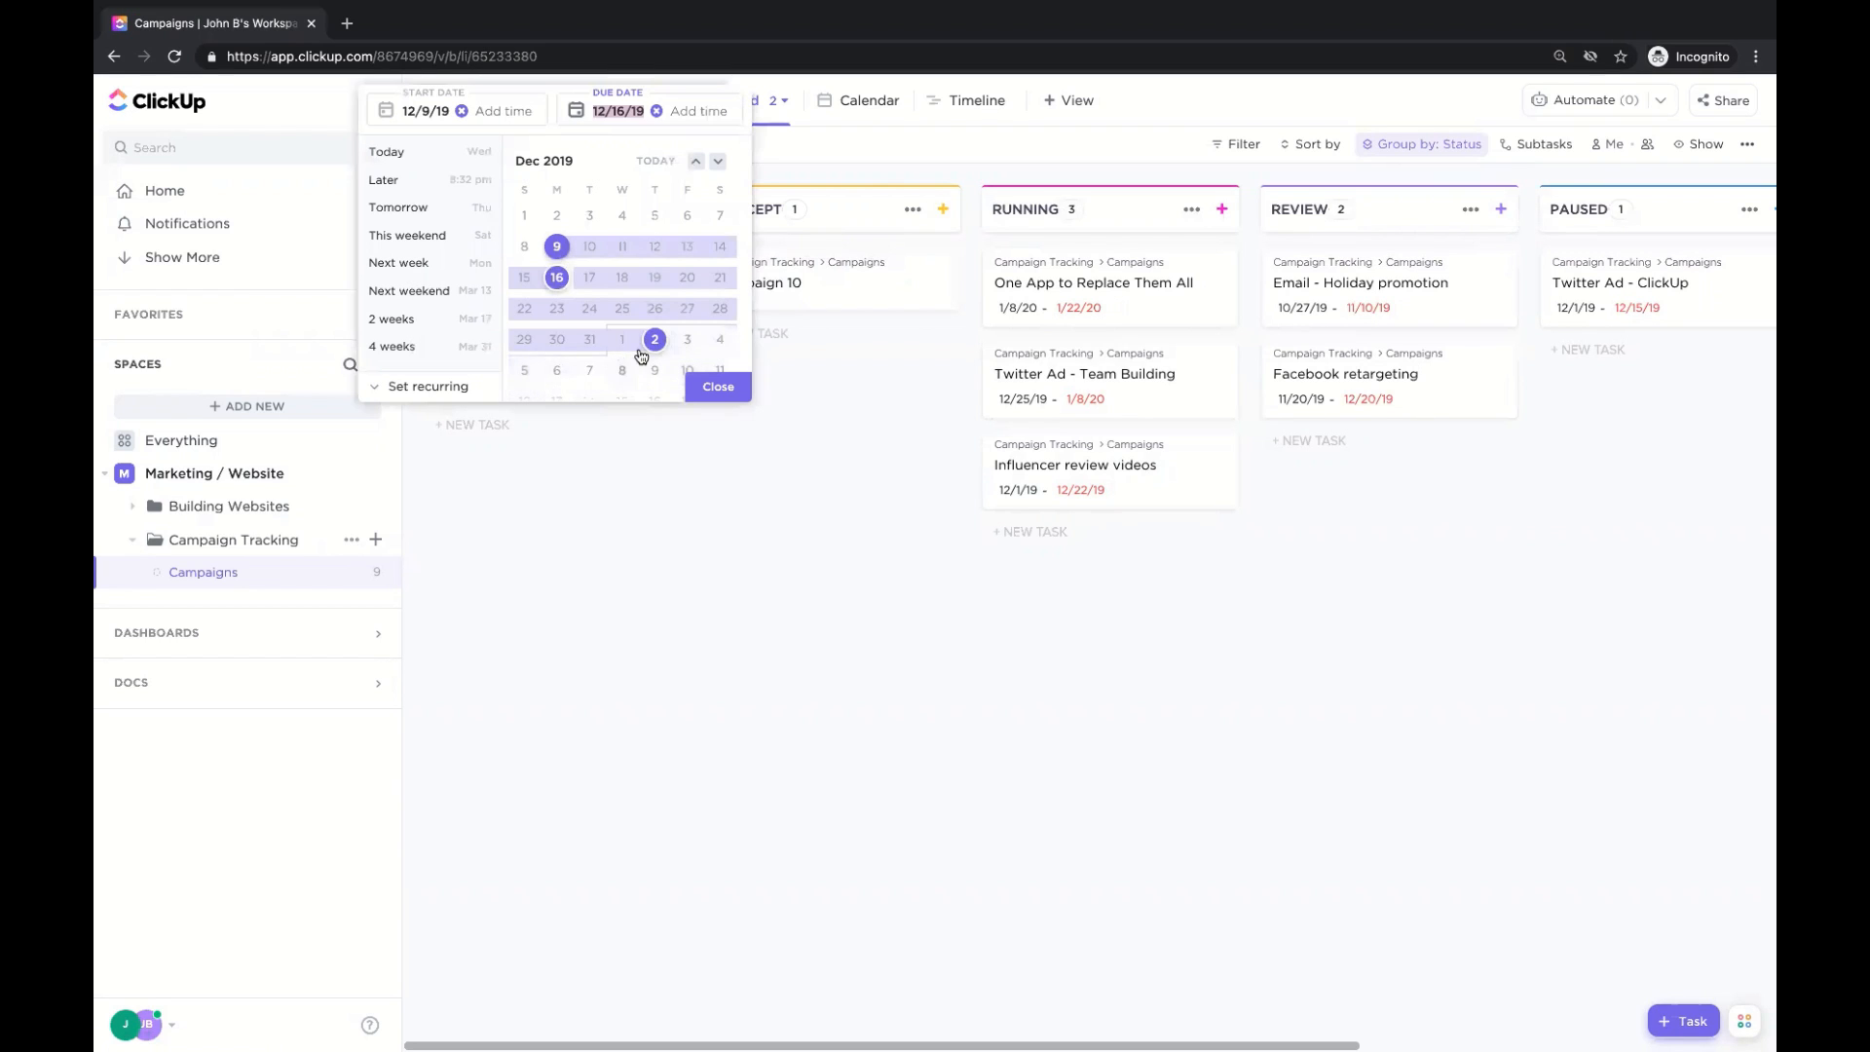
left_click(655, 162)
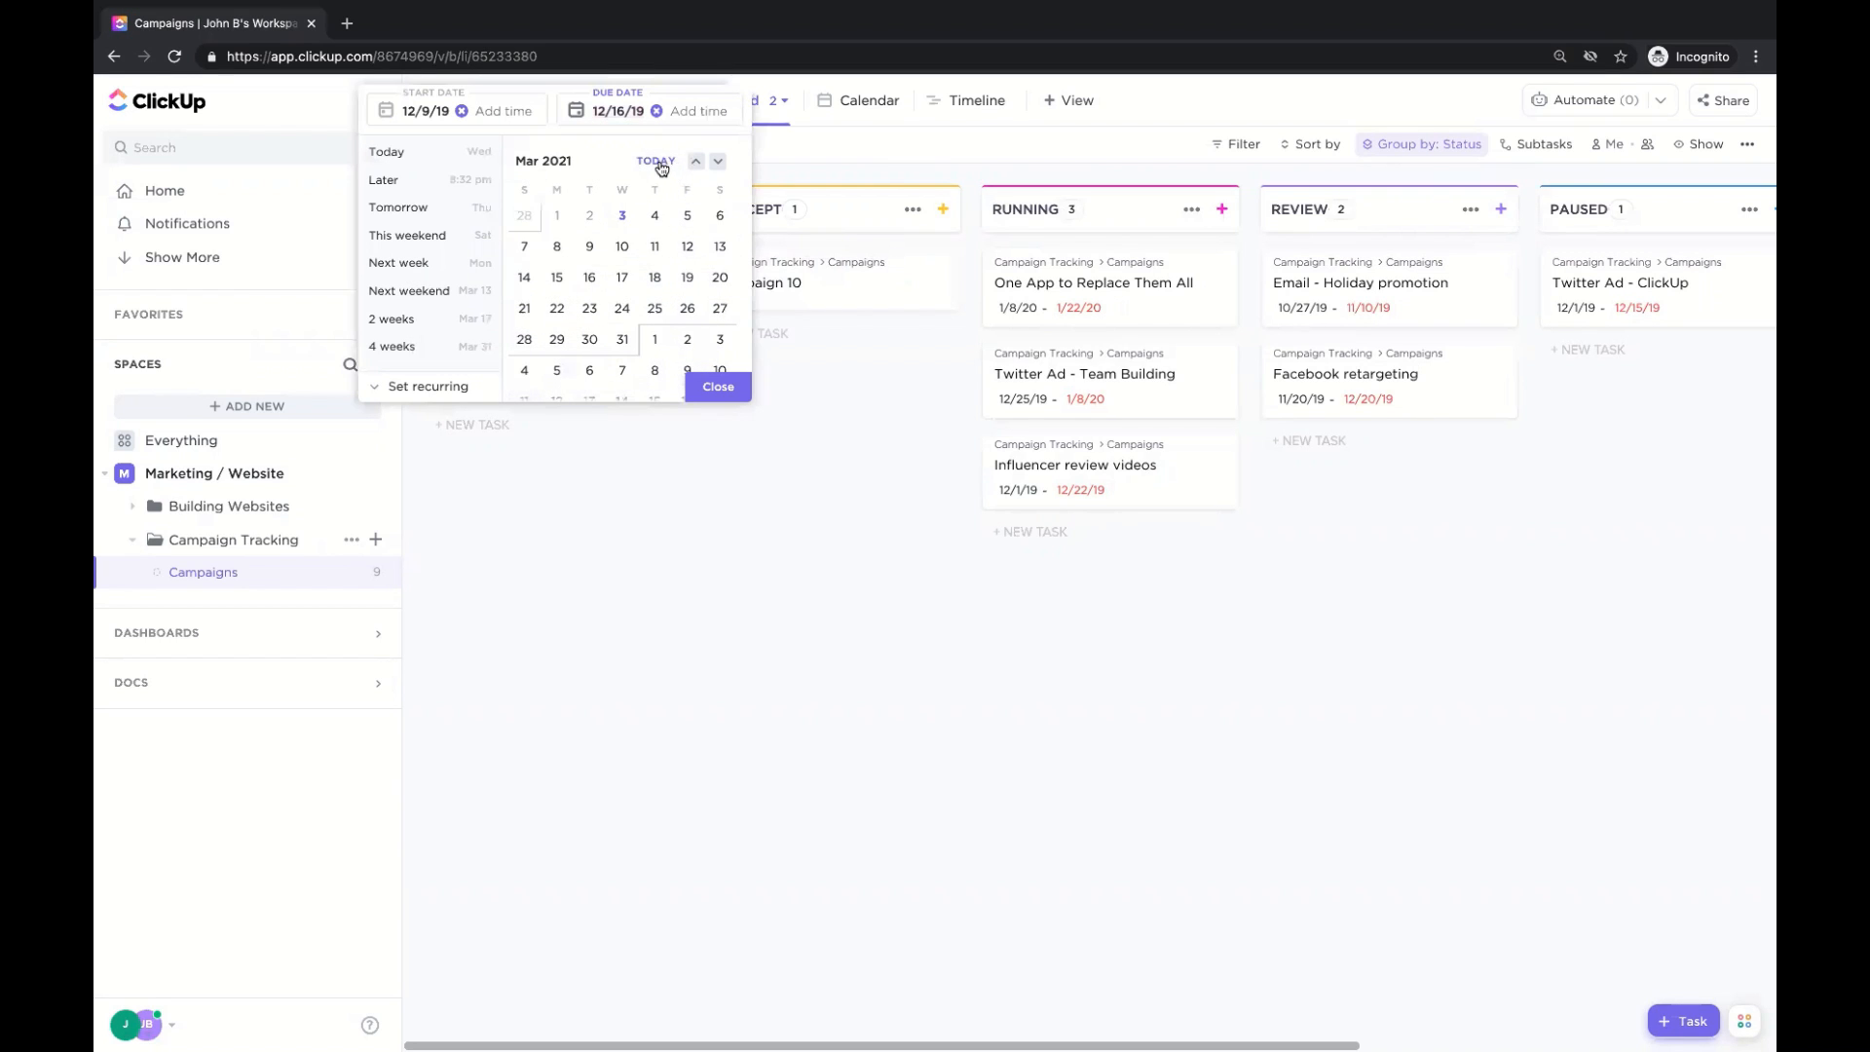
left_click(622, 224)
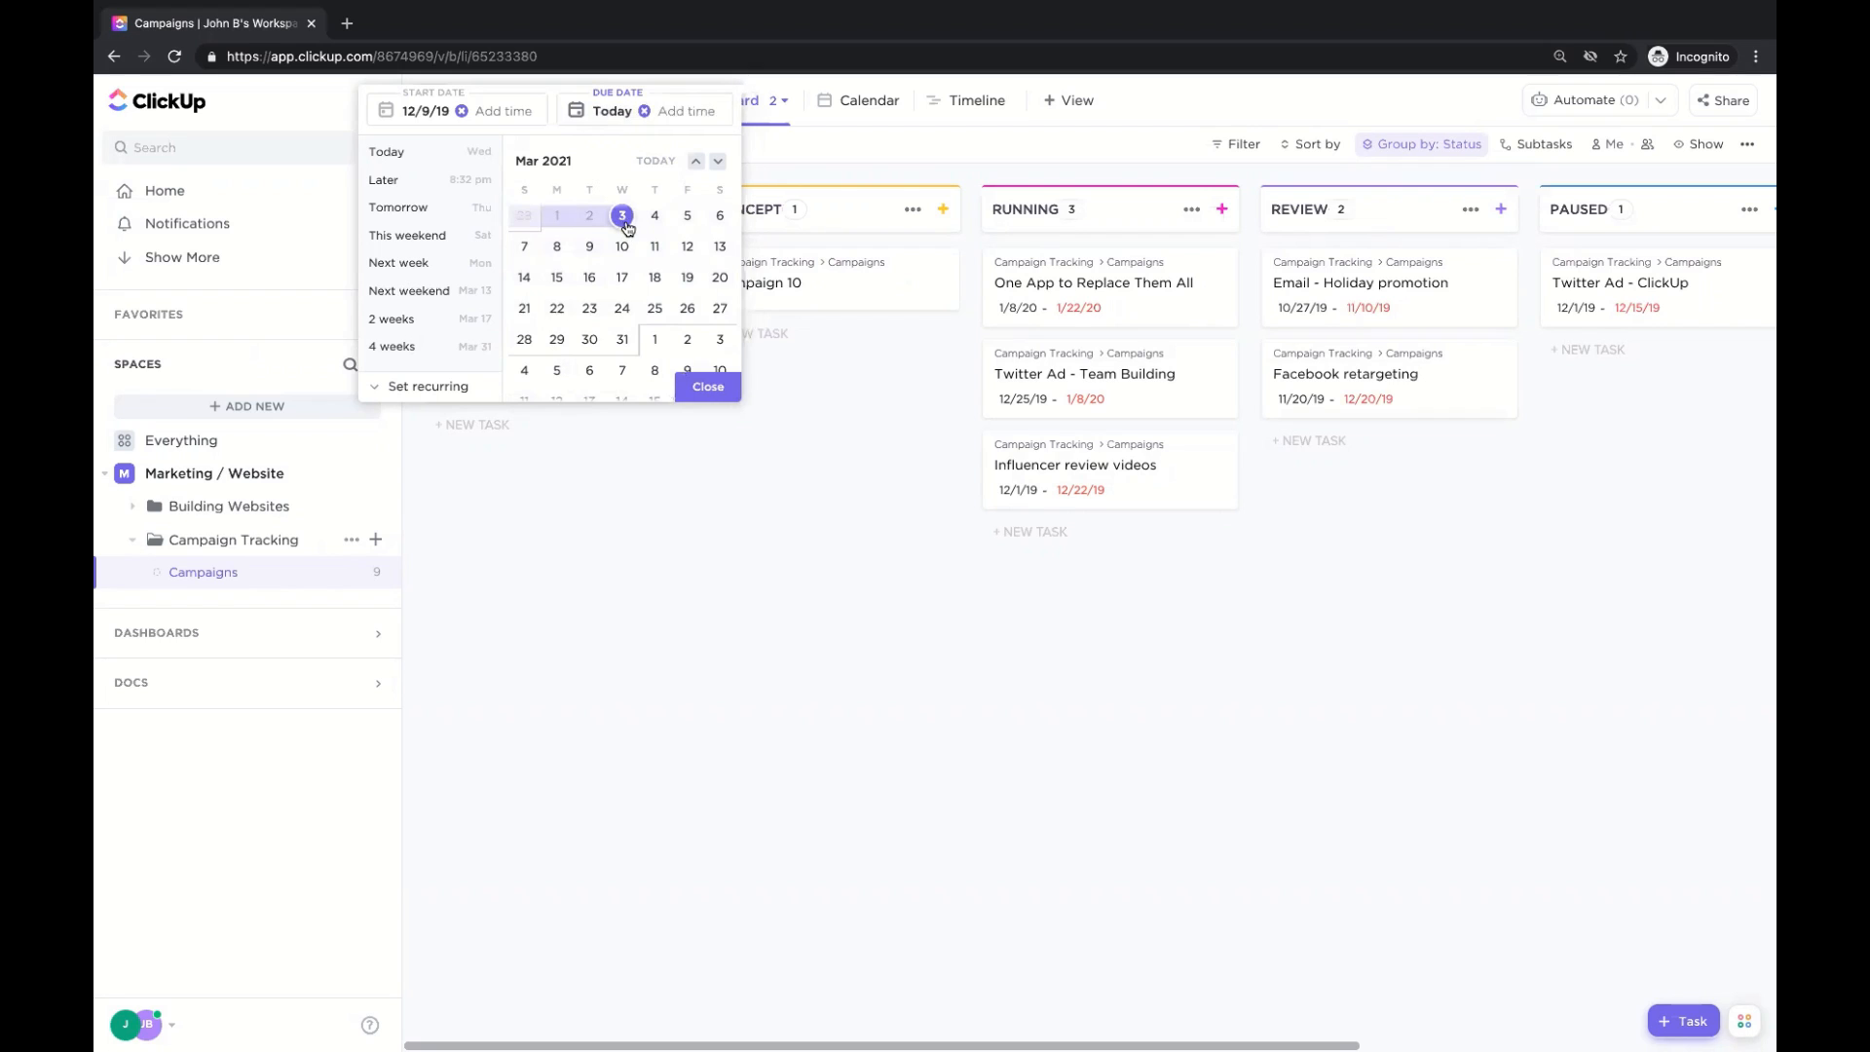
left_click(785, 363)
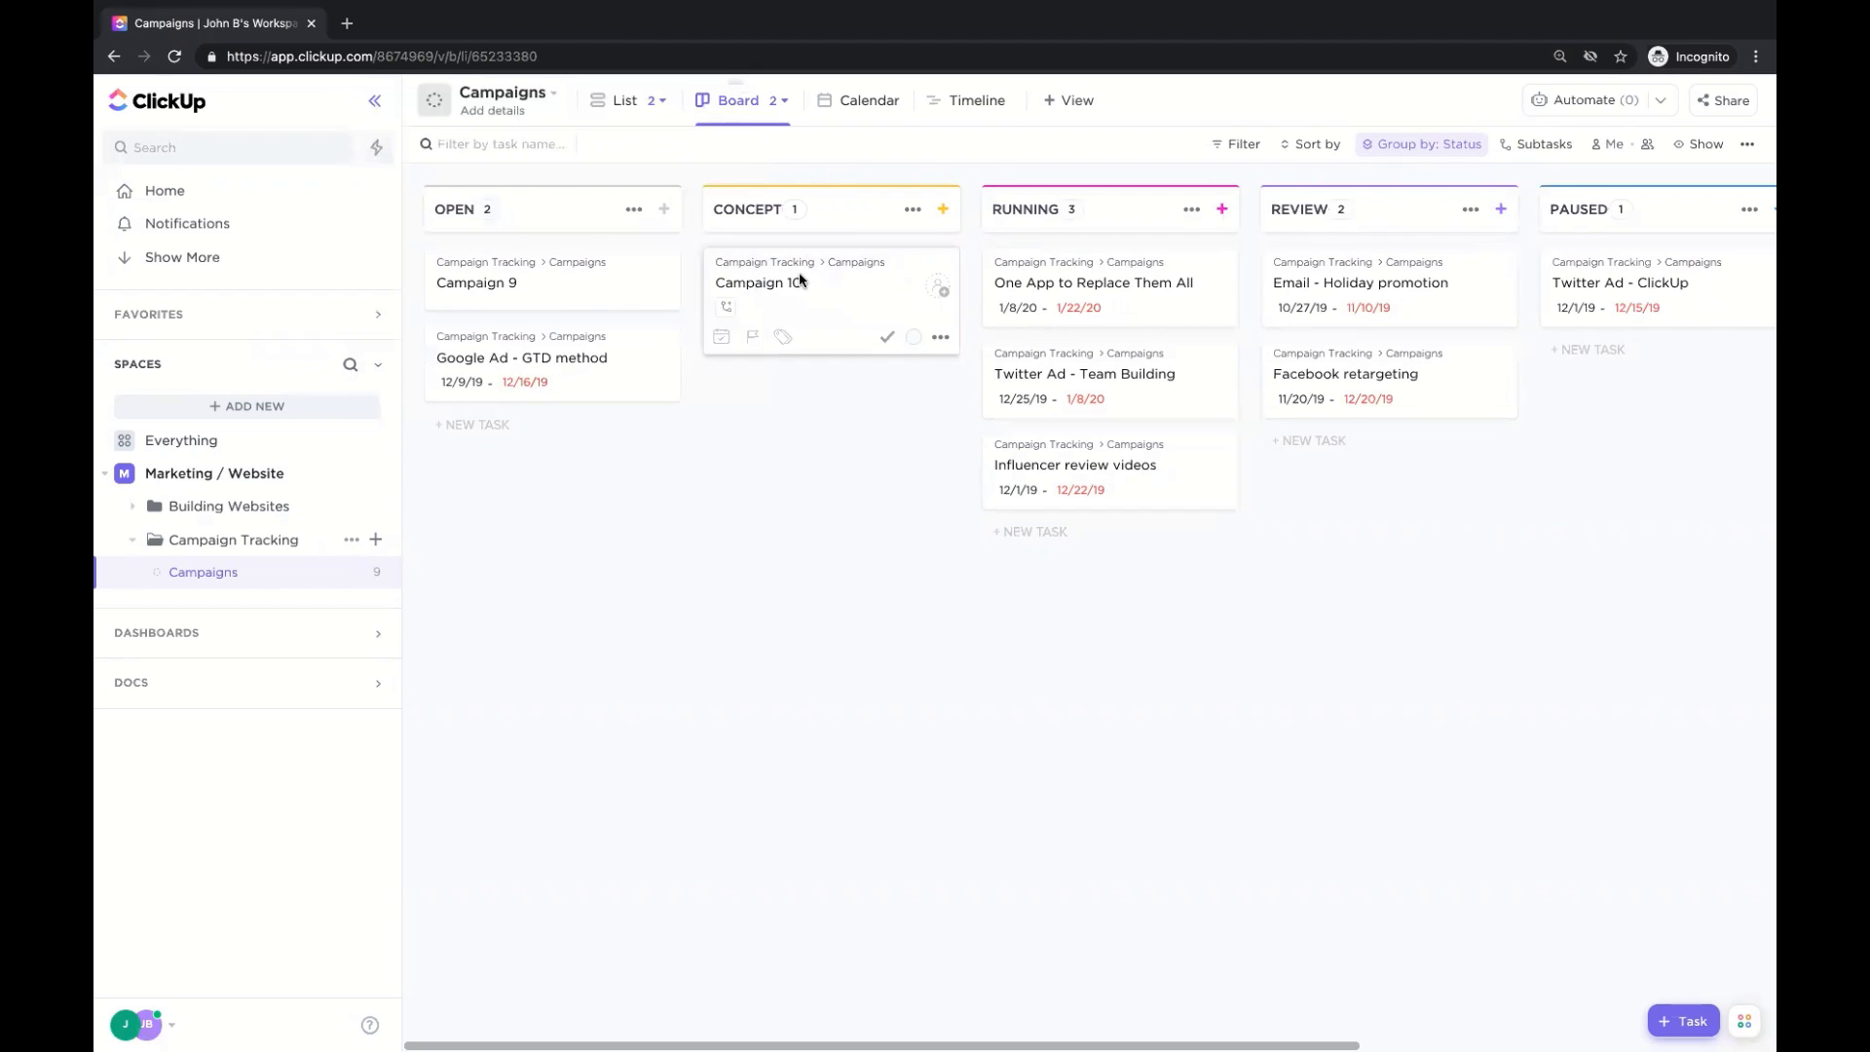
Inspect the Google Ad - GTD method task from the calendar view, close it and return to the list view.
left_click(859, 112)
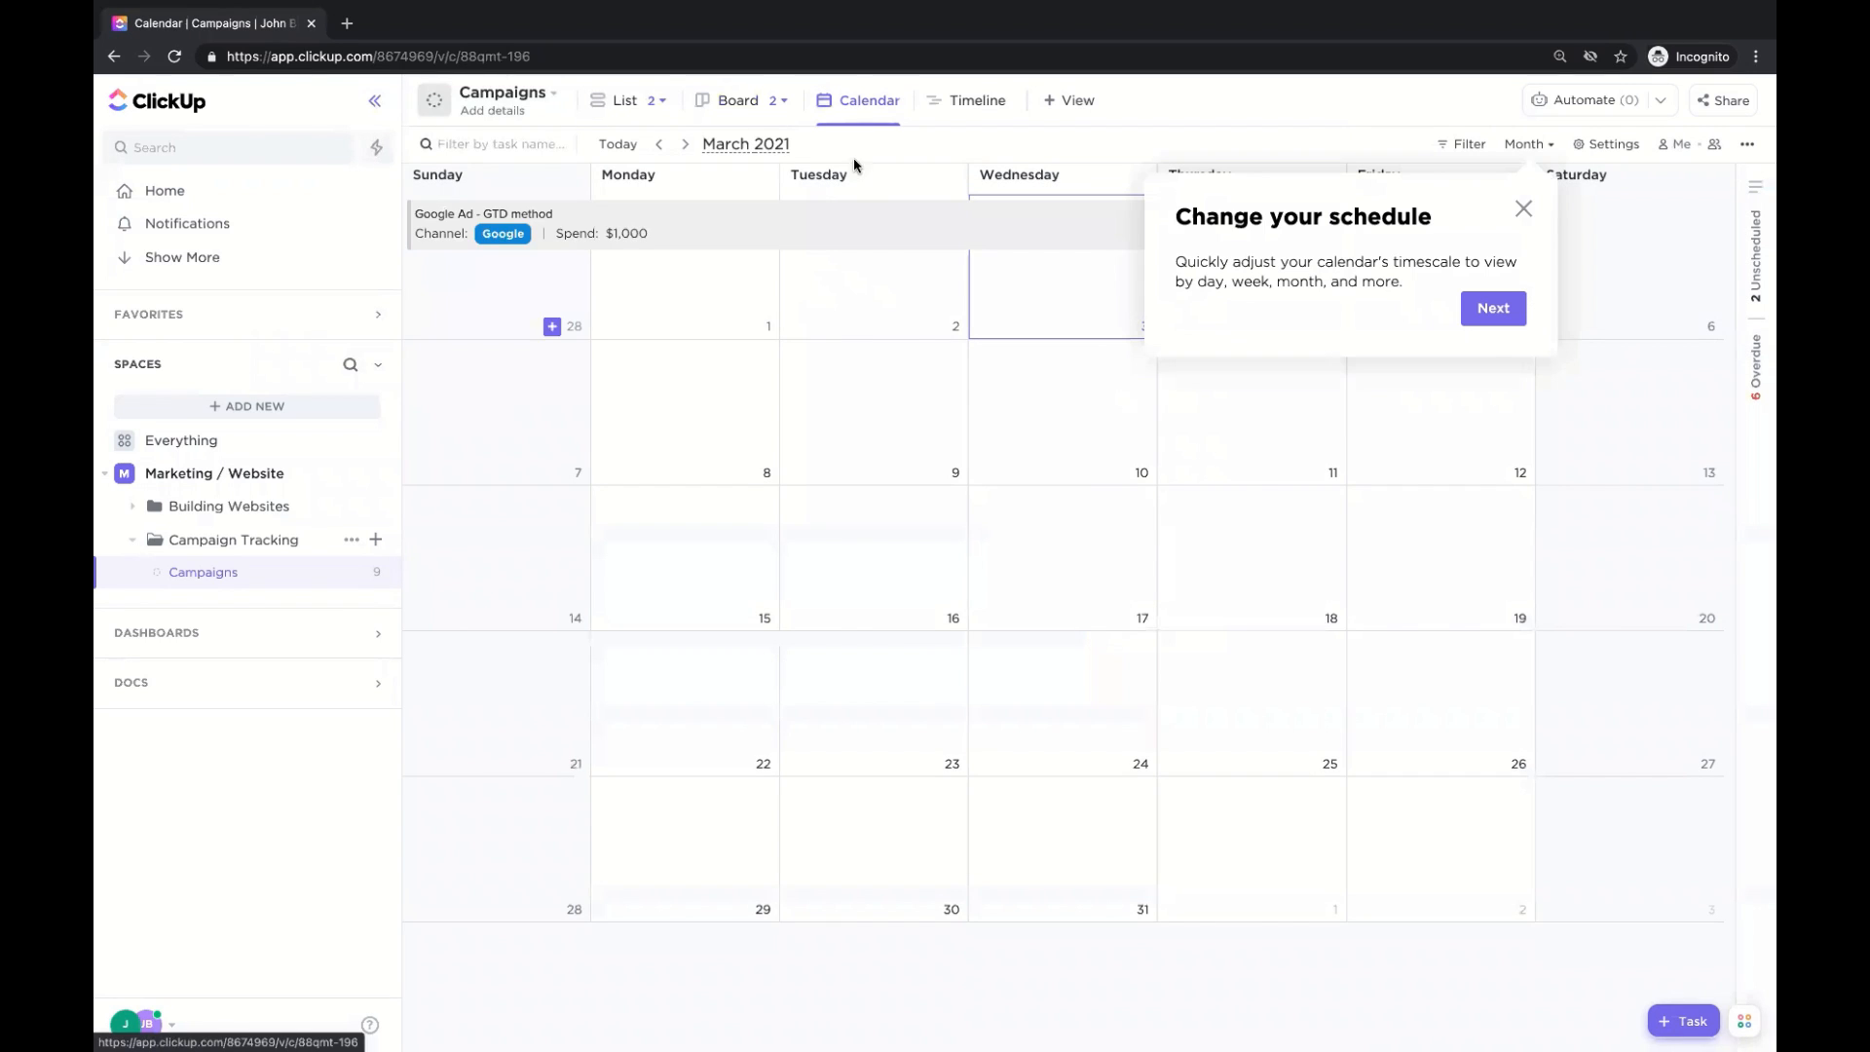
left_click(1523, 212)
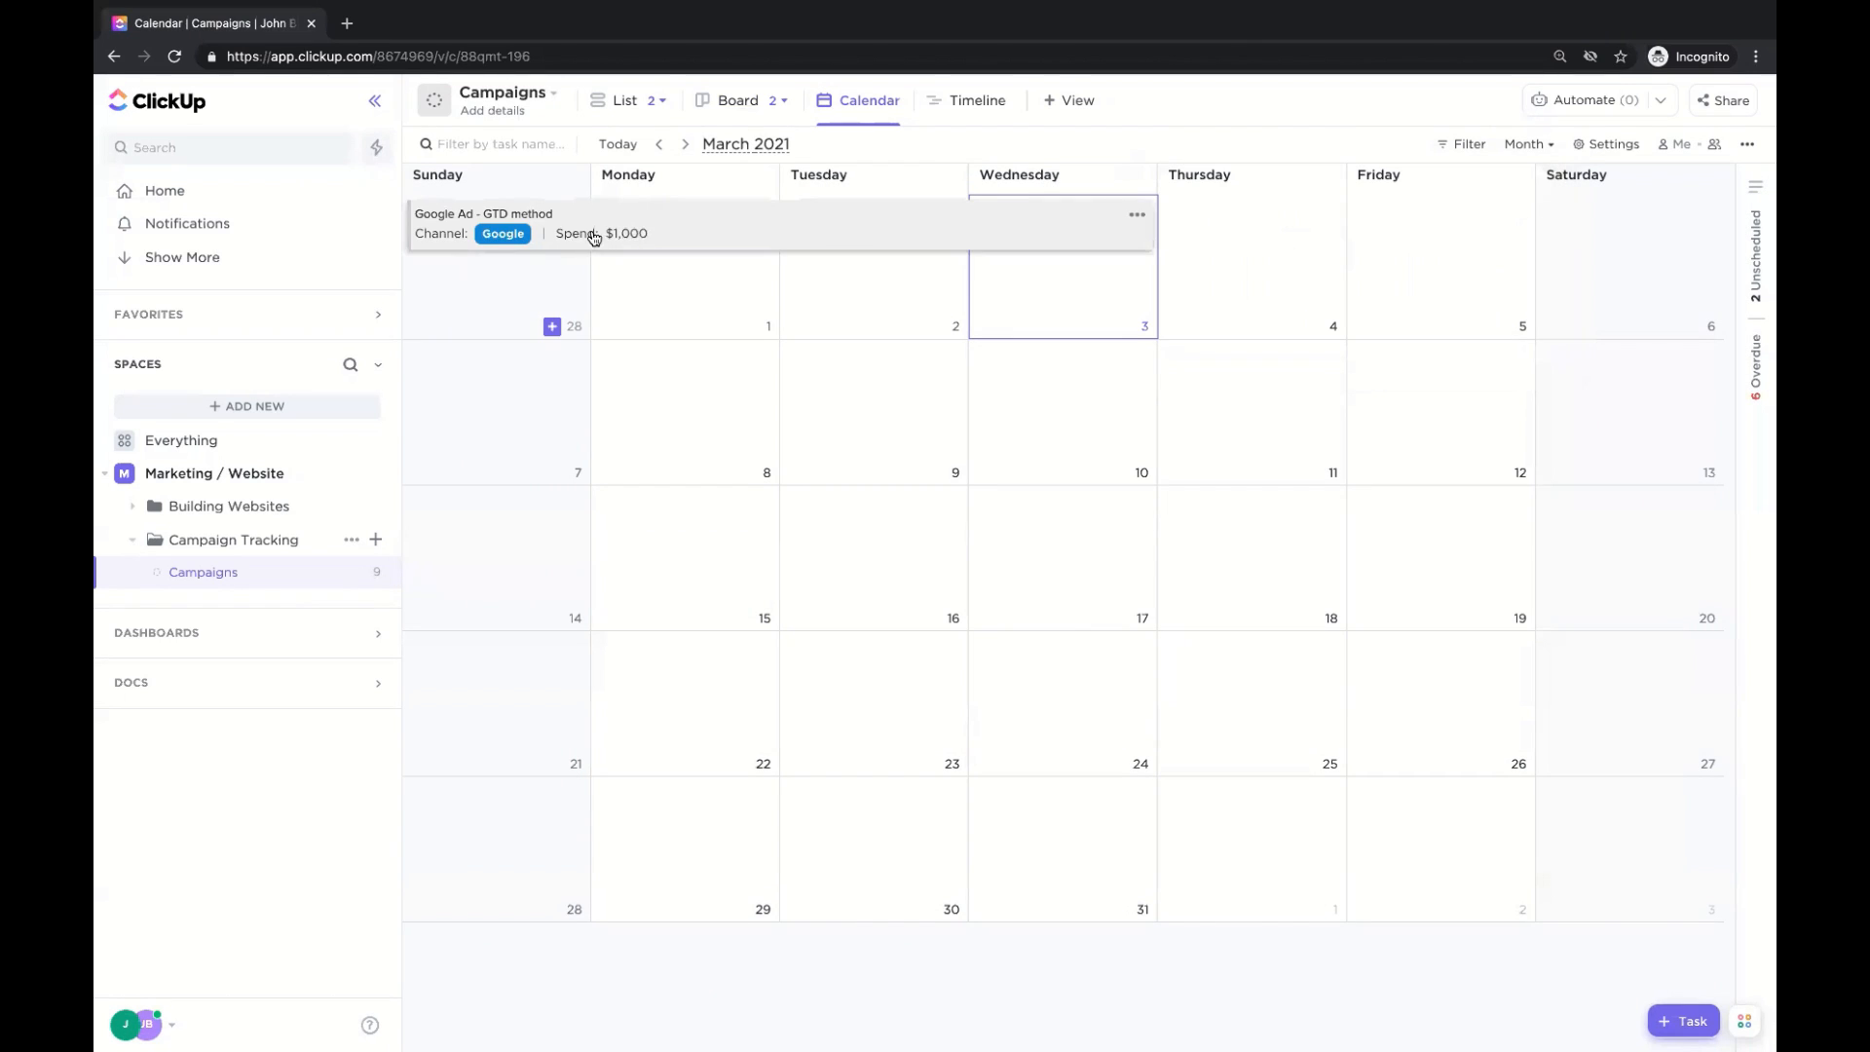
left_click(874, 238)
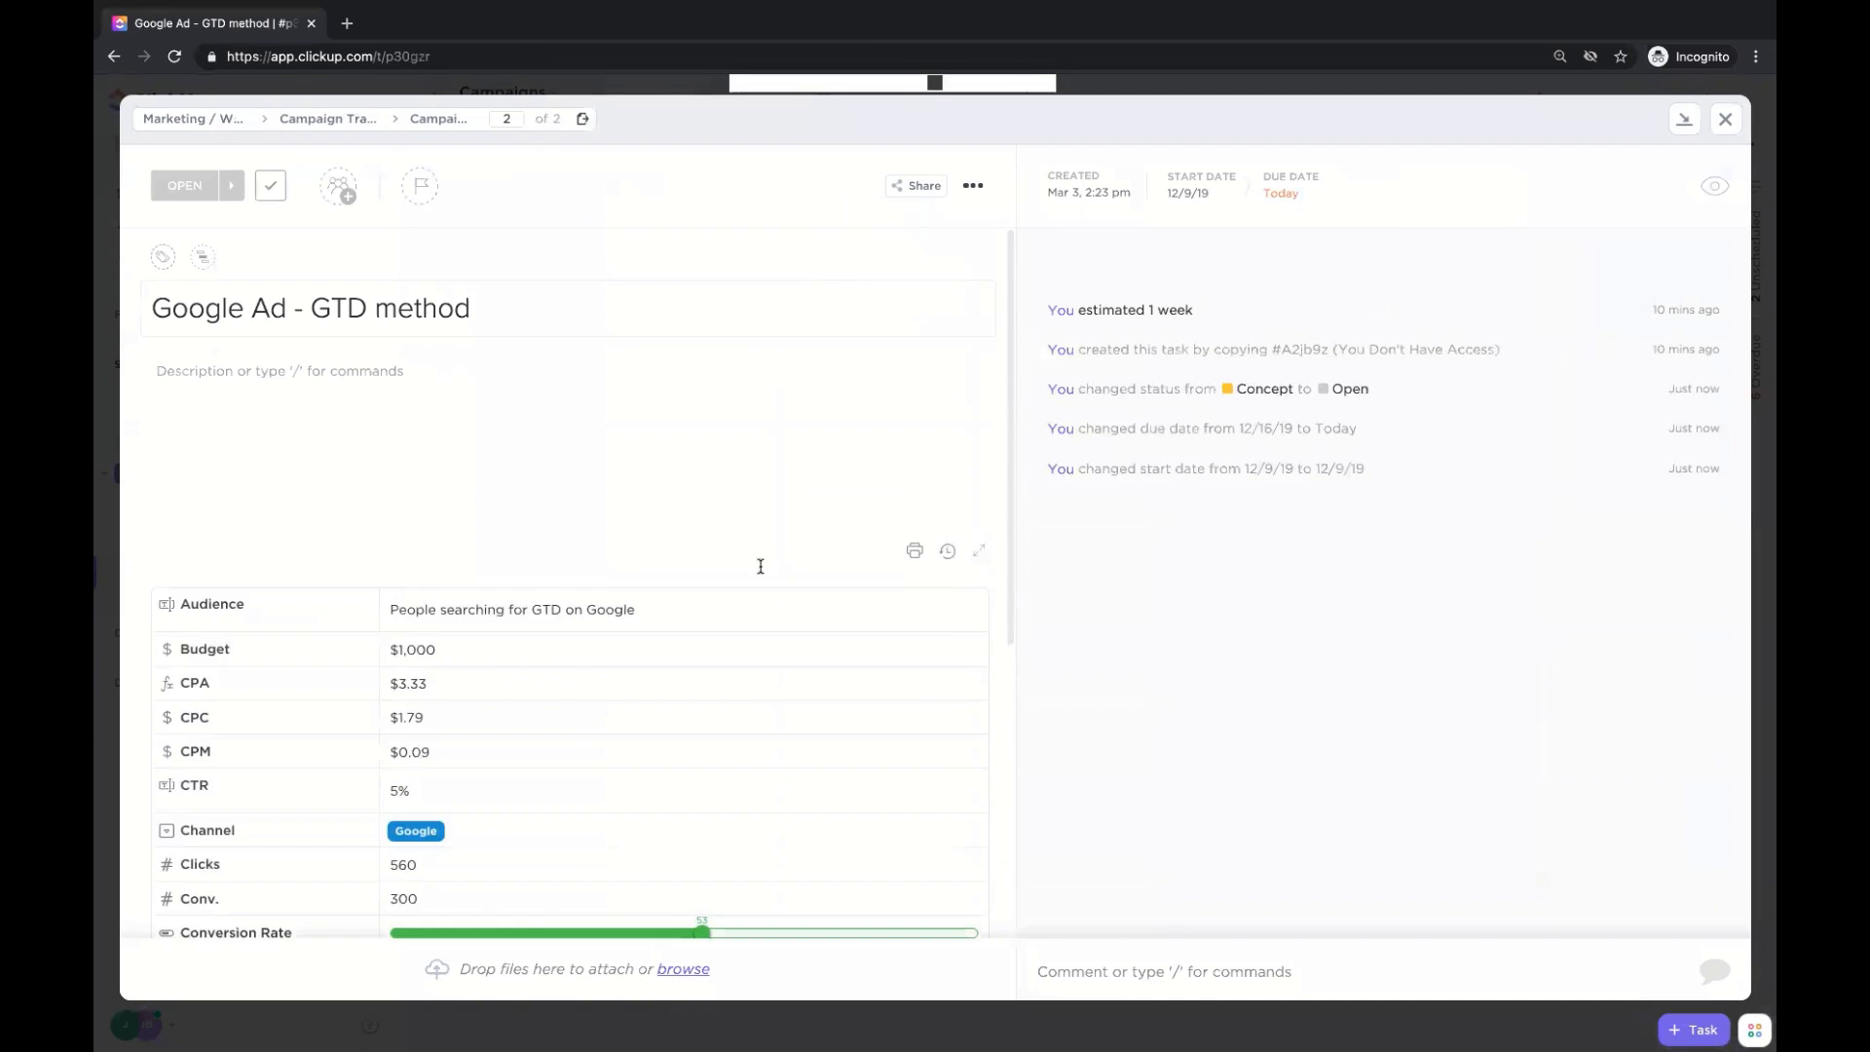
left_click(1724, 121)
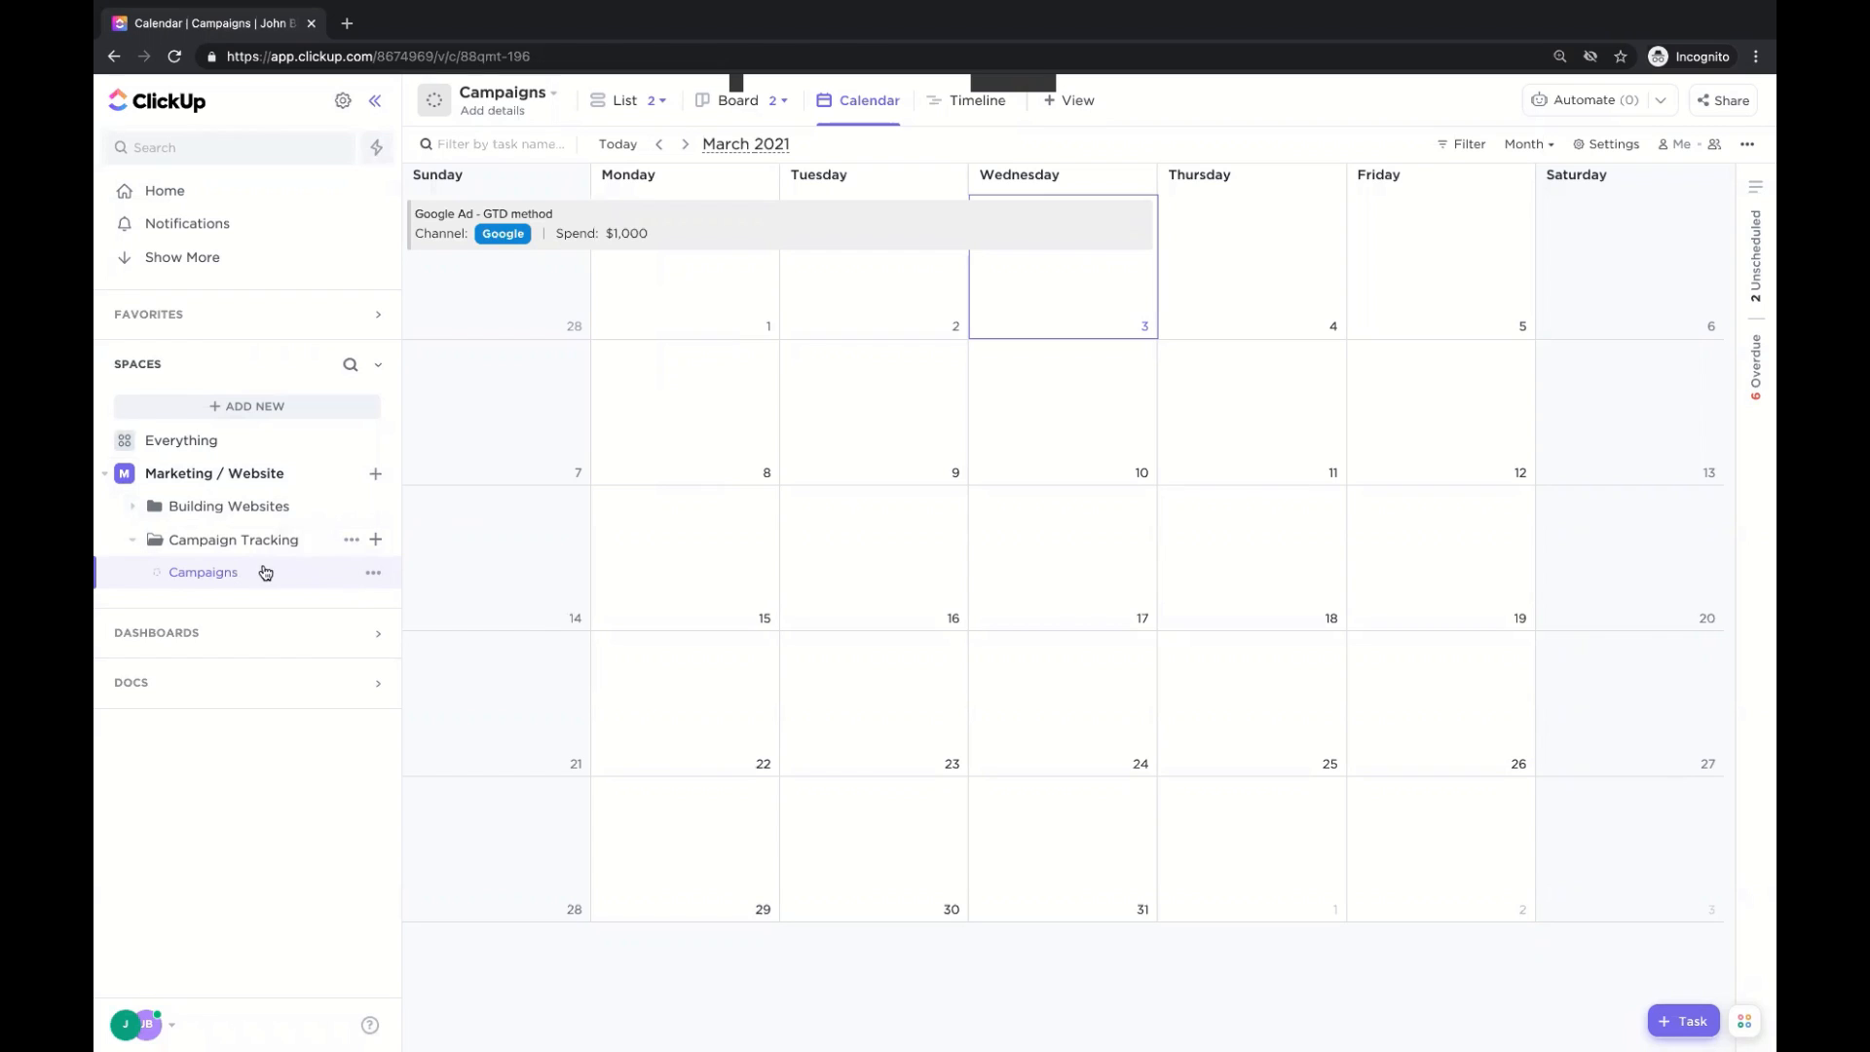
left_click(626, 103)
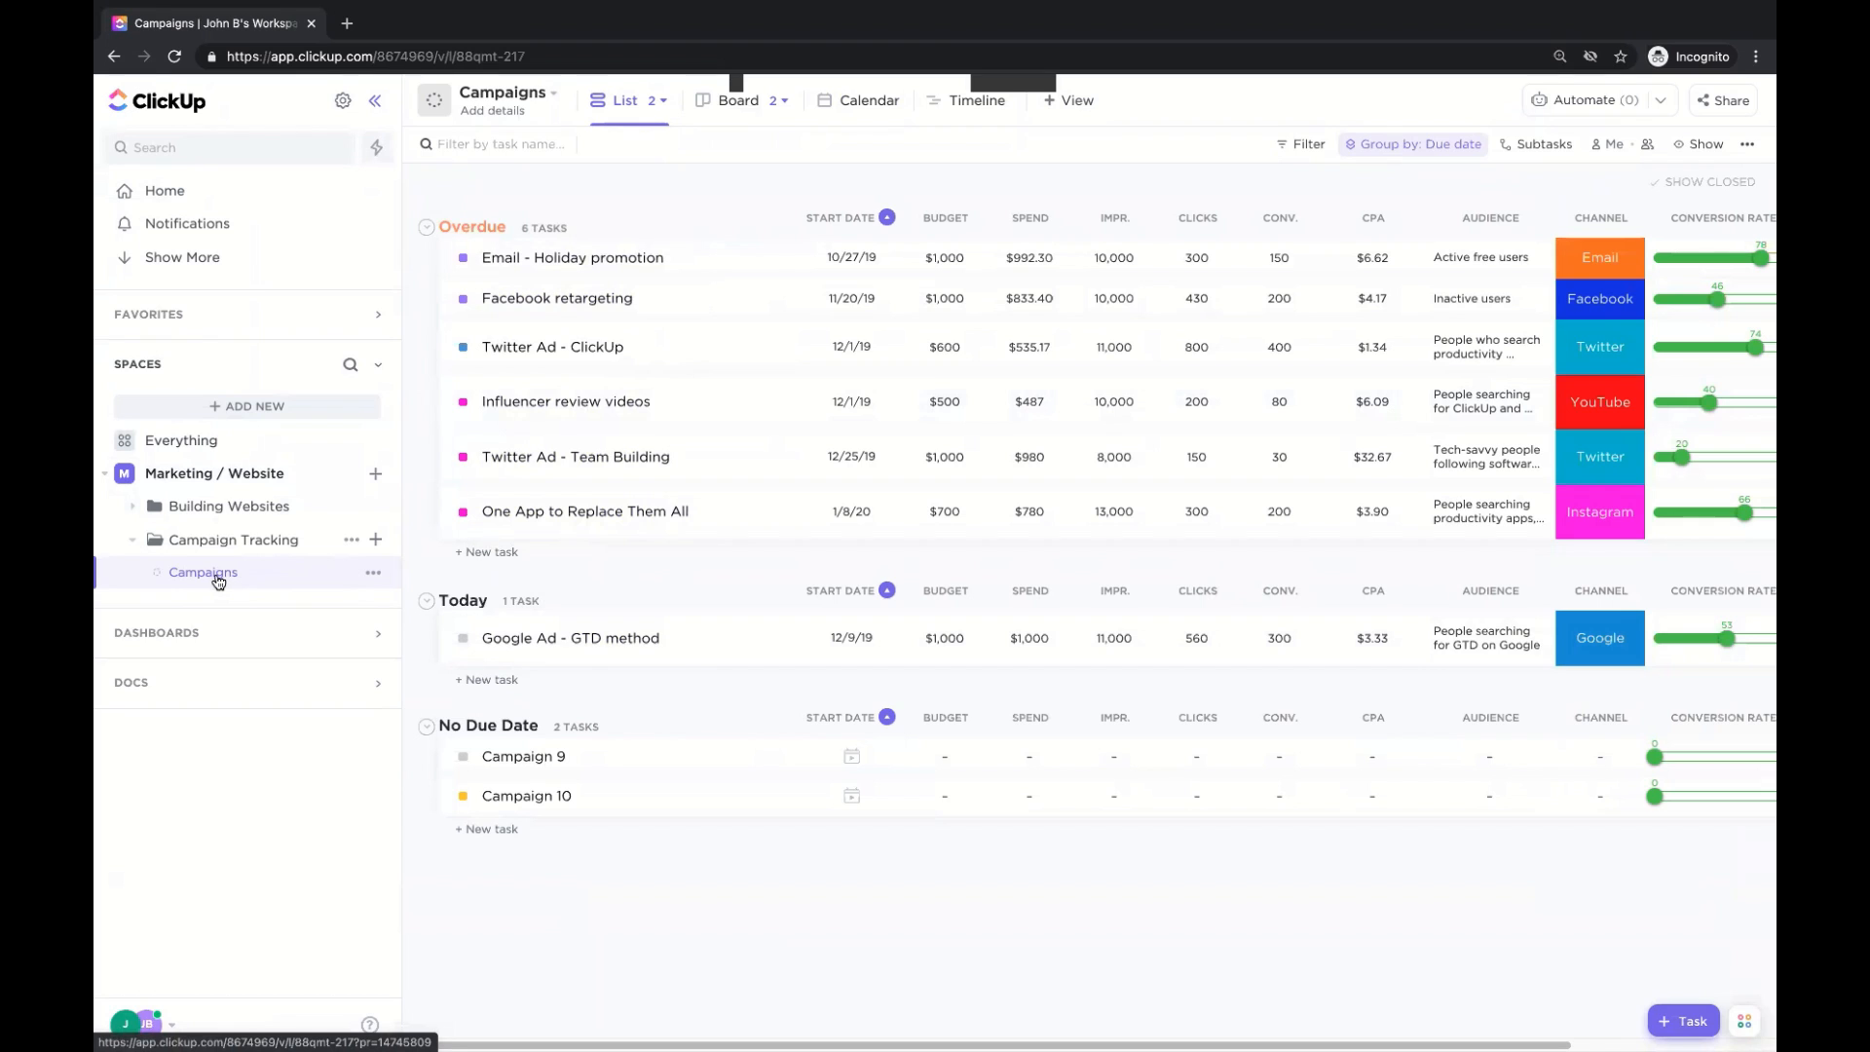
Look through all lists and tasks in the Building Websites folder, and return to the Marketing / Website Space's mind map.
left_click(223, 511)
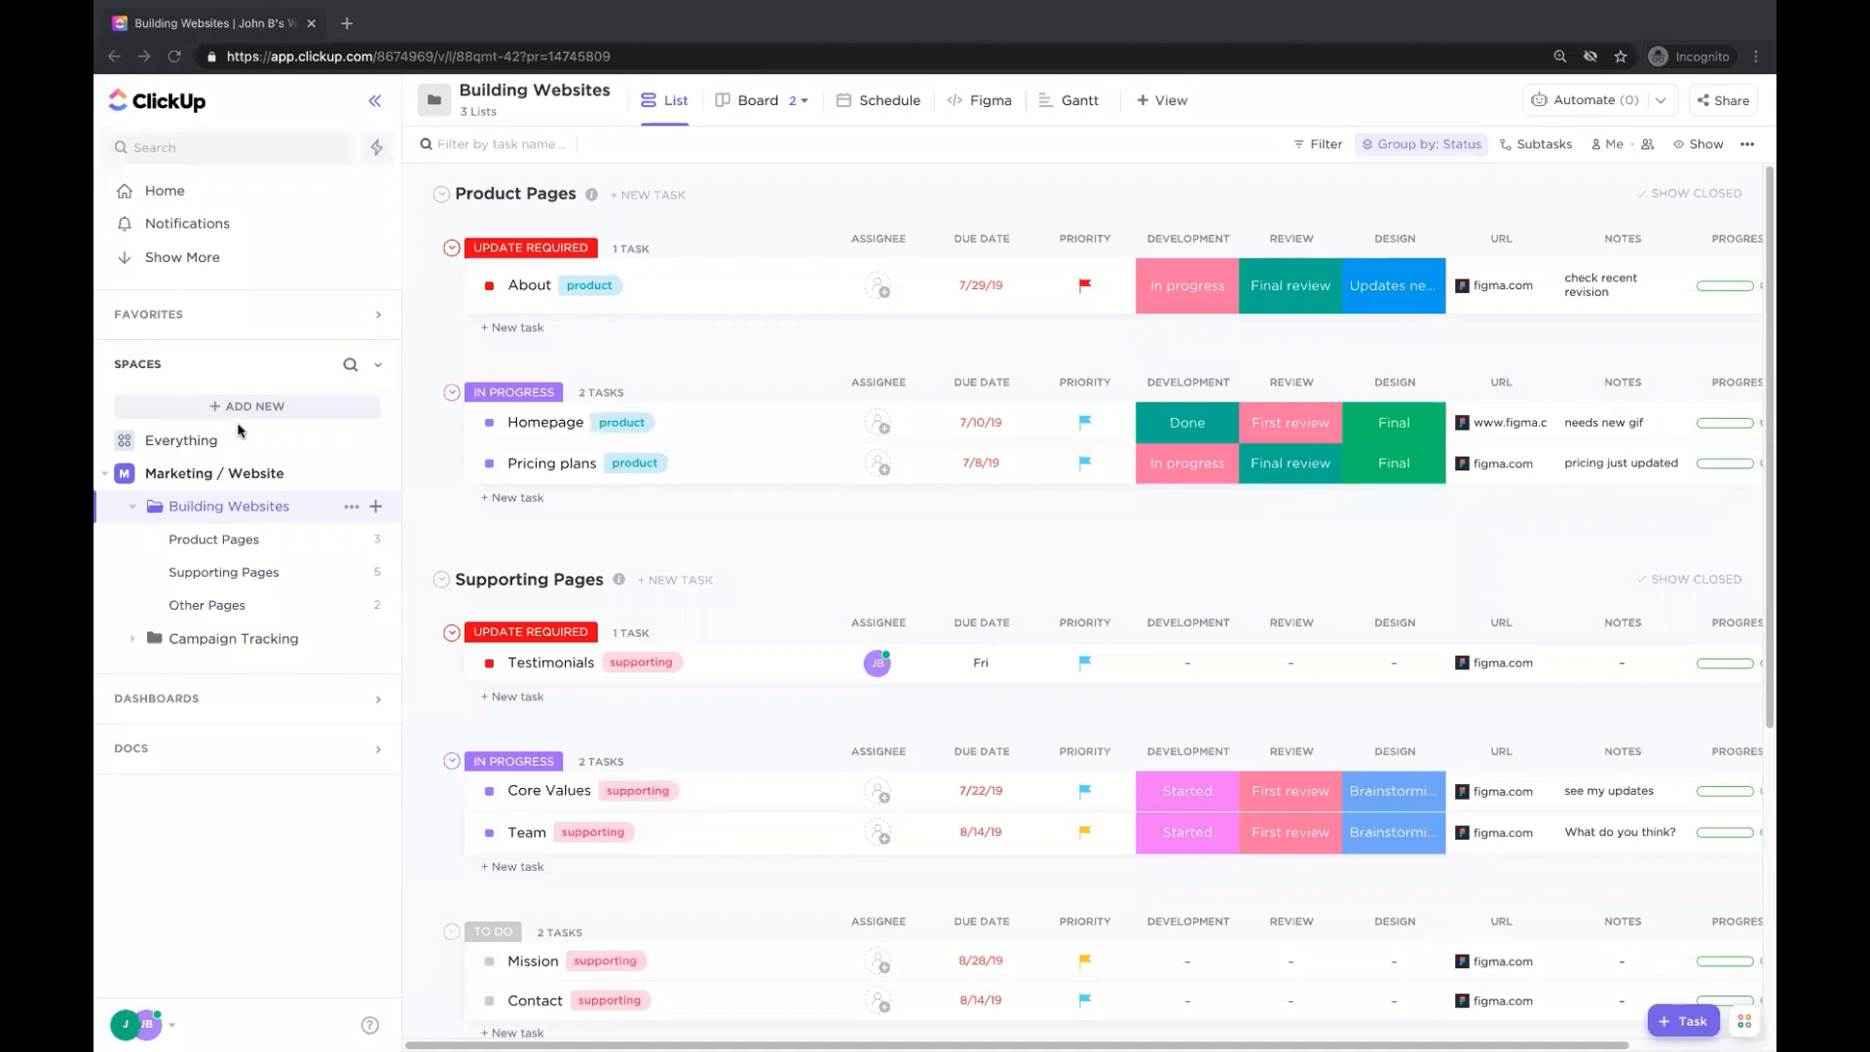
scroll(620, 409, "down", 2)
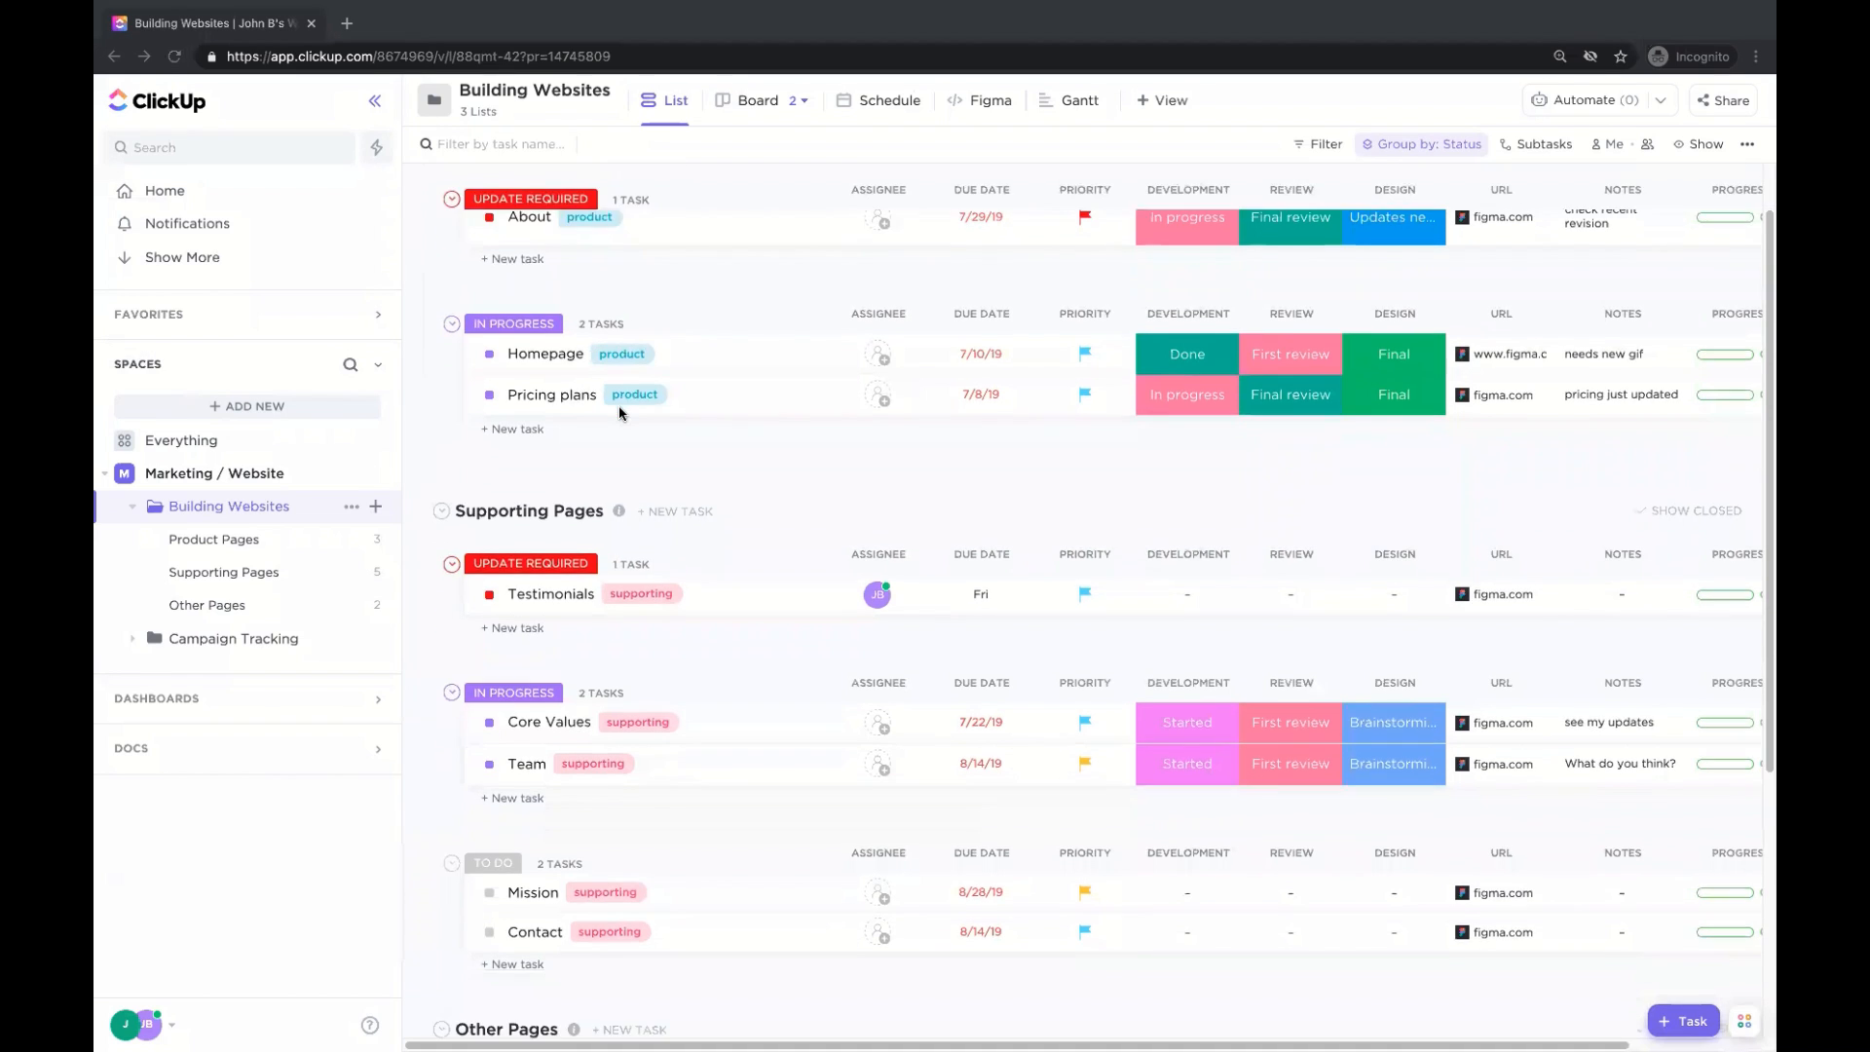
scroll(619, 409, "up", 2)
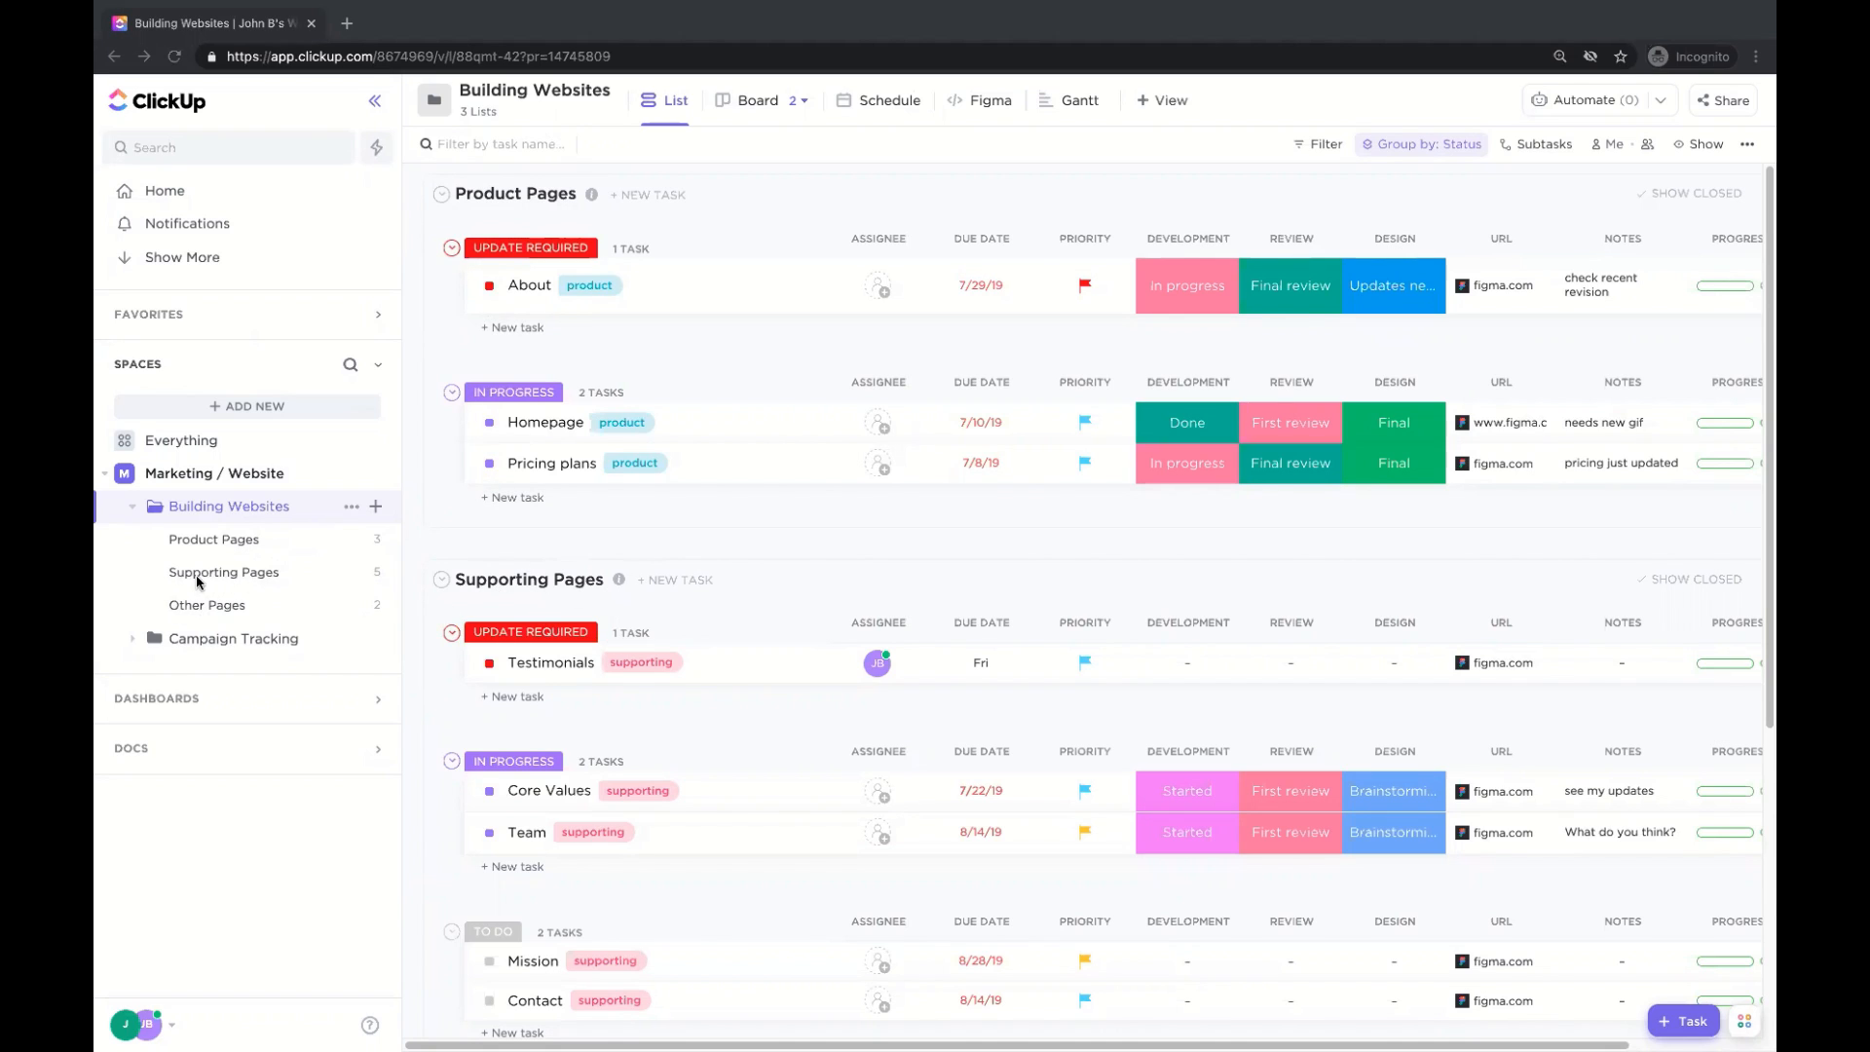
scroll(529, 598, "down", 2)
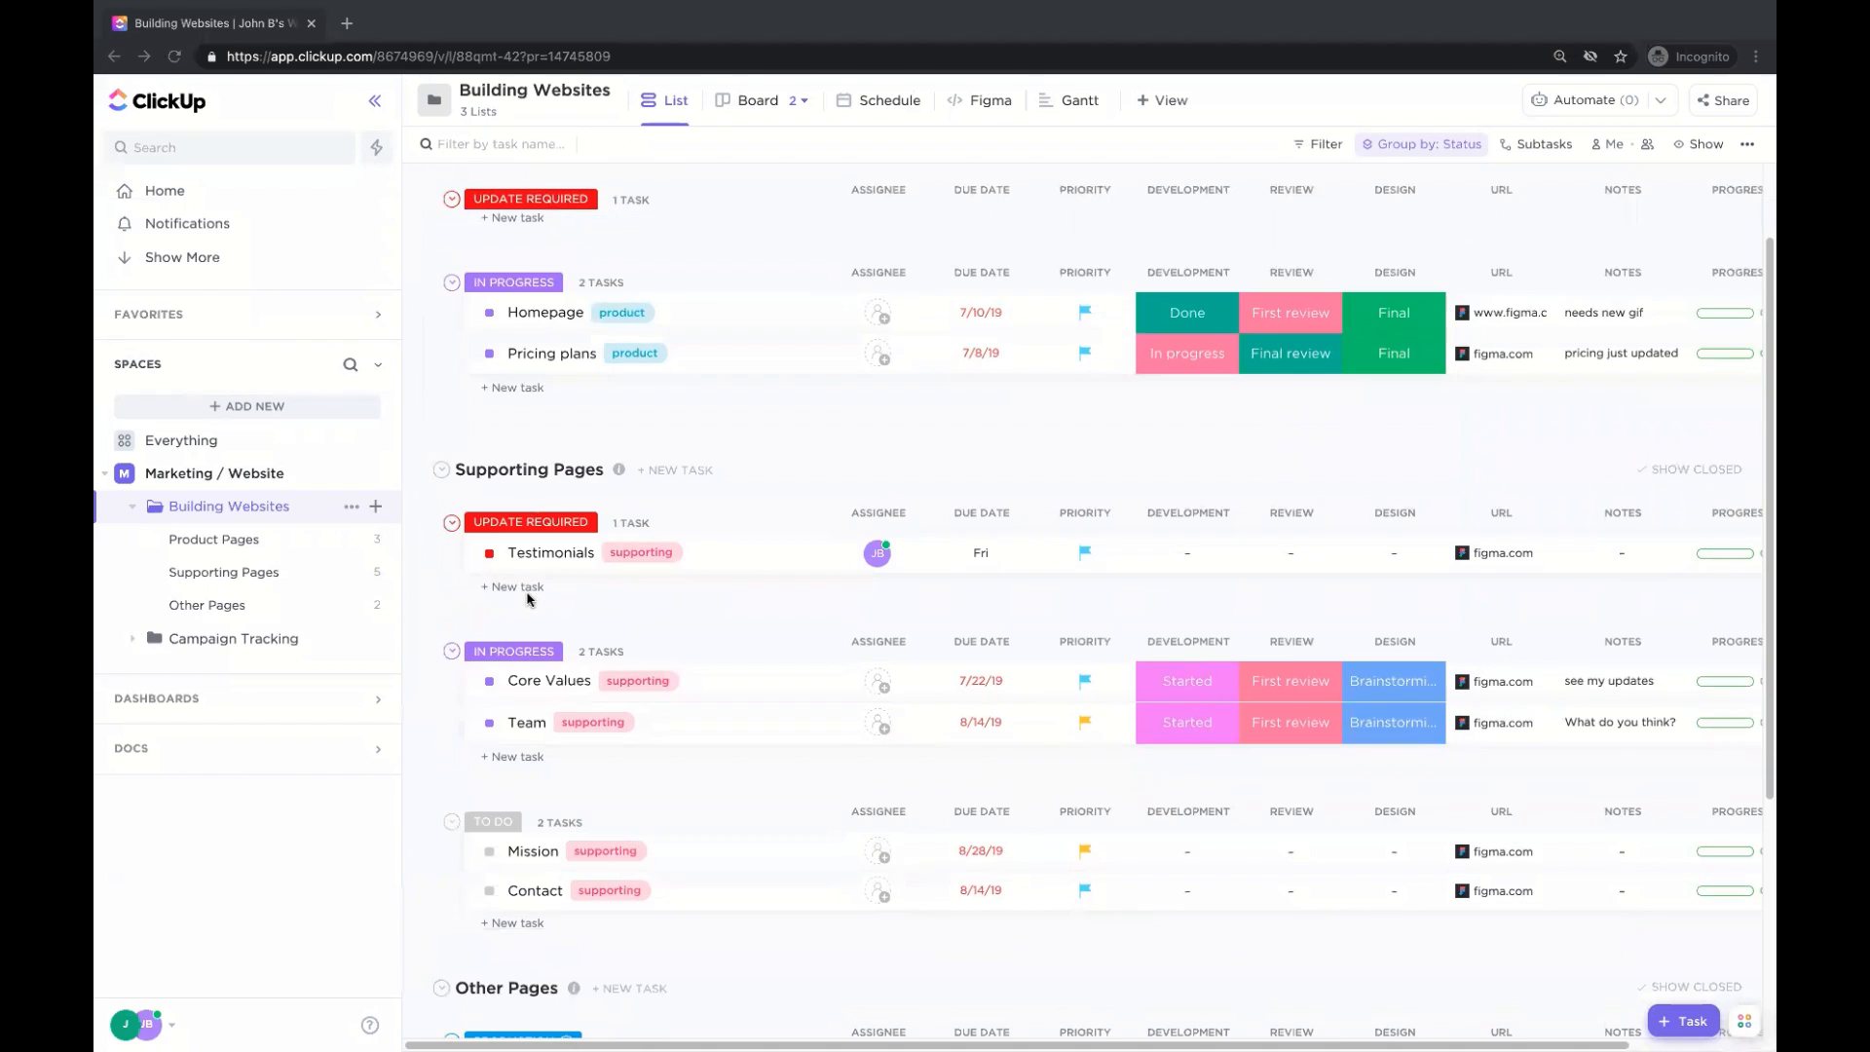
scroll(528, 598, "down", 4)
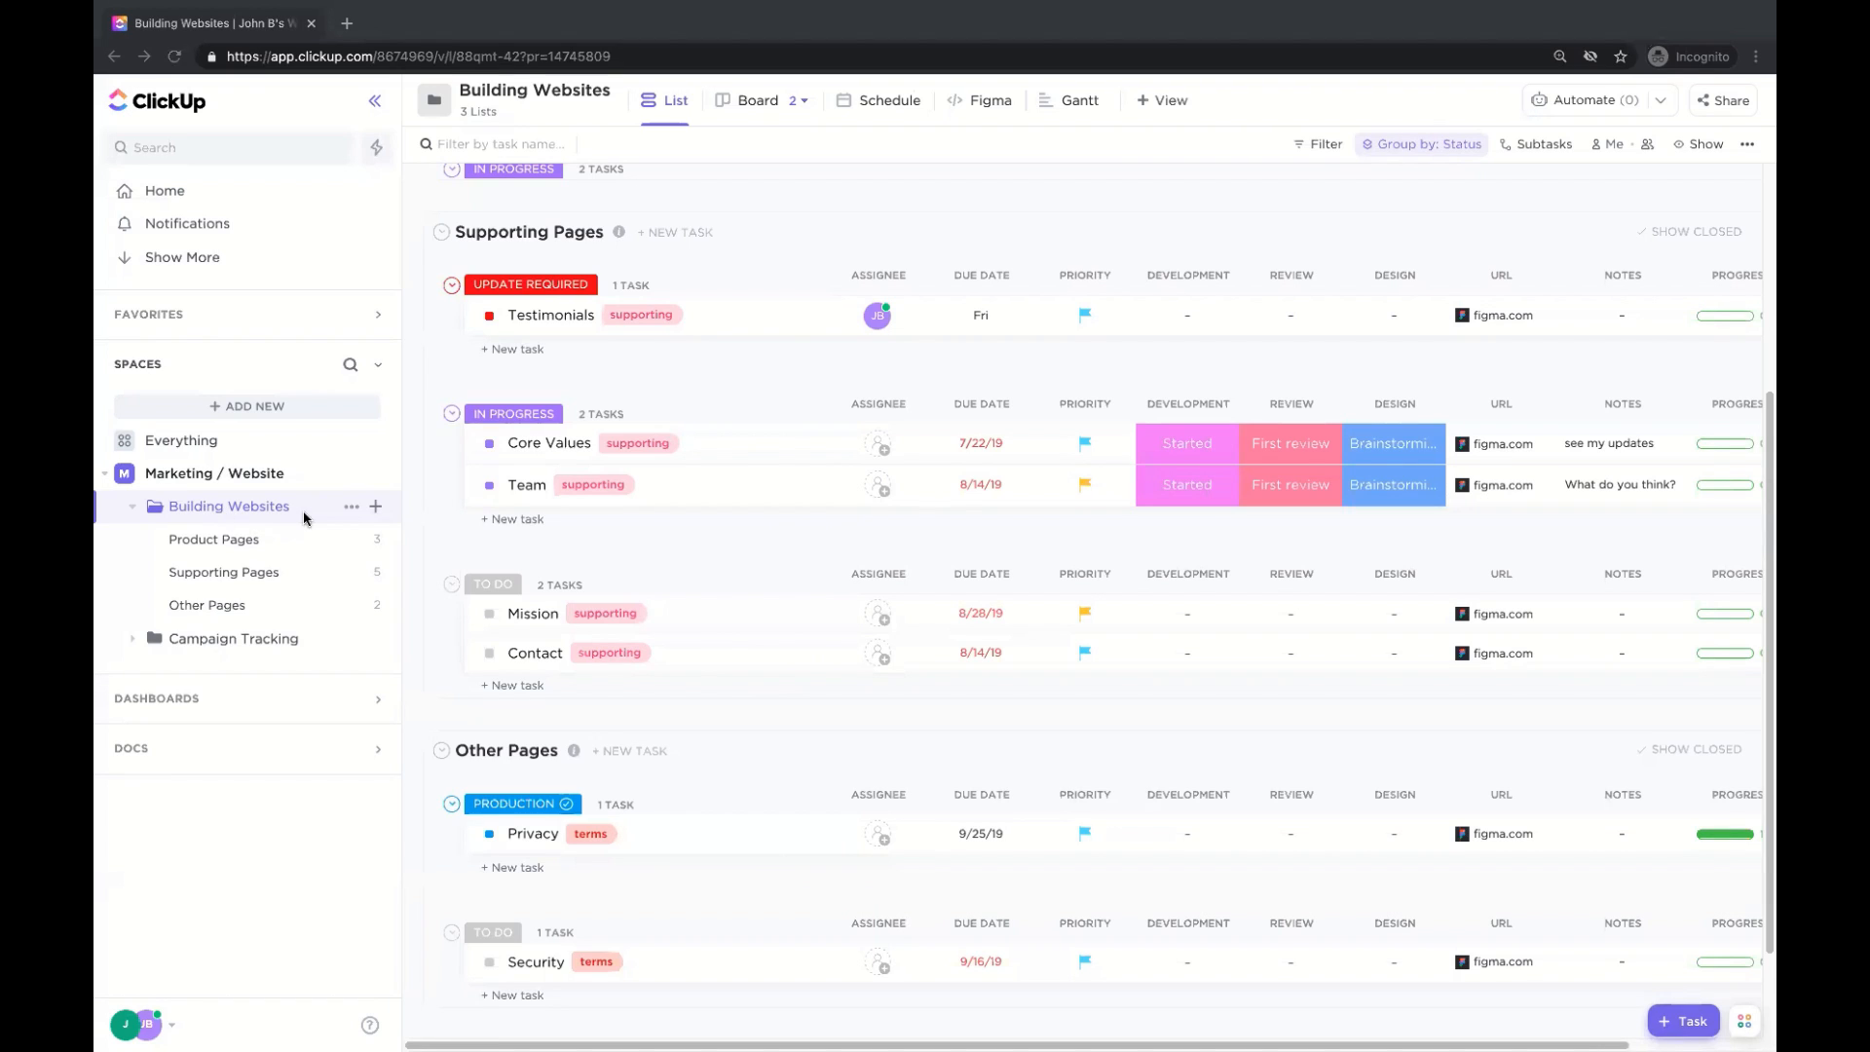
left_click(205, 476)
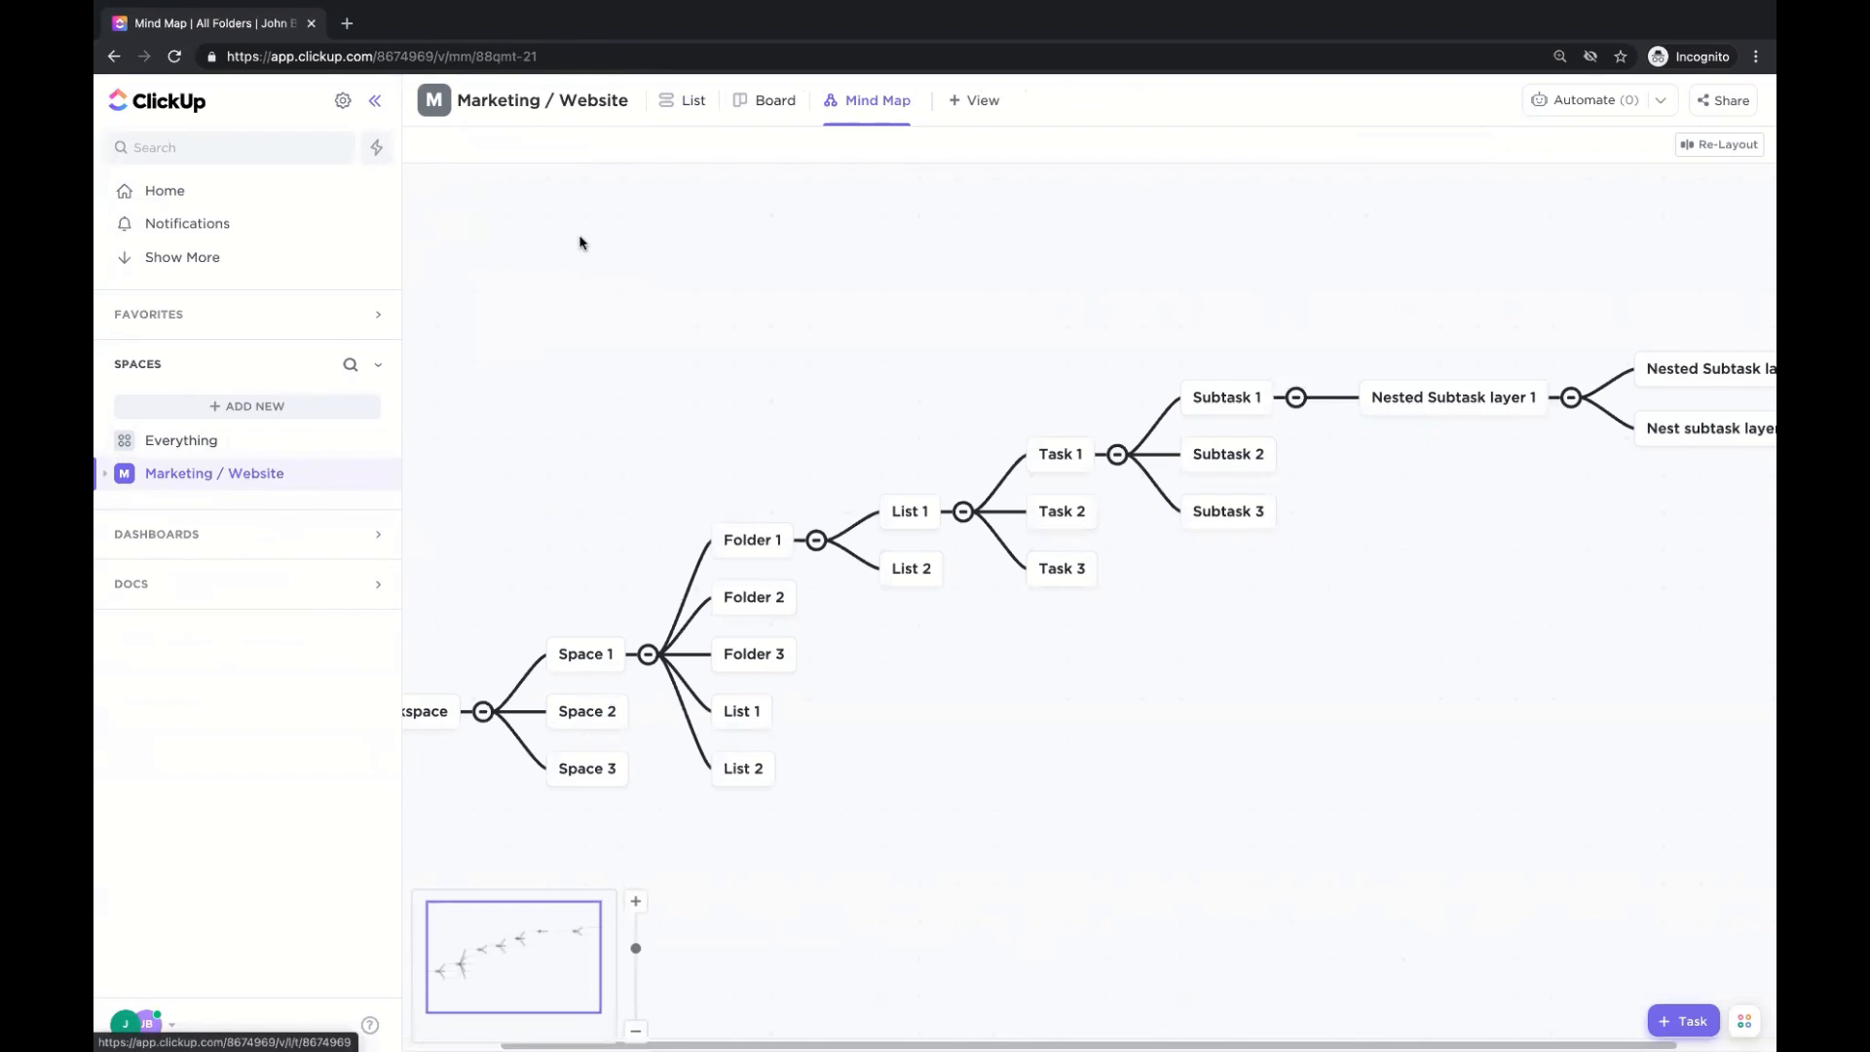
Switch the Marketing / Website Space to its list view and expand its Building Websites and Campaign Tracking folders.
left_click(680, 113)
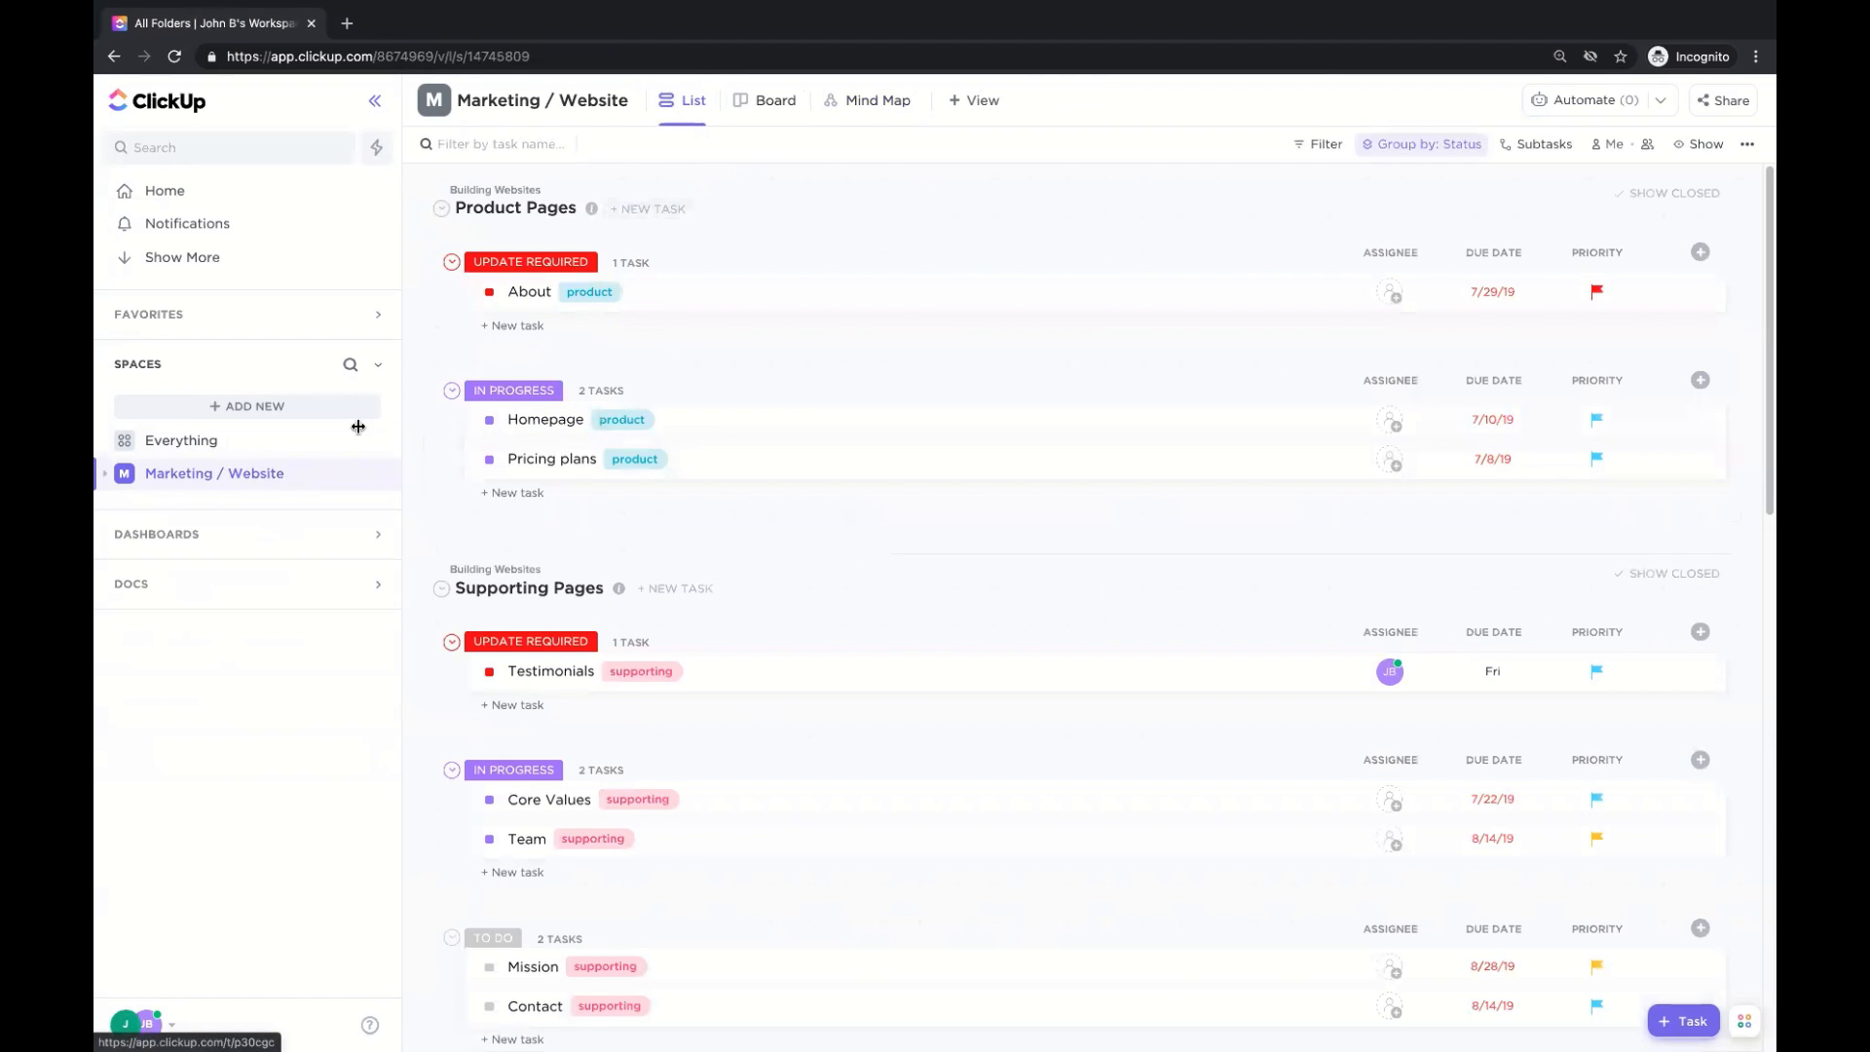
left_click(124, 480)
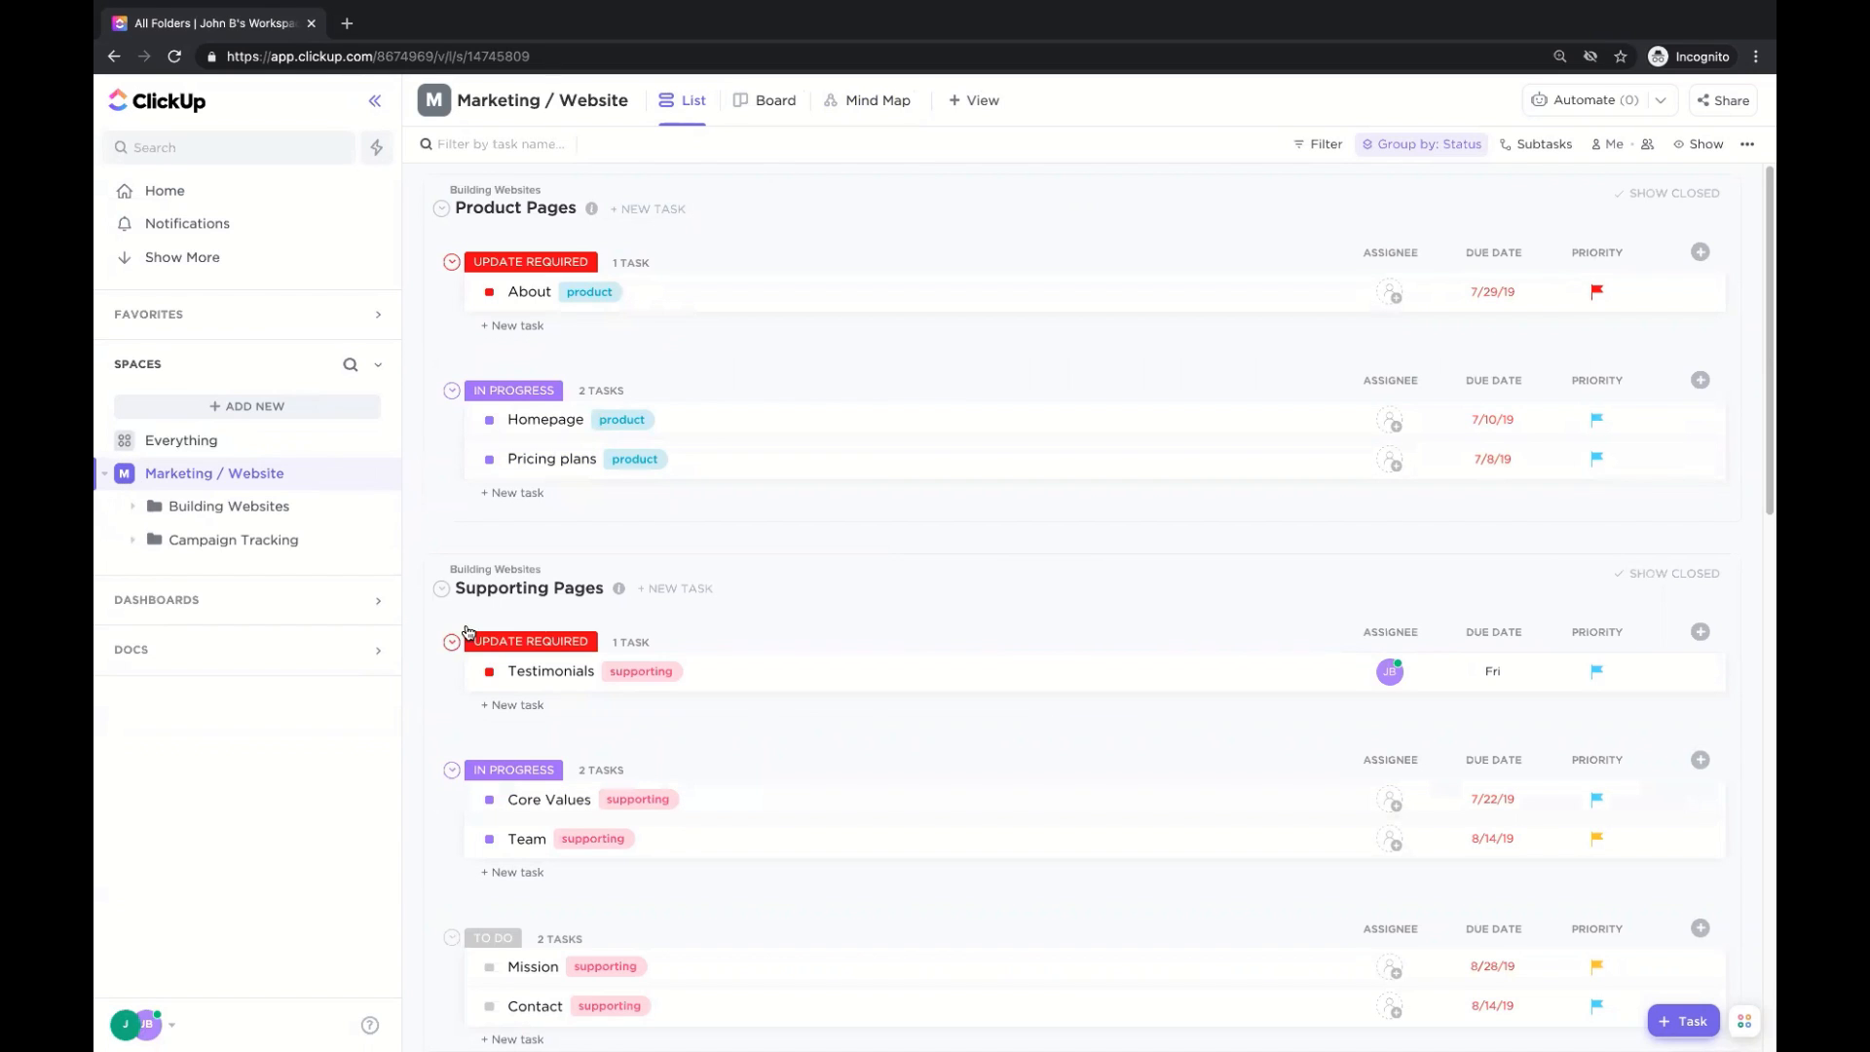
left_click(134, 511)
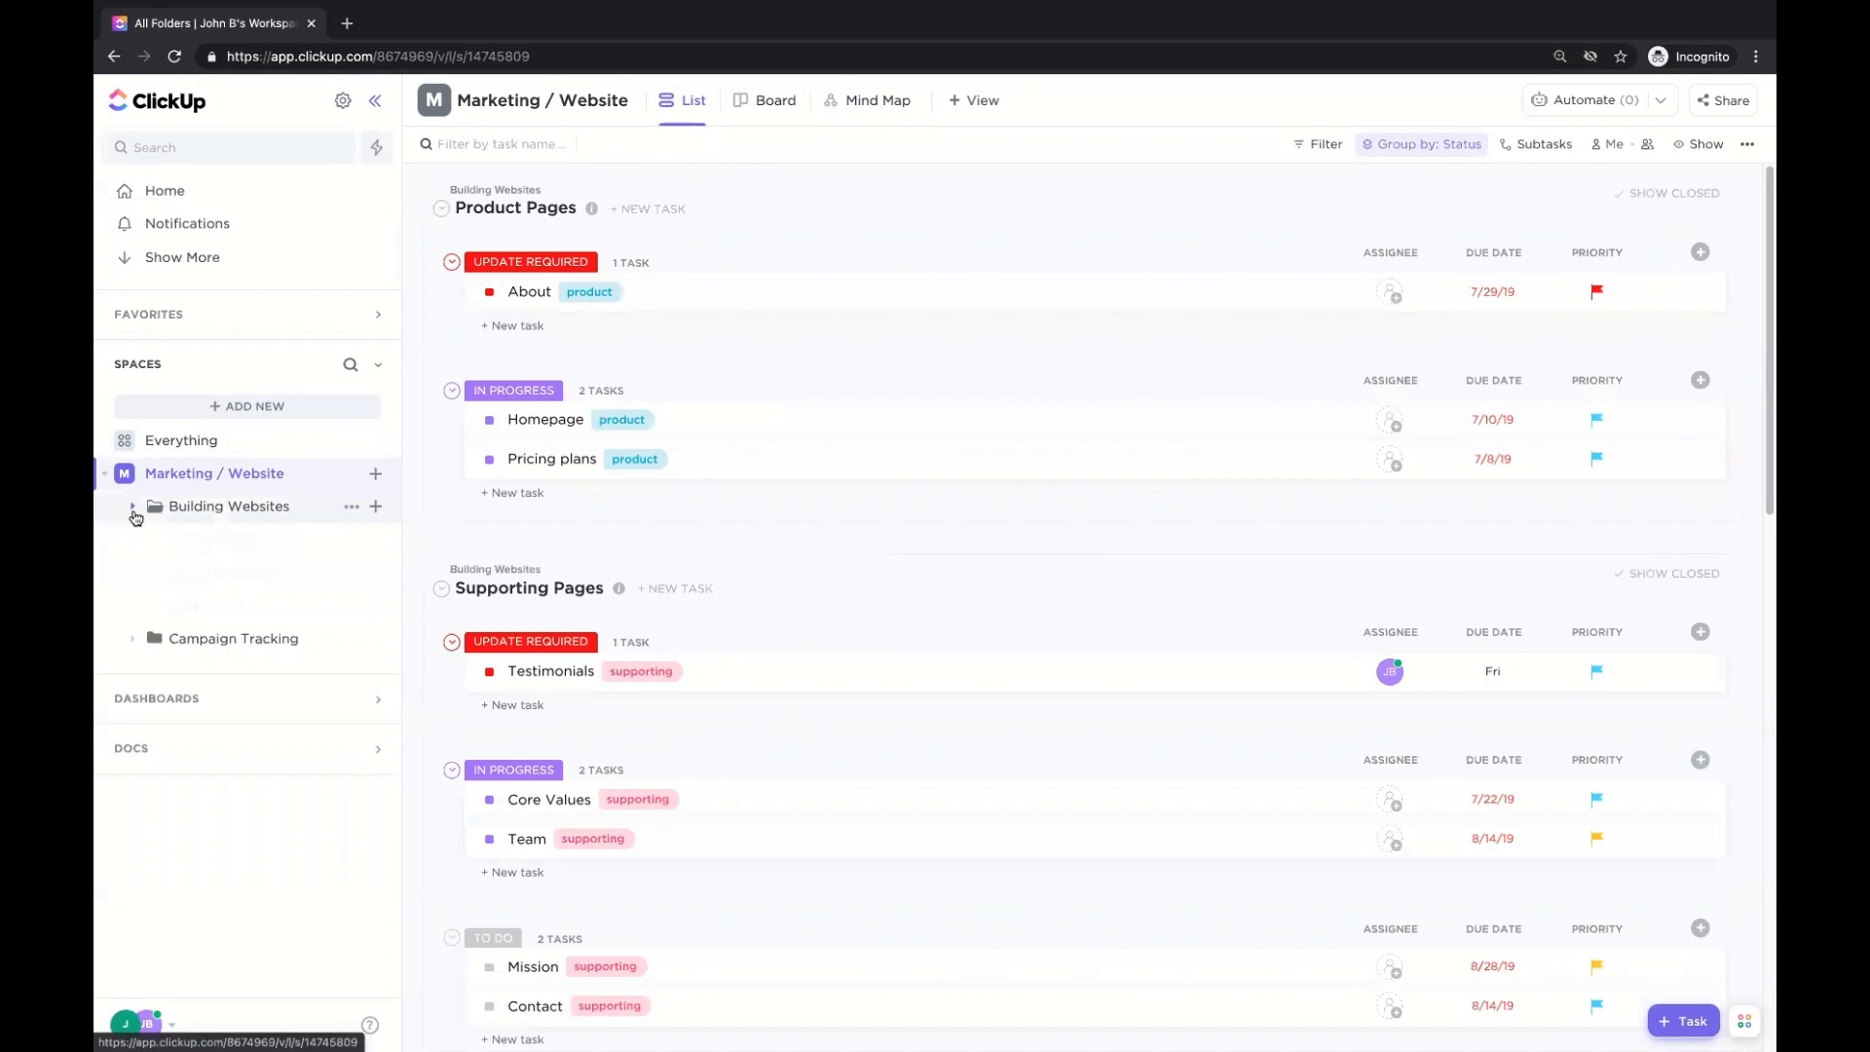
left_click(133, 642)
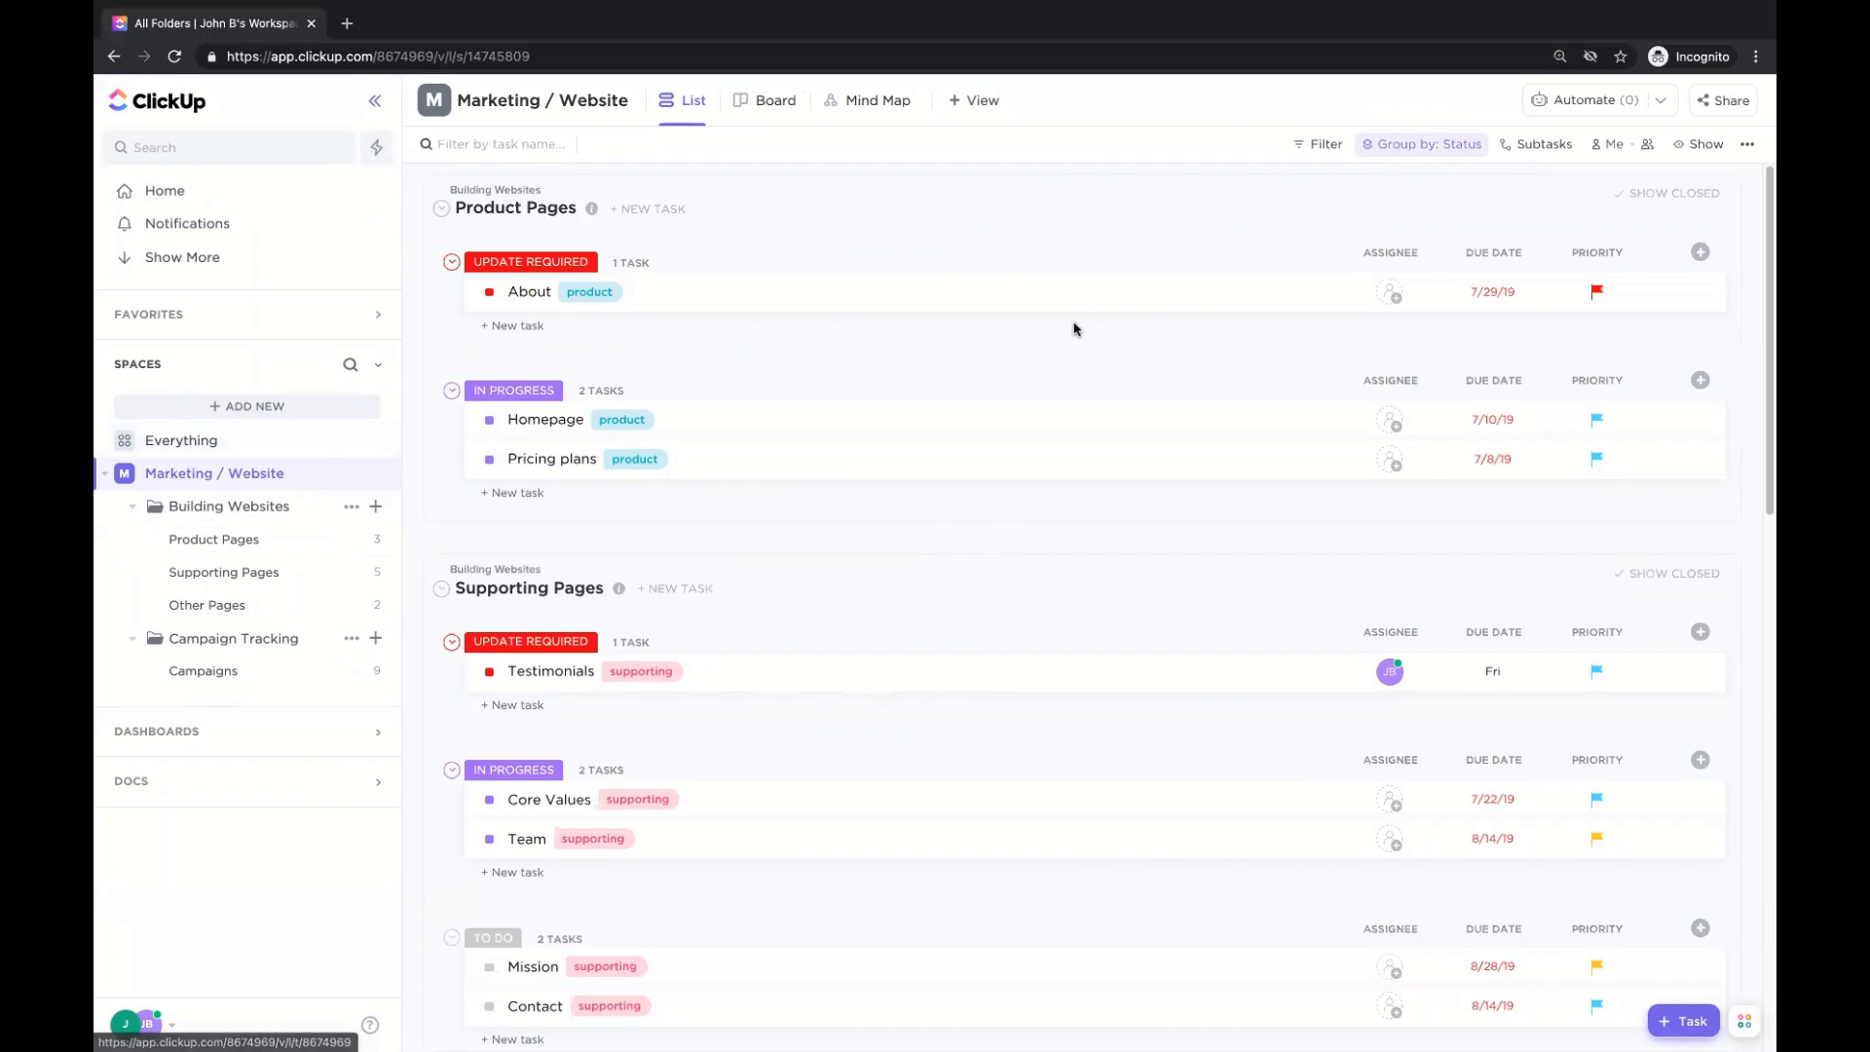
Group the Marketing / Website list view by priority and sort its tasks by due date, earliest first.
left_click(1408, 156)
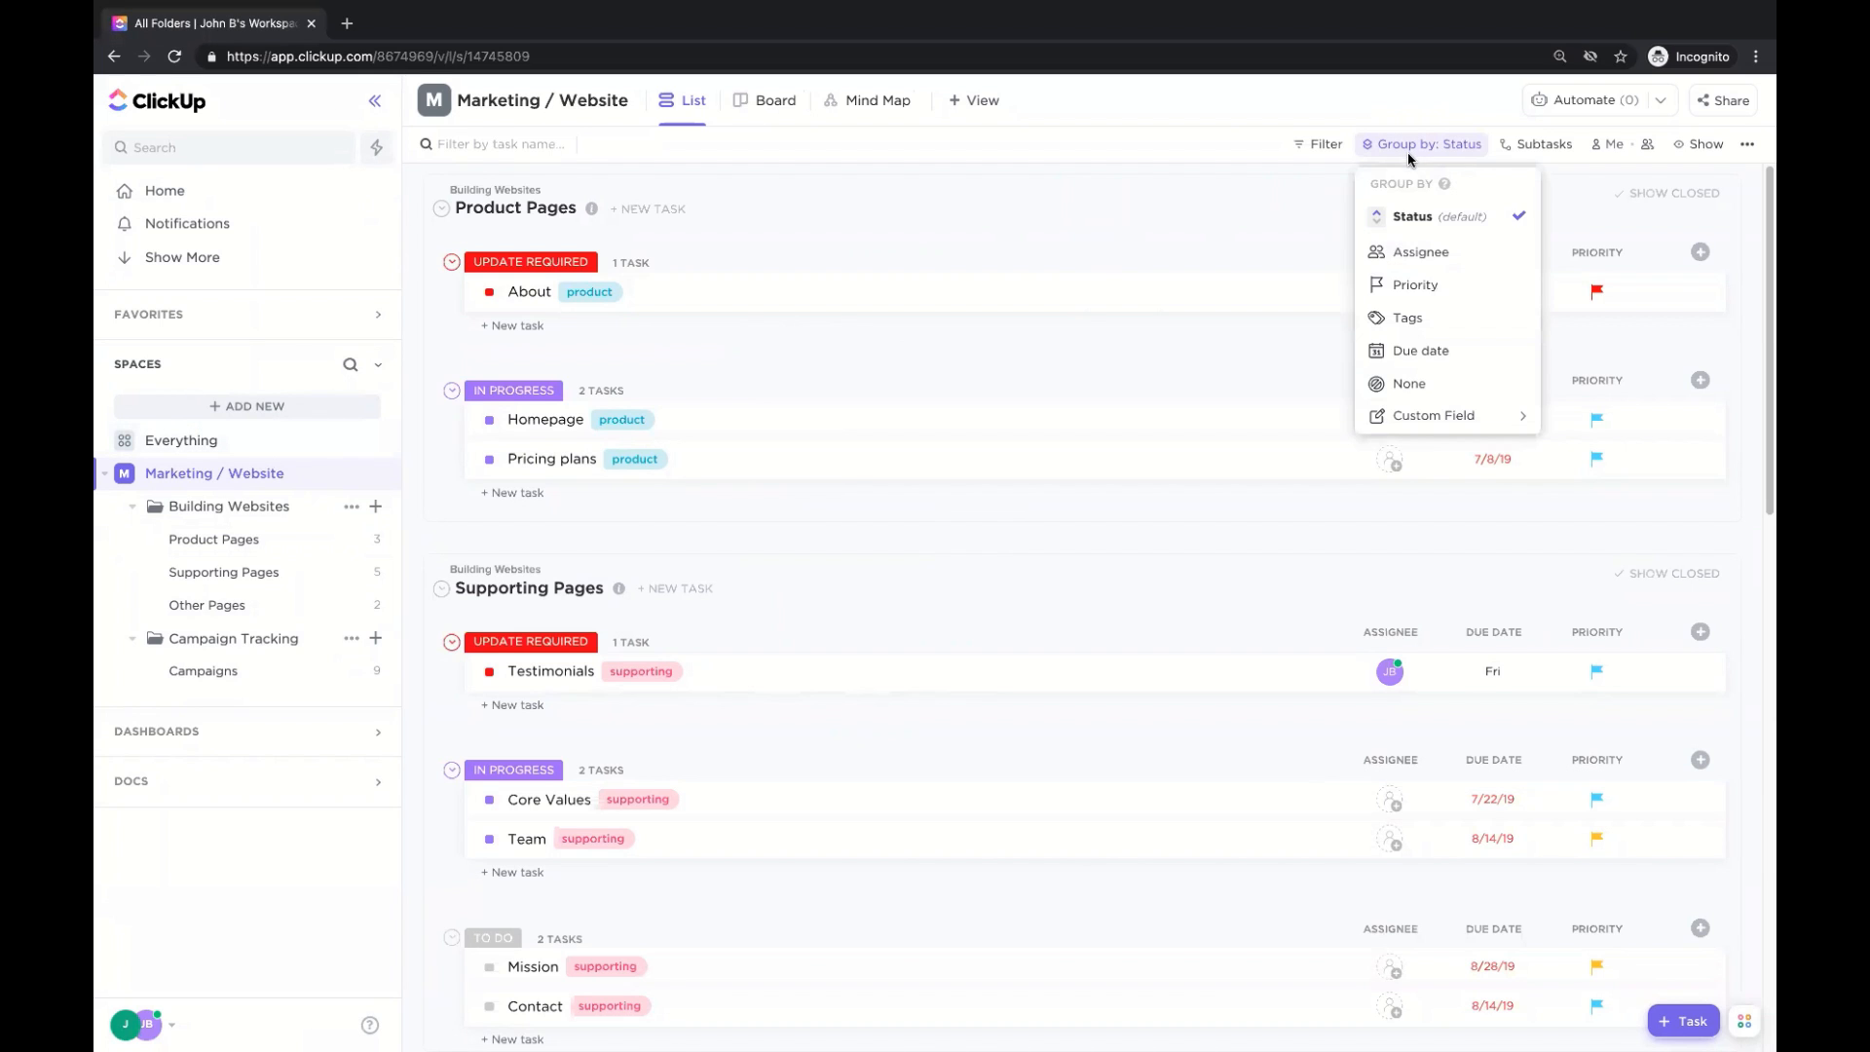
left_click(1431, 285)
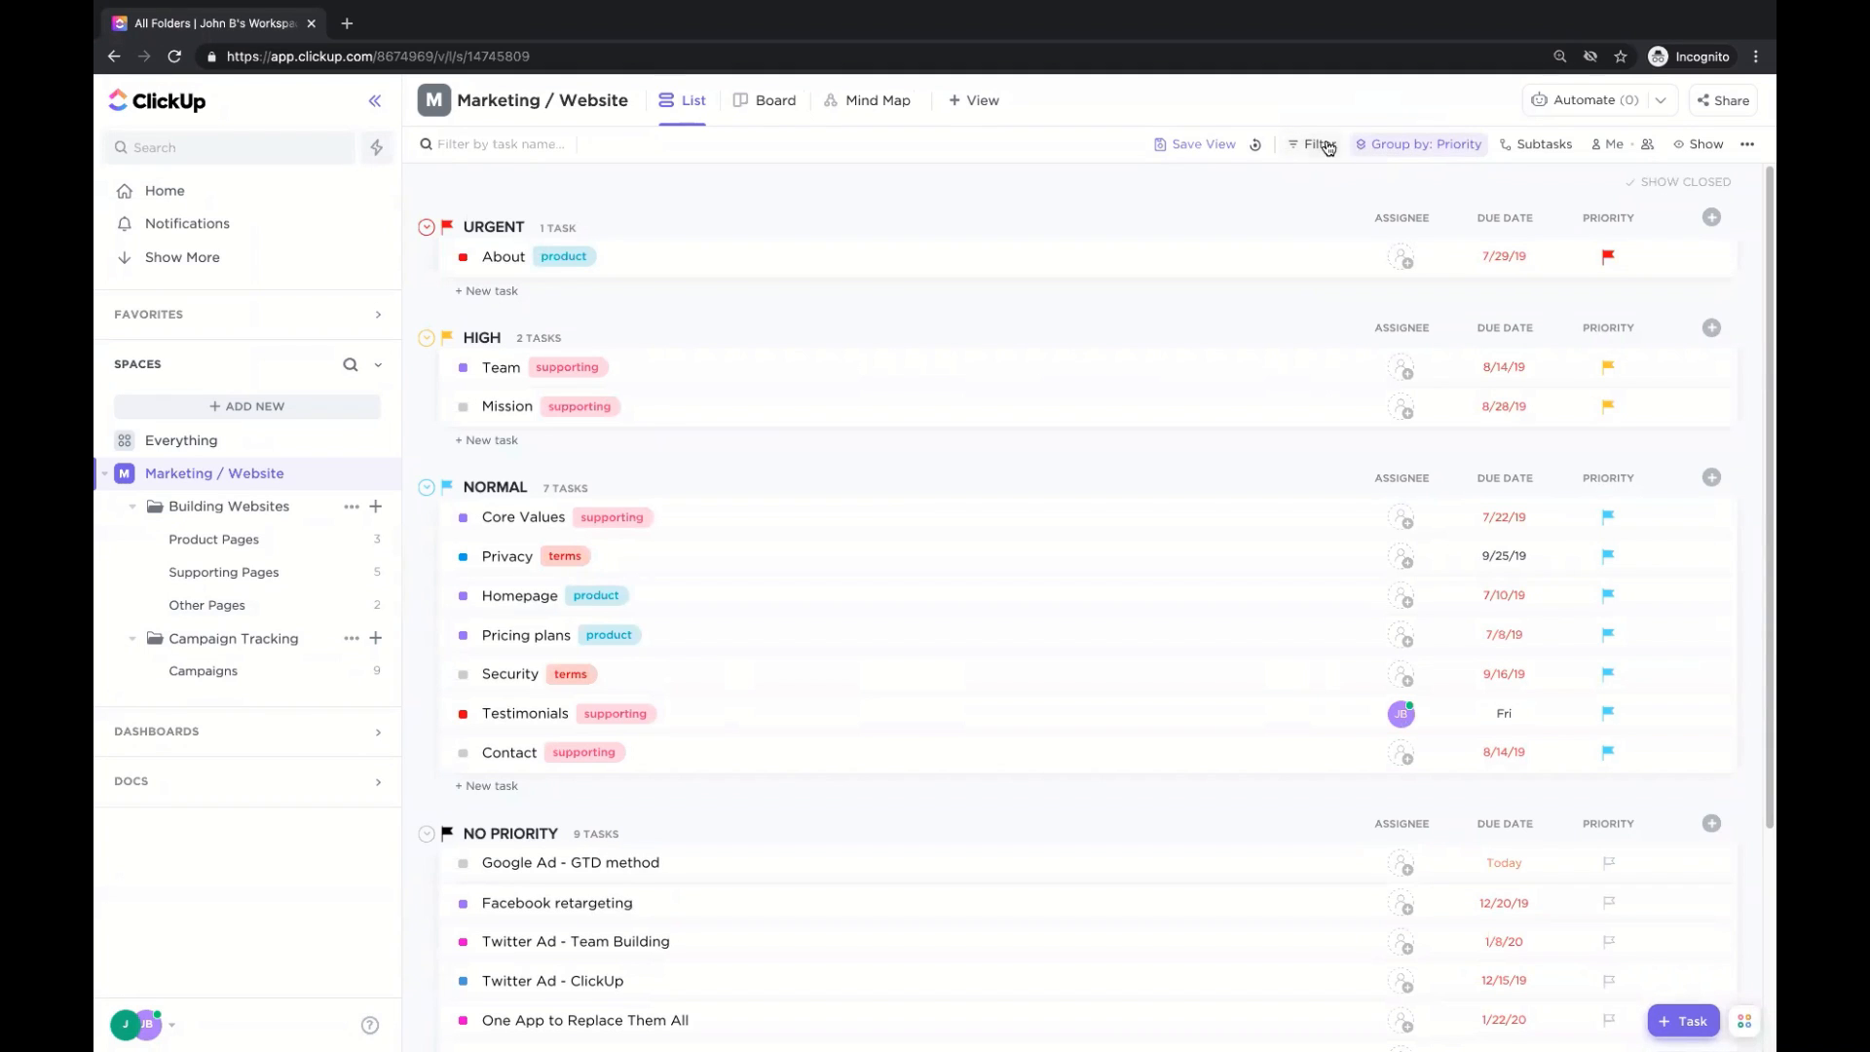
left_click(1541, 218)
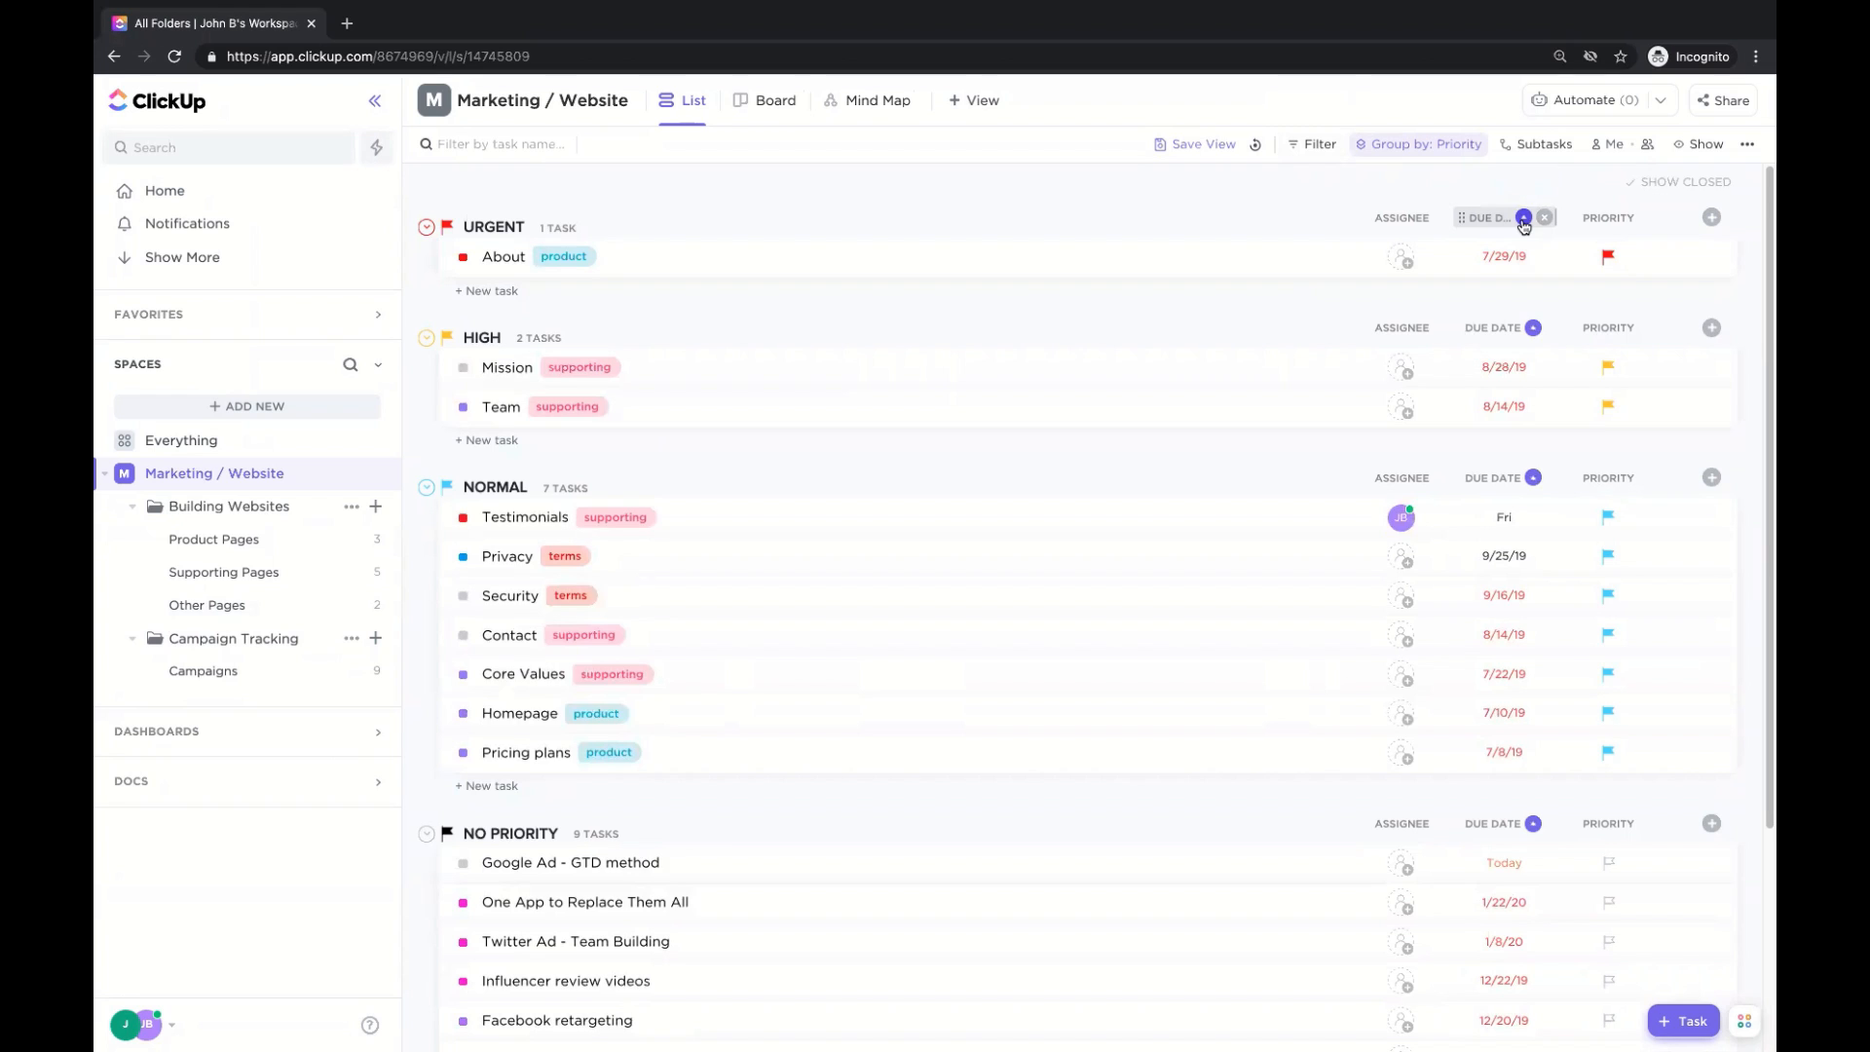
left_click(1542, 218)
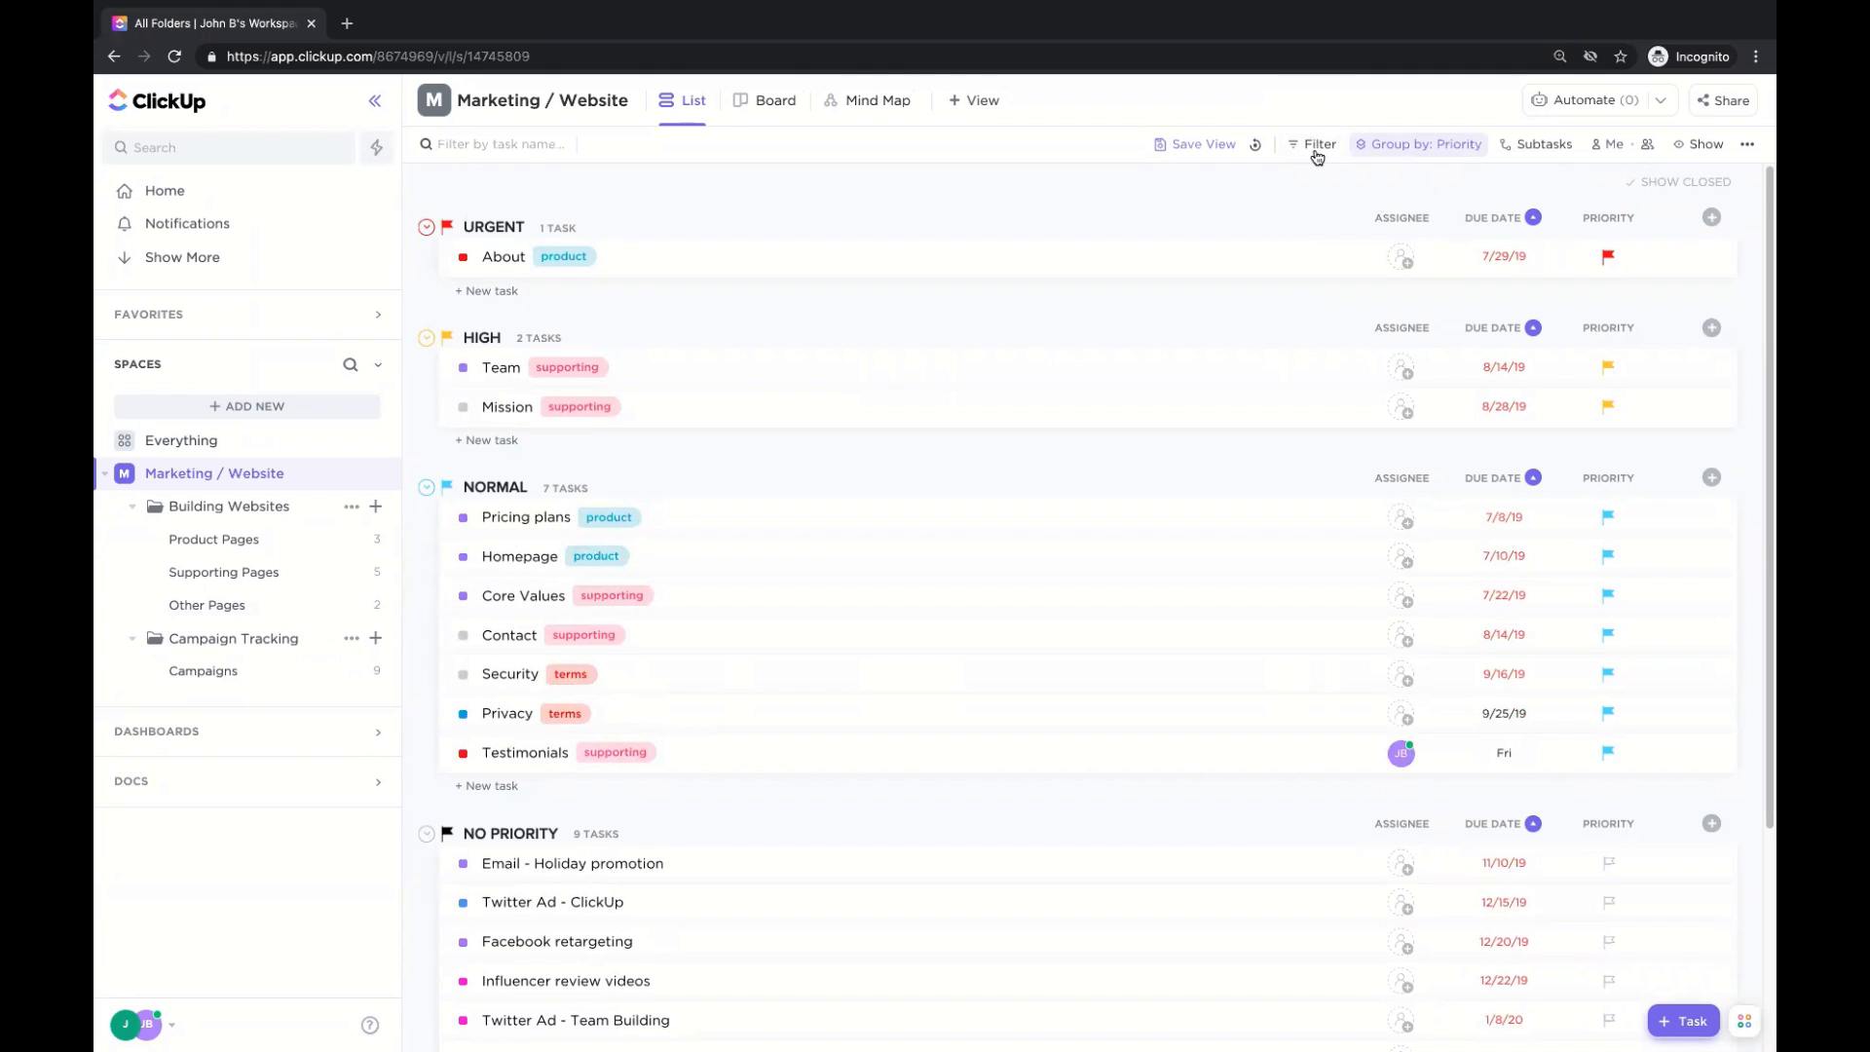
Review the available filters and the grouped tasks, and save the list view's layout for everyone.
left_click(1317, 145)
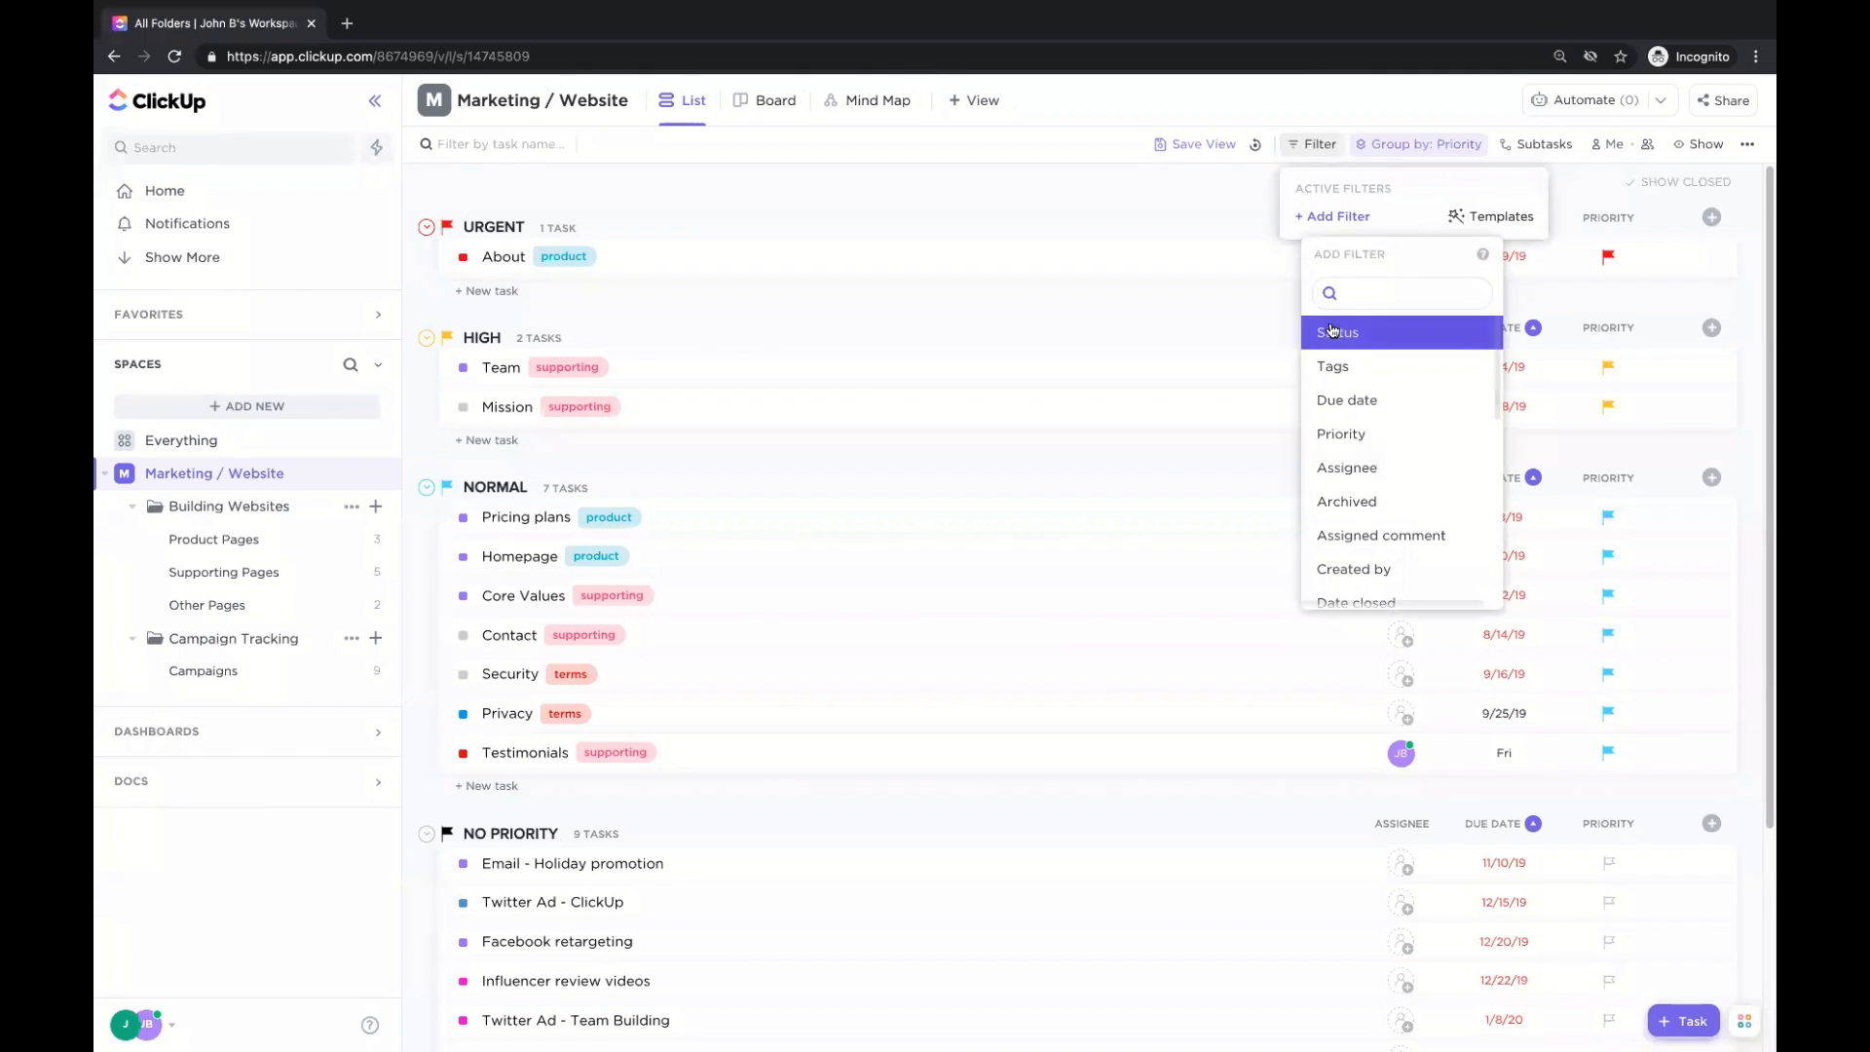
left_click(1211, 290)
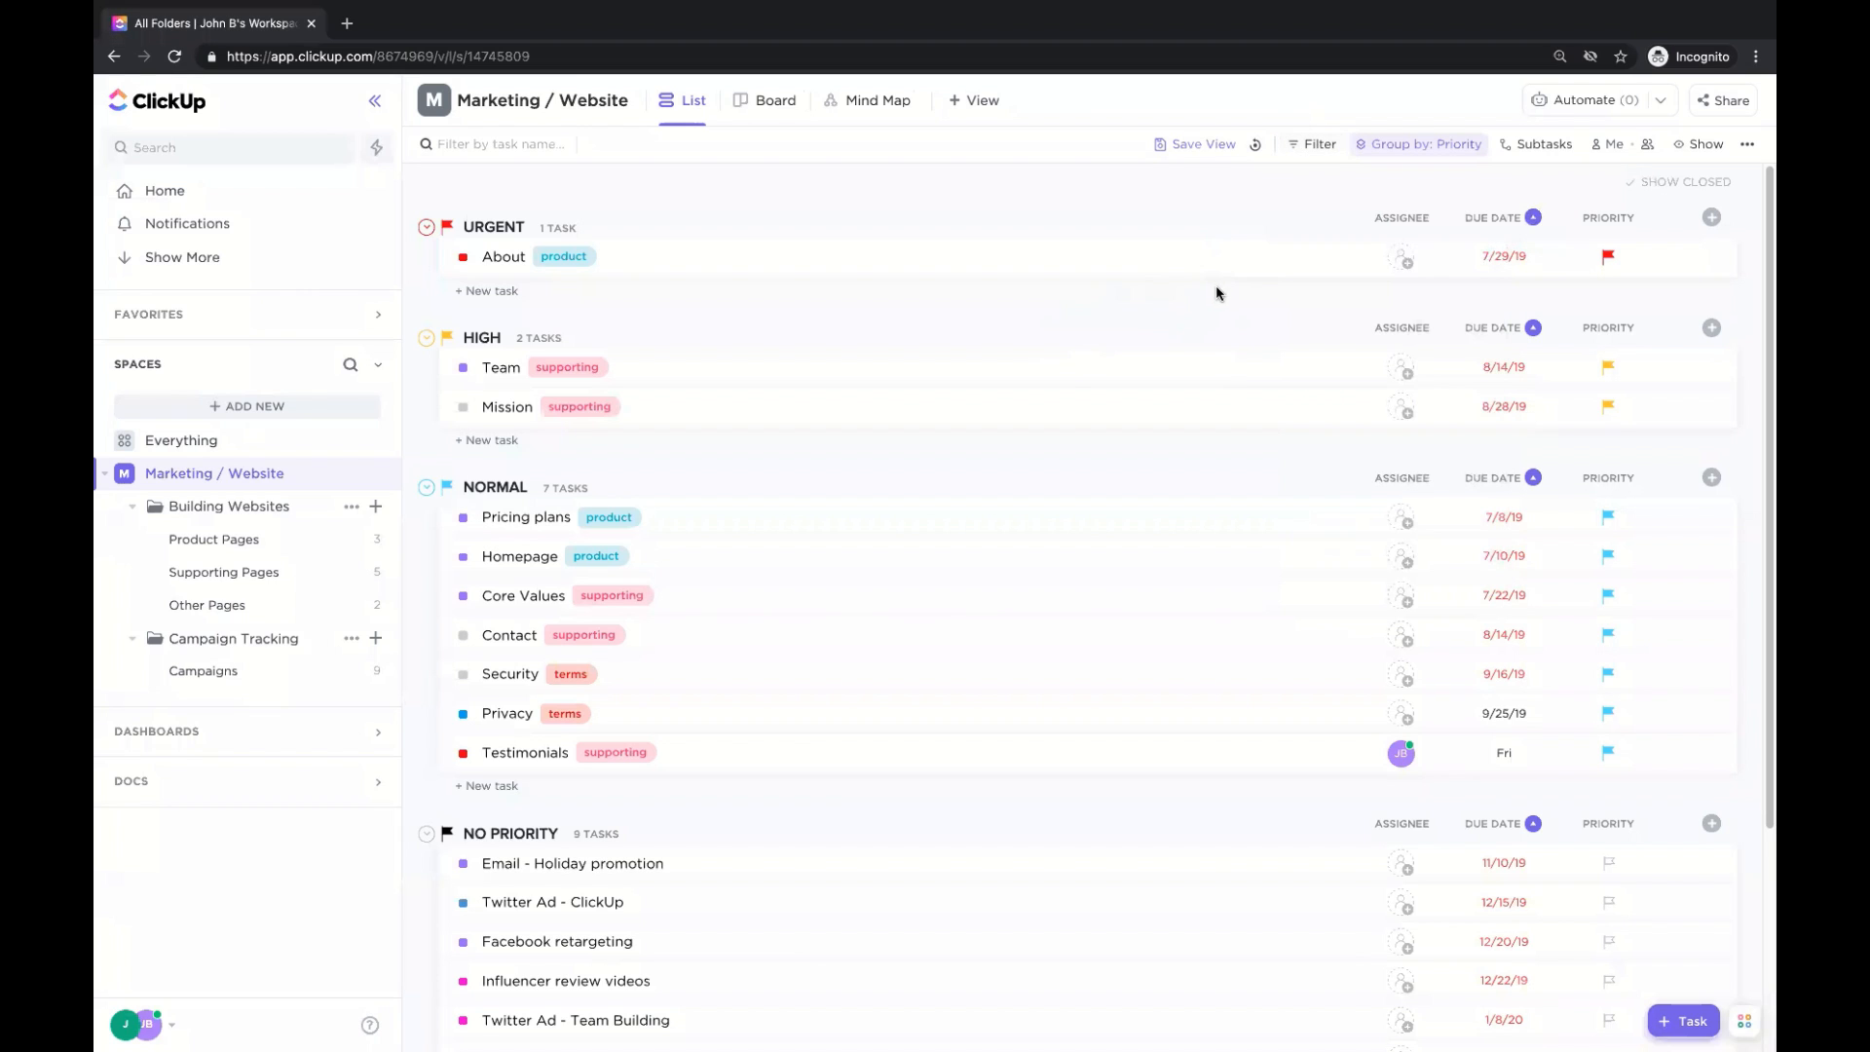
scroll(1407, 446, "down", 3)
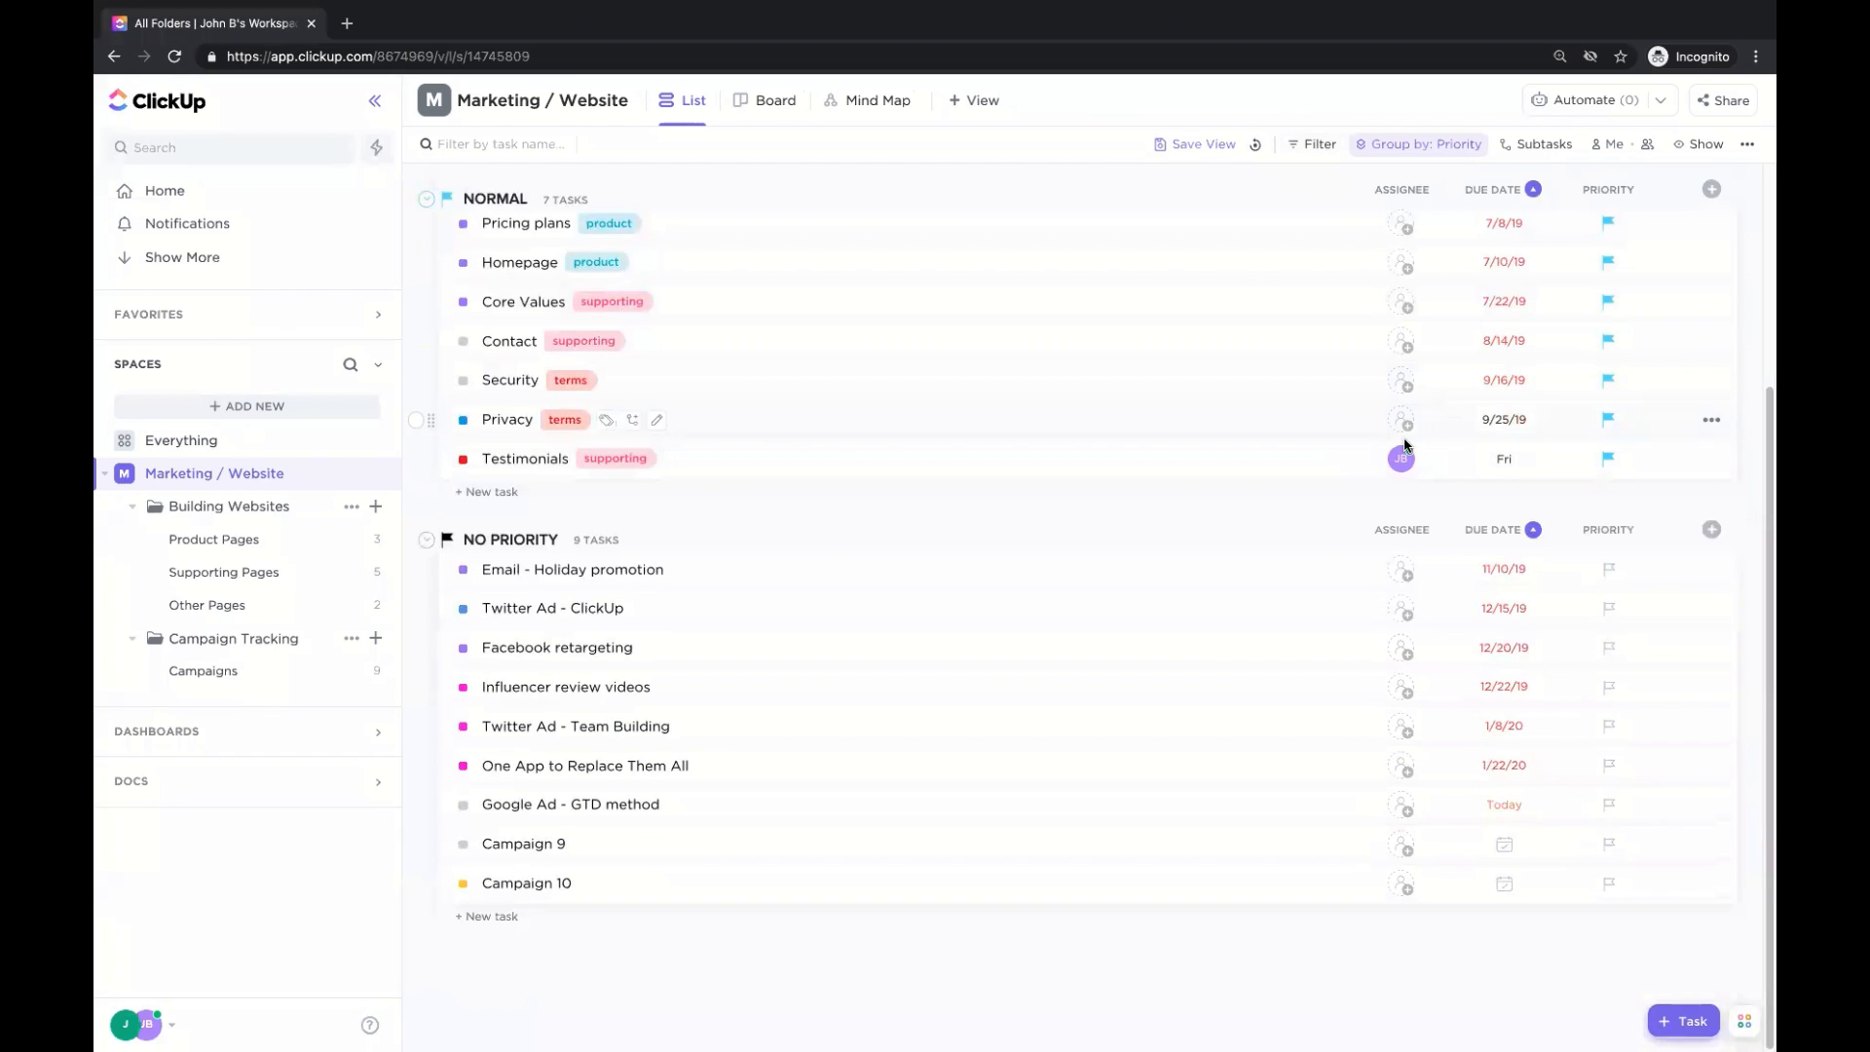
scroll(1109, 452, "up", 3)
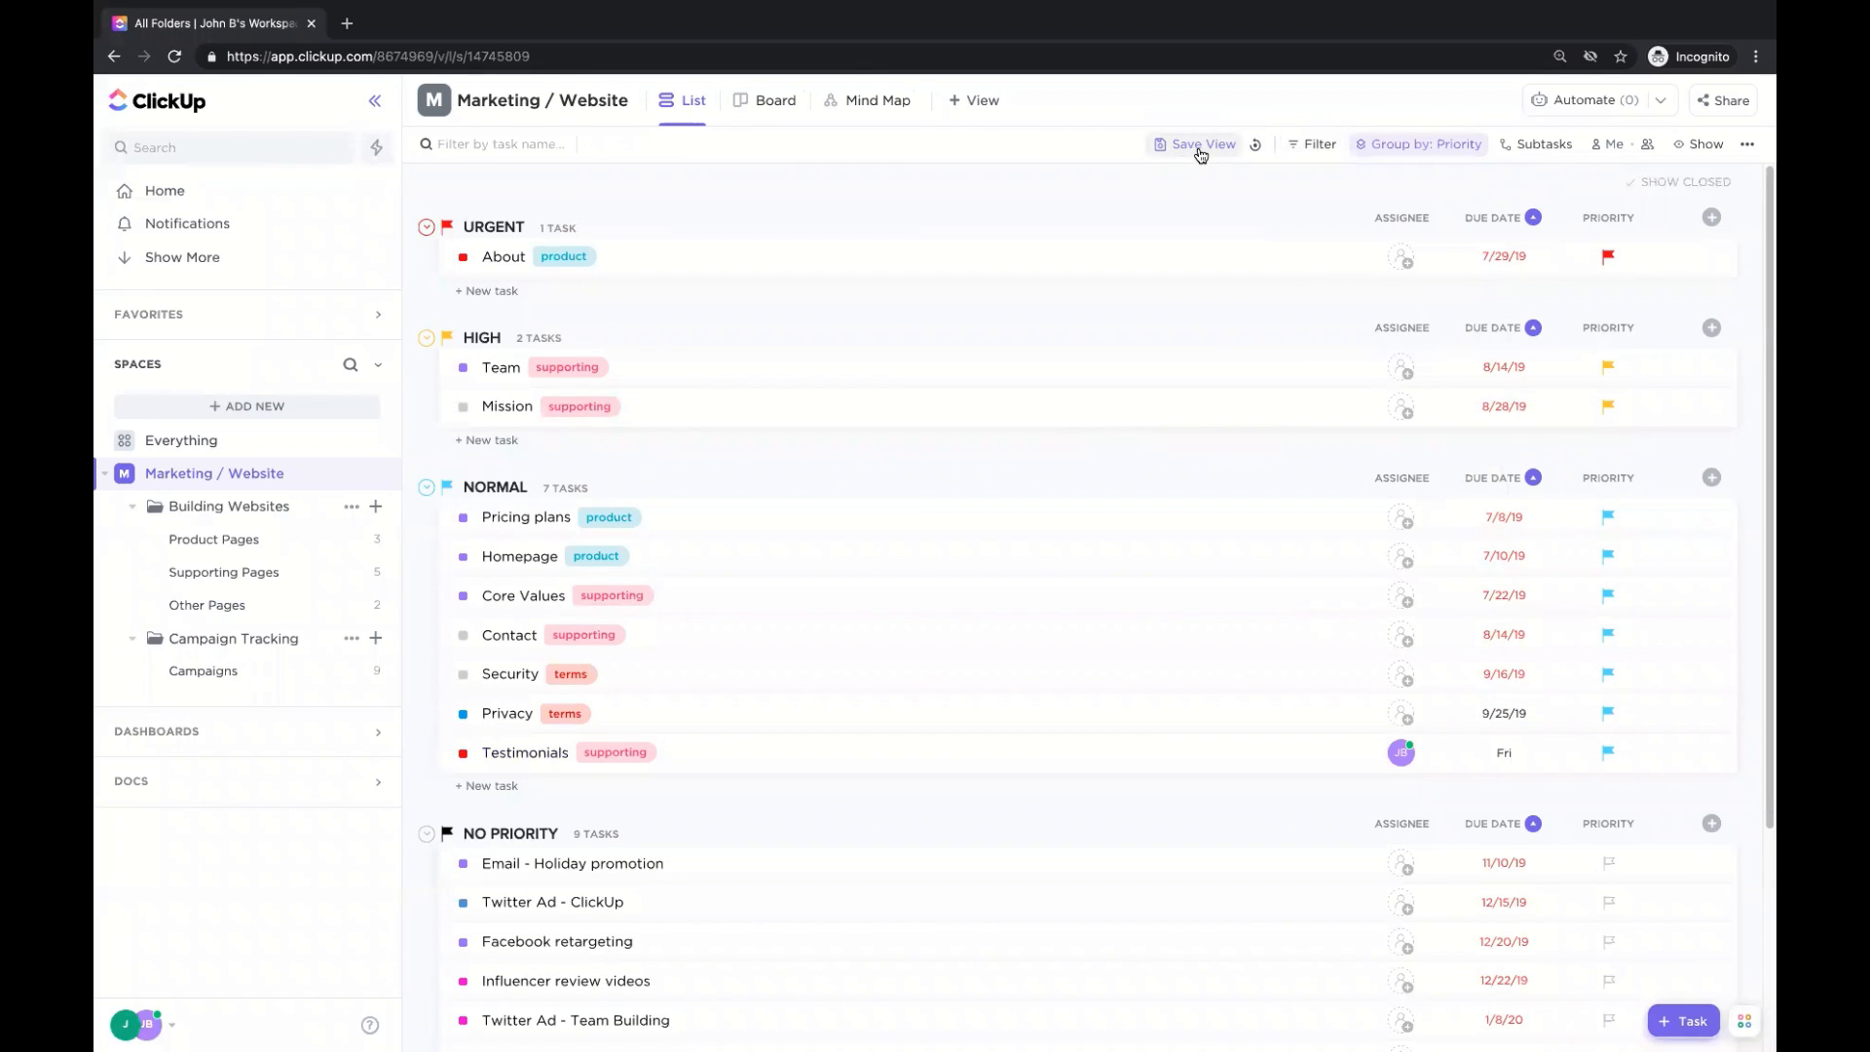
left_click(1197, 148)
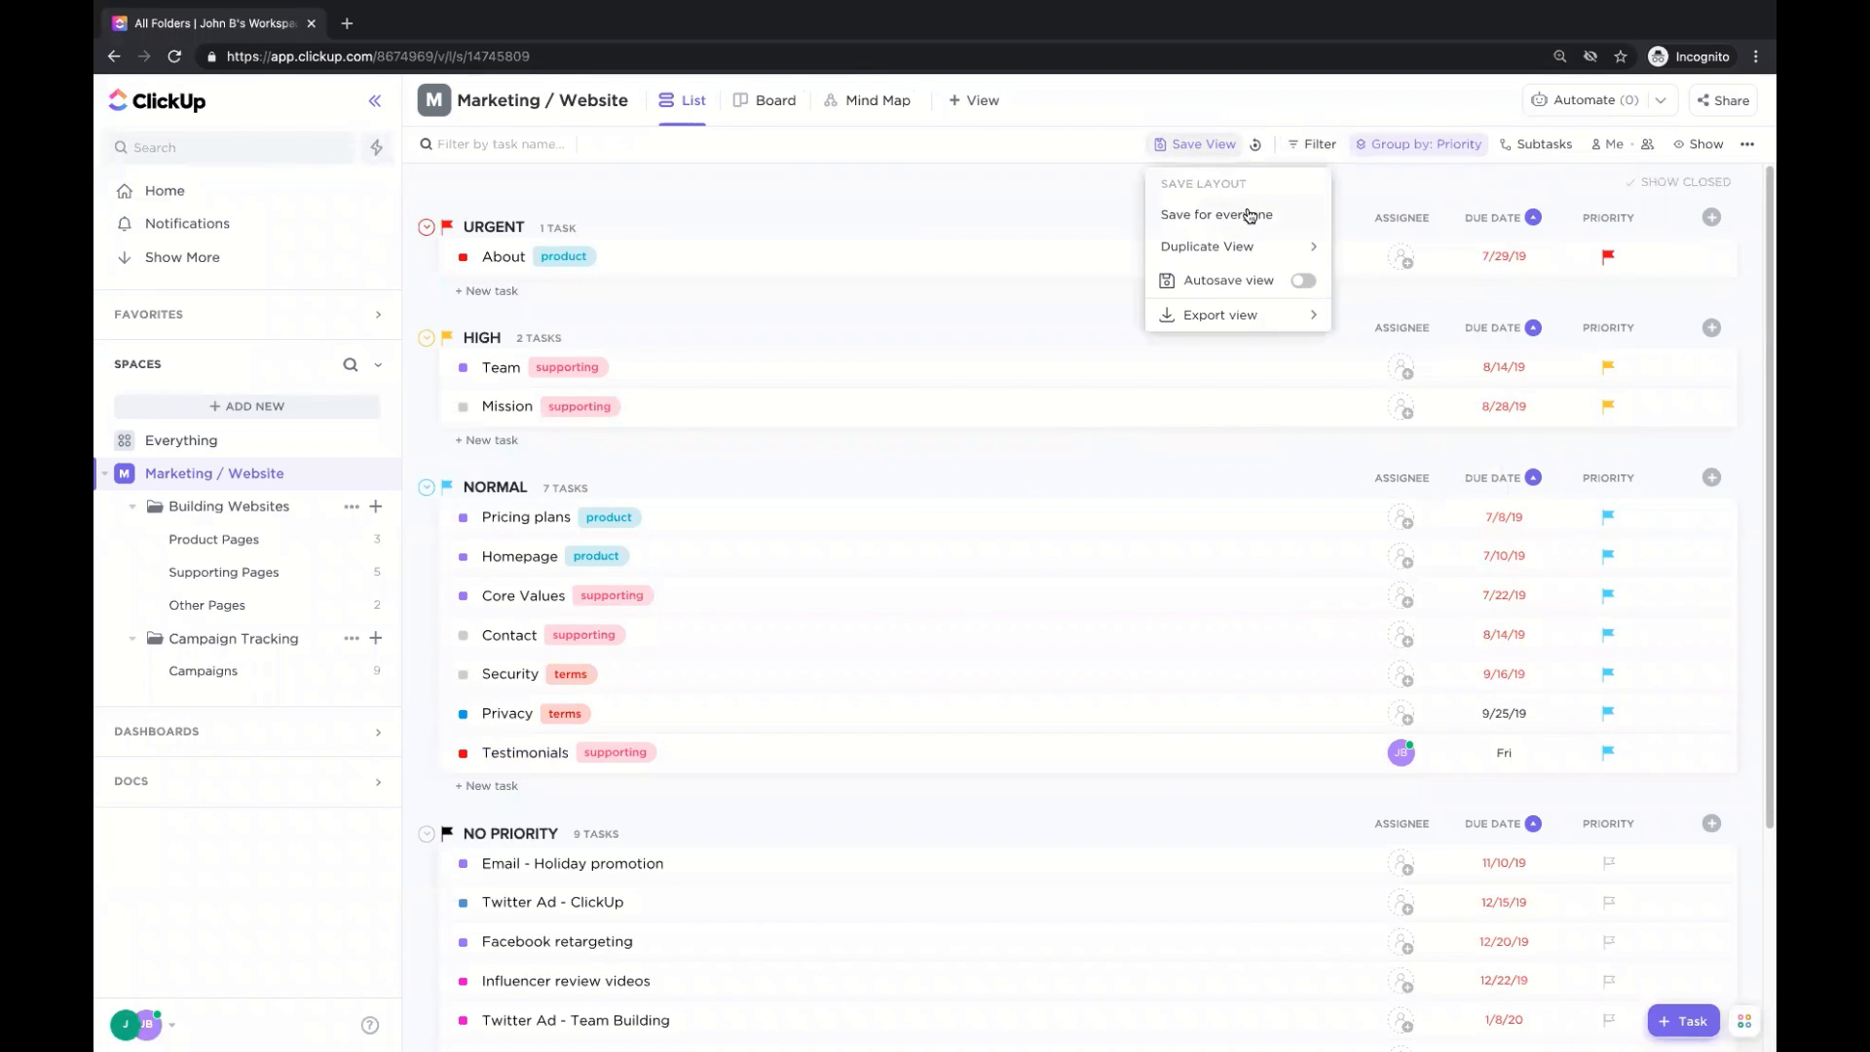
left_click(1250, 215)
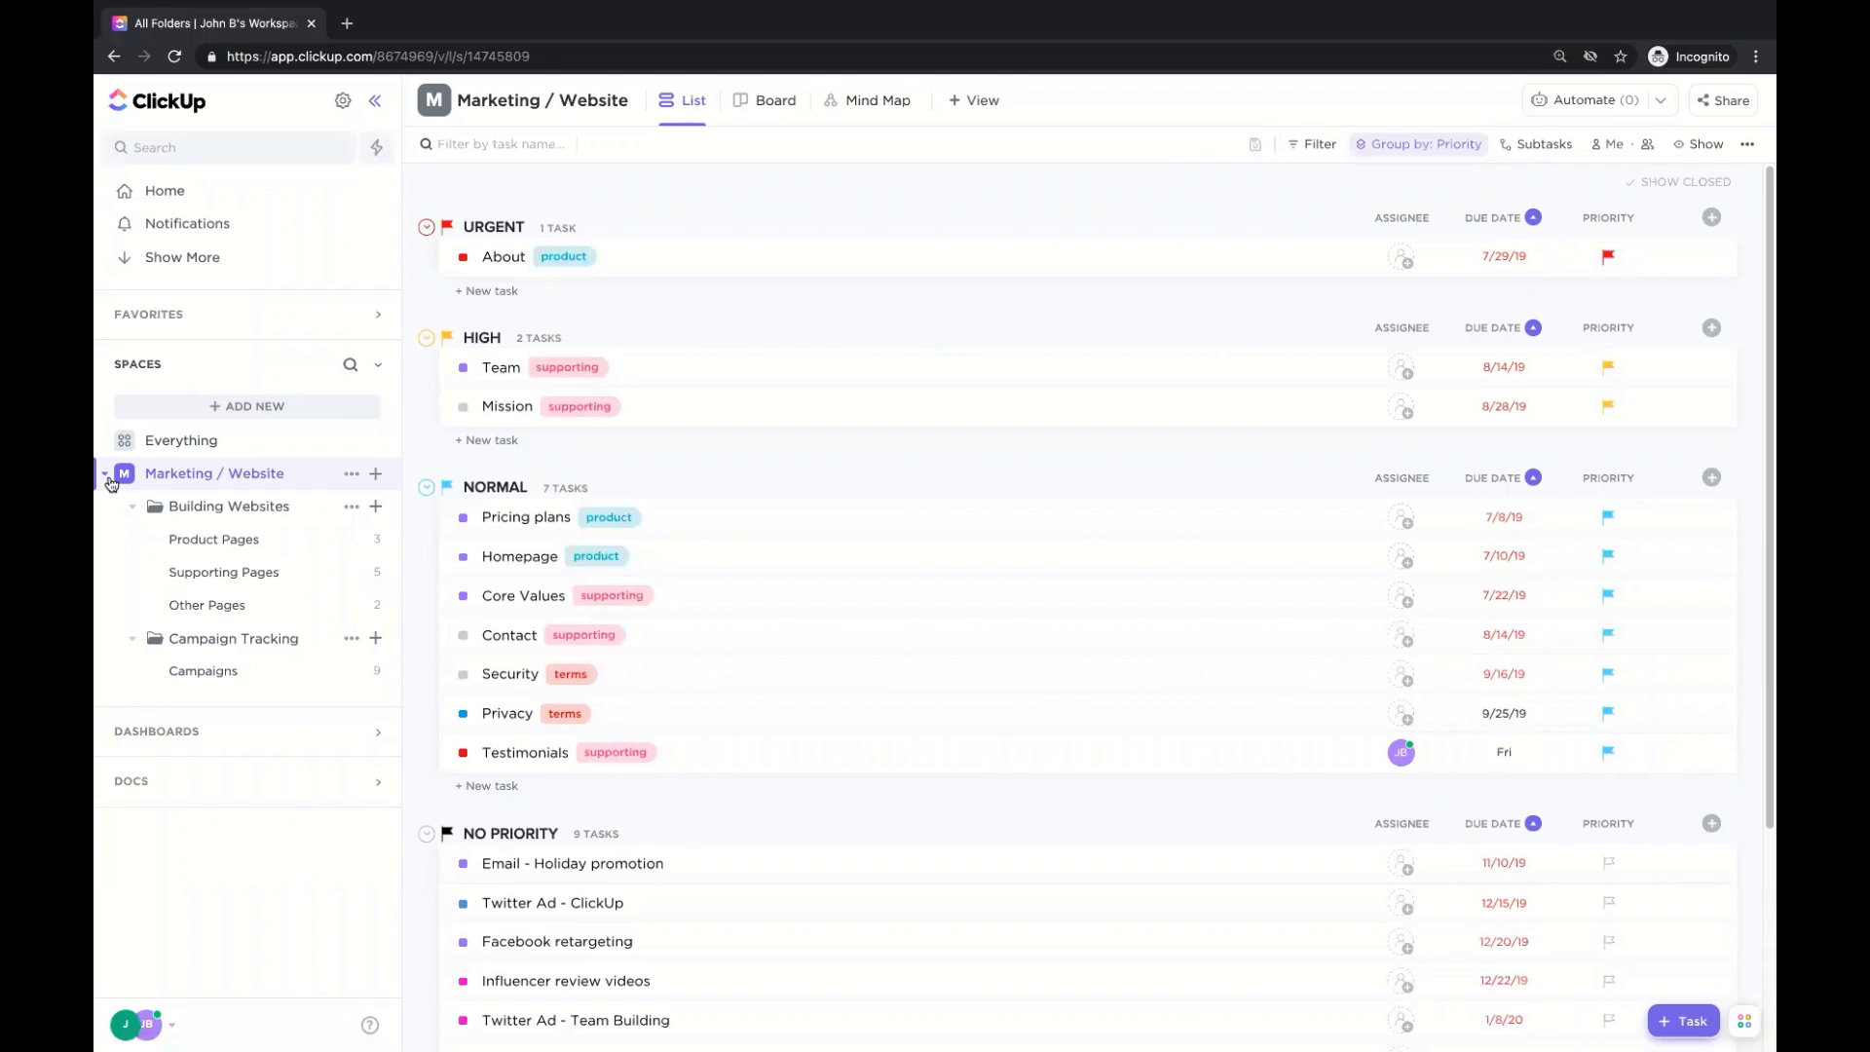
left_click(108, 476)
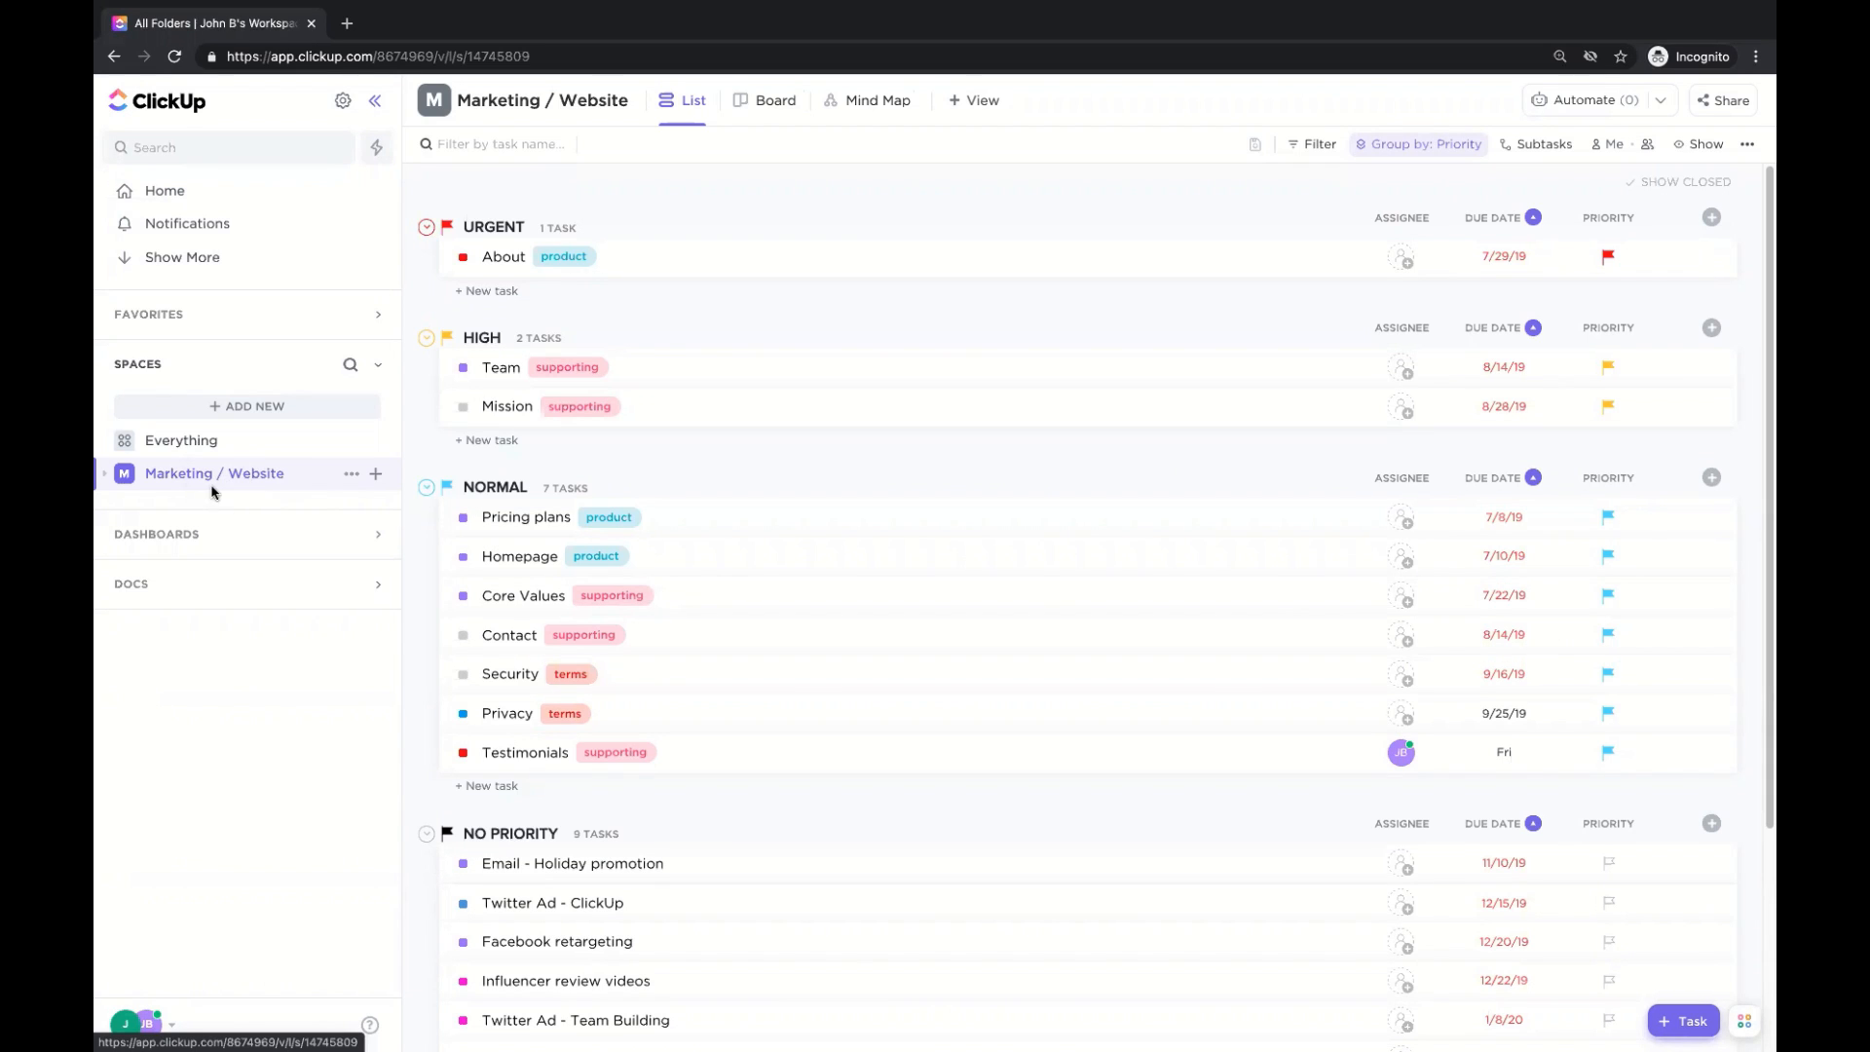
left_click(106, 476)
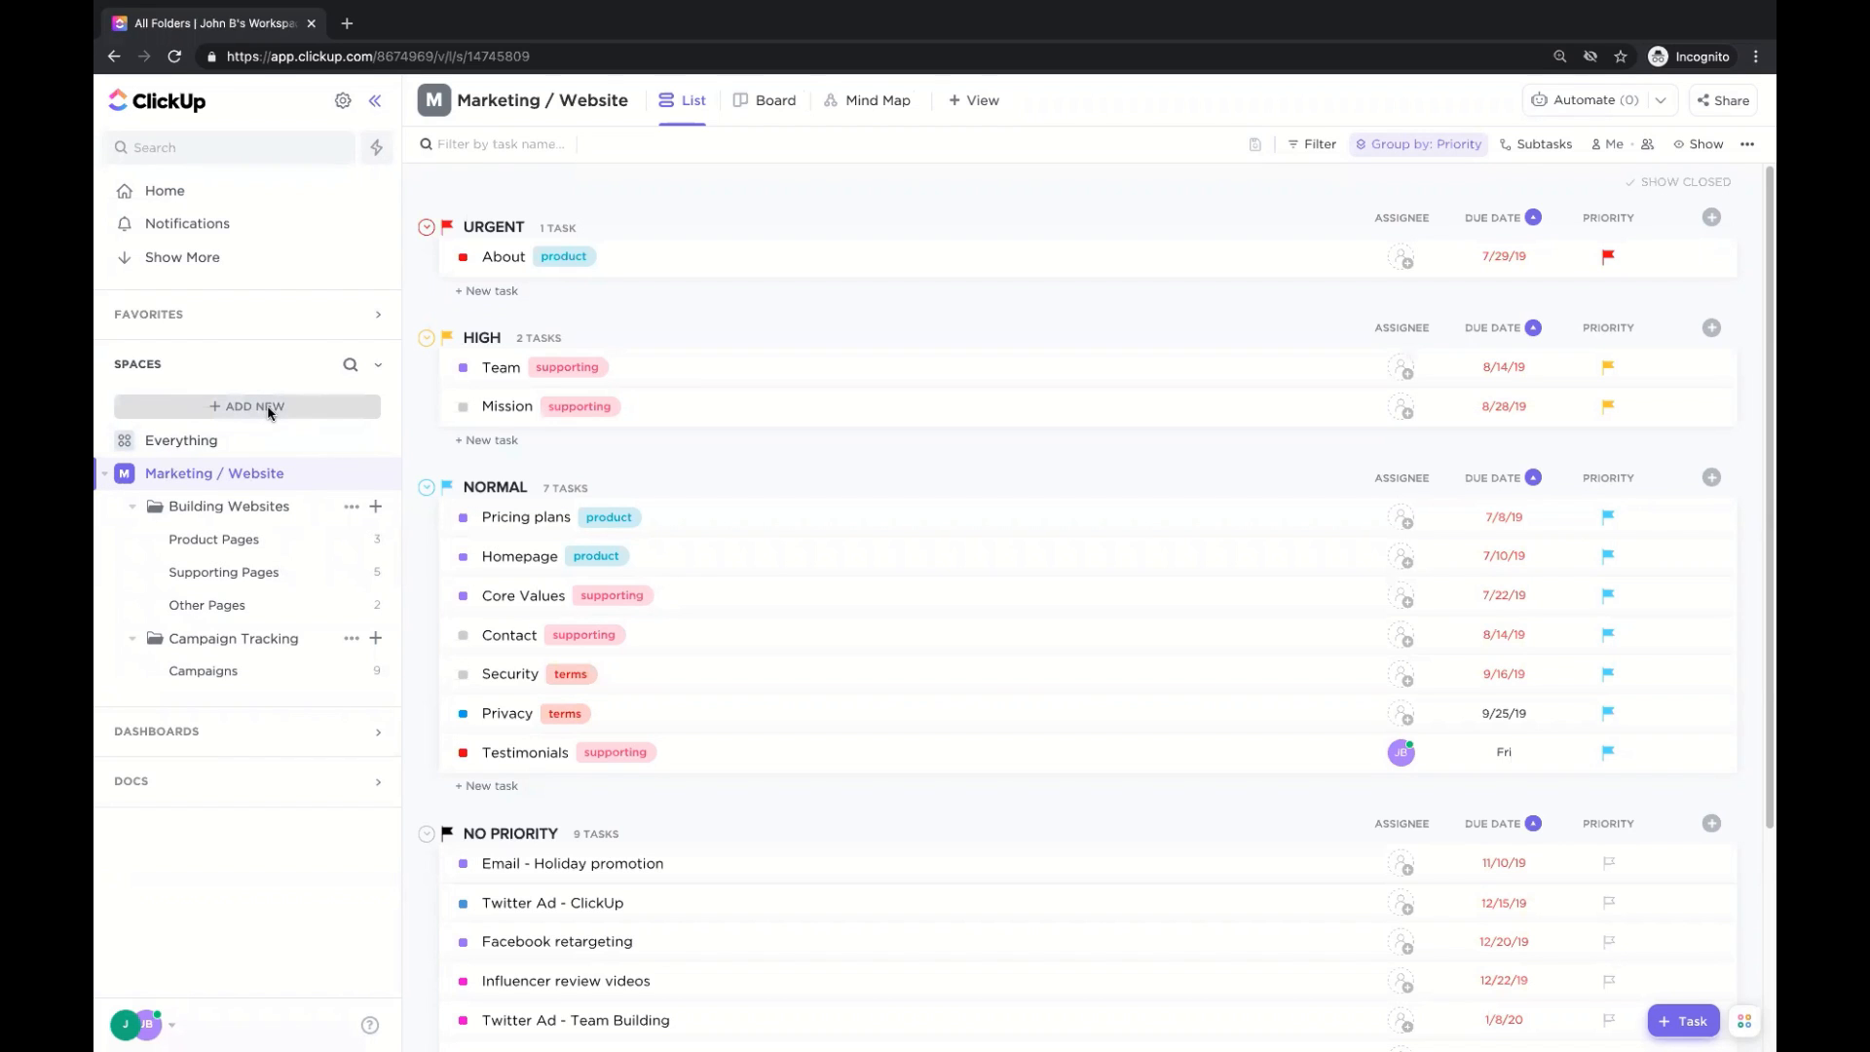
Start a new Space named Sales, keeping the default avatar and sharing settings.
left_click(263, 413)
left_click(432, 446)
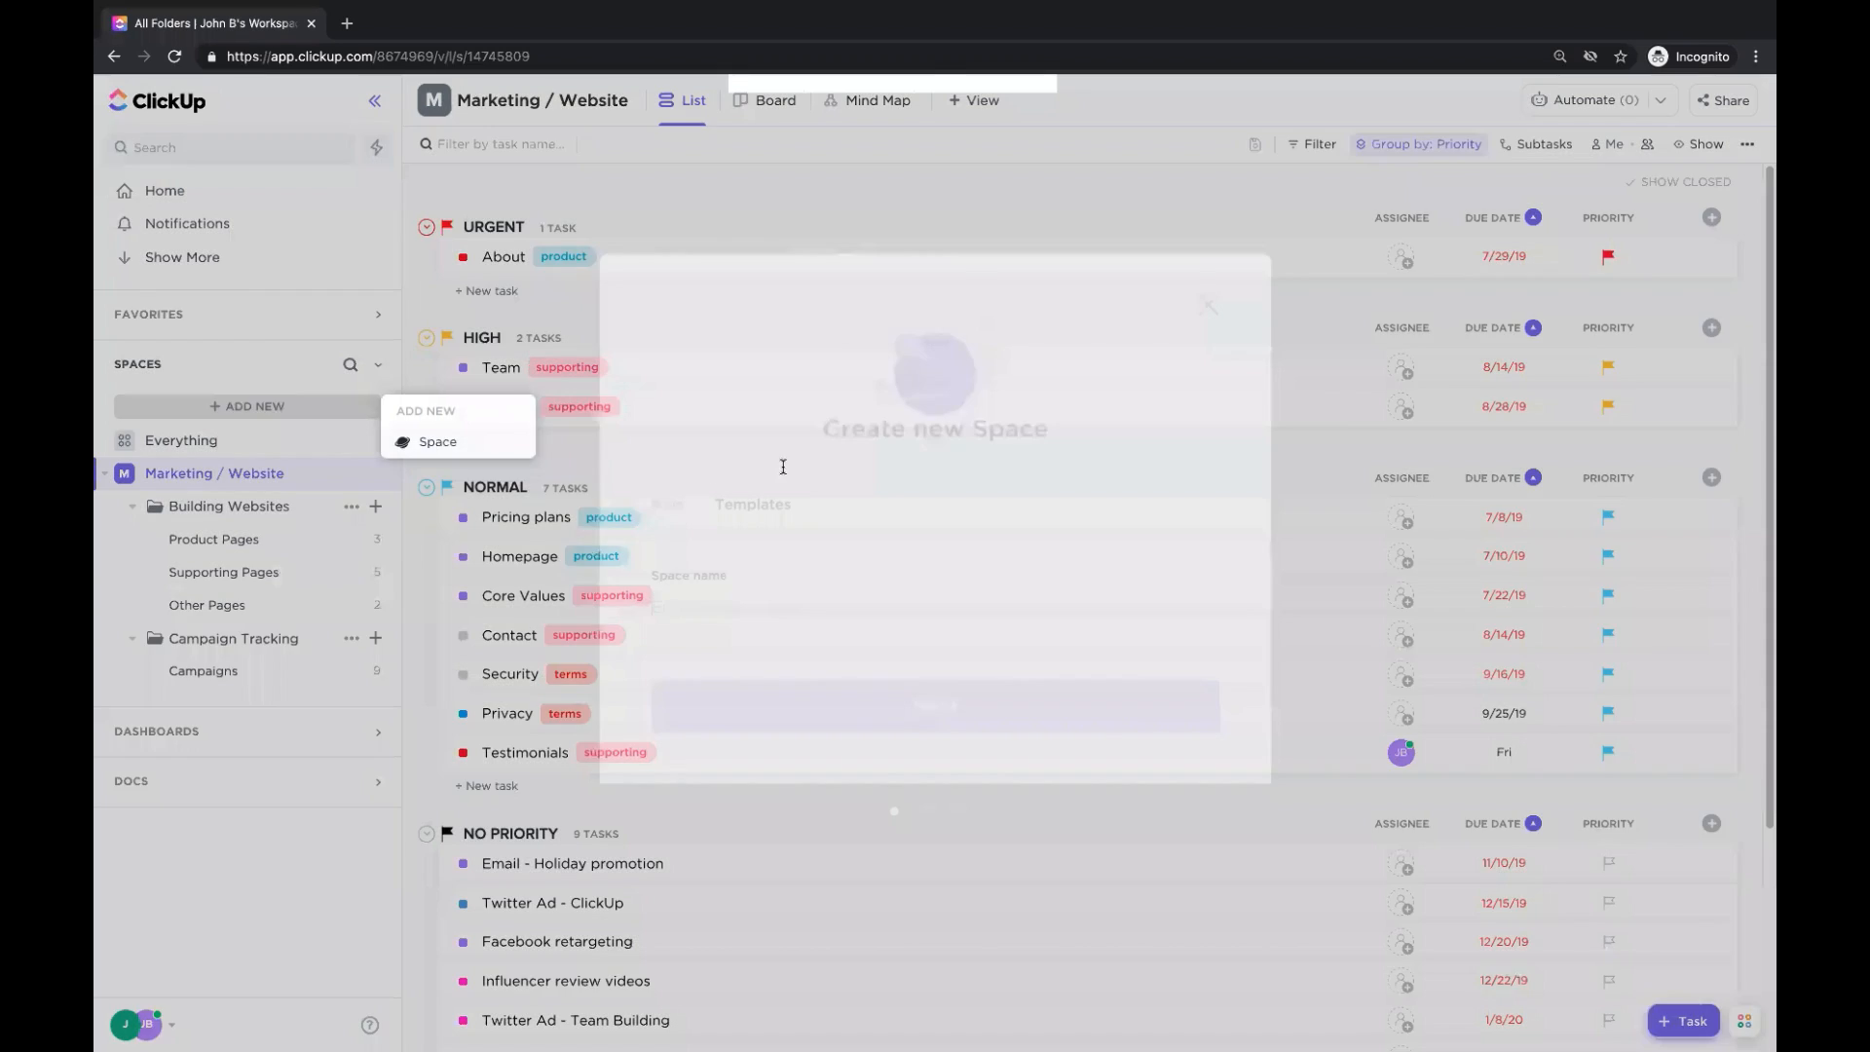
type("Sales")
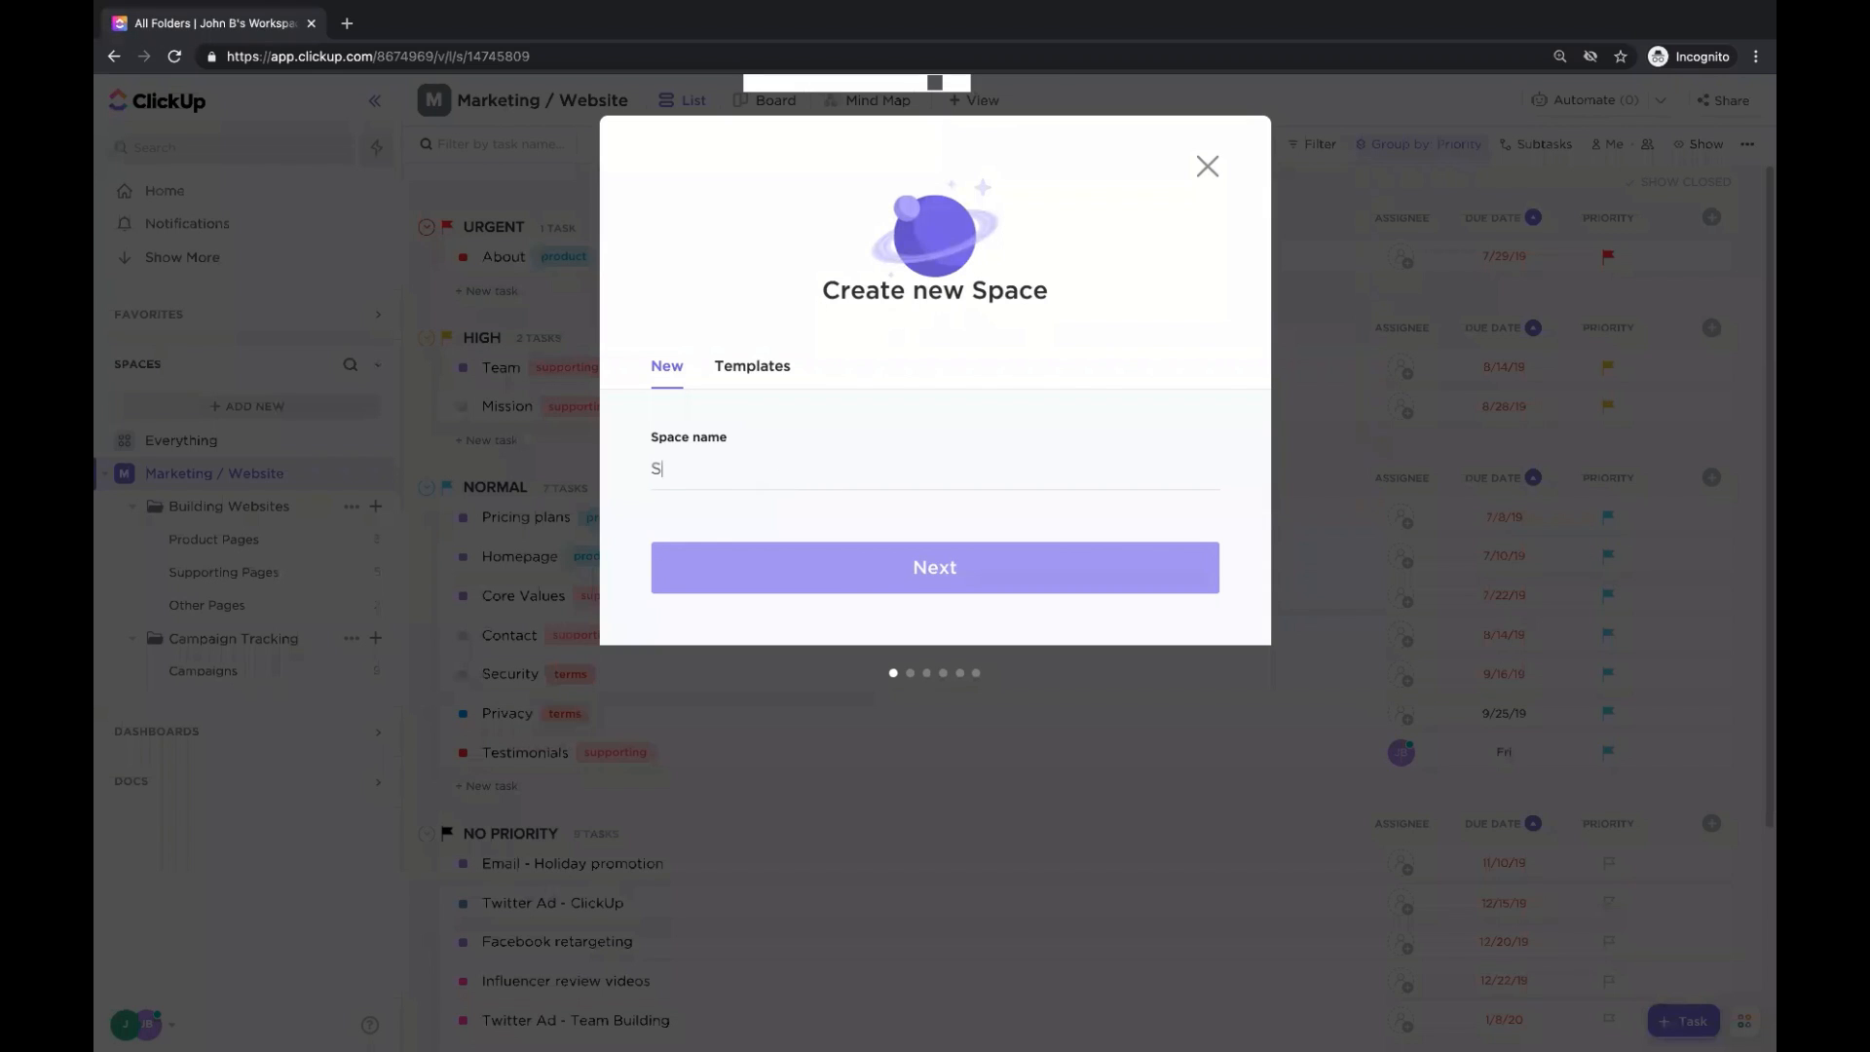
left_click(875, 569)
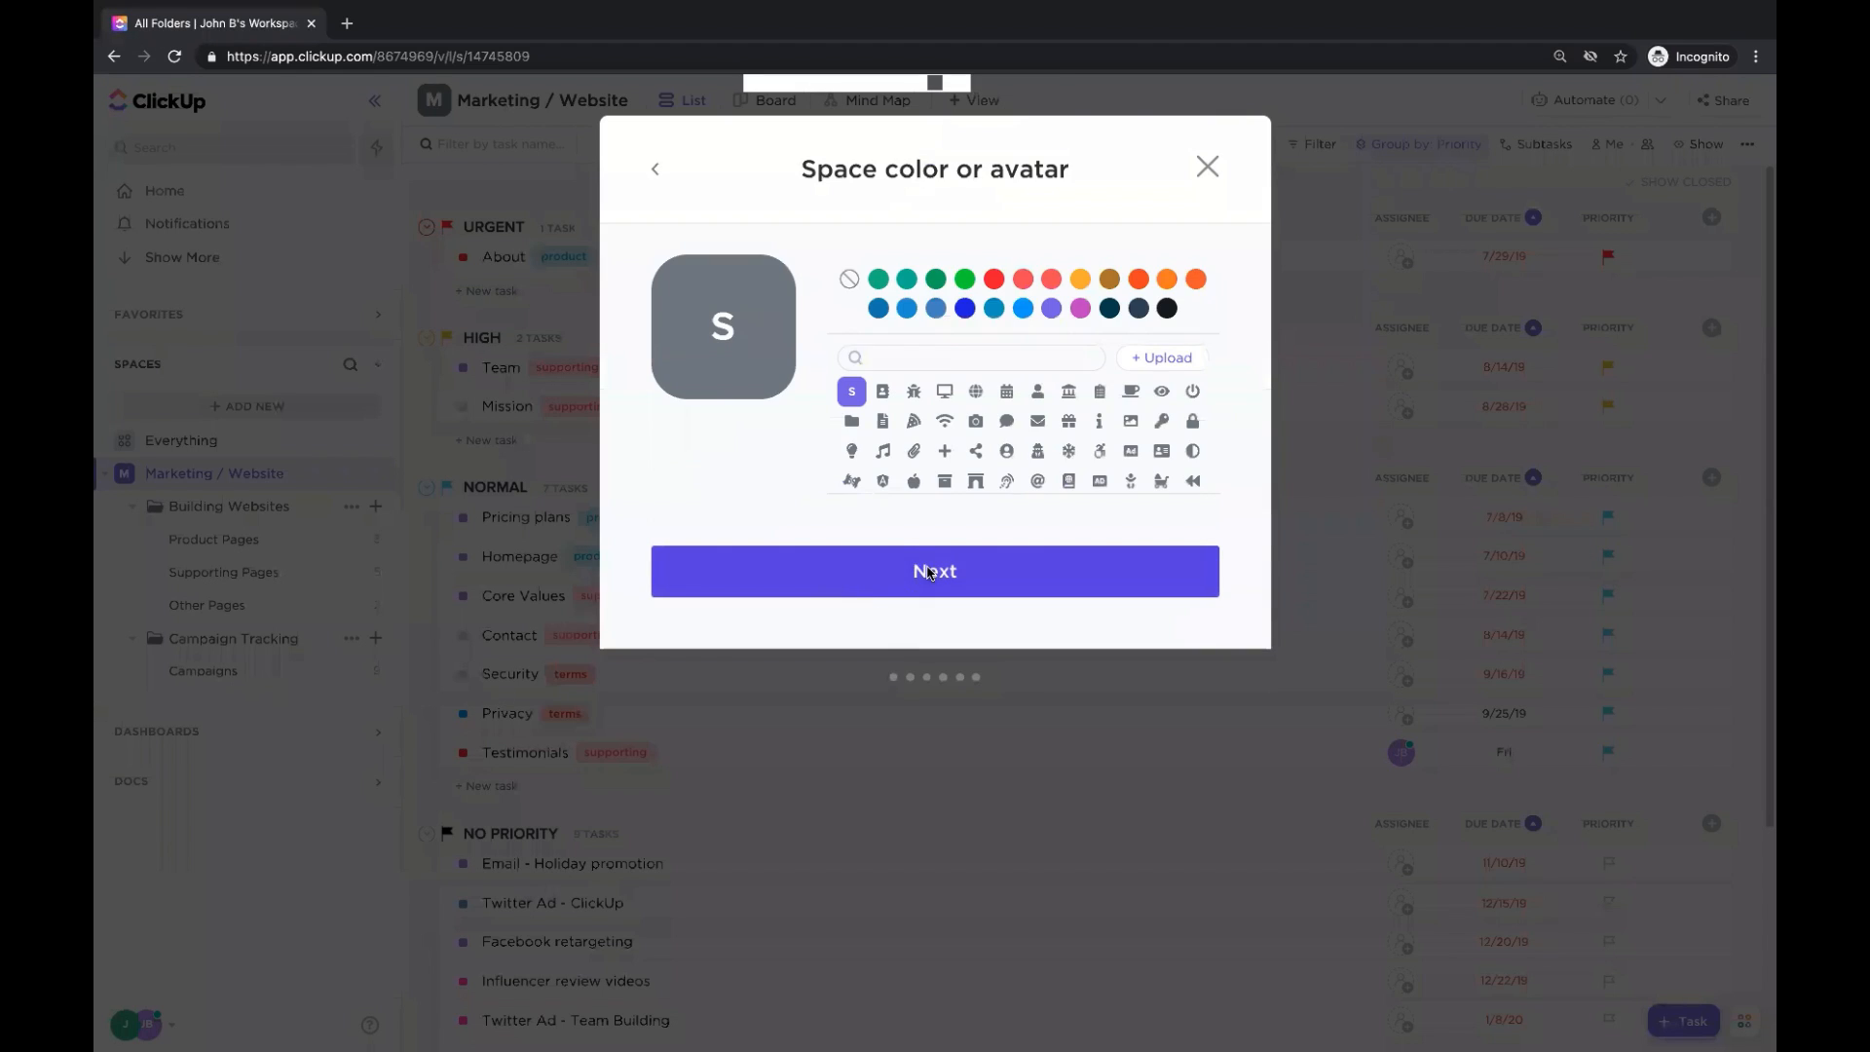
left_click(929, 575)
left_click(933, 635)
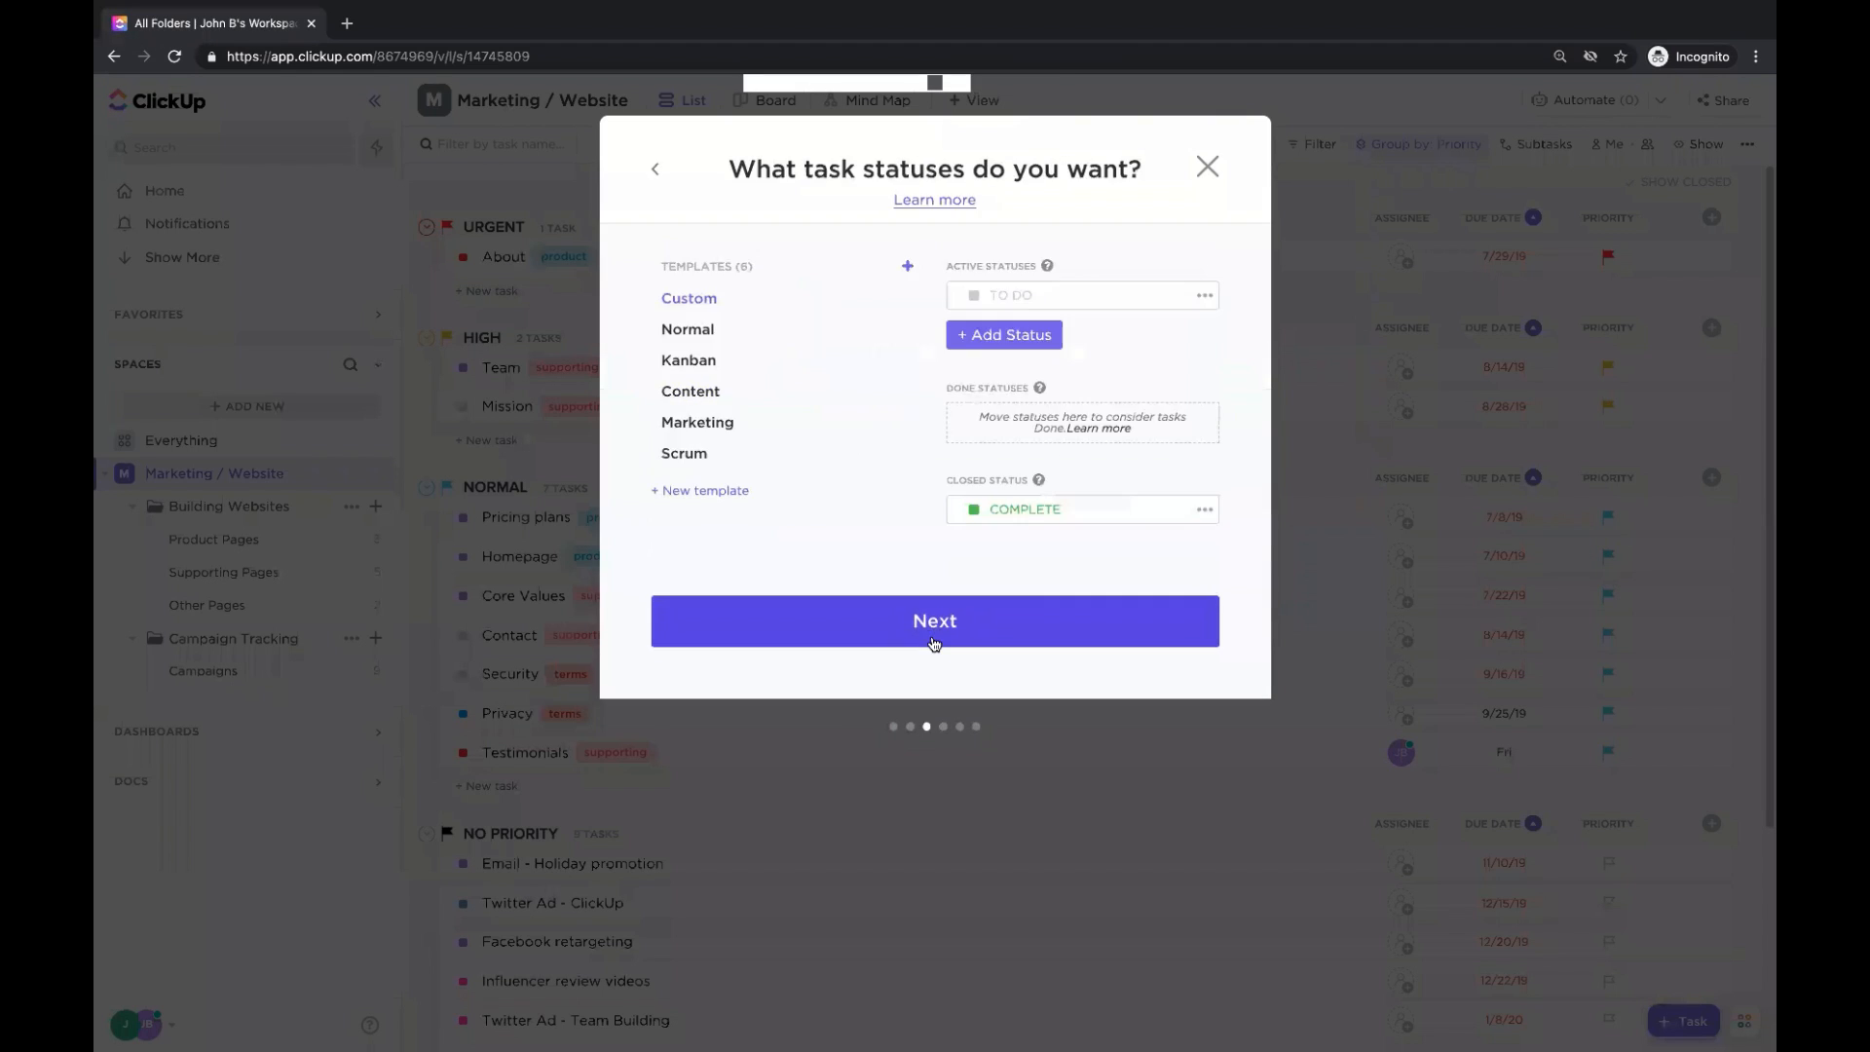
Choose the Kanban status template for the Sales Space, keep the default required views, and create the Space.
left_click(686, 363)
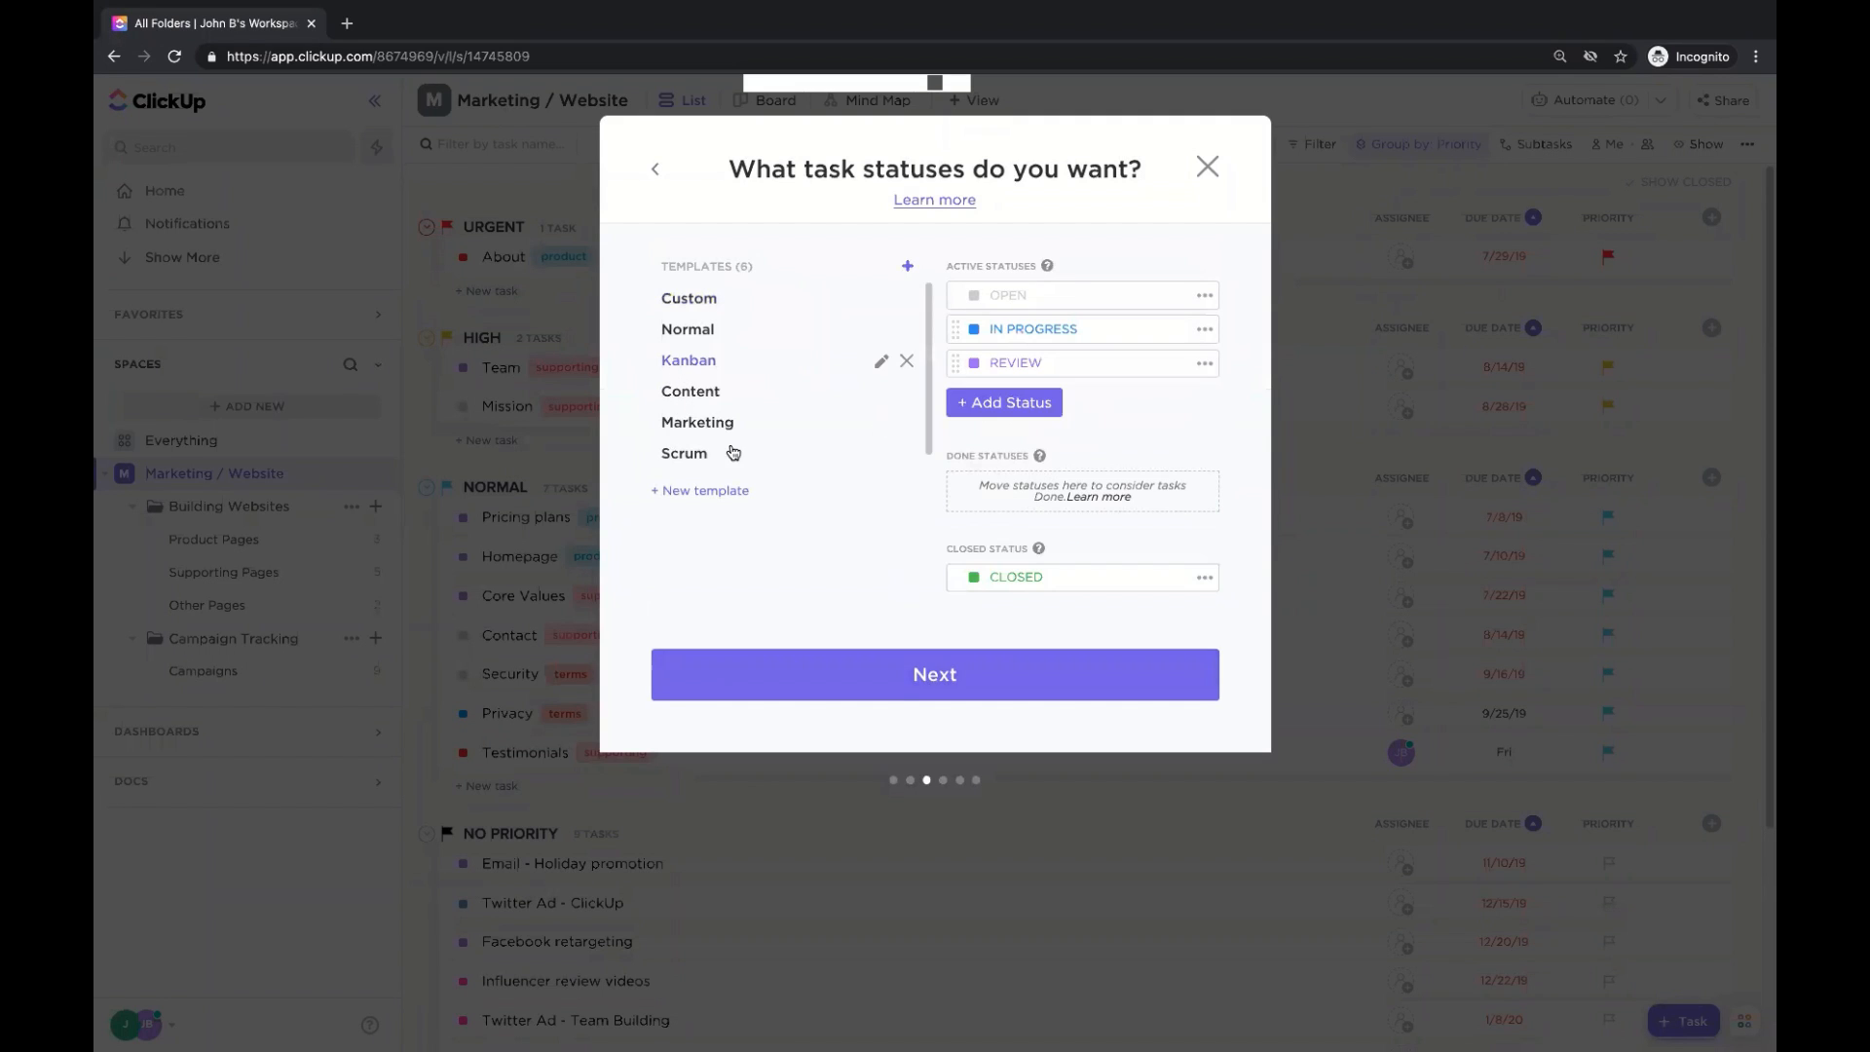
left_click(881, 700)
left_click(906, 798)
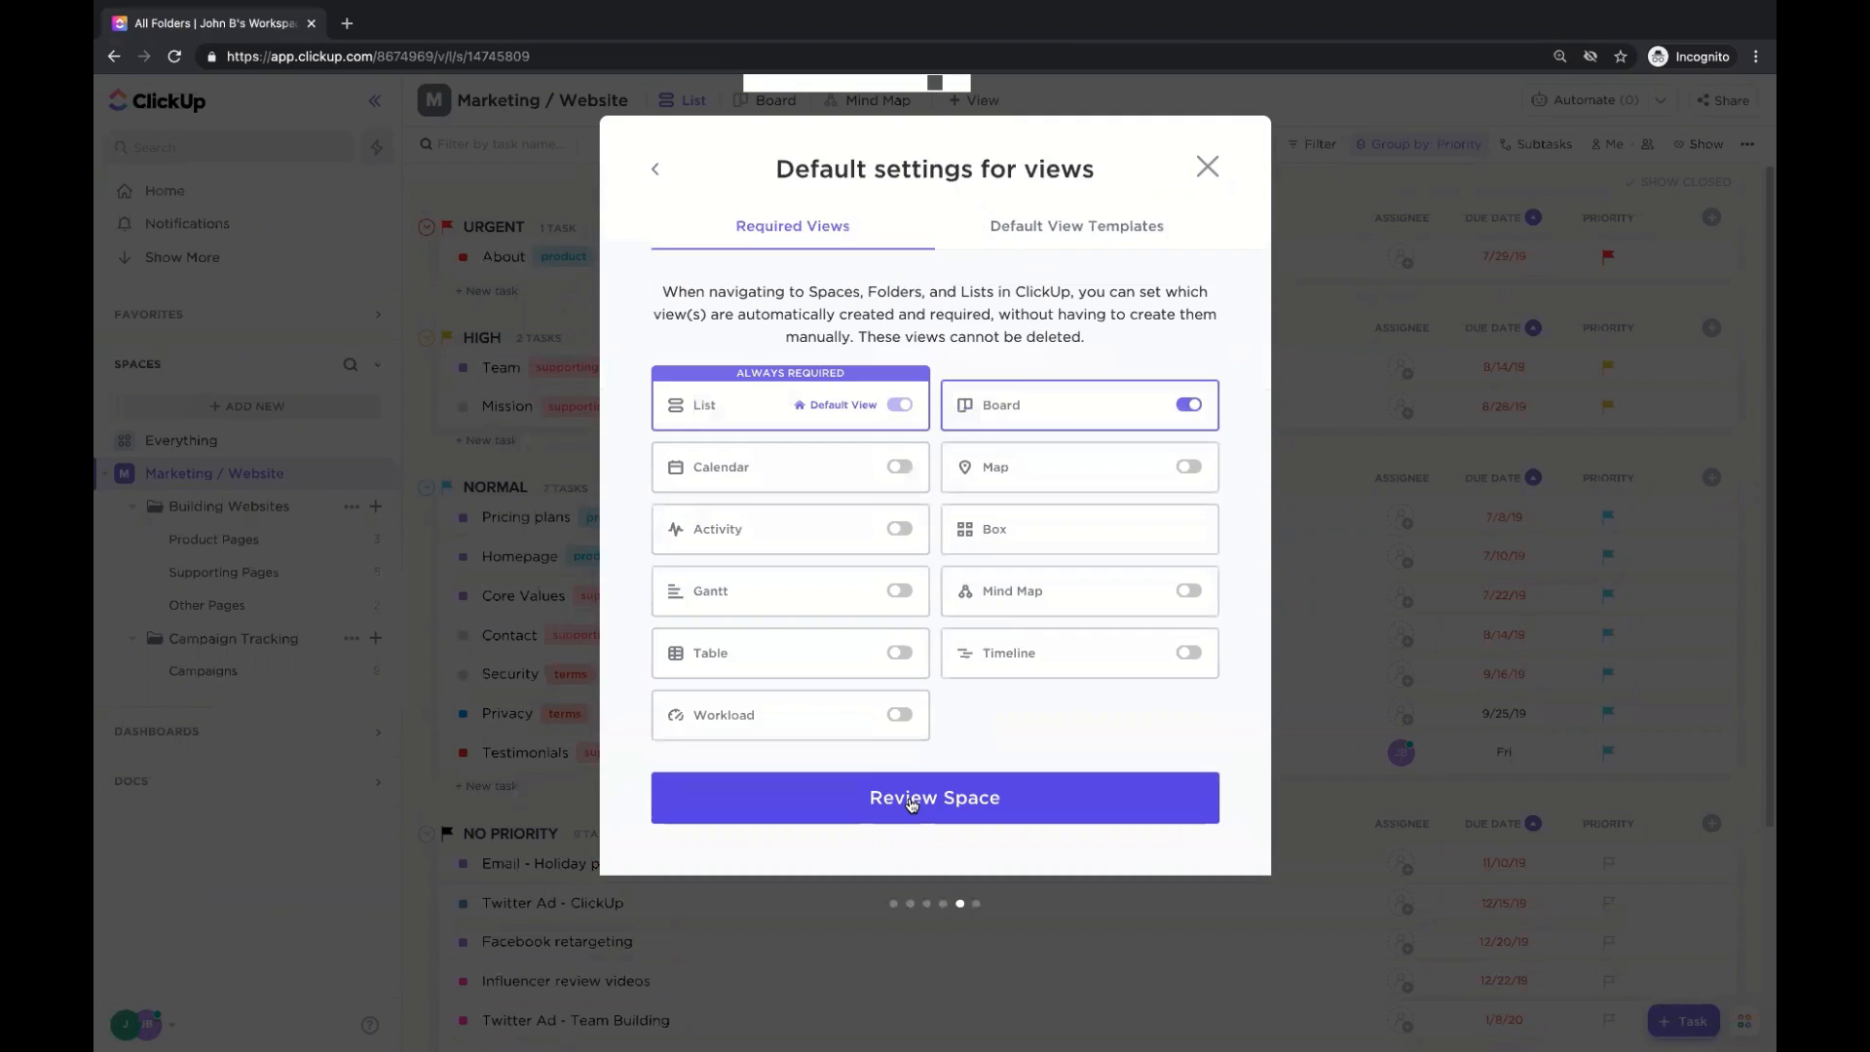
left_click(912, 803)
left_click(827, 695)
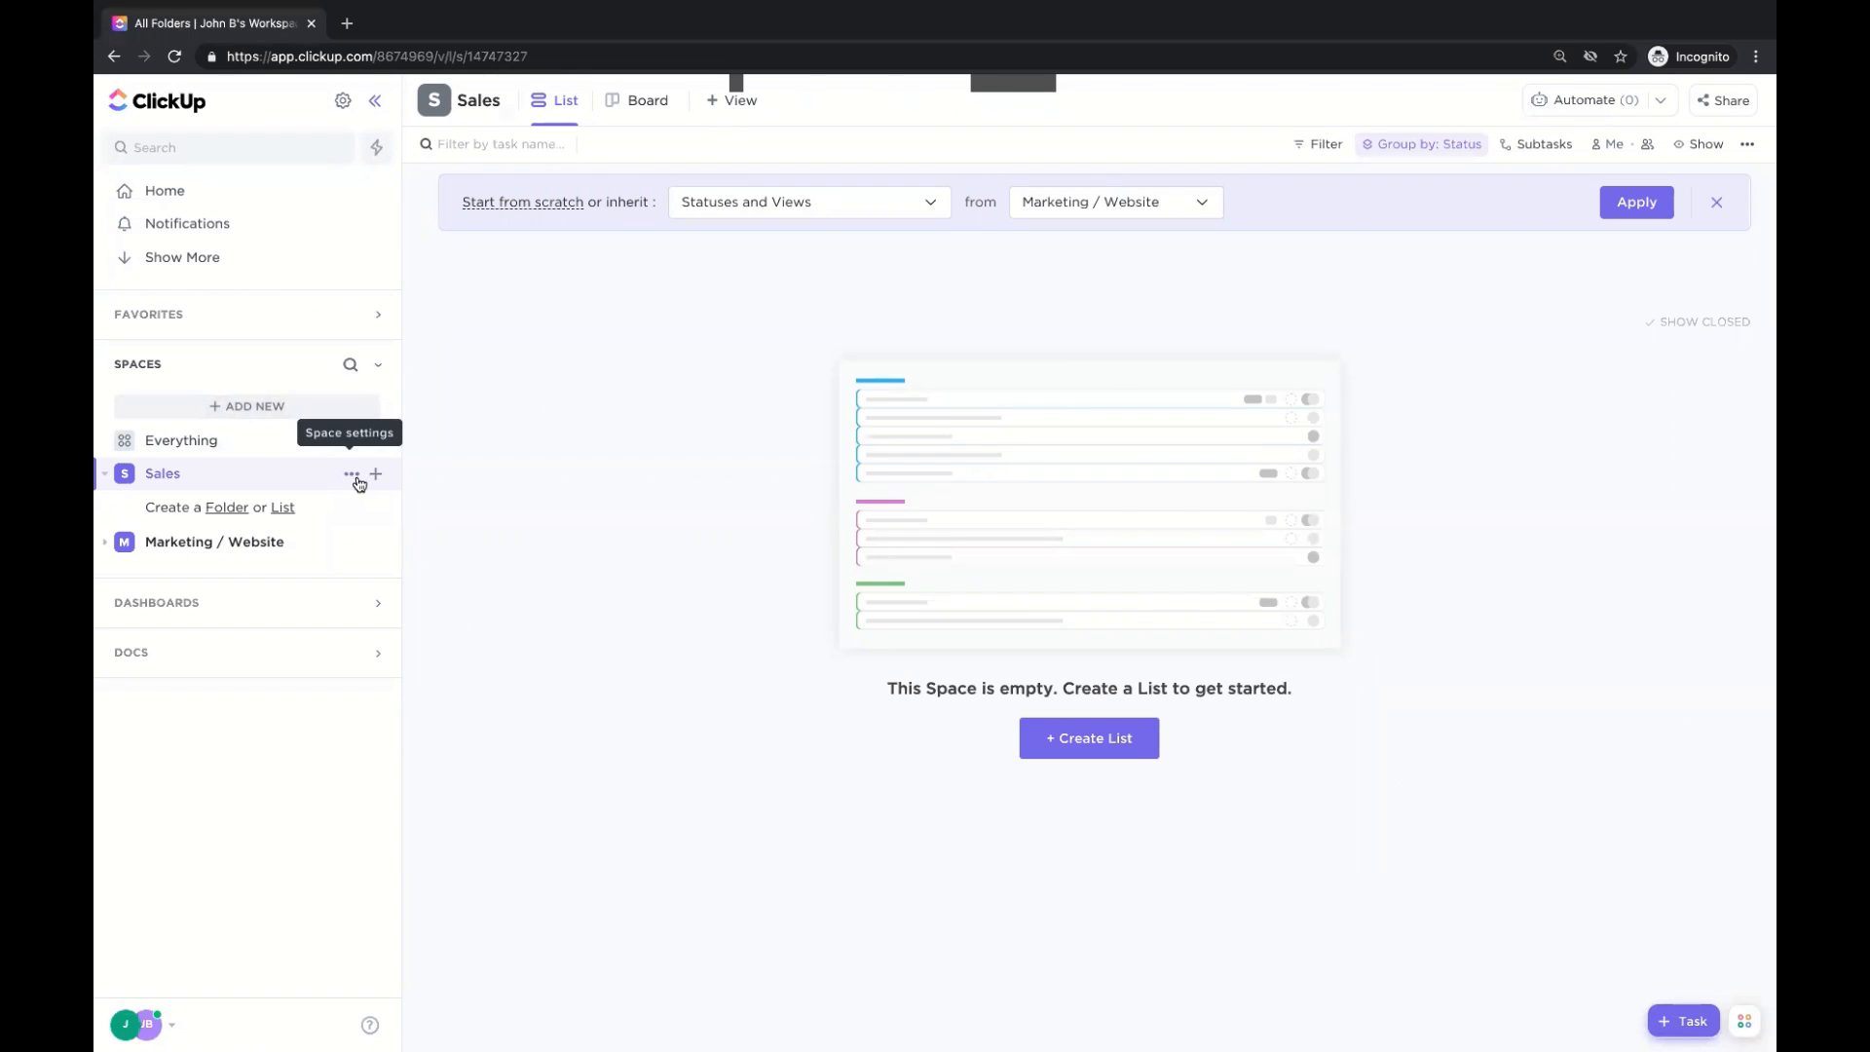
Browse the Template Center from the Sales Space and search the templates for "sales".
left_click(351, 473)
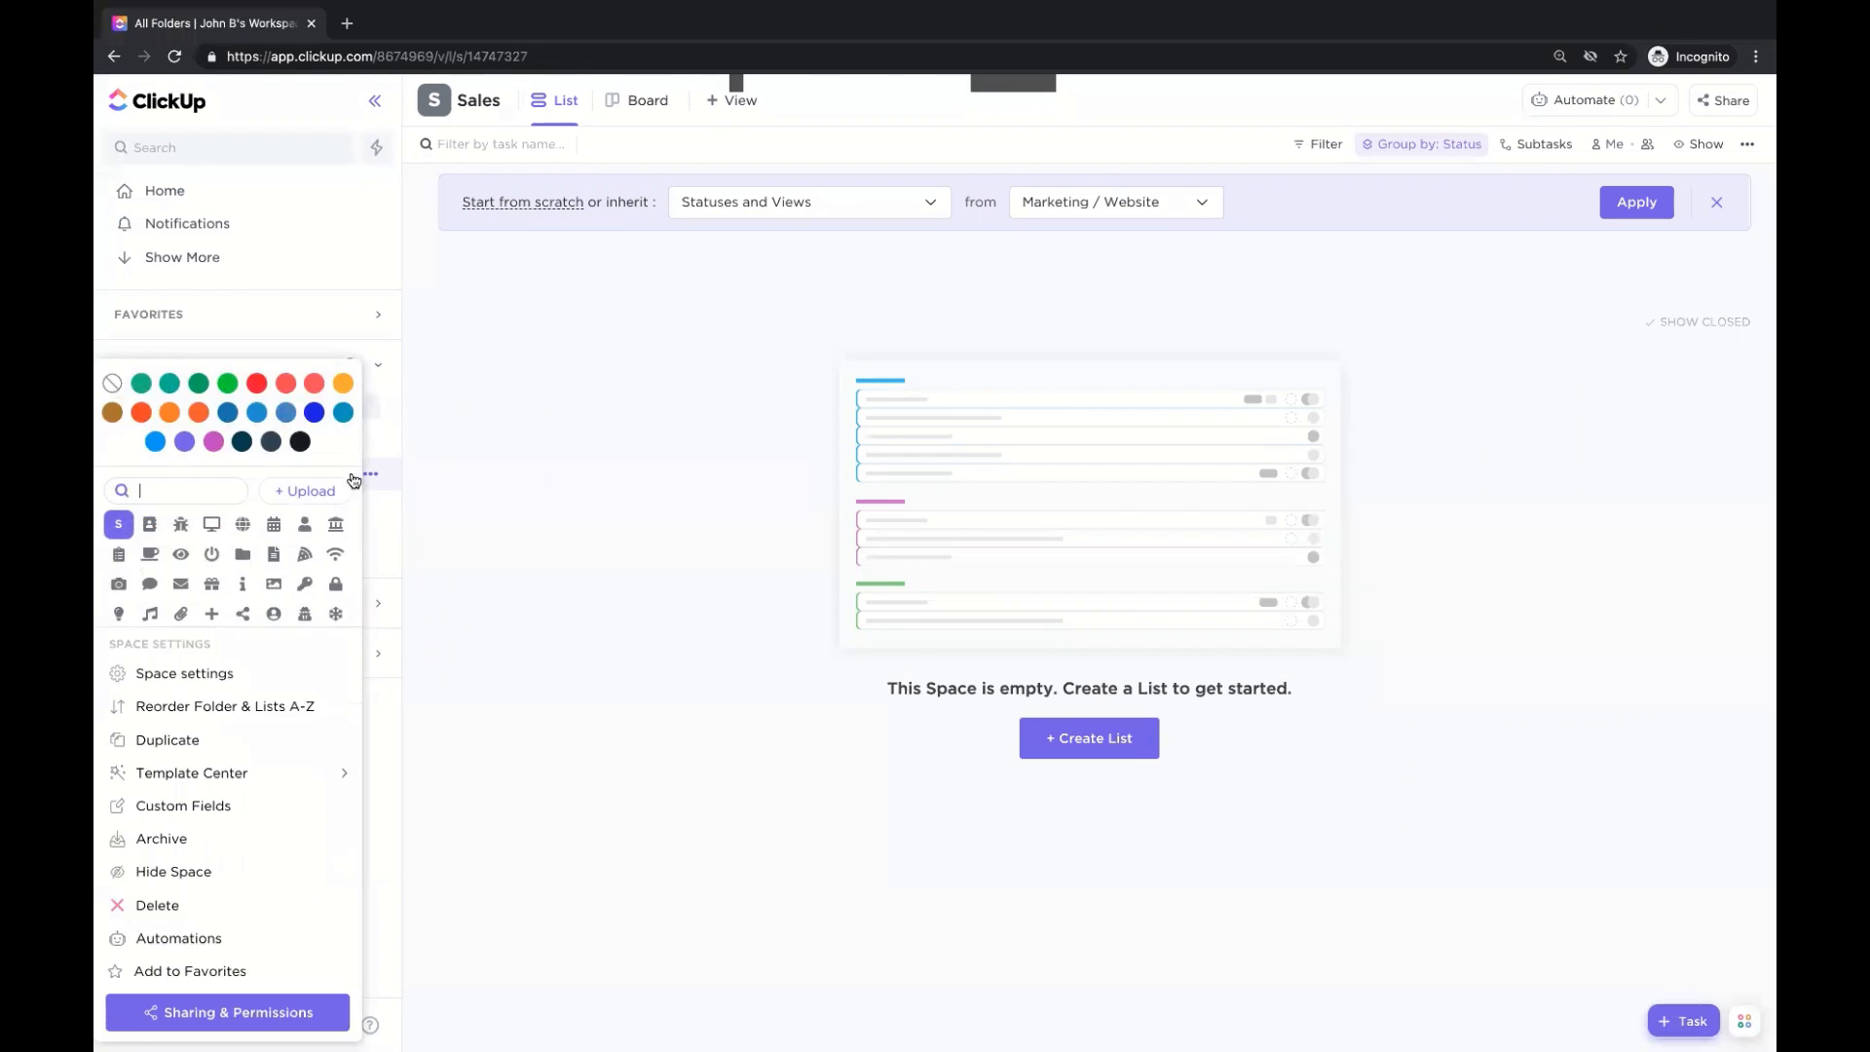
left_click(263, 772)
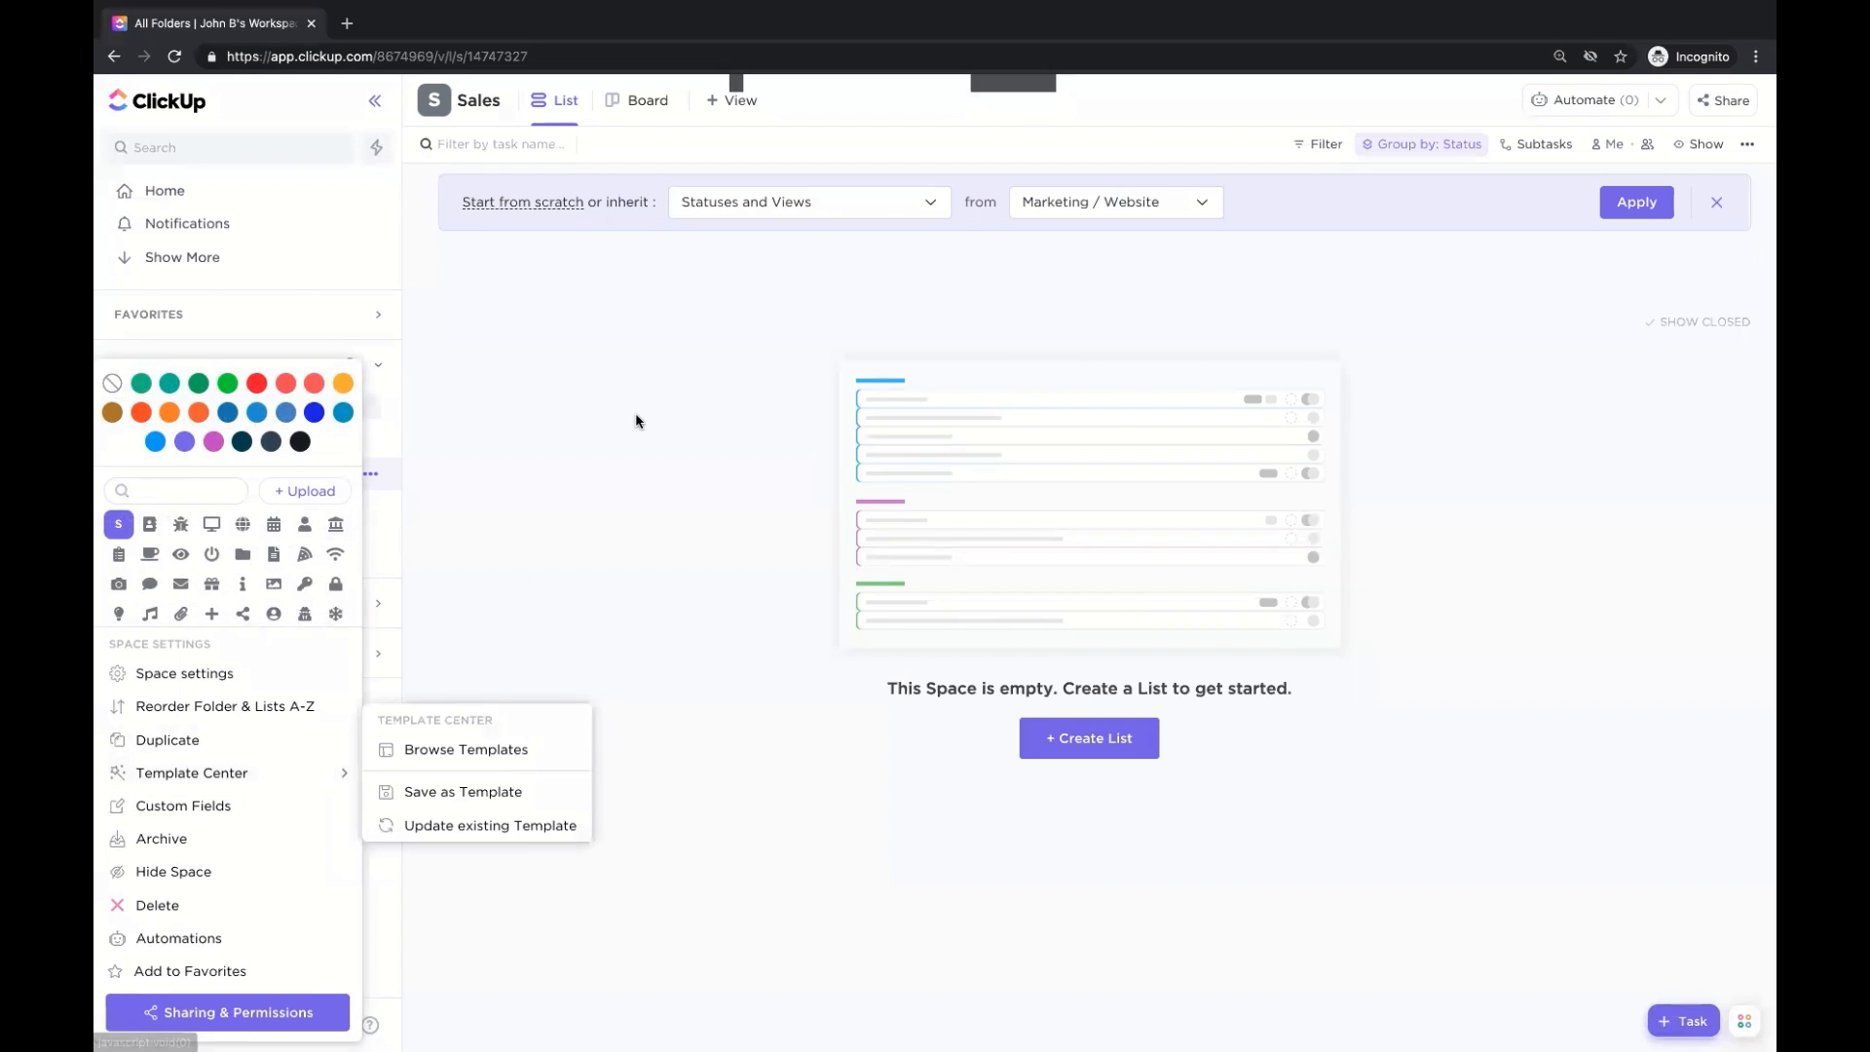
left_click(495, 764)
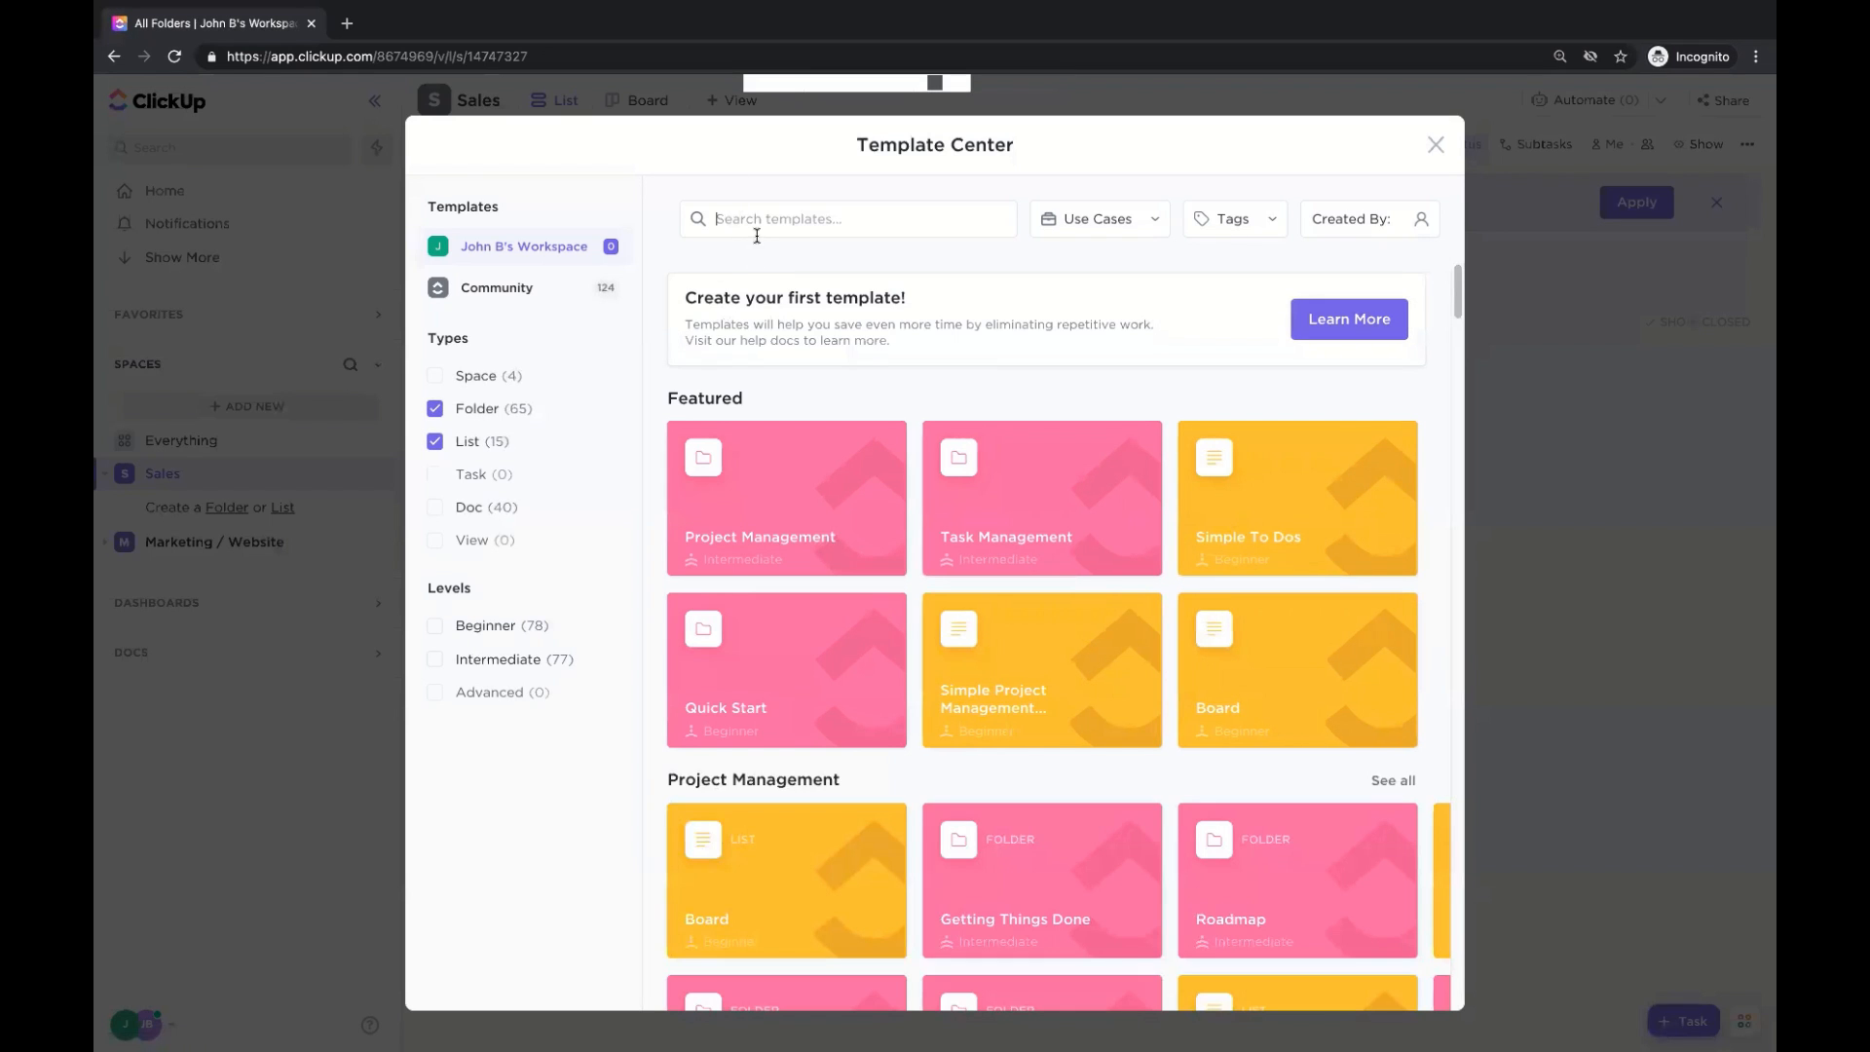
type("sales")
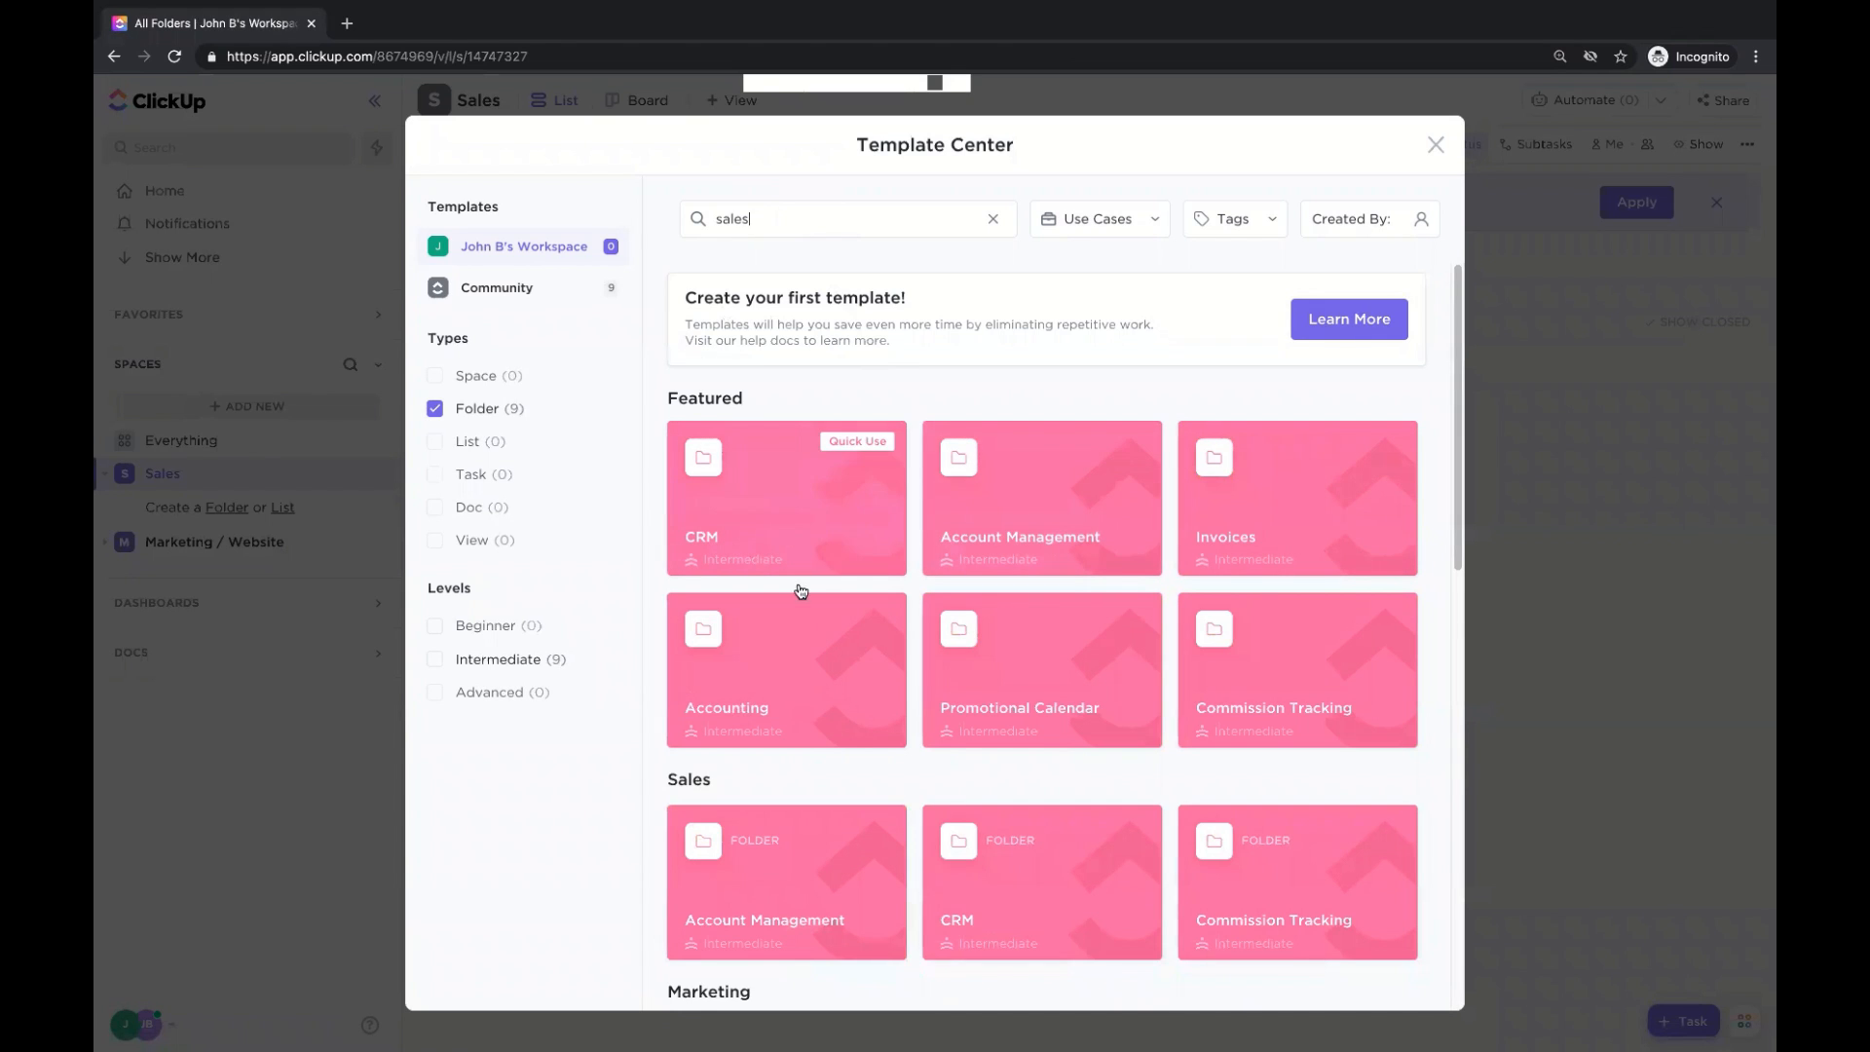
Use the CRM folder template to create a folder named CRM in the Sales Space, importing everything with project dates as is.
left_click(821, 506)
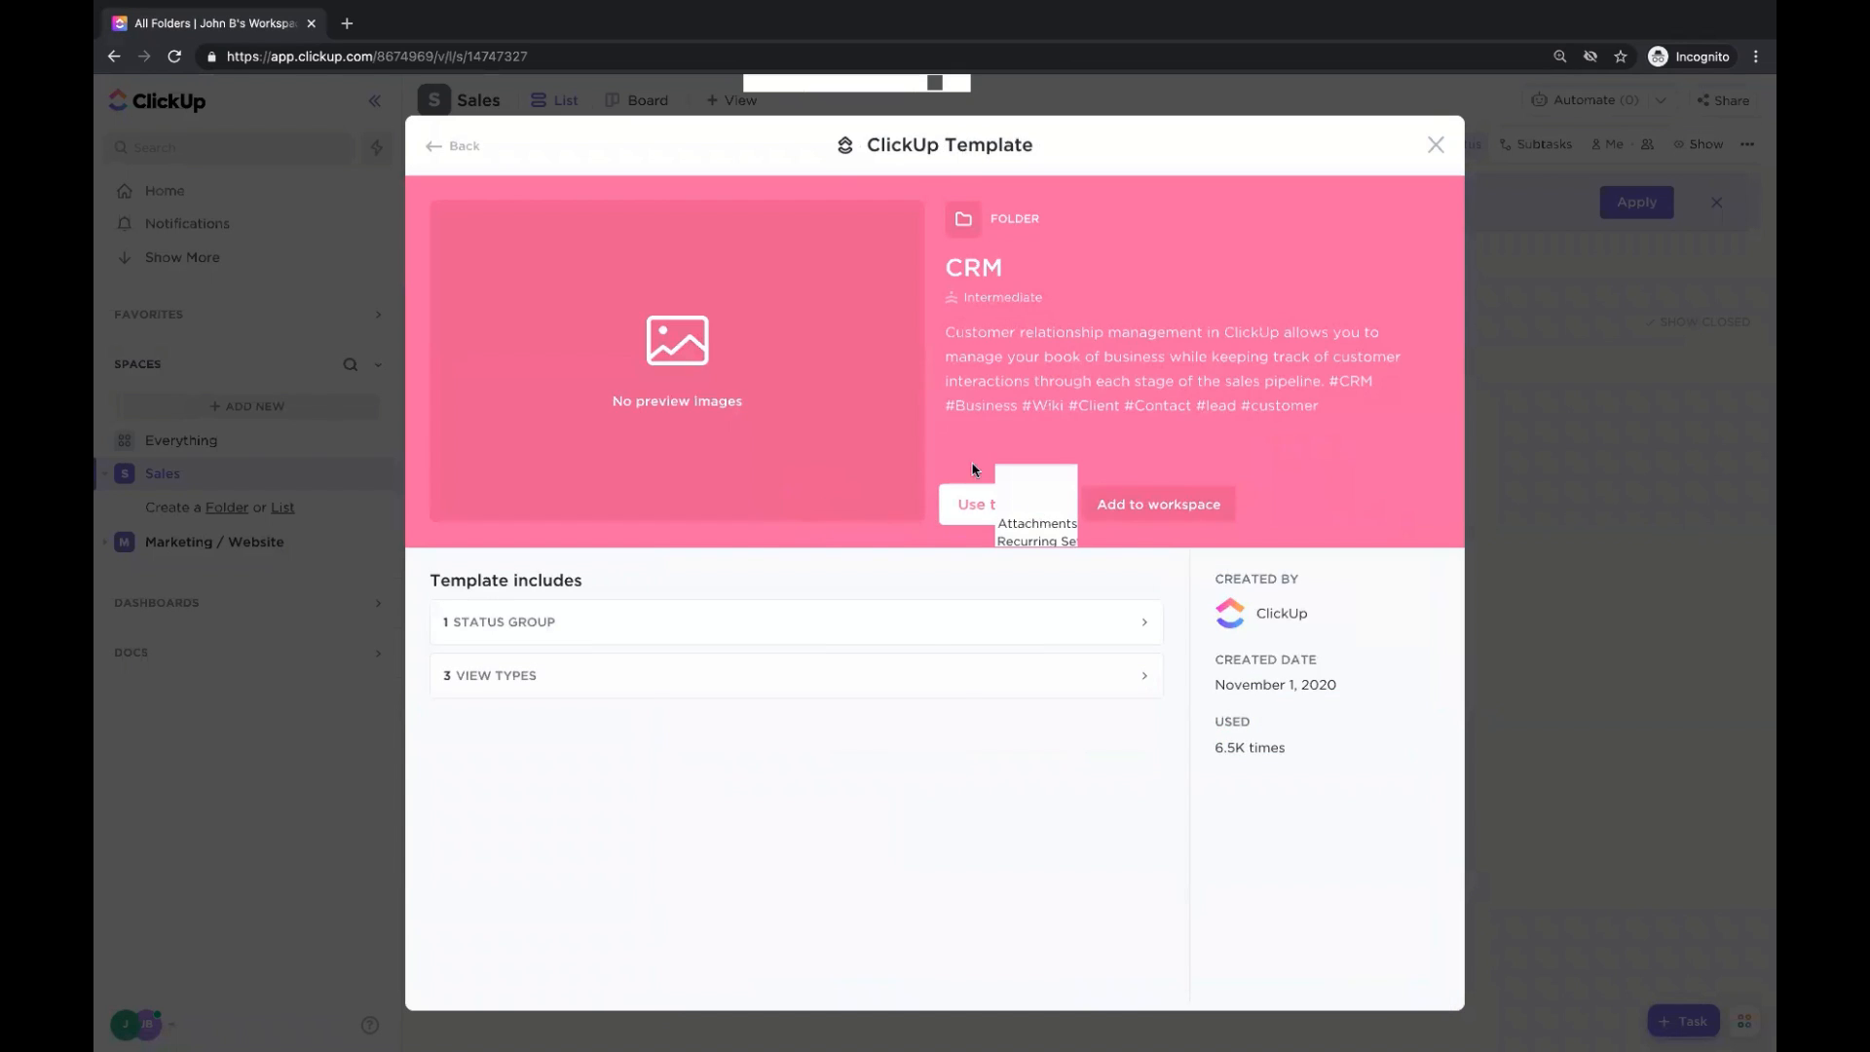
left_click(969, 497)
type("CRM")
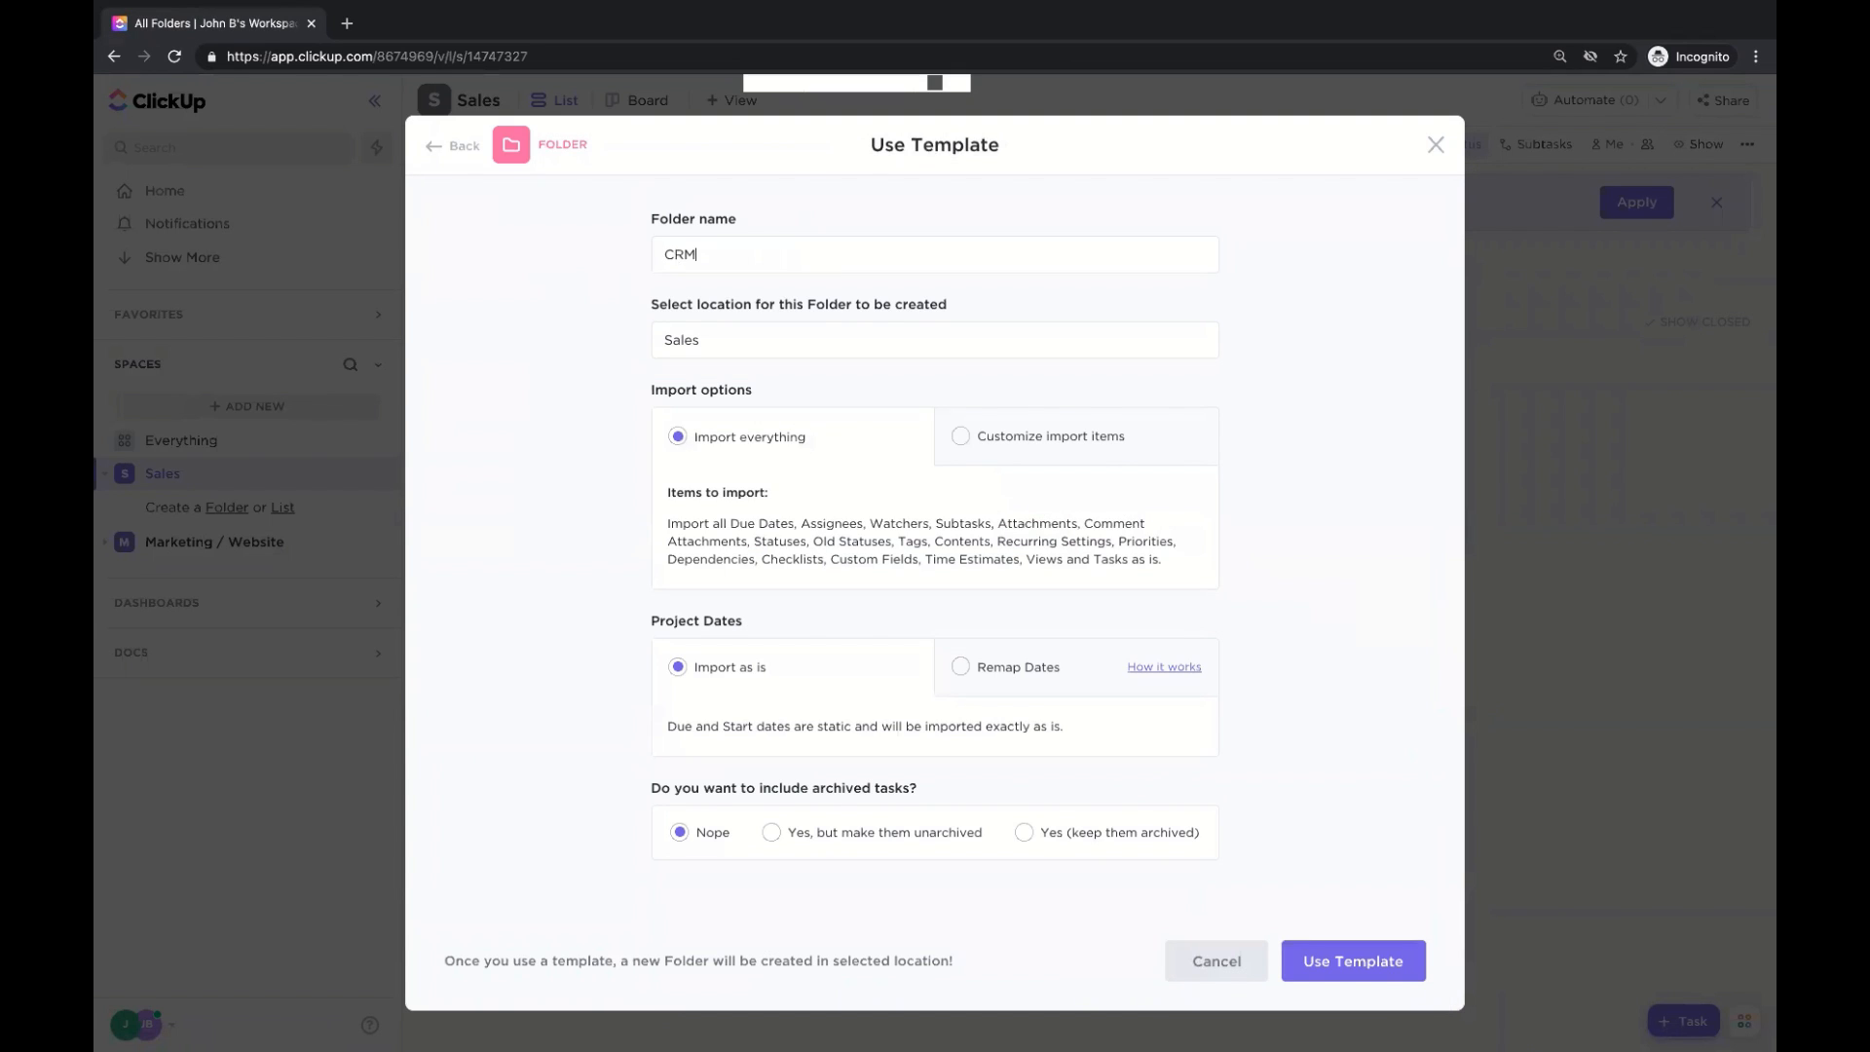
left_click(1342, 964)
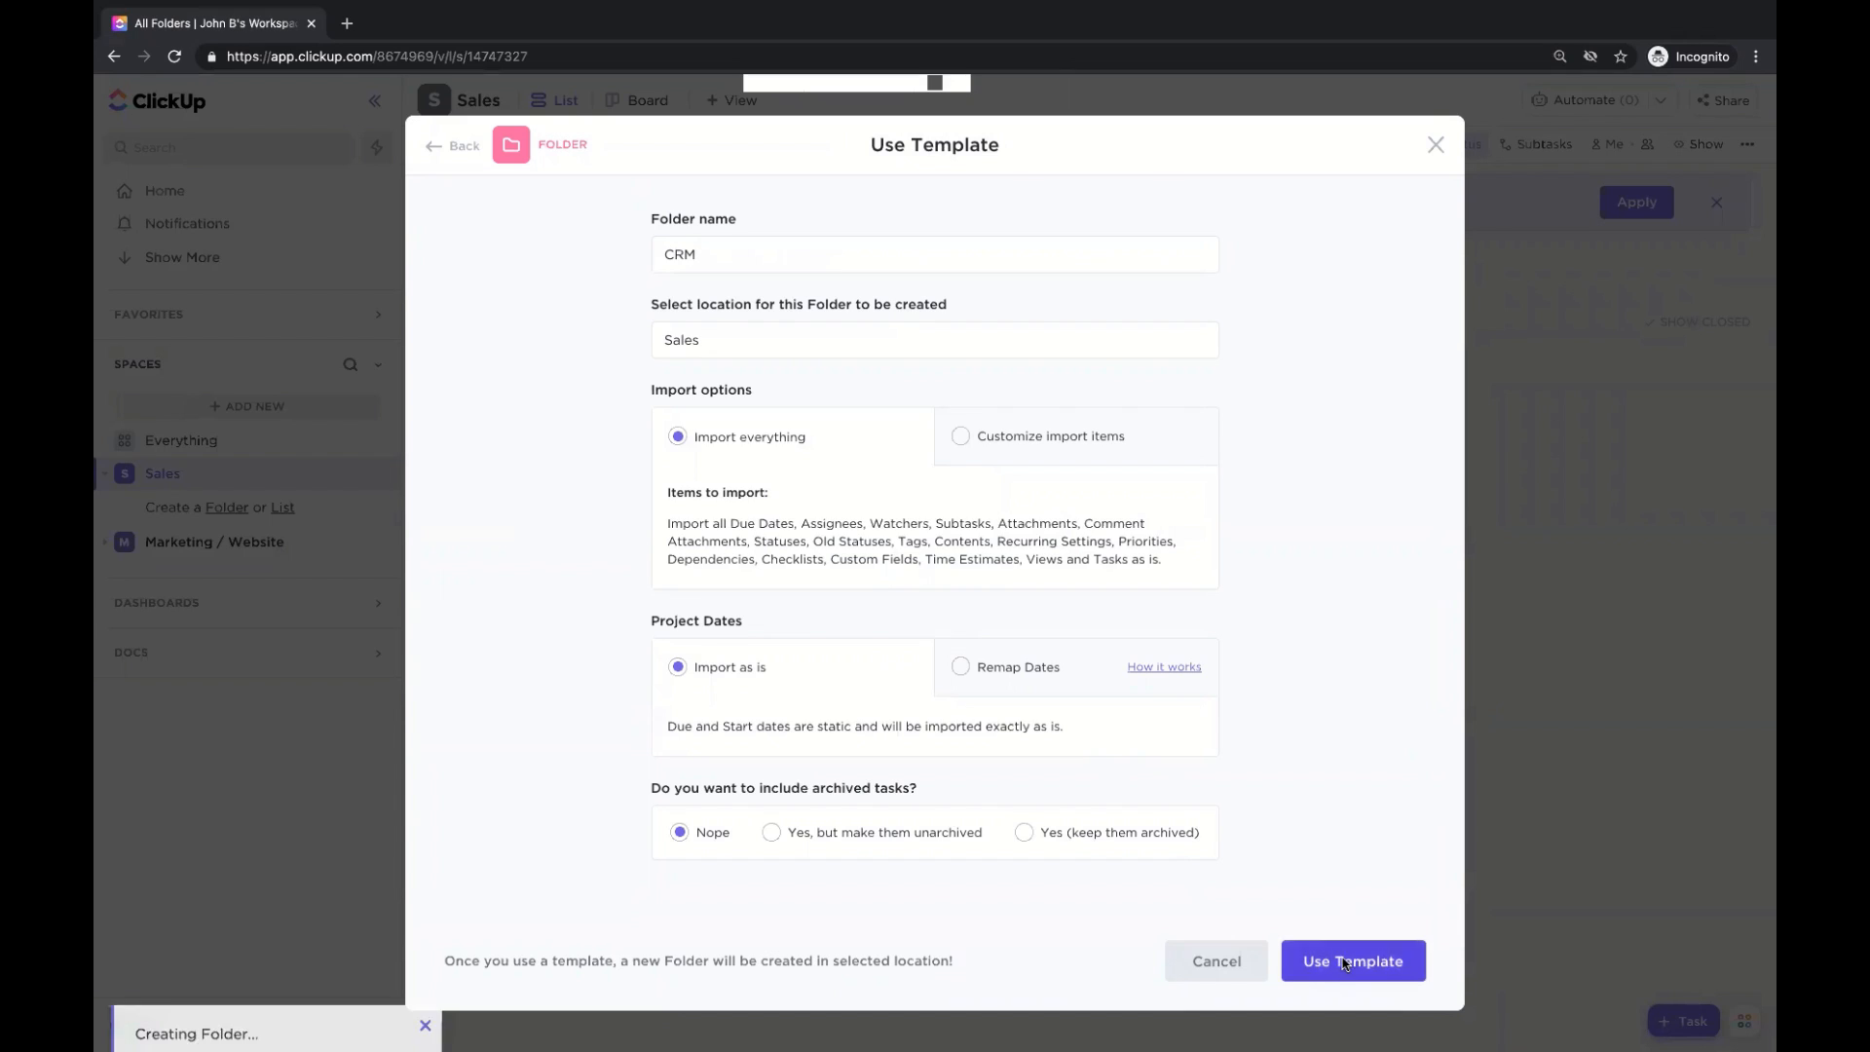
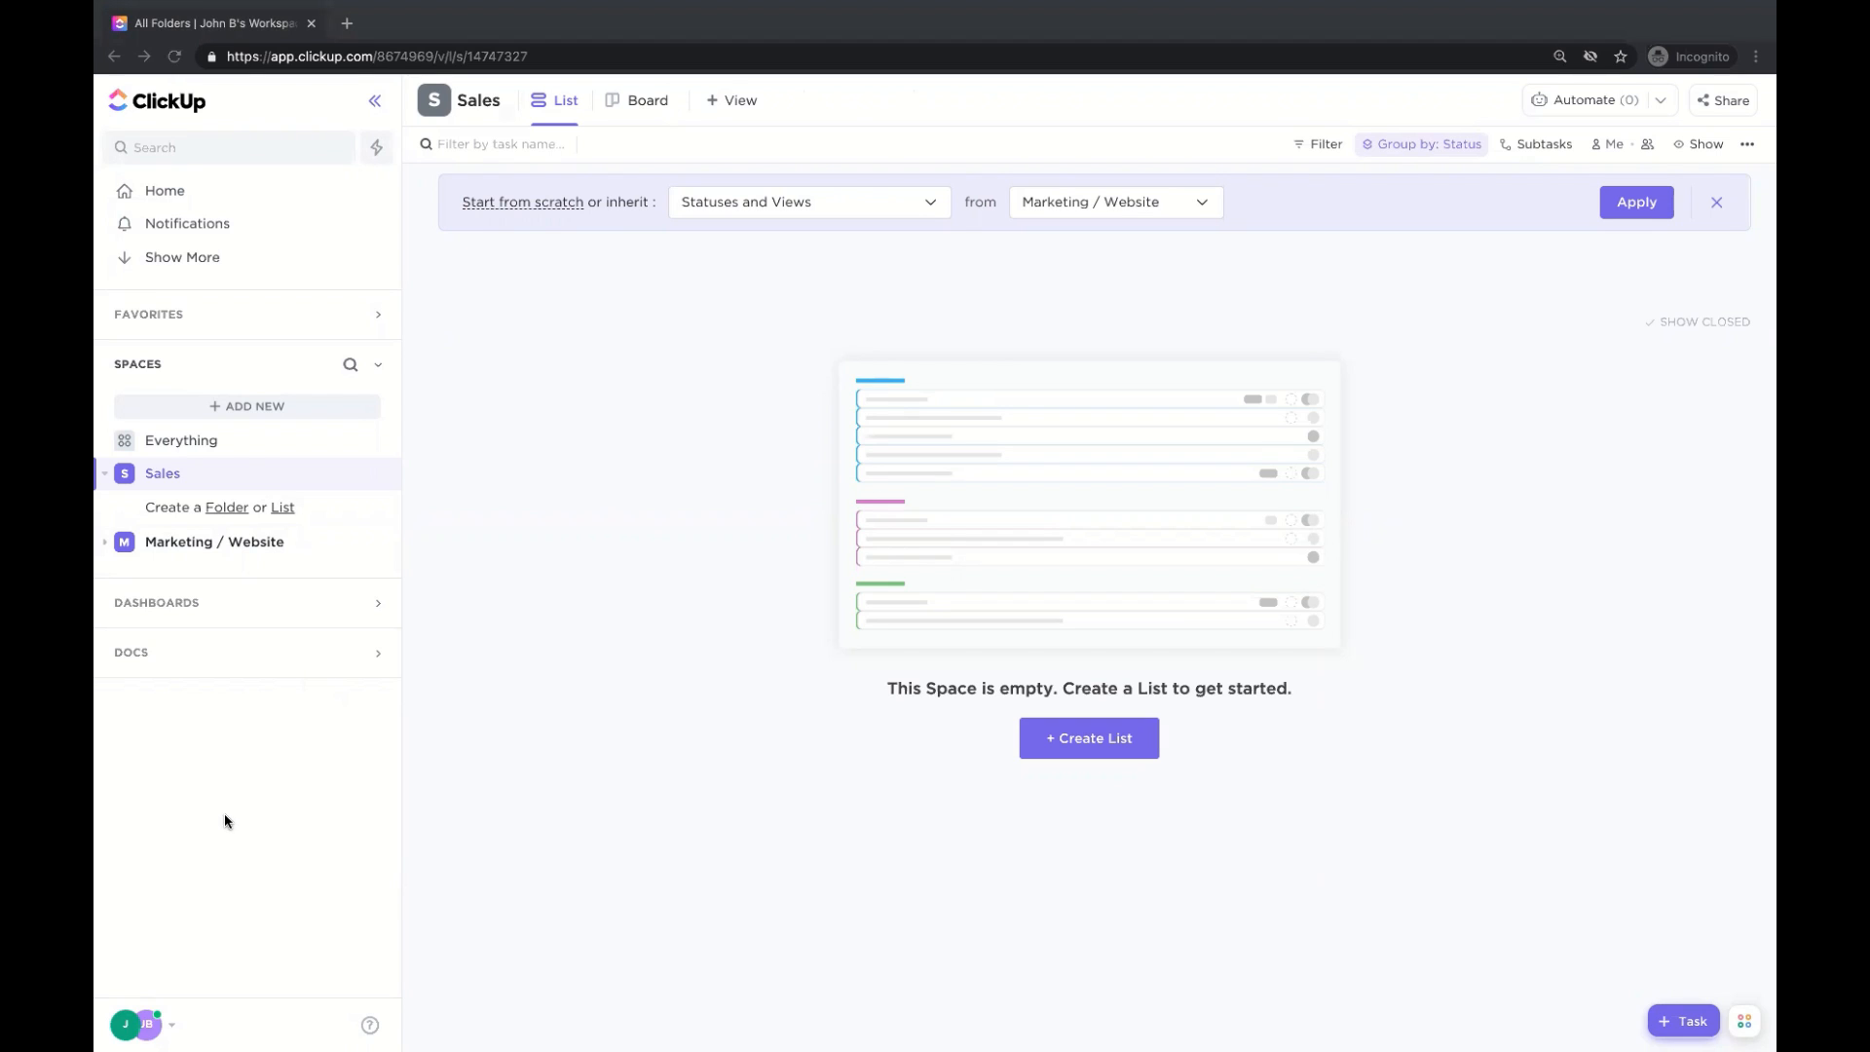
On the Home page, expand the Overdue, Next and Unscheduled groups, and schedule the Testimonials task for 3:00 pm today in the day calendar.
left_click(177, 200)
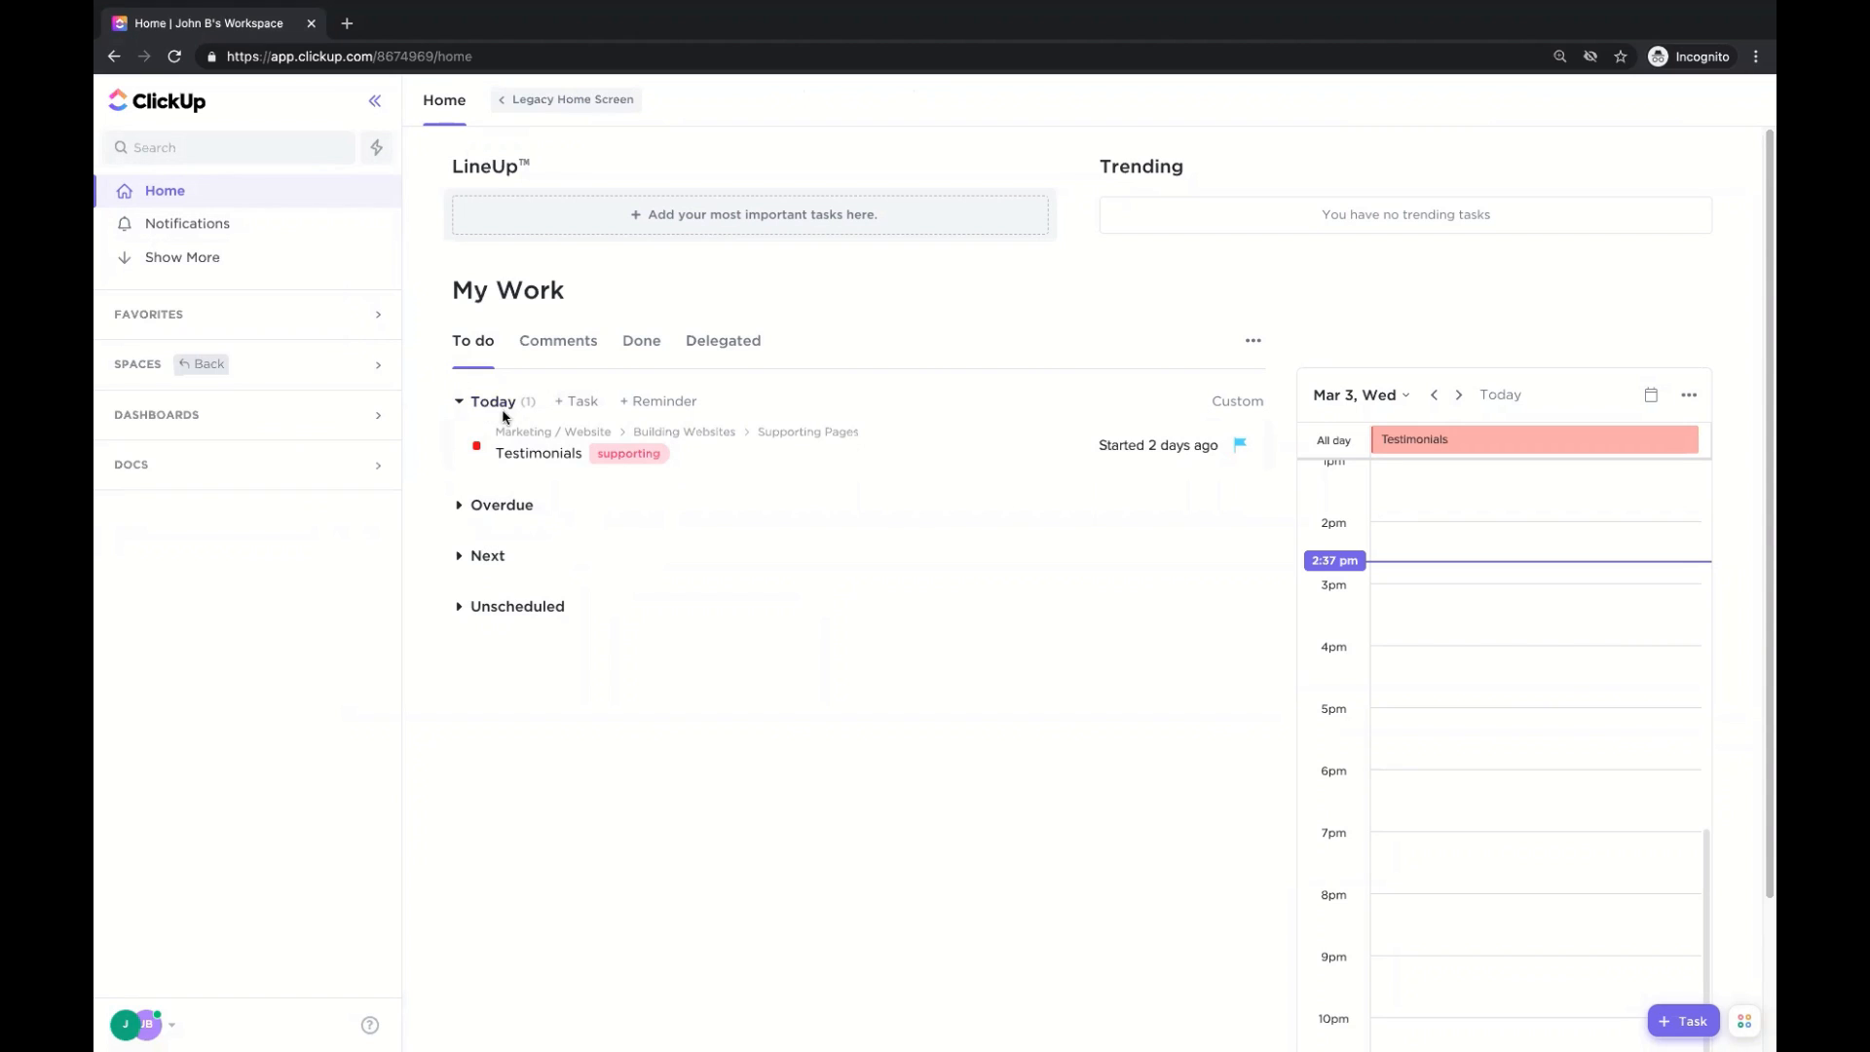
left_click(510, 506)
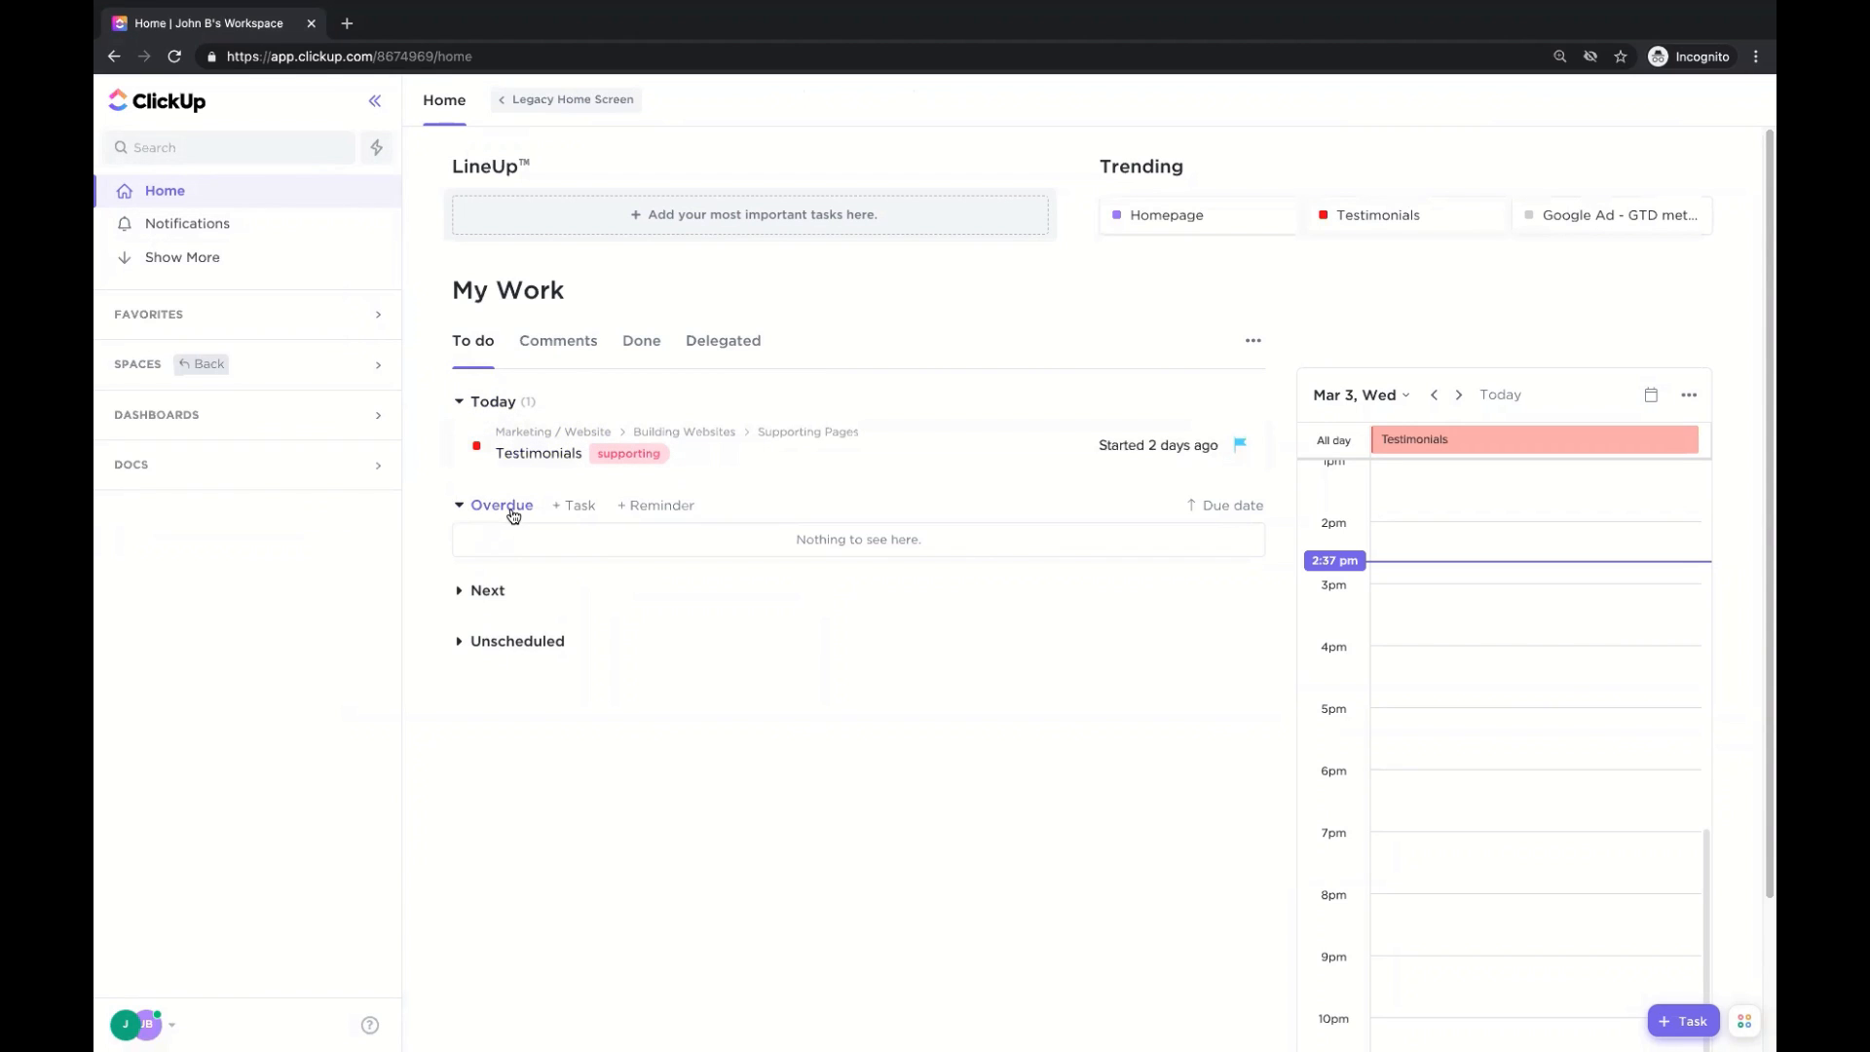
left_click(489, 591)
left_click(507, 676)
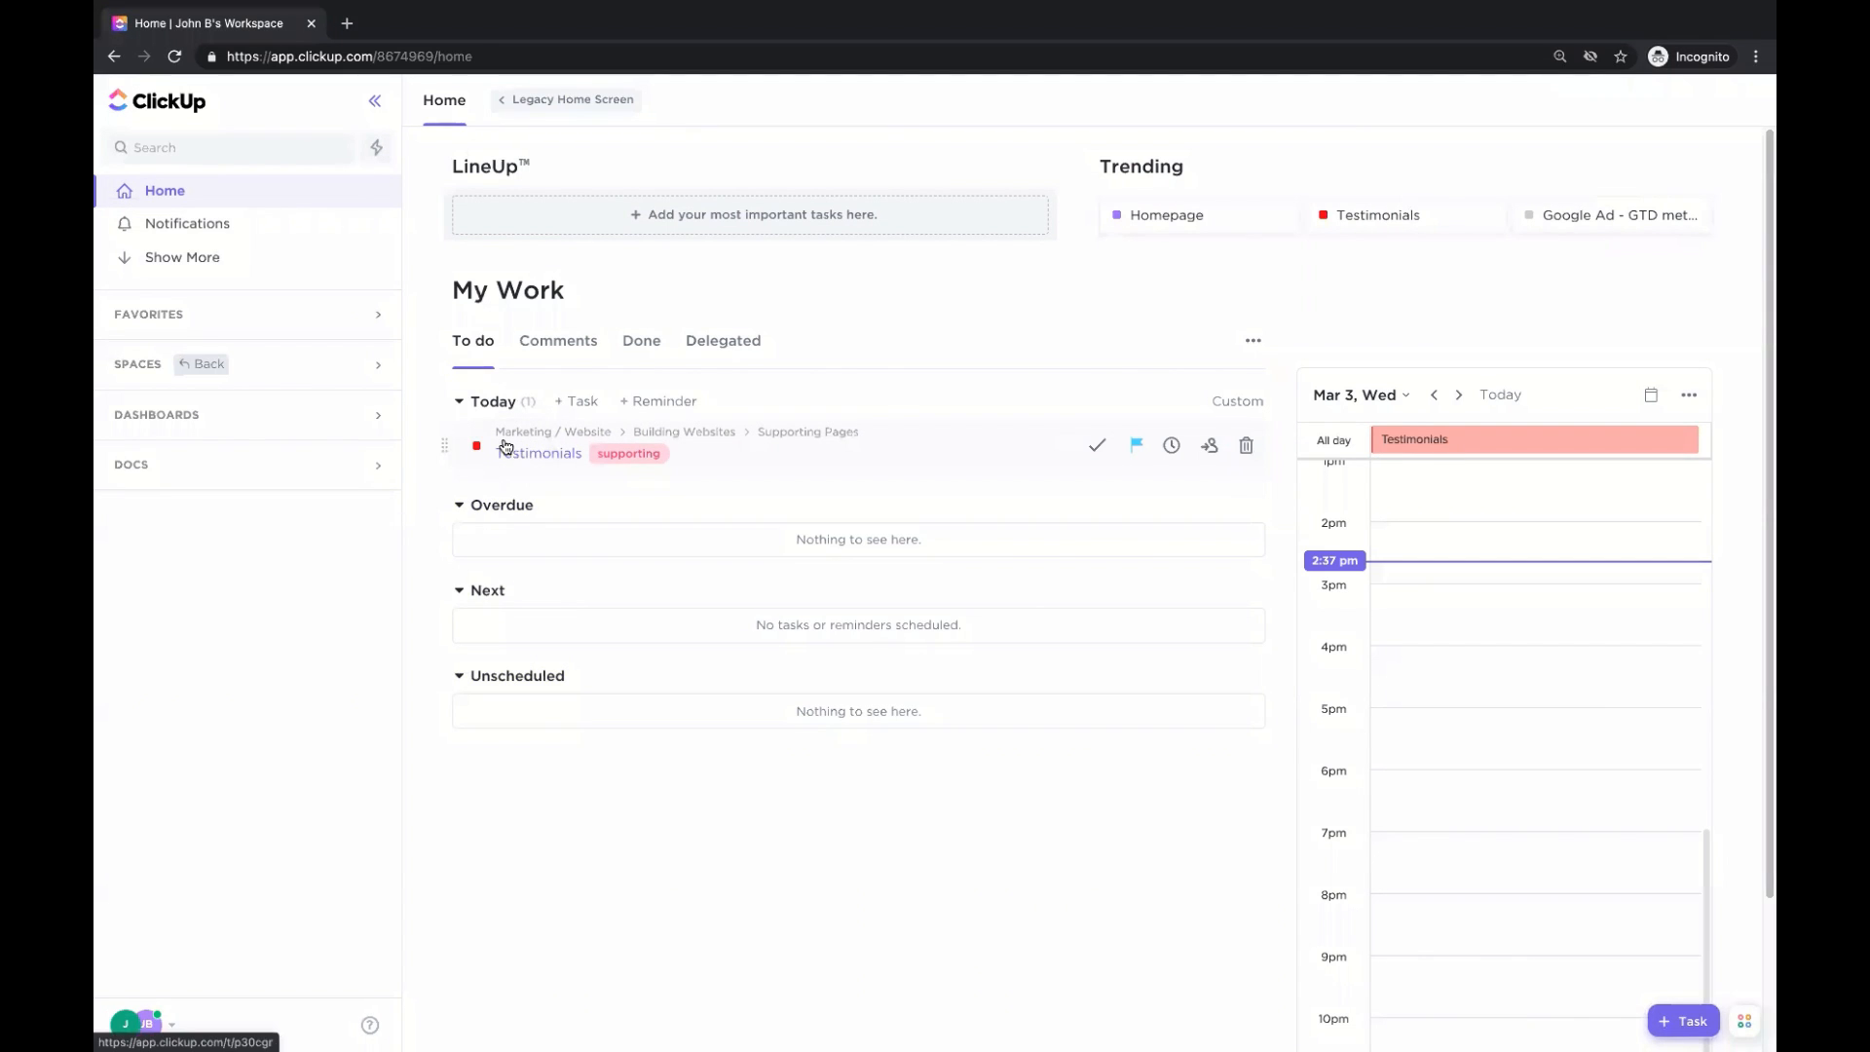
left_click_drag(506, 445, 1431, 613)
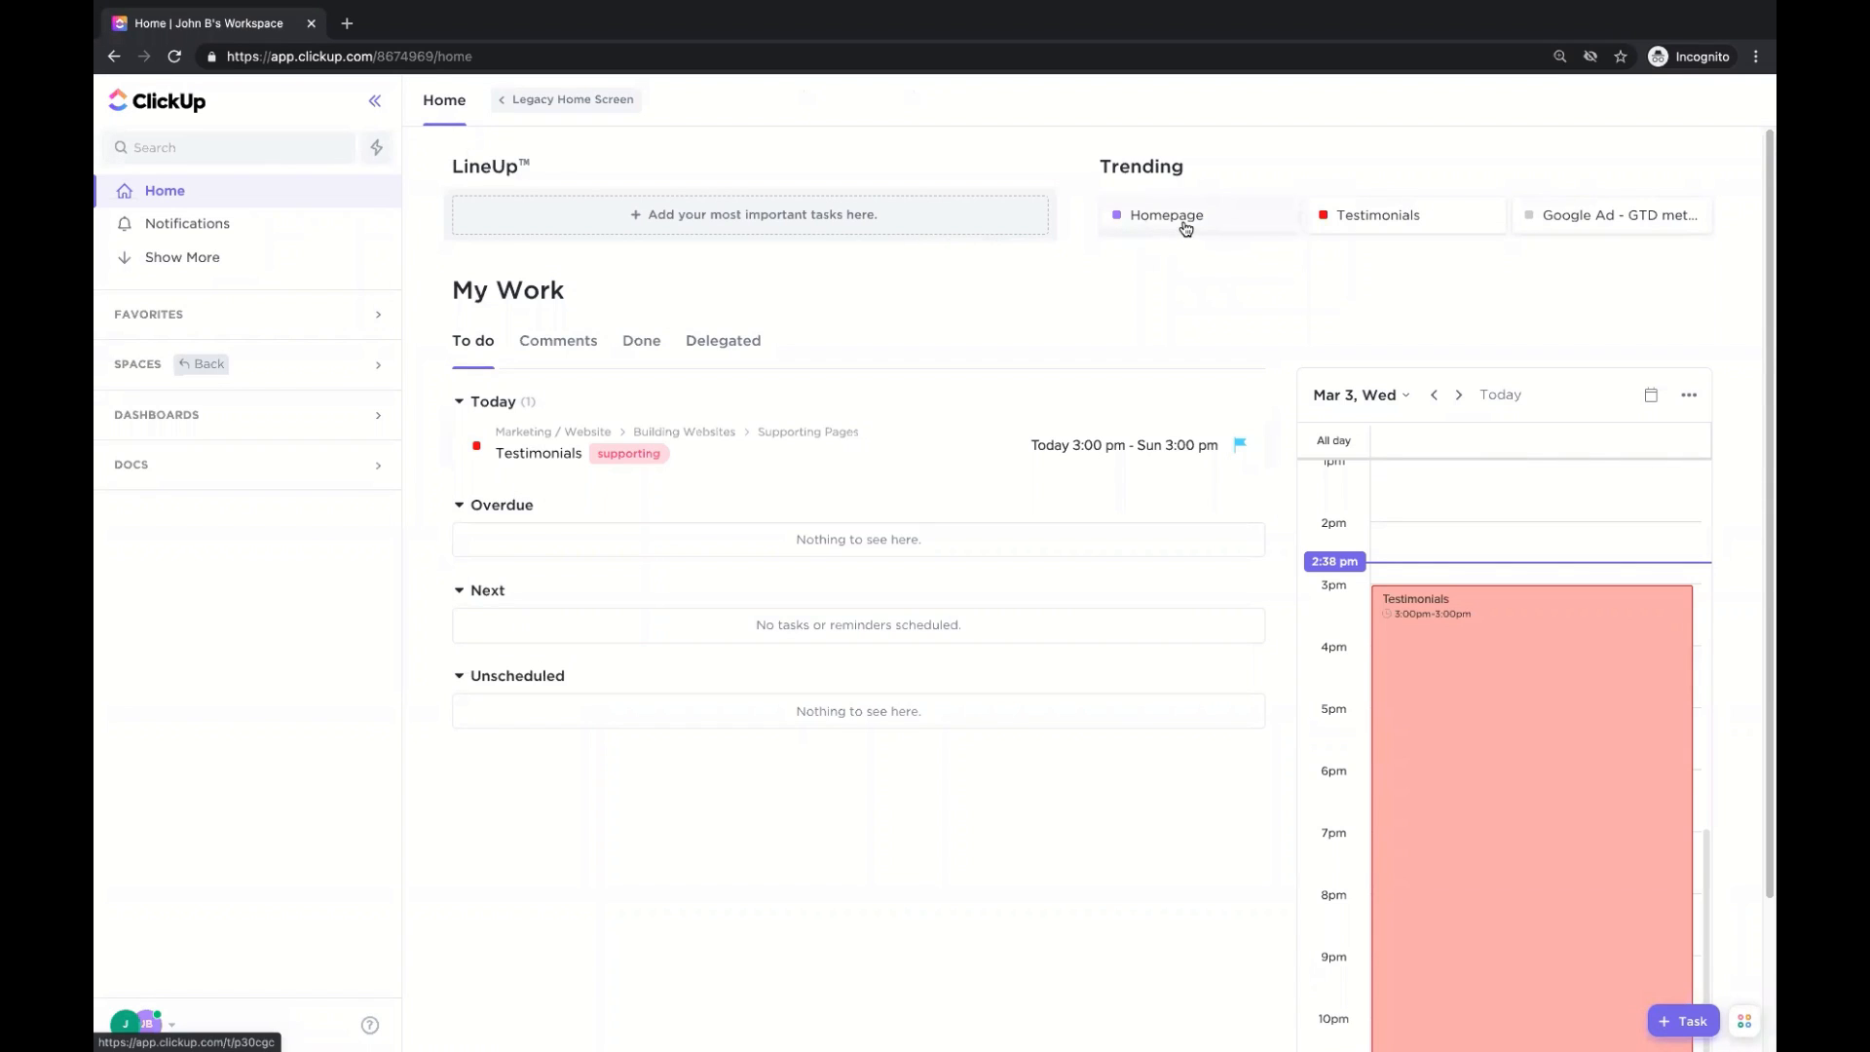
Add the trending Homepage and Testimonials tasks to the LineUp on the Home page.
left_click_drag(1185, 228, 768, 230)
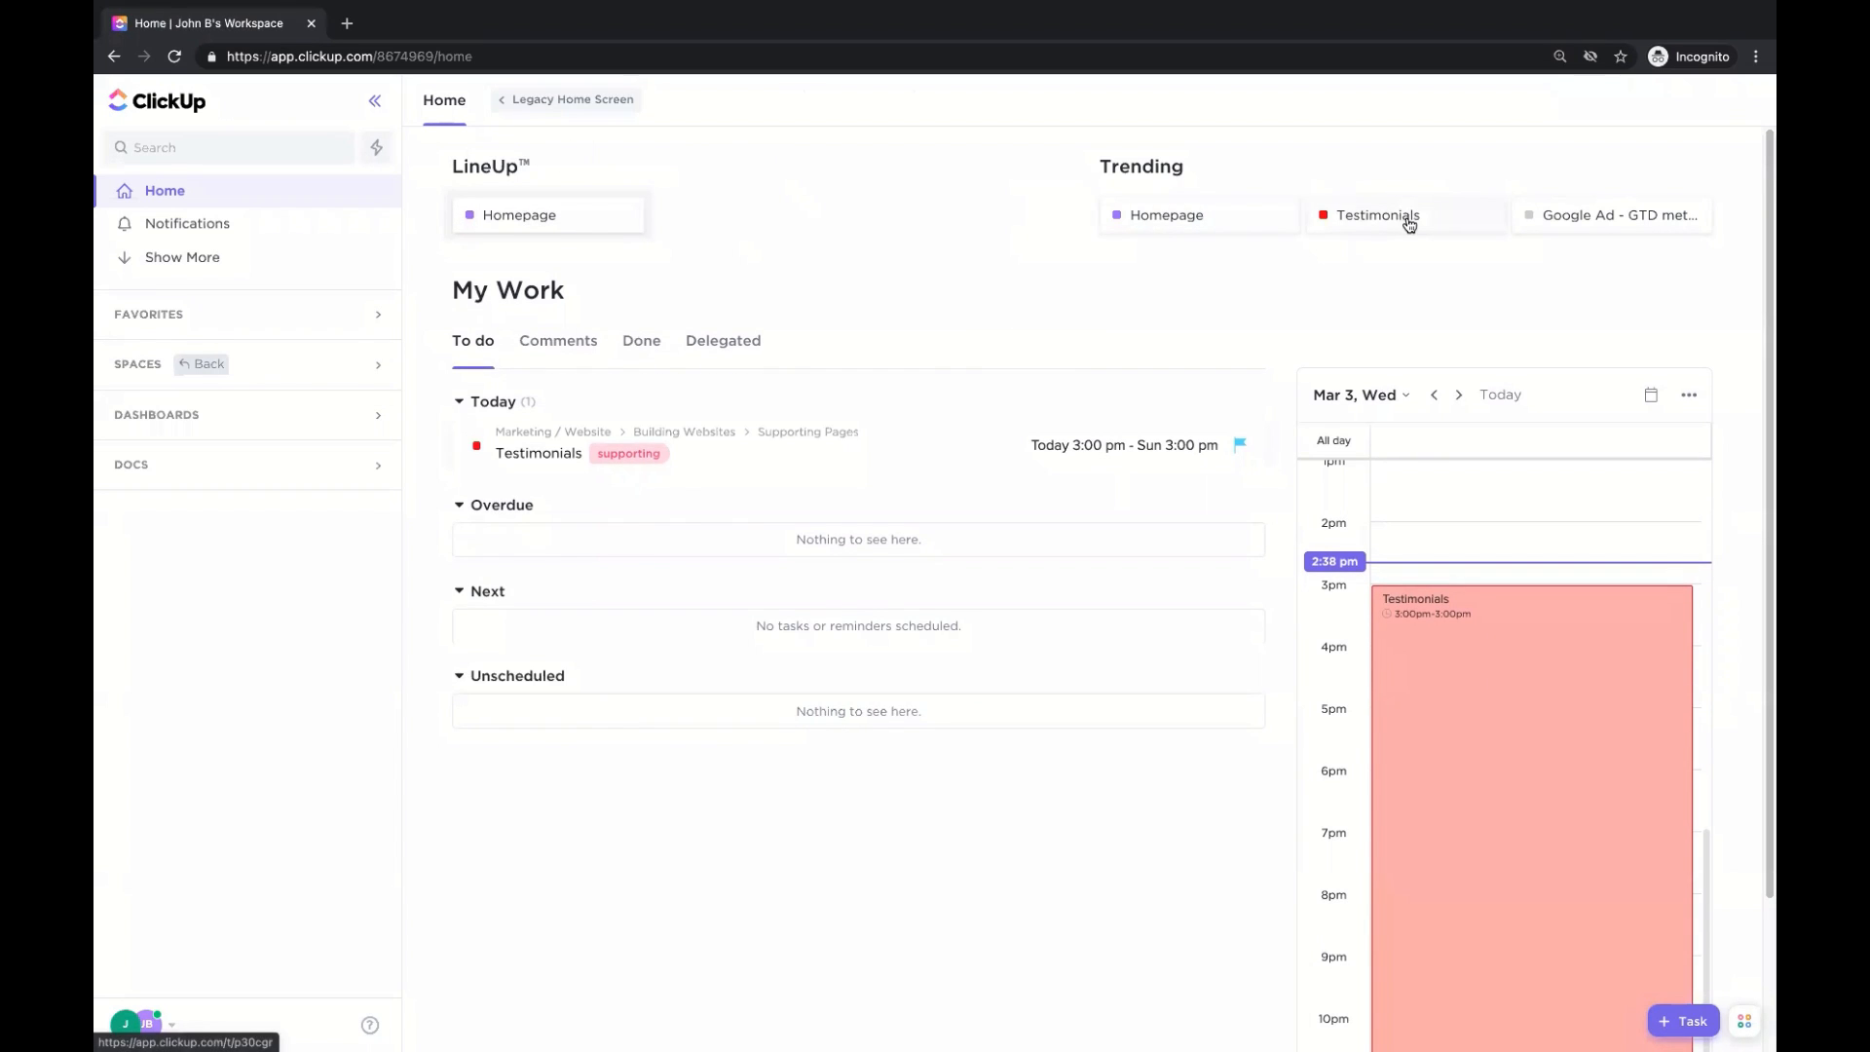
left_click_drag(1407, 219, 823, 229)
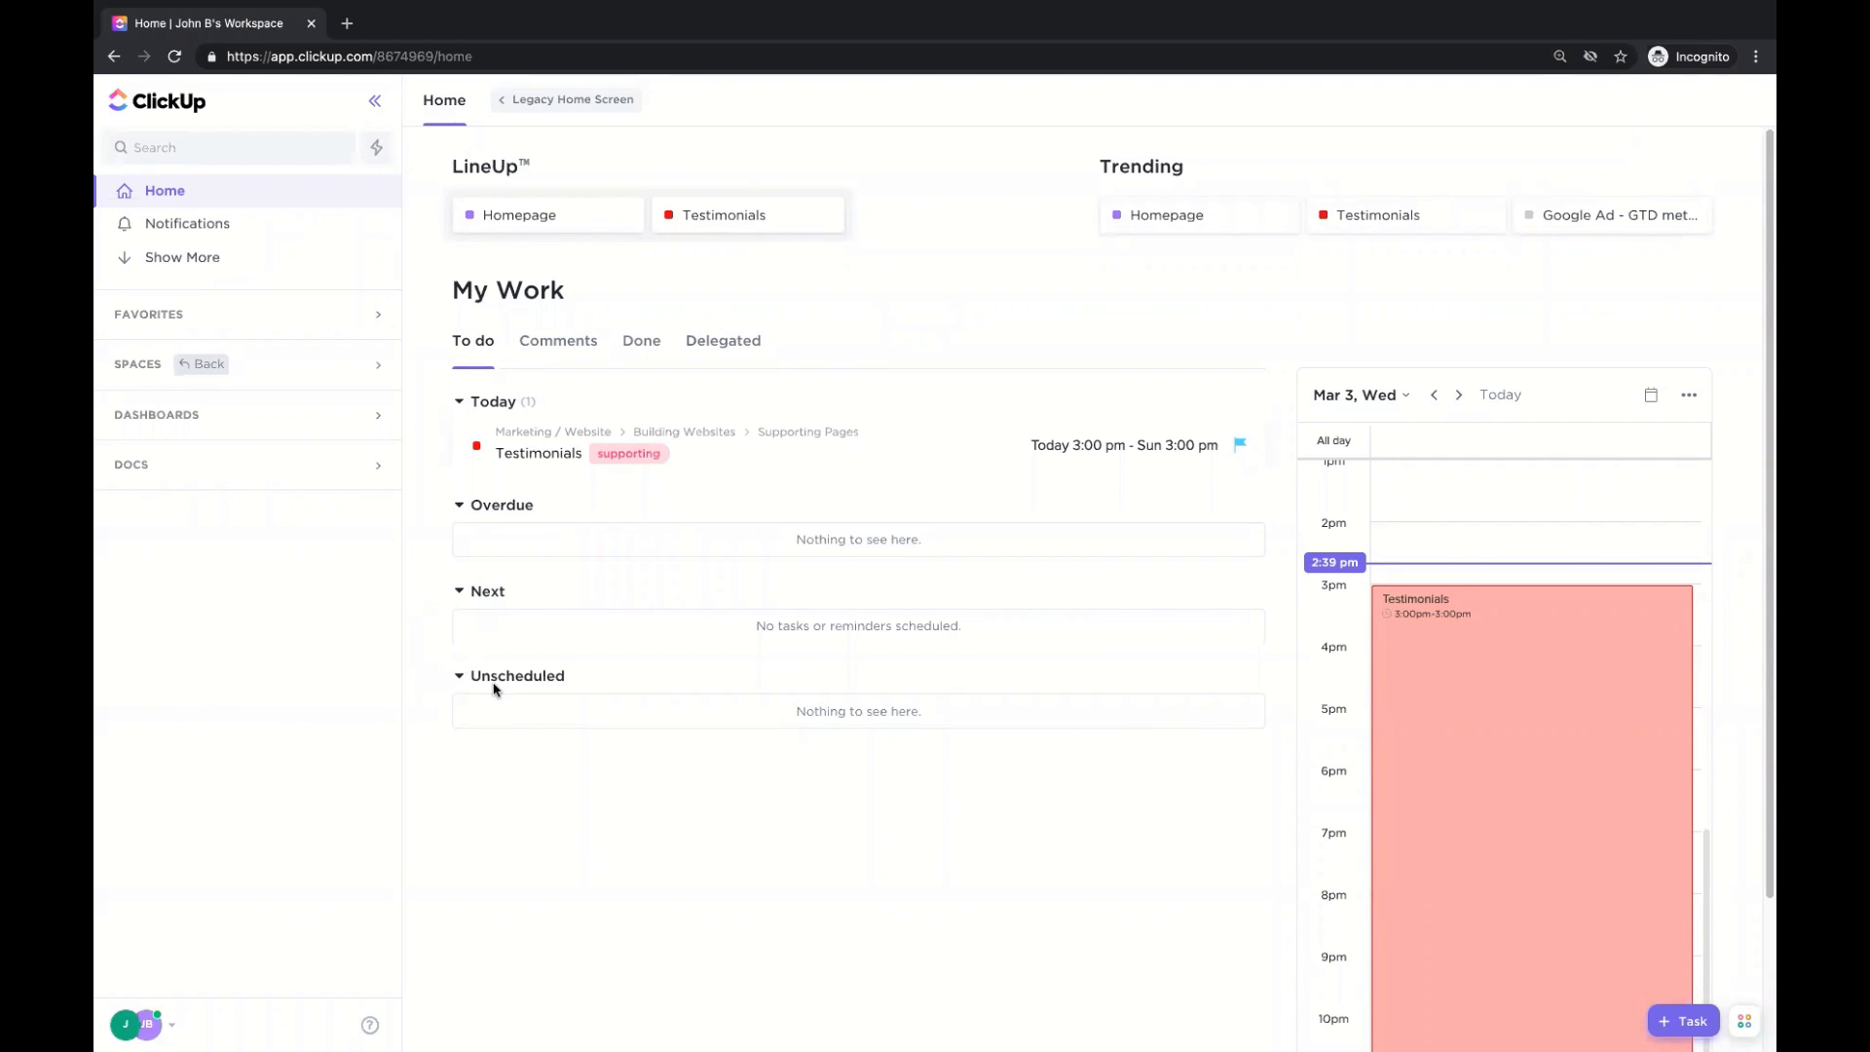
Start creating a new Space from scratch and name it "Extremely large project".
left_click(199, 411)
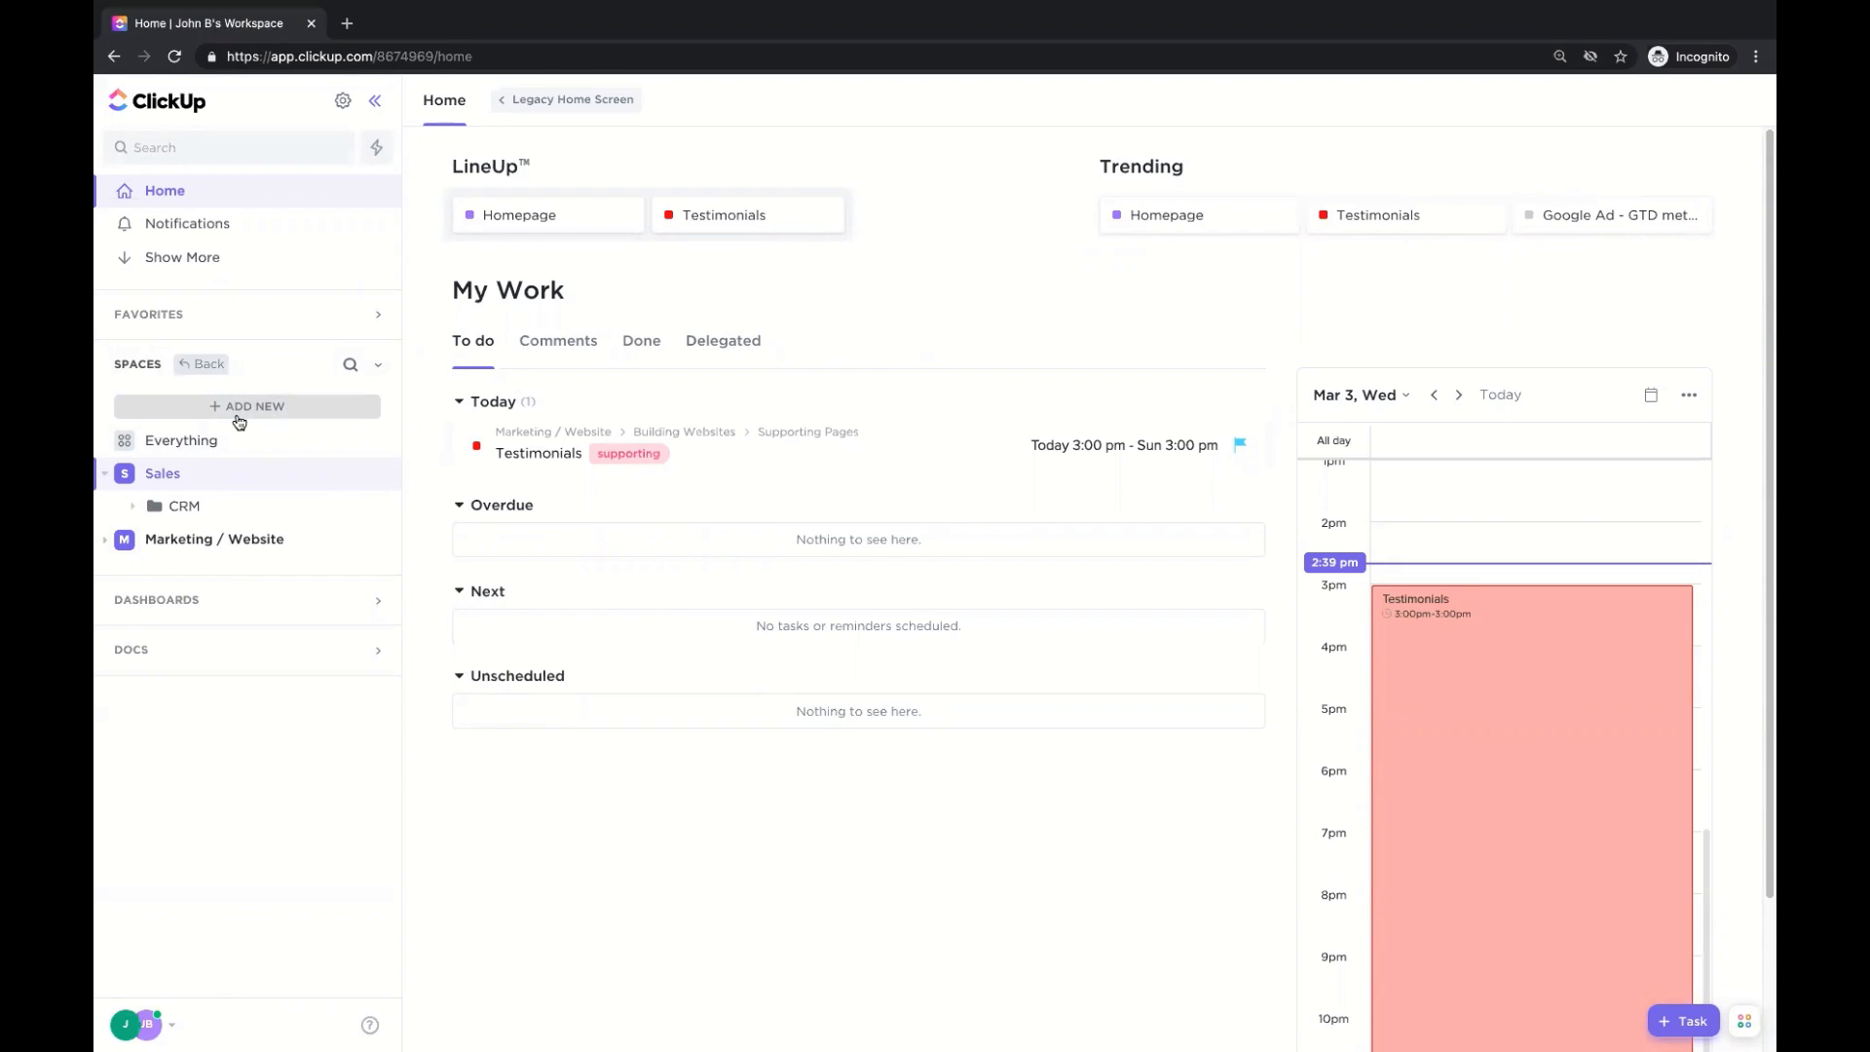
left_click(240, 407)
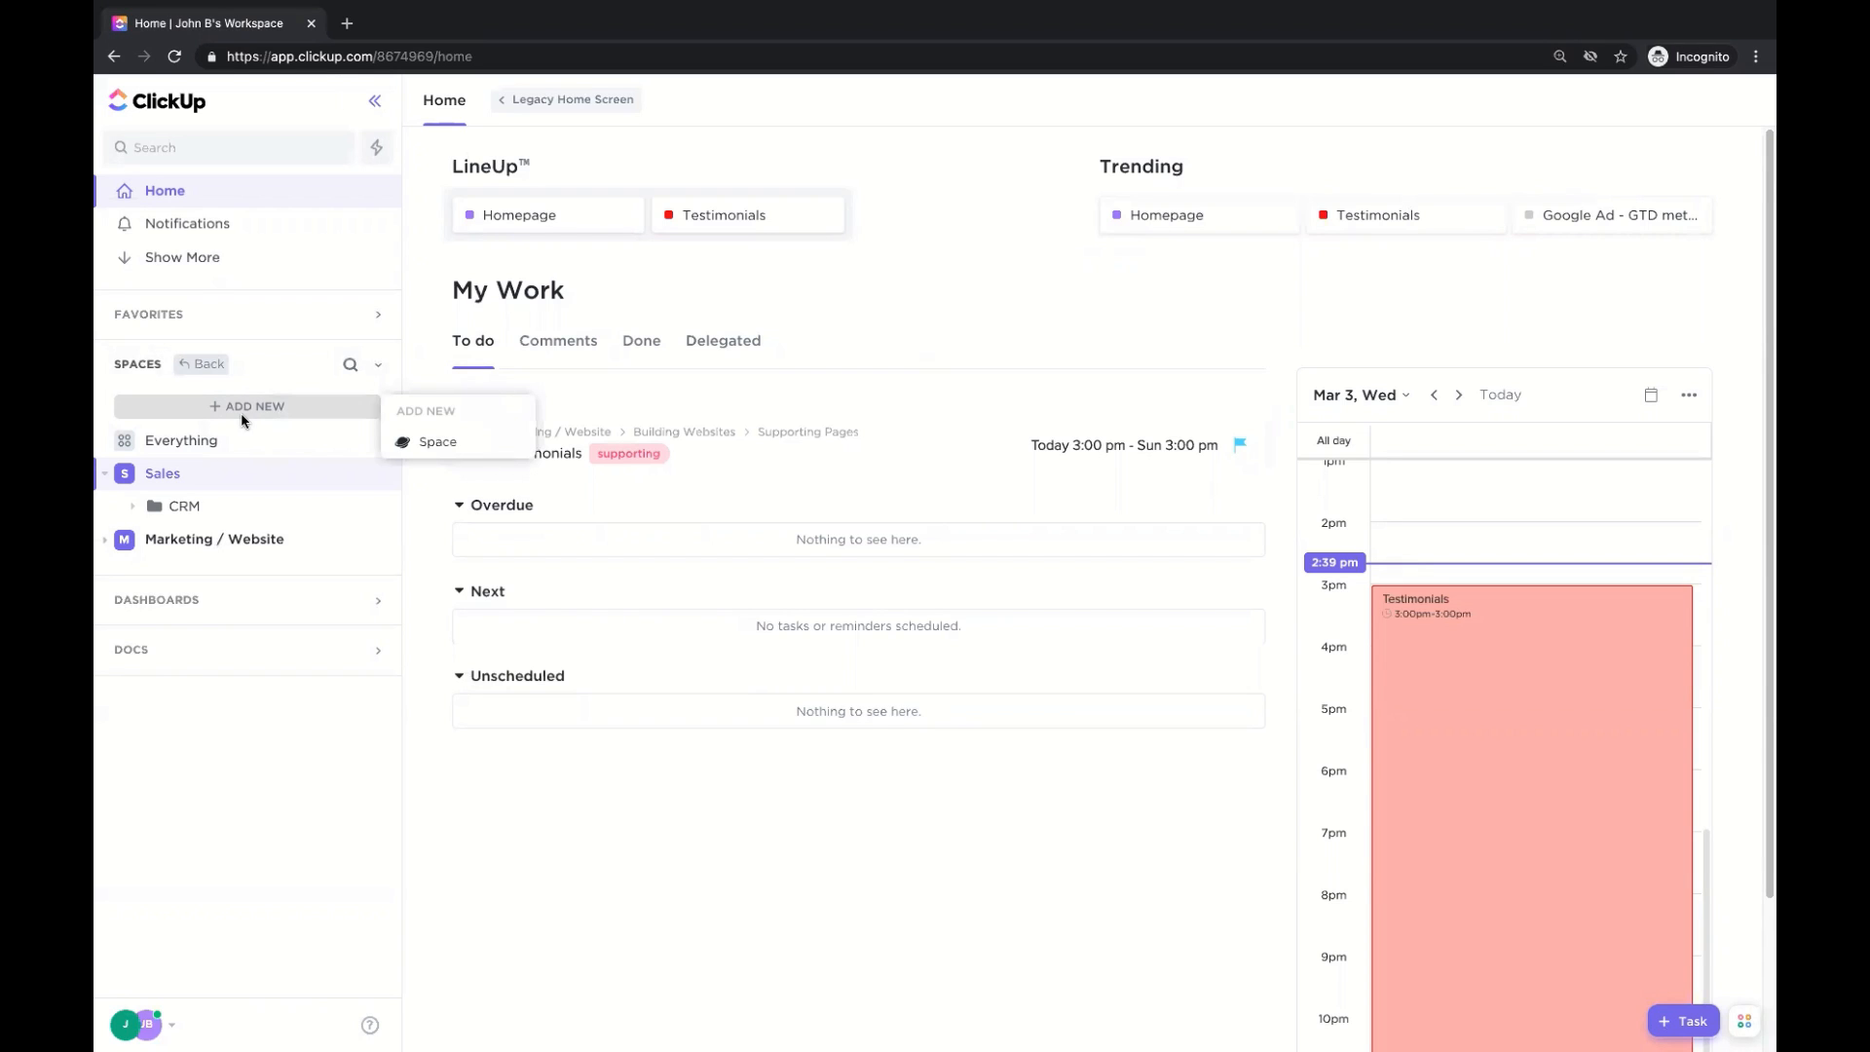
left_click(409, 445)
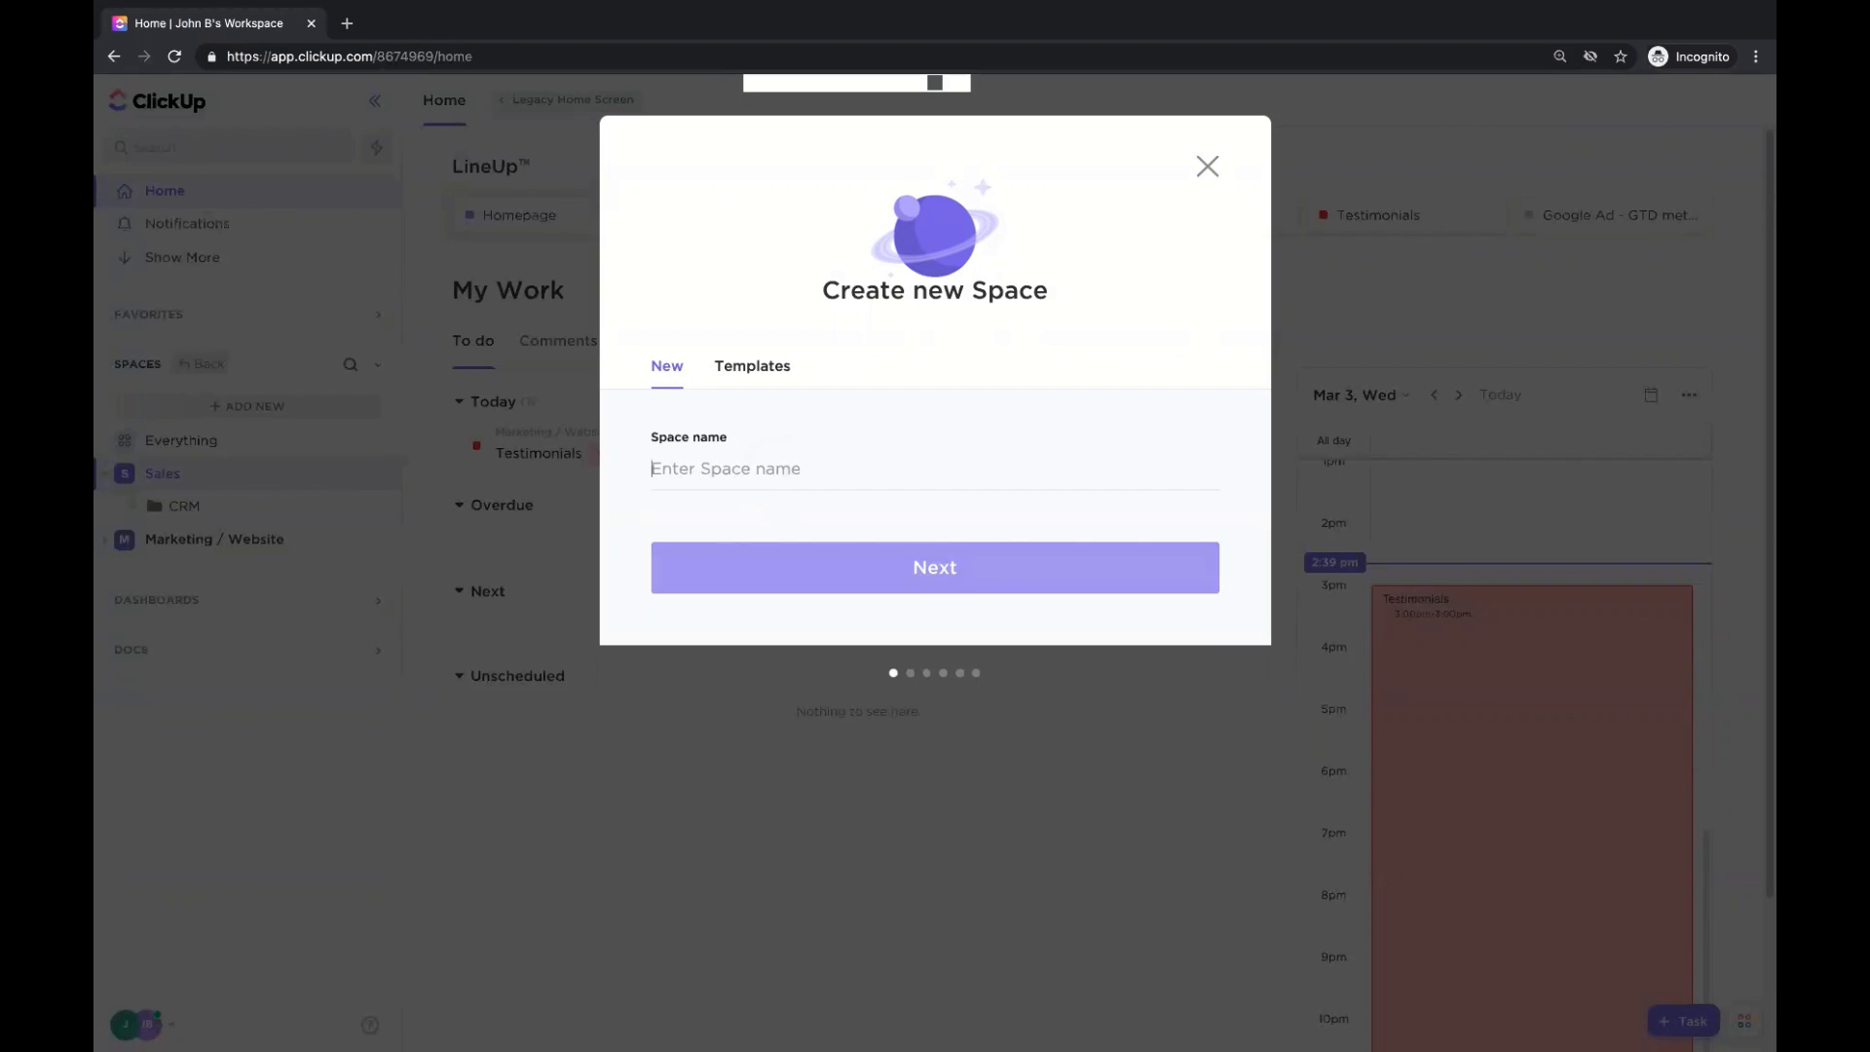
type("Pro")
key("BackSpace")
key("BackSpace")
key("BackSpace")
key("BackSpace")
key("BackSpace")
key("BackSpace")
type("Extremely large")
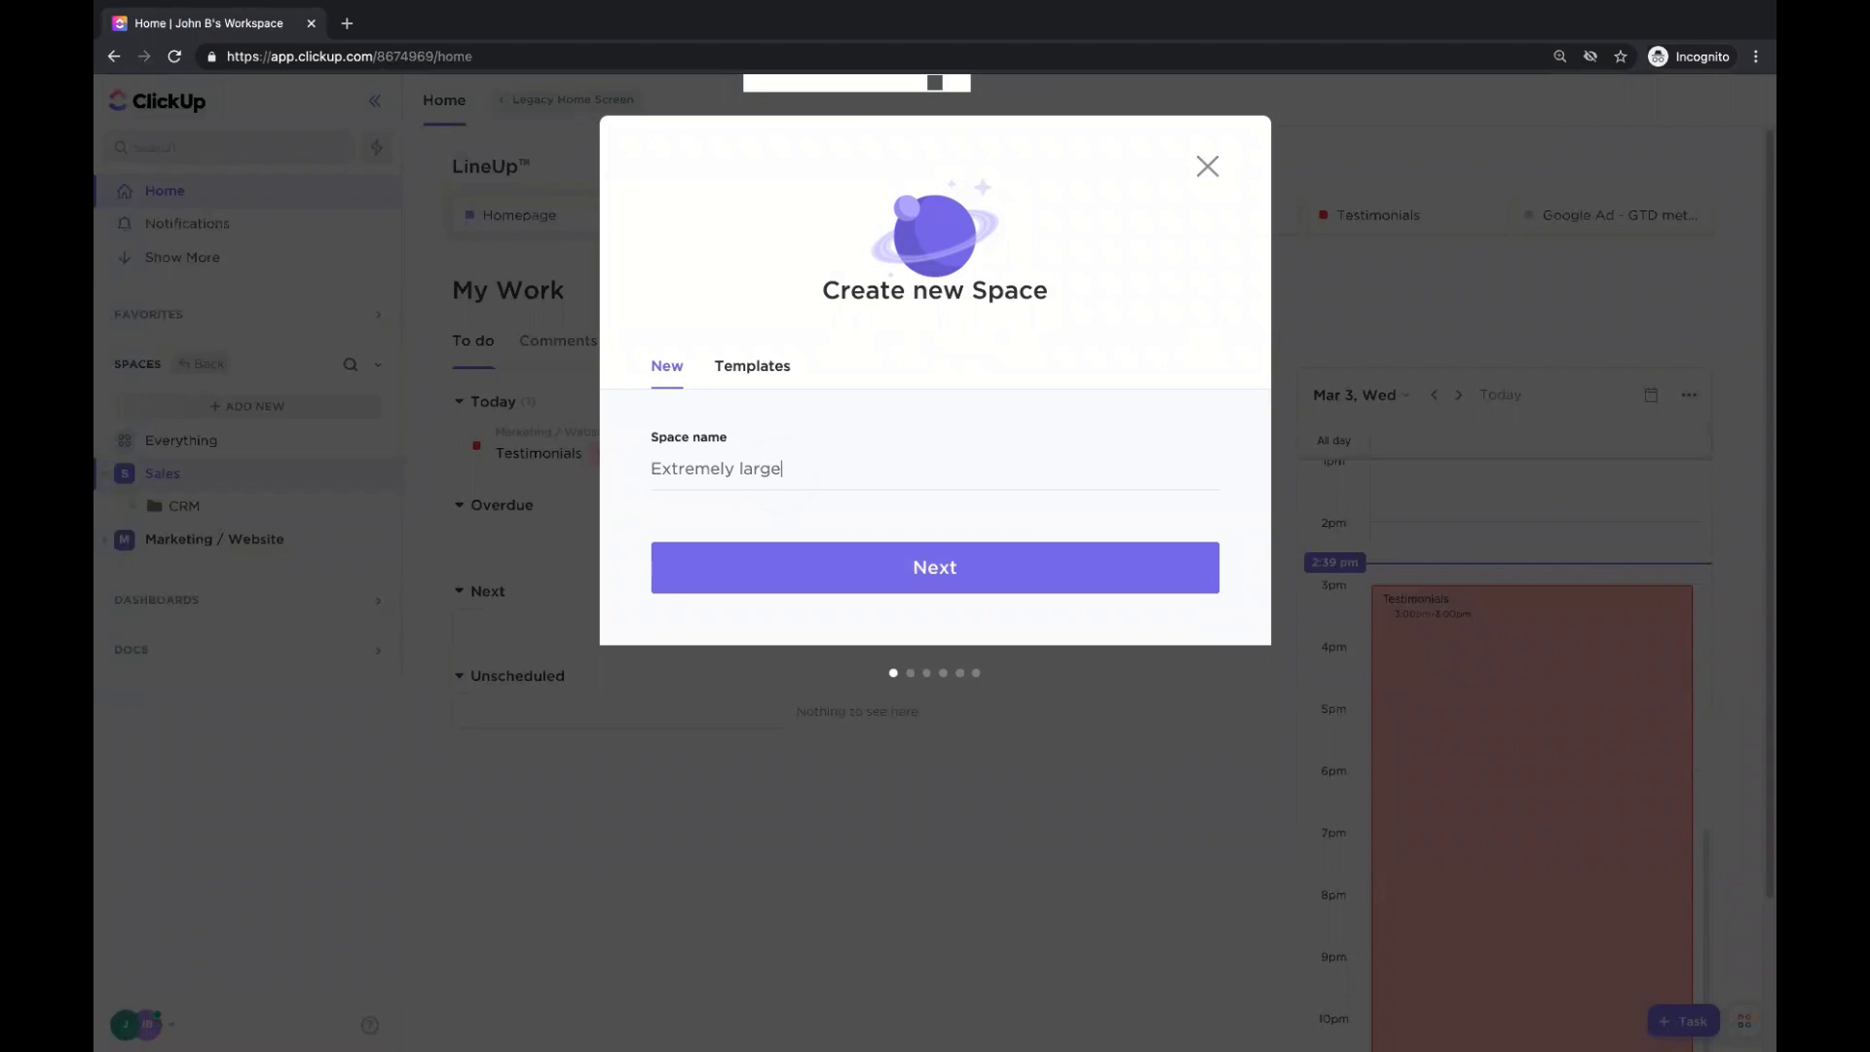
type(" projek")
left_click(960, 587)
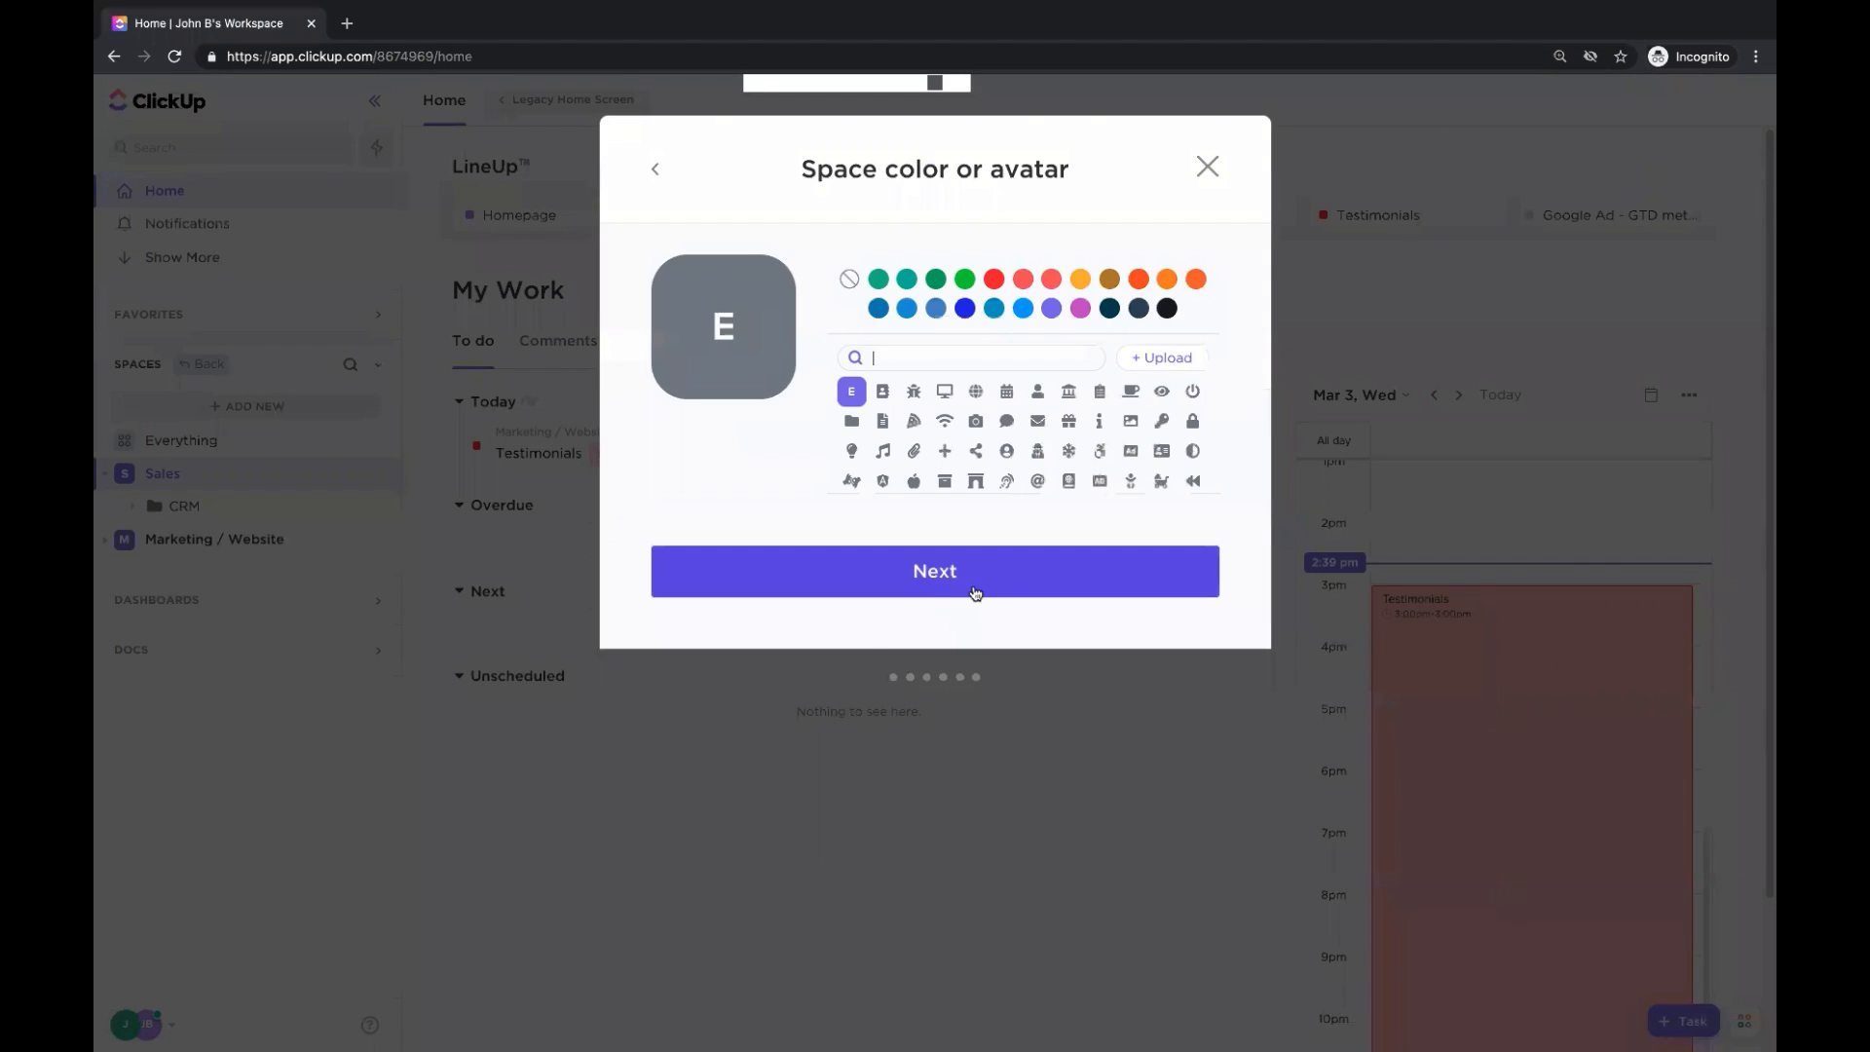
Give the Space a blue pizza-slice avatar and keep it shared with the whole workspace.
left_click(914, 420)
left_click(906, 306)
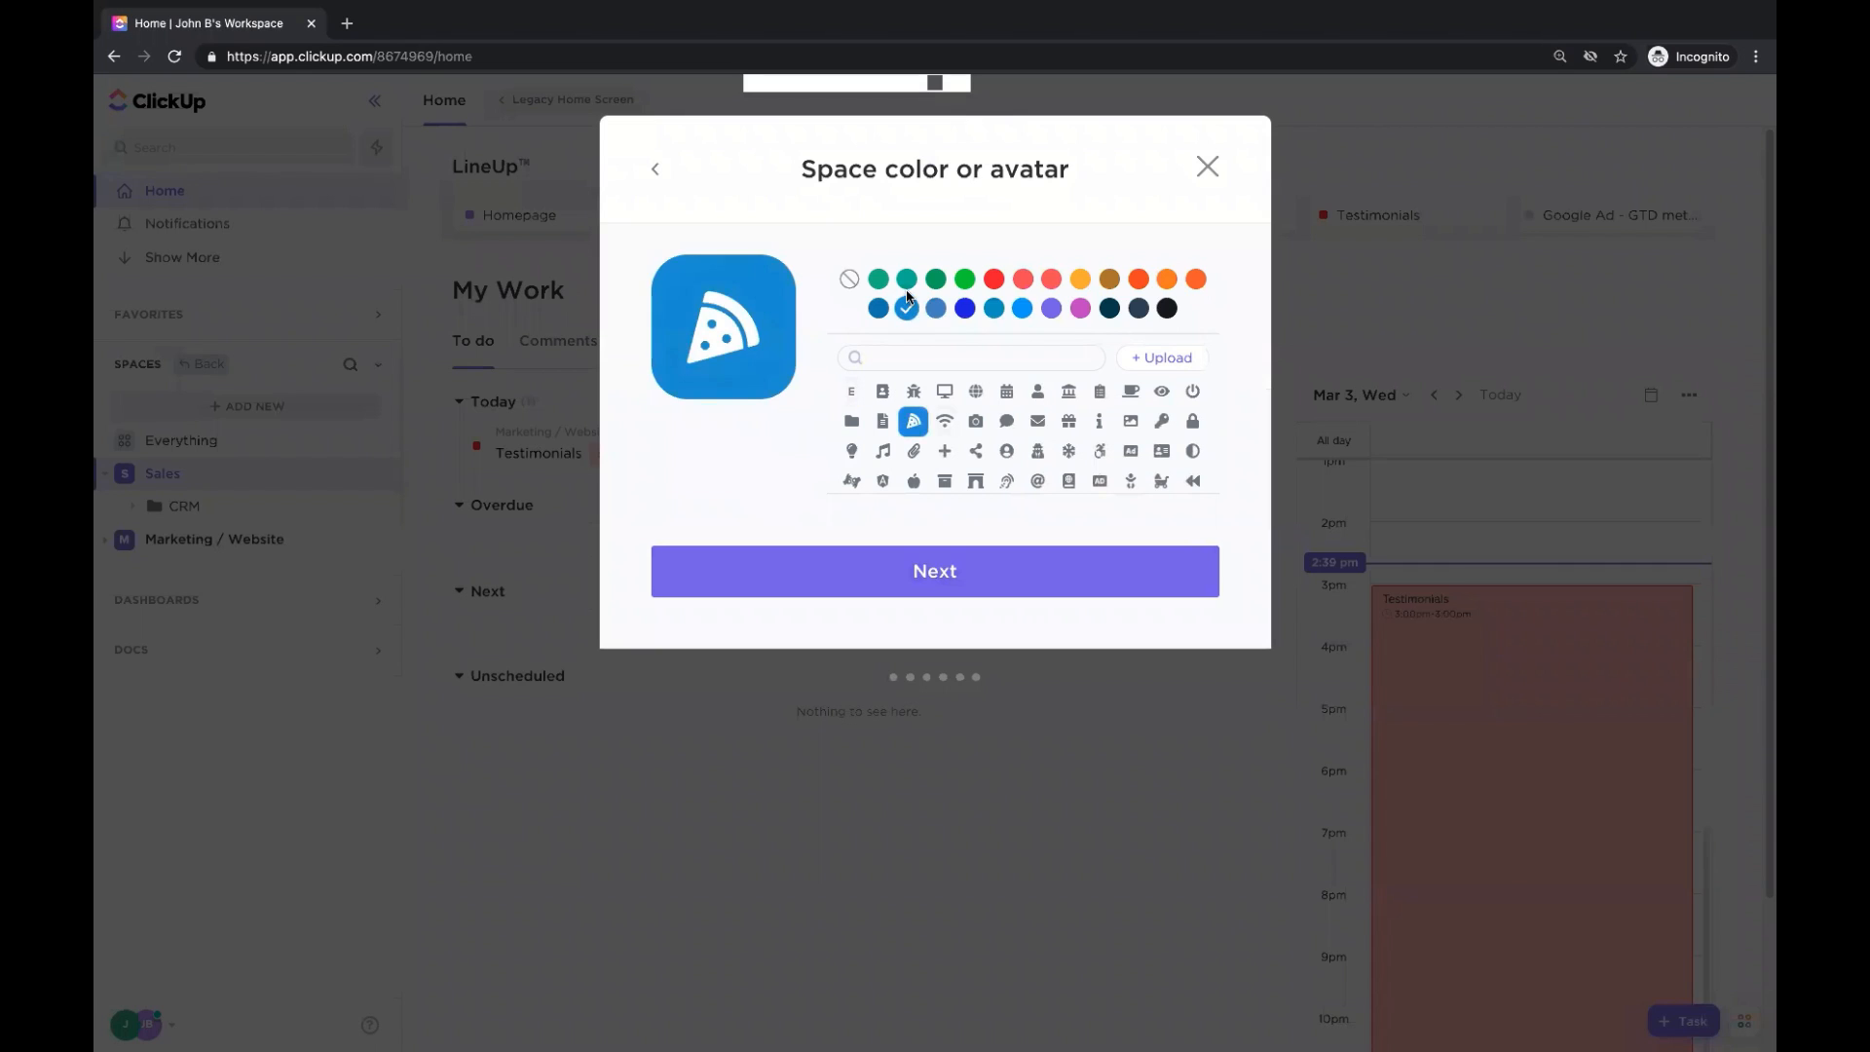
left_click(980, 584)
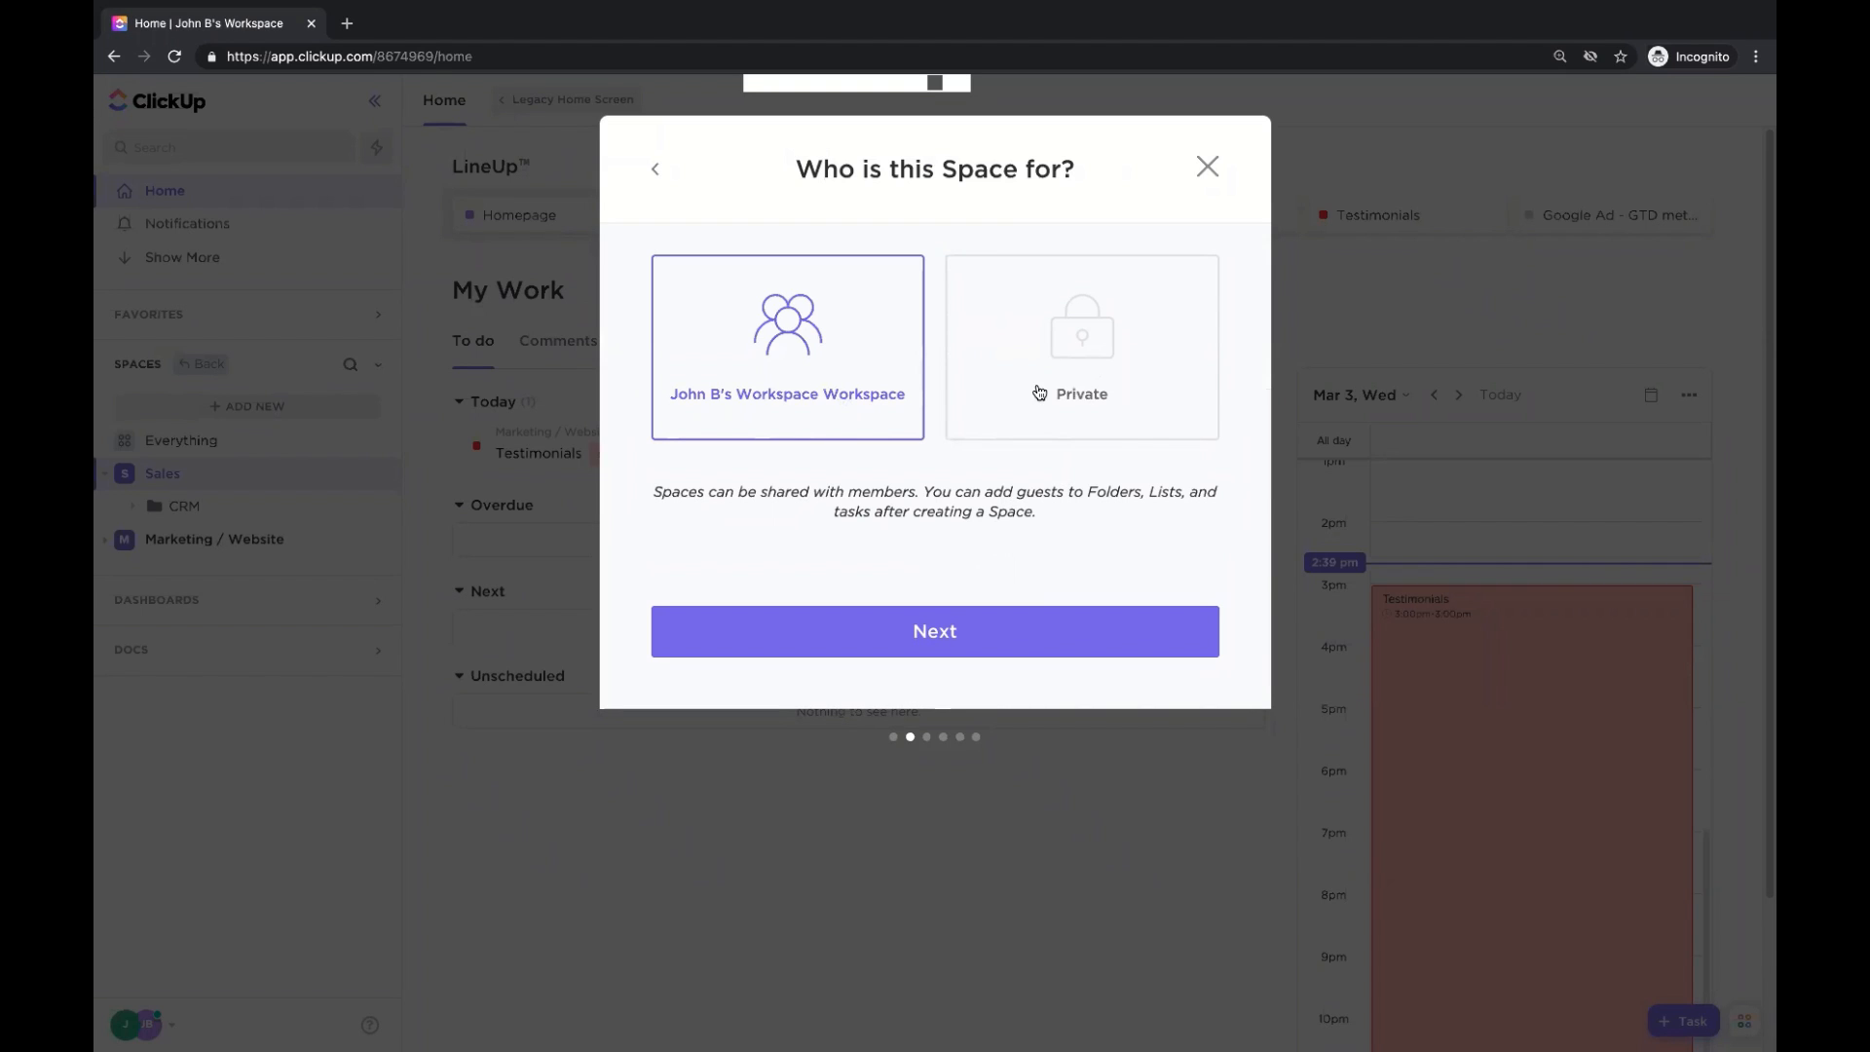
left_click(930, 625)
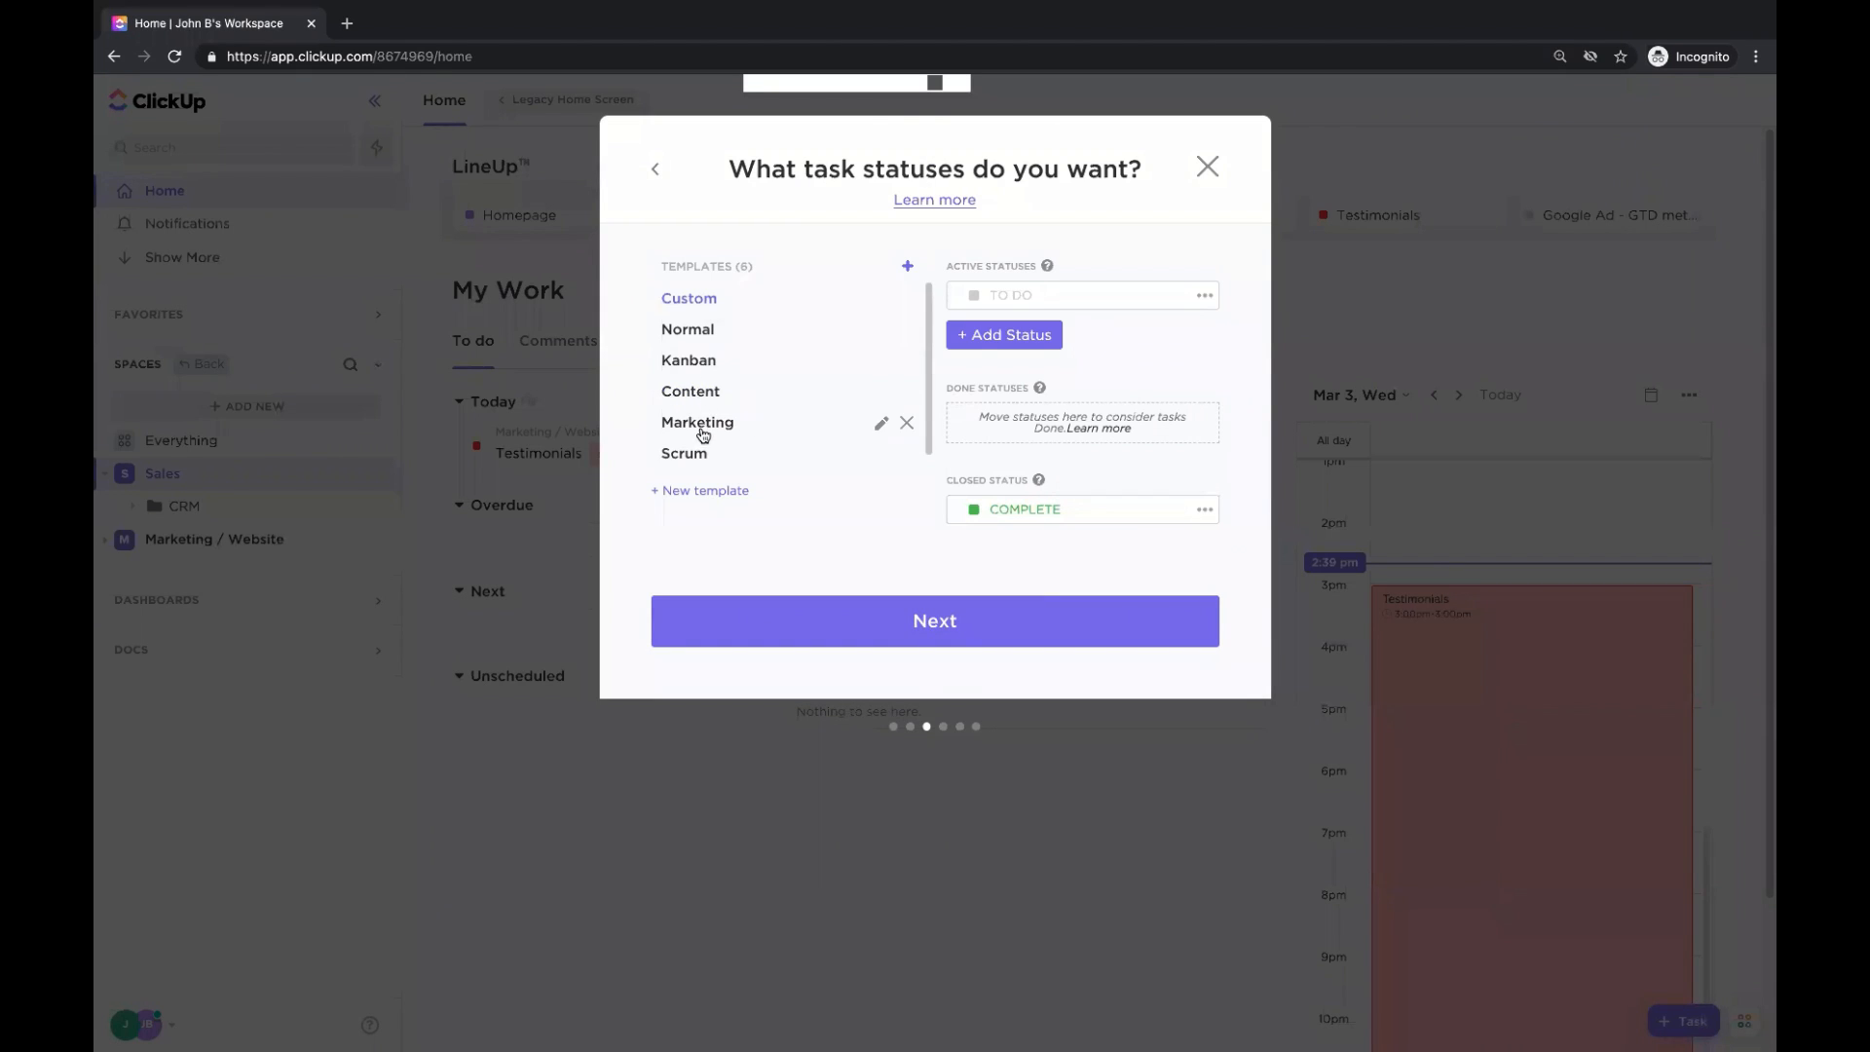
Compare the Marketing and Scrum status templates and apply Scrum to the new Space.
left_click(703, 436)
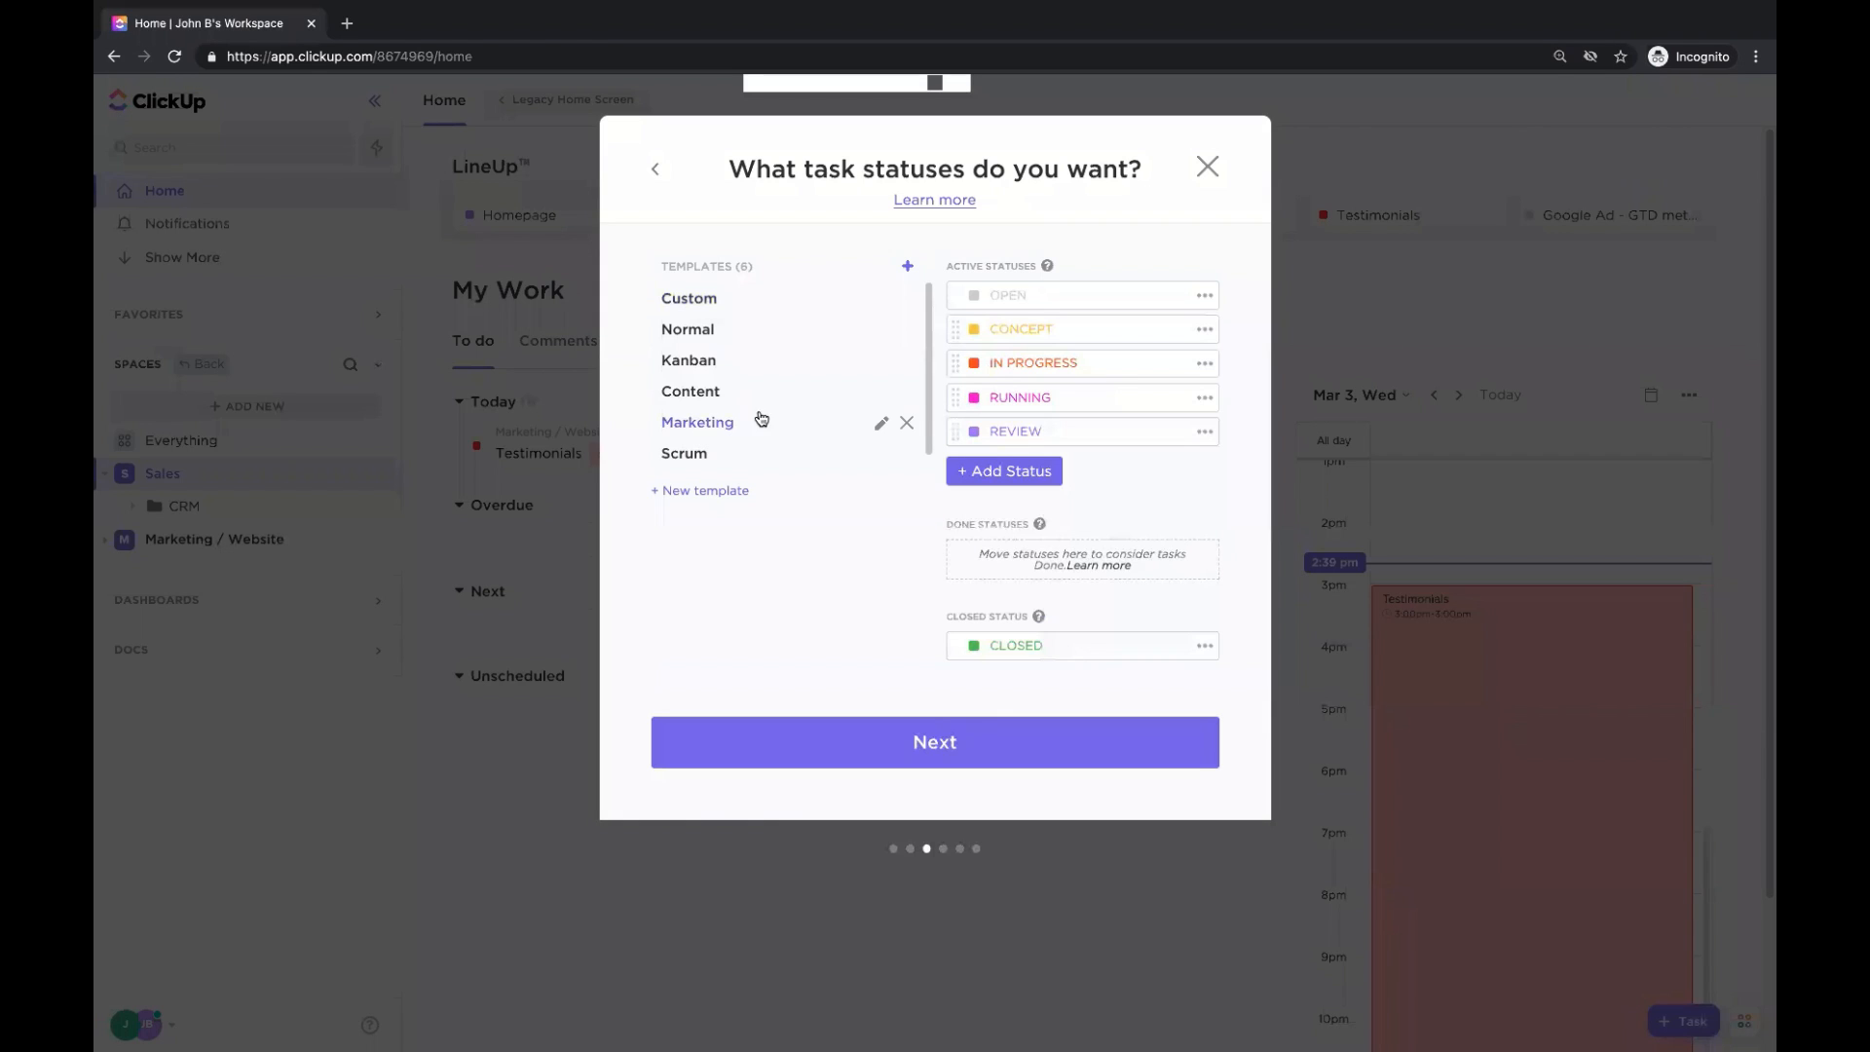
left_click(697, 456)
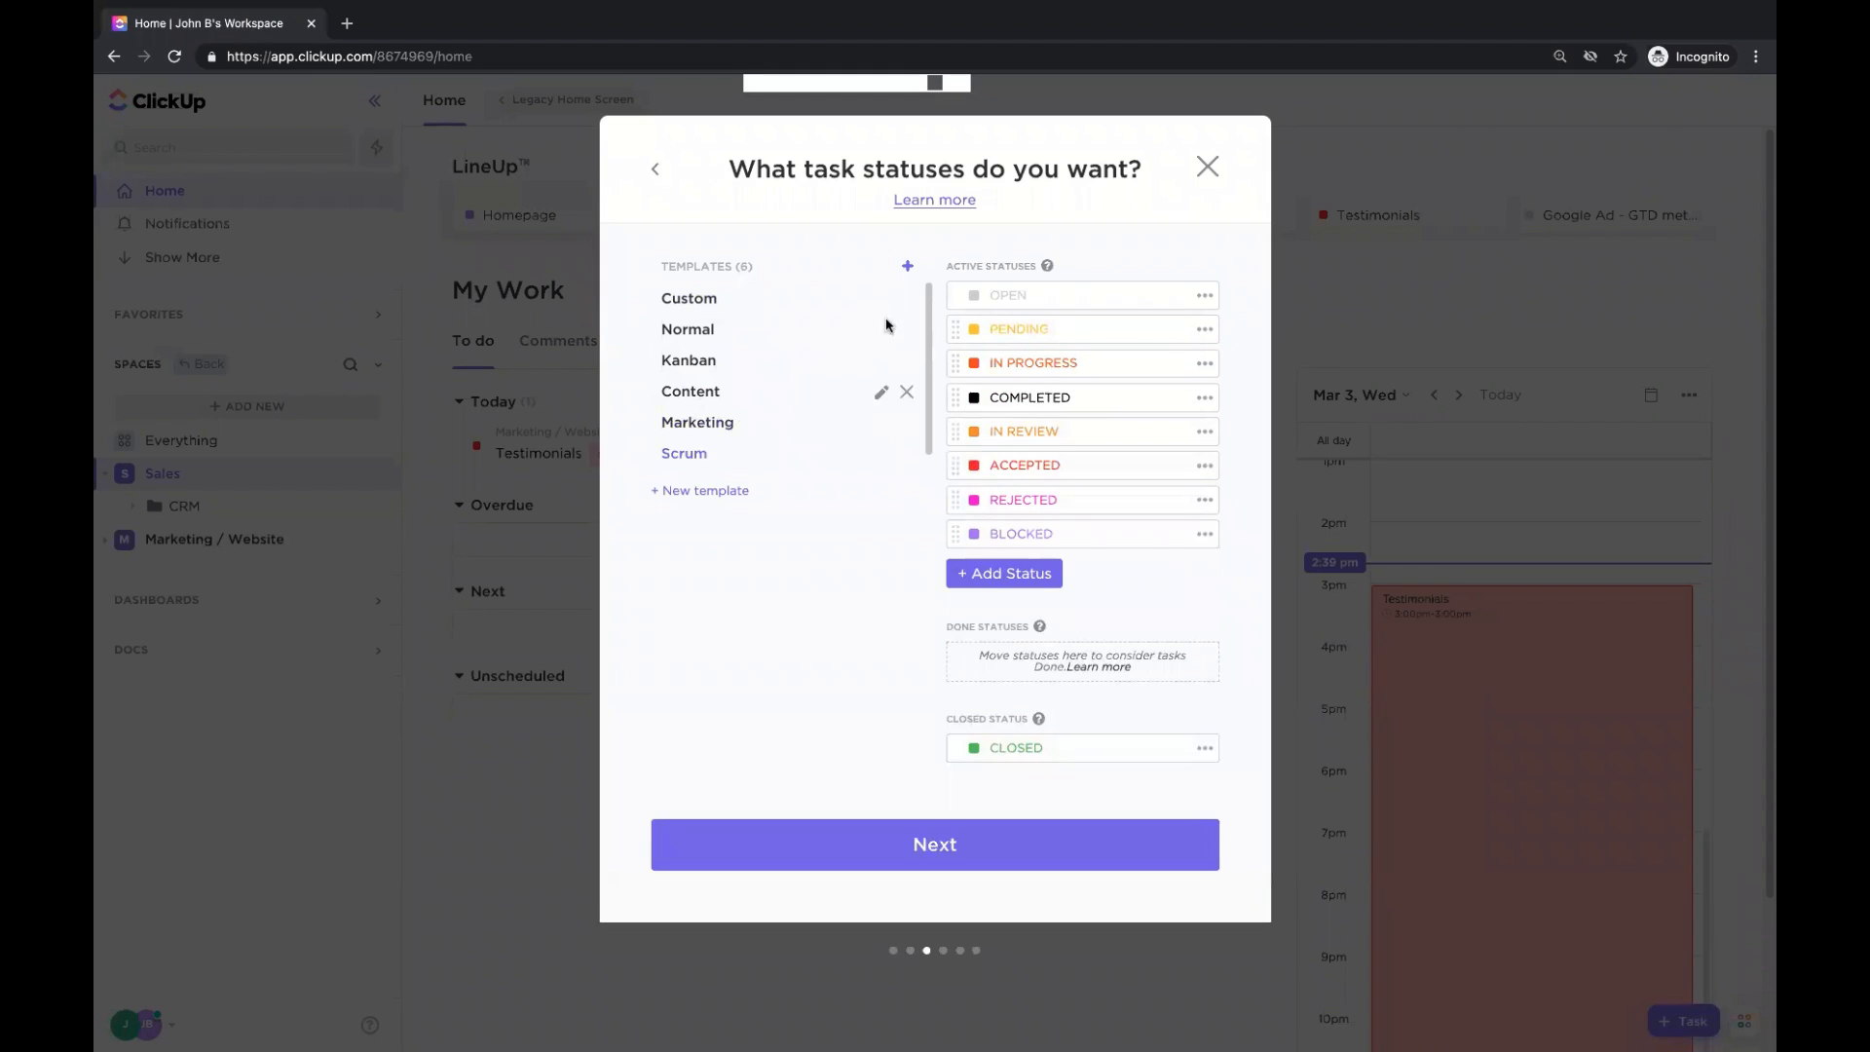
left_click(933, 846)
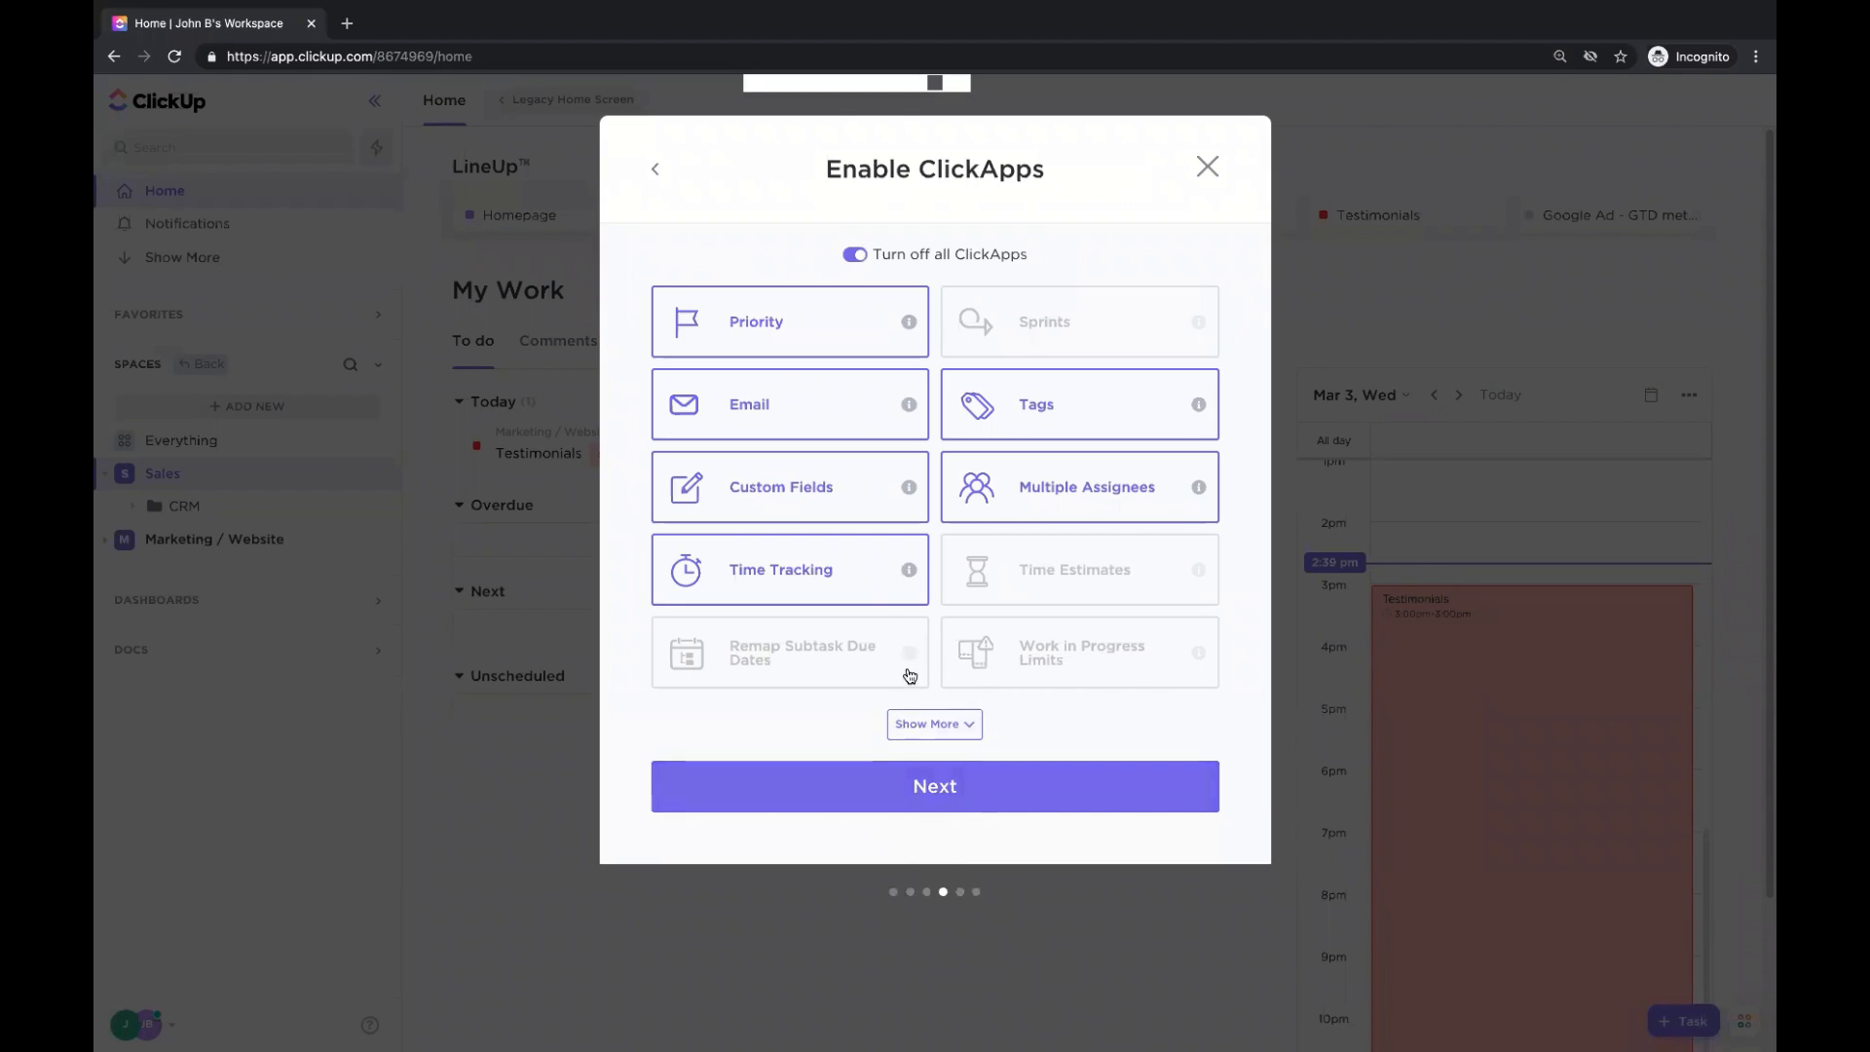
Turn off the Time Tracking ClickApp for the new Space and accept the remaining ClickApps.
left_click_drag(918, 169, 1013, 328)
left_click(903, 183)
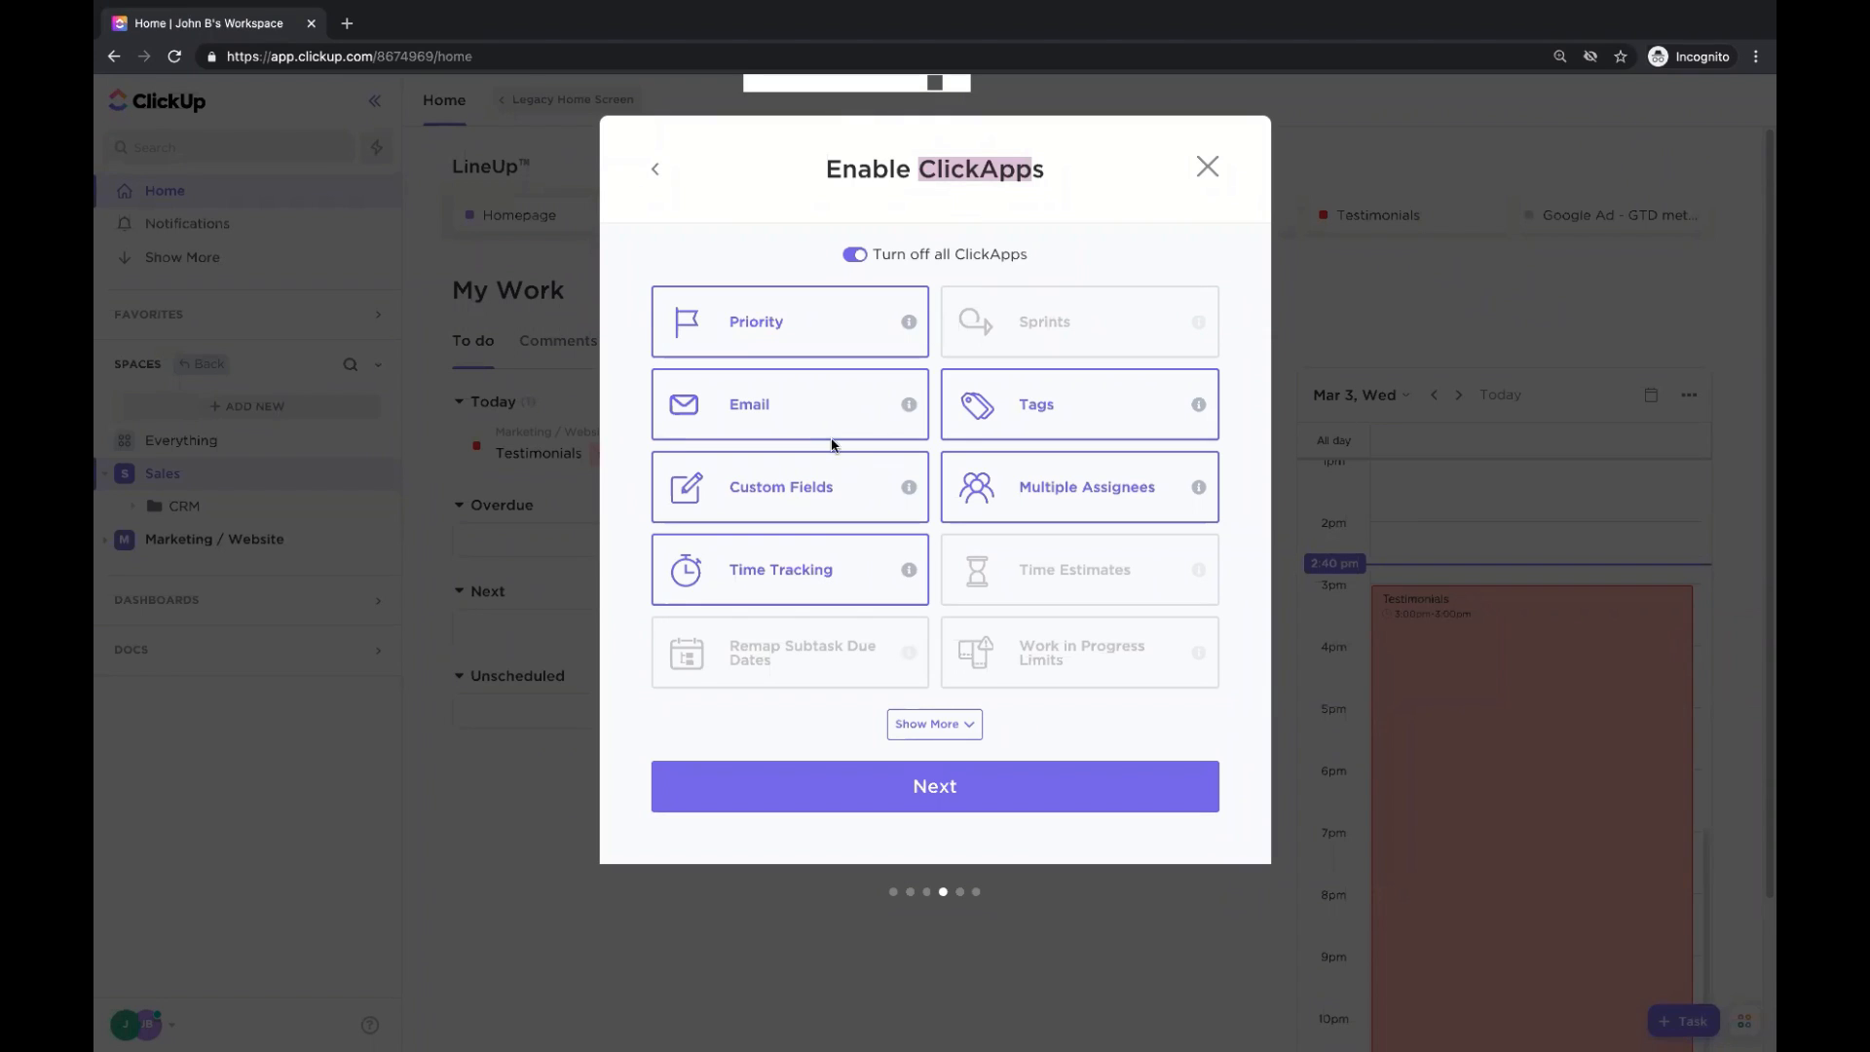
left_click(793, 509)
left_click(793, 572)
left_click(833, 516)
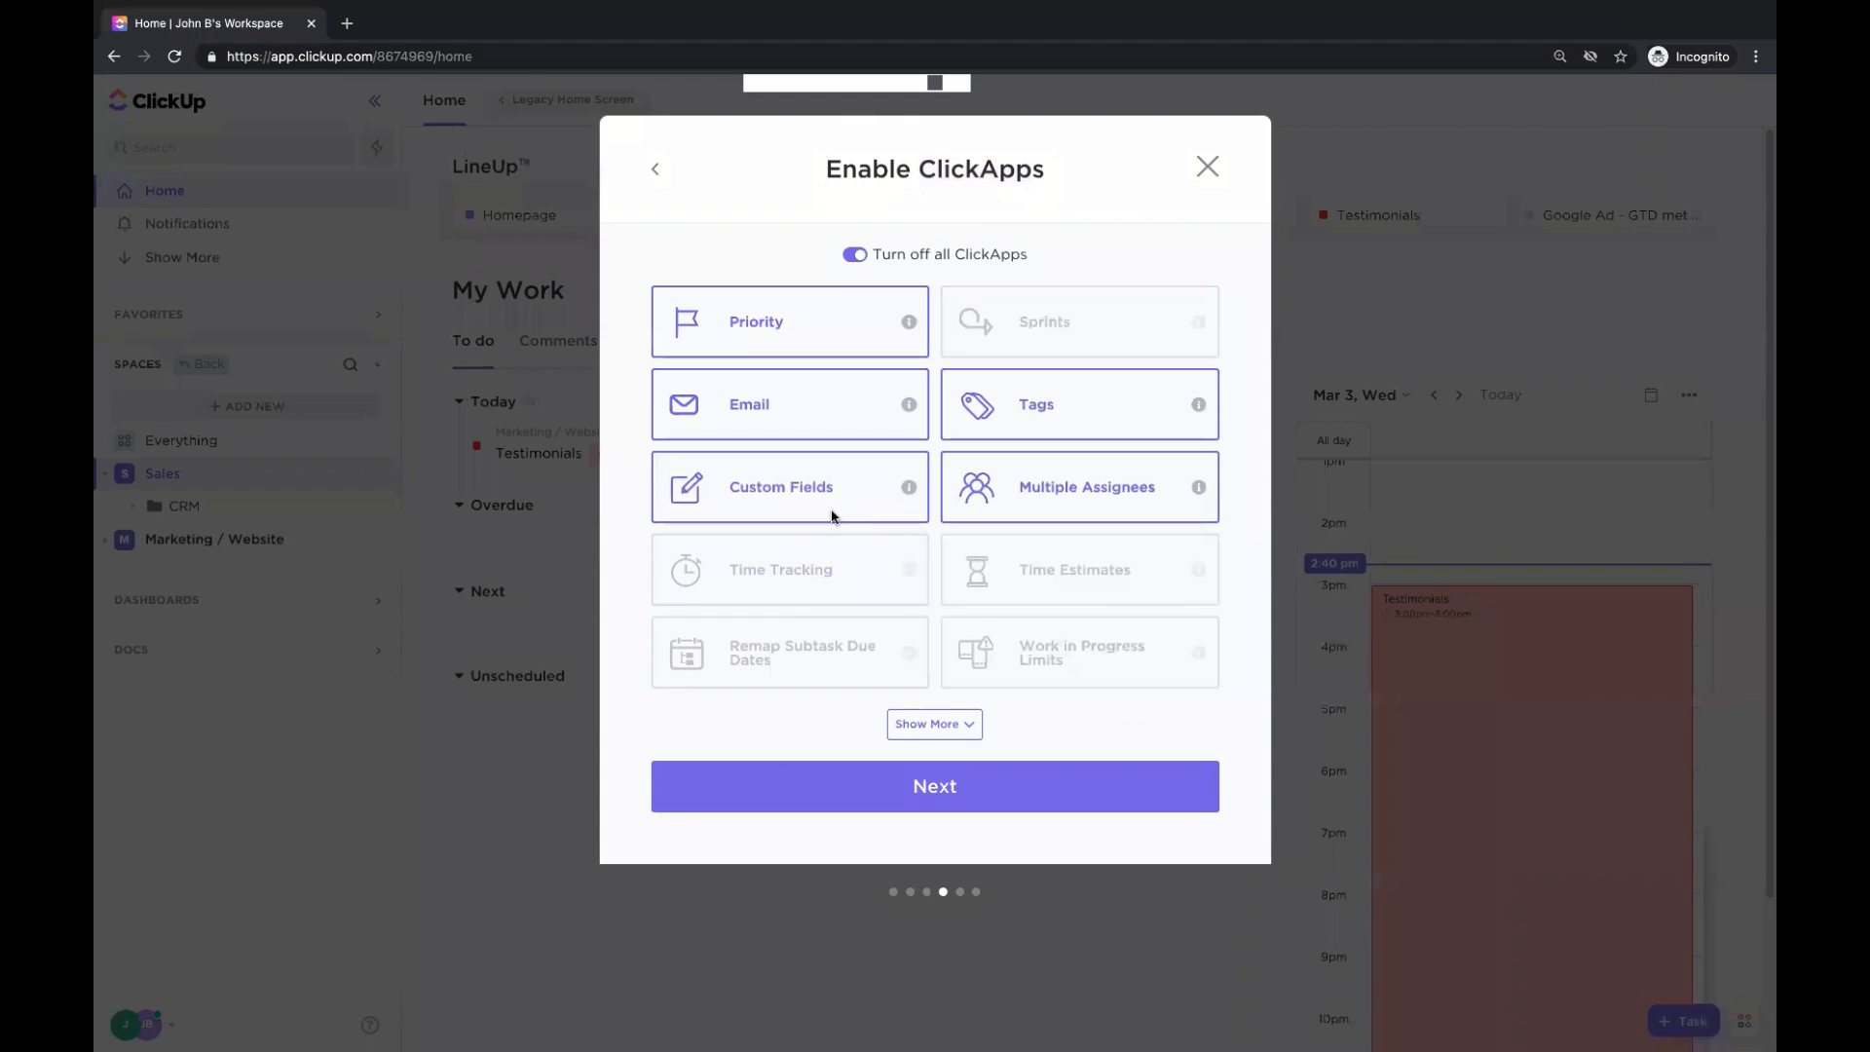
left_click(816, 579)
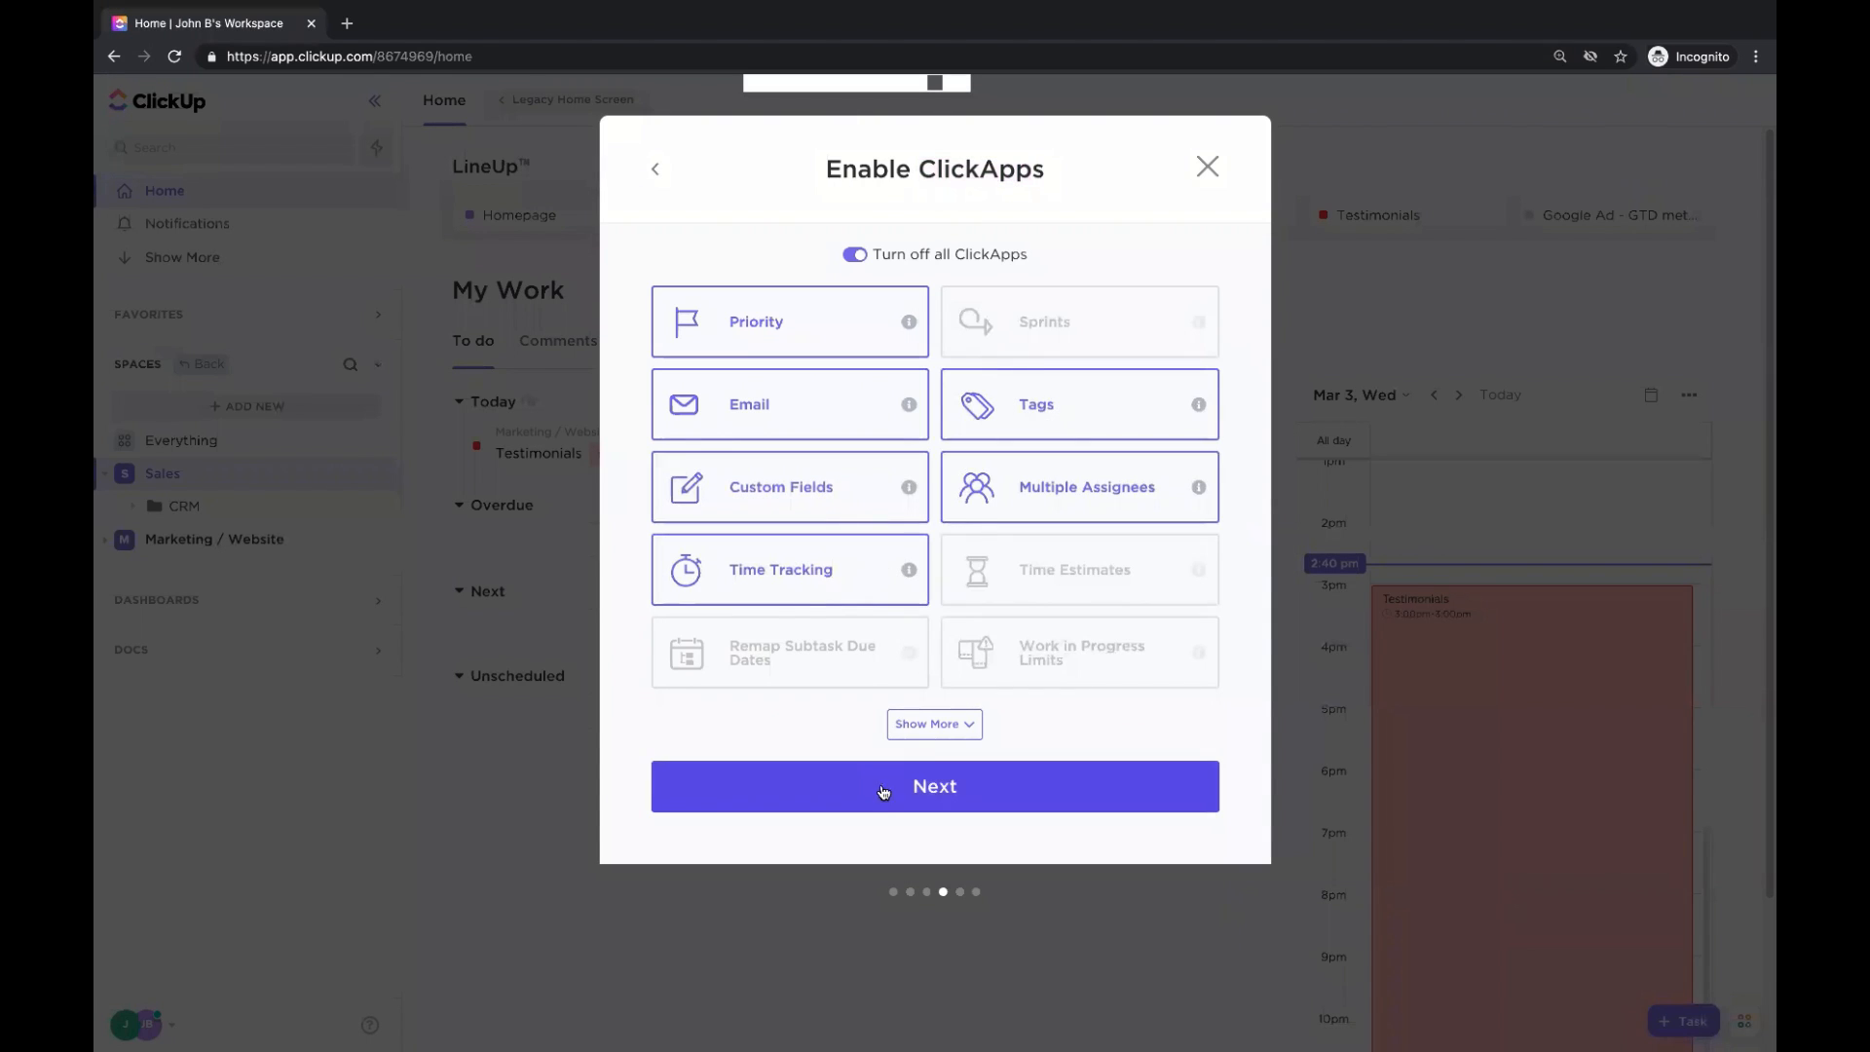
left_click(833, 580)
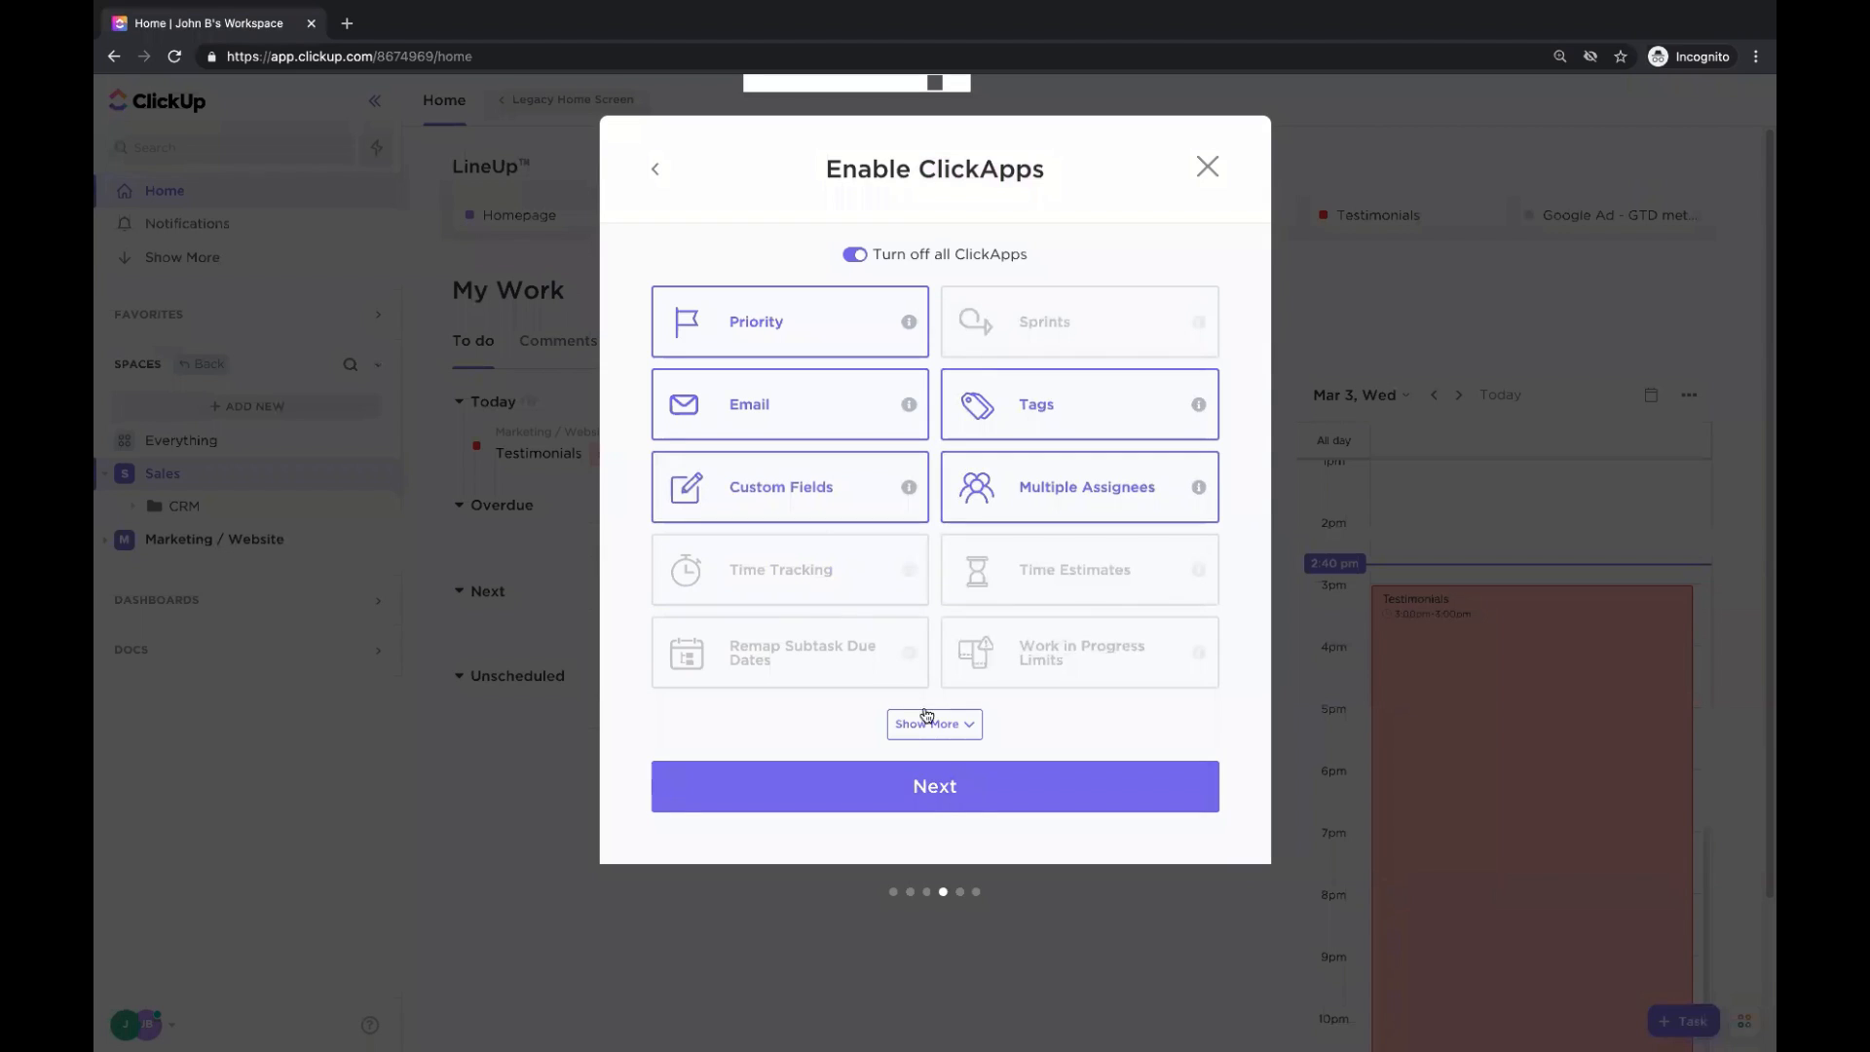
left_click(942, 789)
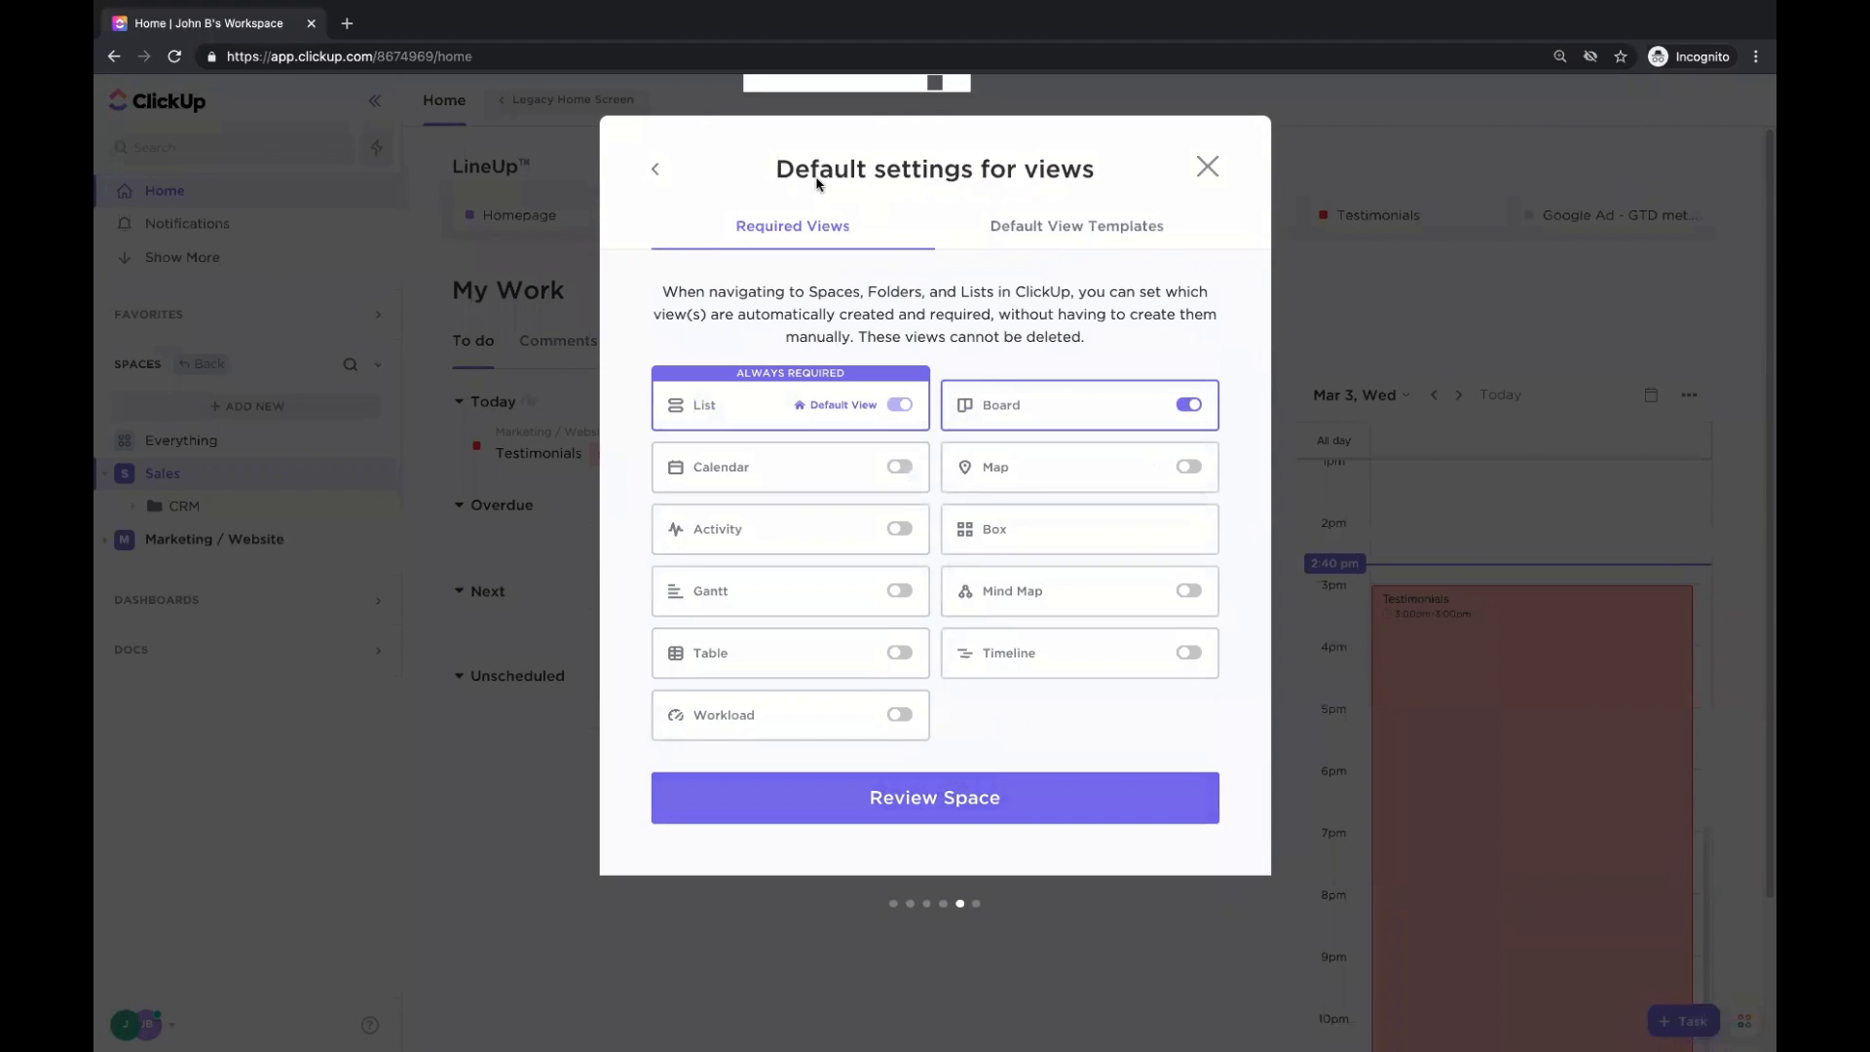
Make Calendar a required view alongside List and Board, and create the Space.
left_click_drag(795, 171, 915, 177)
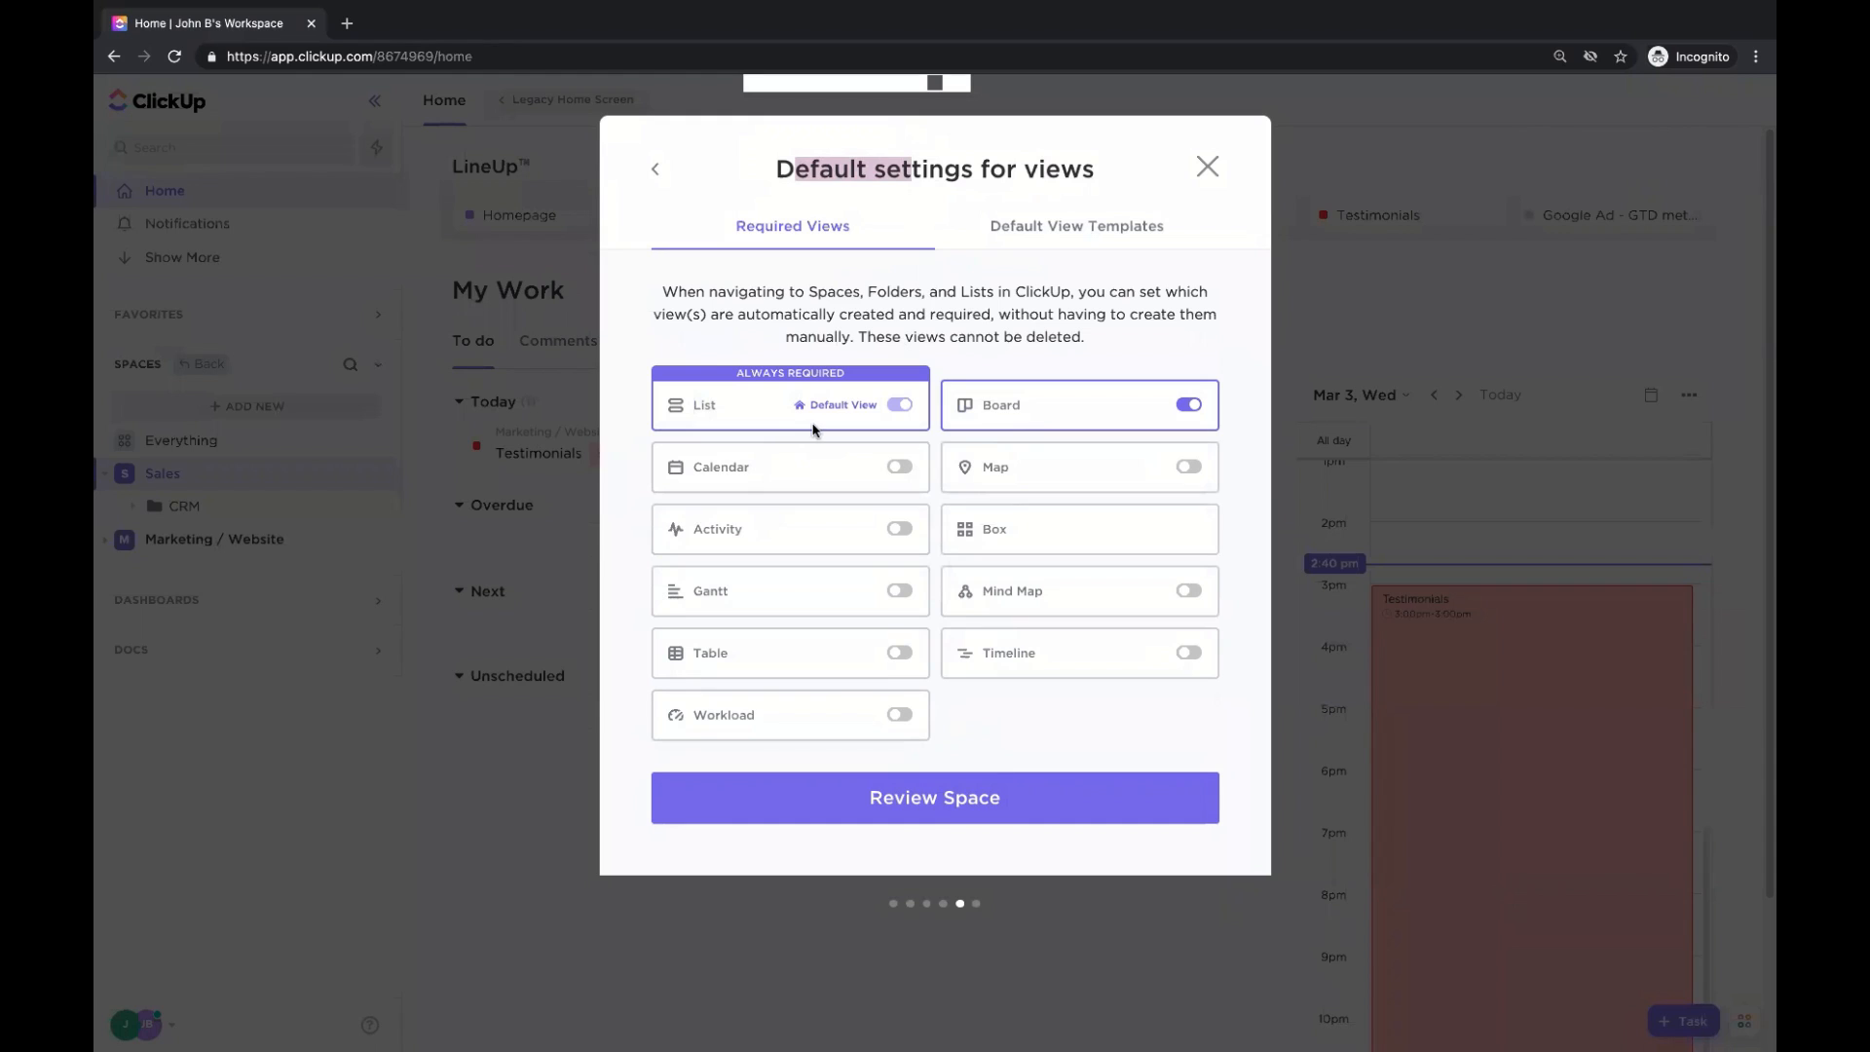
left_click(898, 468)
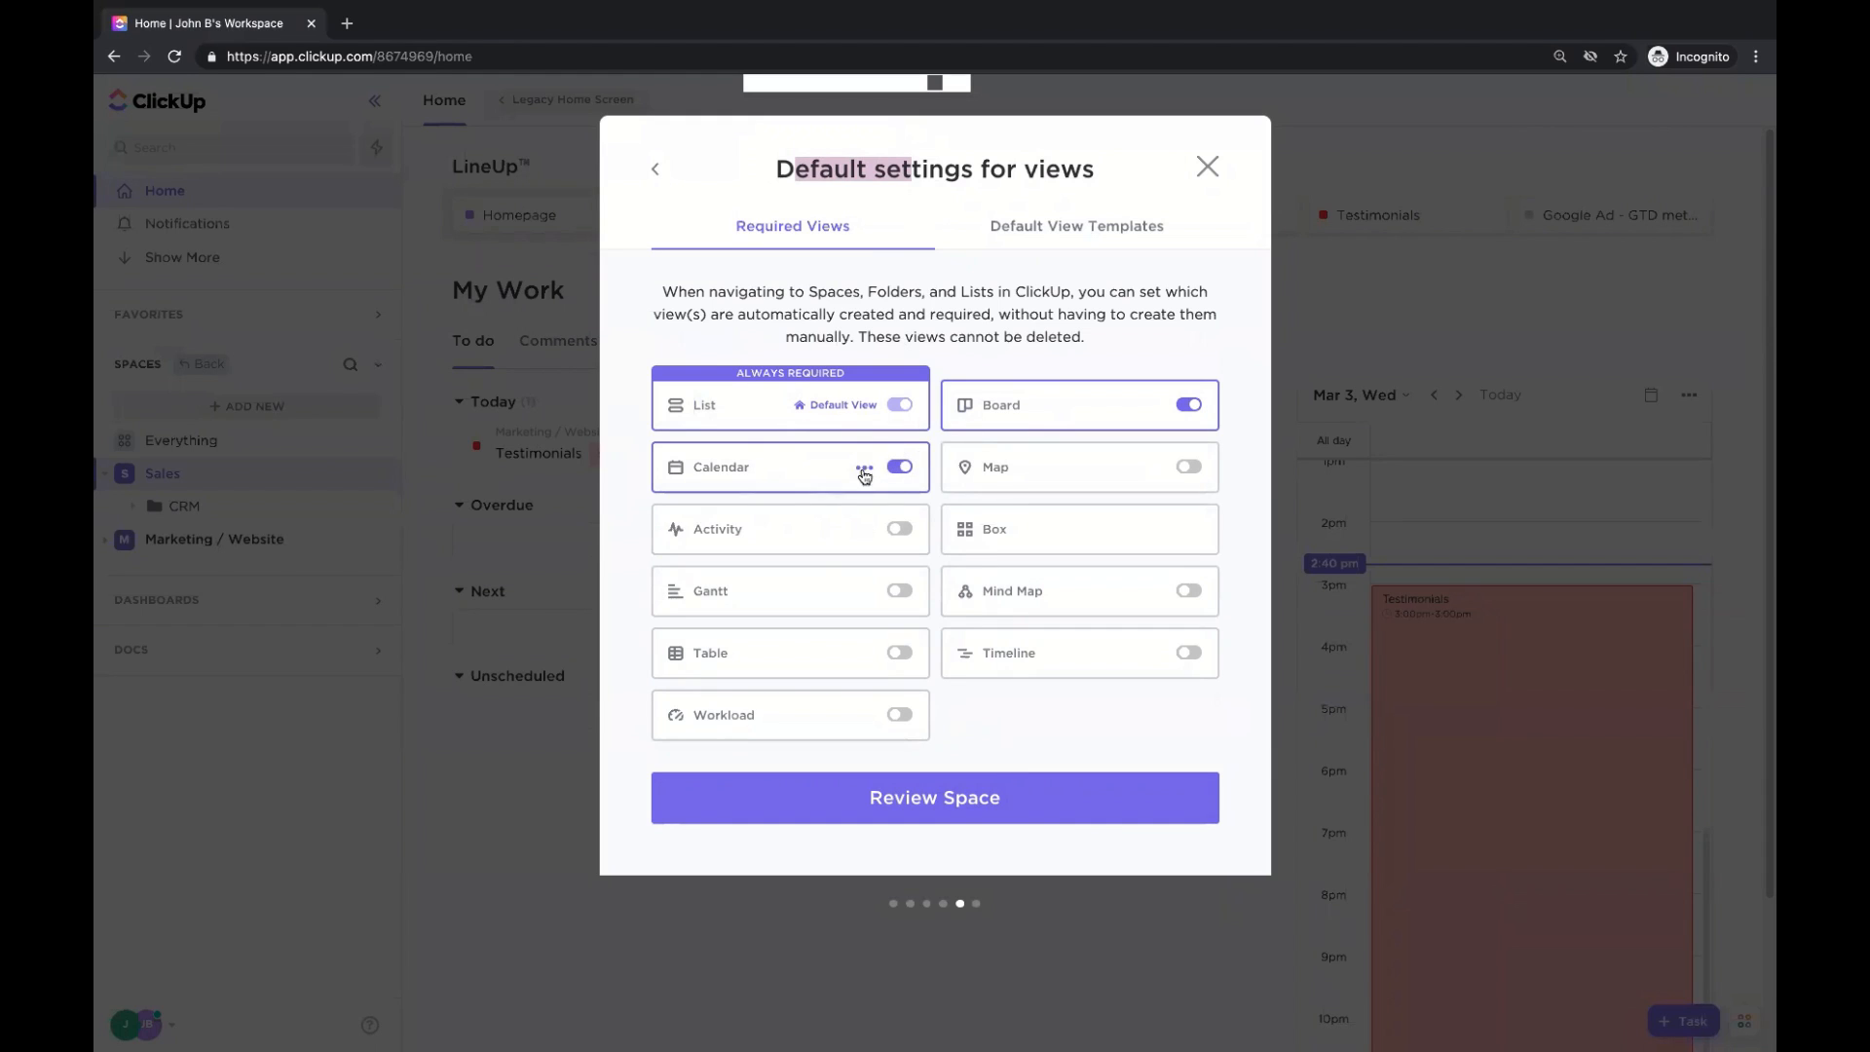
left_click(956, 794)
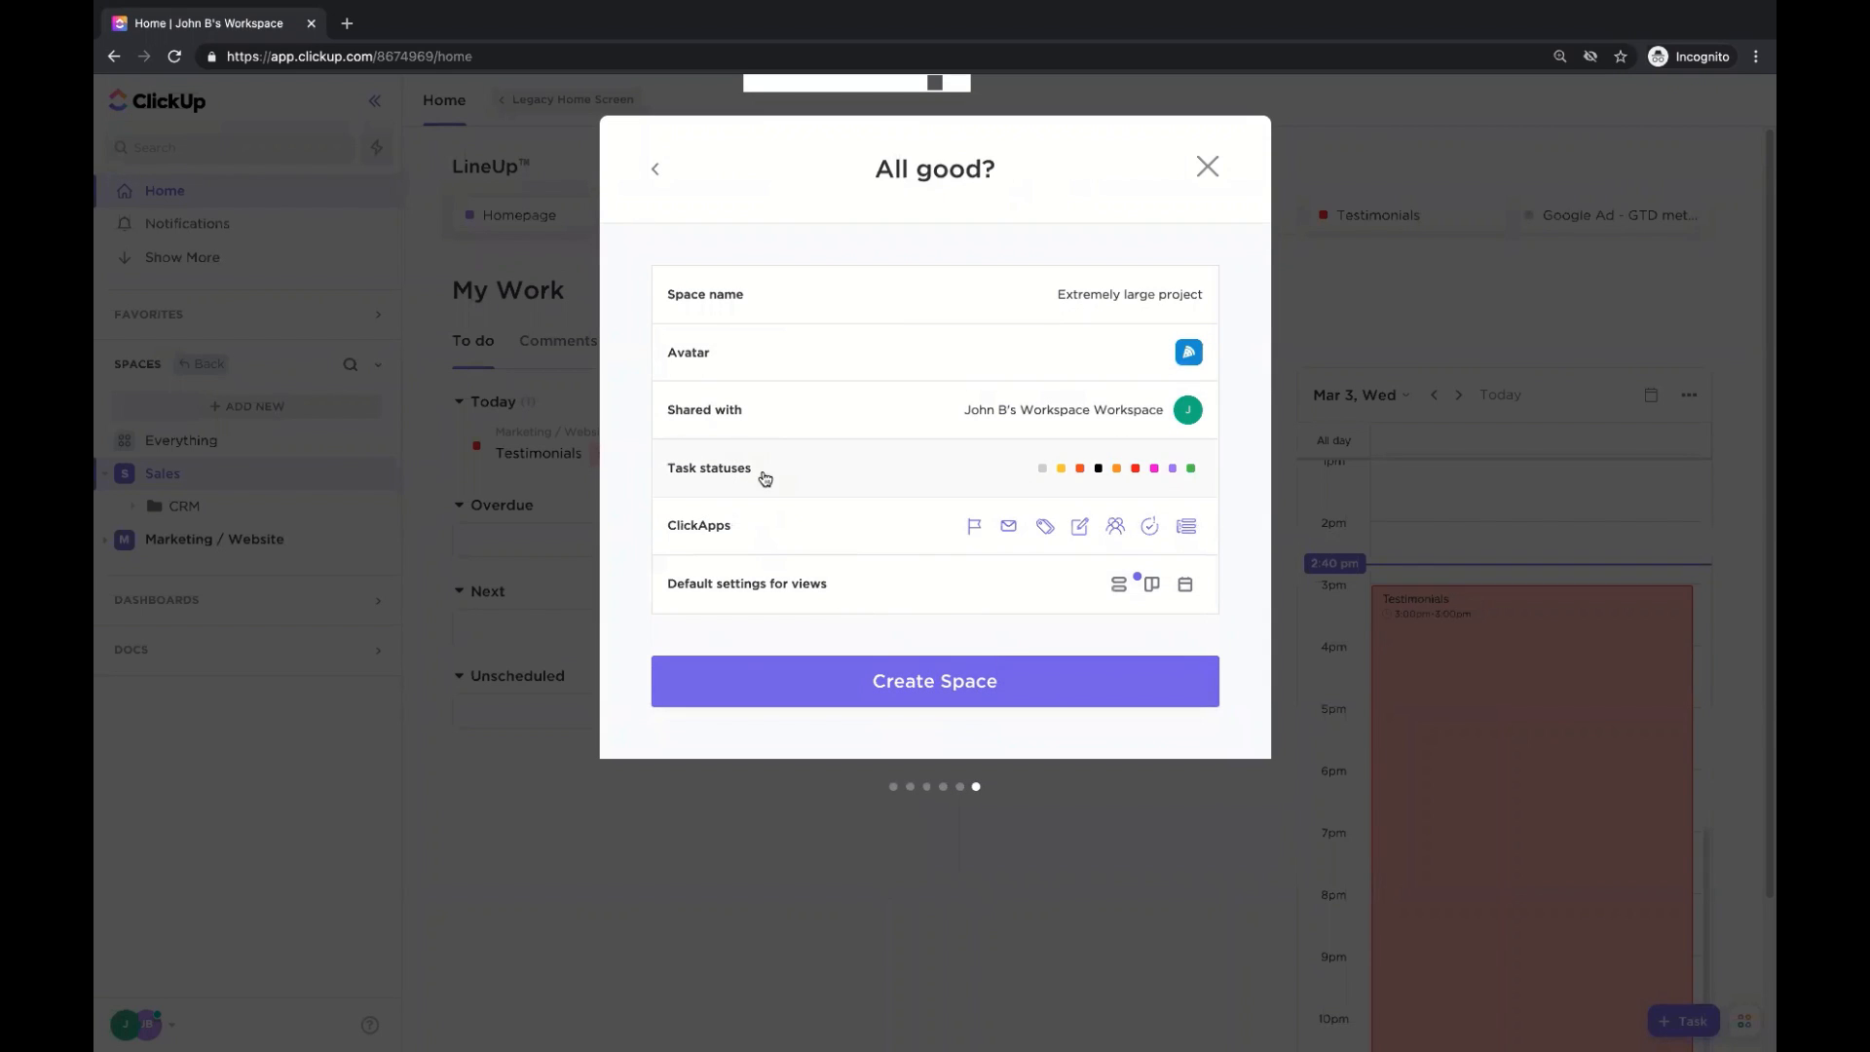
left_click(882, 701)
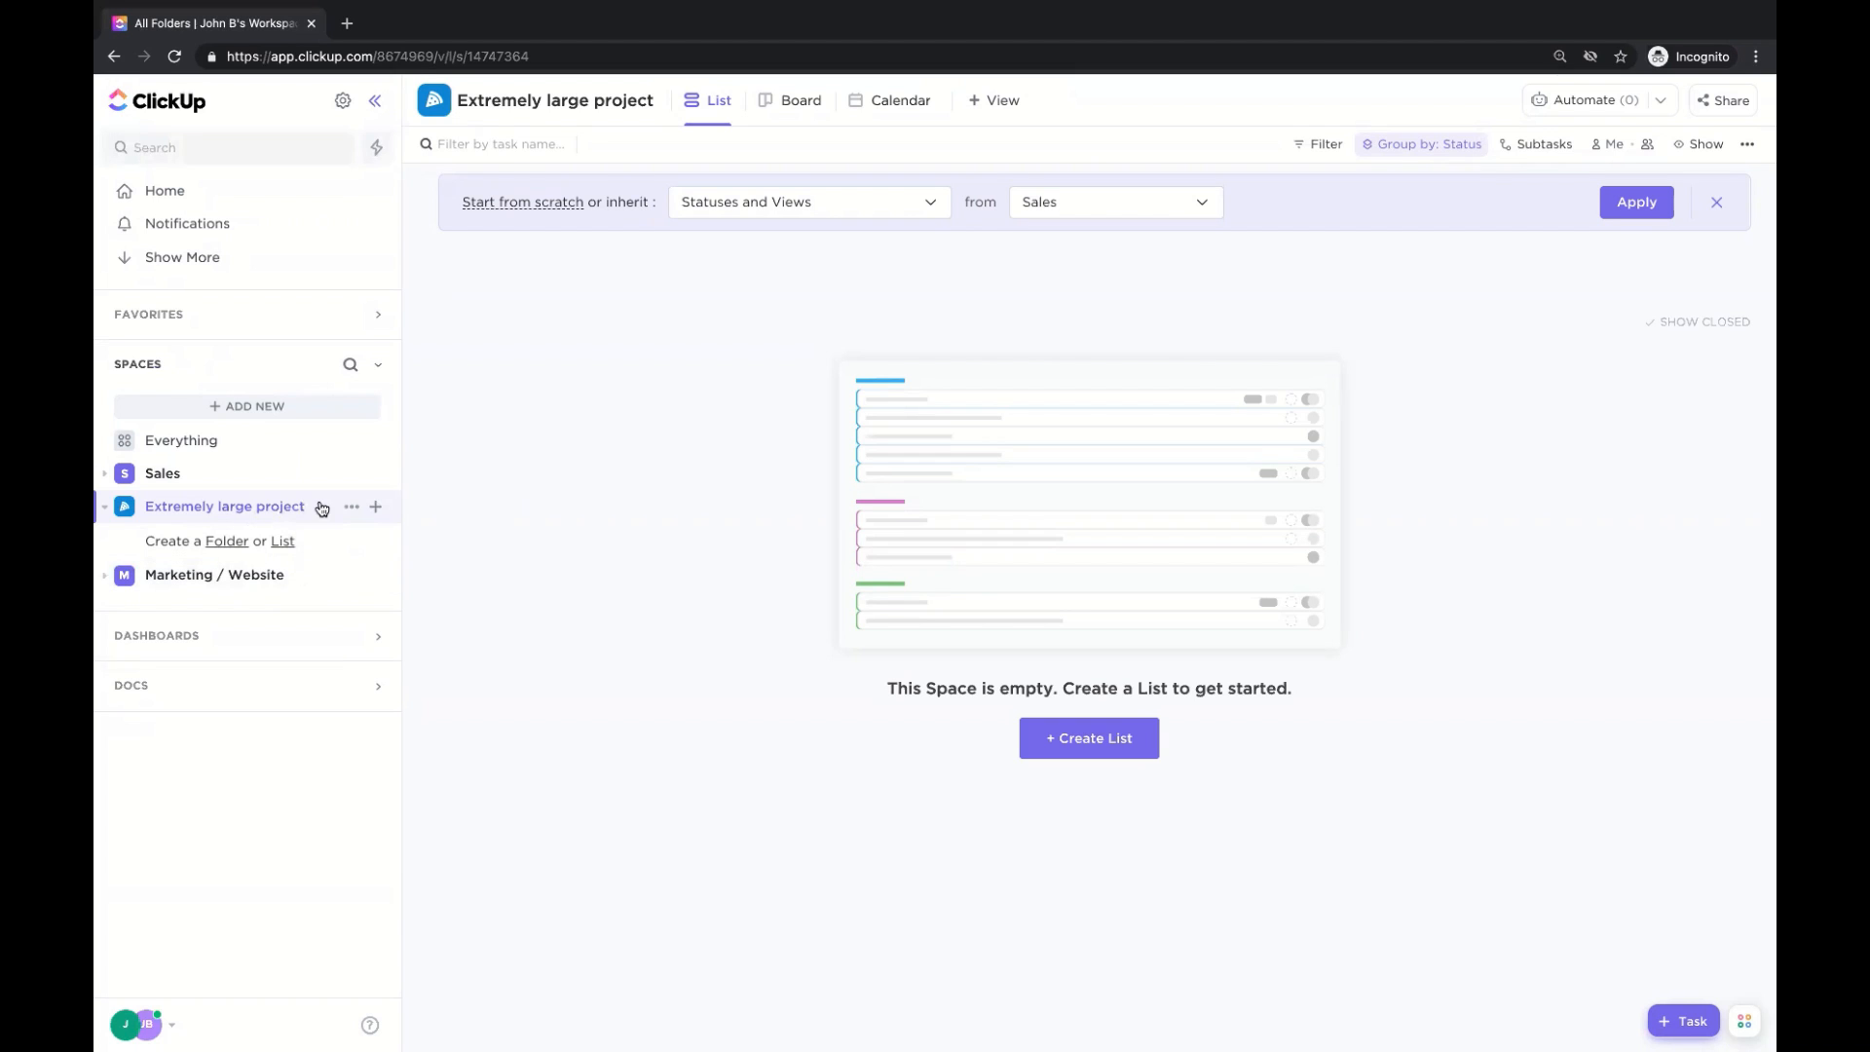
In the new Space's settings, review its sharing options, rename it "Extremely large projects", and save the changes.
left_click(348, 507)
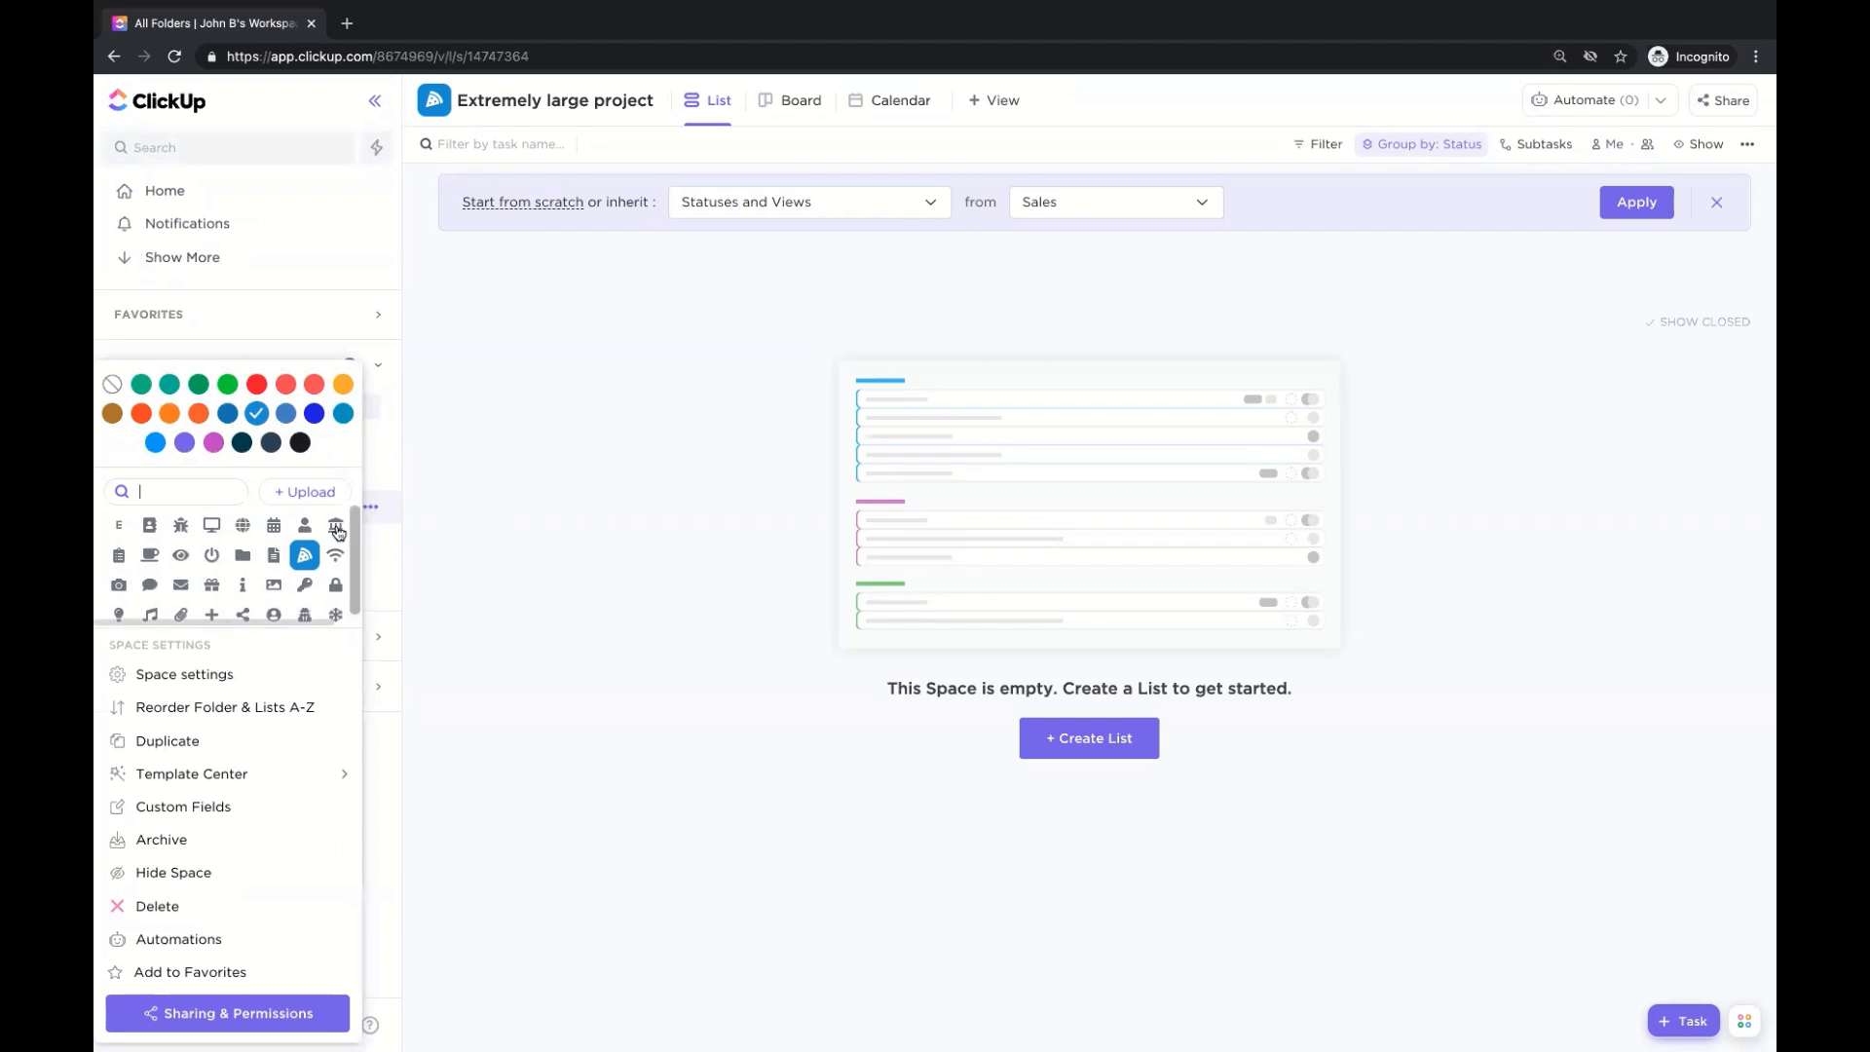
left_click(202, 674)
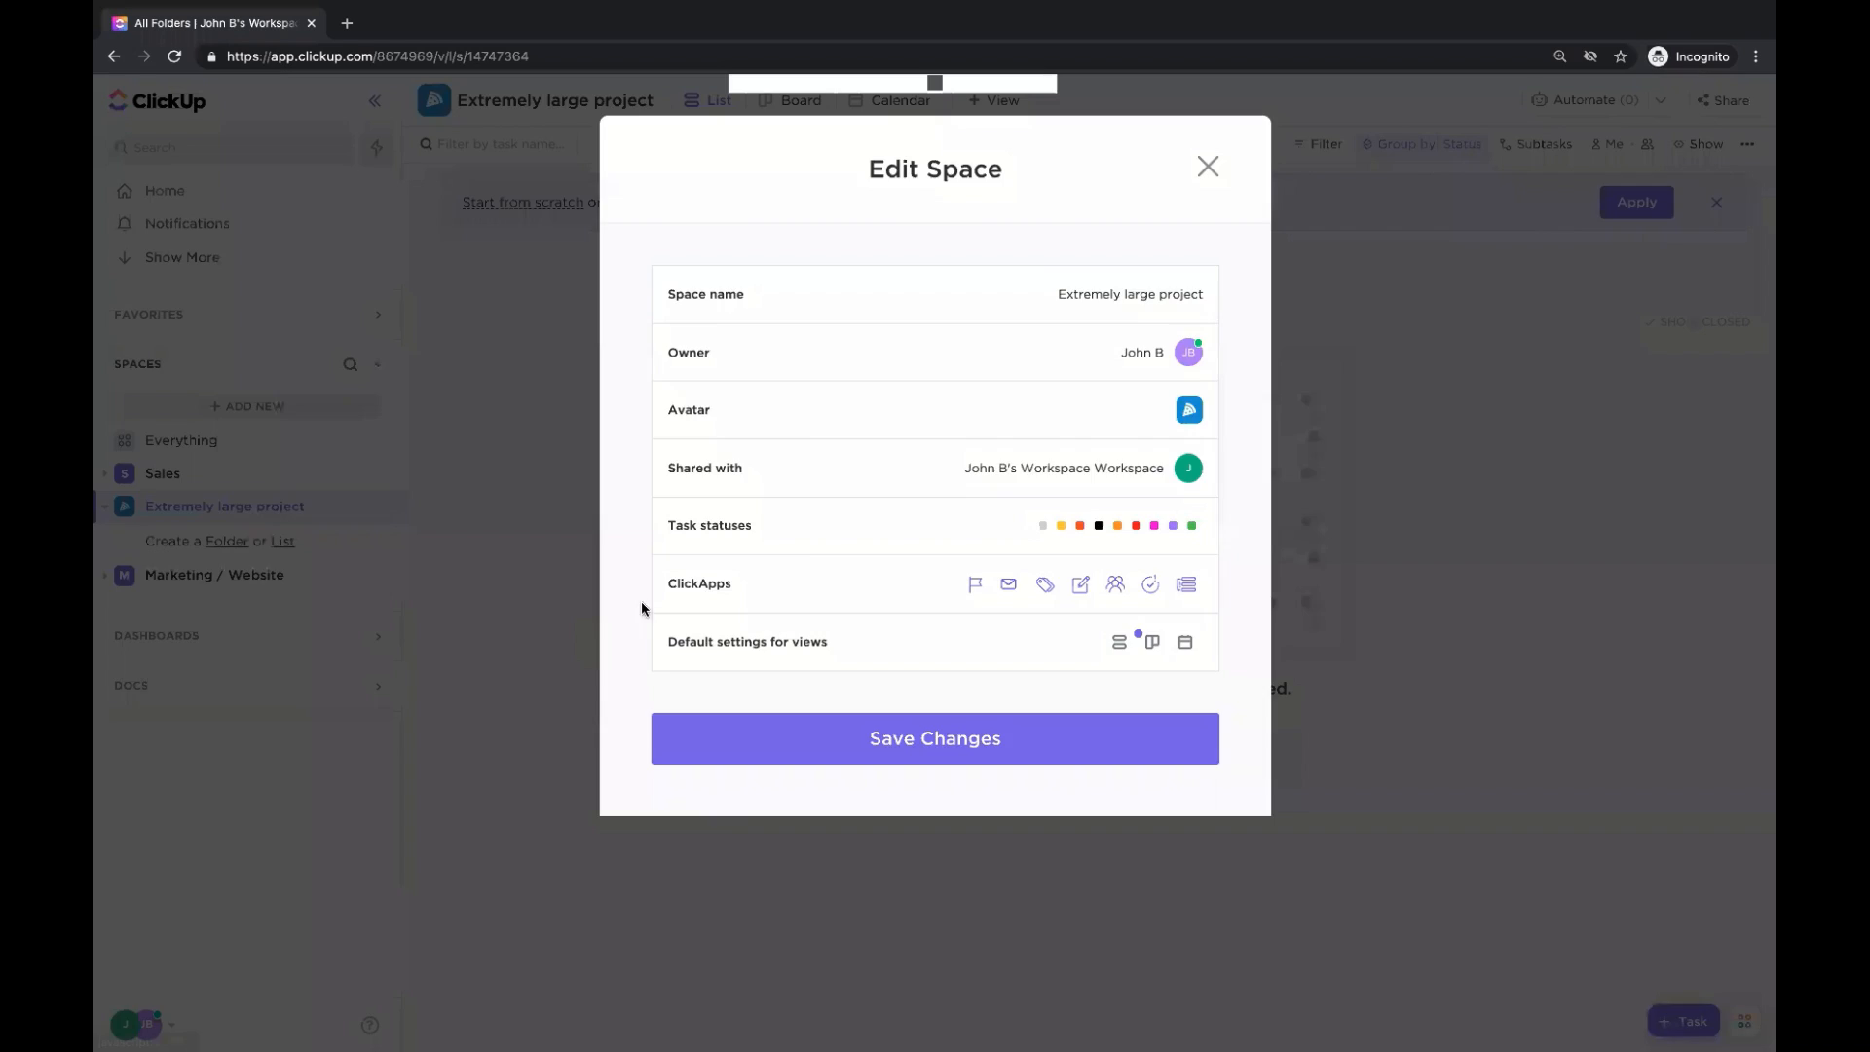
left_click(1061, 471)
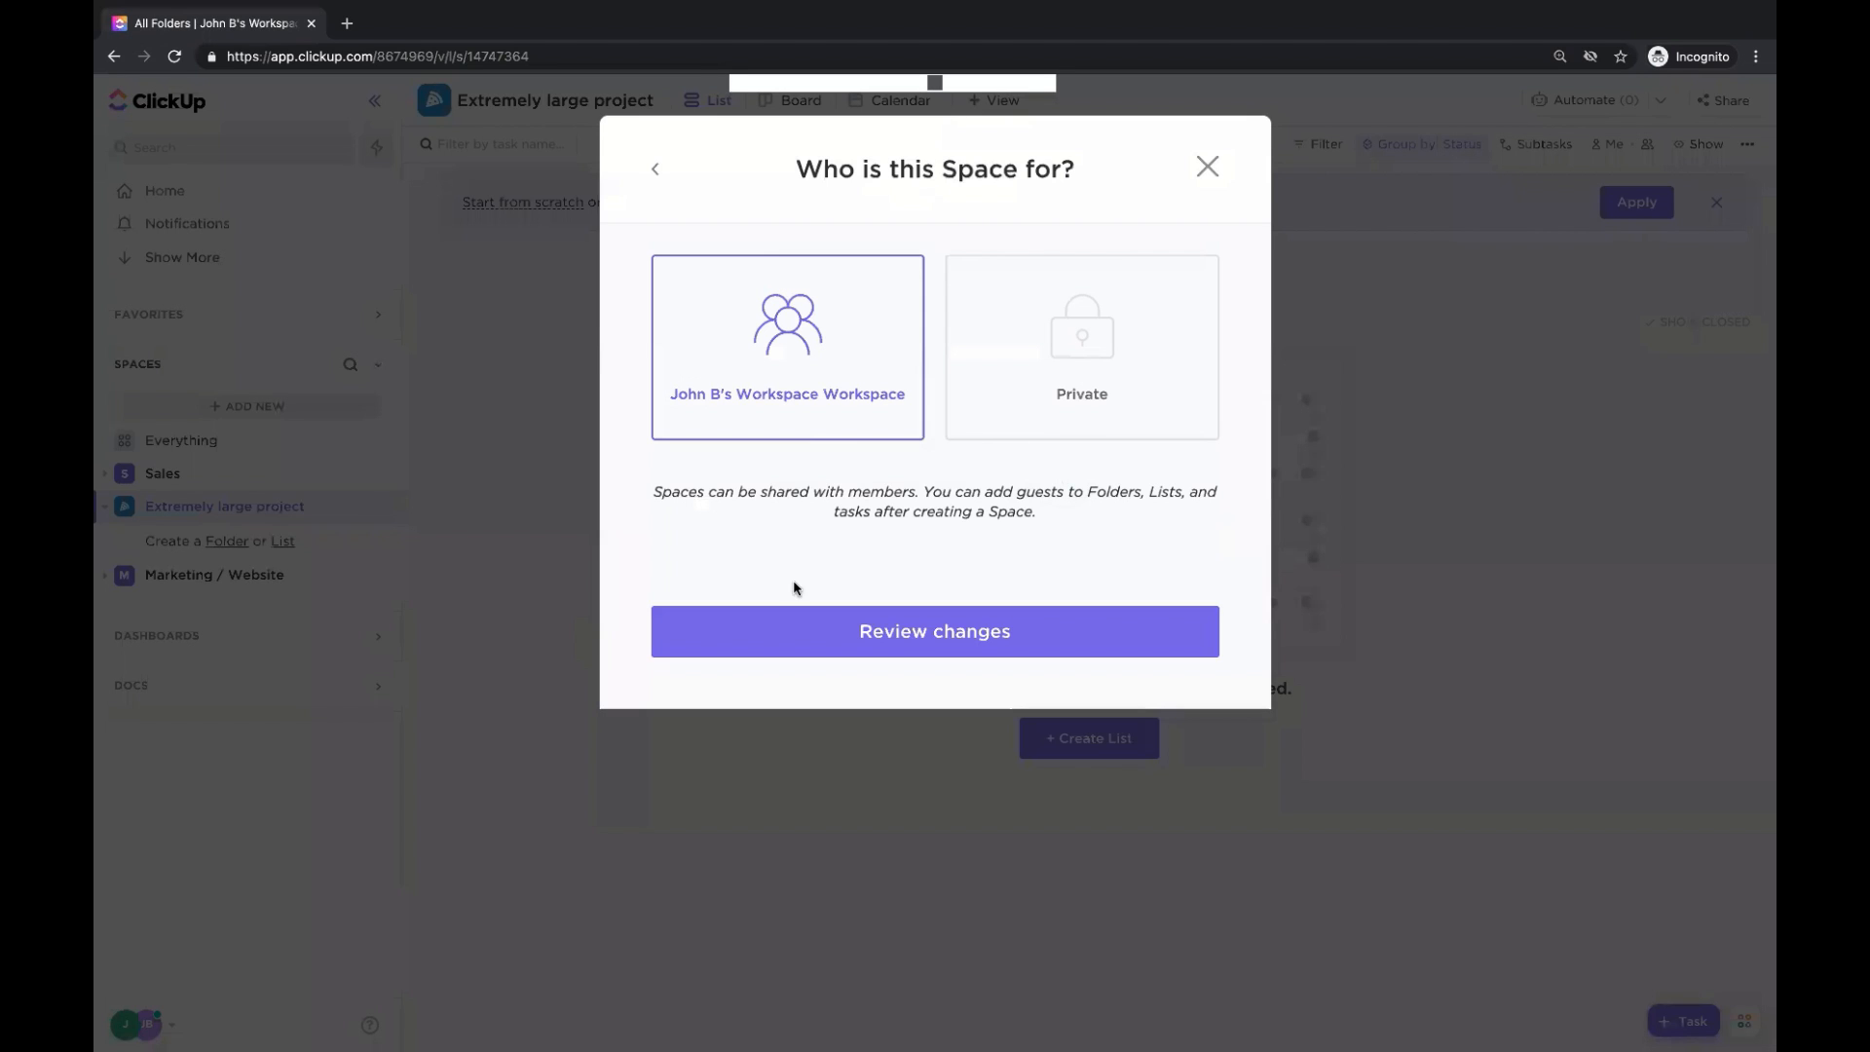
left_click(648, 170)
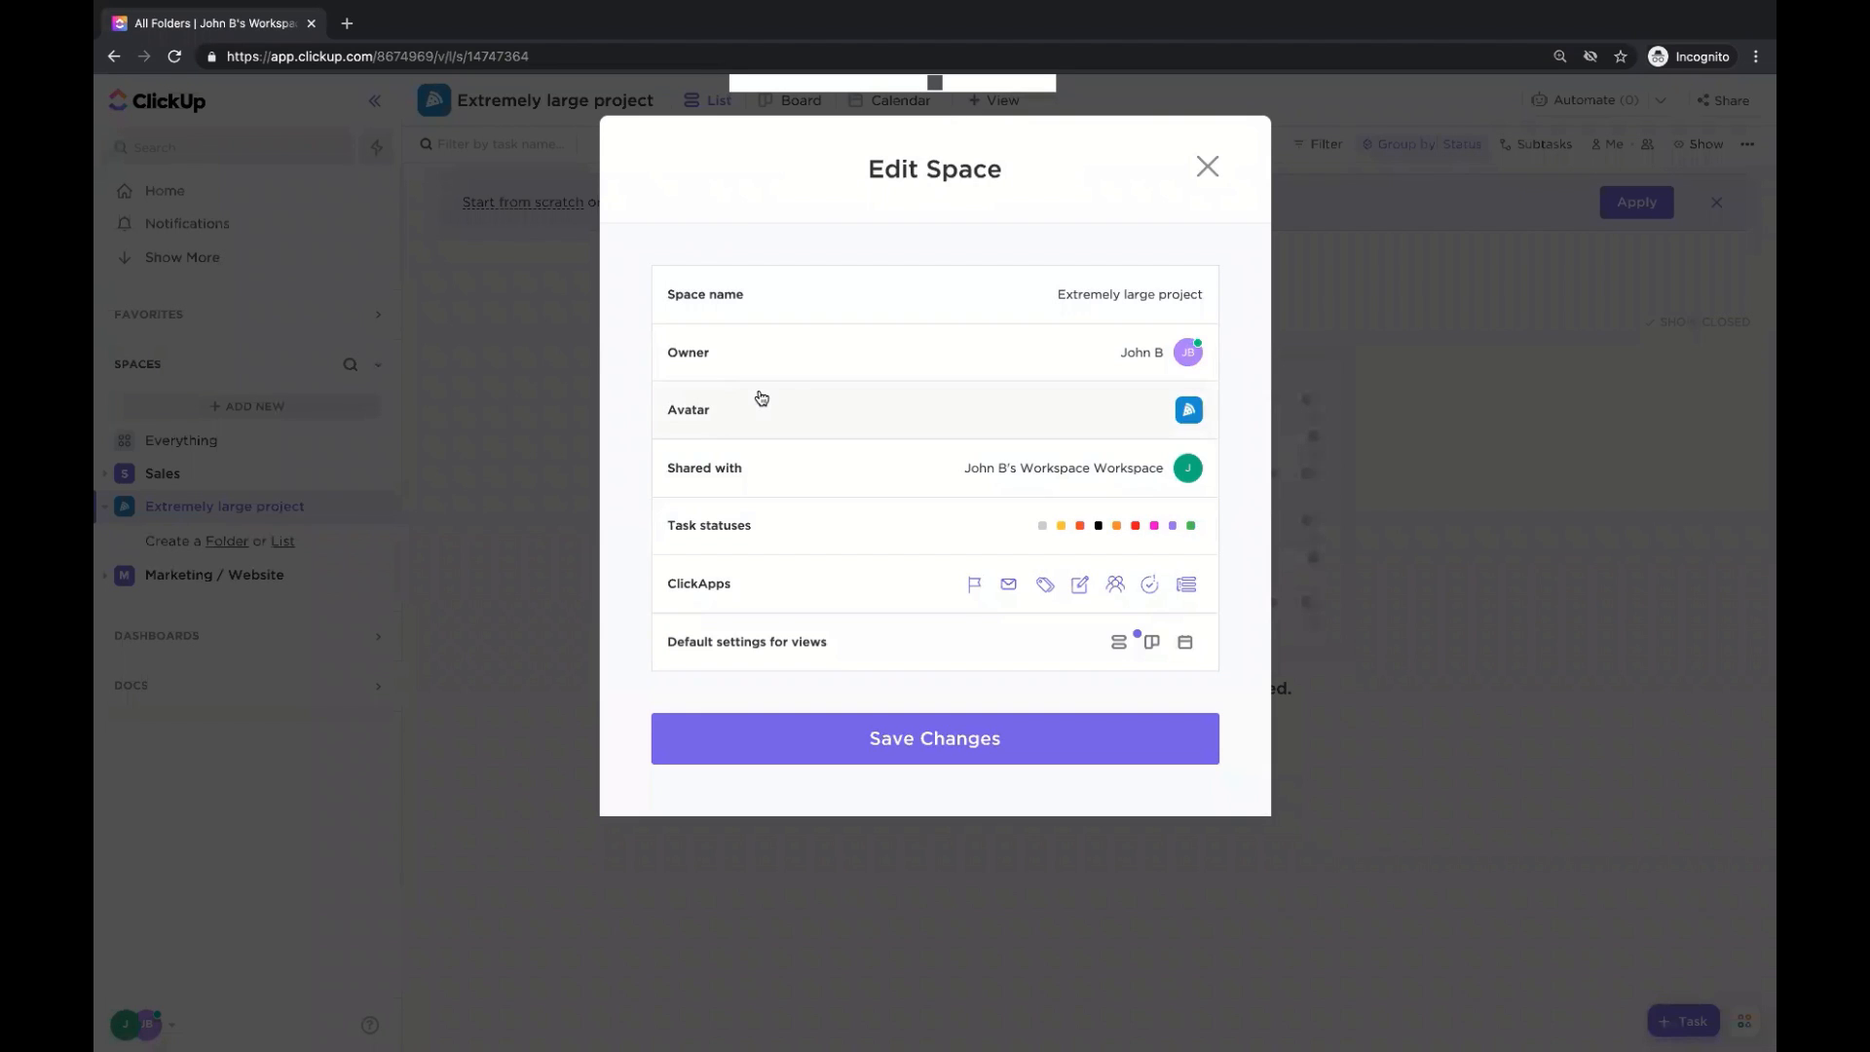
left_click(797, 302)
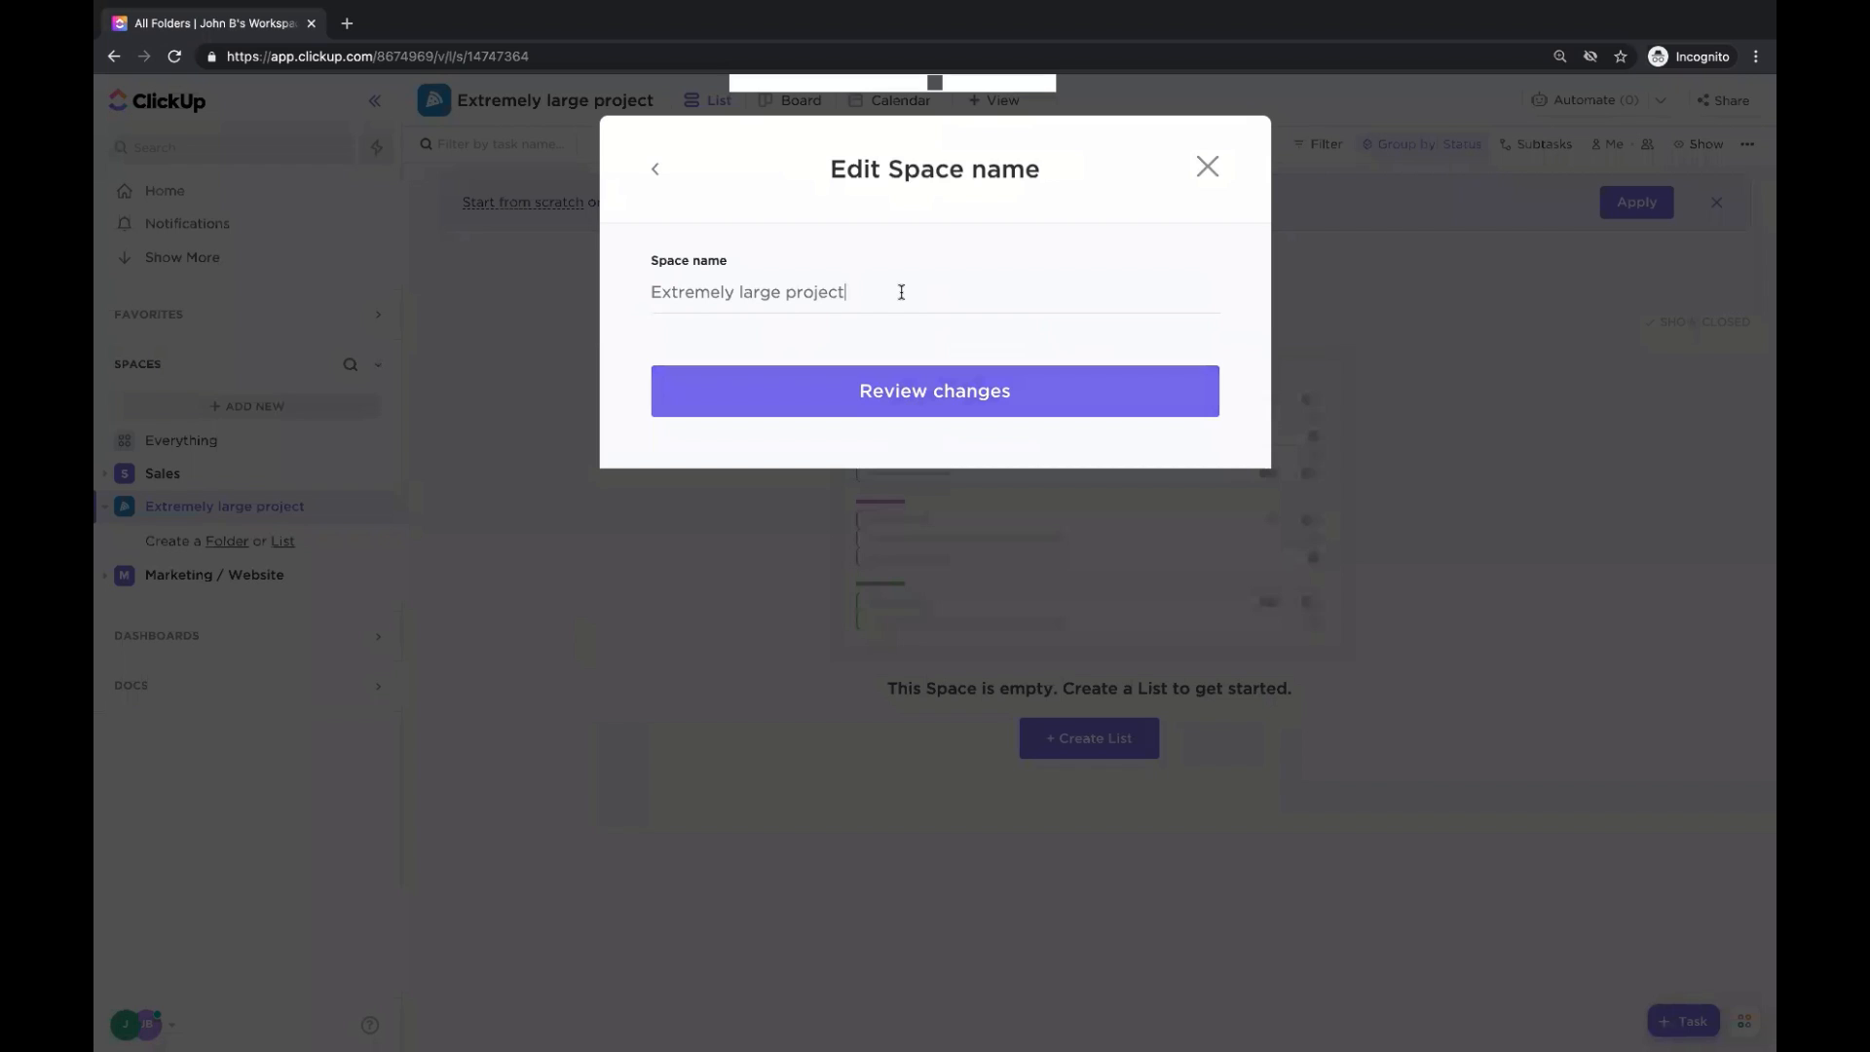
left_click(928, 389)
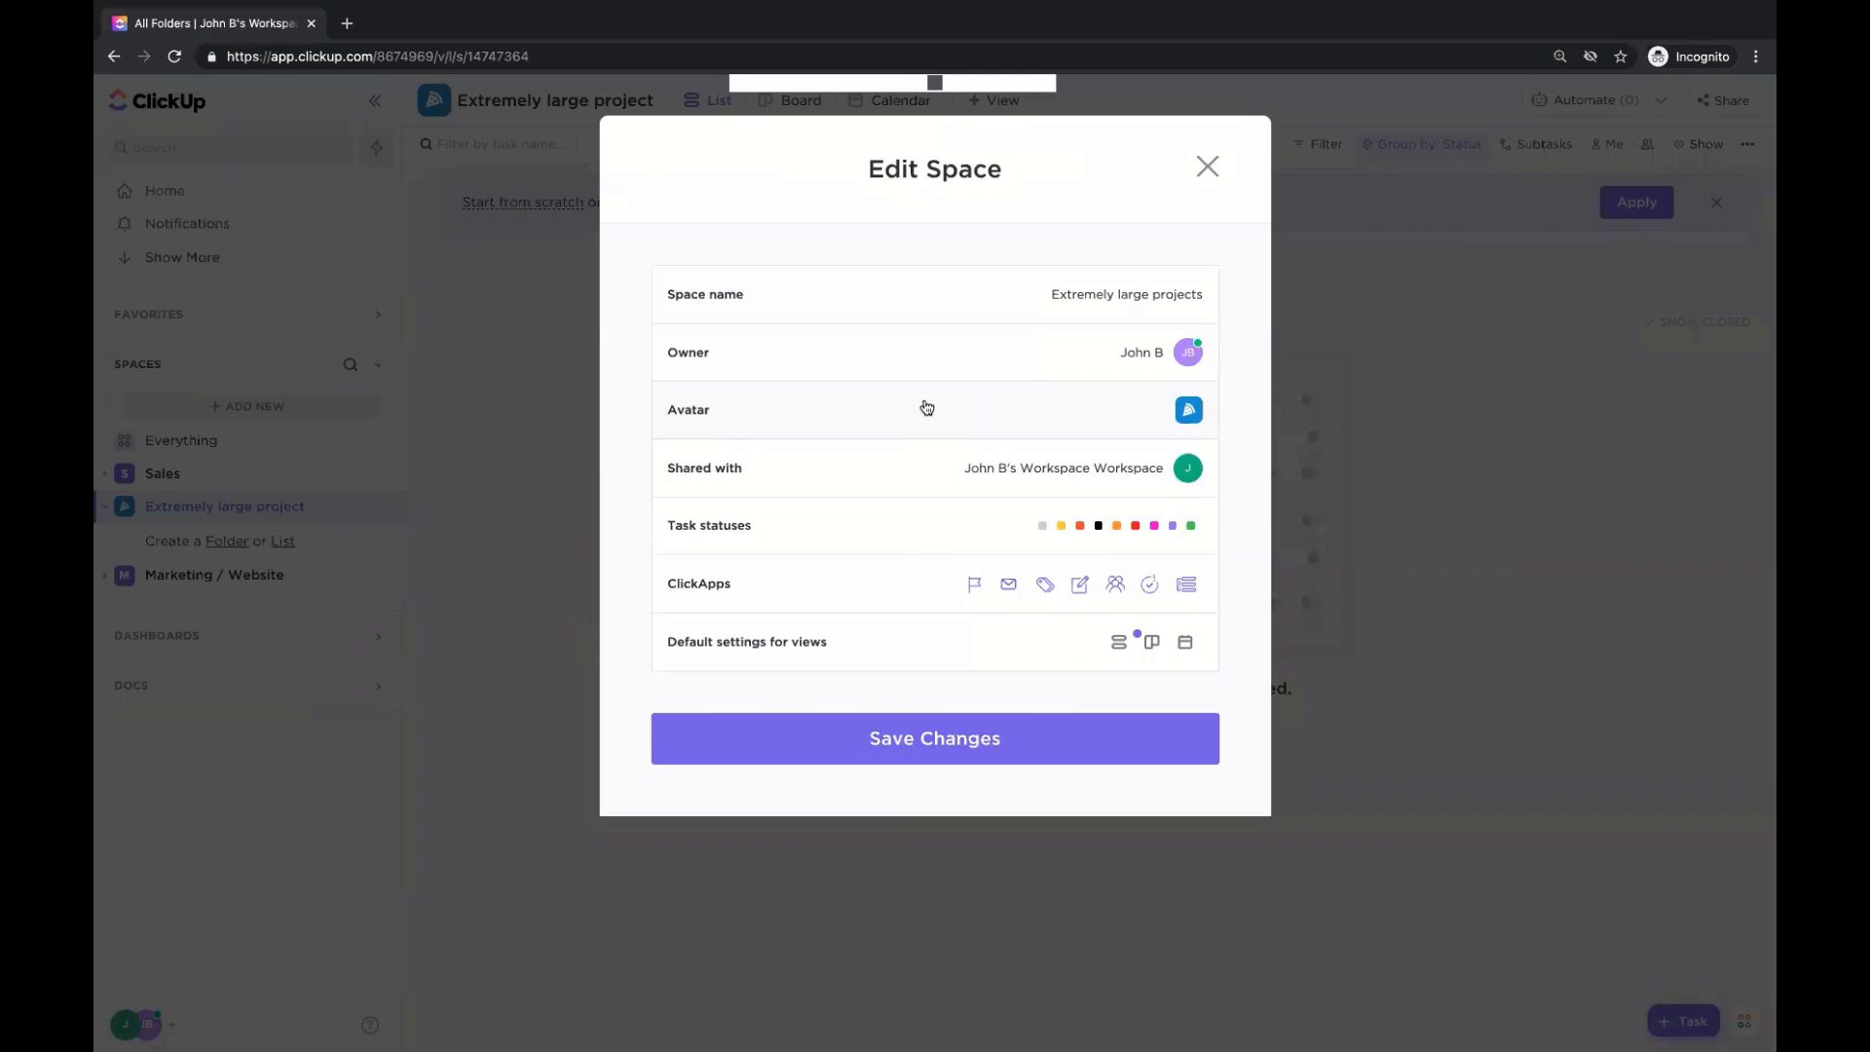
left_click(907, 738)
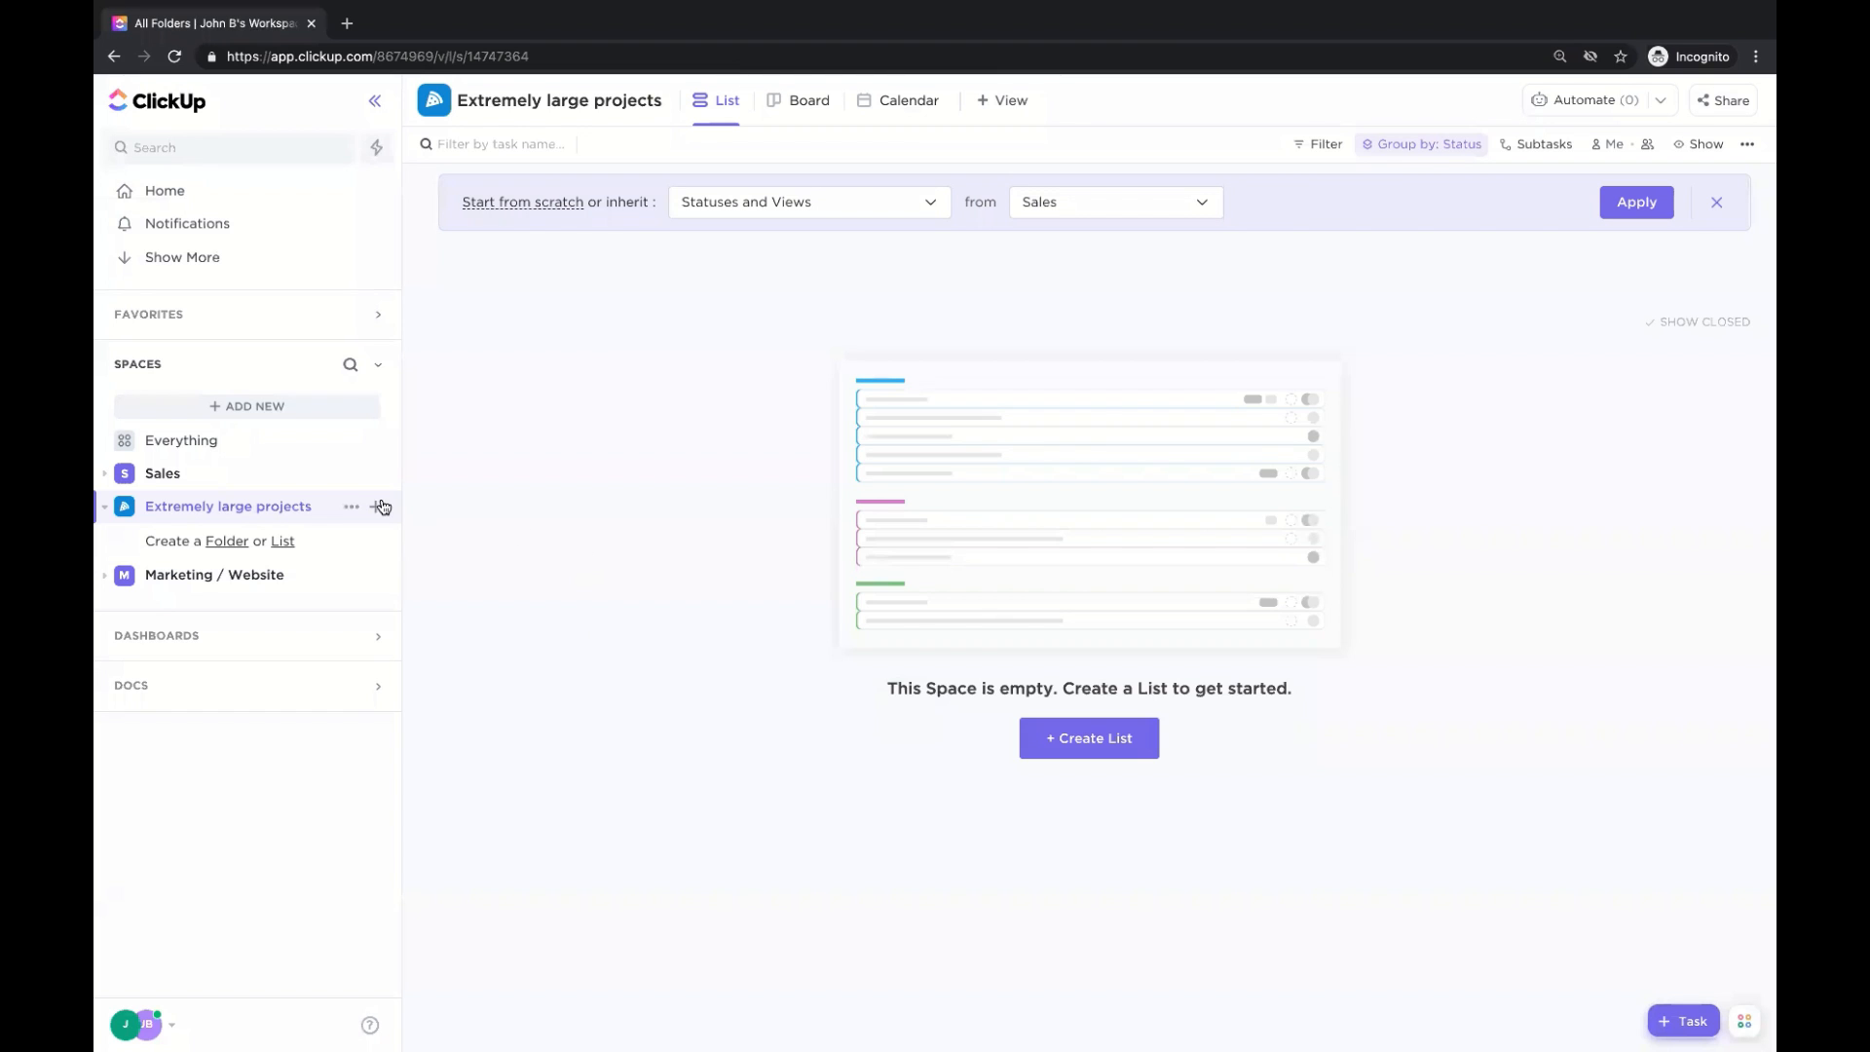
Create a folder named "Project 1" in the Extremely large projects Space with the default list, sharing and Space statuses.
left_click(227, 542)
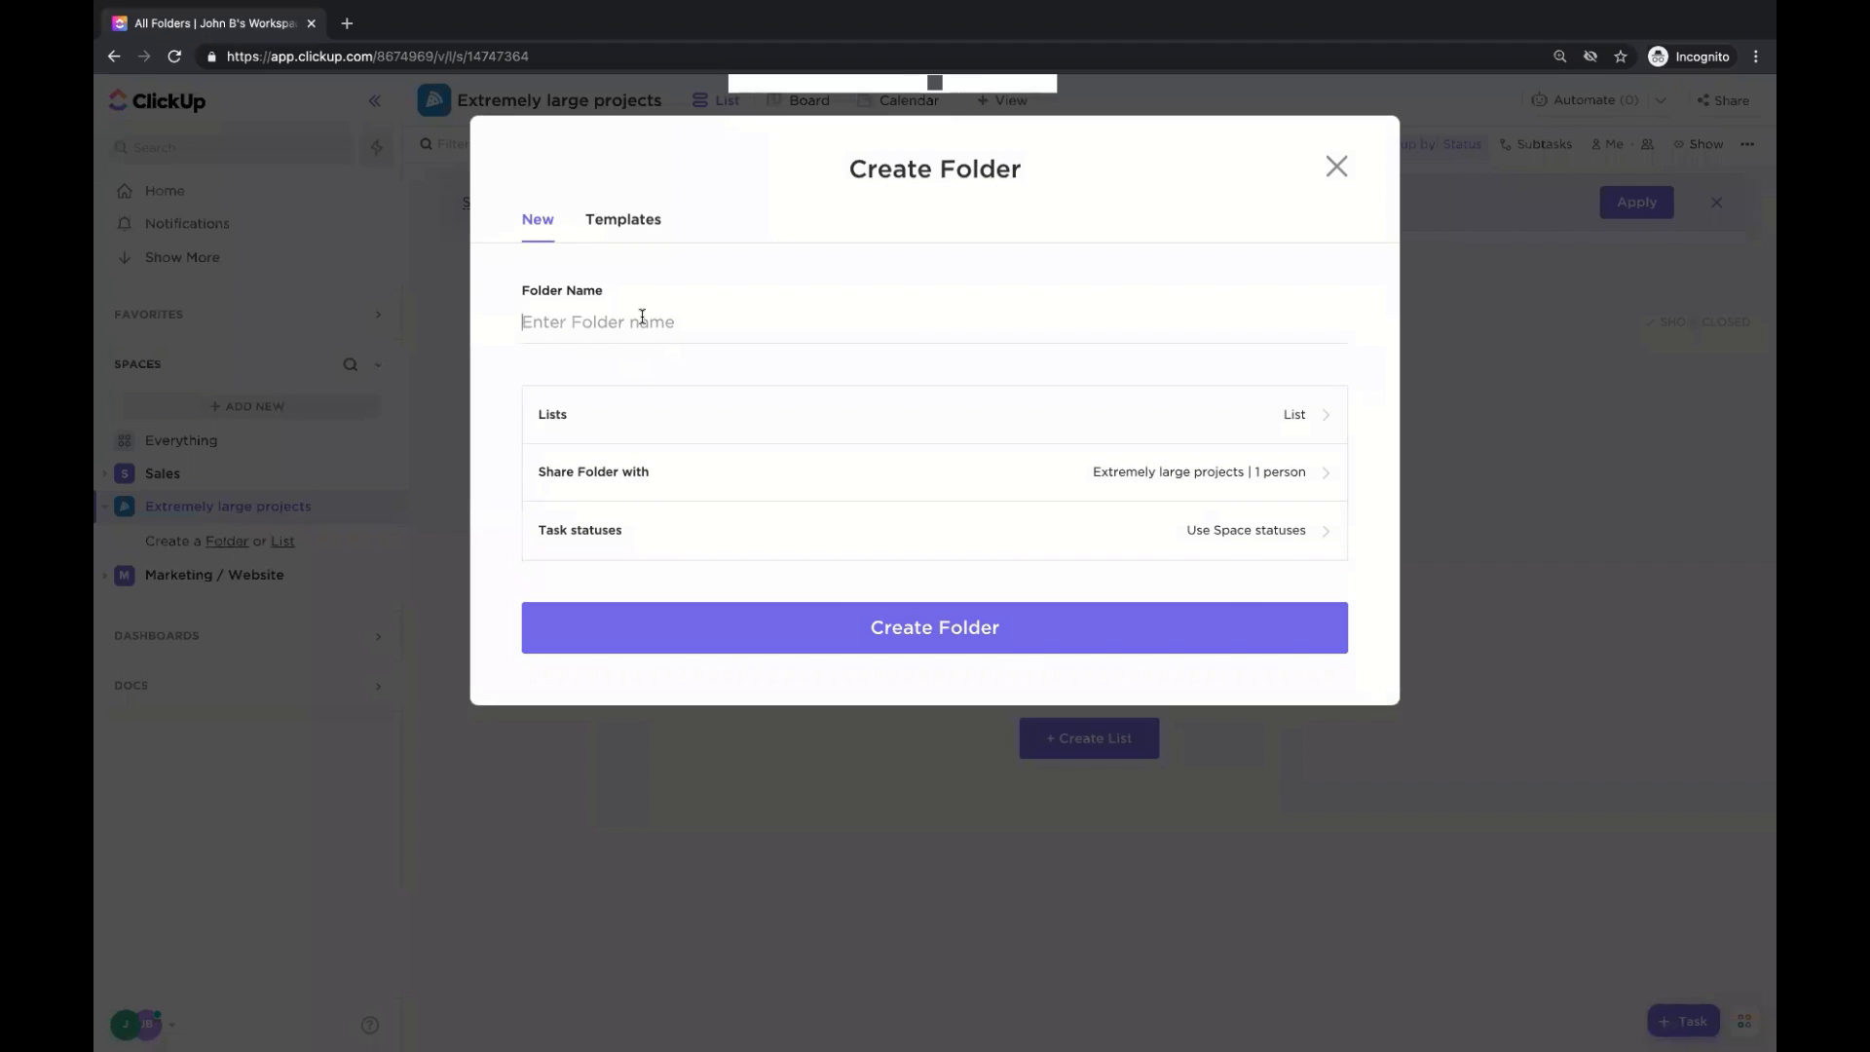
type("Project 1")
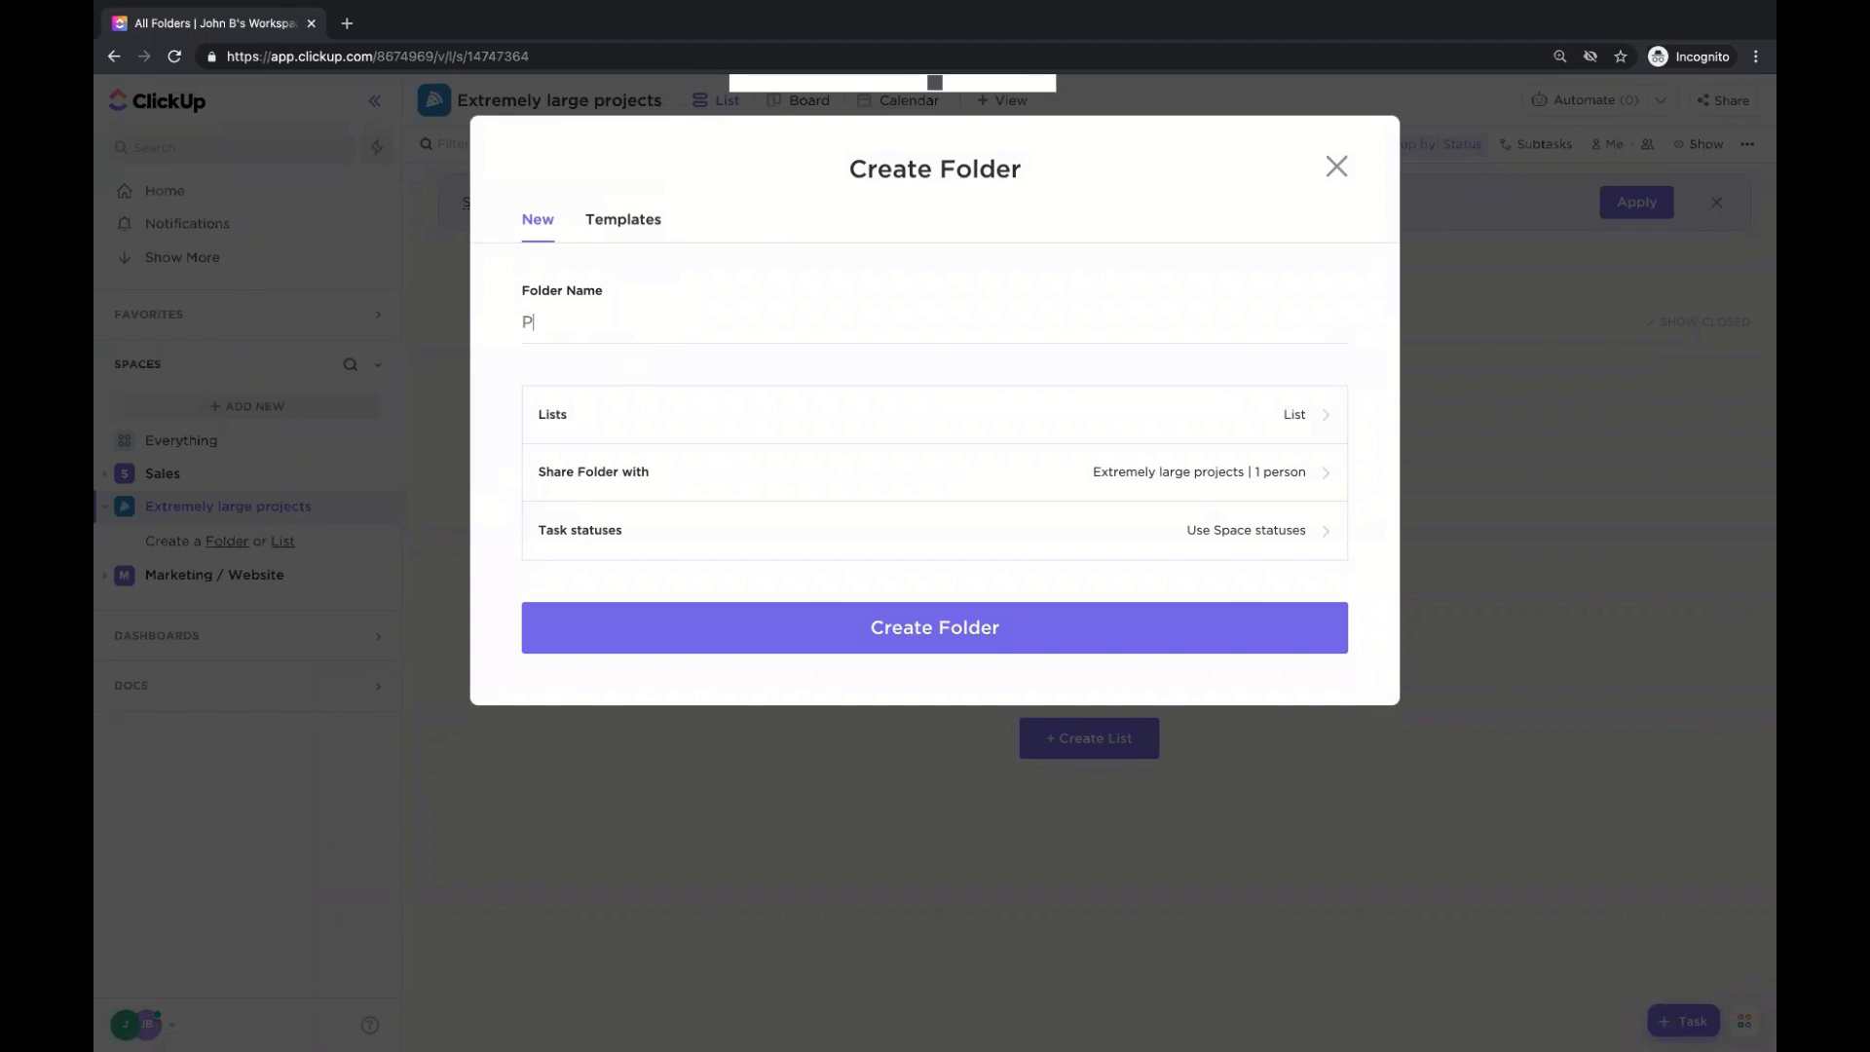
left_click(952, 638)
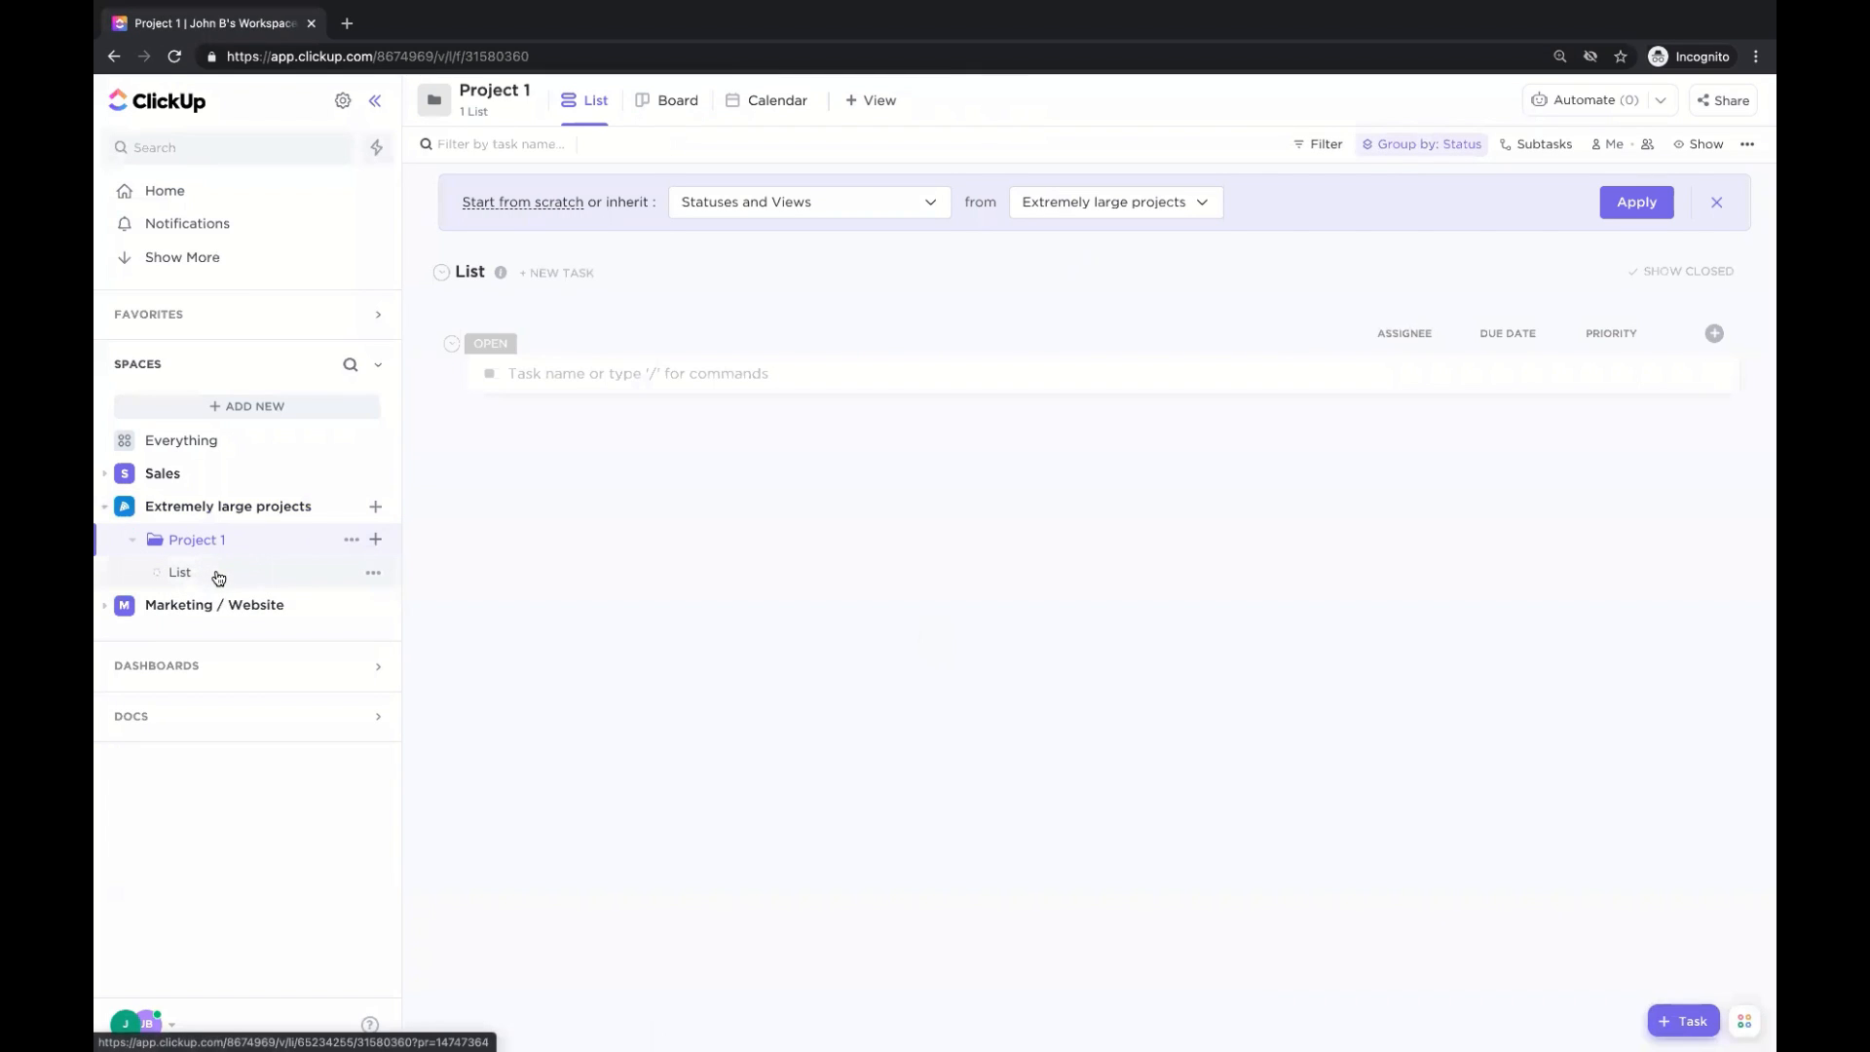
Rename the default list inside the Project 1 folder to "Phase 1".
left_click(373, 573)
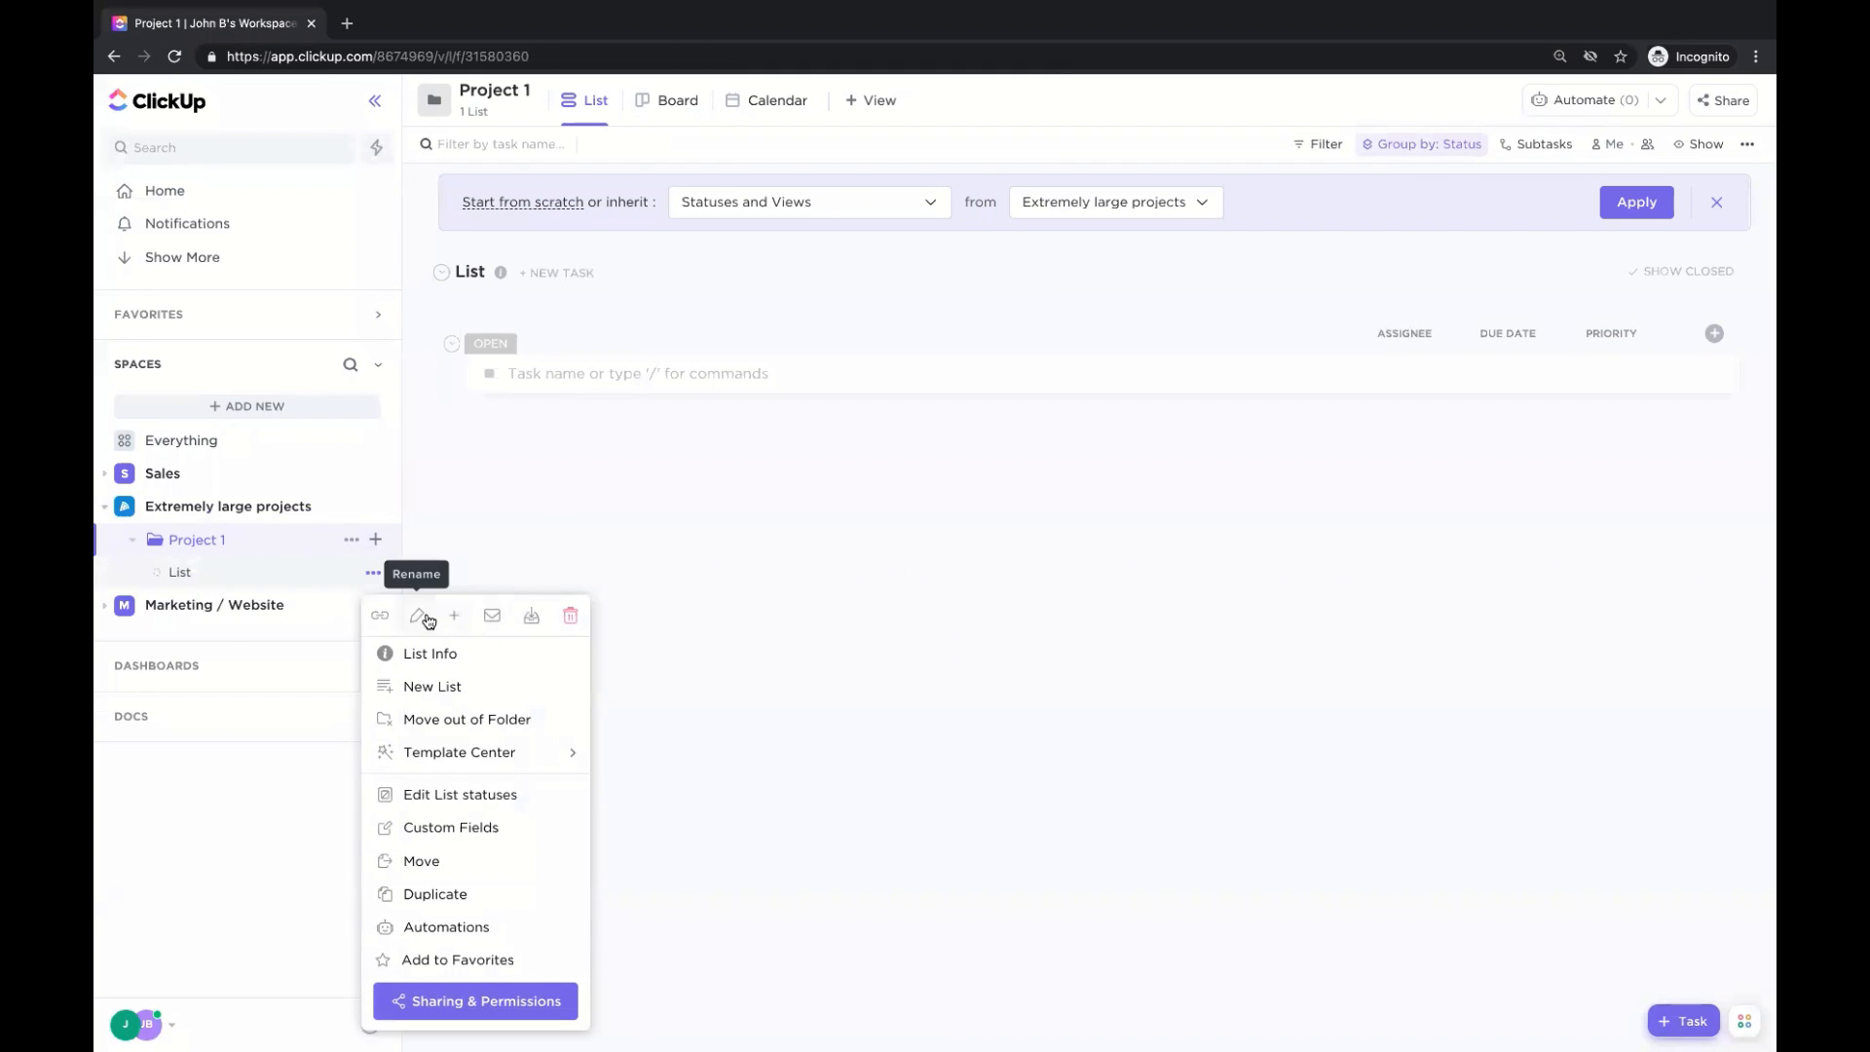
left_click(417, 616)
key("BackSpace")
type("Pahse")
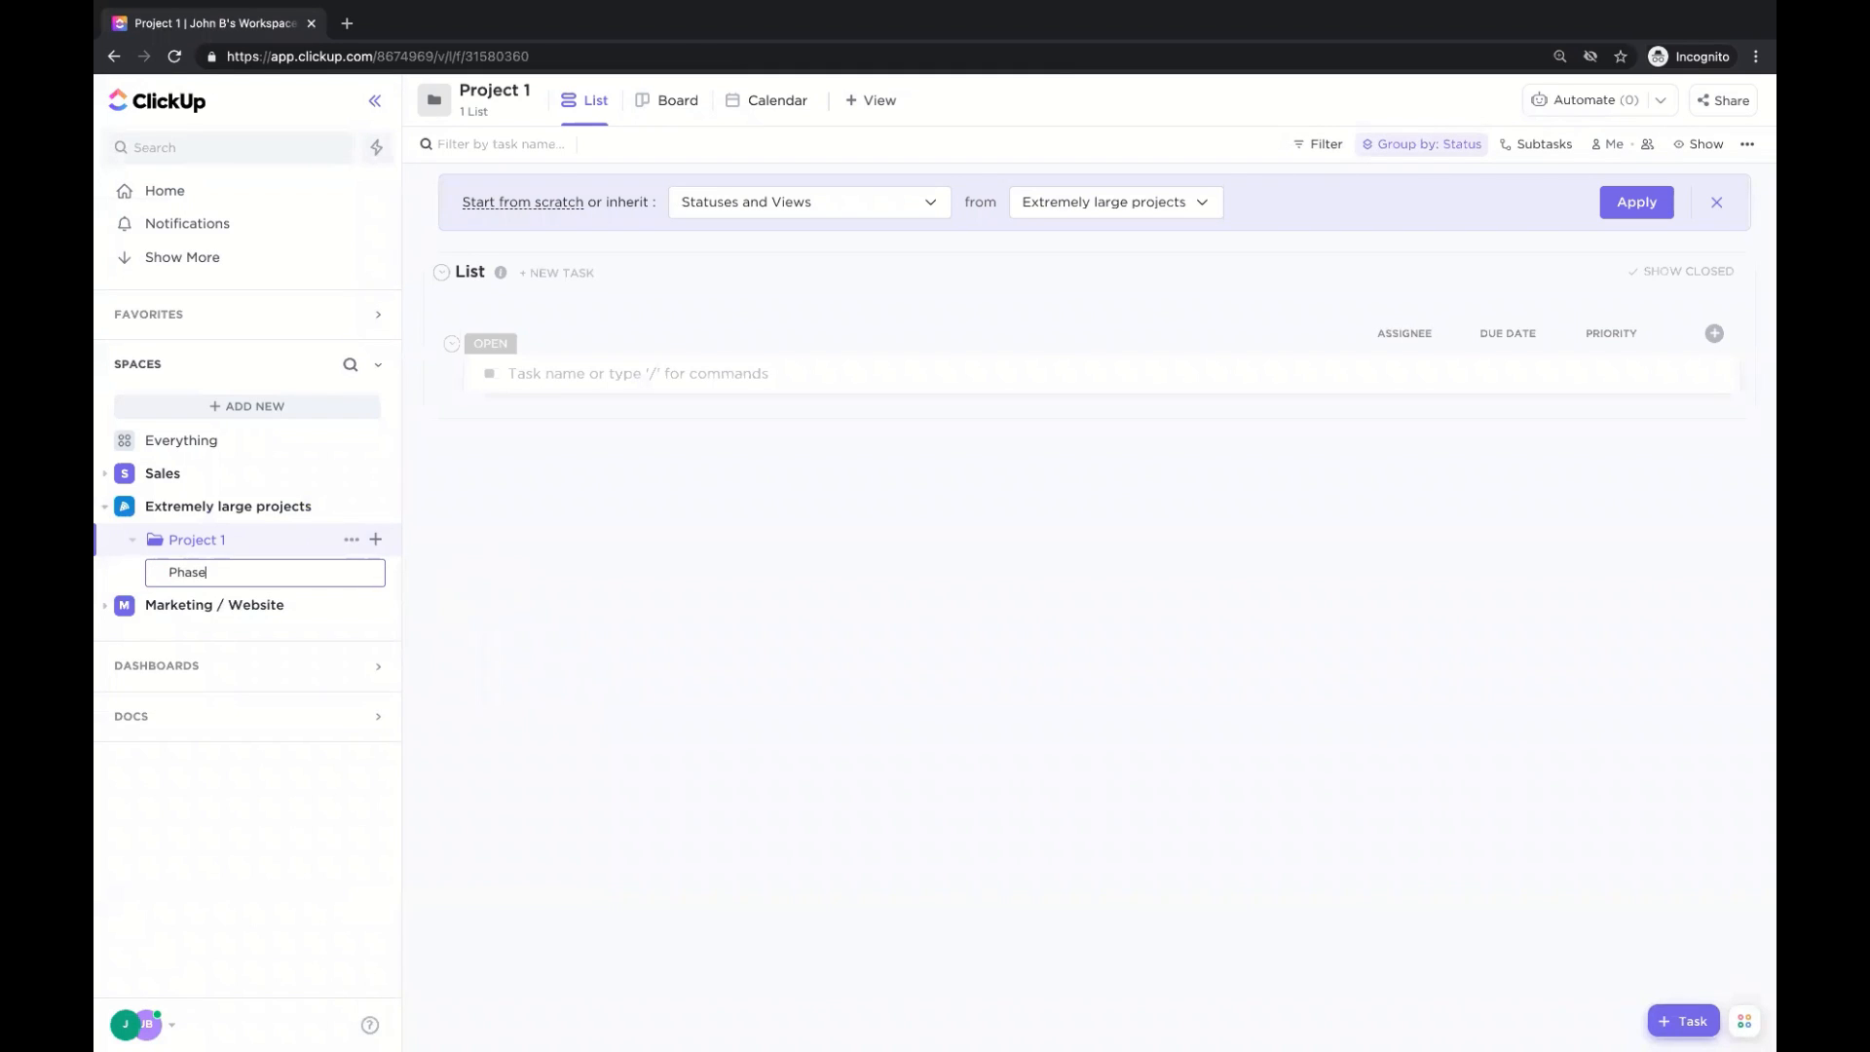
type(" 1")
key("Return")
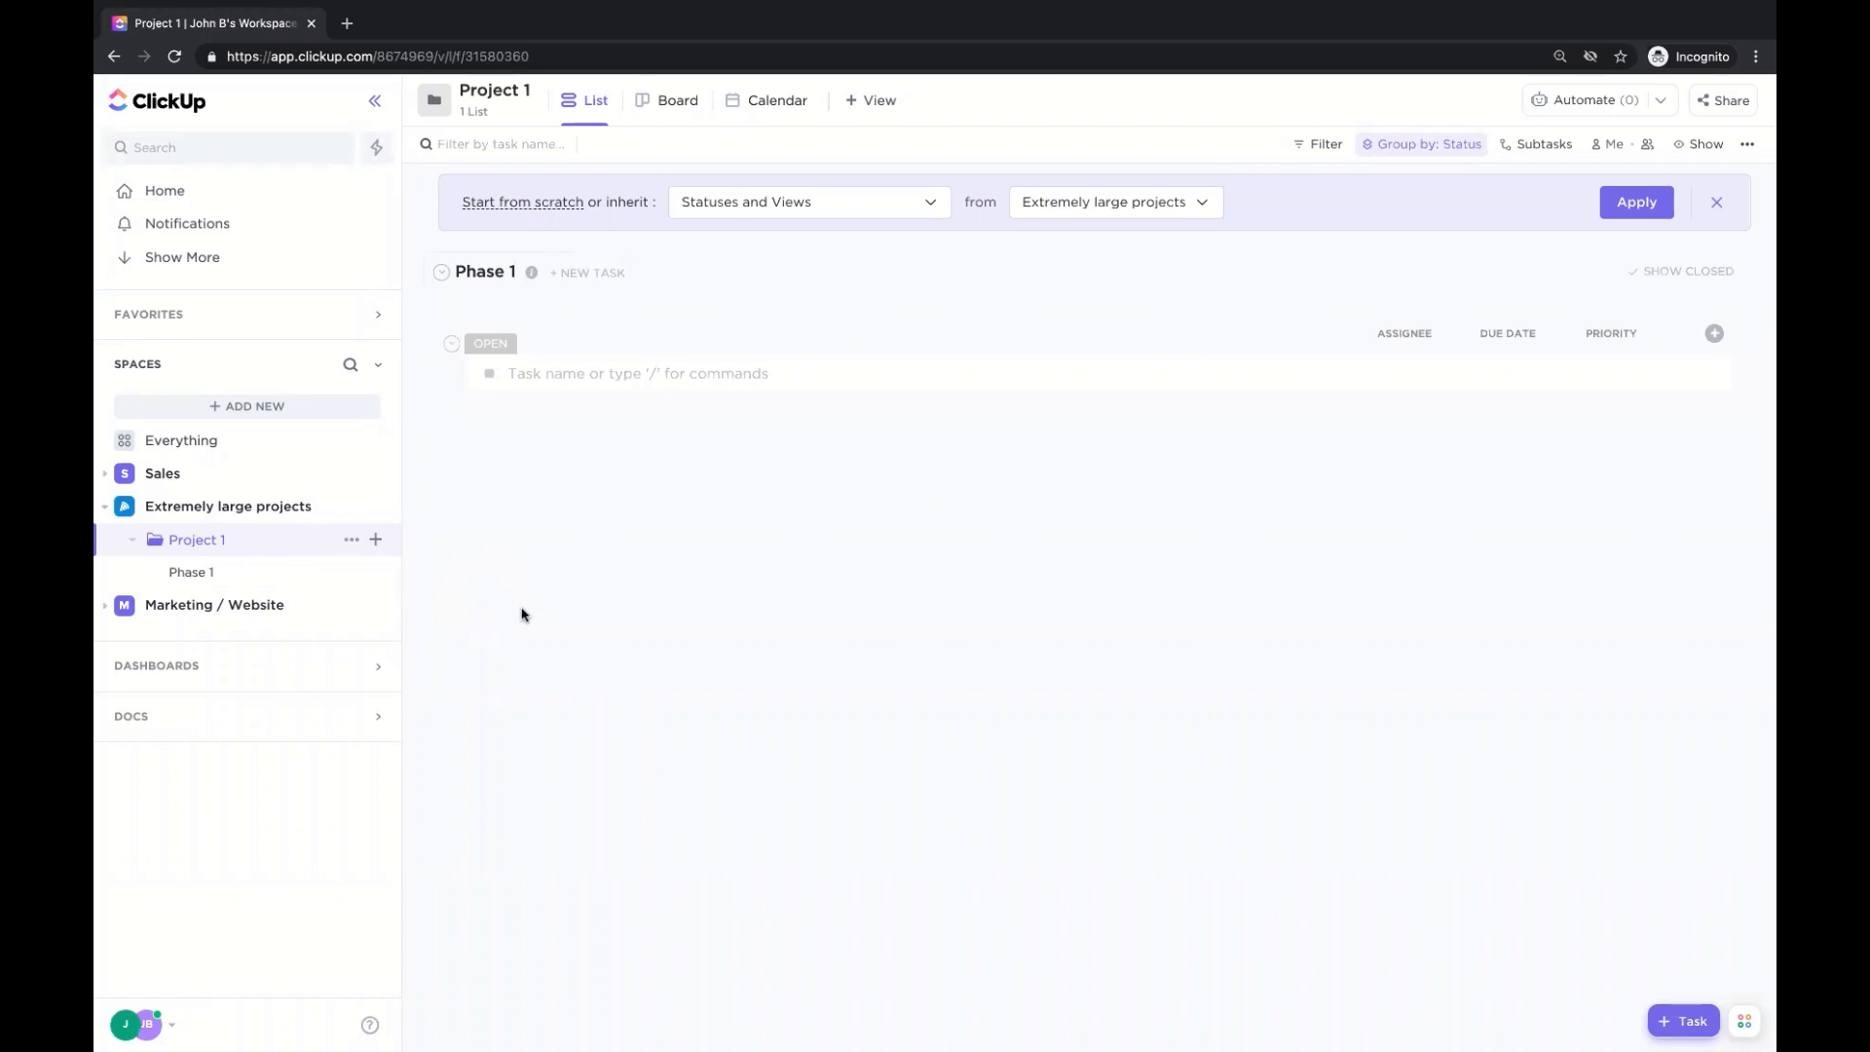
Add a second list named "Phase 2" to the Project 1 folder.
left_click(376, 540)
left_click(416, 612)
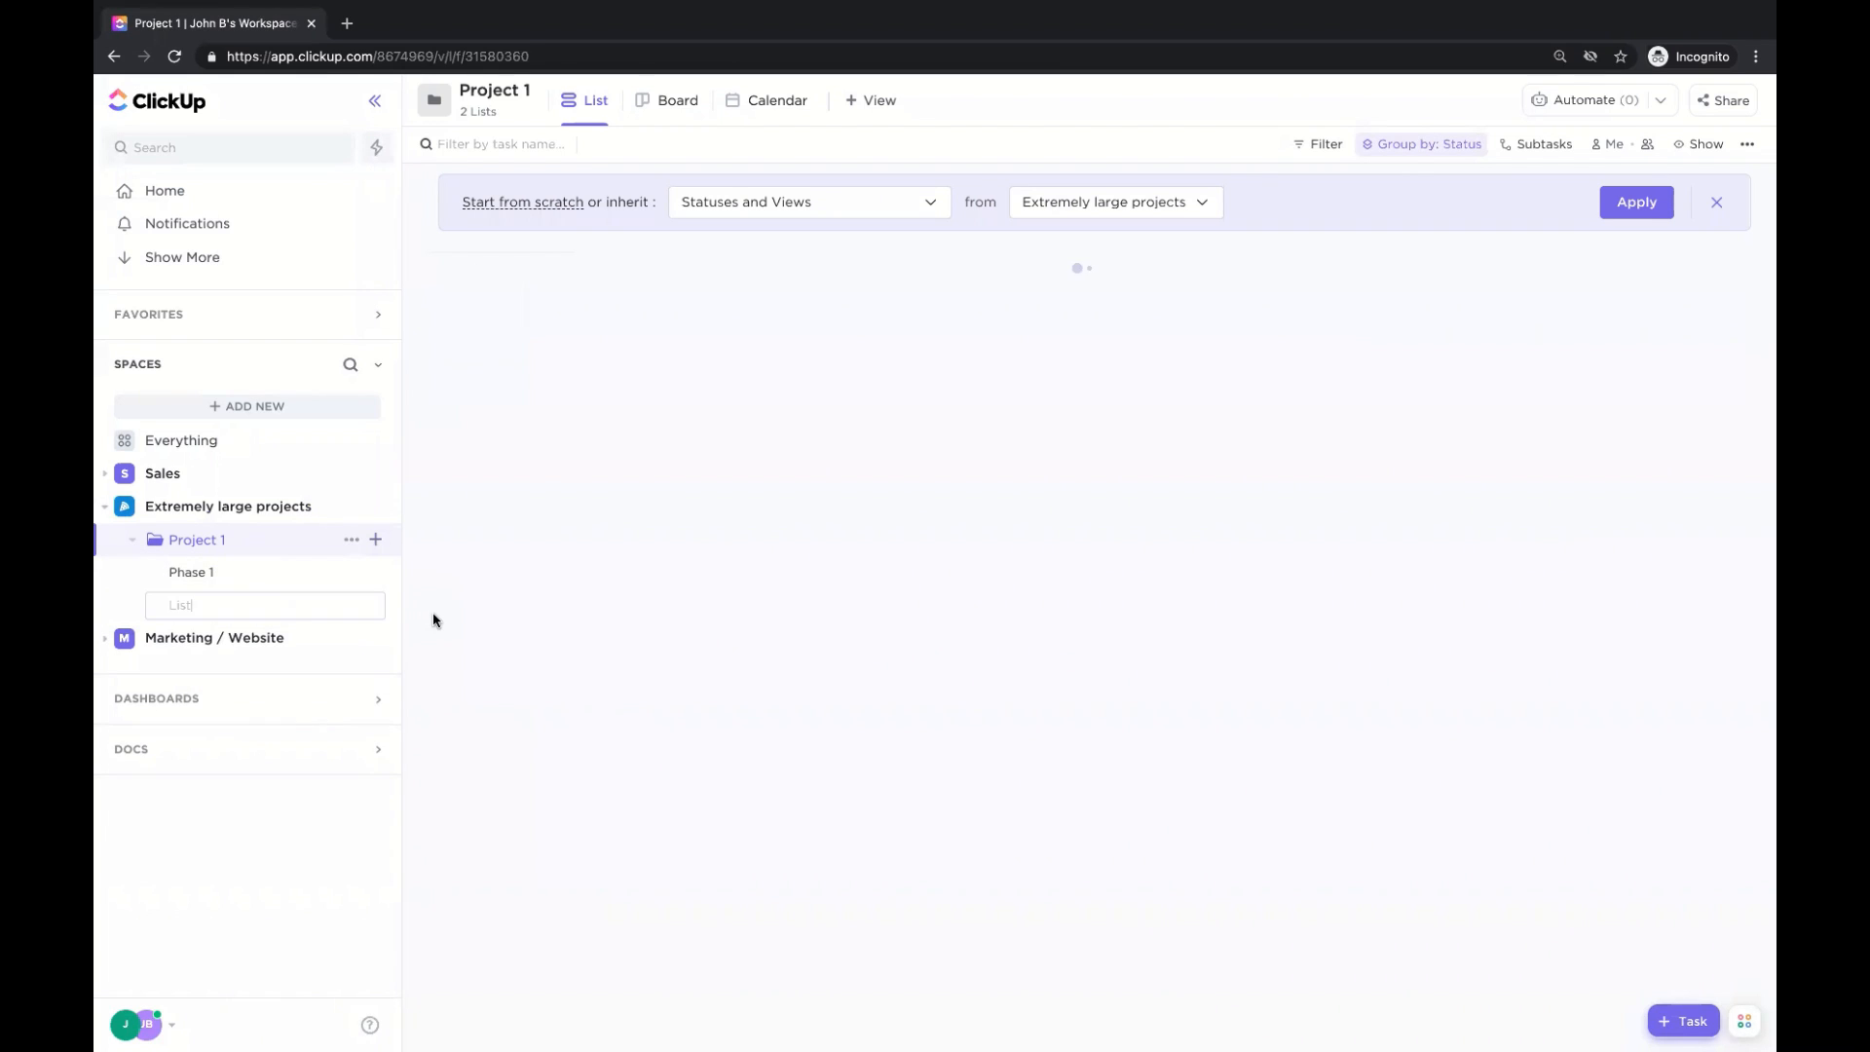
key("BackSpace")
key("BackSpace")
key("BackSpace")
key("BackSpace")
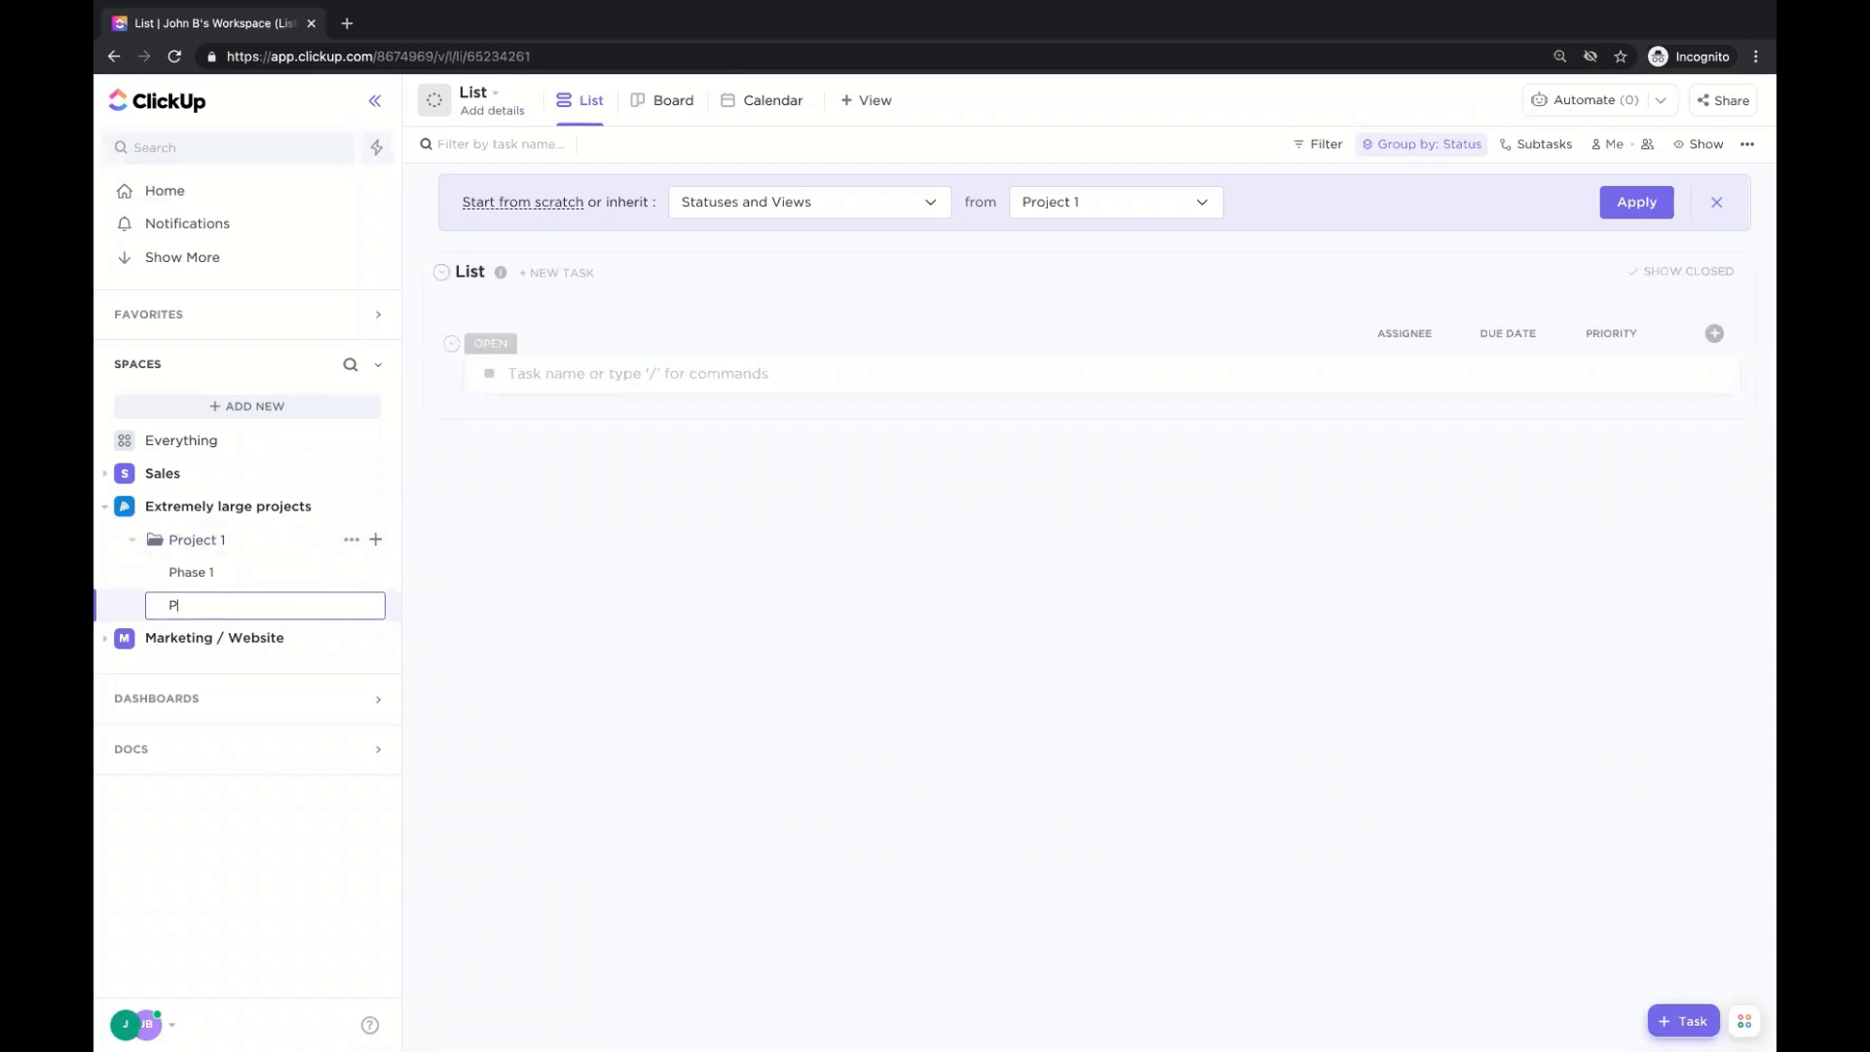
key("Return")
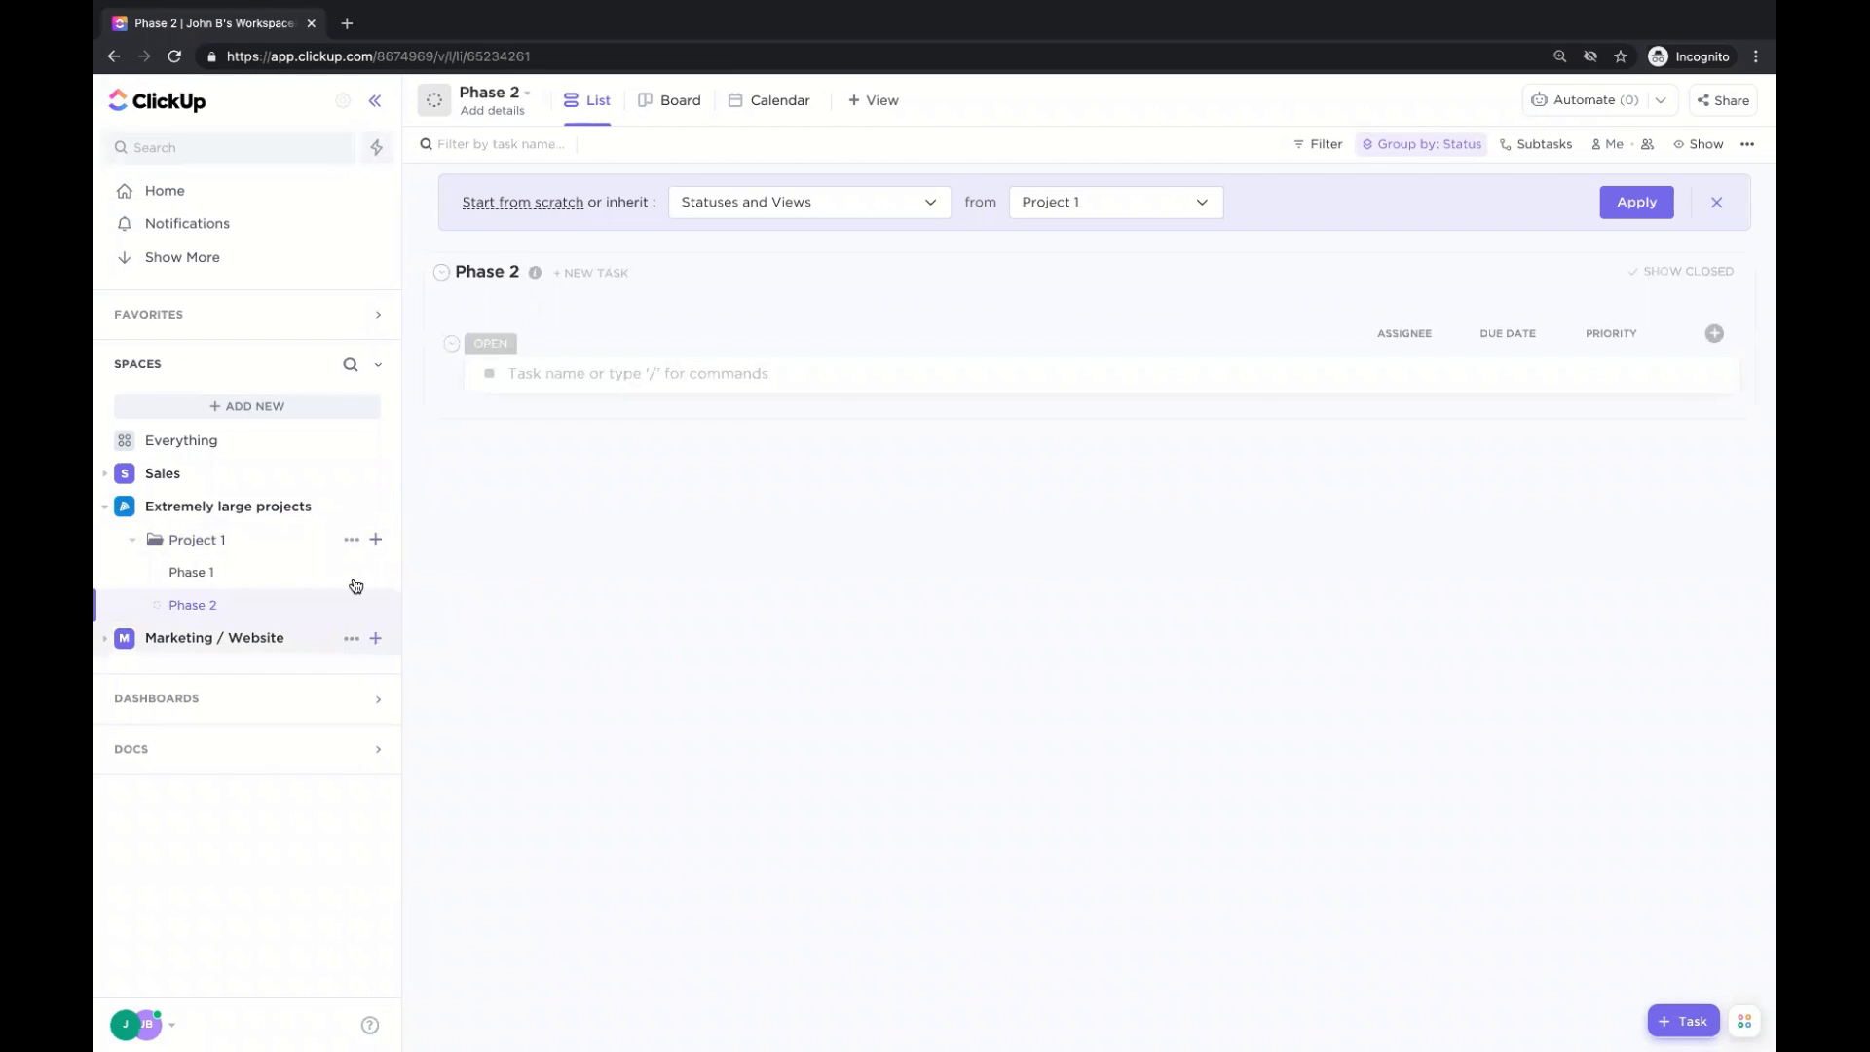
Add three tasks named "Task 1", "Task 2" and "Task 3" to the Phase 1 list.
left_click(350, 579)
left_click(560, 305)
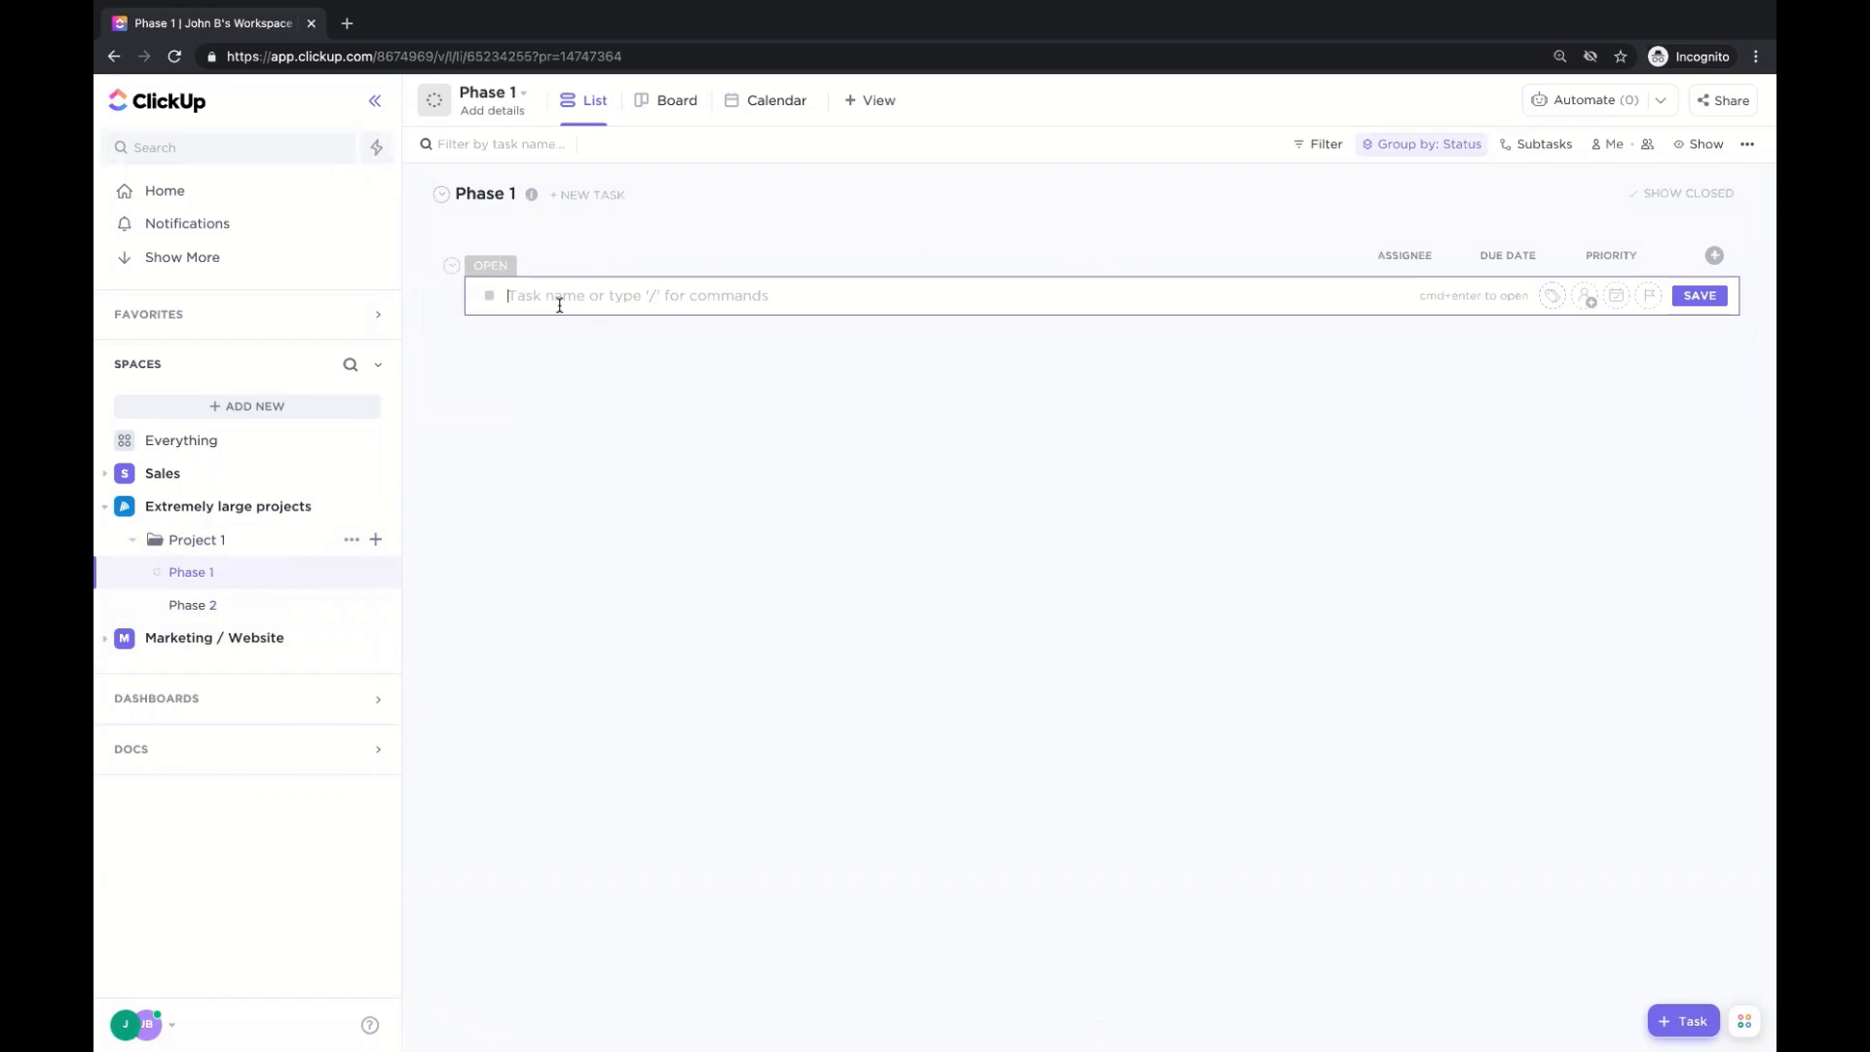
type("TE")
key("BackSpace")
key("BackSpace")
type("Task 1")
key("Return")
type("Ta")
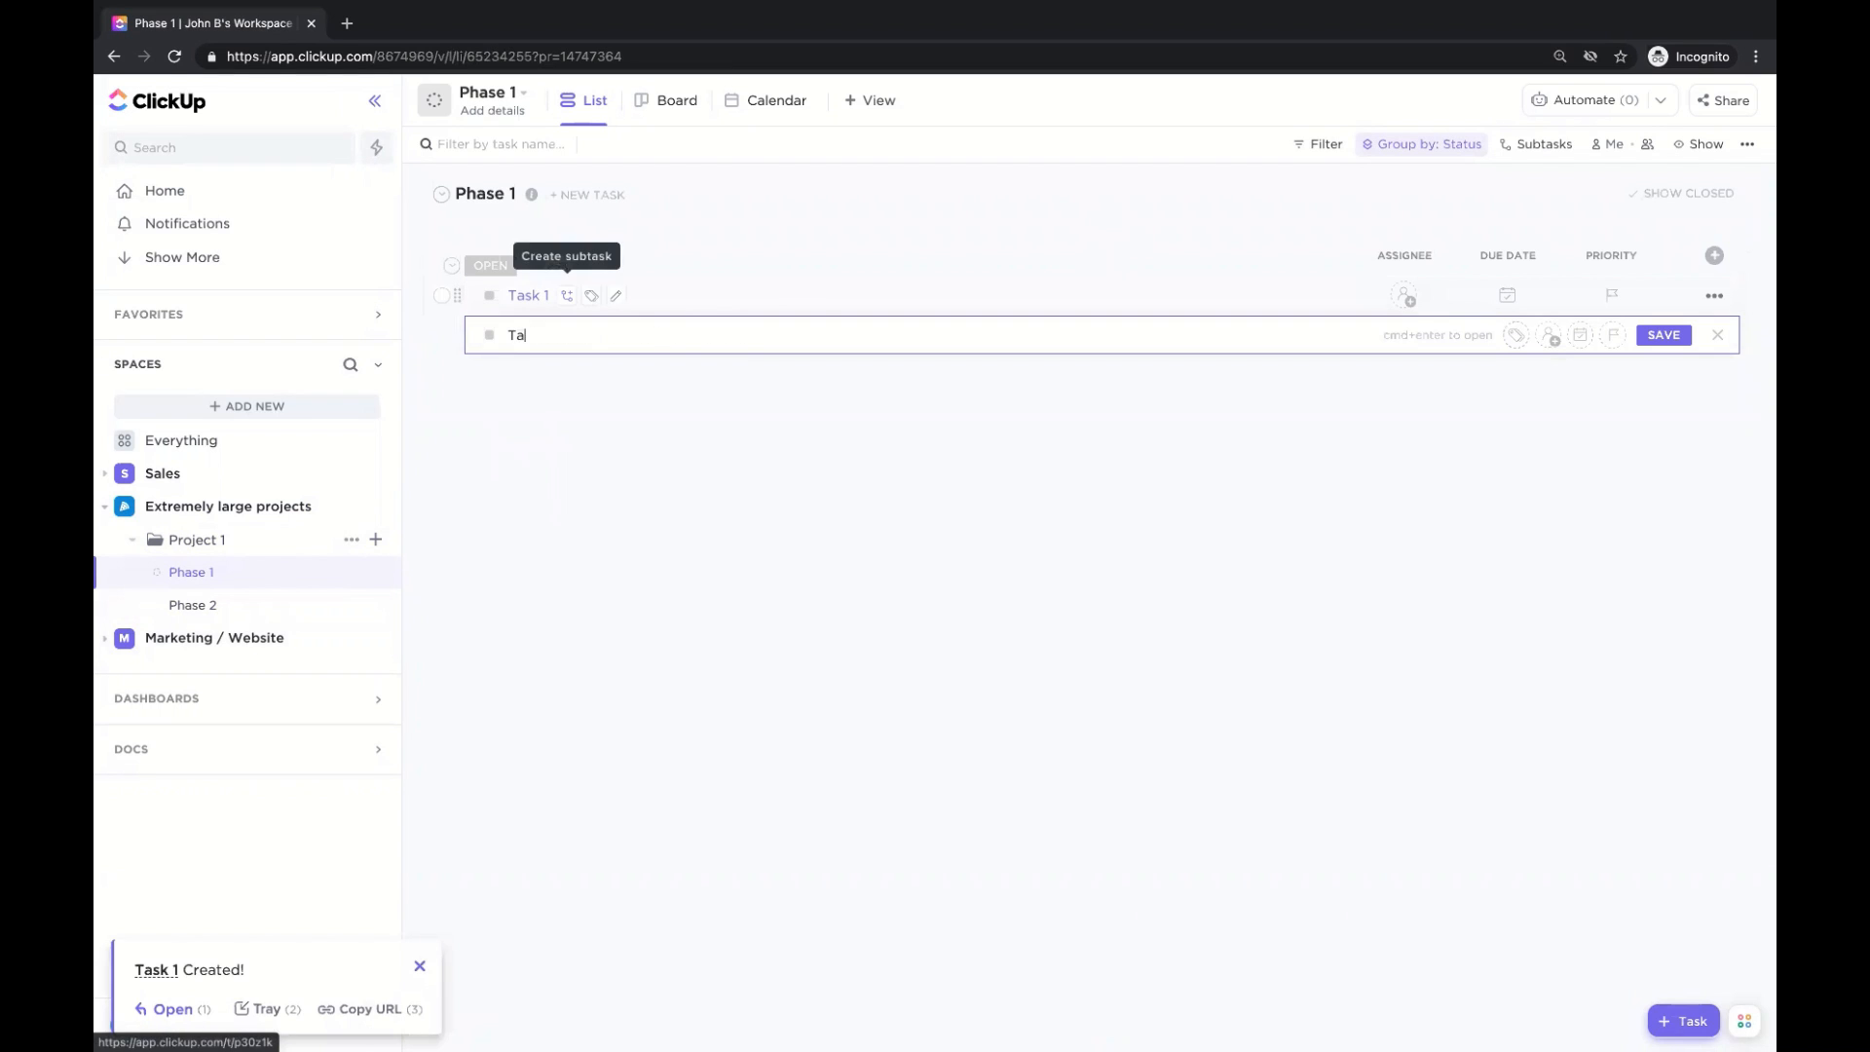
type("sk 2")
key("Return")
type("Task 3")
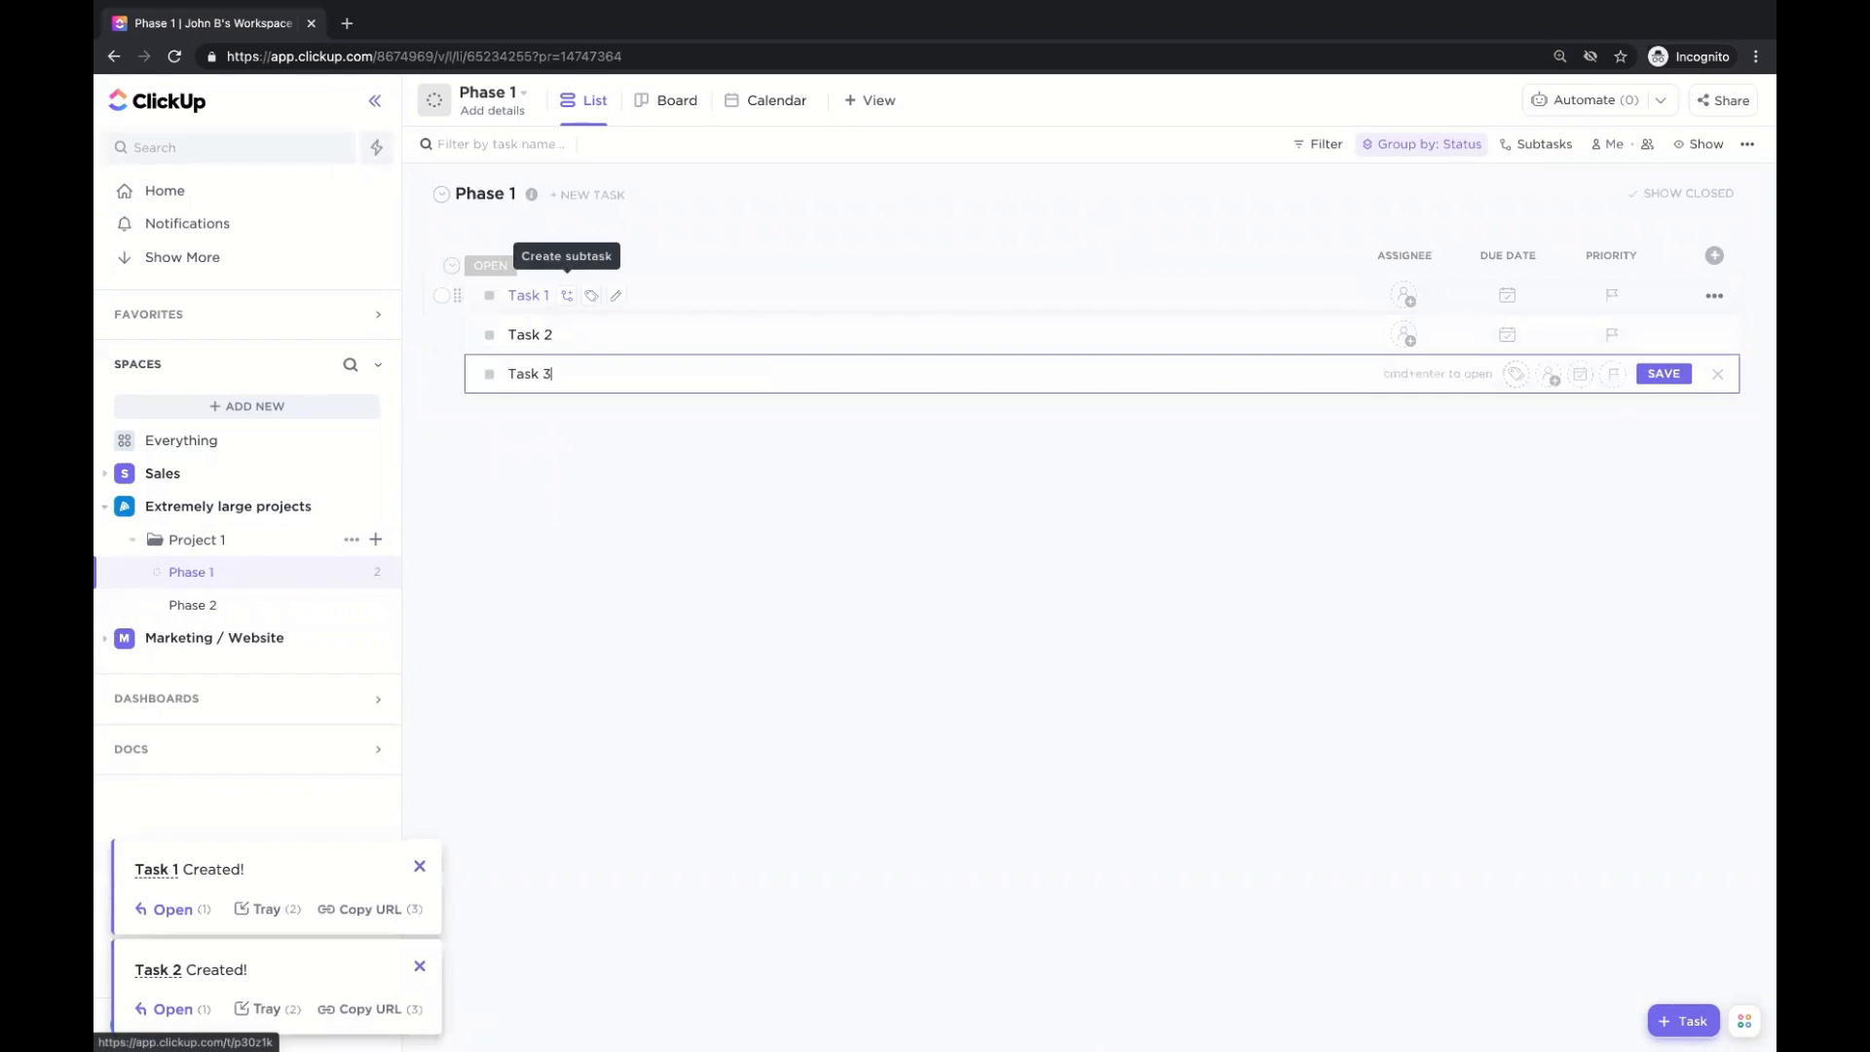
key("Return")
left_click(670, 496)
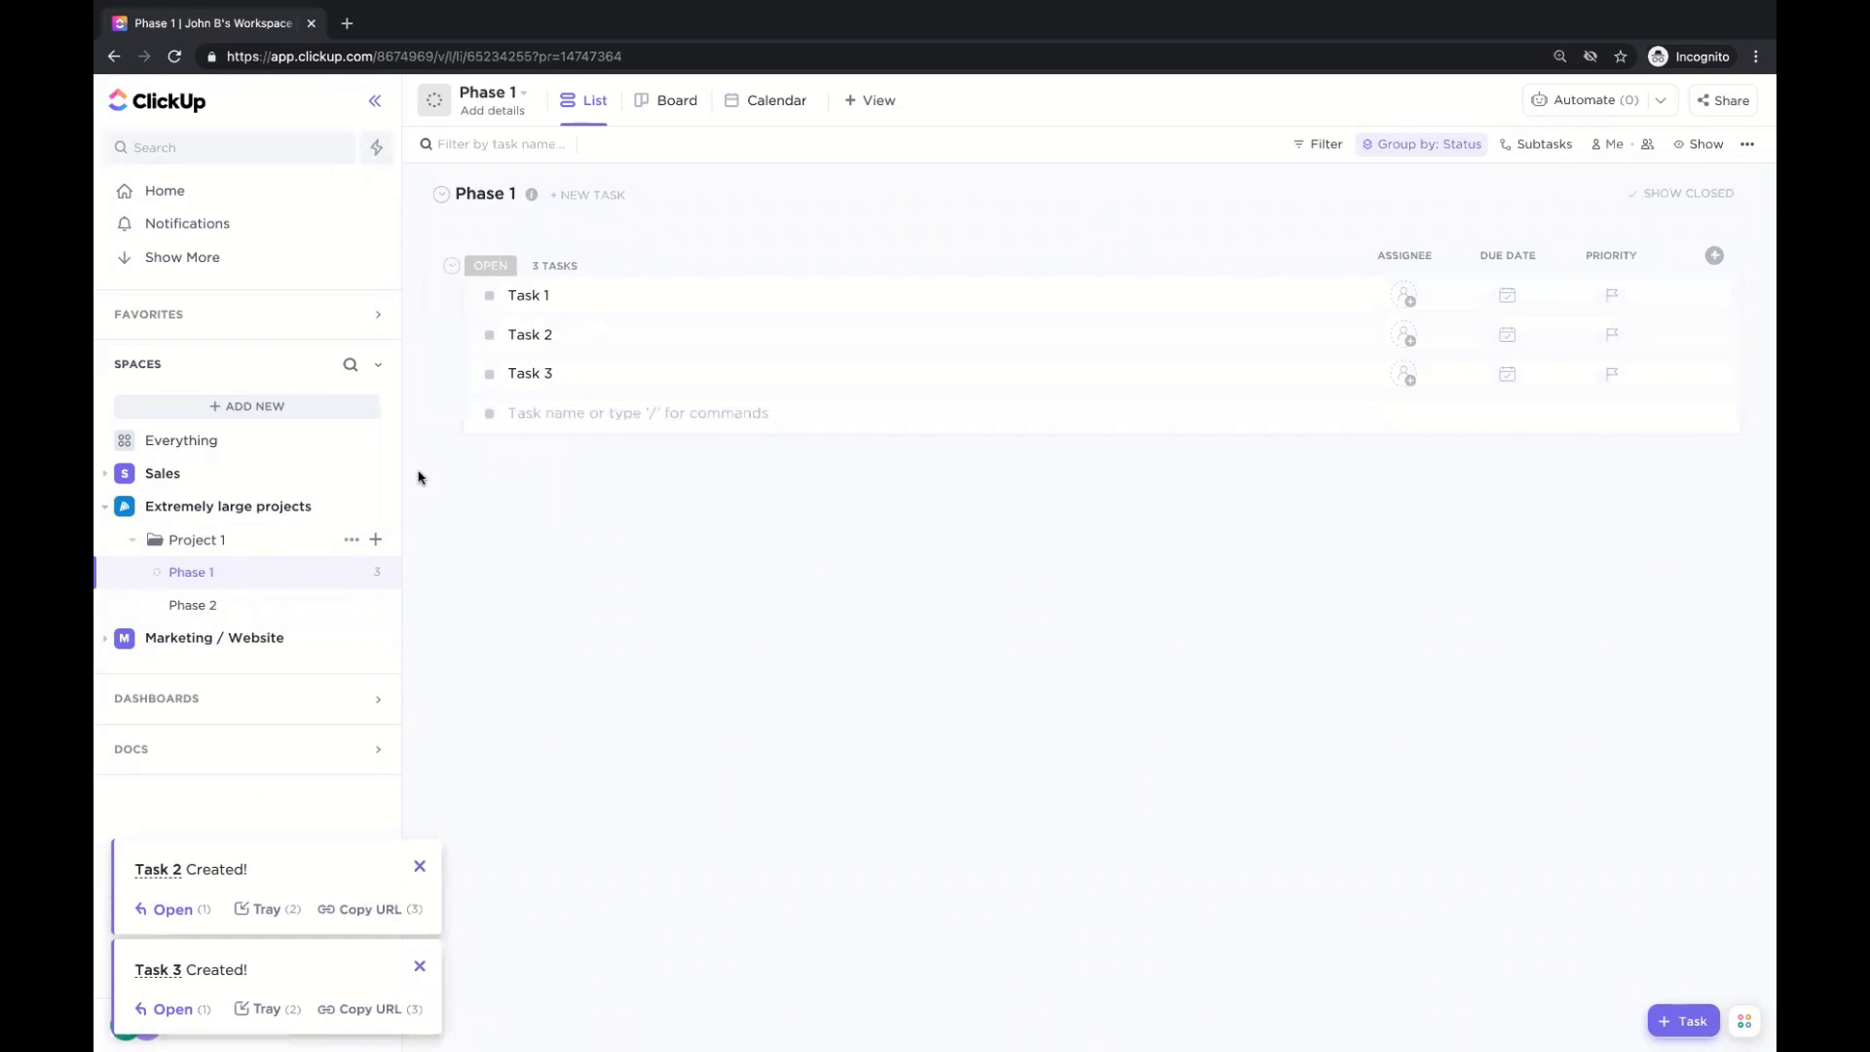
Add three tasks named "Task 1", "Task 2" and "Task 3" to the Phase 2 list.
left_click(273, 611)
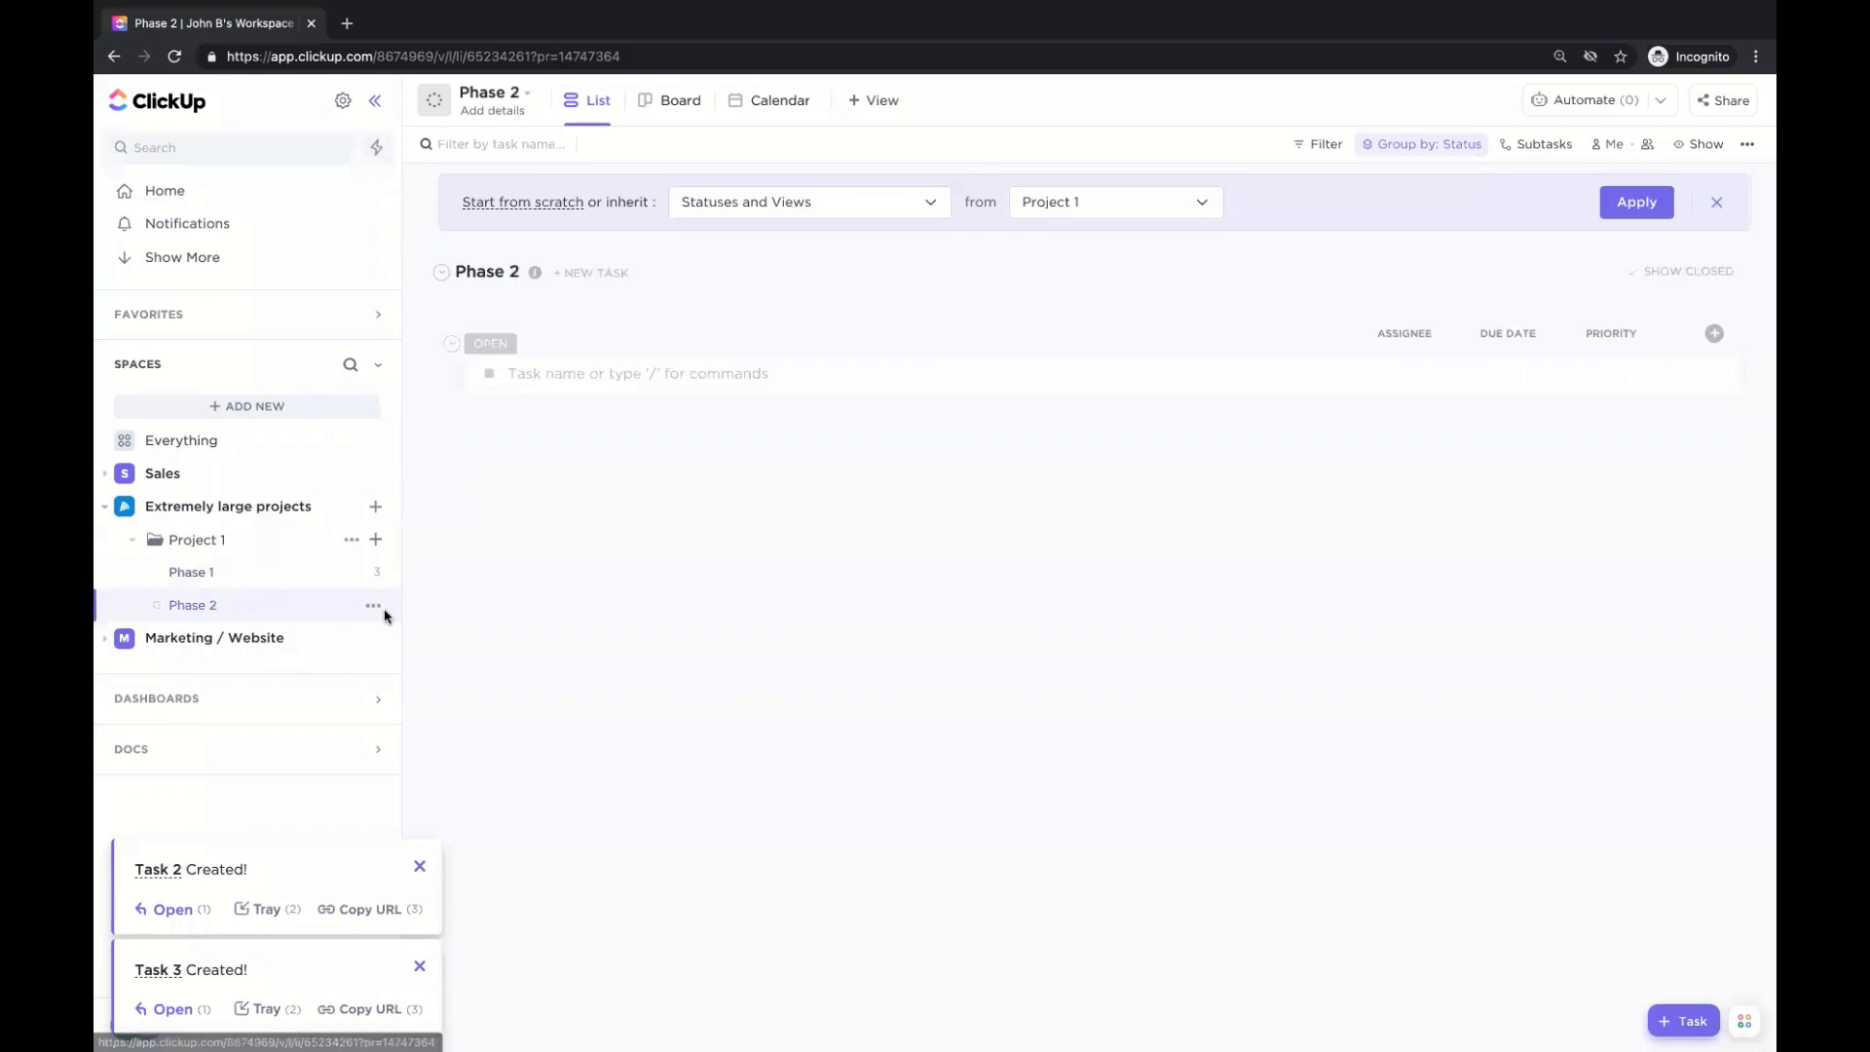
left_click(535, 374)
type("Task ")
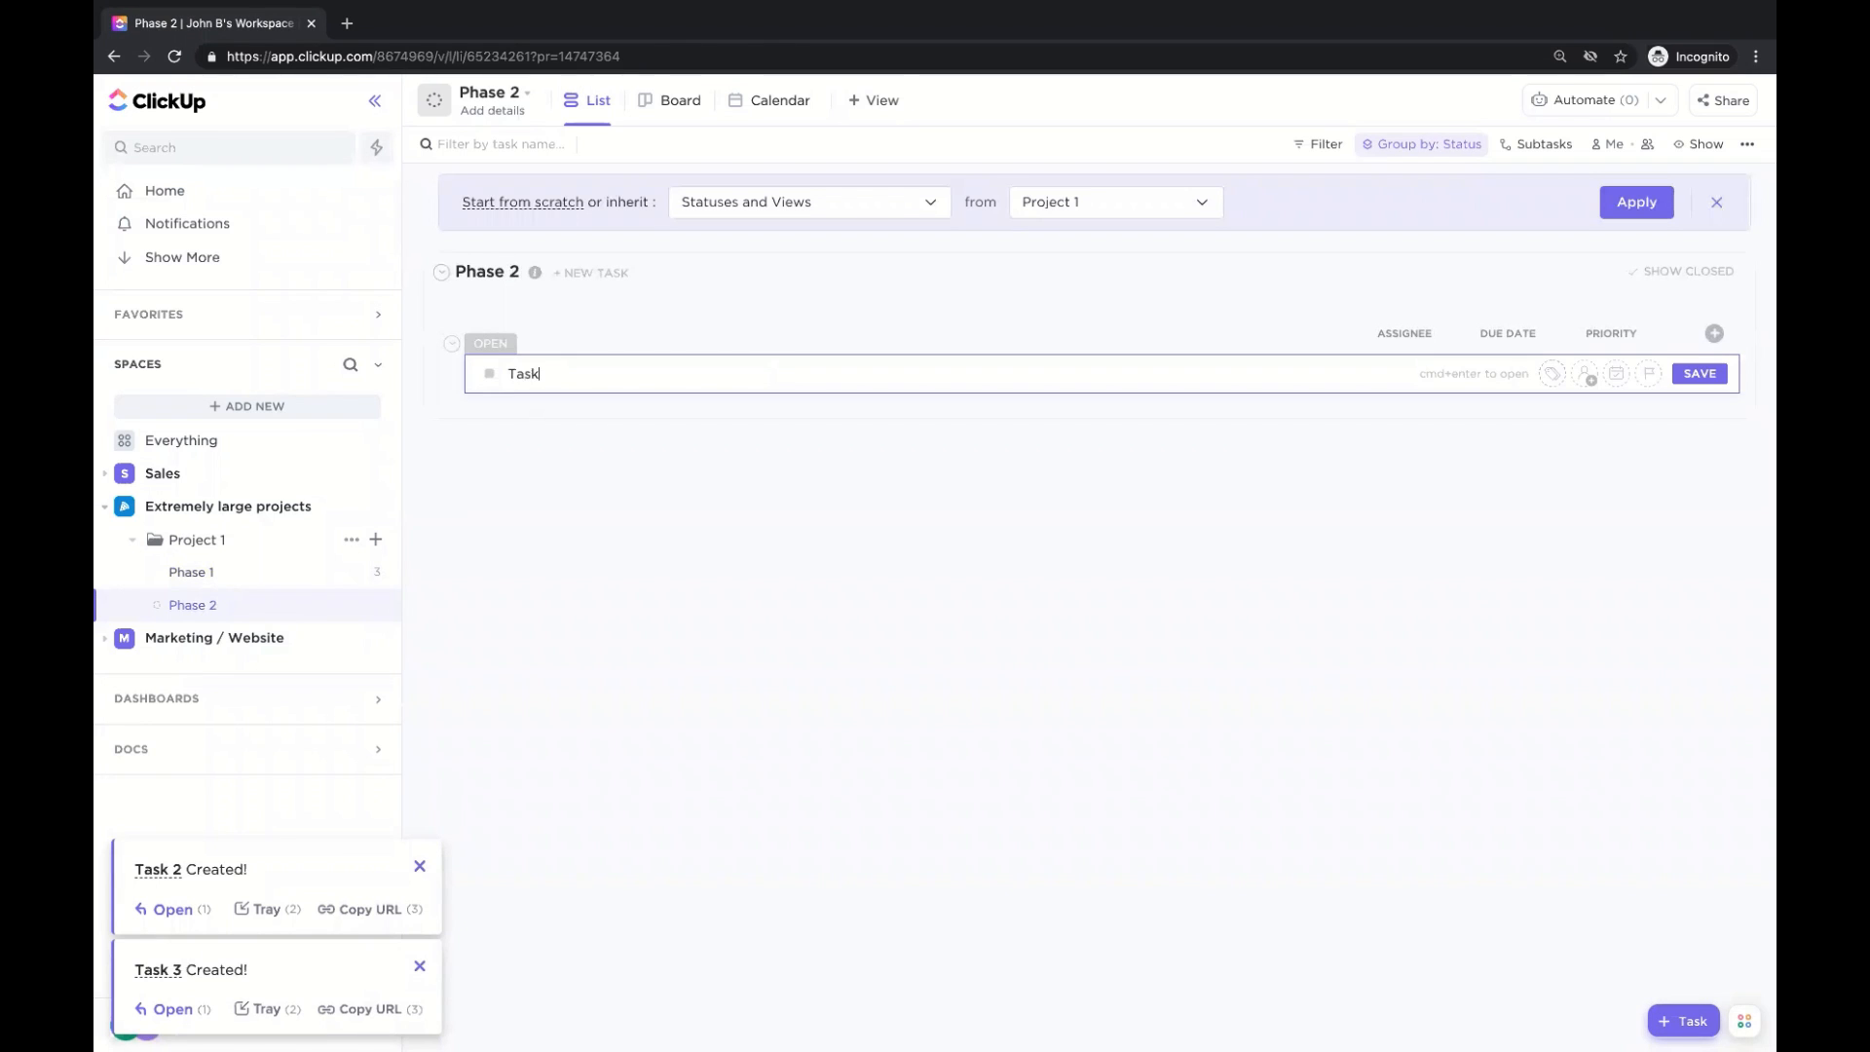
type("1")
key("Return")
type("Task 2")
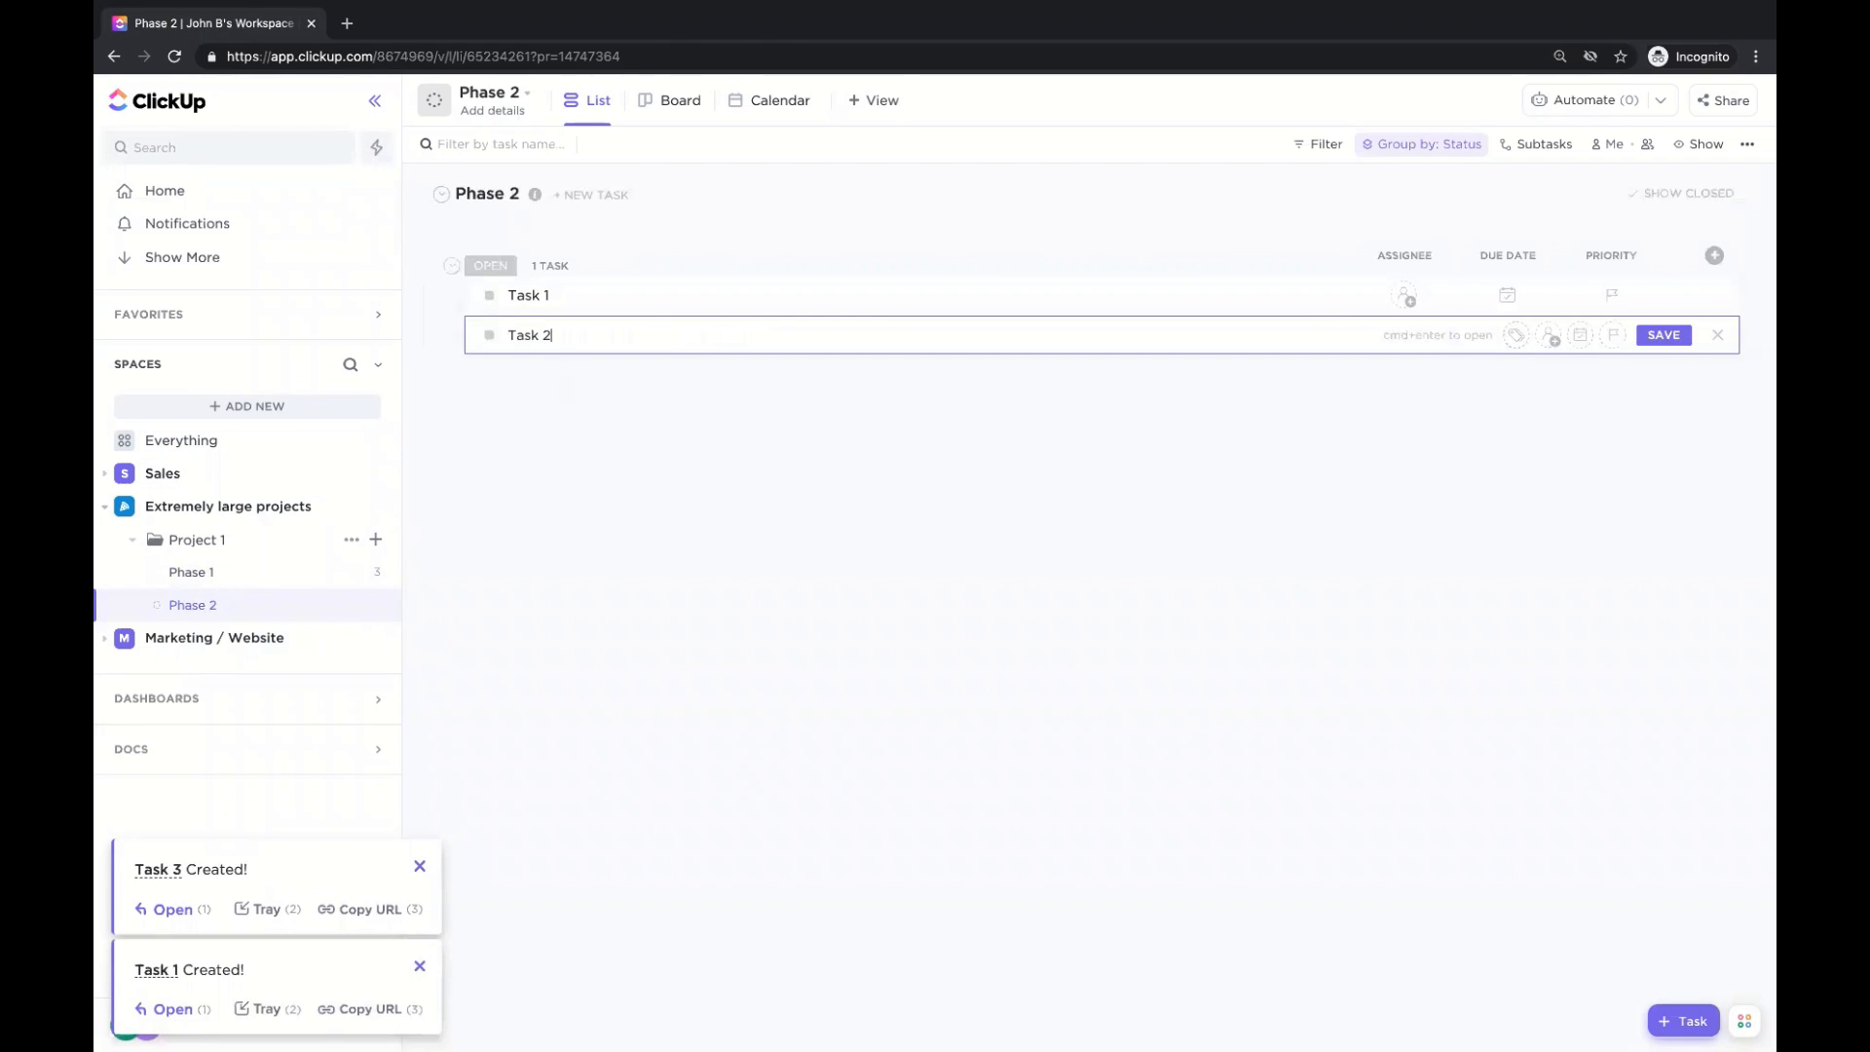
key("Return")
type("Task 3")
key("Return")
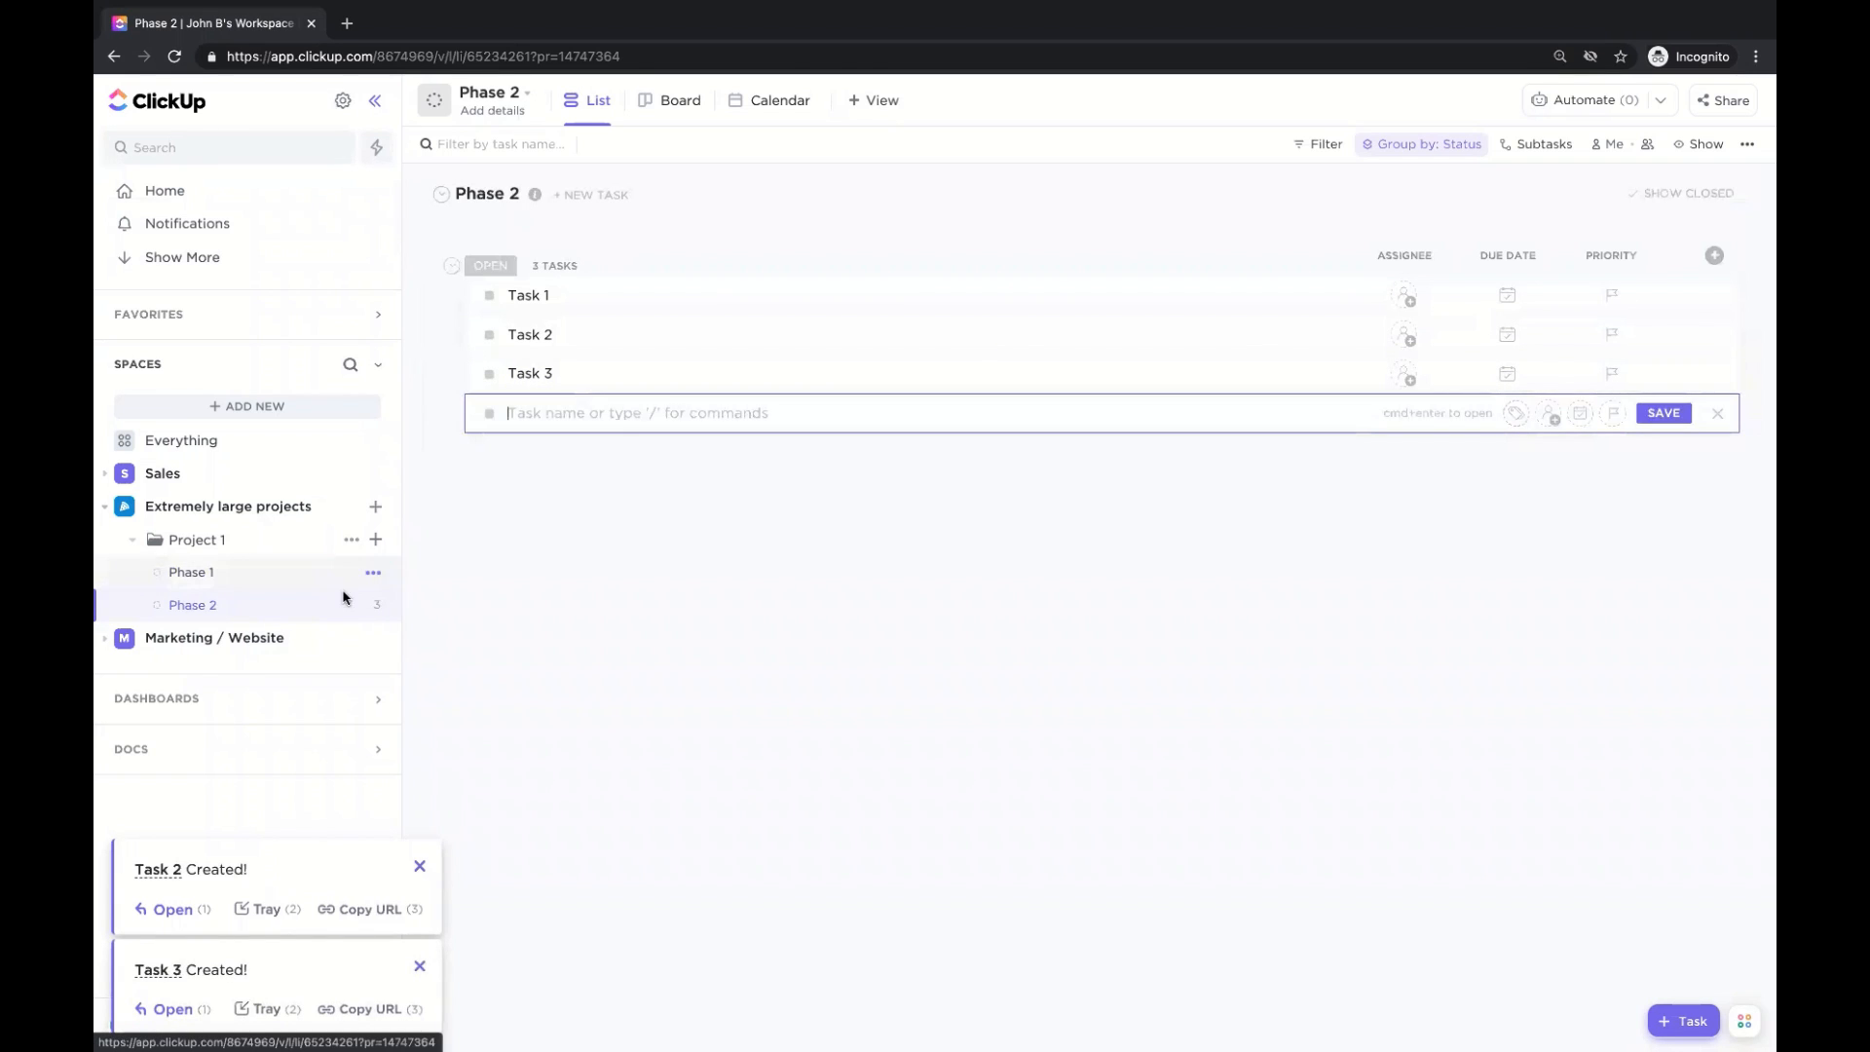
left_click(564, 551)
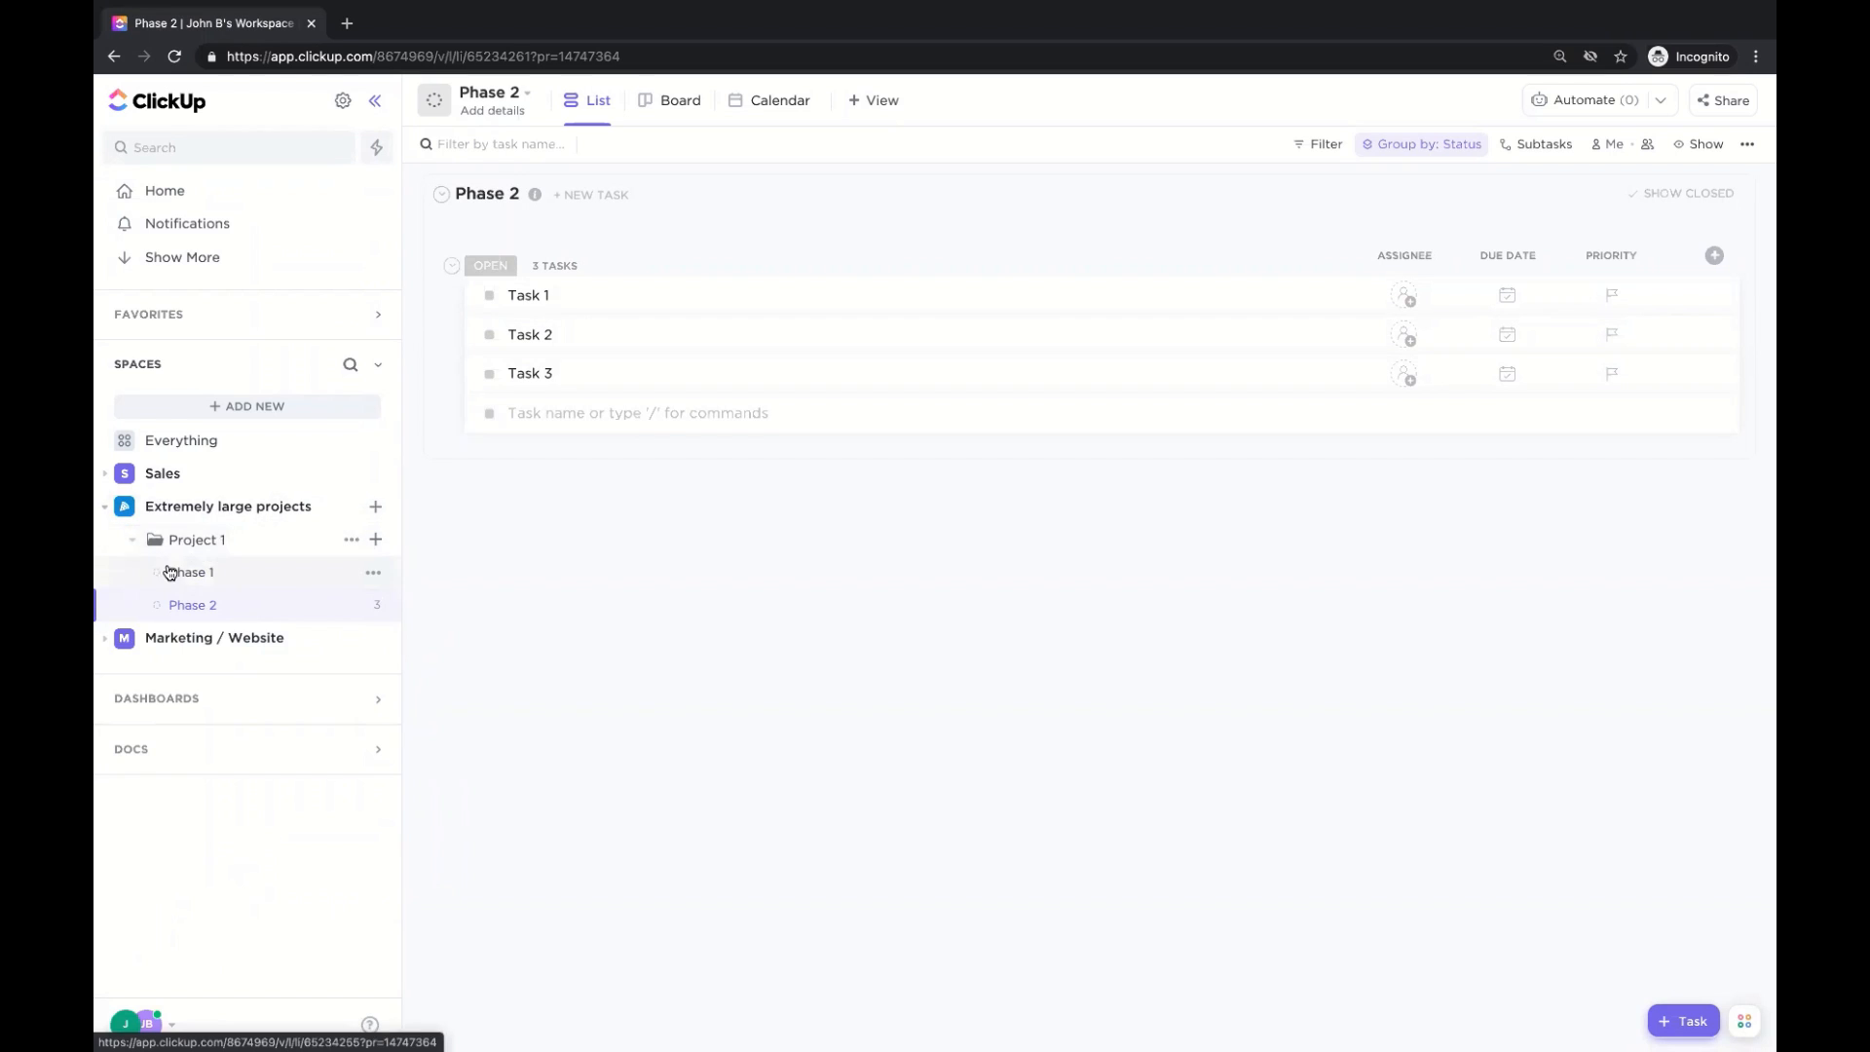
Create a list named "Small project" directly in the Extremely large projects Space, outside any folder.
left_click(376, 507)
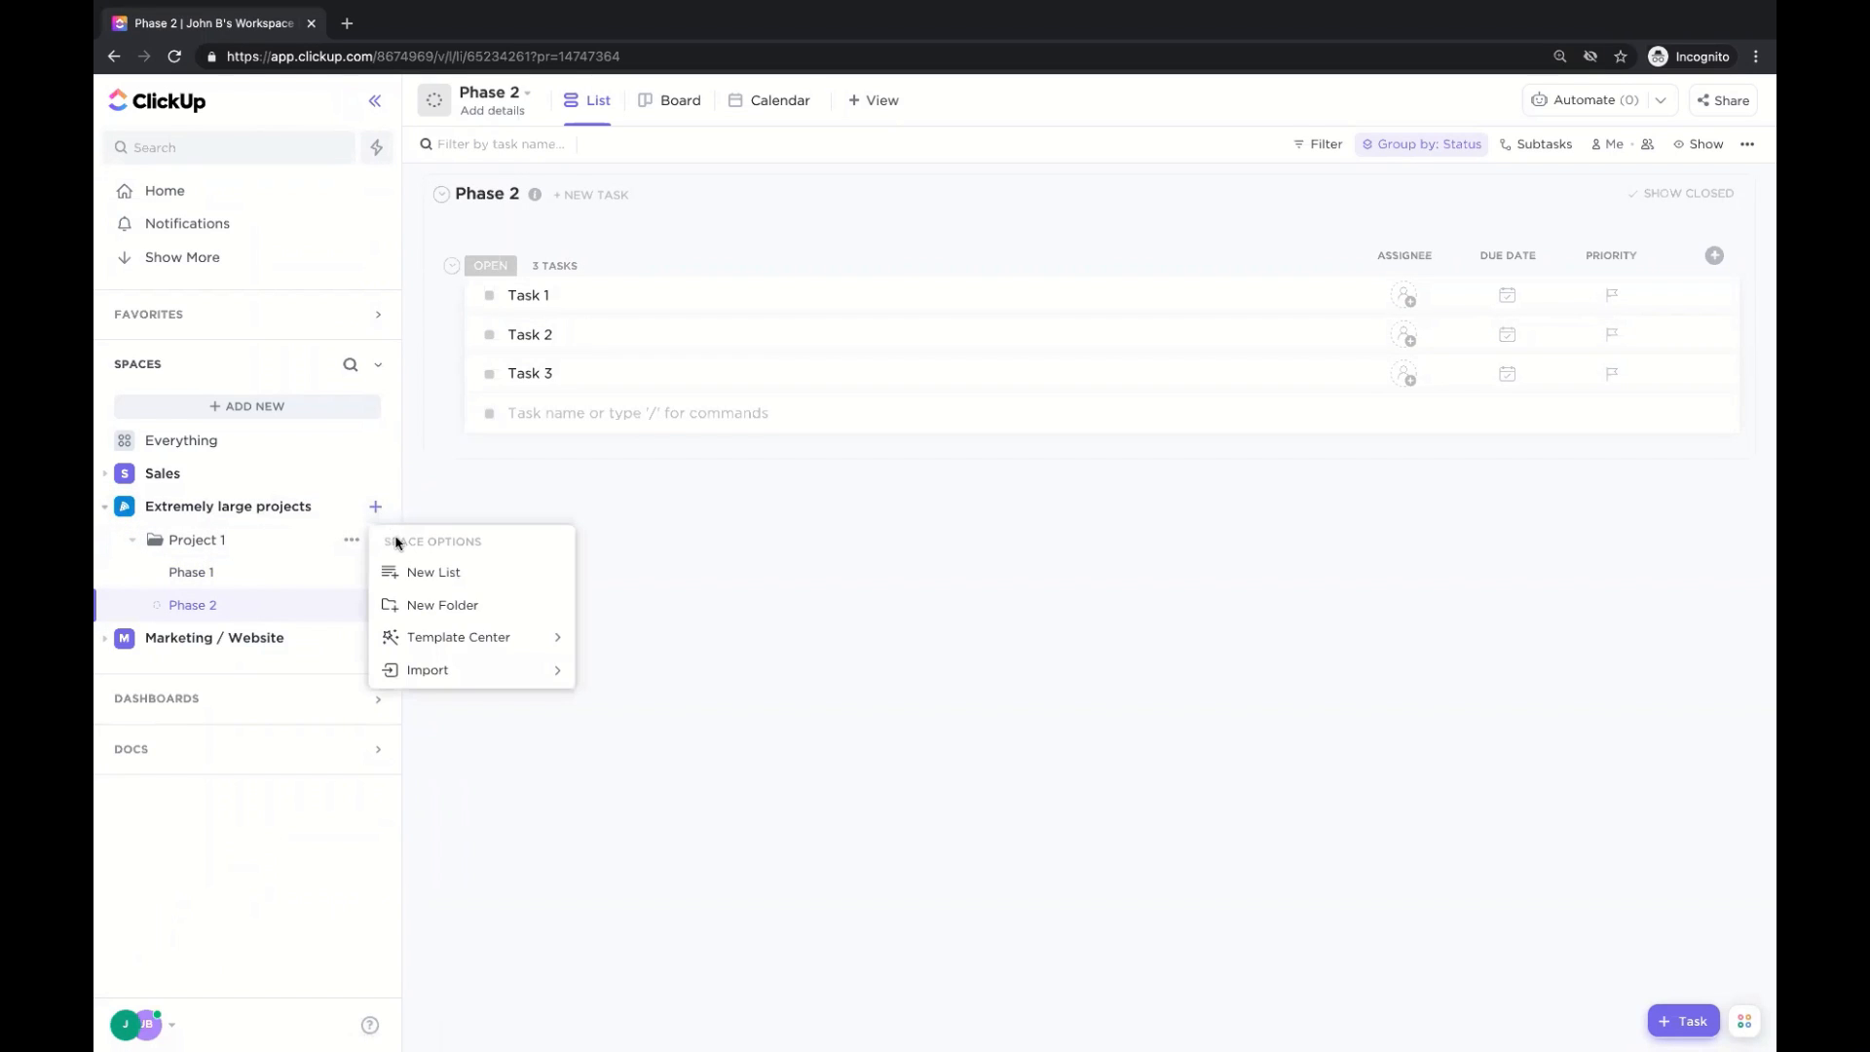
left_click(421, 573)
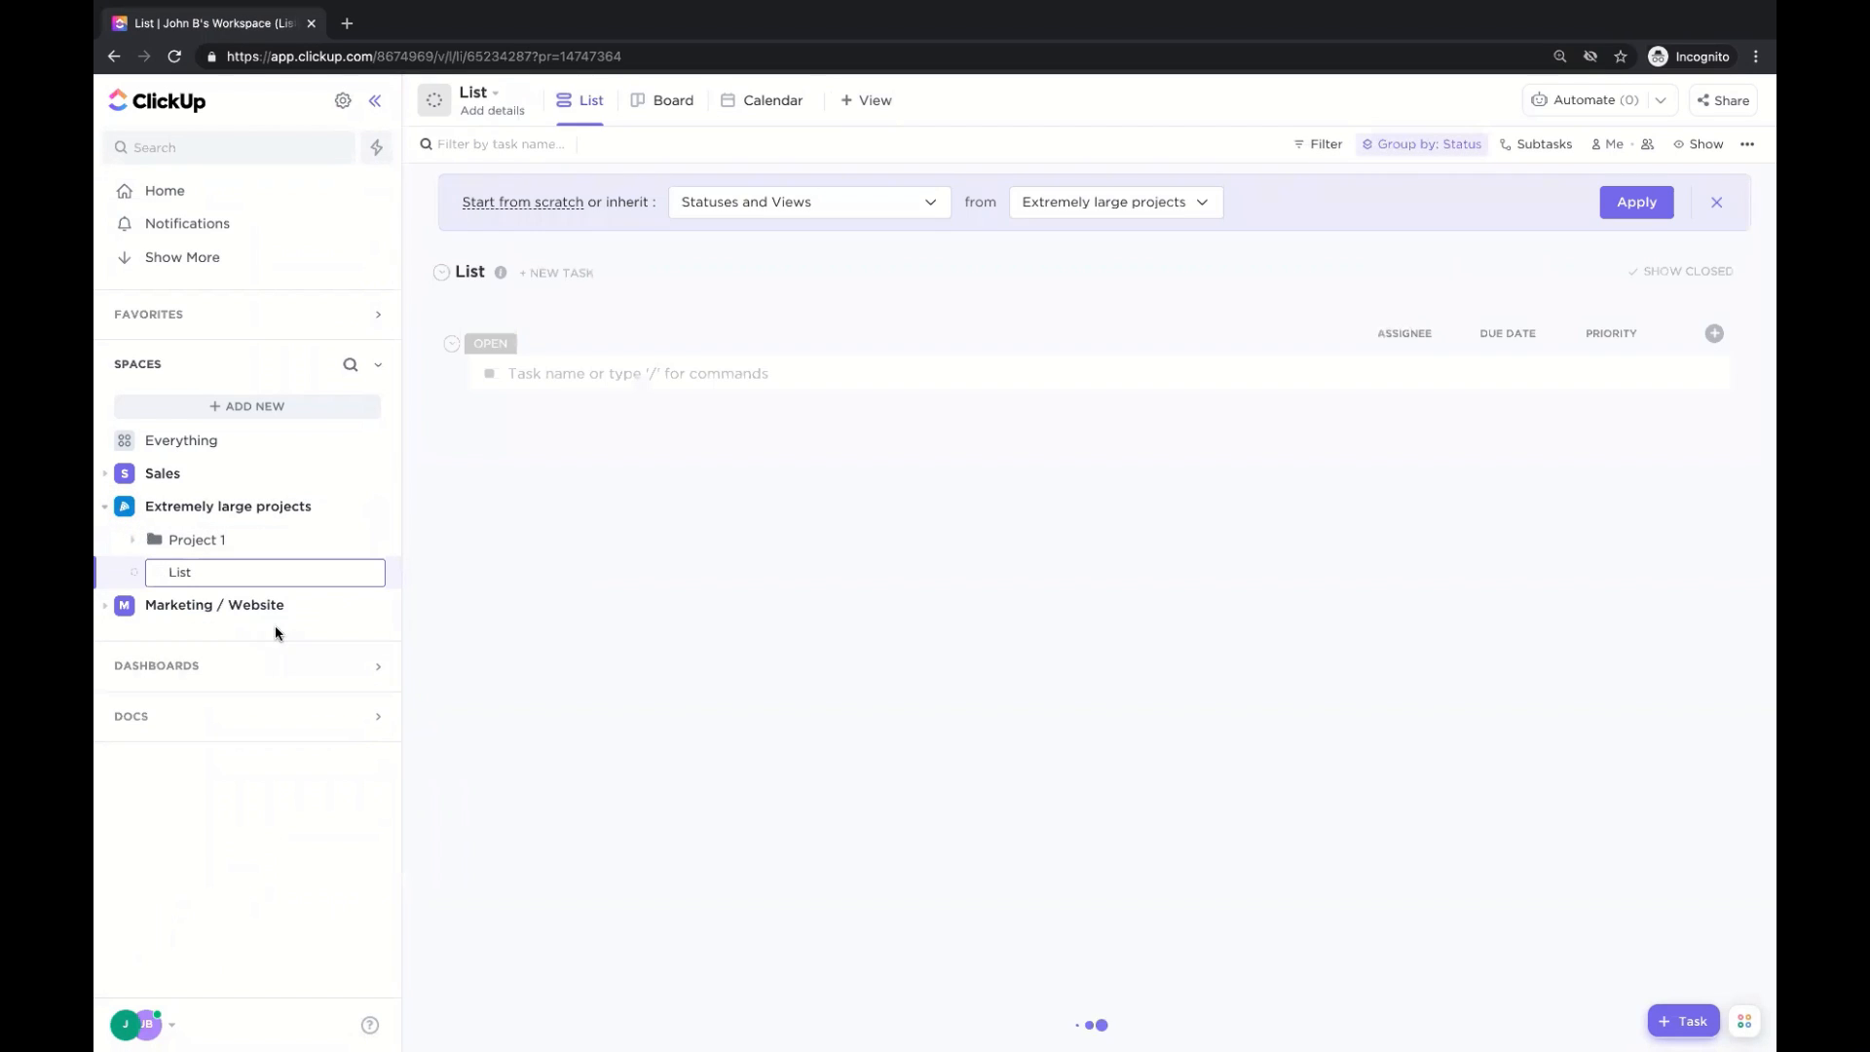
type("Li")
key("Return")
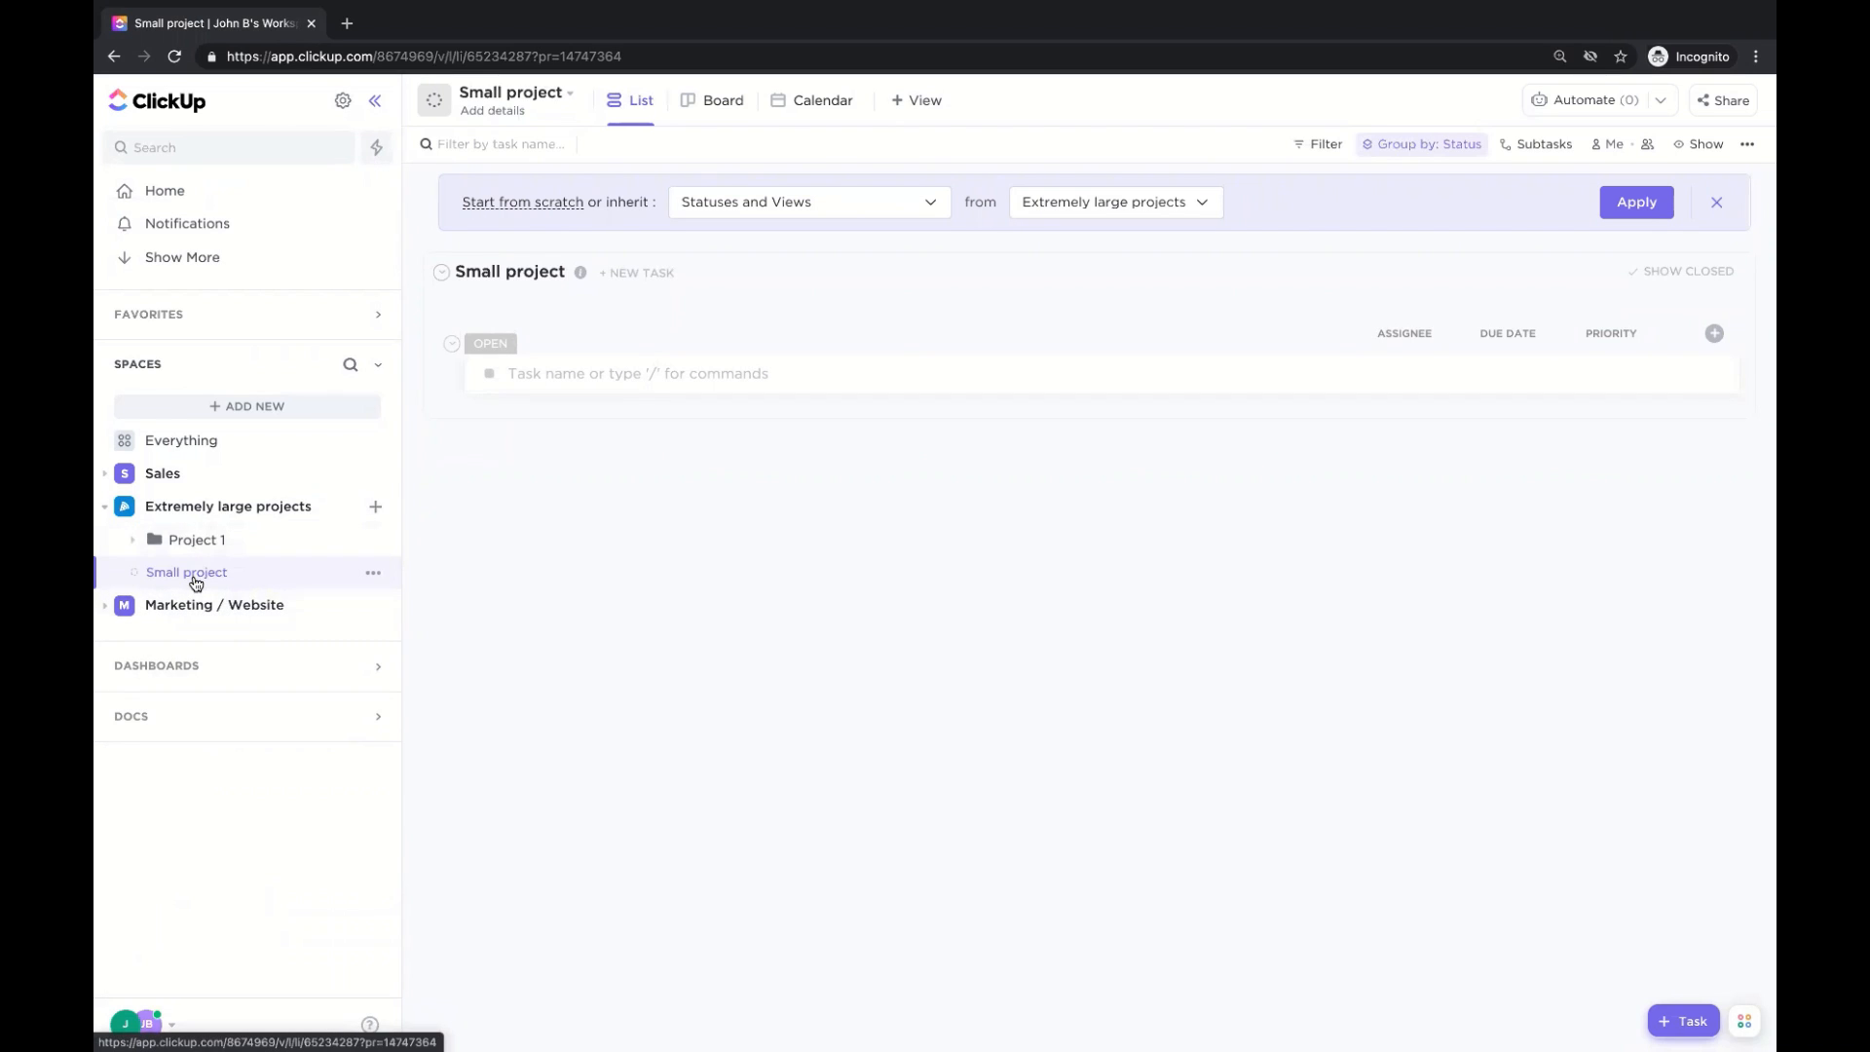
Add three tasks named "Taks 1", "Task 2" and "Task 3" to the Small project list.
left_click(555, 378)
type("T")
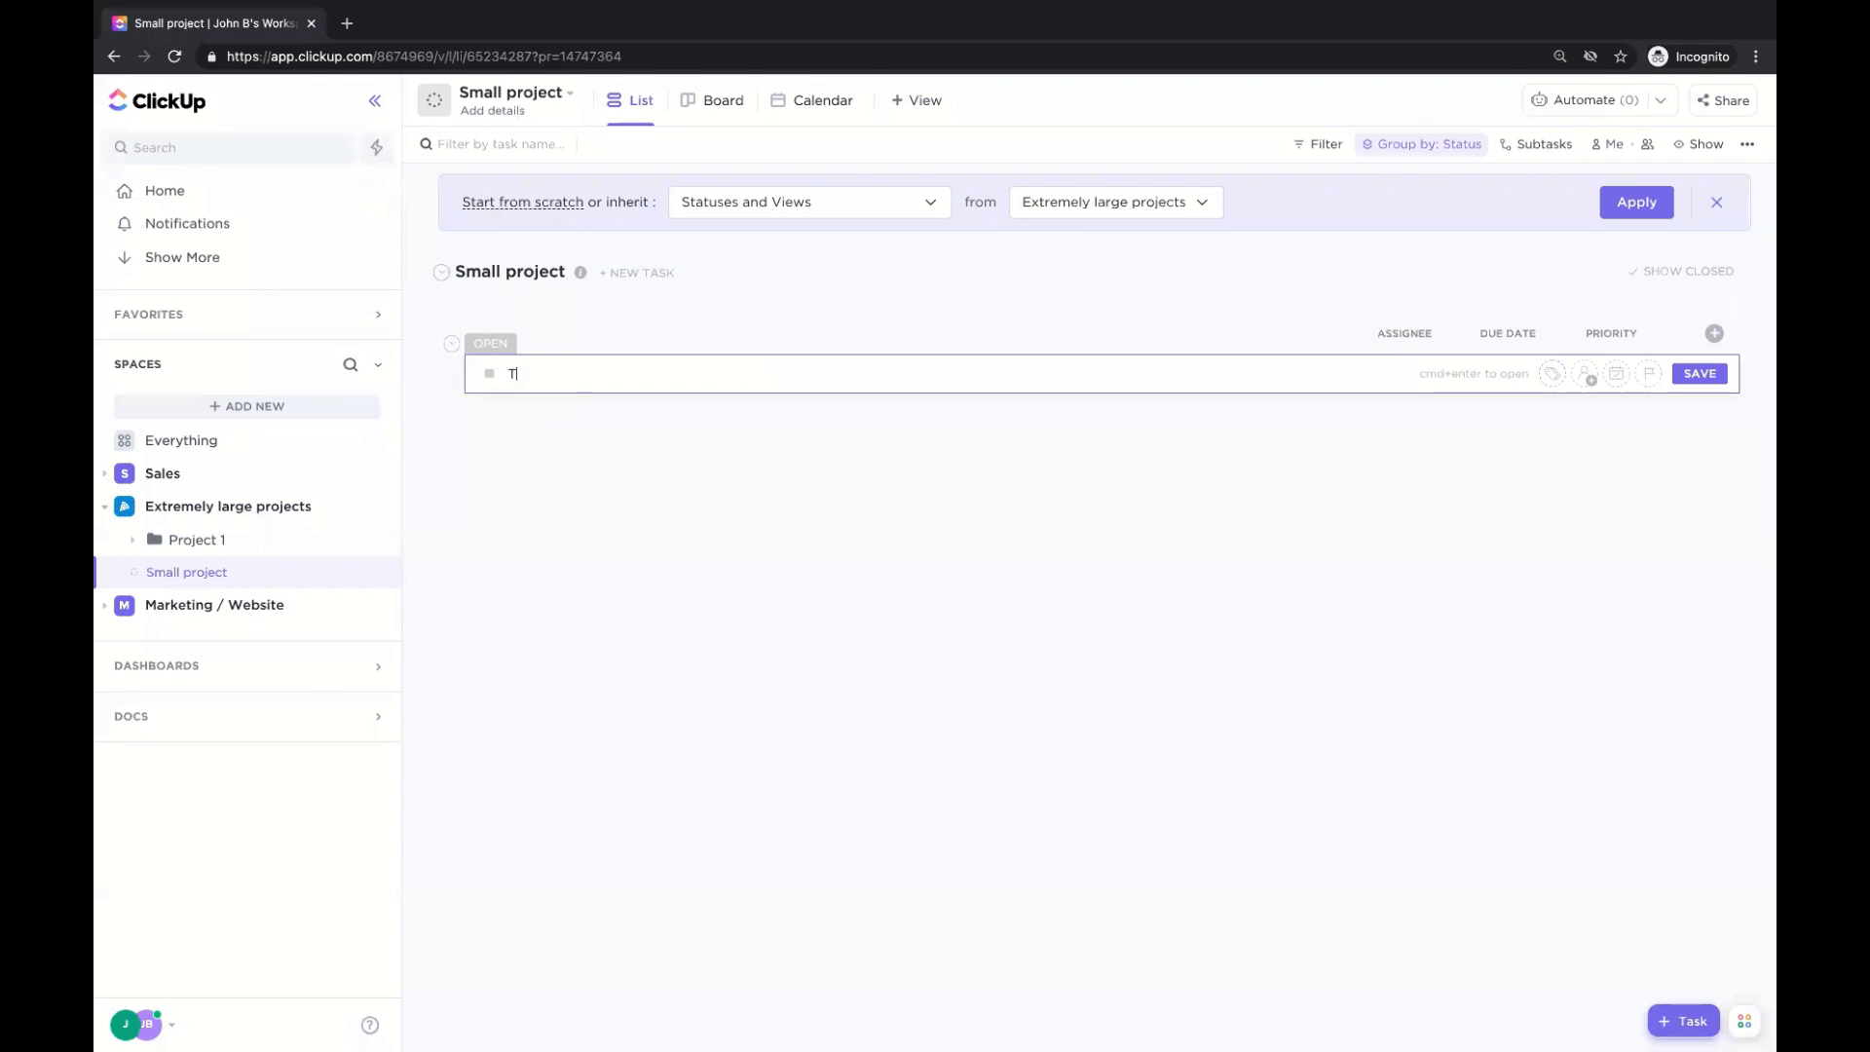
type("aks 1")
key("Return")
type("Task 2")
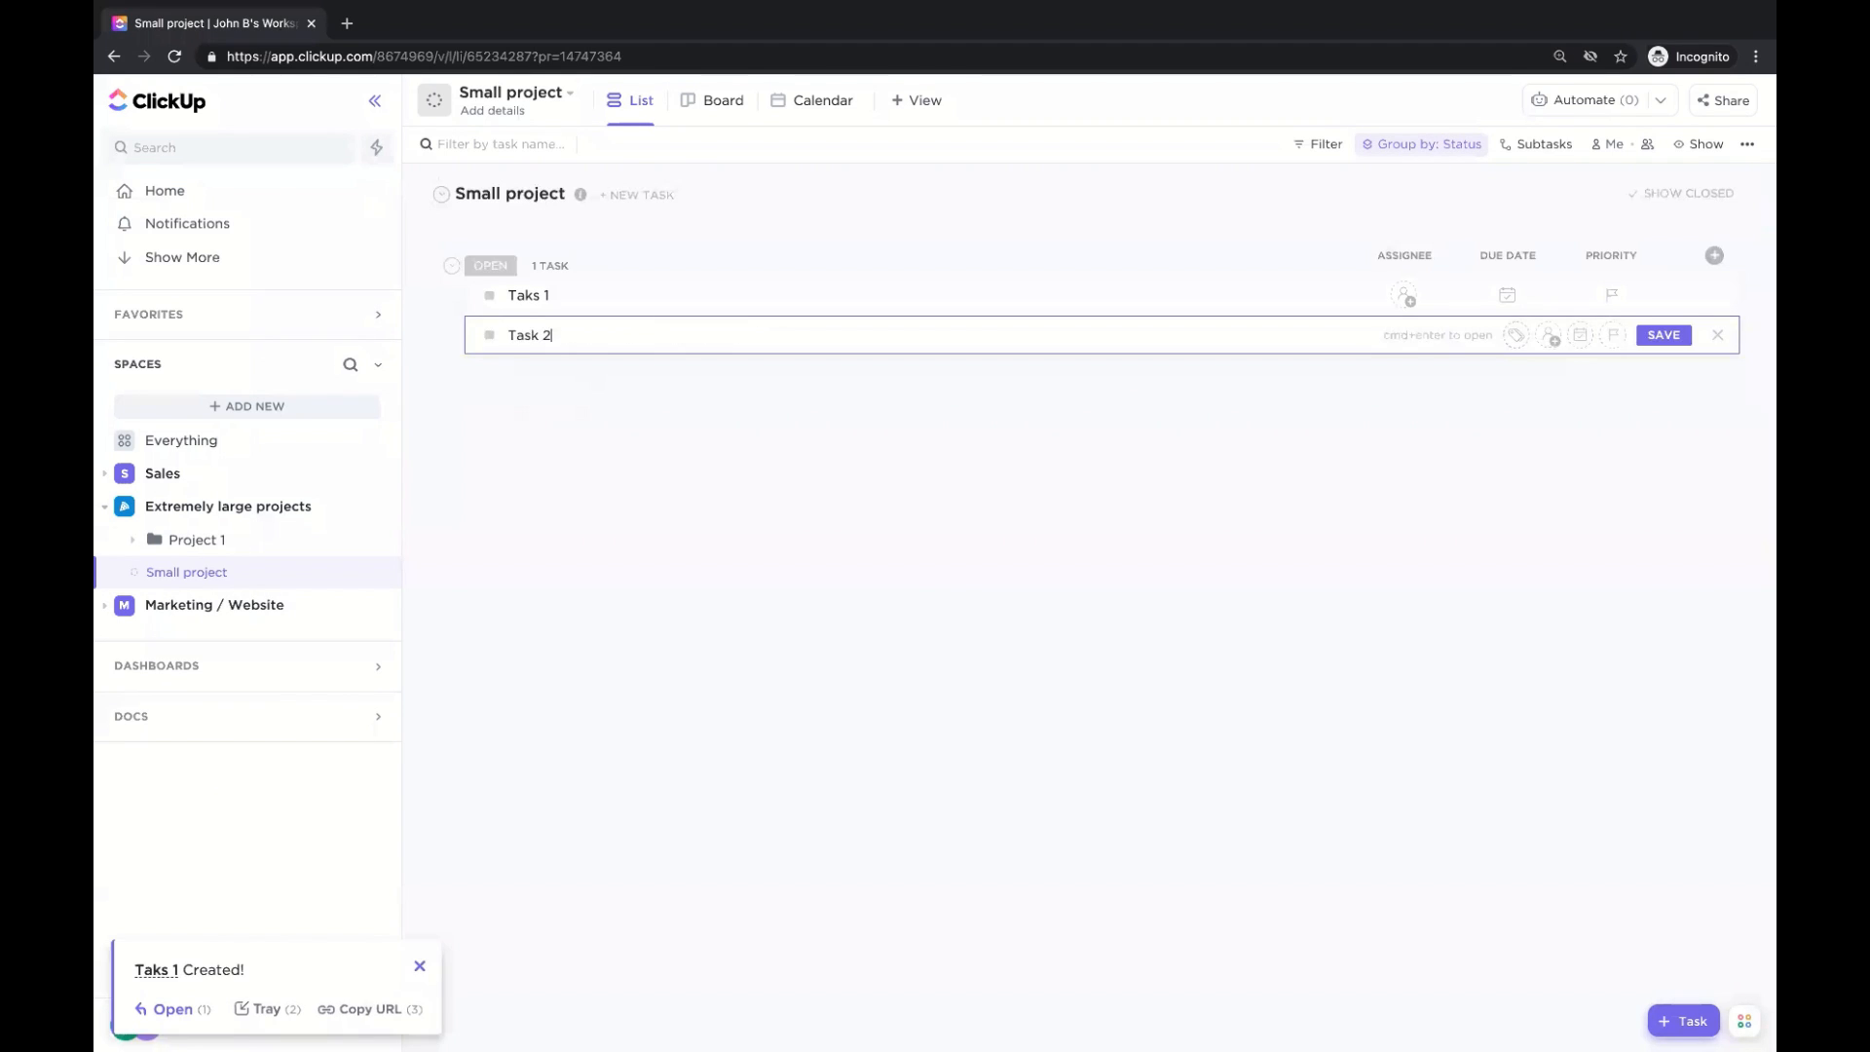
key("Return")
type("Task 3")
key("Return")
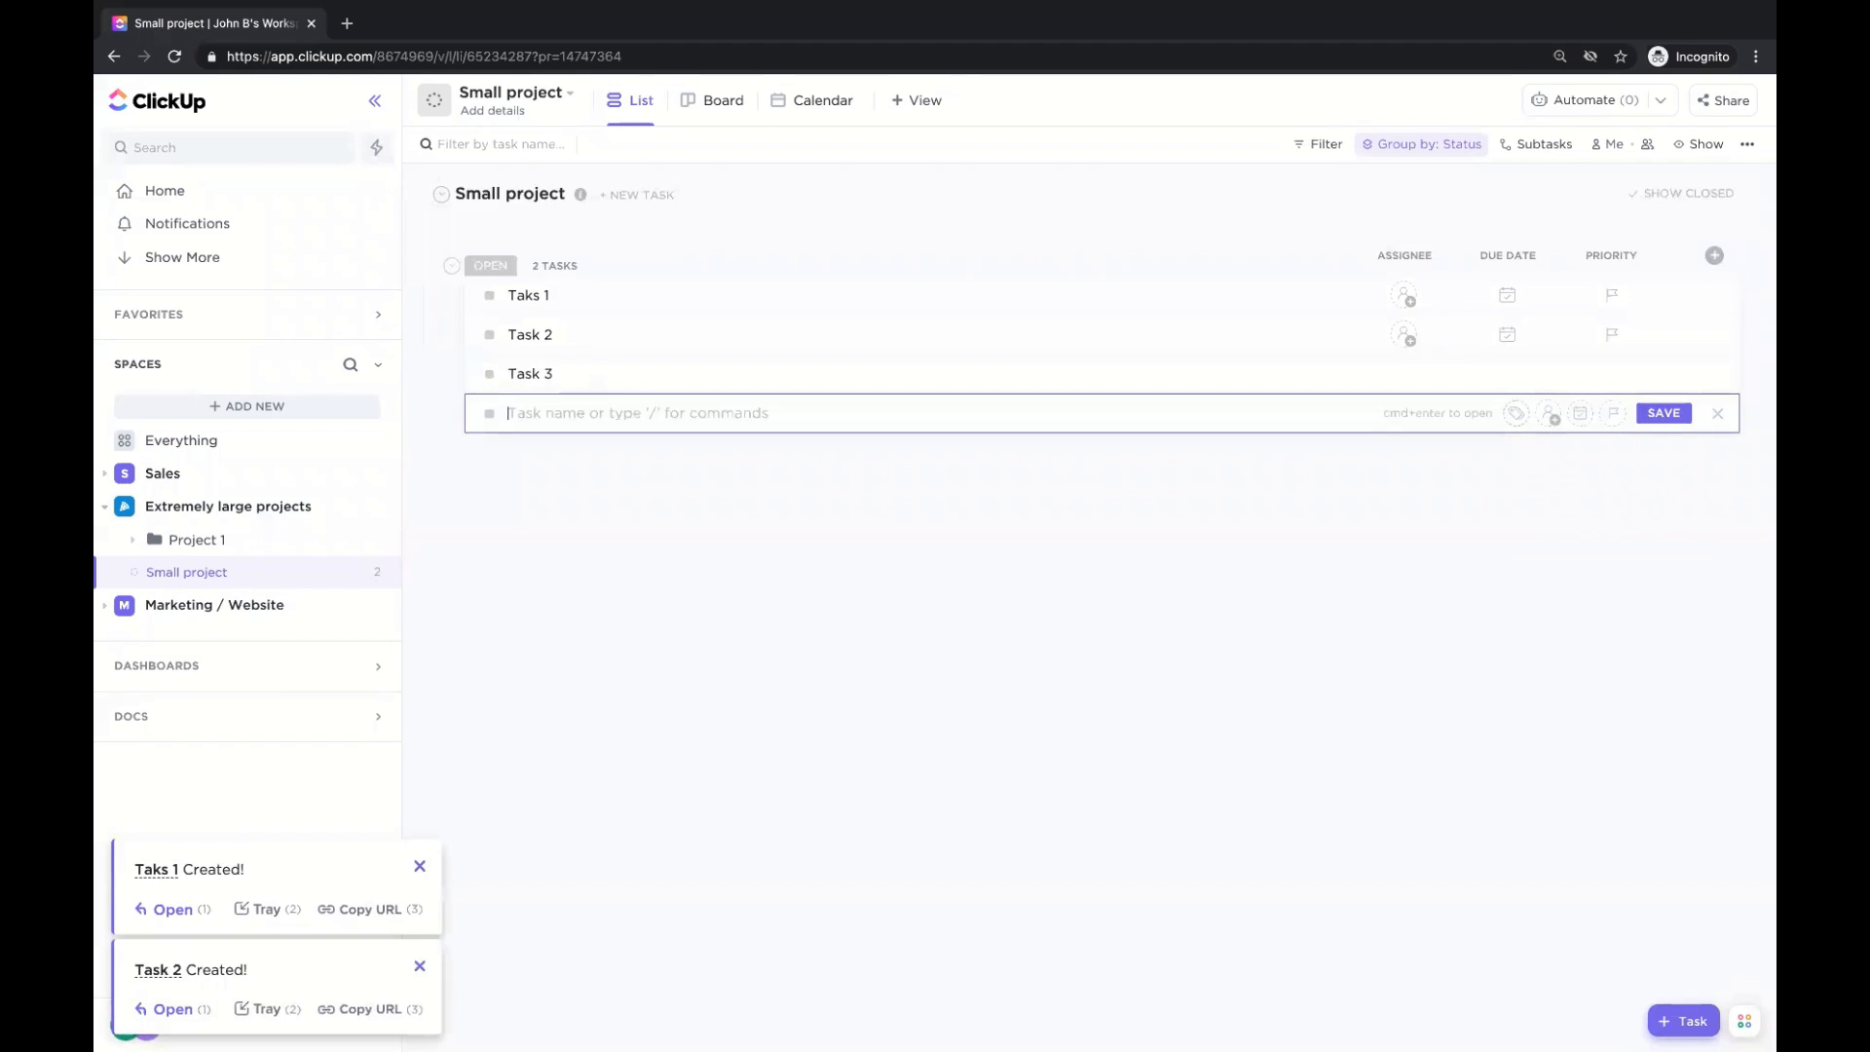
left_click(492, 597)
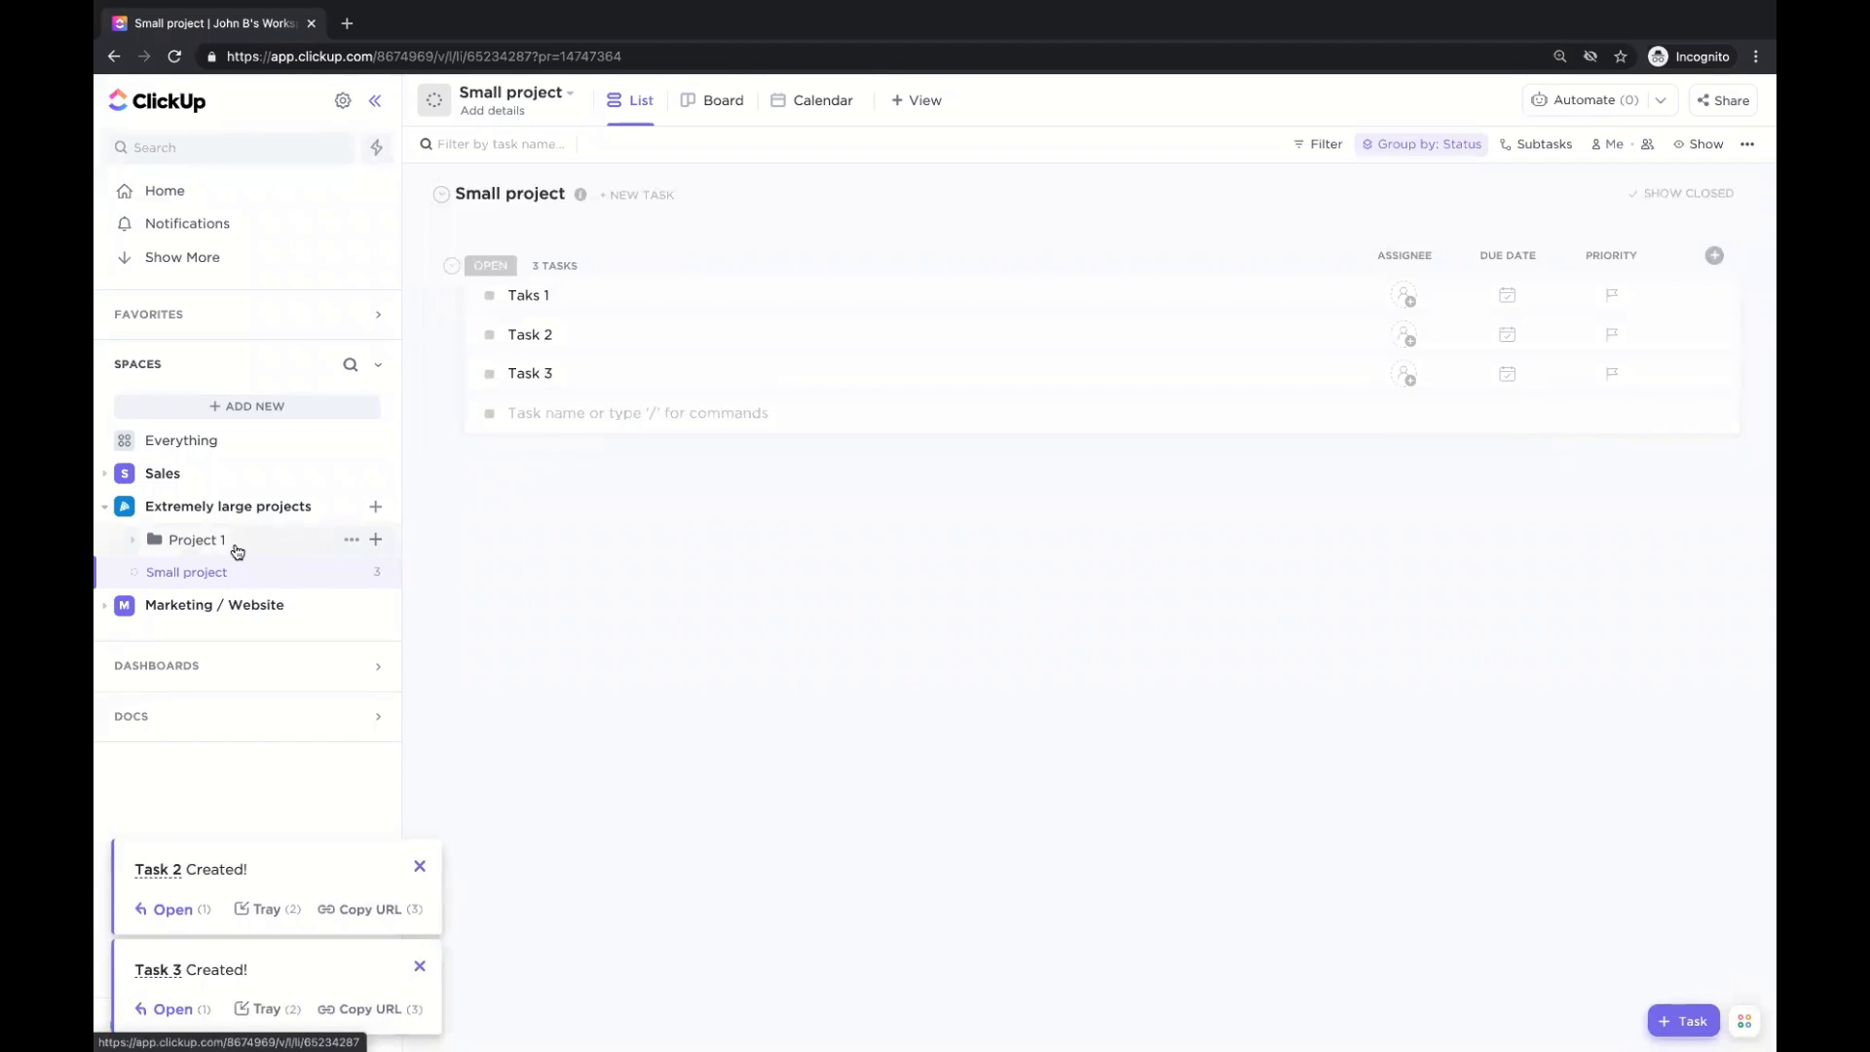
In Project 1's Phase 1 list, examine the hidden columns and custom field types that can be added.
left_click(198, 541)
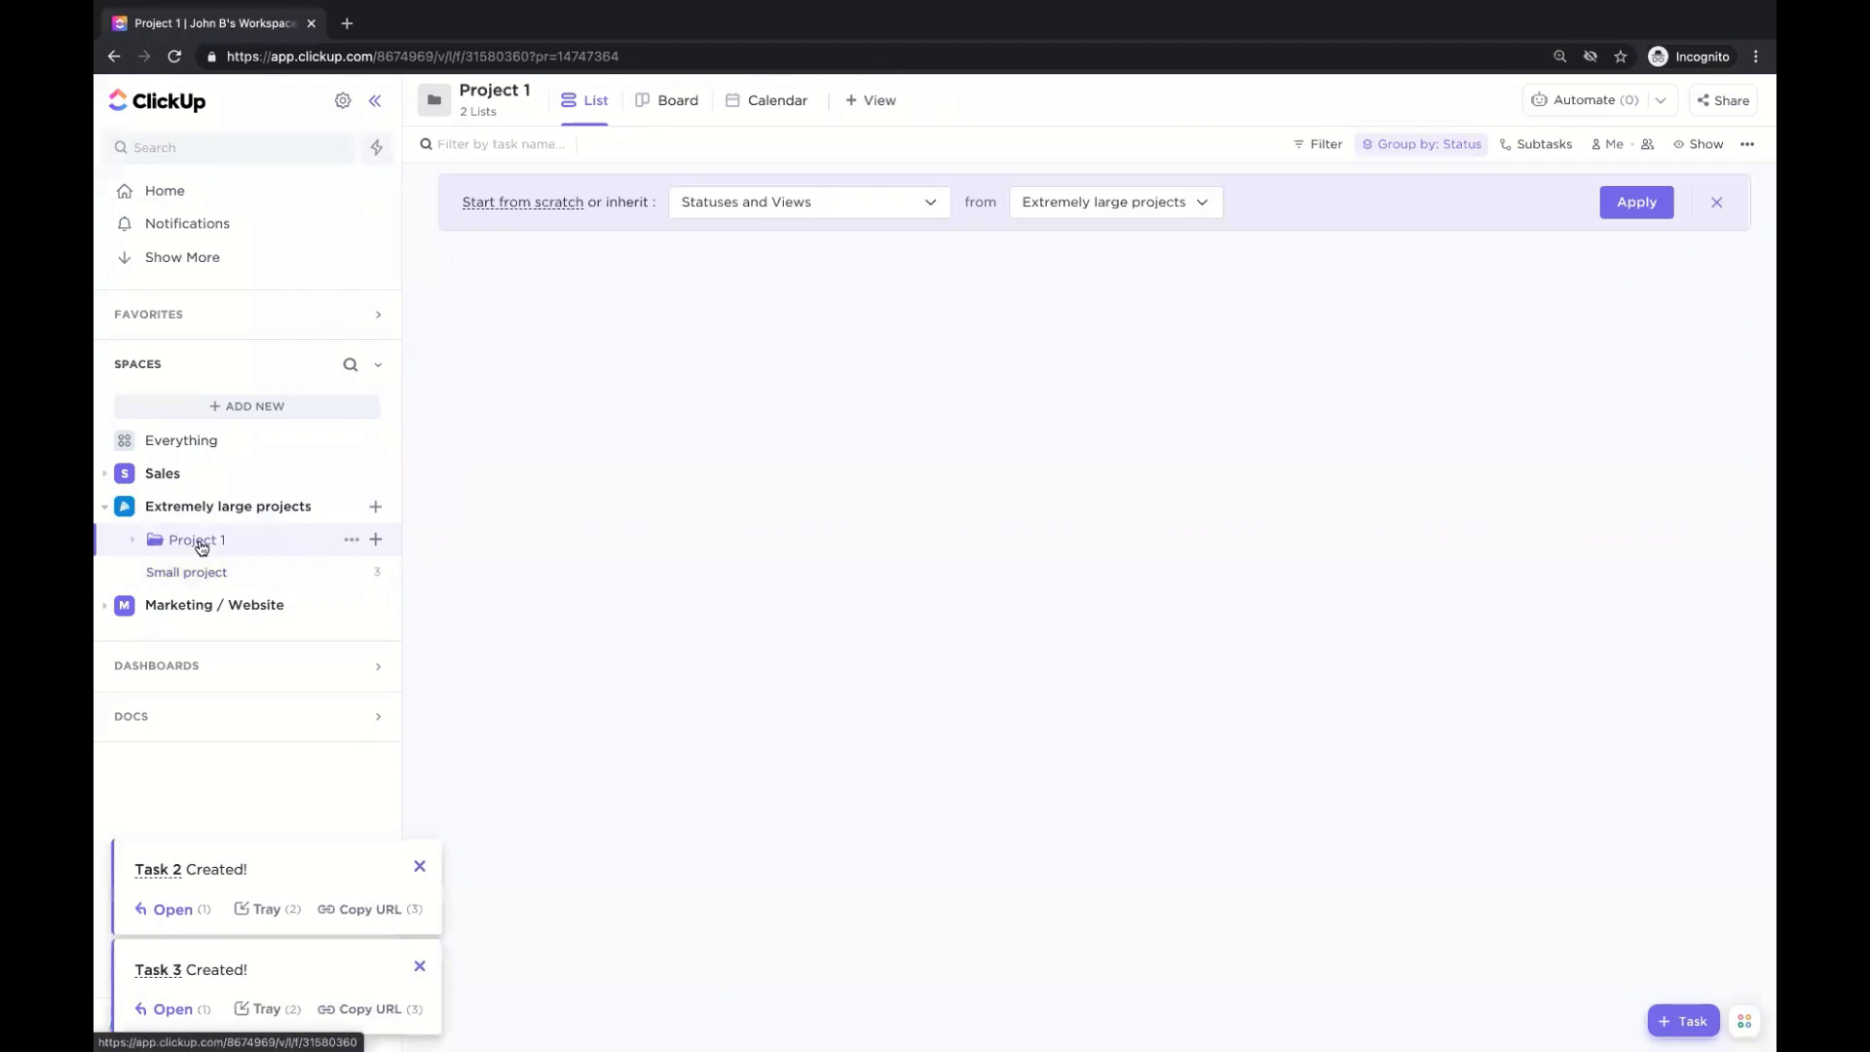
left_click(200, 575)
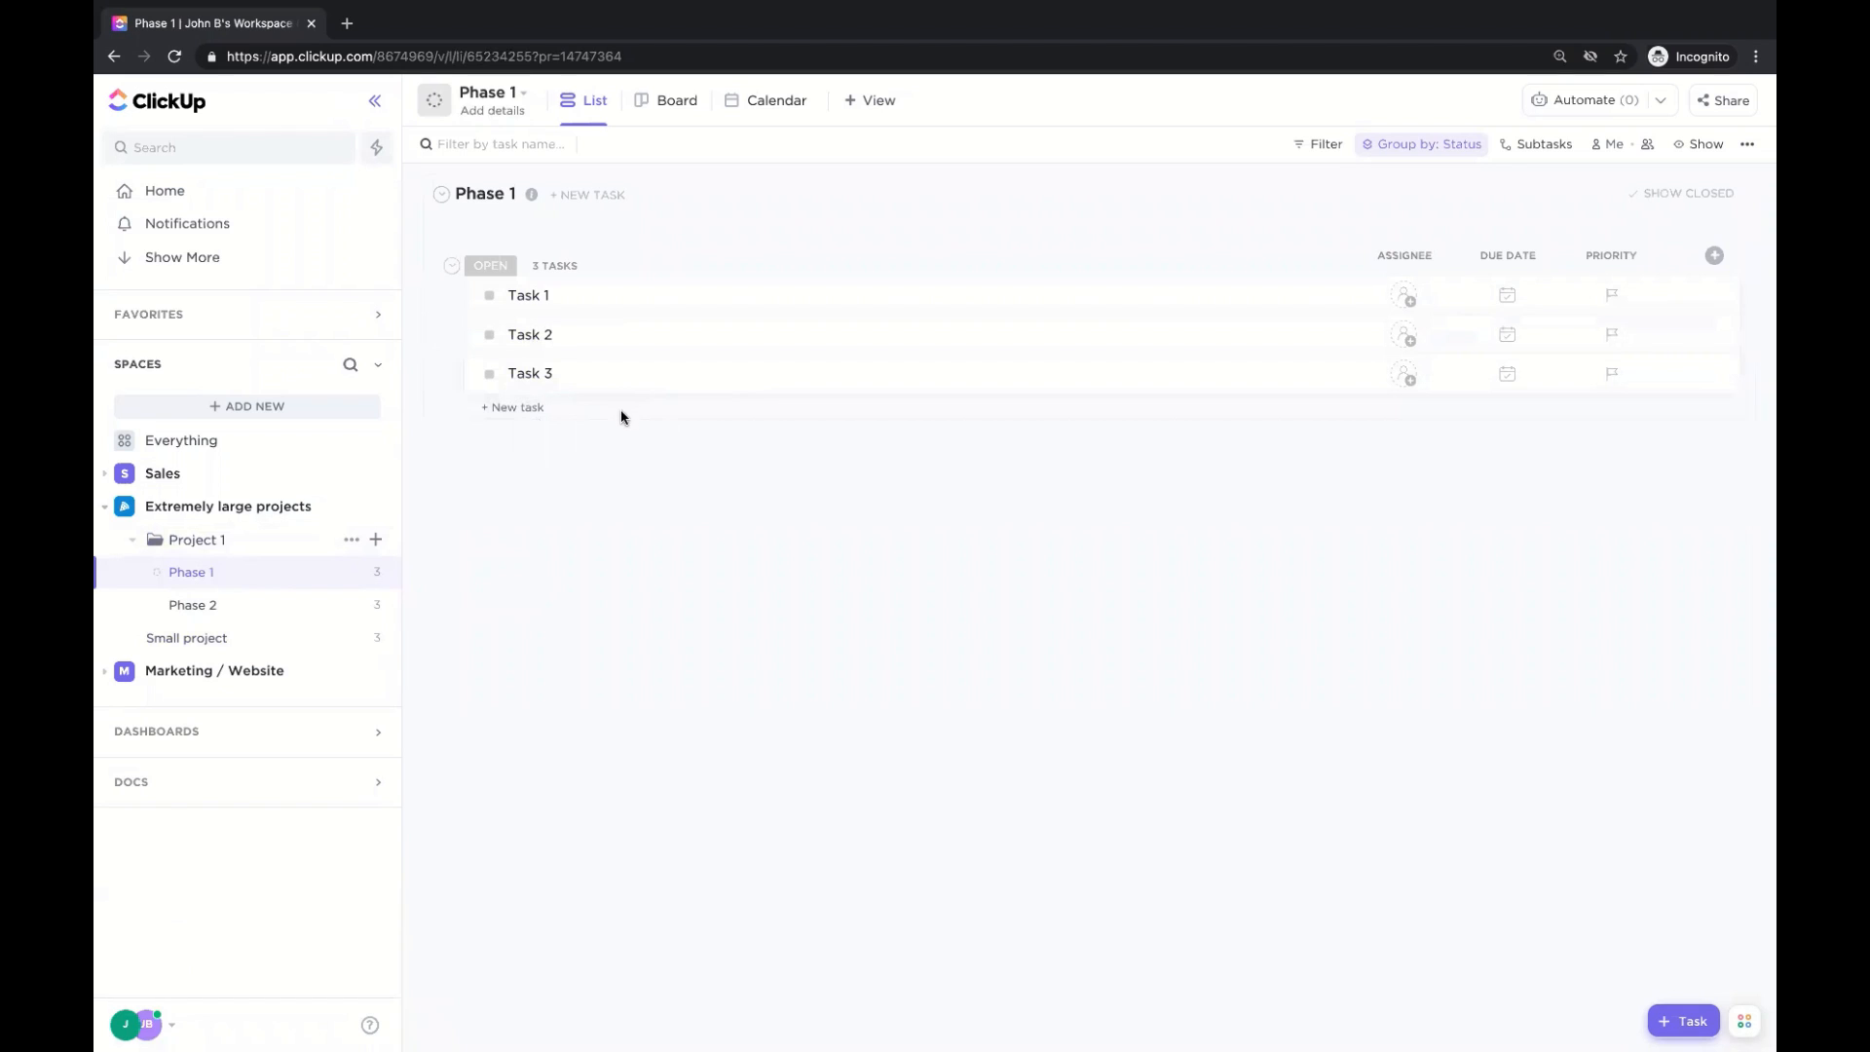
left_click(1714, 257)
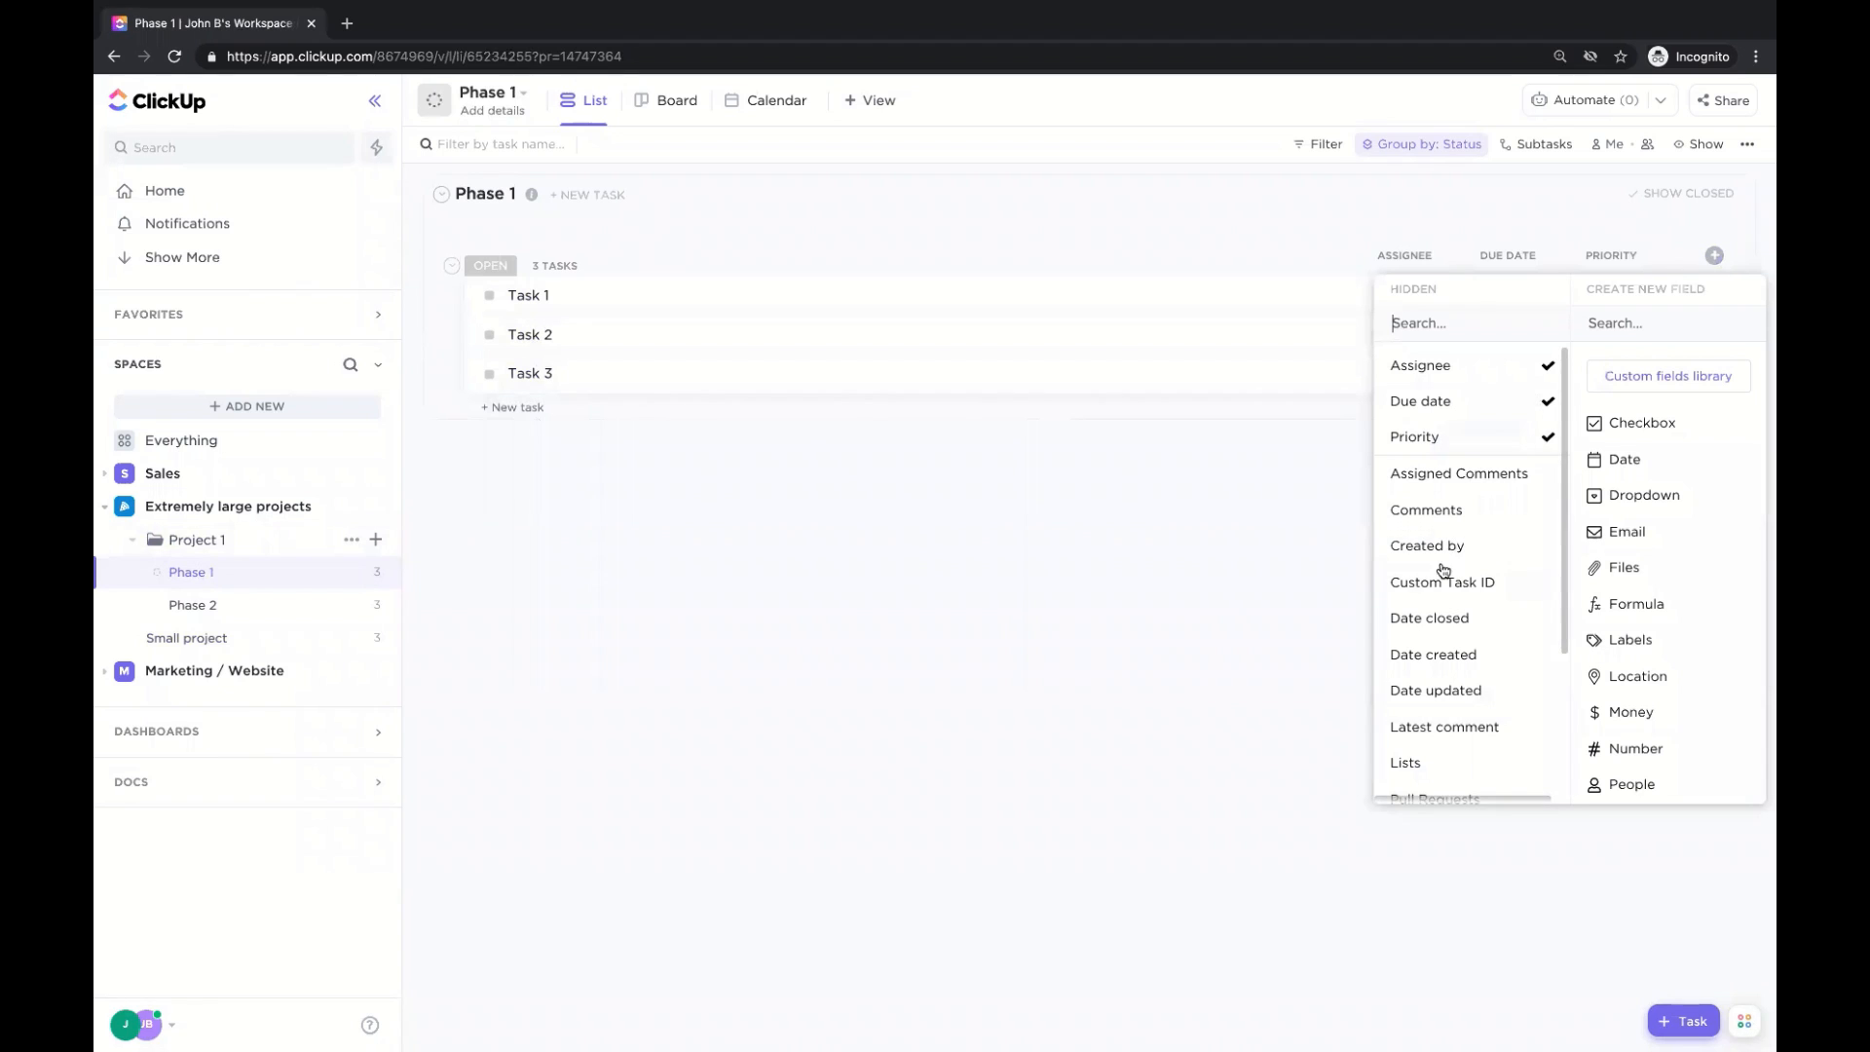
scroll(1459, 506, "down", 3)
scroll(1459, 506, "up", 1)
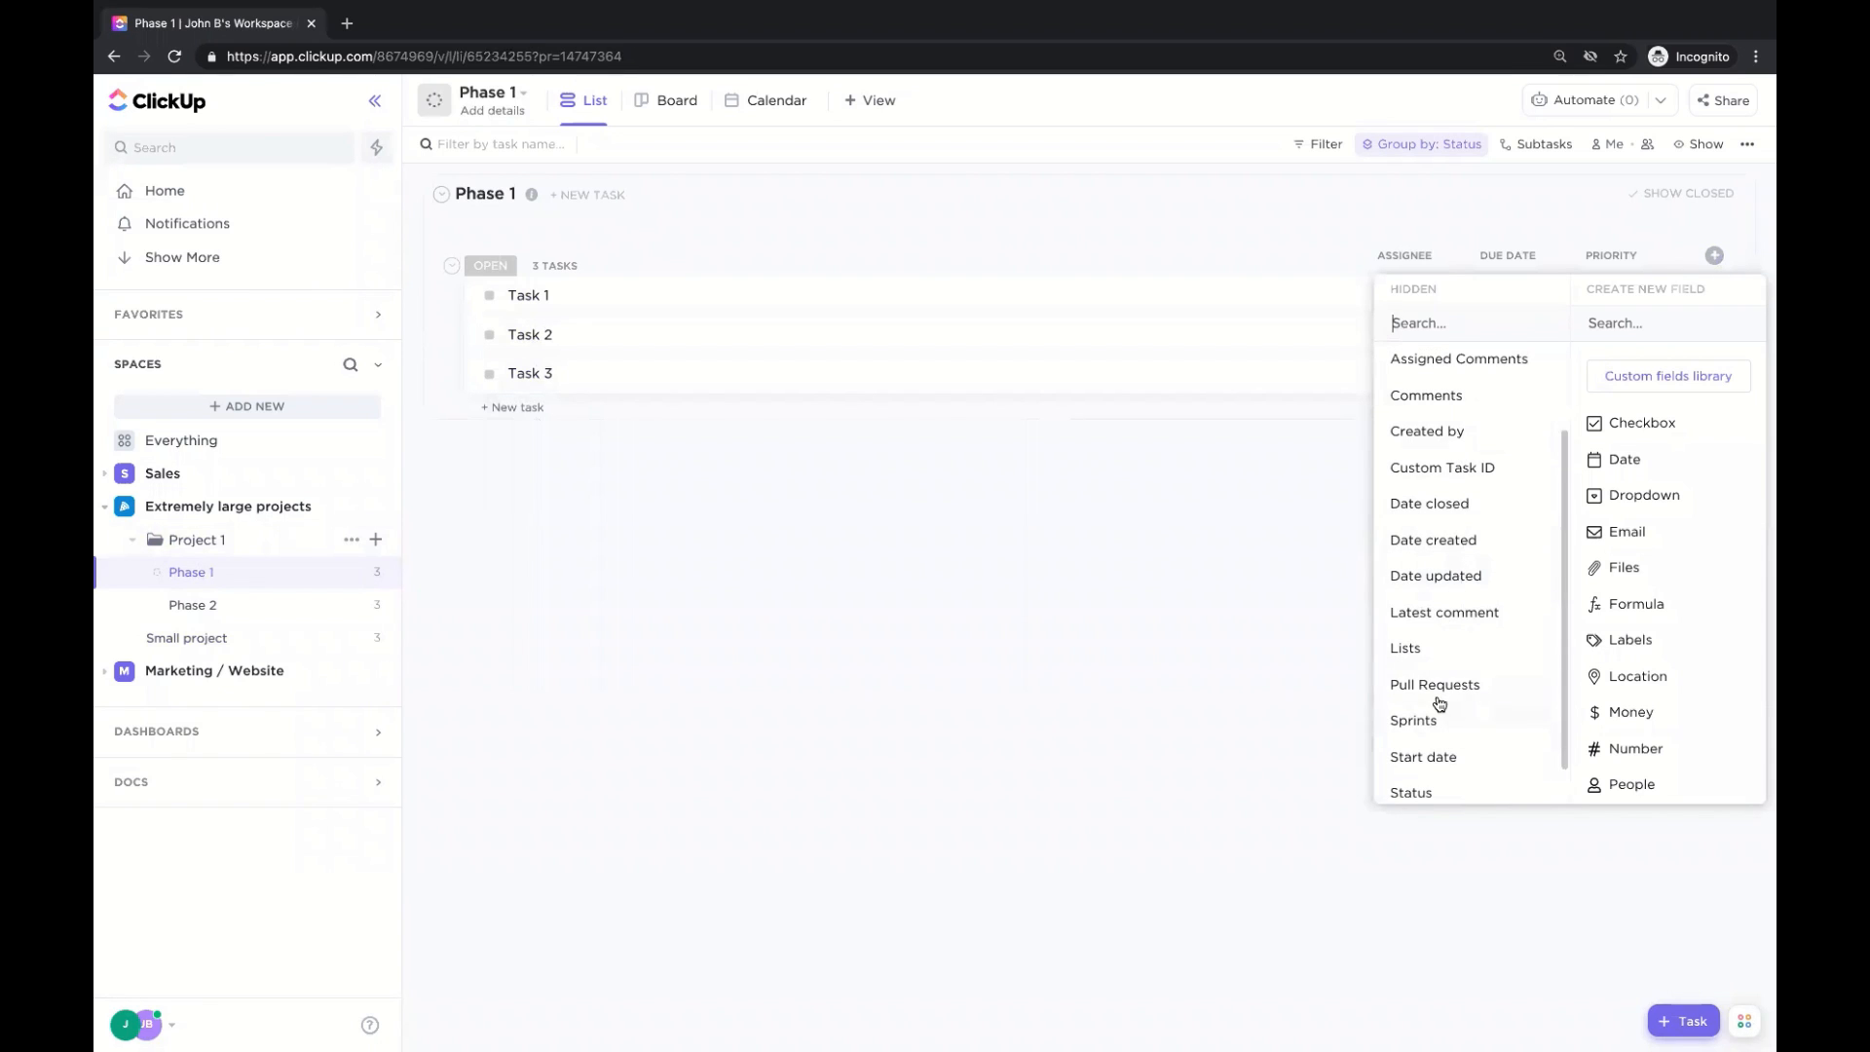
scroll(1646, 590, "down", 1)
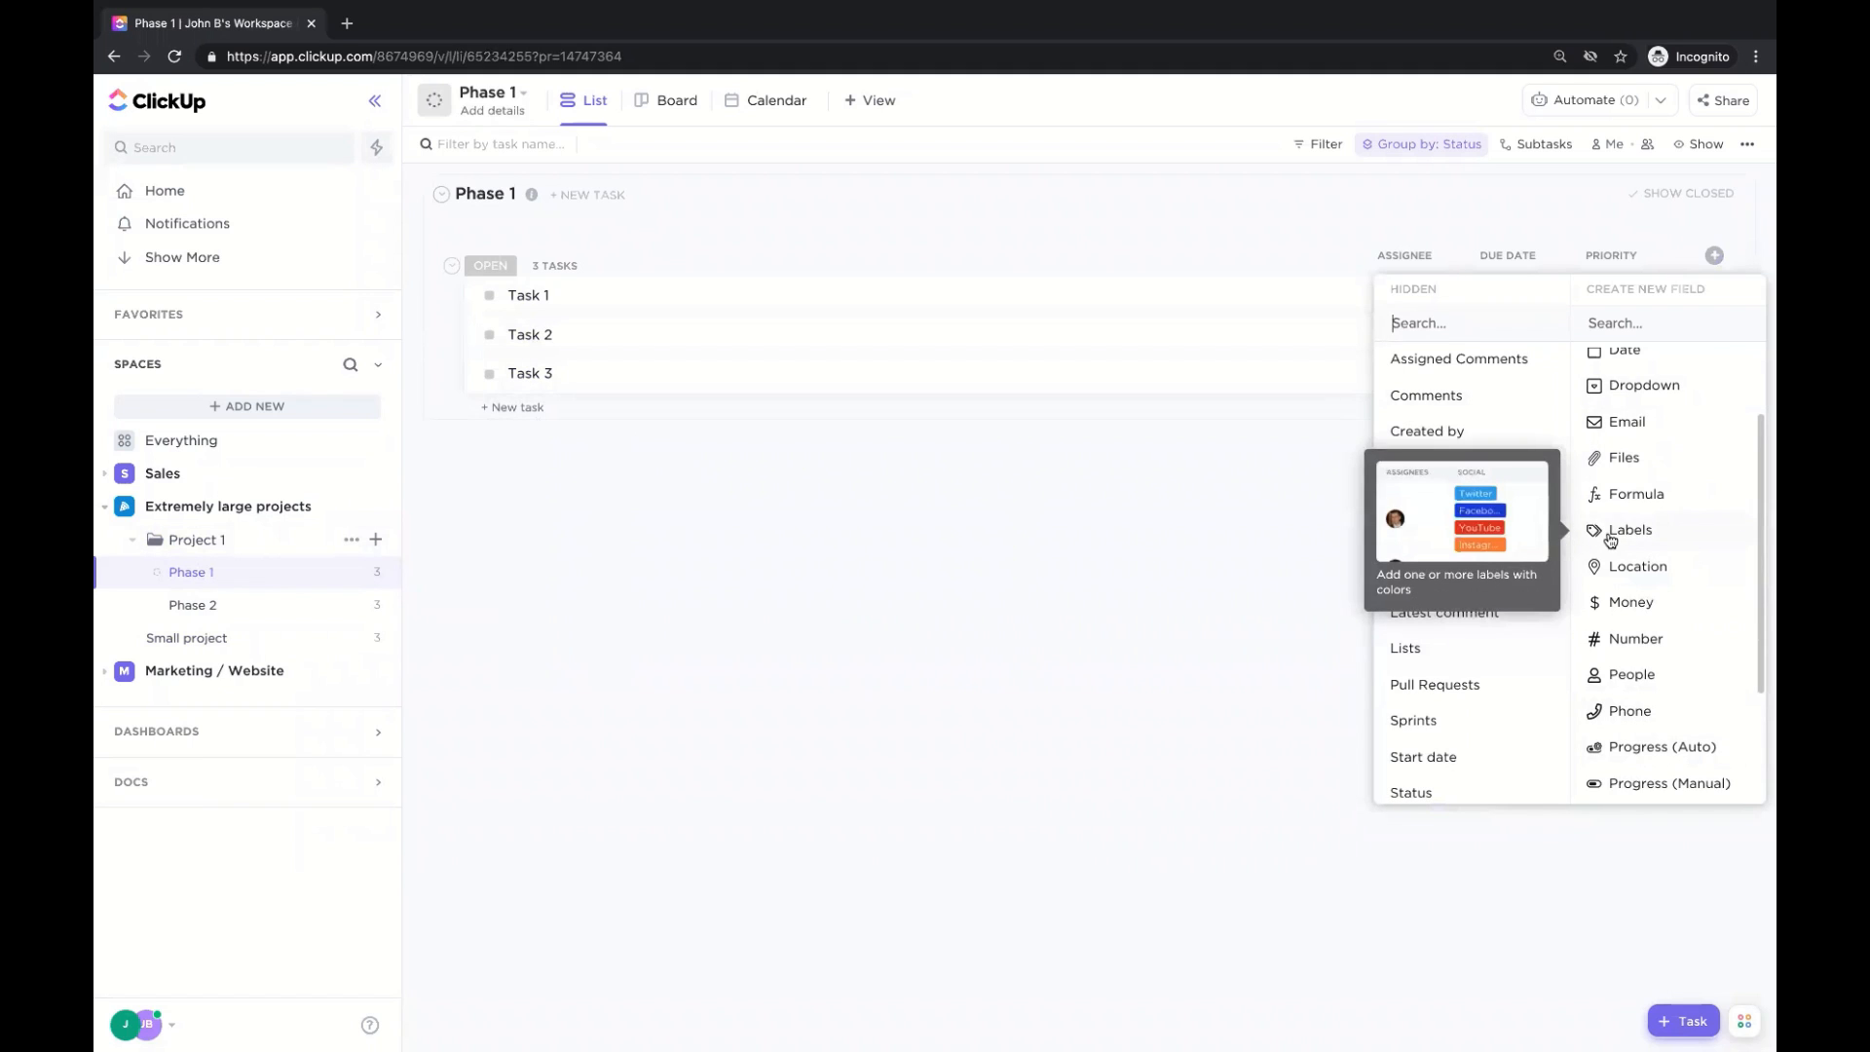
scroll(1646, 535, "up", 2)
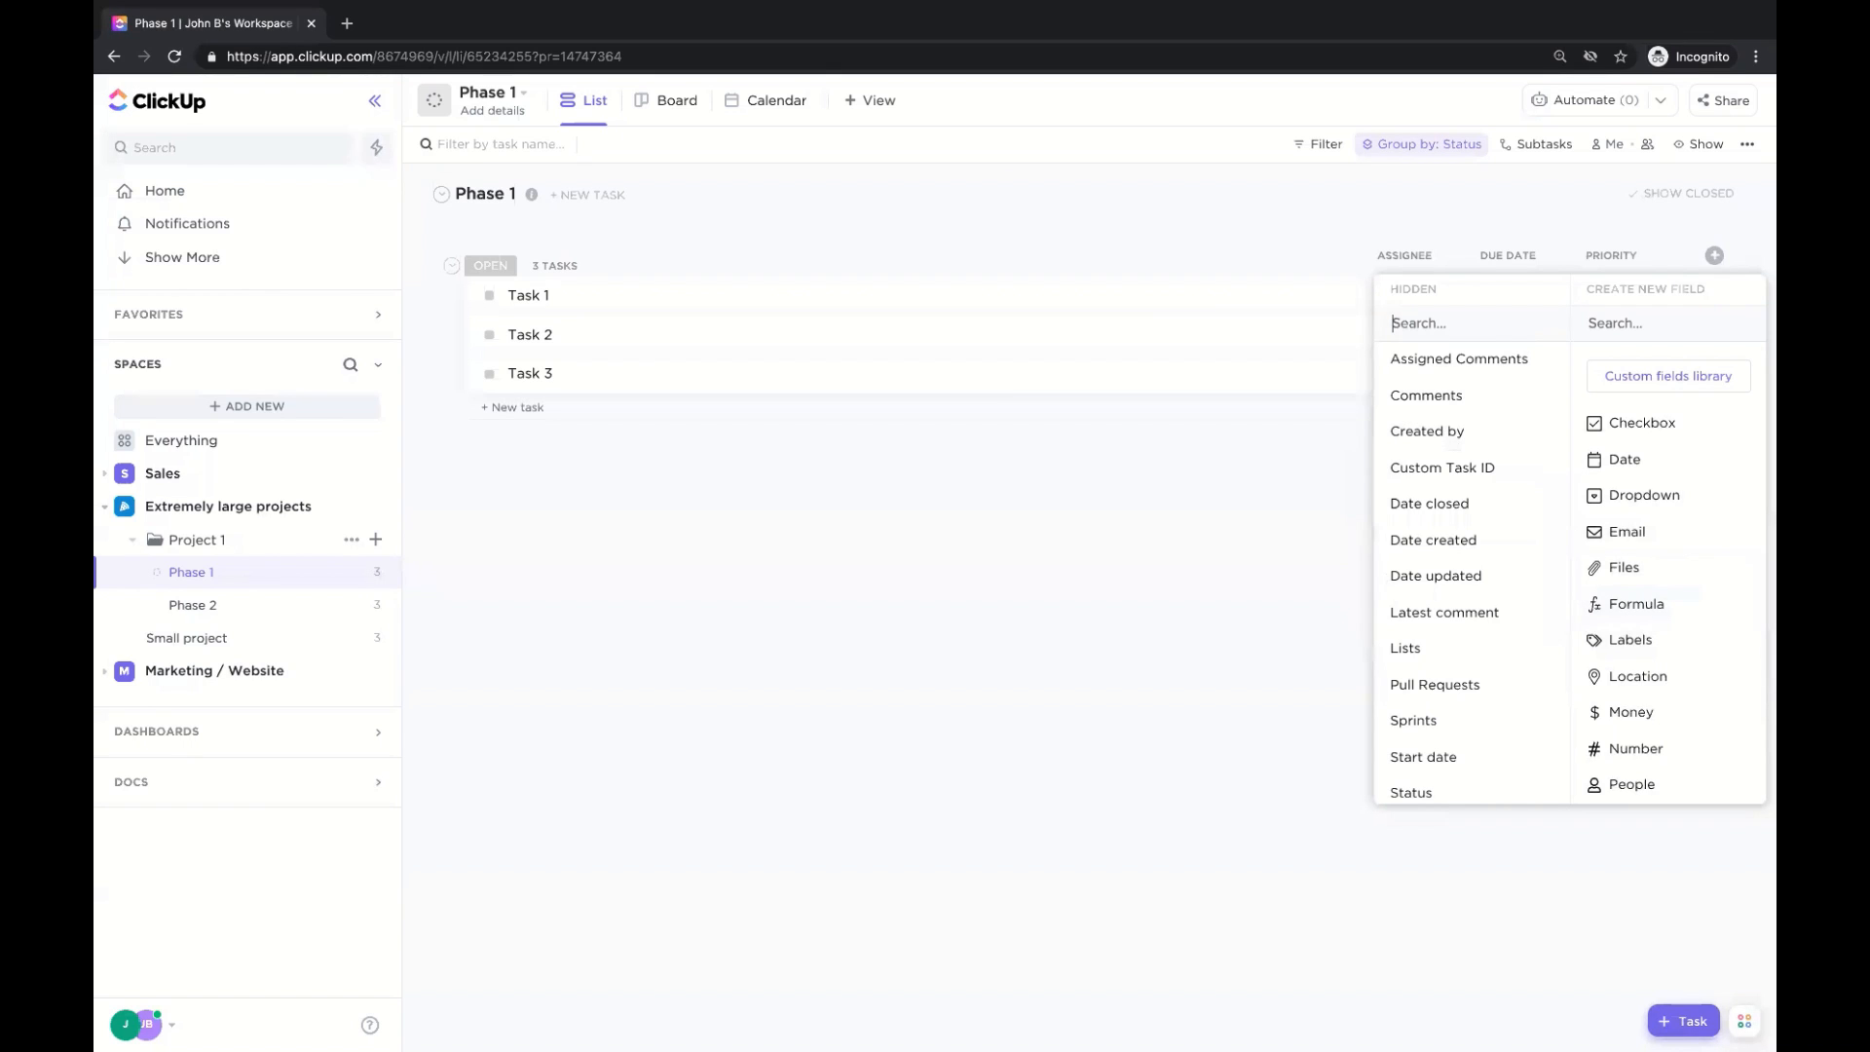
left_click(617, 487)
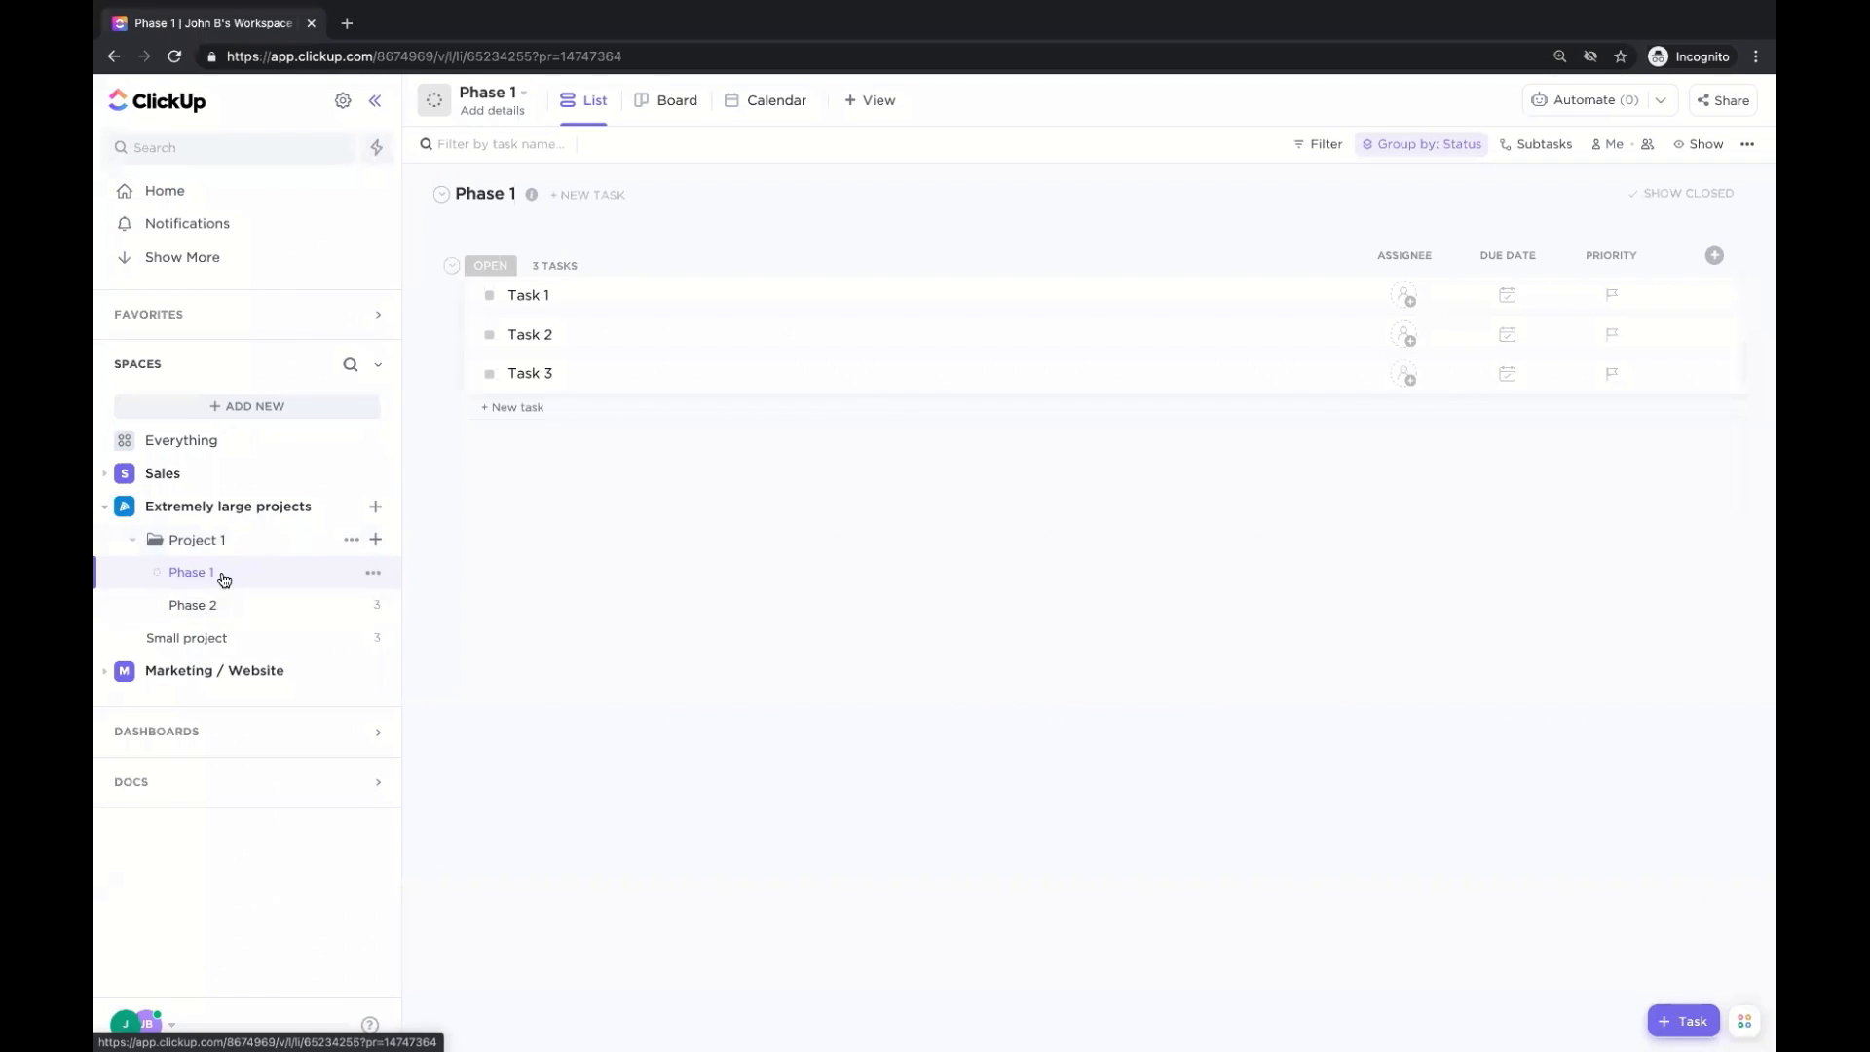
Add subtasks named "subtask" and "subtask 2" to Task 3 in Phase 1, and view the first subtask's details.
left_click(524, 377)
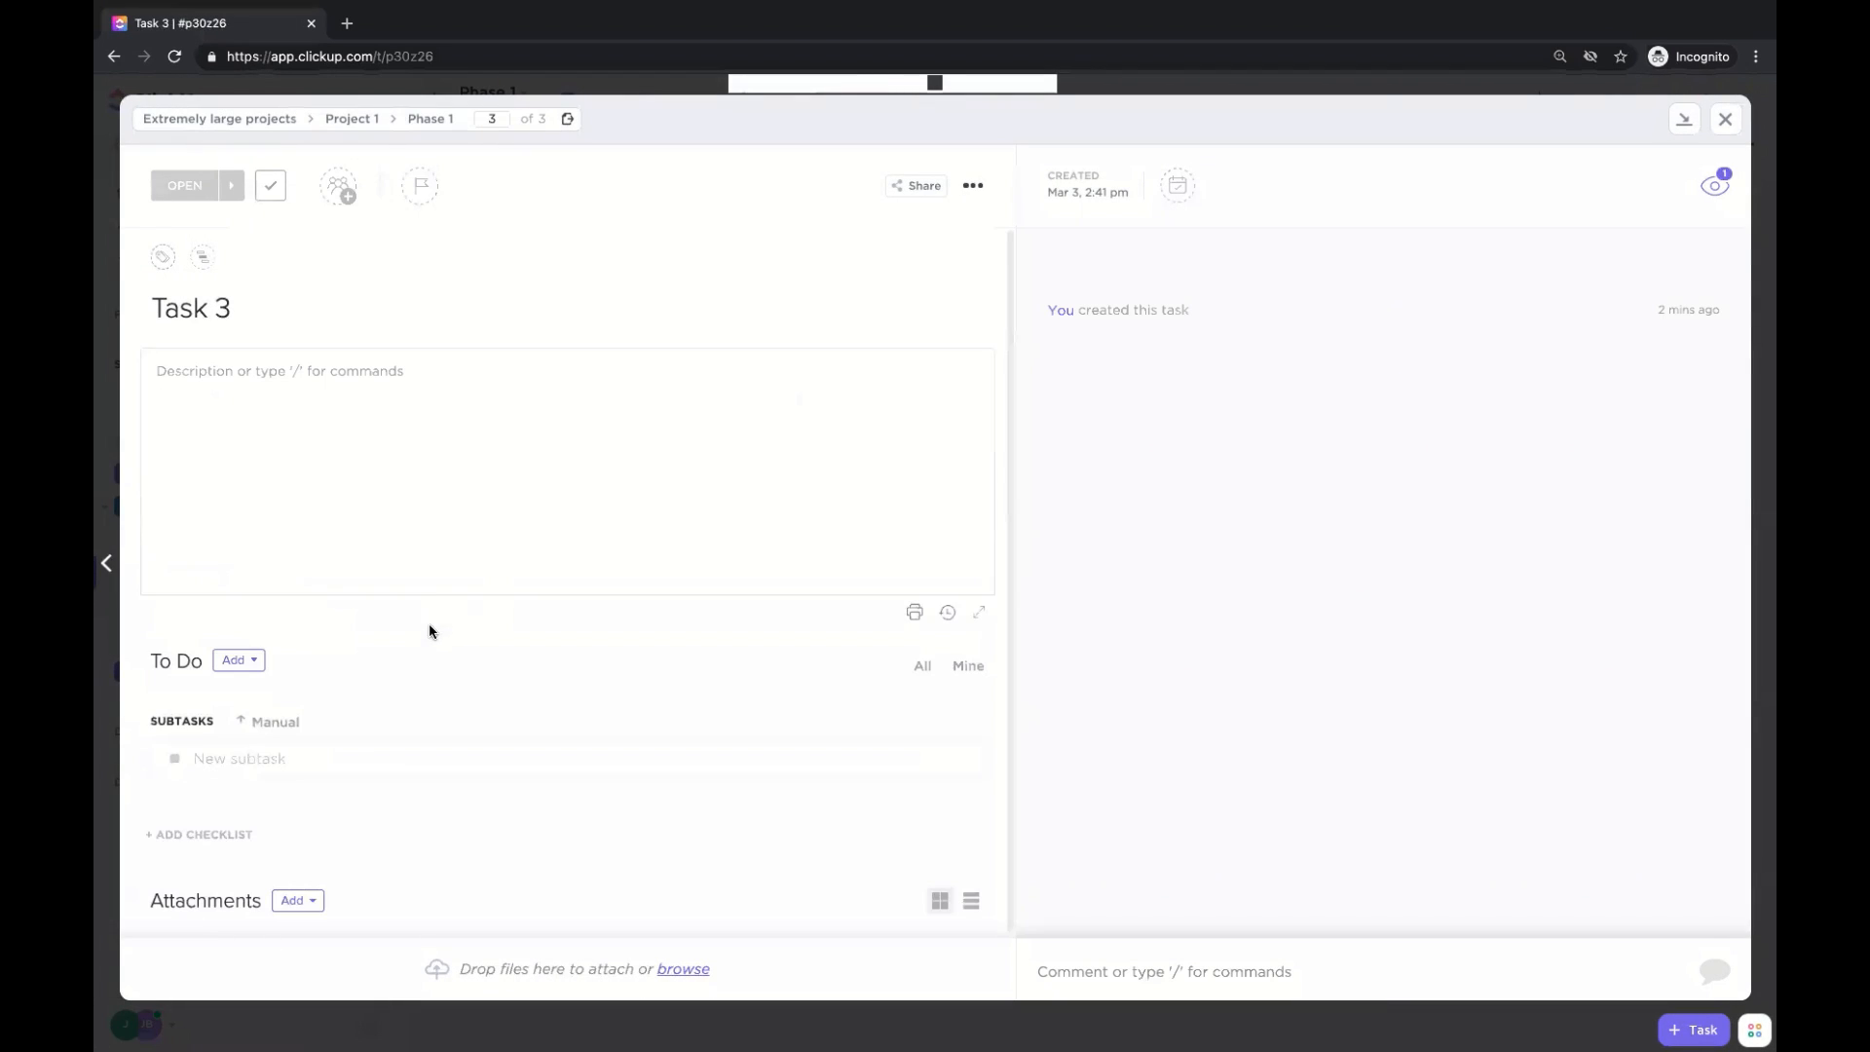
left_click(356, 756)
type("subt")
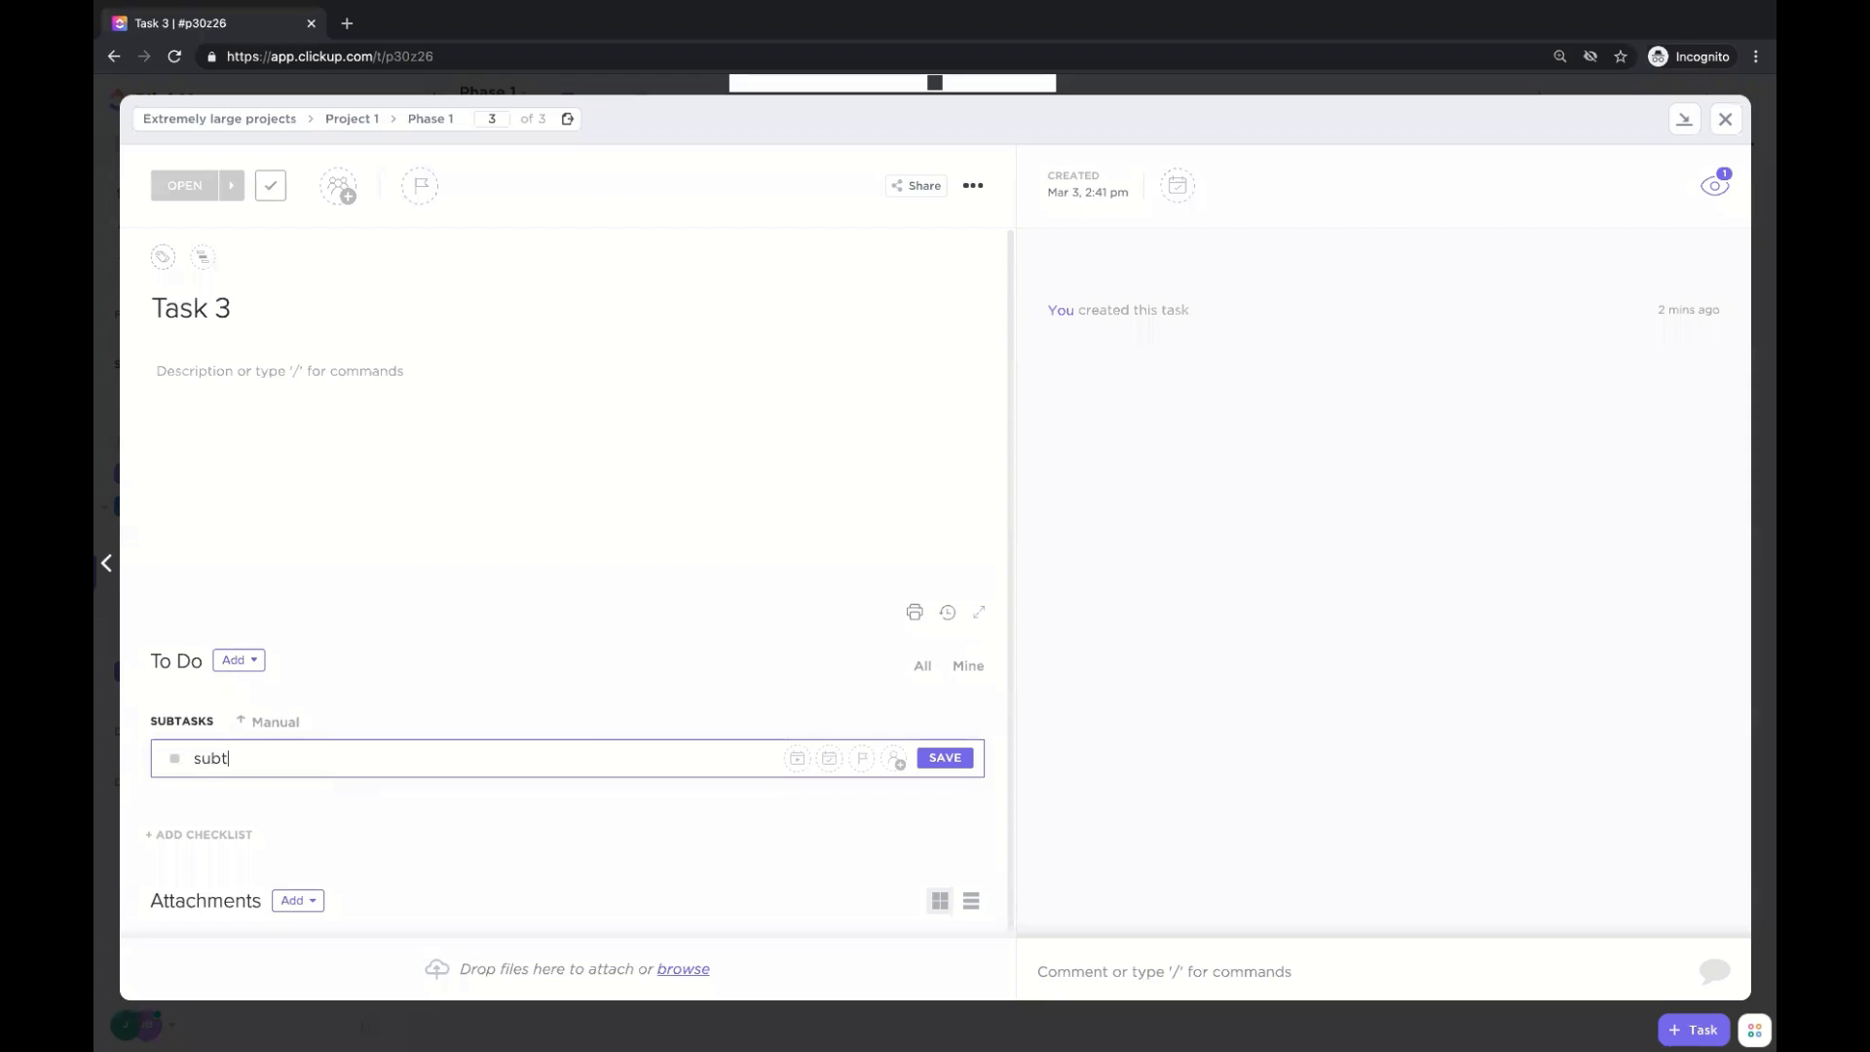
type("ask")
key("Return")
type("t")
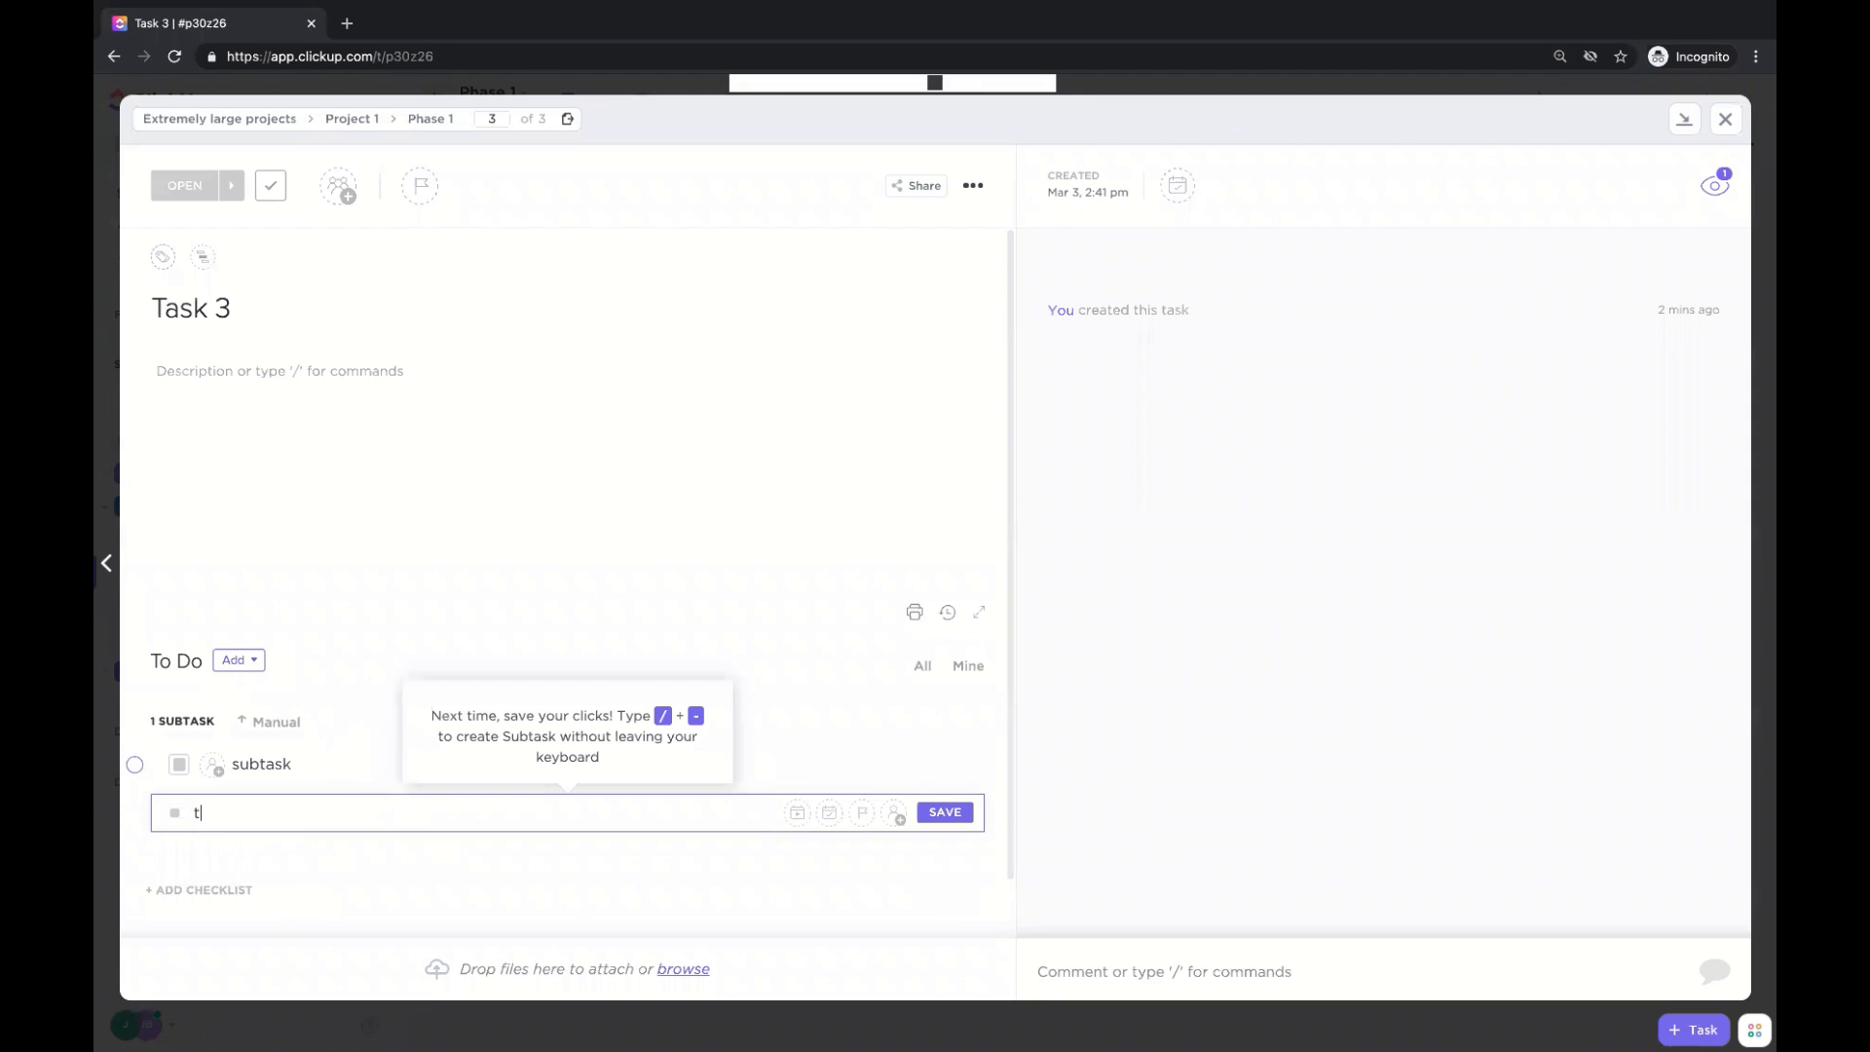
key("BackSpace")
type("subtask 2")
key("Return")
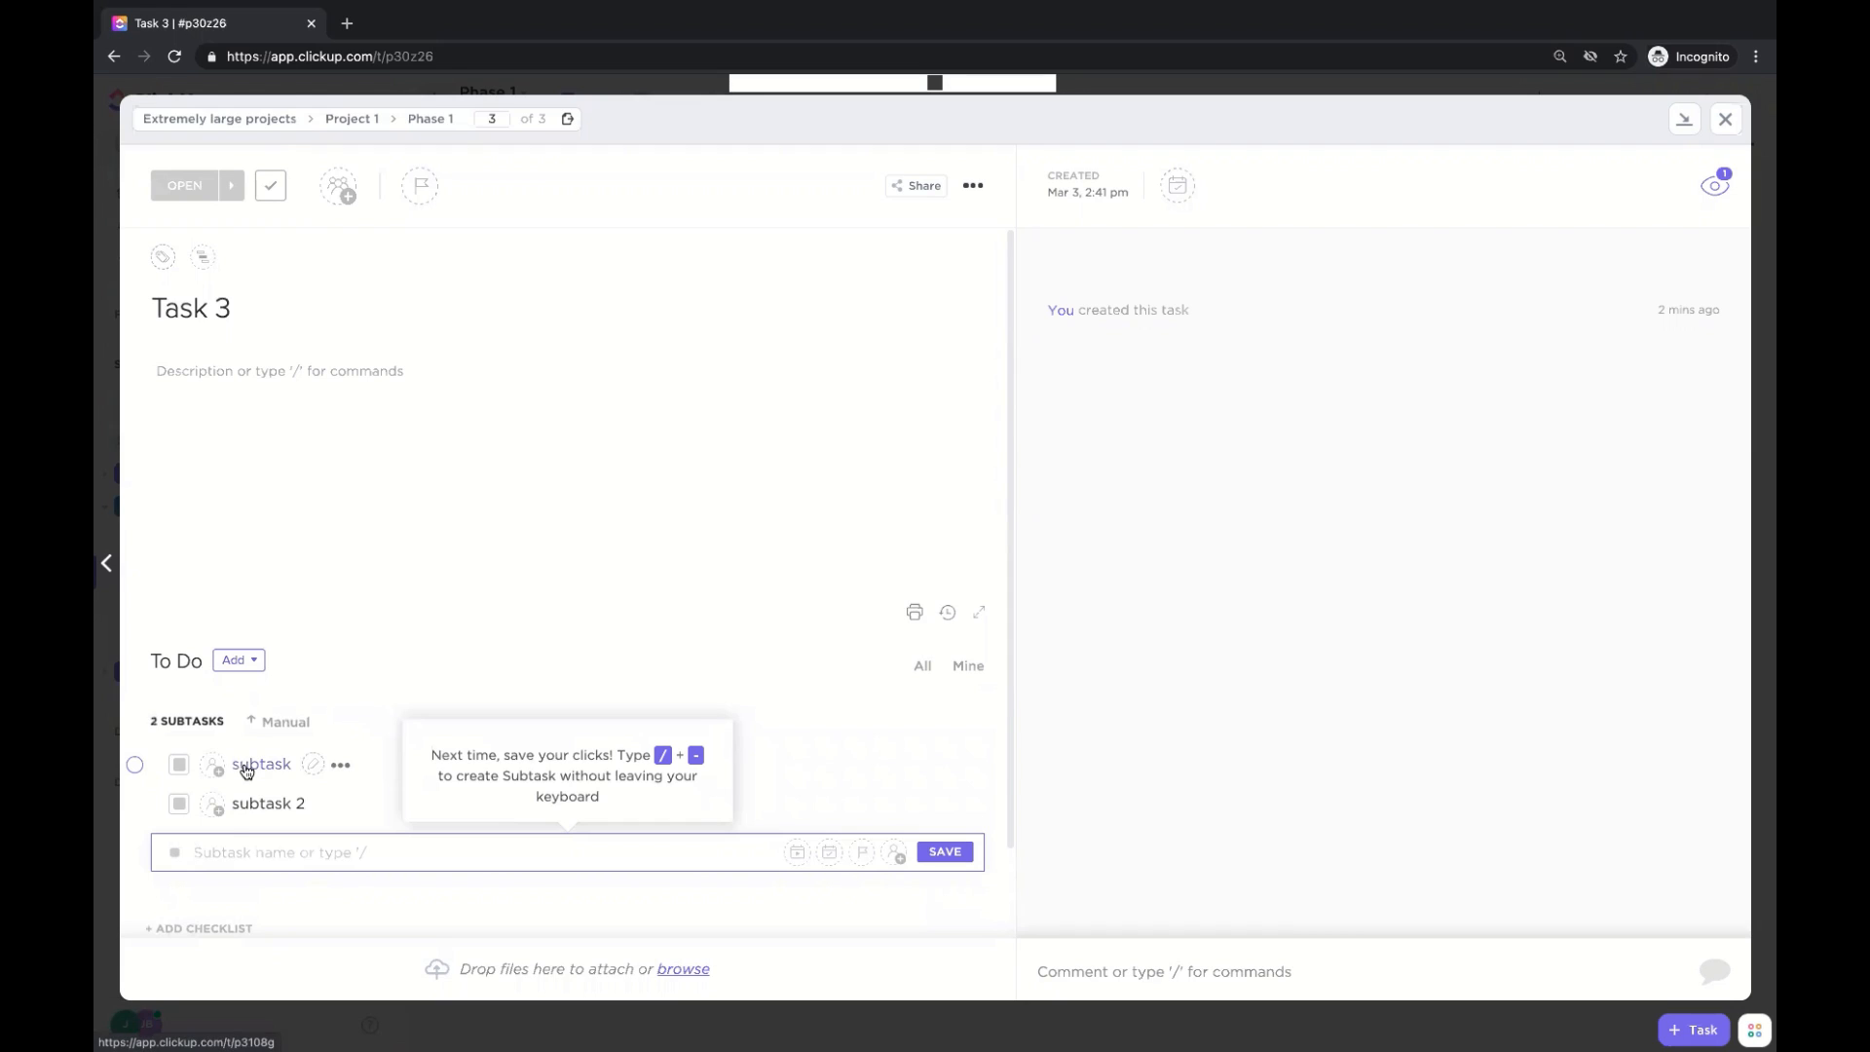
left_click(247, 766)
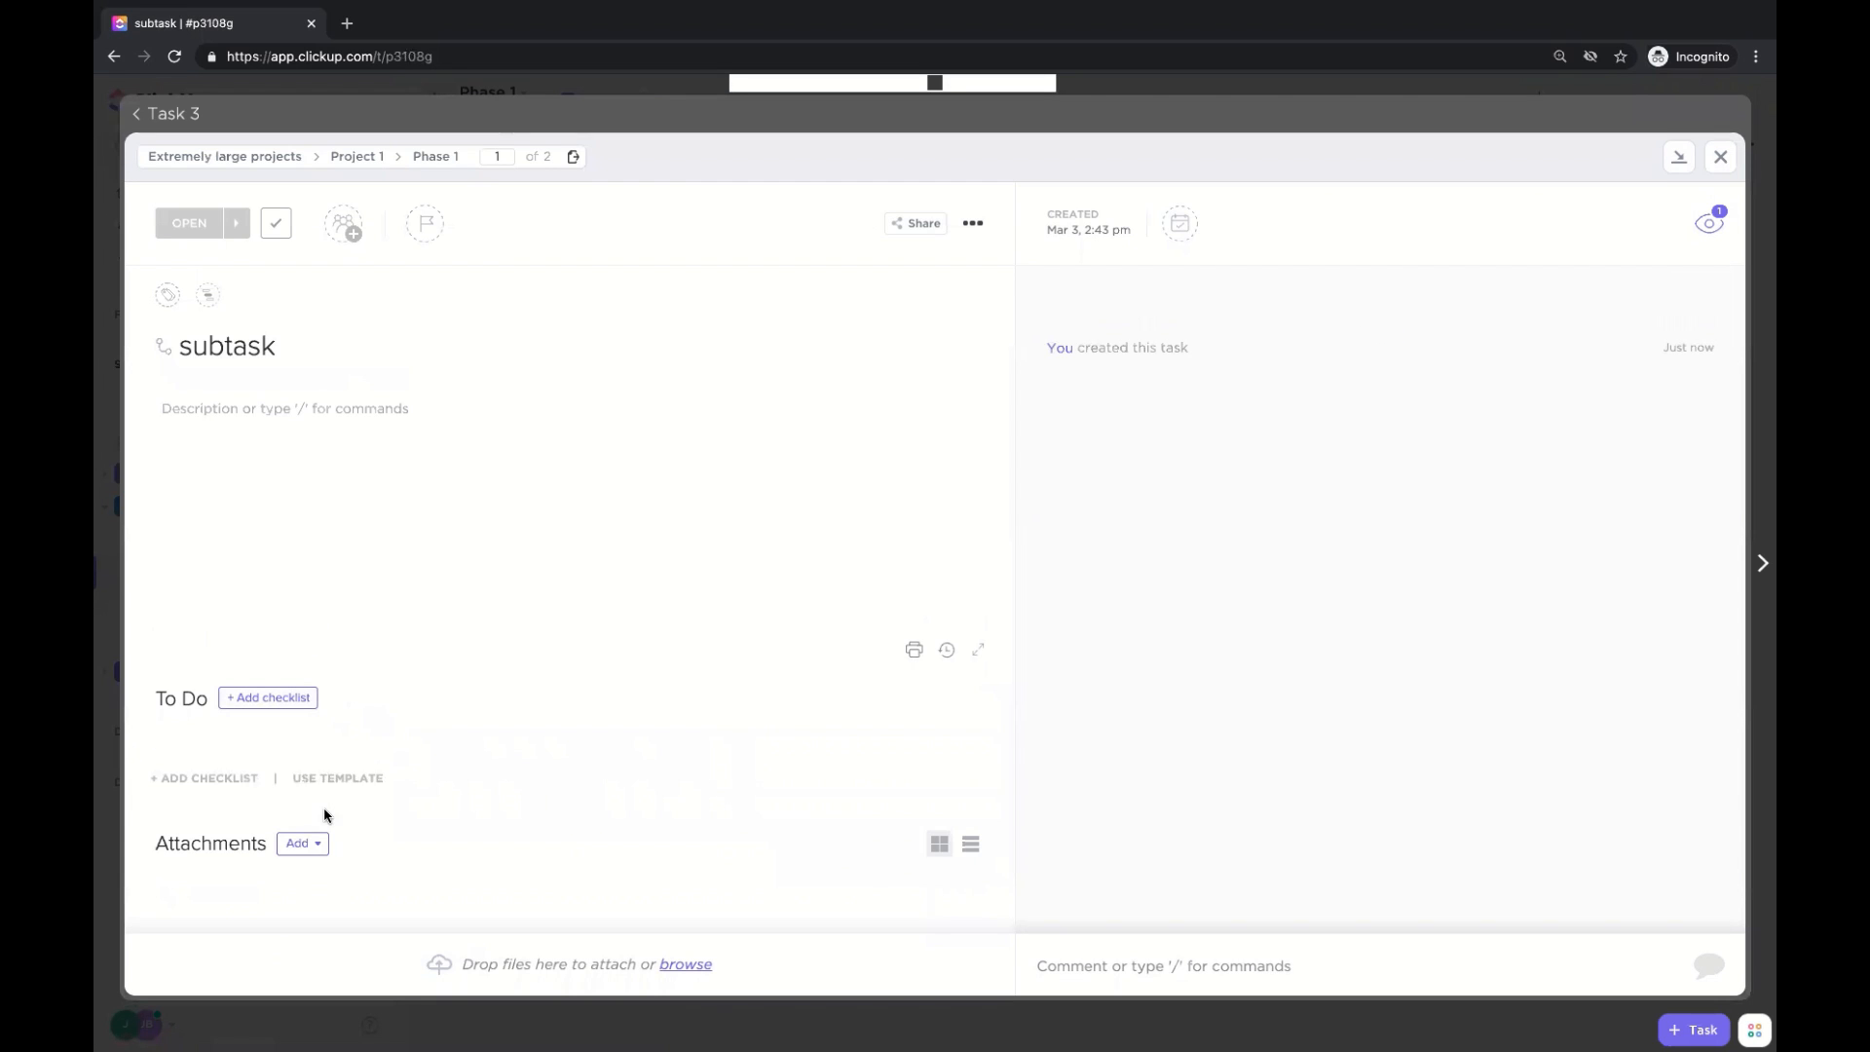
left_click(1720, 158)
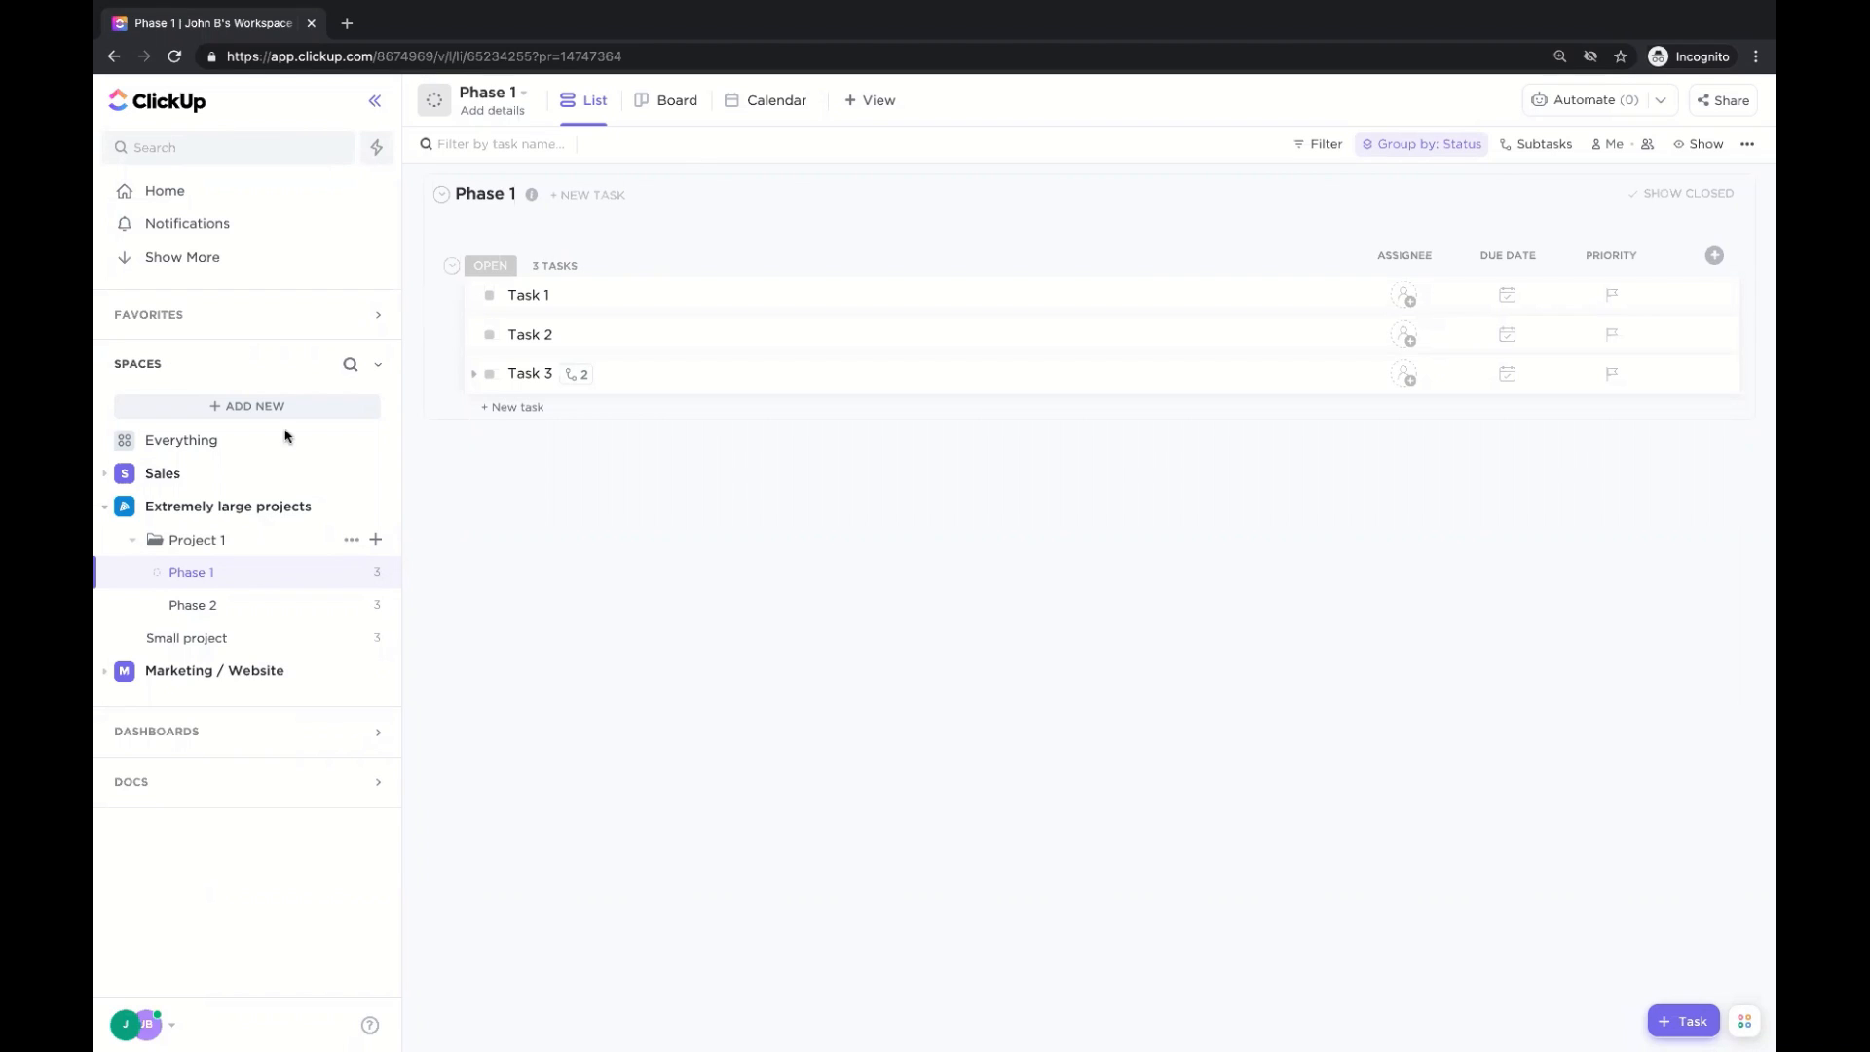
View the hierarchy in the Marketing / Website Space's Mind Map.
left_click(236, 668)
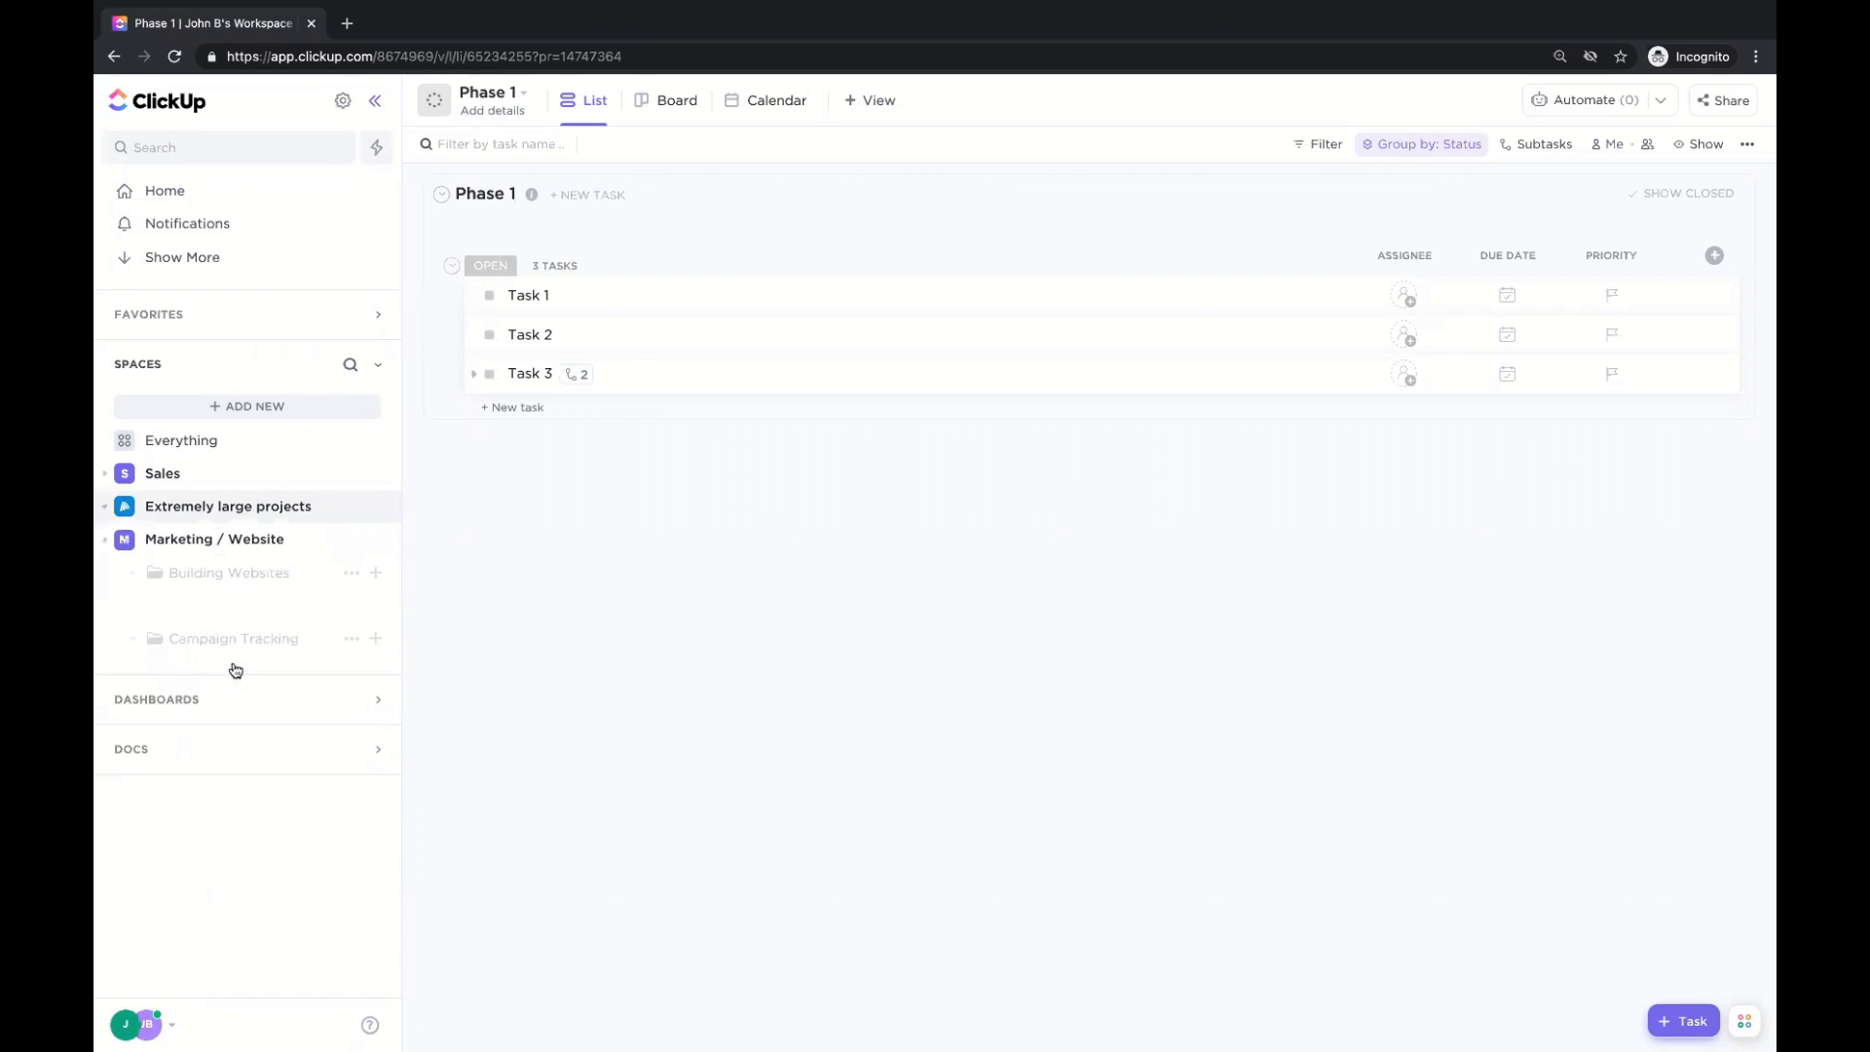
left_click(213, 539)
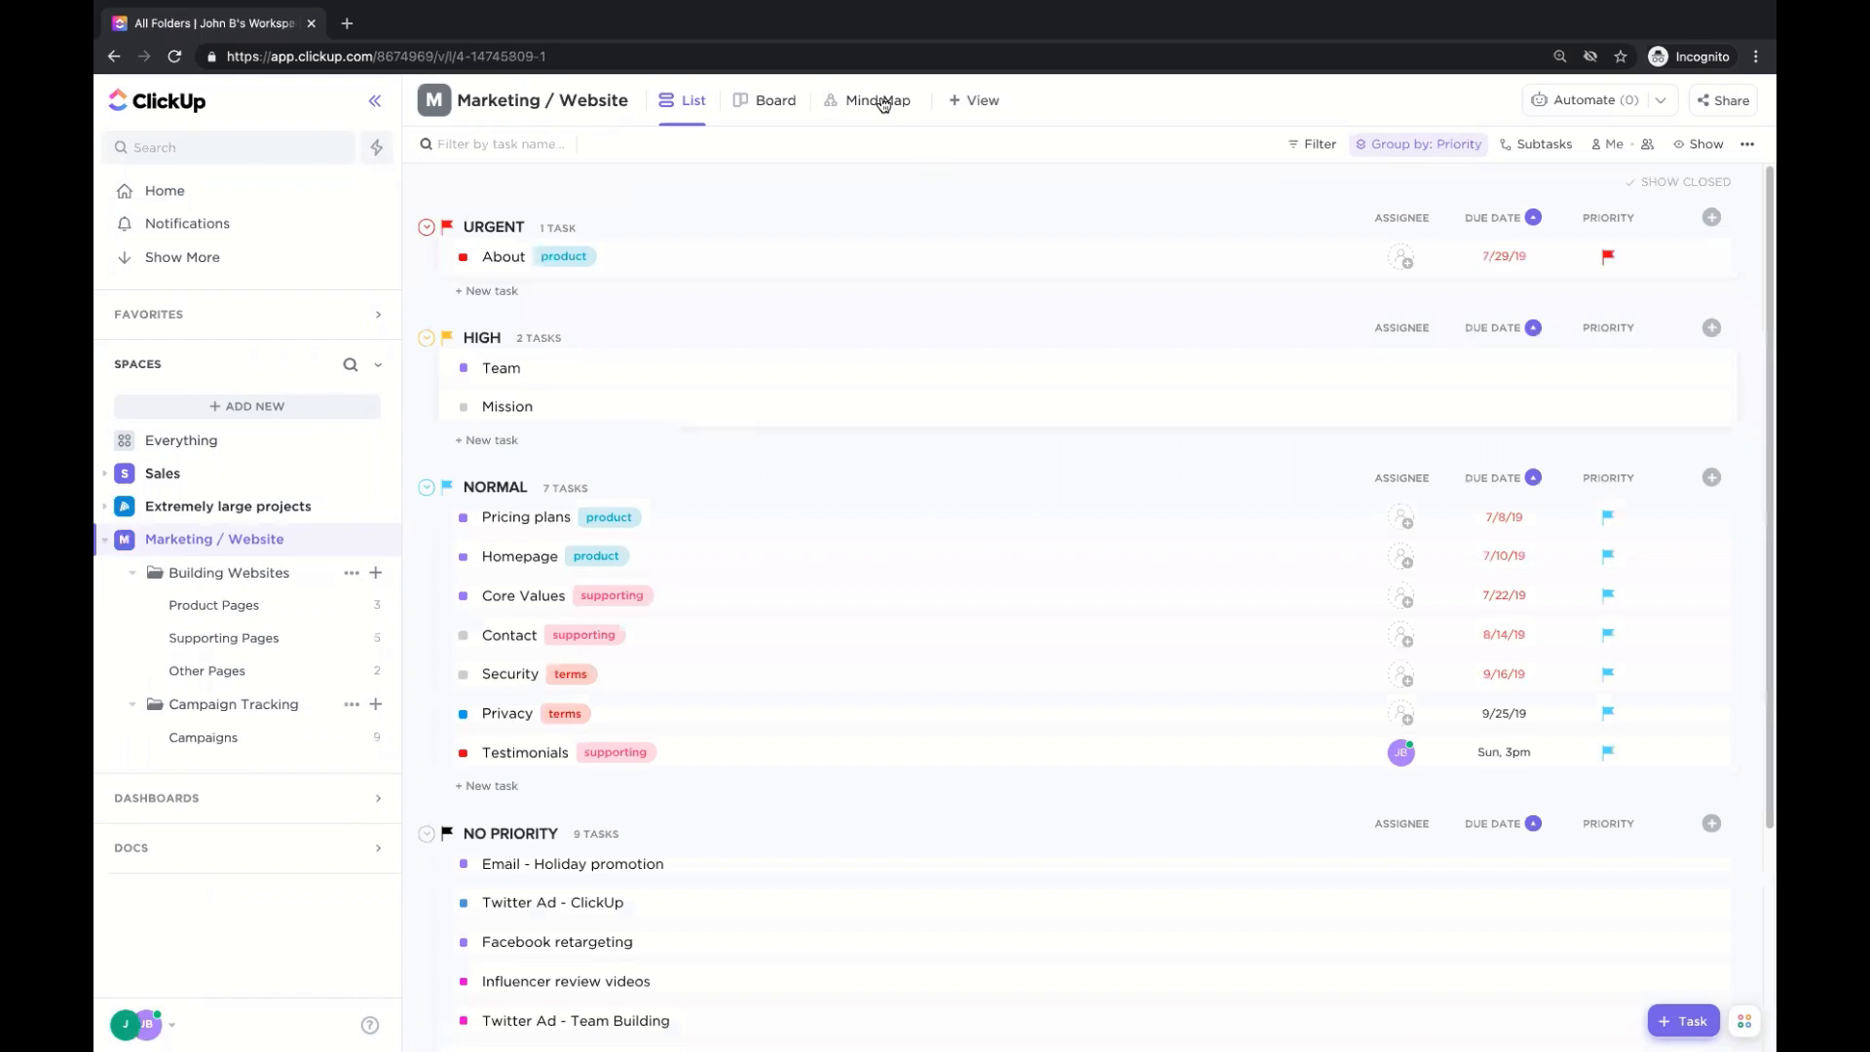
left_click(889, 103)
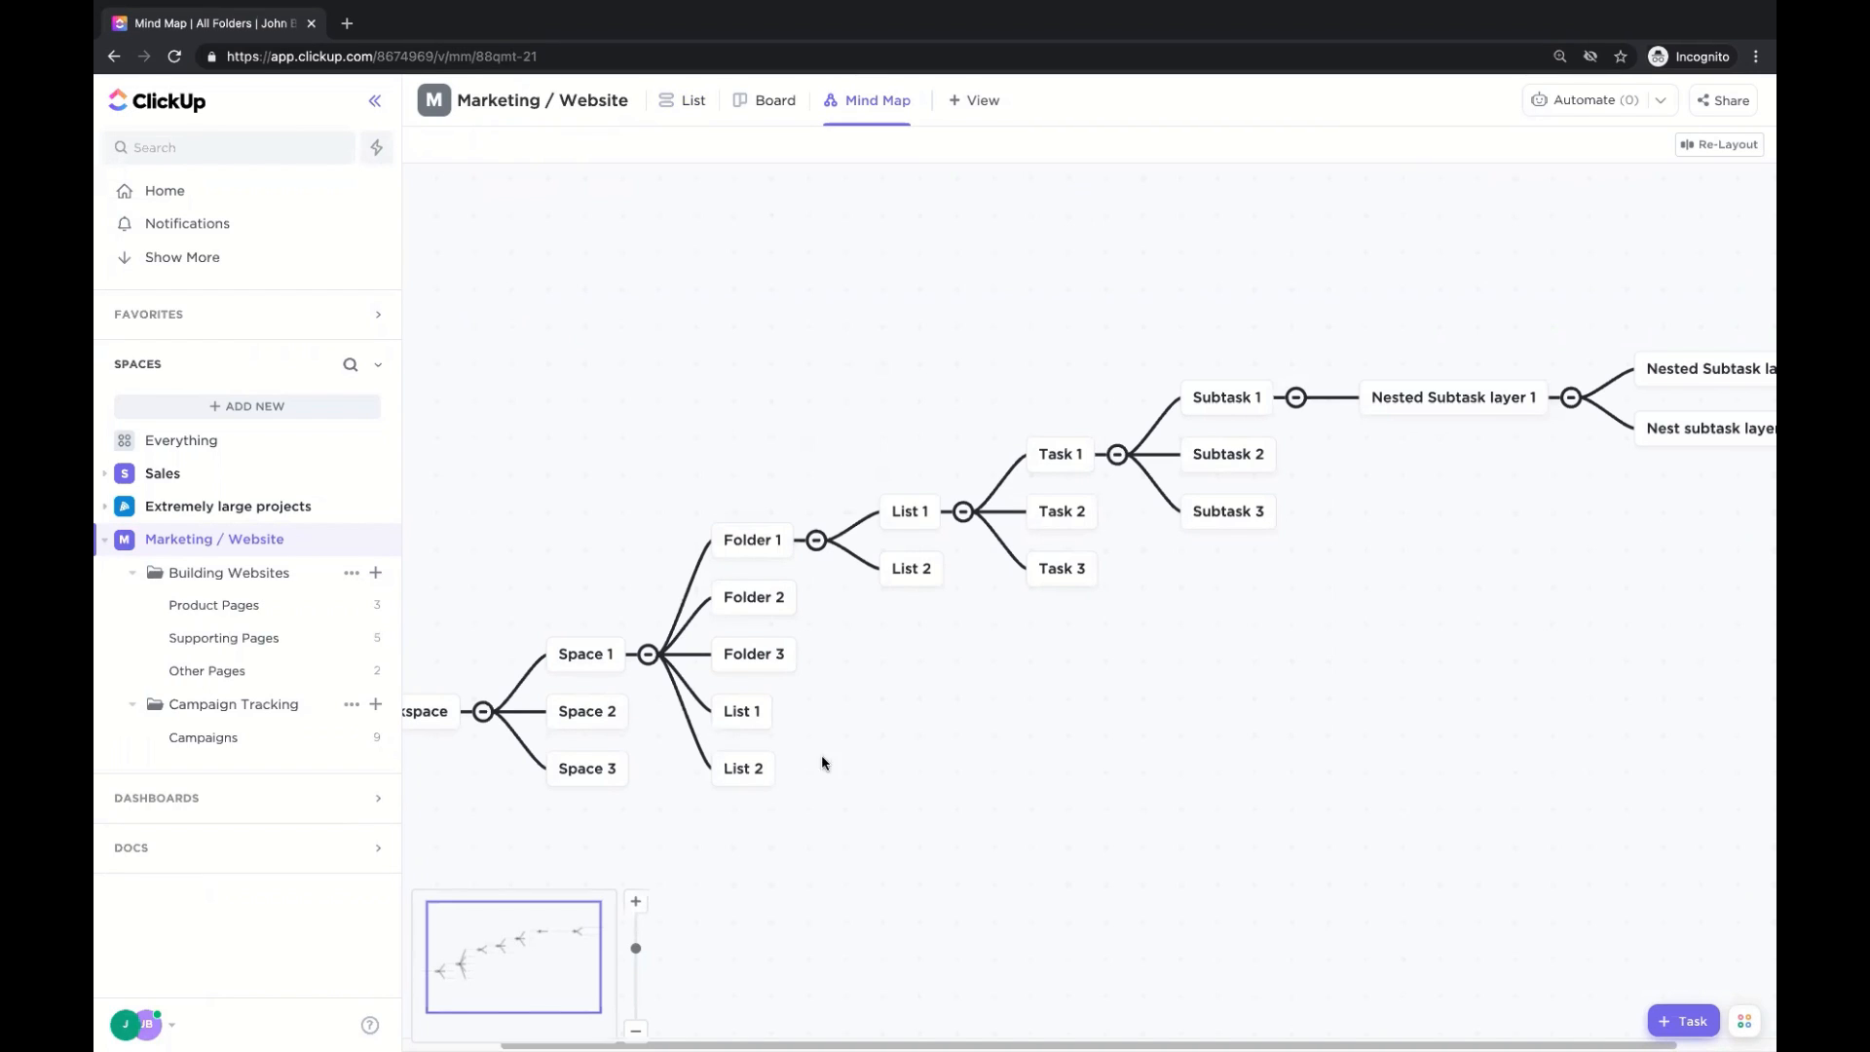
Examine the sharing and permission options of the Marketing / Website Space.
left_click_drag(965, 1040, 883, 1038)
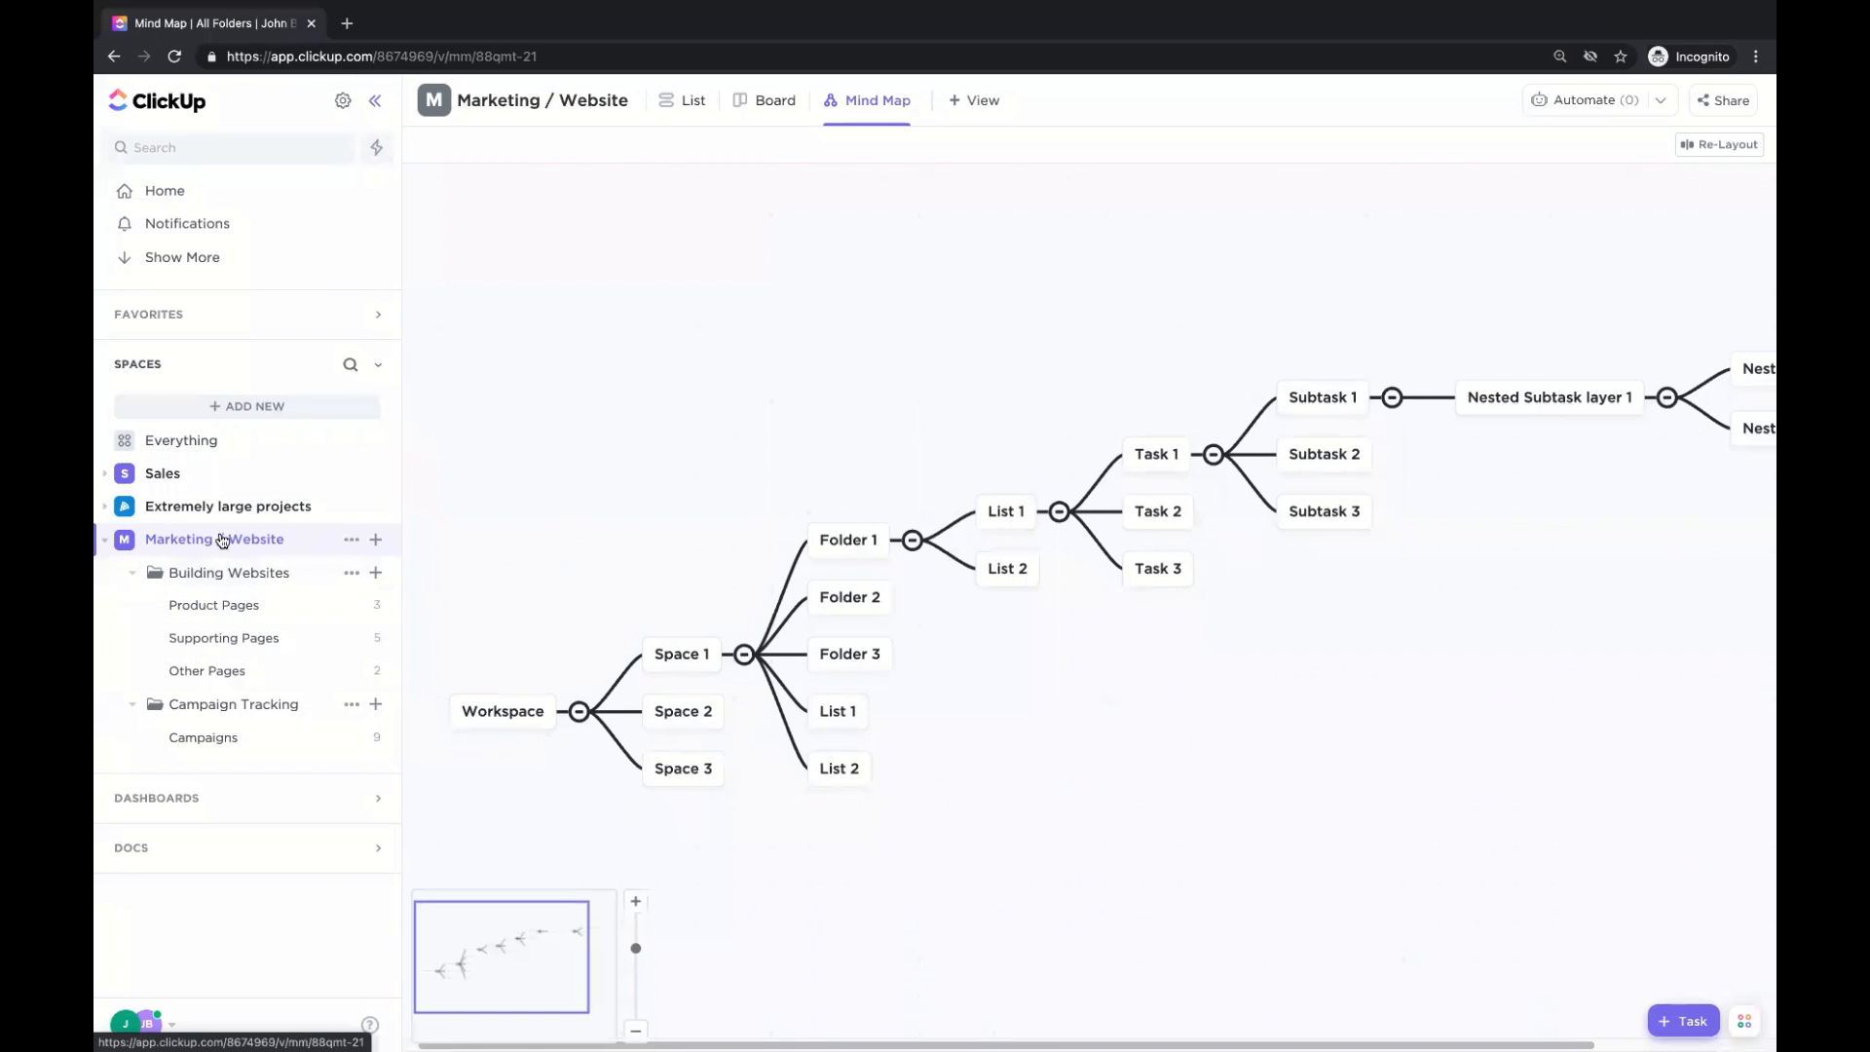
left_click(352, 542)
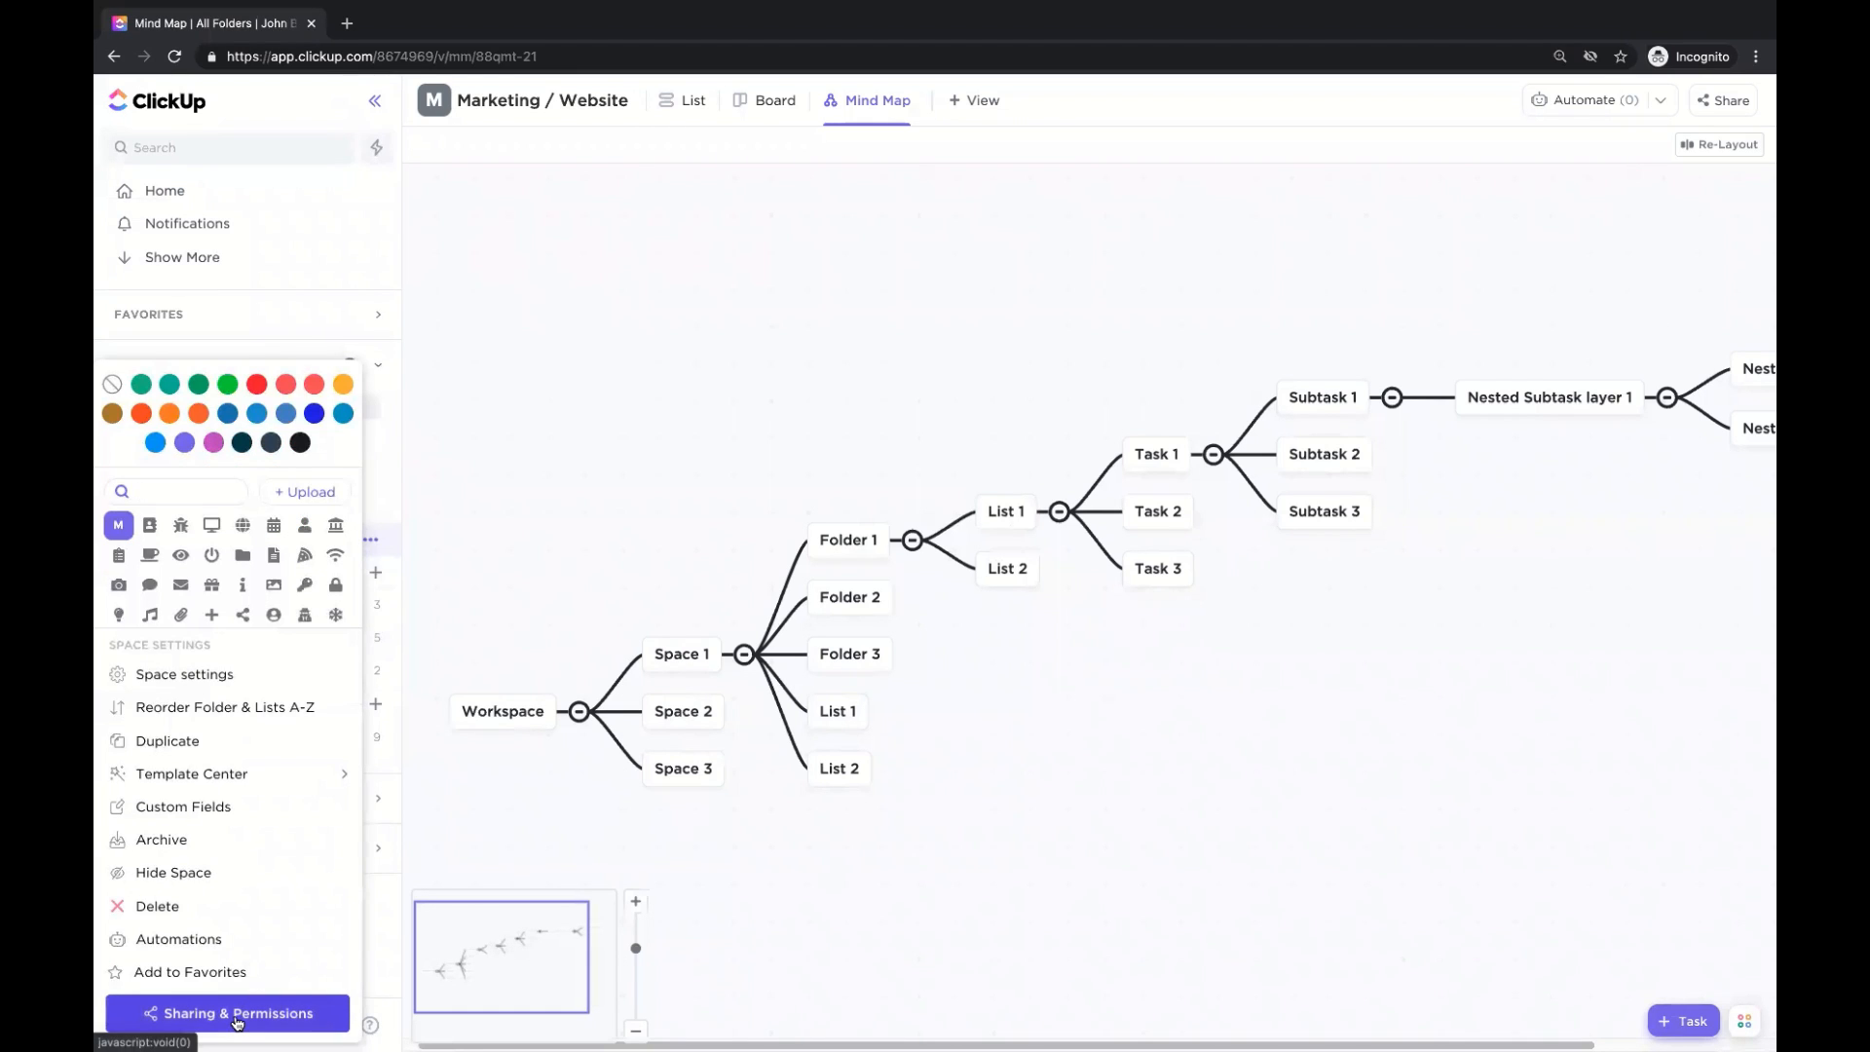
left_click(236, 1019)
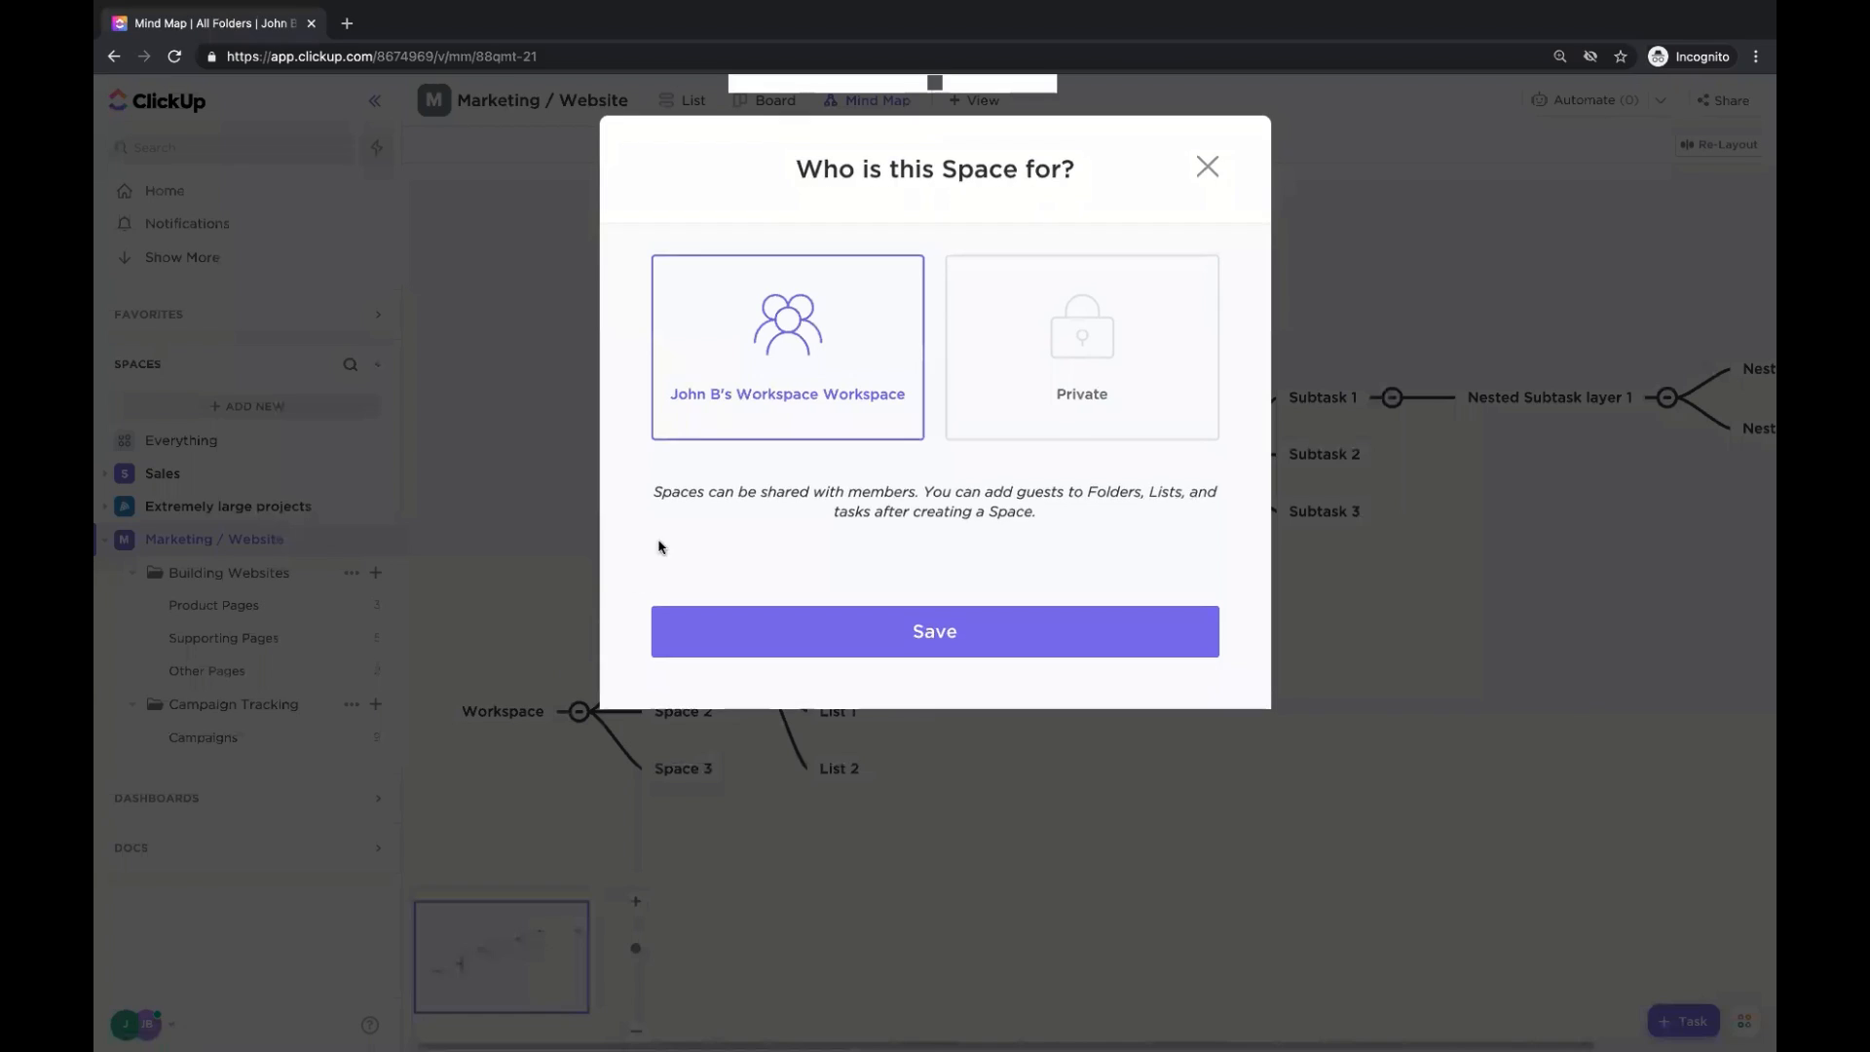
left_click(1207, 172)
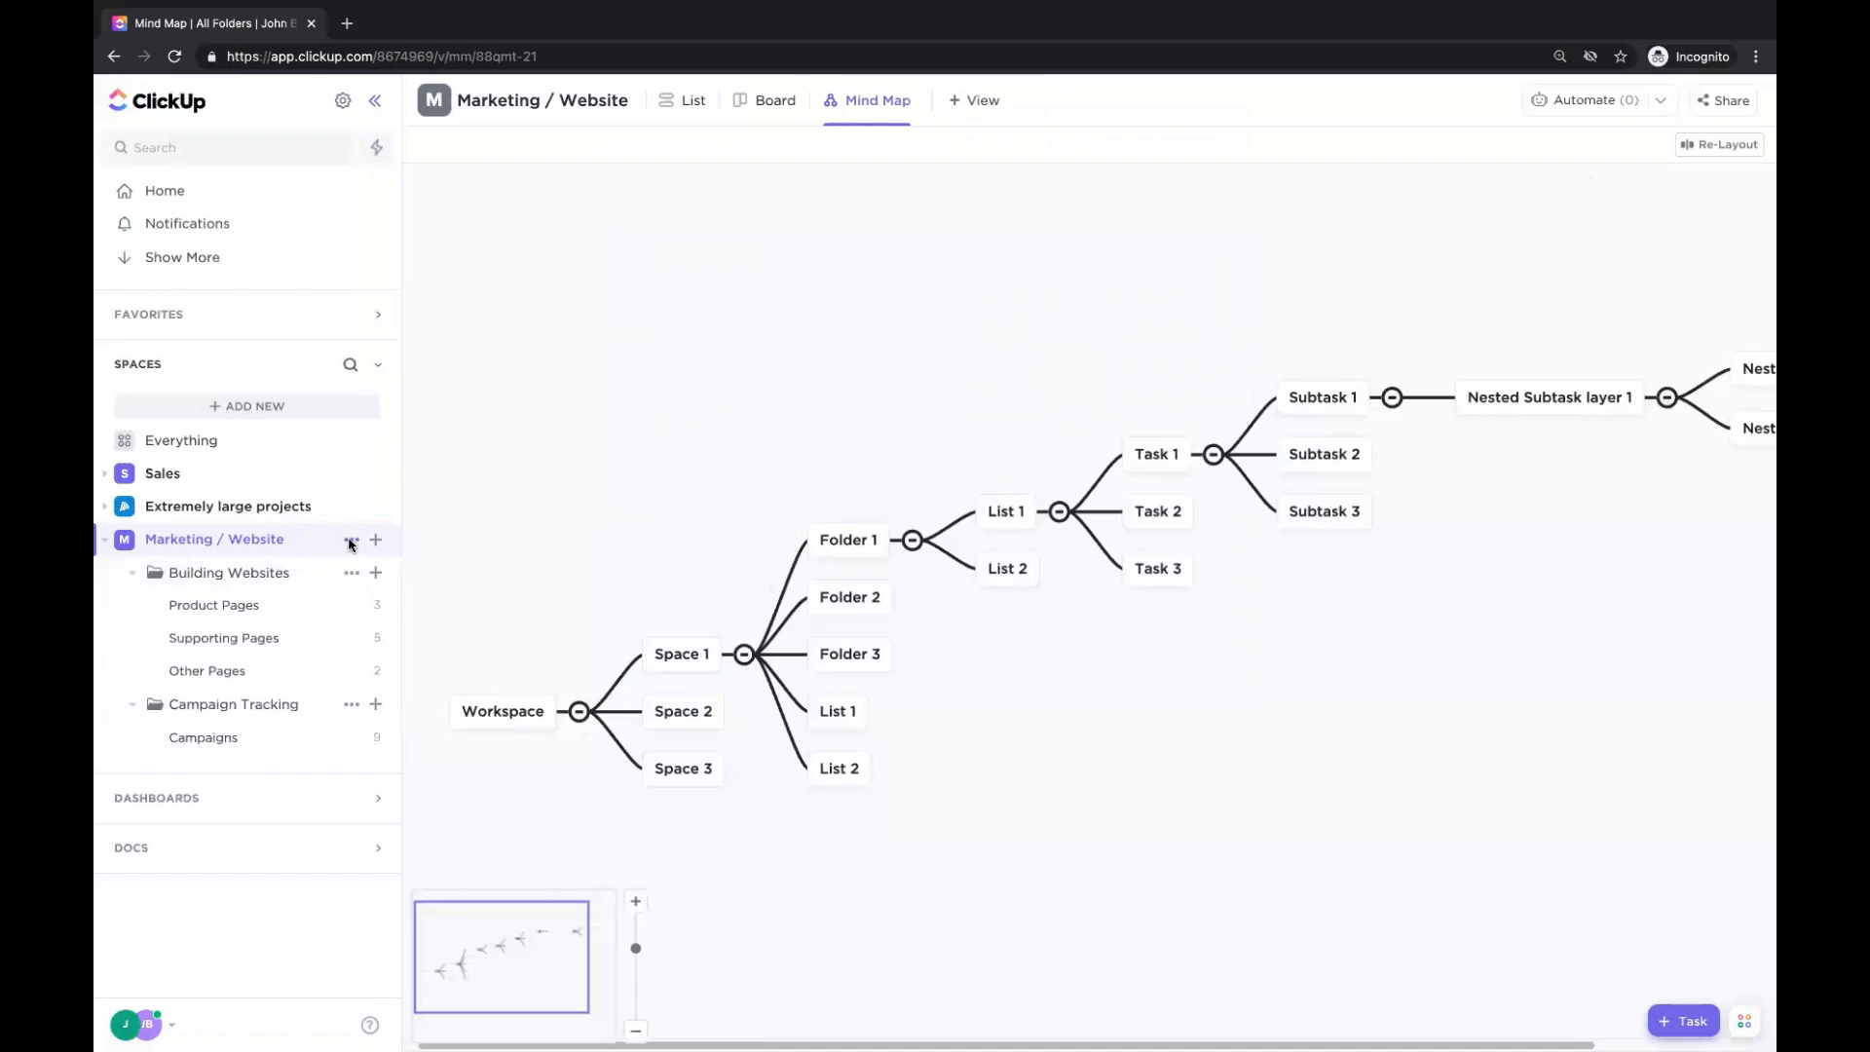
Set the Marketing / Website Space's sharing to Private.
left_click(351, 541)
left_click(202, 1010)
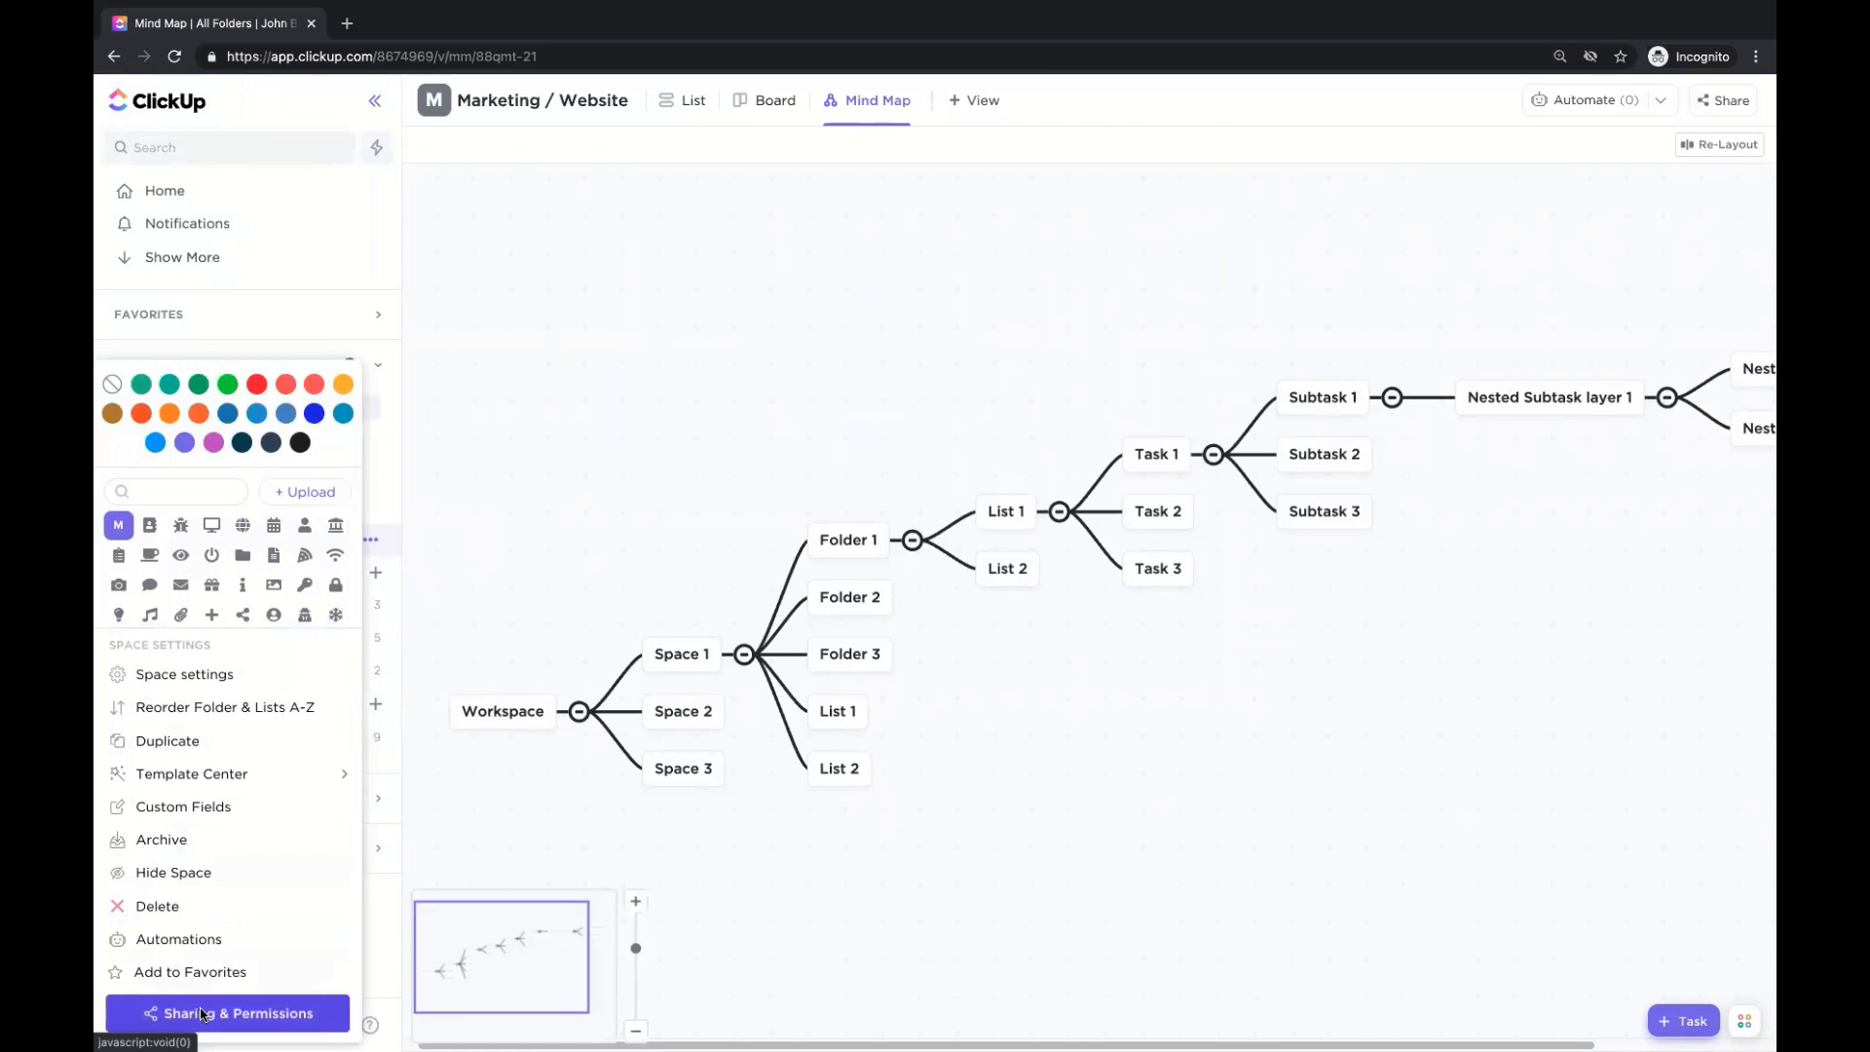
left_click(1022, 409)
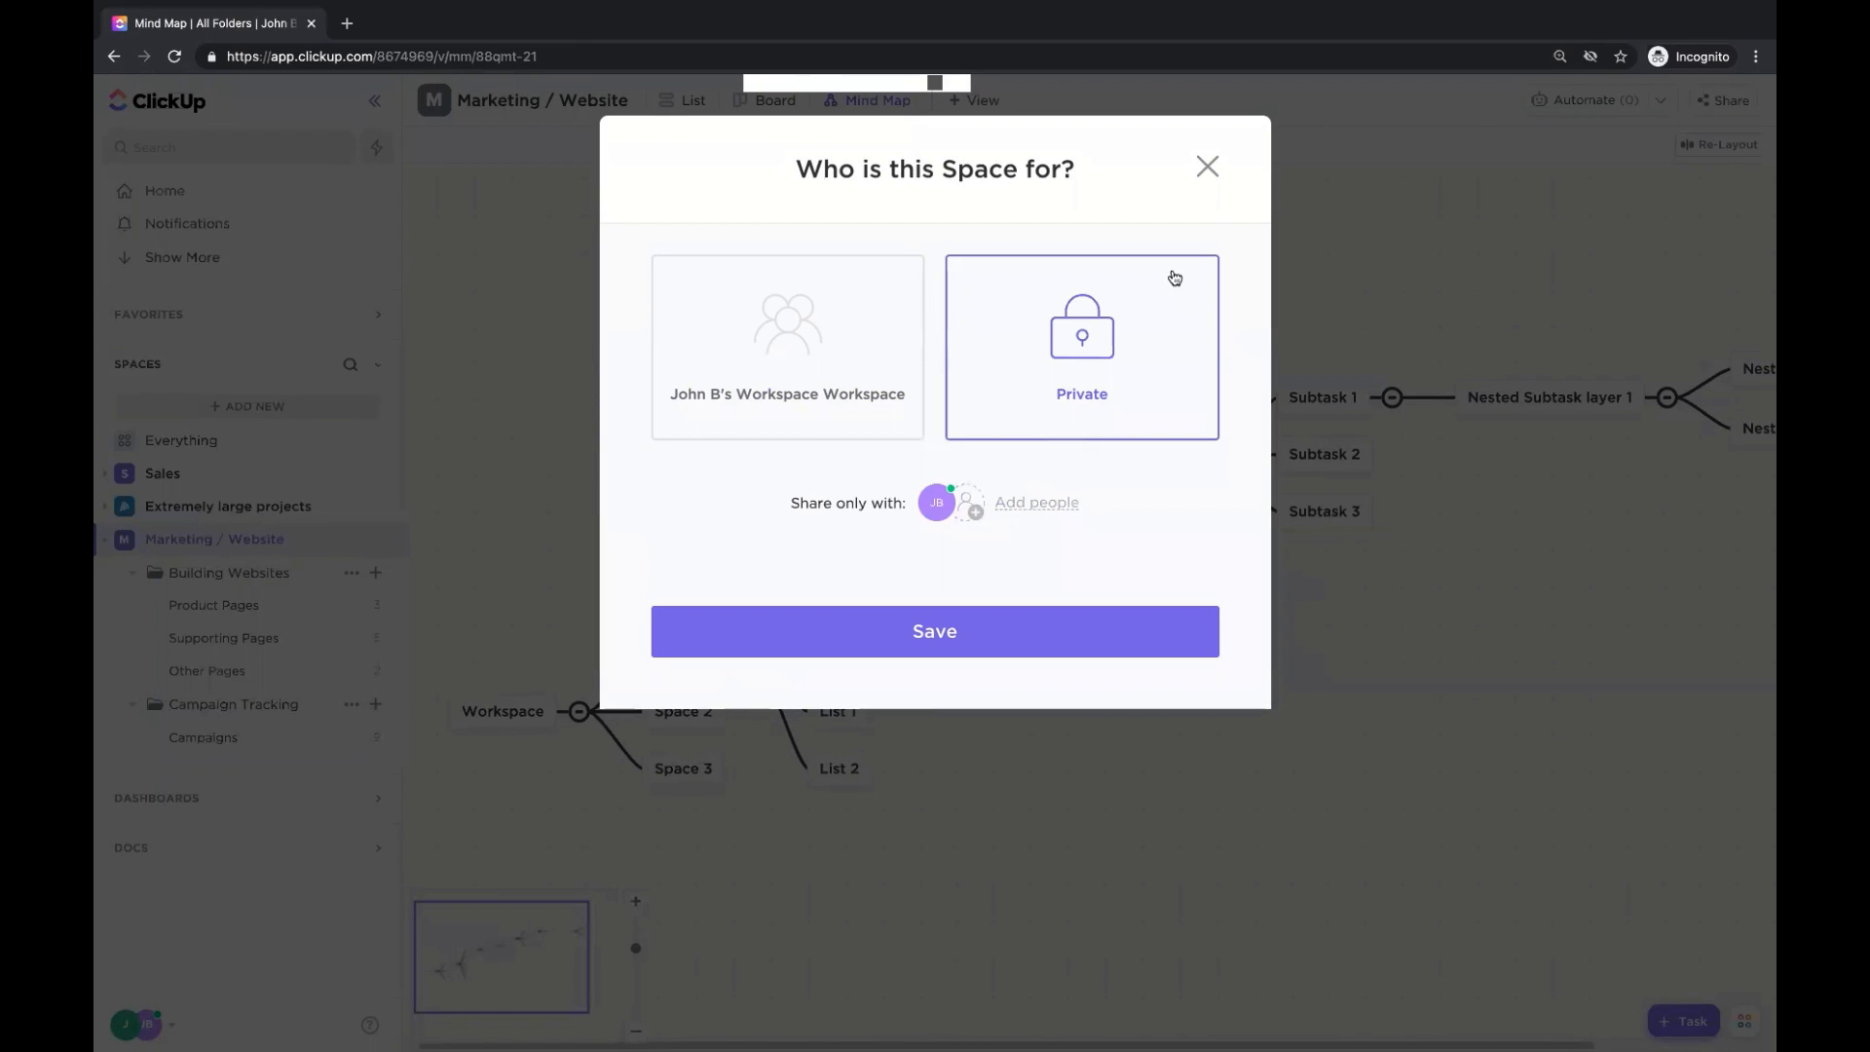
left_click(1207, 168)
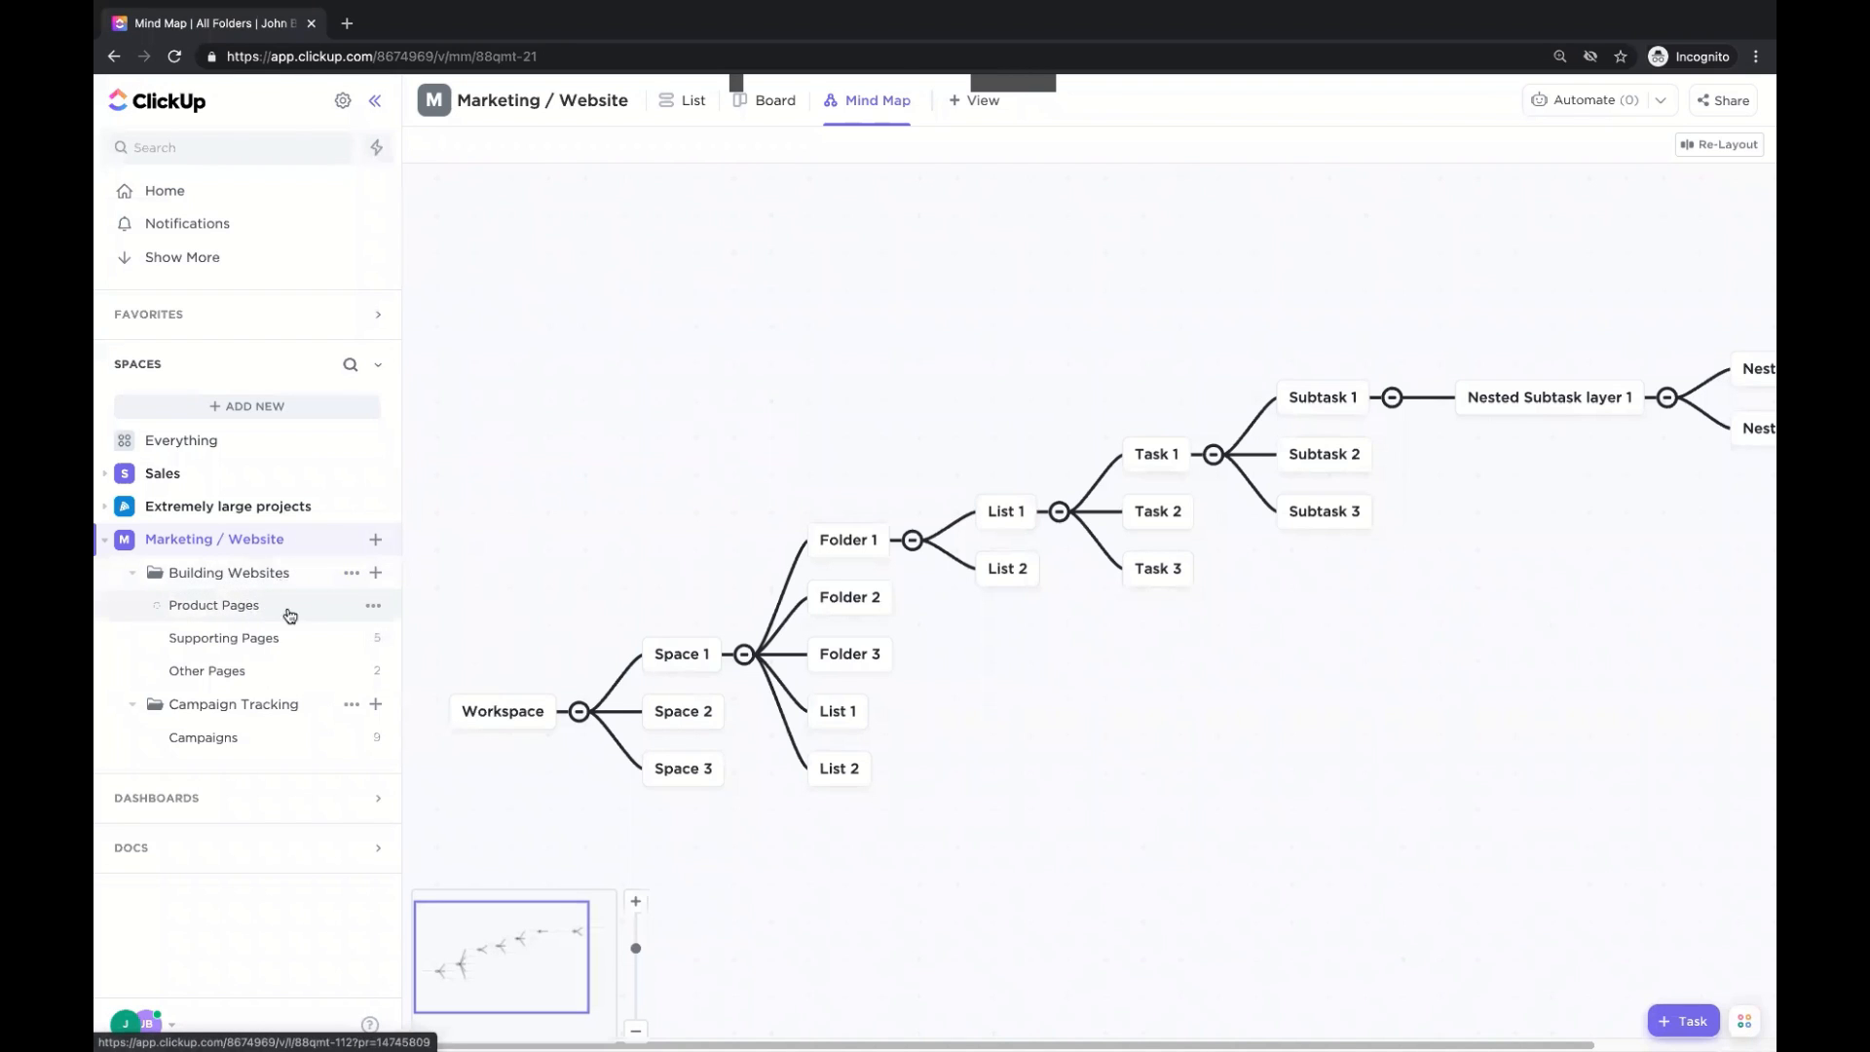
In the Building Websites folder's sharing settings, enter the invitee's e-mail address as a person to invite.
left_click(351, 573)
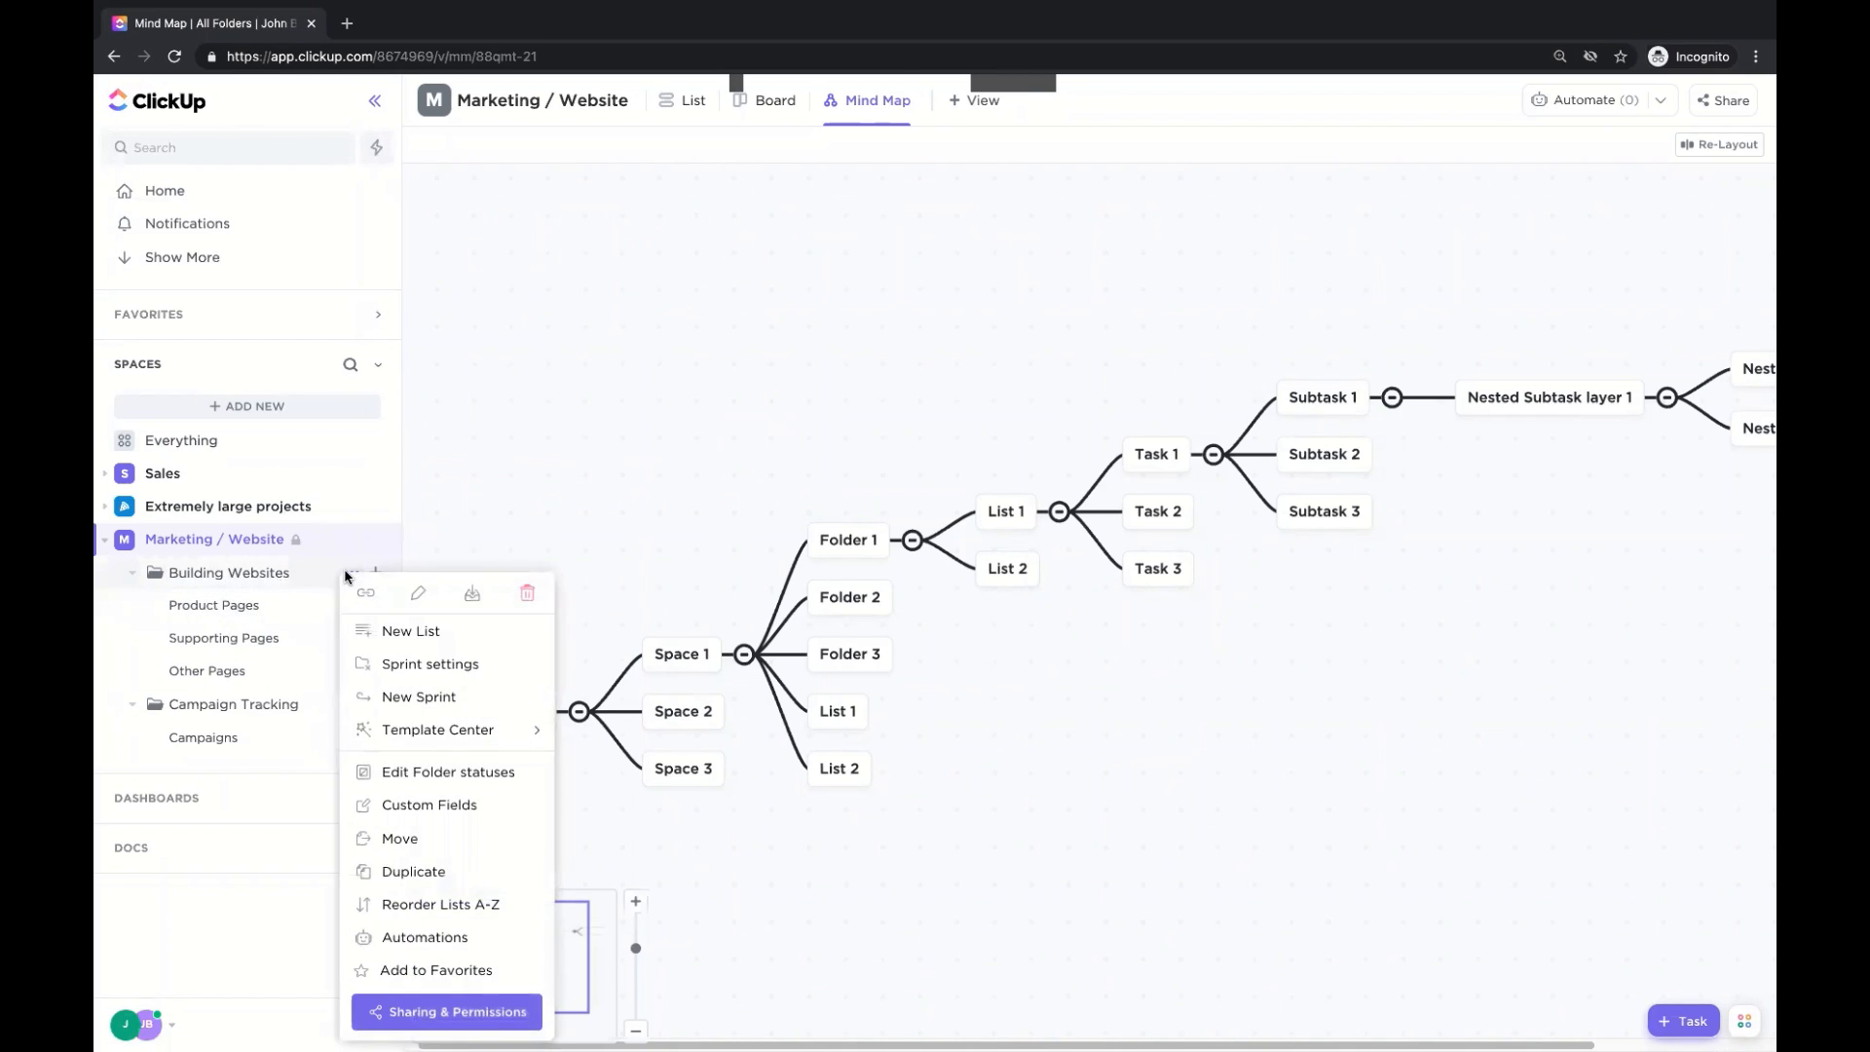
left_click(440, 1023)
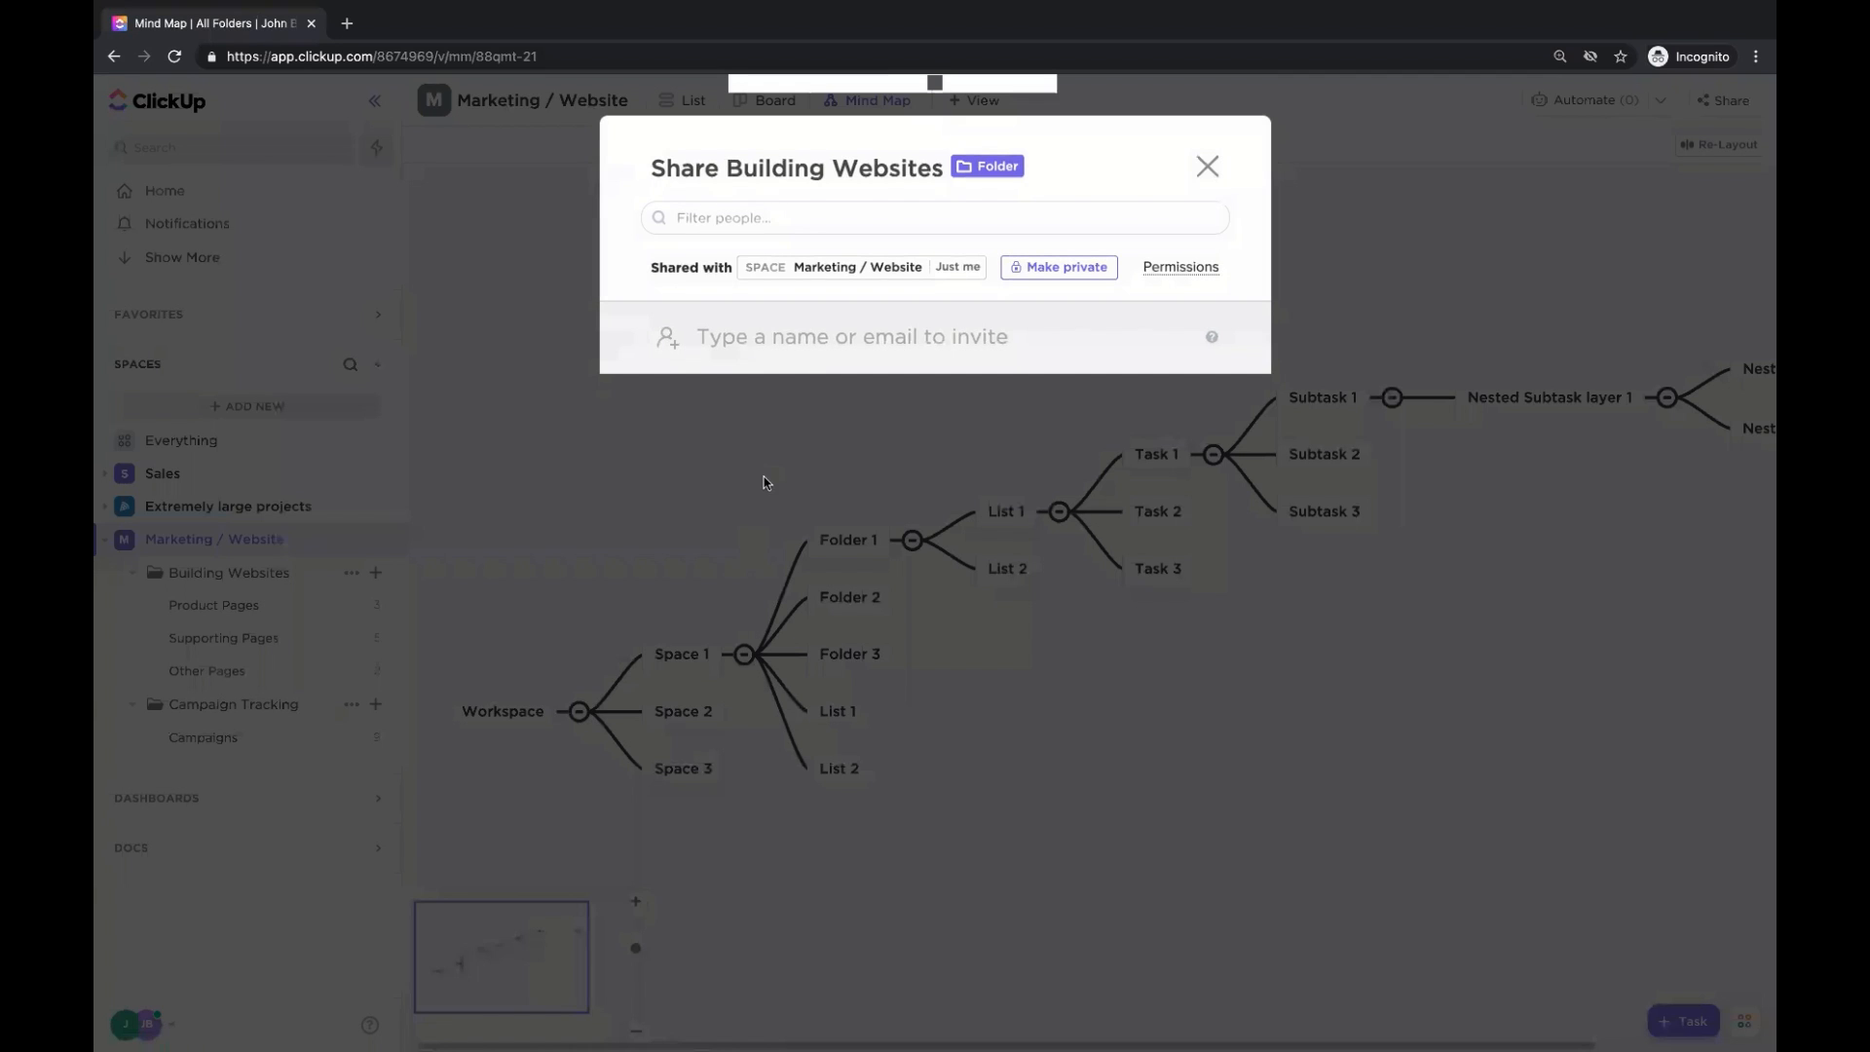
left_click(813, 337)
type("john@ex")
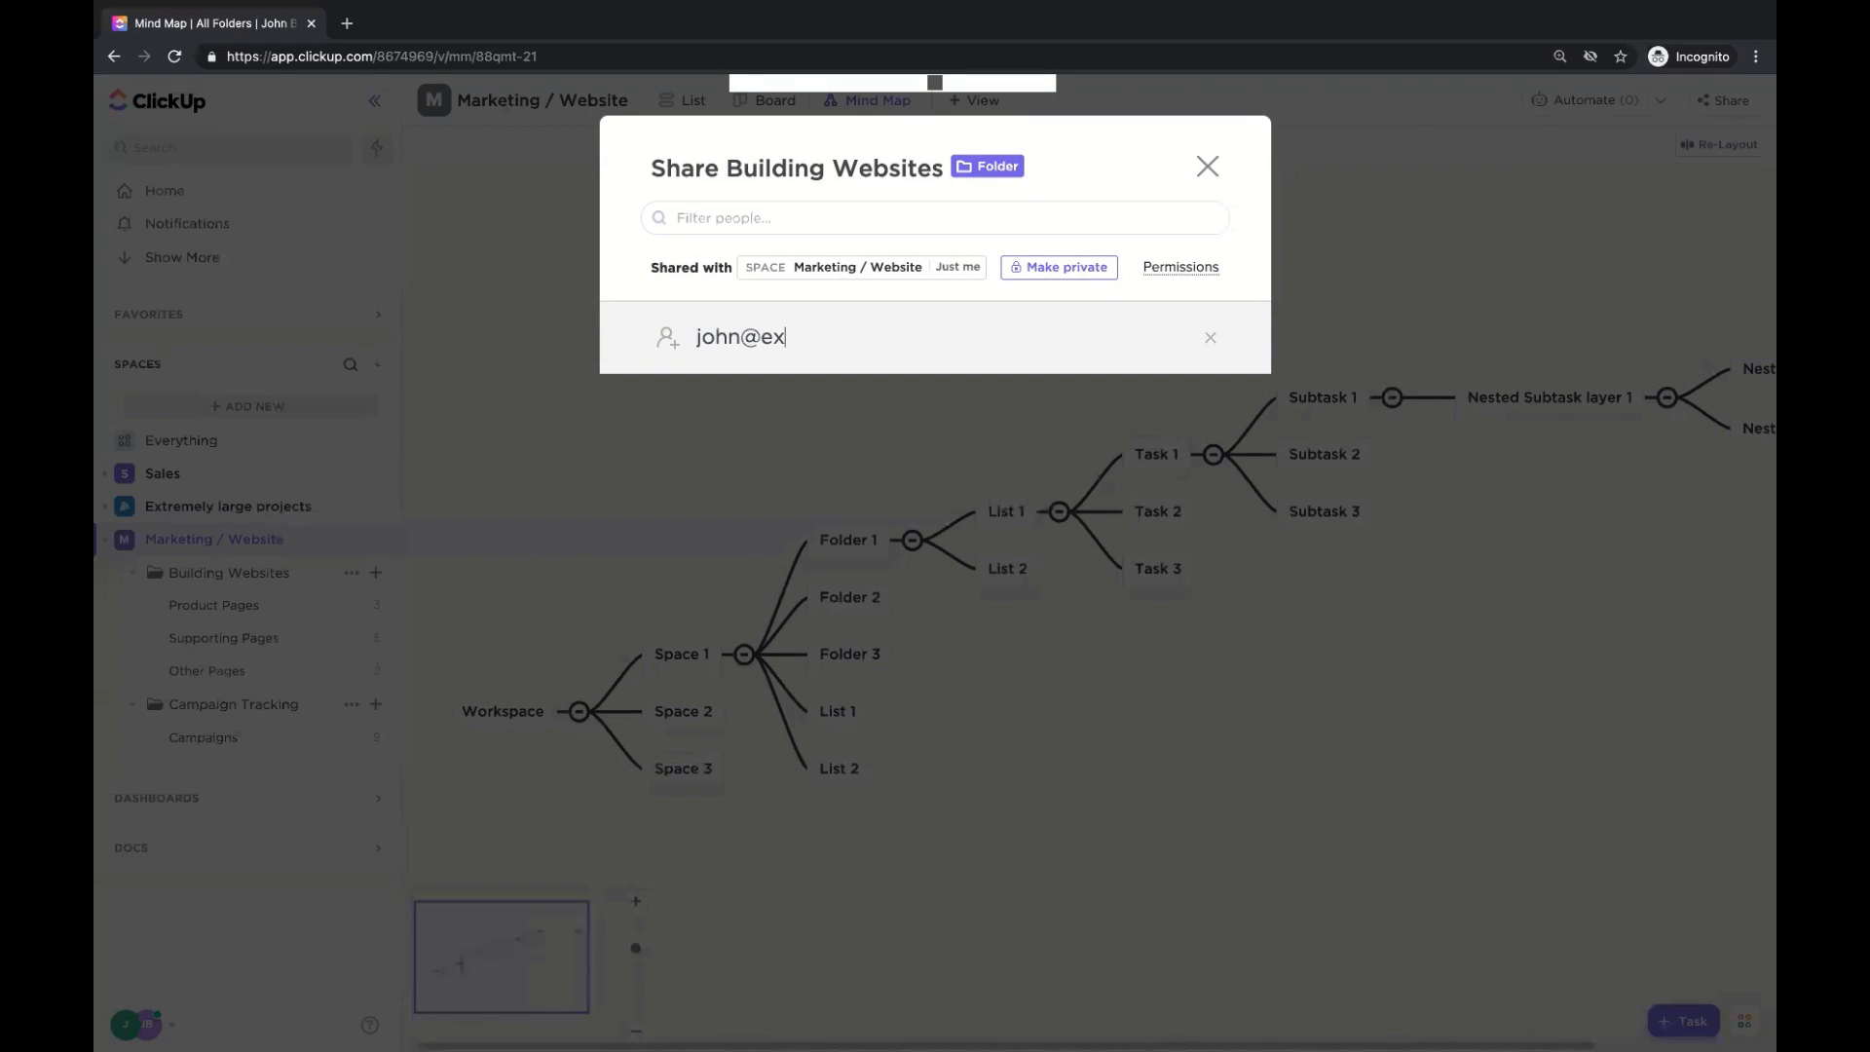
type("ample.com")
key("Return")
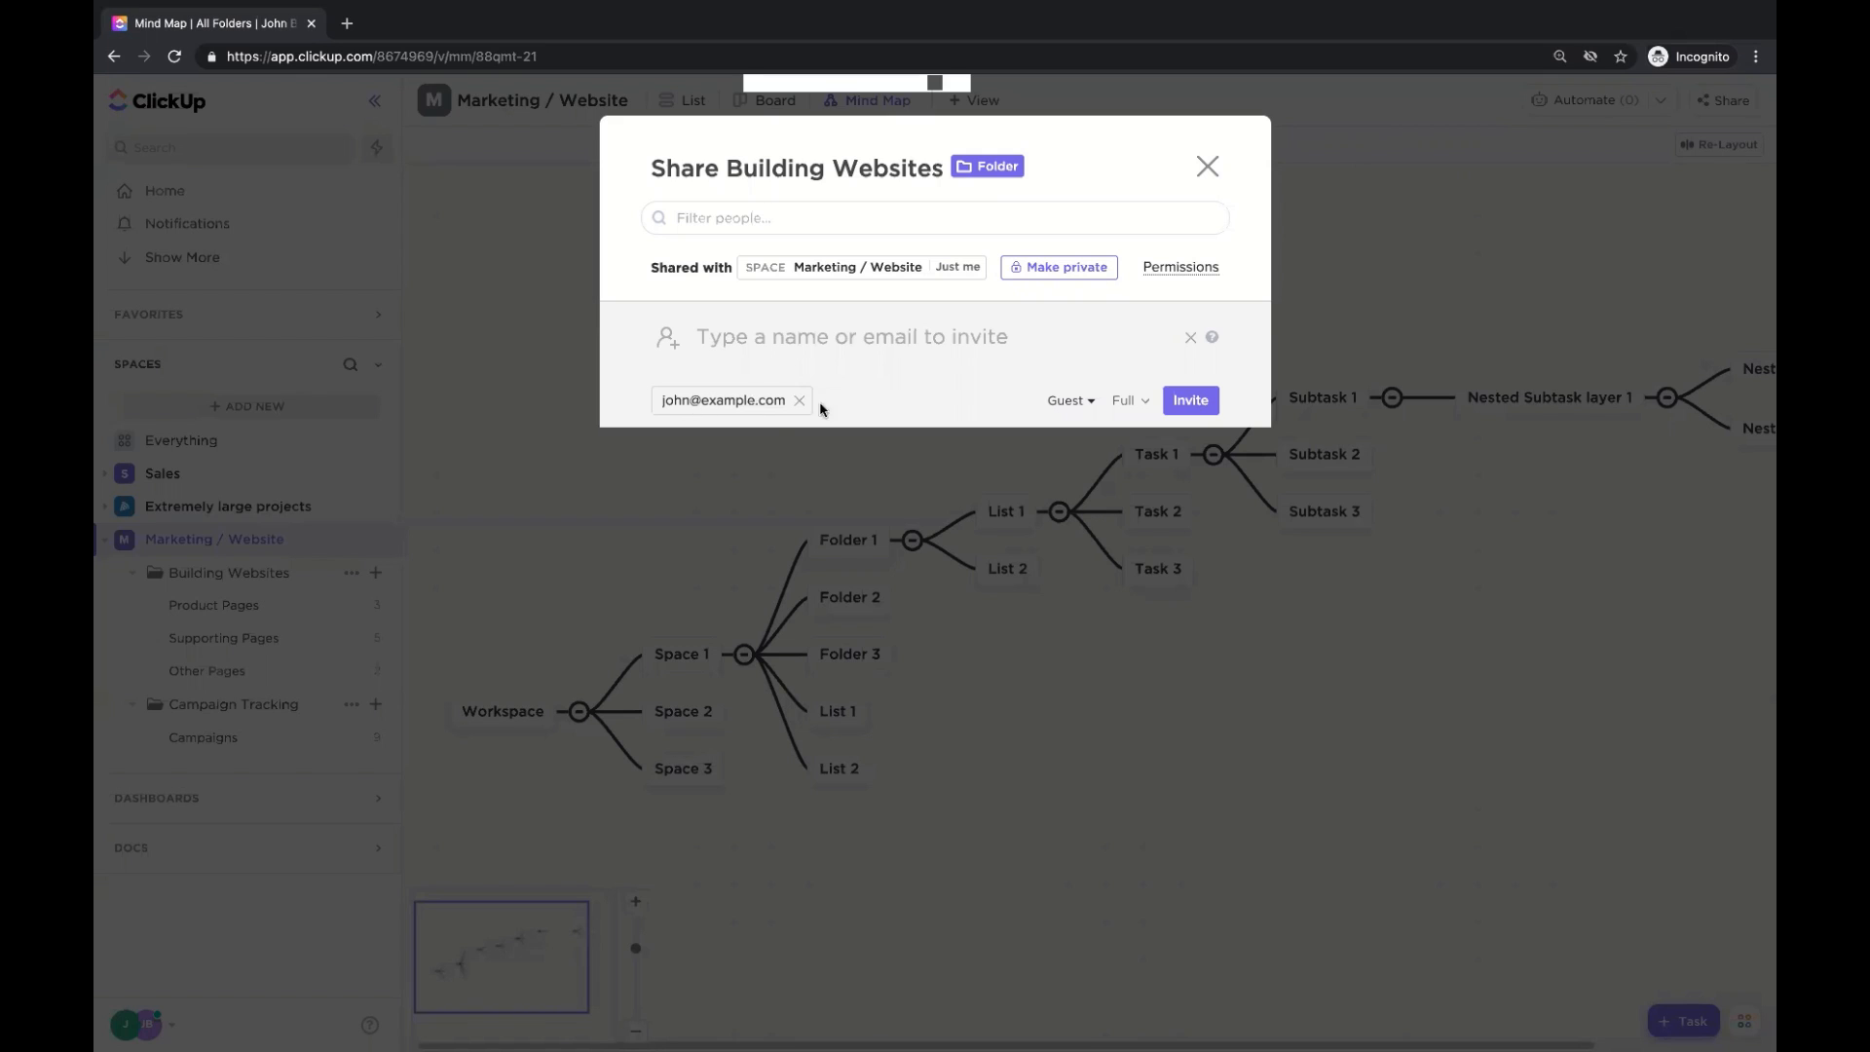
Examine the role choices and permission levels available for the person being invited to the Building Websites folder.
left_click(1085, 410)
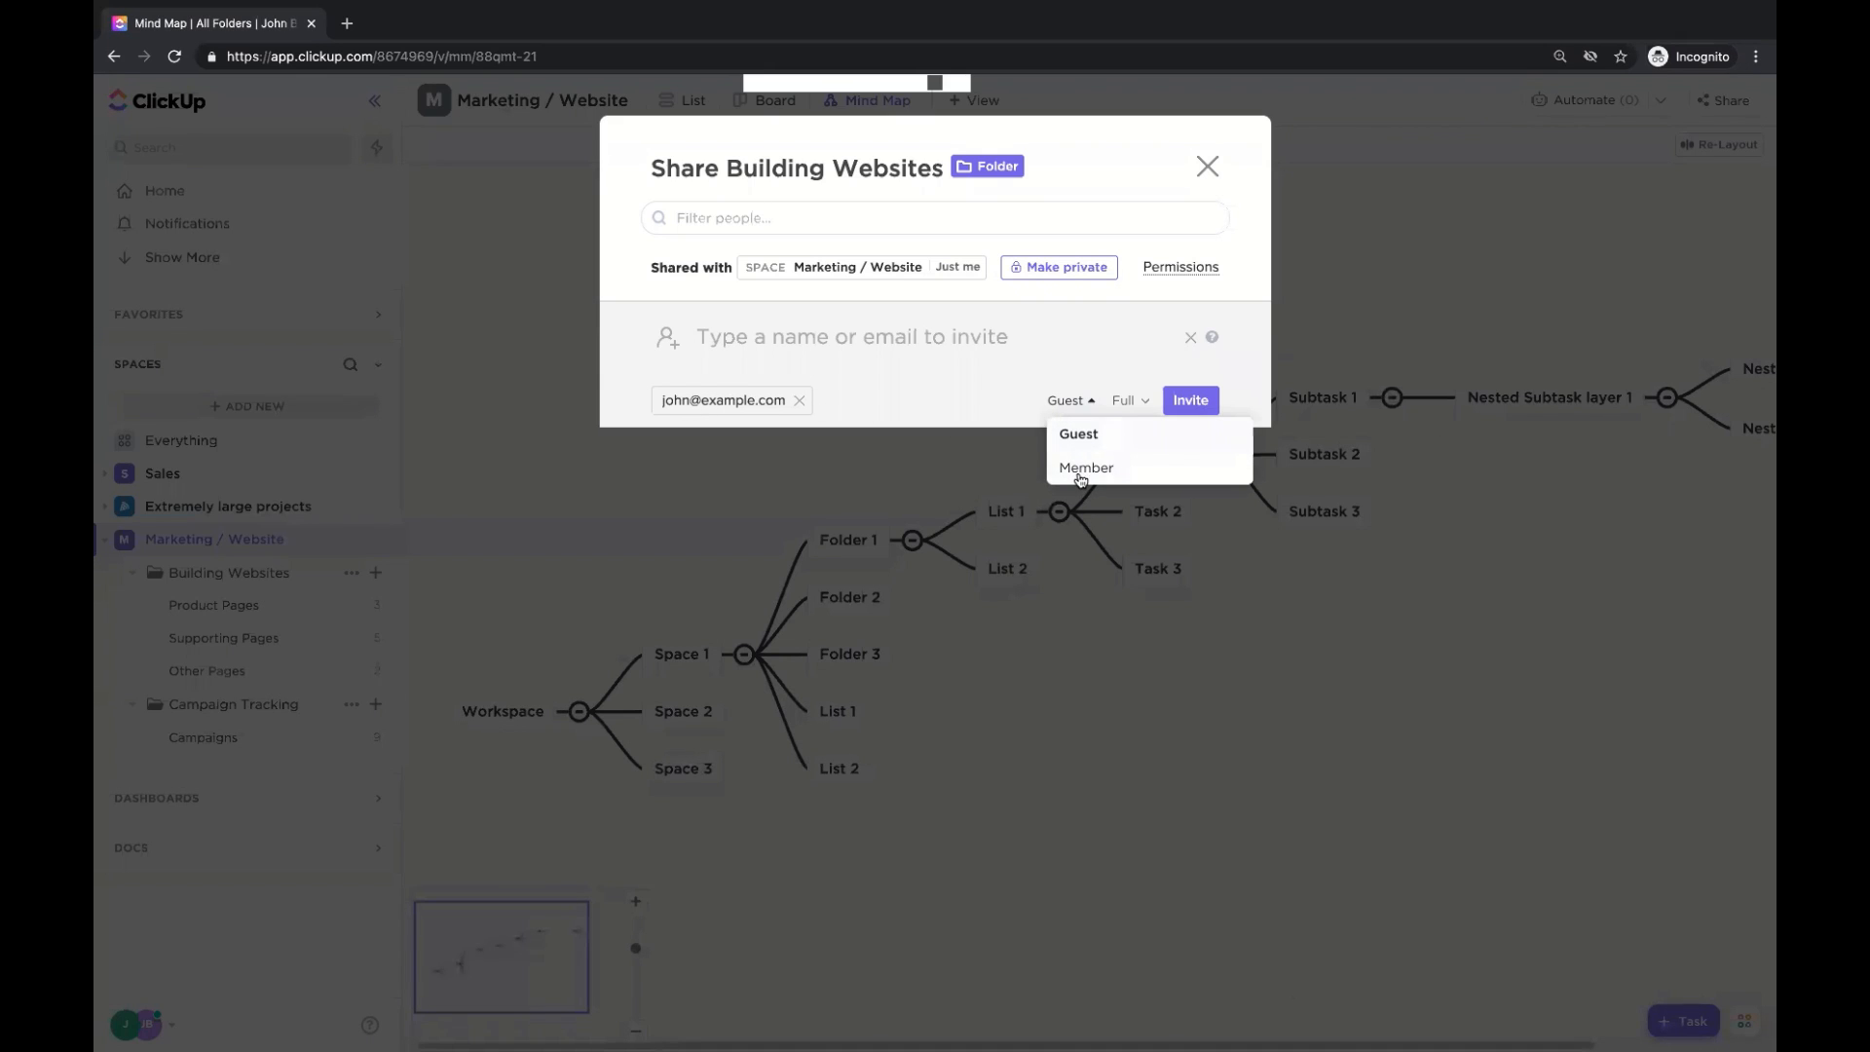
left_click(952, 381)
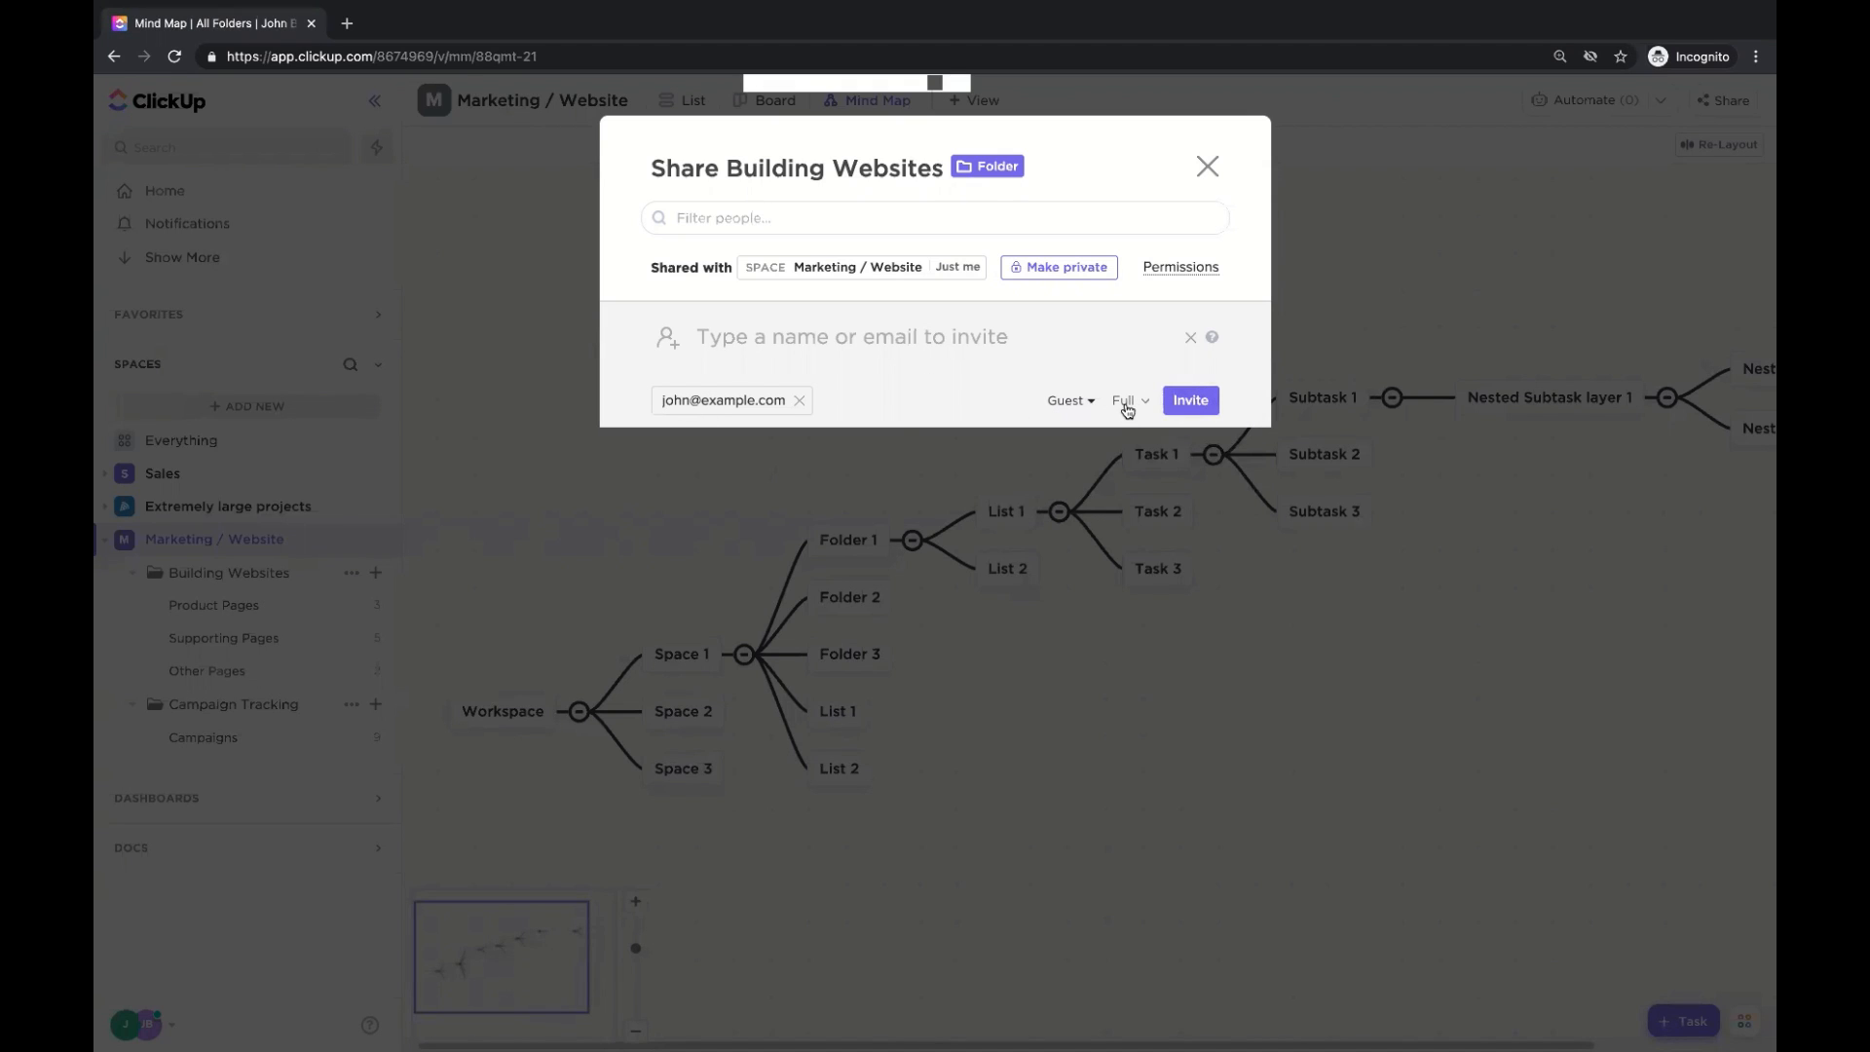
left_click(1125, 401)
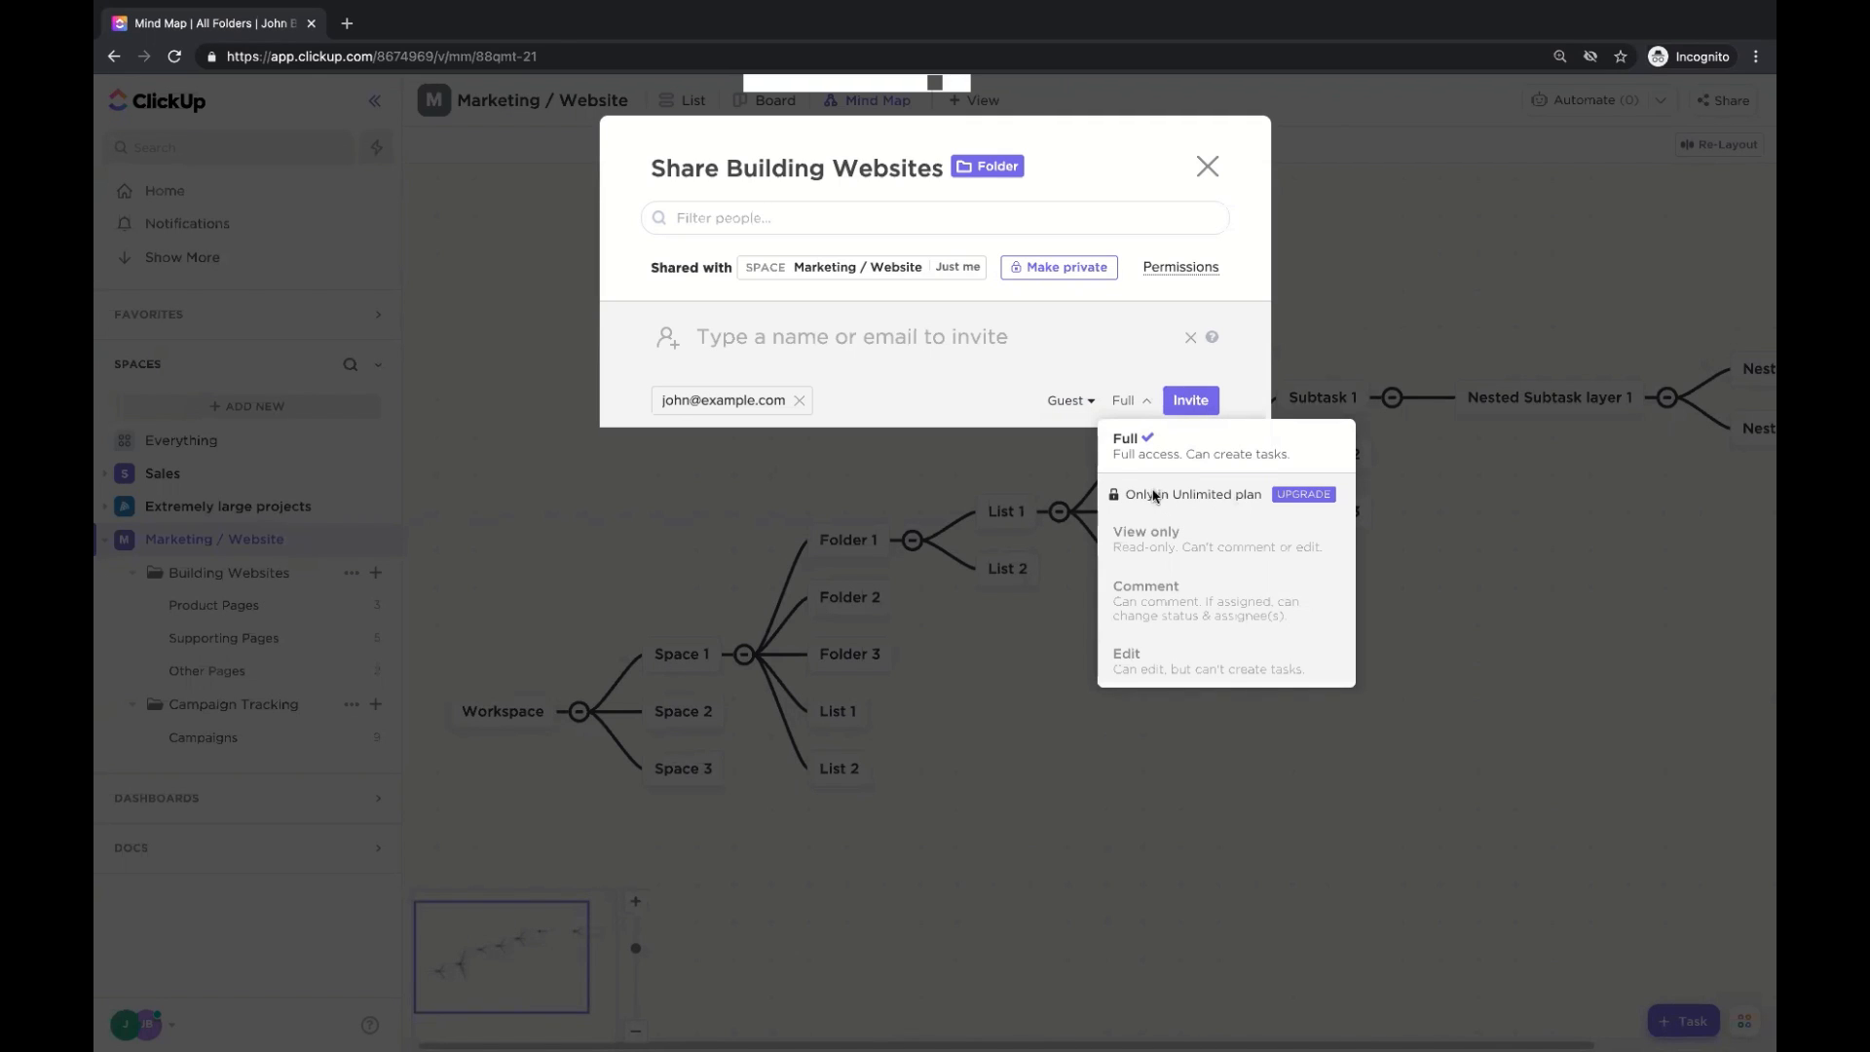
left_click(1024, 350)
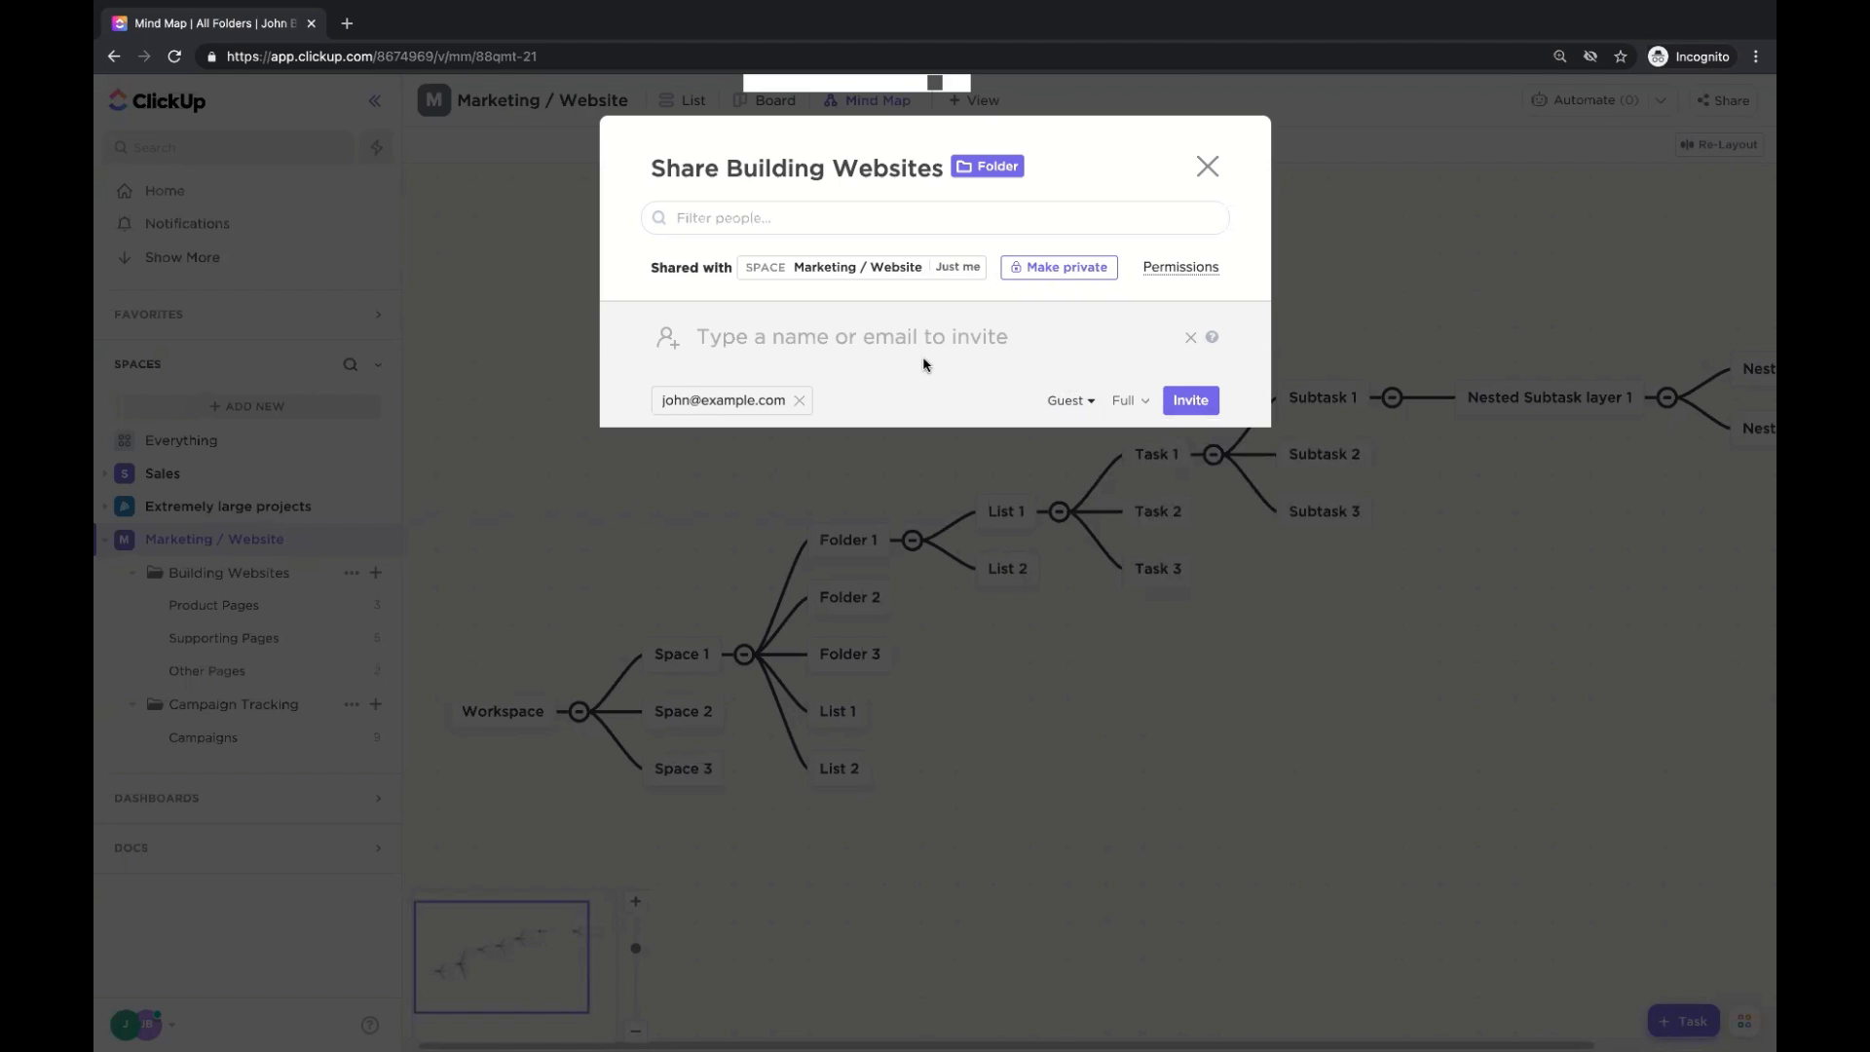
left_click(1127, 410)
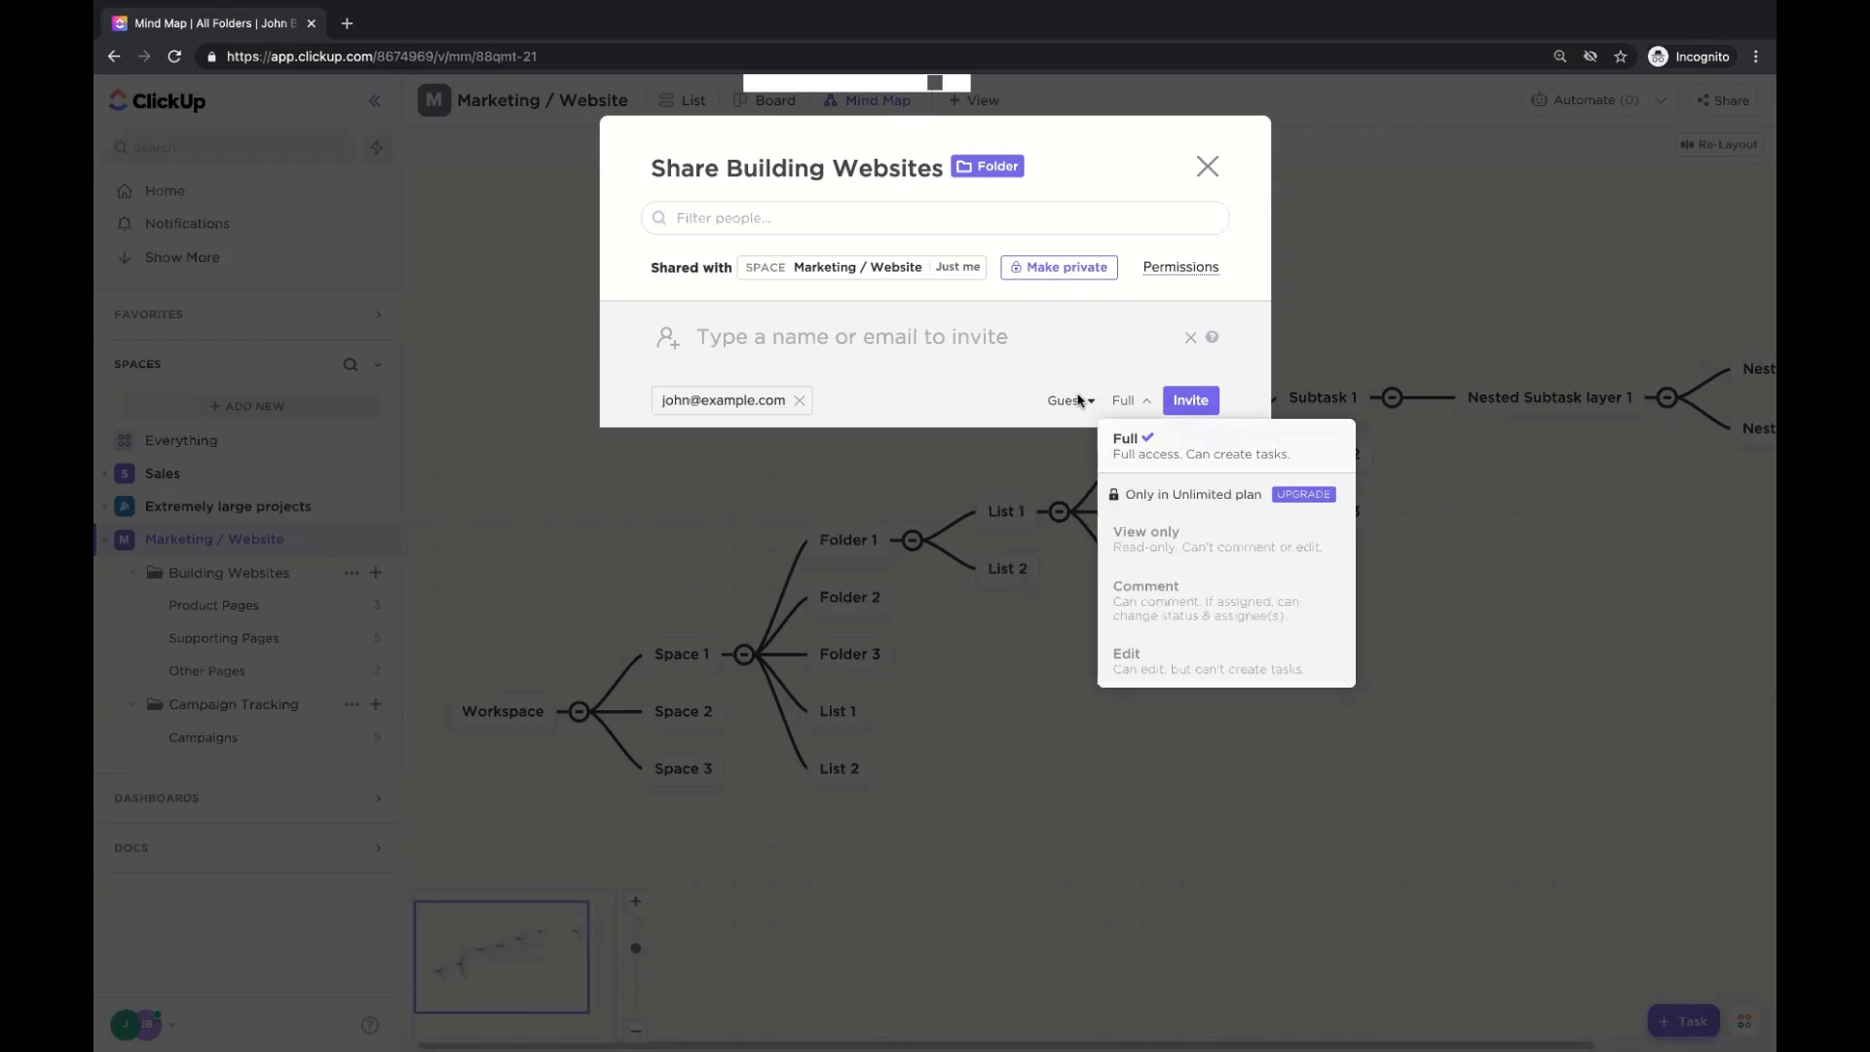
left_click(1106, 399)
left_click(1125, 402)
left_click(1010, 351)
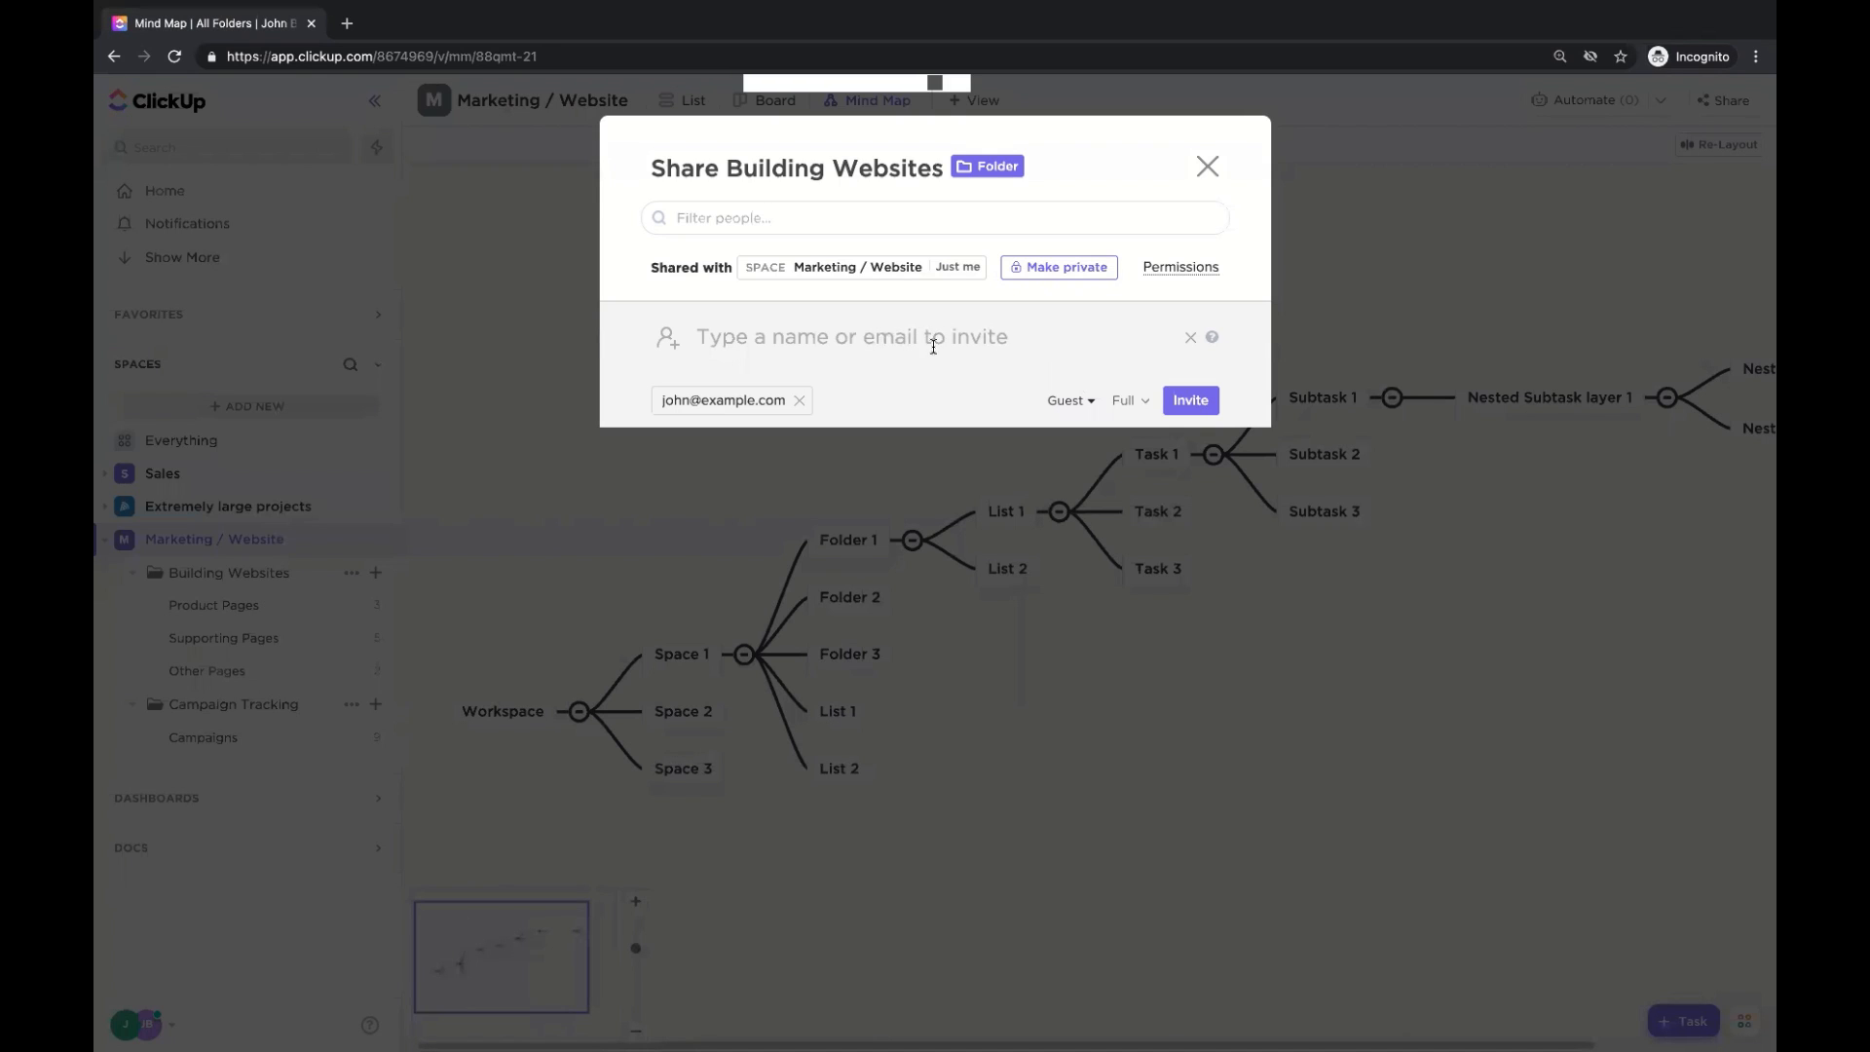
Make the Building Websites folder private and leave its sharing settings without sending the invitation.
left_click(1061, 269)
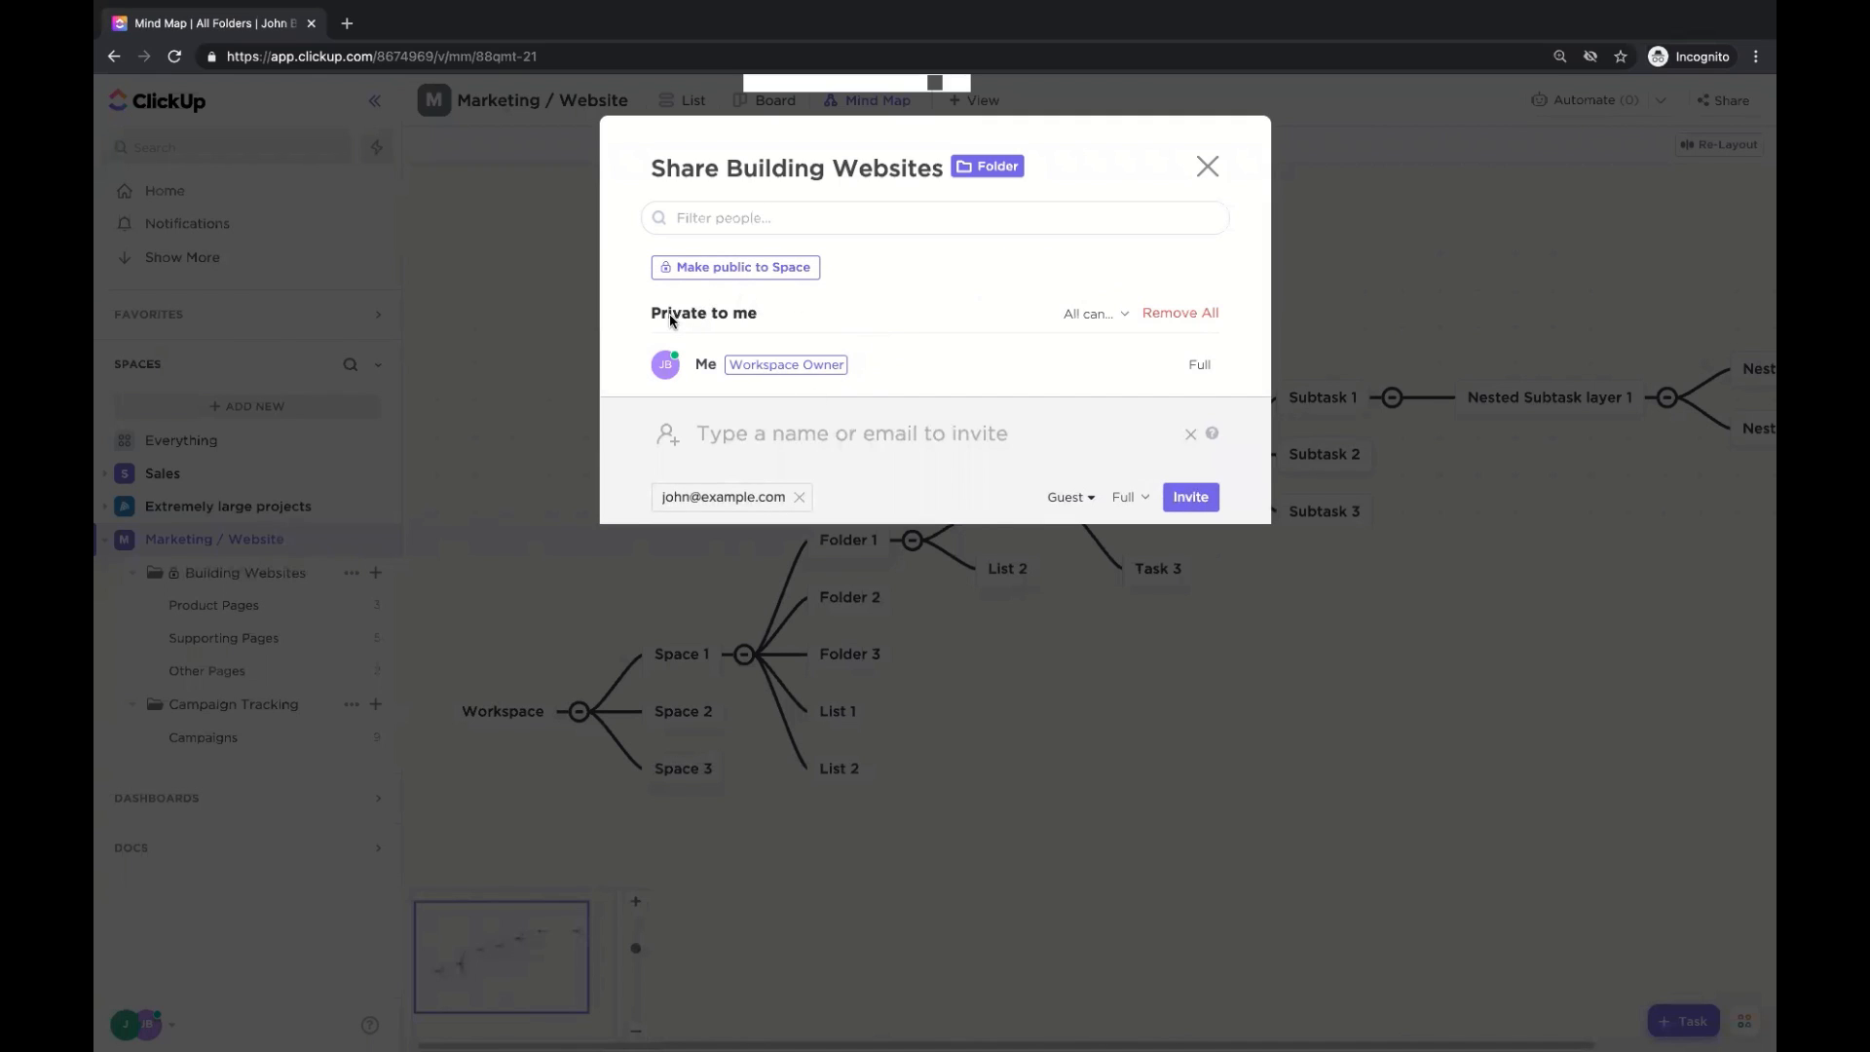
left_click_drag(670, 313, 760, 313)
left_click(735, 343)
left_click(1207, 167)
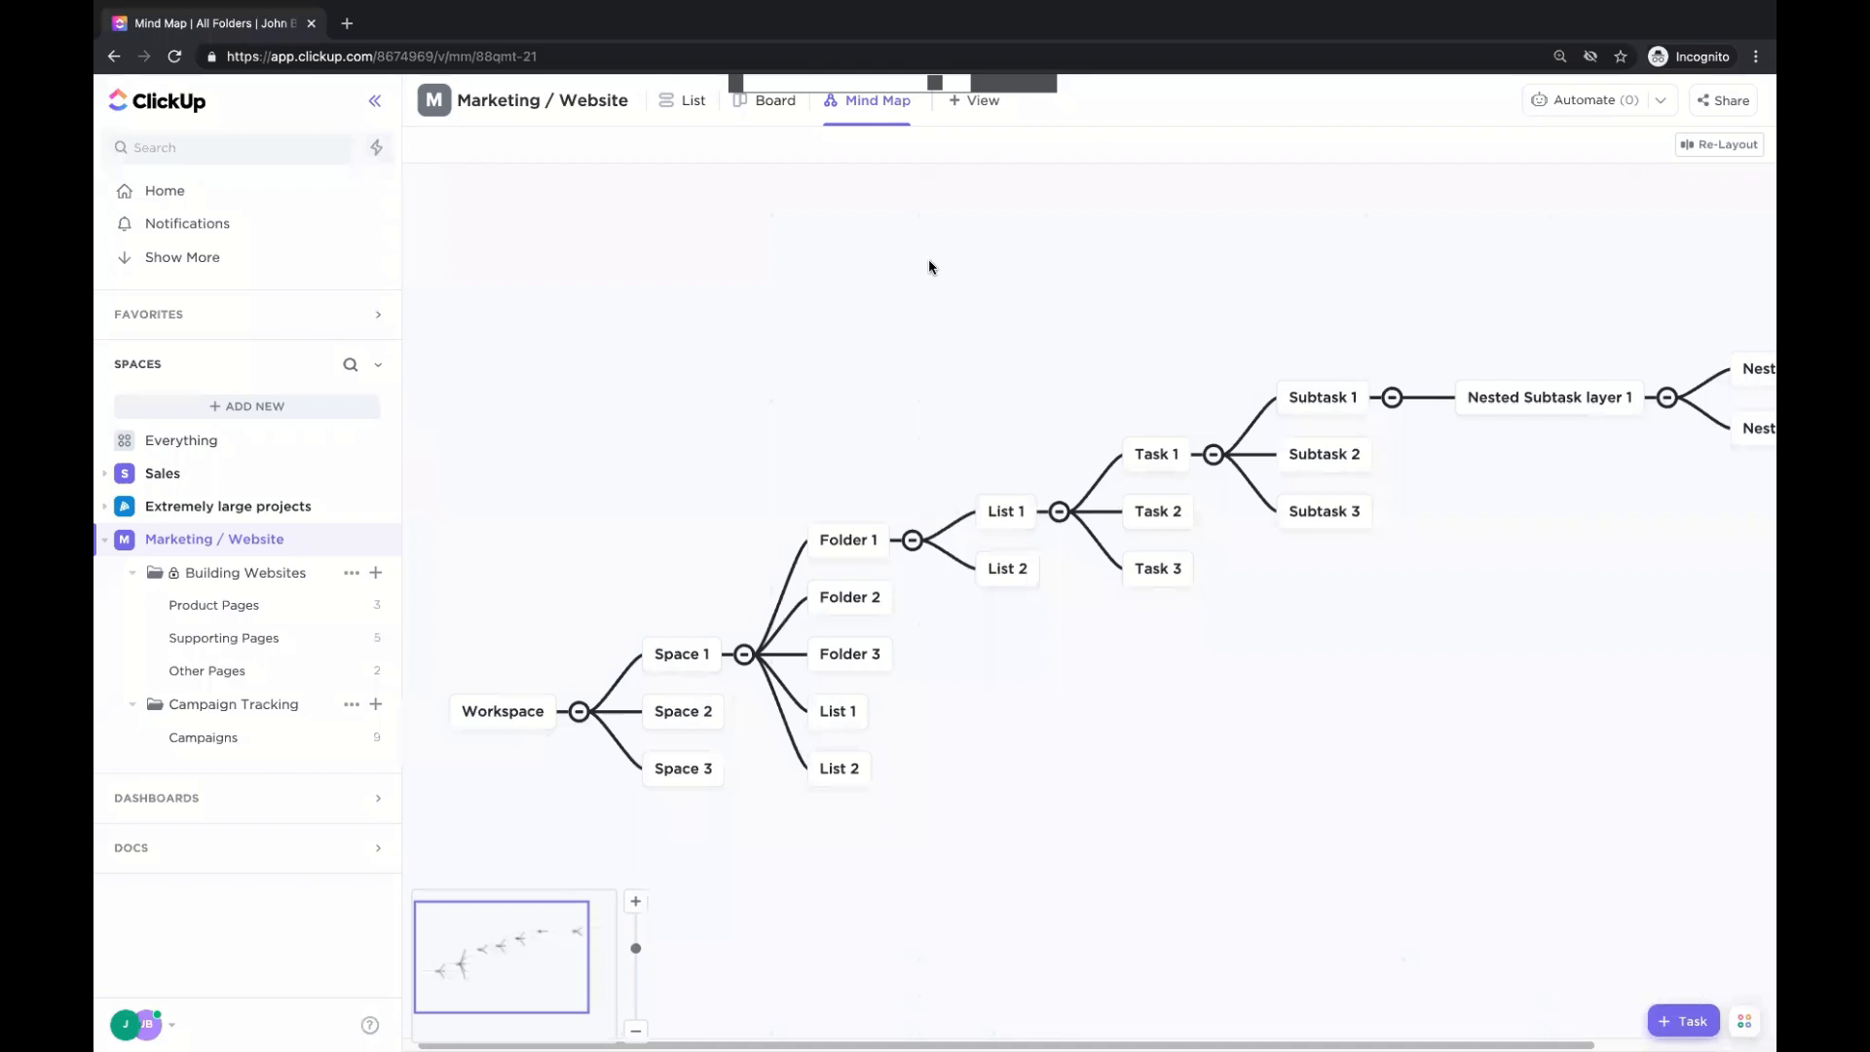
Open the Product Pages list and view the sharing options of the Campaigns list.
left_click(235, 607)
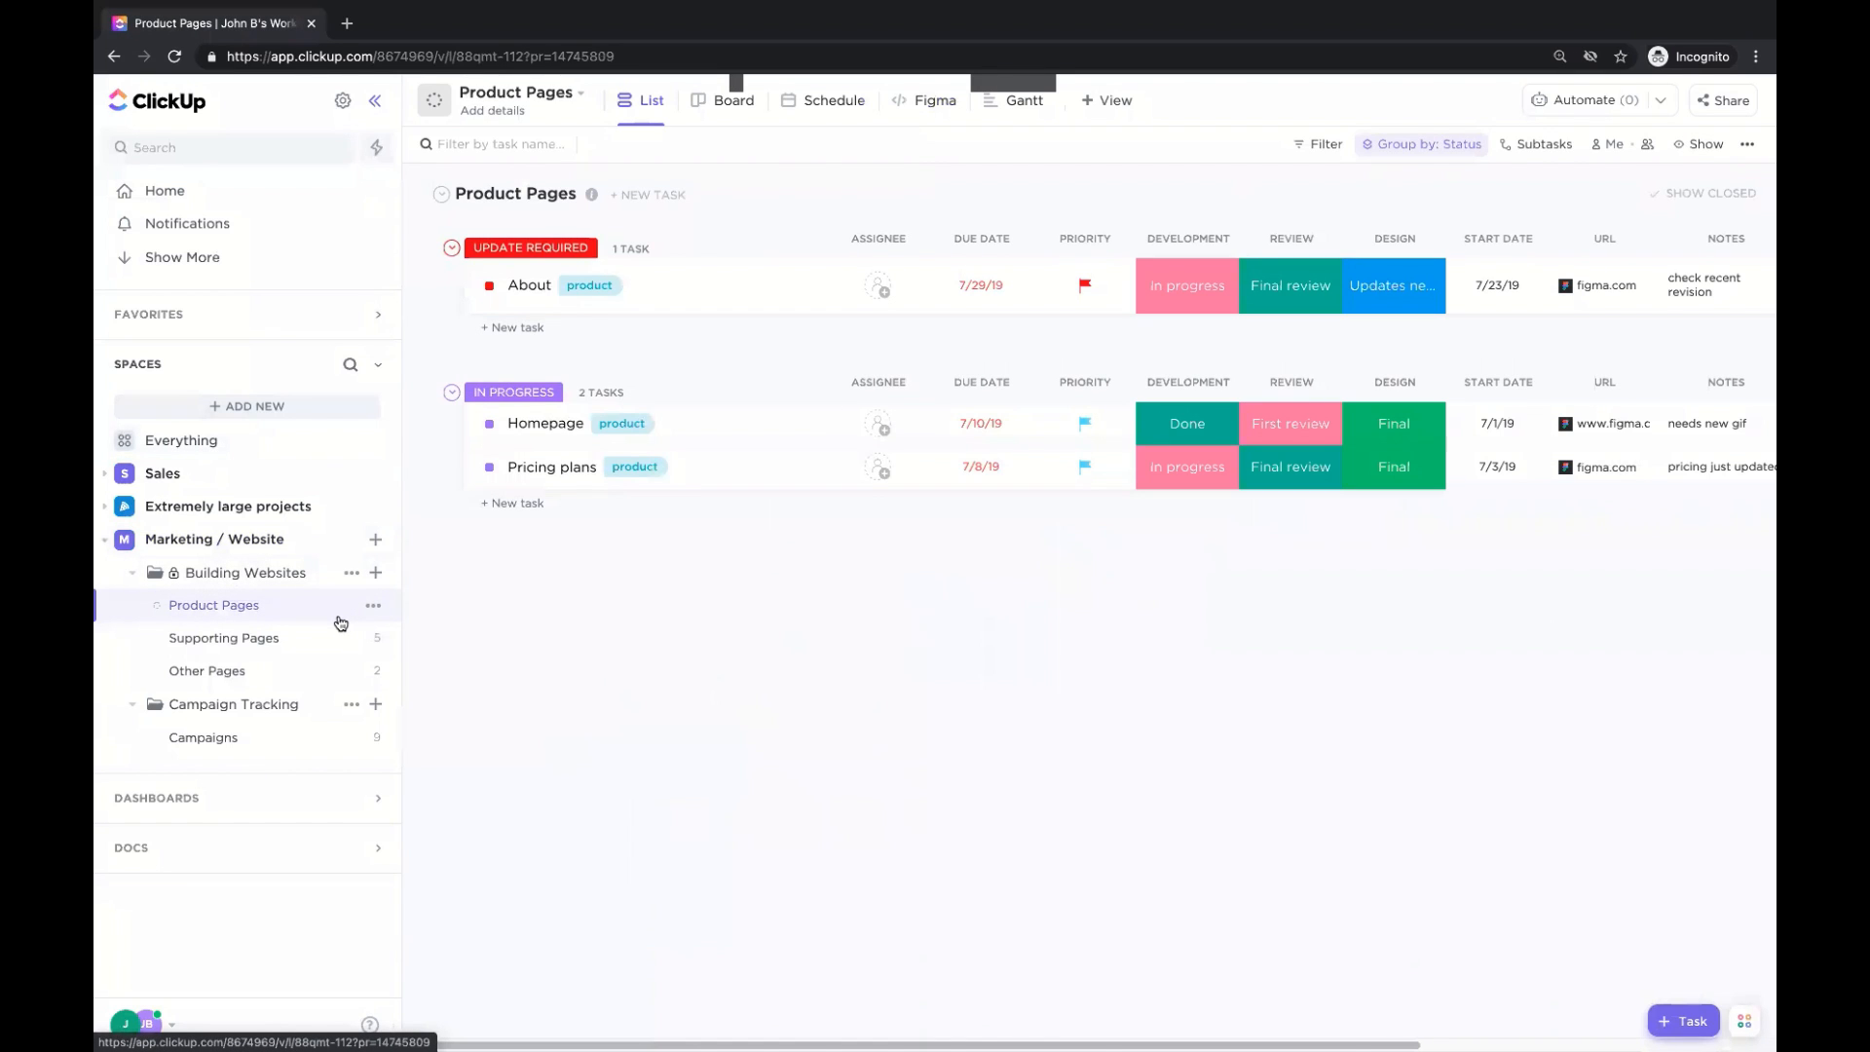
left_click(376, 745)
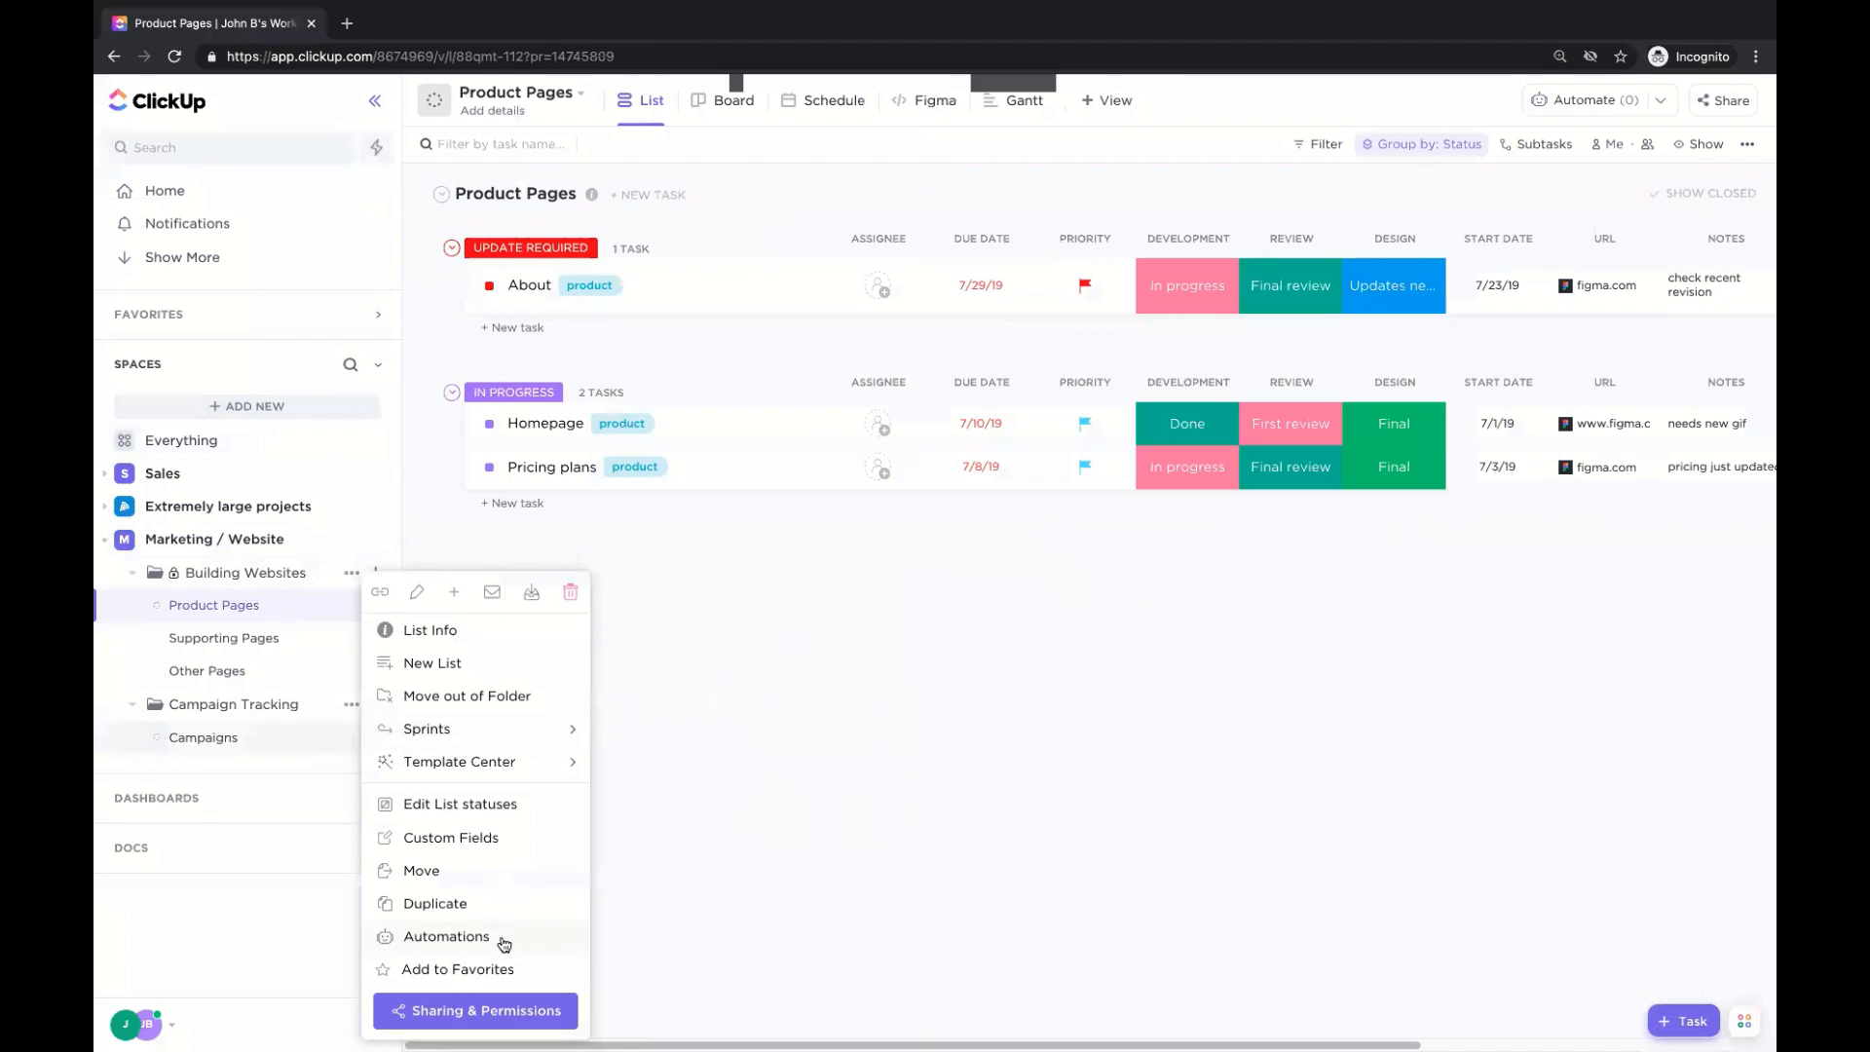
left_click(498, 1012)
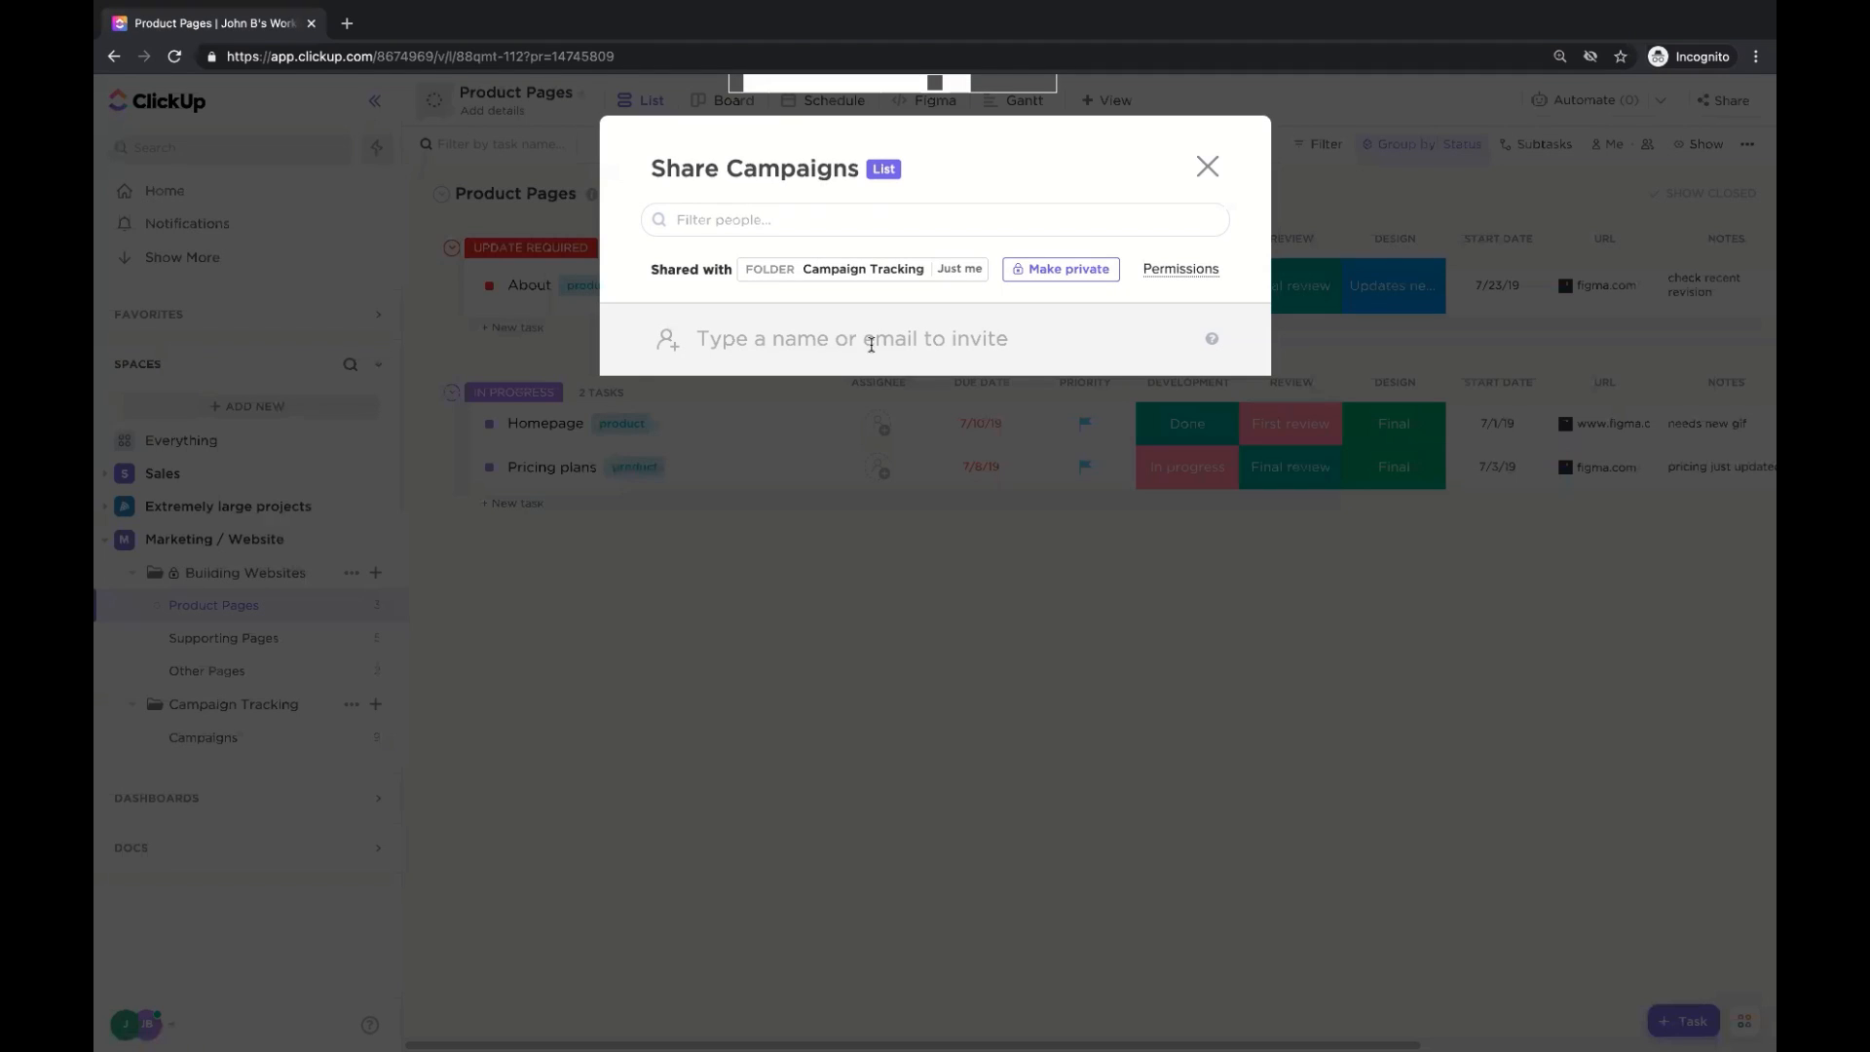
left_click(1207, 167)
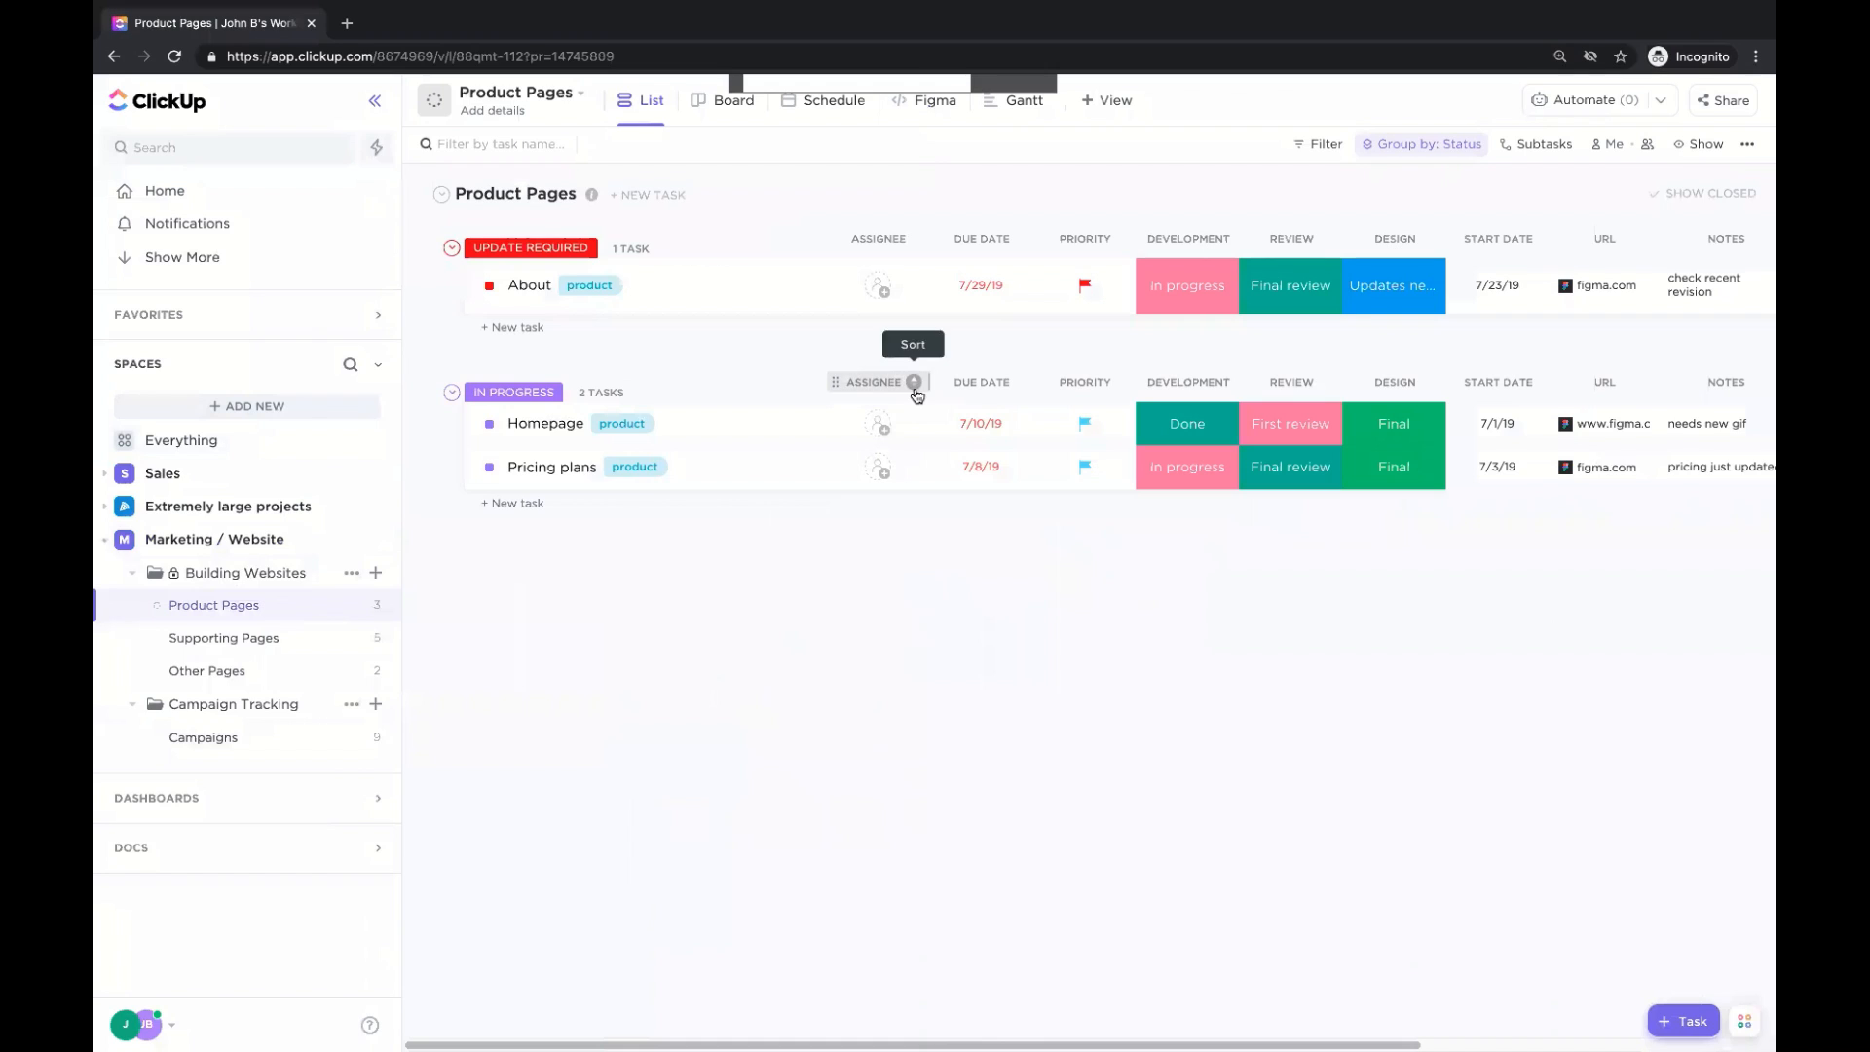
View the sharing and permission options of the Homepage task in Product Pages, leaving the task unchanged.
left_click(543, 425)
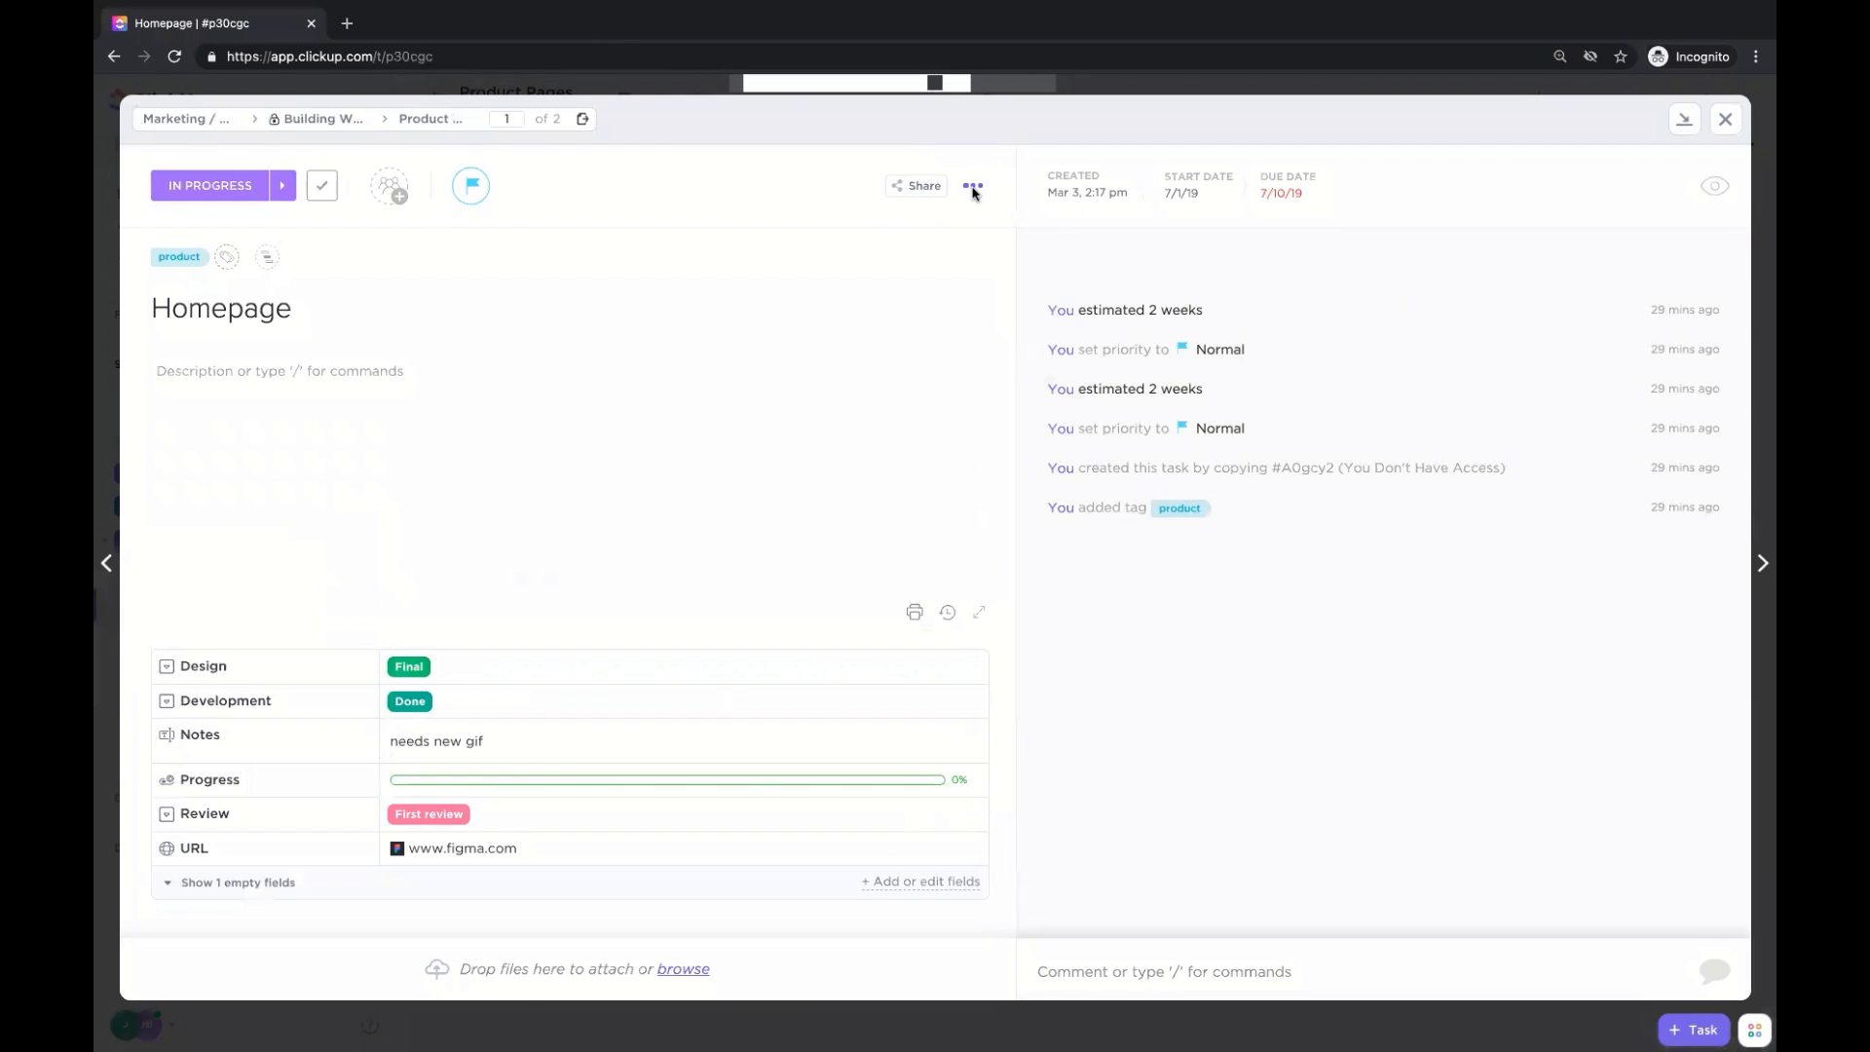
left_click(973, 185)
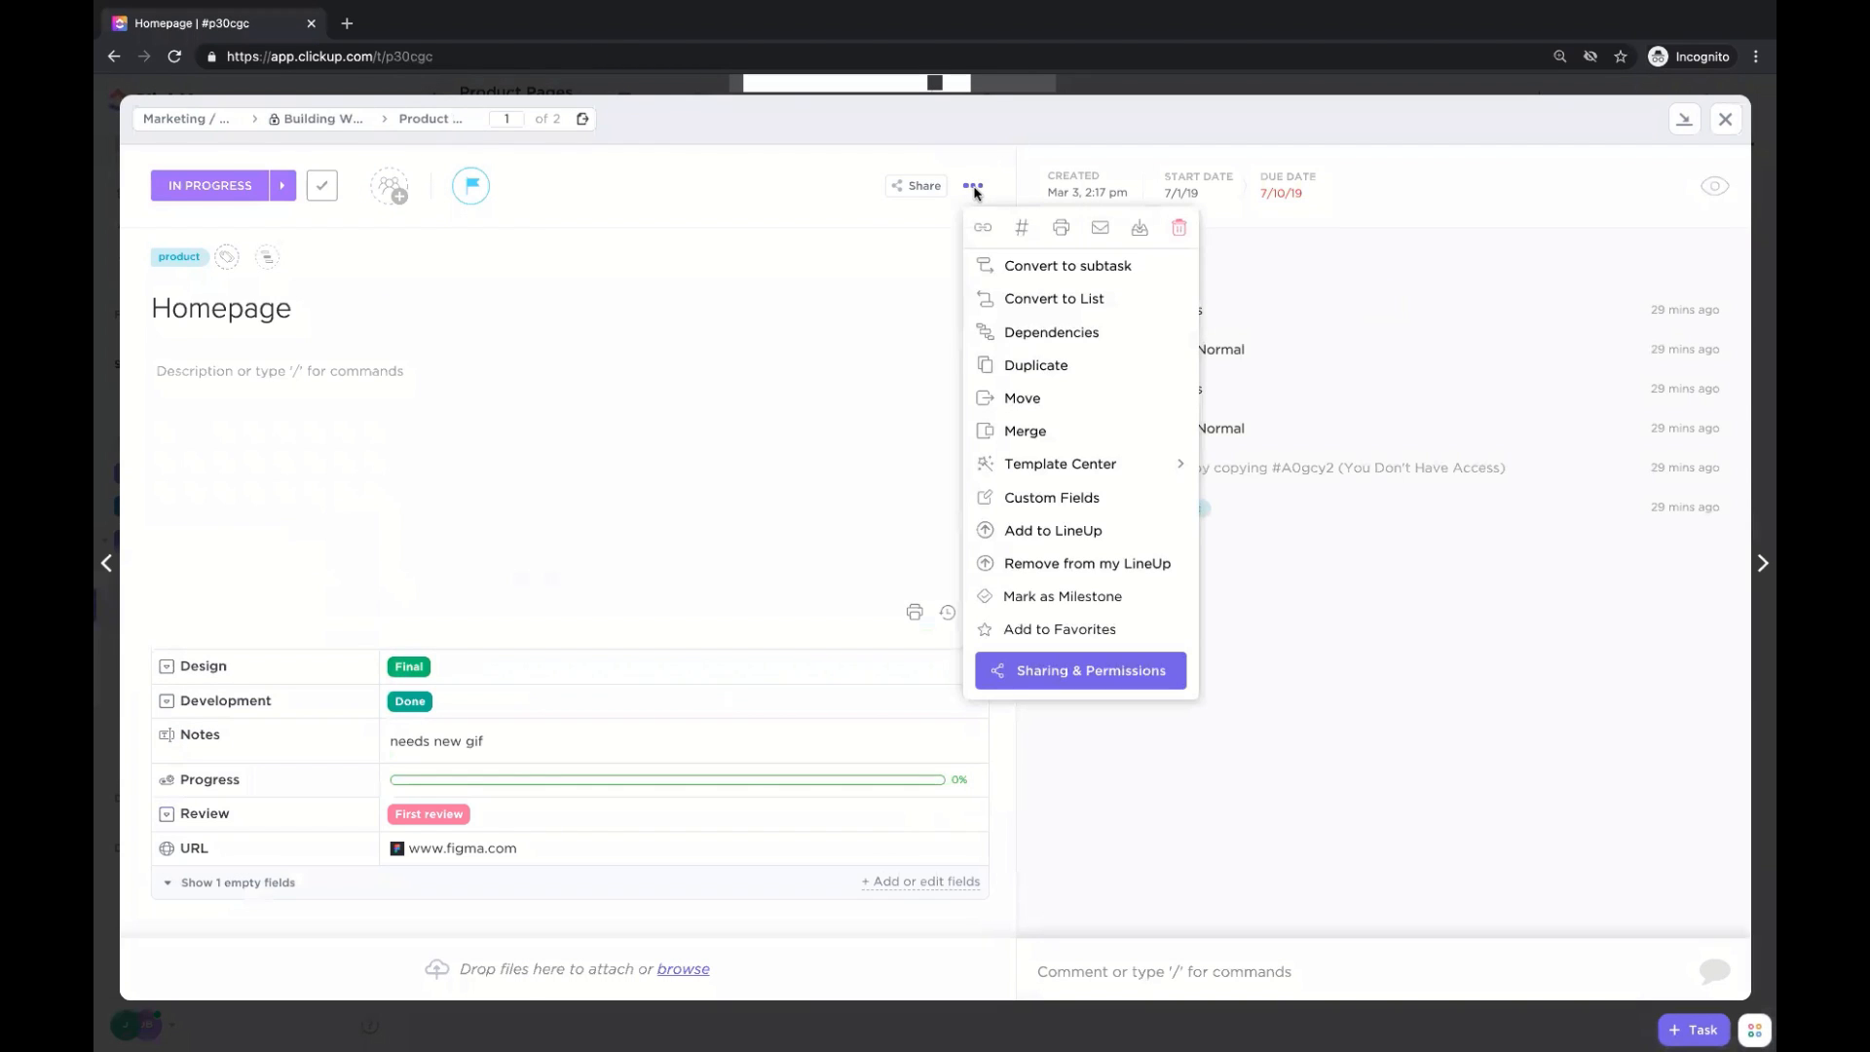
left_click(1077, 681)
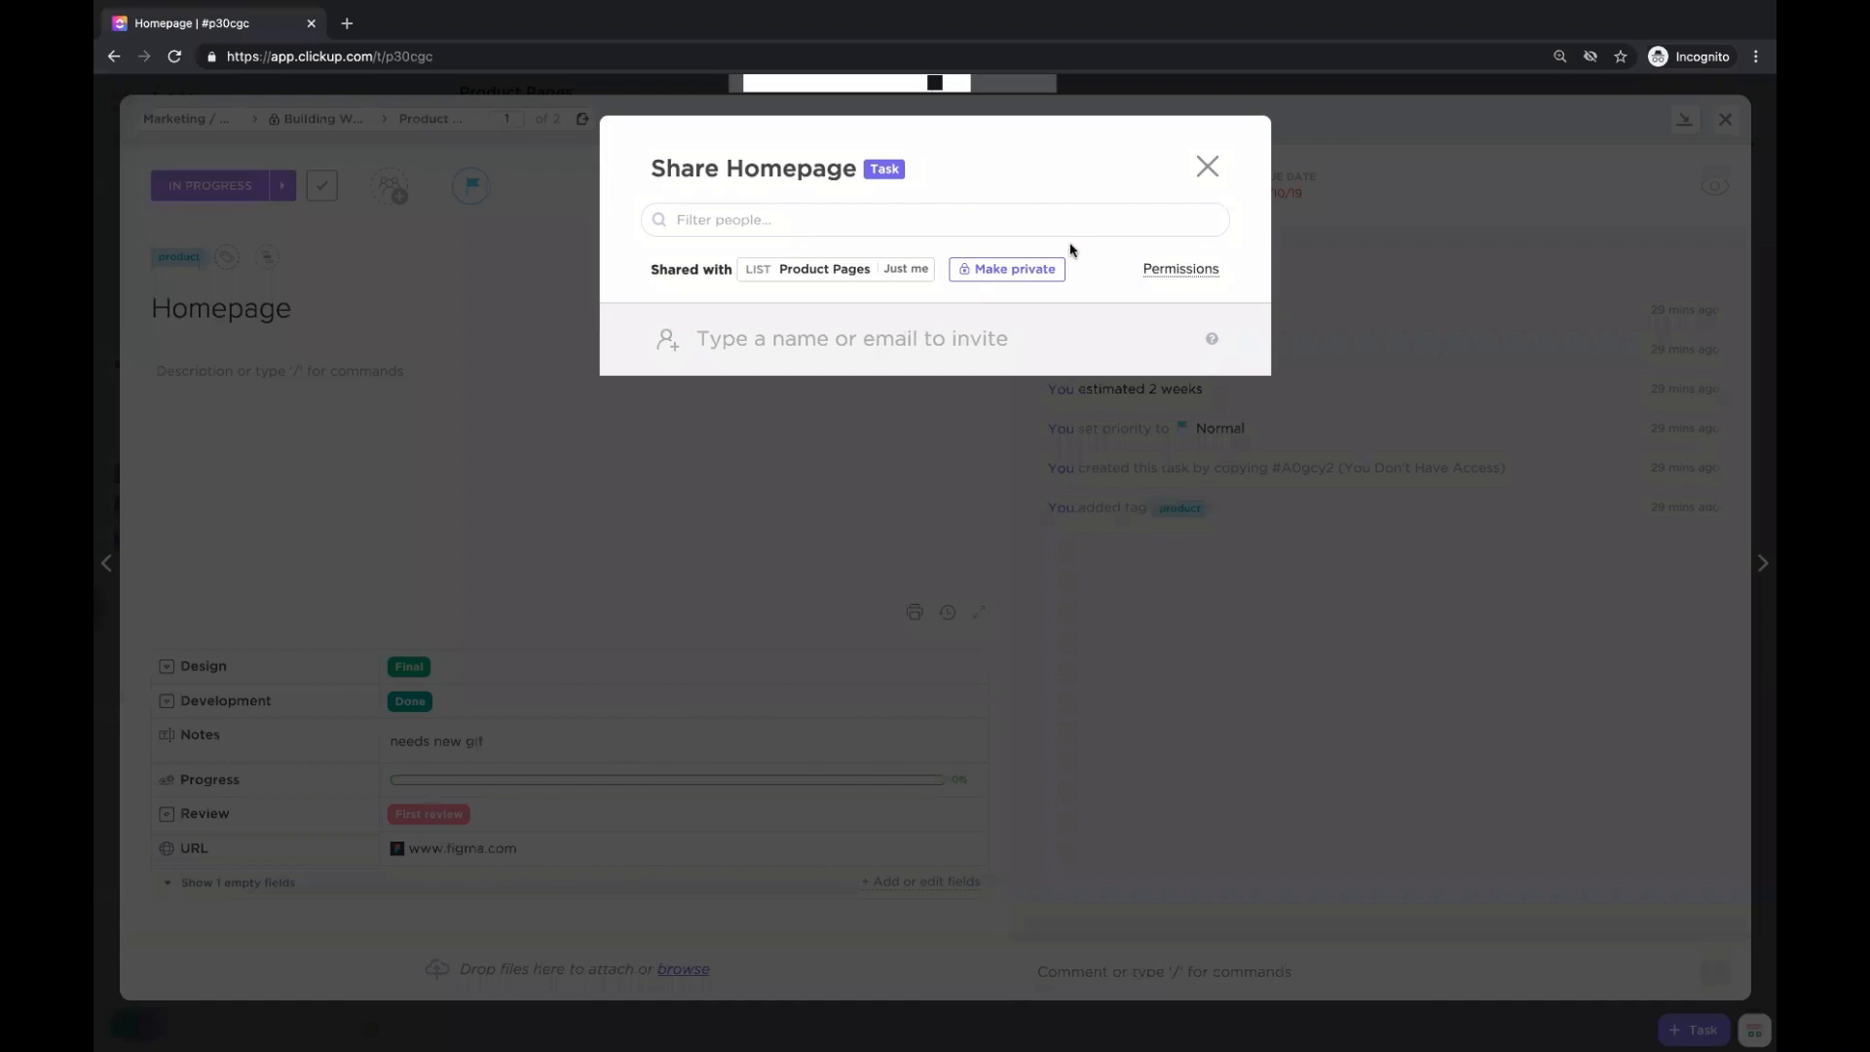
left_click(1206, 166)
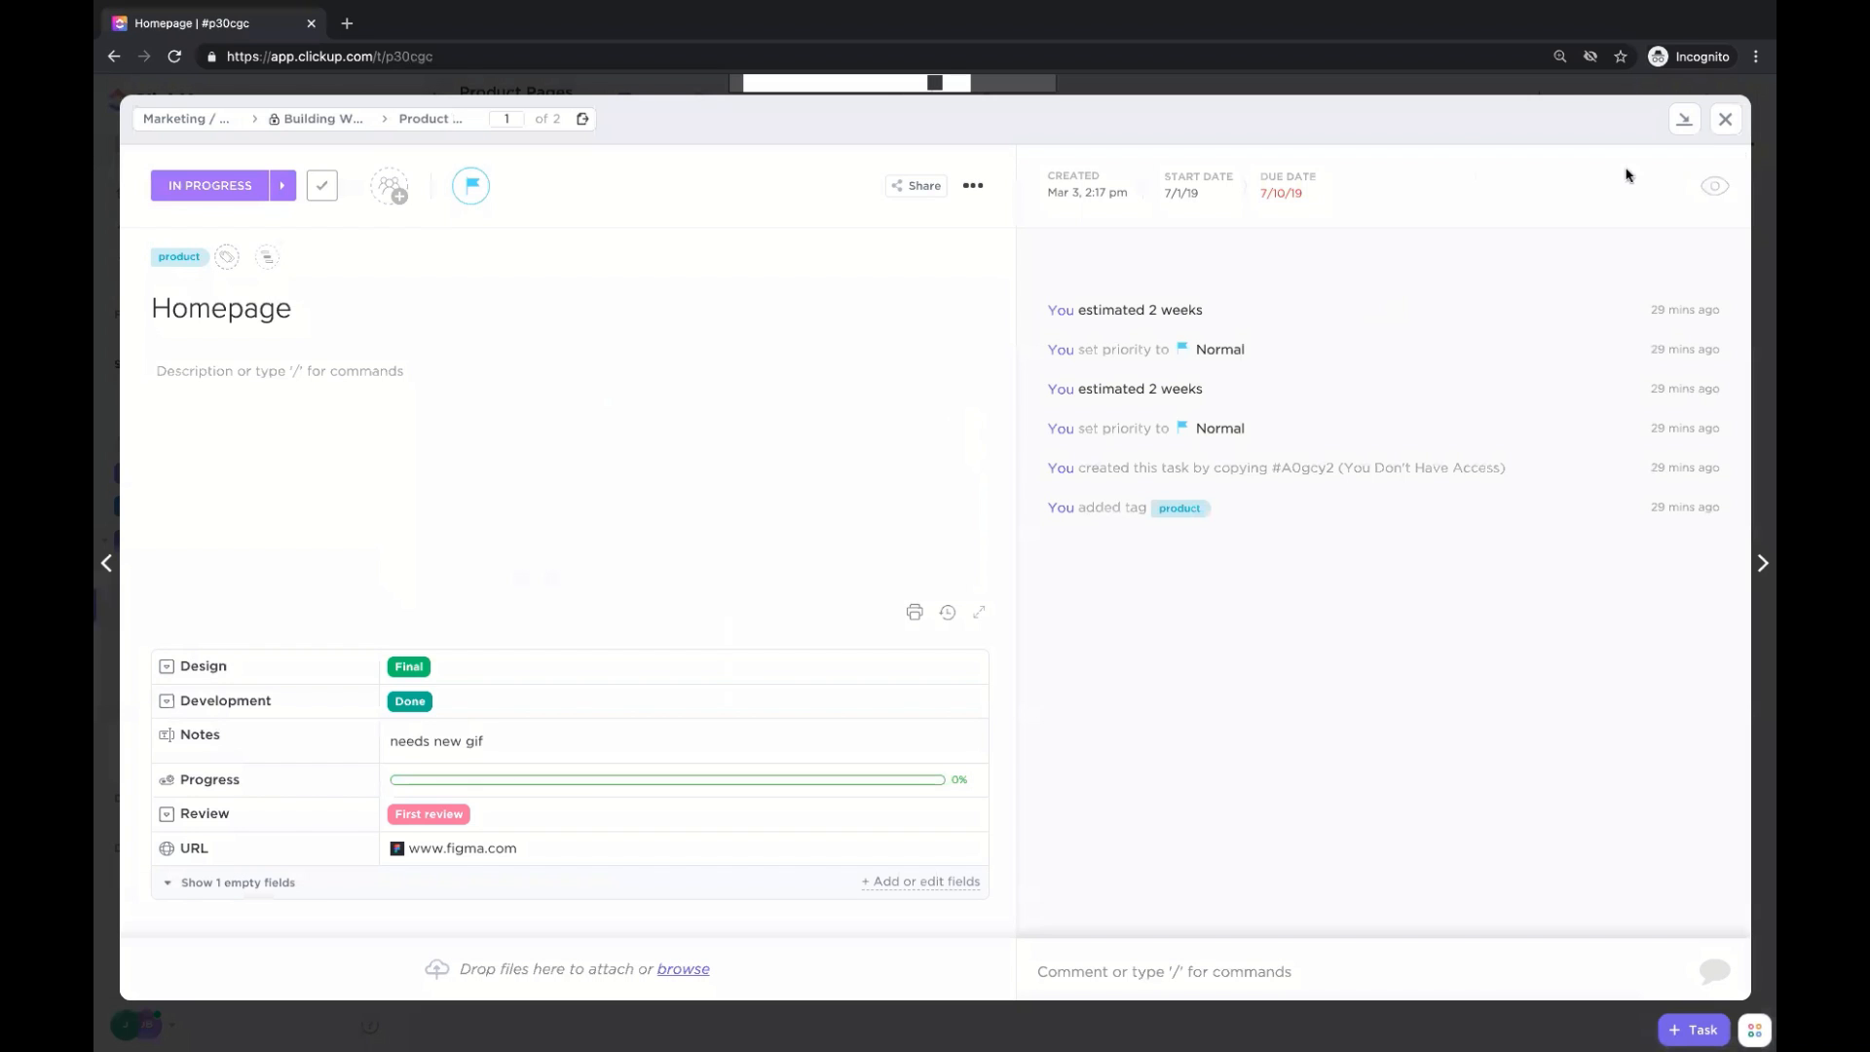
left_click(1725, 118)
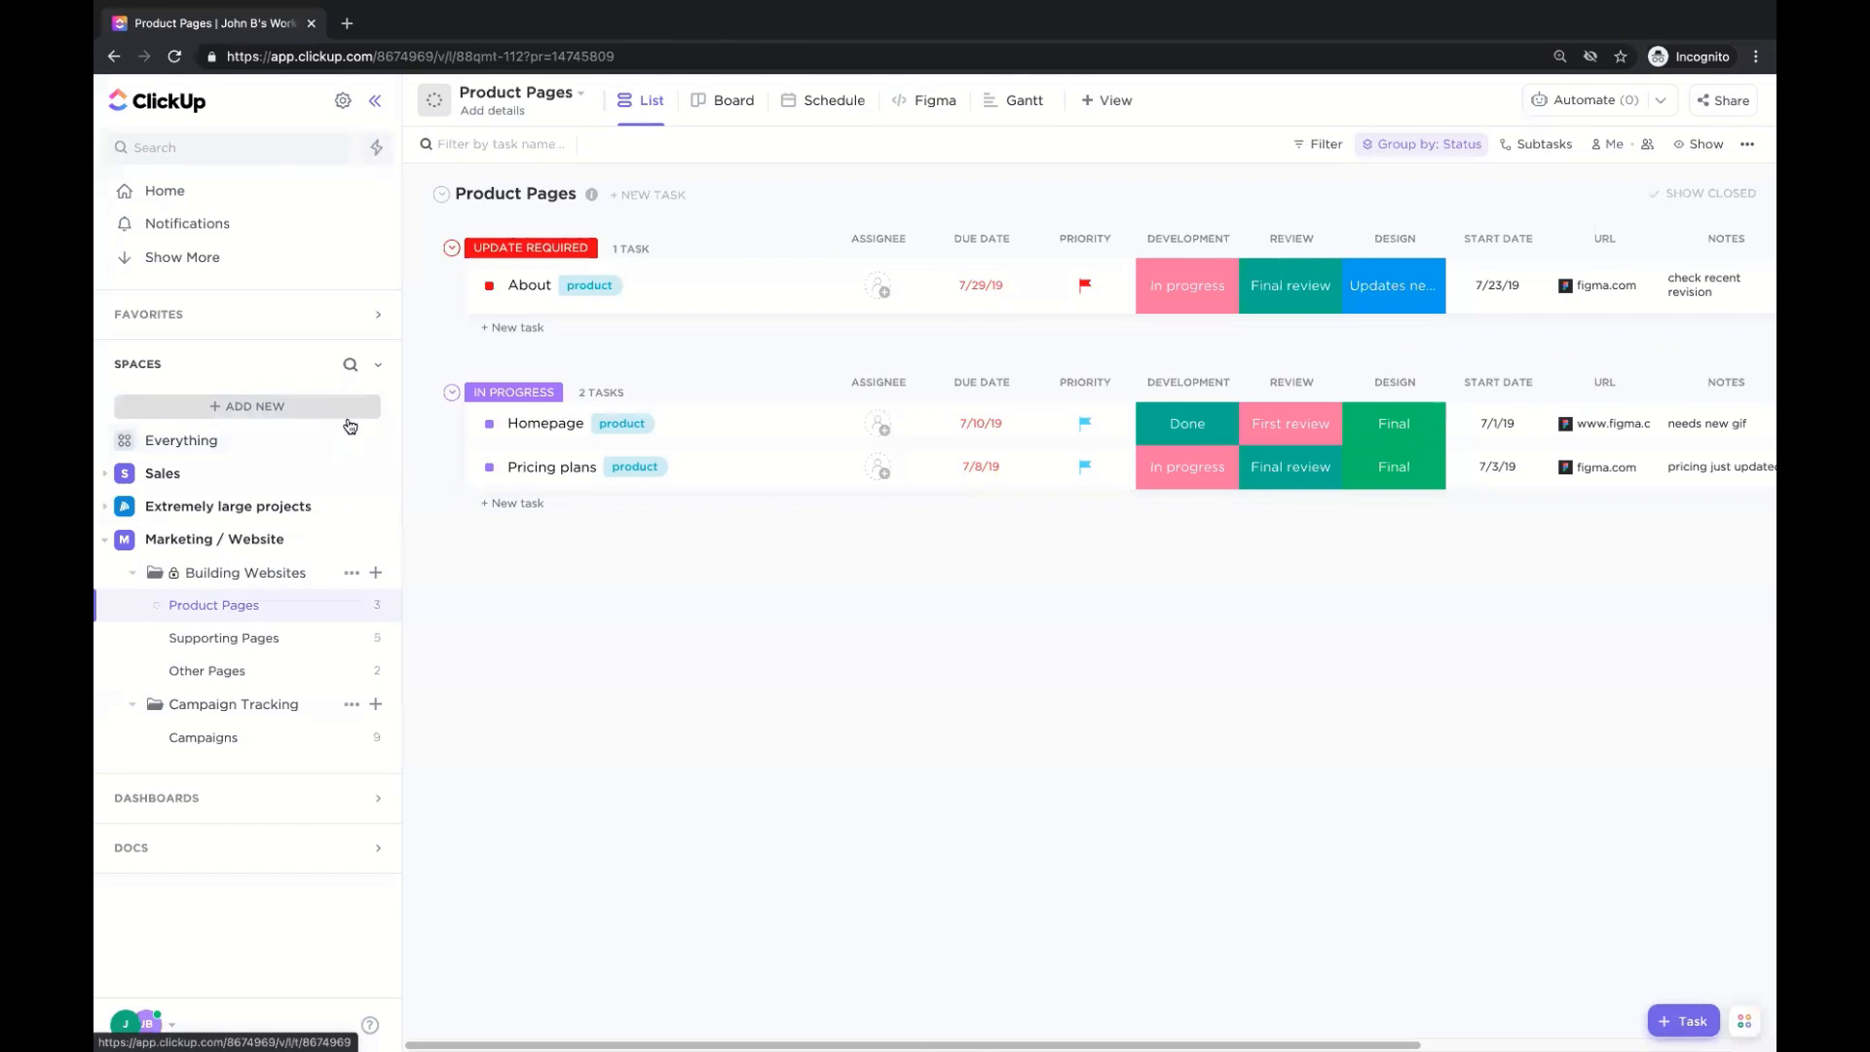
From the Marketing / Website Space, search the Template Center for "practice" and open the Practice Using ClickUp folder template.
left_click(351, 540)
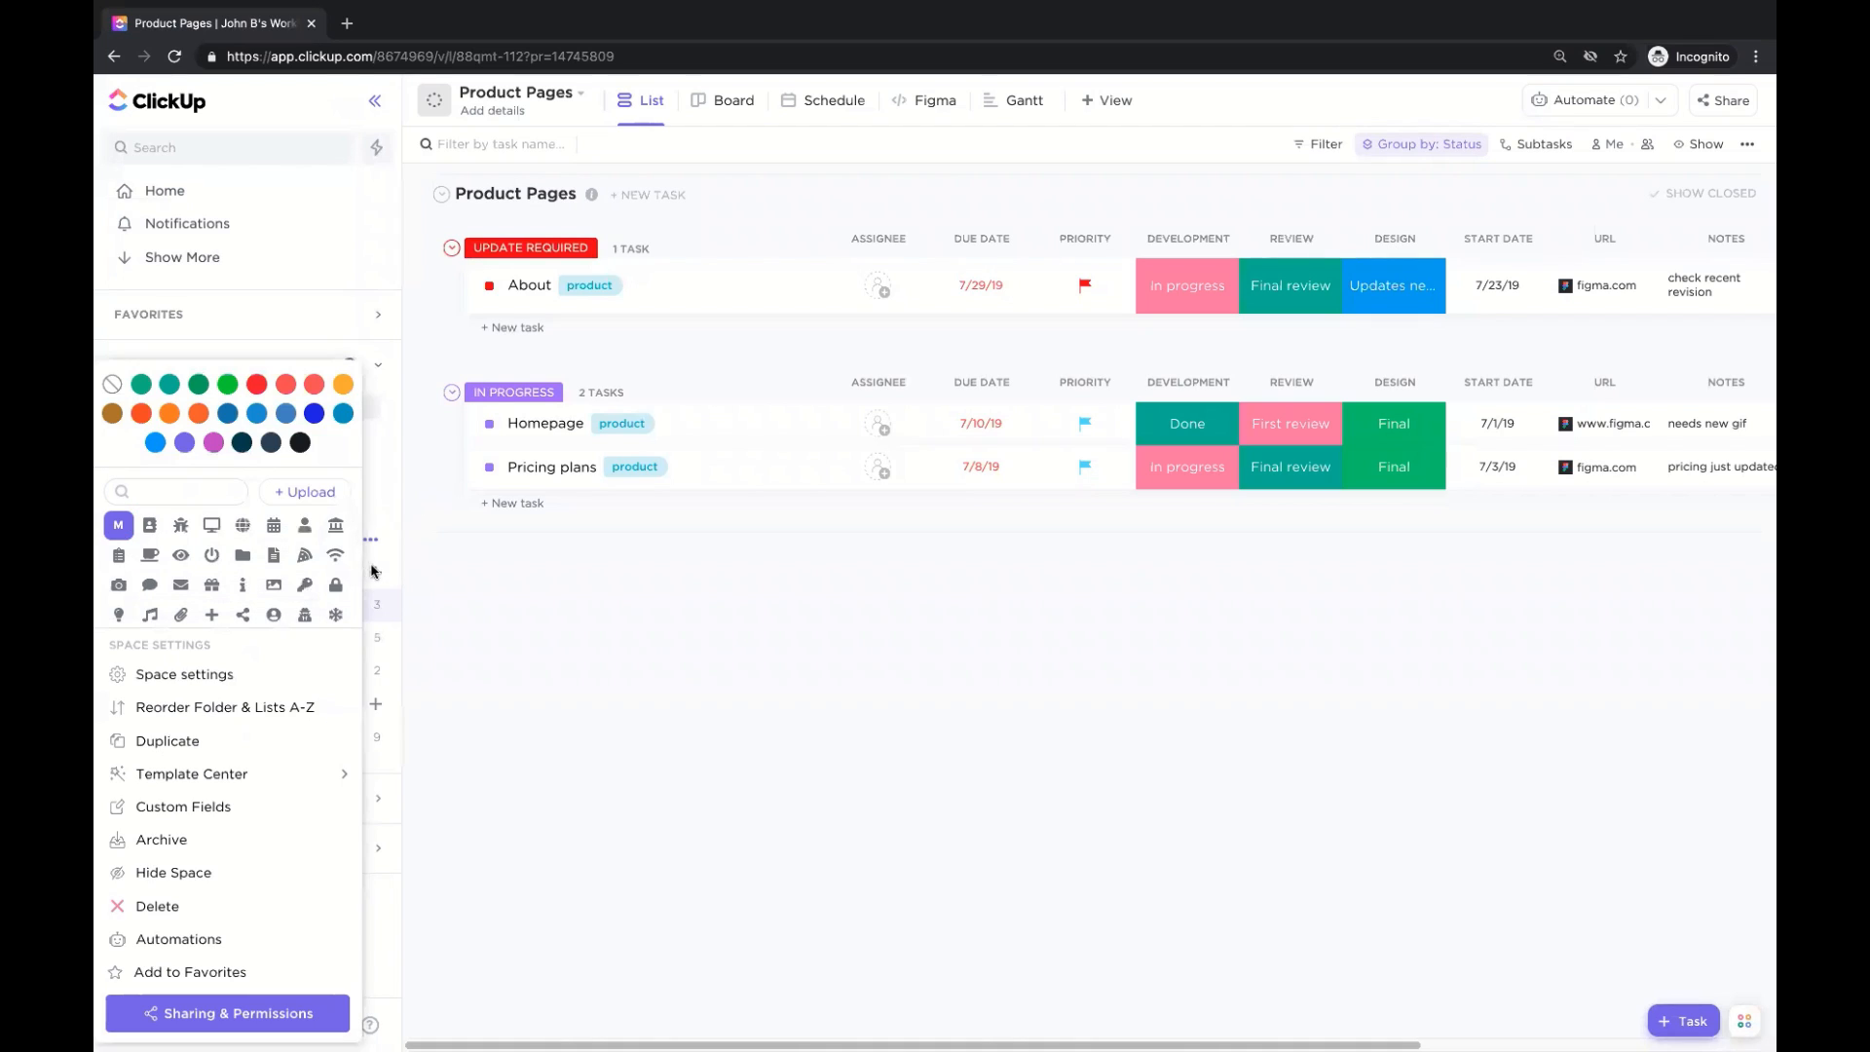
mouse_move(278, 786)
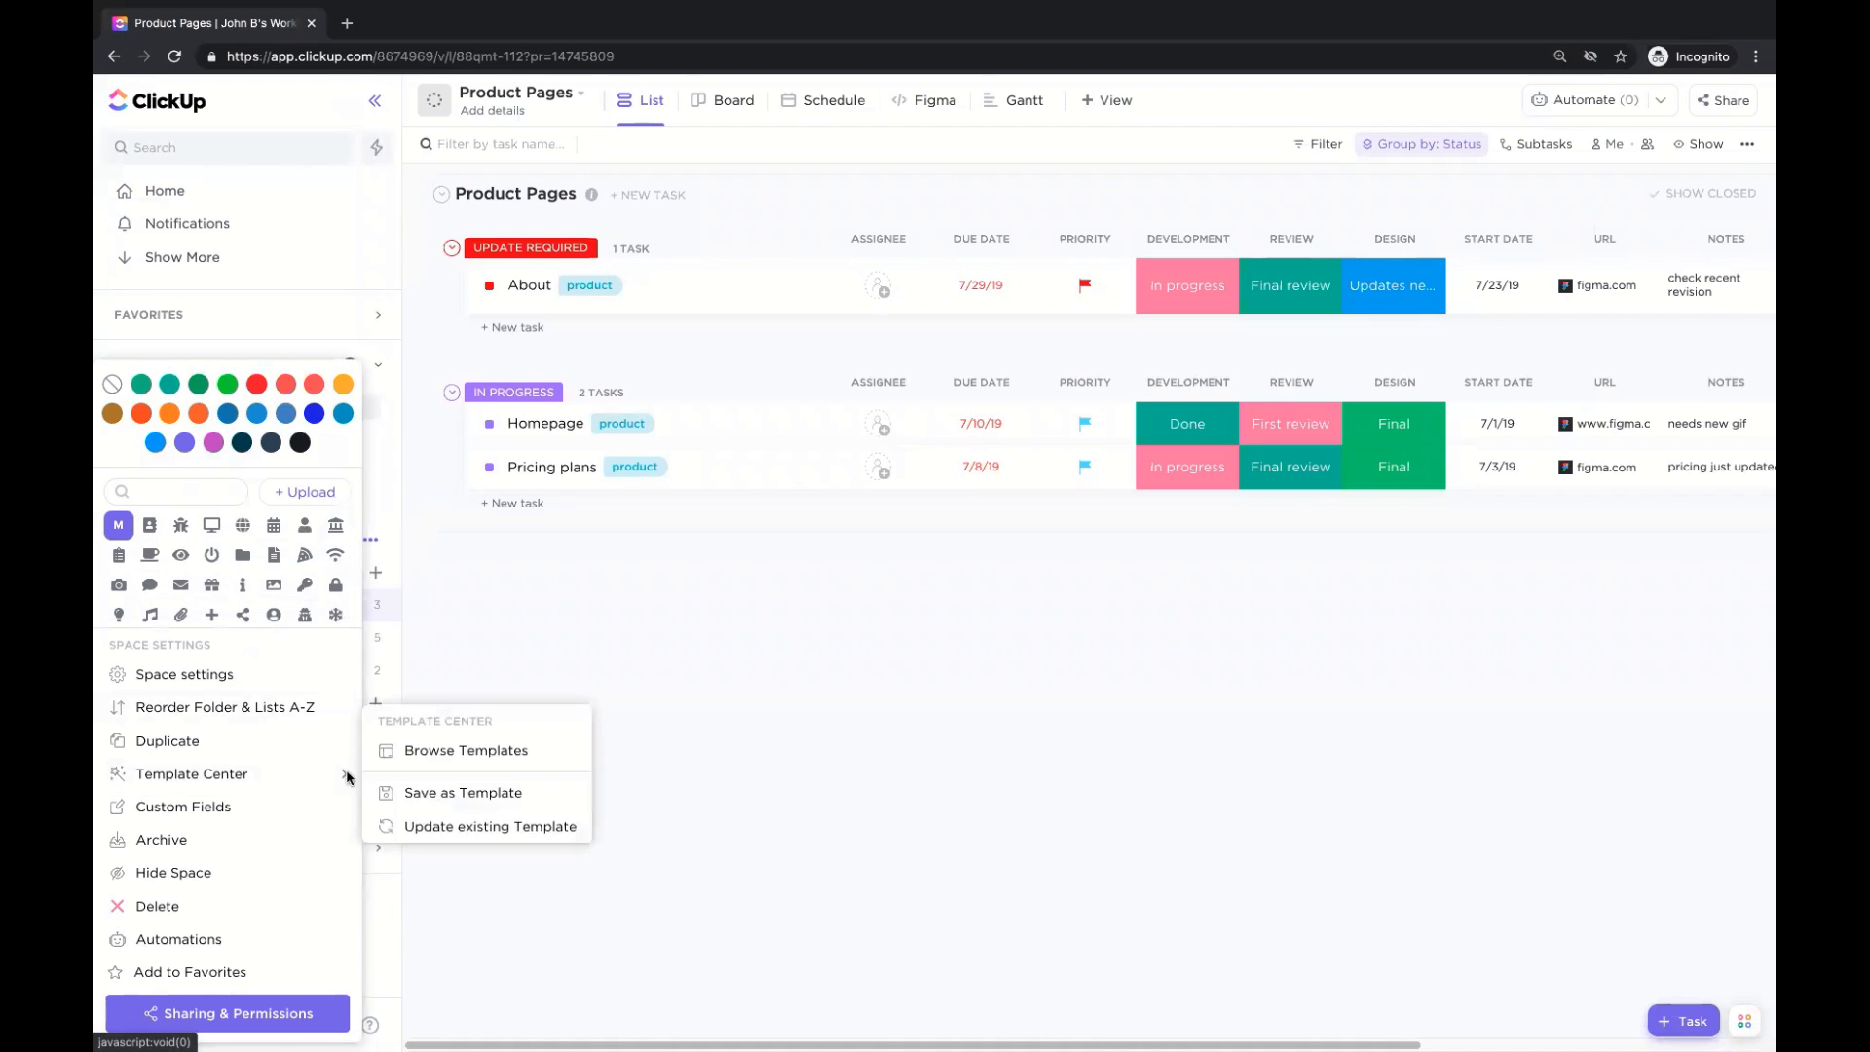
left_click(427, 752)
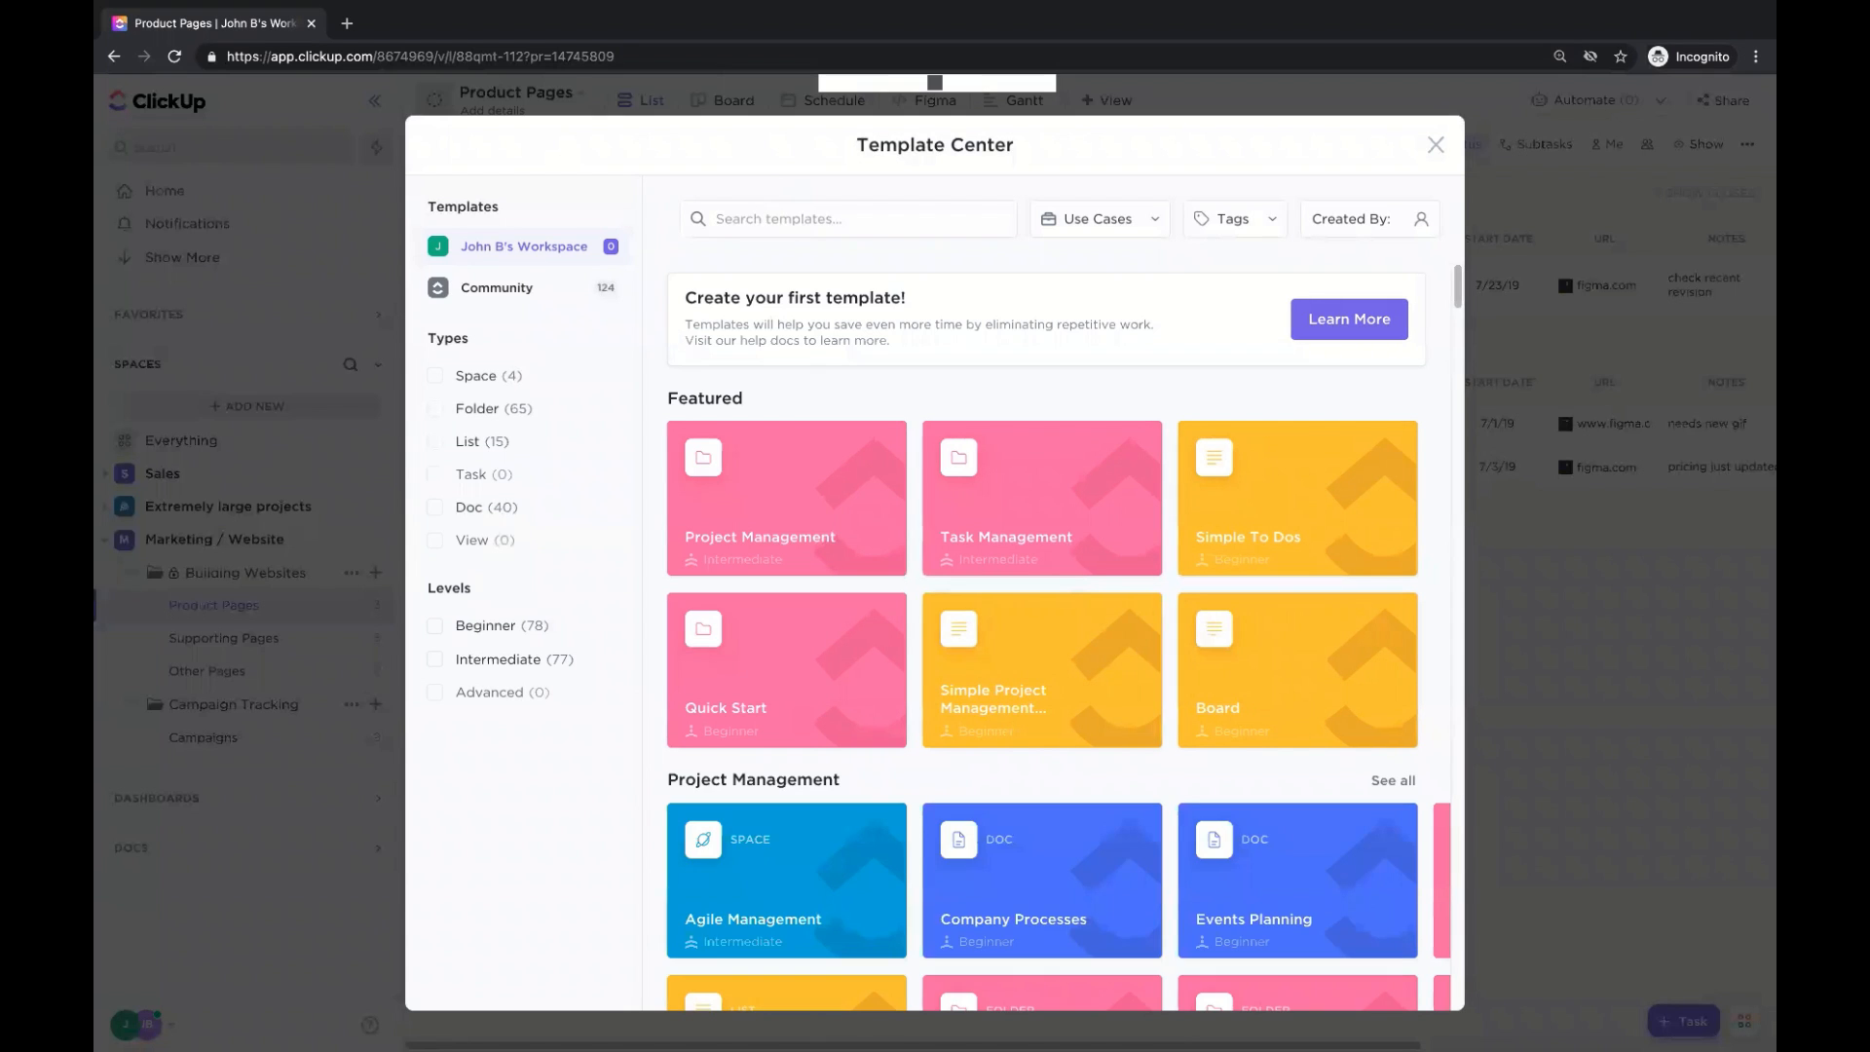
type("practice")
mouse_move(772, 530)
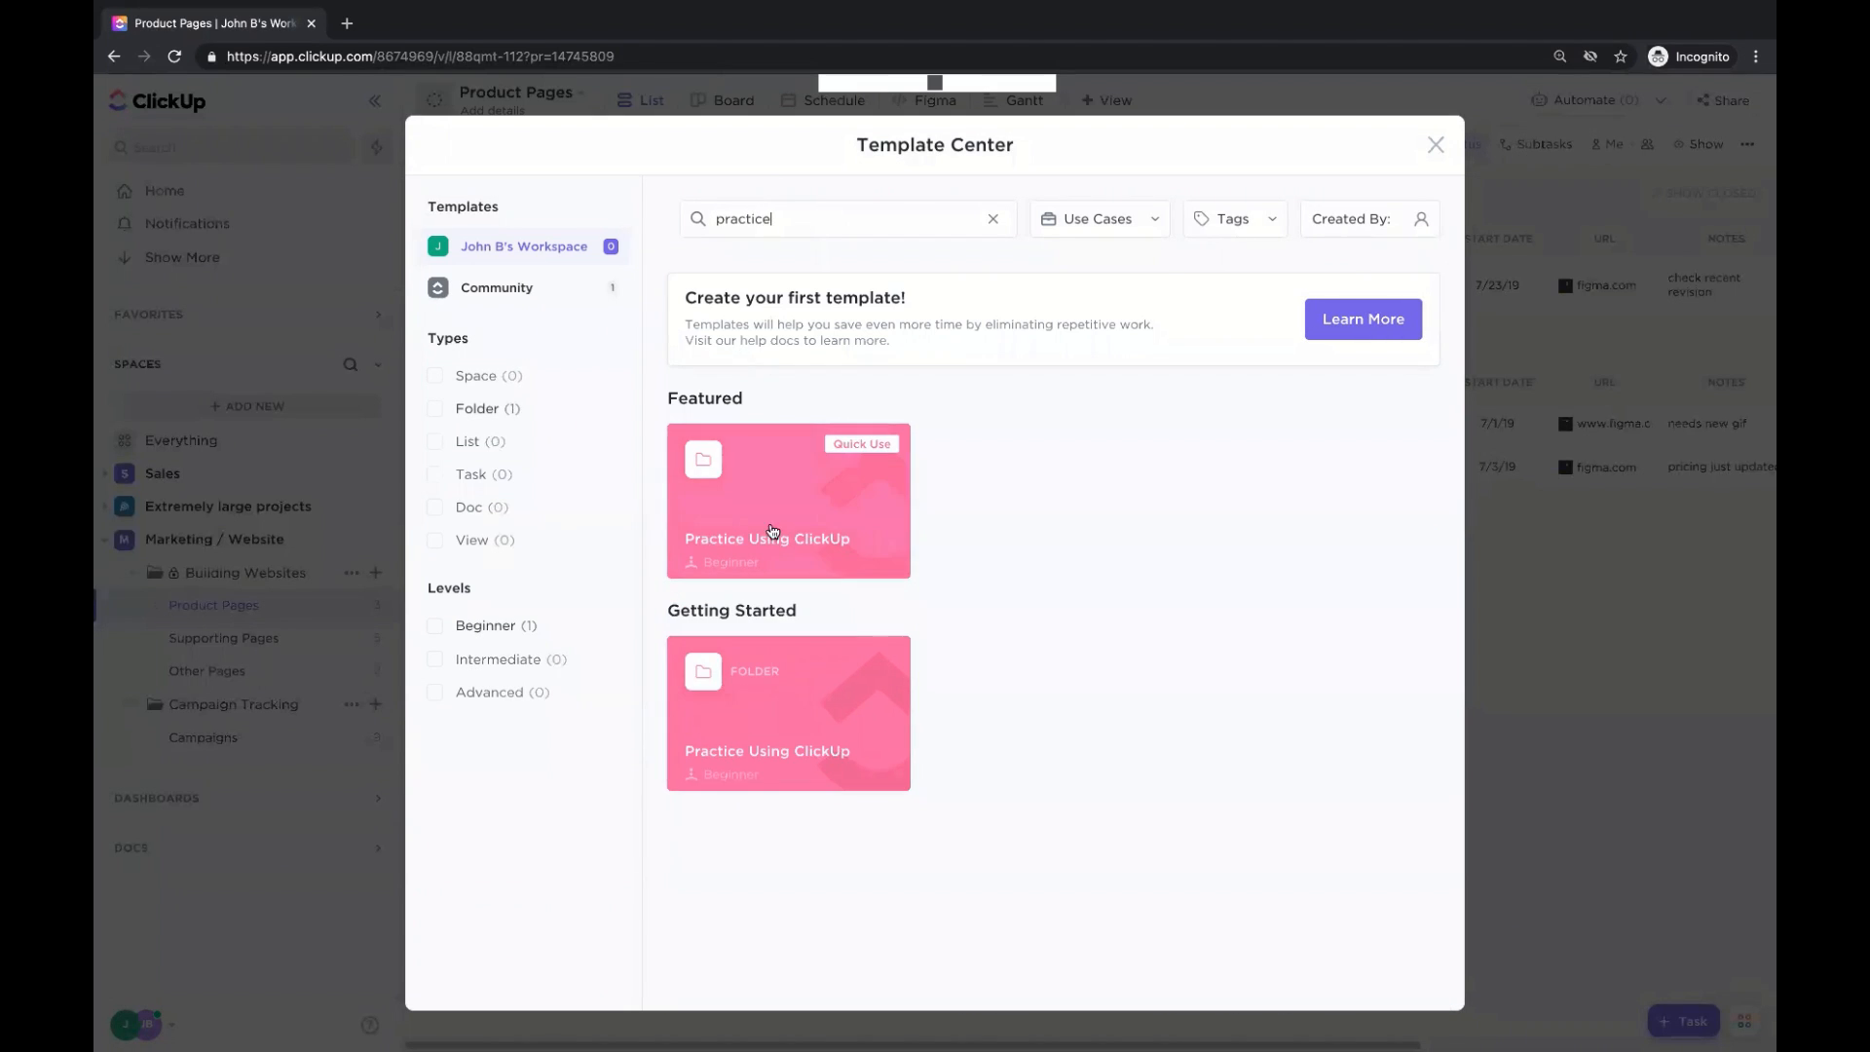
left_click(804, 478)
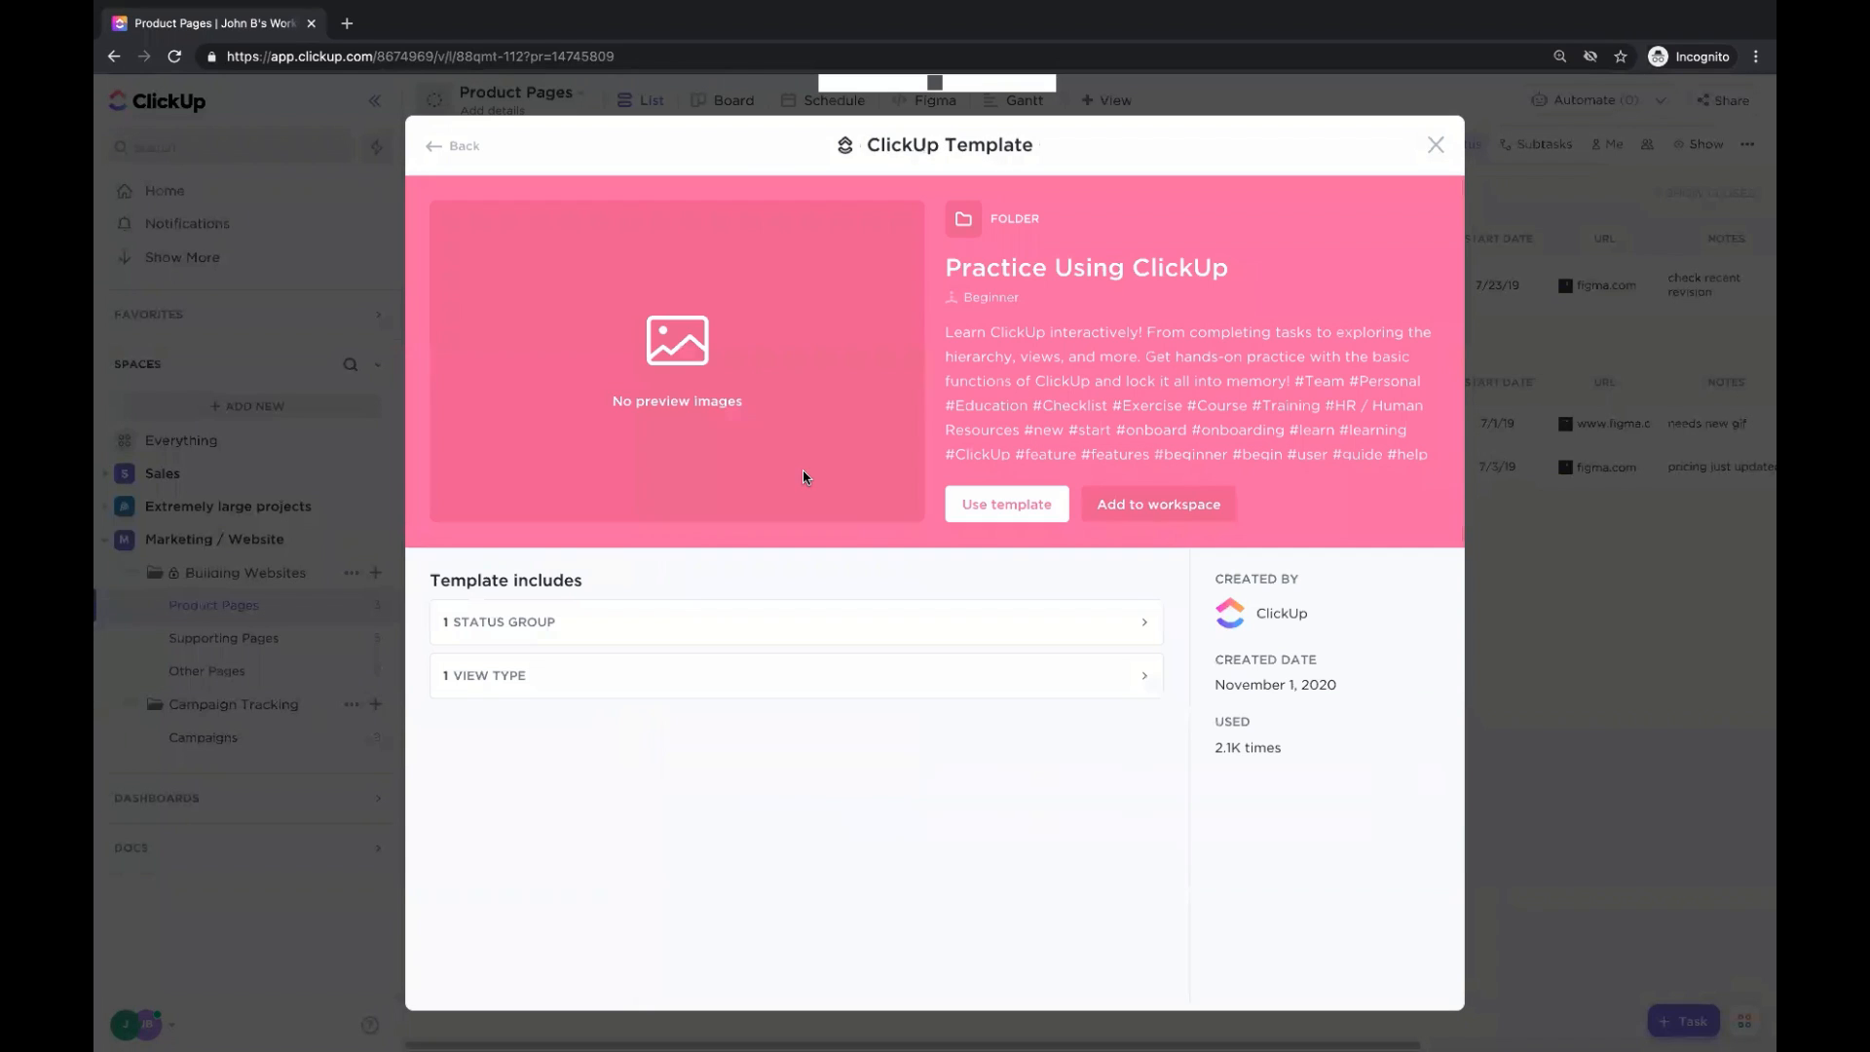
Use the template to create a folder named "Practice" in Marketing / Website, importing everything with project dates as is.
left_click(1003, 513)
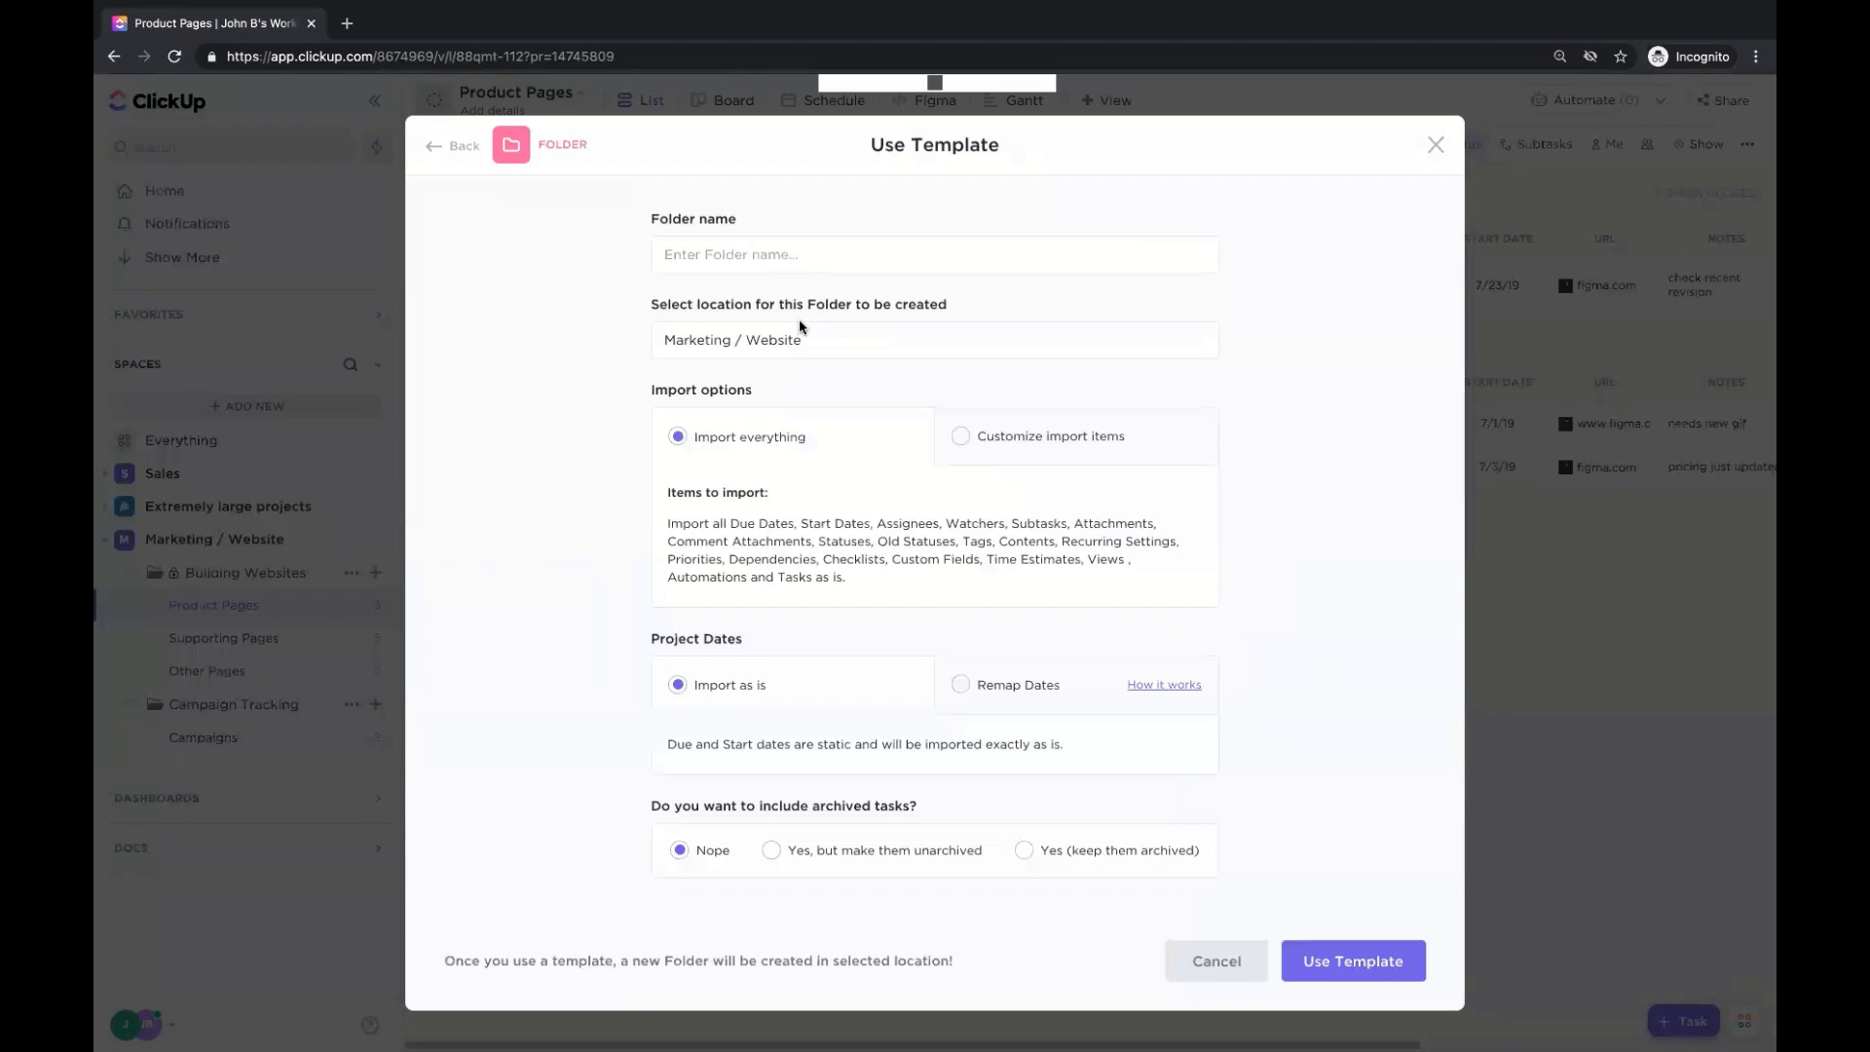
type("Practice")
left_click(1325, 965)
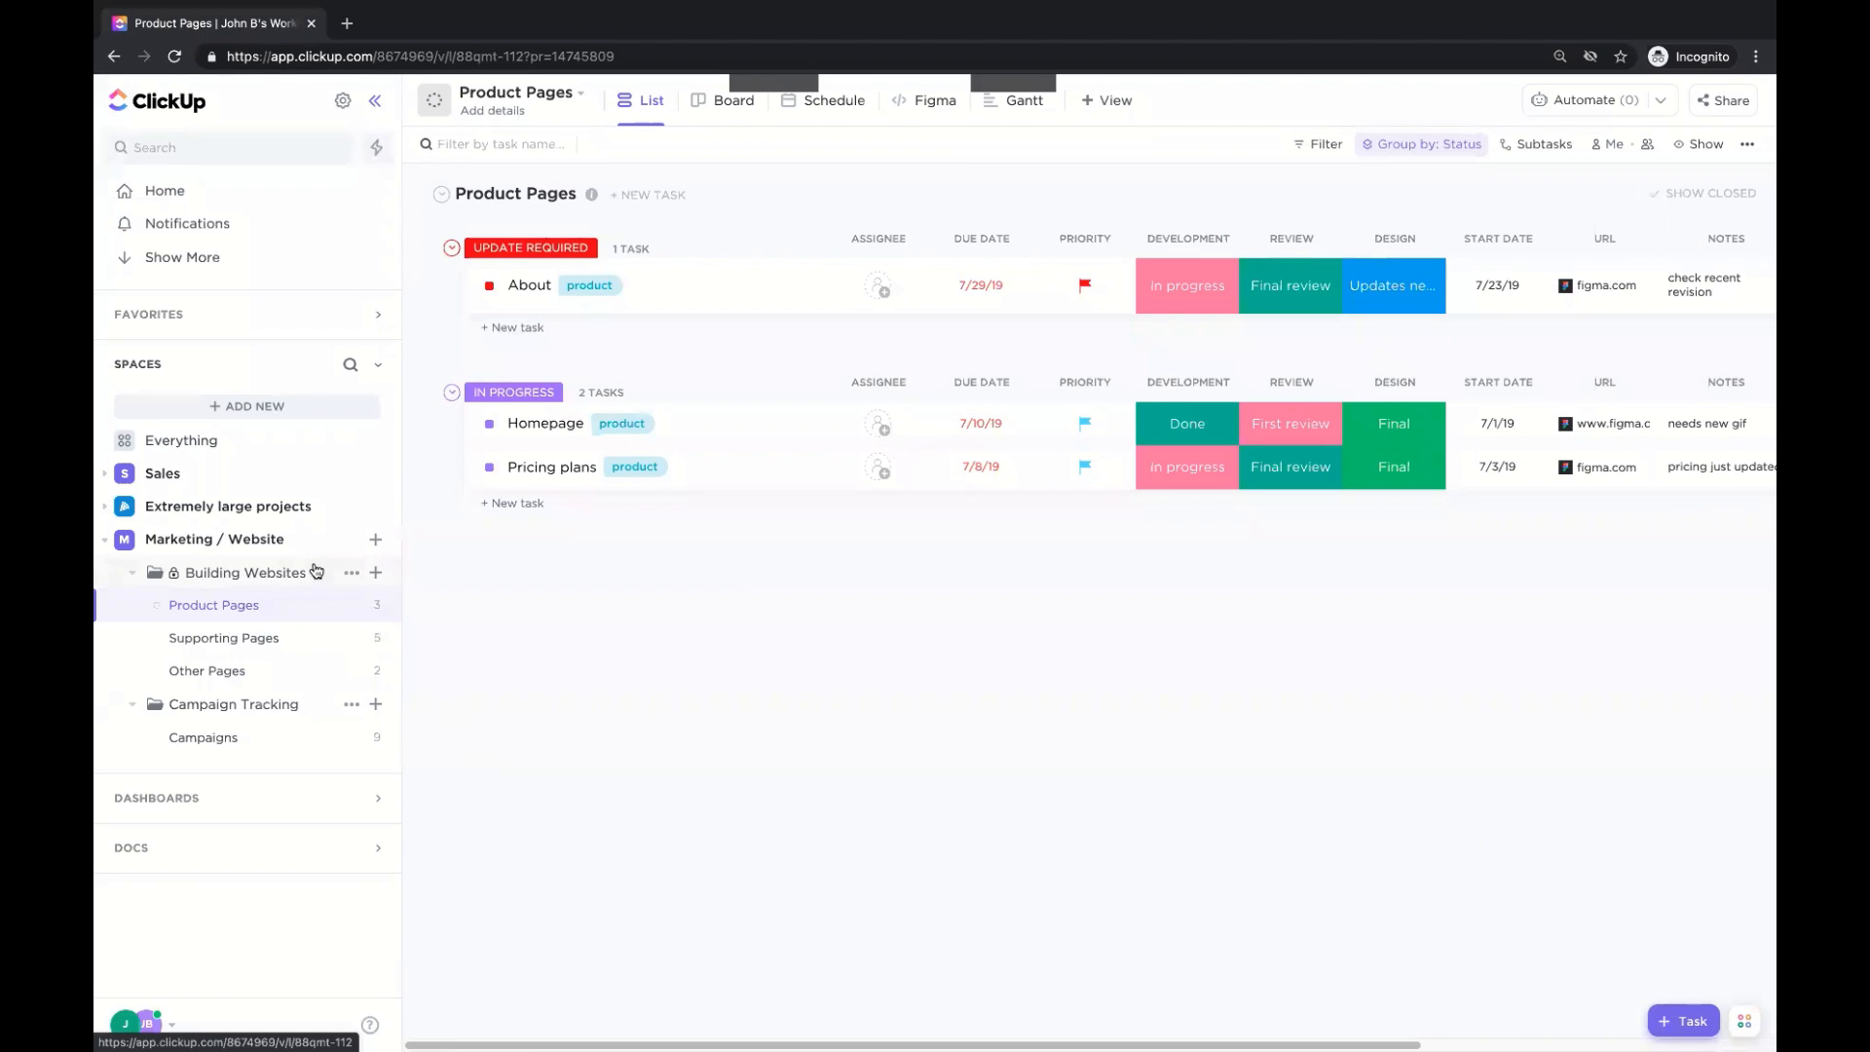
Expand the Practice folder in the Marketing / Website Space and open its Learn Tasks list.
left_click(252, 542)
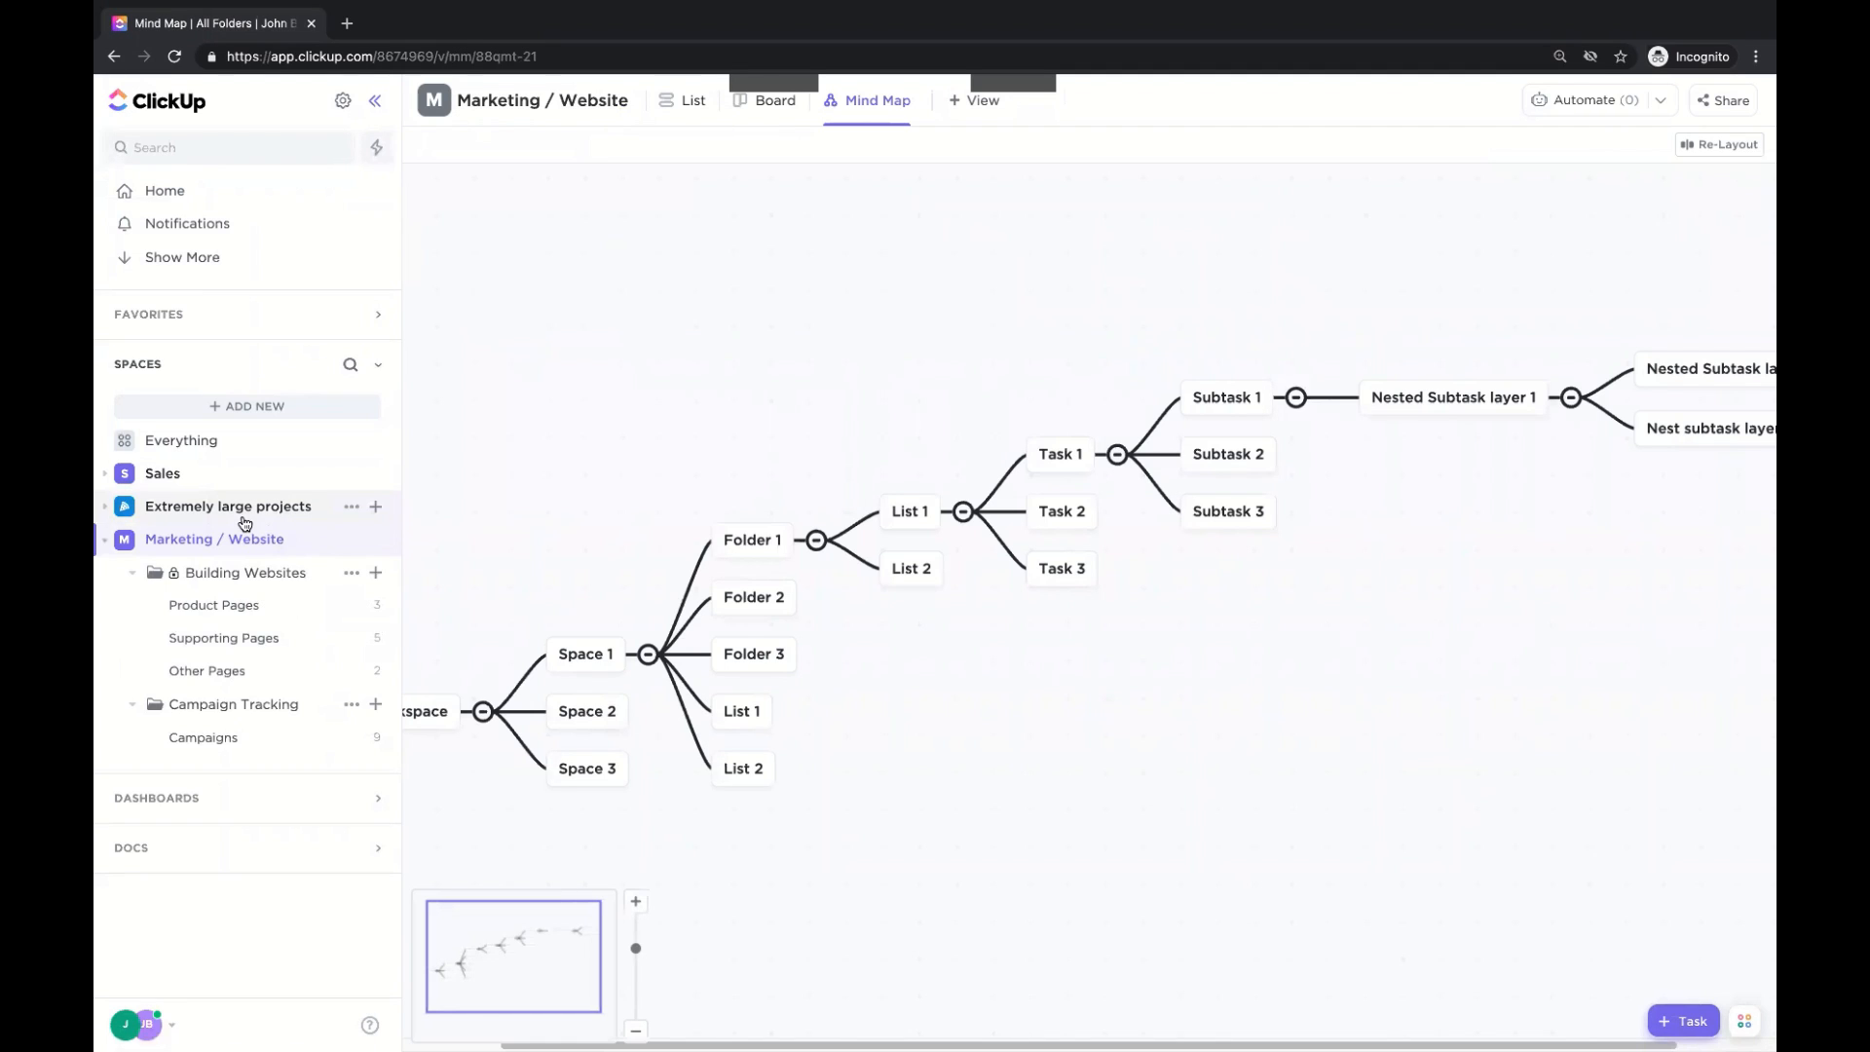
left_click(244, 520)
left_click(194, 481)
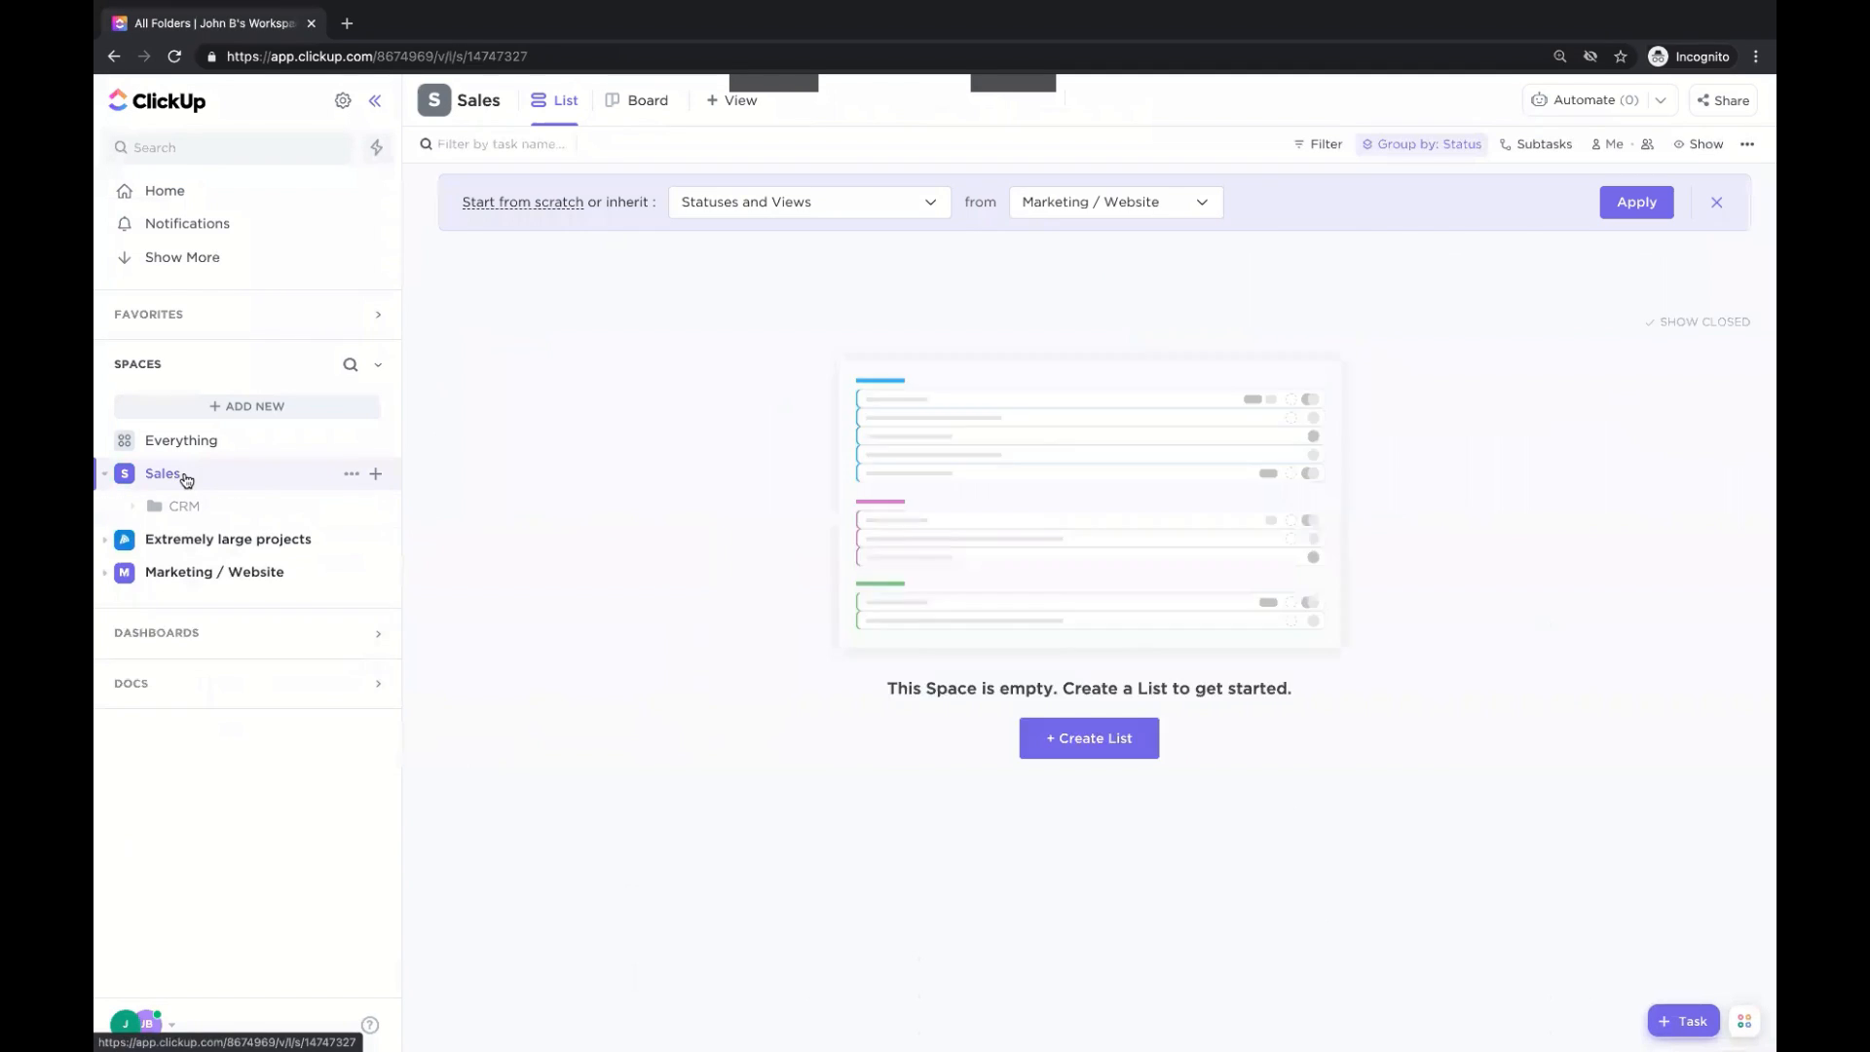
left_click(212, 572)
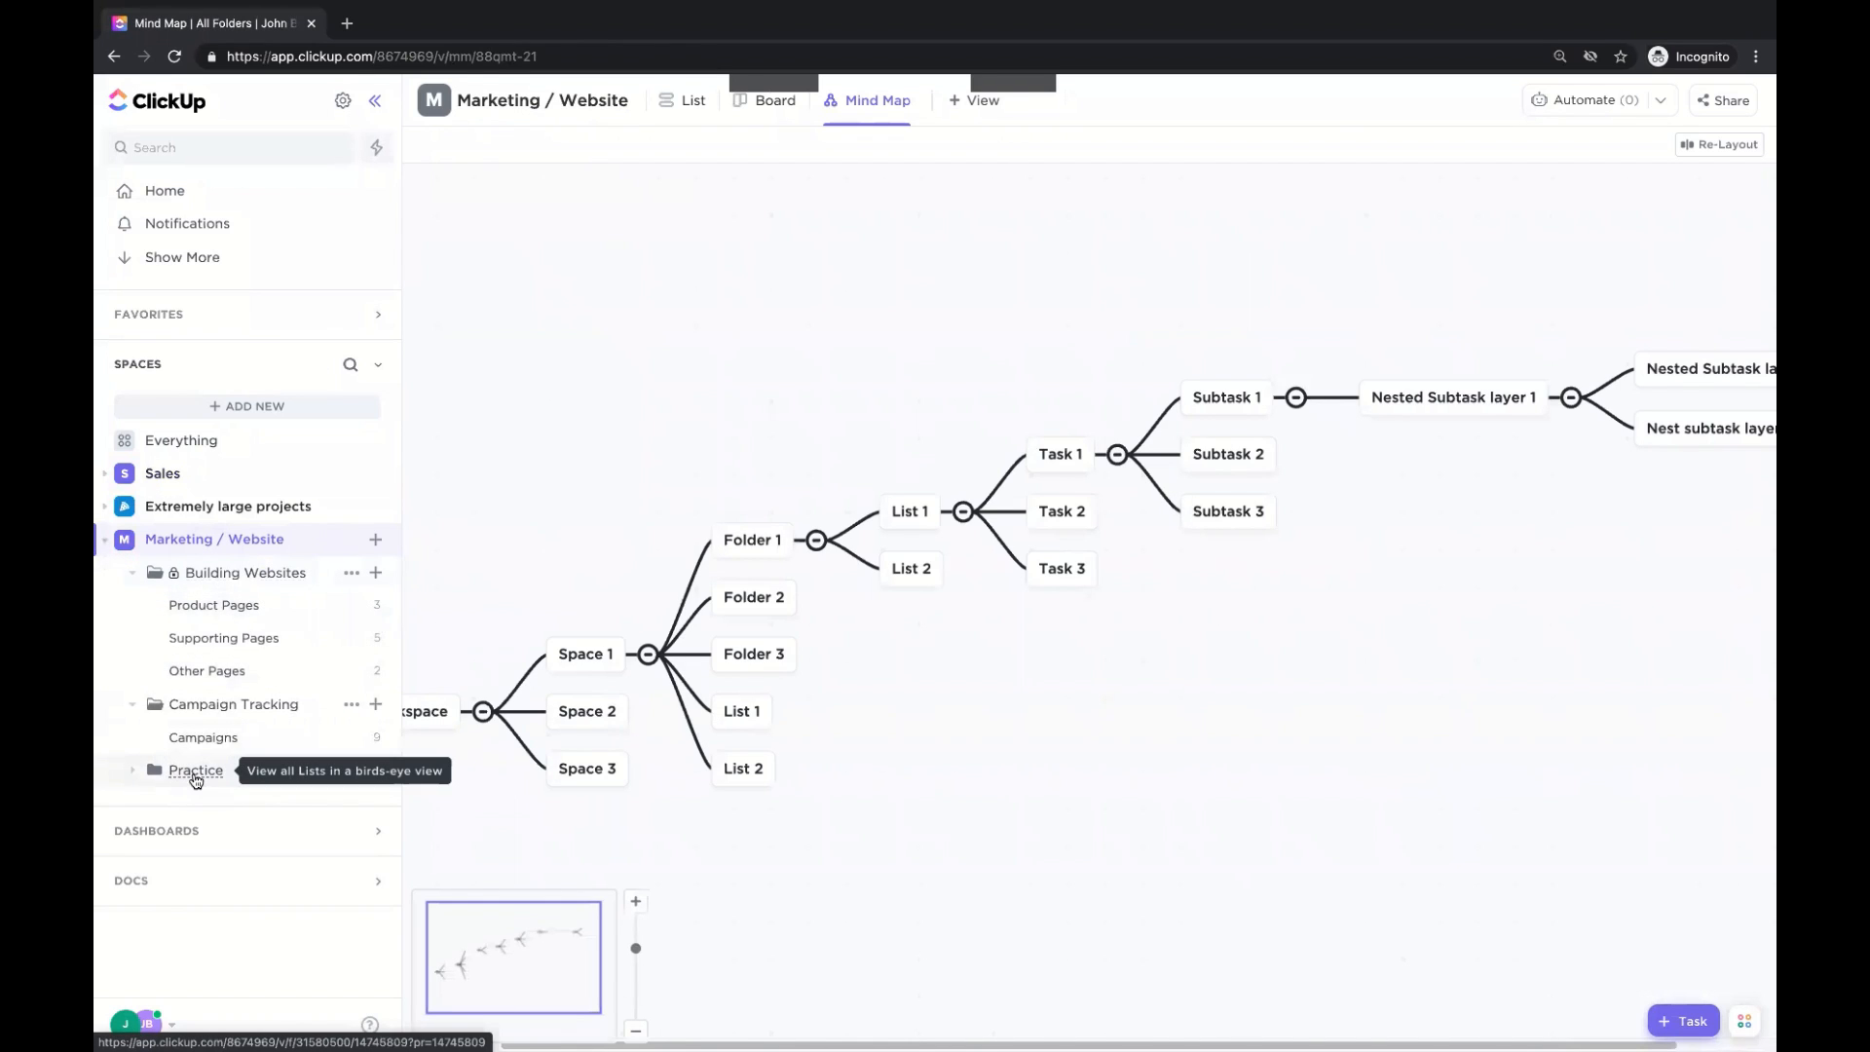
left_click(136, 771)
left_click(227, 809)
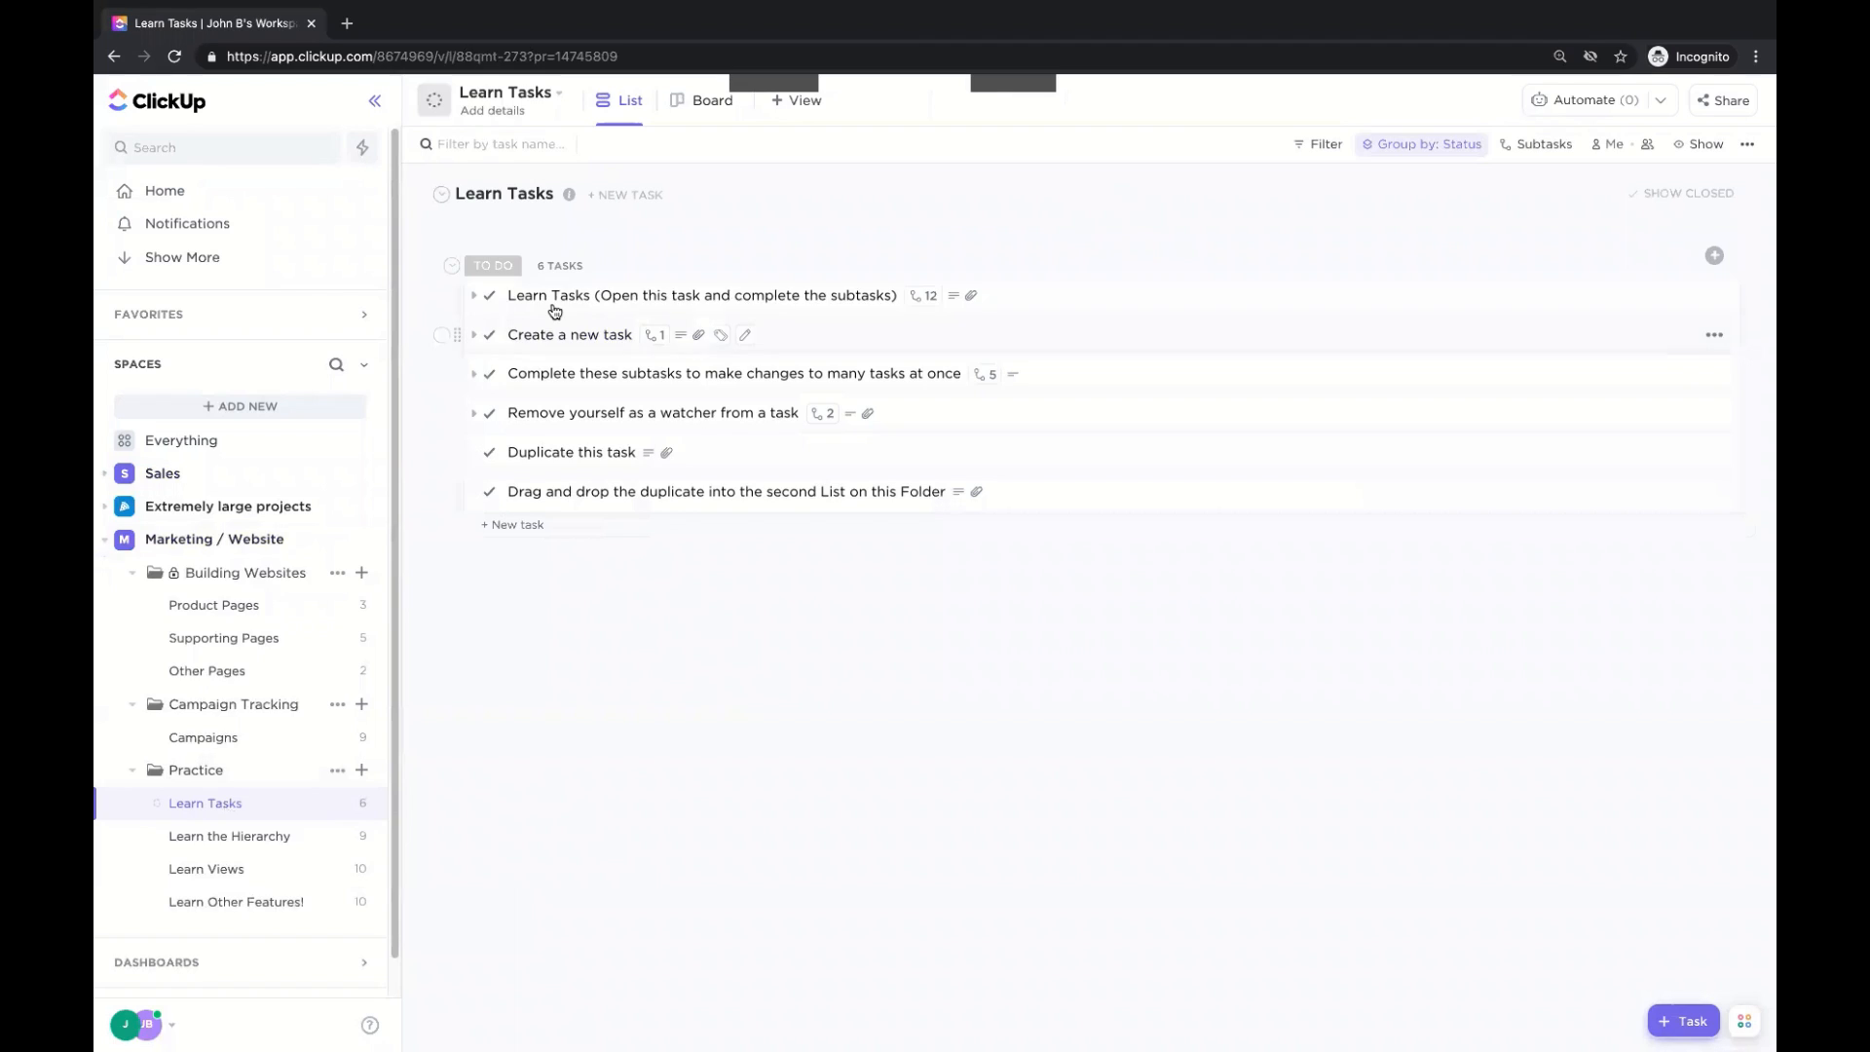
Open the "Learn Tasks (Open this task and complete the subtasks)" task and review its full description and available task actions.
left_click(555, 296)
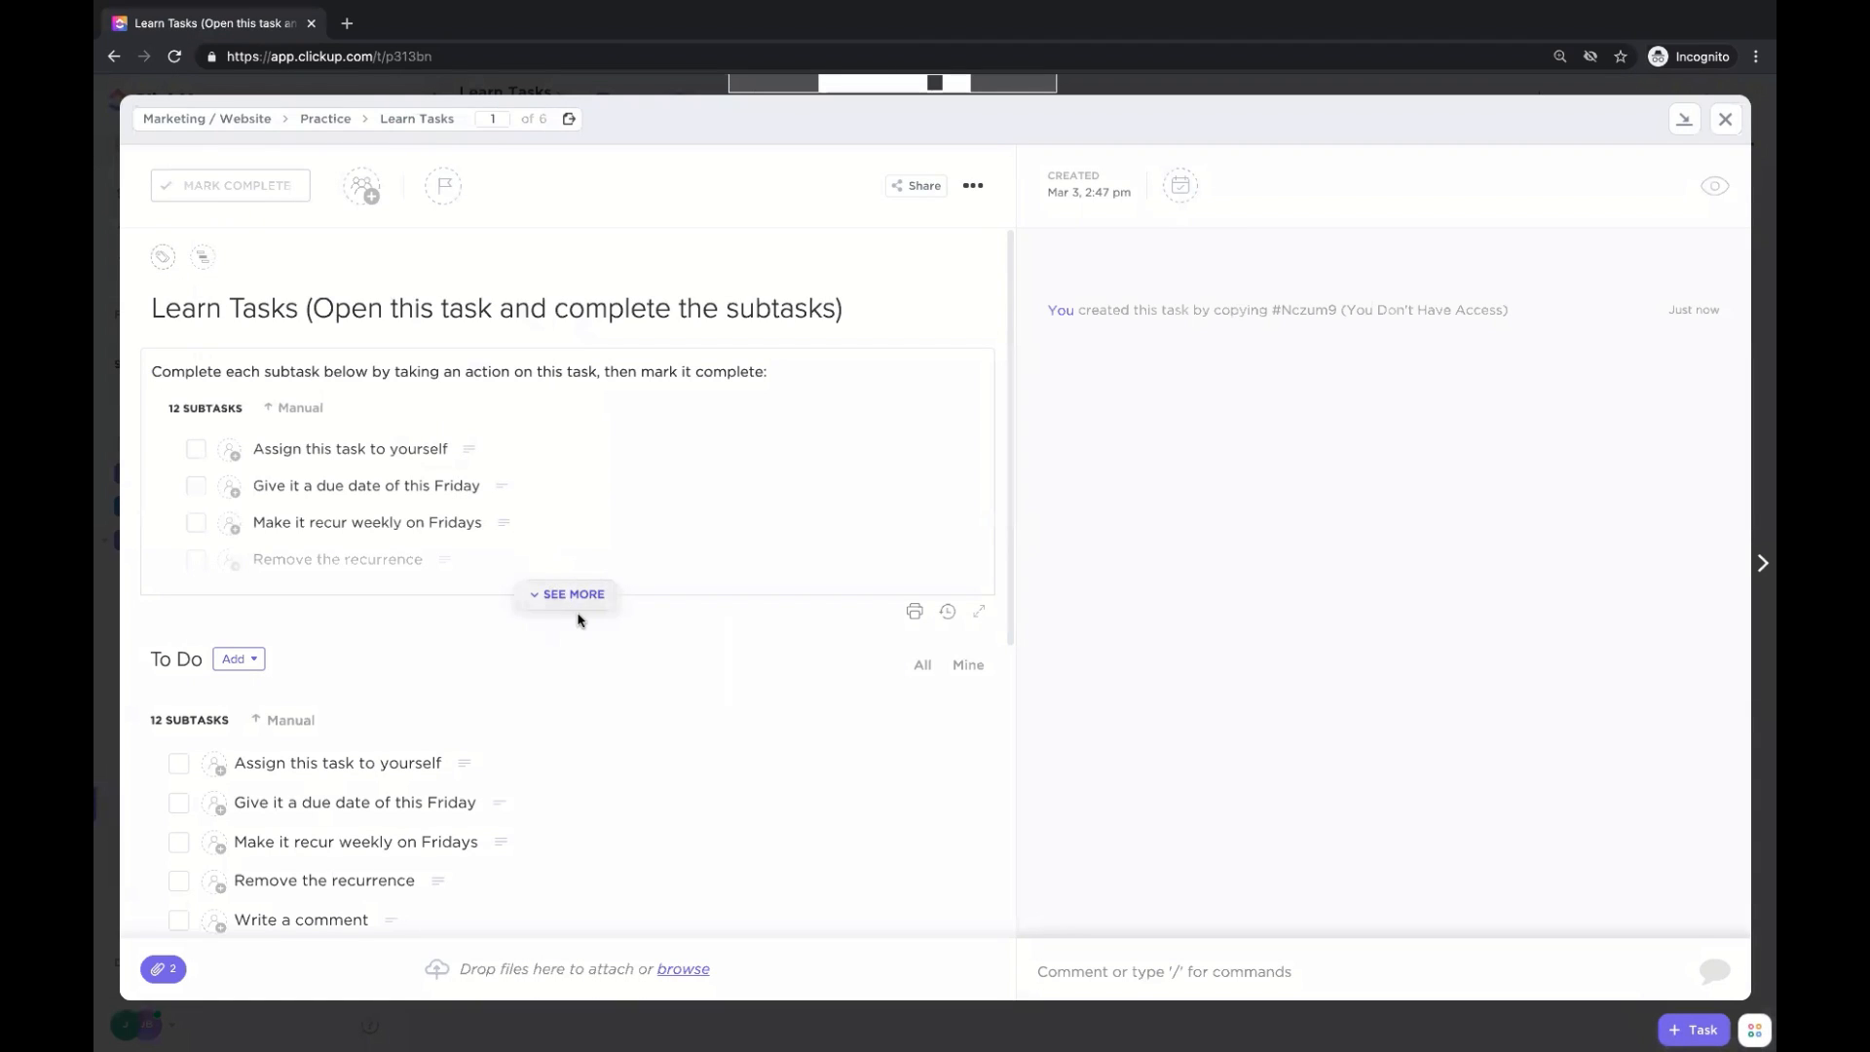
left_click(575, 594)
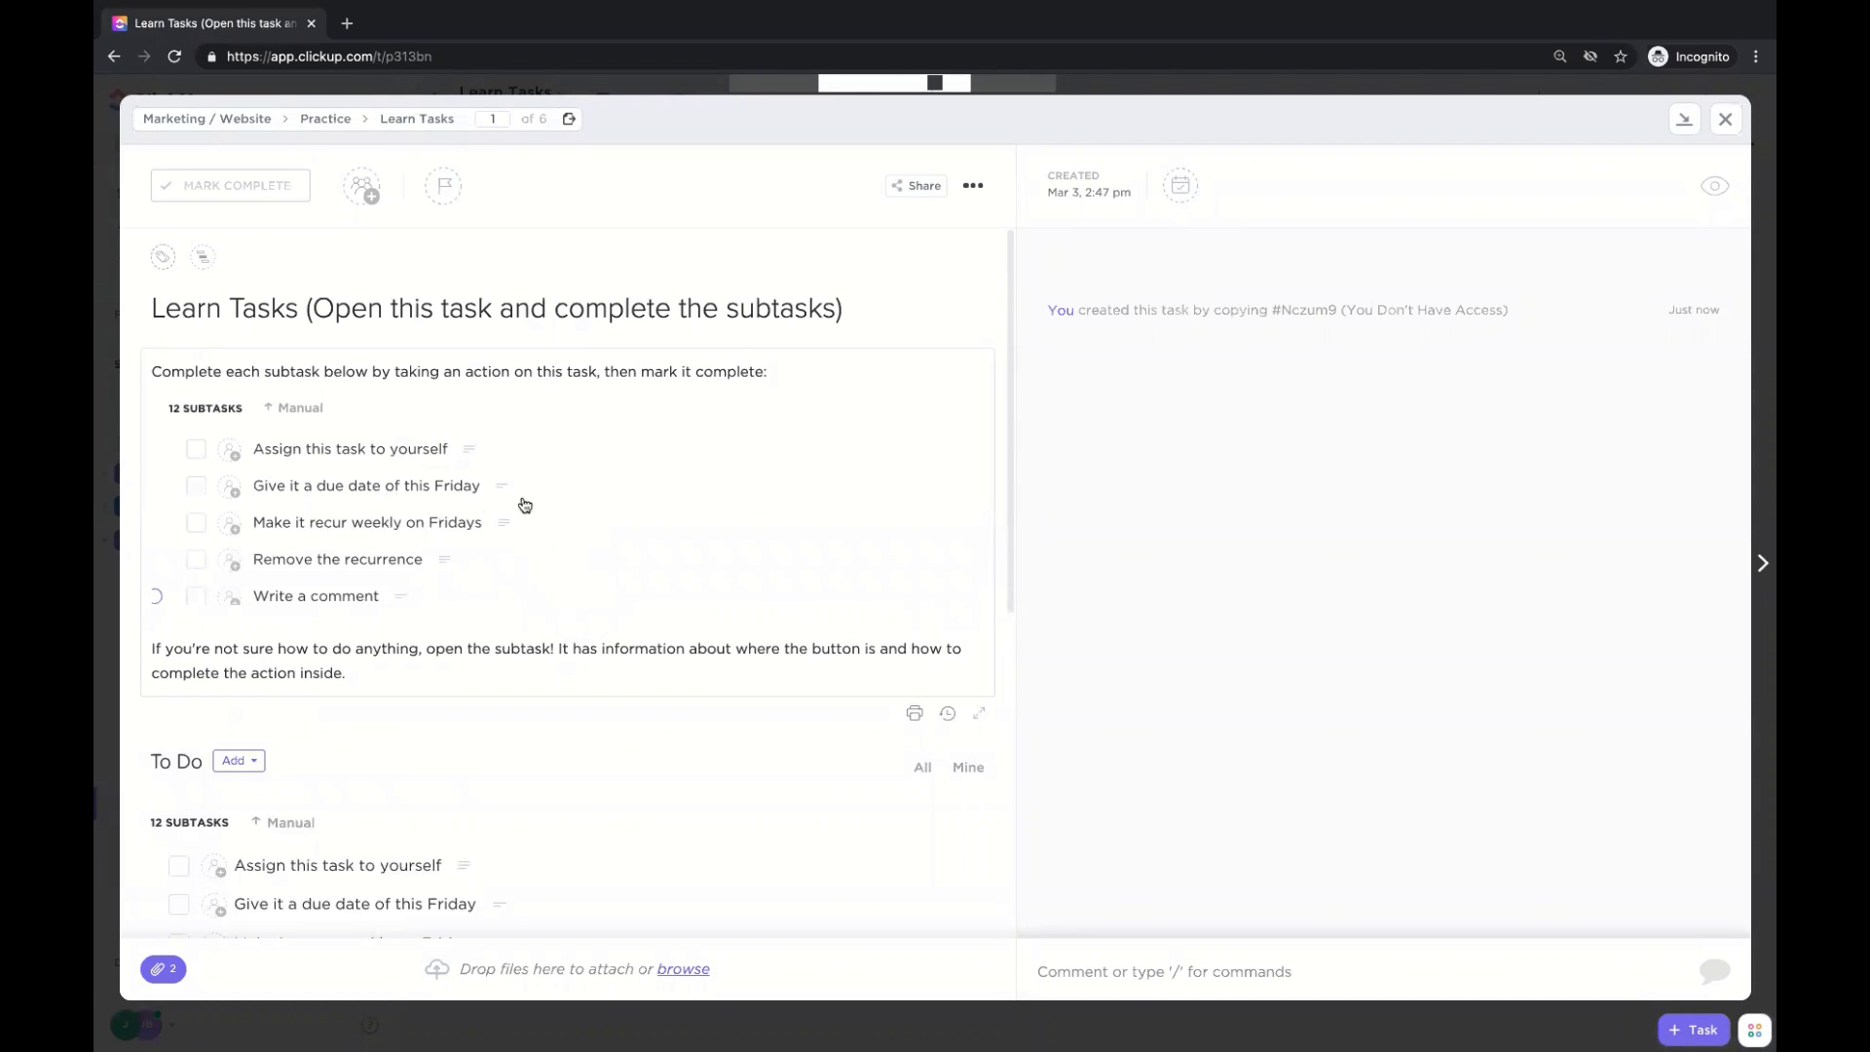
scroll(547, 697, "down", 1)
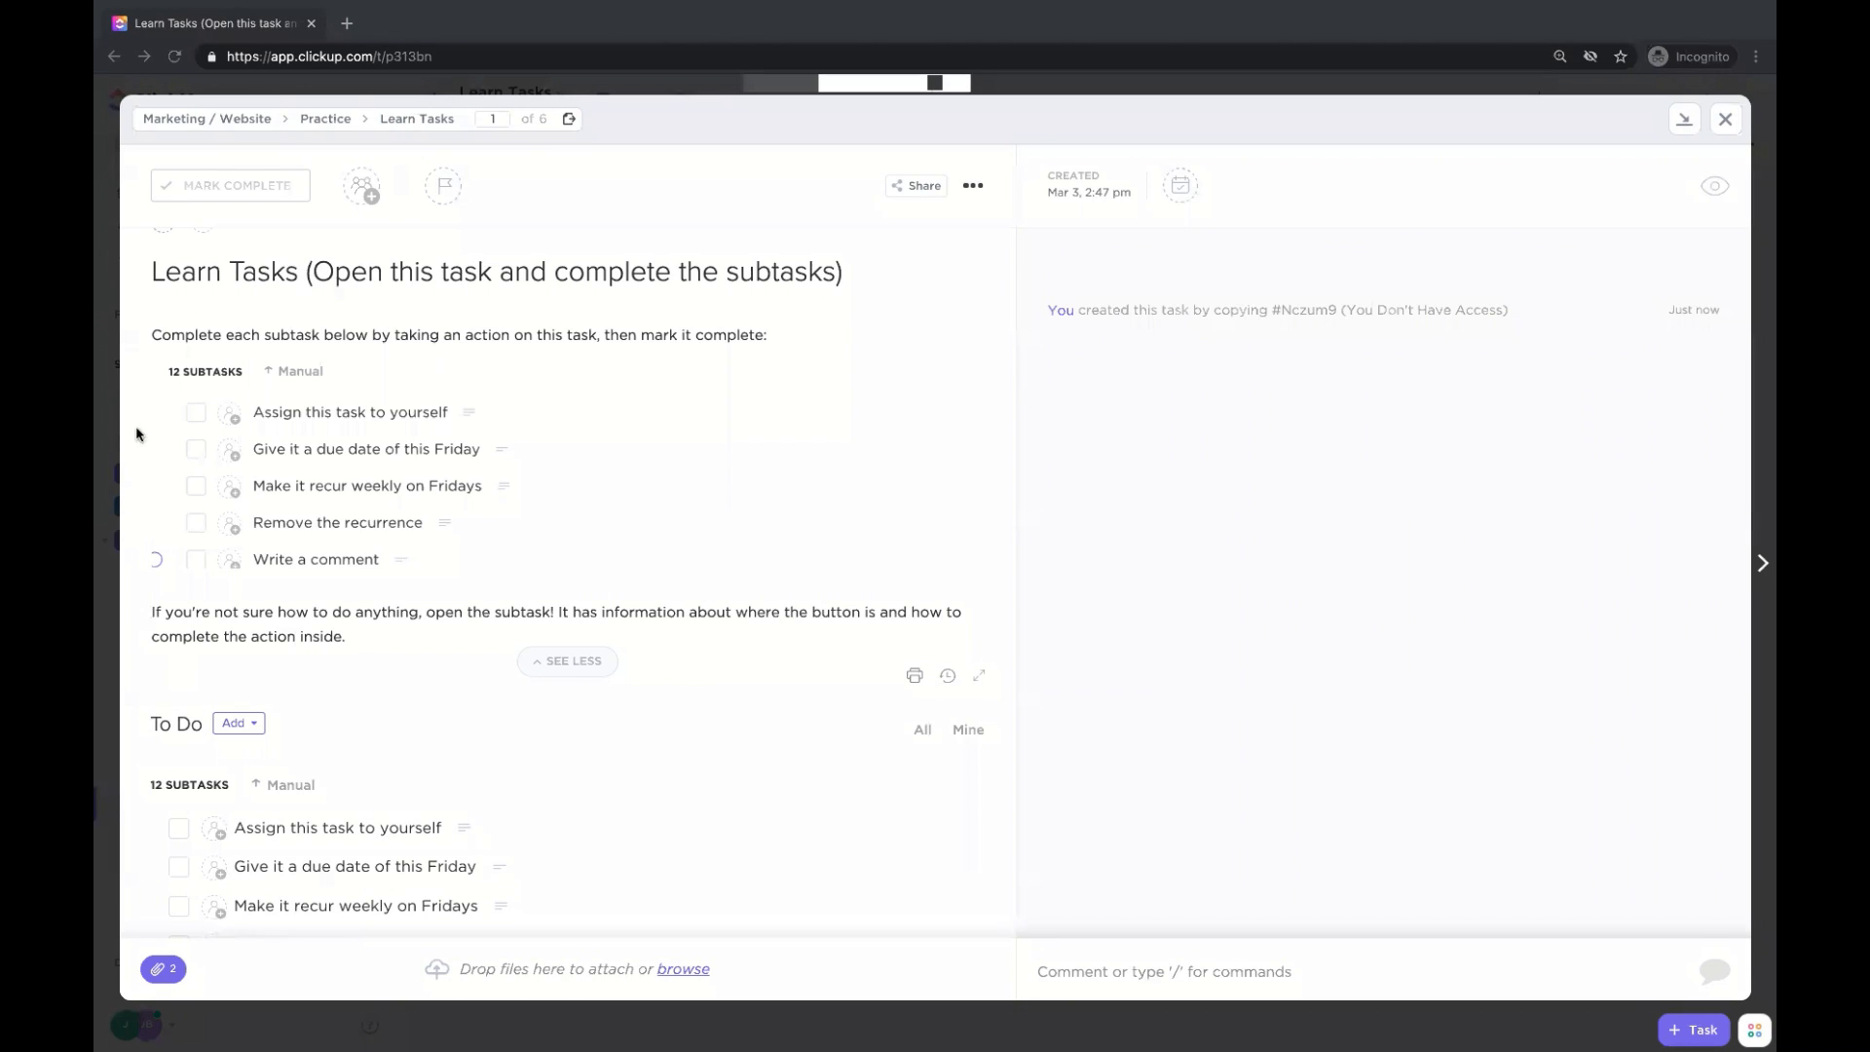
left_click(969, 187)
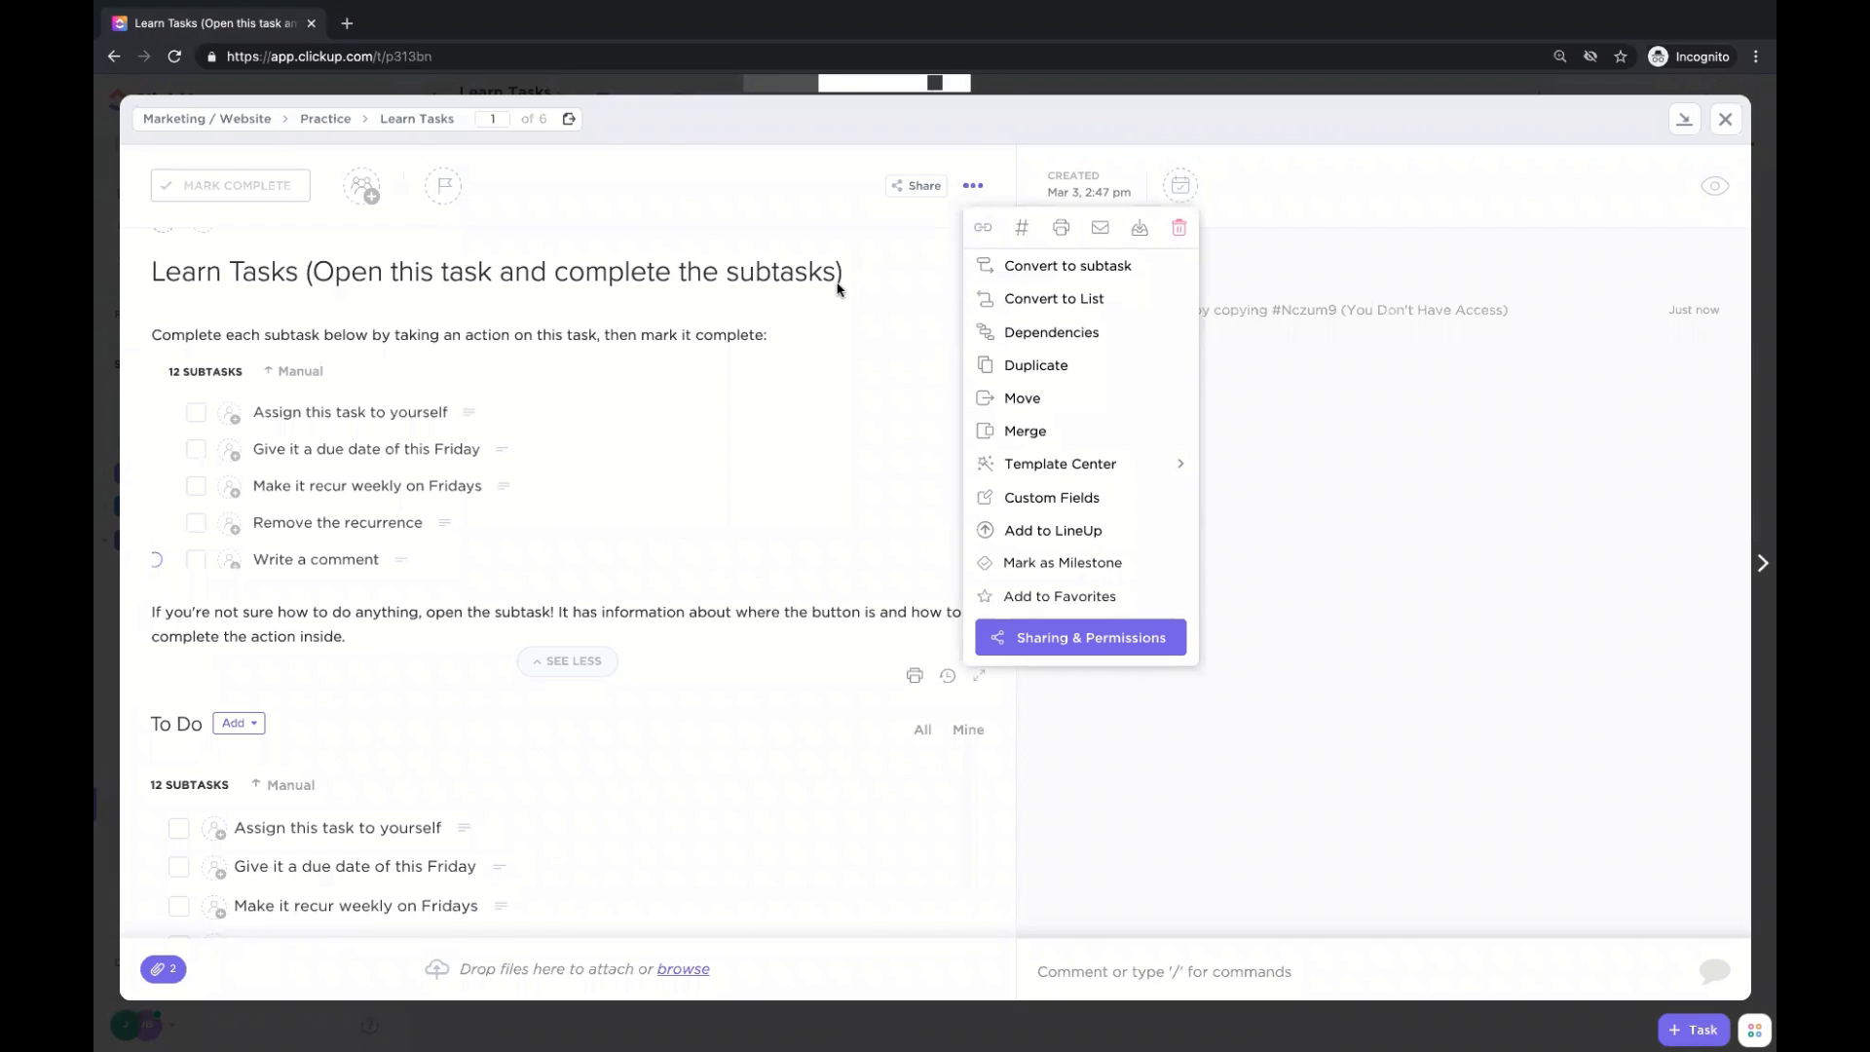
left_click(939, 302)
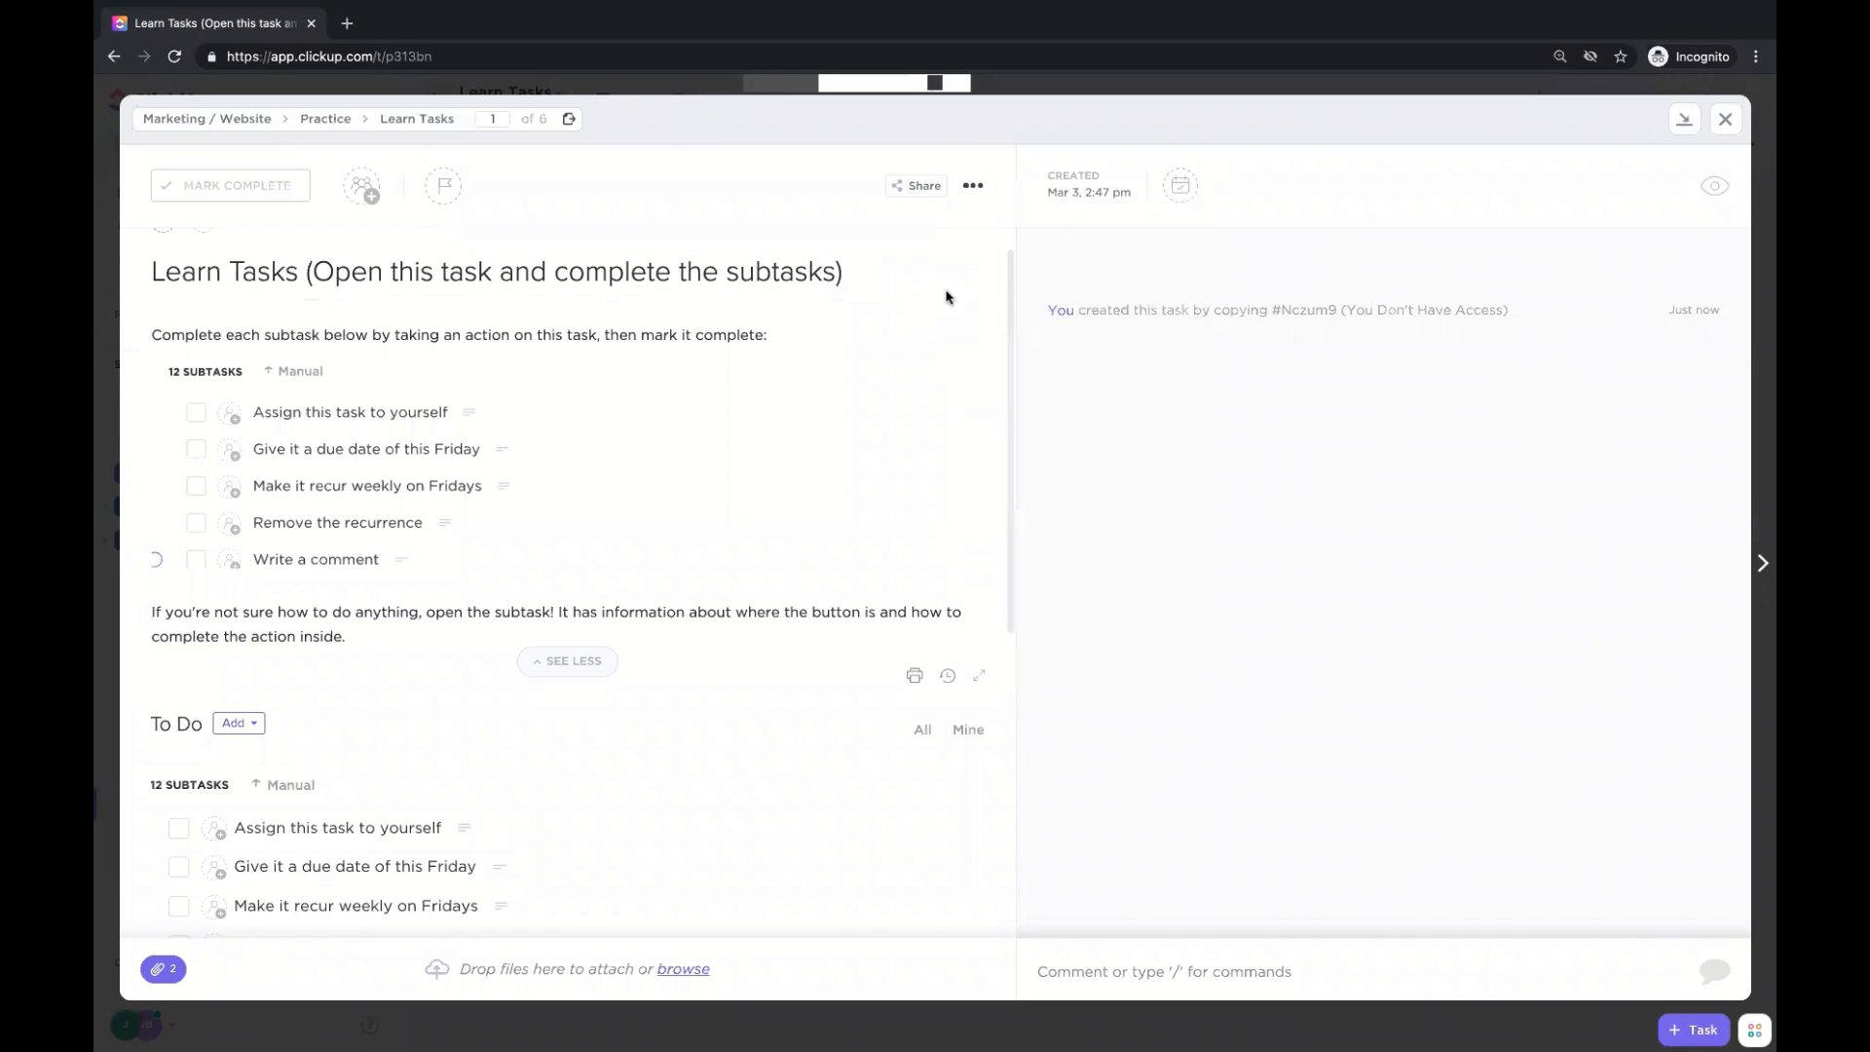
In the task's dependencies, set it as blocking the Homepage task and a Task 3.
left_click(973, 188)
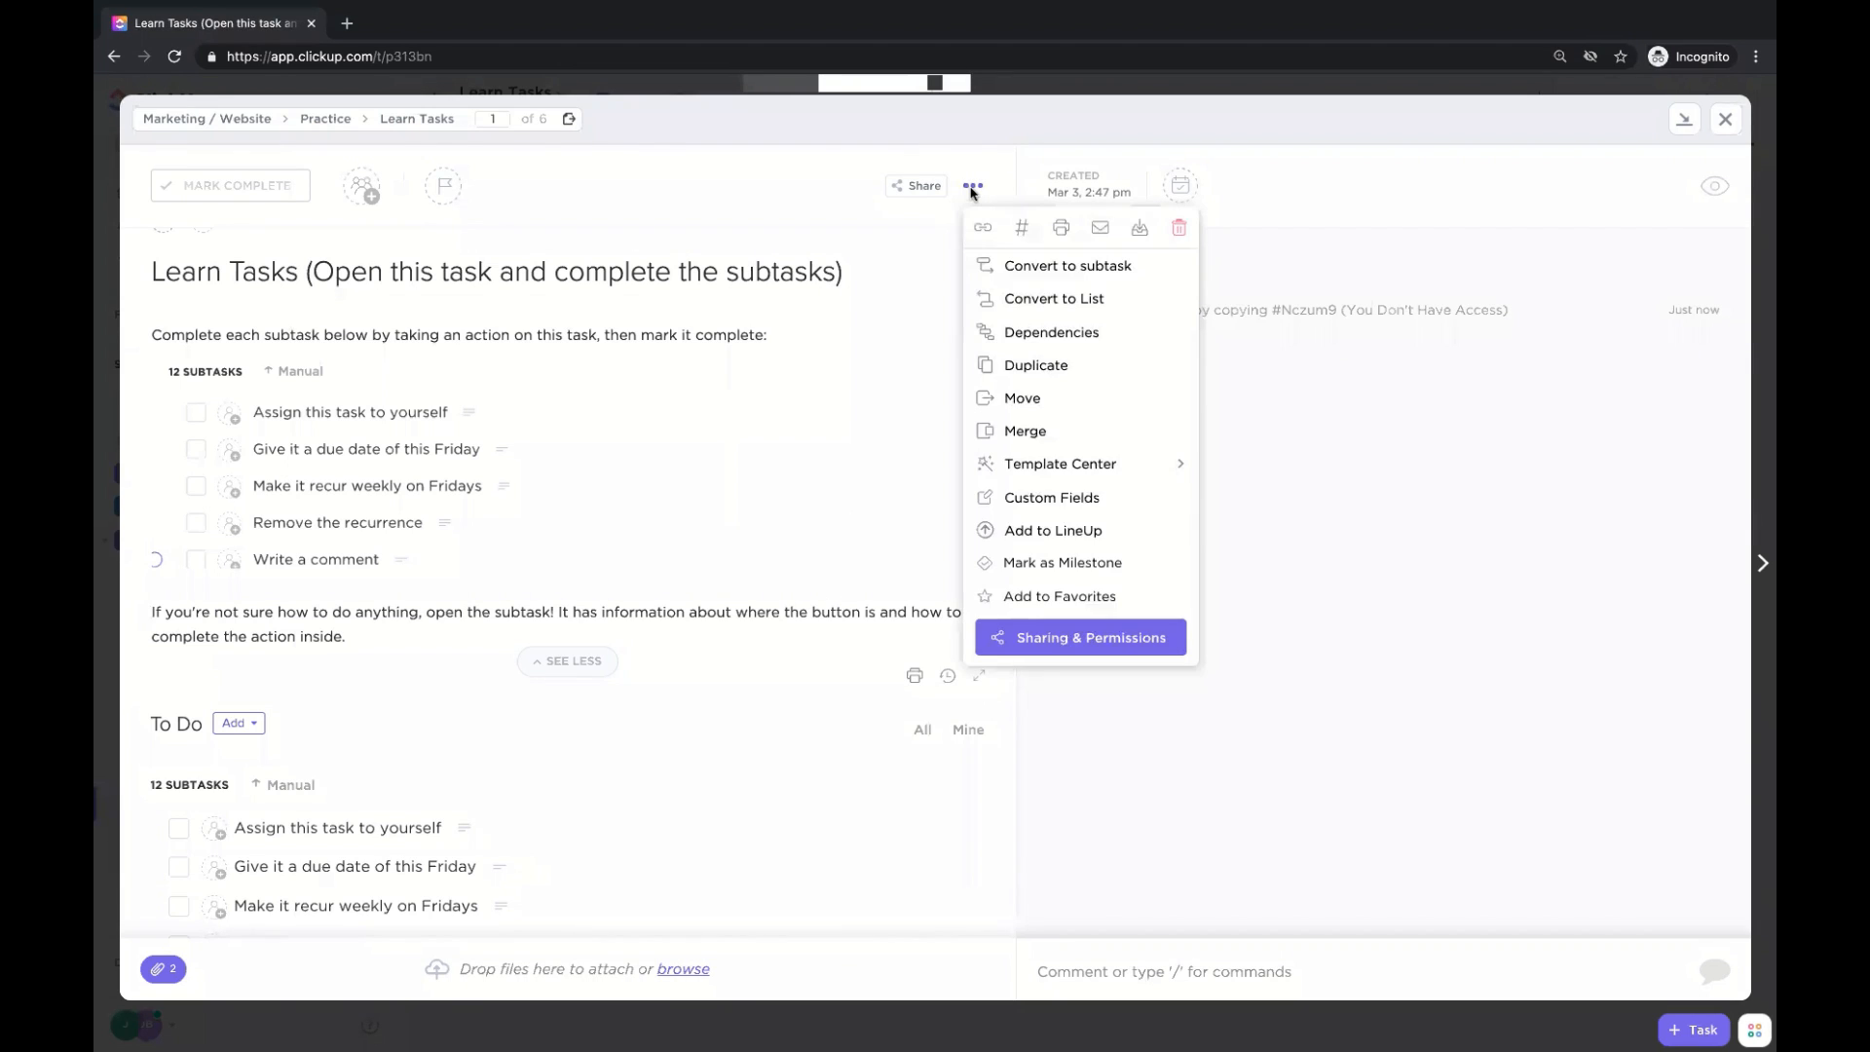
left_click(1057, 335)
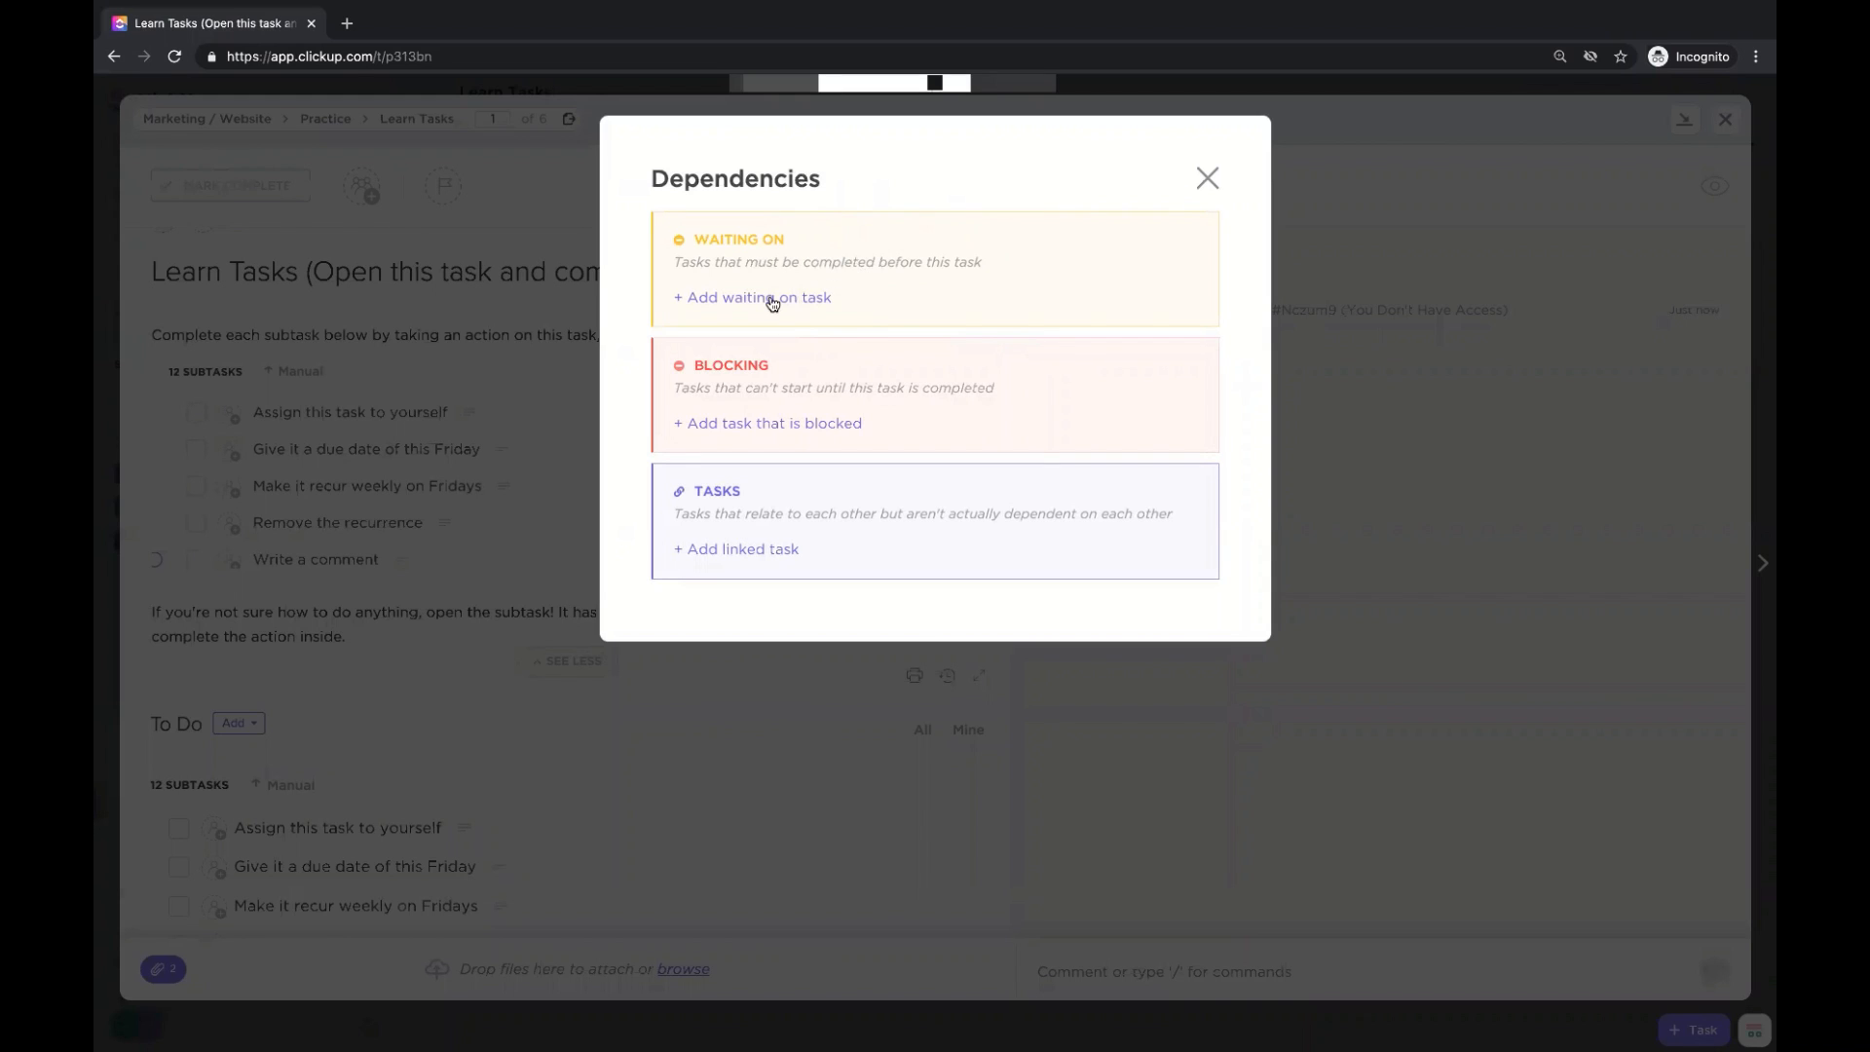
left_click(767, 424)
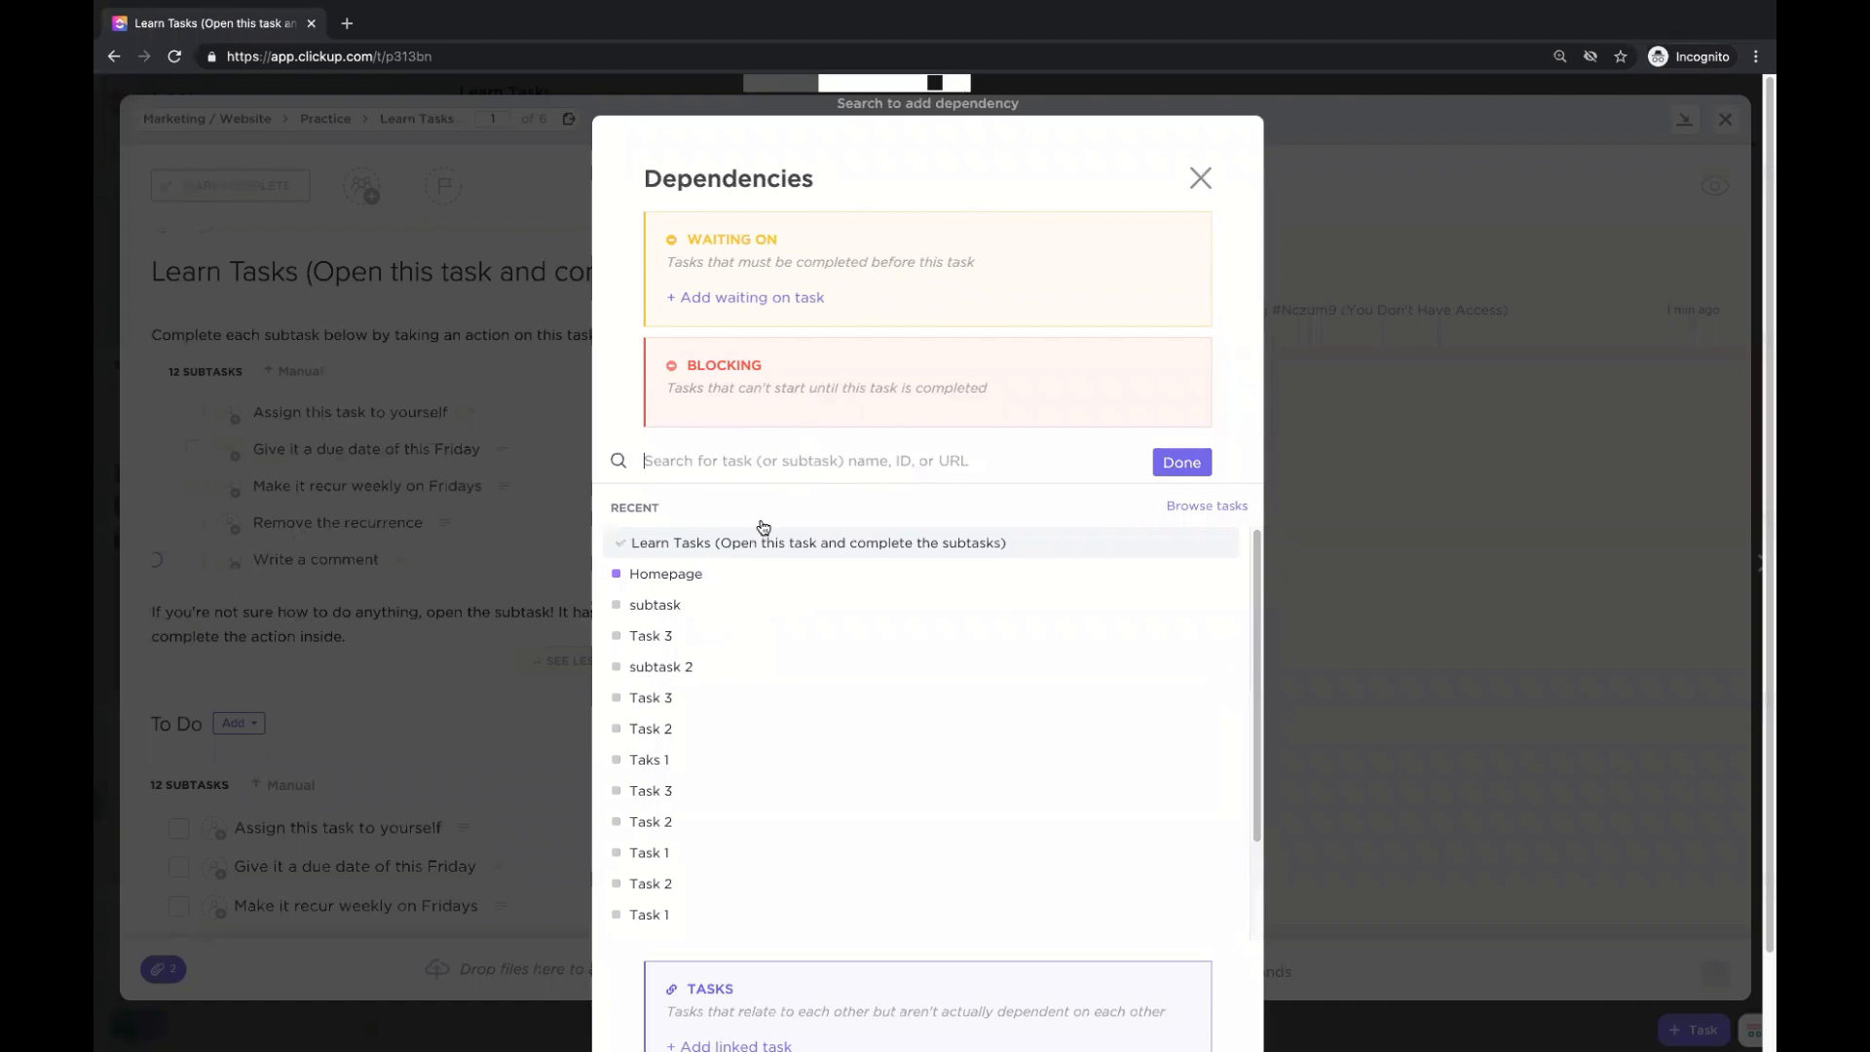
left_click(686, 563)
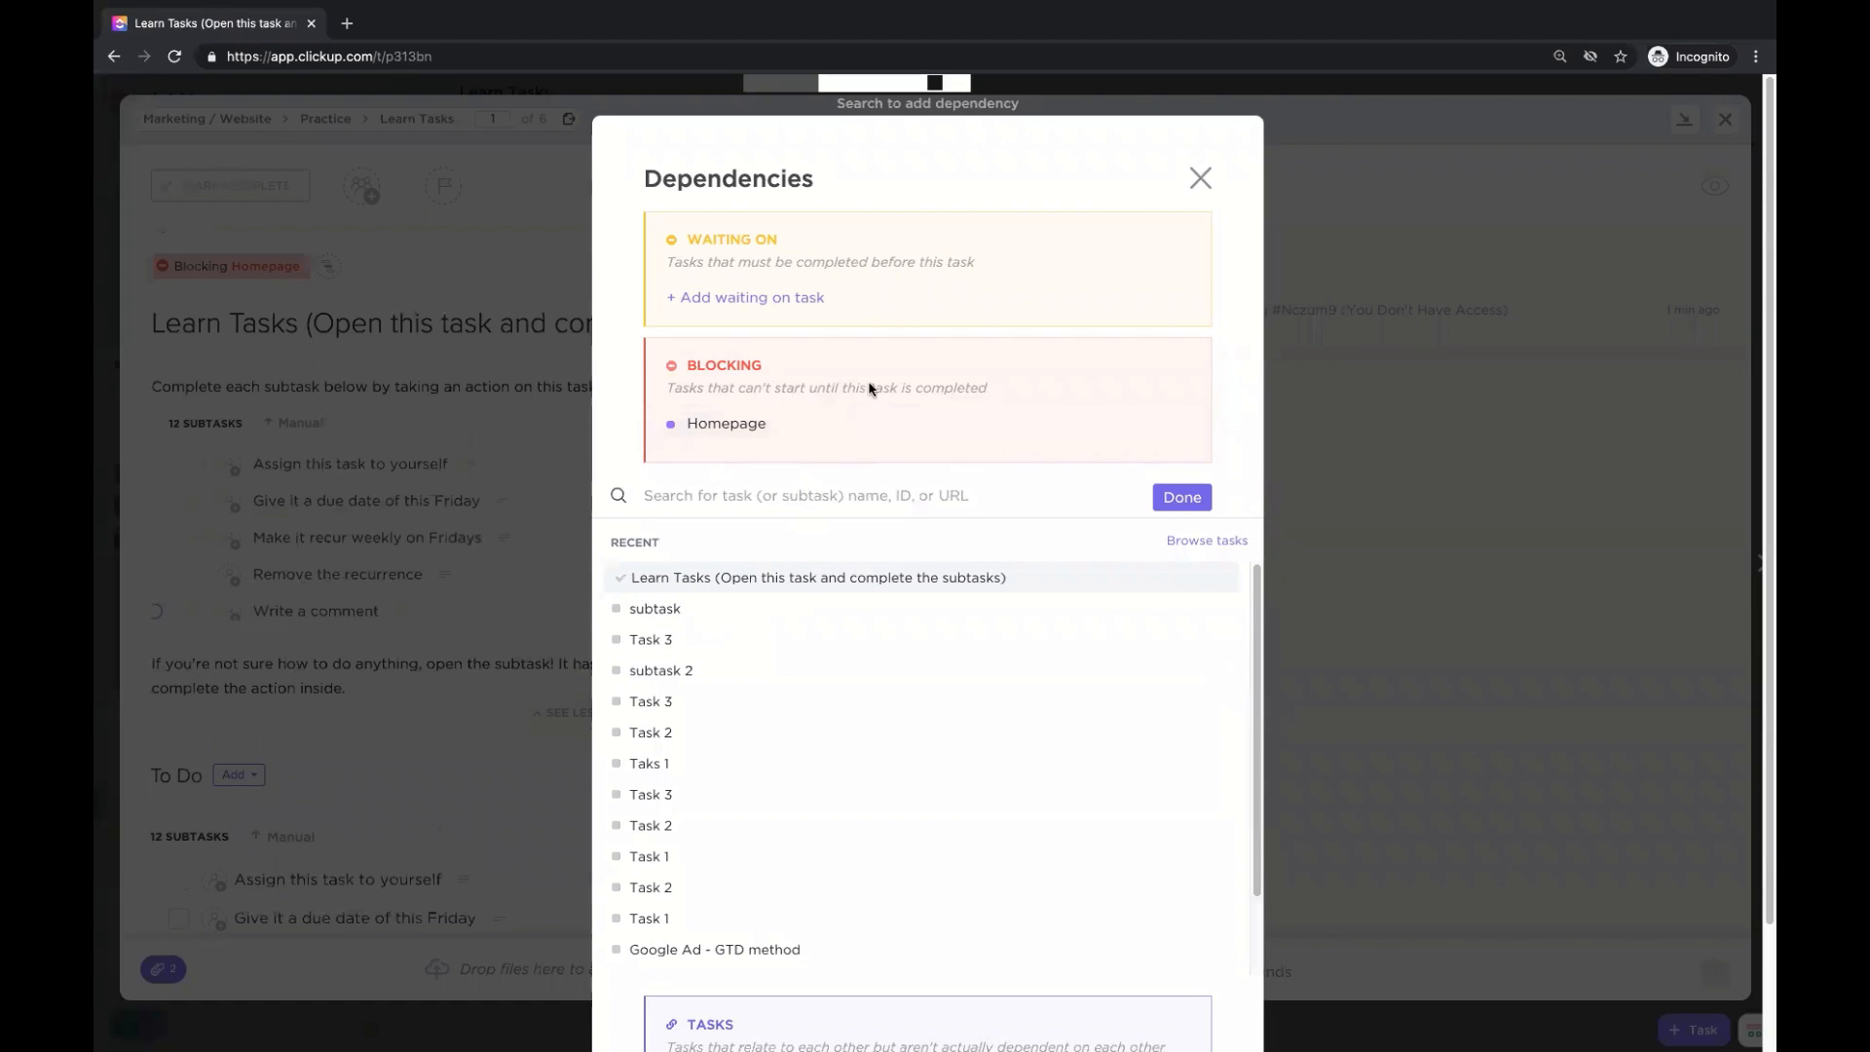
left_click(706, 701)
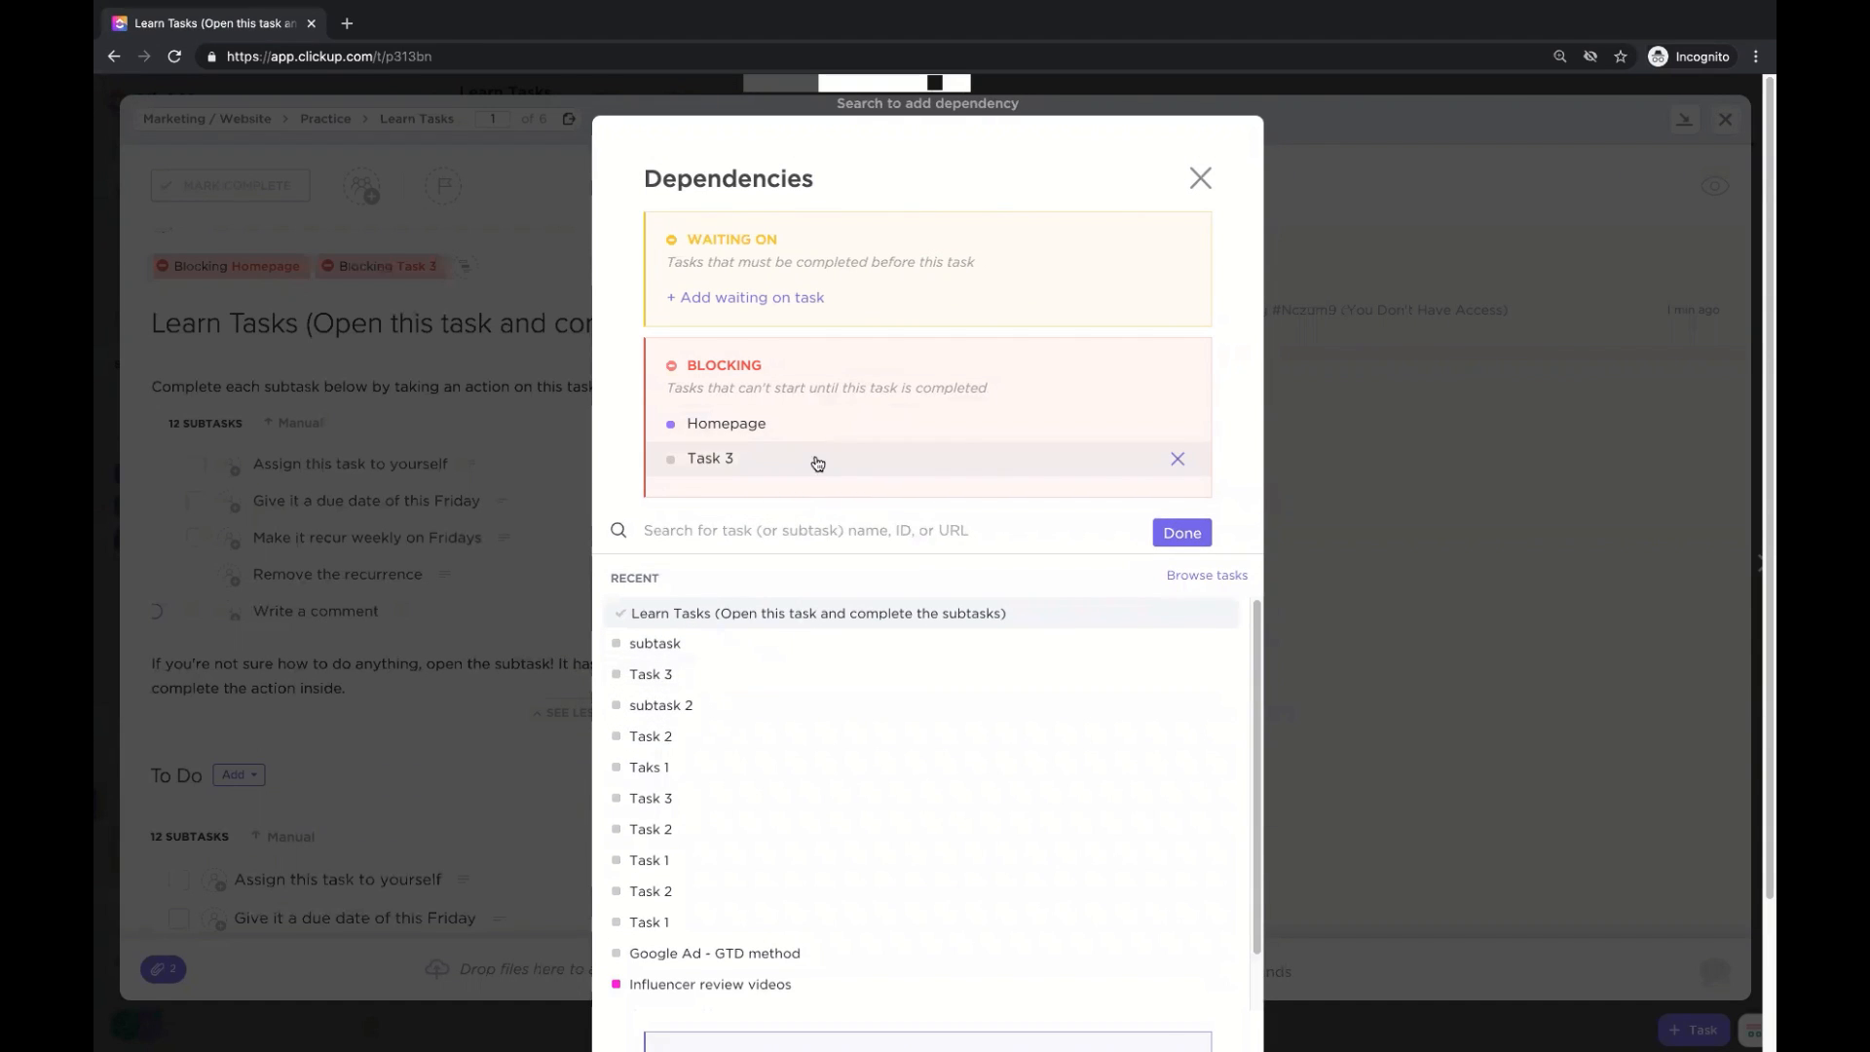
Make the same task waiting on Taks 1 and subtask 2, and close the dependencies.
left_click(769, 300)
left_click(751, 573)
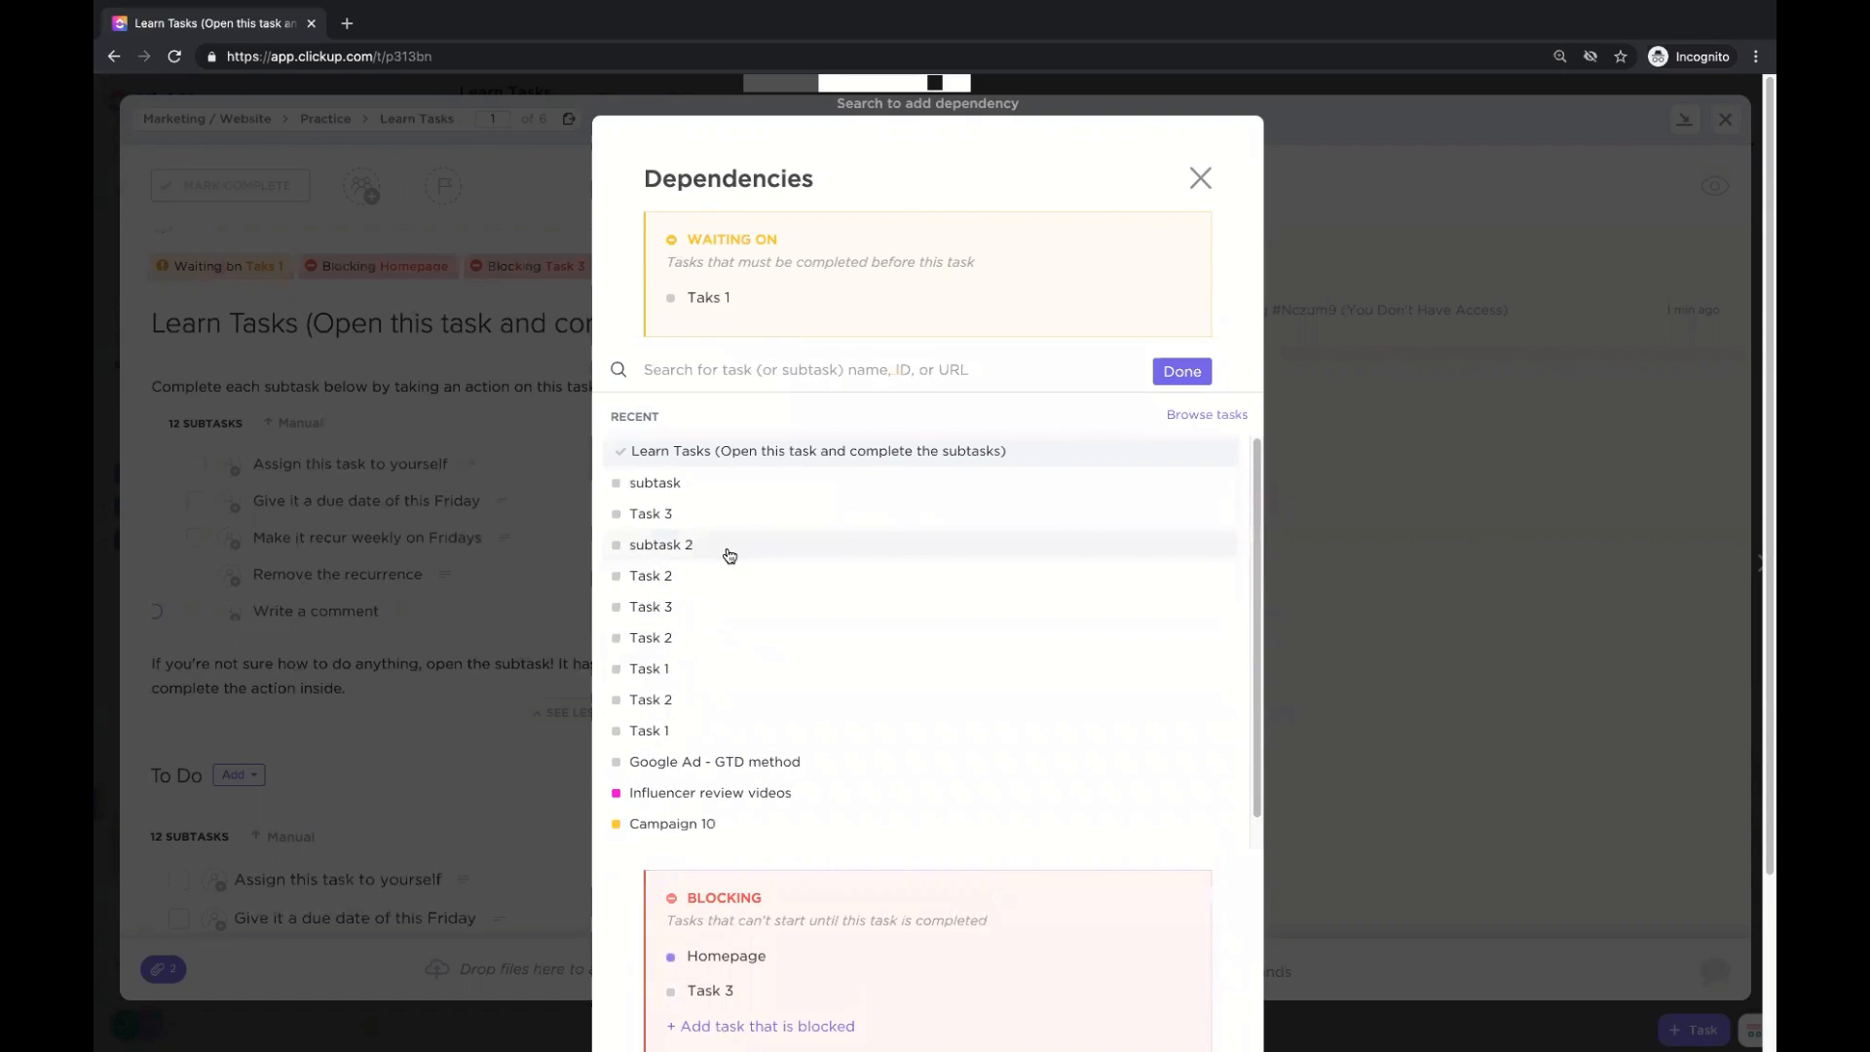
left_click(727, 550)
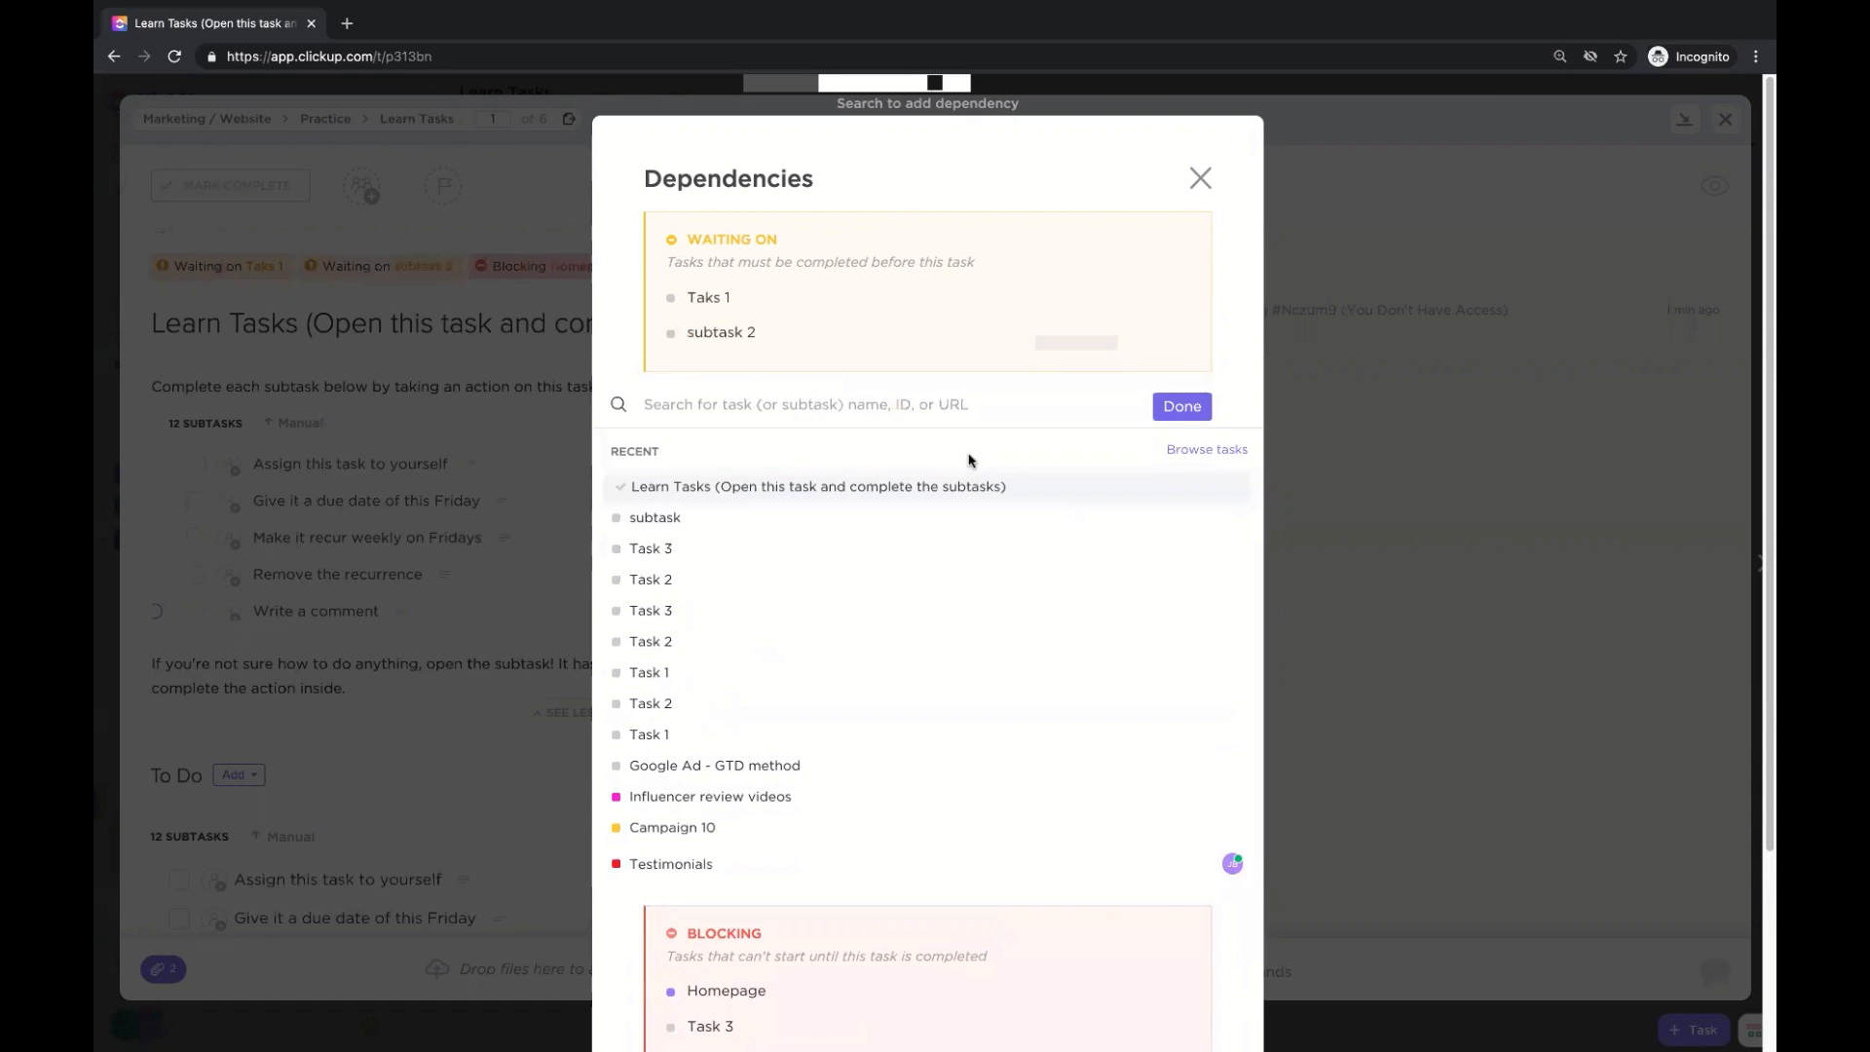
left_click(1200, 179)
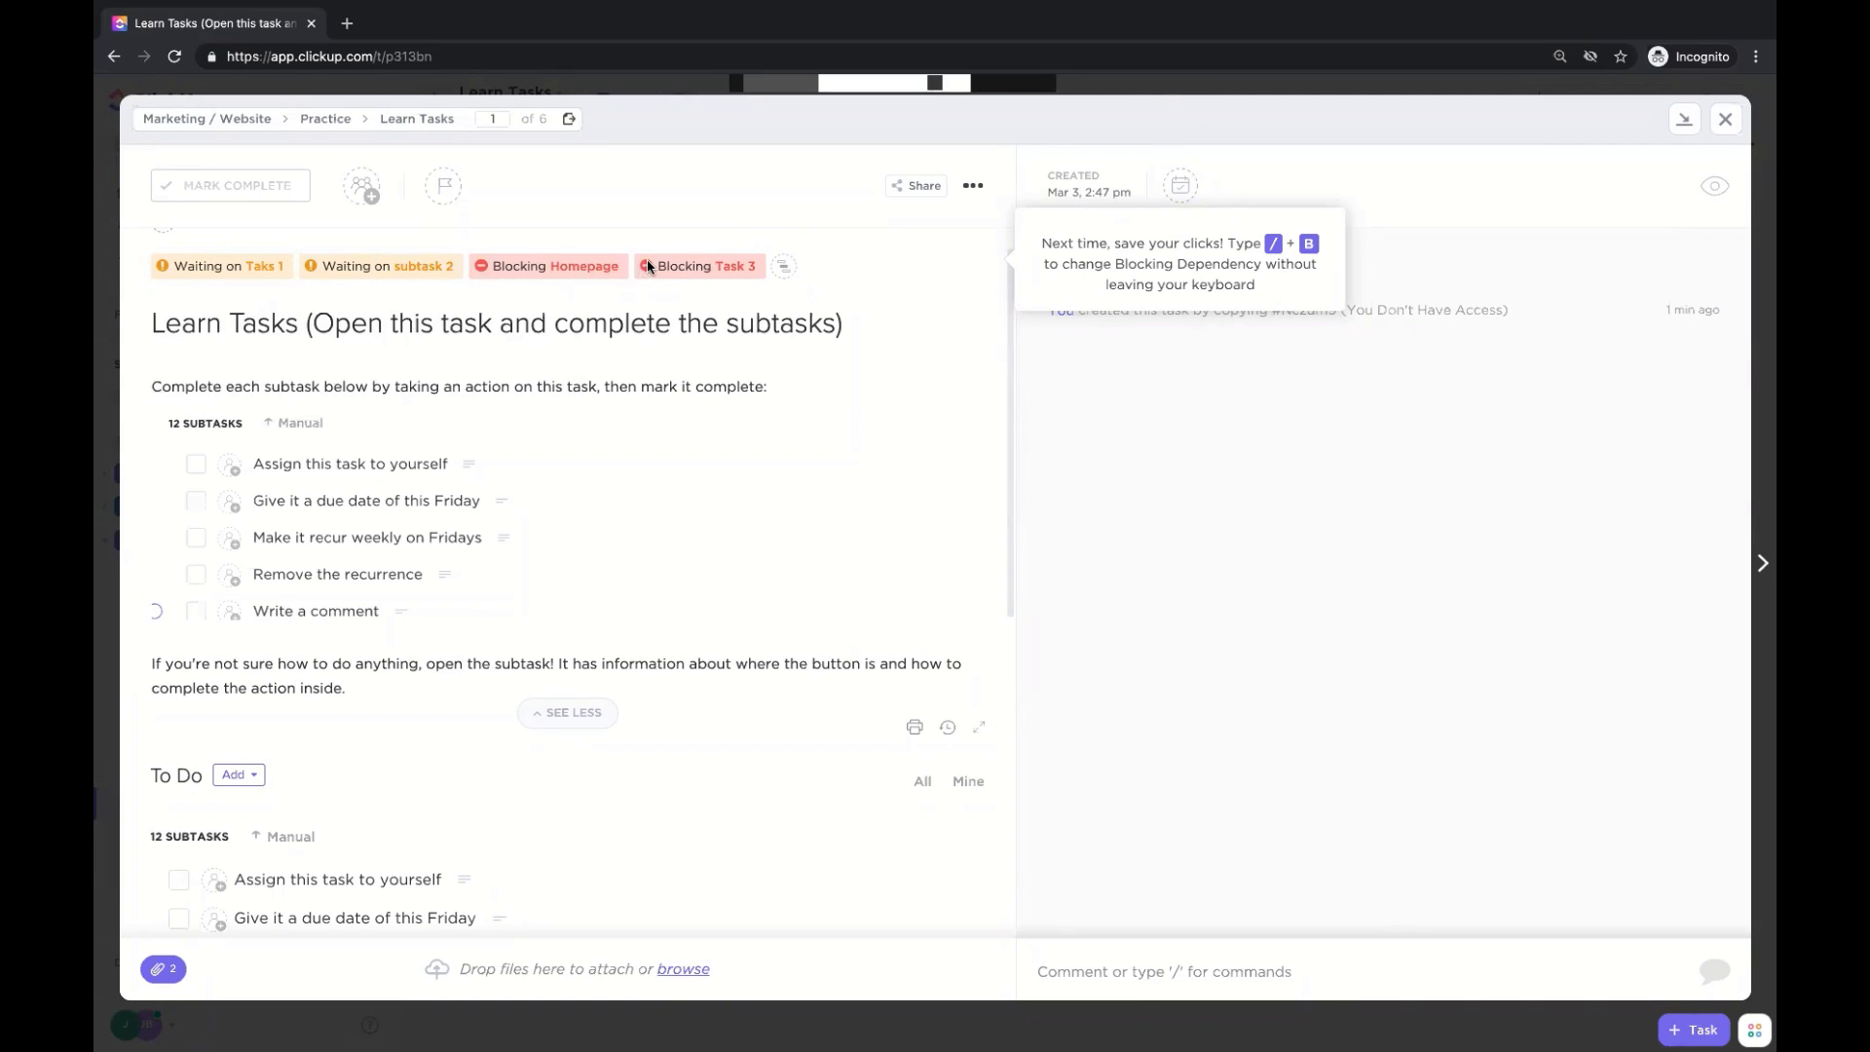
Open the linked Taks 1 task, view its blocking relationship to the Learn Tasks task, and close it.
left_click(252, 273)
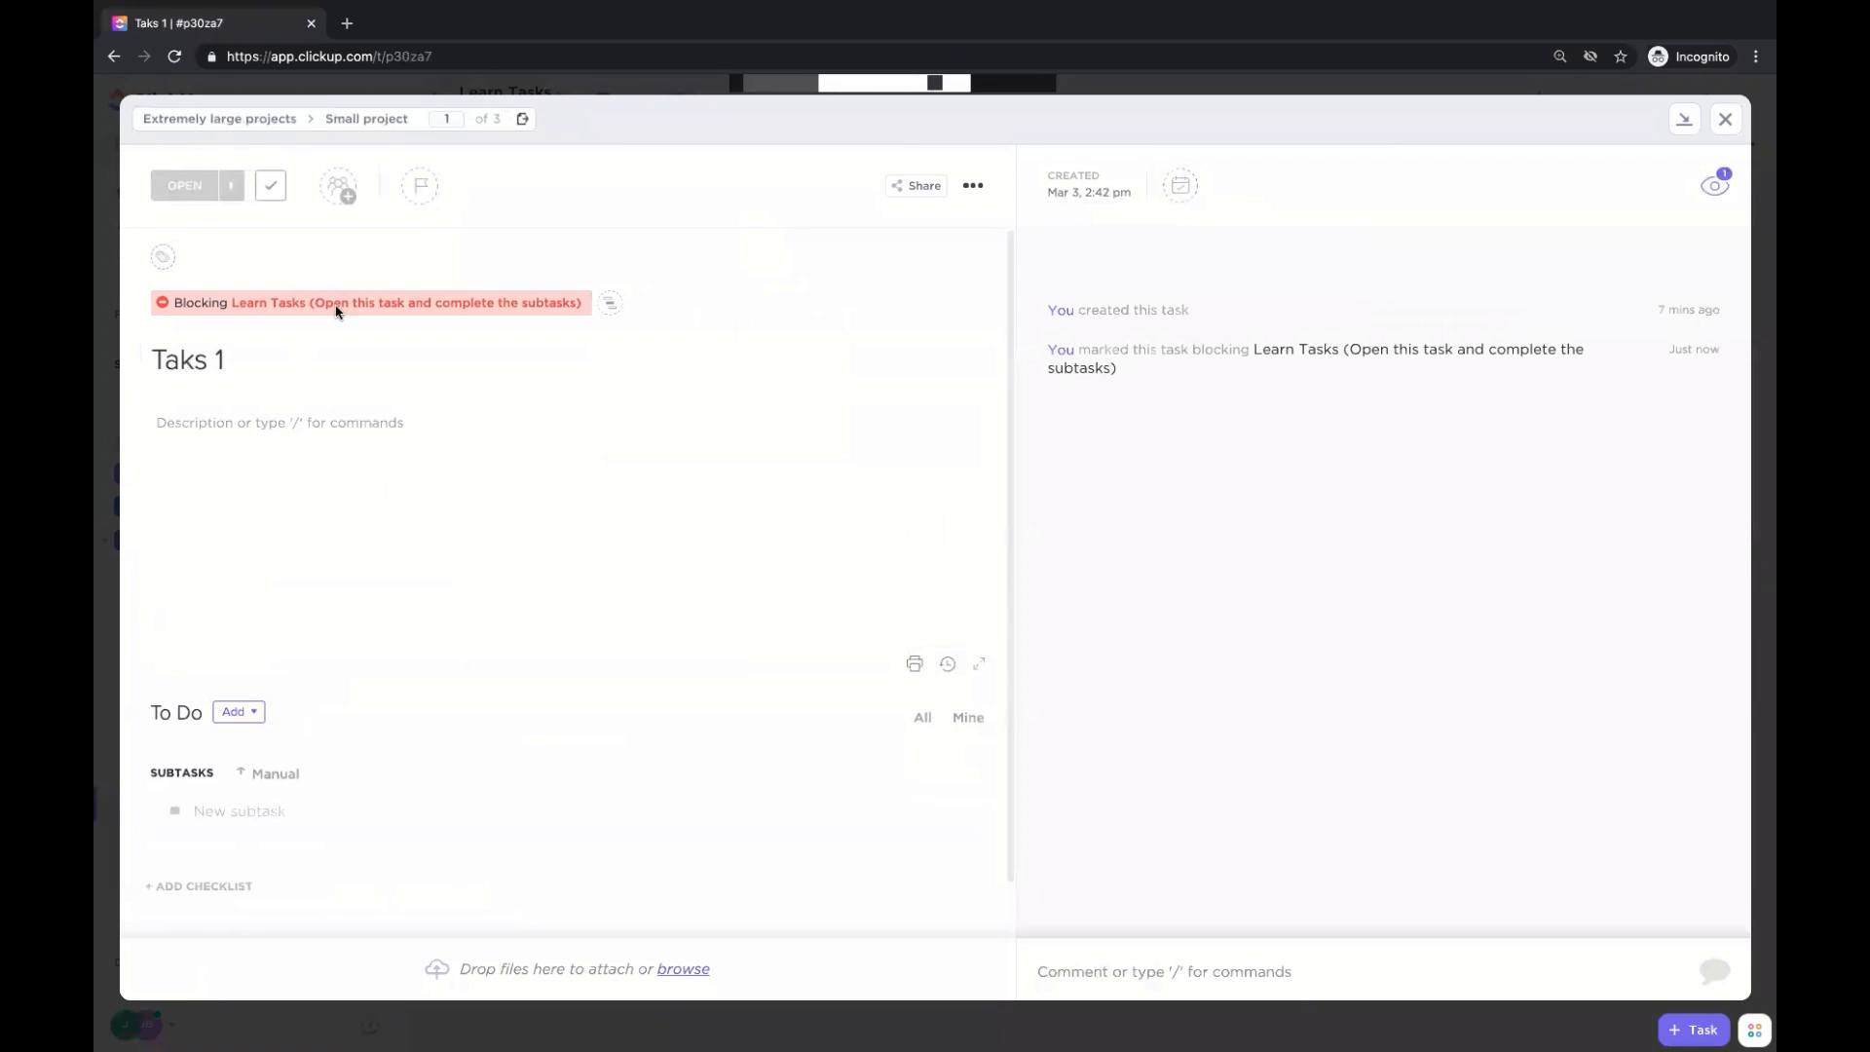
mouse_move(384, 307)
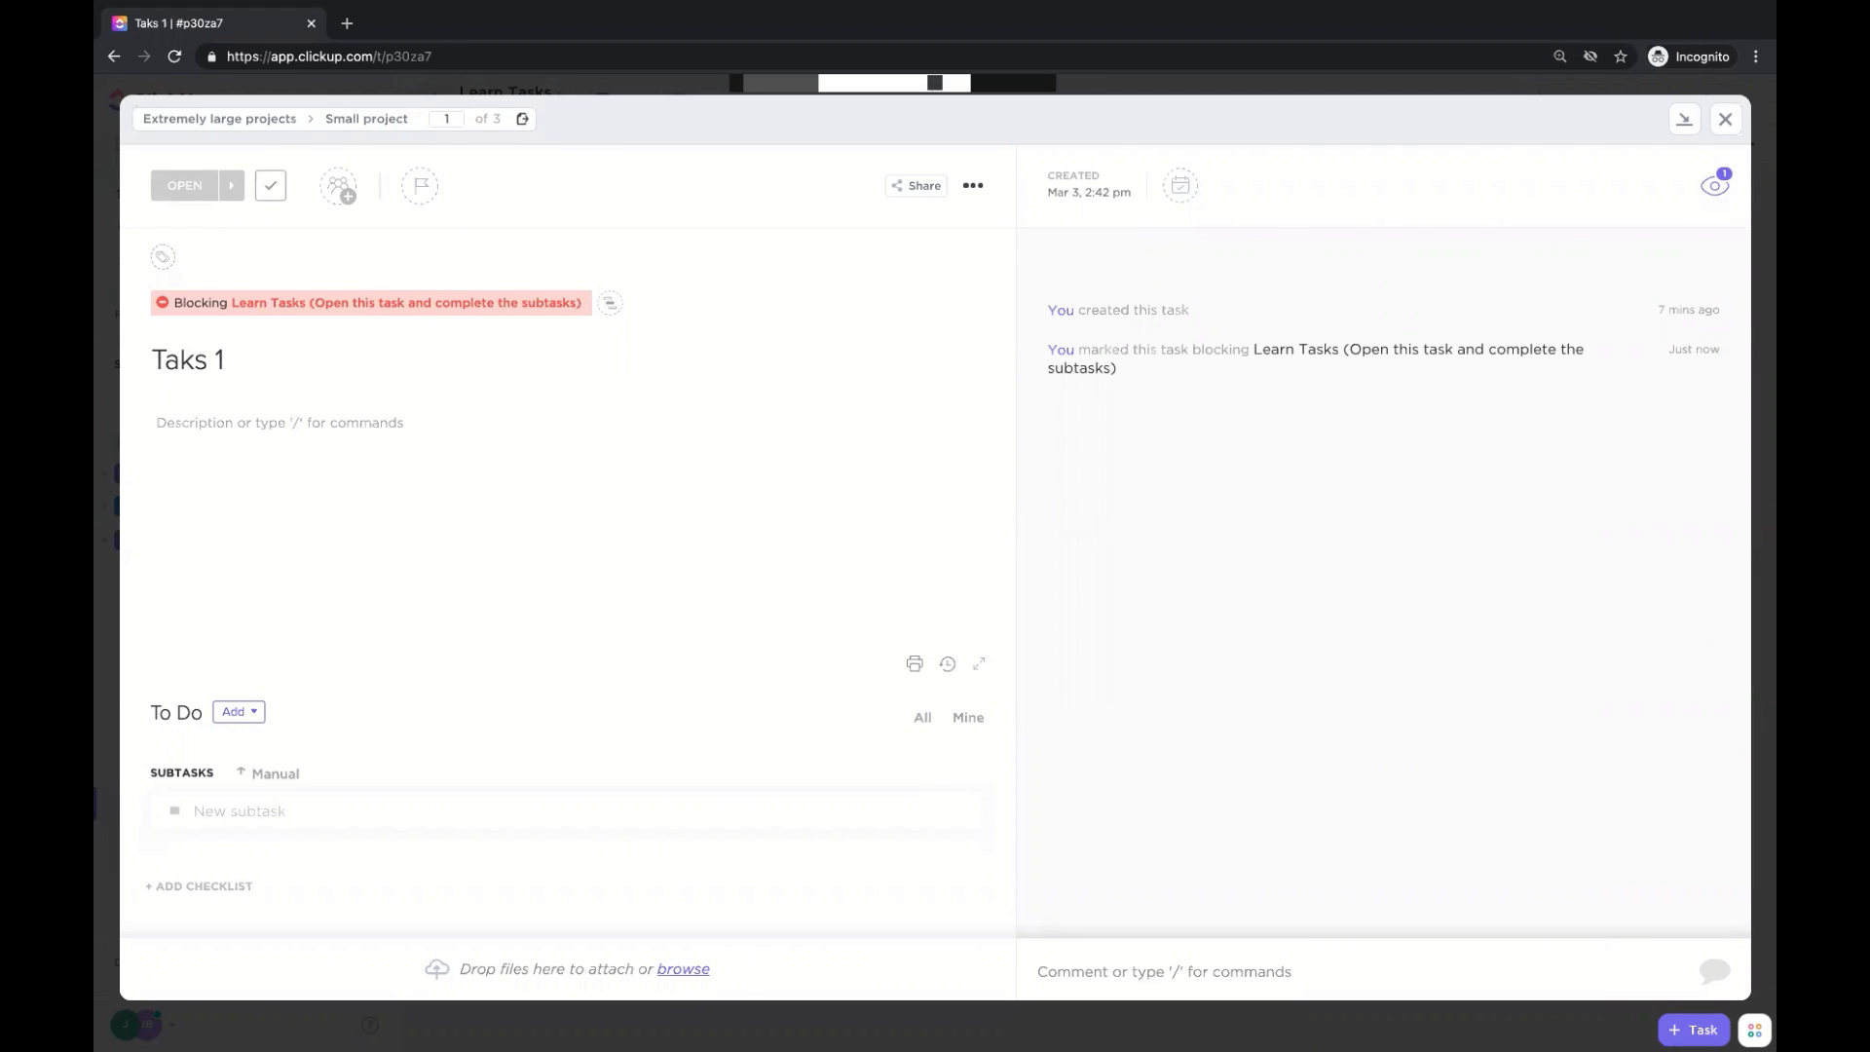
left_click(1725, 118)
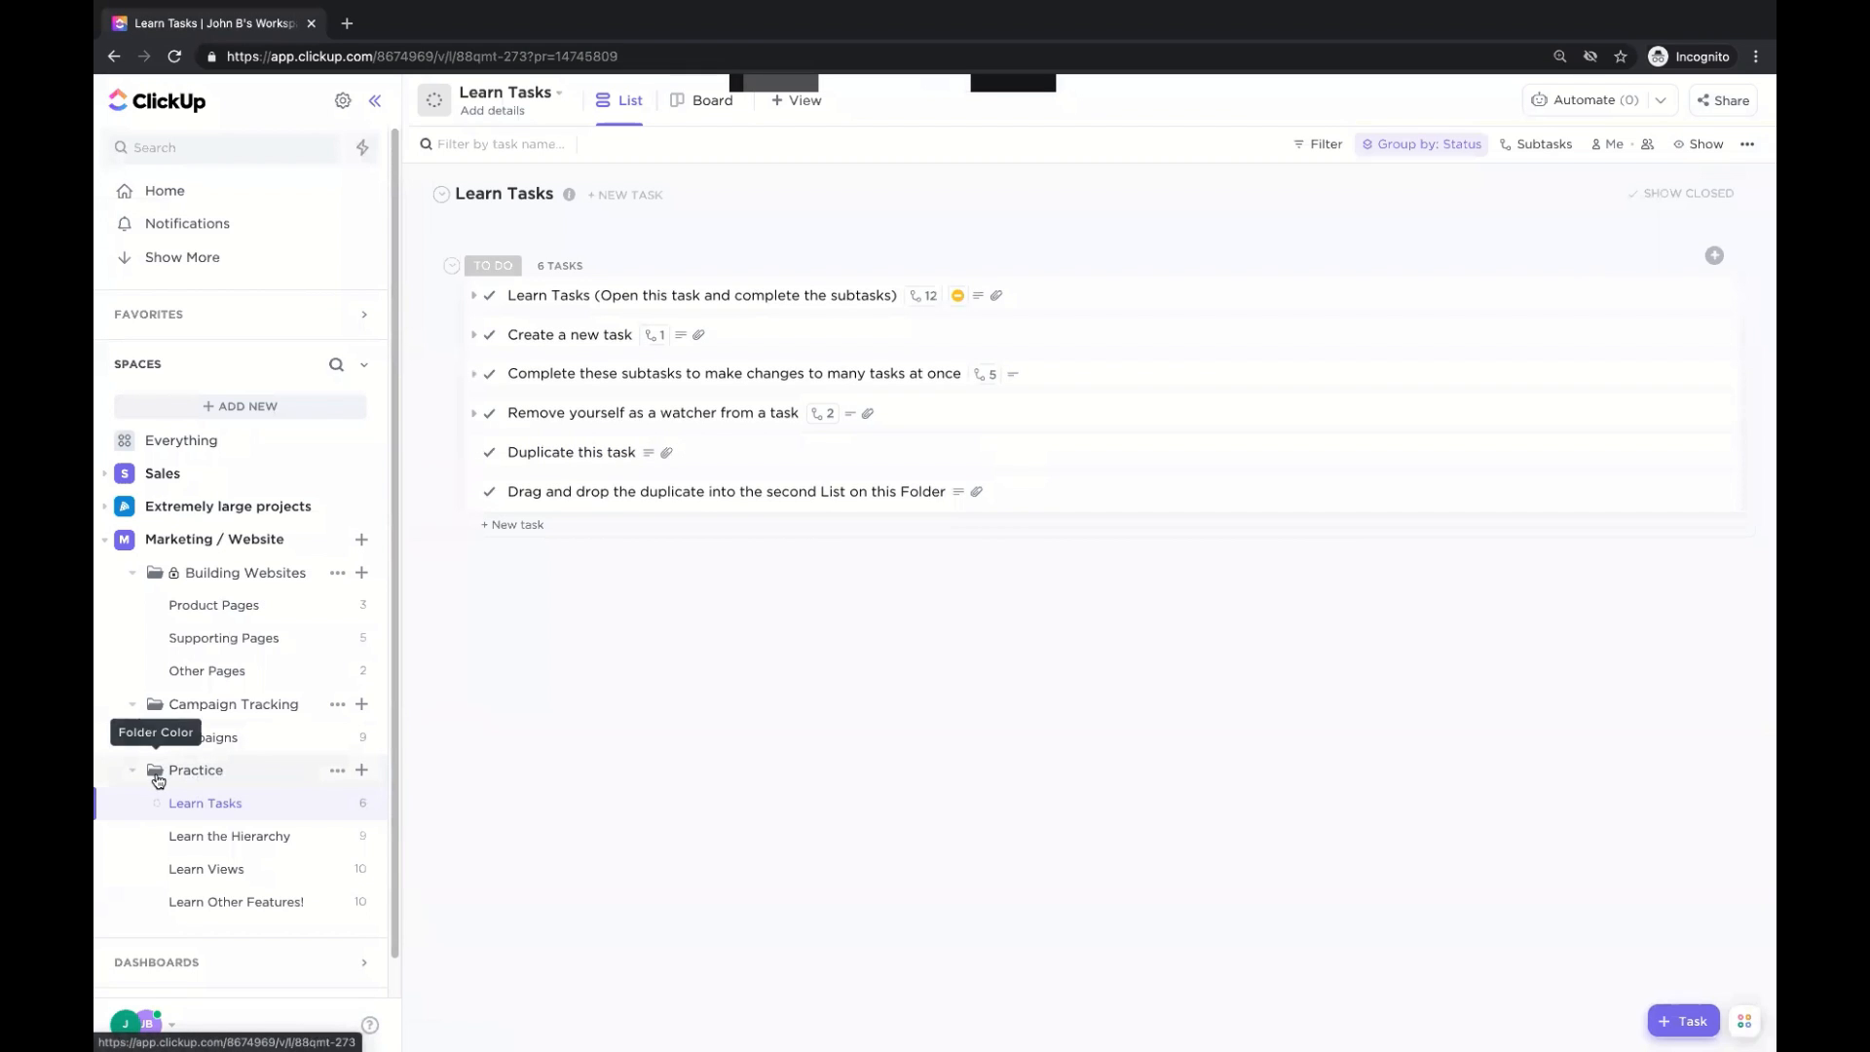
Review the copy settings for duplicating the Practice folder.
left_click(338, 770)
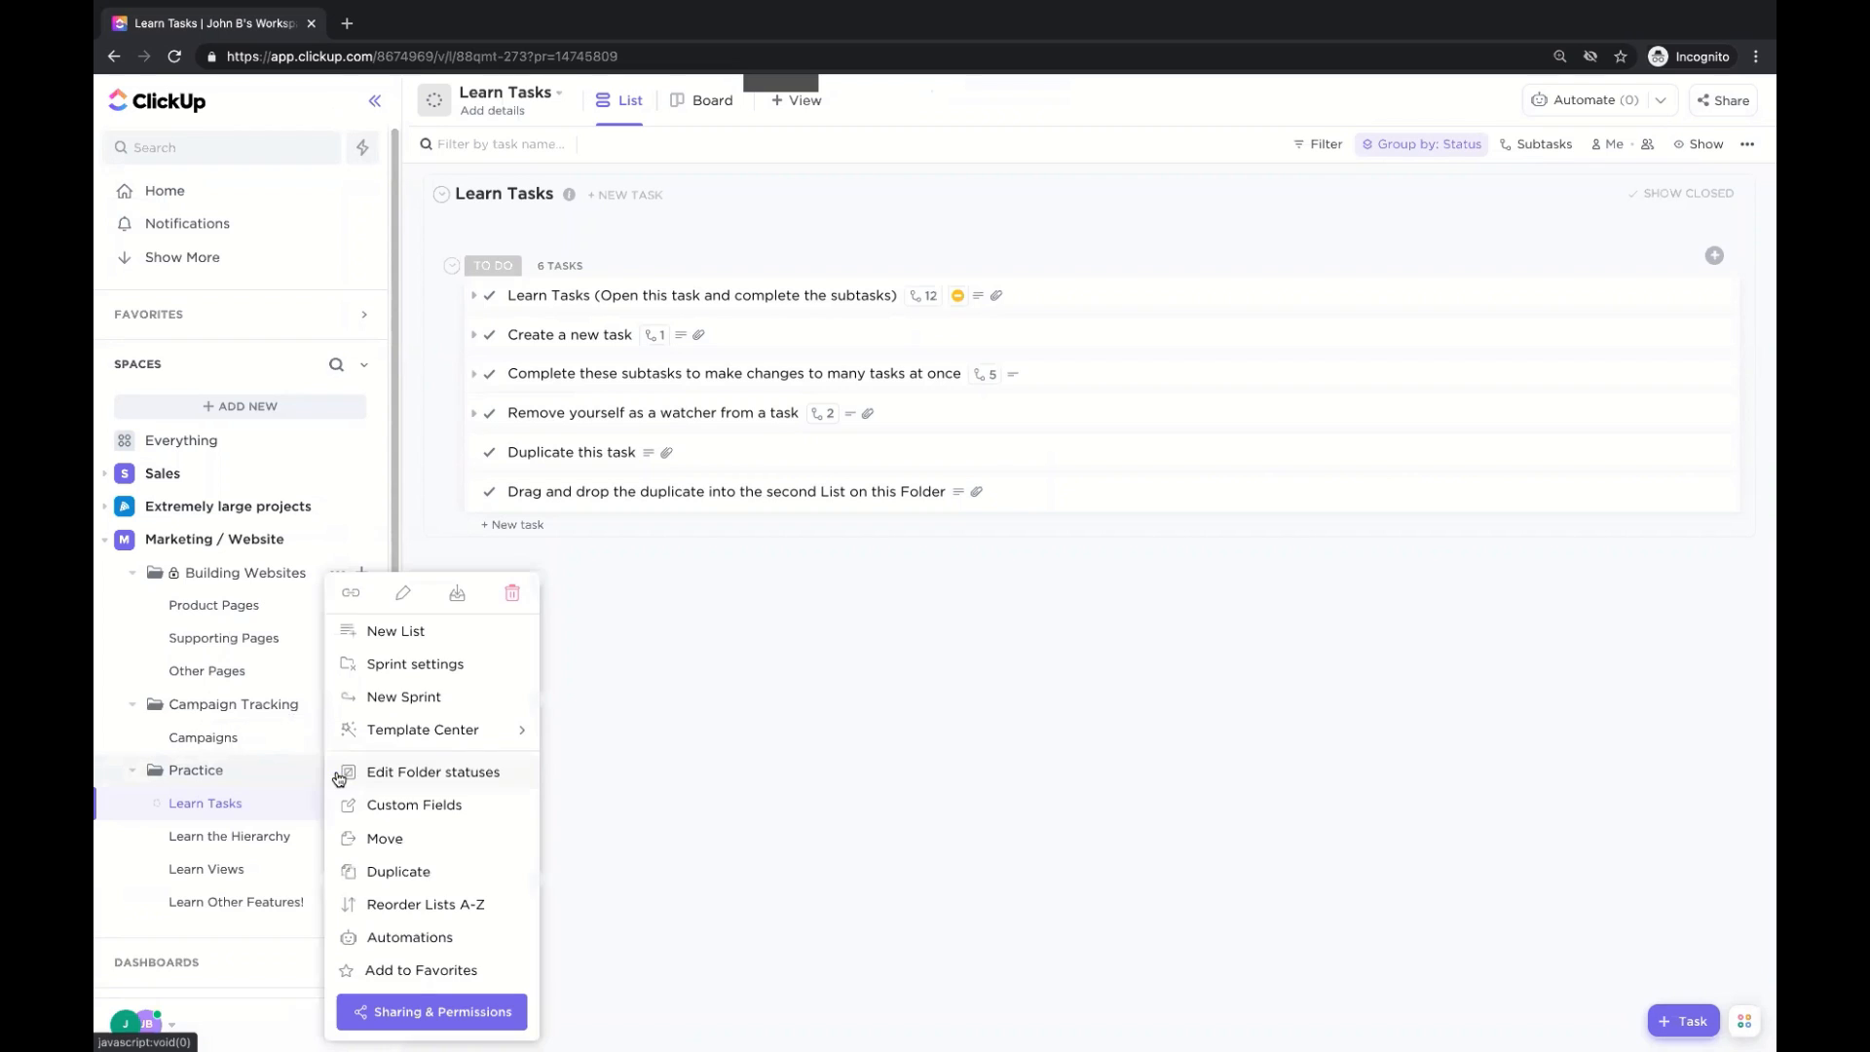
left_click(412, 873)
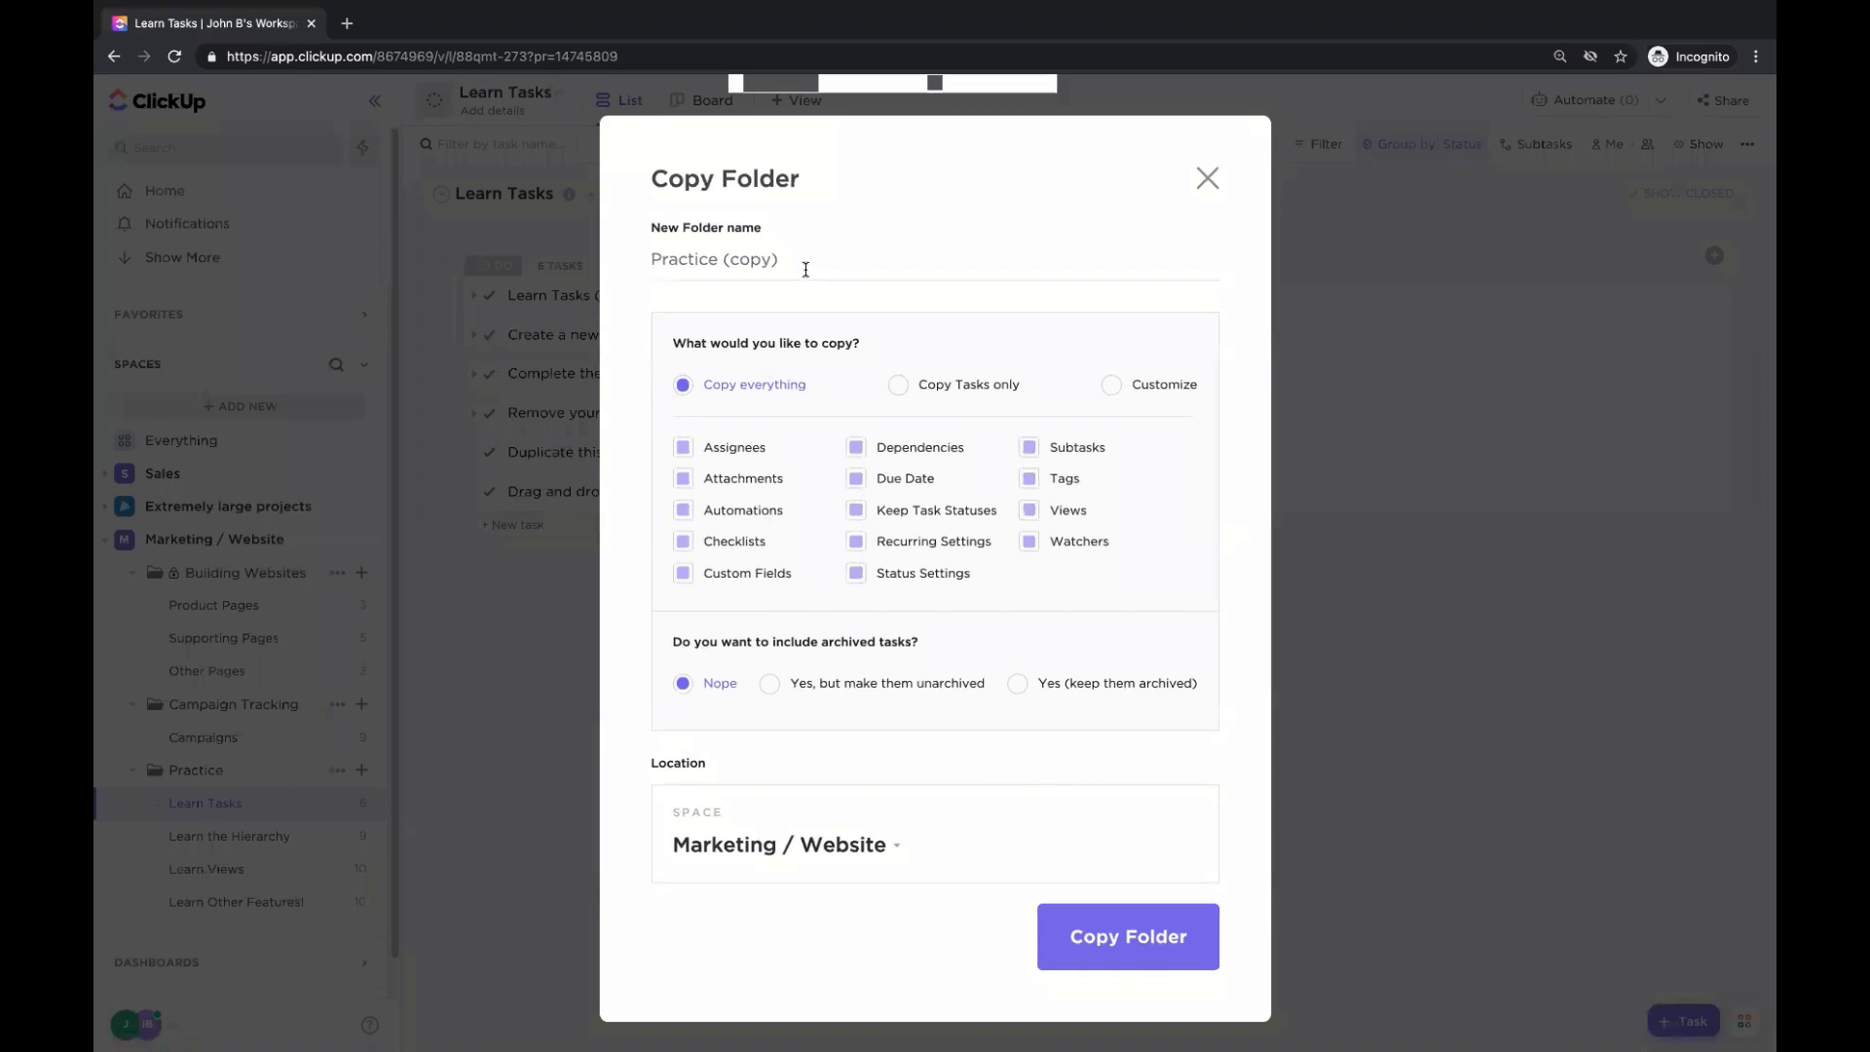
left_click(1115, 959)
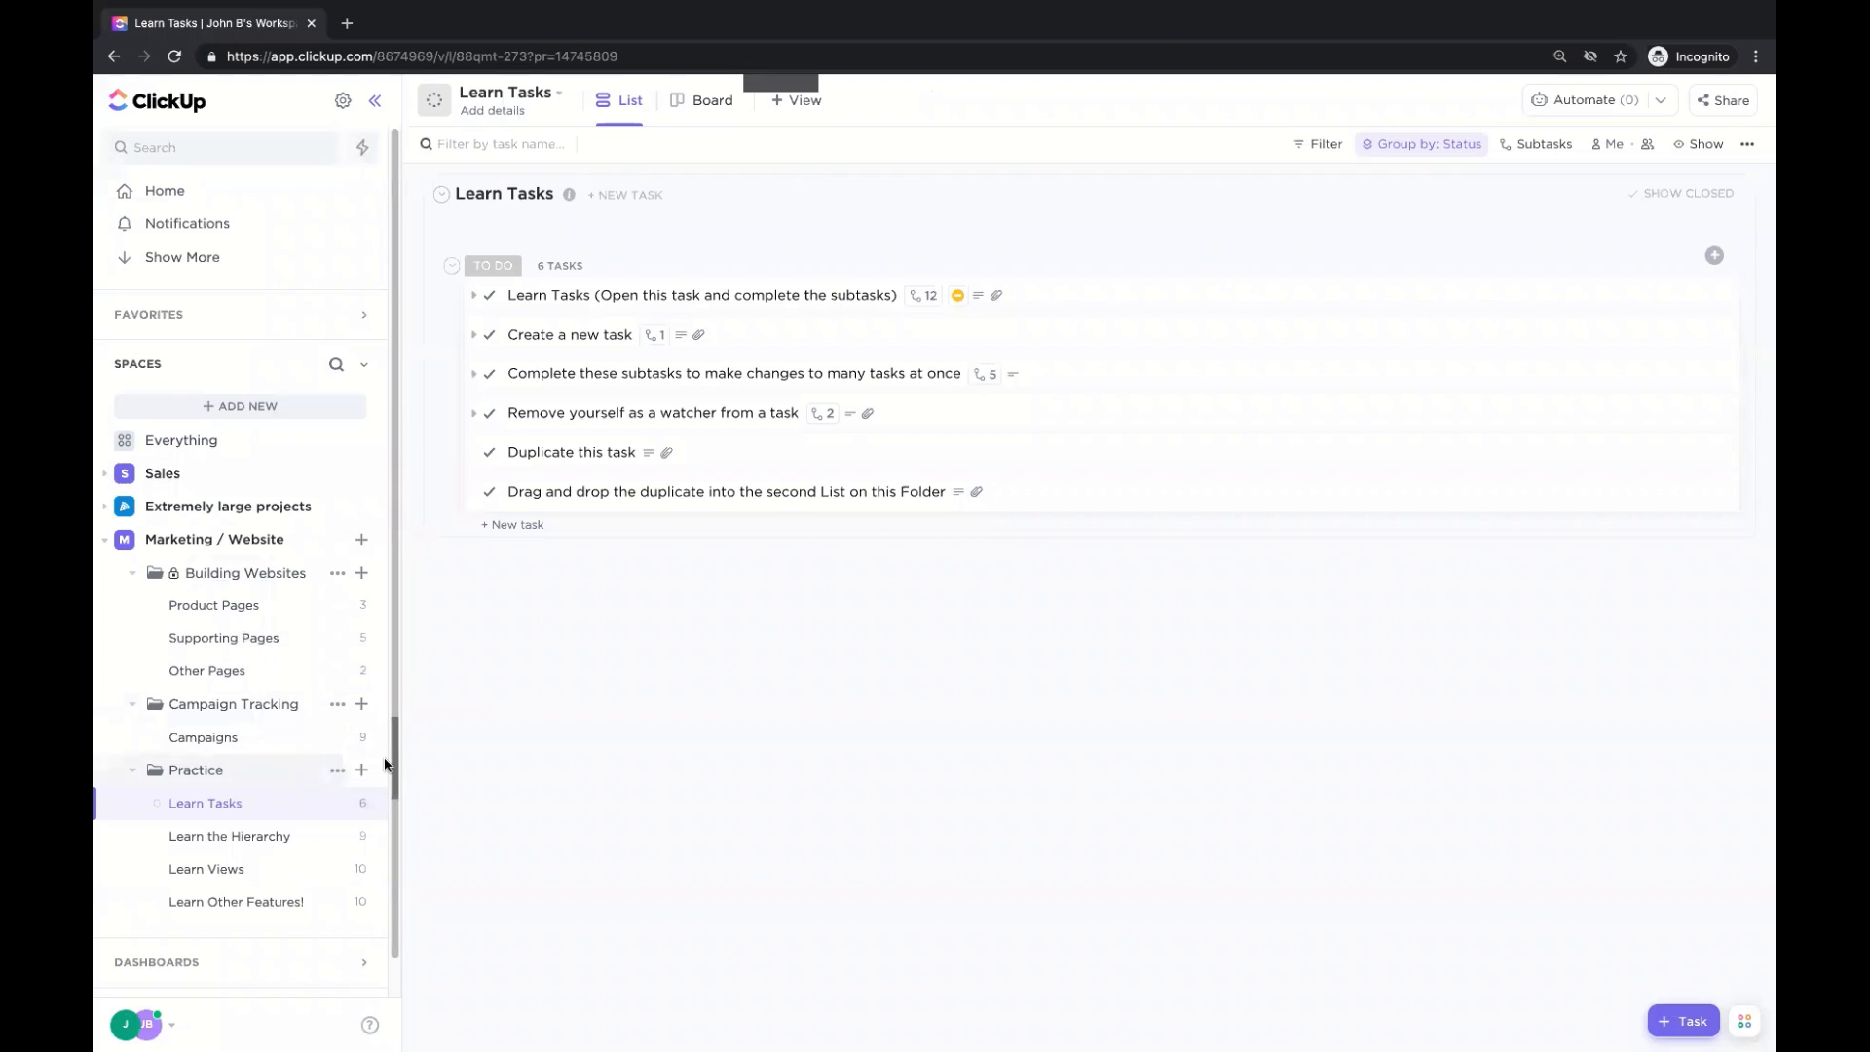
Move the Practice folder to the Sales Space.
left_click(337, 771)
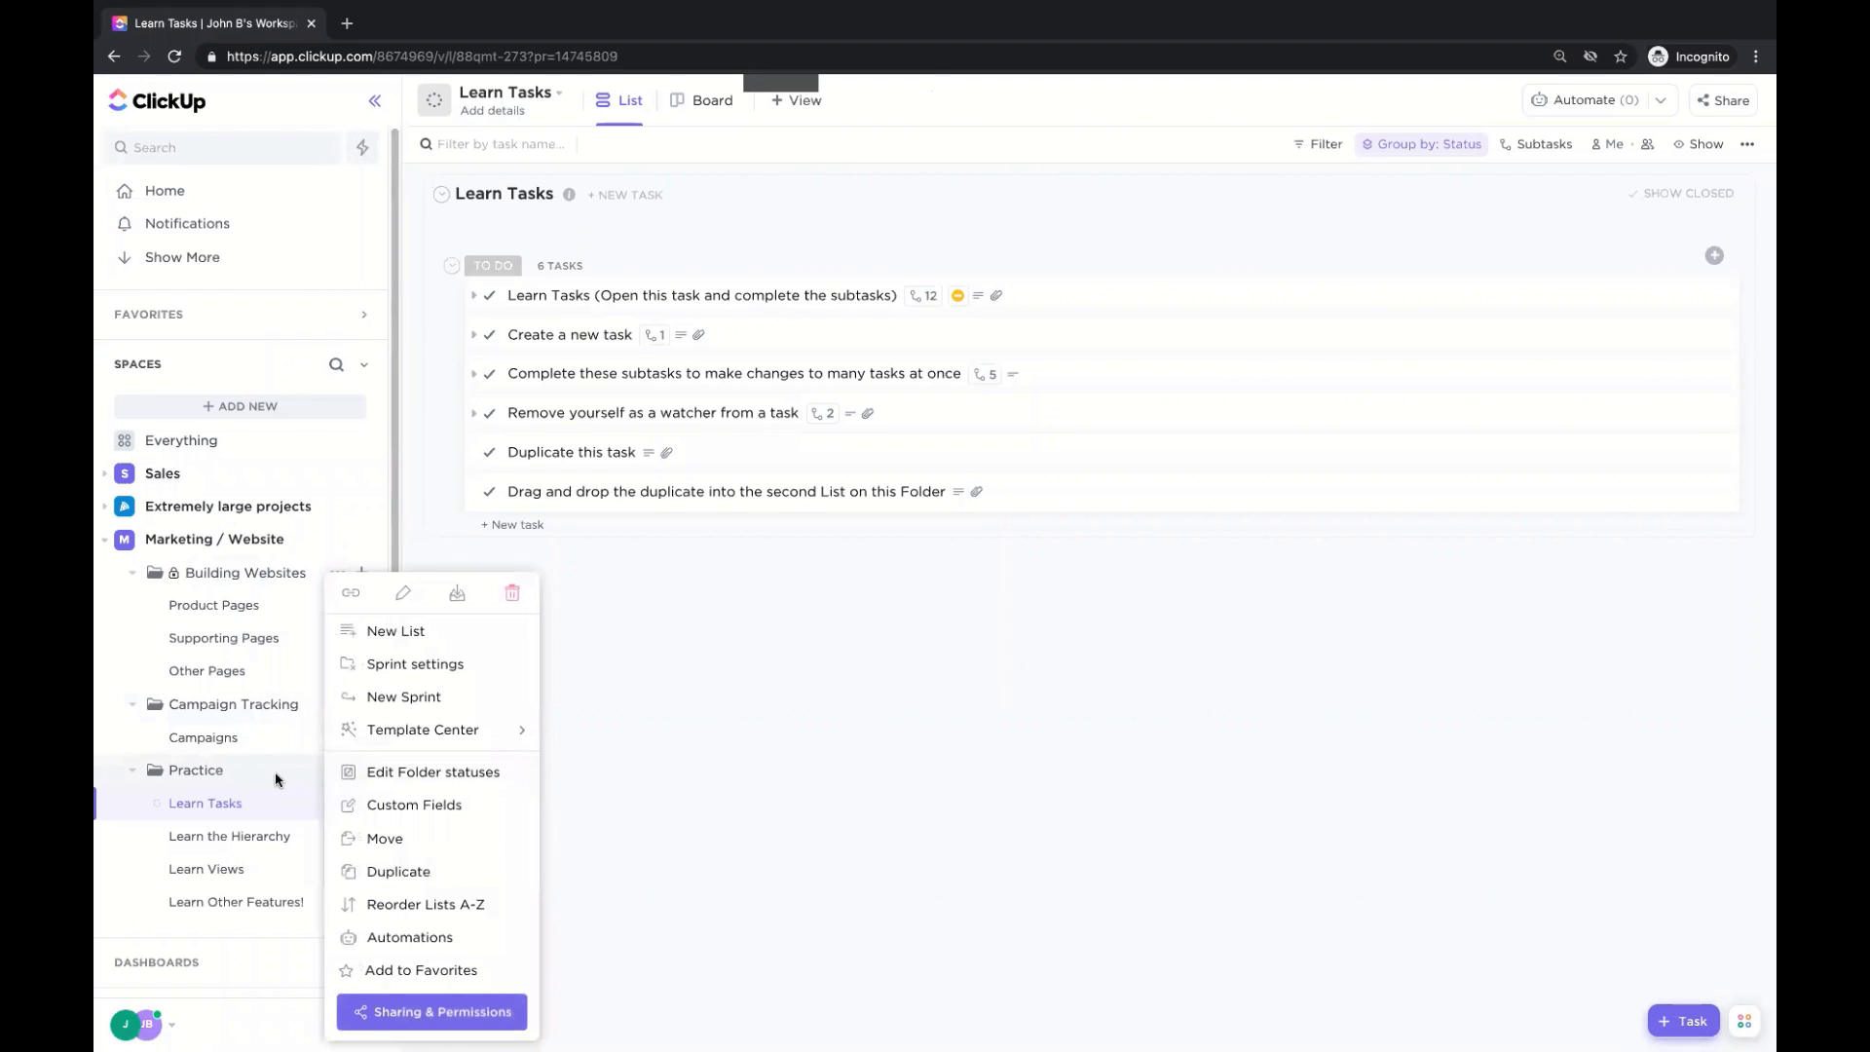
left_click(400, 841)
left_click(744, 324)
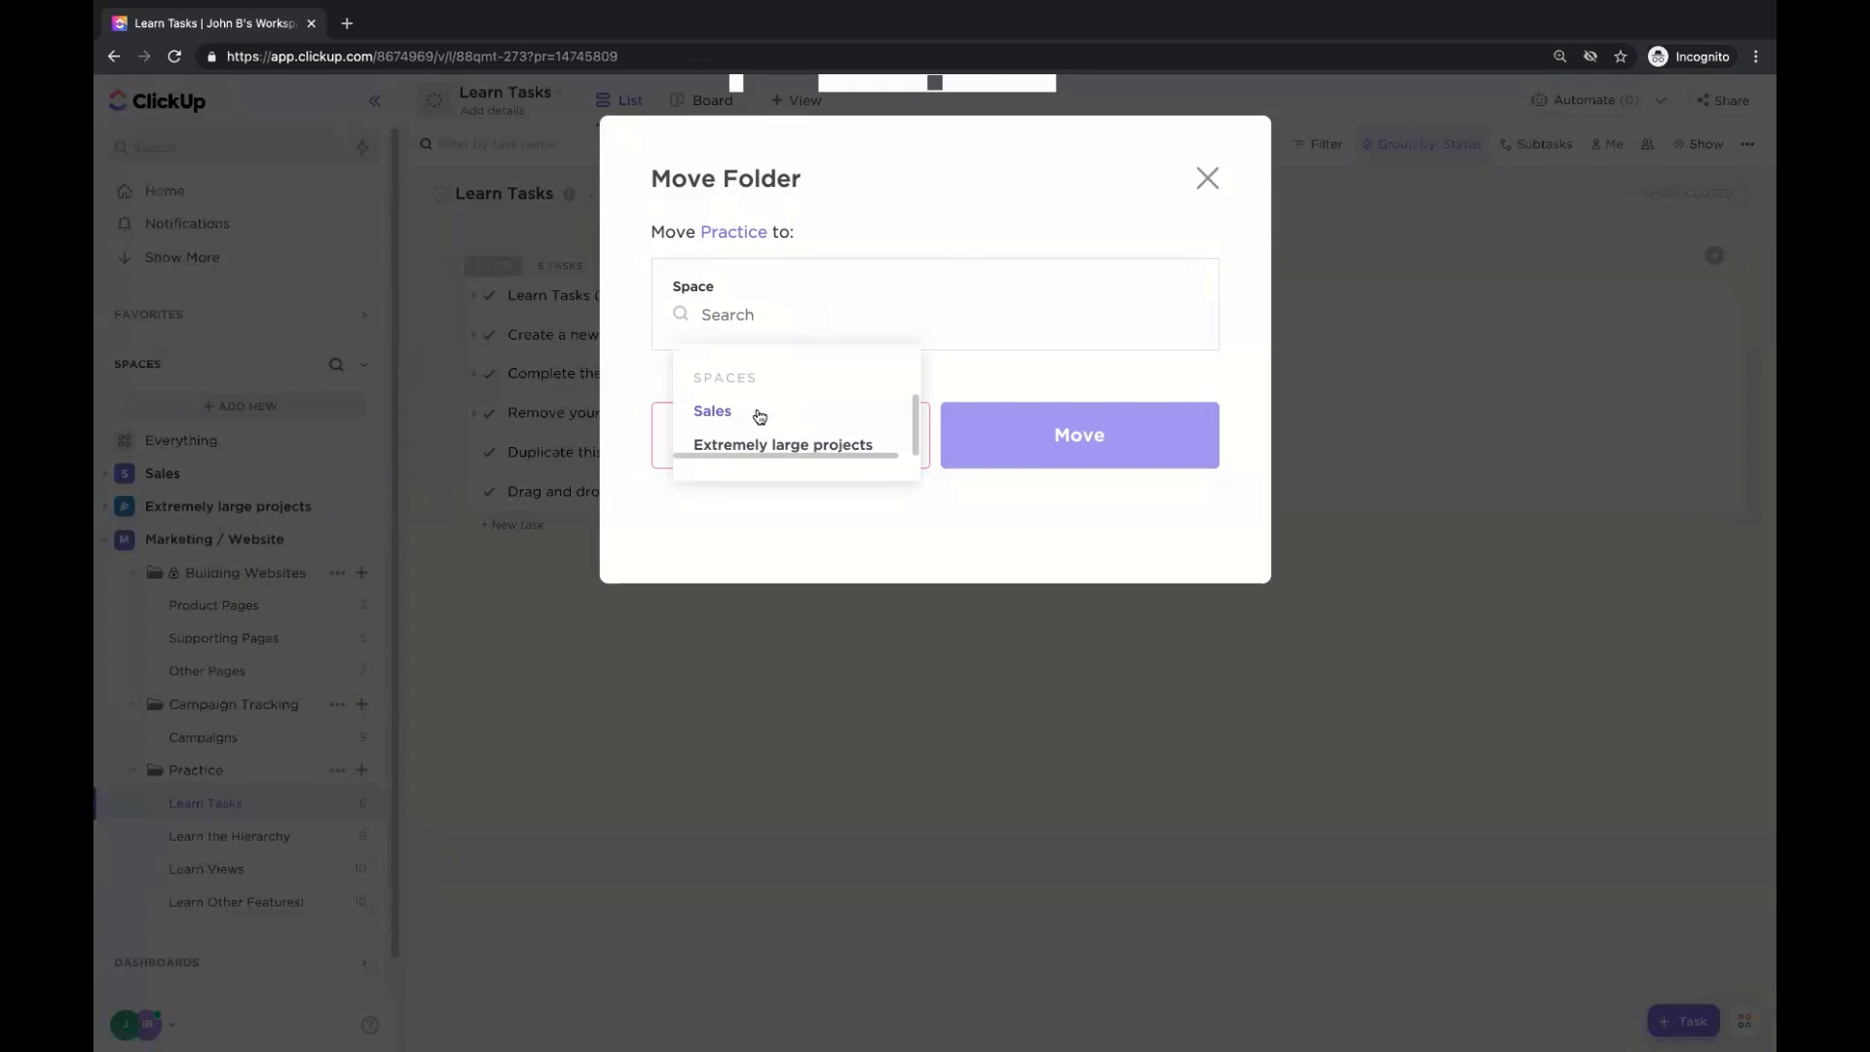
left_click(718, 410)
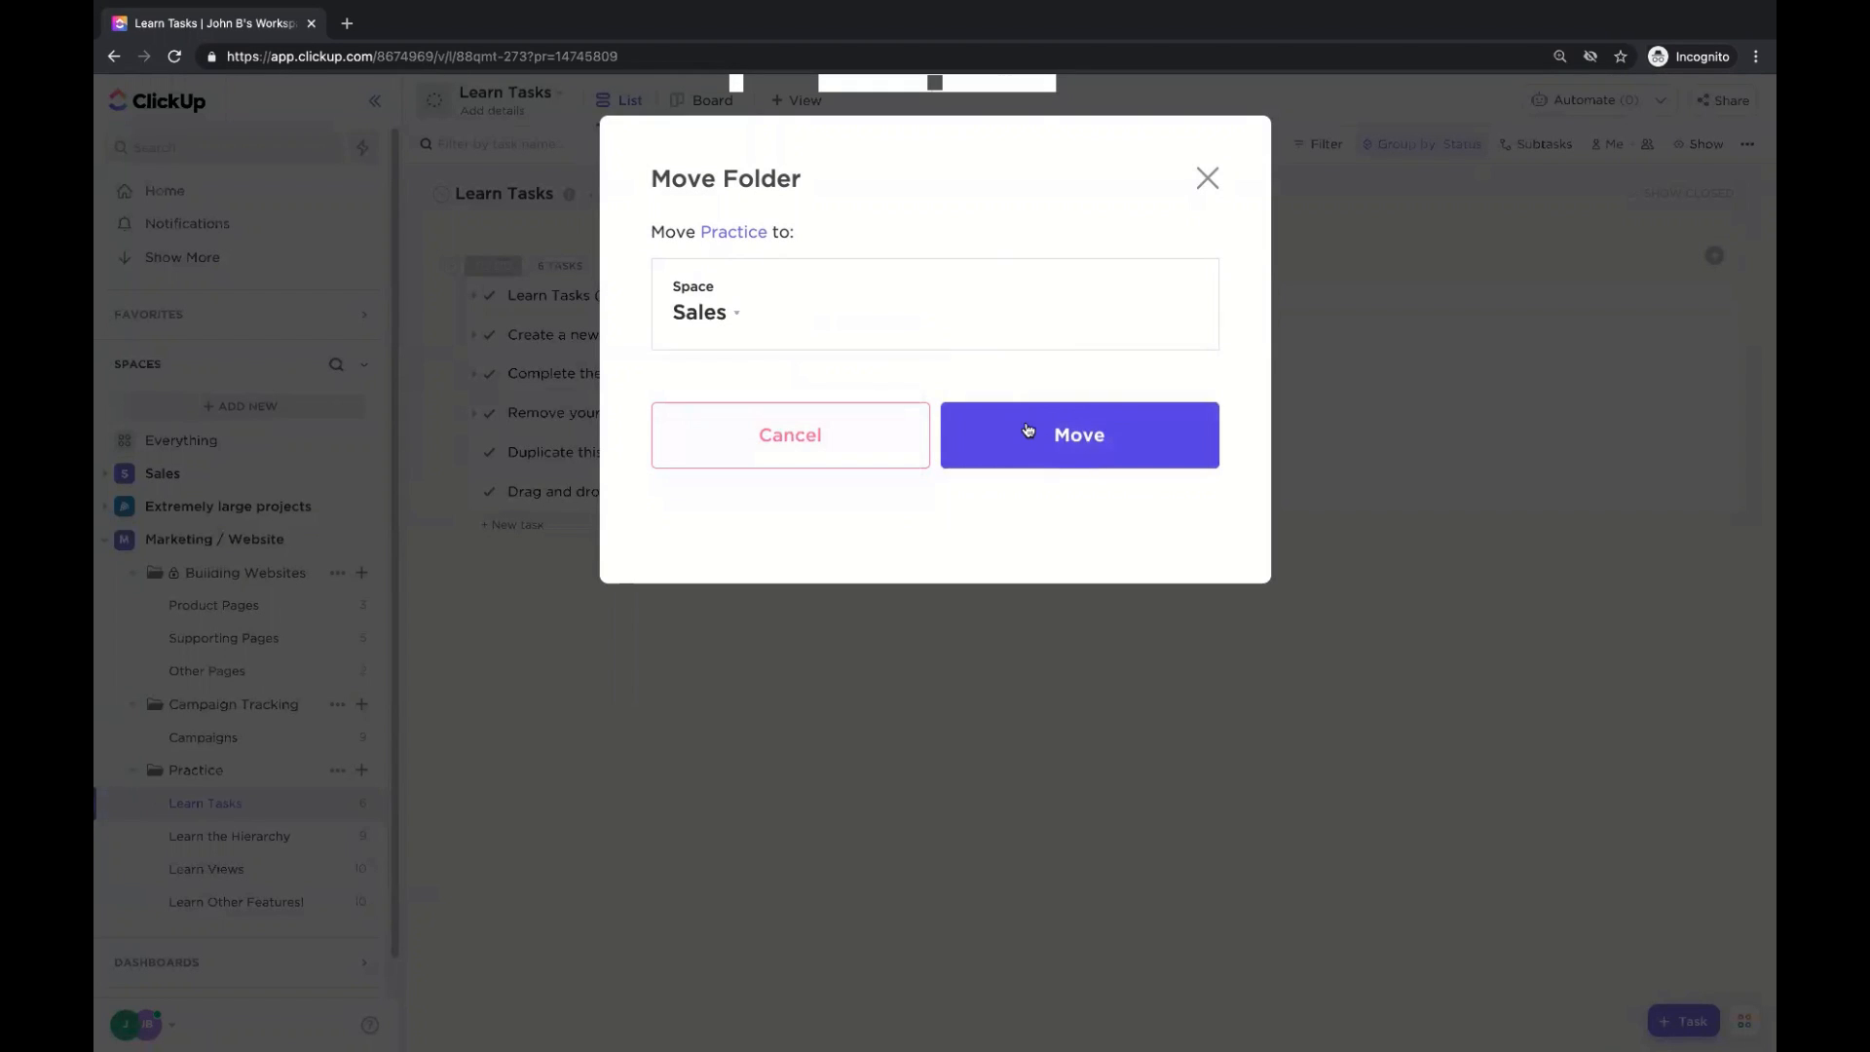
left_click(1007, 471)
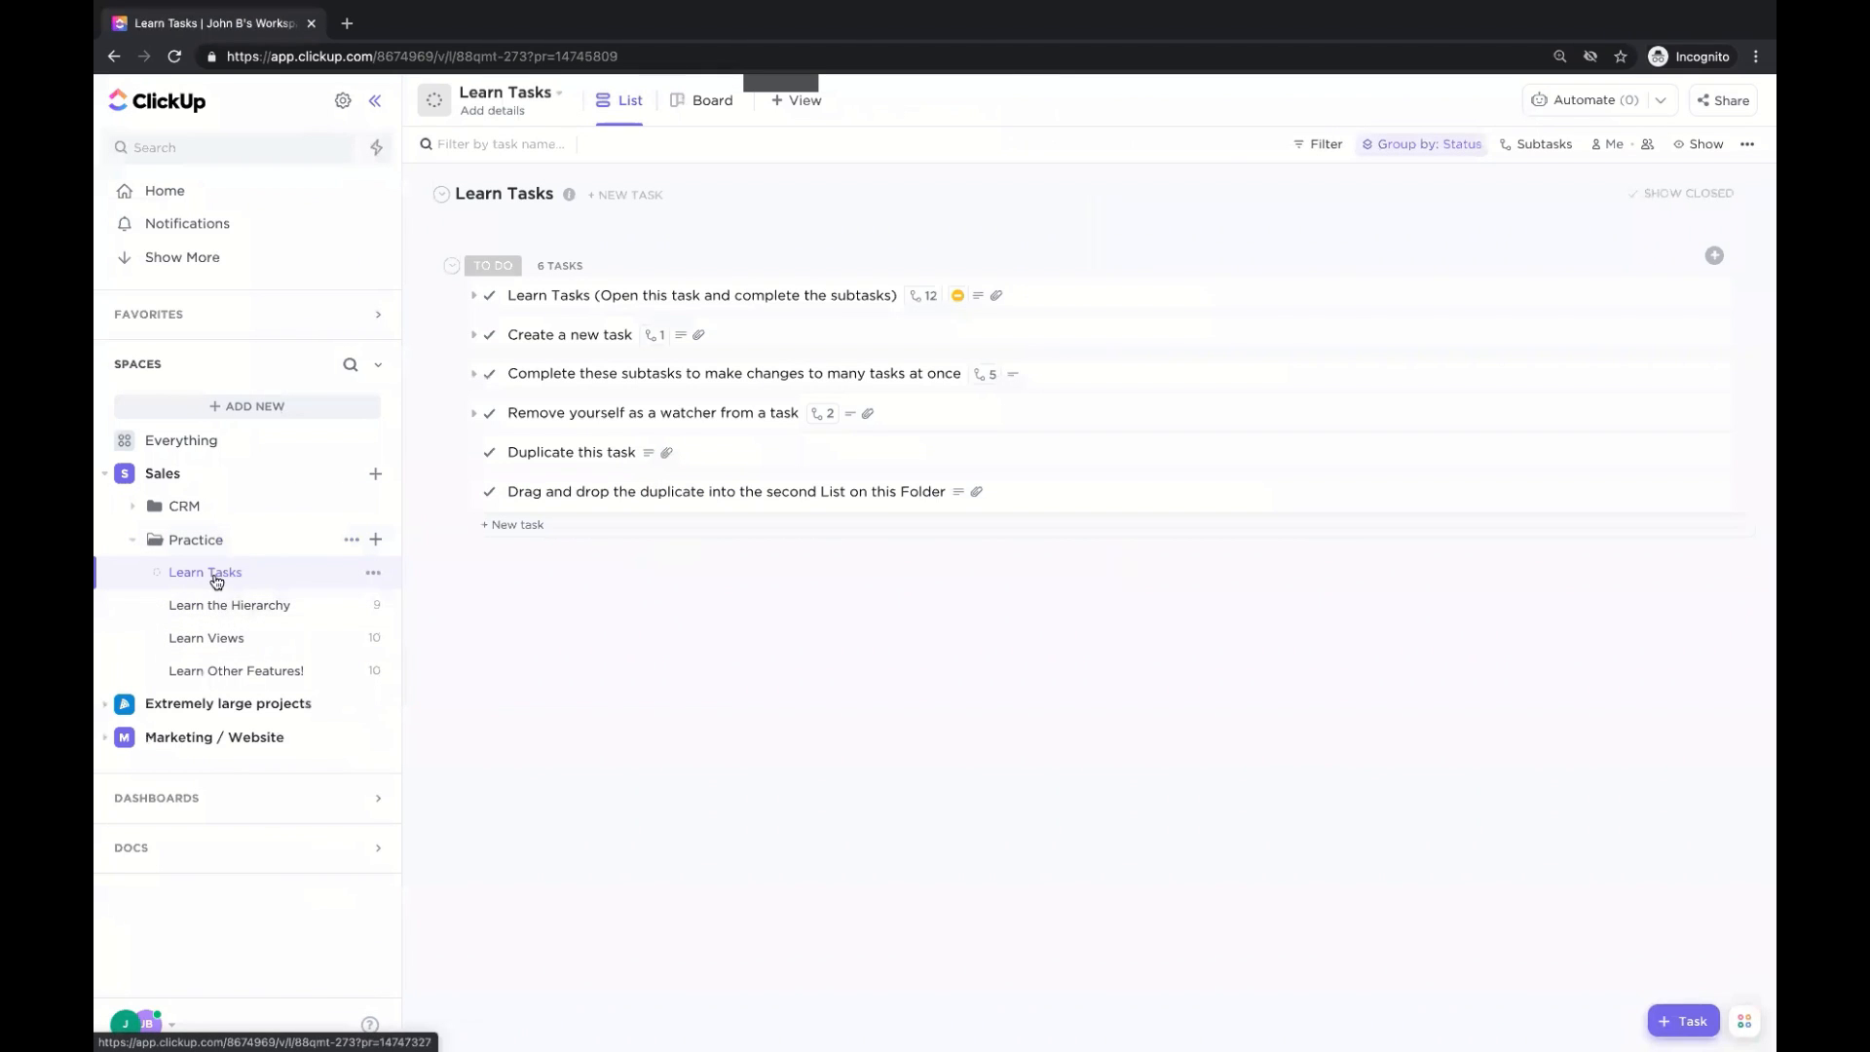
View the destination options for moving the Learn Tasks list, leaving the list where it is.
left_click(373, 573)
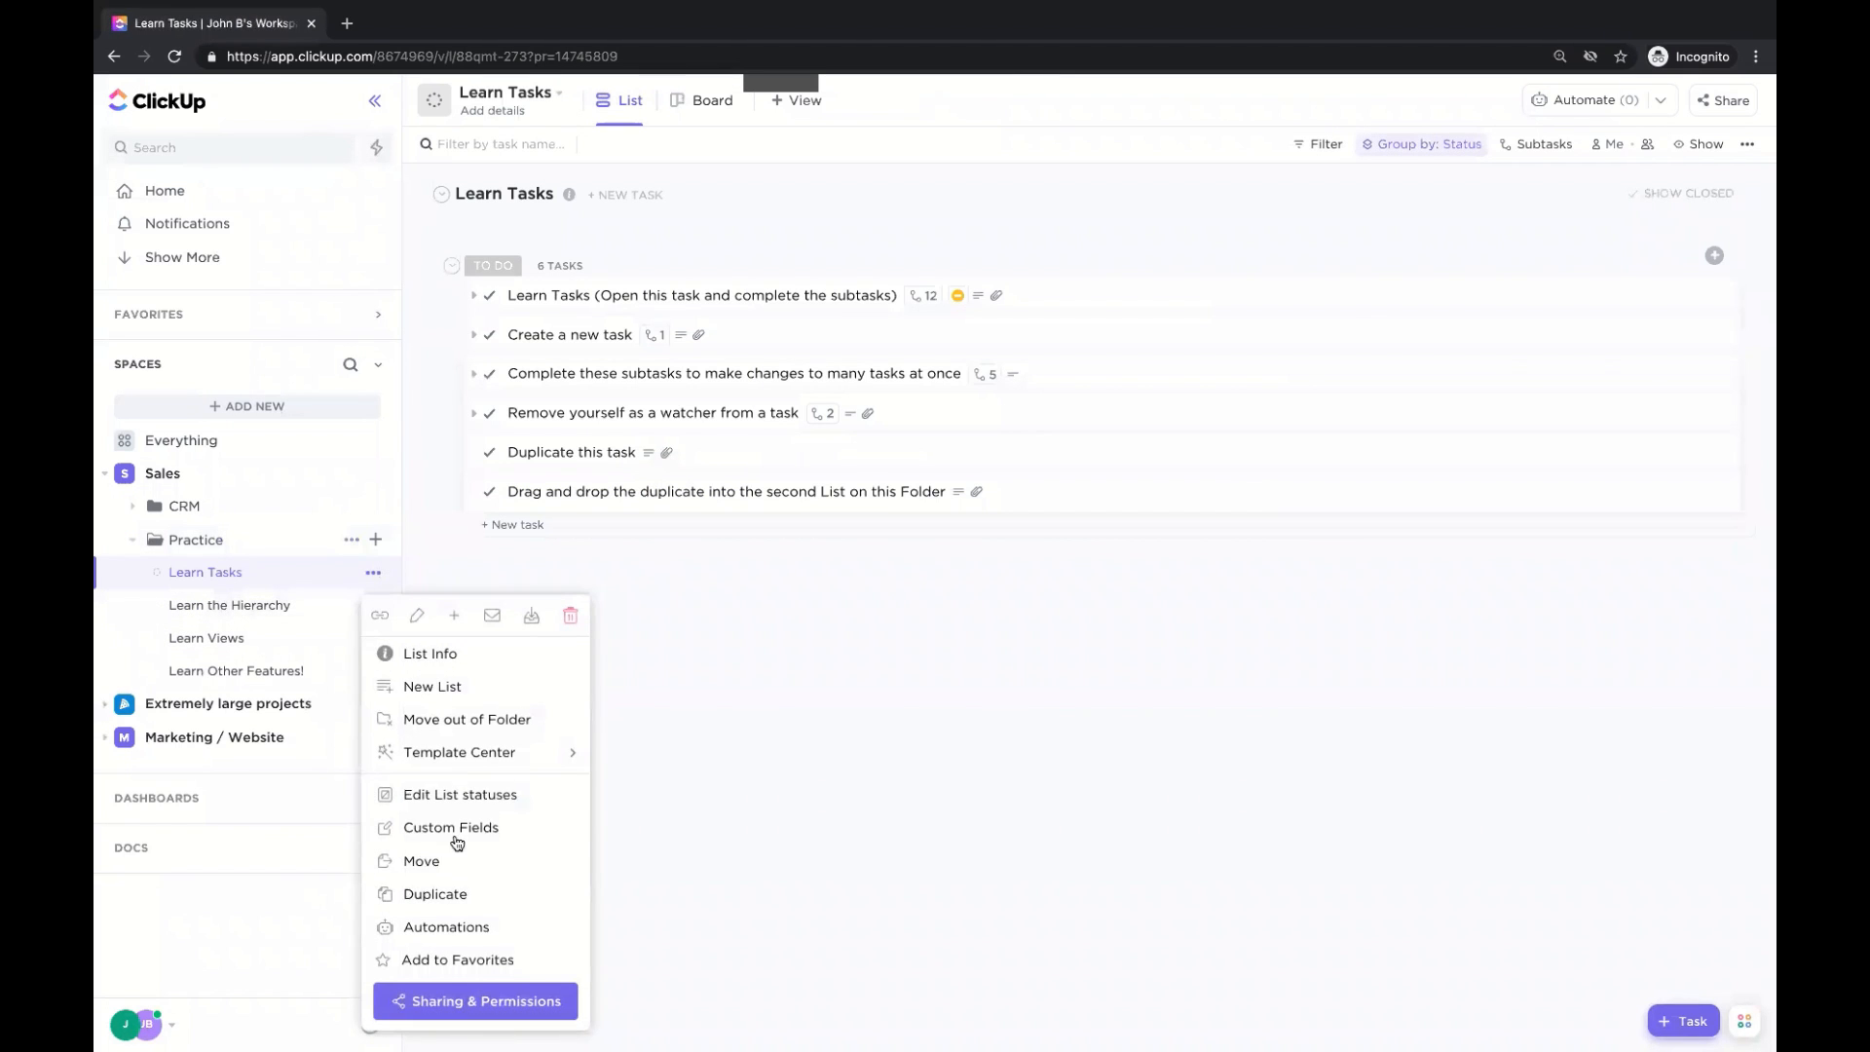
left_click(415, 863)
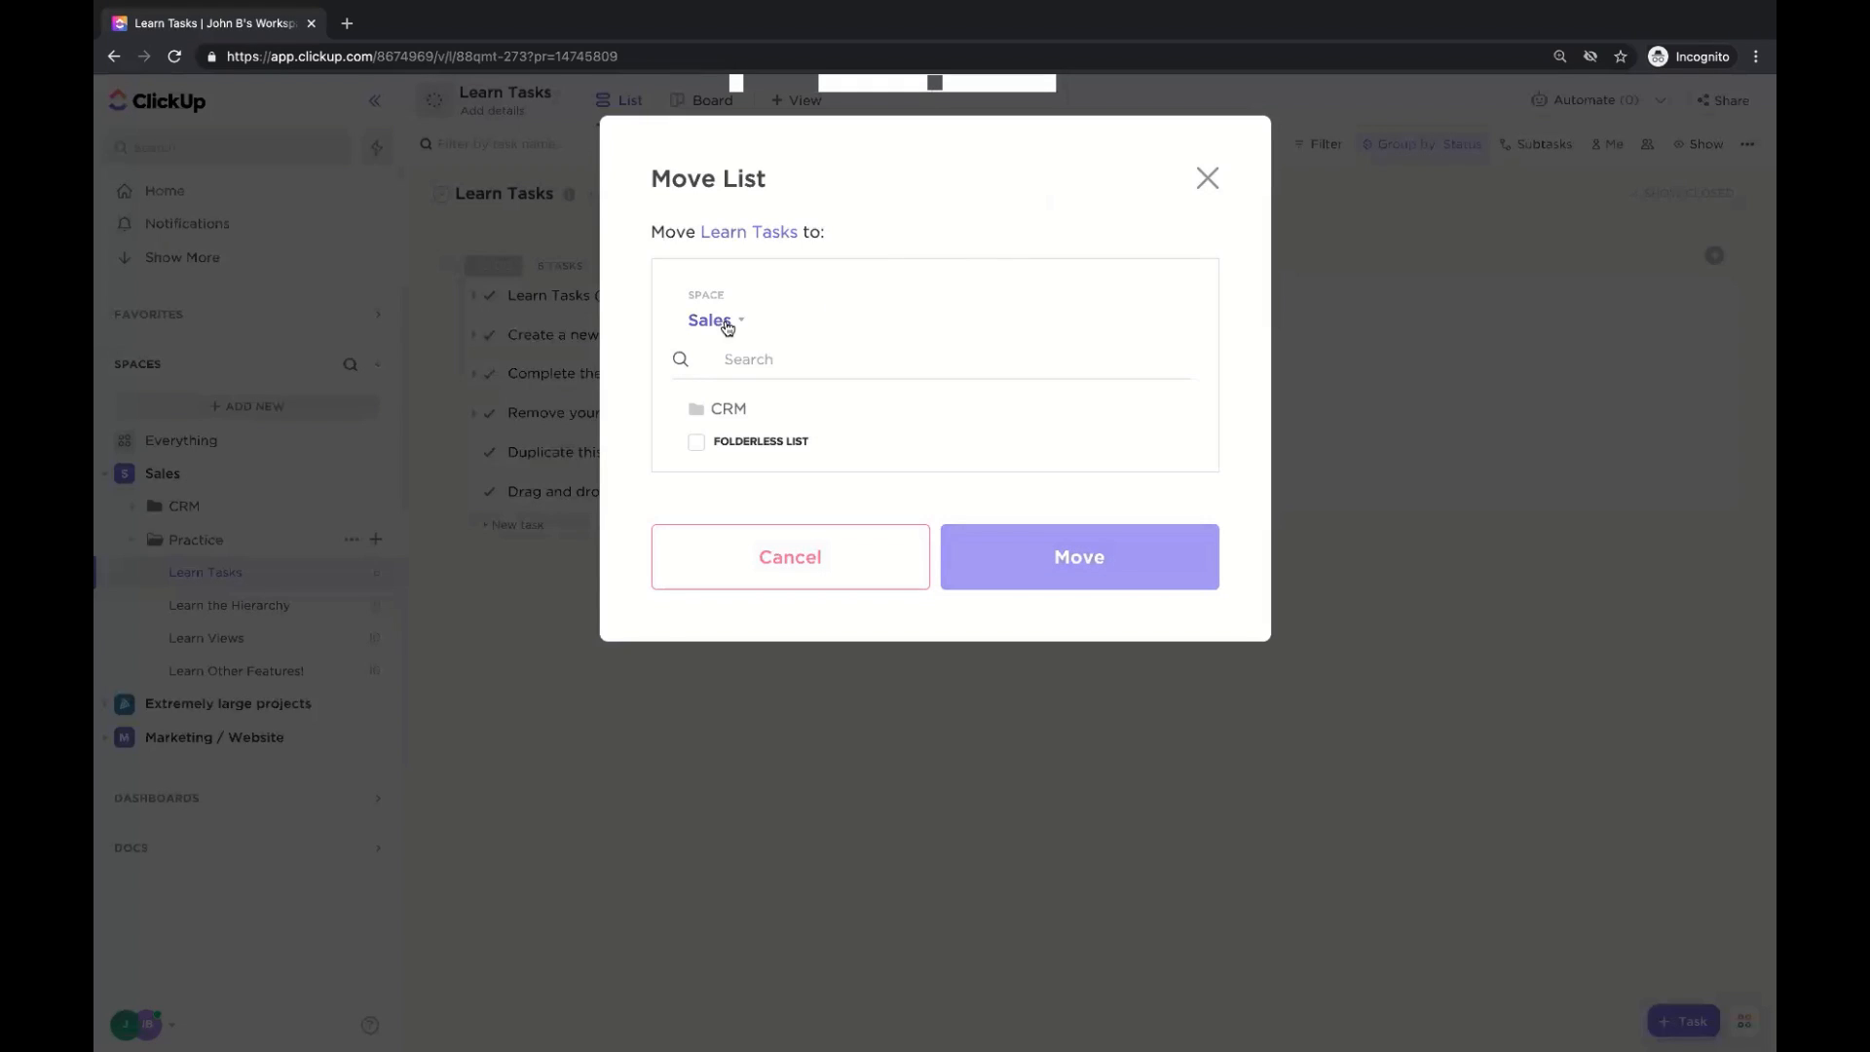
left_click(735, 319)
left_click(904, 307)
left_click(526, 347)
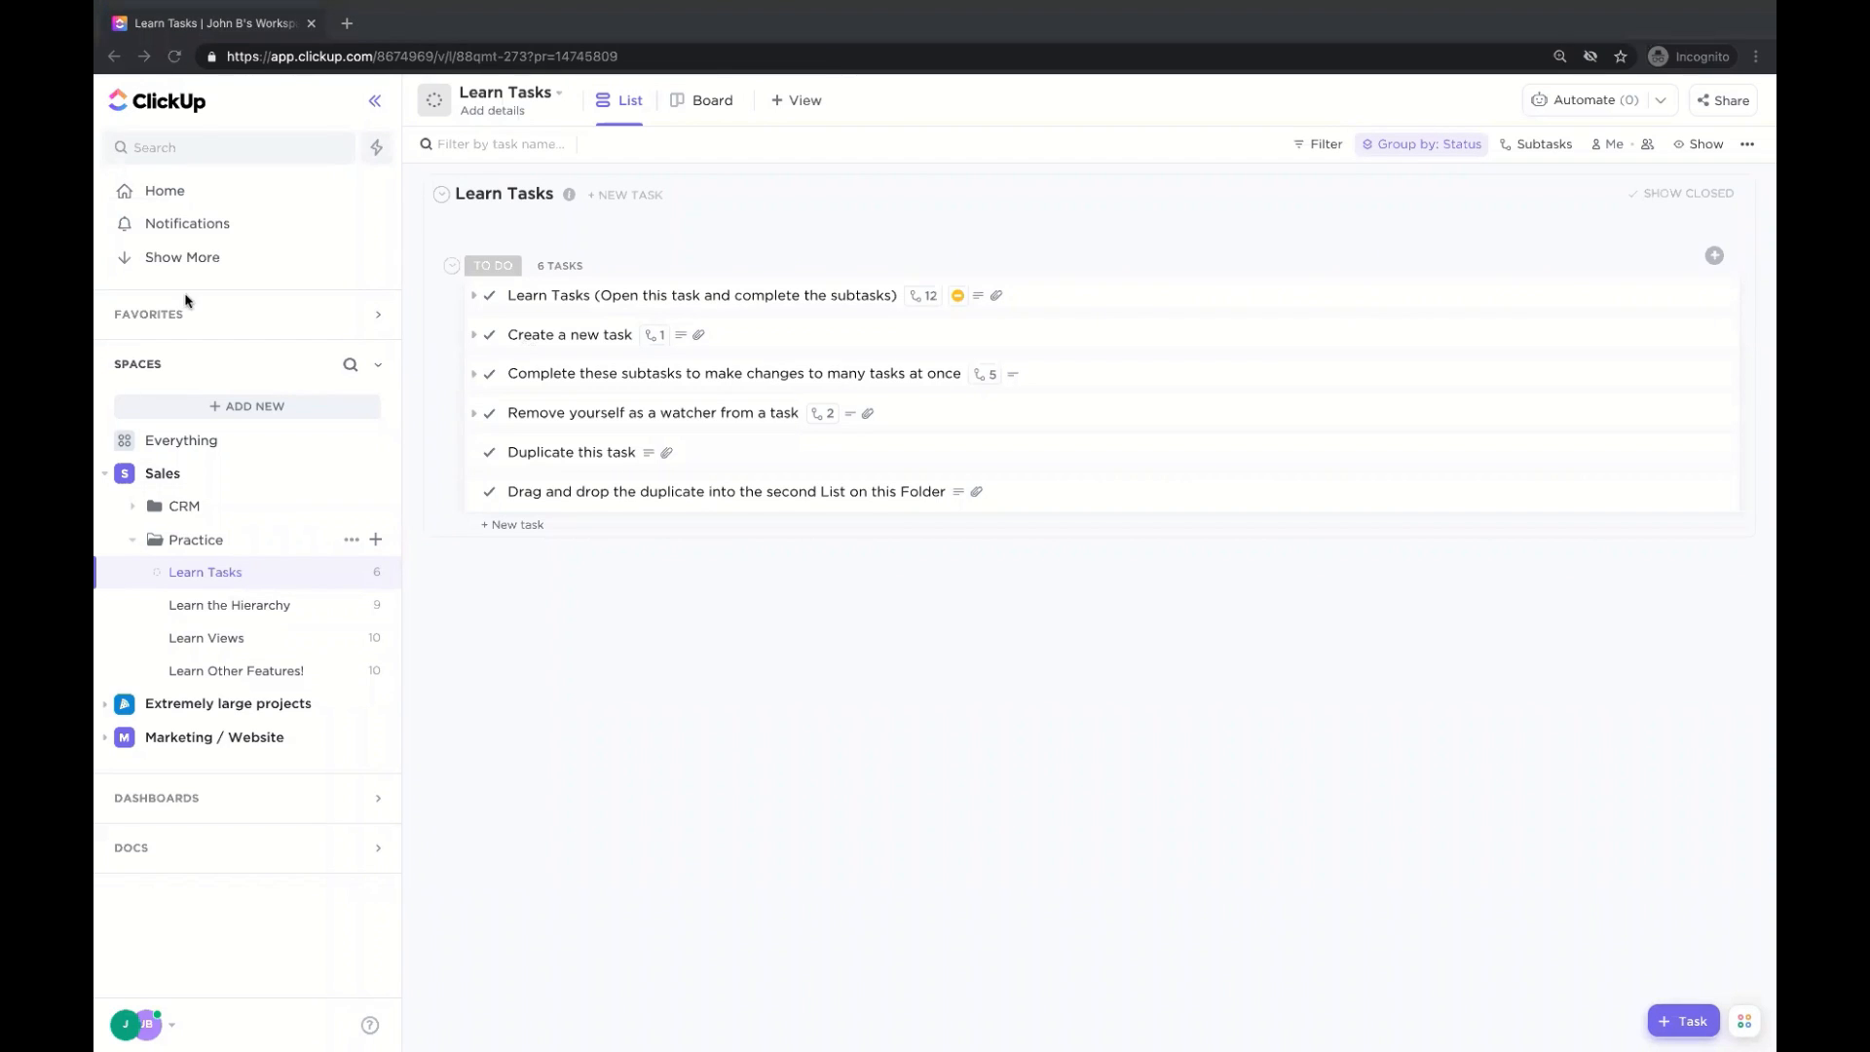
In a new browser tab, go to feedback.clickup.com and look through the trending posts under Feature Requests.
left_click(352, 34)
left_click(352, 34)
type("feedback.clickup.com")
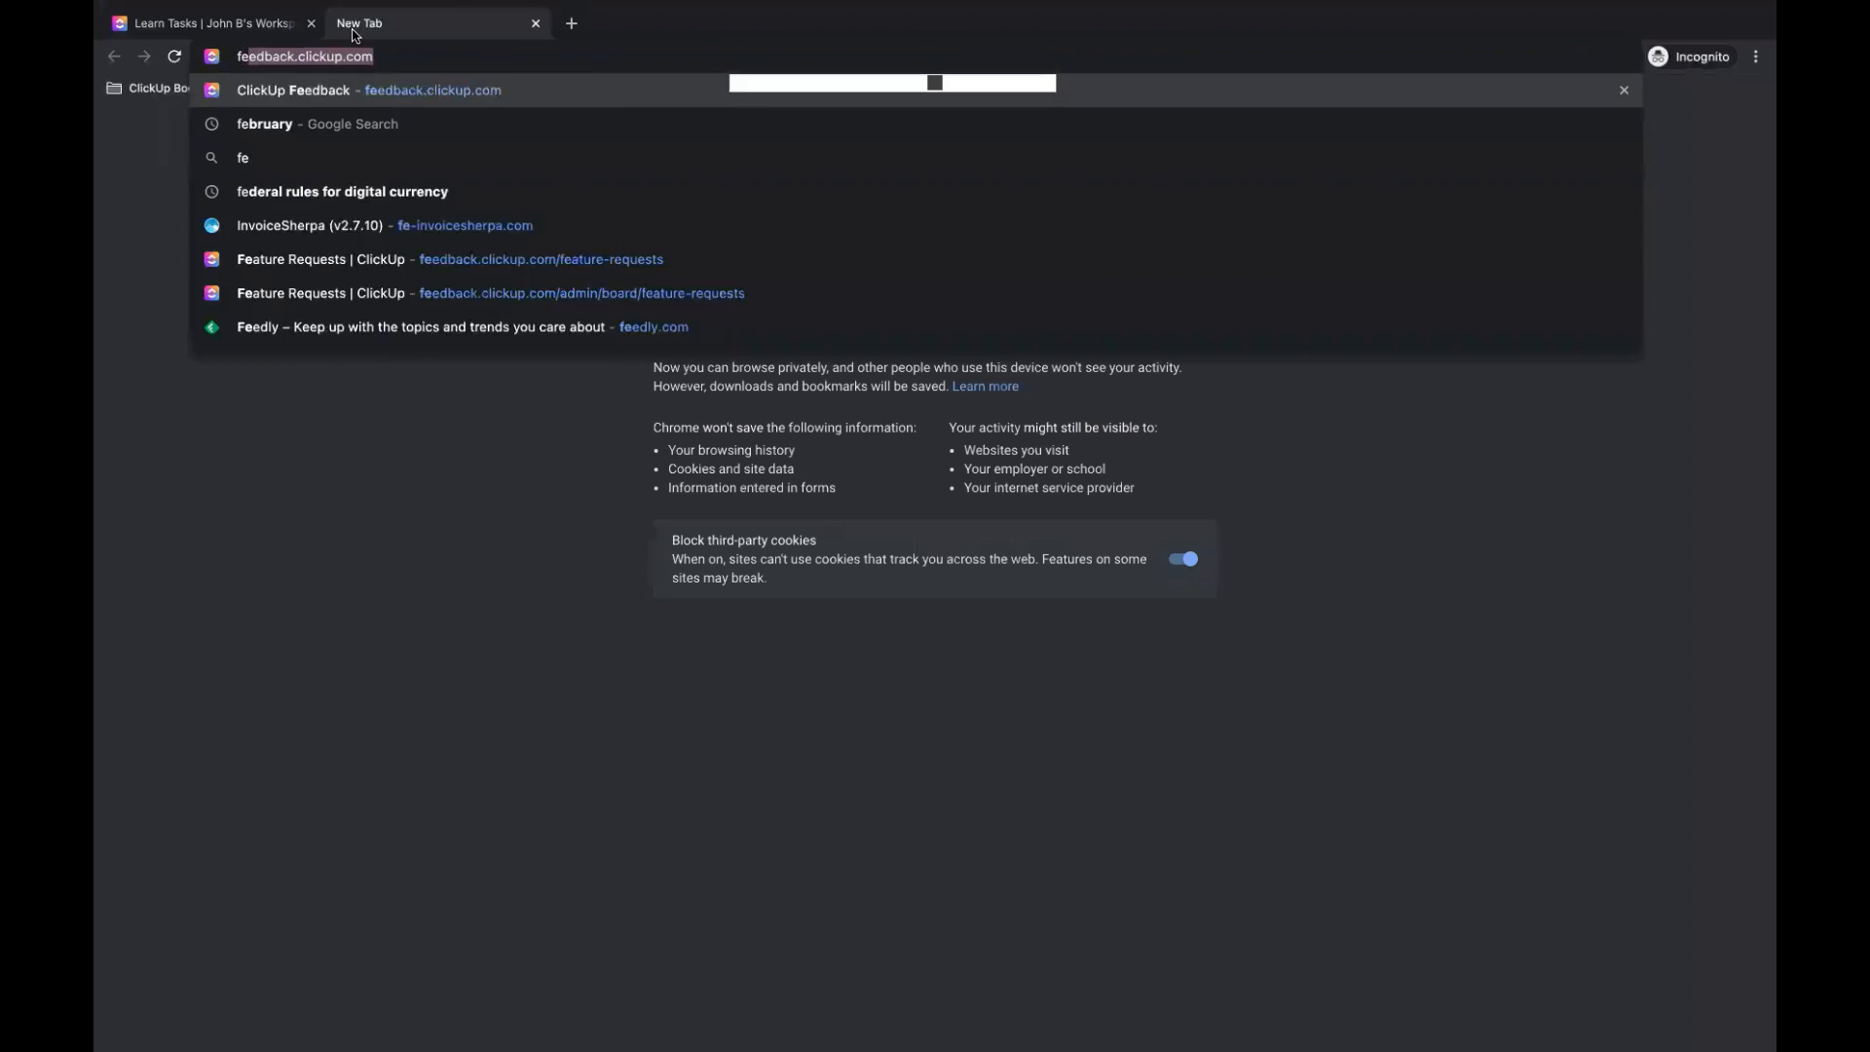
key("Return")
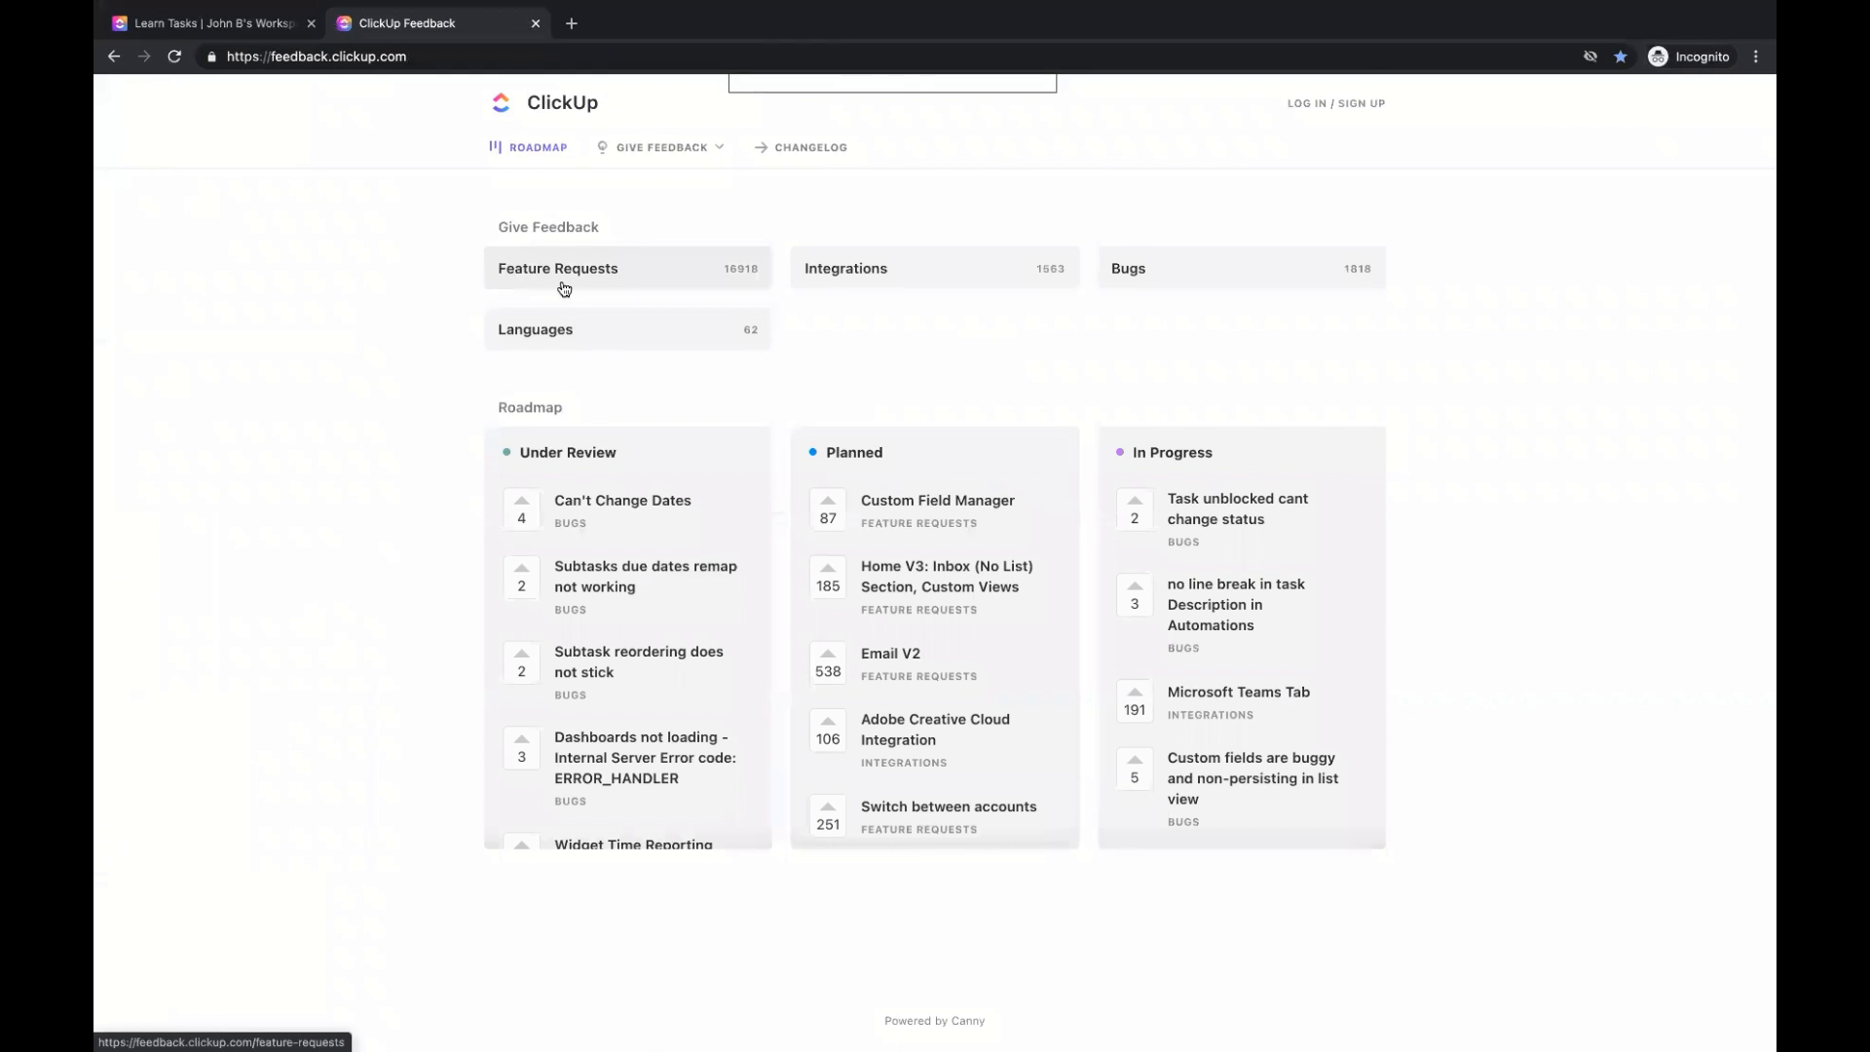
left_click(571, 276)
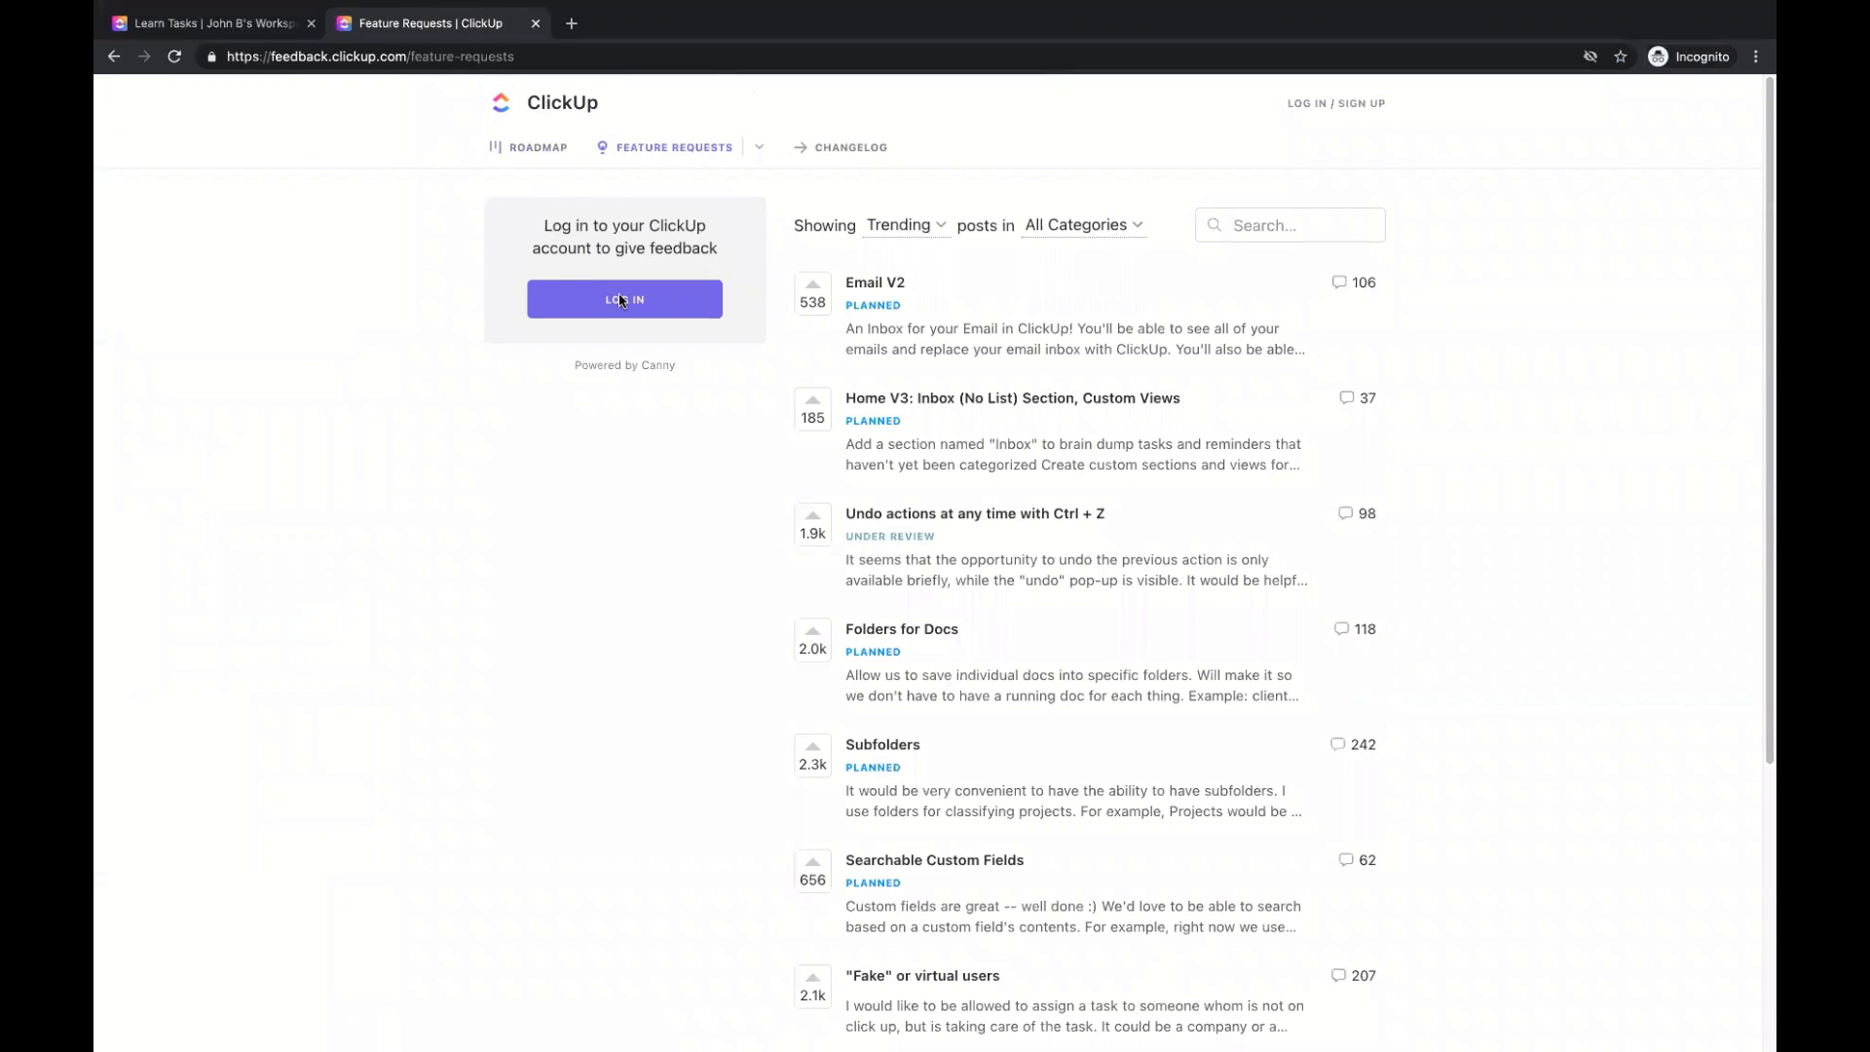
scroll(1064, 514, "down", 1)
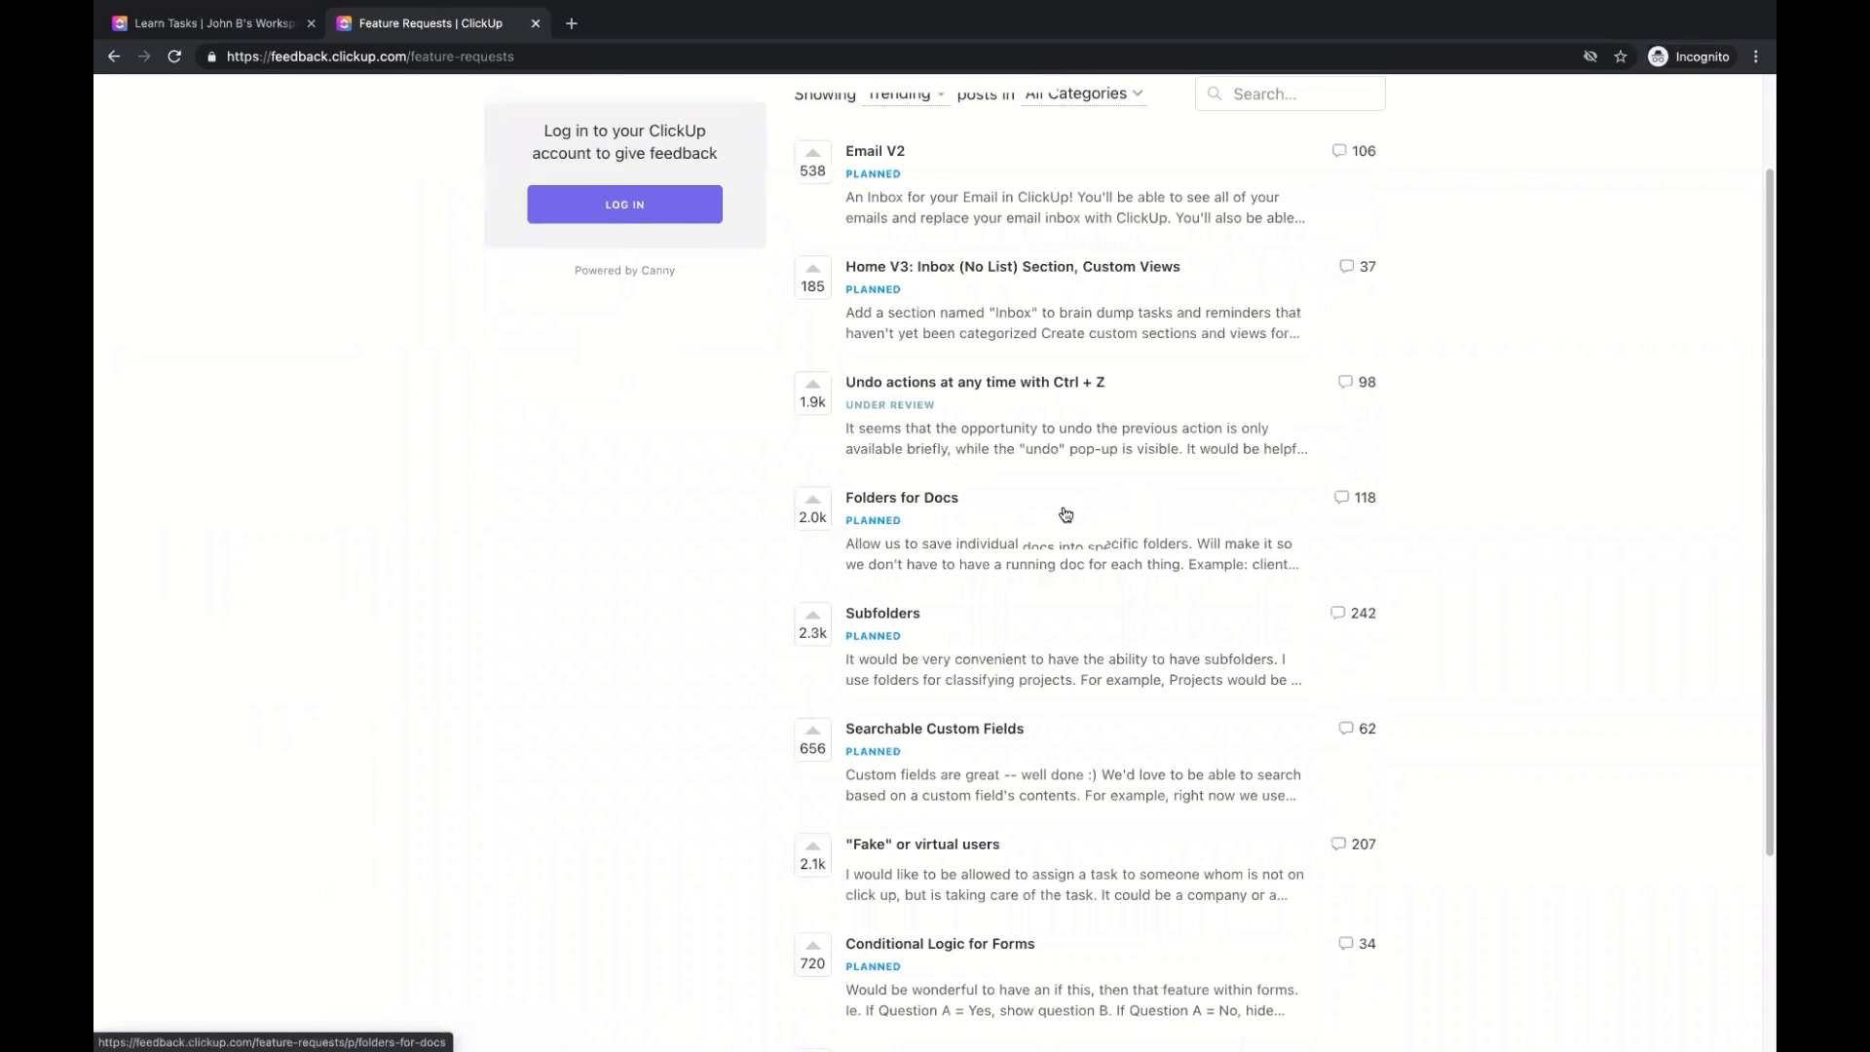
scroll(1056, 506, "up", 1)
scroll(1037, 385, "down", 1)
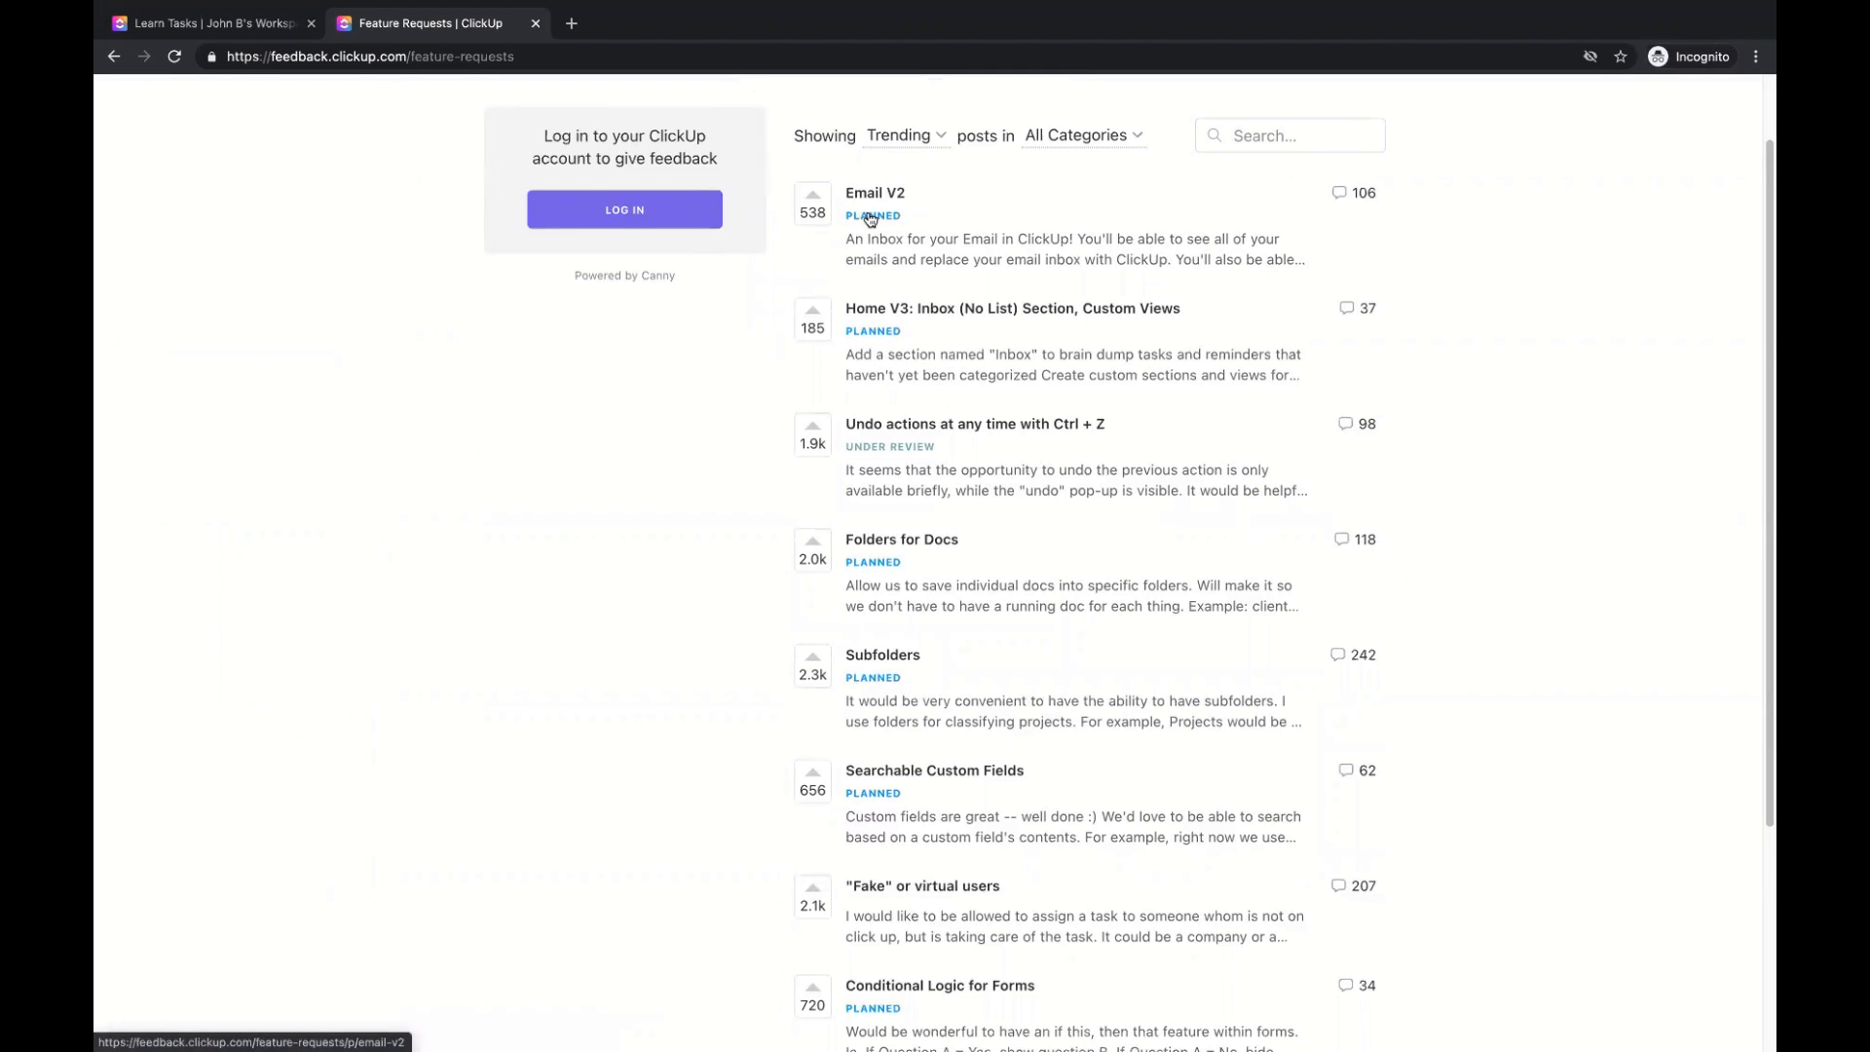
Look further through the trending feature requests, and return to the Learn Tasks list in the ClickUp workspace.
scroll(1001, 568, "down", 3)
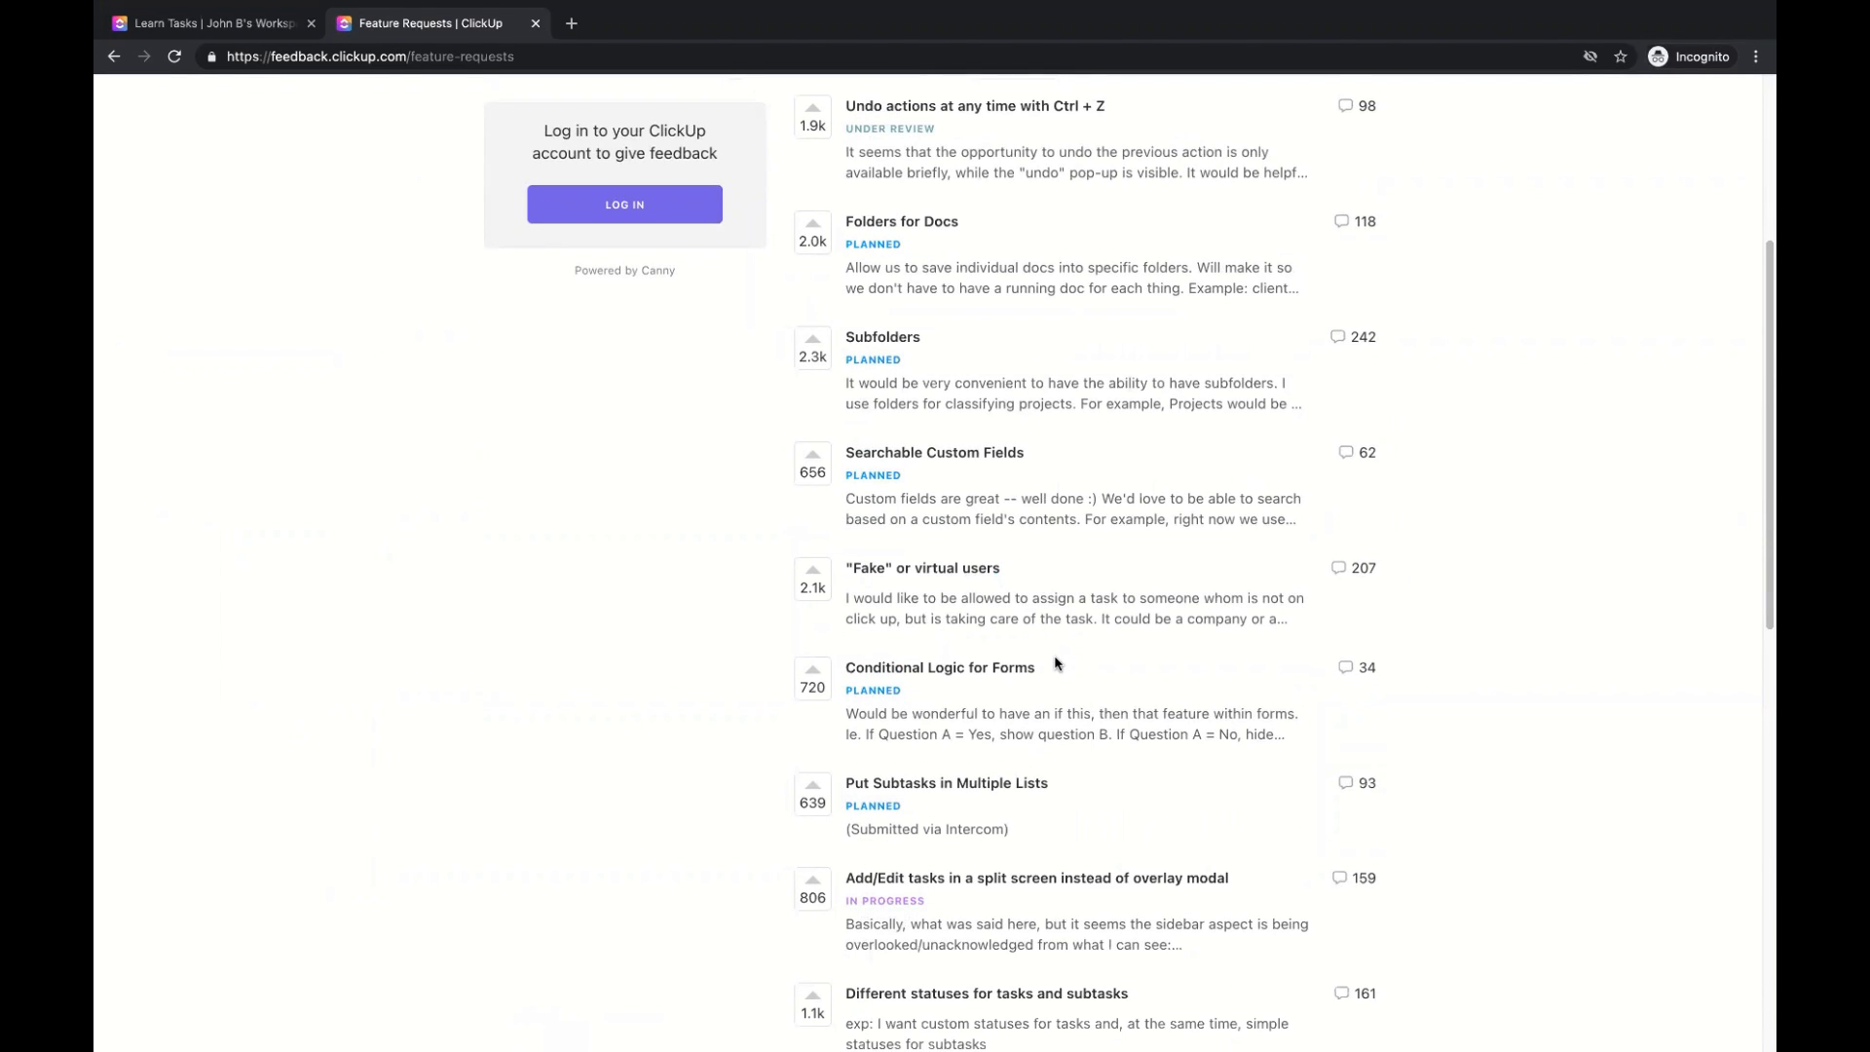
scroll(1055, 663, "up", 4)
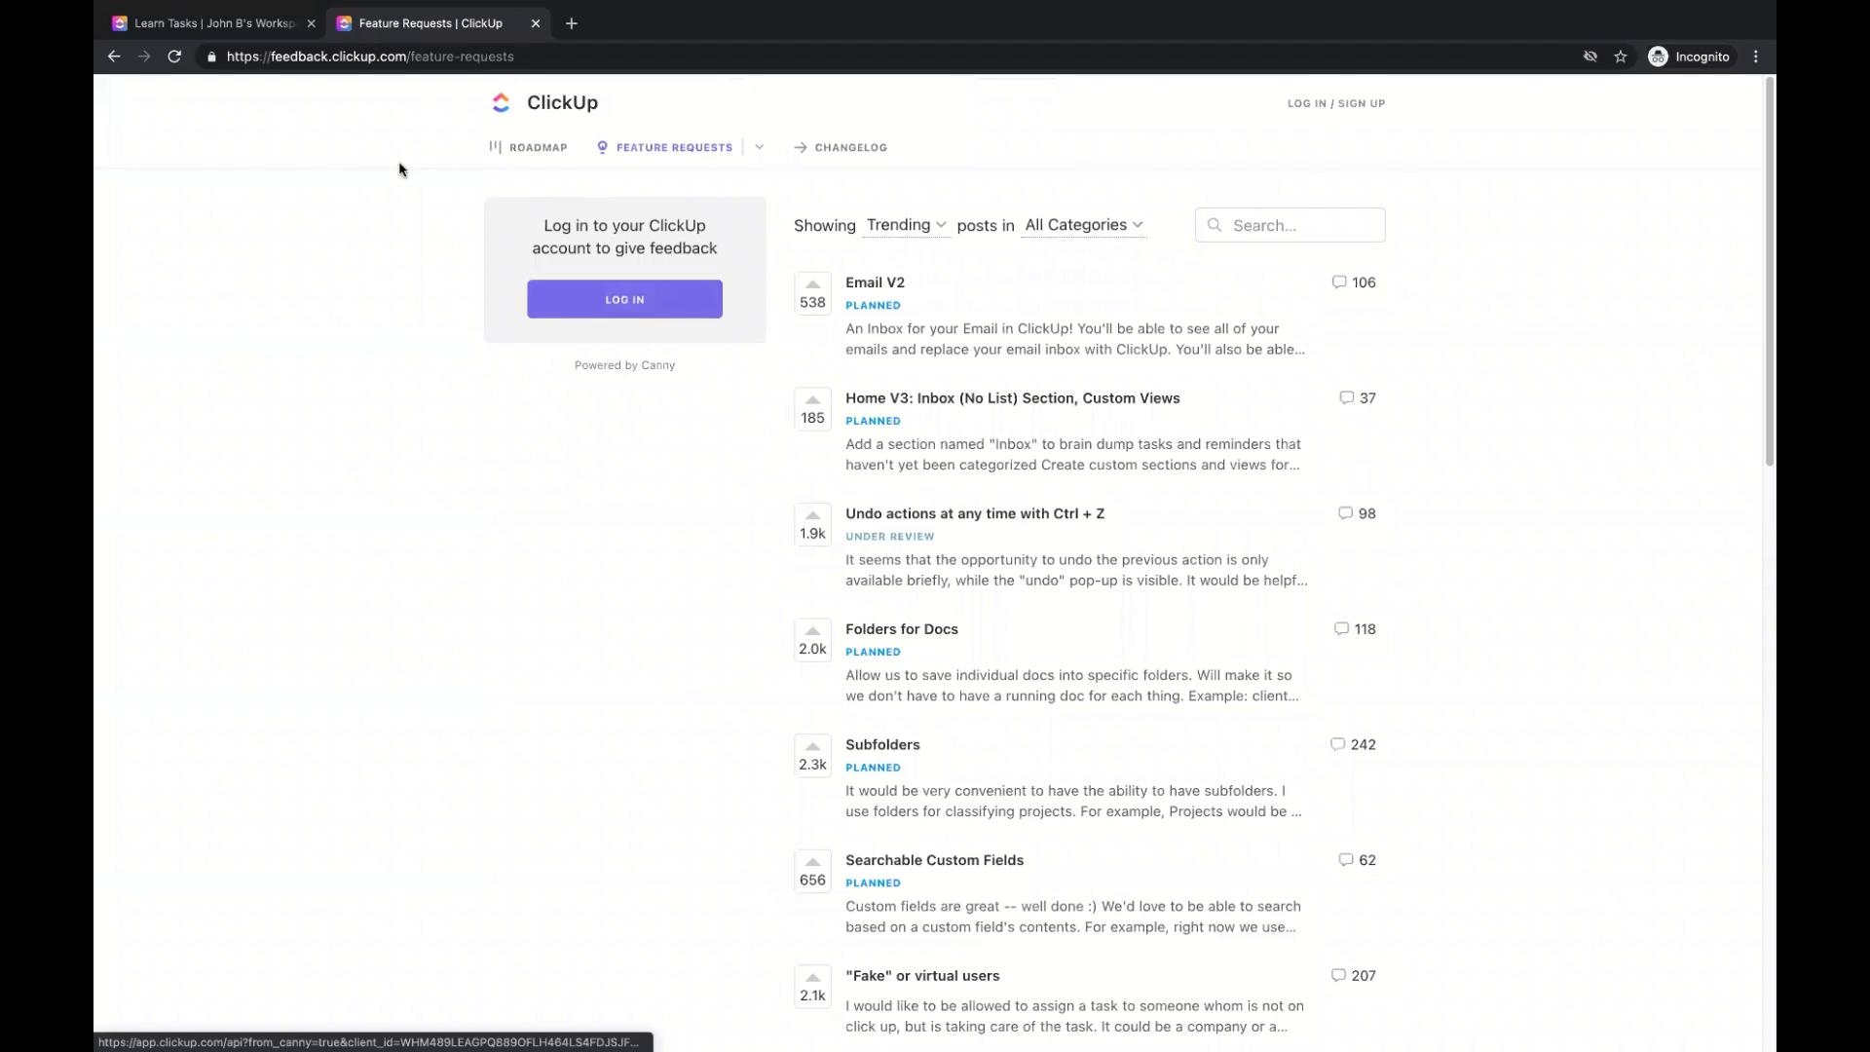
left_click(257, 29)
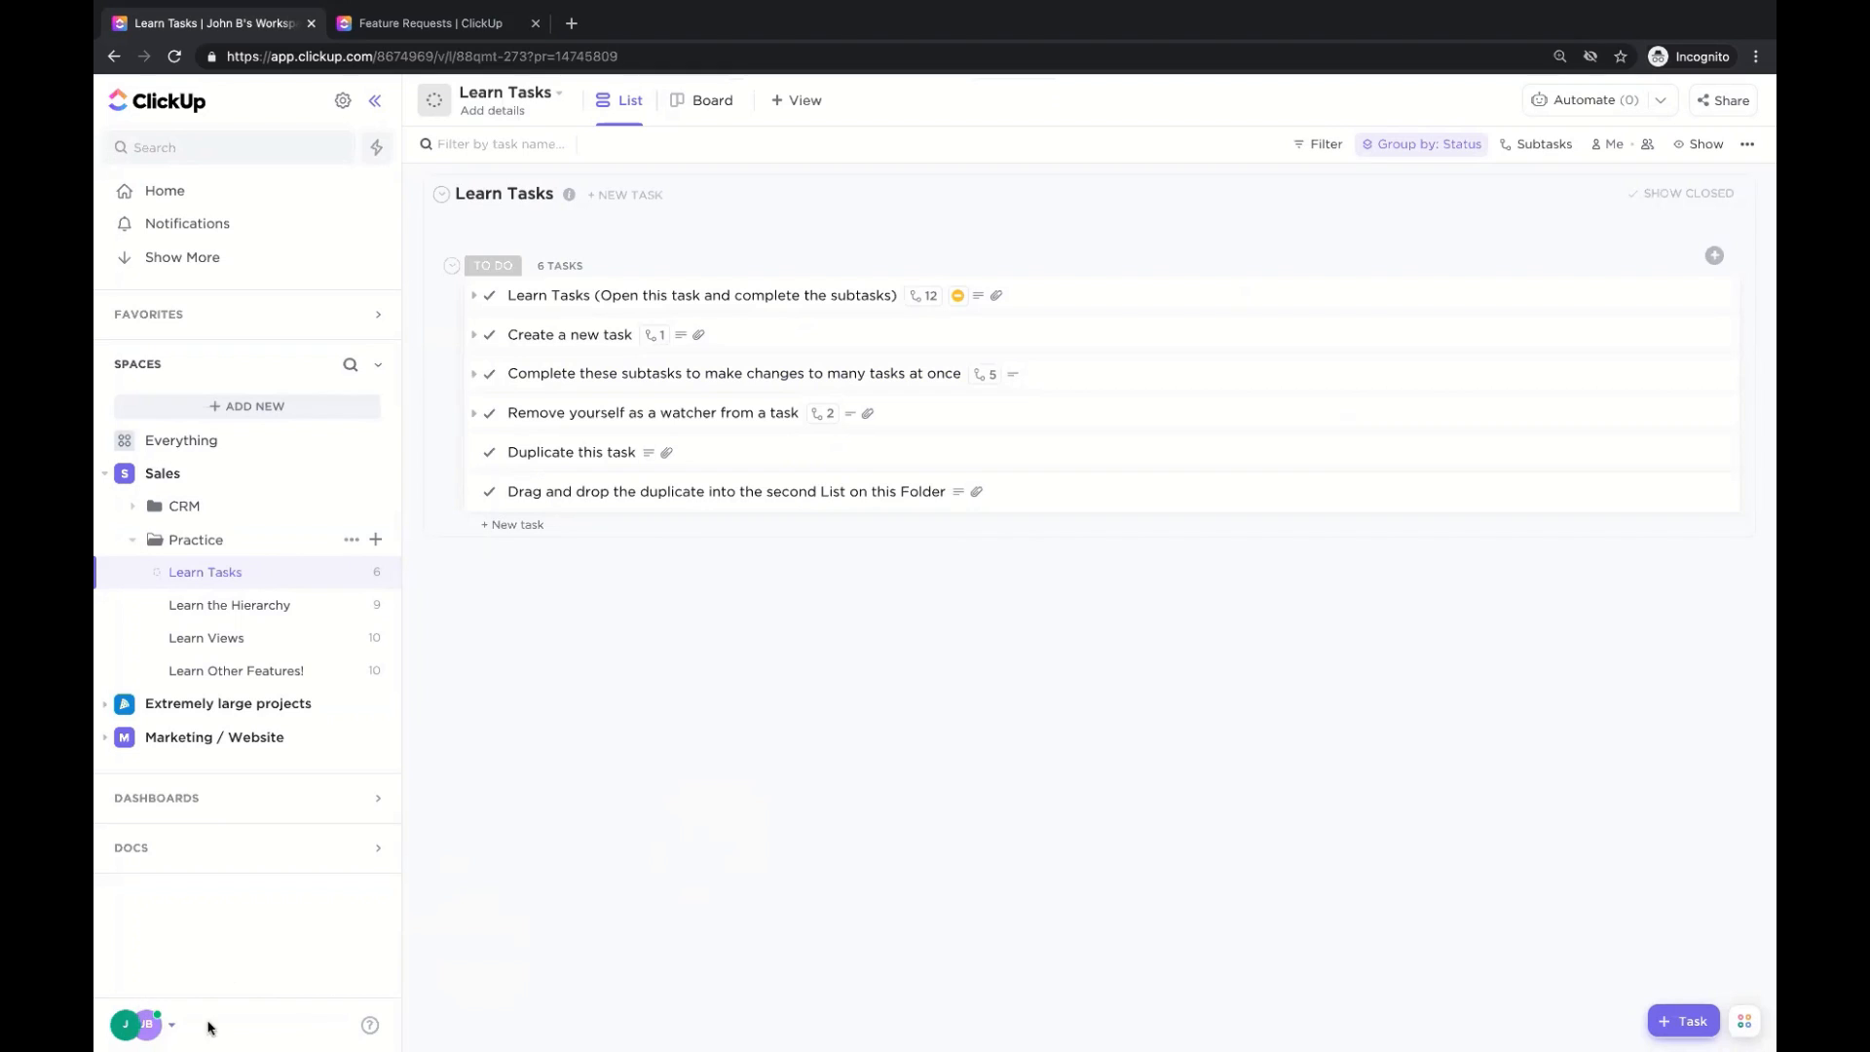
Open the Help resource center from the workspace's account options to view the available learning and support resources.
left_click(151, 1035)
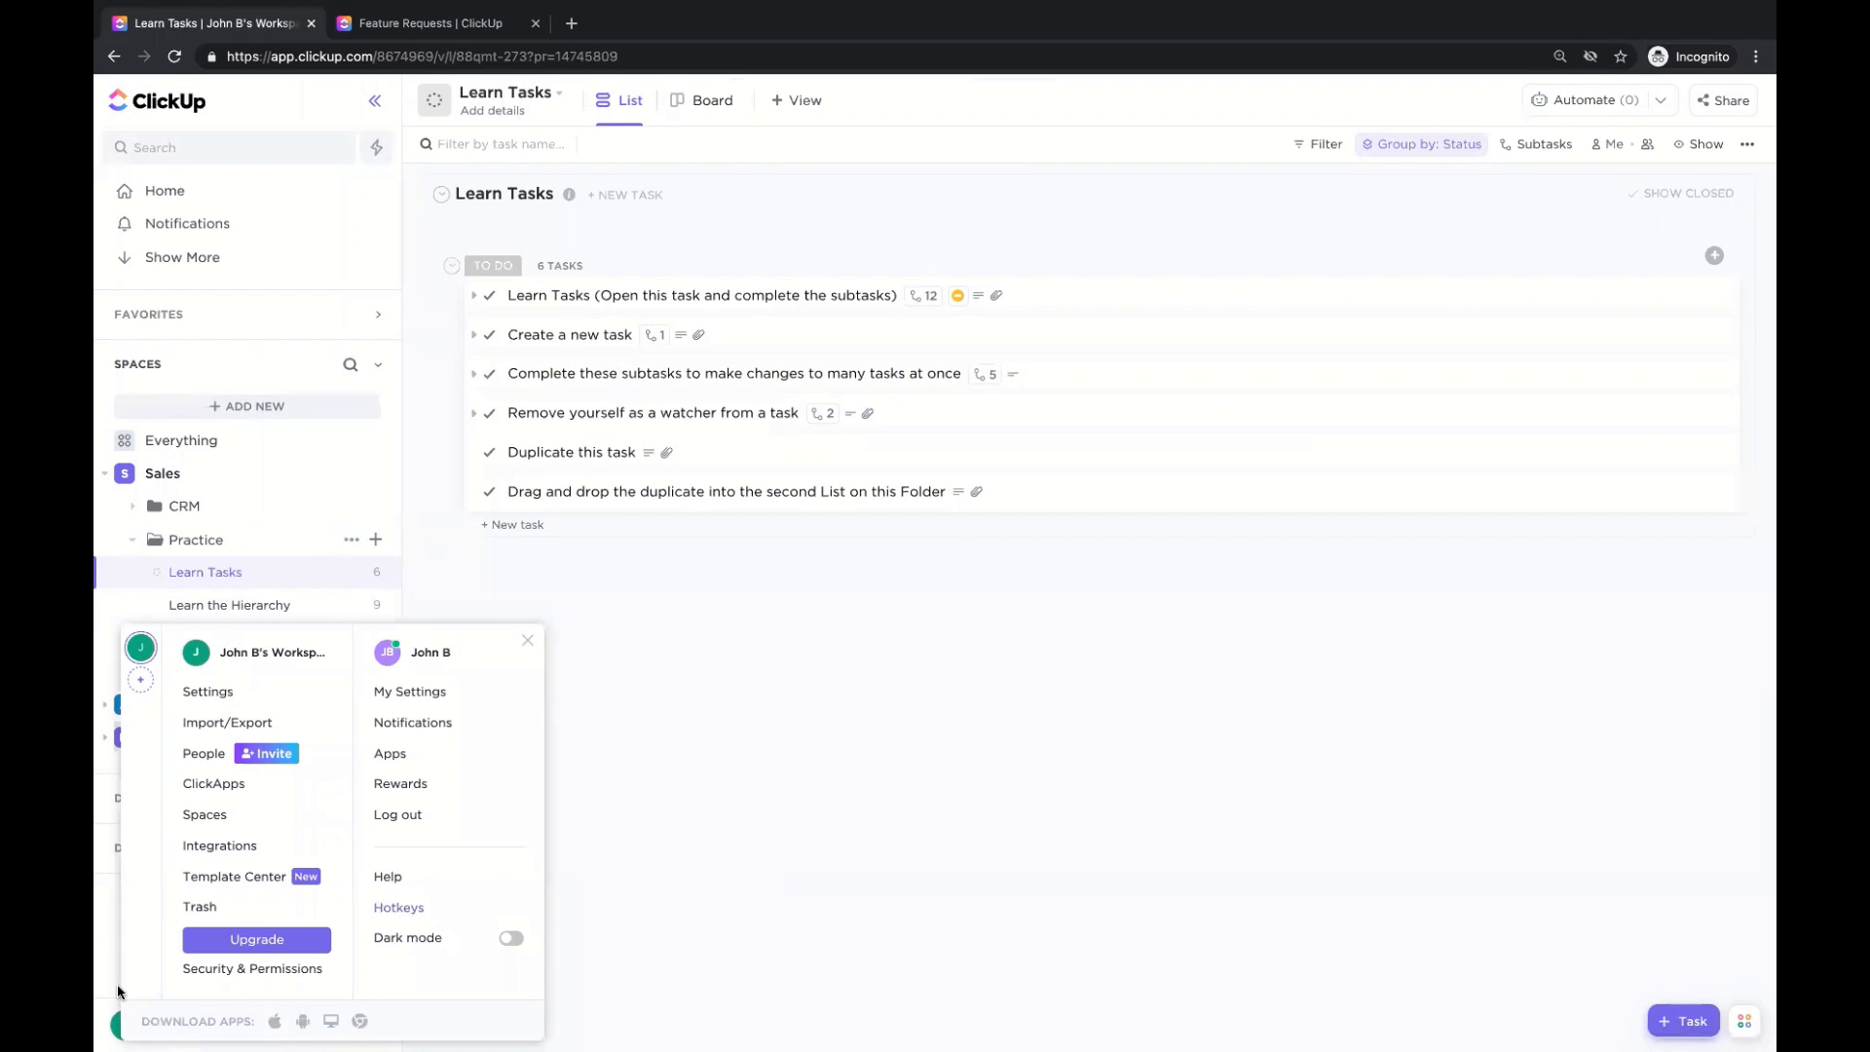
left_click(131, 1032)
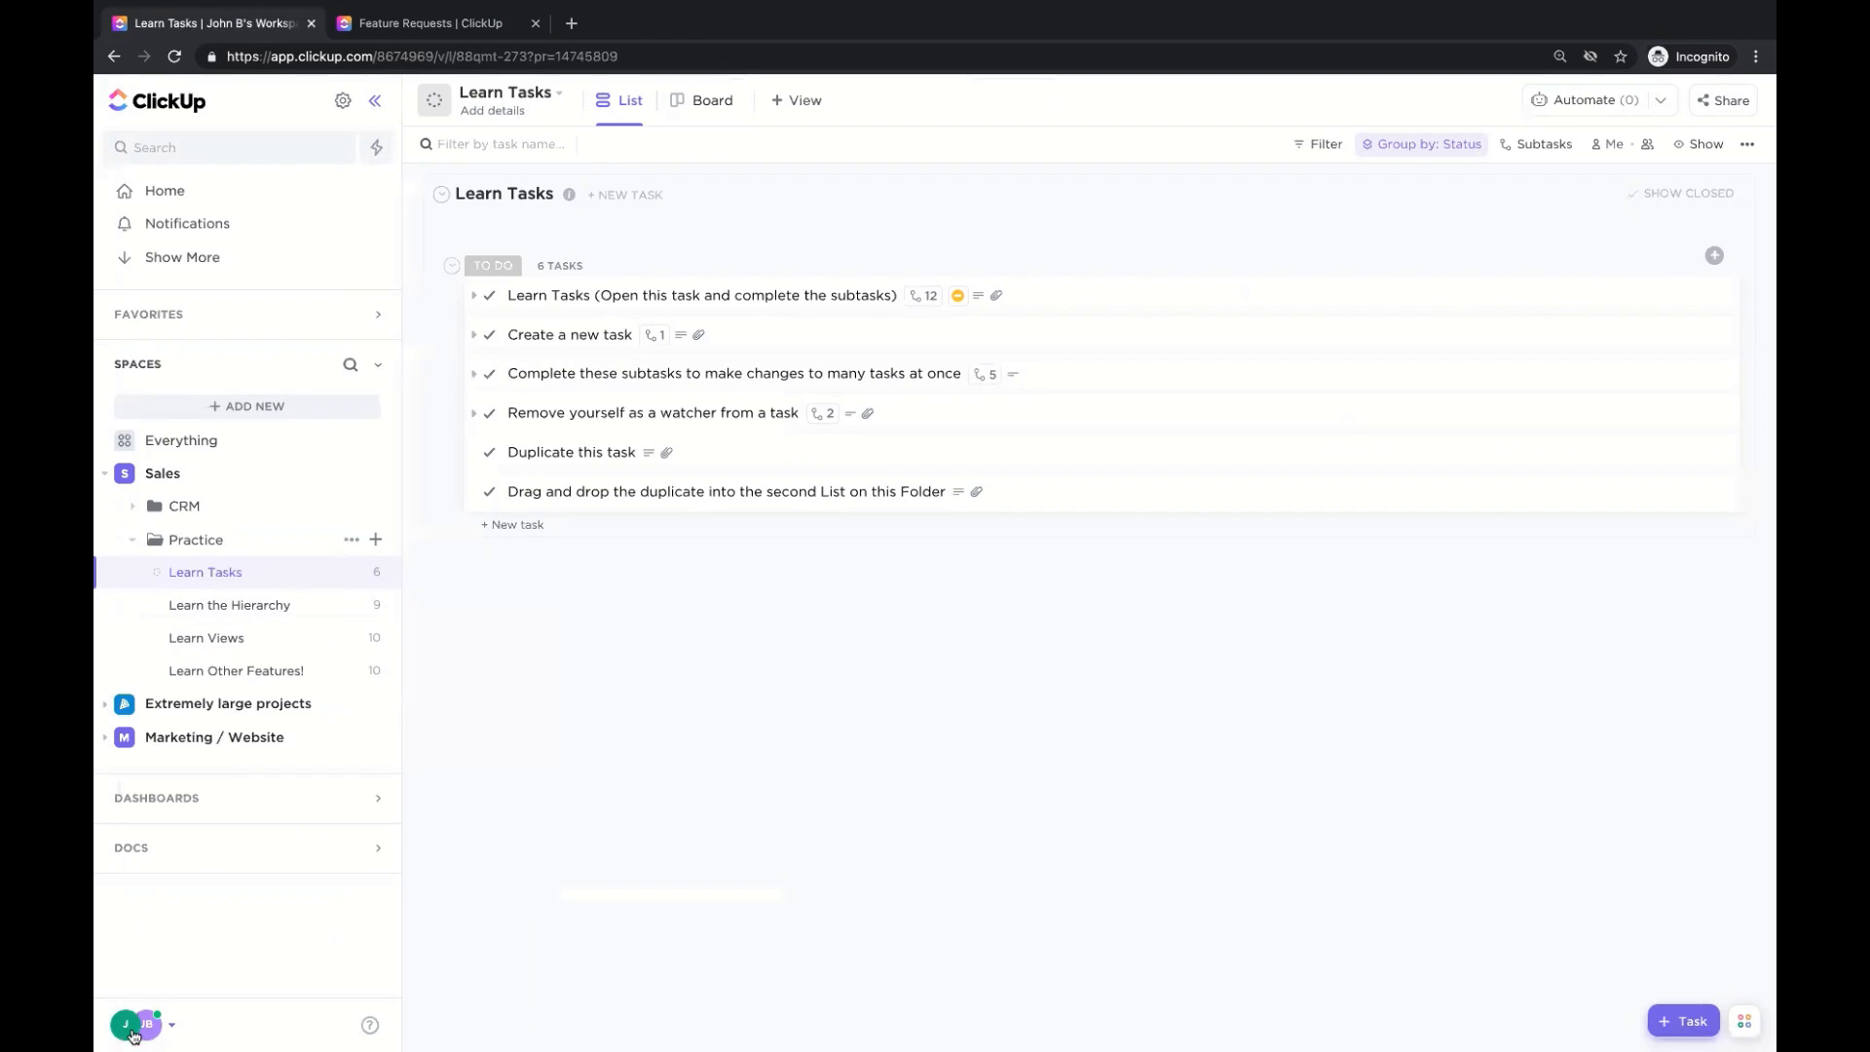
left_click(135, 1034)
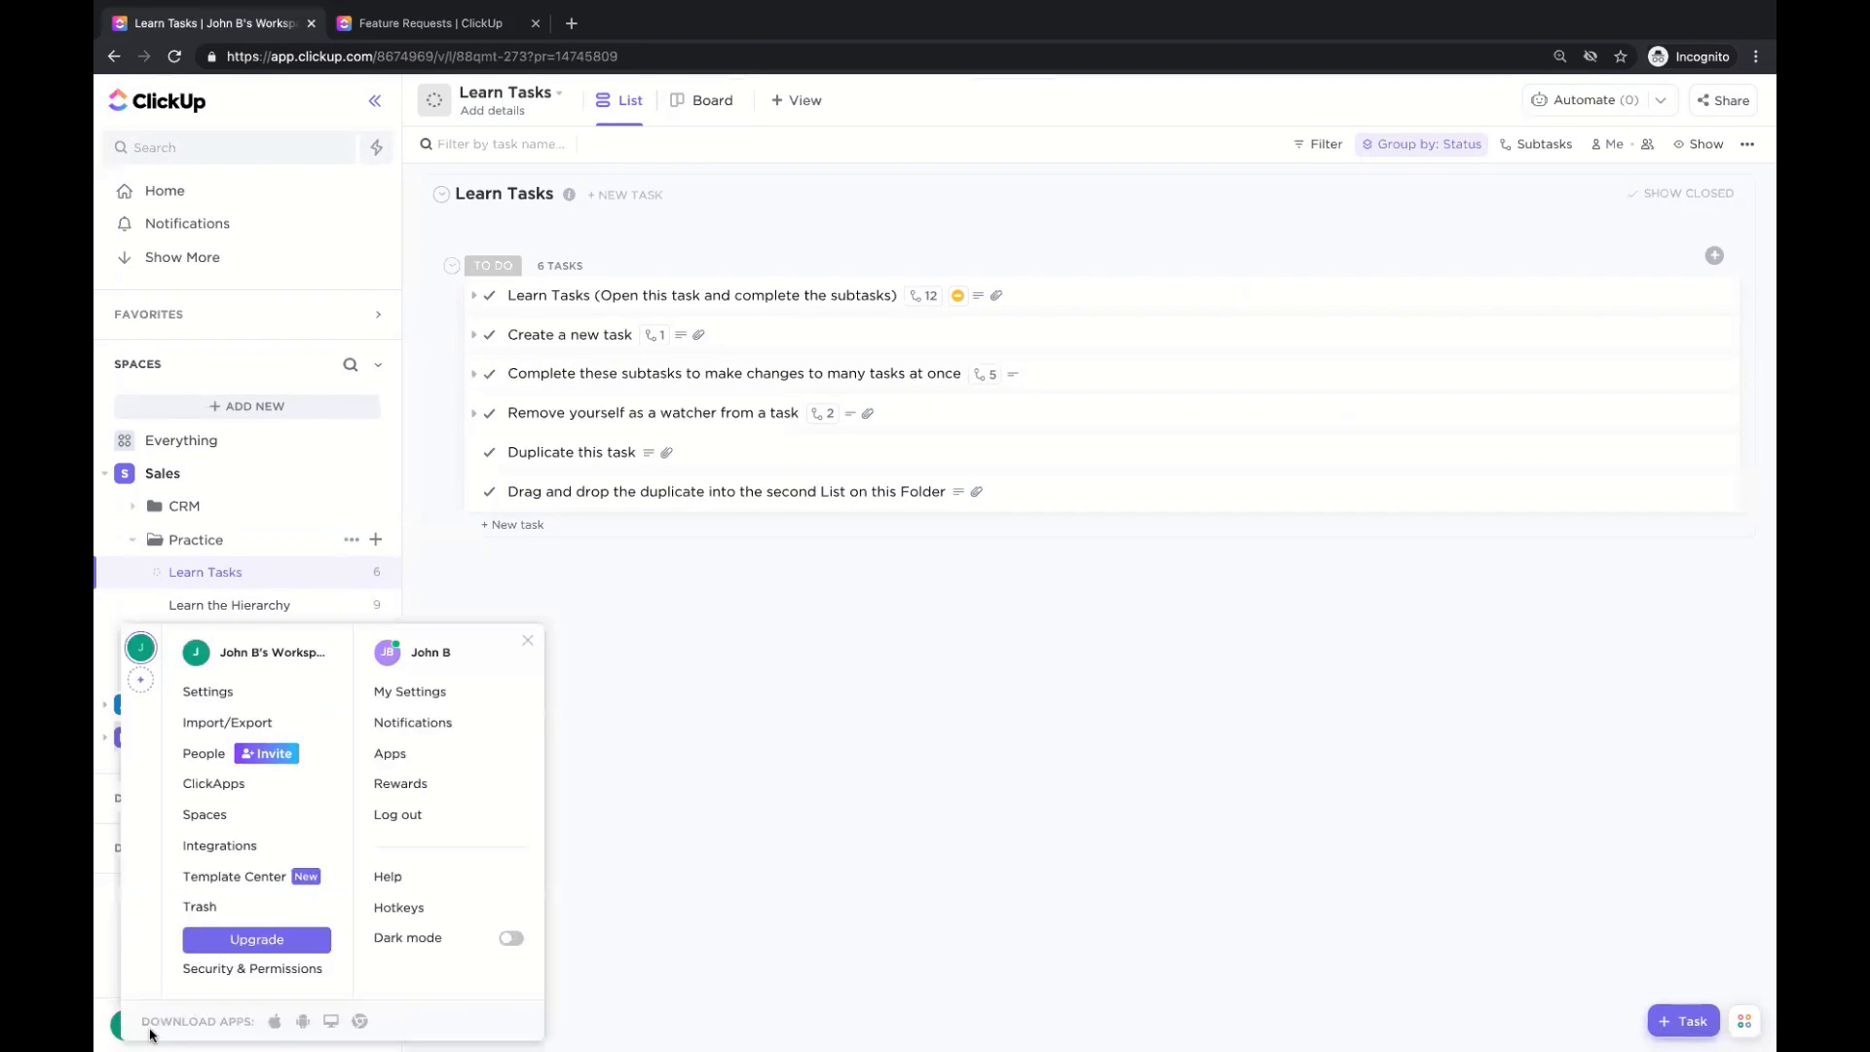
left_click(390, 880)
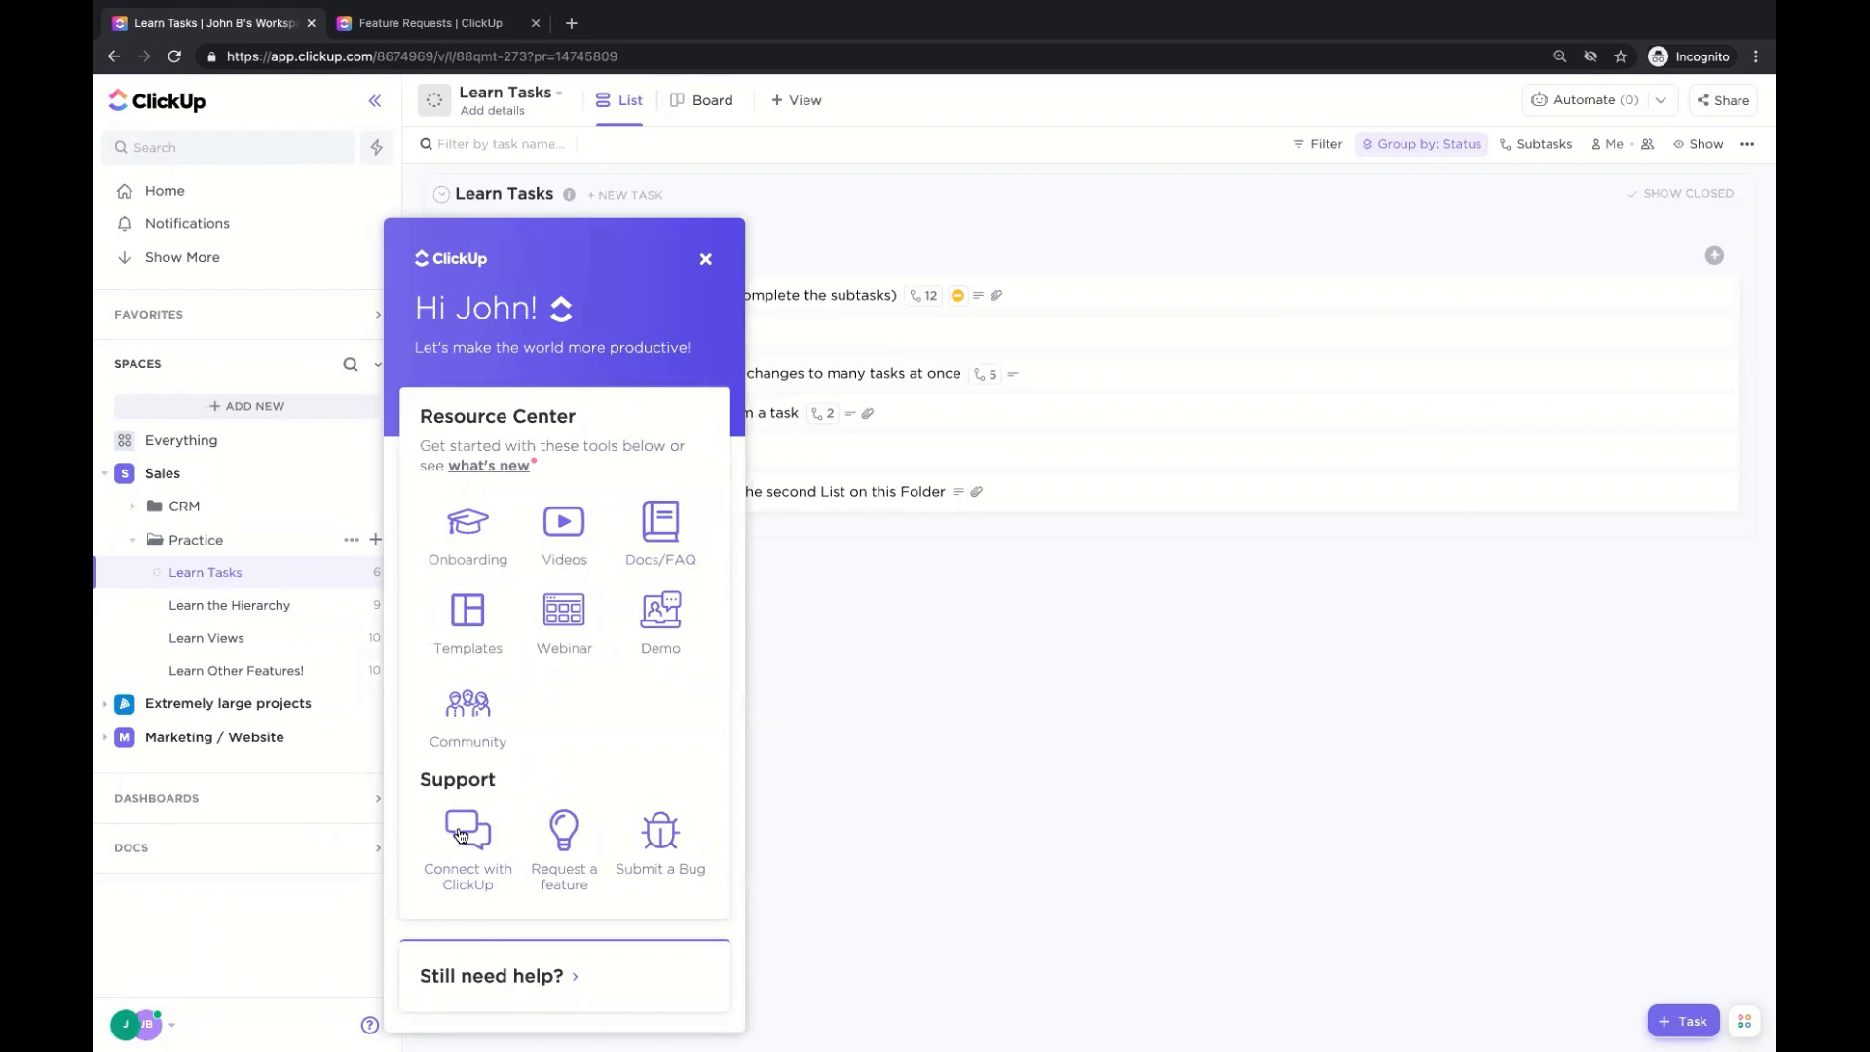
View the support team's message form under Connect with ClickUp, and open the live chat, closing it without sending a message.
left_click(461, 835)
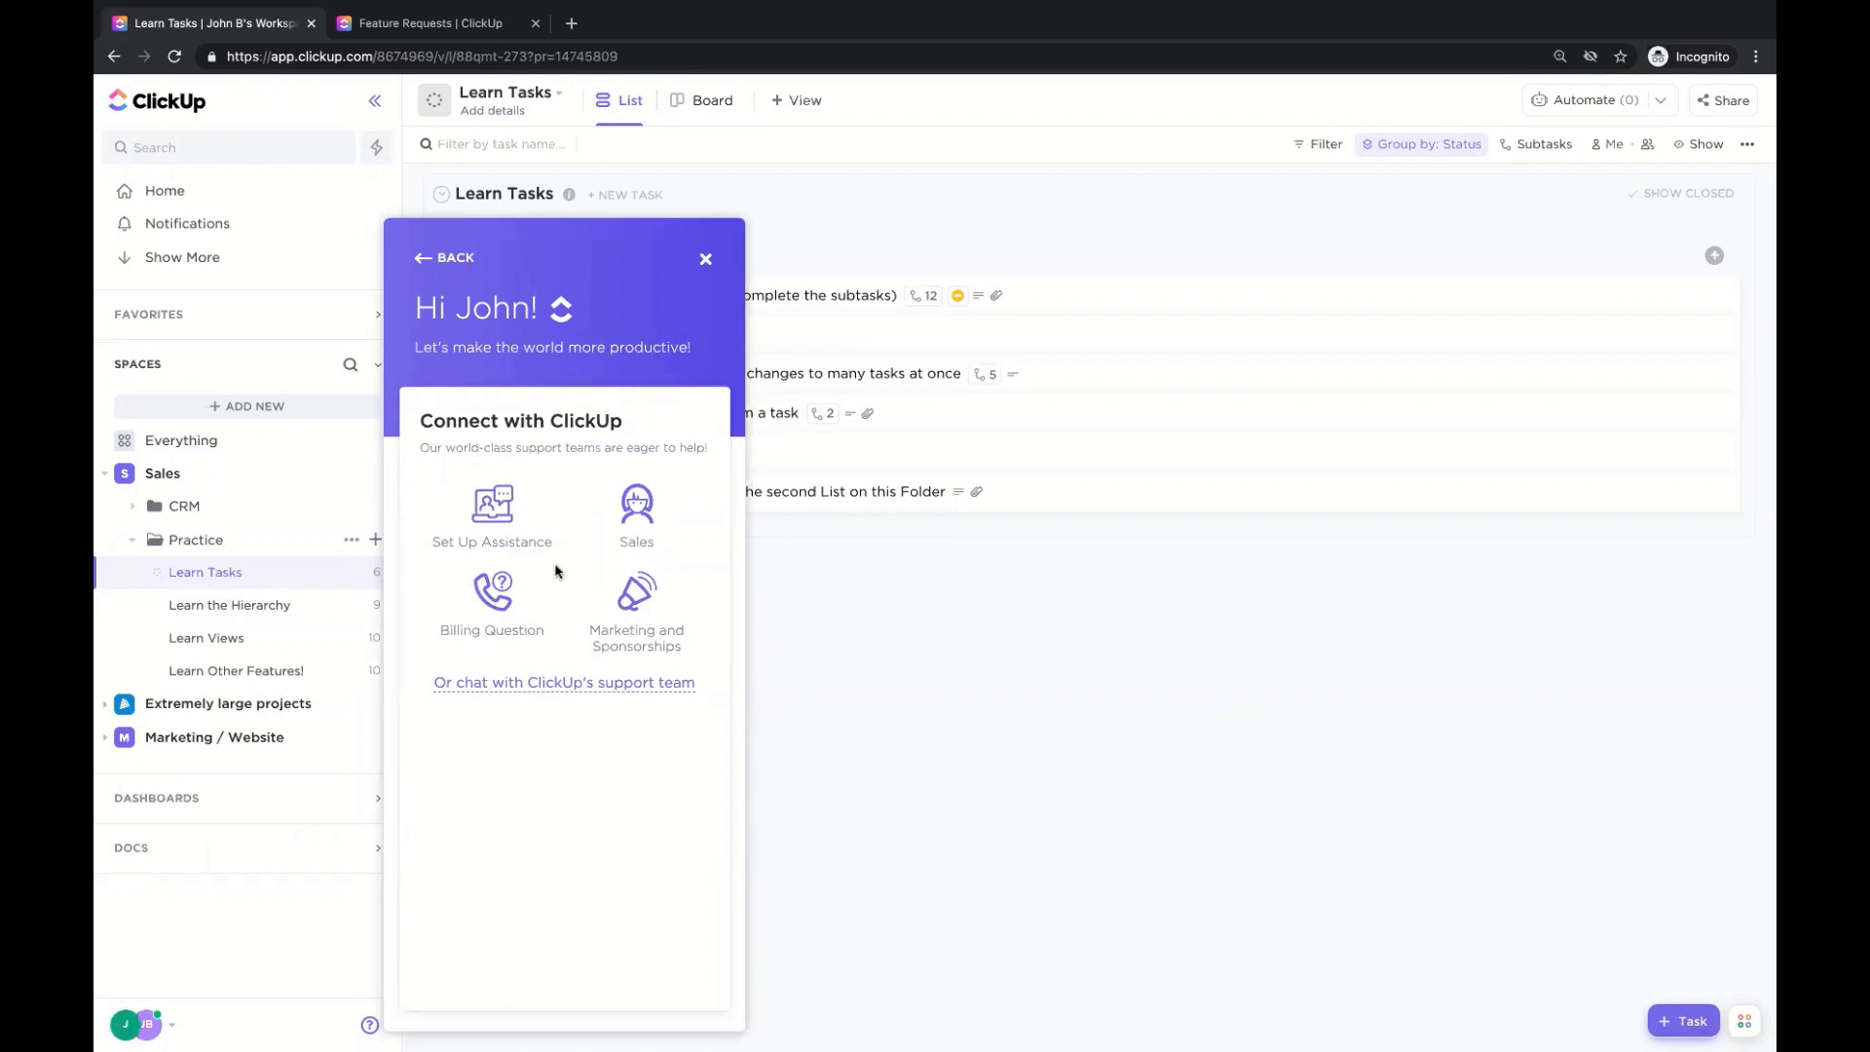
left_click(572, 687)
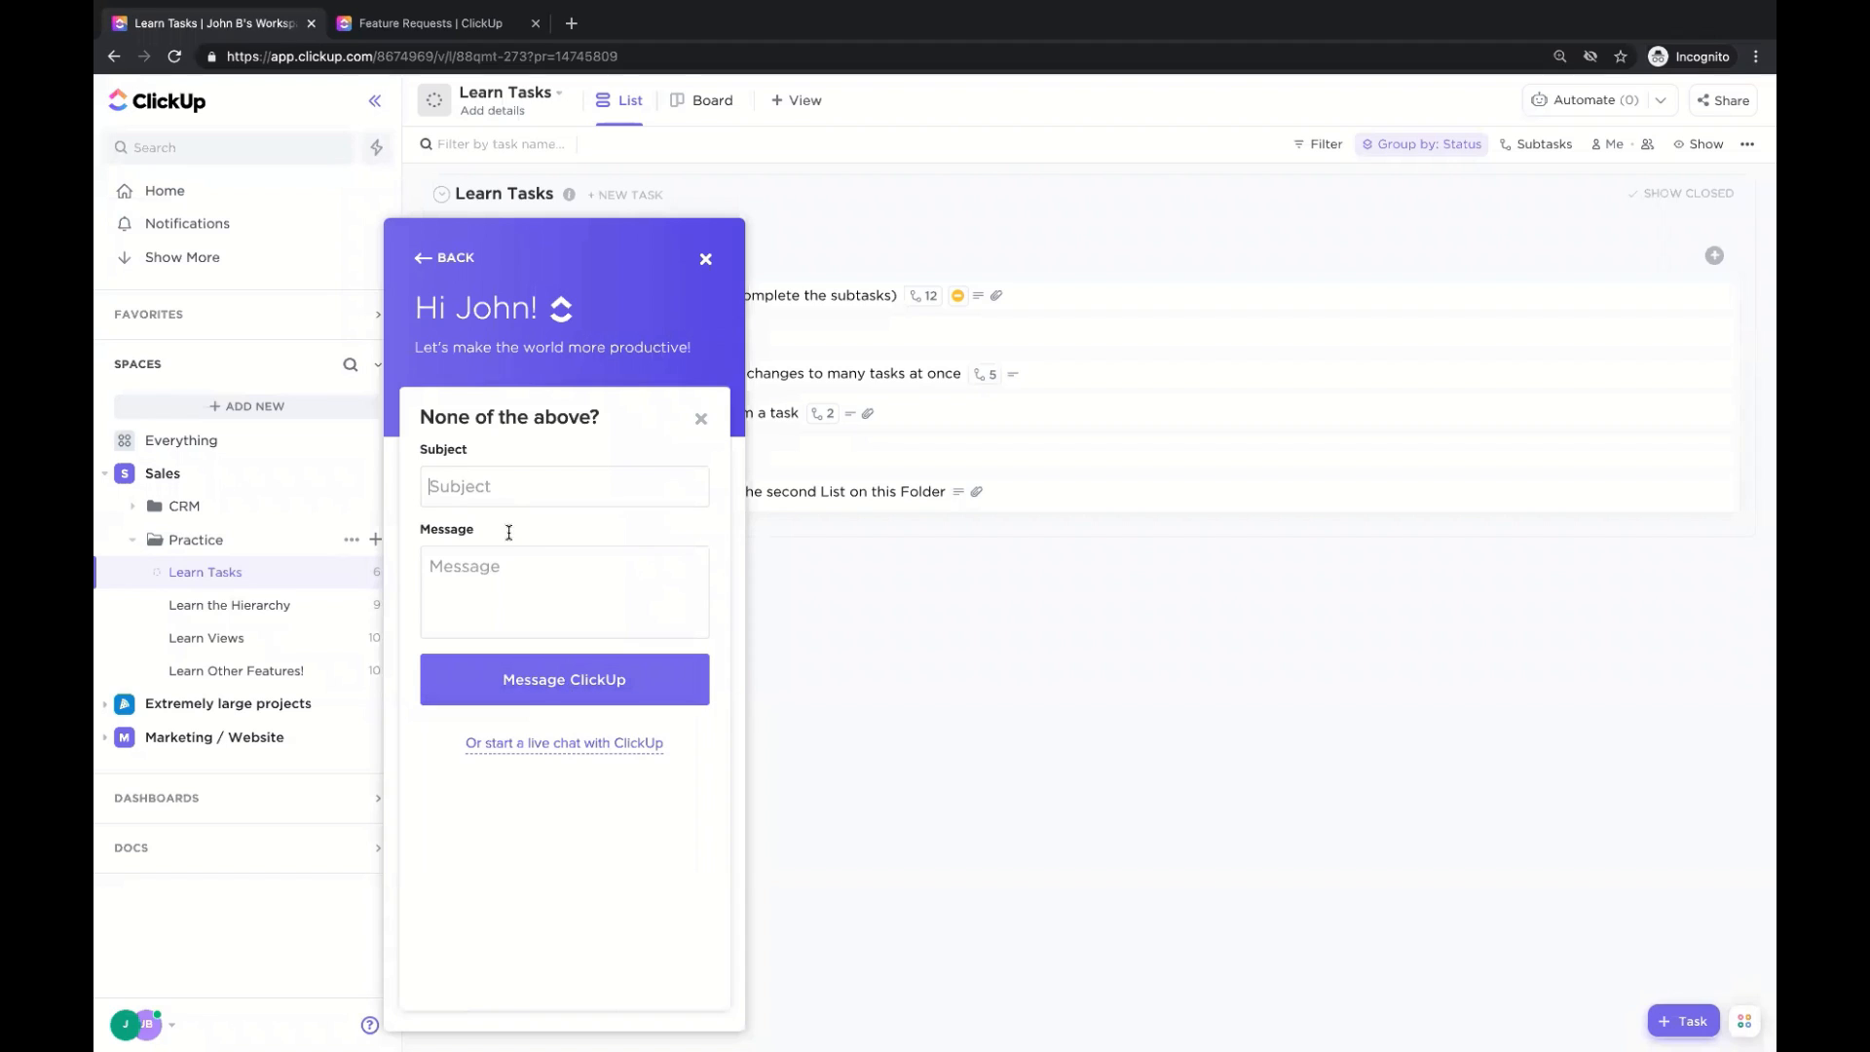
left_click(514, 568)
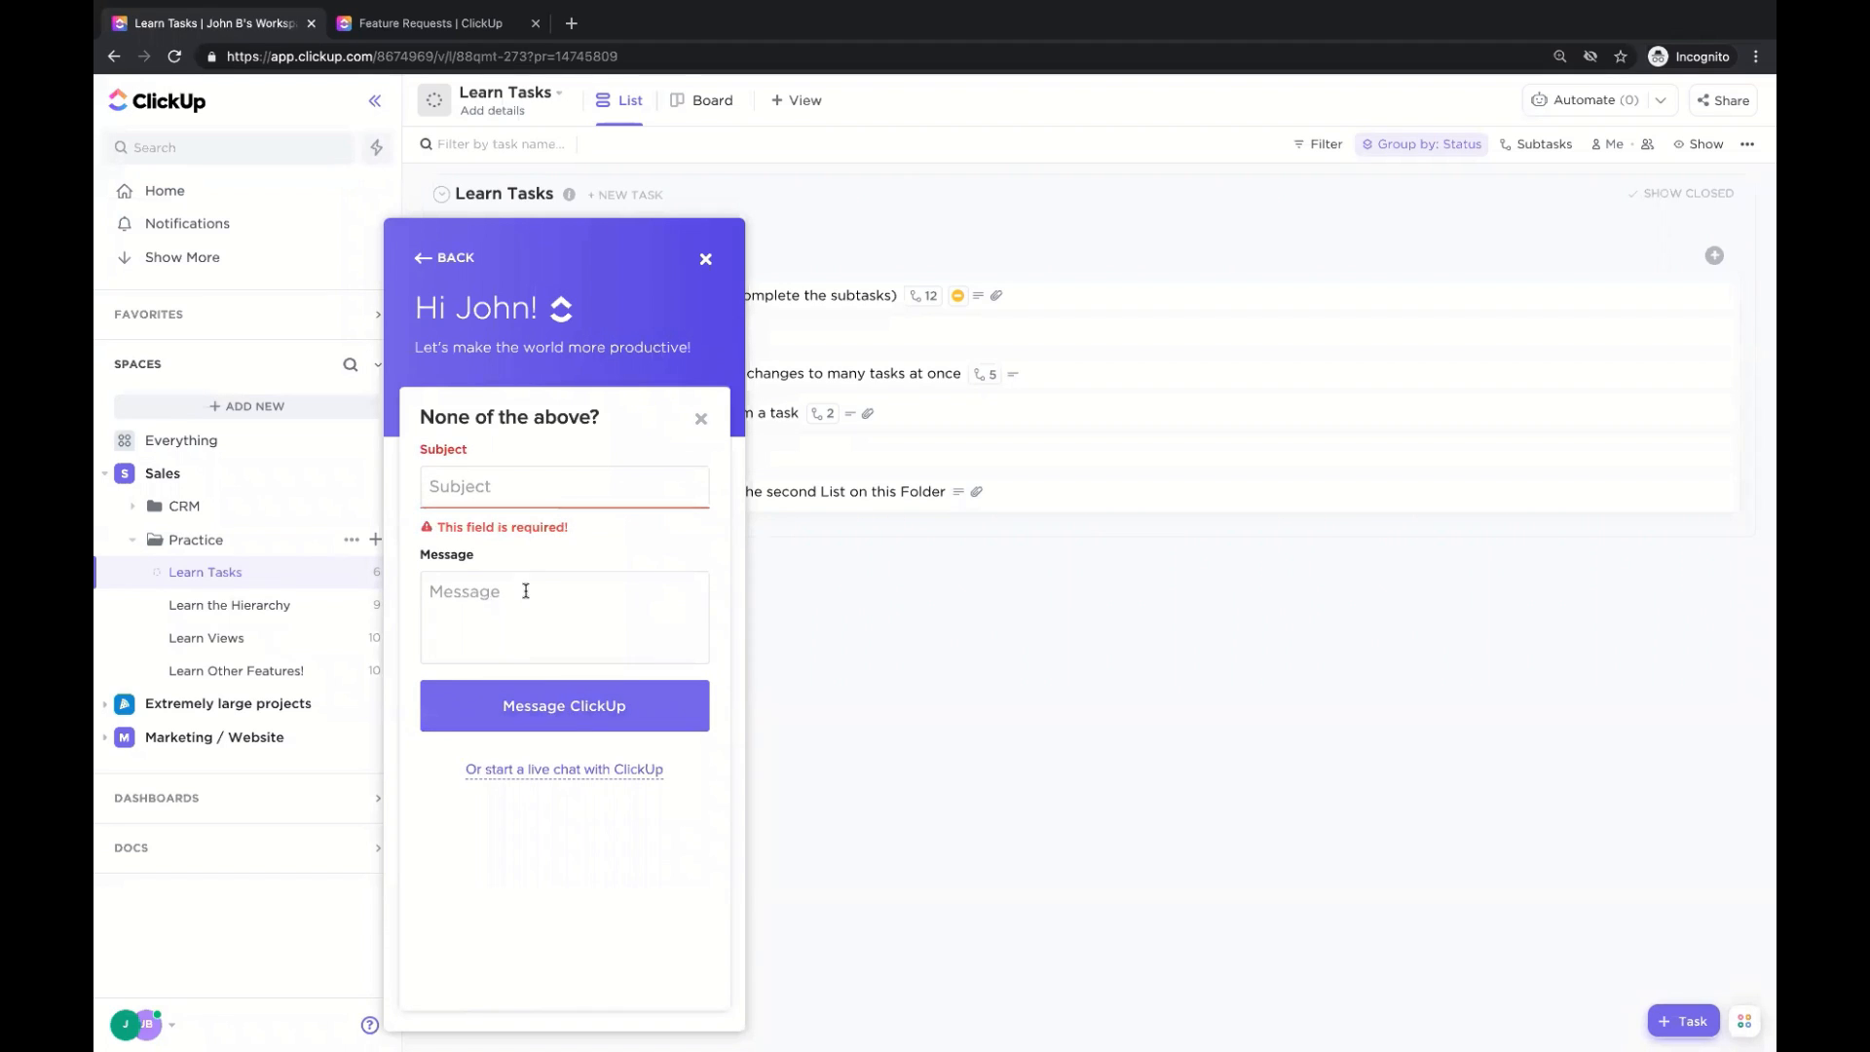
left_click(560, 785)
left_click(559, 795)
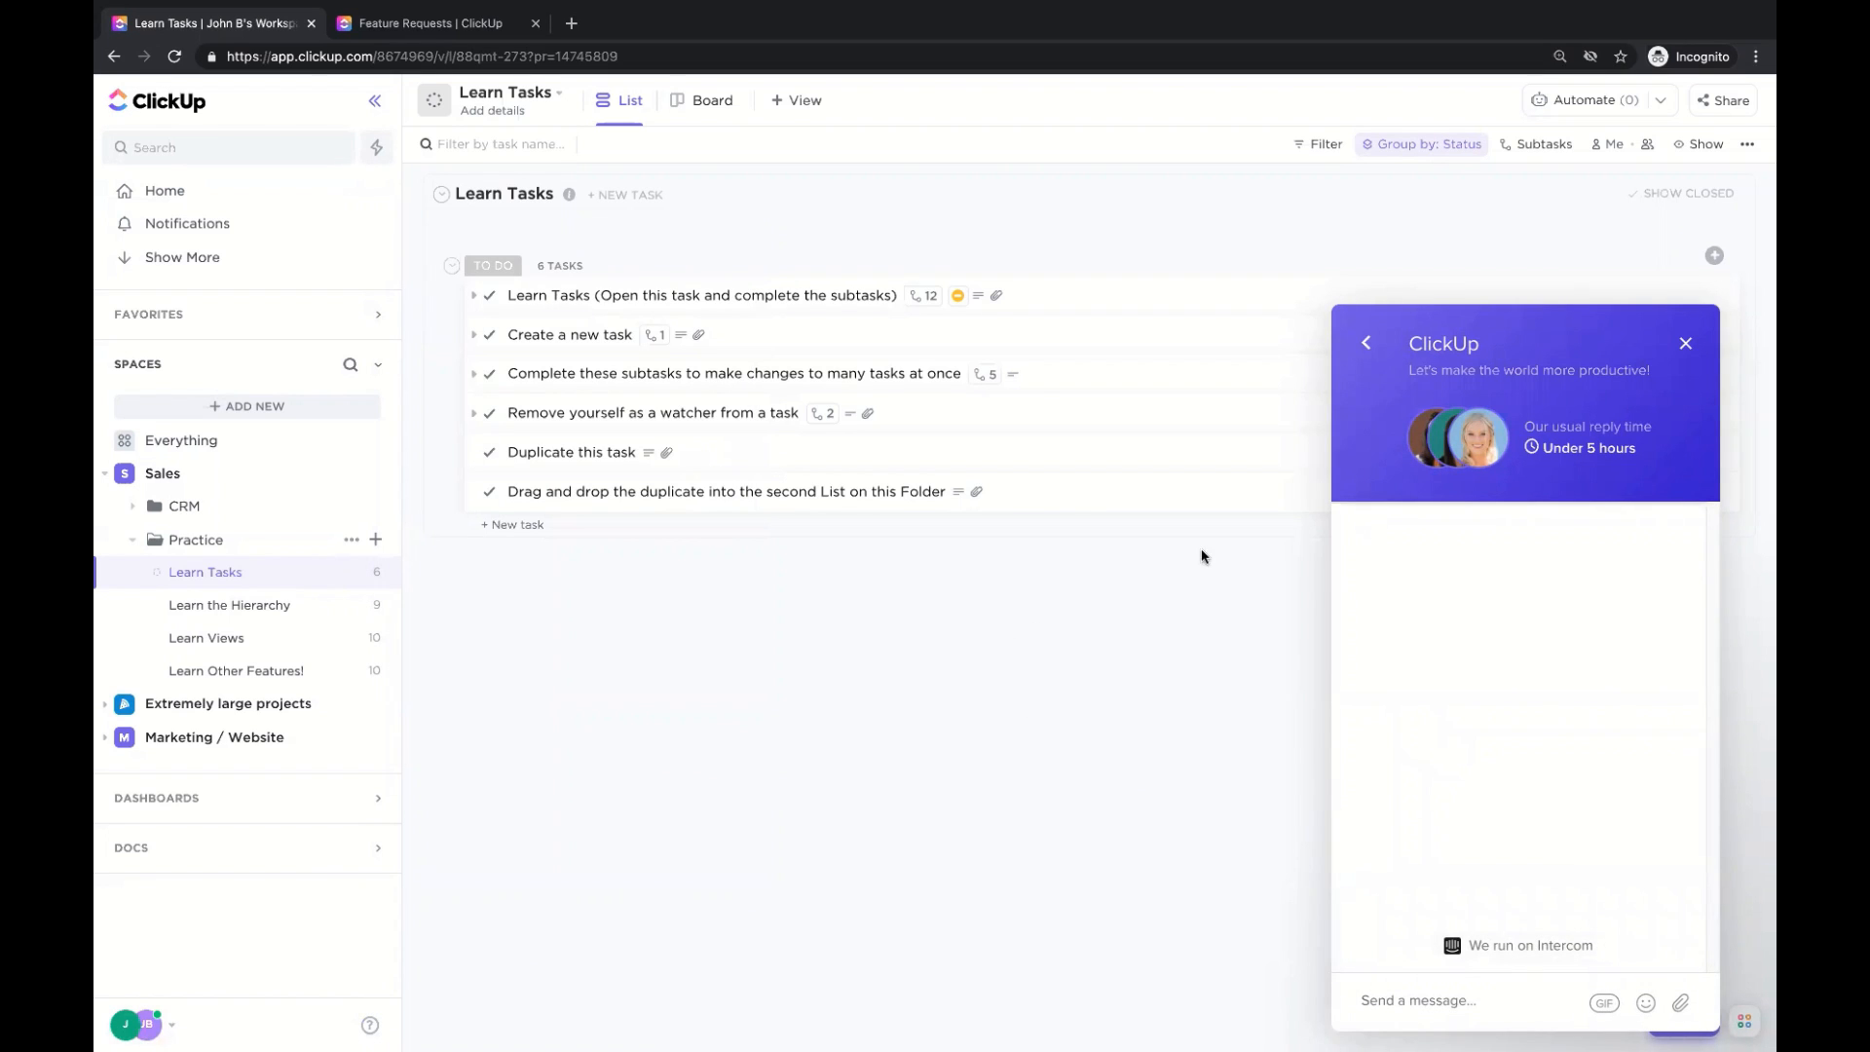
left_click(1685, 343)
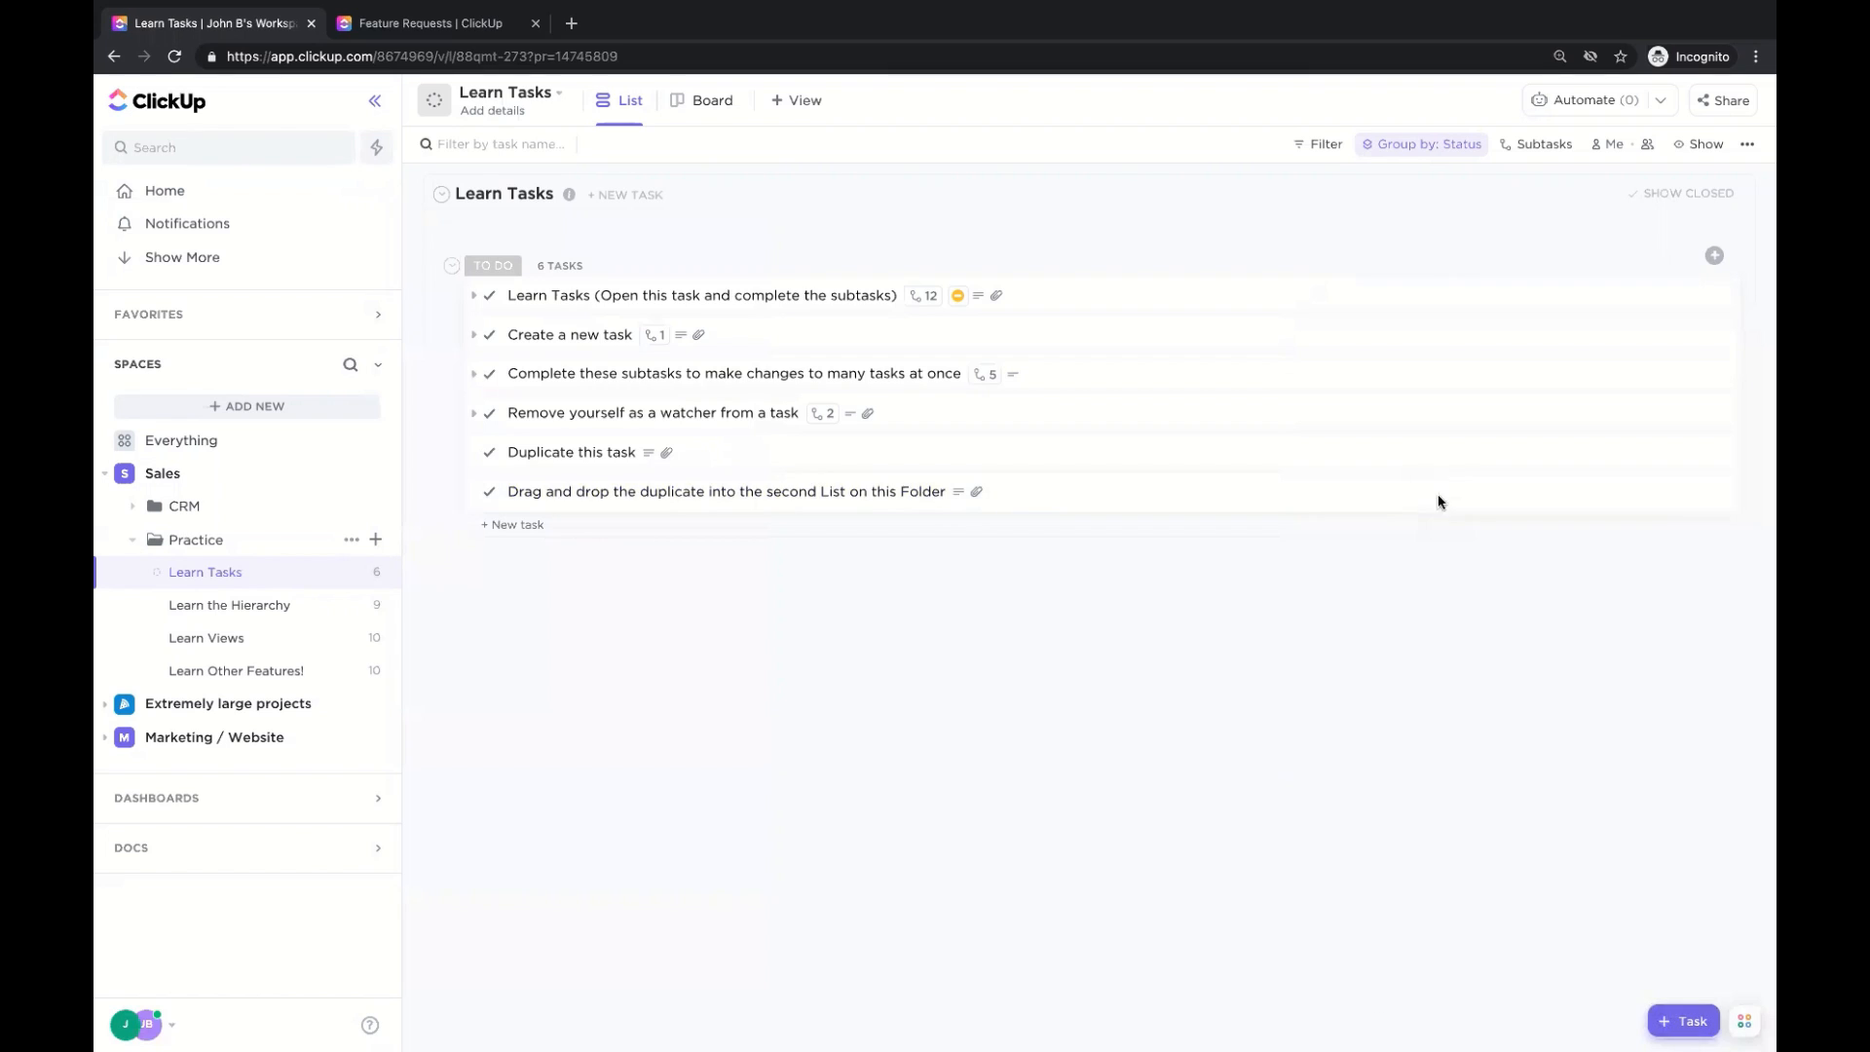